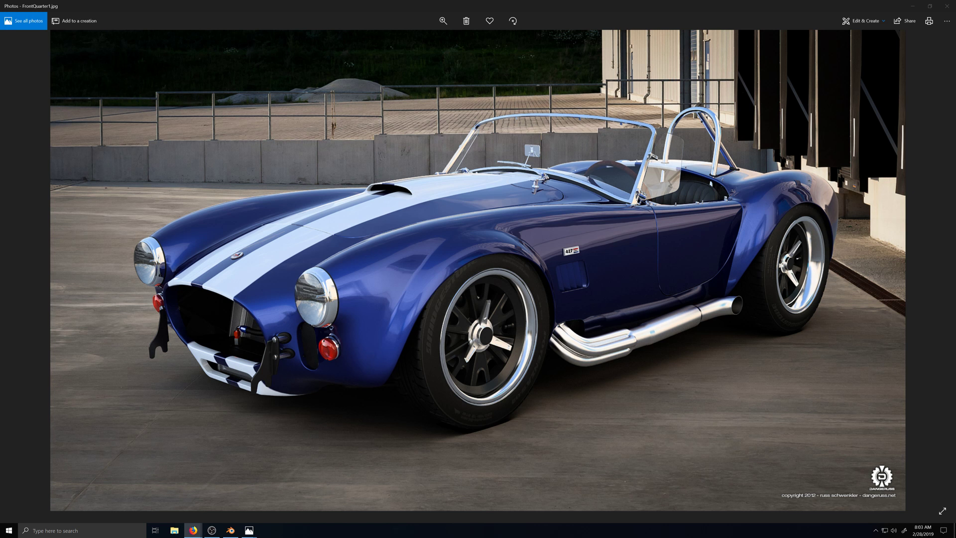
Switch from the car reference photo to Blender and examine the body mesh around the hood.
{"action": "left_click", "coordinate": [562, 315]}
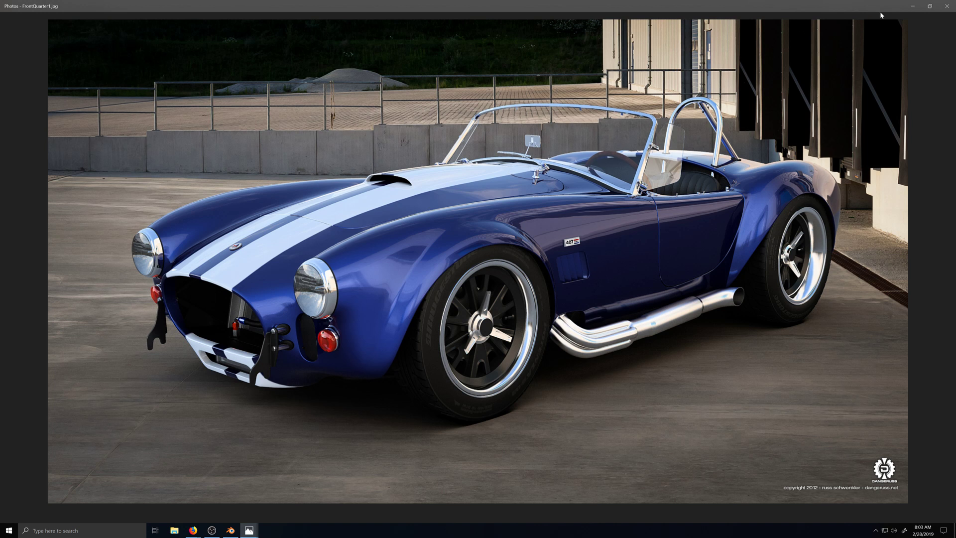
{"action": "left_click", "coordinate": [912, 6]}
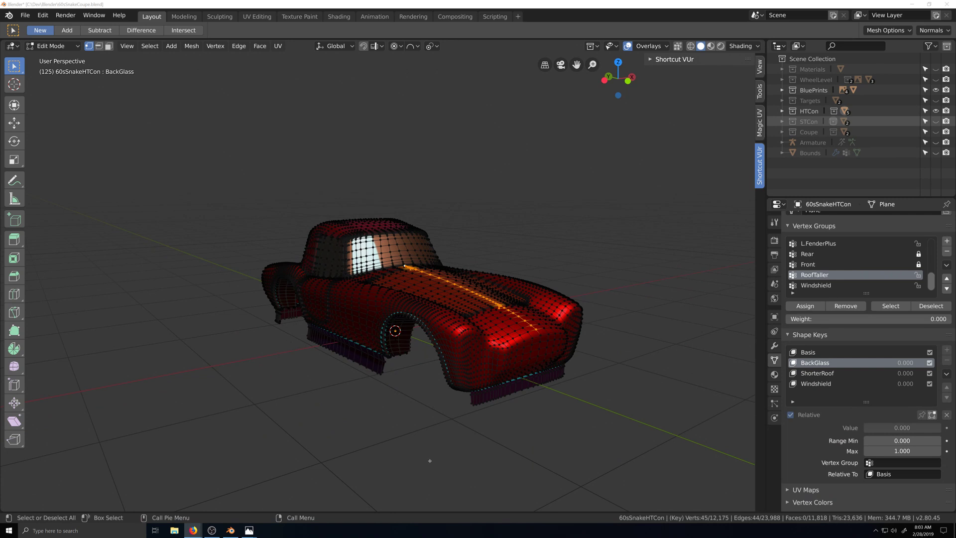
{"action": "left_click", "coordinate": [463, 518]}
{"action": "middle_click_drag", "start_coordinate": [388, 283], "coordinate": [497, 332]}
{"action": "scroll", "coordinate": [485, 325], "scroll_direction": "up", "scroll_amount": 1}
{"action": "scroll", "coordinate": [478, 318], "scroll_direction": "down", "scroll_amount": 1}
{"action": "scroll", "coordinate": [470, 309], "scroll_direction": "down", "scroll_amount": 1}
{"action": "scroll", "coordinate": [466, 305], "scroll_direction": "up", "scroll_amount": 1}
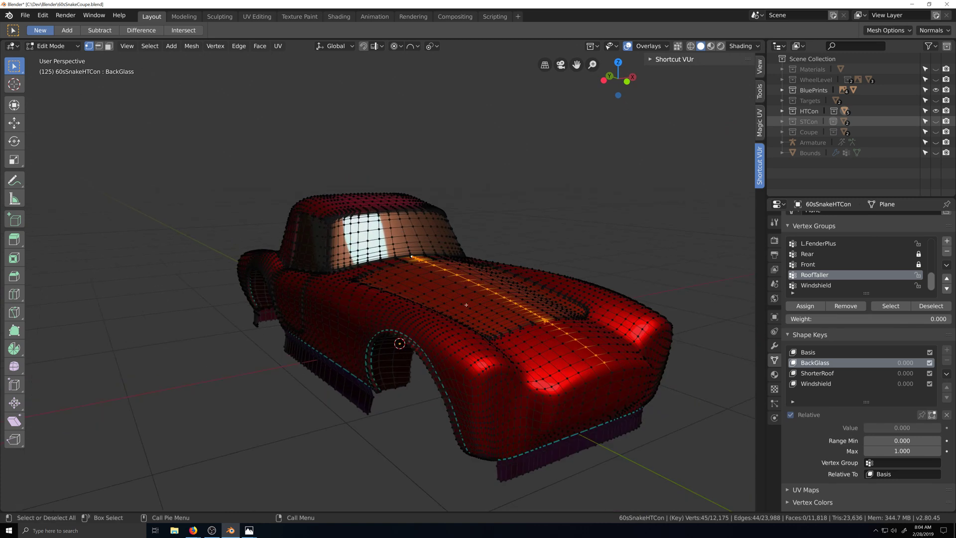
{"action": "mouse_move", "coordinate": [466, 305]}
{"action": "middle_mouse_down"}
{"action": "mouse_move", "coordinate": [485, 308]}
{"action": "mouse_move", "coordinate": [467, 313]}
{"action": "middle_mouse_up"}
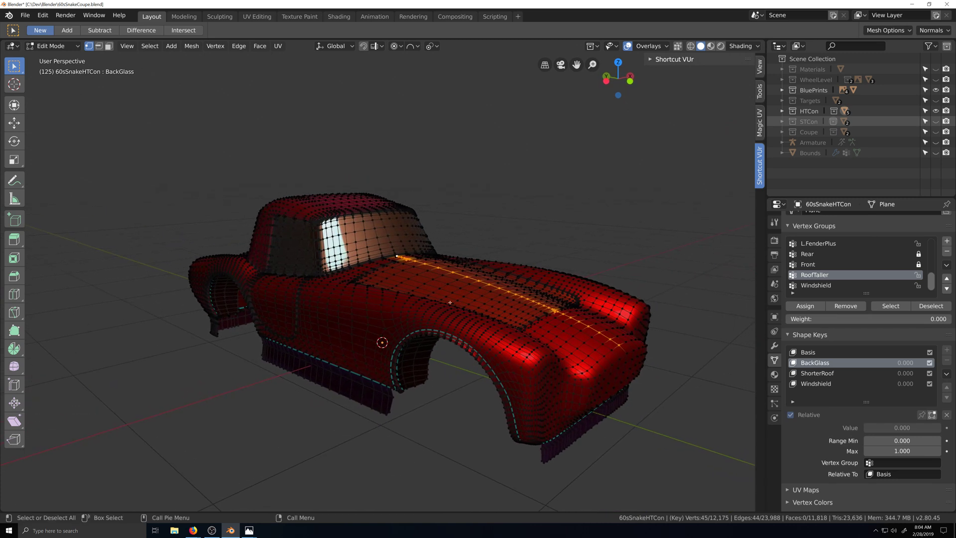
{"action": "key", "text": "r"}
{"action": "key", "text": "x"}
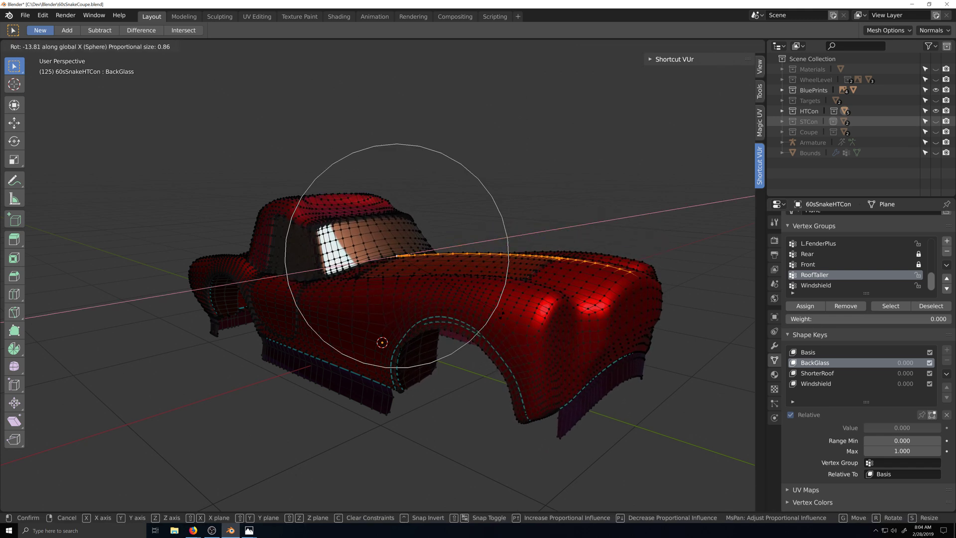
{"action": "key", "text": "Escape"}
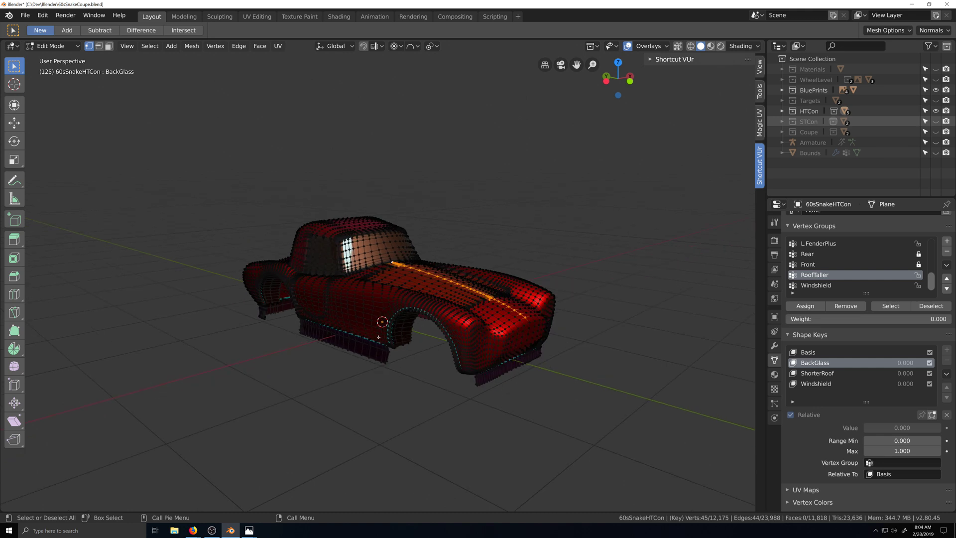
Leave Edit Mode and add a new shape key named Hood to the car body.
{"action": "key", "text": "ctrl+KP_3"}
{"action": "scroll", "coordinate": [386, 337], "scroll_direction": "up", "scroll_amount": 2}
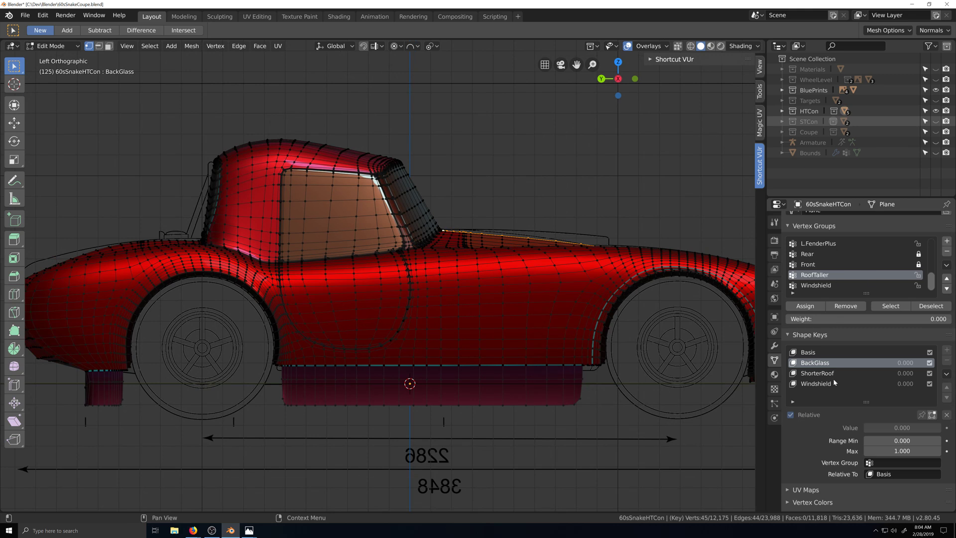
{"action": "scroll", "coordinate": [833, 378], "scroll_direction": "down", "scroll_amount": 1}
{"action": "key", "text": "Tab"}
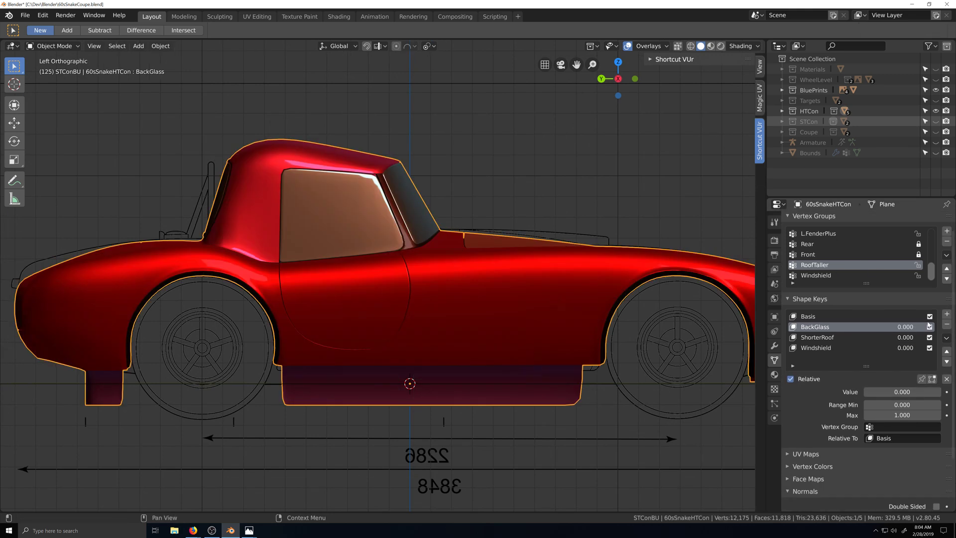
{"action": "left_click", "coordinate": [946, 314]}
{"action": "double_click", "coordinate": [810, 358]}
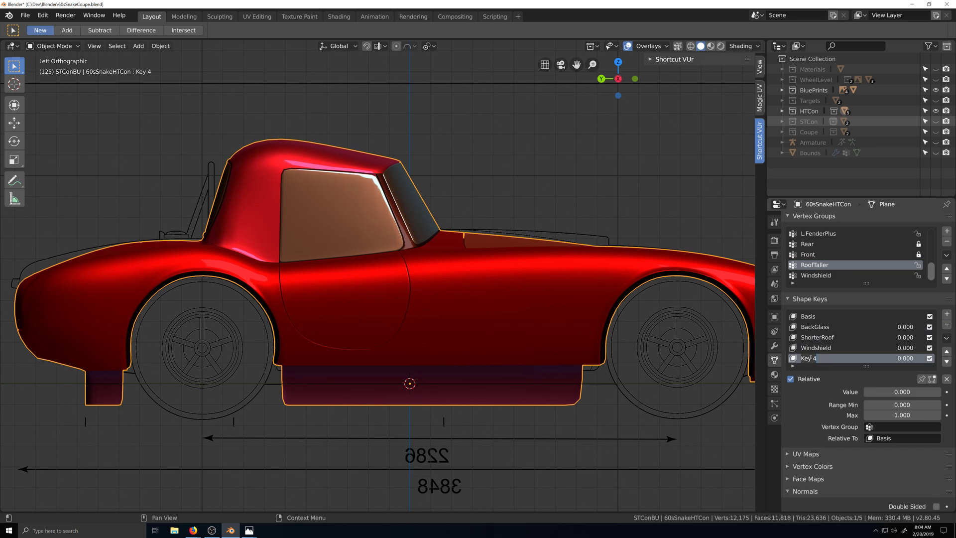
{"action": "type", "text": "Hood"}
{"action": "key", "text": "Return"}
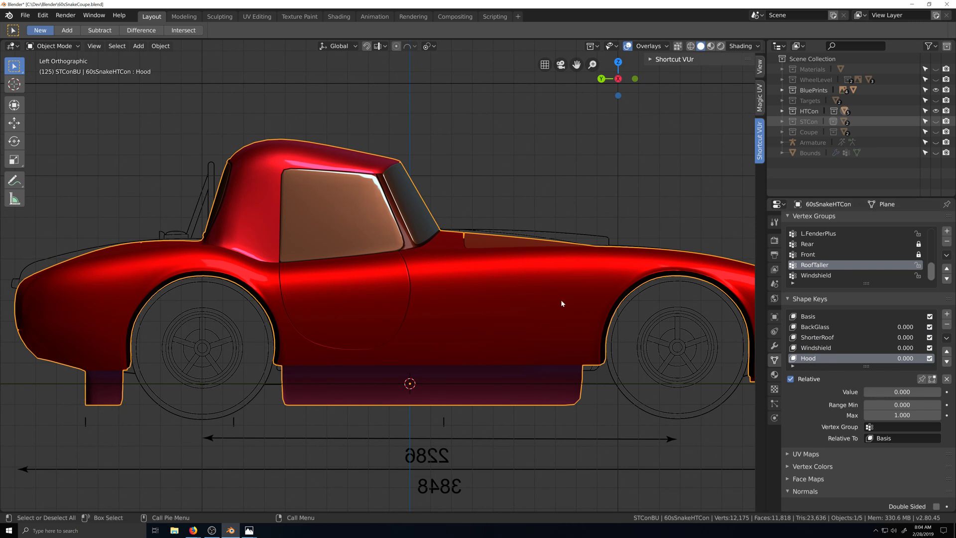
Enter Edit Mode on the car body with nothing selected and X-ray display enabled.
{"action": "scroll", "coordinate": [547, 300], "scroll_direction": "down", "scroll_amount": 2}
{"action": "scroll", "coordinate": [463, 293], "scroll_direction": "up", "scroll_amount": 1}
{"action": "key", "text": "Tab"}
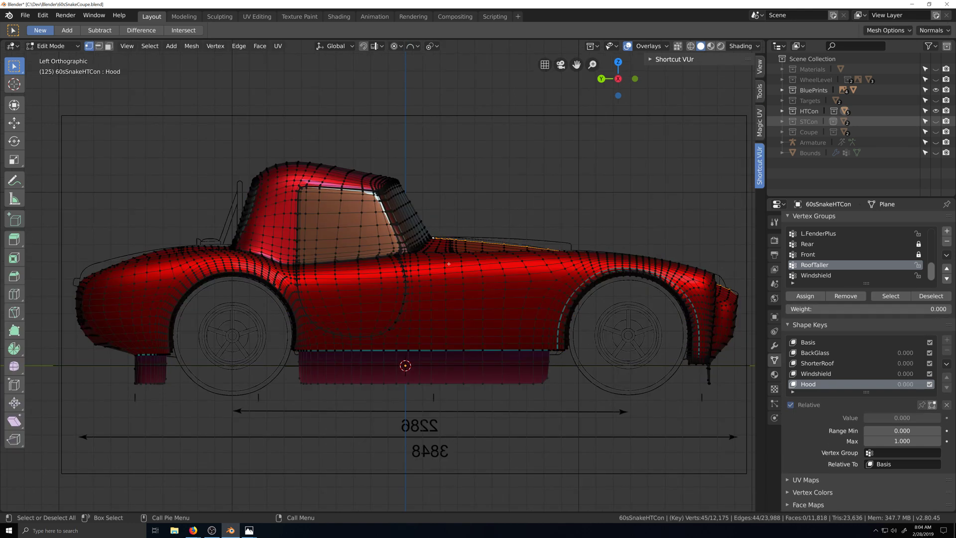
{"action": "key", "text": "alt+a"}
{"action": "key", "text": "alt+z"}
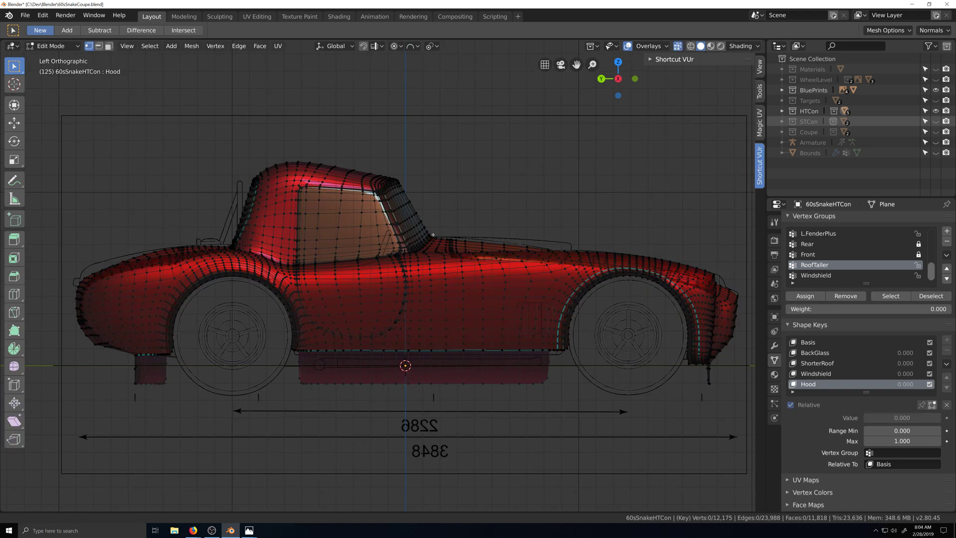
{"action": "middle_click_drag", "start_coordinate": [433, 235], "coordinate": [447, 229], "text": "shift"}
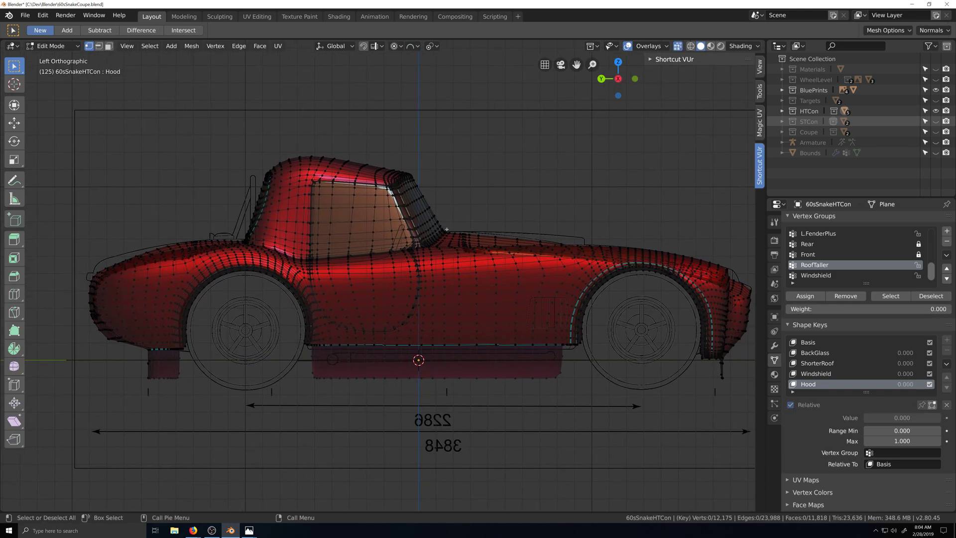
Try to isolate the rear body by hiding the vertical edge loop just ahead of the windshield and selecting the linked rear geometry.
{"action": "left_click", "coordinate": [445, 268], "text": "alt"}
{"action": "scroll", "coordinate": [444, 267], "scroll_direction": "down", "scroll_amount": 4}
{"action": "middle_click_drag", "start_coordinate": [444, 267], "coordinate": [473, 298]}
{"action": "scroll", "coordinate": [473, 298], "scroll_direction": "up", "scroll_amount": 3}
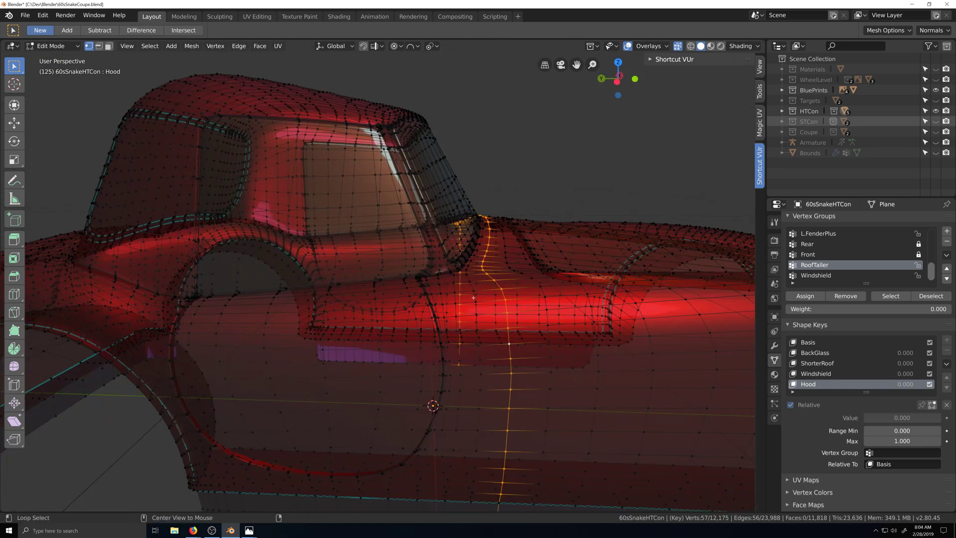
{"action": "scroll", "coordinate": [473, 297], "scroll_direction": "down", "scroll_amount": 5}
{"action": "middle_click_drag", "start_coordinate": [473, 298], "coordinate": [482, 321]}
{"action": "scroll", "coordinate": [492, 315], "scroll_direction": "up", "scroll_amount": 3}
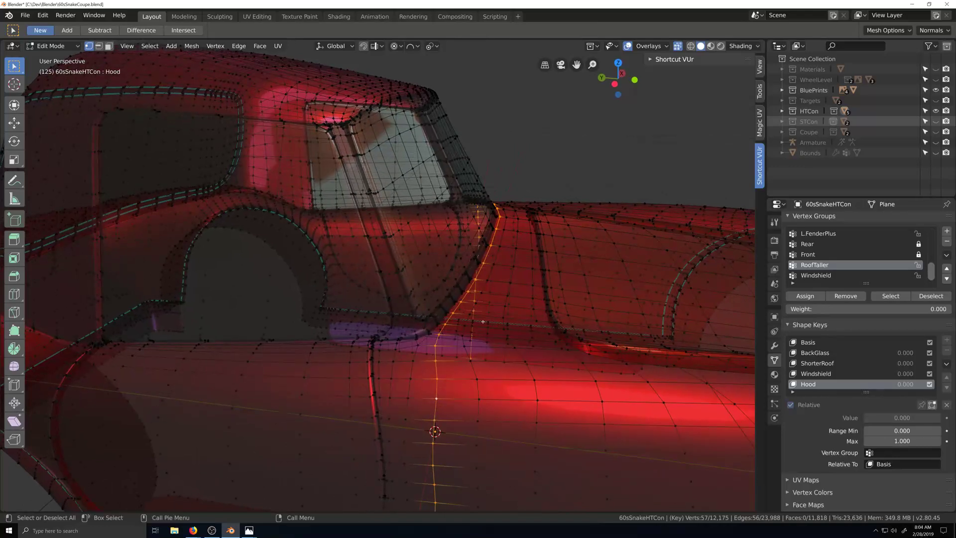
{"action": "scroll", "coordinate": [503, 347], "scroll_direction": "down", "scroll_amount": 4}
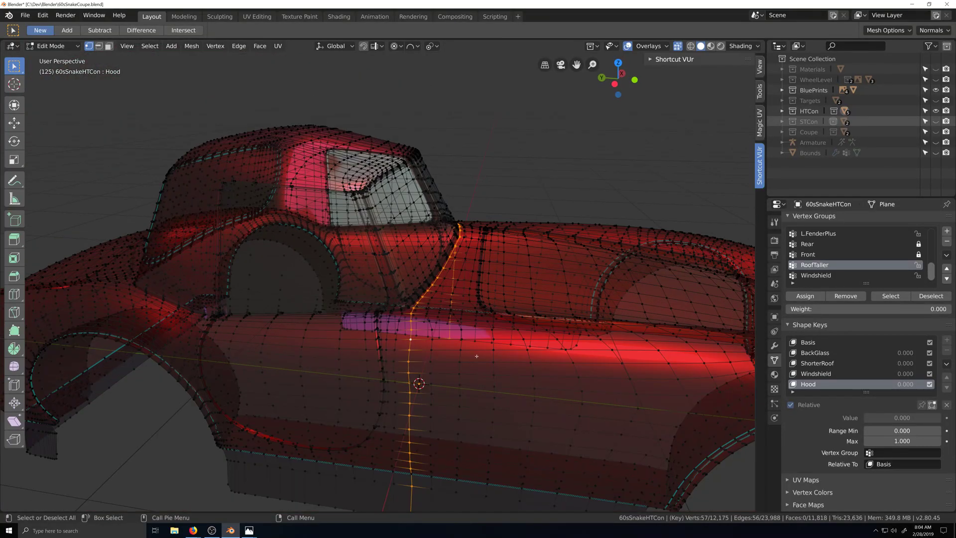
{"action": "key", "text": "h"}
{"action": "key", "text": "l"}
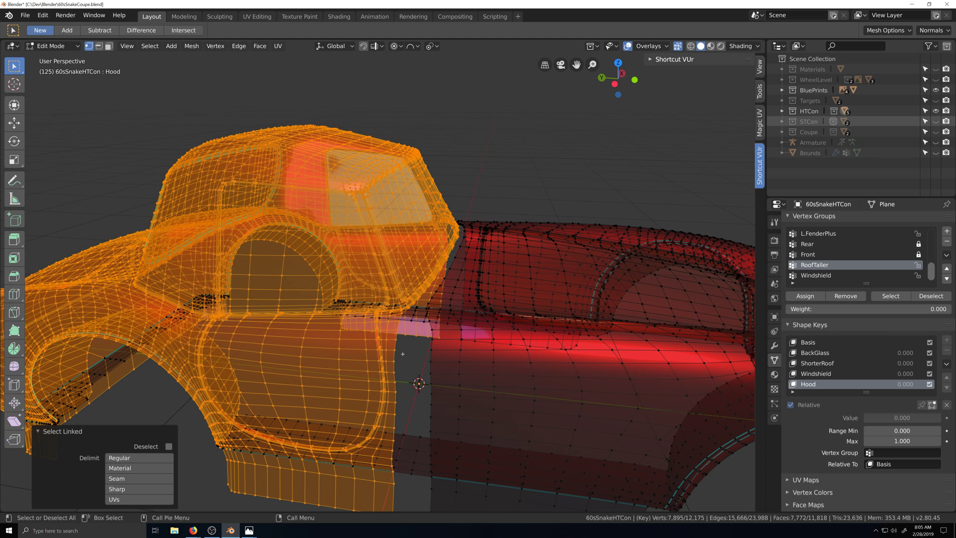
{"action": "key", "text": "alt+h"}
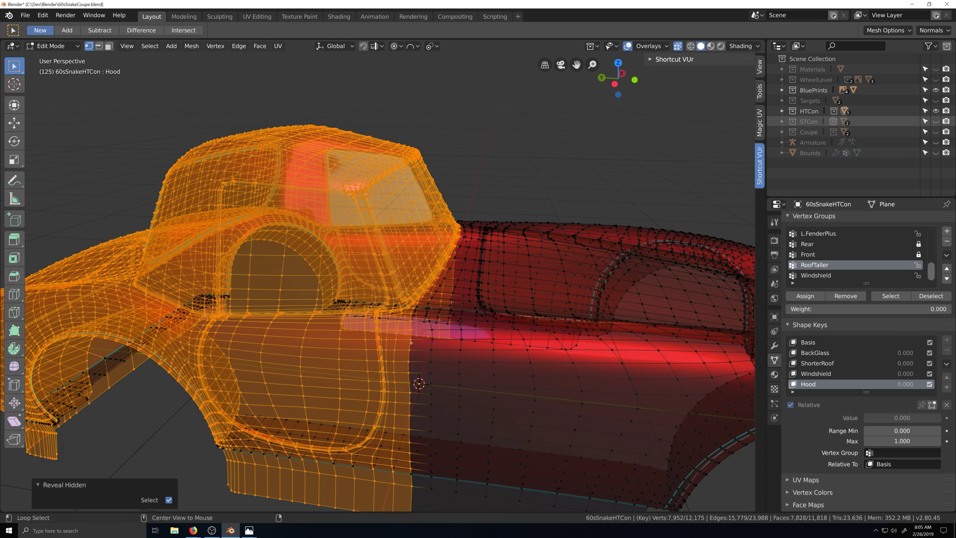
Select the vertical edge loop one row further back, between hood and door, and hide it.
{"action": "left_click", "coordinate": [410, 344], "text": "alt"}
{"action": "key", "text": "ctrl+KP_Add"}
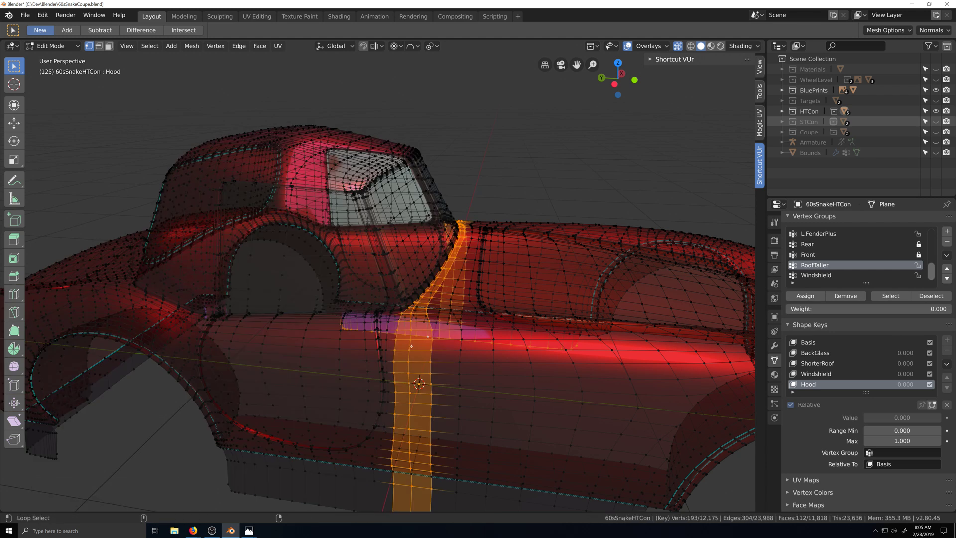
{"action": "left_click", "coordinate": [432, 338], "text": "alt+shift"}
{"action": "left_click", "coordinate": [409, 357], "text": "alt+shift"}
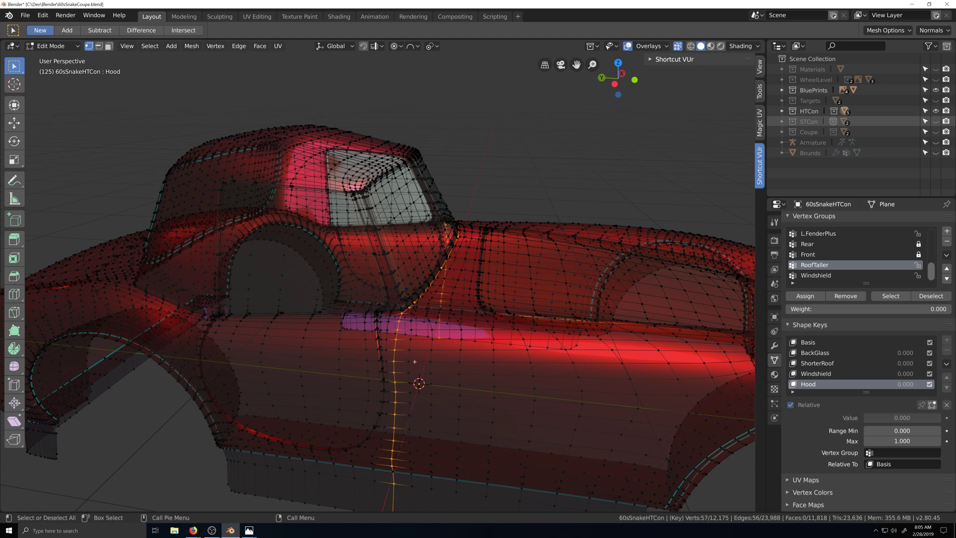
{"action": "key", "text": "h"}
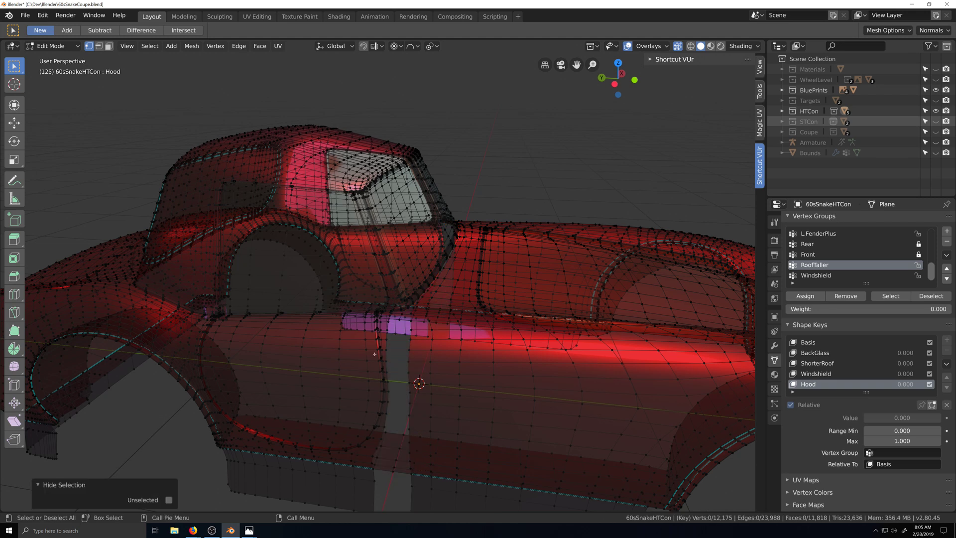
Hide the linked cabin and rear body along with the leftover underbody strips, keeping only the front end.
{"action": "key", "text": "l"}
{"action": "key", "text": "h"}
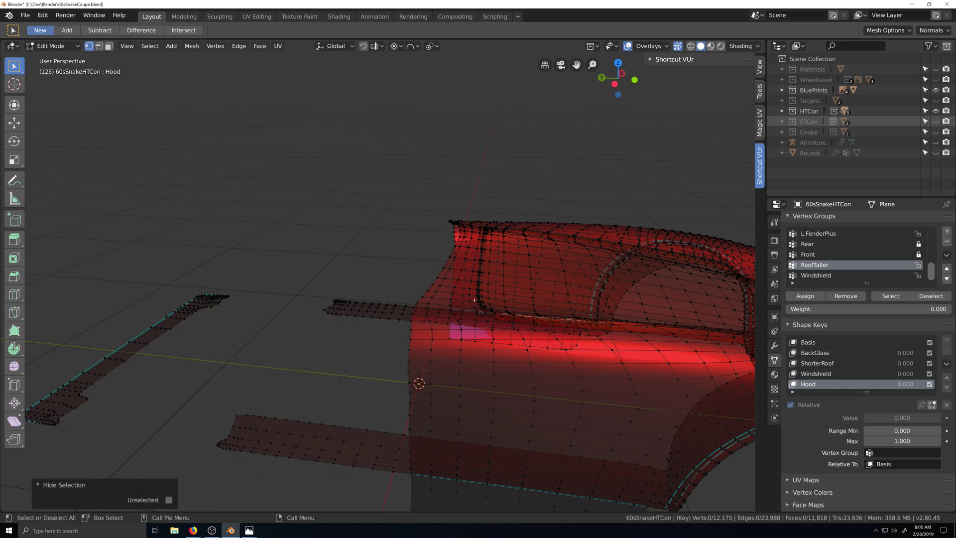
{"action": "middle_click_drag", "start_coordinate": [383, 353], "coordinate": [462, 317]}
{"action": "key", "text": "ctrl+KP_3"}
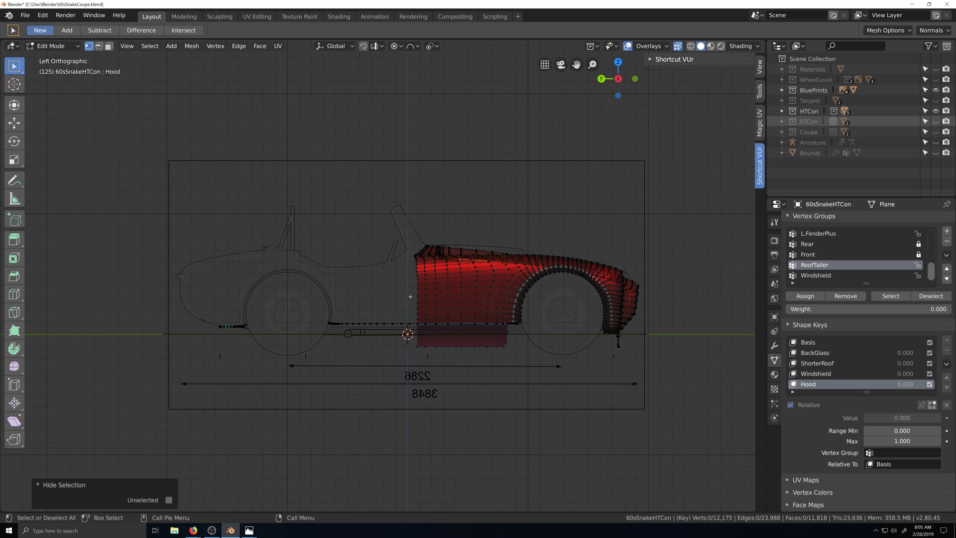
{"action": "left_click_drag", "start_coordinate": [410, 297], "coordinate": [199, 355]}
{"action": "key", "text": "h"}
Examine the isolated front end from above, from below and in the left side view against the blueprint.
{"action": "middle_click_drag", "start_coordinate": [444, 321], "coordinate": [434, 349]}
{"action": "scroll", "coordinate": [496, 305], "scroll_direction": "up", "scroll_amount": 4}
{"action": "middle_click_drag", "start_coordinate": [520, 305], "coordinate": [437, 320]}
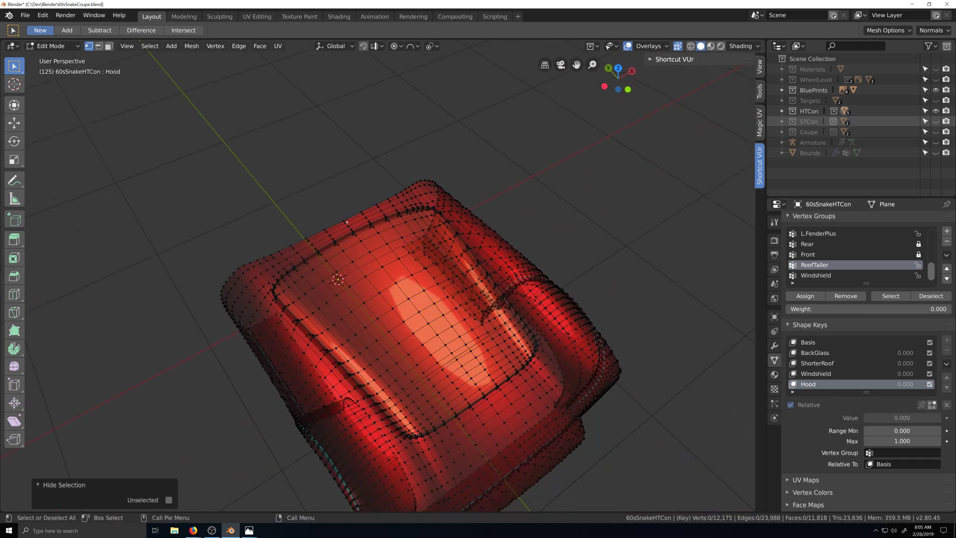
{"action": "scroll", "coordinate": [481, 438], "scroll_direction": "down", "scroll_amount": 3}
{"action": "middle_click_drag", "start_coordinate": [480, 438], "coordinate": [466, 388]}
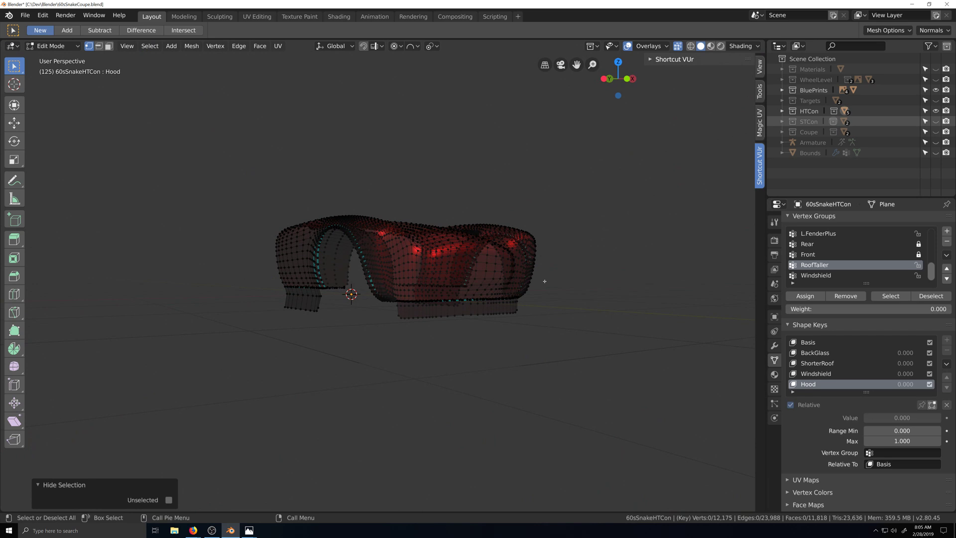
{"action": "middle_click_drag", "start_coordinate": [380, 331], "coordinate": [400, 334]}
{"action": "key", "text": "ctrl+KP_3"}
{"action": "scroll", "coordinate": [400, 334], "scroll_direction": "up", "scroll_amount": 1}
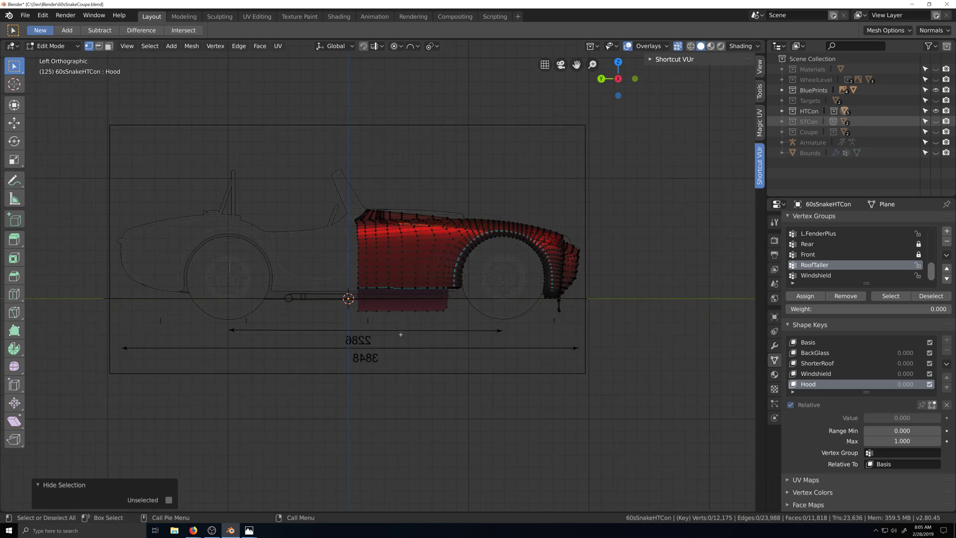
{"action": "scroll", "coordinate": [401, 334], "scroll_direction": "up", "scroll_amount": 2}
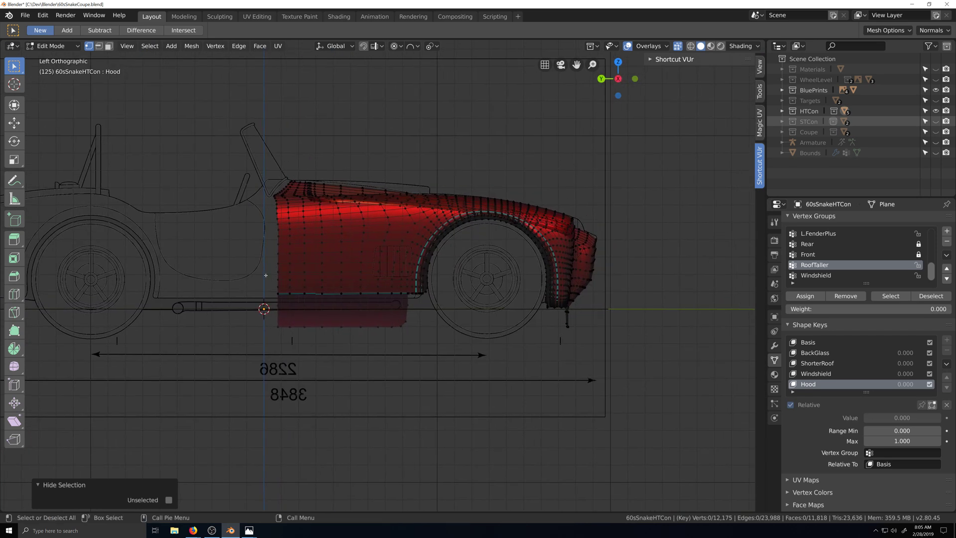
{"action": "left_click_drag", "start_coordinate": [265, 275], "coordinate": [442, 333]}
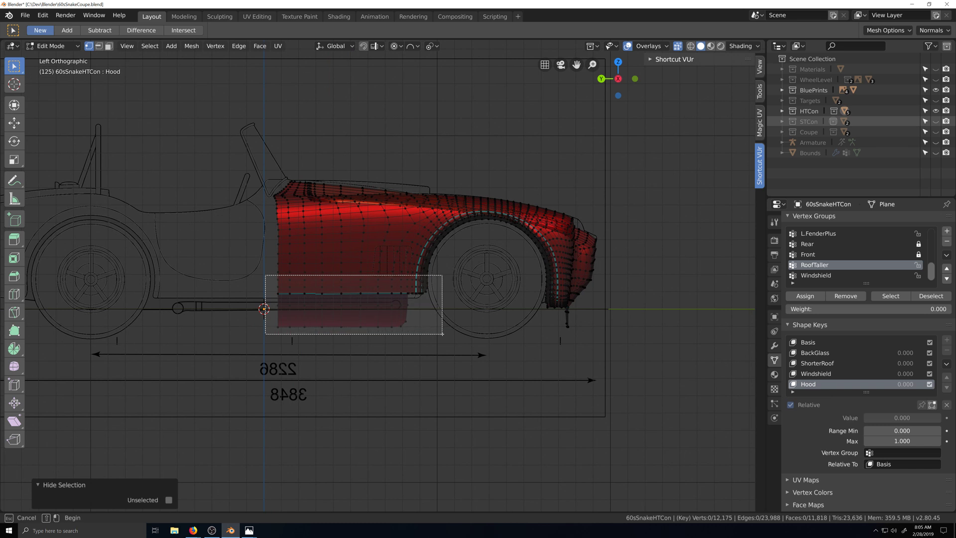
{"action": "left_click_drag", "start_coordinate": [442, 333], "coordinate": [442, 334]}
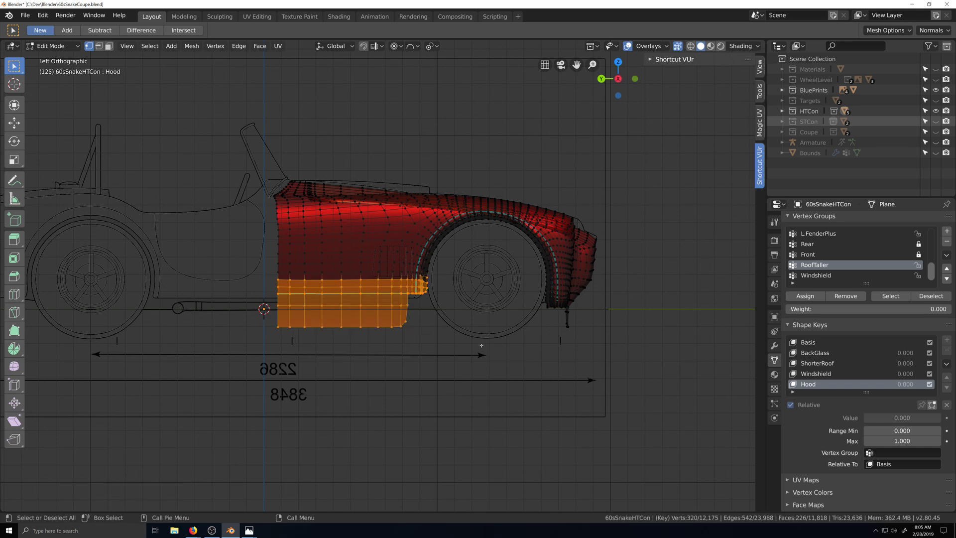
{"action": "left_click", "coordinate": [506, 362]}
Turn off X-ray and select the hood's centre-line vertices from the nose to the windshield edge using shortest path.
{"action": "middle_click_drag", "start_coordinate": [508, 363], "coordinate": [463, 371]}
{"action": "scroll", "coordinate": [463, 371], "scroll_direction": "down", "scroll_amount": 2}
{"action": "middle_click_drag", "start_coordinate": [443, 188], "coordinate": [379, 228]}
{"action": "key", "text": "alt+z"}
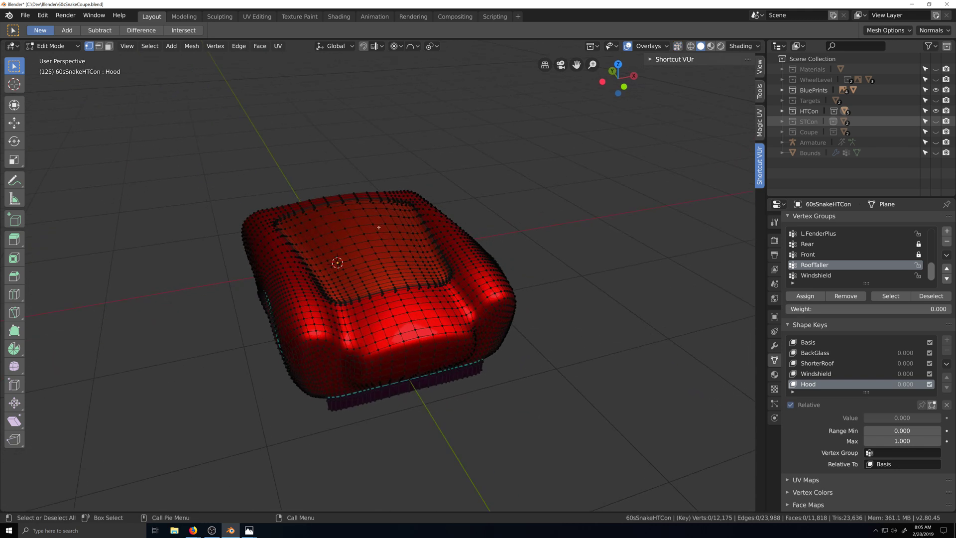
{"action": "left_click", "coordinate": [339, 194]}
{"action": "left_click", "coordinate": [418, 337], "text": "ctrl+shift"}
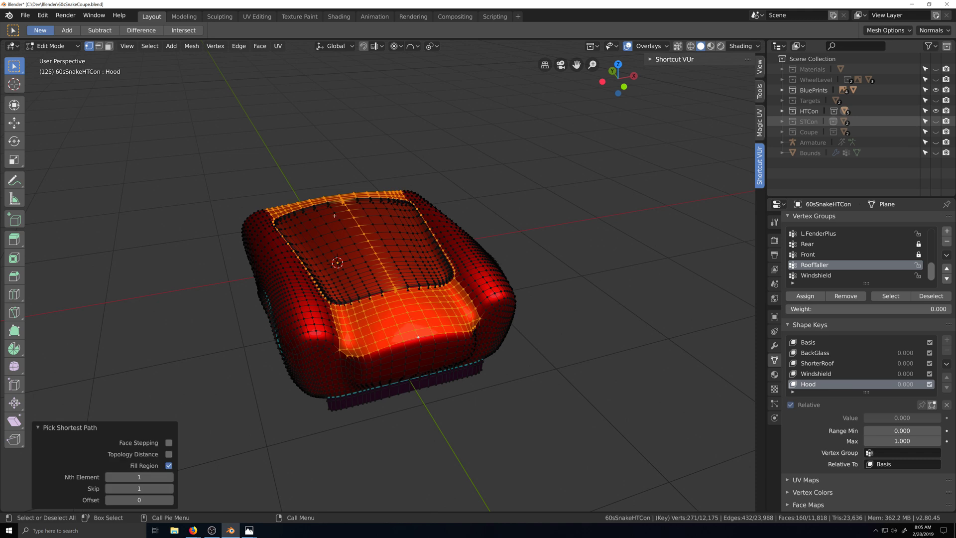
{"action": "left_click", "coordinate": [419, 339]}
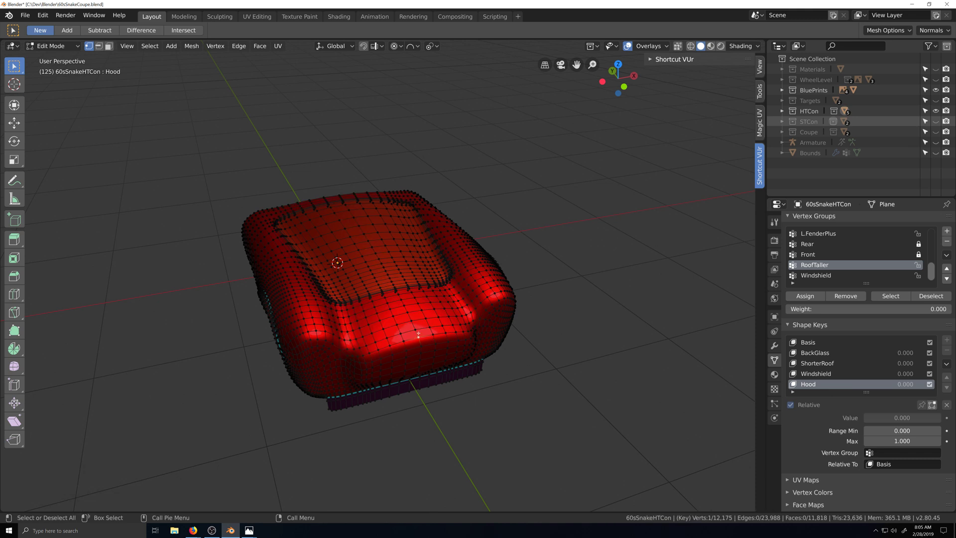
{"action": "left_click", "coordinate": [386, 272], "text": "ctrl+shift"}
{"action": "middle_click_drag", "start_coordinate": [373, 250], "coordinate": [429, 299]}
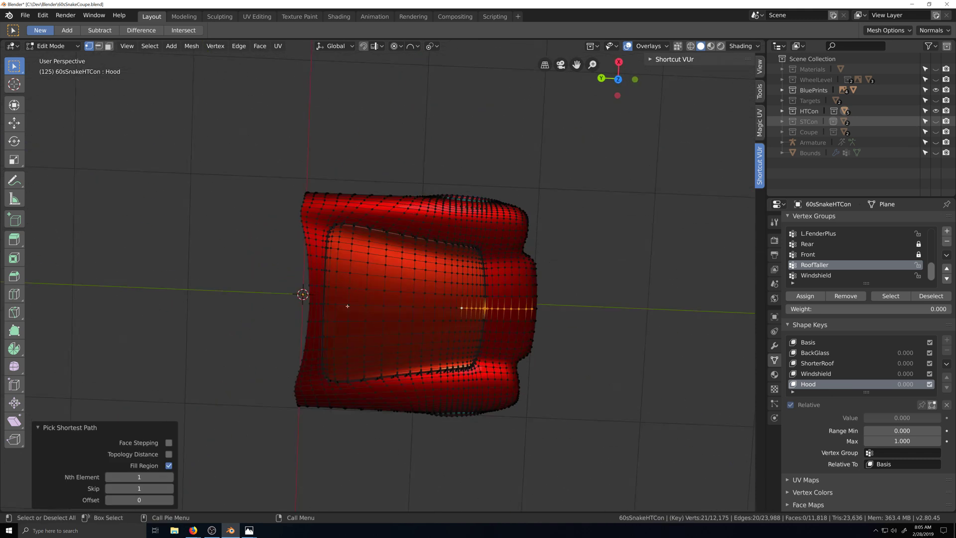
{"action": "left_click", "coordinate": [309, 305], "text": "ctrl+shift"}
Try rotating the hood's centre line around global X with Sphere falloff, varying the proportional size between 0.65 and 0.95.
{"action": "middle_click_drag", "start_coordinate": [503, 339], "coordinate": [496, 310]}
{"action": "key", "text": "r"}
{"action": "key", "text": "x"}
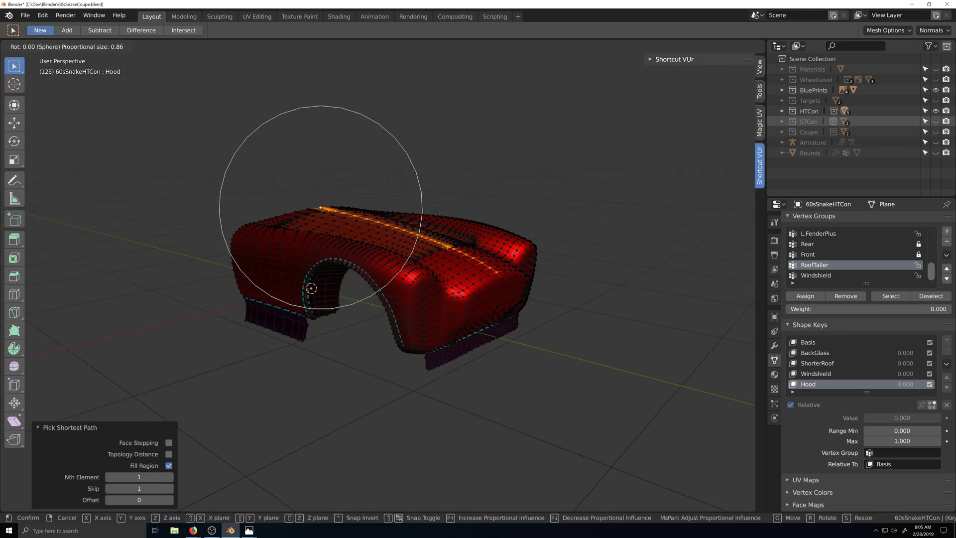
{"action": "scroll", "coordinate": [311, 288], "scroll_direction": "up", "scroll_amount": 3}
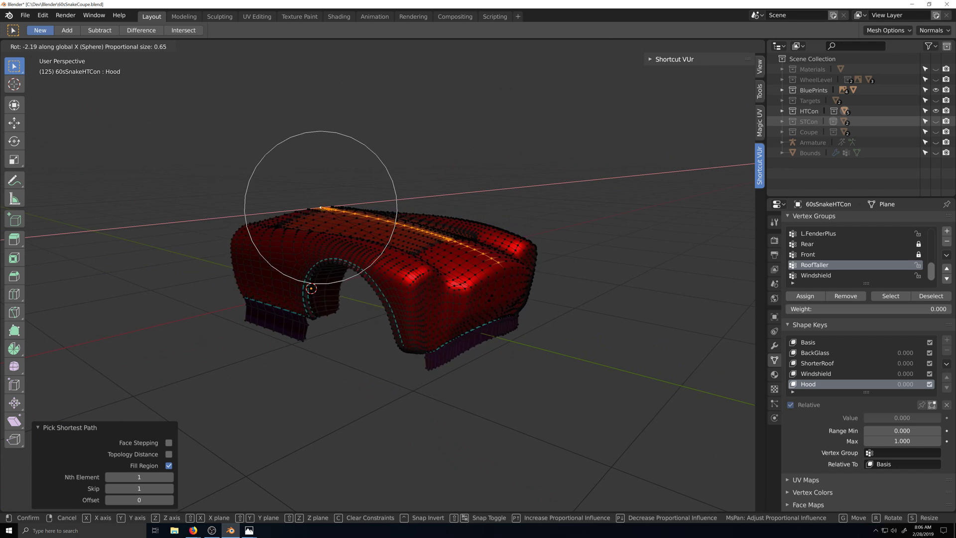
{"action": "scroll", "coordinate": [311, 288], "scroll_direction": "down", "scroll_amount": 4}
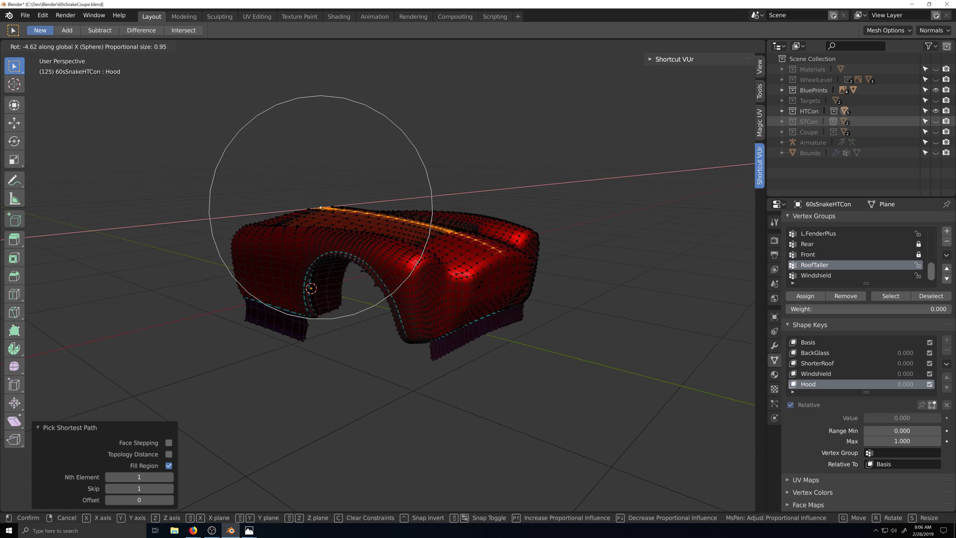
{"action": "left_click", "coordinate": [475, 298]}
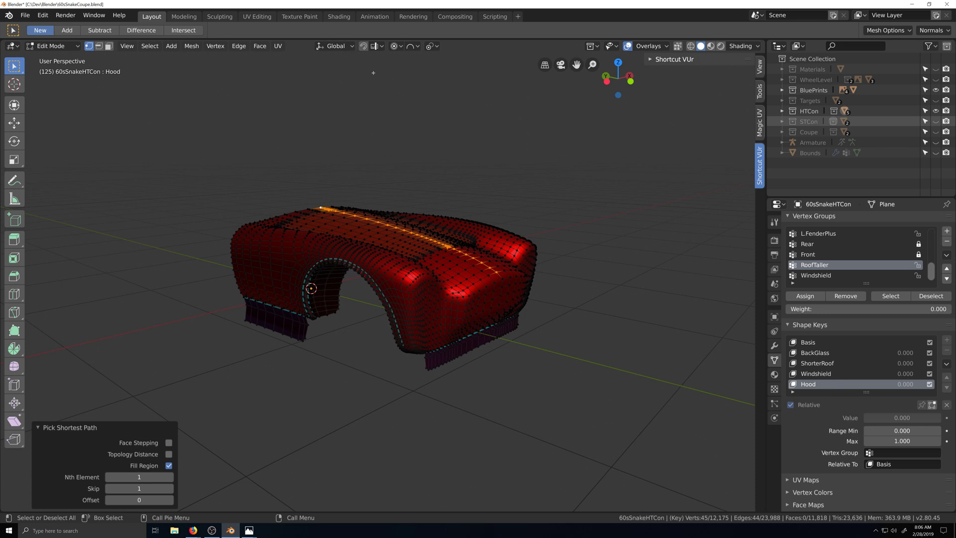
Restrict proportional editing to connected vertices.
{"action": "left_click", "coordinate": [382, 46]}
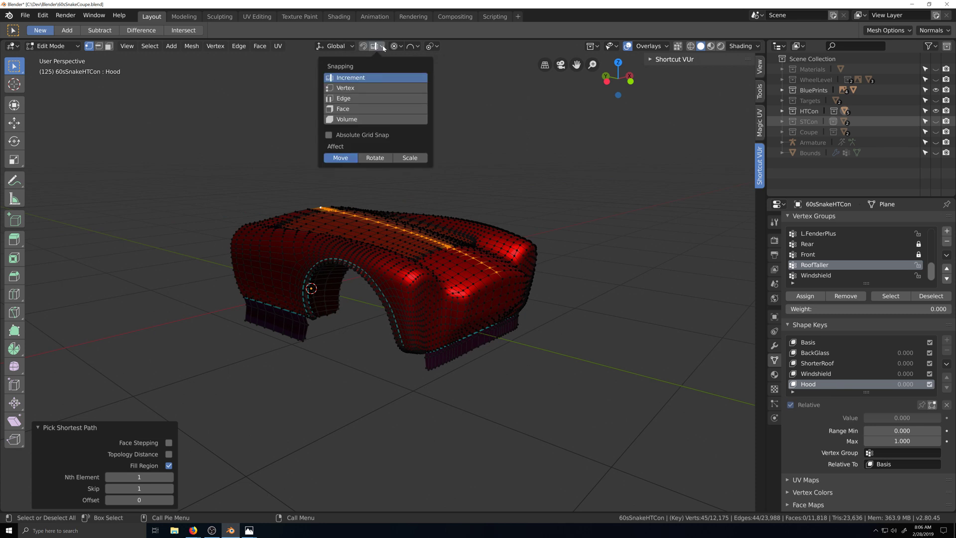
{"action": "left_click", "coordinate": [401, 47]}
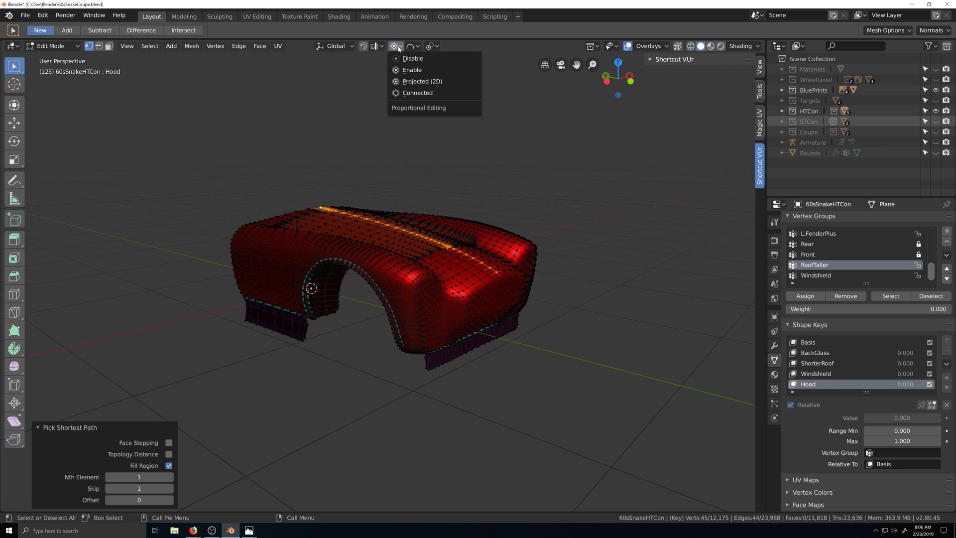
{"action": "left_click", "coordinate": [419, 93]}
Try rotating the centre line about -4.3° around global X with Sphere falloff, reducing the proportional size to 0.49.
{"action": "key", "text": "r"}
{"action": "key", "text": "x"}
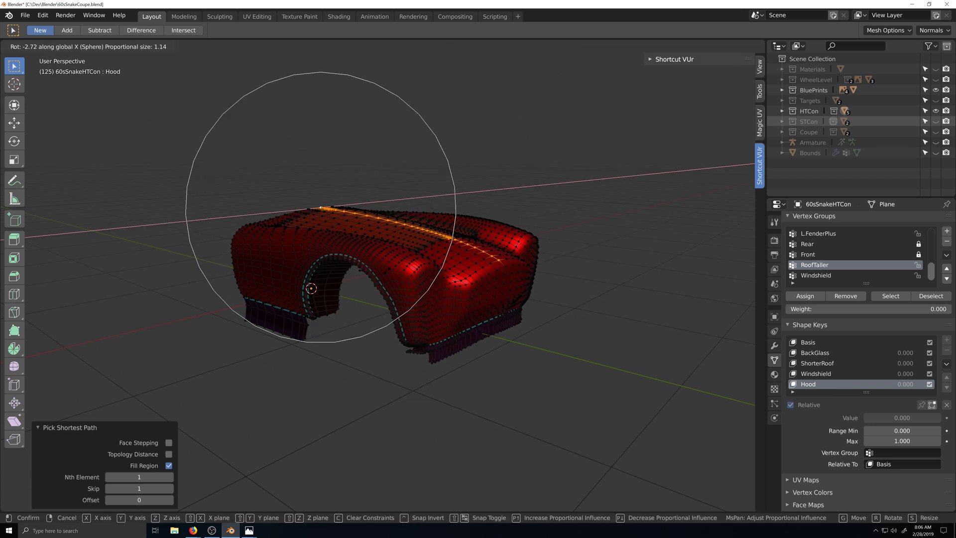
{"action": "scroll", "coordinate": [320, 207], "scroll_direction": "up", "scroll_amount": 2}
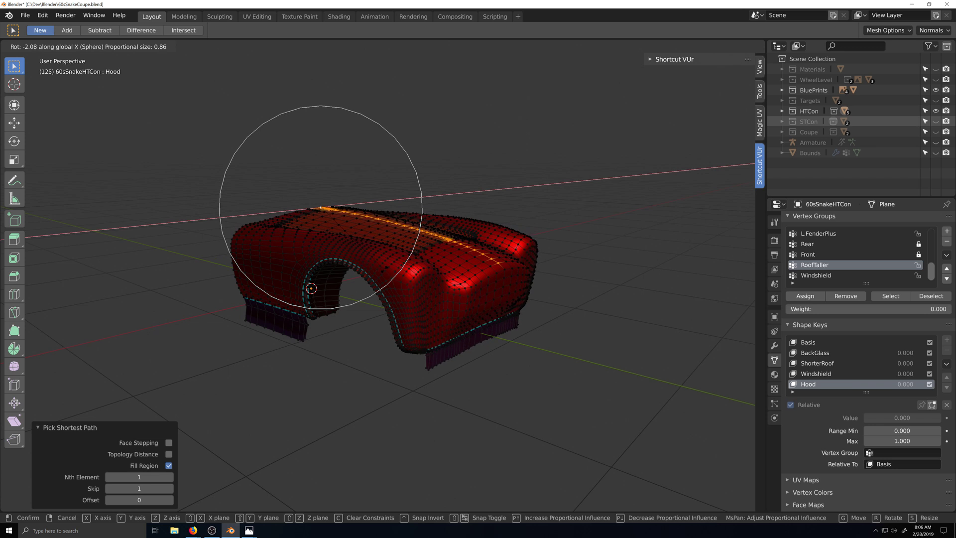
{"action": "scroll", "coordinate": [320, 206], "scroll_direction": "up", "scroll_amount": 1}
{"action": "scroll", "coordinate": [321, 206], "scroll_direction": "up", "scroll_amount": 4}
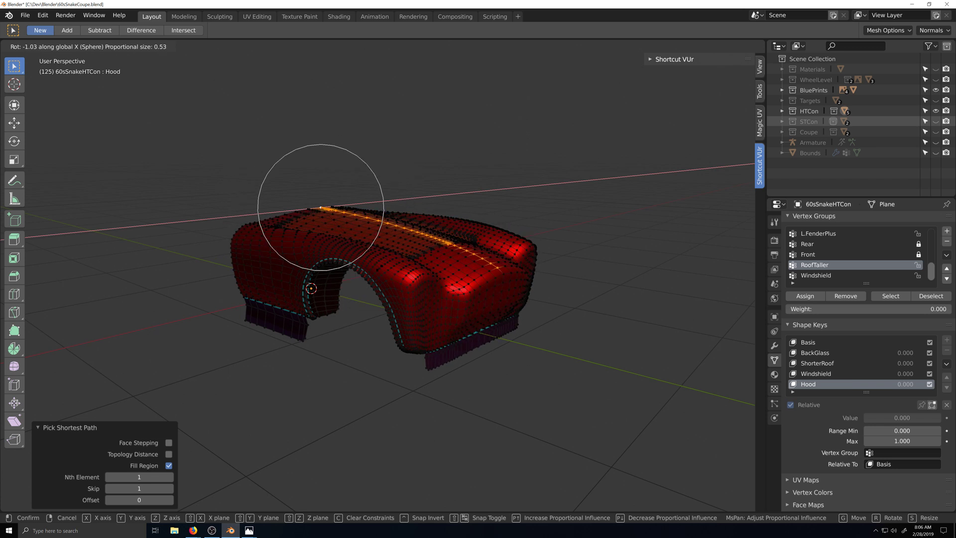
{"action": "scroll", "coordinate": [320, 206], "scroll_direction": "up", "scroll_amount": 1}
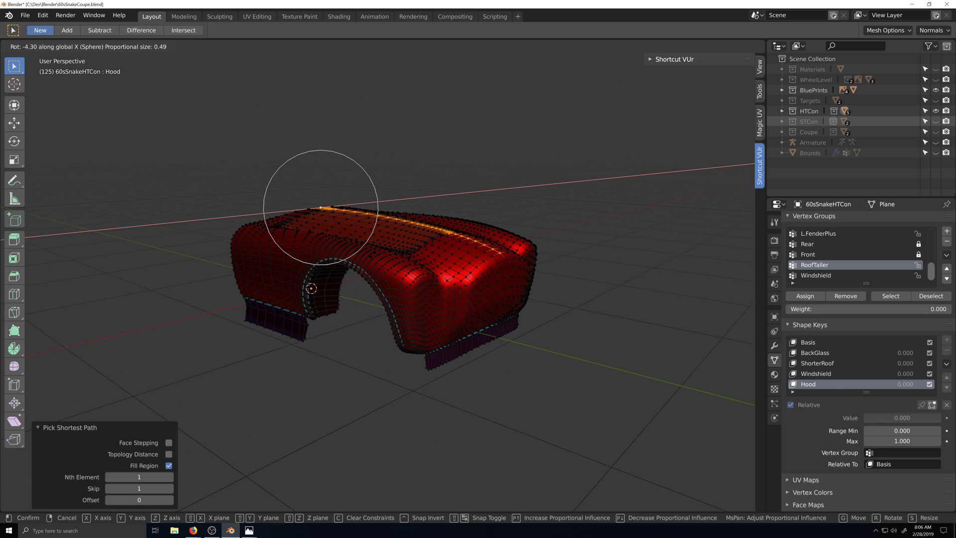
{"action": "left_click", "coordinate": [385, 242]}
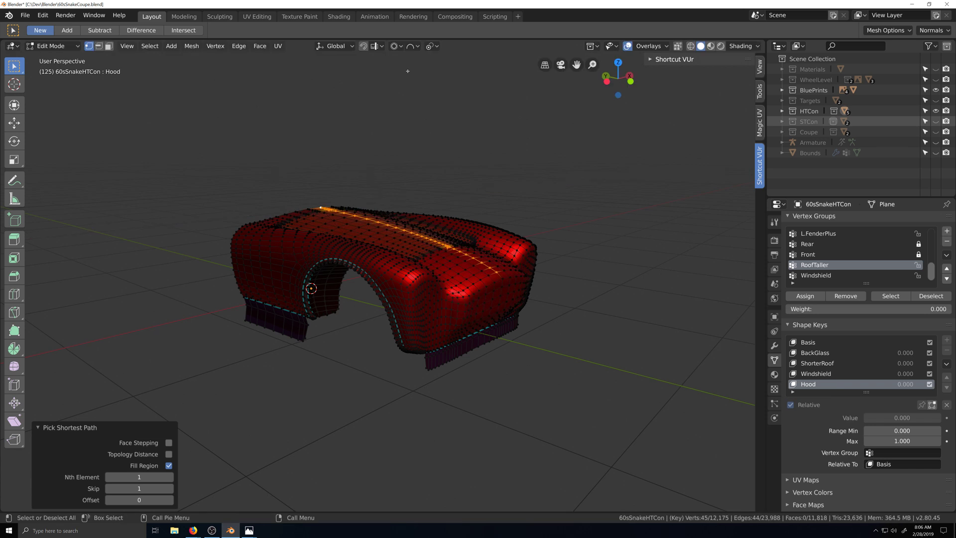
Set the proportional falloff to Smooth and try rotating the hood's centre line around global X.
{"action": "left_click", "coordinate": [414, 46]}
{"action": "left_click", "coordinate": [426, 60]}
{"action": "key", "text": "g"}
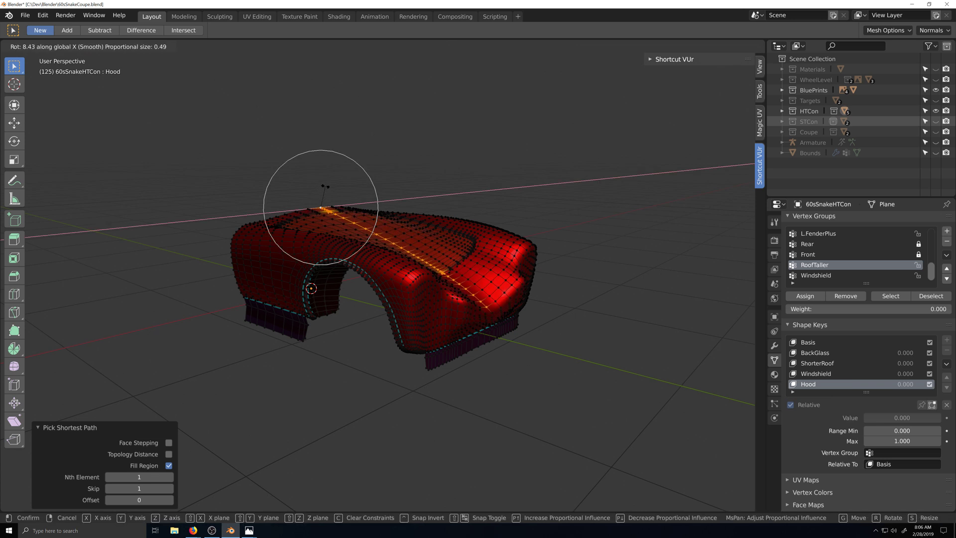
{"action": "key", "text": "Escape"}
{"action": "key", "text": "g"}
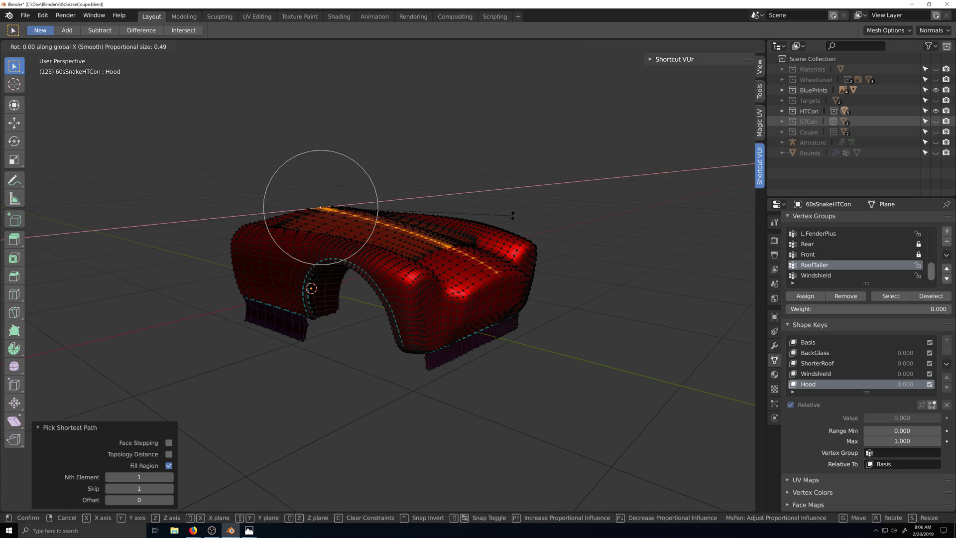
{"action": "key", "text": "Escape"}
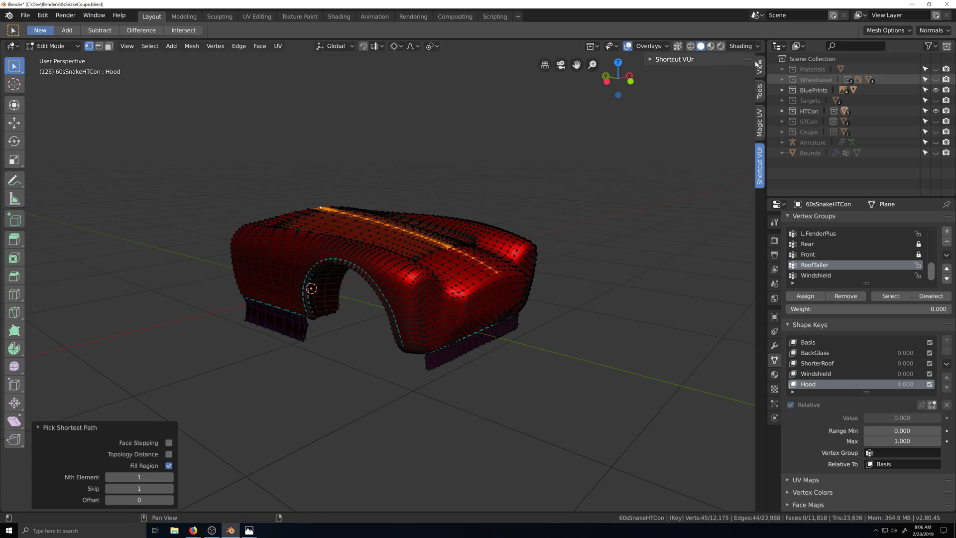
Start the Shortcut VUr key display and hide the sidebar.
{"action": "left_click", "coordinate": [676, 60]}
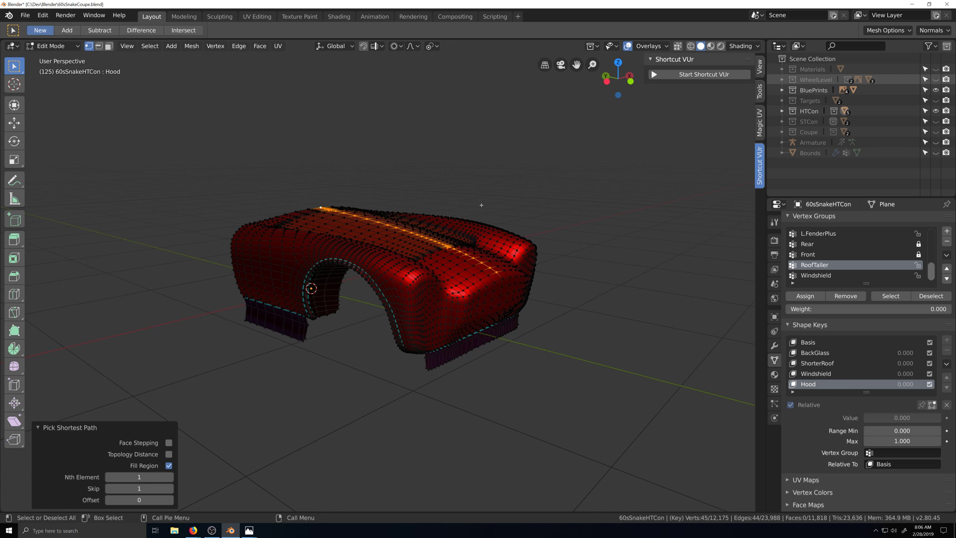
{"action": "key", "text": "r"}
{"action": "key", "text": "x"}
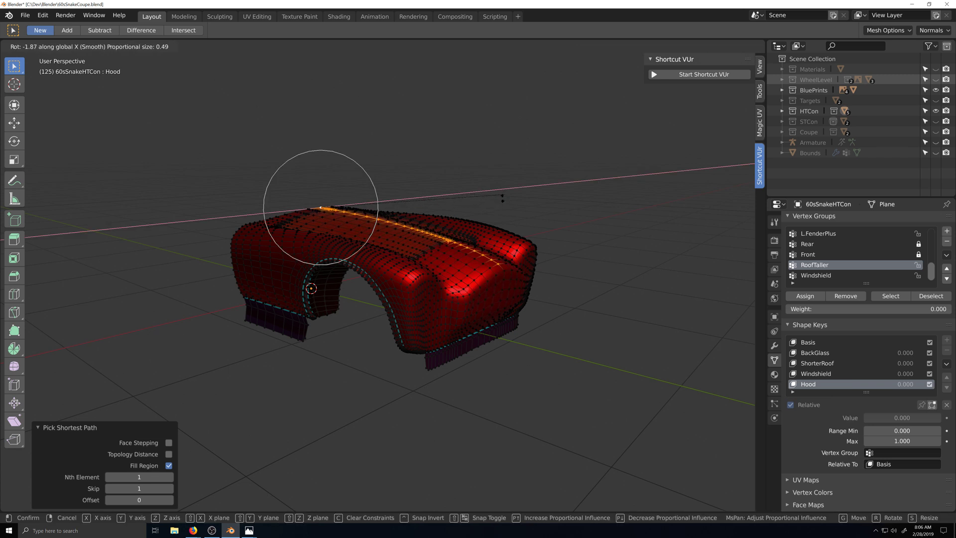
{"action": "left_click", "coordinate": [507, 174]}
{"action": "left_click", "coordinate": [697, 75]}
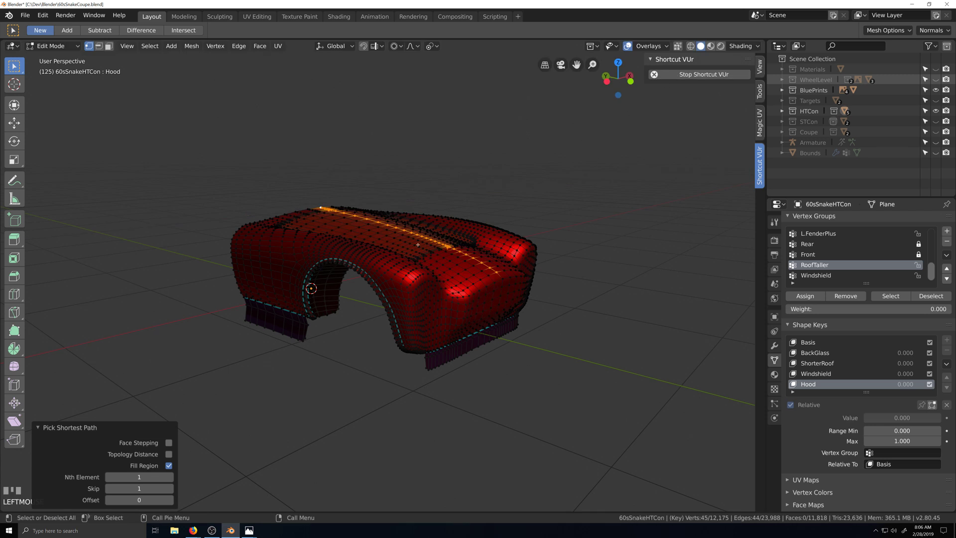
{"action": "left_click", "coordinate": [760, 66]}
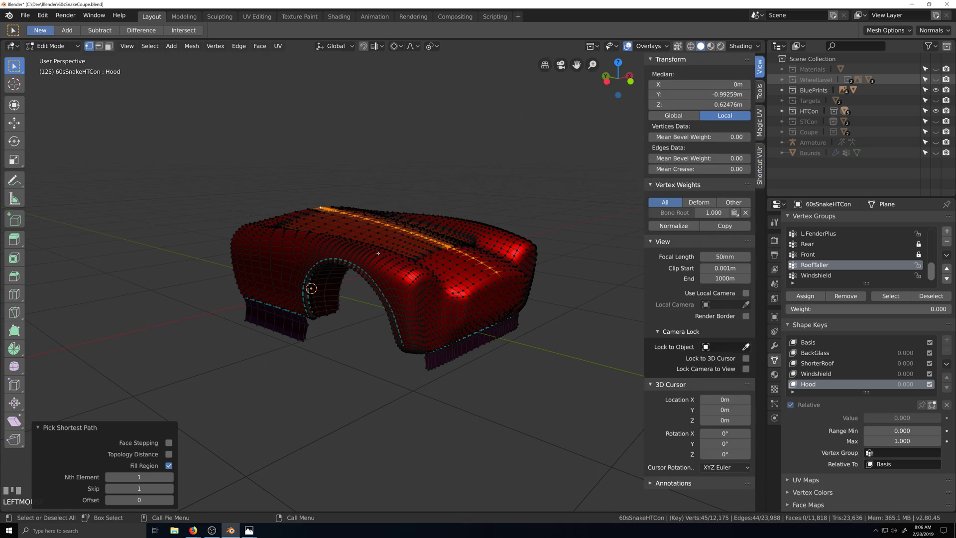
{"action": "key", "text": "n"}
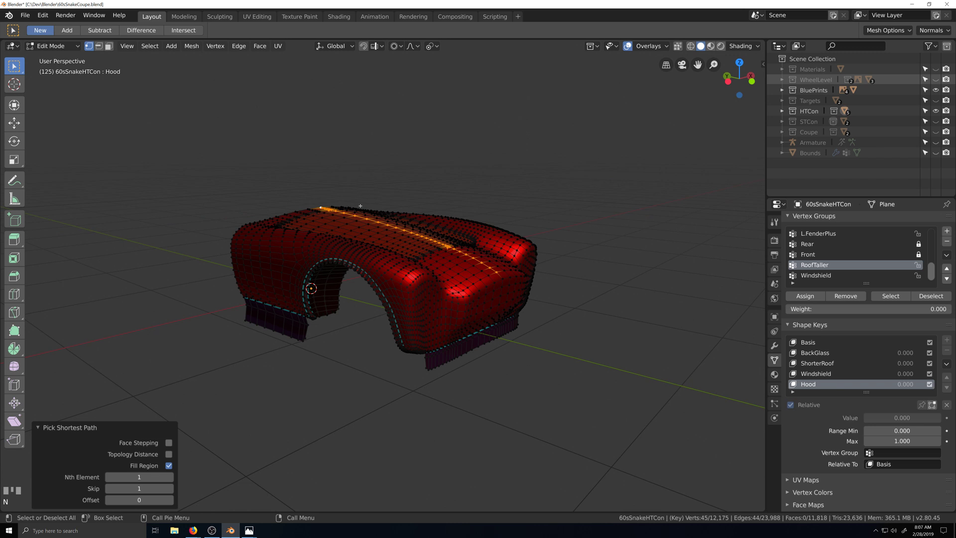
Try rotating the centre line about -6° around global X with the Smooth falloff.
{"action": "key", "text": "r"}
{"action": "key", "text": "x"}
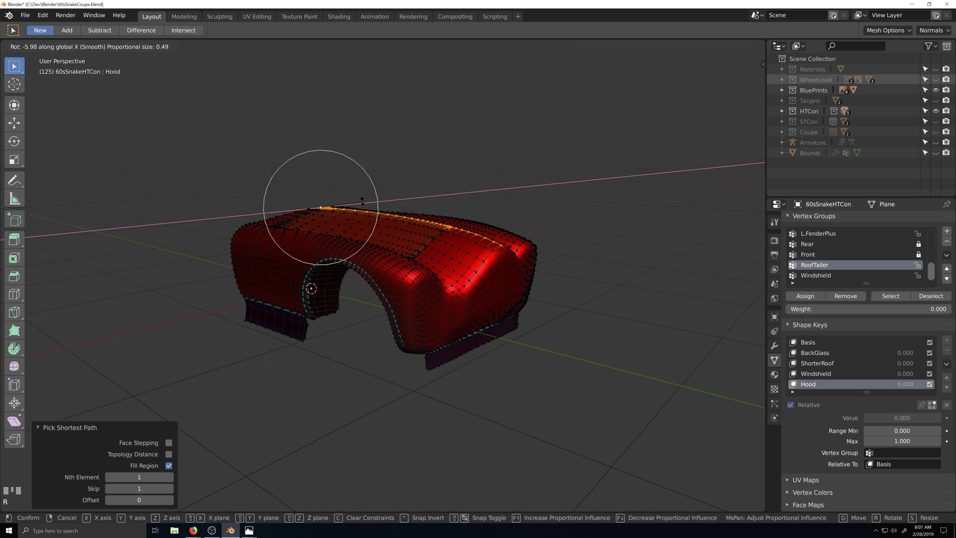
{"action": "right_click", "coordinate": [409, 126]}
Set the falloff to Root and try rotating the centre line about -6.5° around global X at proportional size 0.49.
{"action": "left_click", "coordinate": [414, 50]}
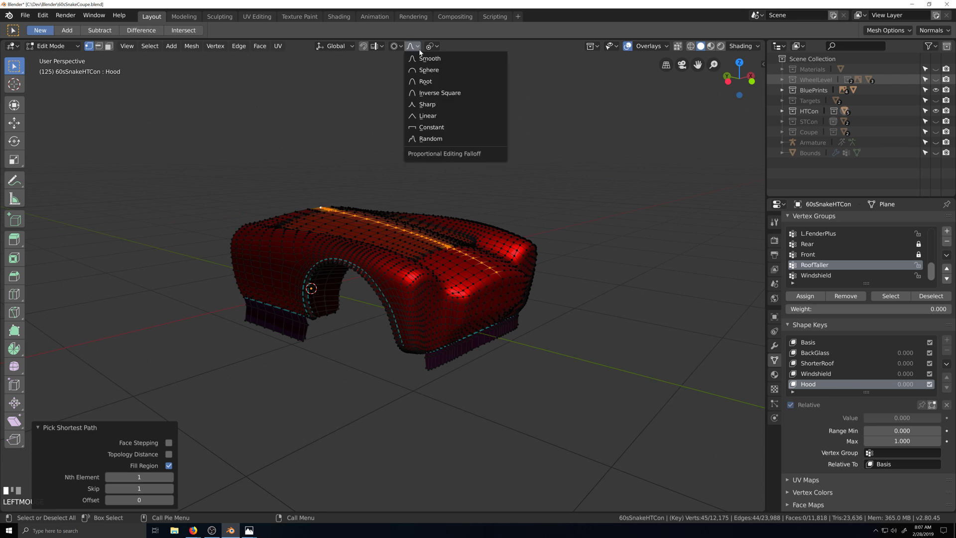
{"action": "left_click", "coordinate": [426, 83]}
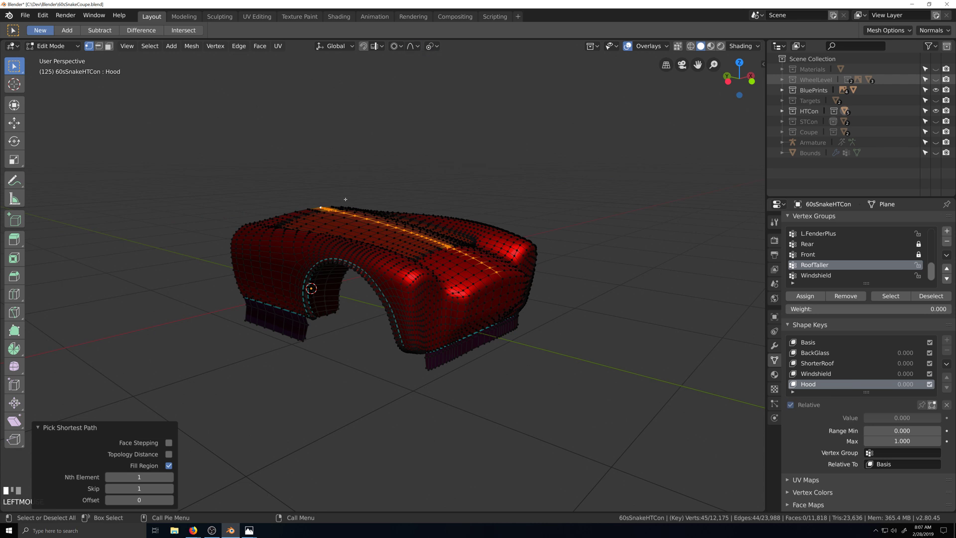
{"action": "key", "text": "r"}
{"action": "key", "text": "x"}
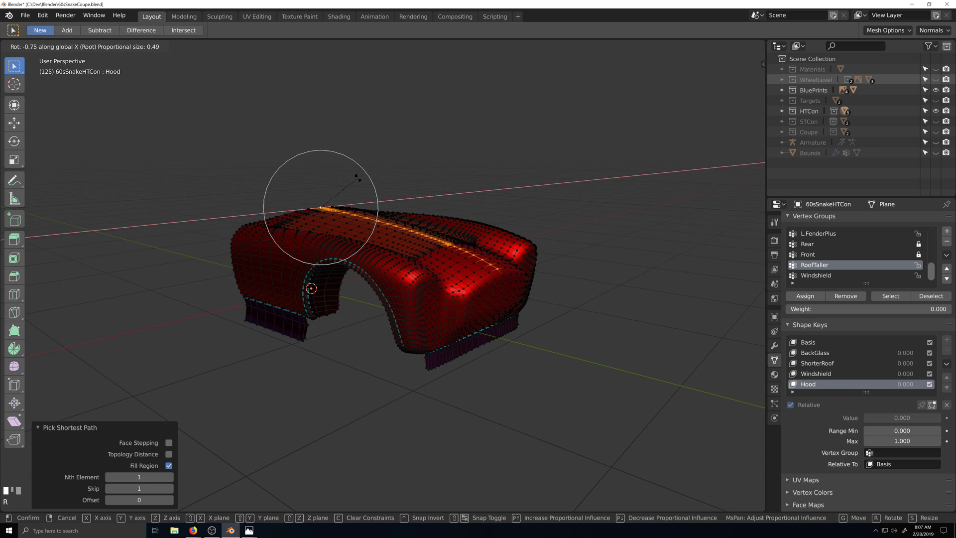
{"action": "scroll", "coordinate": [365, 166], "scroll_direction": "down", "scroll_amount": 1}
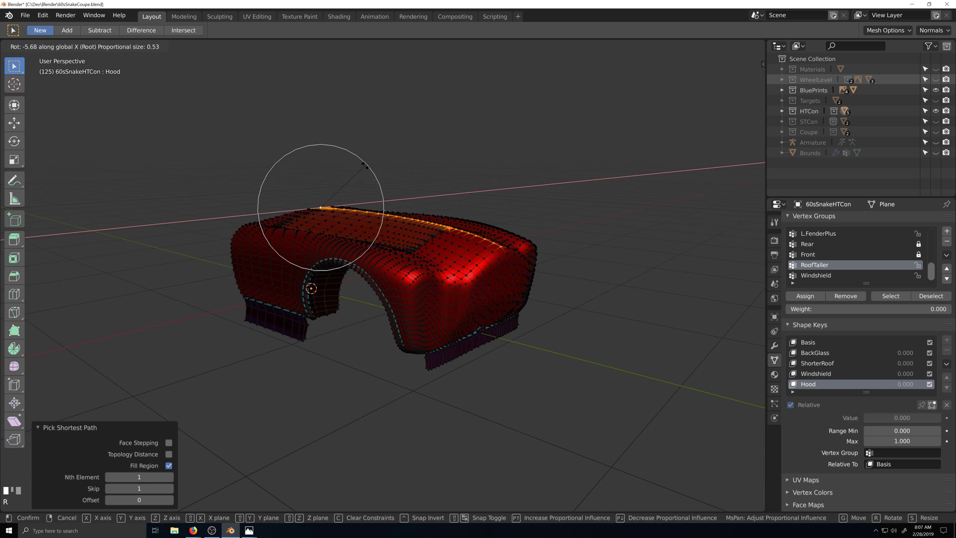
{"action": "scroll", "coordinate": [365, 166], "scroll_direction": "up", "scroll_amount": 1}
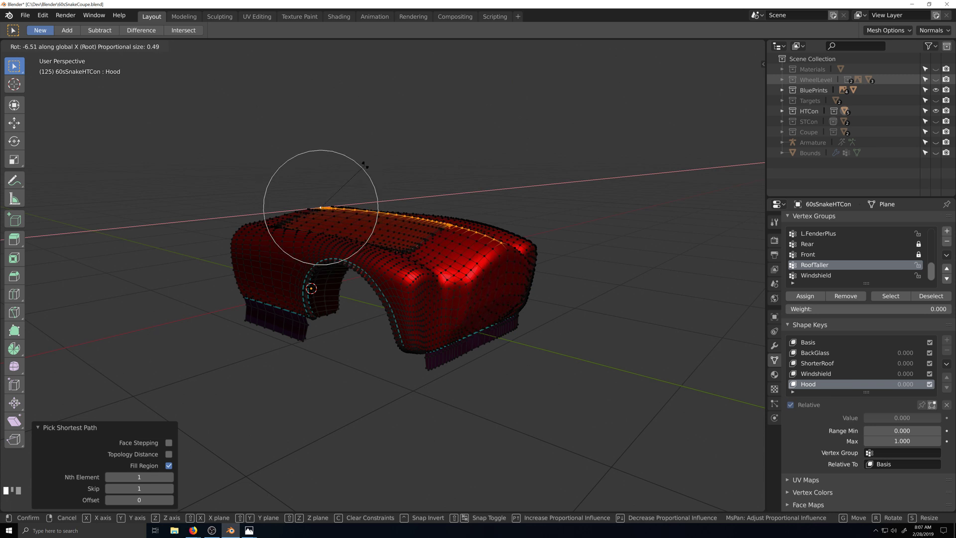
{"action": "right_click", "coordinate": [389, 130]}
Set the falloff to Inverse Square and try rotating the centre line about -4.7° around global X at proportional size 0.53.
{"action": "left_click", "coordinate": [413, 46]}
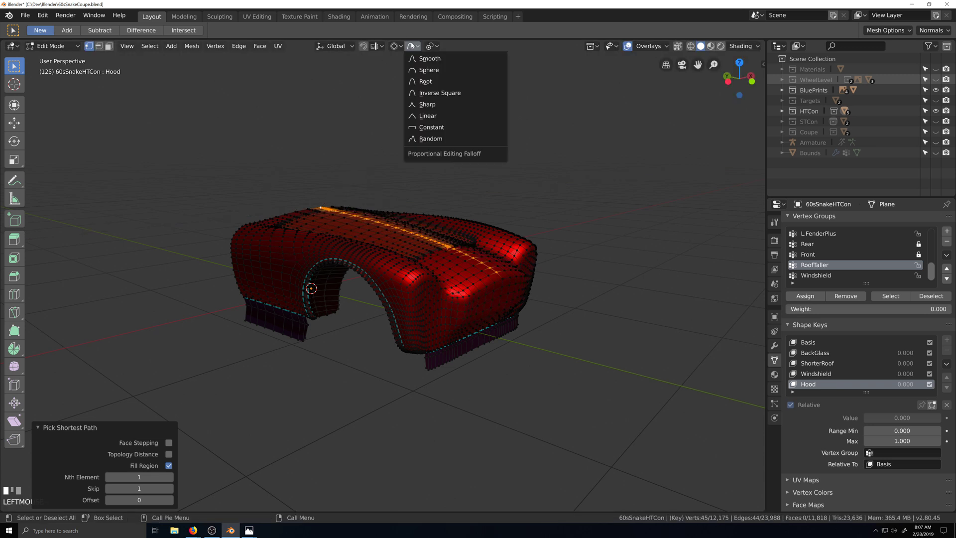
{"action": "left_click", "coordinate": [439, 91]}
{"action": "key", "text": "r"}
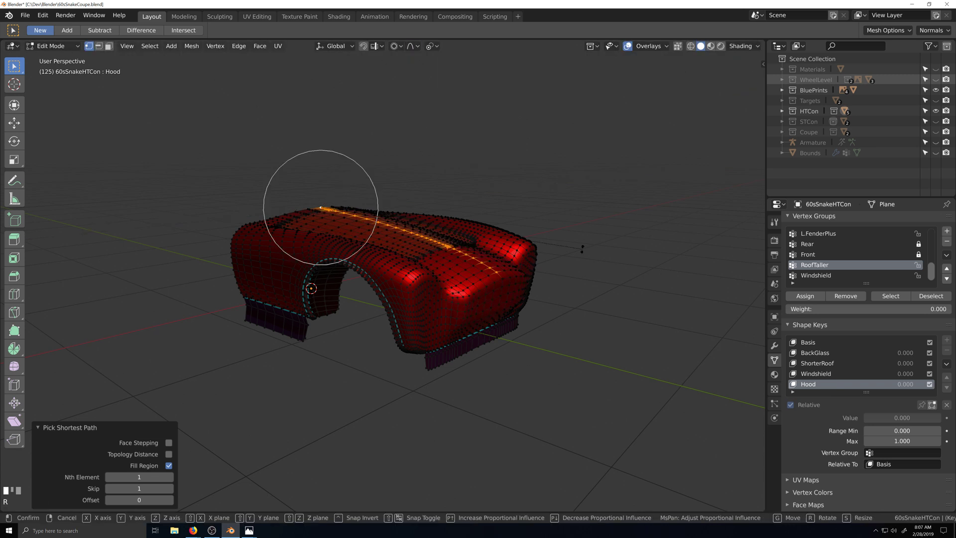
{"action": "key", "text": "x"}
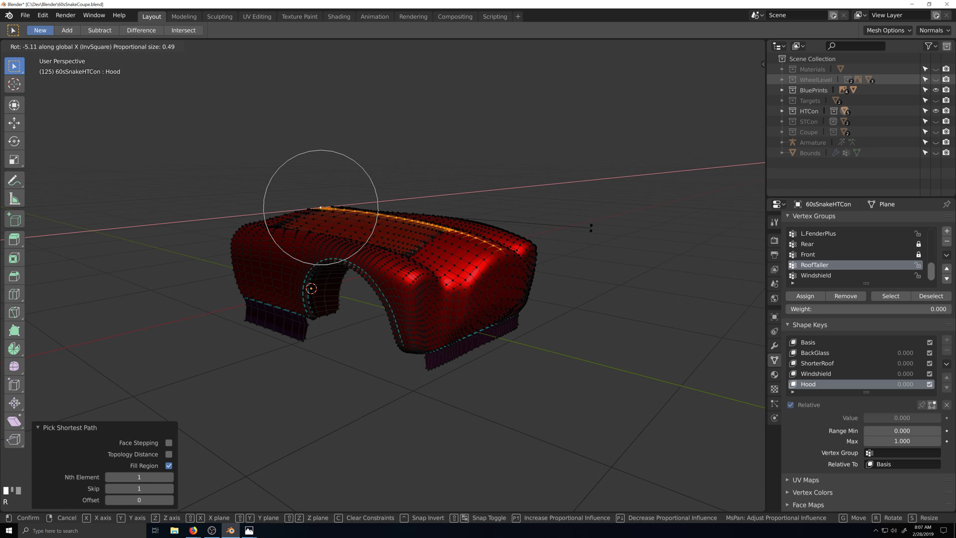
{"action": "scroll", "coordinate": [590, 227], "scroll_direction": "down", "scroll_amount": 1}
{"action": "scroll", "coordinate": [590, 227], "scroll_direction": "down", "scroll_amount": 1}
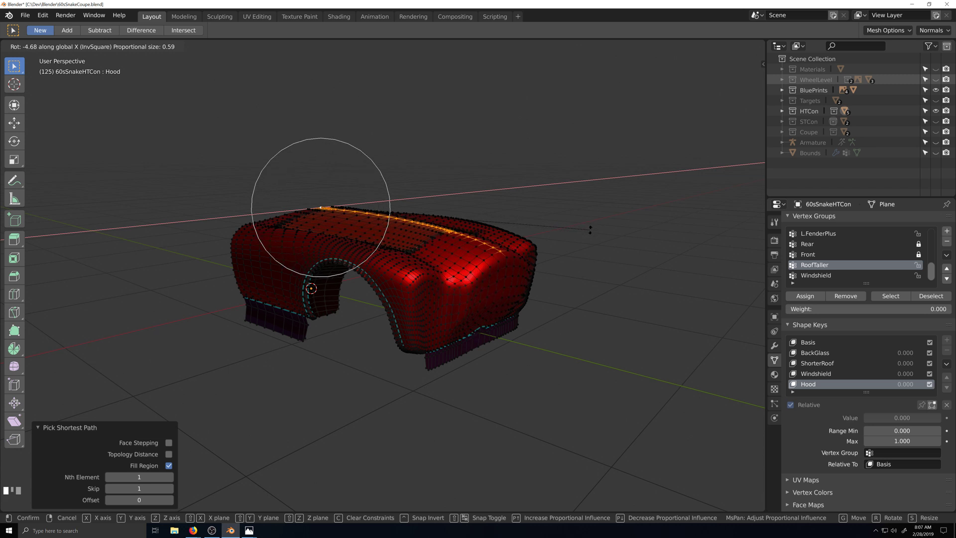
{"action": "scroll", "coordinate": [588, 232], "scroll_direction": "up", "scroll_amount": 1}
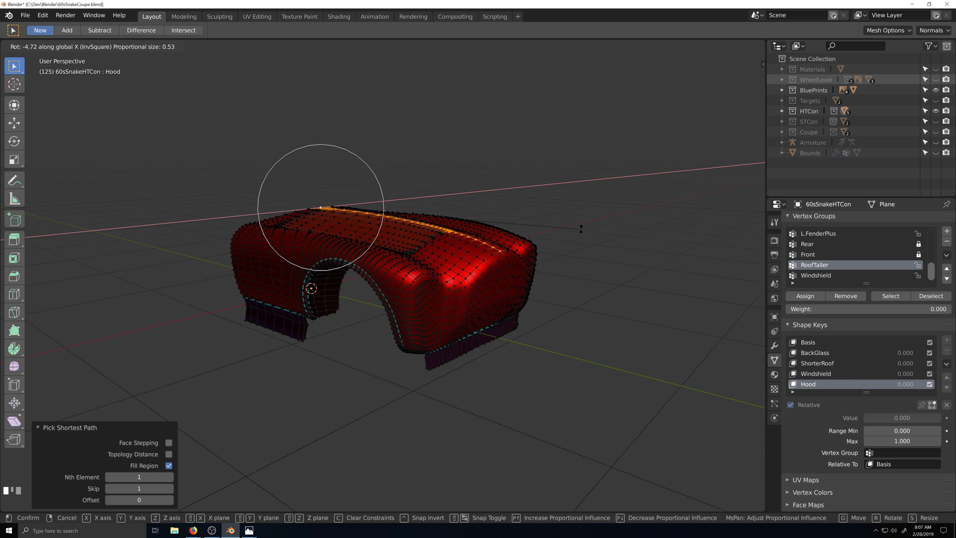
{"action": "right_click", "coordinate": [582, 229]}
Set the falloff to Sharp and try rotating the hood's centre line about -8.7° around global X.
{"action": "left_click", "coordinate": [411, 46]}
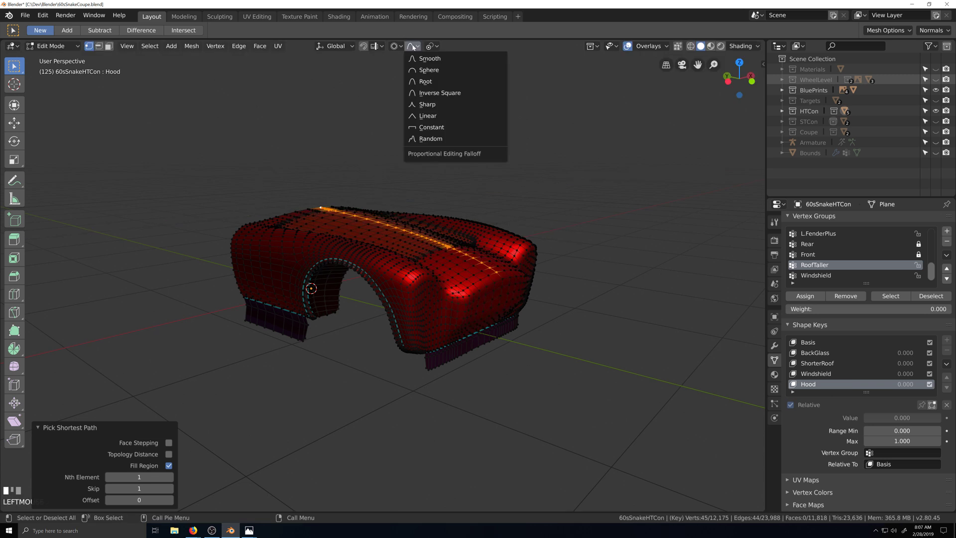
{"action": "left_click", "coordinate": [437, 109]}
{"action": "key", "text": "g"}
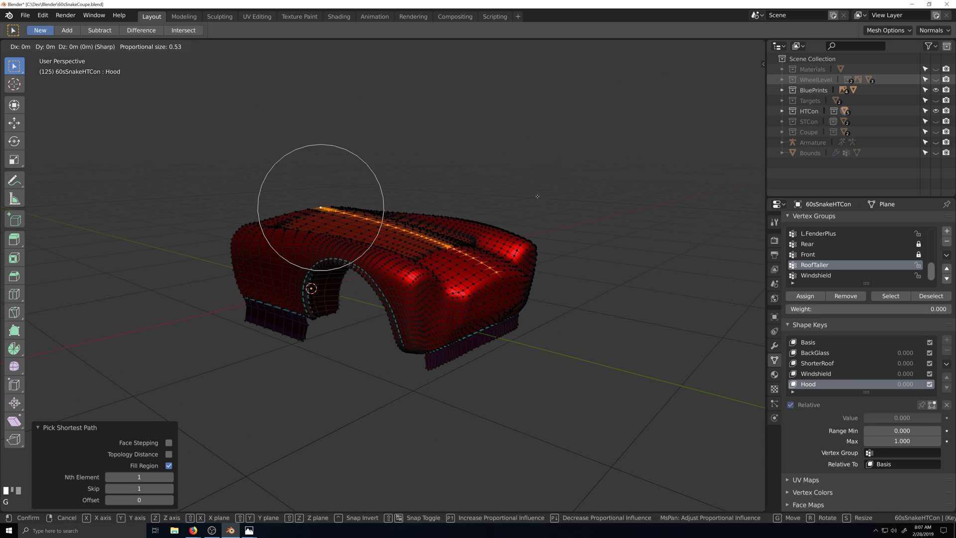
{"action": "key", "text": "x"}
{"action": "right_click", "coordinate": [576, 211]}
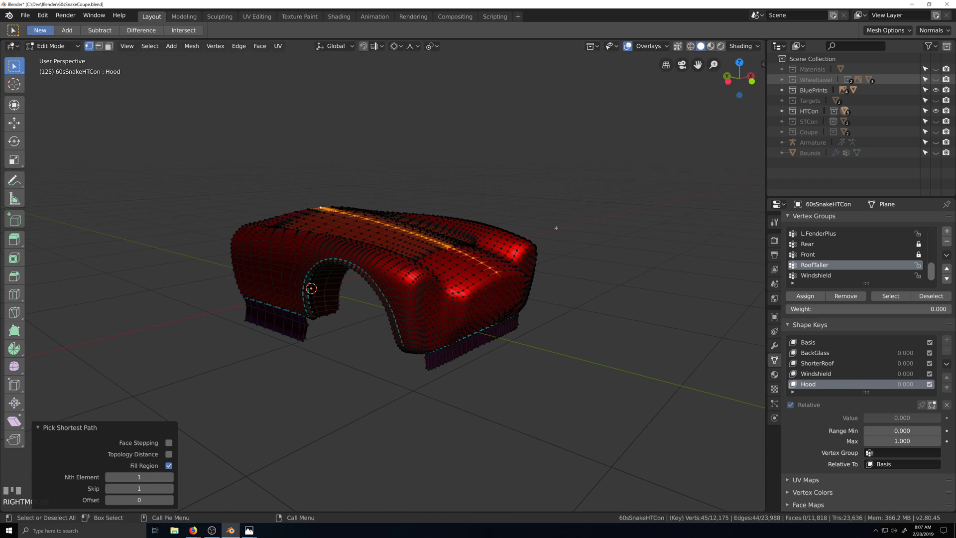
{"action": "key", "text": "r"}
{"action": "key", "text": "x"}
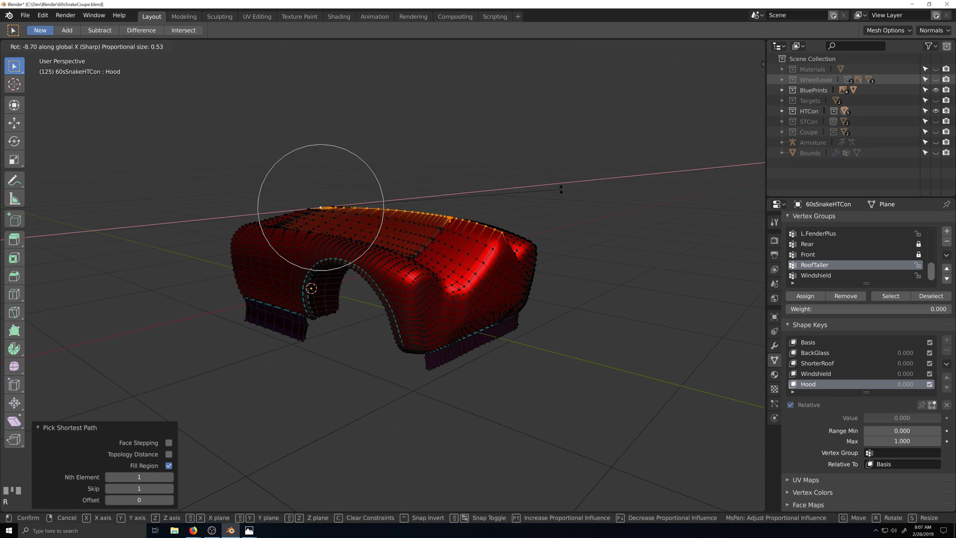
{"action": "right_click", "coordinate": [561, 190]}
Set the falloff to Random and try rotating the hood's centre line about -5.4° around global X.
{"action": "left_click", "coordinate": [413, 46]}
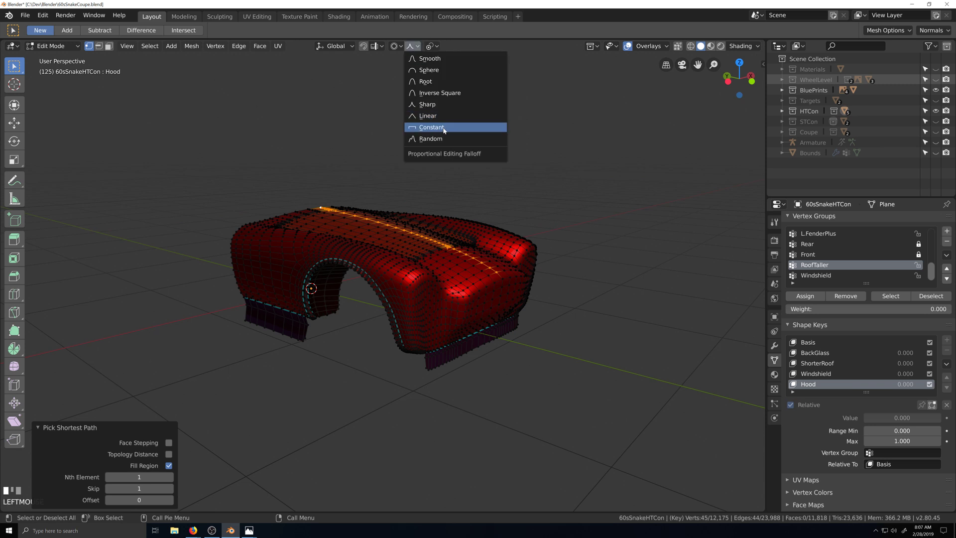
{"action": "left_click", "coordinate": [486, 138]}
{"action": "key", "text": "r"}
{"action": "key", "text": "x"}
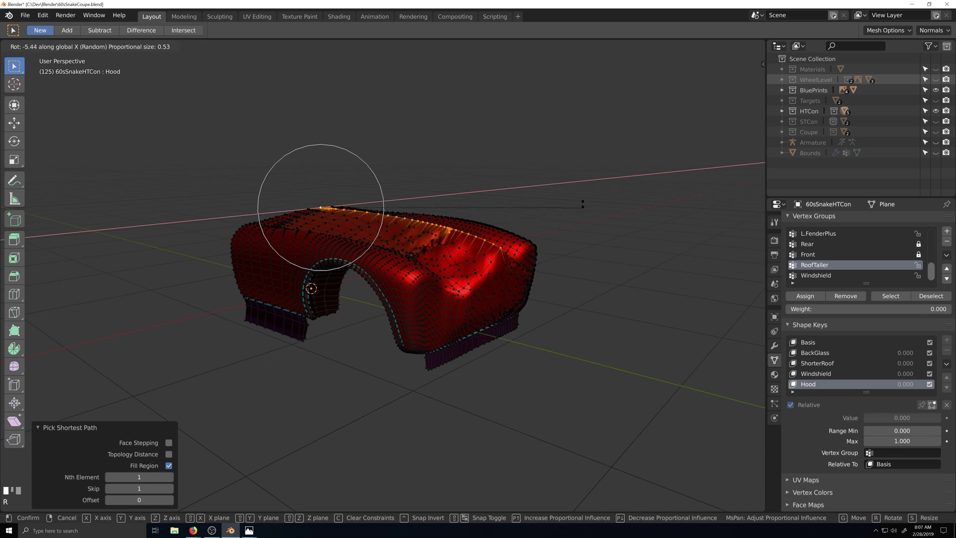
{"action": "right_click", "coordinate": [585, 188]}
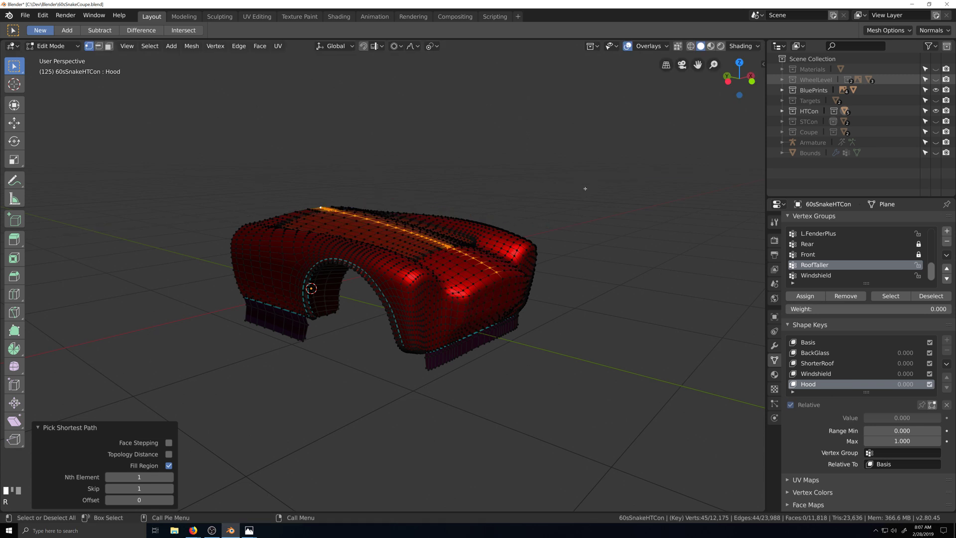
Set the falloff to Constant and try rotating the centre line about -8.4° at proportional size 0.53.
{"action": "left_click", "coordinate": [411, 49]}
{"action": "left_click", "coordinate": [432, 128]}
{"action": "key", "text": "r"}
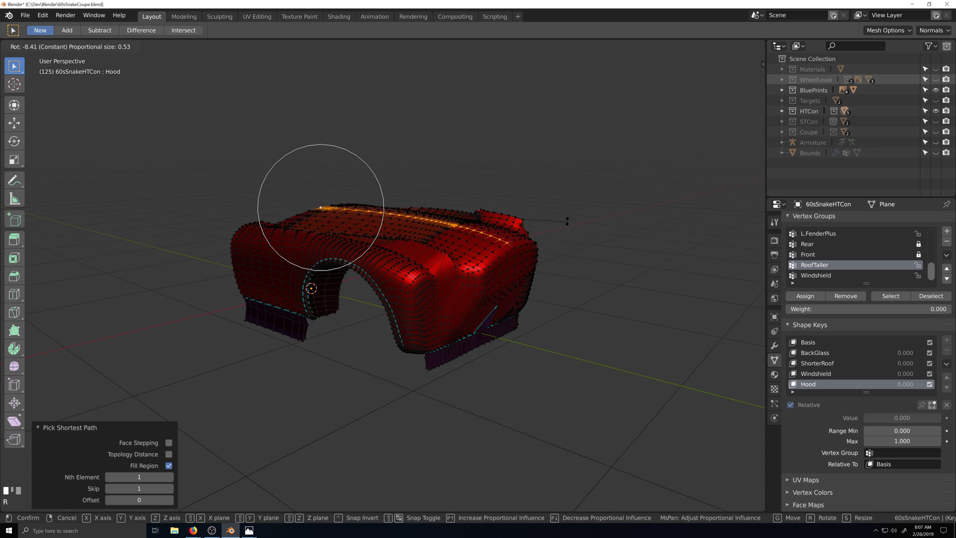
{"action": "right_click", "coordinate": [561, 214]}
Set the falloff to Sphere and try rotating the centre line around global X at proportional sizes between 0.53 and 0.30.
{"action": "left_click", "coordinate": [420, 49]}
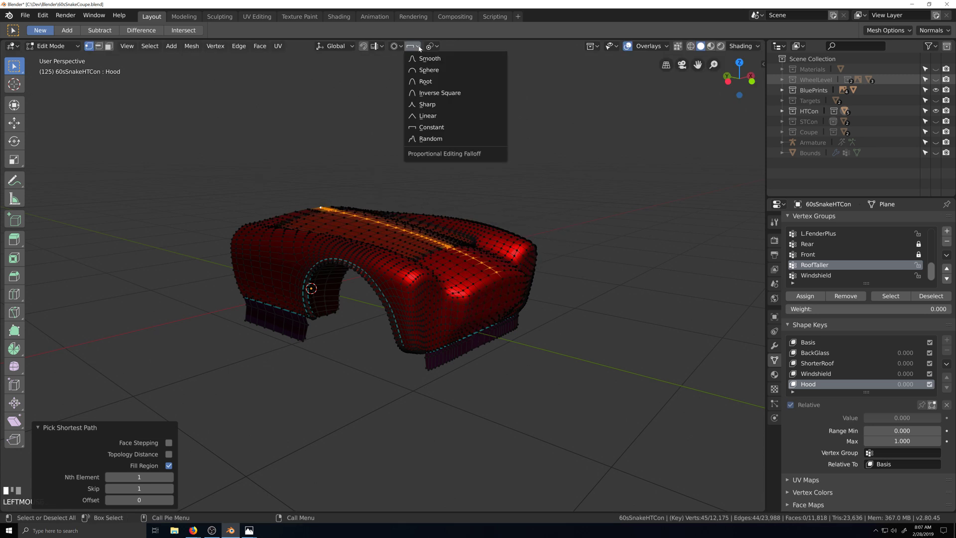
{"action": "left_click", "coordinate": [418, 70]}
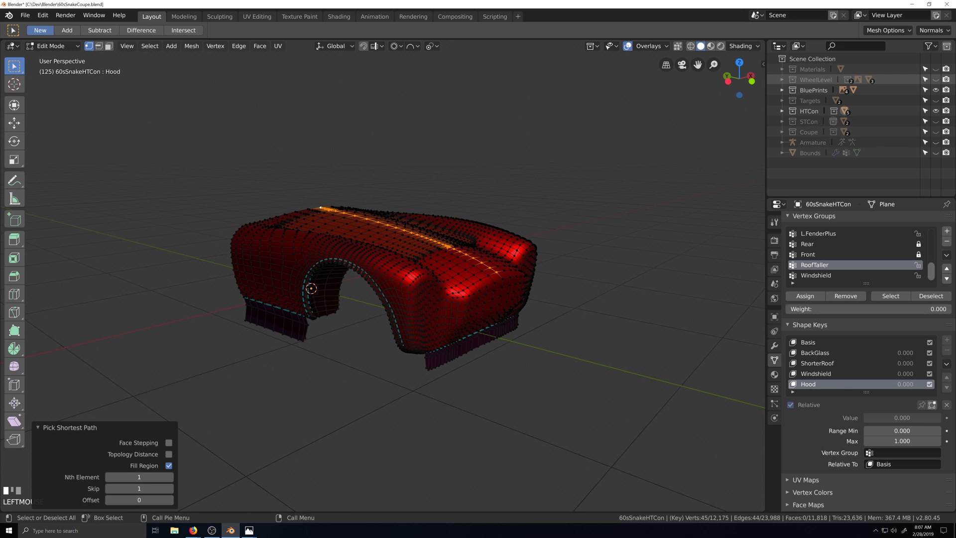
{"action": "key", "text": "r"}
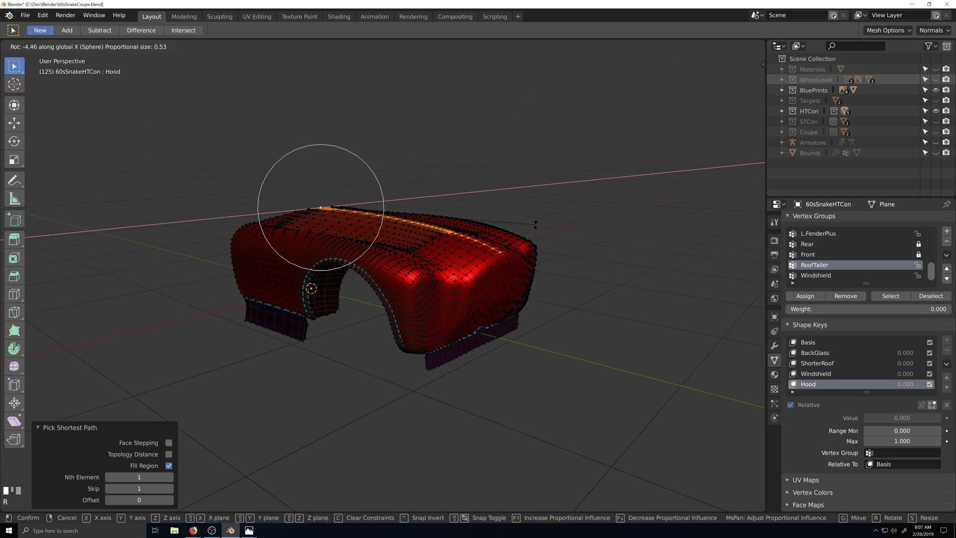
{"action": "scroll", "coordinate": [321, 207], "scroll_direction": "up", "scroll_amount": 3}
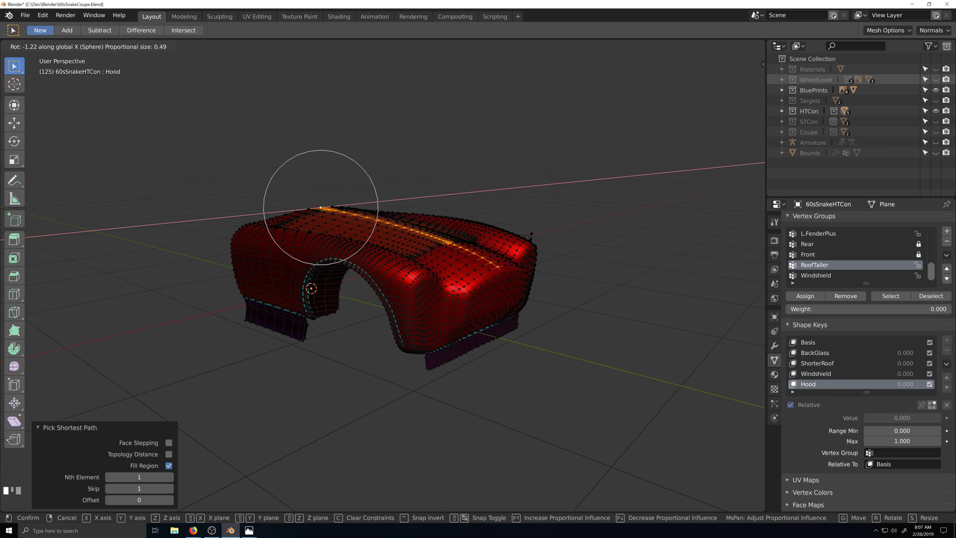
{"action": "scroll", "coordinate": [321, 207], "scroll_direction": "up", "scroll_amount": 3}
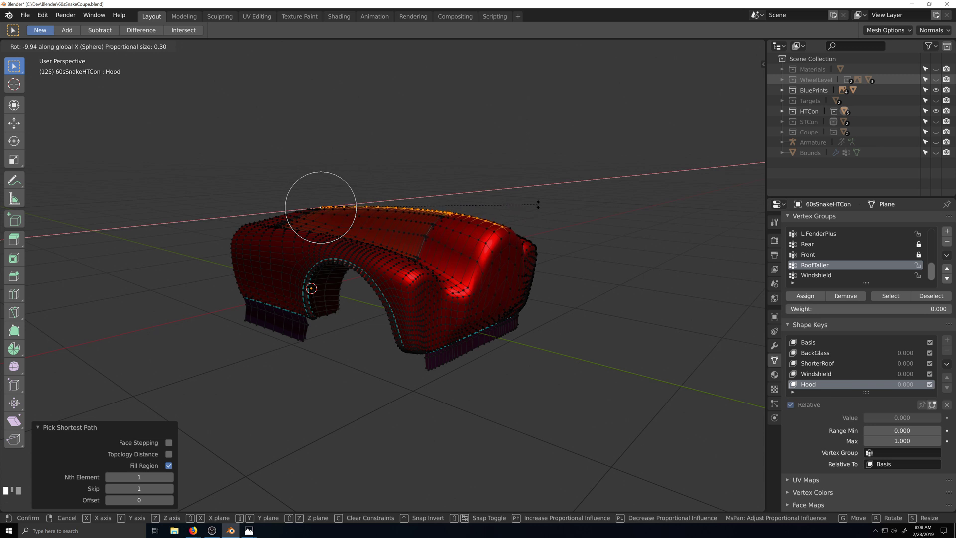
{"action": "scroll", "coordinate": [321, 208], "scroll_direction": "down", "scroll_amount": 4}
{"action": "scroll", "coordinate": [320, 207], "scroll_direction": "down", "scroll_amount": 1}
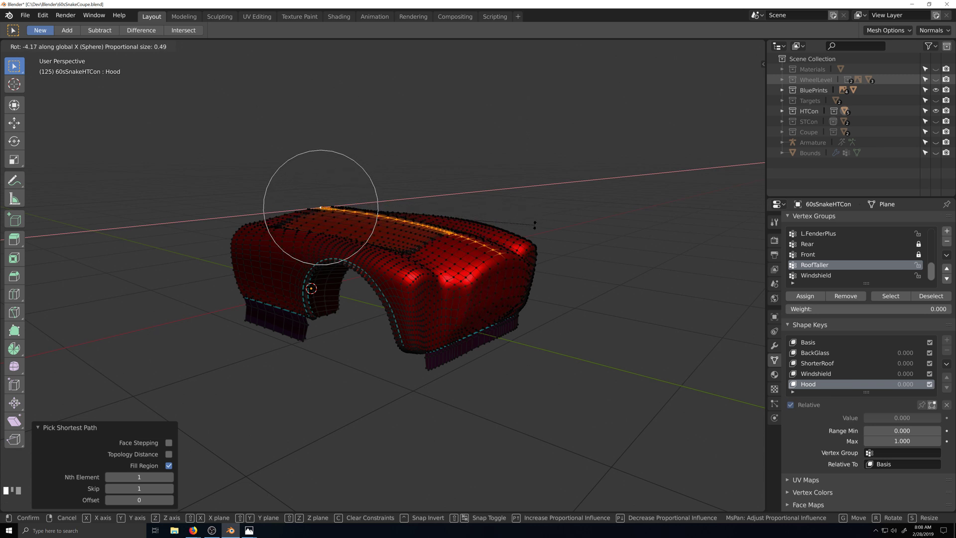
{"action": "right_click", "coordinate": [517, 310]}
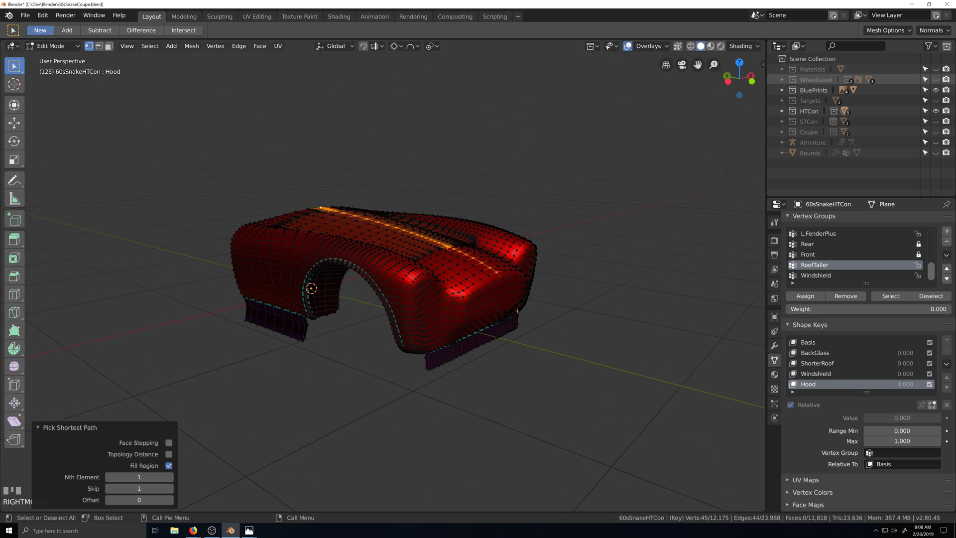
With X-ray on, select the lower body vertices from the back and side orthographic views and hide them.
{"action": "scroll", "coordinate": [540, 335], "scroll_direction": "up", "scroll_amount": 1}
{"action": "key", "text": "grave"}
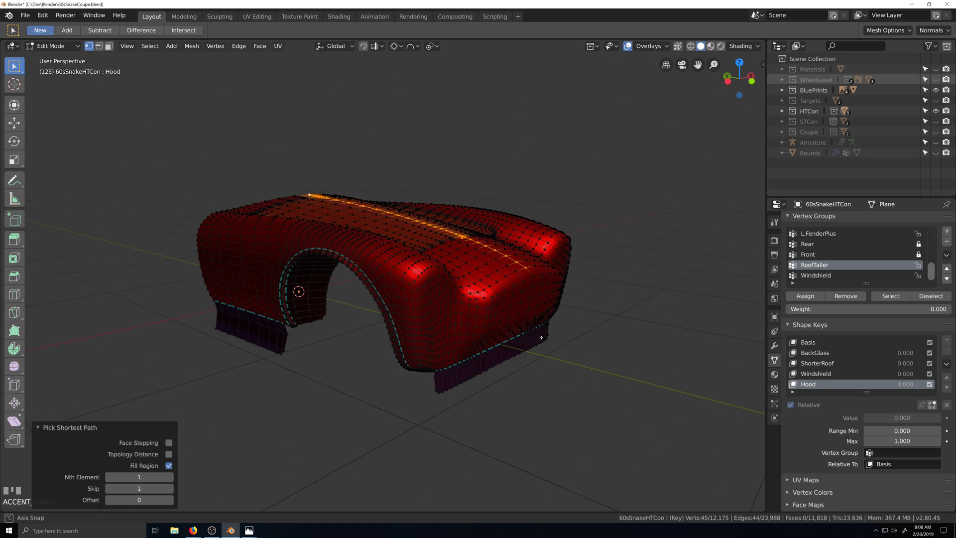
{"action": "key", "text": "shift+grave"}
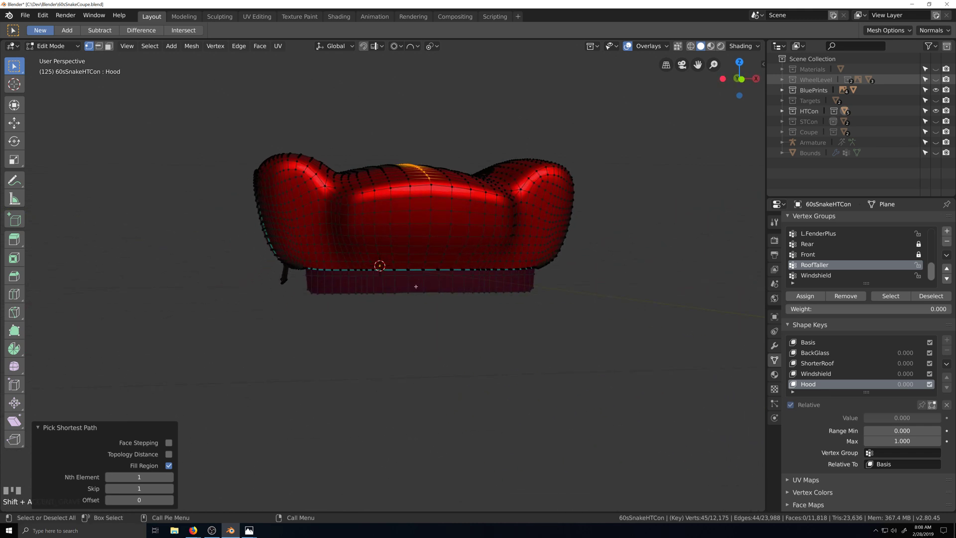
{"action": "key", "text": "ctrl+KP_1"}
{"action": "key", "text": "alt+z"}
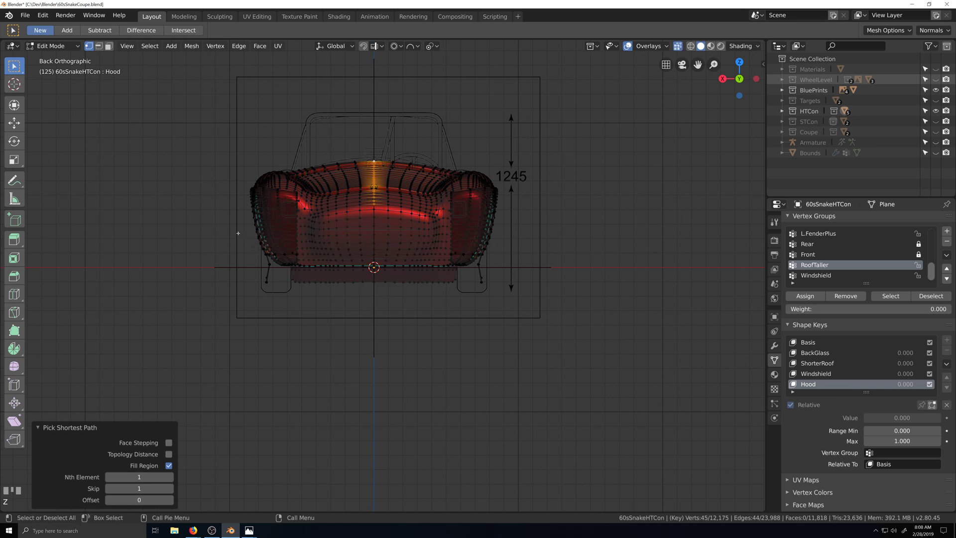
{"action": "left_click_drag", "start_coordinate": [237, 229], "coordinate": [526, 286]}
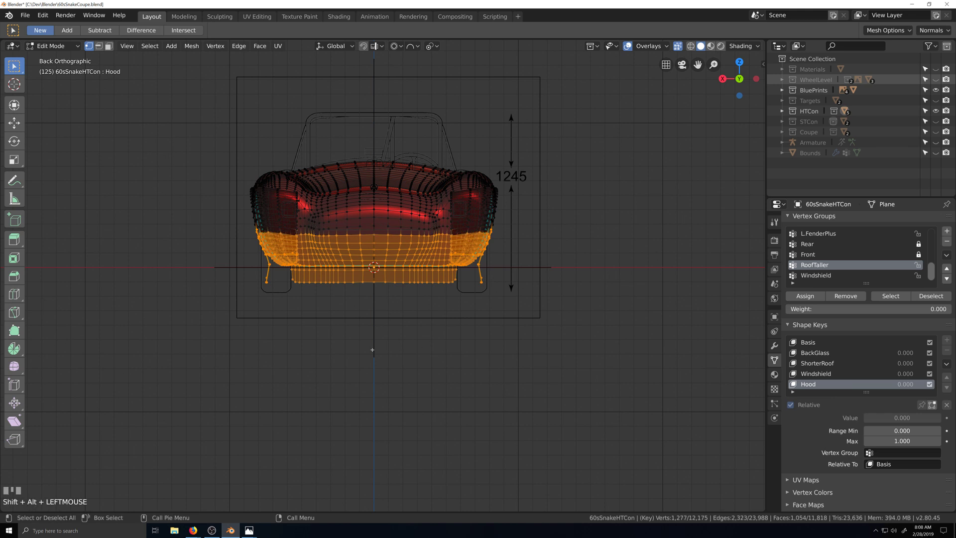
{"action": "key", "text": "grave"}
{"action": "middle_click_drag", "start_coordinate": [395, 343], "coordinate": [436, 349]}
{"action": "key", "text": "ctrl+KP_3"}
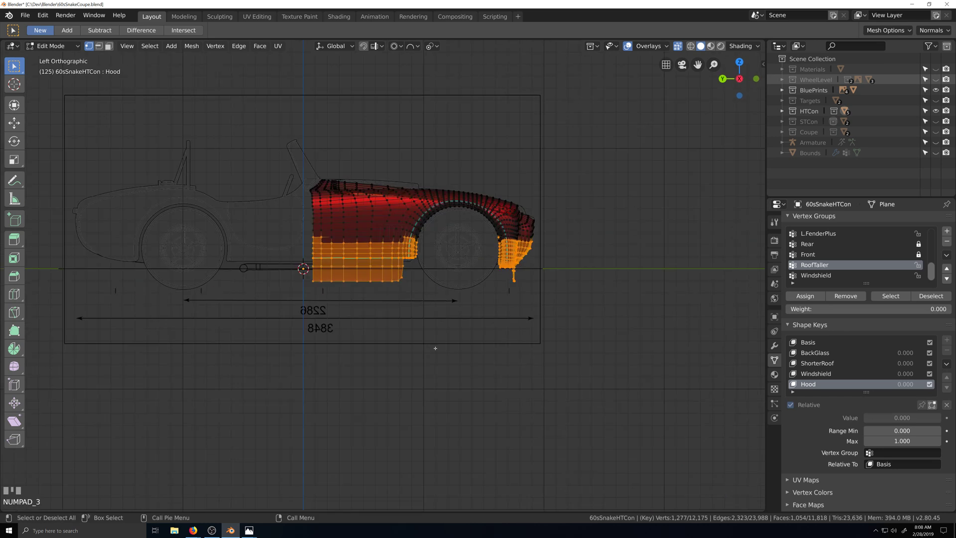
{"action": "left_click_drag", "start_coordinate": [292, 236], "coordinate": [437, 294], "text": "shift"}
{"action": "scroll", "coordinate": [435, 295], "scroll_direction": "up", "scroll_amount": 1}
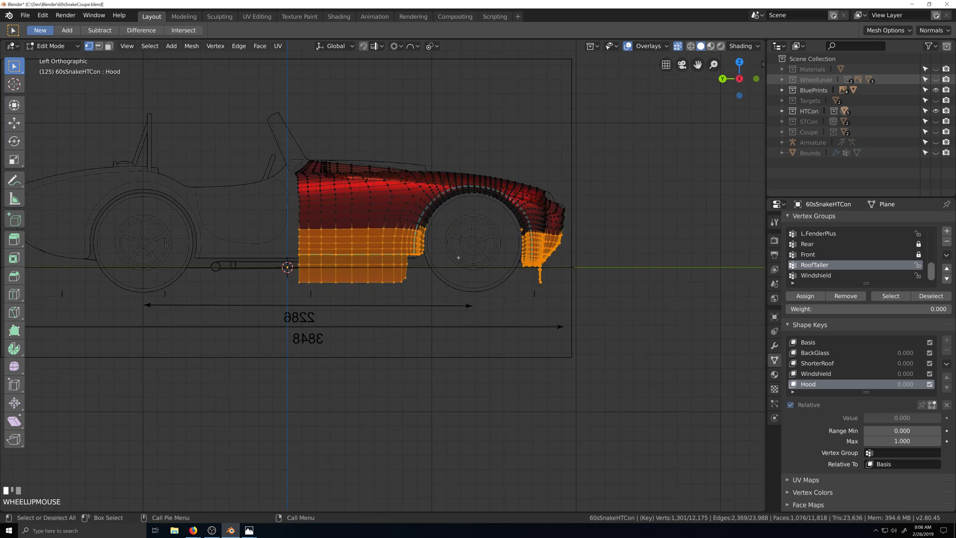
{"action": "key", "text": "h"}
Select the body's centre-line vertices as a shortest path from the nose to the hood's rear edge.
{"action": "middle_click_drag", "start_coordinate": [461, 257], "coordinate": [478, 288]}
{"action": "scroll", "coordinate": [478, 288], "scroll_direction": "down", "scroll_amount": 2}
{"action": "scroll", "coordinate": [478, 288], "scroll_direction": "up", "scroll_amount": 1}
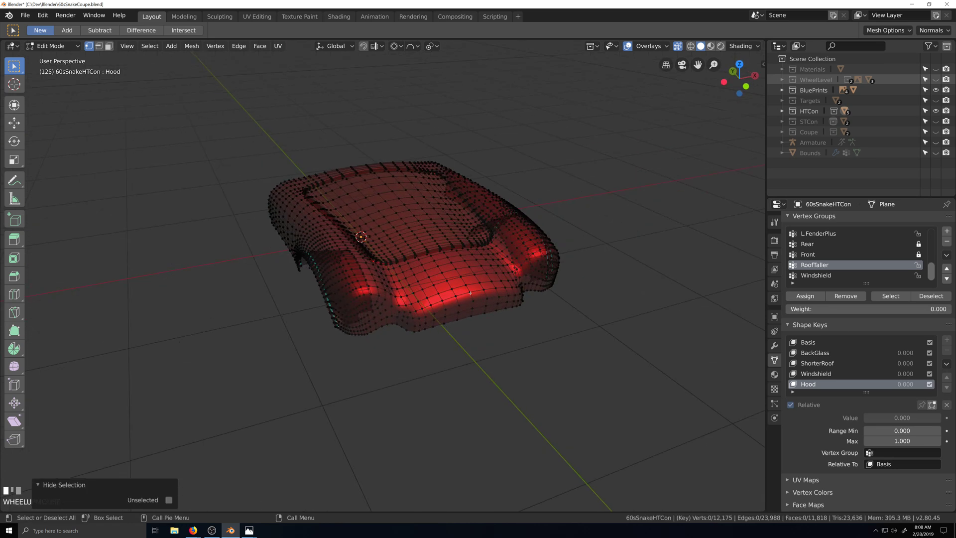
{"action": "left_click", "coordinate": [470, 292]}
{"action": "left_click", "coordinate": [419, 220], "text": "ctrl+shift"}
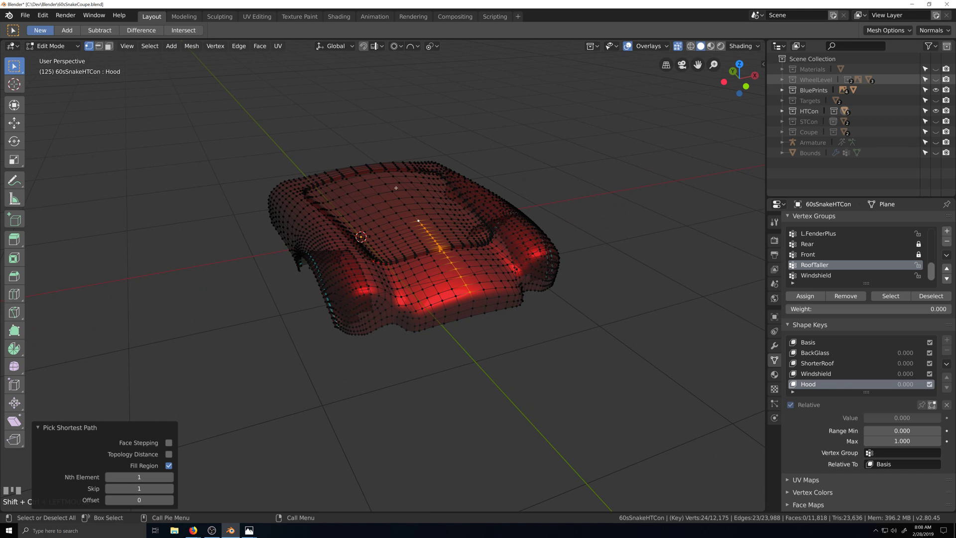
{"action": "left_click", "coordinate": [370, 164], "text": "shift"}
{"action": "key", "text": "grave"}
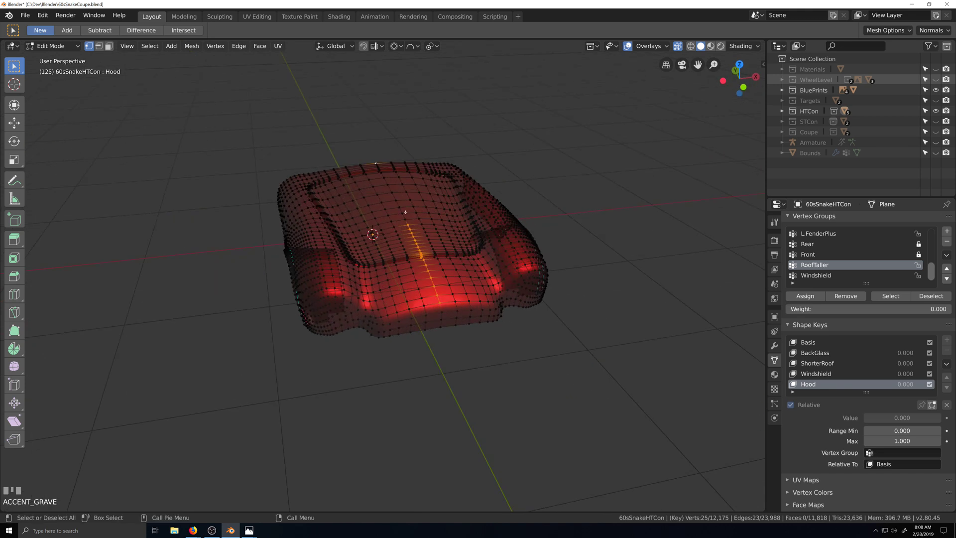
{"action": "key", "text": "ctrl+z"}
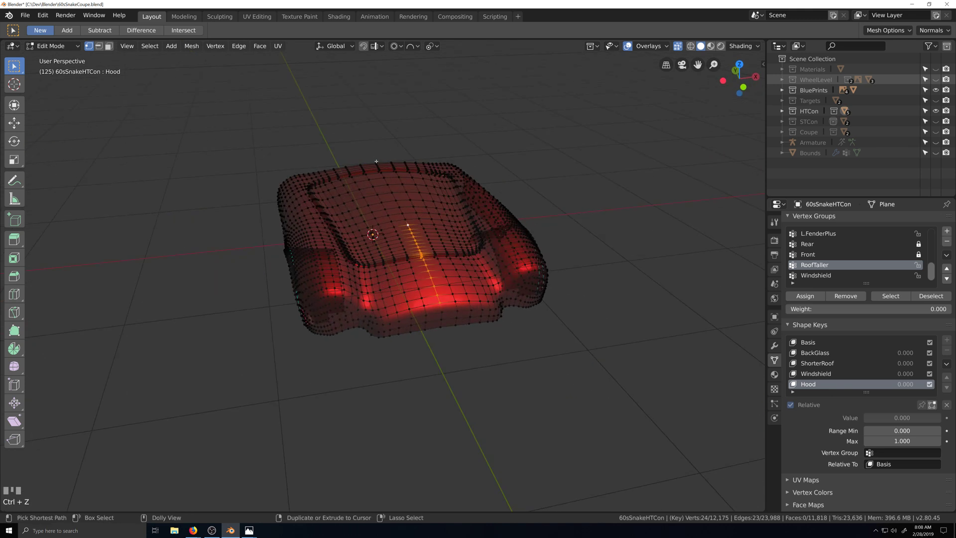
{"action": "left_click", "coordinate": [375, 161], "text": "ctrl+shift"}
{"action": "scroll", "coordinate": [380, 387], "scroll_direction": "up", "scroll_amount": 1}
{"action": "key", "text": "grave"}
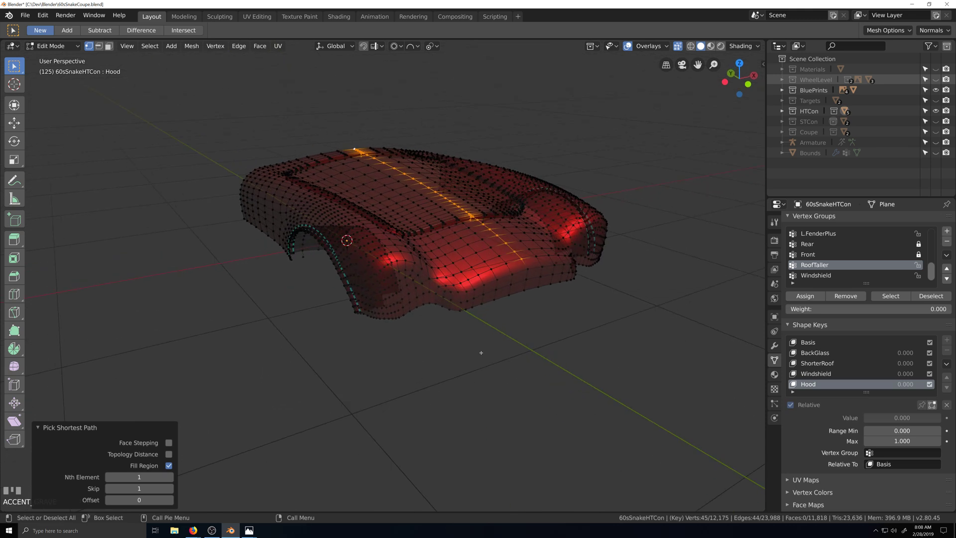
Rotate the centre line about -5.9° around global X with the Sphere falloff at proportional size 0.49.
{"action": "key", "text": "r"}
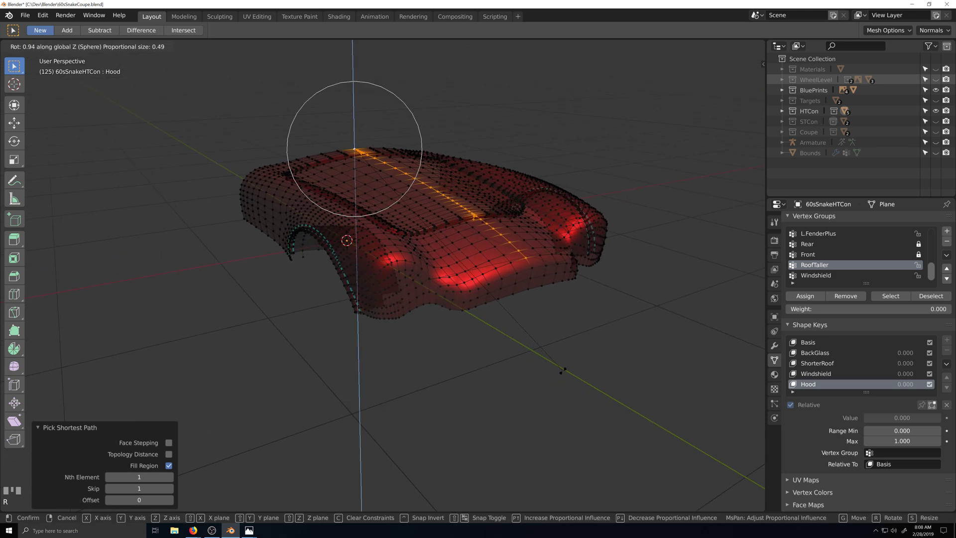
{"action": "key", "text": "x"}
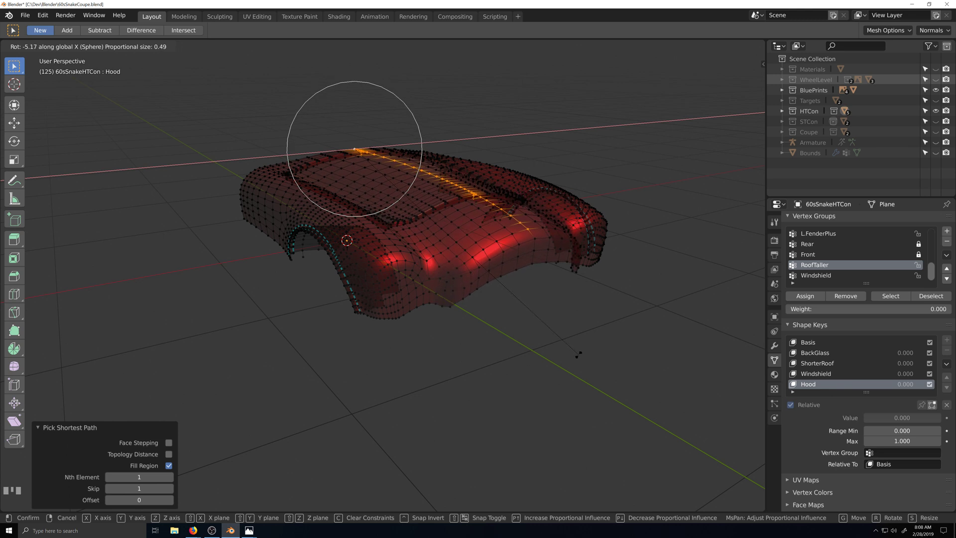
{"action": "left_click", "coordinate": [580, 348]}
Examine the raised hood's panel edges and corners up close, in Object Mode and in Edit Mode with X-ray off.
{"action": "mouse_move", "coordinate": [580, 348]}
{"action": "middle_mouse_down"}
{"action": "mouse_move", "coordinate": [563, 350]}
{"action": "mouse_move", "coordinate": [580, 359]}
{"action": "middle_mouse_up"}
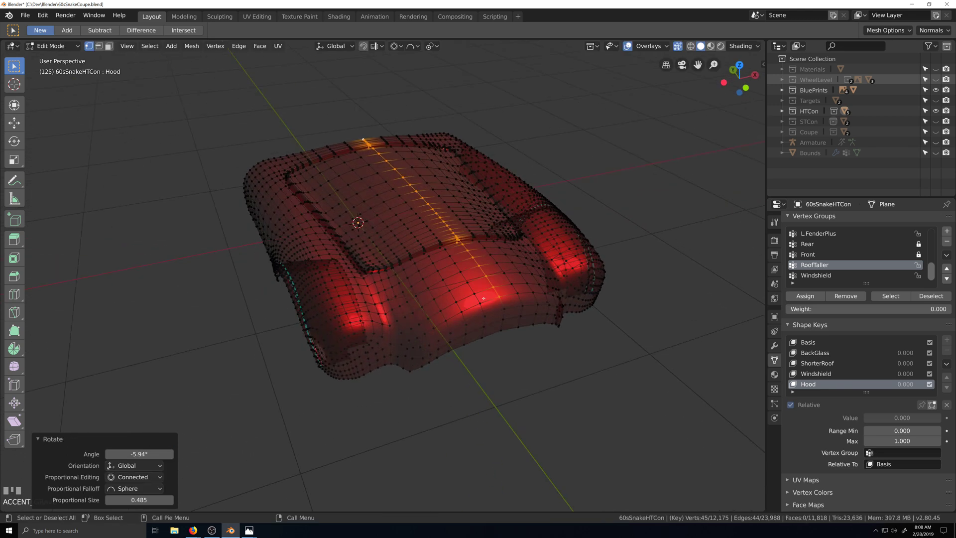
{"action": "scroll", "coordinate": [460, 291], "scroll_direction": "up", "scroll_amount": 2}
{"action": "middle_click_drag", "start_coordinate": [456, 289], "coordinate": [500, 291]}
{"action": "scroll", "coordinate": [445, 282], "scroll_direction": "up", "scroll_amount": 2}
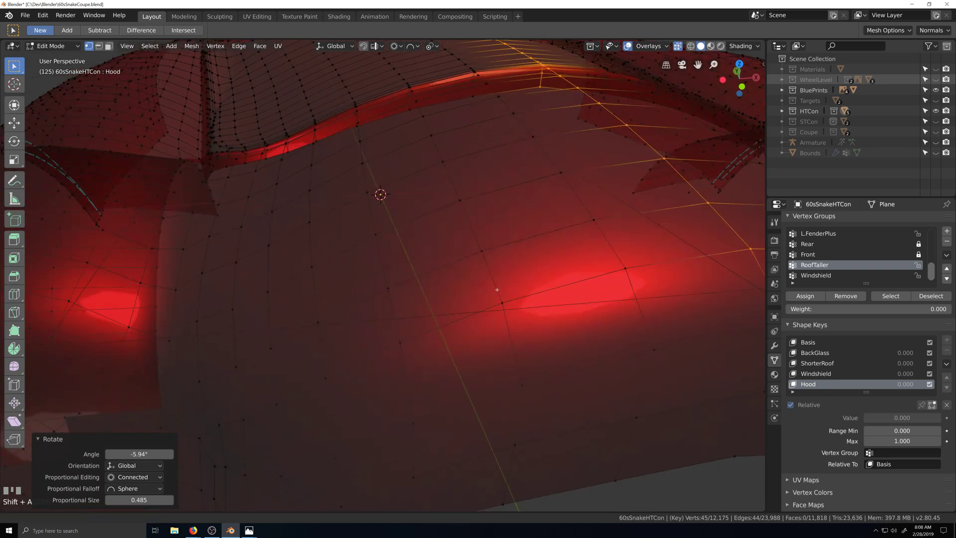
{"action": "middle_click_drag", "start_coordinate": [335, 279], "coordinate": [388, 360], "text": "shift"}
{"action": "middle_click_drag", "start_coordinate": [388, 394], "coordinate": [381, 391]}
{"action": "key", "text": "Tab"}
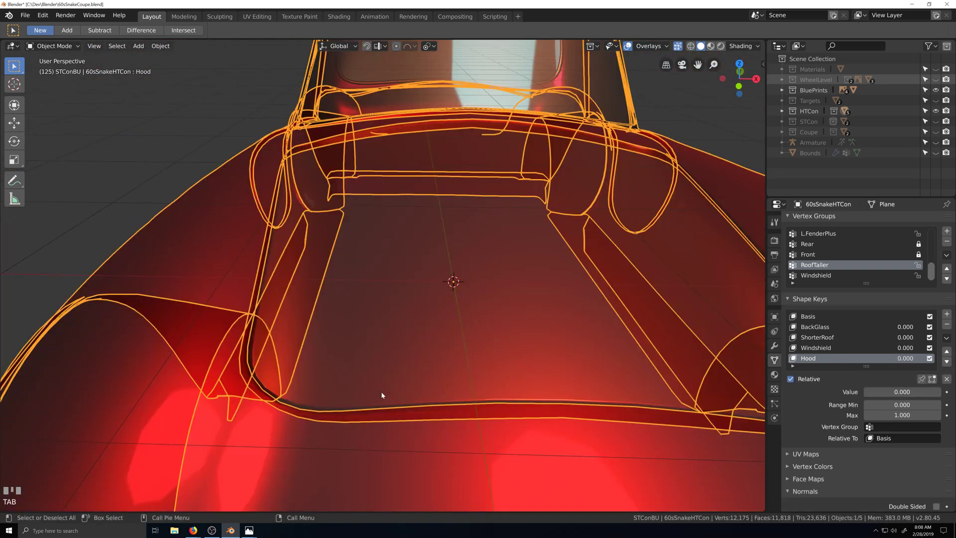
{"action": "key", "text": "Tab"}
{"action": "key", "text": "alt+z"}
{"action": "key", "text": "grave"}
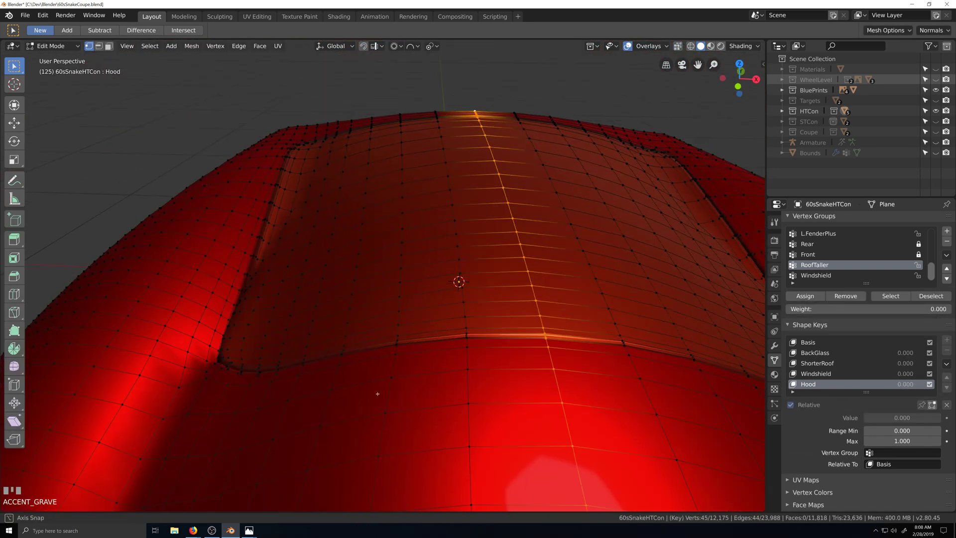
{"action": "middle_click_drag", "start_coordinate": [383, 388], "coordinate": [346, 247]}
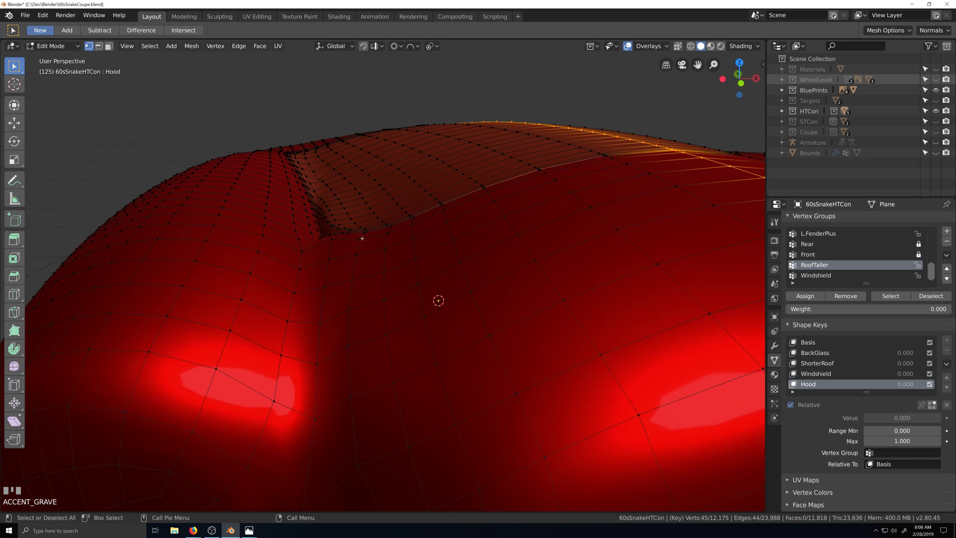
Undo the mode switches and the last rotation of the centre line.
{"action": "key", "text": "ctrl+z"}
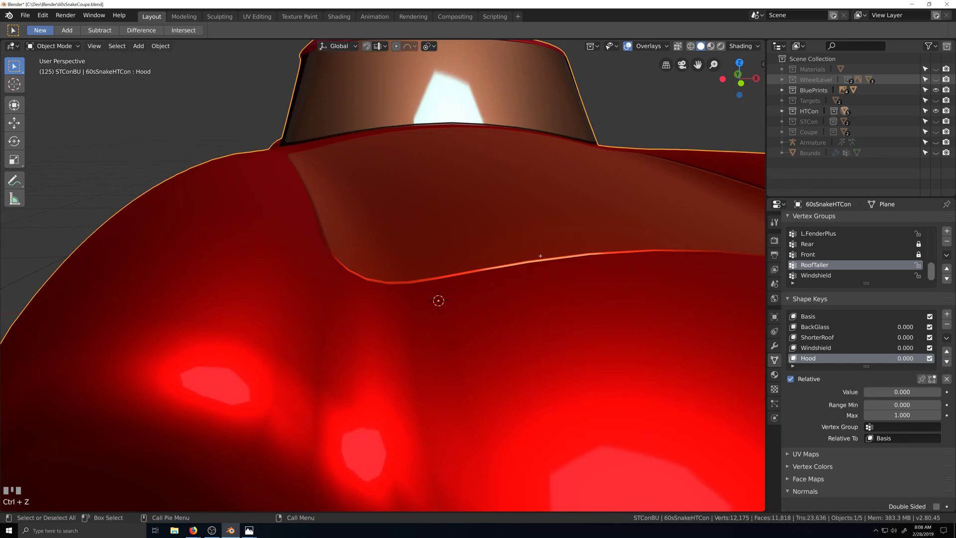
{"action": "key", "text": "ctrl+z"}
{"action": "scroll", "coordinate": [540, 253], "scroll_direction": "down", "scroll_amount": 5}
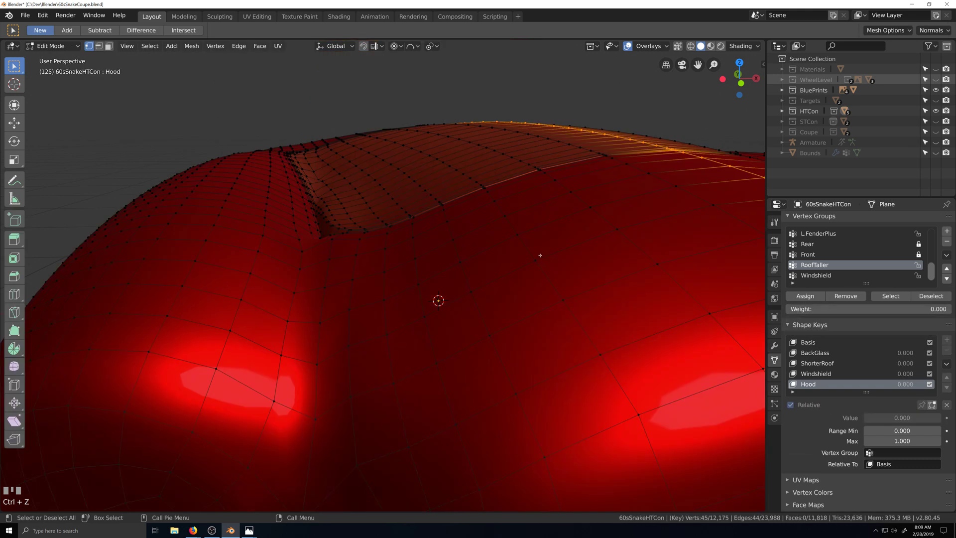
{"action": "key", "text": "ctrl+z"}
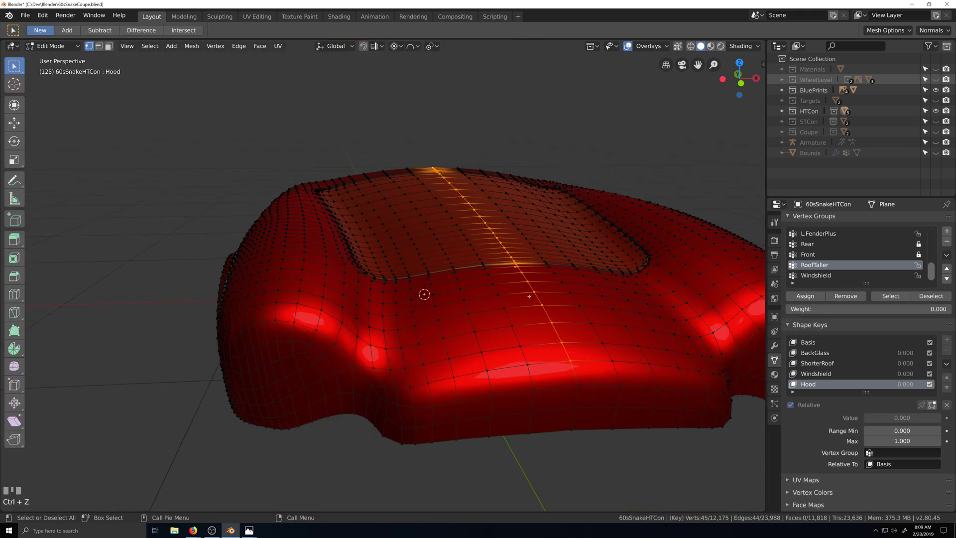
Rotate the centre line about -7.5° around global X with the Sphere falloff at proportional size 0.44.
{"action": "key", "text": "r"}
{"action": "key", "text": "x"}
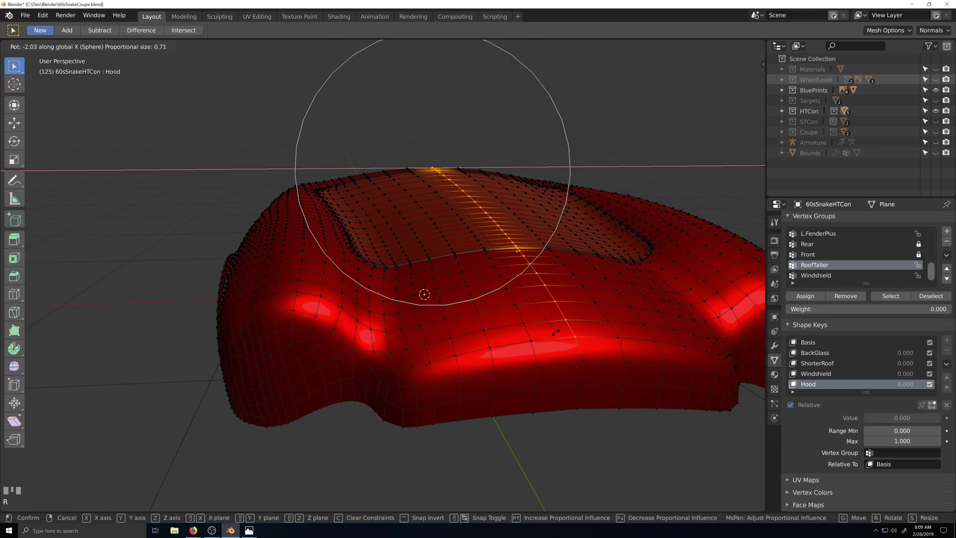
{"action": "scroll", "coordinate": [559, 322], "scroll_direction": "up", "scroll_amount": 3}
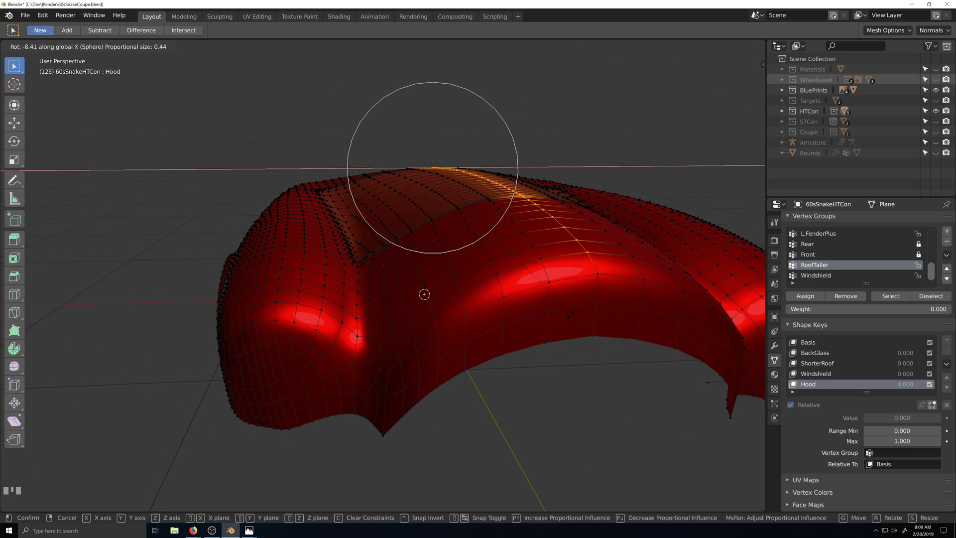
{"action": "left_click", "coordinate": [602, 424]}
{"action": "scroll", "coordinate": [602, 424], "scroll_direction": "down", "scroll_amount": 5}
{"action": "middle_click_drag", "start_coordinate": [602, 424], "coordinate": [481, 280]}
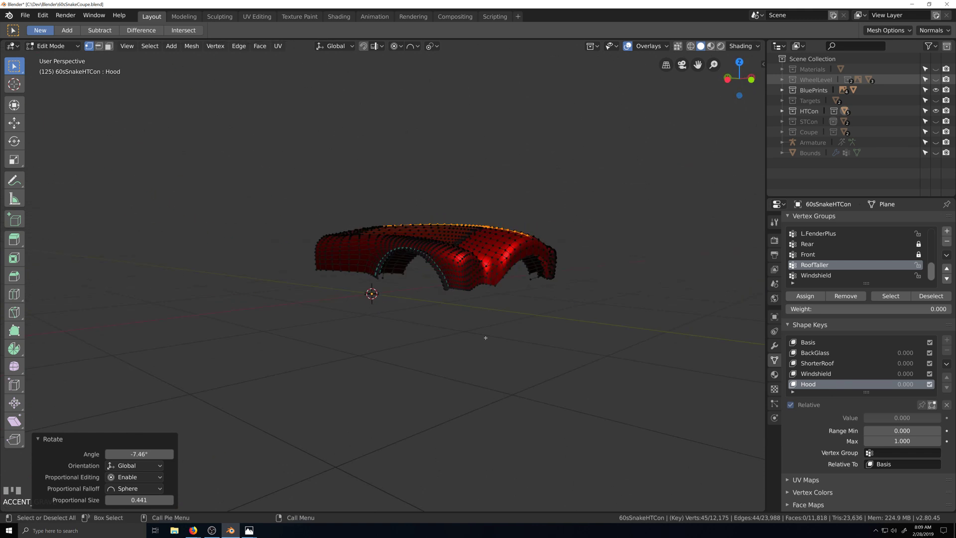
Reveal all hidden geometry of the car body and bring the whole nose into view around the raised hood.
{"action": "scroll", "coordinate": [577, 337], "scroll_direction": "up", "scroll_amount": 1}
{"action": "middle_click_drag", "start_coordinate": [588, 337], "coordinate": [539, 339]}
{"action": "scroll", "coordinate": [523, 351], "scroll_direction": "up", "scroll_amount": 1}
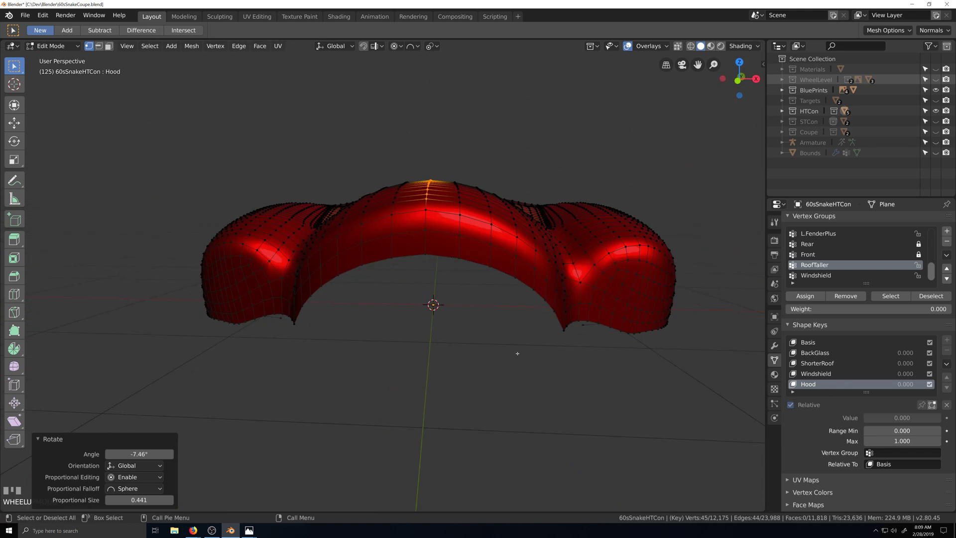
{"action": "key", "text": "alt+h"}
{"action": "middle_click_drag", "start_coordinate": [469, 353], "coordinate": [486, 350]}
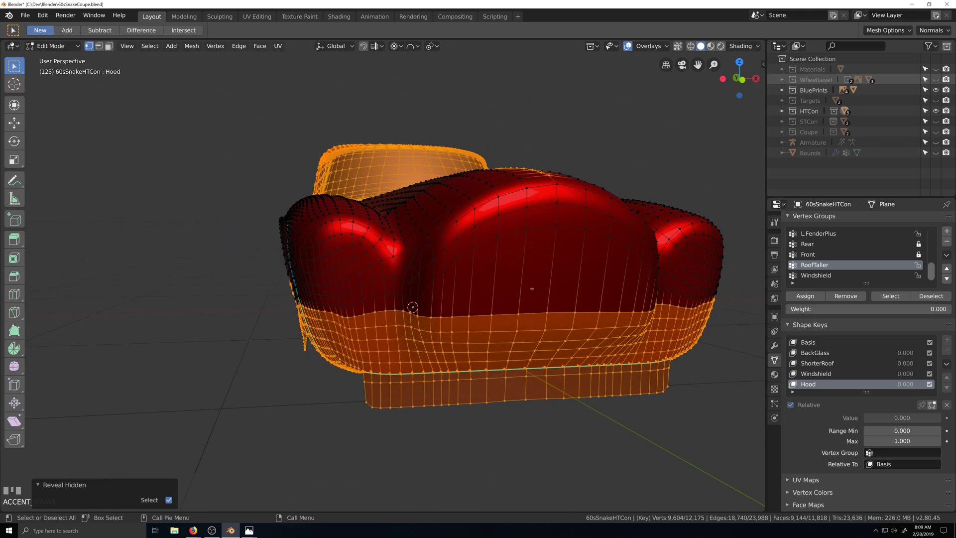
{"action": "middle_click_drag", "start_coordinate": [527, 240], "coordinate": [530, 260]}
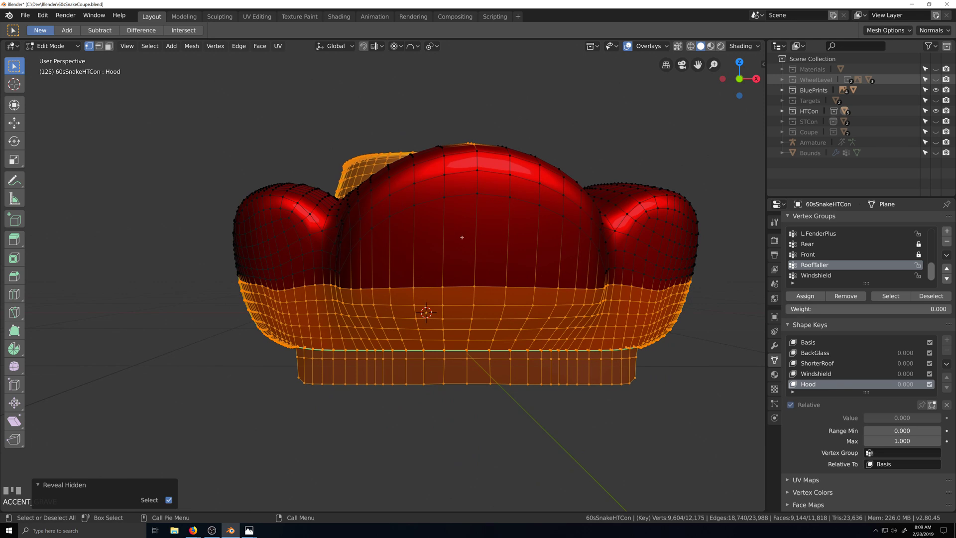
{"action": "middle_click_drag", "start_coordinate": [481, 281], "coordinate": [449, 247]}
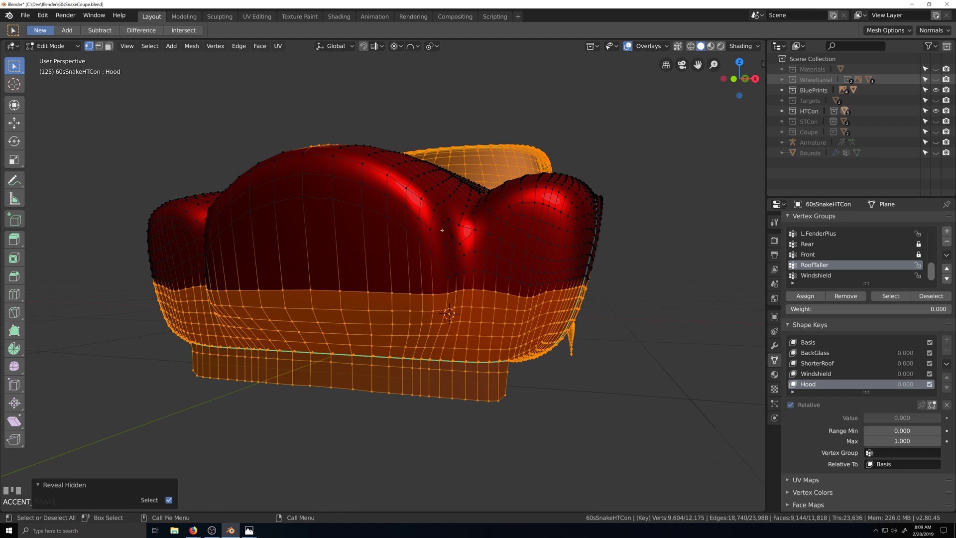
Evenly space the two nose vertex columns nearest the fender crease with LoopTools Space, each from the hood's front edge down to just above the lower edge.
{"action": "left_click", "coordinate": [442, 223]}
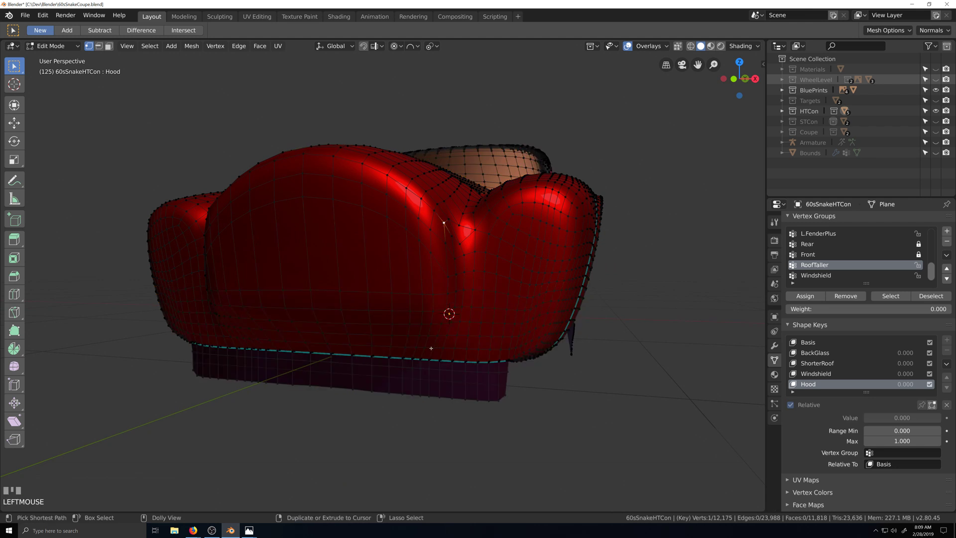
{"action": "left_click", "coordinate": [449, 355], "text": "ctrl"}
{"action": "right_click", "coordinate": [448, 349]}
{"action": "mouse_move", "coordinate": [446, 248]}
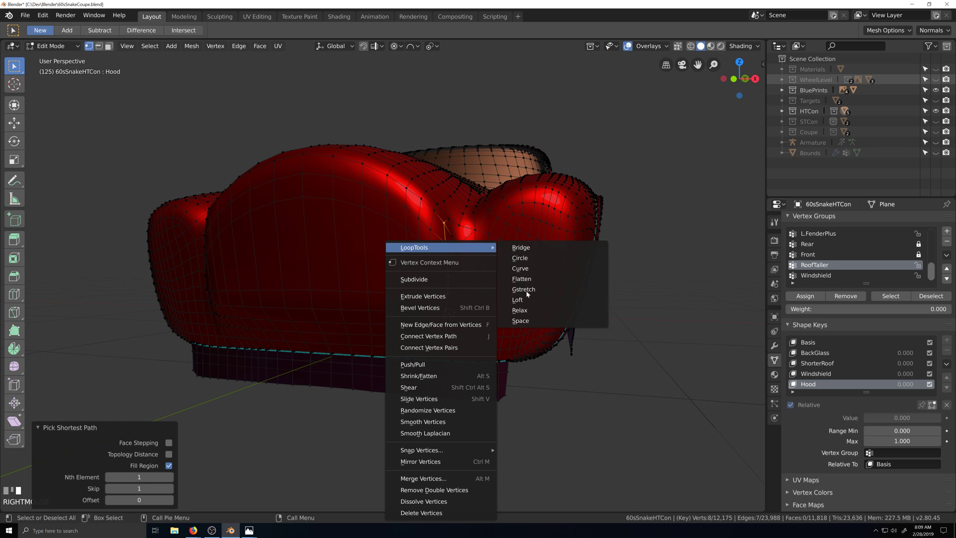
{"action": "left_click", "coordinate": [526, 319]}
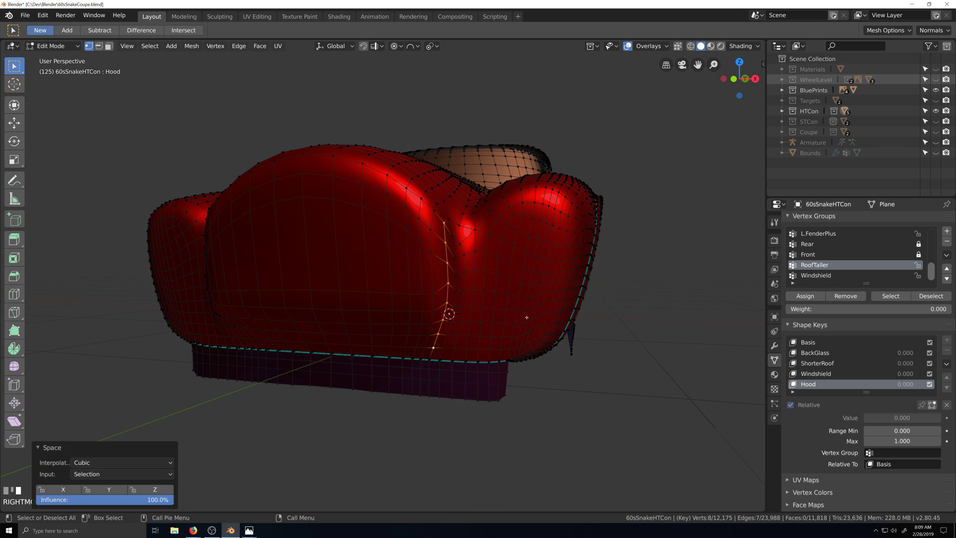
{"action": "left_click", "coordinate": [433, 214]}
{"action": "left_click", "coordinate": [423, 348], "text": "ctrl+shift"}
{"action": "right_click", "coordinate": [430, 248]}
{"action": "mouse_move", "coordinate": [448, 247]}
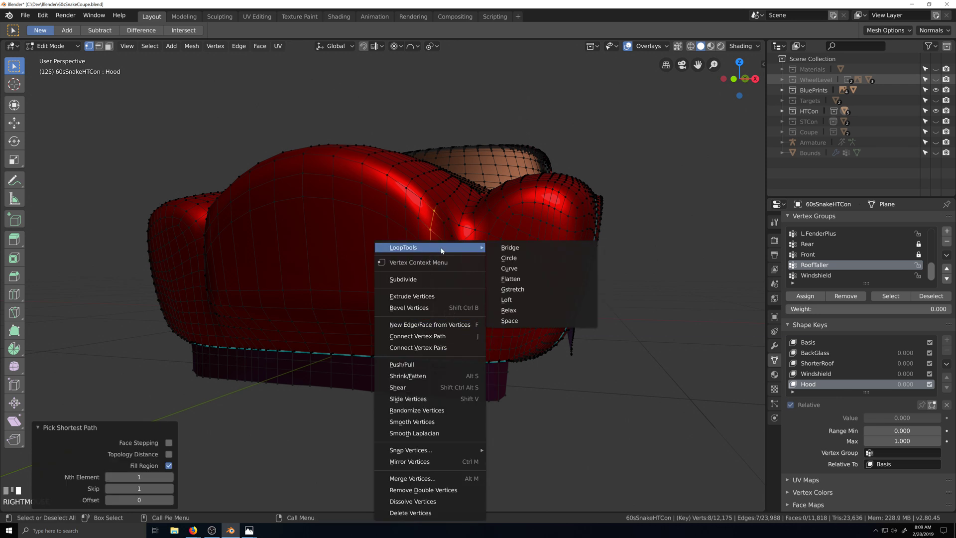
{"action": "left_click", "coordinate": [510, 321]}
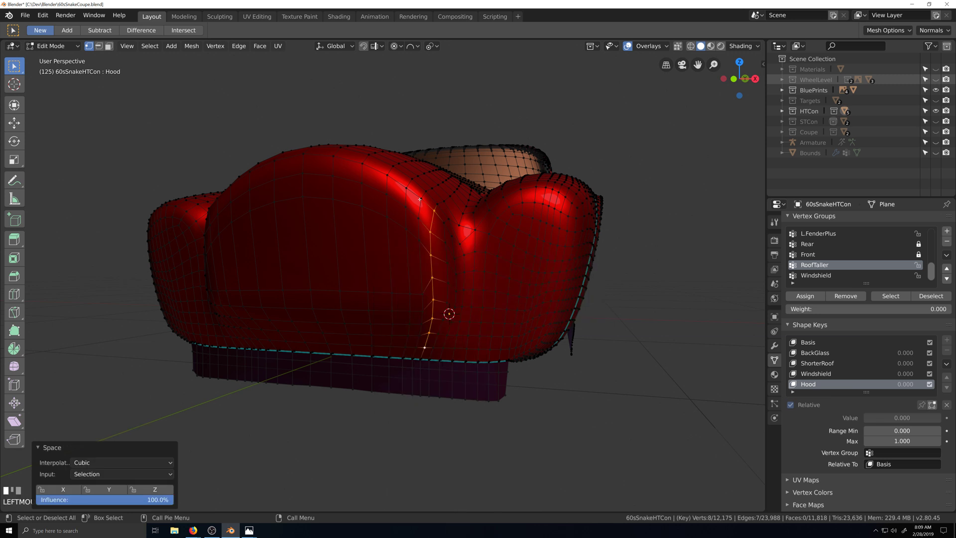
Collapse the vertex group list and evenly space the third nose column in from the fender crease with LoopTools Space.
{"action": "left_click", "coordinate": [421, 198]}
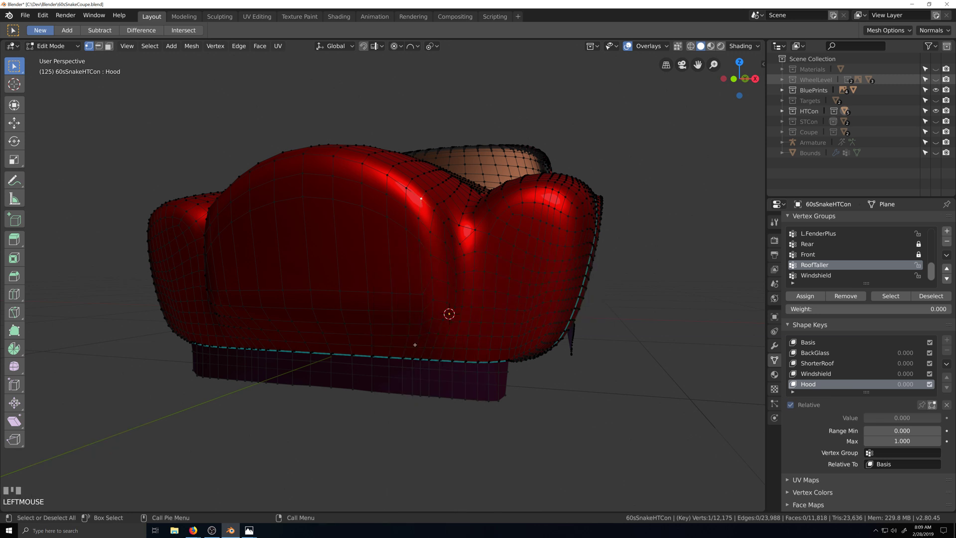
{"action": "left_click", "coordinate": [788, 217]}
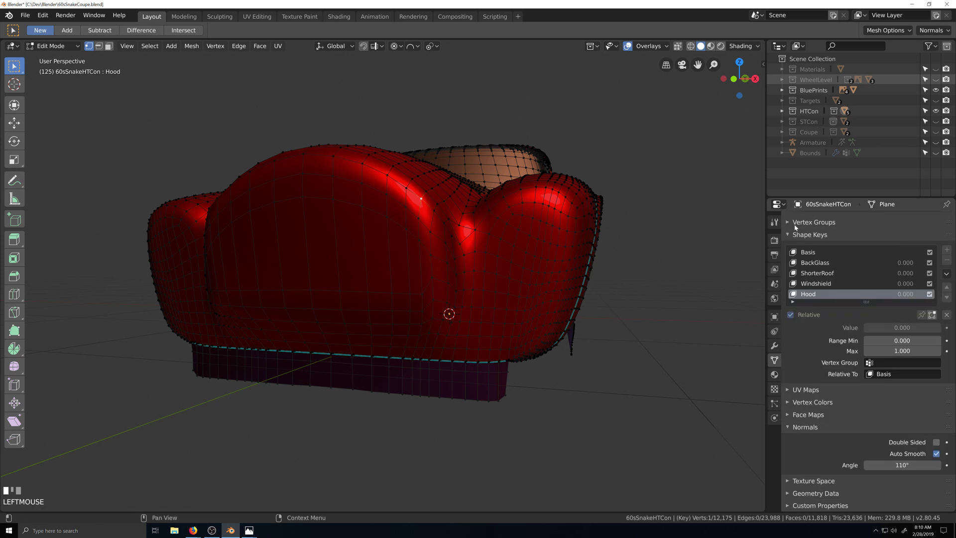
{"action": "left_click", "coordinate": [792, 223]}
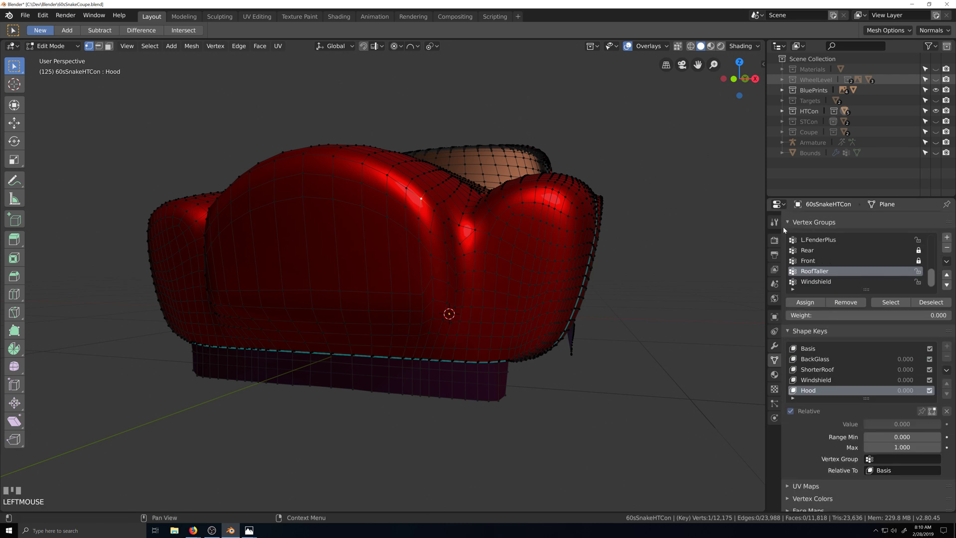
{"action": "left_click", "coordinate": [786, 223]}
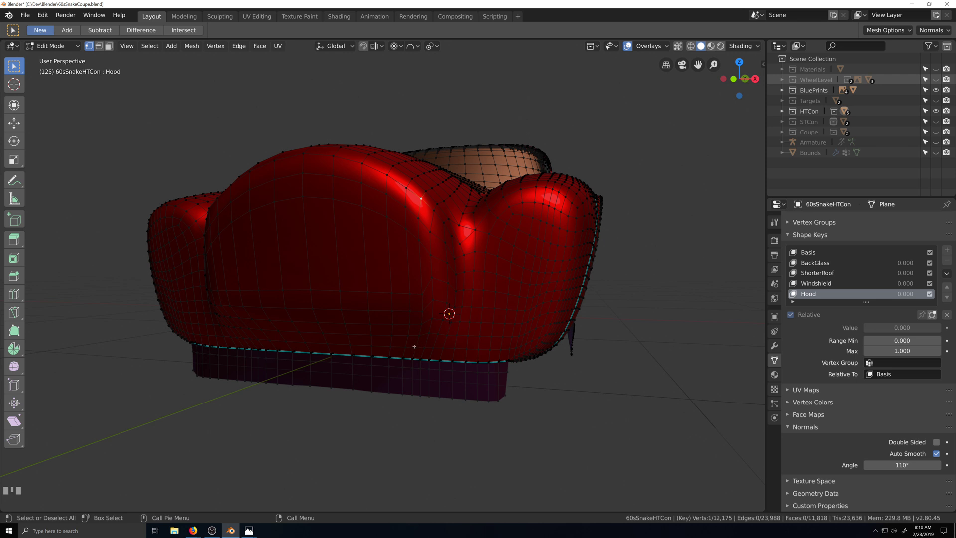
{"action": "left_click", "coordinate": [414, 346], "text": "ctrl"}
{"action": "right_click", "coordinate": [414, 346]}
{"action": "mouse_move", "coordinate": [446, 247]}
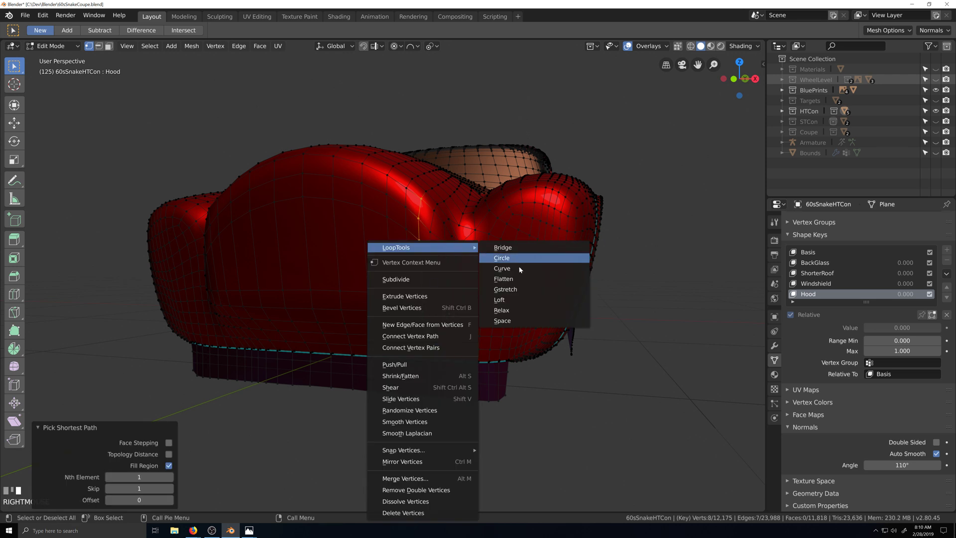
{"action": "left_click", "coordinate": [518, 320]}
Evenly space the fourth and fifth nose columns in from the fender crease with LoopTools Space, one column at a time.
{"action": "left_click", "coordinate": [407, 188]}
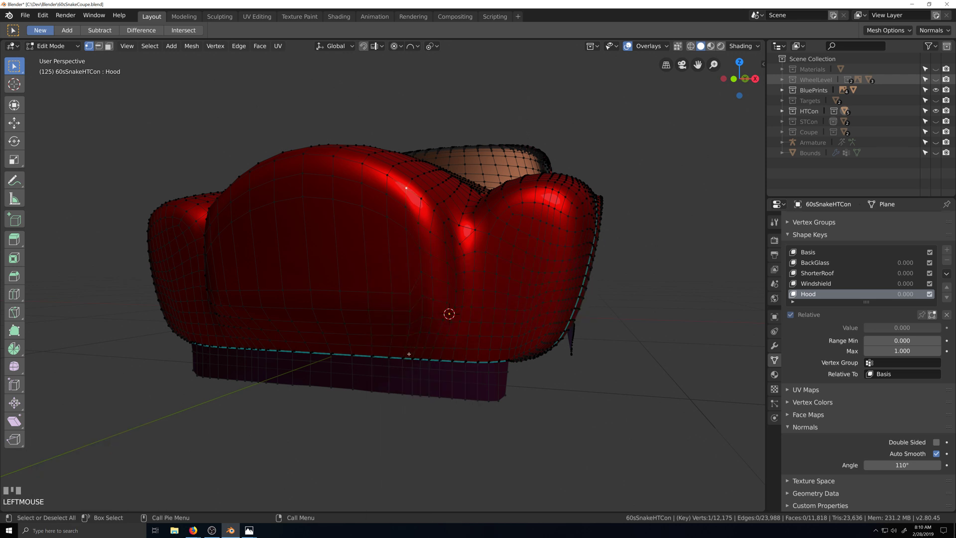
{"action": "left_click", "coordinate": [406, 347], "text": "ctrl"}
{"action": "right_click", "coordinate": [406, 347]}
{"action": "mouse_move", "coordinate": [431, 251]}
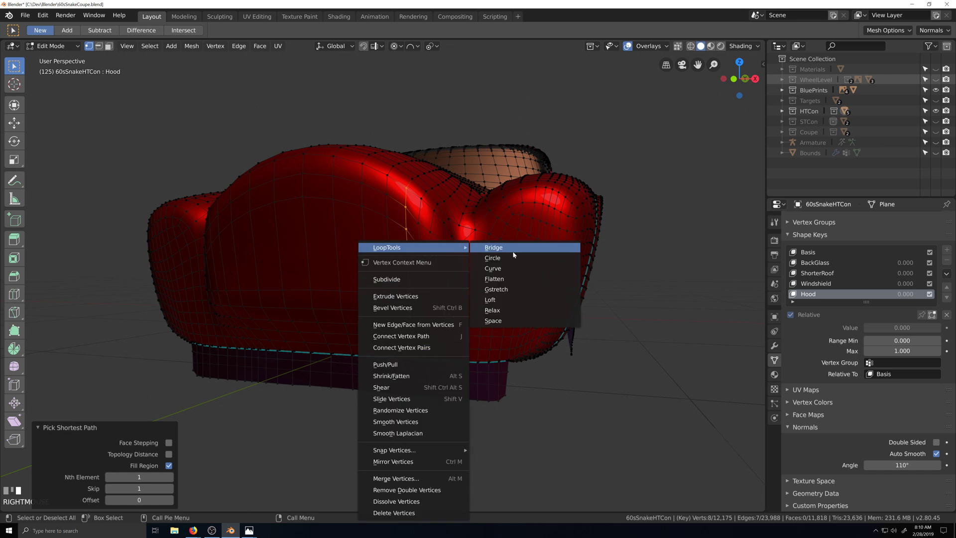
{"action": "left_click", "coordinate": [515, 320]}
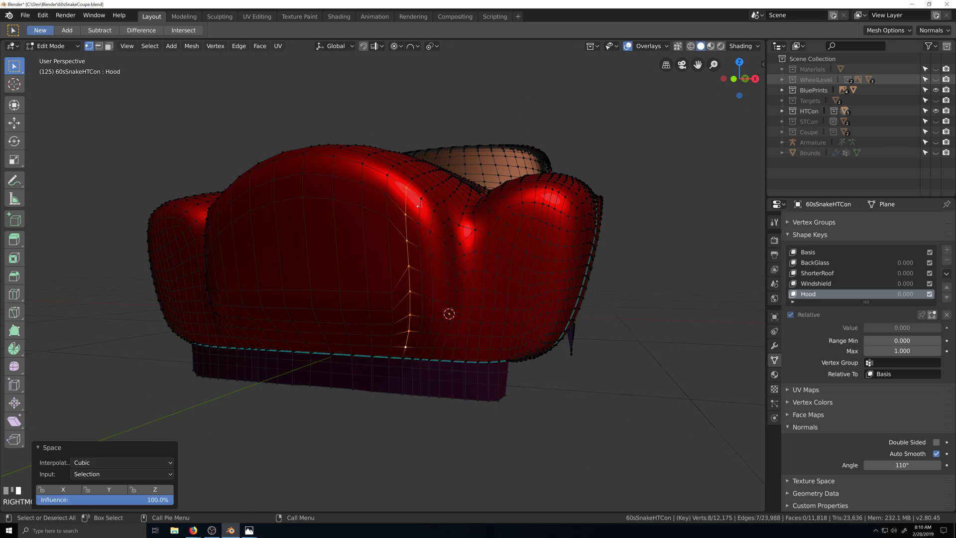
{"action": "left_click", "coordinate": [387, 177]}
{"action": "left_click", "coordinate": [391, 347], "text": "ctrl+shift"}
{"action": "right_click", "coordinate": [391, 347]}
{"action": "mouse_move", "coordinate": [416, 248]}
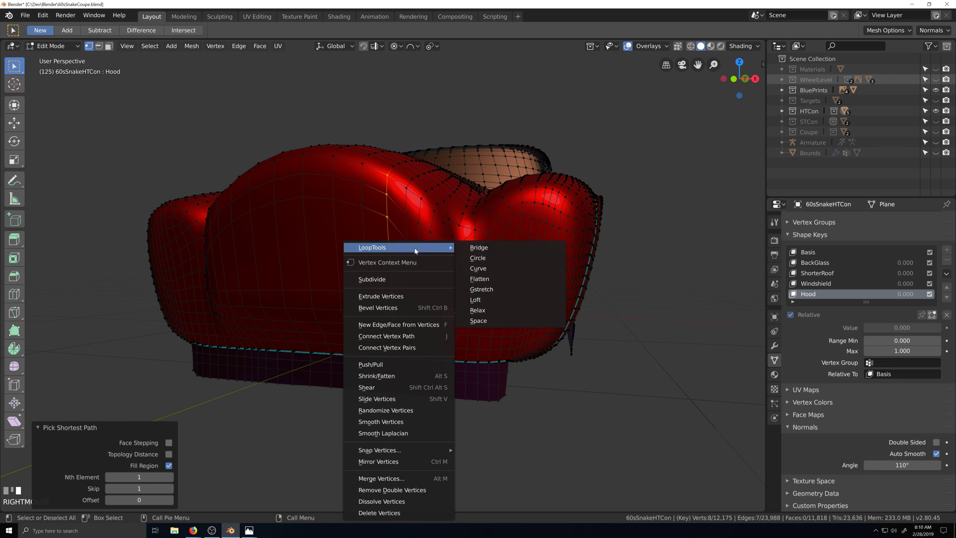
{"action": "left_click", "coordinate": [478, 321]}
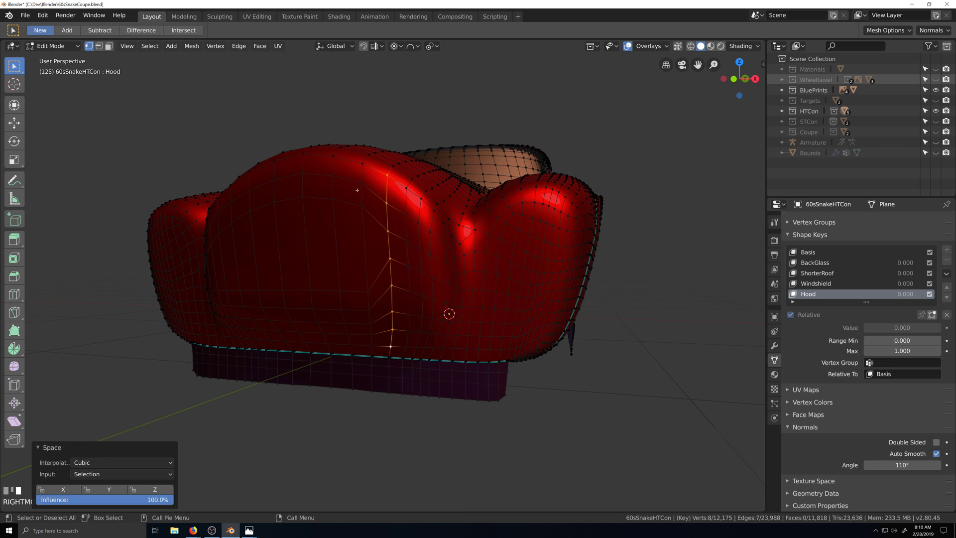
Evenly space the last two nose columns before the centre line, one at a time, with LoopTools Space.
{"action": "left_click", "coordinate": [362, 165]}
{"action": "left_click", "coordinate": [373, 344], "text": "ctrl+shift"}
{"action": "right_click", "coordinate": [372, 344]}
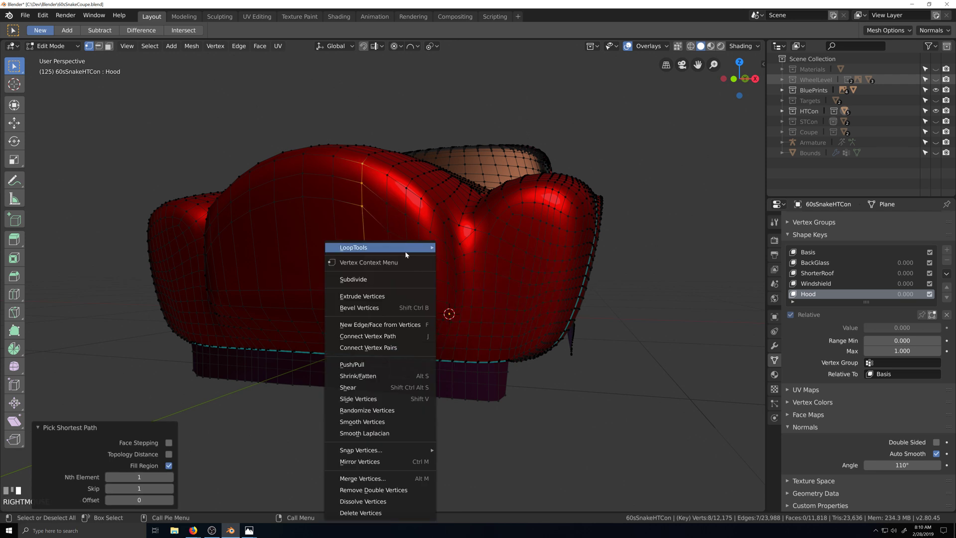
{"action": "left_click", "coordinate": [479, 321]}
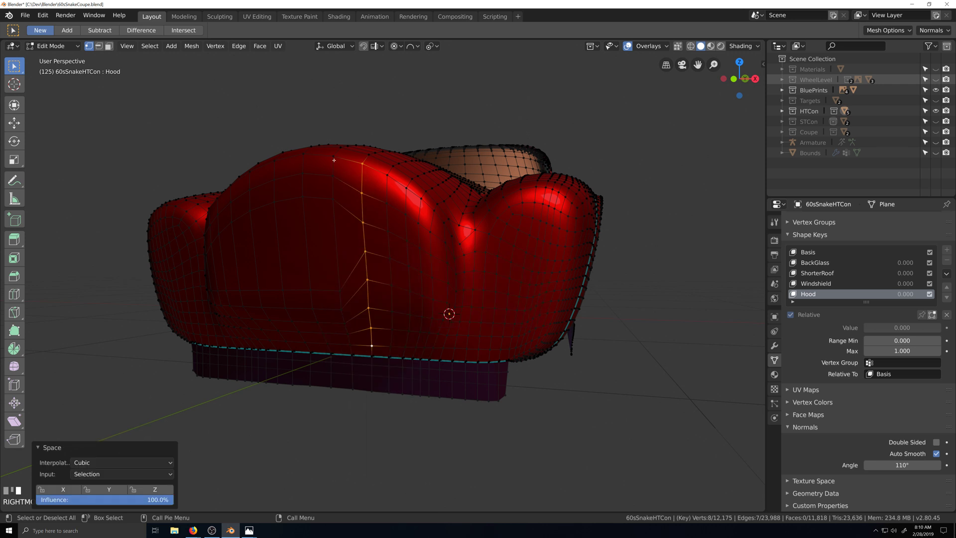
{"action": "left_click", "coordinate": [334, 160]}
{"action": "left_click", "coordinate": [350, 344], "text": "ctrl+shift"}
{"action": "right_click", "coordinate": [351, 345]}
{"action": "mouse_move", "coordinate": [378, 246]}
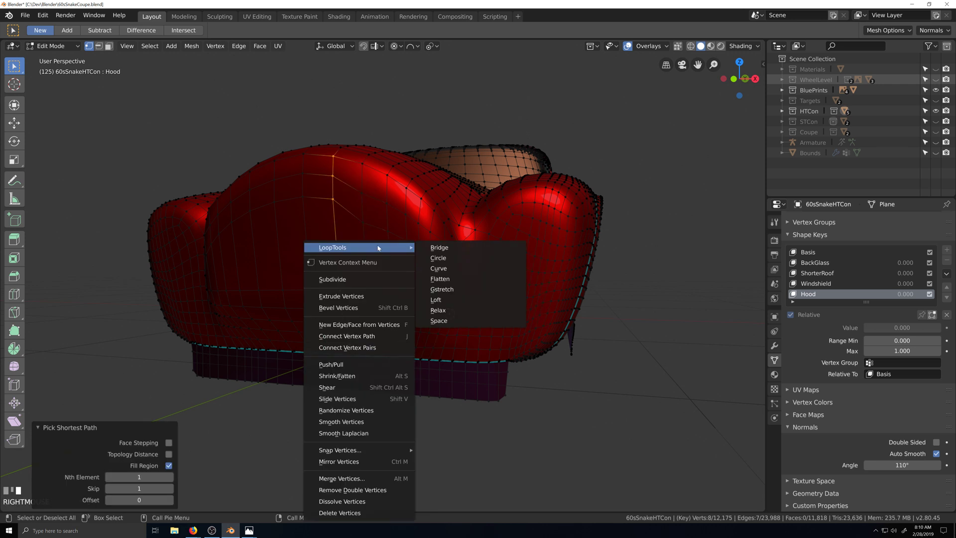
{"action": "left_click", "coordinate": [437, 320]}
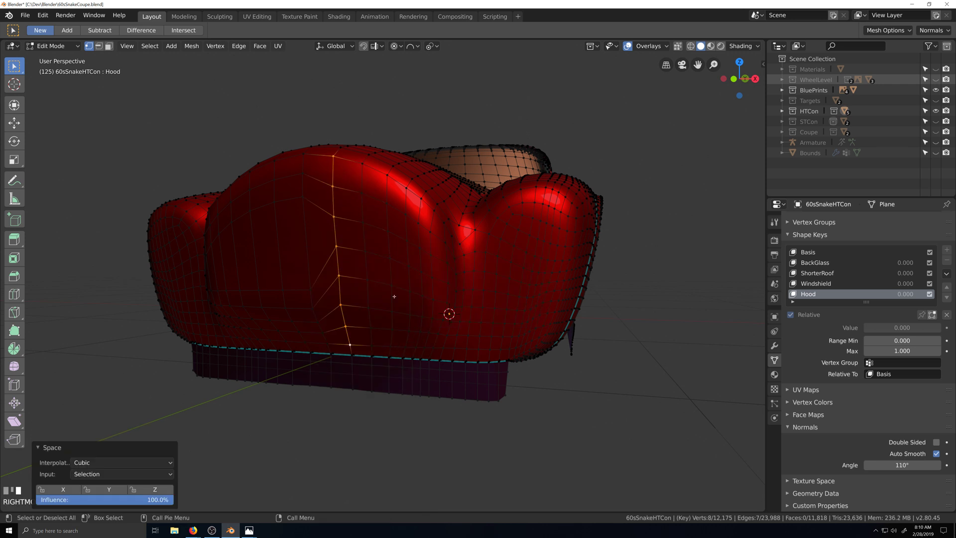
Select the nose's centre column from the hood's front edge down to just above the lower edge and even it out with LoopTools Space.
{"action": "left_click", "coordinate": [306, 158]}
{"action": "left_click", "coordinate": [328, 342], "text": "ctrl+shift"}
{"action": "right_click", "coordinate": [328, 343]}
{"action": "mouse_move", "coordinate": [356, 247]}
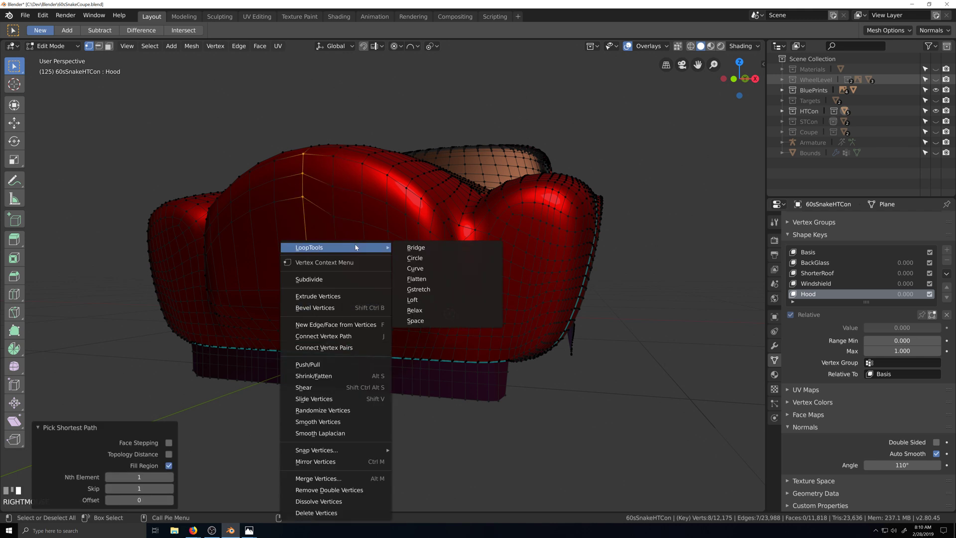
{"action": "left_click", "coordinate": [415, 320]}
Evenly space the first two nose columns on the other side of the centre line, one at a time, with LoopTools Space.
{"action": "middle_click_drag", "start_coordinate": [415, 321], "coordinate": [326, 277]}
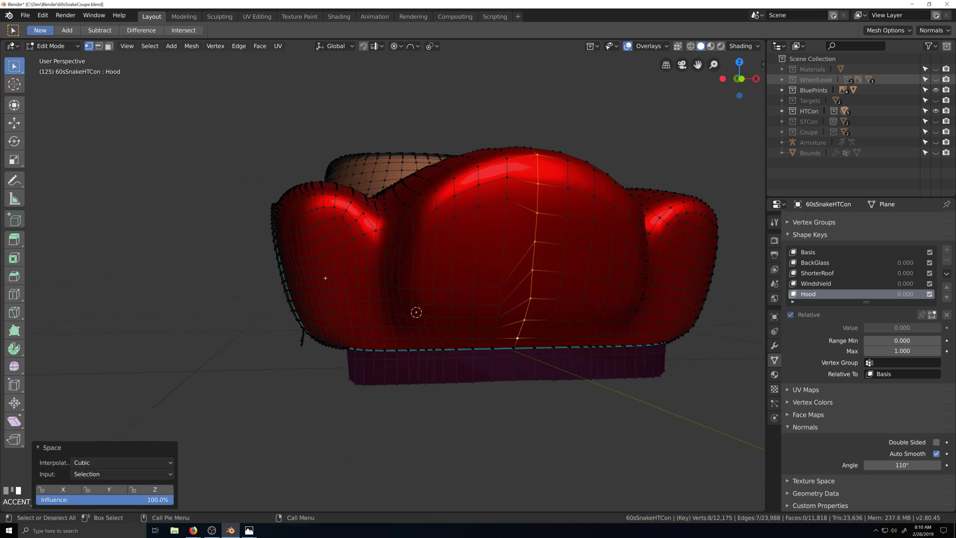
{"action": "left_click", "coordinate": [509, 160]}
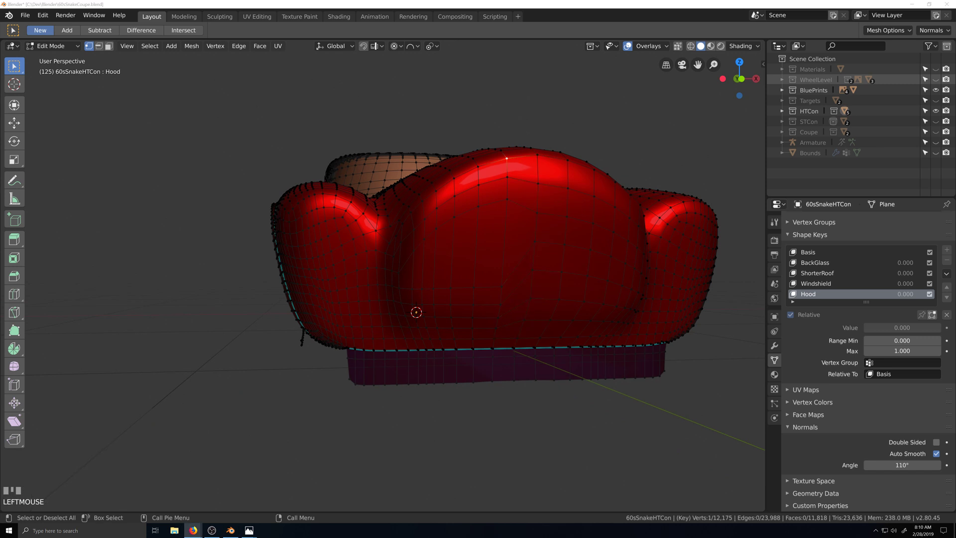
{"action": "left_click", "coordinate": [495, 338], "text": "ctrl"}
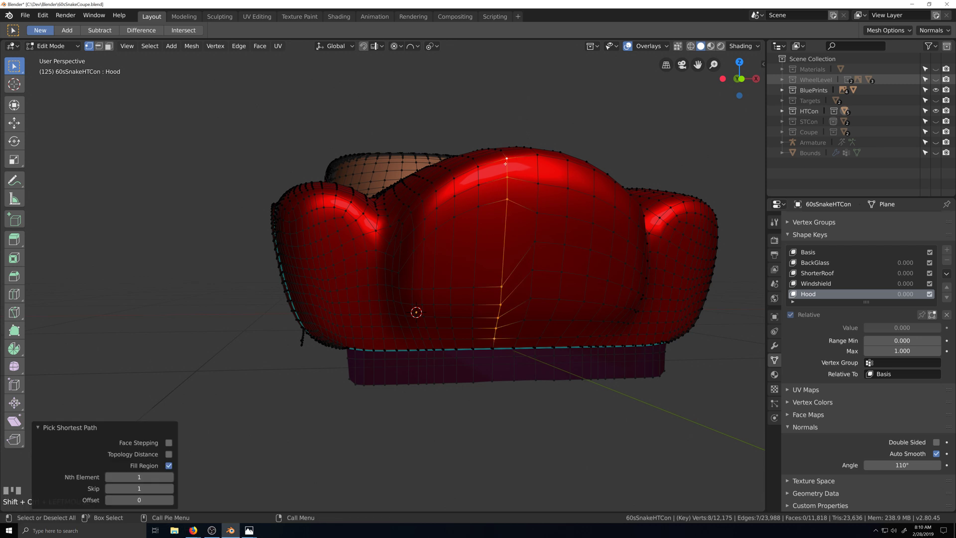
{"action": "right_click", "coordinate": [503, 163]}
{"action": "left_click", "coordinate": [603, 229]}
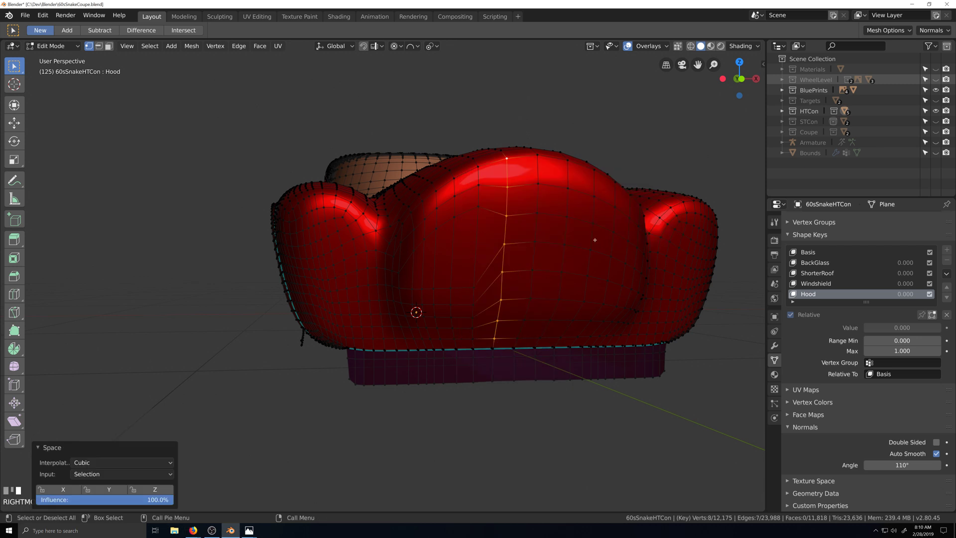
{"action": "left_click", "coordinate": [480, 173]}
{"action": "left_click", "coordinate": [474, 338], "text": "ctrl+shift"}
{"action": "right_click", "coordinate": [473, 338]}
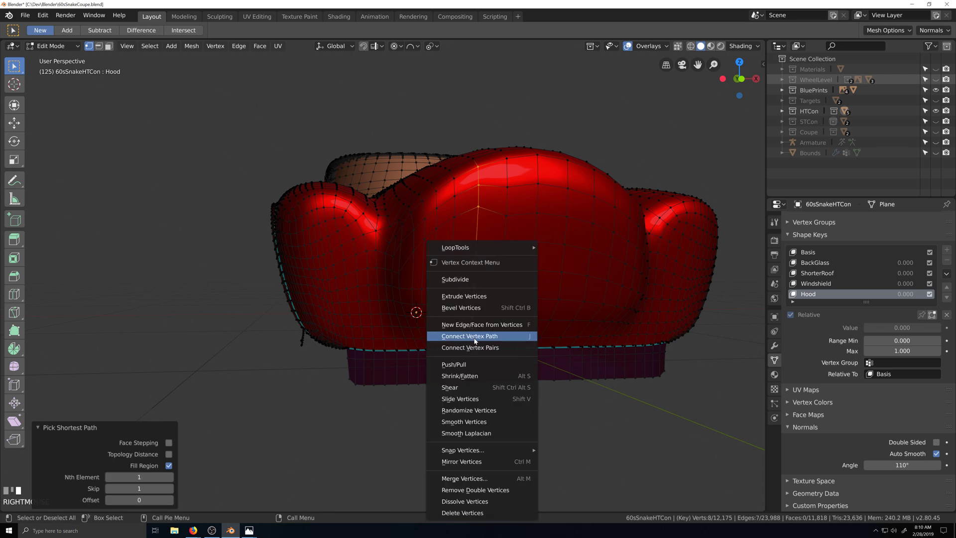
{"action": "mouse_move", "coordinate": [518, 248]}
{"action": "left_click", "coordinate": [562, 321]}
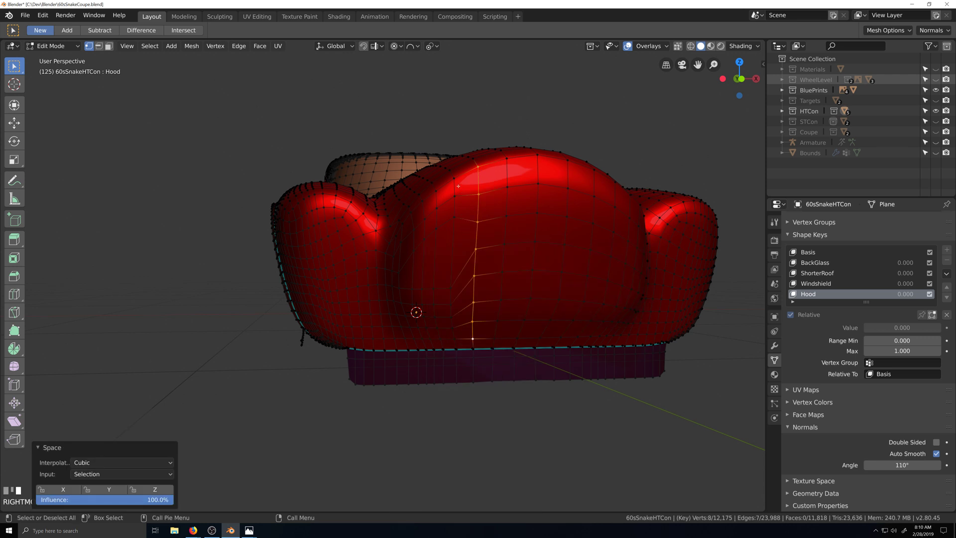
Evenly space the third and fourth nose columns beyond the centre line, one at a time, with LoopTools Space.
{"action": "left_click", "coordinate": [454, 182]}
{"action": "left_click", "coordinate": [455, 338], "text": "ctrl+shift"}
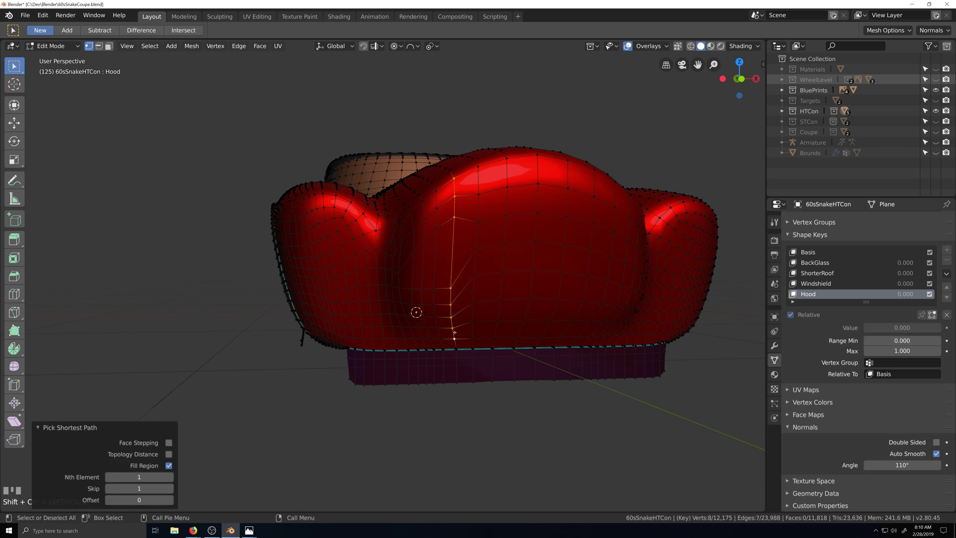
{"action": "right_click", "coordinate": [453, 252]}
{"action": "mouse_move", "coordinate": [484, 253]}
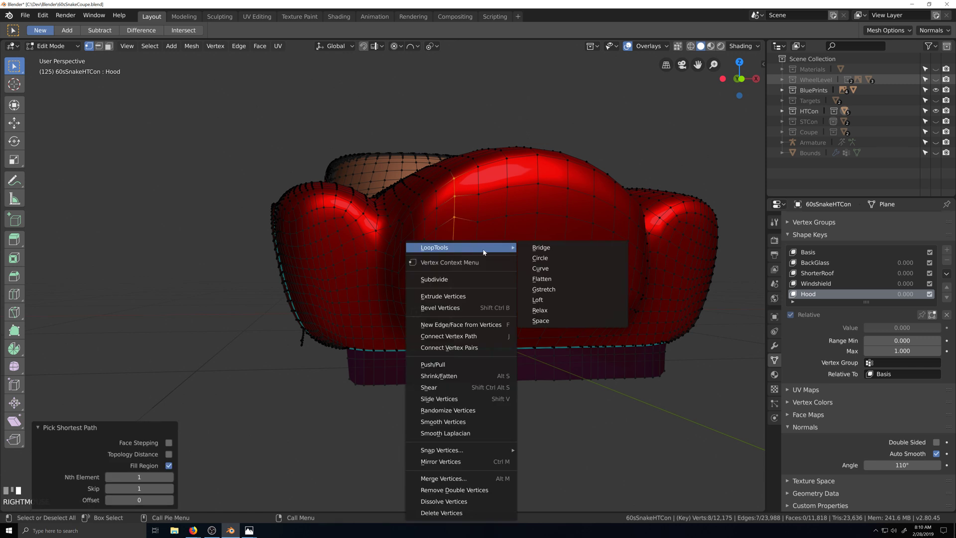
{"action": "left_click", "coordinate": [541, 321]}
{"action": "left_click", "coordinate": [438, 189]}
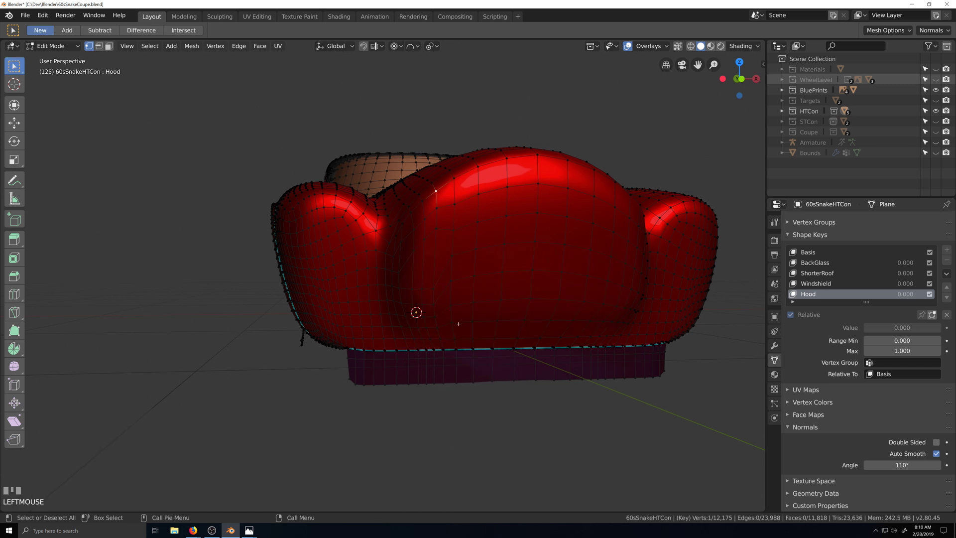
{"action": "left_click", "coordinate": [442, 336], "text": "ctrl"}
{"action": "right_click", "coordinate": [446, 247]}
{"action": "mouse_move", "coordinate": [493, 248]}
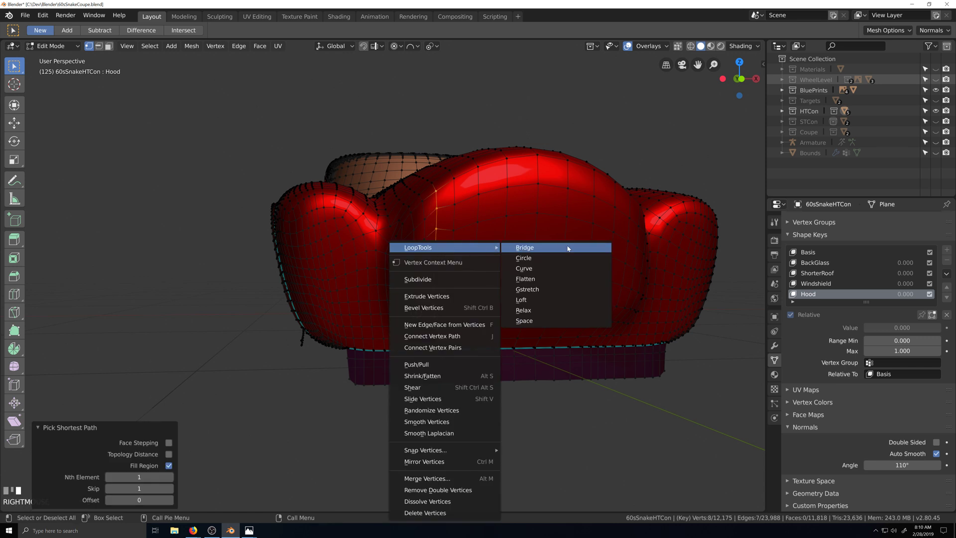
{"action": "left_click", "coordinate": [531, 321]}
Evenly space the fifth and sixth nose columns beyond the centre line, one at a time, with LoopTools Space.
{"action": "left_click", "coordinate": [420, 203]}
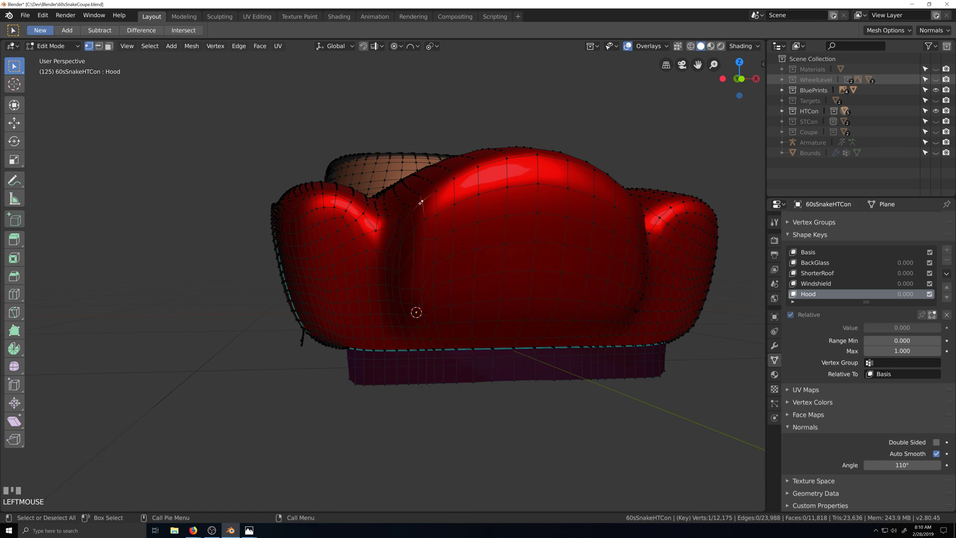
{"action": "left_click", "coordinate": [428, 339], "text": "ctrl+shift"}
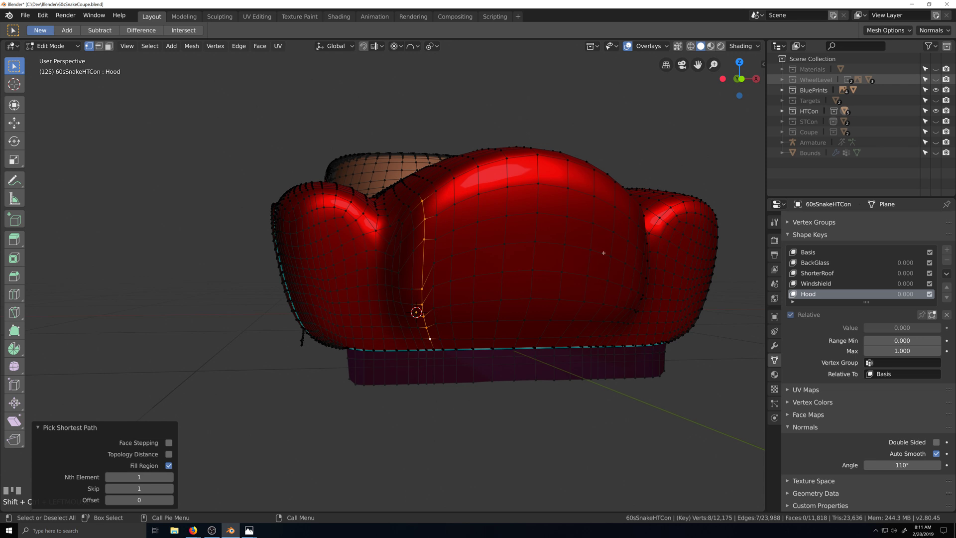
{"action": "right_click", "coordinate": [434, 248]}
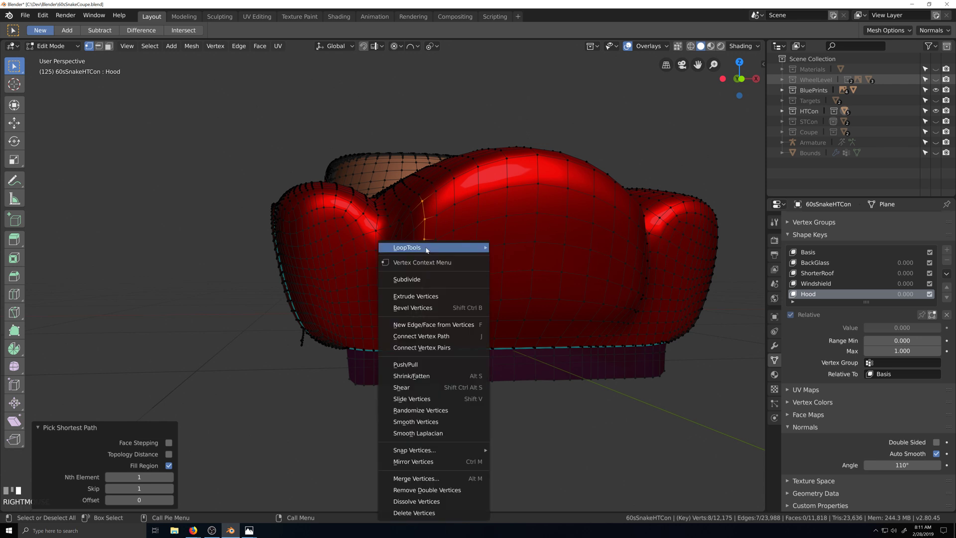
{"action": "mouse_move", "coordinate": [448, 247]}
{"action": "left_click", "coordinate": [522, 321]}
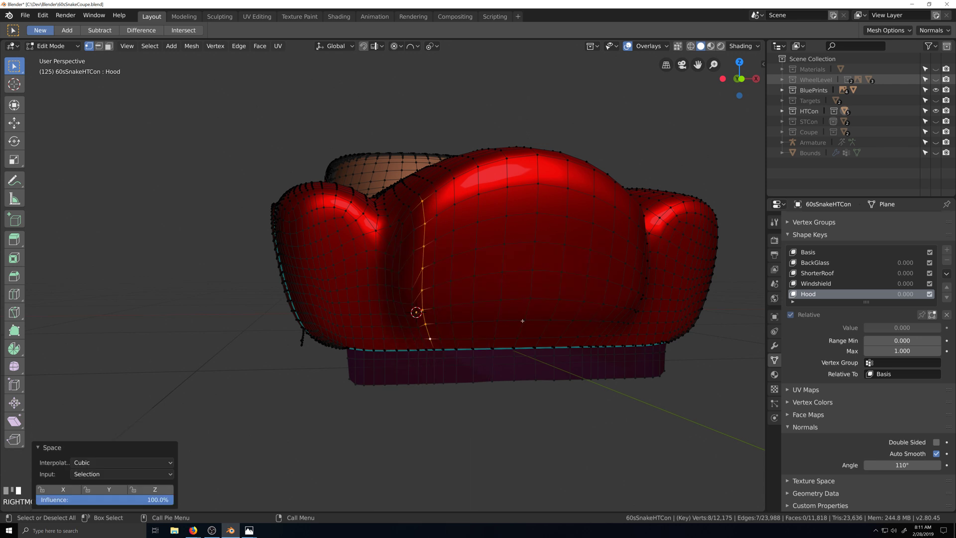
{"action": "left_click", "coordinate": [412, 216]}
{"action": "left_click", "coordinate": [422, 339], "text": "ctrl"}
{"action": "right_click", "coordinate": [422, 339]}
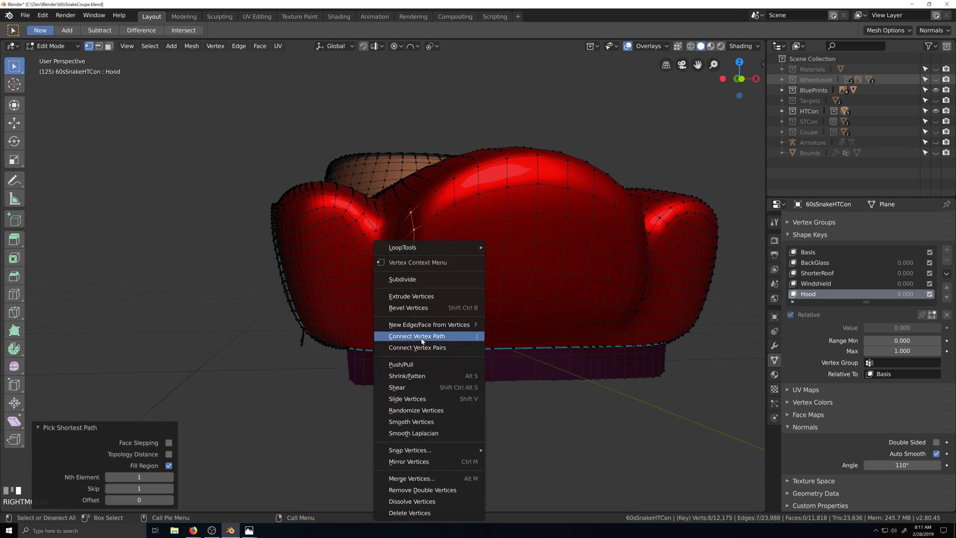
{"action": "mouse_move", "coordinate": [447, 247]}
{"action": "left_click", "coordinate": [521, 325]}
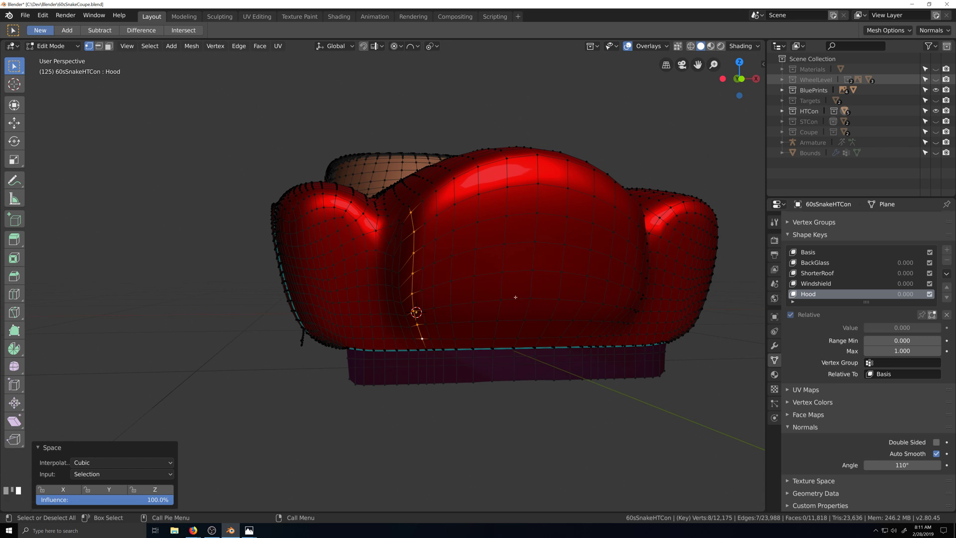
Select the seventh nose column beyond the centre line, down to just above the lower edge, and even it out with LoopTools Space.
{"action": "left_click", "coordinate": [403, 224]}
{"action": "left_click", "coordinate": [414, 336], "text": "ctrl+shift"}
{"action": "right_click", "coordinate": [413, 337]}
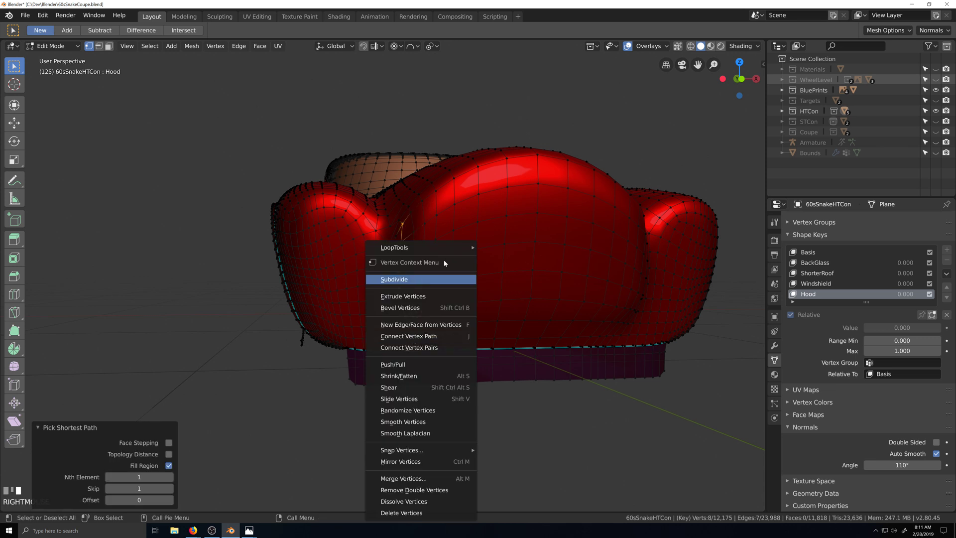
{"action": "mouse_move", "coordinate": [448, 248]}
{"action": "left_click", "coordinate": [513, 320]}
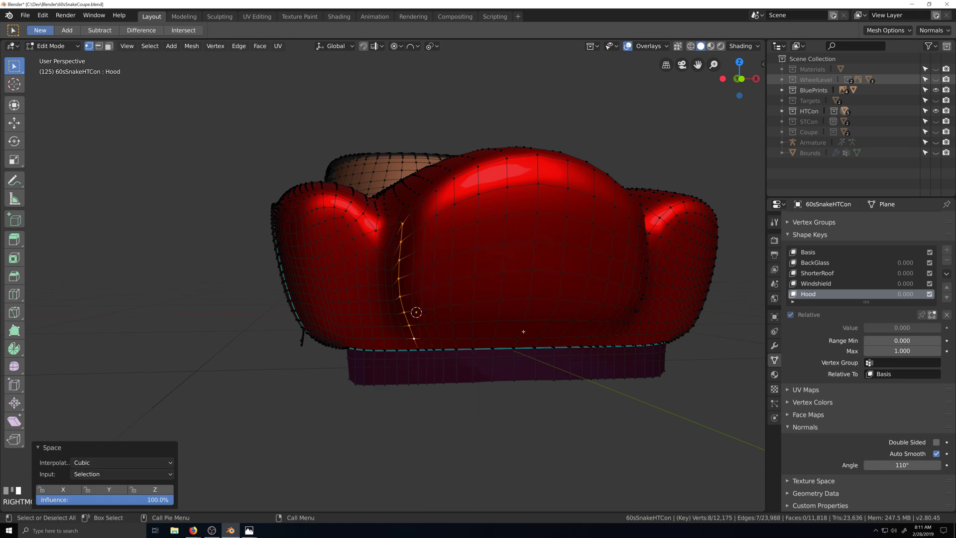
Return to Object Mode and set the Hood shape key's value to 1.000.
{"action": "middle_click_drag", "start_coordinate": [516, 330], "coordinate": [512, 330]}
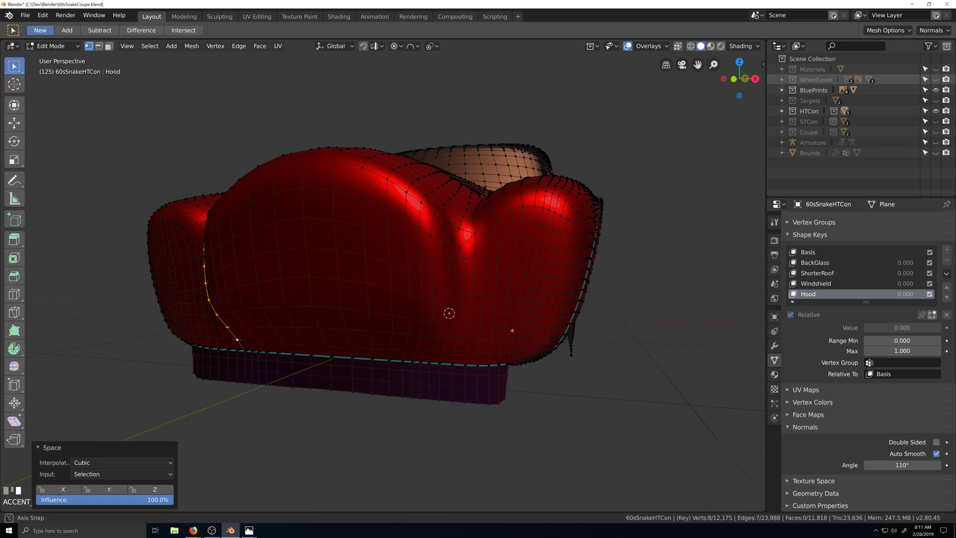
{"action": "middle_click_drag", "start_coordinate": [390, 336], "coordinate": [519, 365]}
{"action": "key", "text": "Tab"}
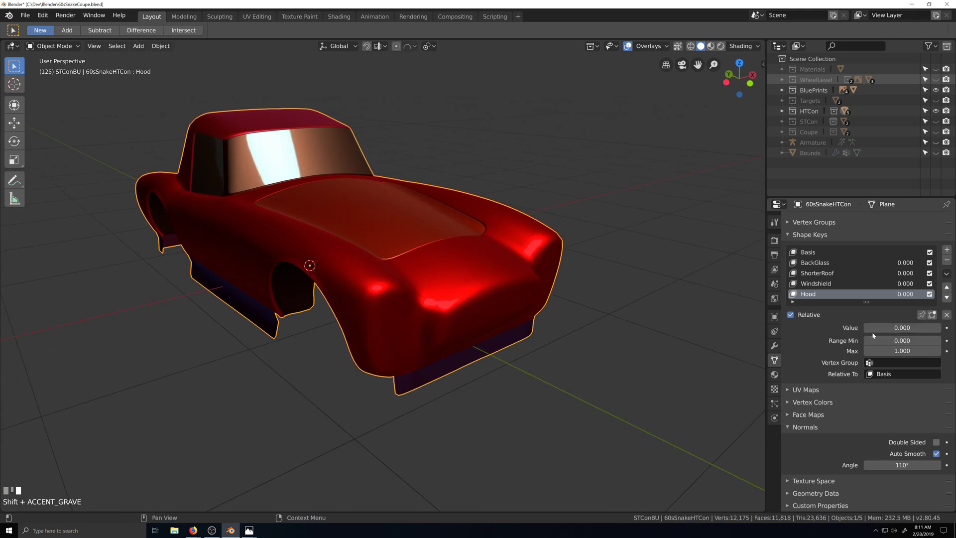
{"action": "left_click_drag", "start_coordinate": [871, 328], "coordinate": [940, 328]}
Examine the hood's surface, its edges and its front corner with the Hood shape key fully applied.
{"action": "middle_click_drag", "start_coordinate": [664, 343], "coordinate": [502, 393]}
{"action": "scroll", "coordinate": [609, 418], "scroll_direction": "up", "scroll_amount": 2}
{"action": "scroll", "coordinate": [609, 418], "scroll_direction": "down", "scroll_amount": 3}
{"action": "scroll", "coordinate": [567, 380], "scroll_direction": "up", "scroll_amount": 3}
{"action": "scroll", "coordinate": [492, 395], "scroll_direction": "up", "scroll_amount": 4}
{"action": "key", "text": "grave"}
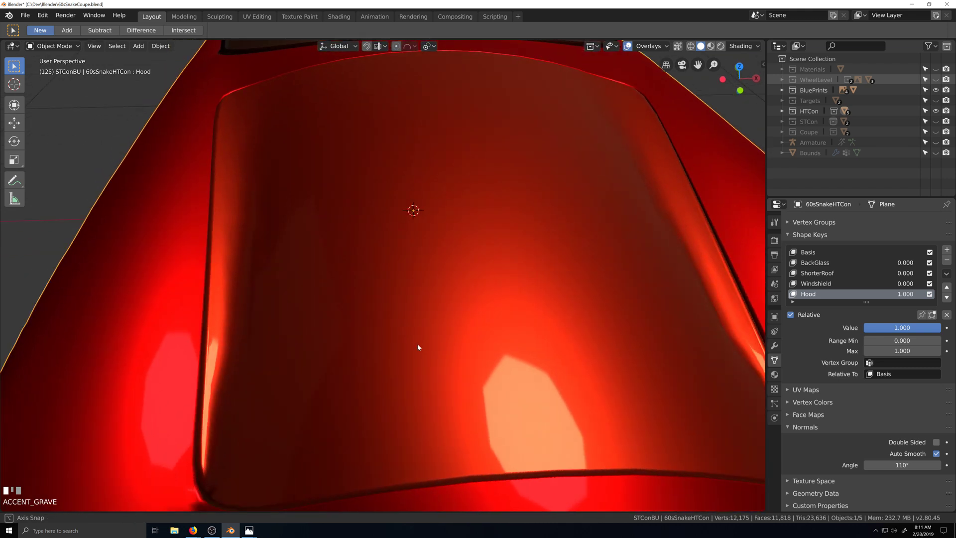
{"action": "key", "text": "shift+grave"}
{"action": "scroll", "coordinate": [460, 367], "scroll_direction": "up", "scroll_amount": 1}
{"action": "key", "text": "grave"}
In Edit Mode, connect the body vertex at one front hood corner to the vertex below it in the fender crease.
{"action": "key", "text": "Tab"}
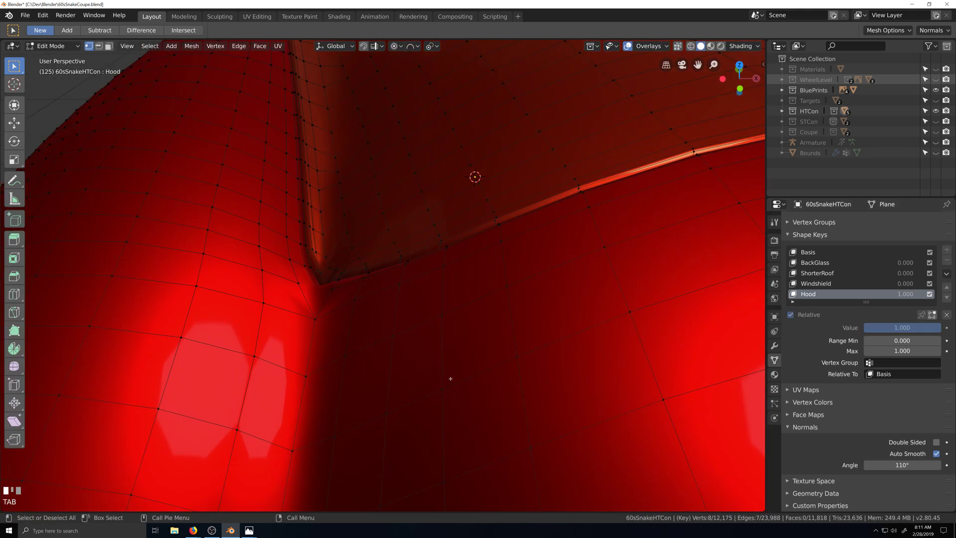
{"action": "key", "text": "grave"}
{"action": "scroll", "coordinate": [450, 376], "scroll_direction": "down", "scroll_amount": 1}
{"action": "scroll", "coordinate": [360, 321], "scroll_direction": "up", "scroll_amount": 2}
{"action": "key", "text": "grave"}
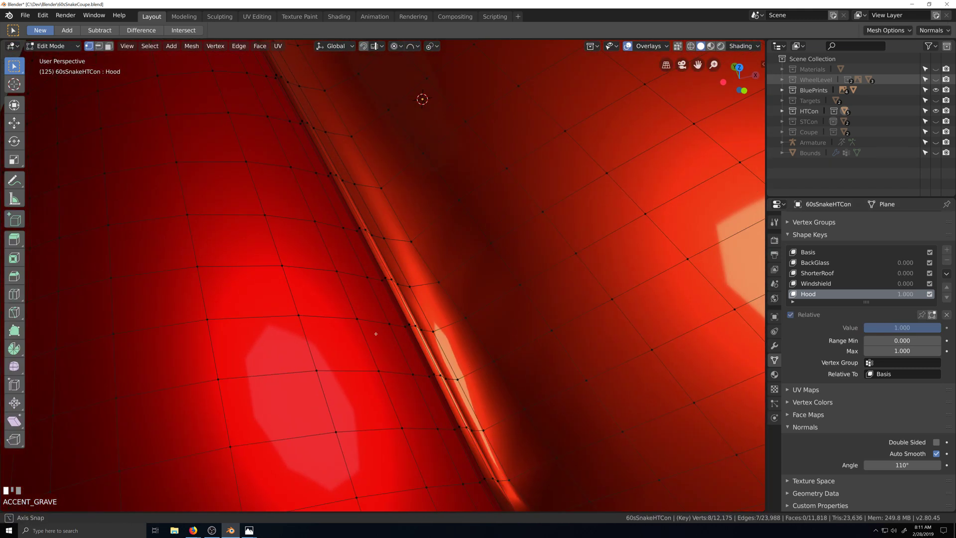
{"action": "key", "text": "shift+grave"}
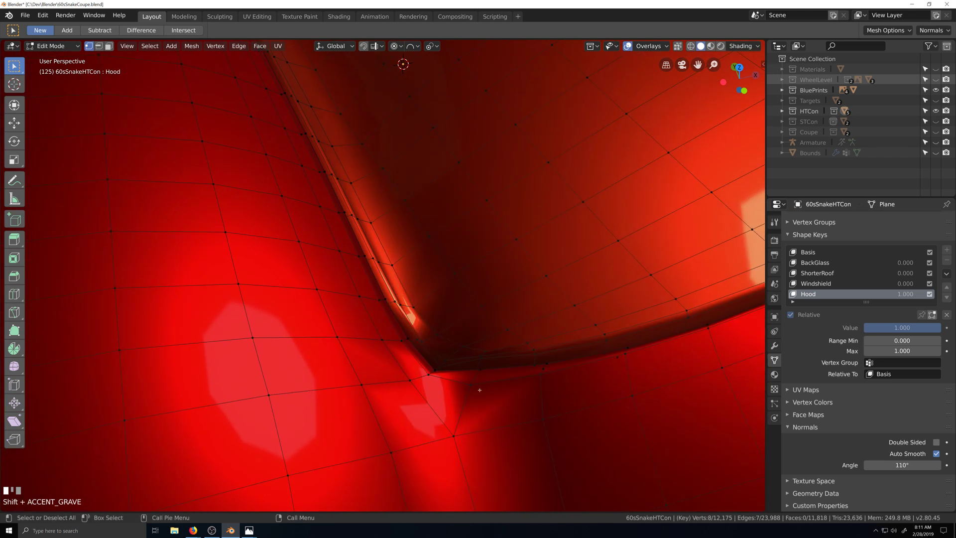
{"action": "key", "text": "KP_Decimal"}
{"action": "scroll", "coordinate": [463, 385], "scroll_direction": "down", "scroll_amount": 3}
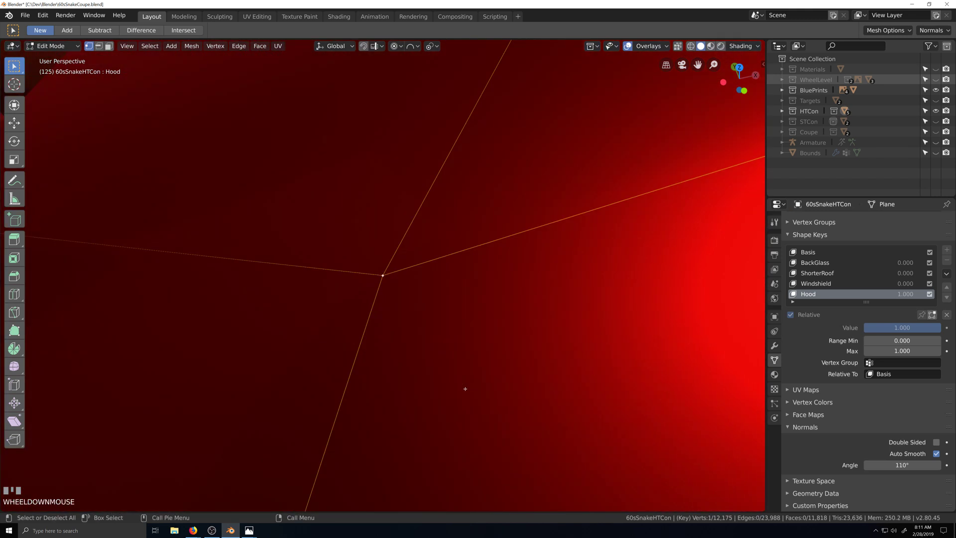
{"action": "key", "text": "grave"}
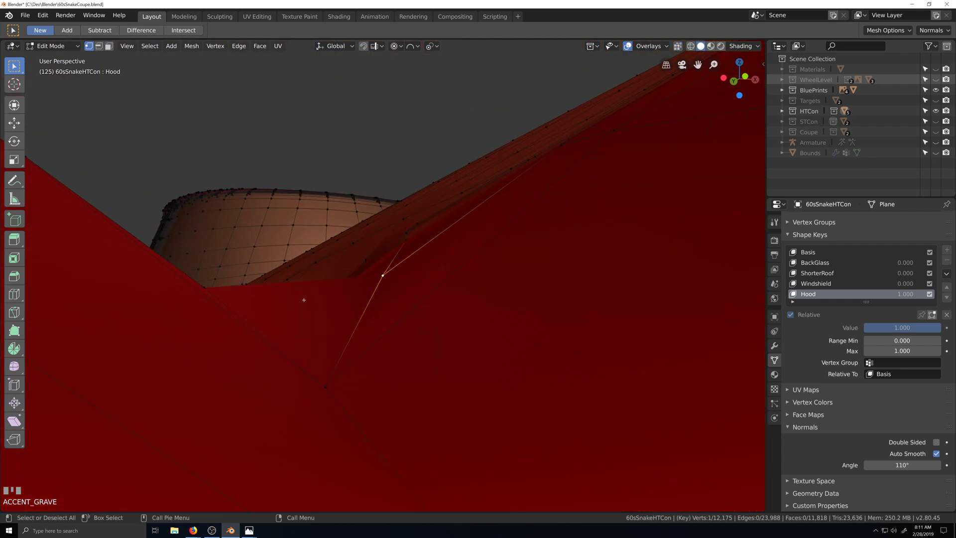
{"action": "scroll", "coordinate": [358, 325], "scroll_direction": "up", "scroll_amount": 2}
{"action": "key", "text": "grave"}
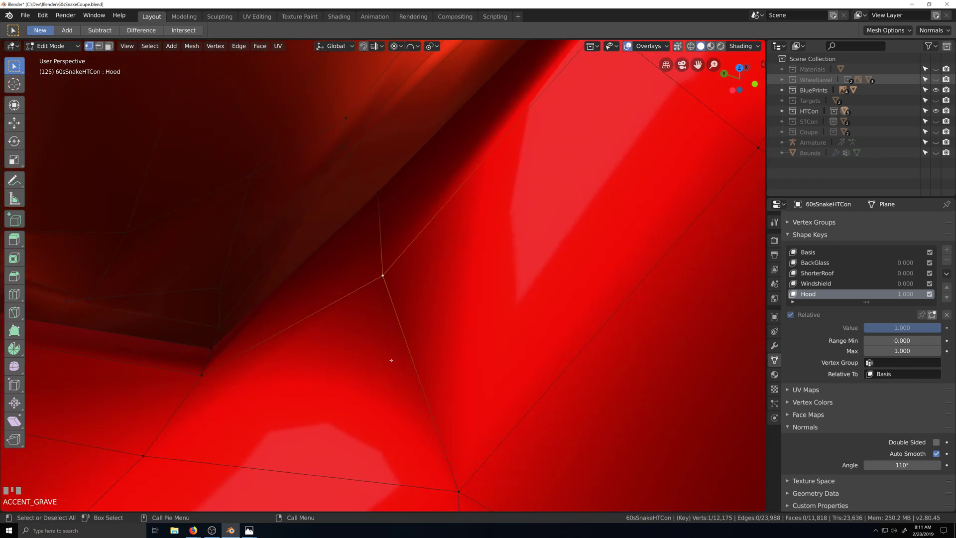
{"action": "scroll", "coordinate": [393, 362], "scroll_direction": "down", "scroll_amount": 2}
{"action": "key", "text": "grave"}
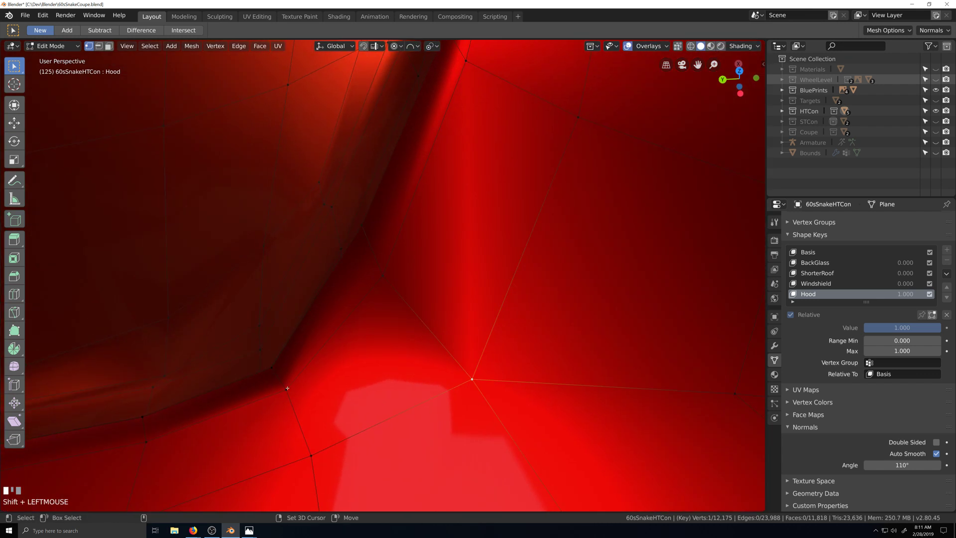
{"action": "key", "text": "j"}
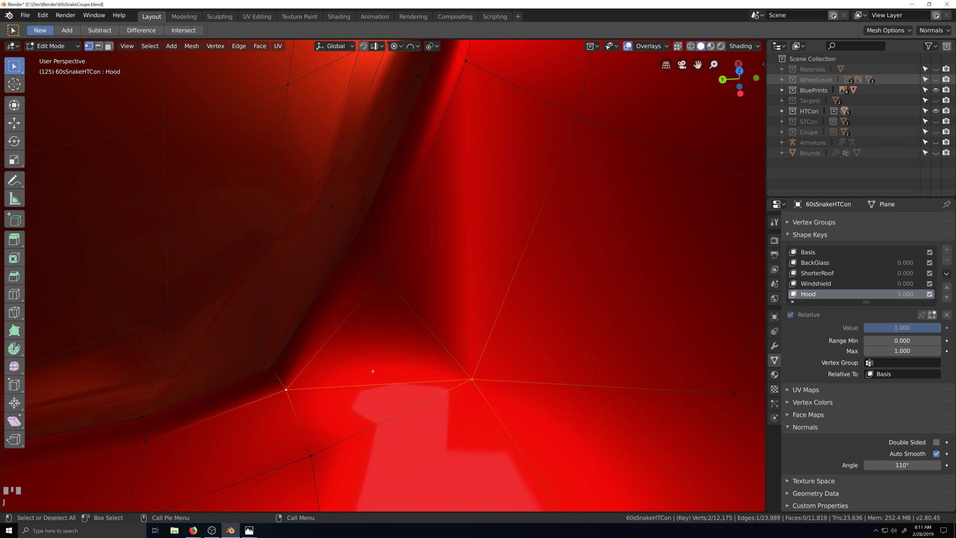
Check the shading around the connected front hood corner in Object Mode.
{"action": "scroll", "coordinate": [472, 388], "scroll_direction": "down", "scroll_amount": 2}
{"action": "key", "text": "Tab"}
{"action": "key", "text": "grave"}
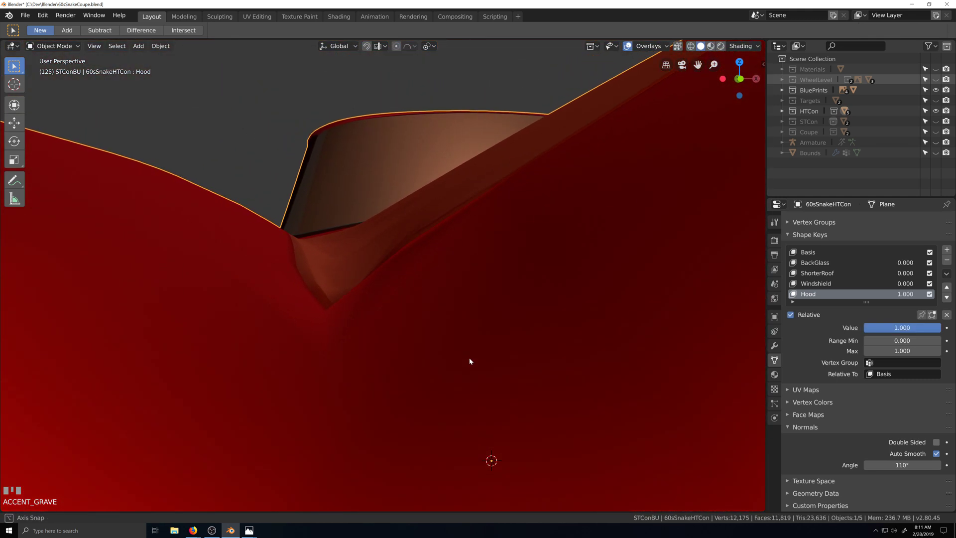
{"action": "scroll", "coordinate": [457, 359], "scroll_direction": "down", "scroll_amount": 4}
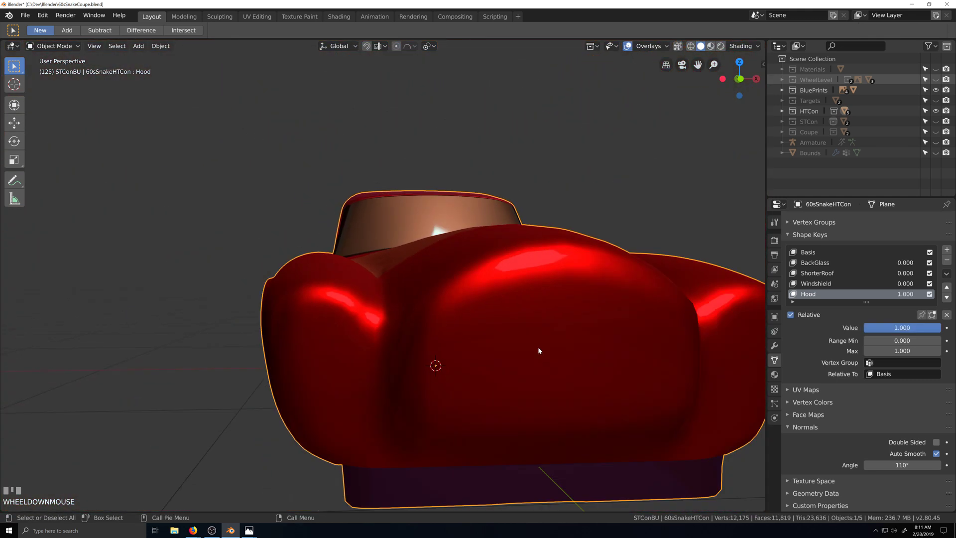
{"action": "middle_click_drag", "start_coordinate": [538, 351], "coordinate": [537, 417]}
{"action": "scroll", "coordinate": [329, 291], "scroll_direction": "up", "scroll_amount": 5}
{"action": "key", "text": "grave"}
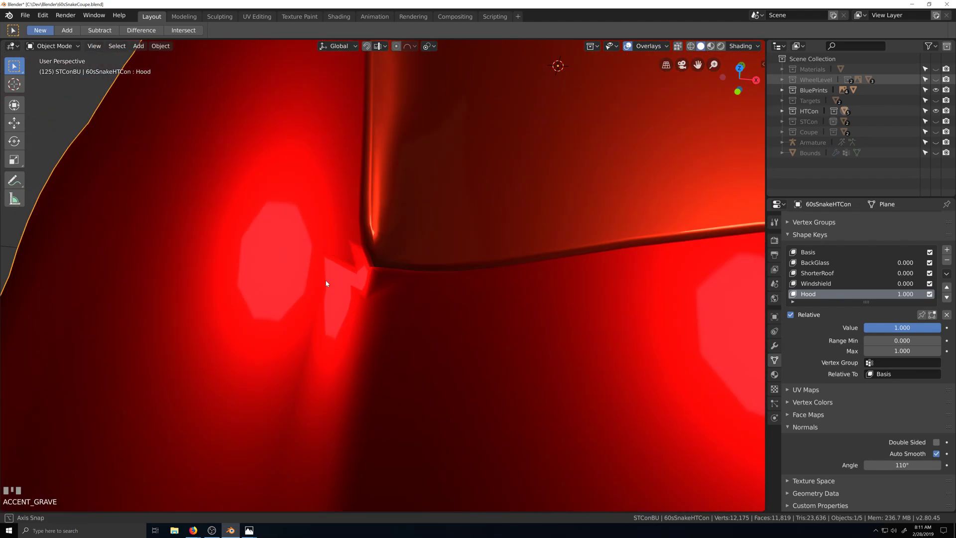
Return to Edit Mode, examine the mesh around the front hood corner and undo the connecting edge.
{"action": "key", "text": "Tab"}
{"action": "key", "text": "shift+grave"}
{"action": "scroll", "coordinate": [376, 317], "scroll_direction": "up", "scroll_amount": 5}
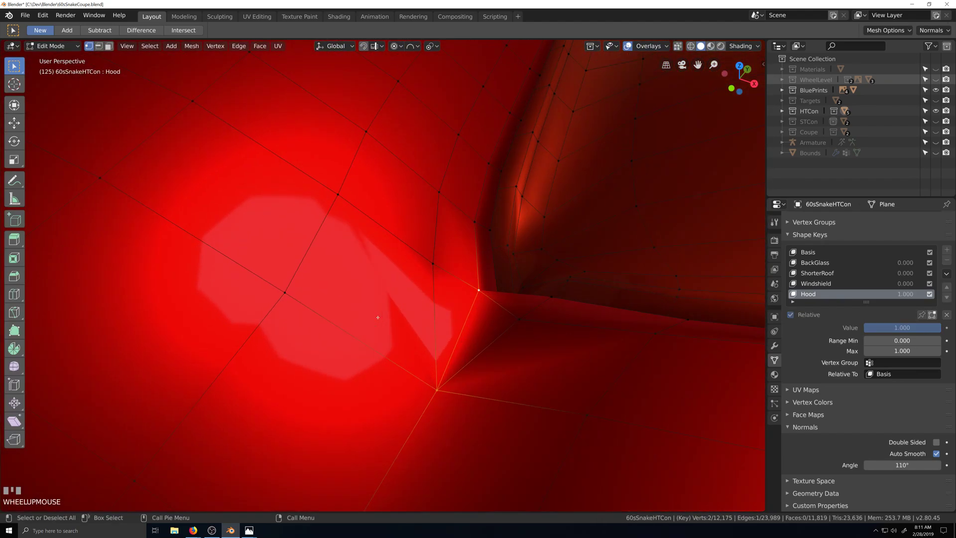
{"action": "key", "text": "grave"}
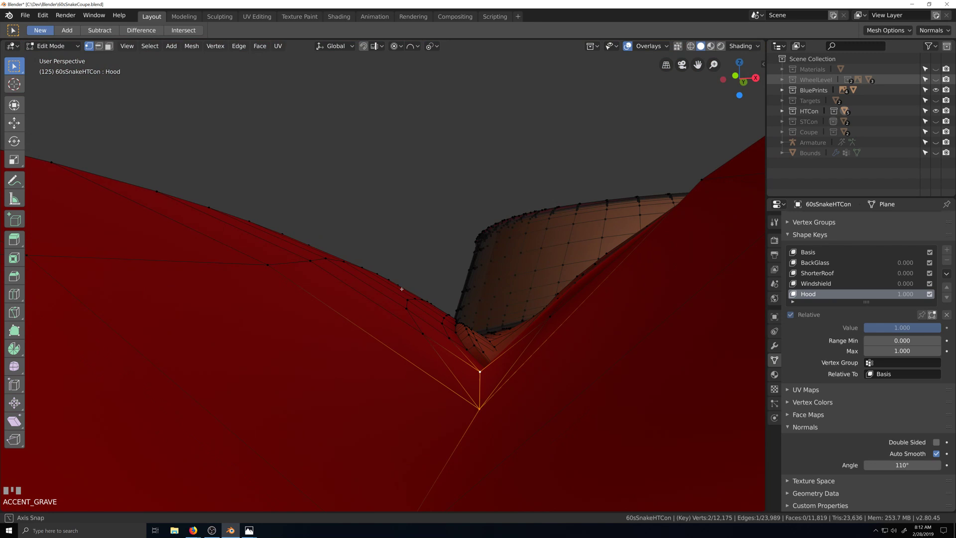
{"action": "middle_click_drag", "start_coordinate": [401, 288], "coordinate": [388, 311]}
{"action": "scroll", "coordinate": [388, 311], "scroll_direction": "down", "scroll_amount": 3}
{"action": "key", "text": "grave"}
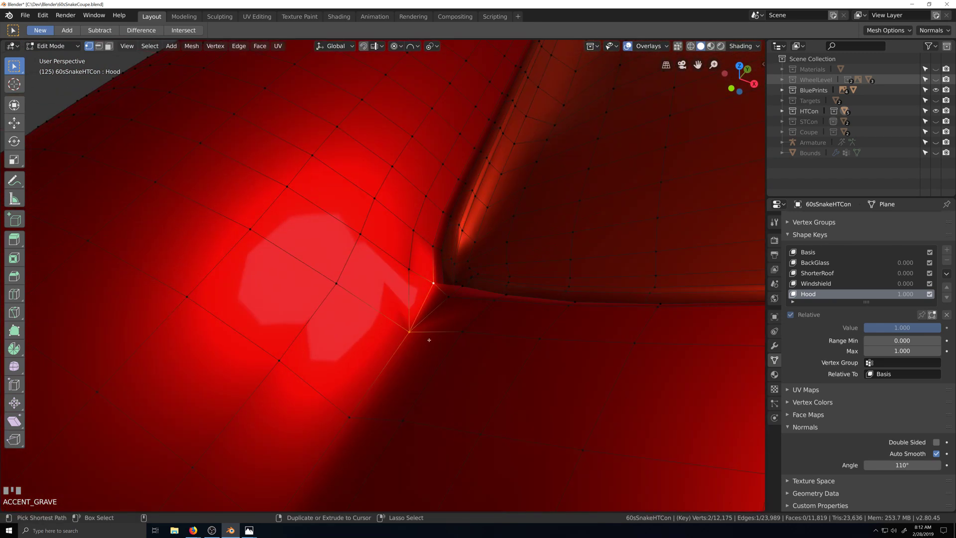
{"action": "key", "text": "ctrl+z"}
{"action": "key", "text": "ctrl+z"}
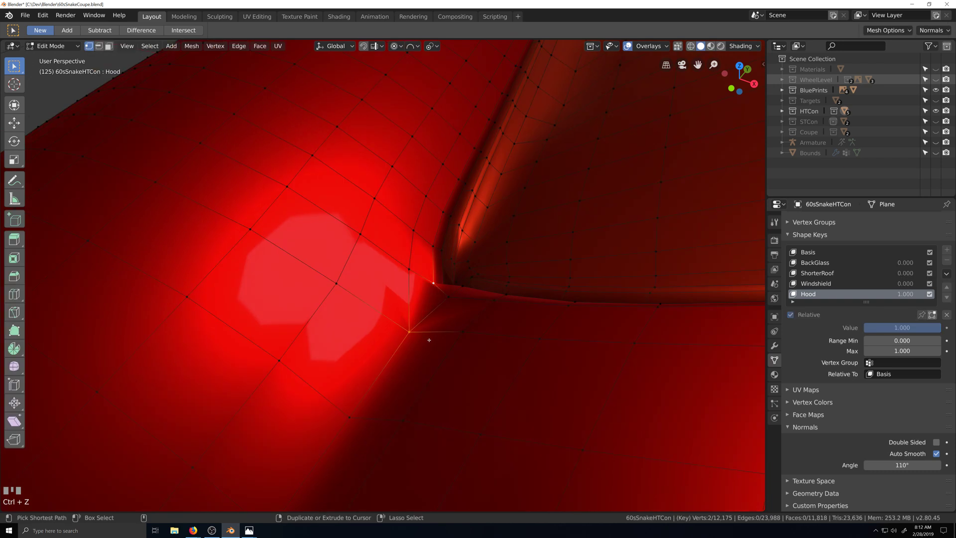
Compare the corner's shading without the edge in Object Mode, and reconnect the same two corner vertices in Edit Mode.
{"action": "key", "text": "grave"}
{"action": "scroll", "coordinate": [435, 350], "scroll_direction": "up", "scroll_amount": 2}
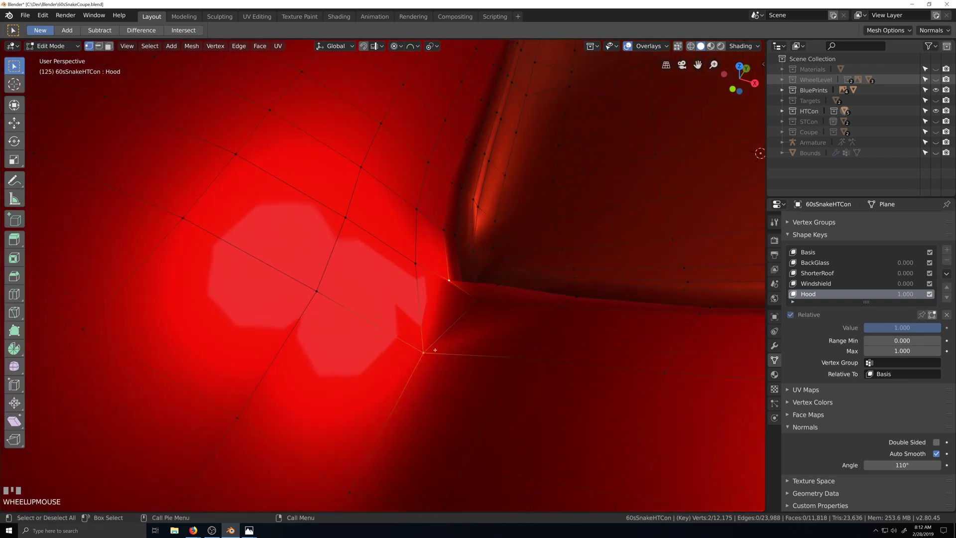
{"action": "key", "text": "grave"}
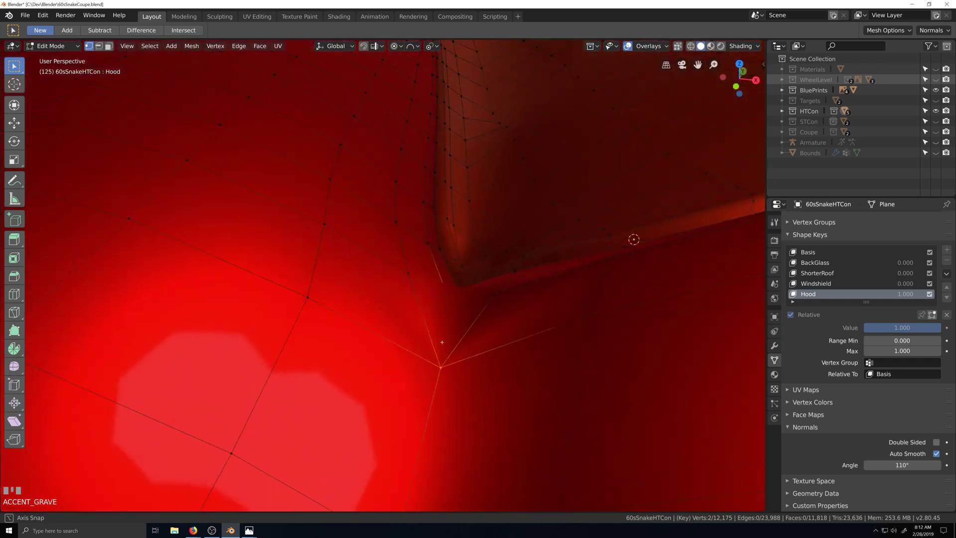
{"action": "key", "text": "Tab"}
{"action": "scroll", "coordinate": [441, 346], "scroll_direction": "down", "scroll_amount": 3}
{"action": "key", "text": "grave"}
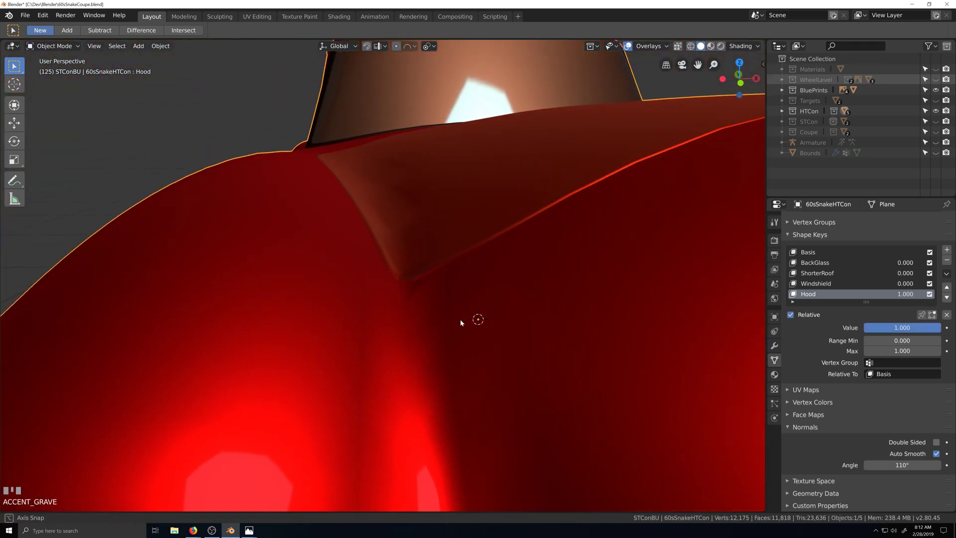
{"action": "key", "text": "Tab"}
{"action": "key", "text": "grave"}
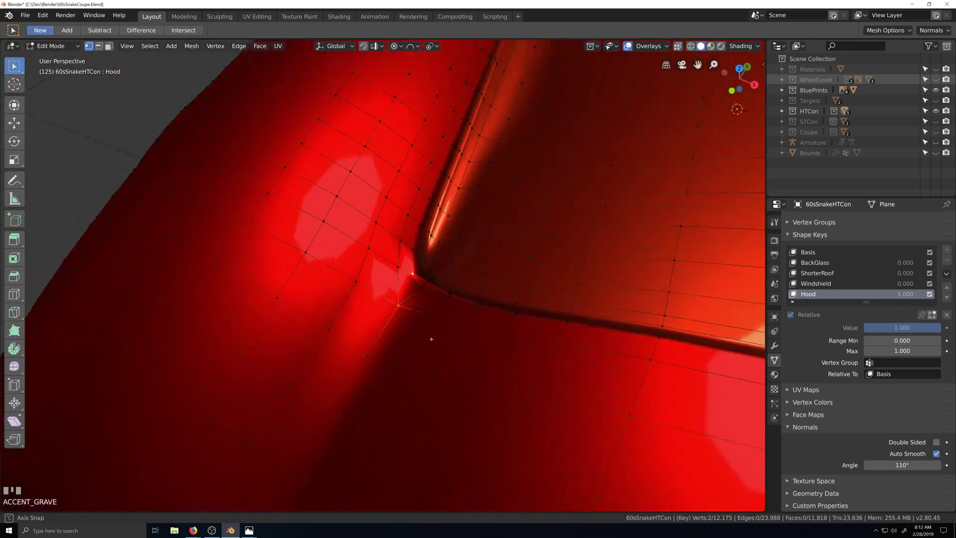
{"action": "middle_click_drag", "start_coordinate": [431, 339], "coordinate": [404, 267]}
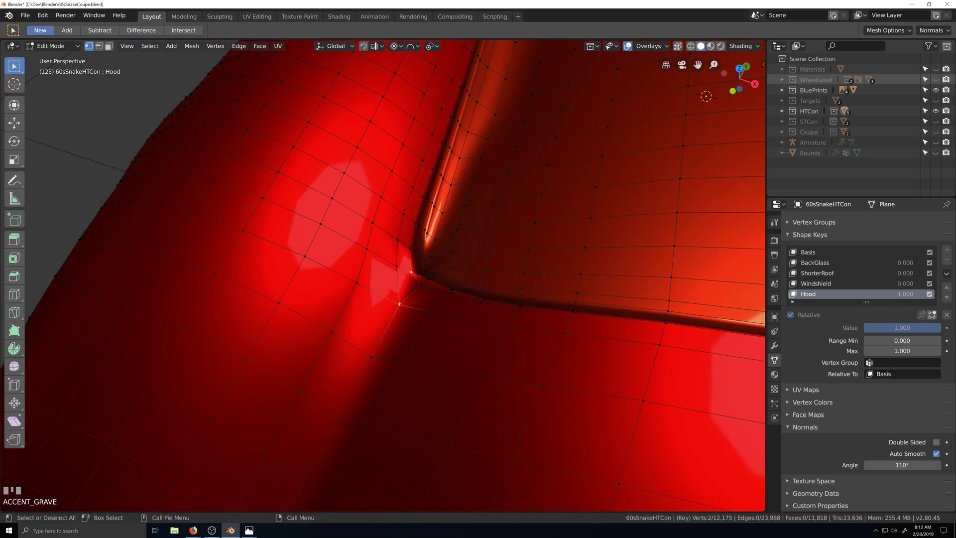
{"action": "key", "text": "shift+grave"}
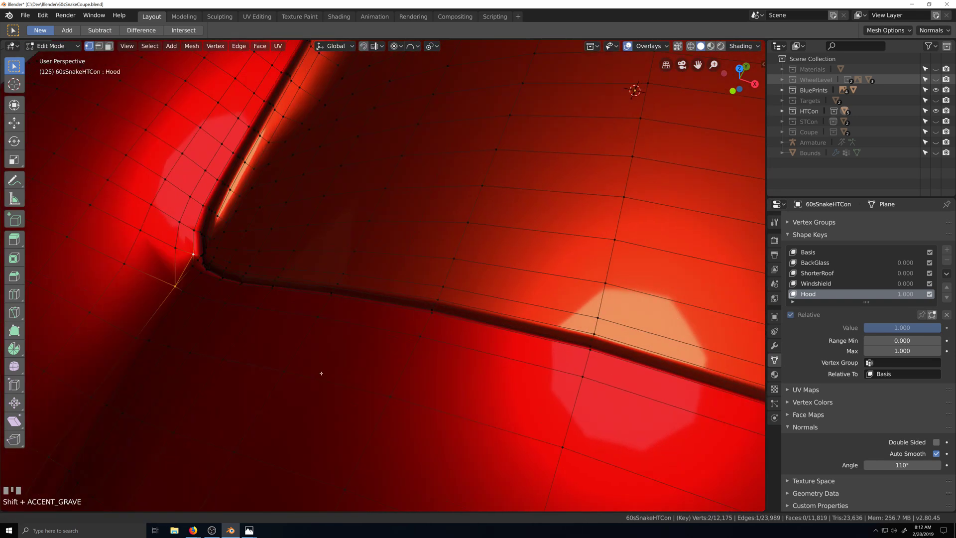
Connect the matching two vertices at the opposite front hood corner and return to Object Mode to view both corners.
{"action": "key", "text": "shift+grave"}
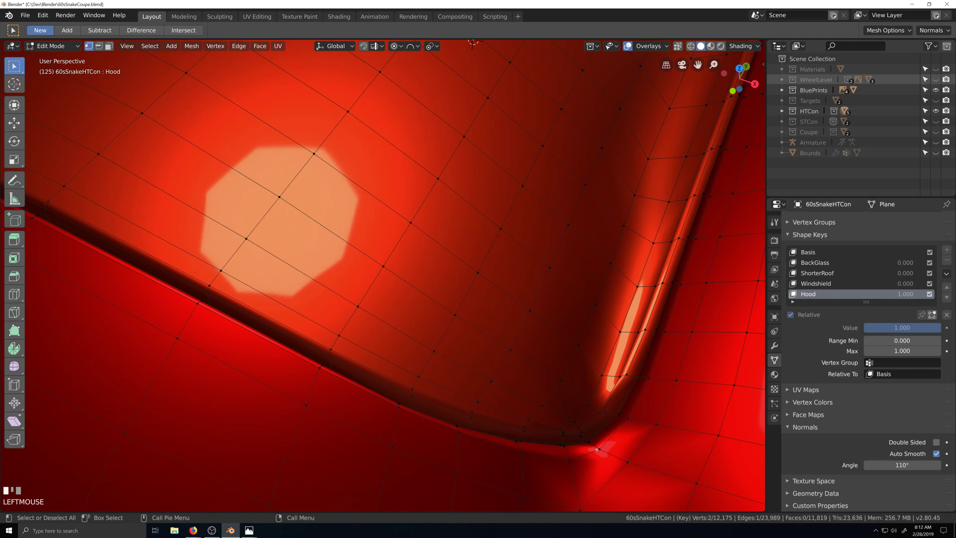
{"action": "key", "text": "j"}
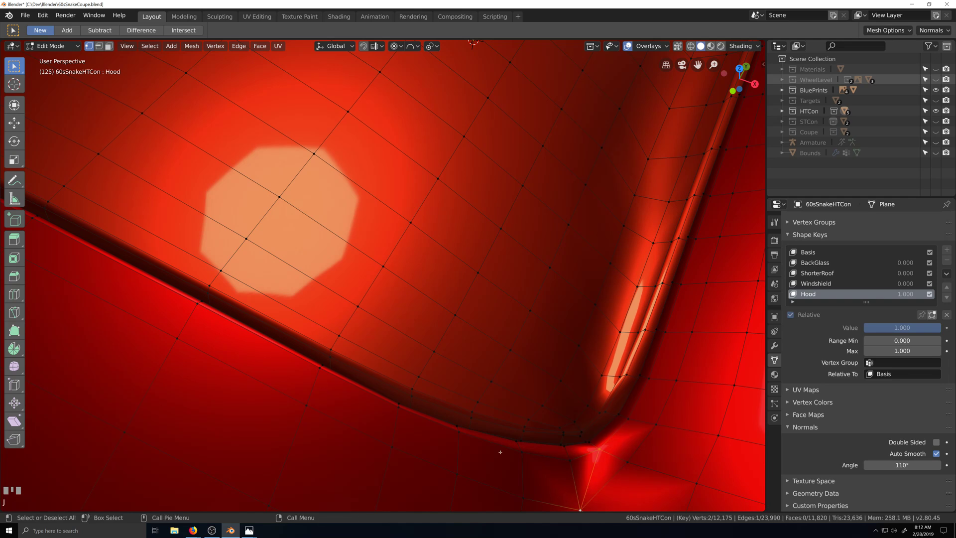
{"action": "scroll", "coordinate": [499, 450], "scroll_direction": "down", "scroll_amount": 4}
{"action": "key", "text": "grave"}
{"action": "key", "text": "shift+grave"}
{"action": "key", "text": "Tab"}
{"action": "scroll", "coordinate": [443, 403], "scroll_direction": "up", "scroll_amount": 1}
{"action": "key", "text": "shift+grave"}
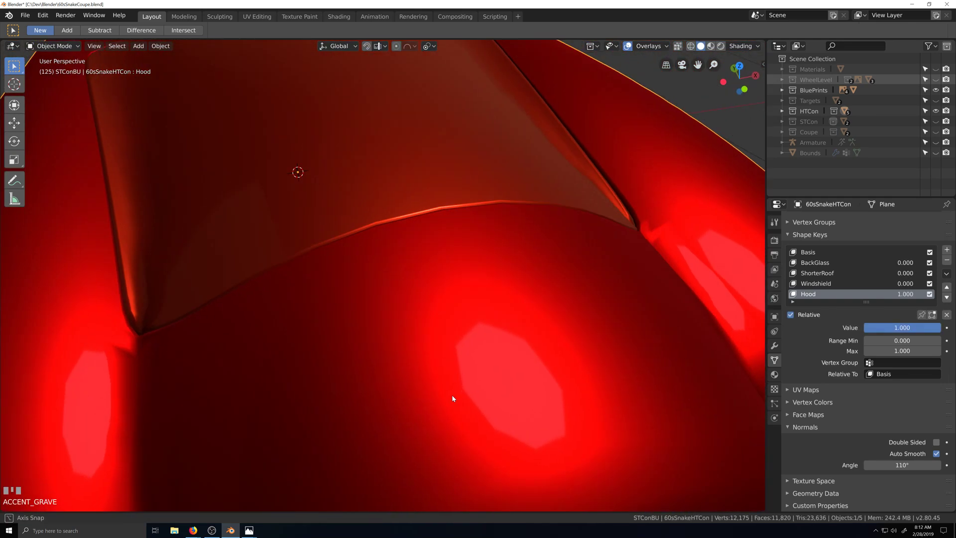
Inspect the shading at the front hood corners from several angles in Object Mode.
{"action": "key", "text": "grave"}
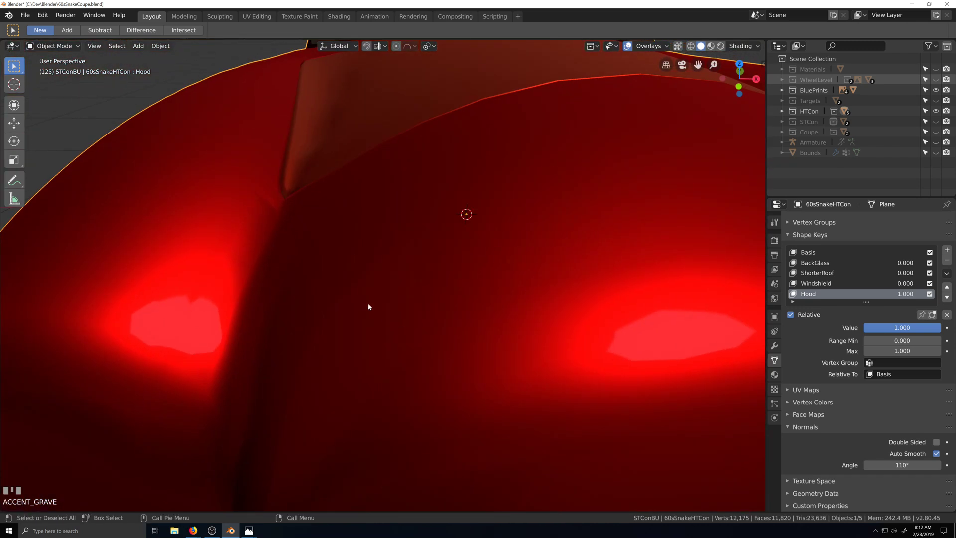
{"action": "key", "text": "grave"}
{"action": "key", "text": "shift+grave"}
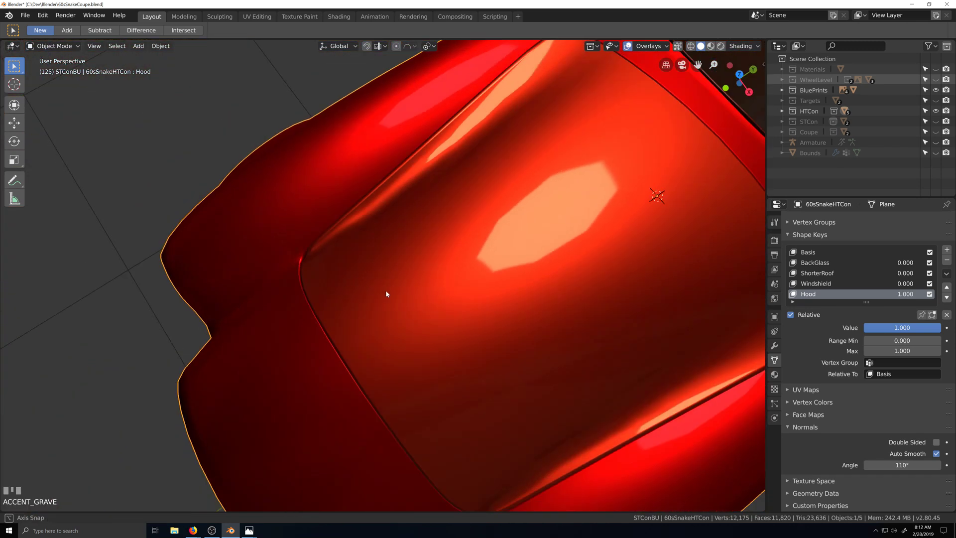
{"action": "scroll", "coordinate": [403, 360], "scroll_direction": "up", "scroll_amount": 3}
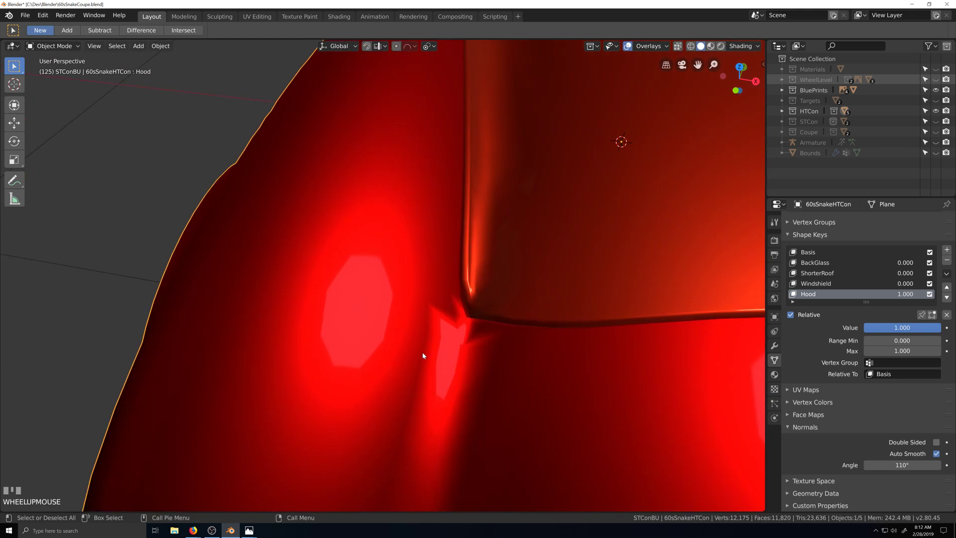
{"action": "key", "text": "grave"}
Enter Edit Mode and examine the vertices and edges beside the connected front hood corner.
{"action": "key", "text": "Tab"}
{"action": "key", "text": "shift+grave"}
{"action": "scroll", "coordinate": [431, 368], "scroll_direction": "up", "scroll_amount": 2}
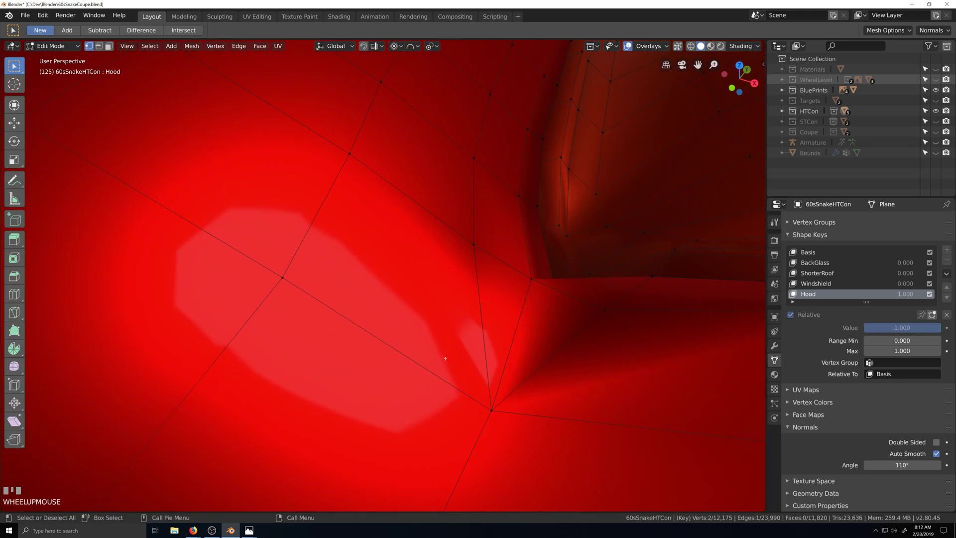
{"action": "key", "text": "grave"}
{"action": "scroll", "coordinate": [450, 347], "scroll_direction": "down", "scroll_amount": 2}
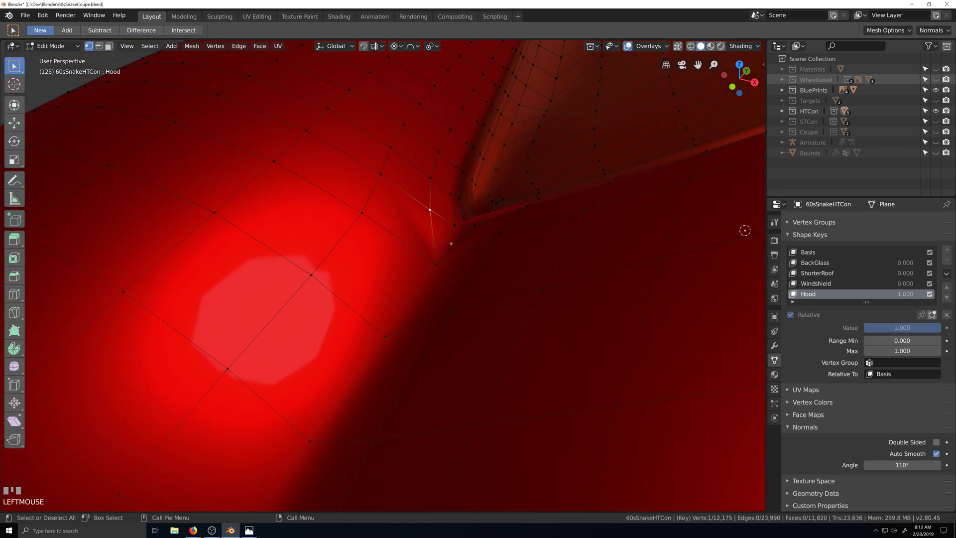
{"action": "key", "text": "KP_Decimal"}
{"action": "scroll", "coordinate": [444, 414], "scroll_direction": "down", "scroll_amount": 3}
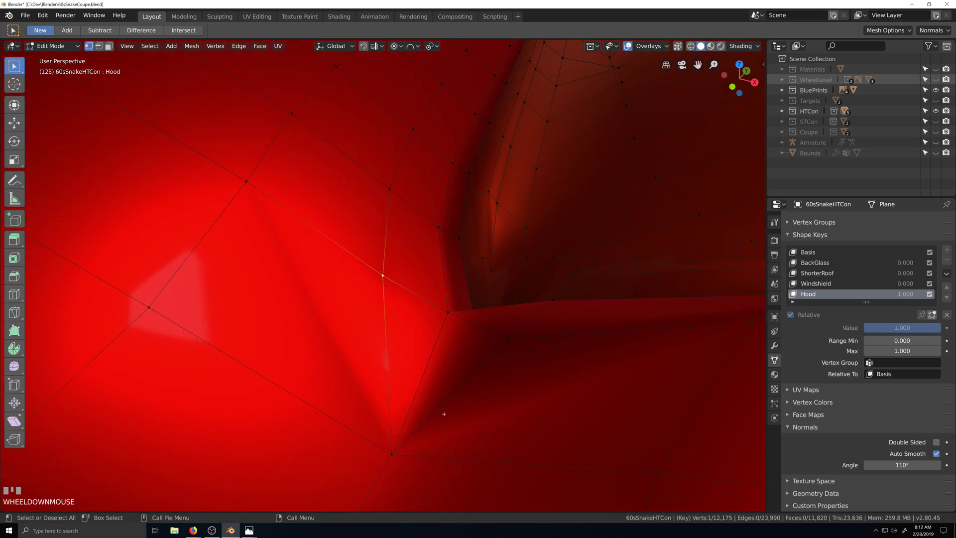
{"action": "middle_click_drag", "start_coordinate": [444, 414], "coordinate": [556, 410]}
{"action": "key", "text": "grave"}
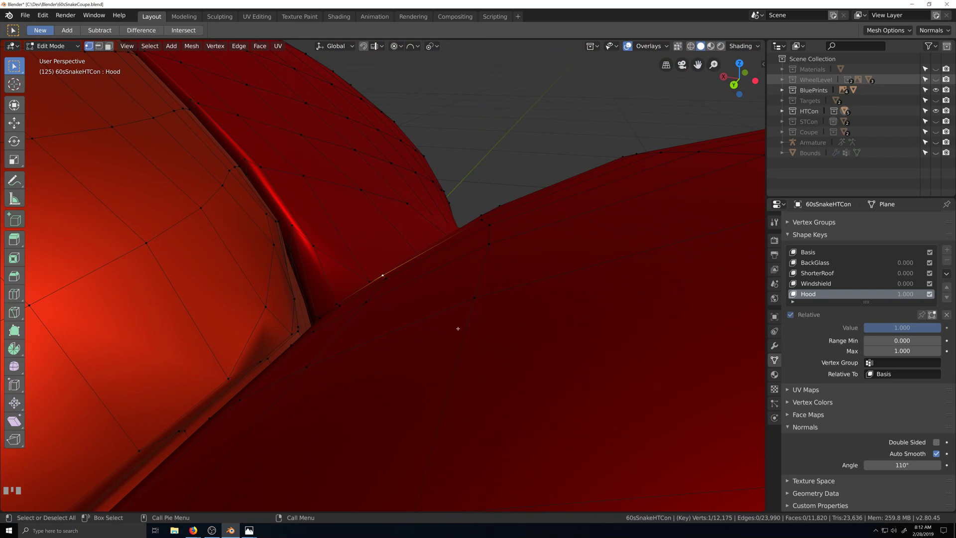
{"action": "middle_click_drag", "start_coordinate": [458, 329], "coordinate": [464, 347]}
{"action": "middle_click_drag", "start_coordinate": [398, 341], "coordinate": [343, 372]}
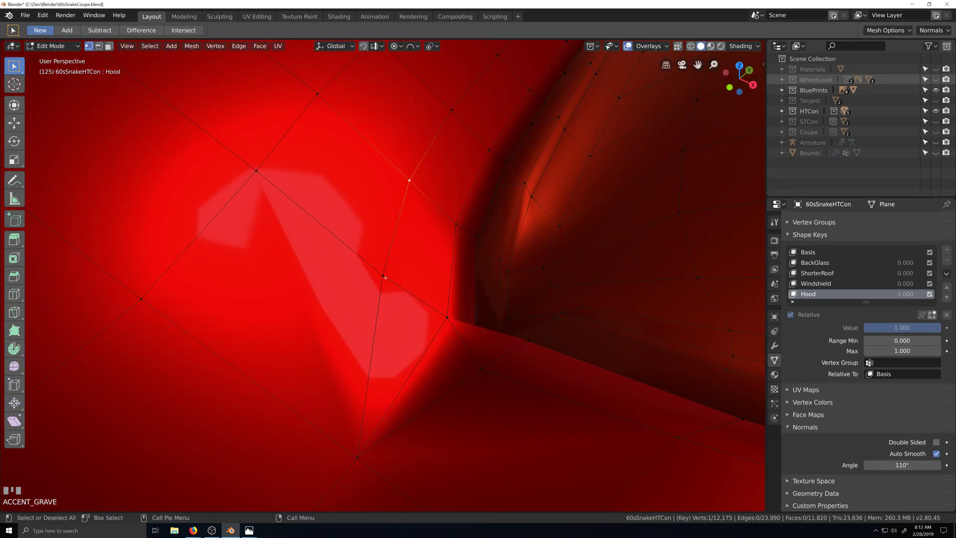
{"action": "key", "text": "g"}
{"action": "key", "text": "g"}
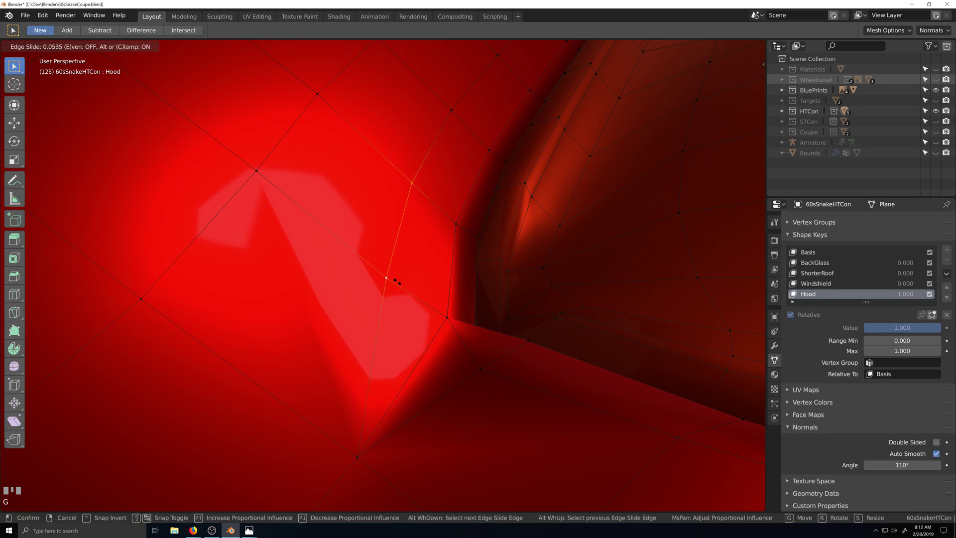
{"action": "right_click", "coordinate": [409, 286]}
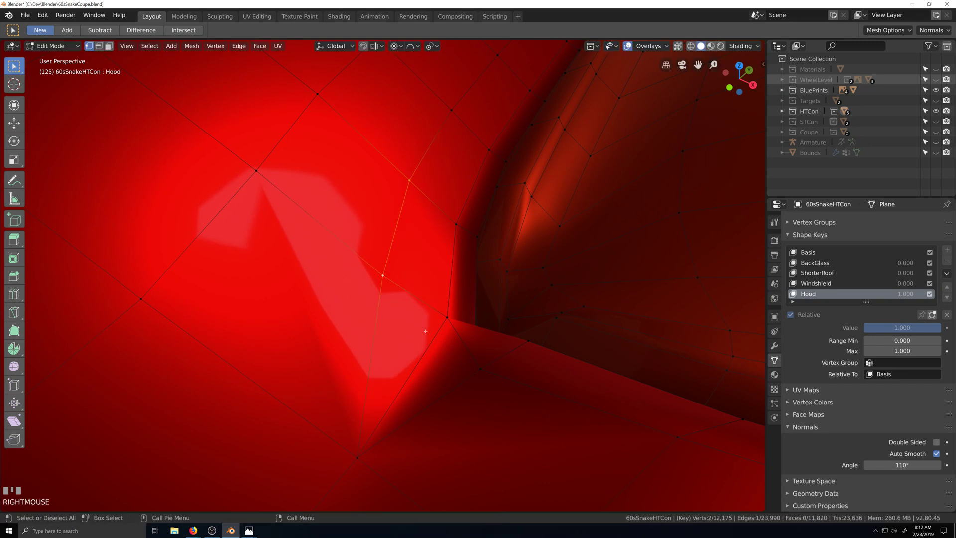
Return to Object Mode and lower the Hood shape key's value to 0.526 and 0, comparing the corner and nose shading.
{"action": "scroll", "coordinate": [377, 457], "scroll_direction": "down", "scroll_amount": 2}
{"action": "middle_click_drag", "start_coordinate": [377, 457], "coordinate": [436, 423]}
{"action": "scroll", "coordinate": [429, 432], "scroll_direction": "down", "scroll_amount": 3}
{"action": "key", "text": "Tab"}
{"action": "scroll", "coordinate": [429, 425], "scroll_direction": "down", "scroll_amount": 3}
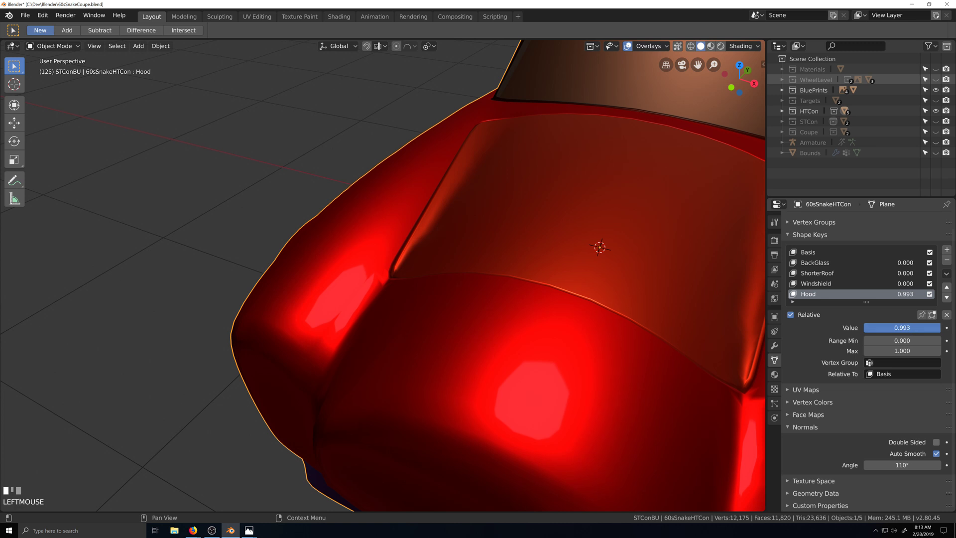
{"action": "left_click_drag", "start_coordinate": [902, 327], "coordinate": [844, 327]}
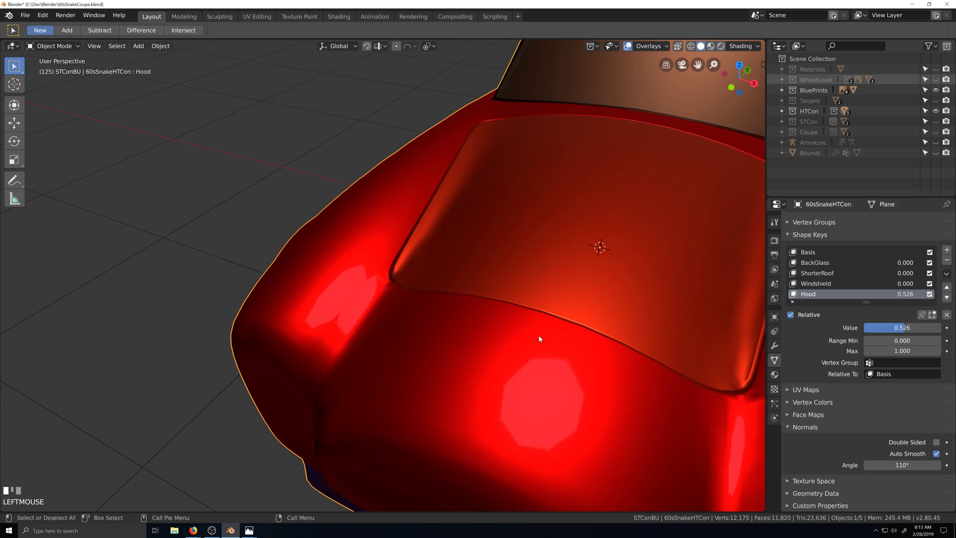
{"action": "middle_click_drag", "start_coordinate": [539, 335], "coordinate": [500, 316]}
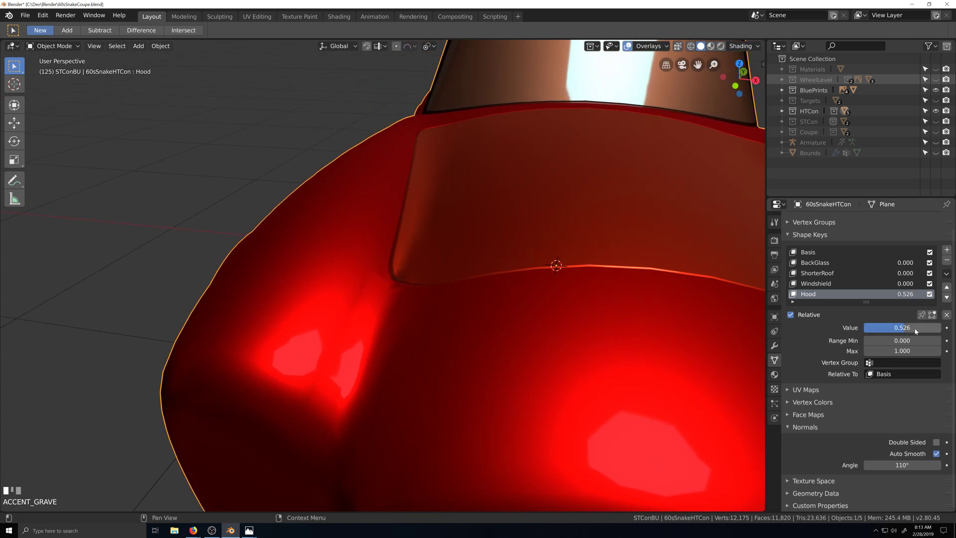
{"action": "left_click_drag", "start_coordinate": [915, 331], "coordinate": [866, 331]}
{"action": "scroll", "coordinate": [437, 372], "scroll_direction": "up", "scroll_amount": 5}
{"action": "middle_click_drag", "start_coordinate": [438, 372], "coordinate": [428, 381]}
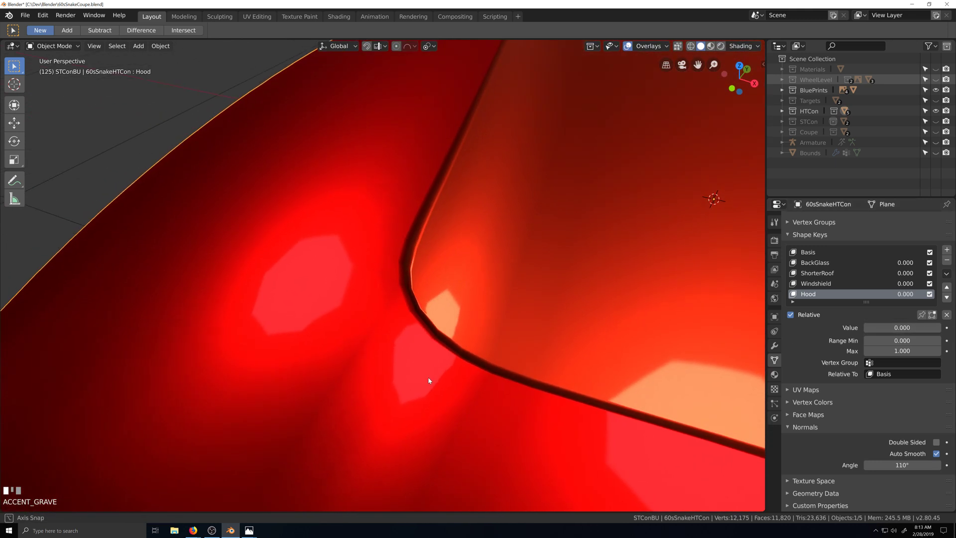
{"action": "scroll", "coordinate": [431, 381], "scroll_direction": "down", "scroll_amount": 10}
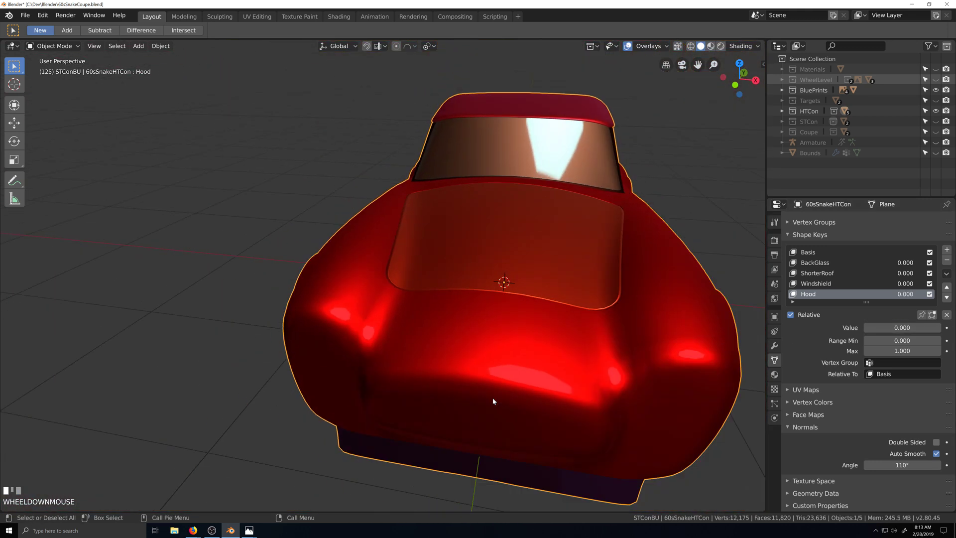
Set the Hood shape key's value back to 1.000 and inspect the hood from the front and side.
{"action": "middle_click_drag", "start_coordinate": [493, 398], "coordinate": [509, 372]}
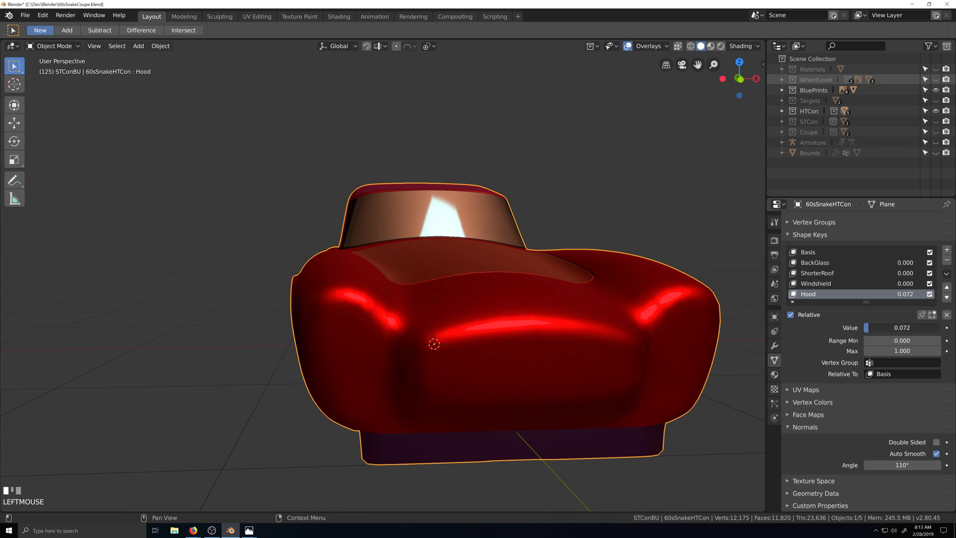
{"action": "left_click_drag", "start_coordinate": [869, 327], "coordinate": [940, 327]}
{"action": "scroll", "coordinate": [508, 320], "scroll_direction": "up", "scroll_amount": 3}
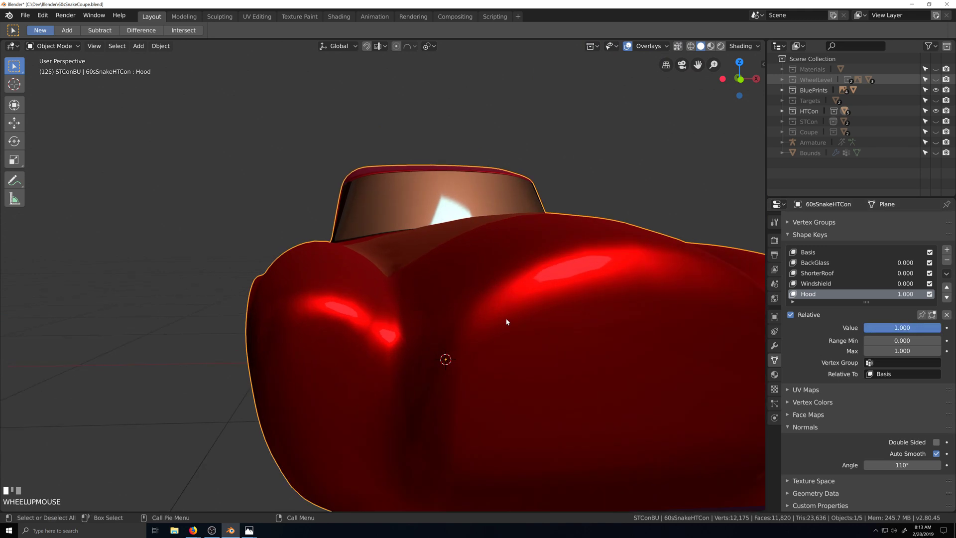
{"action": "key", "text": "shift+grave"}
{"action": "key", "text": "grave"}
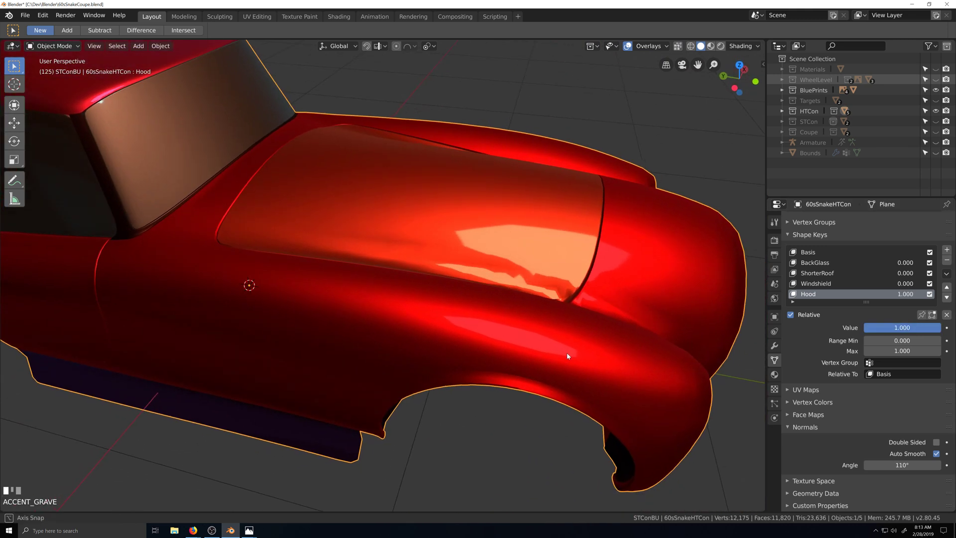
{"action": "key", "text": "grave"}
{"action": "key", "text": "shift+grave"}
{"action": "key", "text": "grave"}
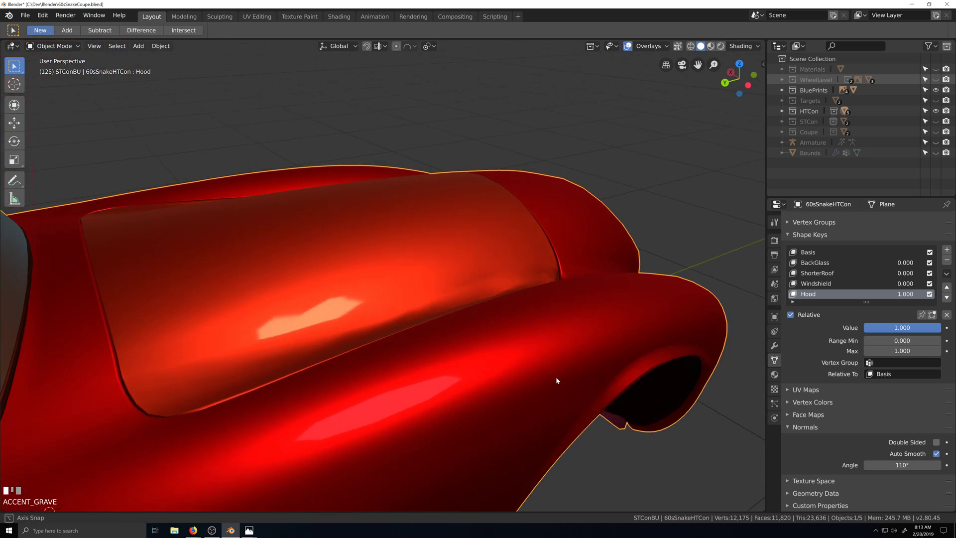
Enter Edit Mode and examine the hood's side edge and nearby surface vertices from low angles.
{"action": "key", "text": "Tab"}
{"action": "scroll", "coordinate": [545, 374], "scroll_direction": "up", "scroll_amount": 4}
{"action": "key", "text": "grave"}
{"action": "middle_click_drag", "start_coordinate": [560, 366], "coordinate": [577, 356]}
{"action": "key", "text": "shift+grave"}
{"action": "scroll", "coordinate": [444, 397], "scroll_direction": "up", "scroll_amount": 2}
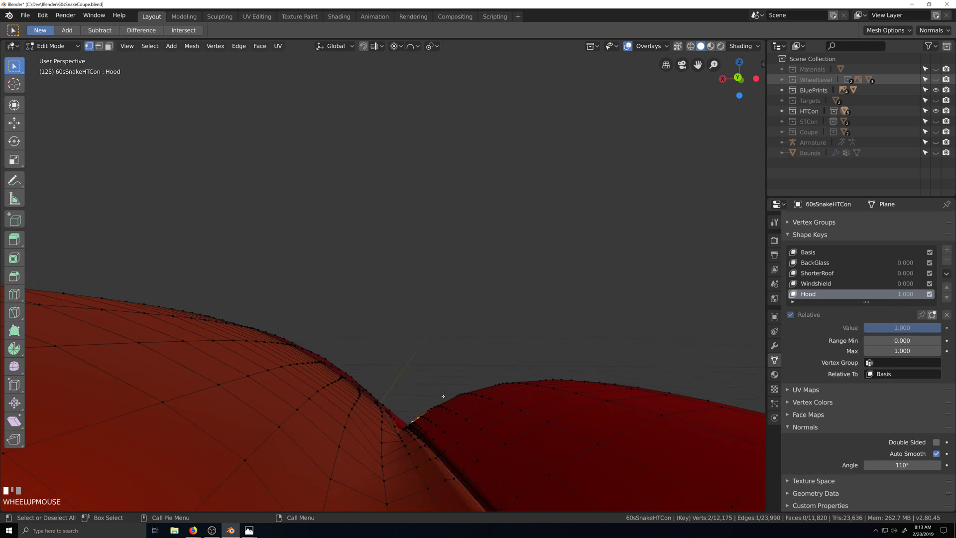
{"action": "key", "text": "grave"}
{"action": "scroll", "coordinate": [396, 313], "scroll_direction": "up", "scroll_amount": 4}
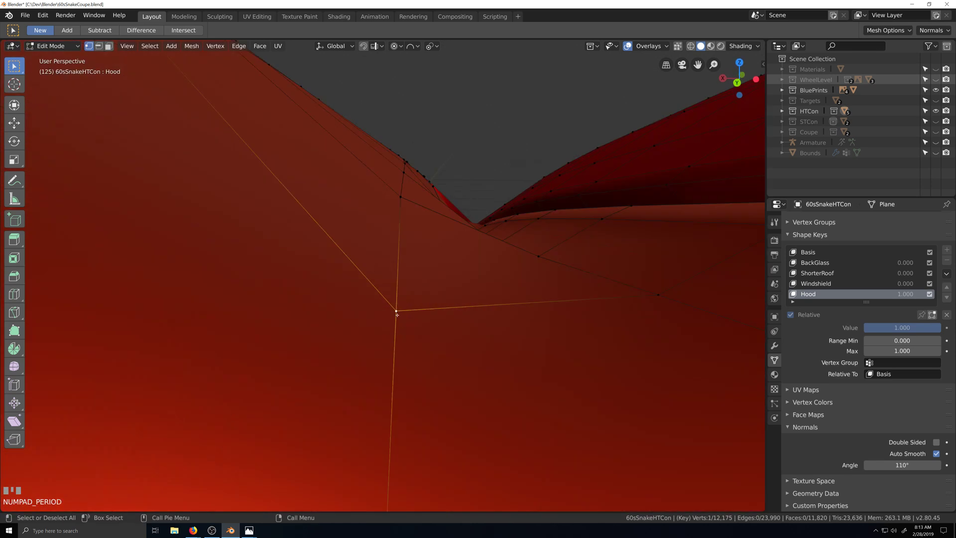
{"action": "scroll", "coordinate": [398, 318], "scroll_direction": "down", "scroll_amount": 2}
{"action": "middle_click_drag", "start_coordinate": [404, 326], "coordinate": [462, 294]}
{"action": "scroll", "coordinate": [465, 293], "scroll_direction": "down", "scroll_amount": 5}
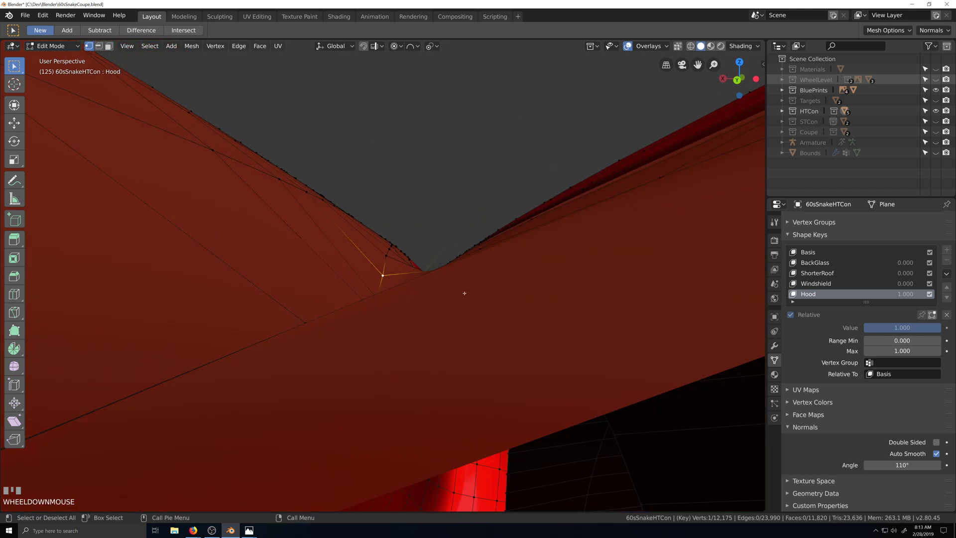
{"action": "key", "text": "grave"}
{"action": "middle_click_drag", "start_coordinate": [464, 298], "coordinate": [368, 318]}
{"action": "scroll", "coordinate": [368, 318], "scroll_direction": "down", "scroll_amount": 5}
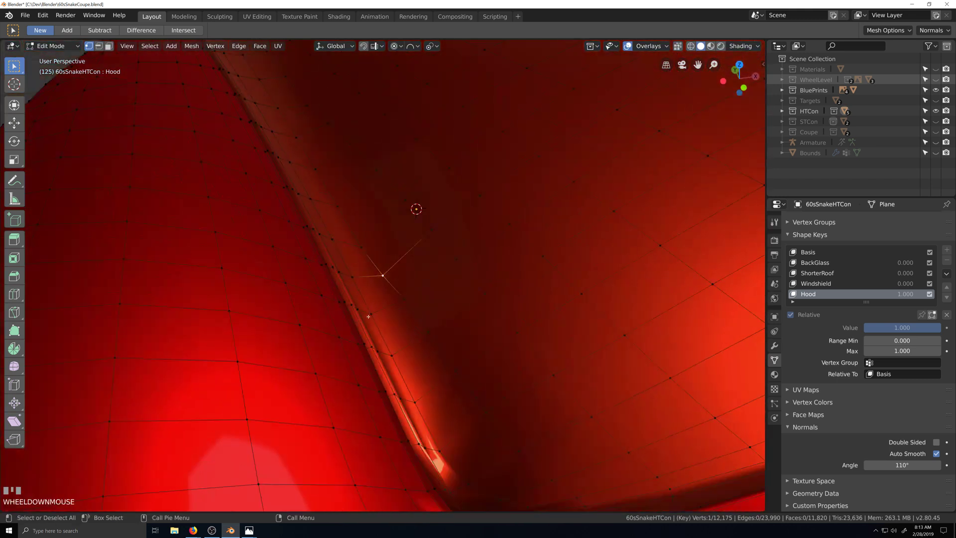
Select all faces of the body that are assigned the Bonnet material.
{"action": "mouse_move", "coordinate": [464, 348]}
{"action": "middle_mouse_down"}
{"action": "mouse_move", "coordinate": [436, 349]}
{"action": "mouse_move", "coordinate": [447, 350]}
{"action": "middle_mouse_up"}
{"action": "key", "text": "shift+grave"}
{"action": "left_click", "coordinate": [720, 290]}
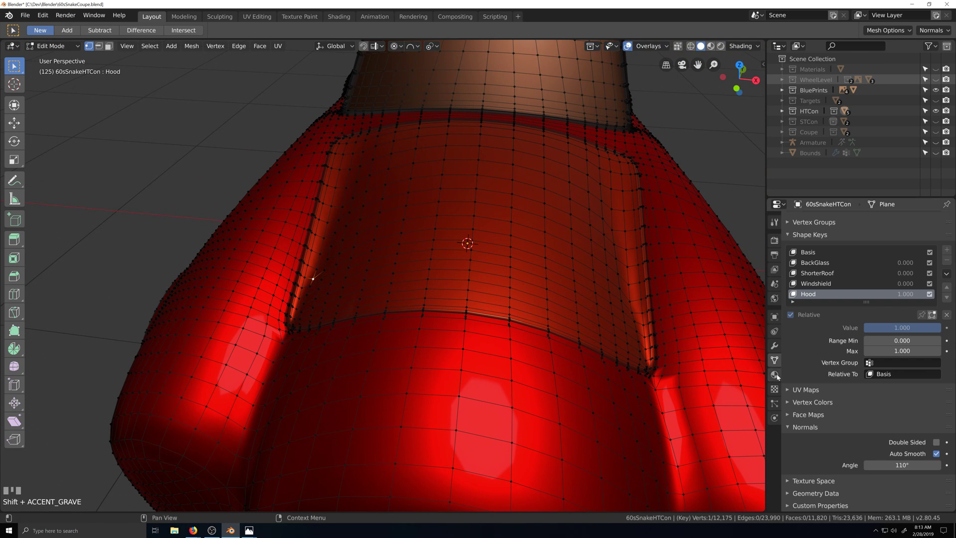
{"action": "left_click", "coordinate": [775, 375]}
{"action": "left_click", "coordinate": [866, 298]}
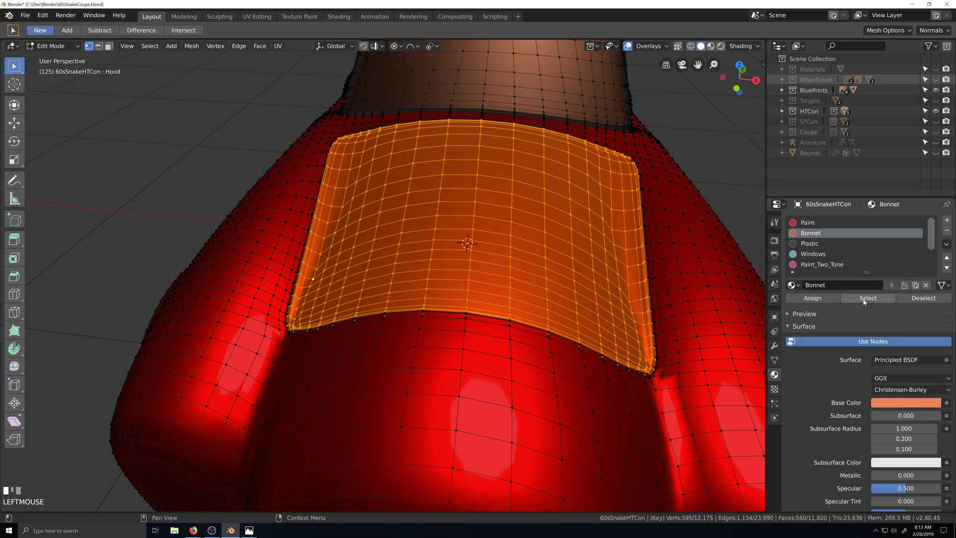
Examine the selected hood faces around the front corner and along the front edge.
{"action": "scroll", "coordinate": [423, 359], "scroll_direction": "up", "scroll_amount": 2}
{"action": "key", "text": "shift+grave"}
{"action": "left_click", "coordinate": [488, 372]}
{"action": "scroll", "coordinate": [479, 375], "scroll_direction": "up", "scroll_amount": 2}
{"action": "key", "text": "shift+grave"}
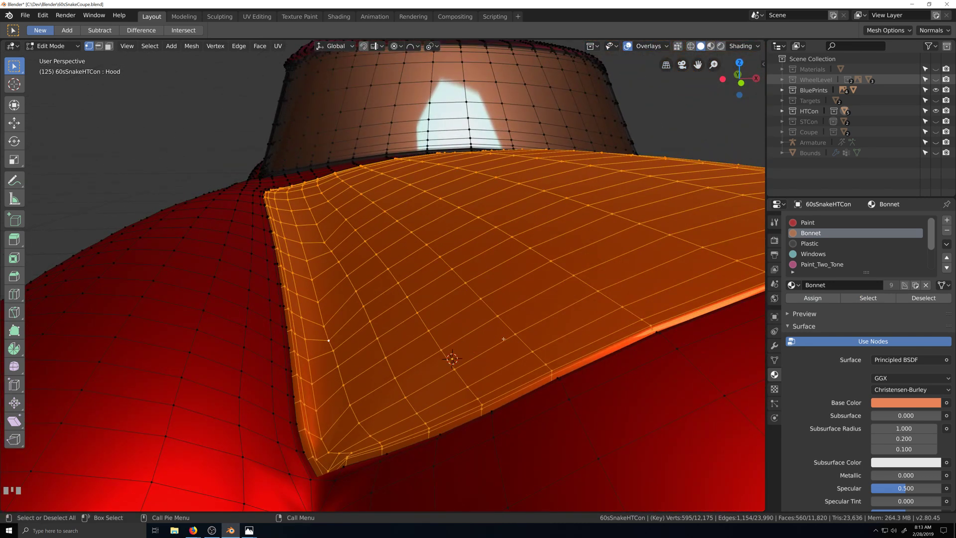
{"action": "scroll", "coordinate": [500, 336], "scroll_direction": "down", "scroll_amount": 2}
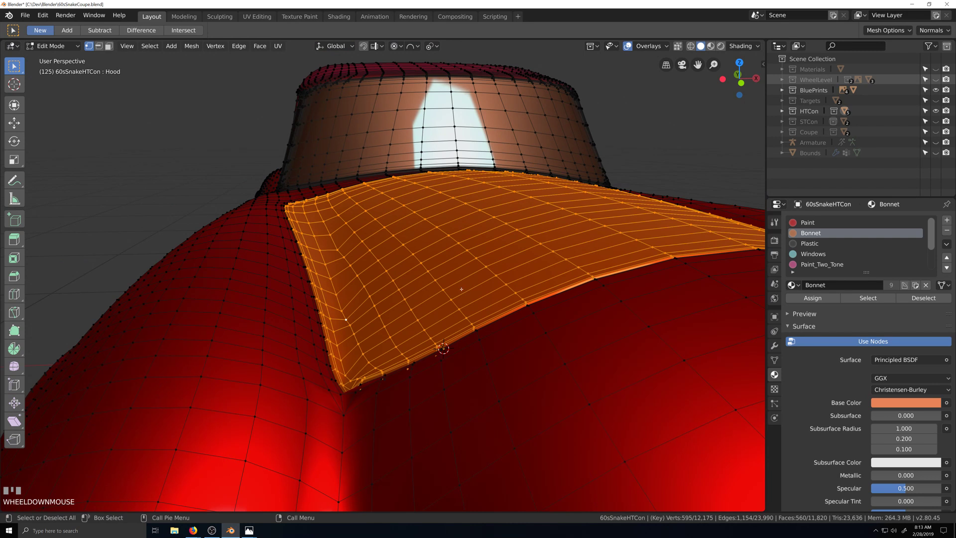
{"action": "scroll", "coordinate": [461, 289], "scroll_direction": "up", "scroll_amount": 2}
{"action": "key", "text": "shift+grave"}
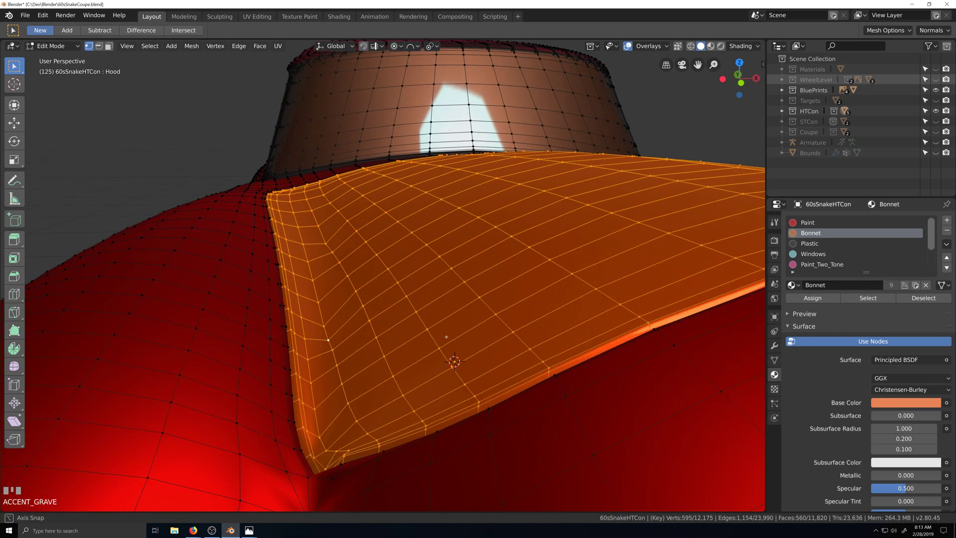
Deselect the edge loops of the hood's turned-down rim, keeping only its outer surface selected.
{"action": "left_click", "coordinate": [297, 460]}
{"action": "key", "text": "shift+grave"}
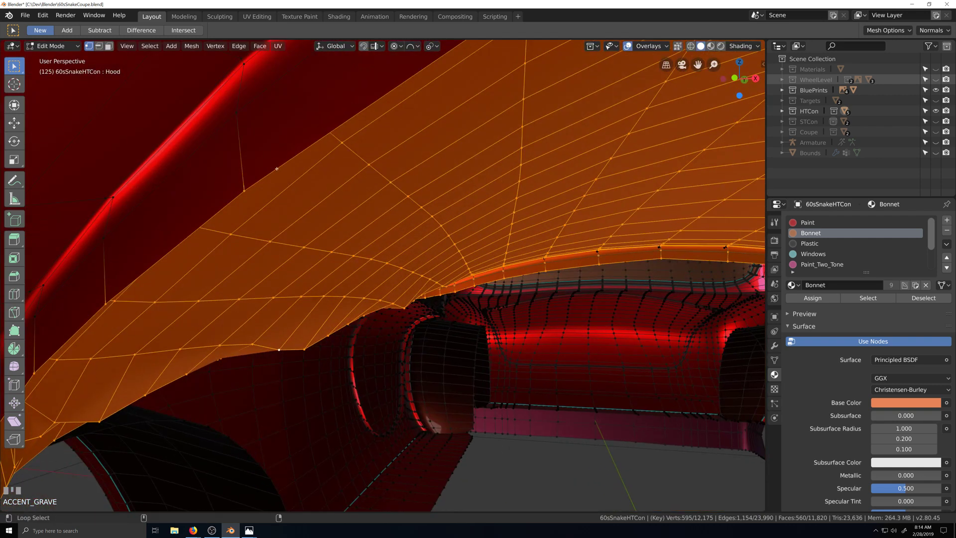
{"action": "key", "text": "shift+grave"}
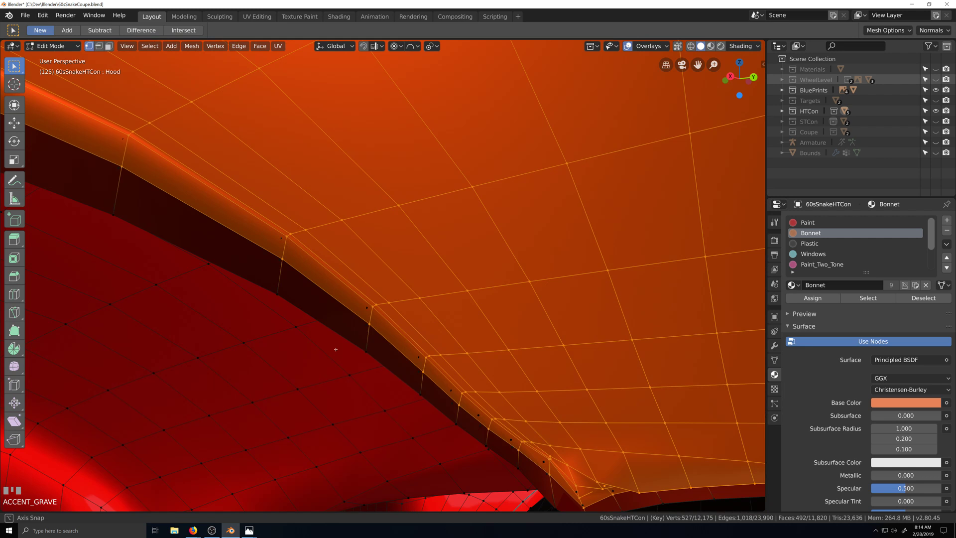
{"action": "left_click", "coordinate": [451, 239]}
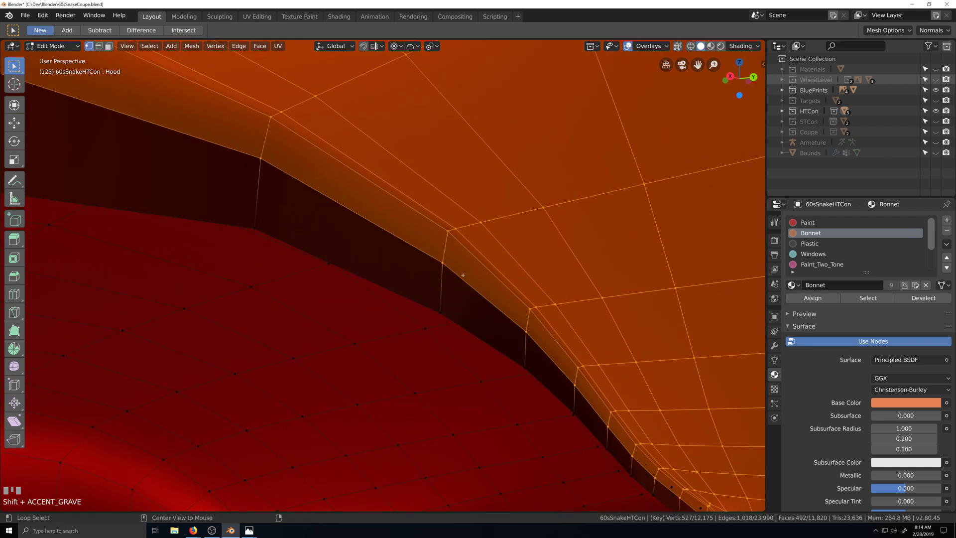
{"action": "left_click", "coordinate": [467, 258], "text": "alt+shift"}
{"action": "left_click", "coordinate": [488, 249], "text": "alt+shift"}
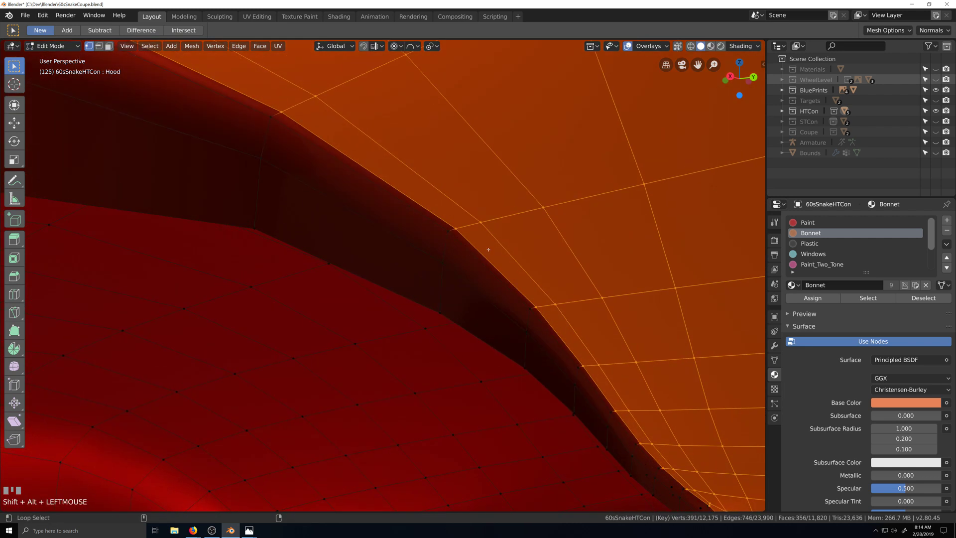
{"action": "left_click", "coordinate": [480, 251], "text": "alt+shift"}
{"action": "scroll", "coordinate": [433, 288], "scroll_direction": "down", "scroll_amount": 10}
{"action": "key", "text": "grave"}
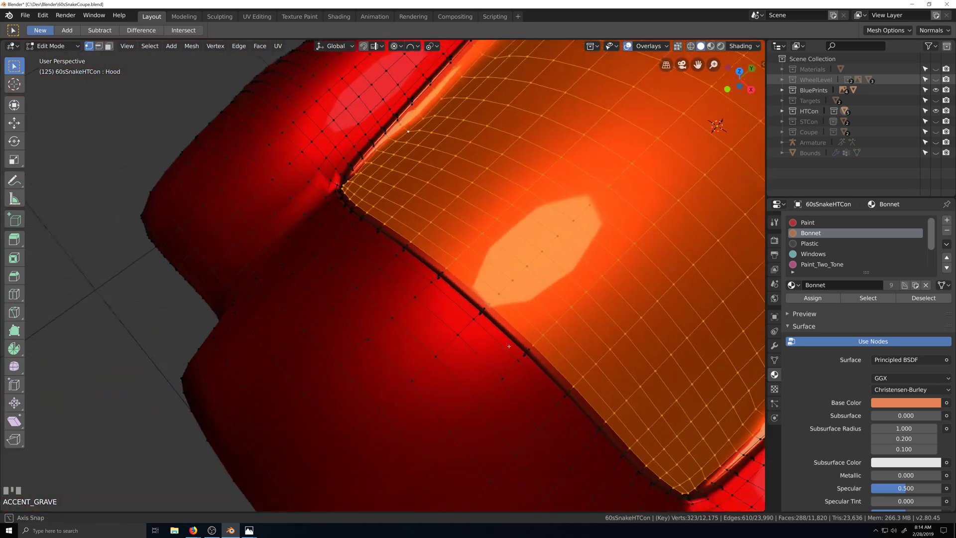
{"action": "scroll", "coordinate": [400, 331], "scroll_direction": "up", "scroll_amount": 6}
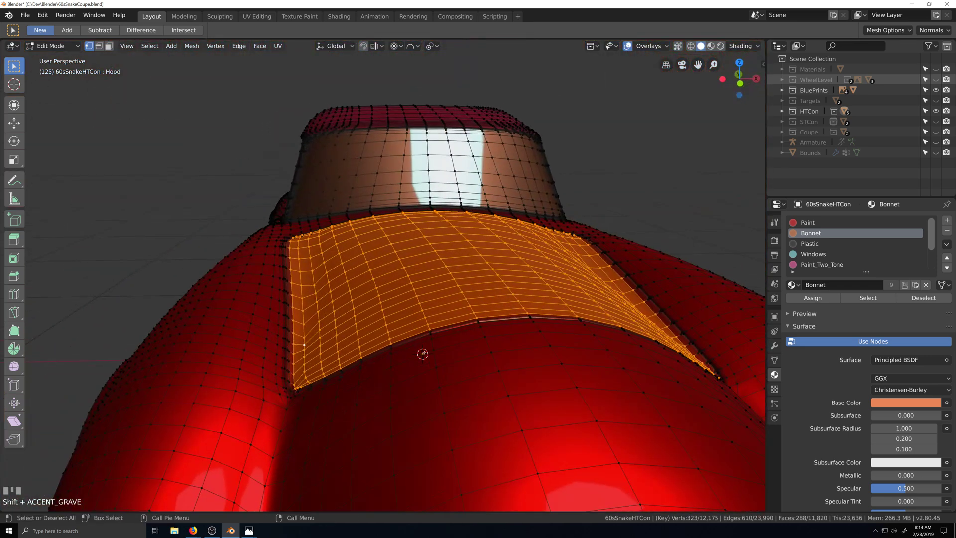
{"action": "key", "text": "shift+grave"}
{"action": "scroll", "coordinate": [450, 407], "scroll_direction": "up", "scroll_amount": 1}
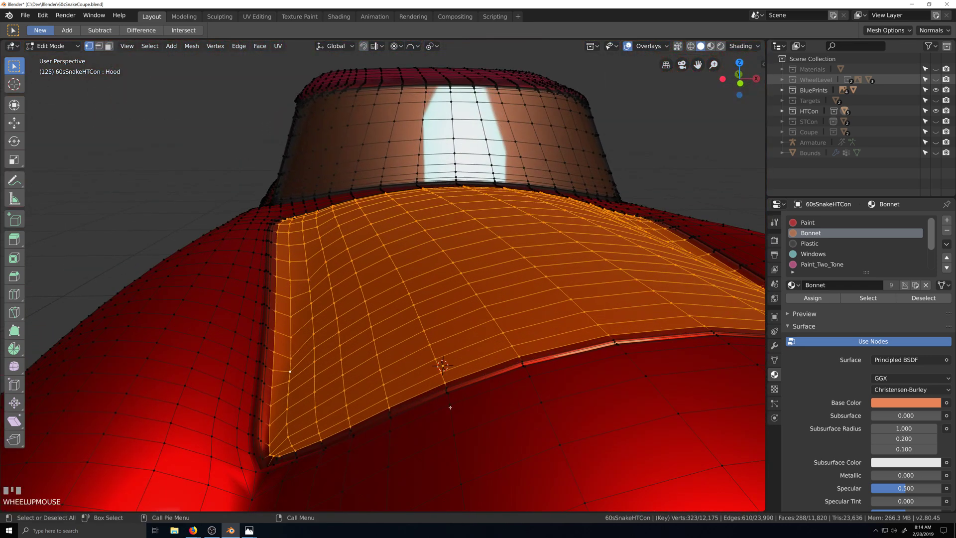
Smooth the selected hood vertices with the Smooth Vertices operator set to 2 repeats.
{"action": "key", "text": "F3"}
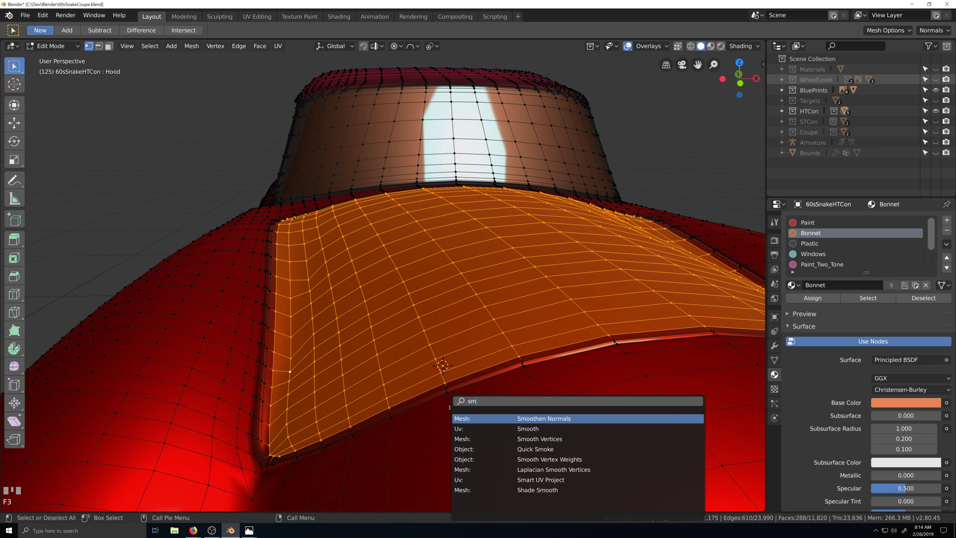
{"action": "left_click", "coordinate": [482, 439]}
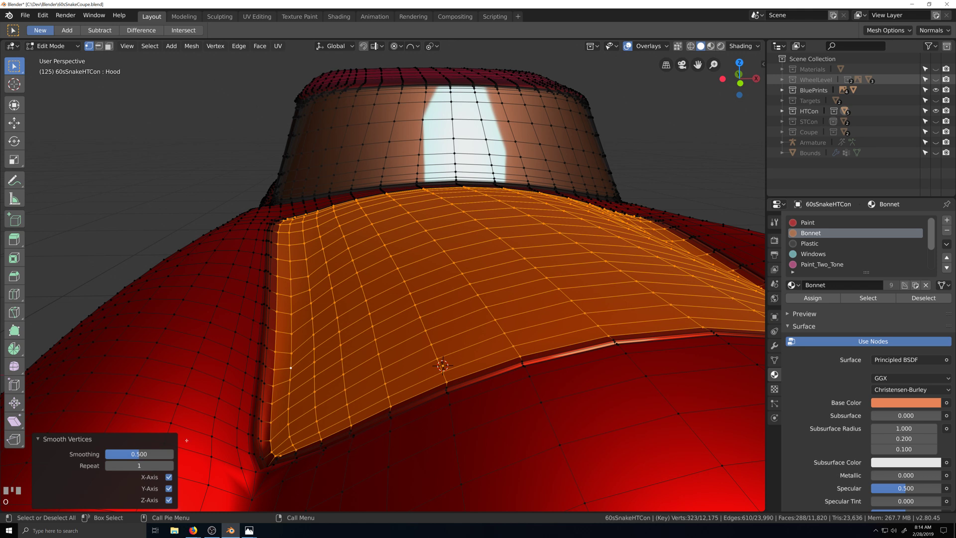
{"action": "left_click", "coordinate": [170, 465]}
{"action": "scroll", "coordinate": [499, 398], "scroll_direction": "down", "scroll_amount": 4}
{"action": "left_click_drag", "start_coordinate": [458, 380], "coordinate": [474, 397], "text": "alt"}
{"action": "key", "text": "Tab"}
Examine the smoothed hood's surface, side edge and front corners in Object Mode from several angles.
{"action": "middle_click_drag", "start_coordinate": [476, 401], "coordinate": [537, 386]}
{"action": "scroll", "coordinate": [448, 412], "scroll_direction": "down", "scroll_amount": 3}
{"action": "middle_click_drag", "start_coordinate": [453, 414], "coordinate": [477, 336]}
{"action": "mouse_move", "coordinate": [394, 437]}
{"action": "middle_mouse_down"}
{"action": "mouse_move", "coordinate": [426, 405]}
{"action": "mouse_move", "coordinate": [370, 425]}
{"action": "mouse_move", "coordinate": [399, 429]}
{"action": "mouse_move", "coordinate": [378, 417]}
{"action": "mouse_move", "coordinate": [406, 431]}
{"action": "middle_mouse_up"}
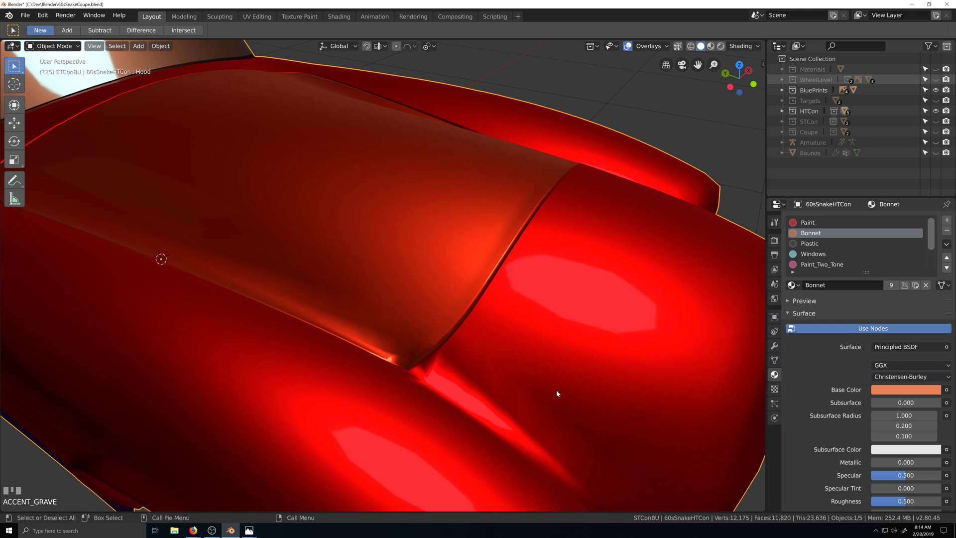
{"action": "scroll", "coordinate": [552, 388], "scroll_direction": "down", "scroll_amount": 3}
{"action": "middle_click_drag", "start_coordinate": [542, 379], "coordinate": [418, 379]}
{"action": "key", "text": "Tab"}
{"action": "scroll", "coordinate": [524, 378], "scroll_direction": "up", "scroll_amount": 2}
{"action": "middle_click_drag", "start_coordinate": [418, 378], "coordinate": [566, 422], "text": "shift"}
{"action": "scroll", "coordinate": [401, 382], "scroll_direction": "down", "scroll_amount": 2}
{"action": "key", "text": "Tab"}
{"action": "middle_click_drag", "start_coordinate": [444, 388], "coordinate": [507, 390]}
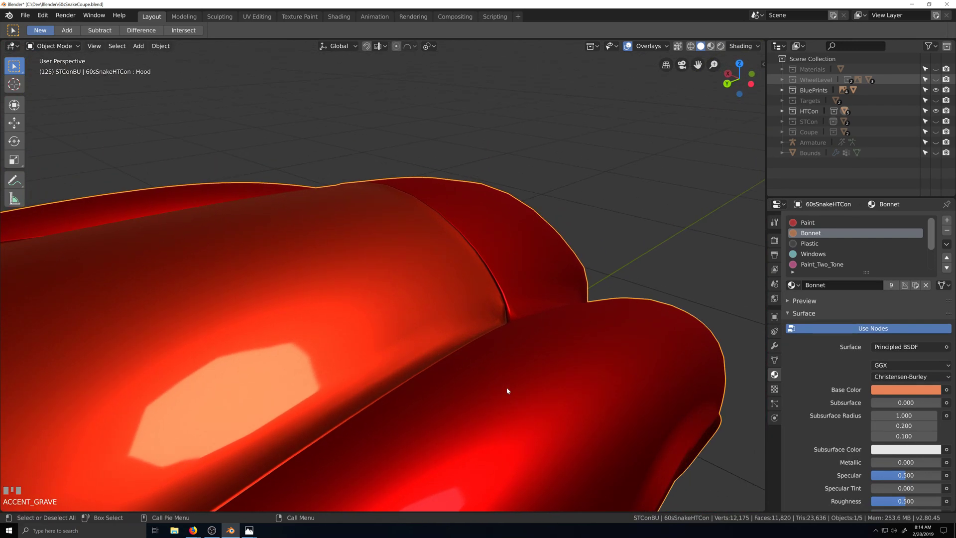
Smooth the selected hood vertices once more at smoothing 0.500 with 2 repeats and check the shading in Object Mode.
{"action": "key", "text": "Tab"}
{"action": "key", "text": "F3"}
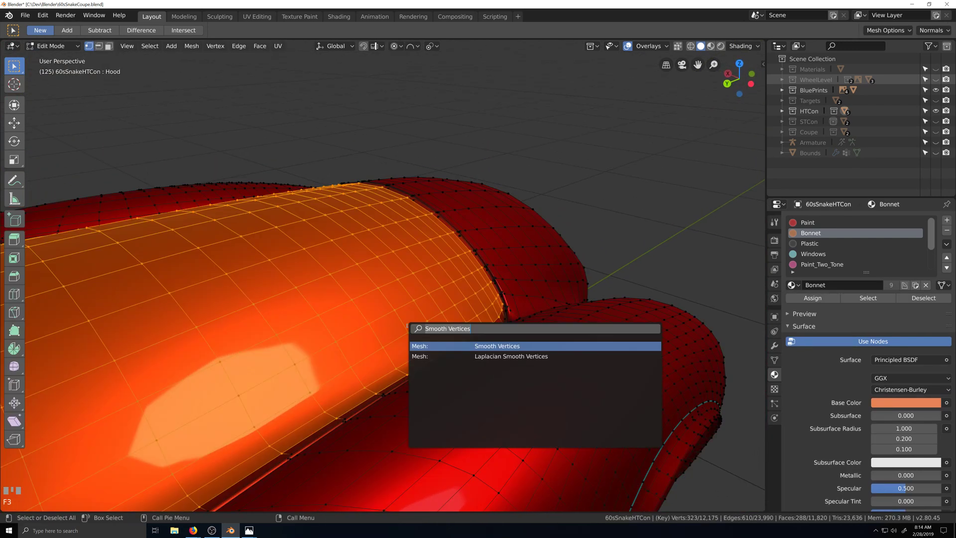
{"action": "left_click", "coordinate": [462, 347]}
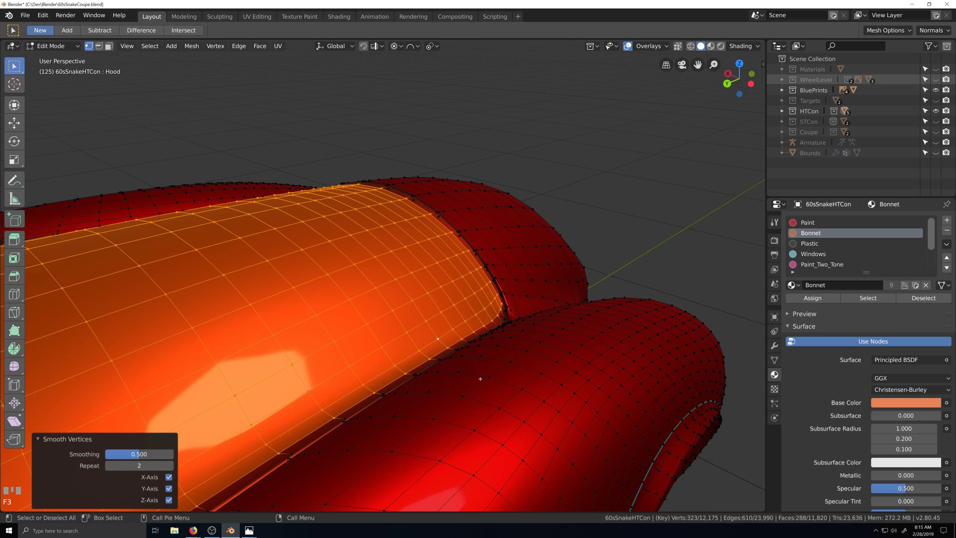
{"action": "middle_click_drag", "start_coordinate": [480, 378], "coordinate": [472, 378]}
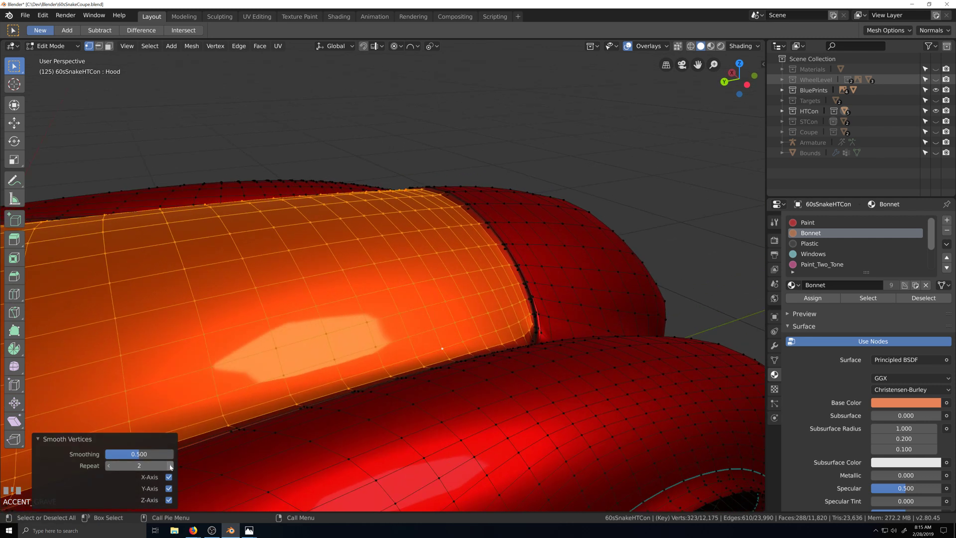
{"action": "key", "text": "Tab"}
{"action": "middle_click_drag", "start_coordinate": [494, 449], "coordinate": [564, 302]}
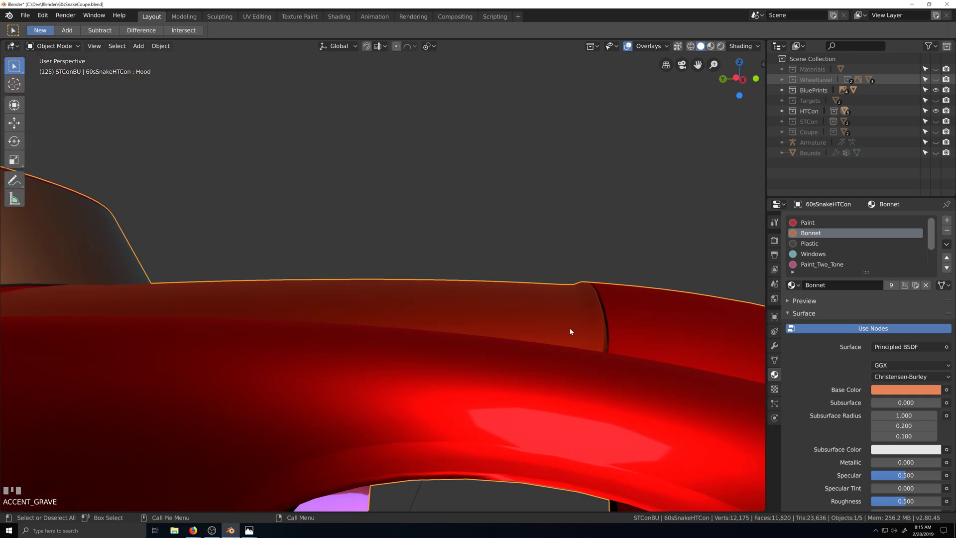
{"action": "scroll", "coordinate": [570, 330], "scroll_direction": "down", "scroll_amount": 3}
{"action": "key", "text": "shift+grave"}
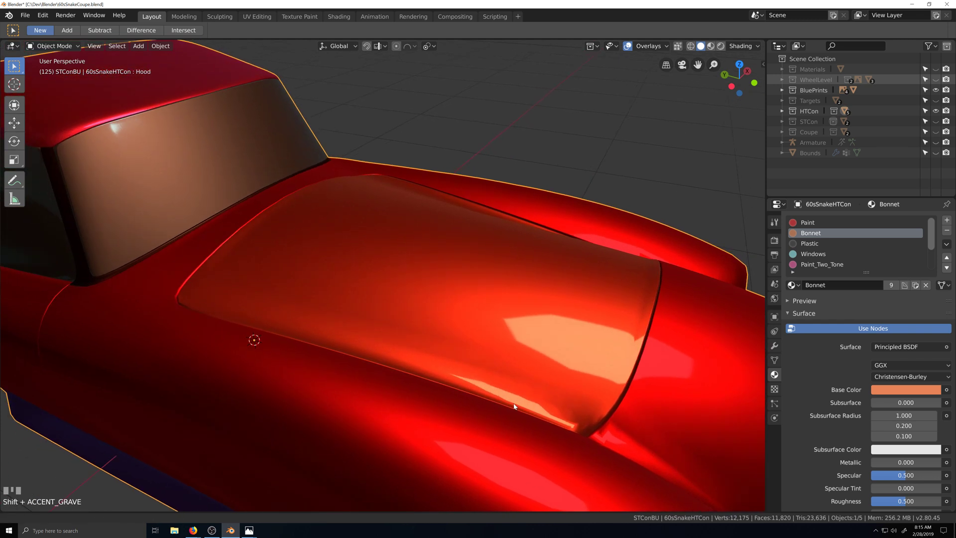
Undo the smoothing passes on the selected hood faces.
{"action": "scroll", "coordinate": [499, 408], "scroll_direction": "up", "scroll_amount": 2}
{"action": "key", "text": "ctrl+z"}
{"action": "key", "text": "ctrl+z"}
{"action": "key", "text": "ctrl+z"}
{"action": "key", "text": "ctrl+z"}
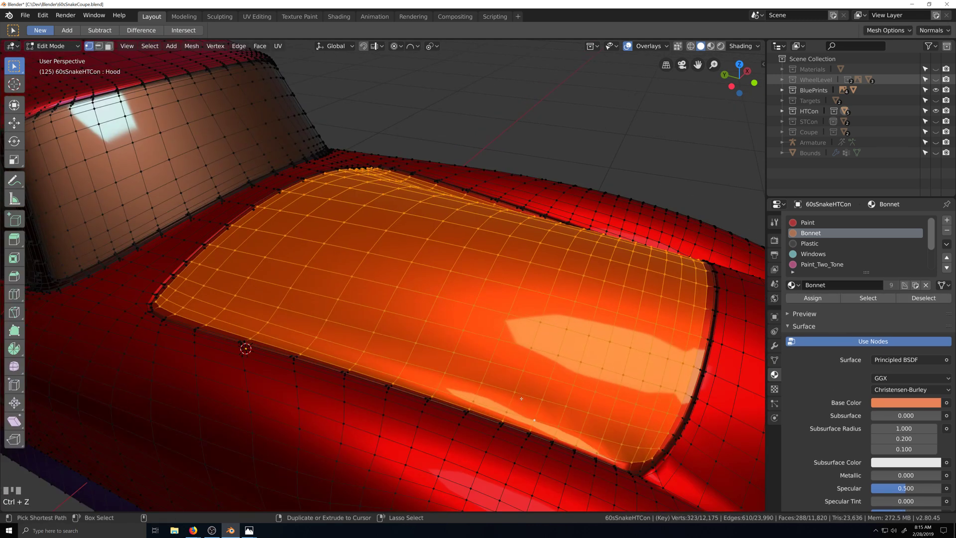
{"action": "key", "text": "ctrl+z"}
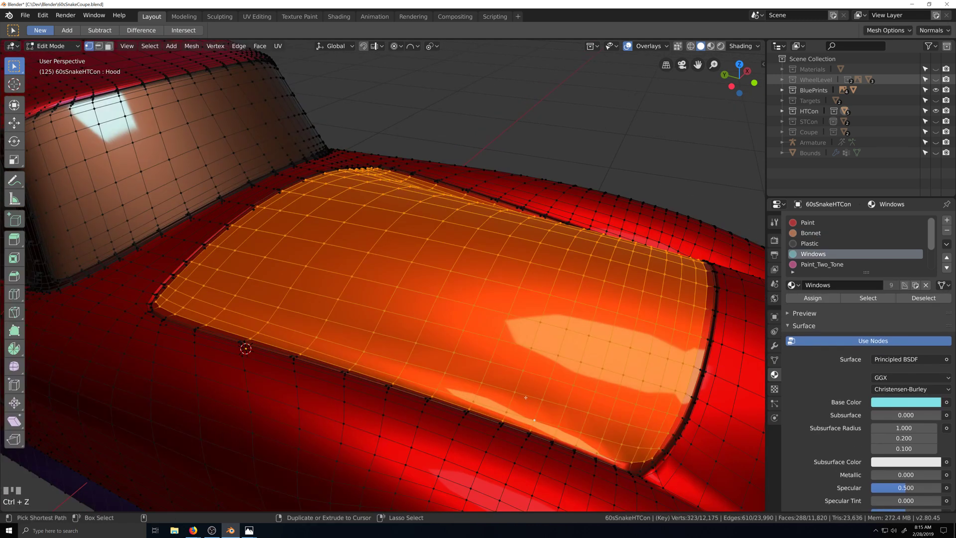
Examine the hood's height and curvature from the front of the car and from above in Object Mode.
{"action": "key", "text": "shift+grave"}
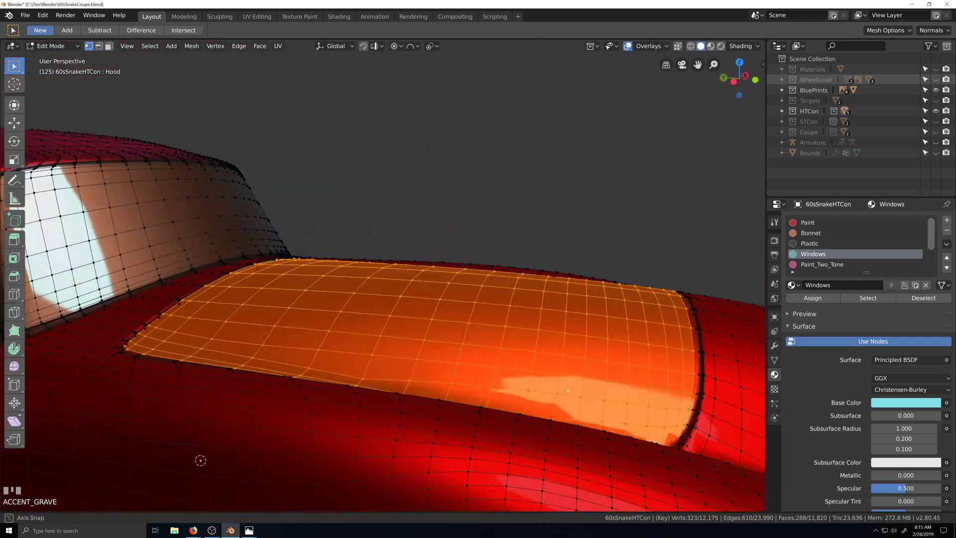
{"action": "scroll", "coordinate": [528, 369], "scroll_direction": "down", "scroll_amount": 3}
{"action": "key", "text": "grave"}
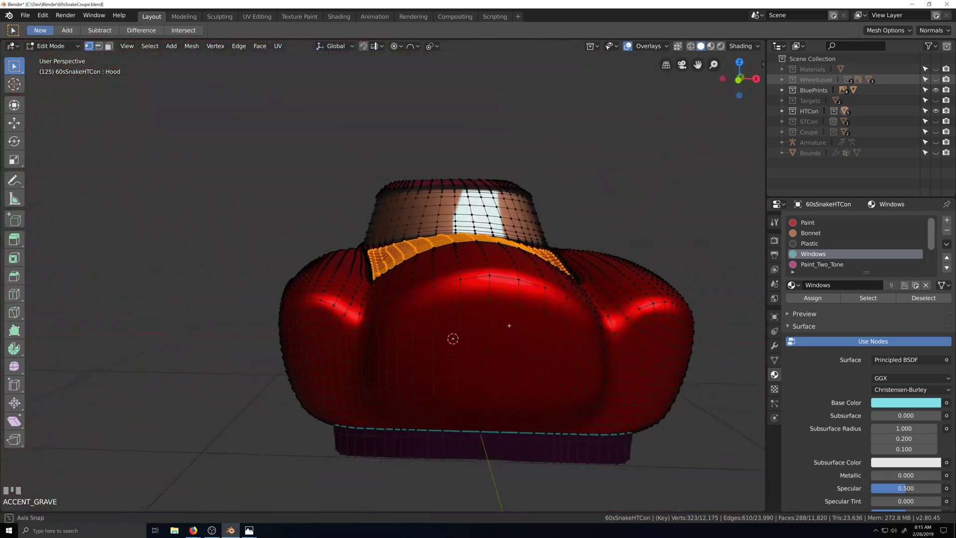
{"action": "key", "text": "Tab"}
{"action": "key", "text": "grave"}
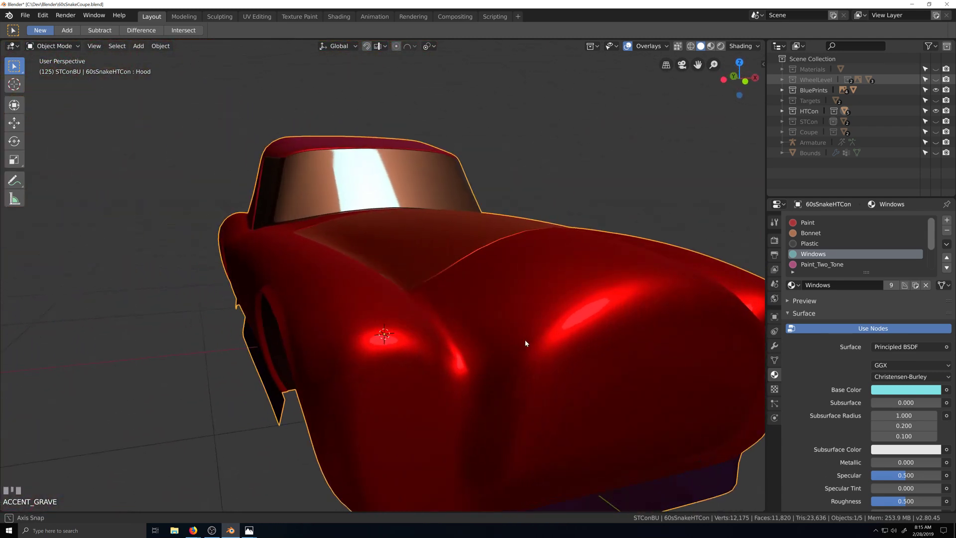
{"action": "scroll", "coordinate": [520, 342], "scroll_direction": "down", "scroll_amount": 3}
{"action": "key", "text": "grave"}
{"action": "scroll", "coordinate": [511, 358], "scroll_direction": "up", "scroll_amount": 3}
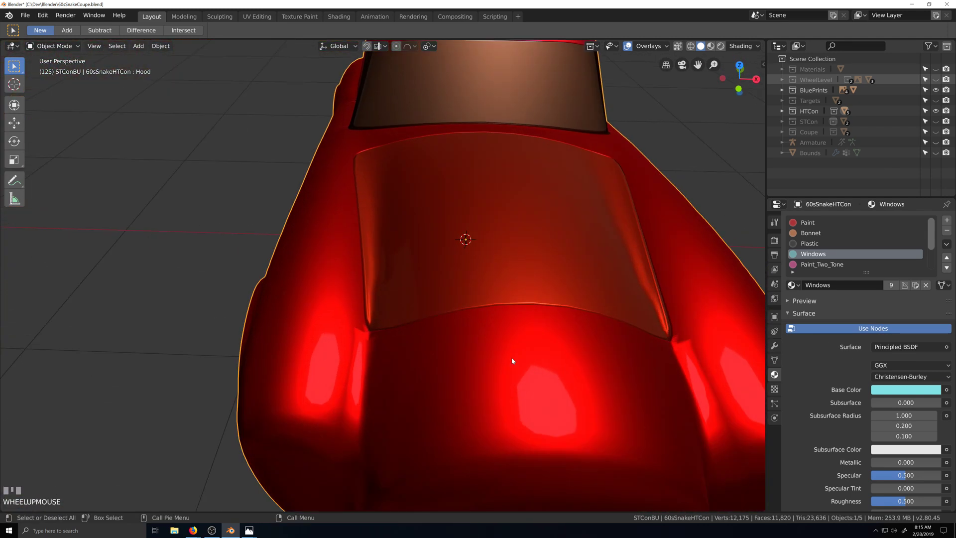
{"action": "key", "text": "grave"}
{"action": "middle_click_drag", "start_coordinate": [523, 359], "coordinate": [520, 341]}
{"action": "scroll", "coordinate": [520, 342], "scroll_direction": "down", "scroll_amount": 3}
{"action": "key", "text": "grave"}
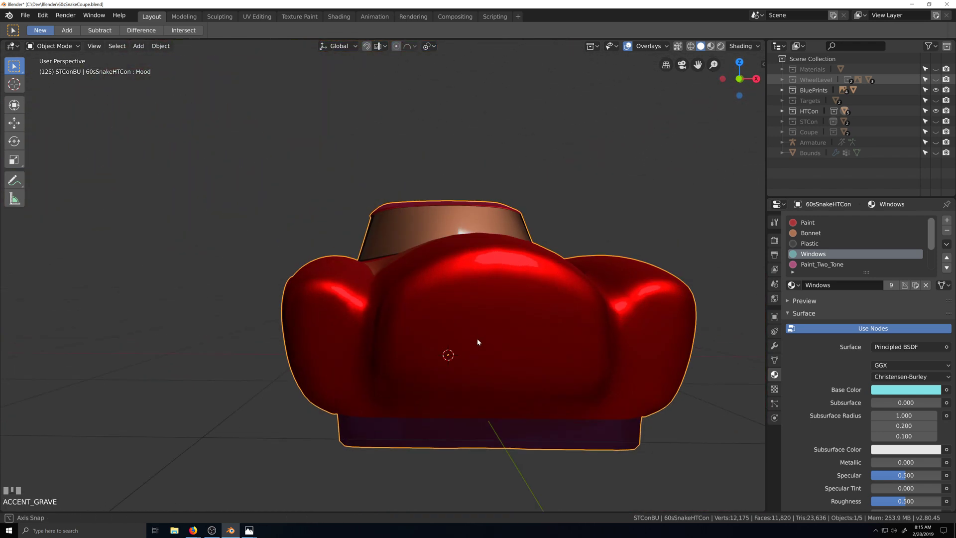
{"action": "scroll", "coordinate": [491, 348], "scroll_direction": "down", "scroll_amount": 2}
{"action": "key", "text": "grave"}
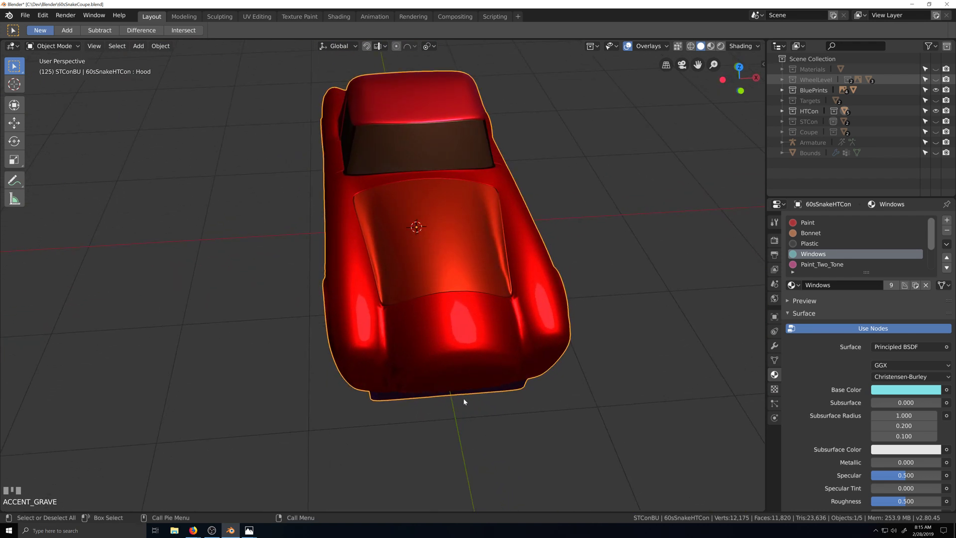
Examine the hood and nose profile of the whole body from the front, side and three-quarter angles.
{"action": "key", "text": "grave"}
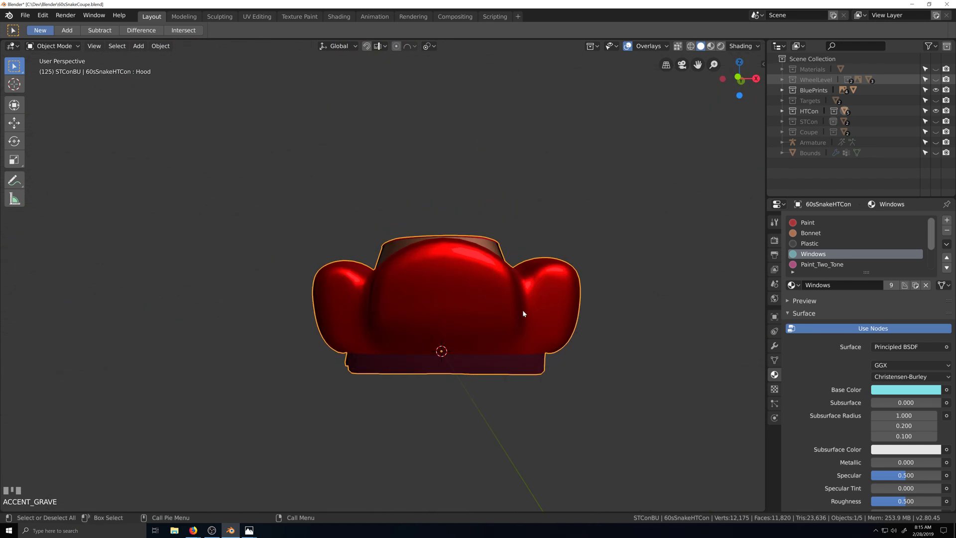
{"action": "scroll", "coordinate": [444, 366], "scroll_direction": "down", "scroll_amount": 1}
{"action": "scroll", "coordinate": [446, 364], "scroll_direction": "up", "scroll_amount": 2}
{"action": "key", "text": "grave"}
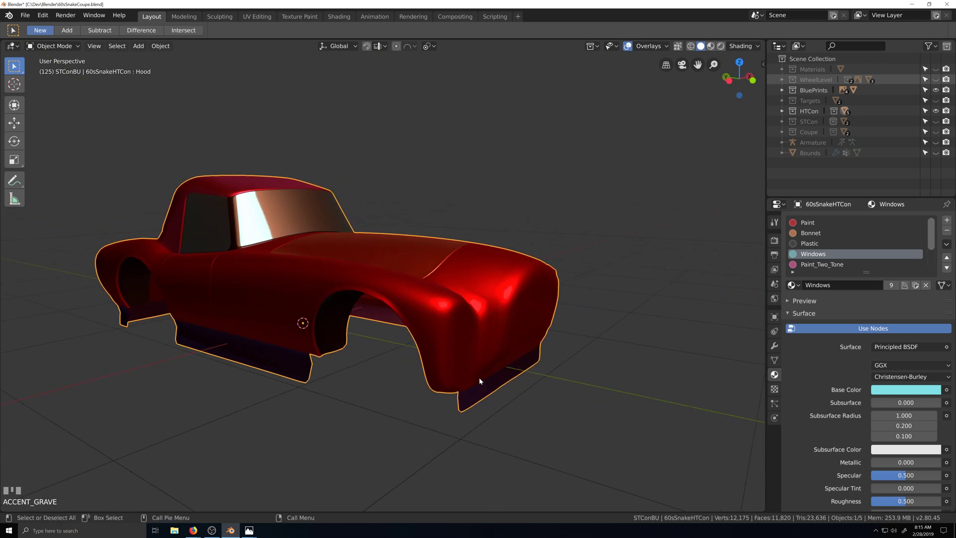
{"action": "key", "text": "shift+grave"}
{"action": "scroll", "coordinate": [455, 415], "scroll_direction": "up", "scroll_amount": 1}
{"action": "key", "text": "grave"}
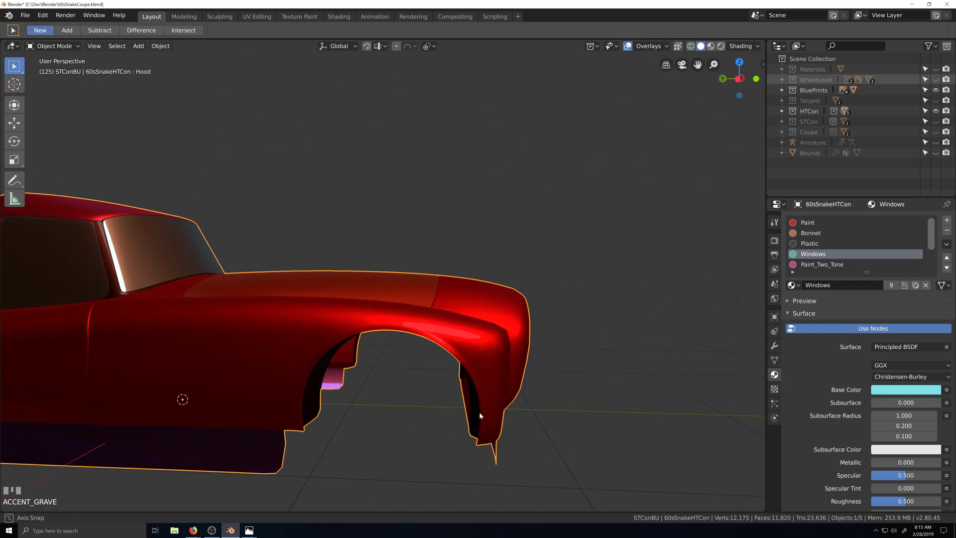
{"action": "left_click", "coordinate": [477, 421]}
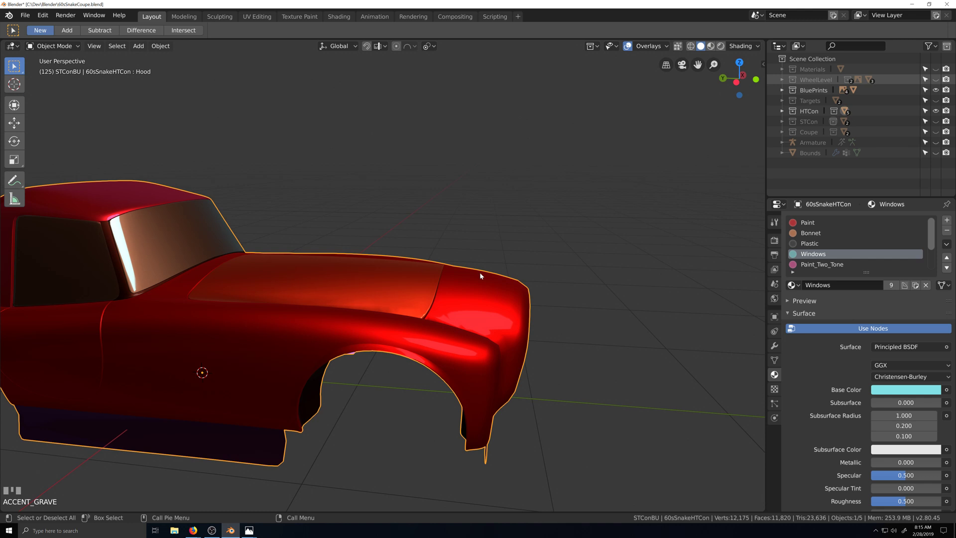
{"action": "key", "text": "grave"}
{"action": "scroll", "coordinate": [436, 403], "scroll_direction": "up", "scroll_amount": 2}
{"action": "key", "text": "grave"}
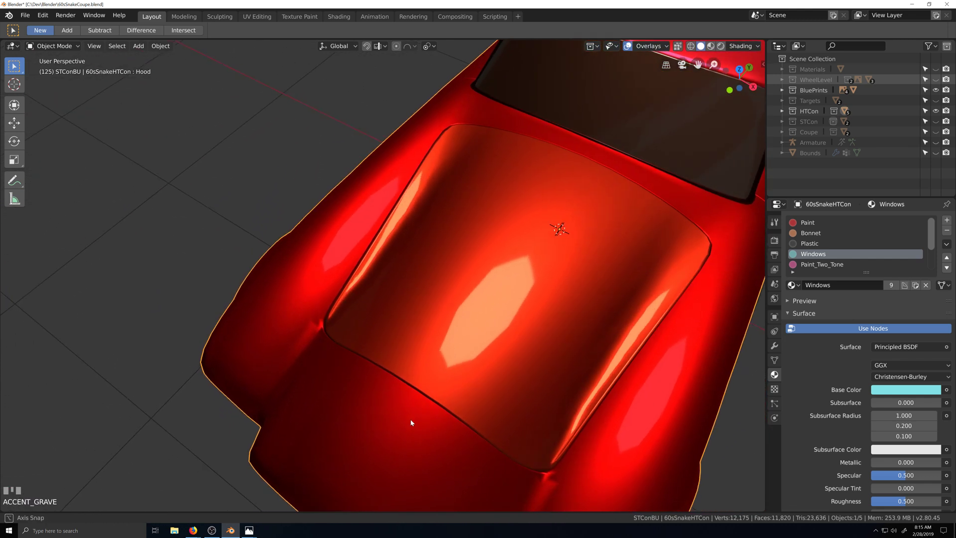
{"action": "scroll", "coordinate": [408, 422], "scroll_direction": "down", "scroll_amount": 3}
{"action": "key", "text": "grave"}
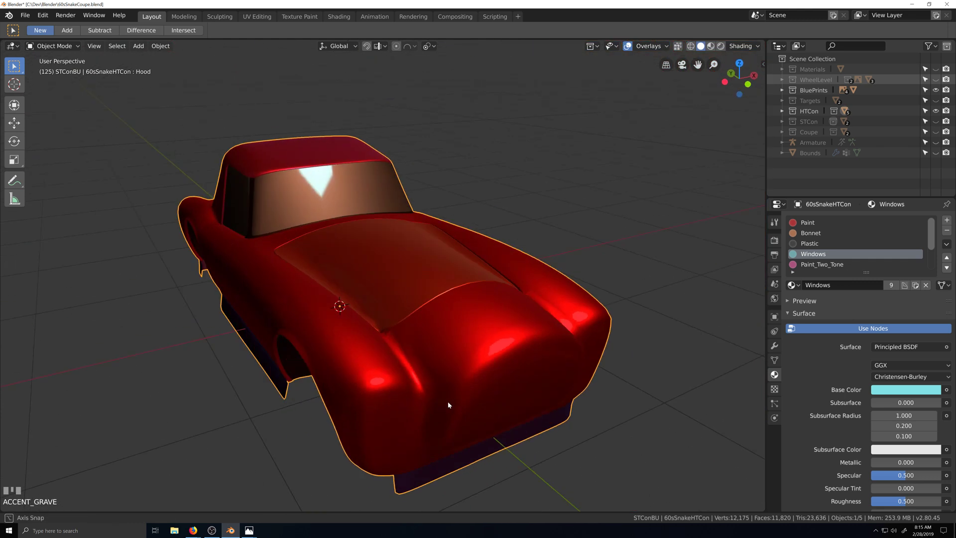
{"action": "key", "text": "shift+grave"}
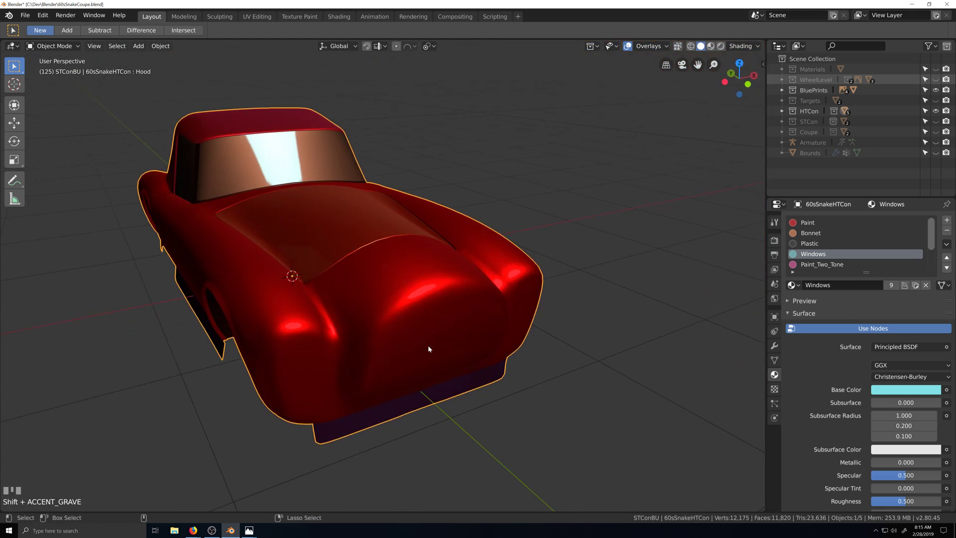
Undo the earlier hood and nose edits back to the point where the body's lengthwise centre edge line is selected.
{"action": "key", "text": "ctrl+z"}
{"action": "key", "text": "ctrl+z"}
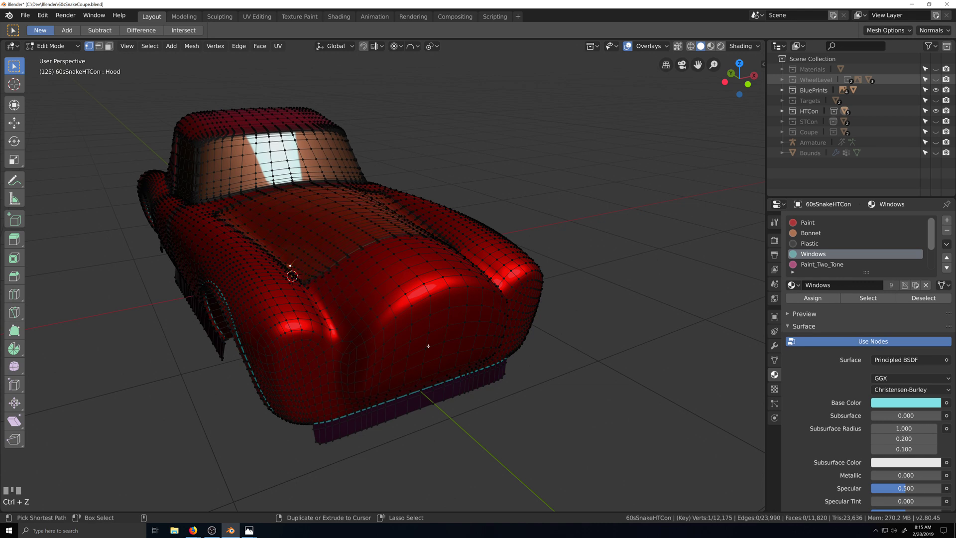
{"action": "key", "text": "ctrl+z"}
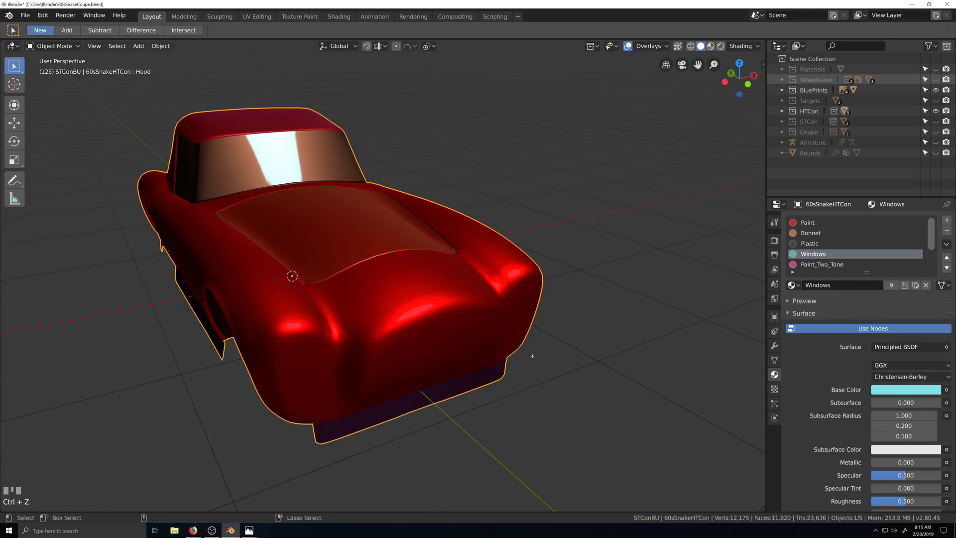
{"action": "key", "text": "ctrl+z"}
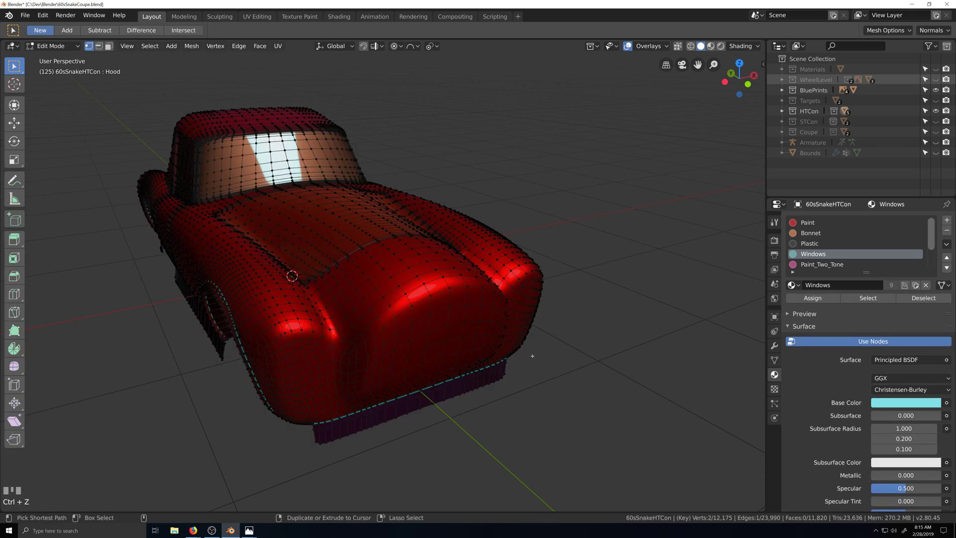
{"action": "key", "text": "ctrl+z"}
{"action": "key", "text": "ctrl+z"}
{"action": "key", "text": "ctrl+z"}
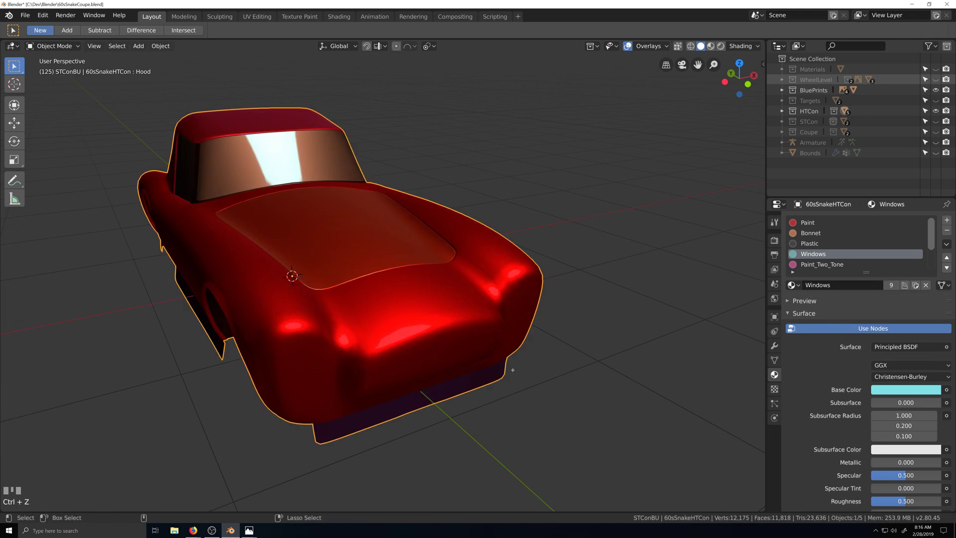
{"action": "key", "text": "ctrl+z"}
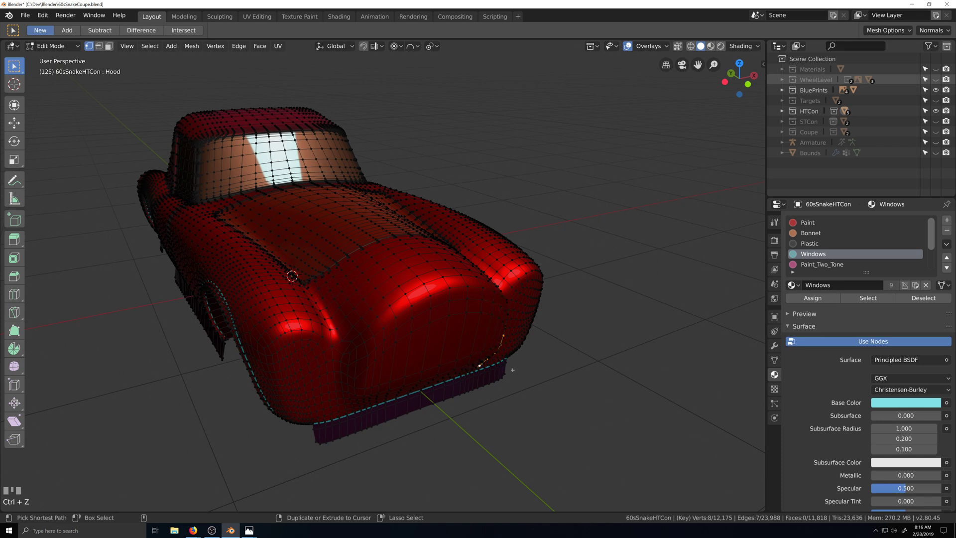
{"action": "key", "text": "ctrl+z"}
{"action": "middle_click_drag", "start_coordinate": [512, 370], "coordinate": [451, 379]}
{"action": "key", "text": "r"}
{"action": "key", "text": "x"}
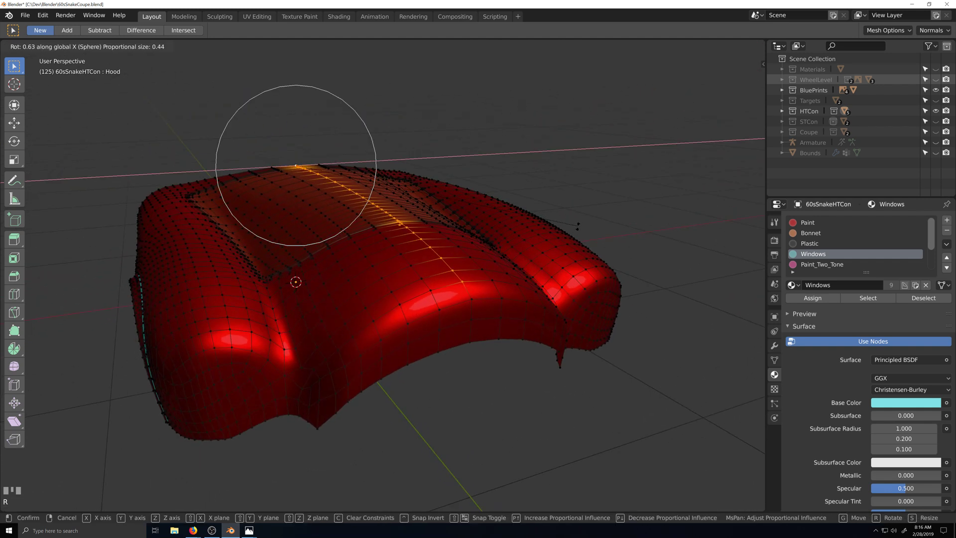
{"action": "right_click", "coordinate": [492, 331]}
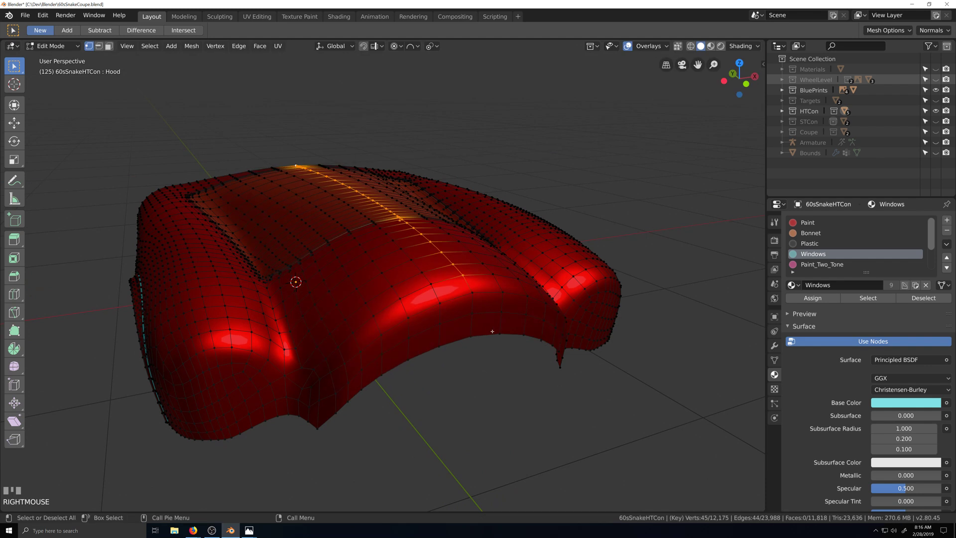
Undo the last shape change to the hood's centre line and check the hood and nose from the front and side.
{"action": "key", "text": "ctrl+z"}
{"action": "key", "text": "grave"}
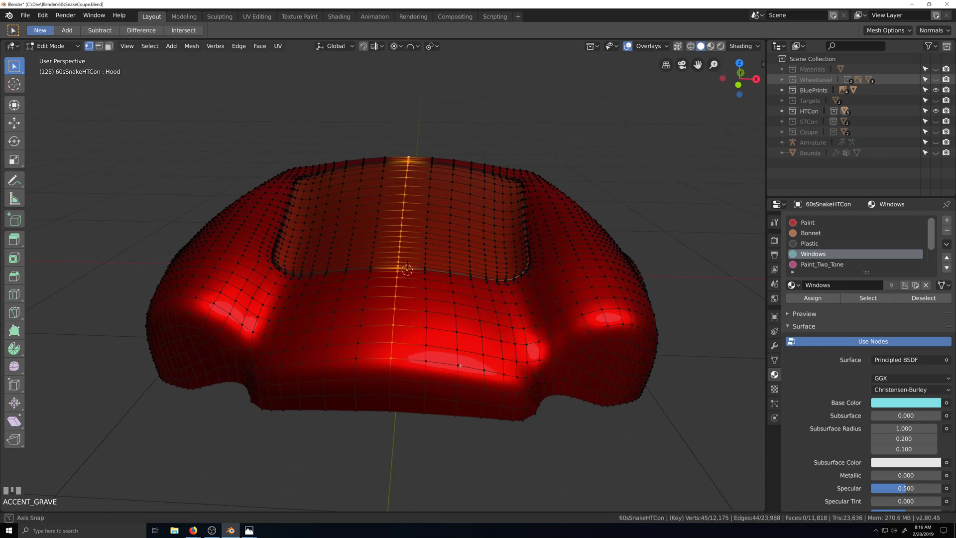
{"action": "scroll", "coordinate": [457, 359], "scroll_direction": "up", "scroll_amount": 2}
{"action": "key", "text": "grave"}
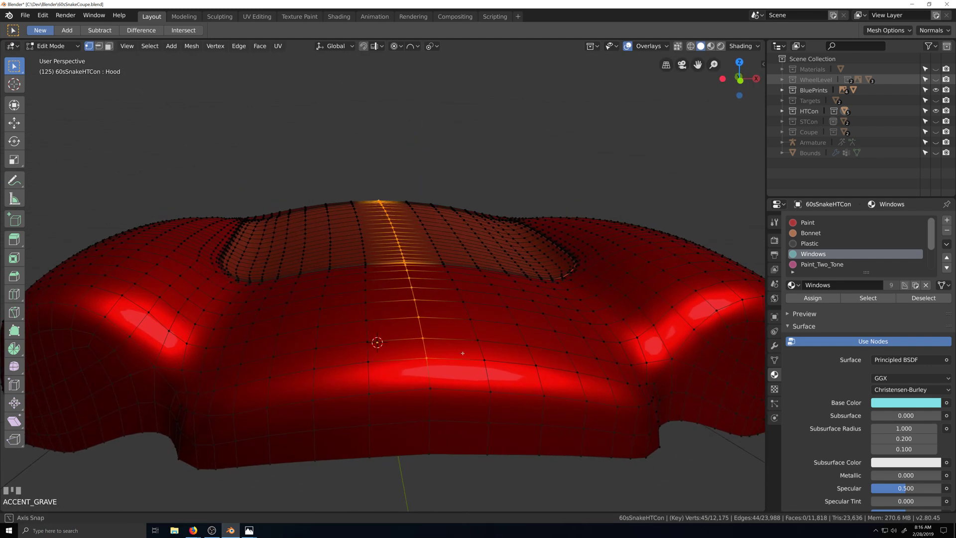
{"action": "scroll", "coordinate": [463, 355], "scroll_direction": "down", "scroll_amount": 2}
{"action": "key", "text": "grave"}
{"action": "scroll", "coordinate": [522, 361], "scroll_direction": "down", "scroll_amount": 2}
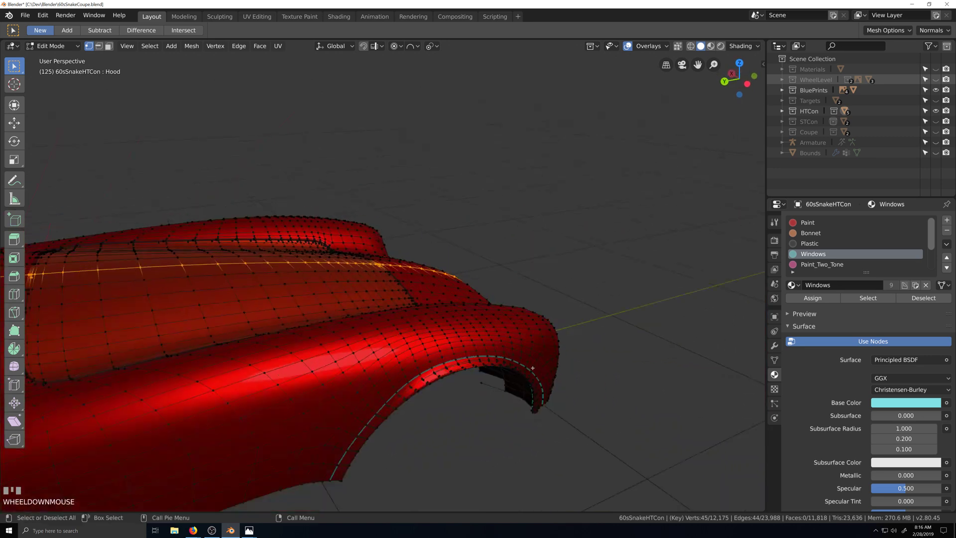
{"action": "key", "text": "grave"}
{"action": "key", "text": "shift+grave"}
{"action": "scroll", "coordinate": [537, 362], "scroll_direction": "up", "scroll_amount": 2}
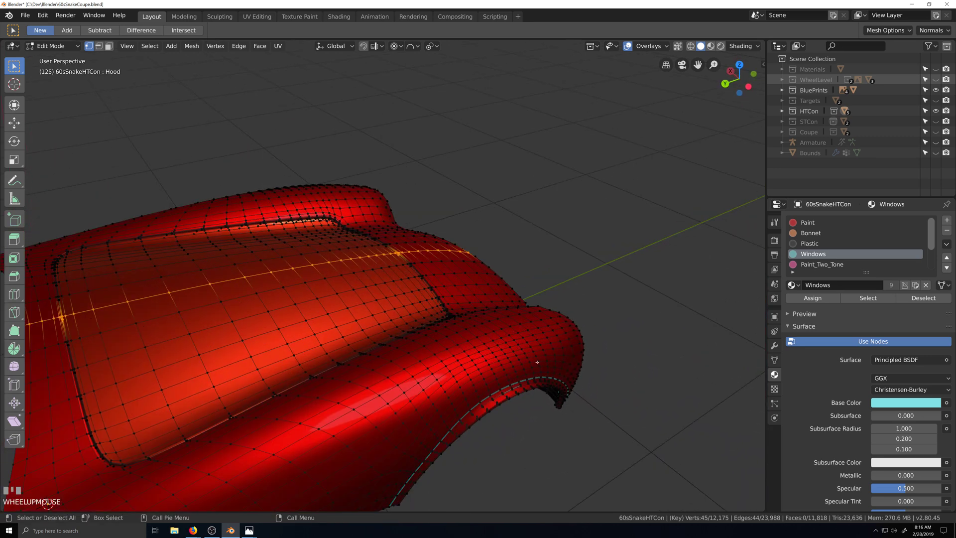
{"action": "key", "text": "grave"}
{"action": "key", "text": "grave"}
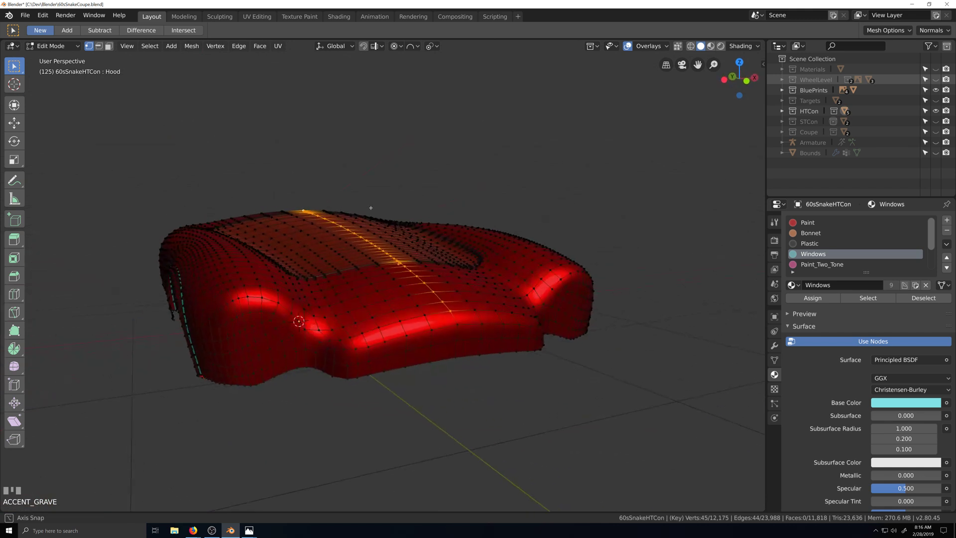
{"action": "key", "text": "r"}
{"action": "key", "text": "x"}
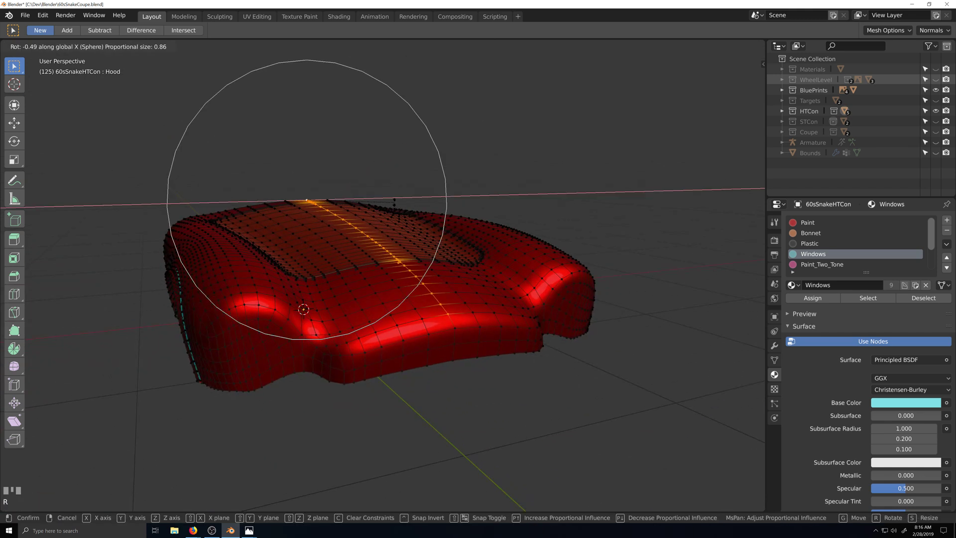
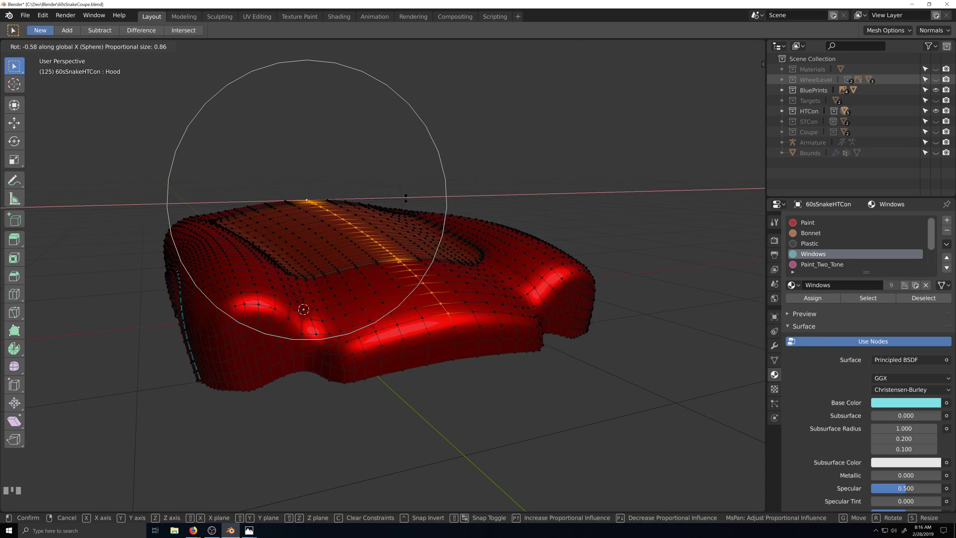
{"action": "left_click", "coordinate": [405, 197]}
{"action": "scroll", "coordinate": [405, 209], "scroll_direction": "down", "scroll_amount": 3}
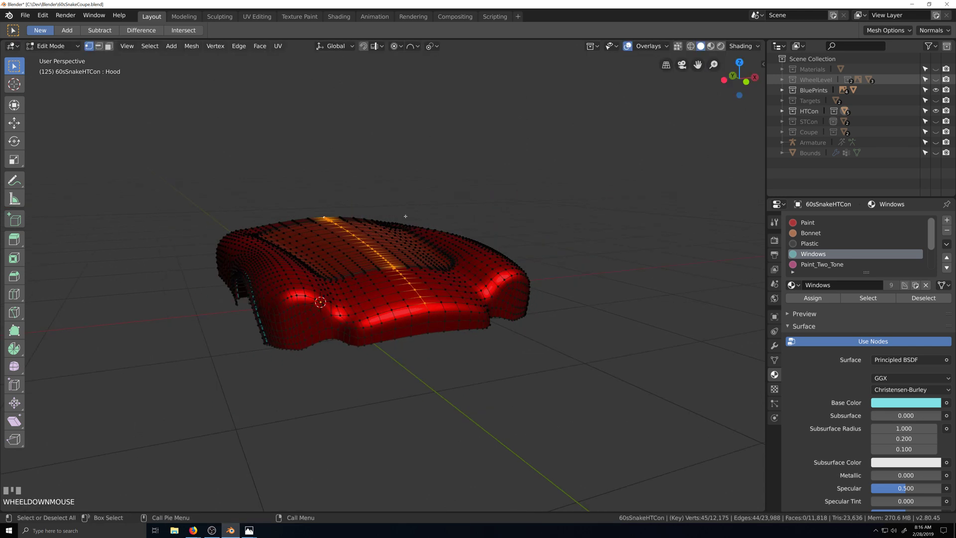
Hide the edge loop around one front wheel arch and the linked inner arch geometry behind it.
{"action": "key", "text": "grave"}
{"action": "key", "text": "grave"}
{"action": "scroll", "coordinate": [369, 292], "scroll_direction": "up", "scroll_amount": 2}
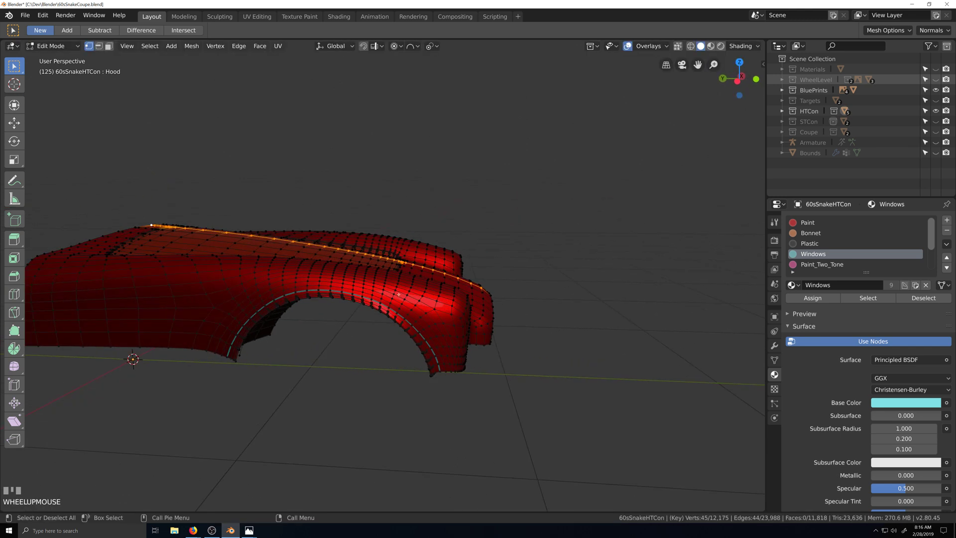
{"action": "key", "text": "grave"}
{"action": "scroll", "coordinate": [359, 316], "scroll_direction": "up", "scroll_amount": 2}
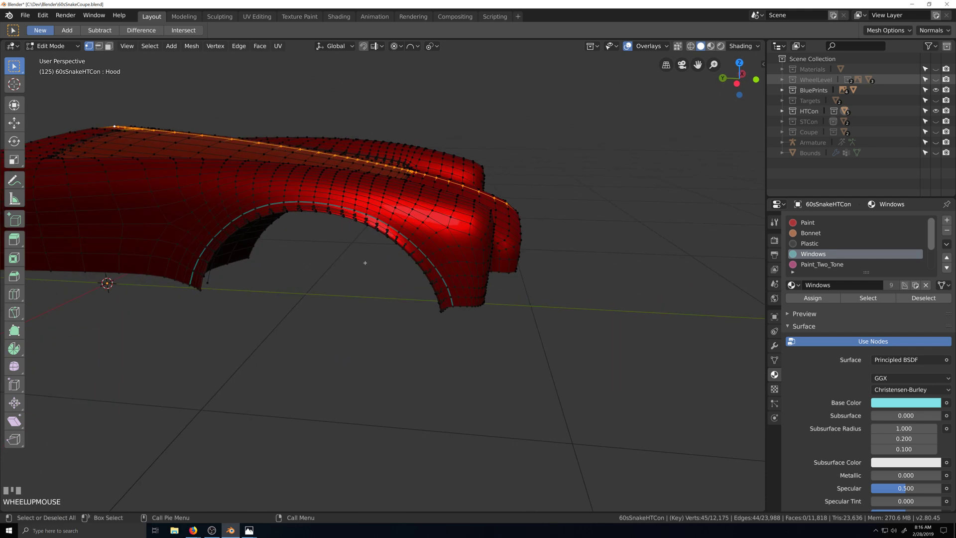
{"action": "key", "text": "grave"}
{"action": "middle_click_drag", "start_coordinate": [389, 220], "coordinate": [385, 231]}
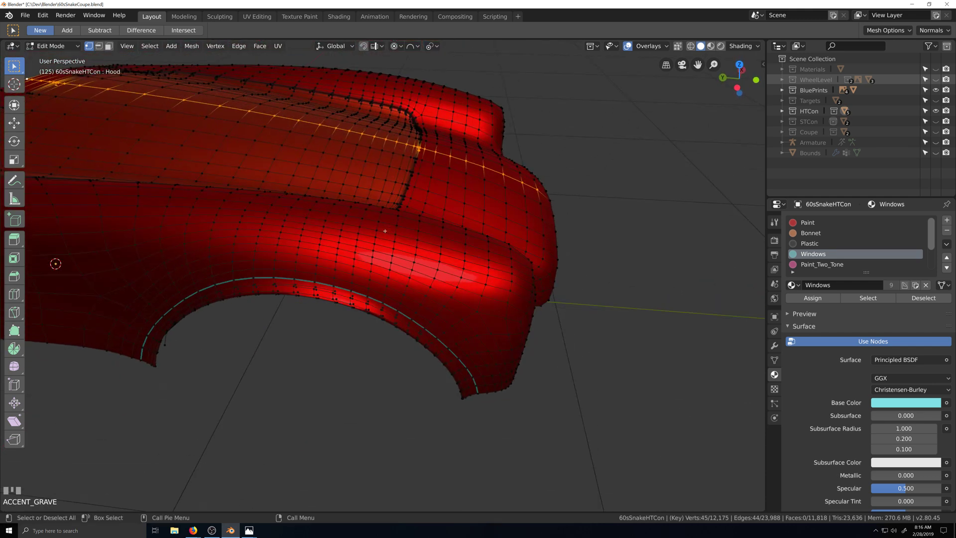
{"action": "left_click", "coordinate": [323, 275], "text": "alt"}
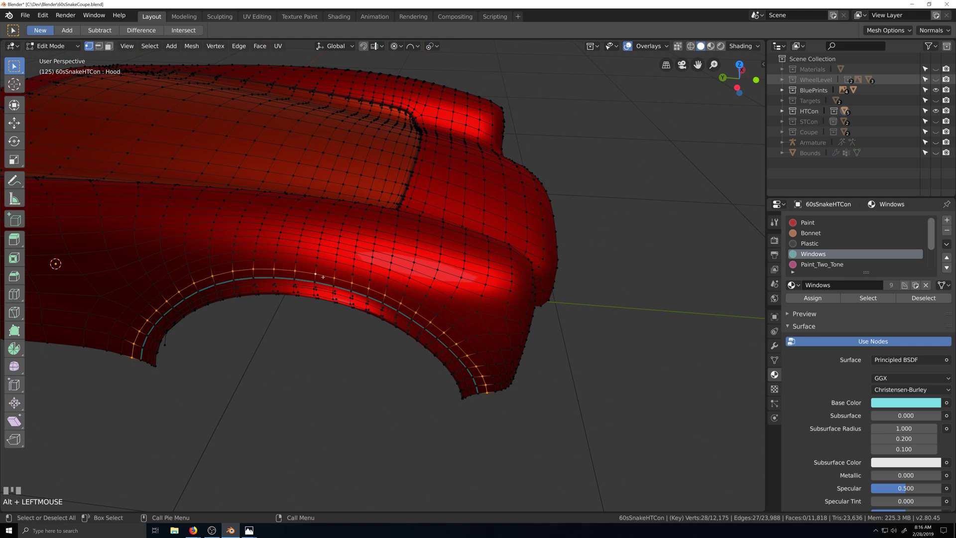
{"action": "key", "text": "h"}
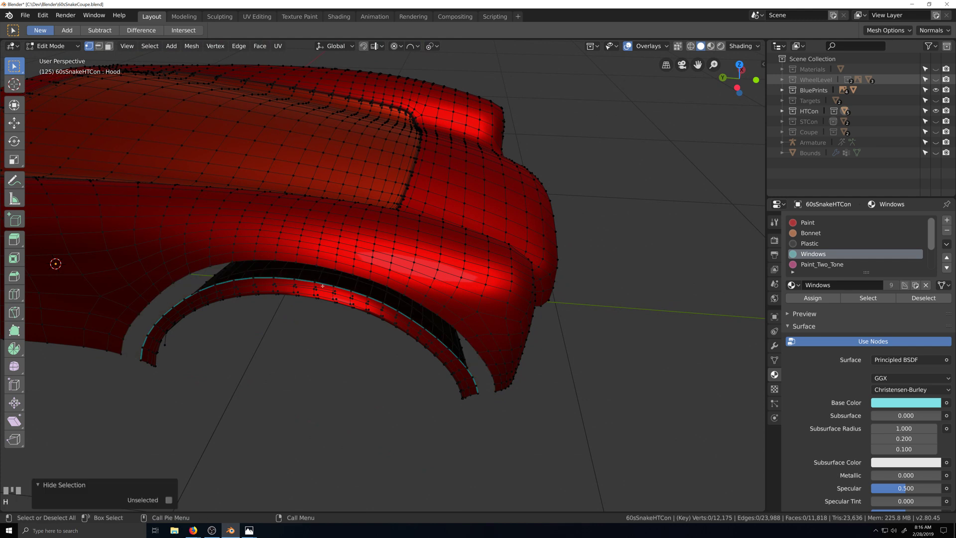
{"action": "key", "text": "l"}
{"action": "key", "text": "h"}
Hide the edge loop around the opposite front wheel arch together with its linked inner arch geometry.
{"action": "middle_click_drag", "start_coordinate": [323, 286], "coordinate": [464, 234]}
{"action": "left_click", "coordinate": [464, 235], "text": "alt"}
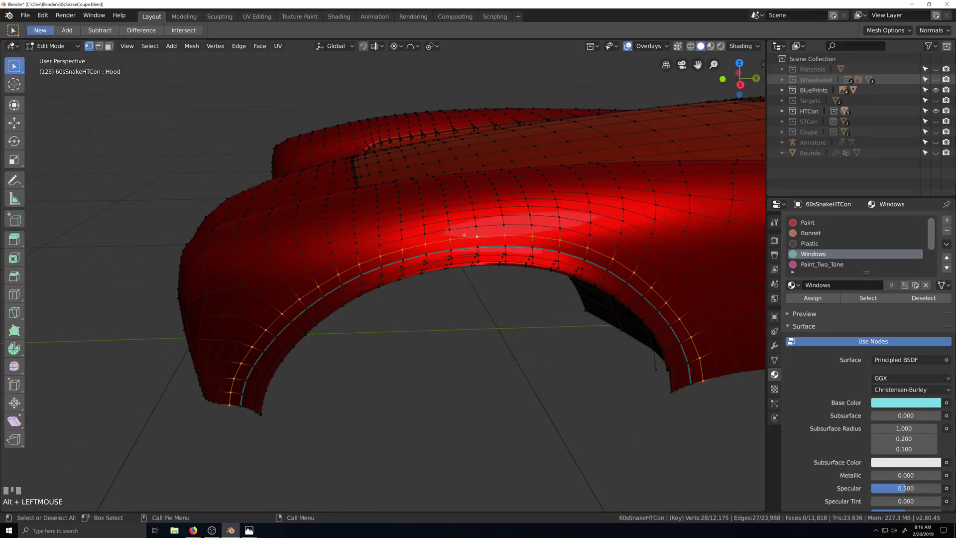
{"action": "key", "text": "h"}
{"action": "key", "text": "l"}
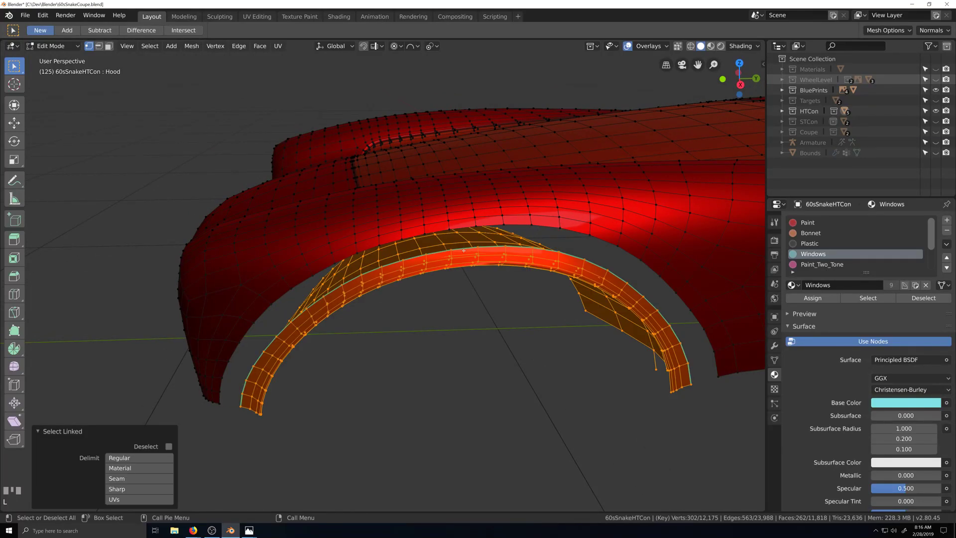
{"action": "key", "text": "h"}
Select the lengthwise centre edge line from the front of the nose back to the hood's rear edge, with the rear vertex active.
{"action": "scroll", "coordinate": [395, 276], "scroll_direction": "down", "scroll_amount": 5}
{"action": "middle_click_drag", "start_coordinate": [395, 275], "coordinate": [321, 141]}
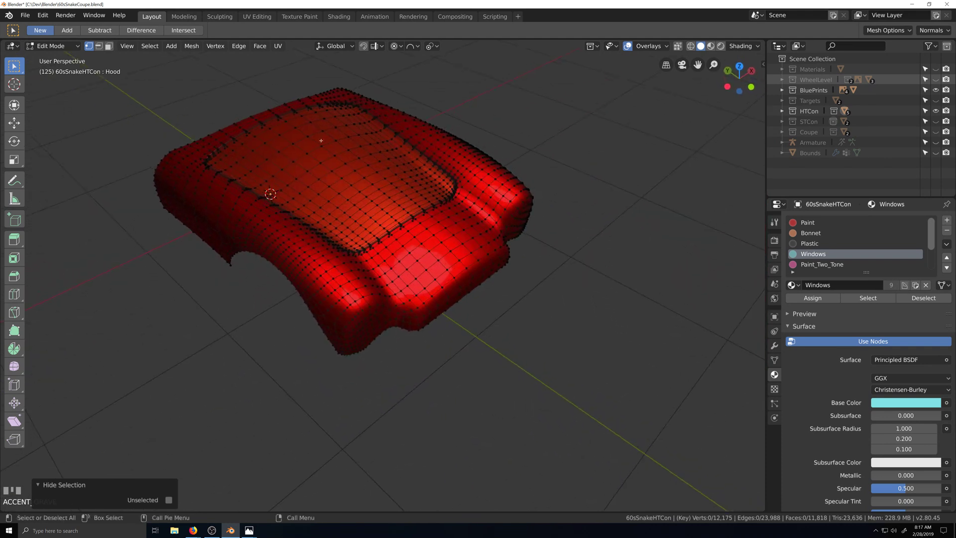
{"action": "left_click", "coordinate": [268, 109]}
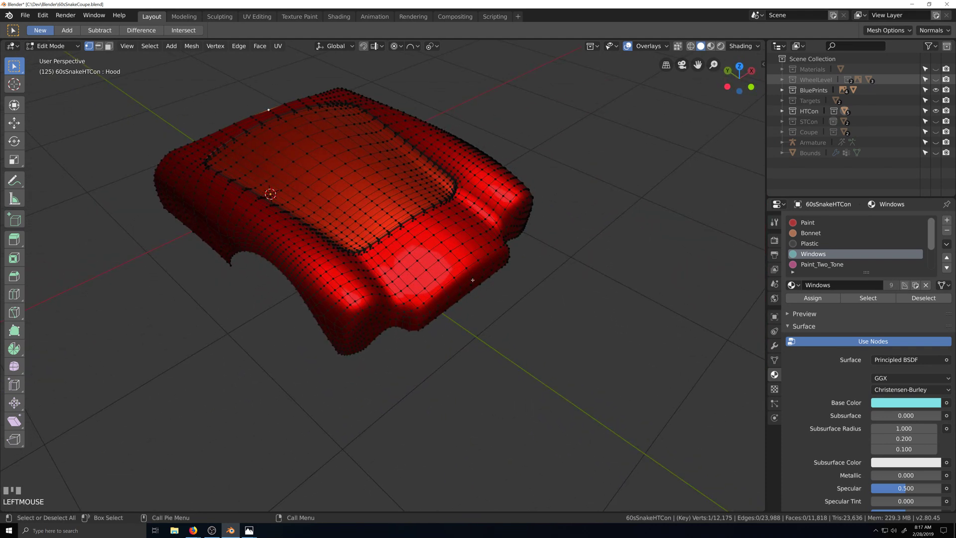
{"action": "left_click", "coordinate": [472, 280], "text": "ctrl+shift"}
{"action": "middle_click_drag", "start_coordinate": [472, 279], "coordinate": [425, 225]}
{"action": "left_click", "coordinate": [477, 250]}
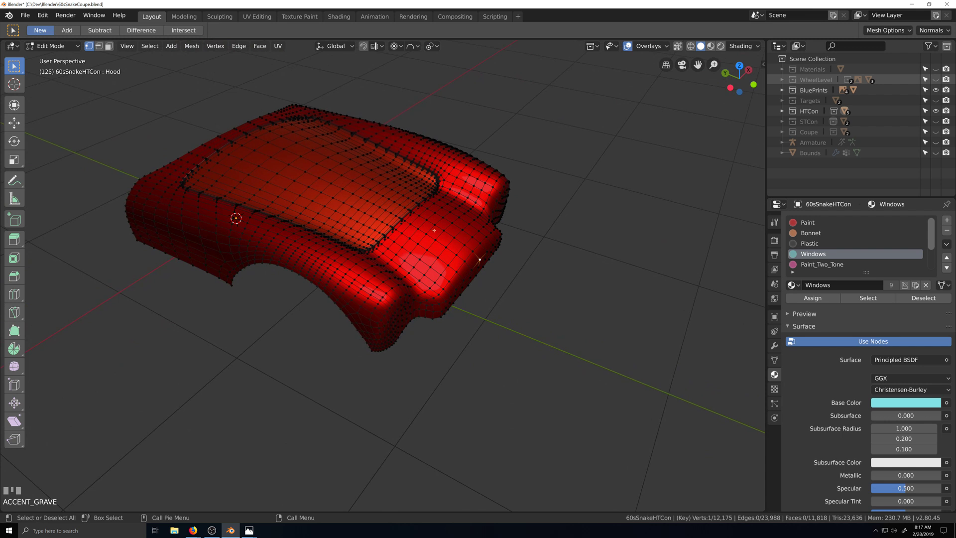
{"action": "left_click", "coordinate": [383, 195], "text": "ctrl+shift"}
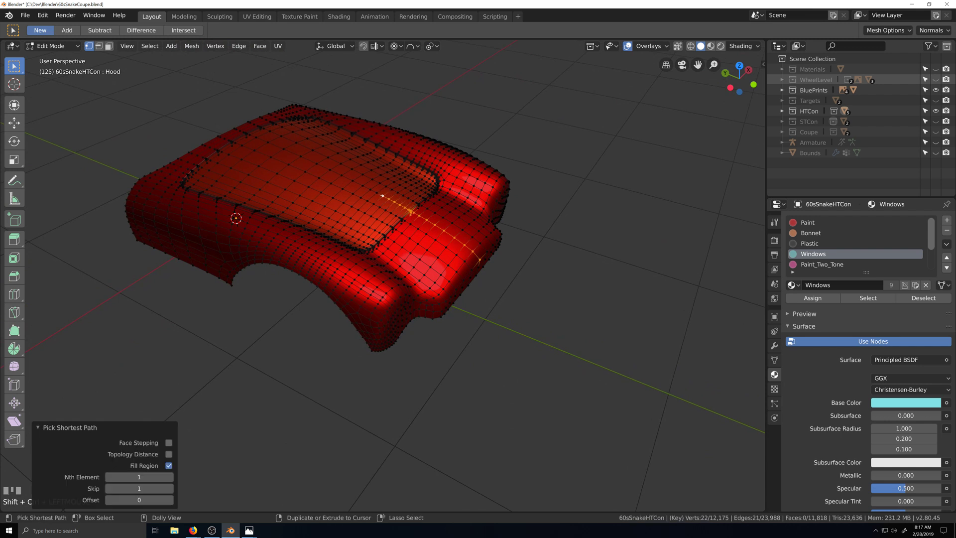
{"action": "left_click", "coordinate": [234, 128], "text": "shift"}
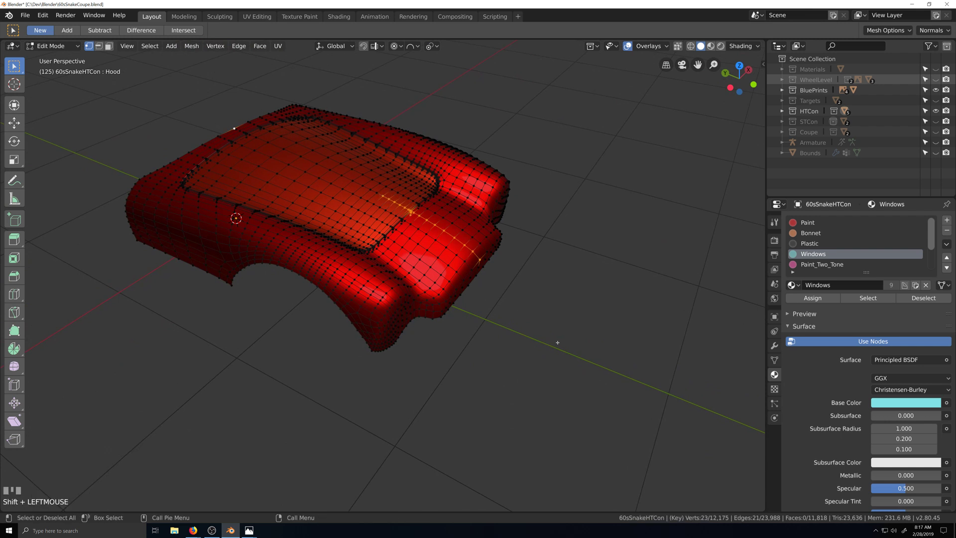
{"action": "left_click", "coordinate": [234, 128], "text": "ctrl+shift"}
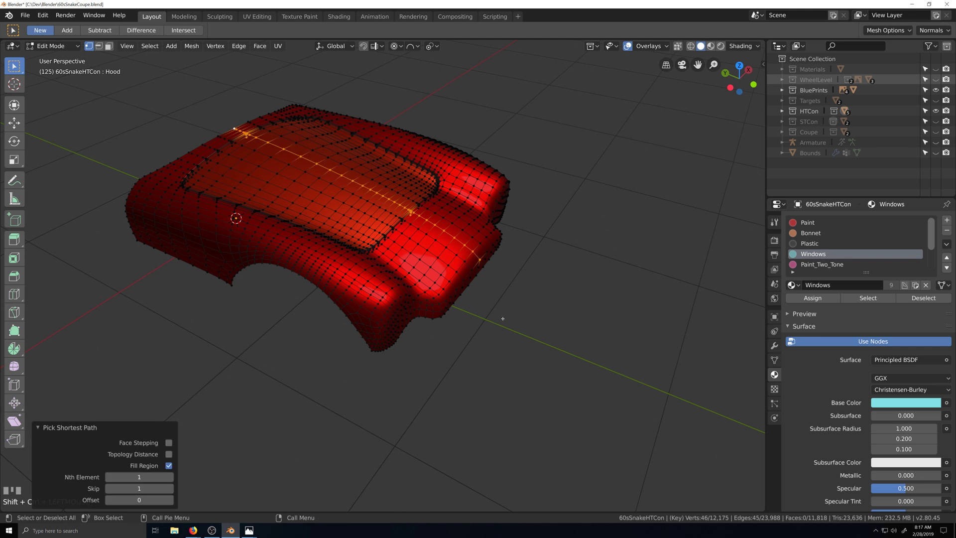
{"action": "middle_click_drag", "start_coordinate": [503, 319], "coordinate": [547, 291]}
{"action": "key", "text": "g"}
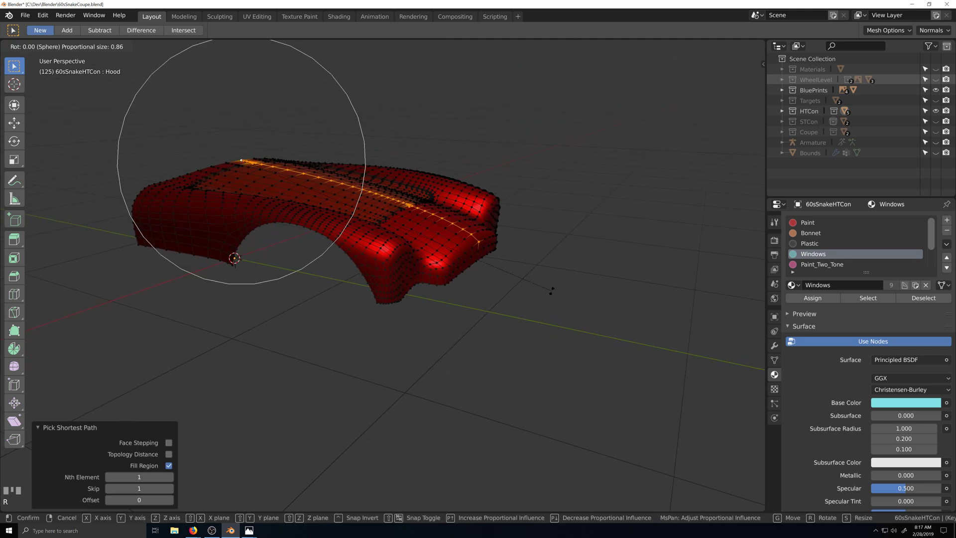
{"action": "key", "text": "x"}
{"action": "right_click", "coordinate": [552, 286]}
In the left side view, rotate the centre line -7.76° about global X with spherical proportional falloff of size 0.86.
{"action": "key", "text": "ctrl+KP_3"}
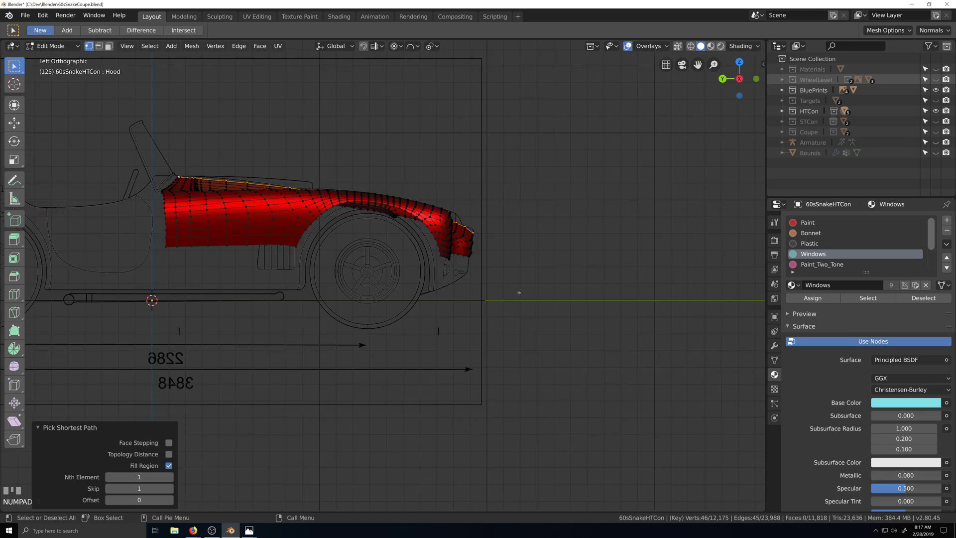
{"action": "key", "text": "r"}
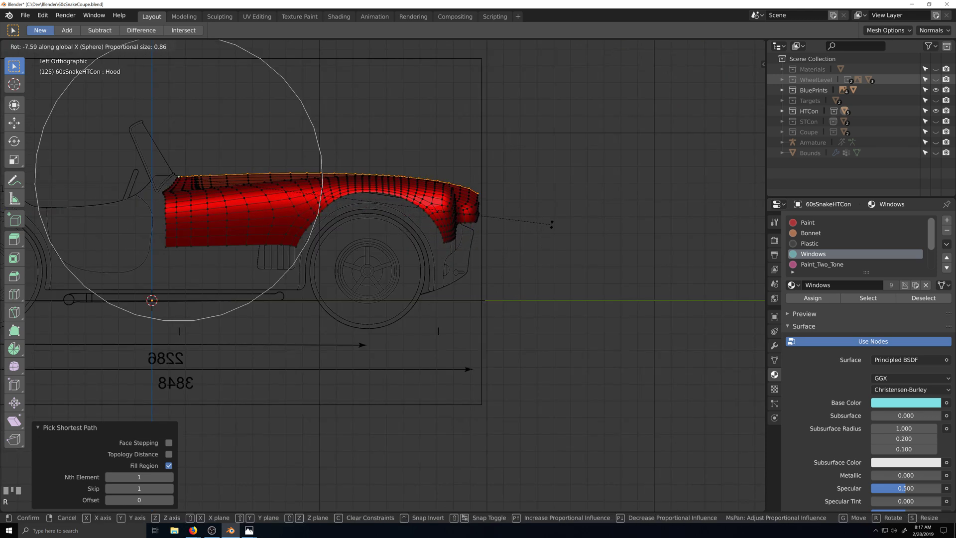
{"action": "left_click", "coordinate": [552, 224]}
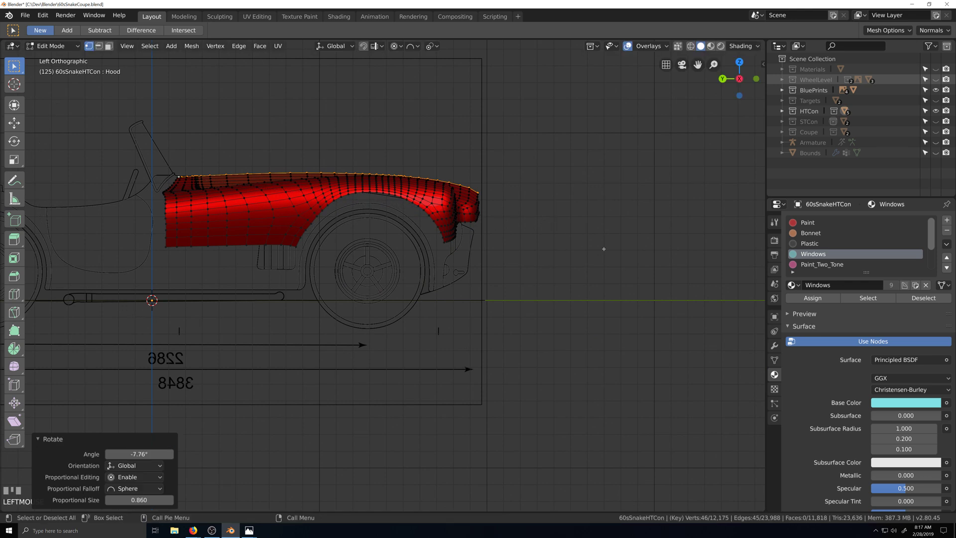
In Object Mode, set the Hood shape key's value to 1.000 and check the hood and nose from the side and front.
{"action": "middle_click_drag", "start_coordinate": [552, 224], "coordinate": [465, 336]}
{"action": "key", "text": "Tab"}
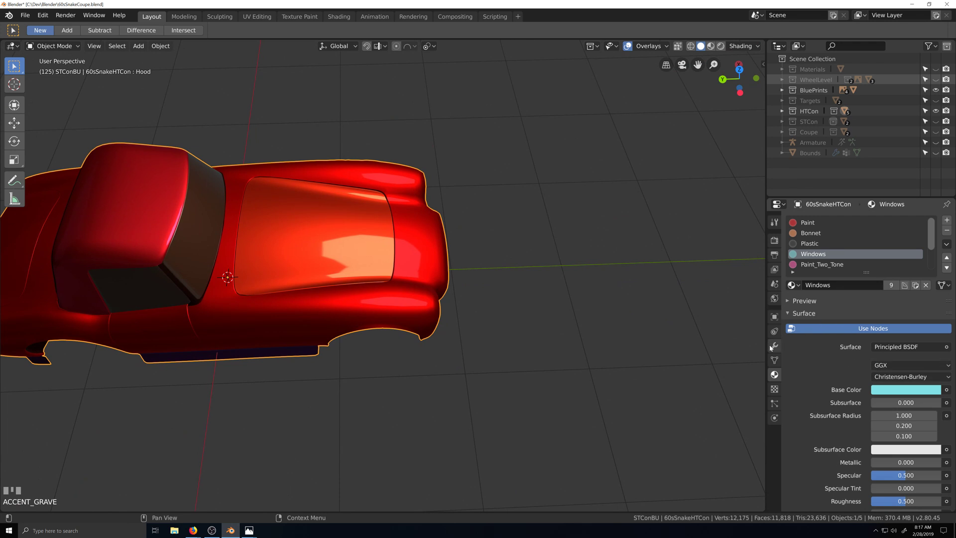
{"action": "left_click", "coordinate": [774, 361]}
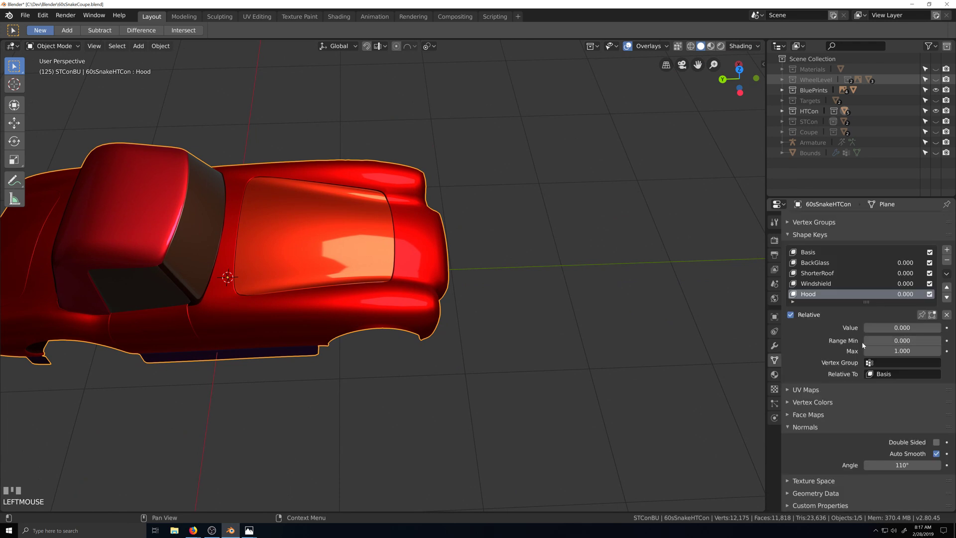
{"action": "left_click_drag", "start_coordinate": [871, 330], "coordinate": [947, 329]}
{"action": "scroll", "coordinate": [423, 386], "scroll_direction": "up", "scroll_amount": 5}
{"action": "middle_click_drag", "start_coordinate": [459, 396], "coordinate": [452, 362]}
{"action": "scroll", "coordinate": [413, 353], "scroll_direction": "down", "scroll_amount": 4}
{"action": "scroll", "coordinate": [377, 292], "scroll_direction": "up", "scroll_amount": 2}
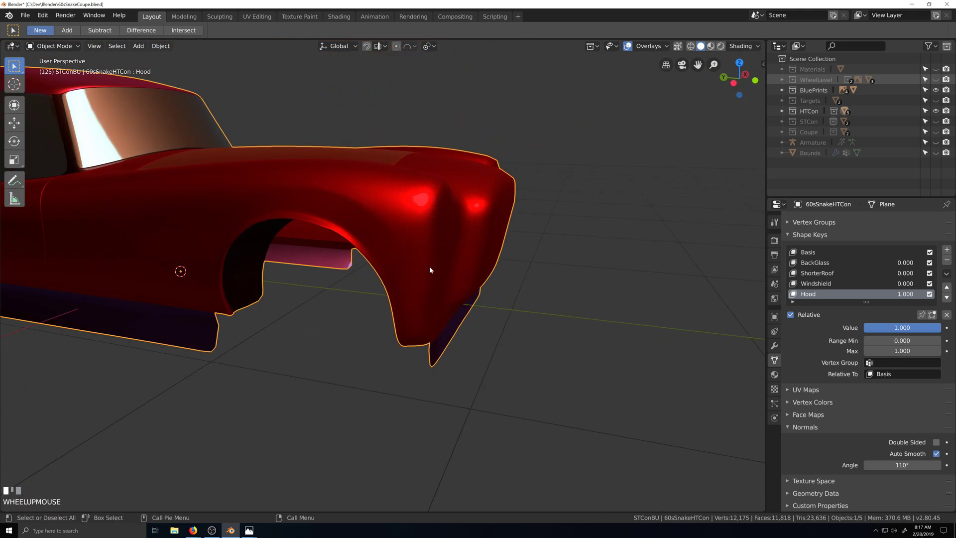
{"action": "mouse_move", "coordinate": [430, 267]}
{"action": "middle_mouse_down"}
{"action": "mouse_move", "coordinate": [352, 270]}
{"action": "mouse_move", "coordinate": [419, 255]}
{"action": "middle_mouse_up"}
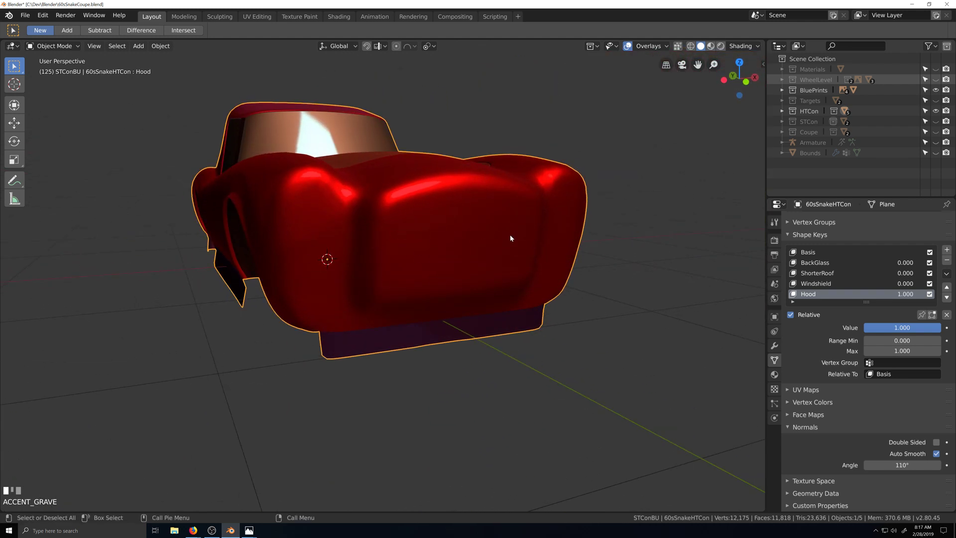
{"action": "middle_click_drag", "start_coordinate": [510, 239], "coordinate": [541, 262]}
Return to Edit Mode and reveal all hidden geometry of the car body.
{"action": "key", "text": "Tab"}
{"action": "middle_click_drag", "start_coordinate": [339, 314], "coordinate": [376, 315]}
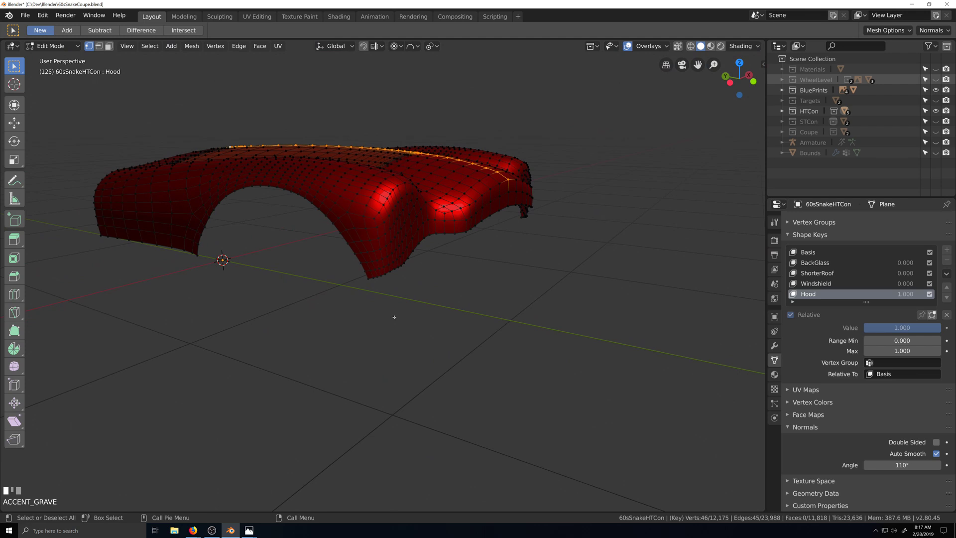
{"action": "key", "text": "alt+h"}
Examine the wheel arches, body sides and nose where the reshaped hood area meets the previously hidden geometry.
{"action": "scroll", "coordinate": [272, 263], "scroll_direction": "up", "scroll_amount": 5}
{"action": "middle_click_drag", "start_coordinate": [263, 207], "coordinate": [224, 209]}
{"action": "scroll", "coordinate": [348, 224], "scroll_direction": "down", "scroll_amount": 3}
{"action": "middle_click_drag", "start_coordinate": [505, 253], "coordinate": [415, 254]}
{"action": "middle_click_drag", "start_coordinate": [527, 267], "coordinate": [506, 268]}
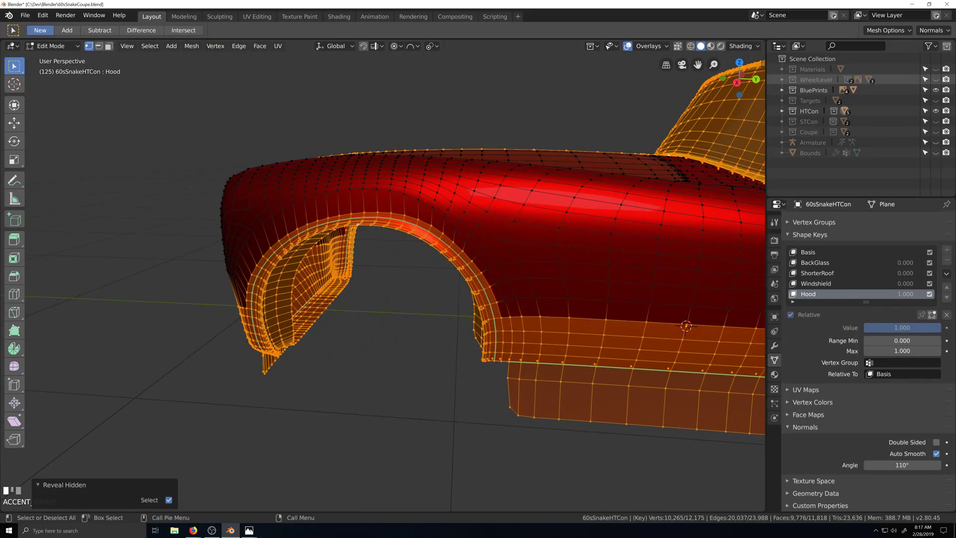
{"action": "middle_click_drag", "start_coordinate": [358, 225], "coordinate": [512, 302]}
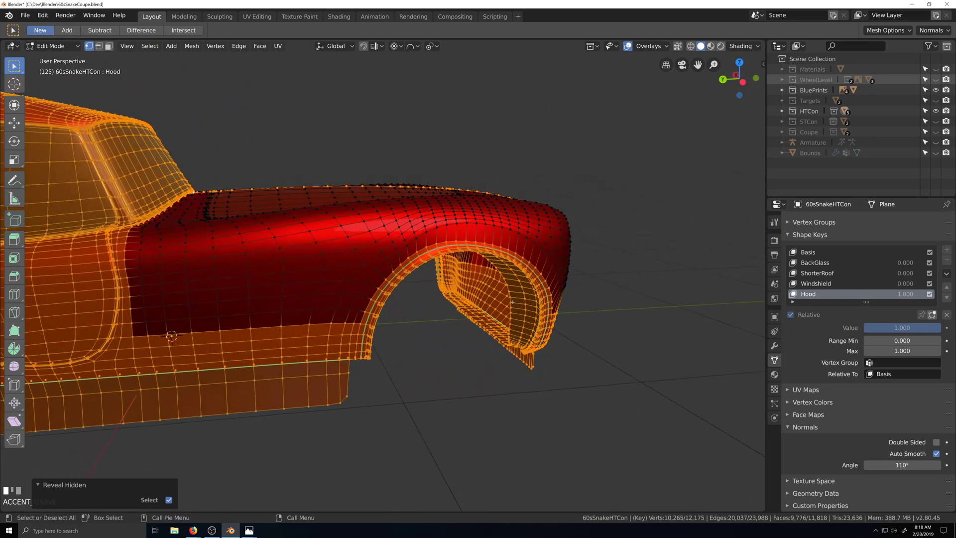
{"action": "middle_click_drag", "start_coordinate": [420, 278], "coordinate": [331, 275]}
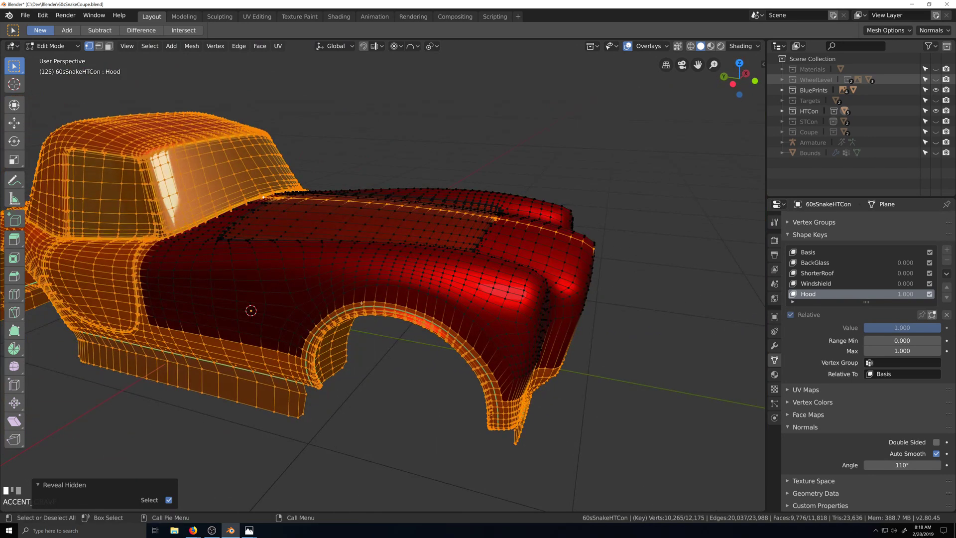
{"action": "middle_click_drag", "start_coordinate": [362, 302], "coordinate": [358, 288]}
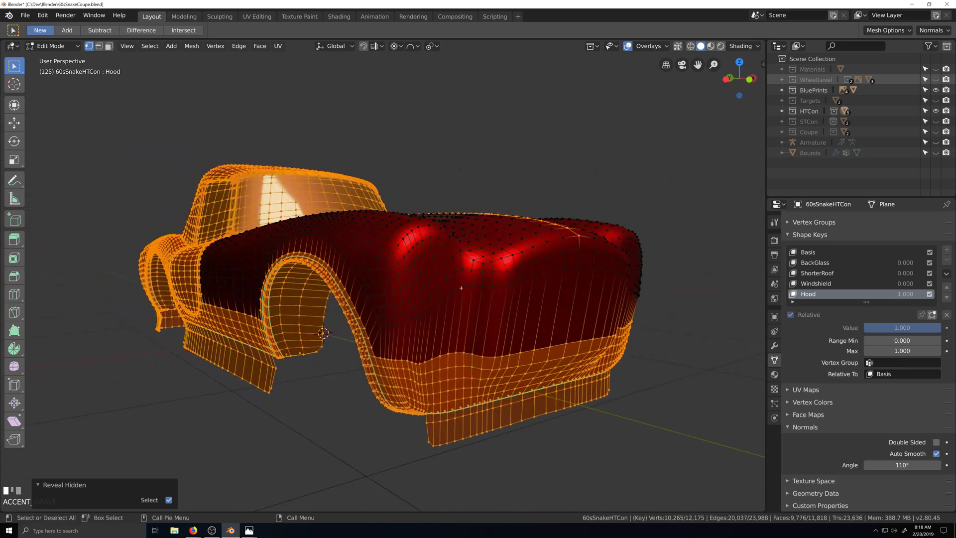
{"action": "middle_click_drag", "start_coordinate": [460, 288], "coordinate": [462, 294]}
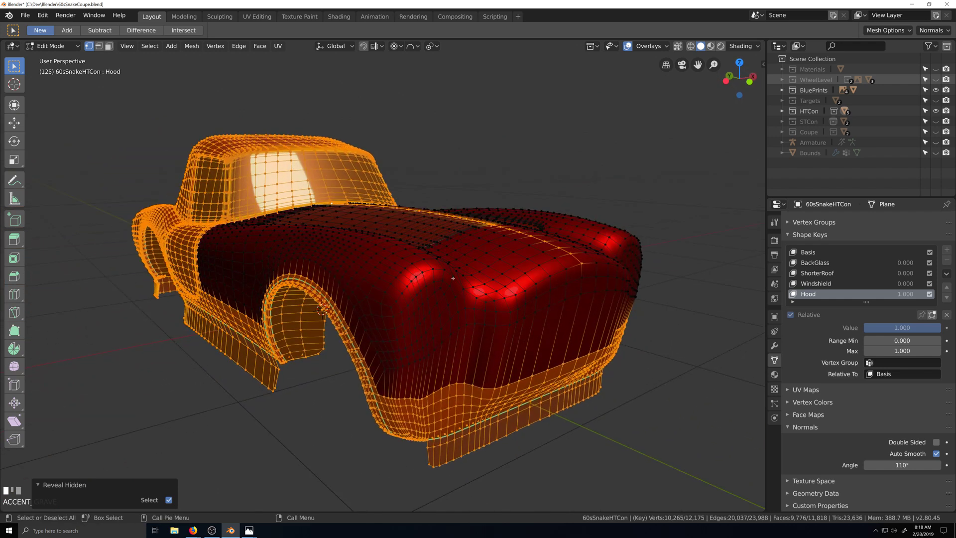
{"action": "middle_click_drag", "start_coordinate": [507, 315], "coordinate": [481, 261]}
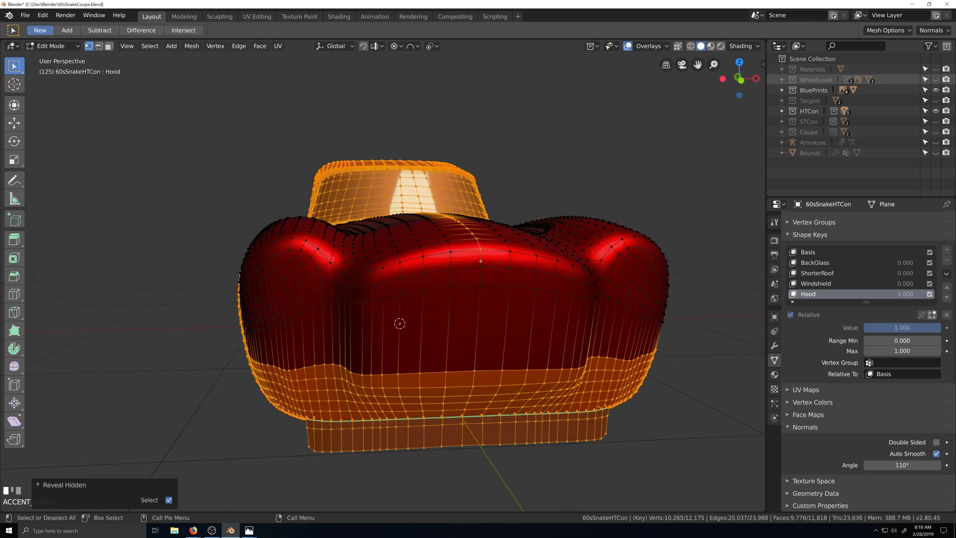
Select the vertical centre edge path down the nose front and space its vertices evenly with LoopTools Space.
{"action": "left_click", "coordinate": [479, 249]}
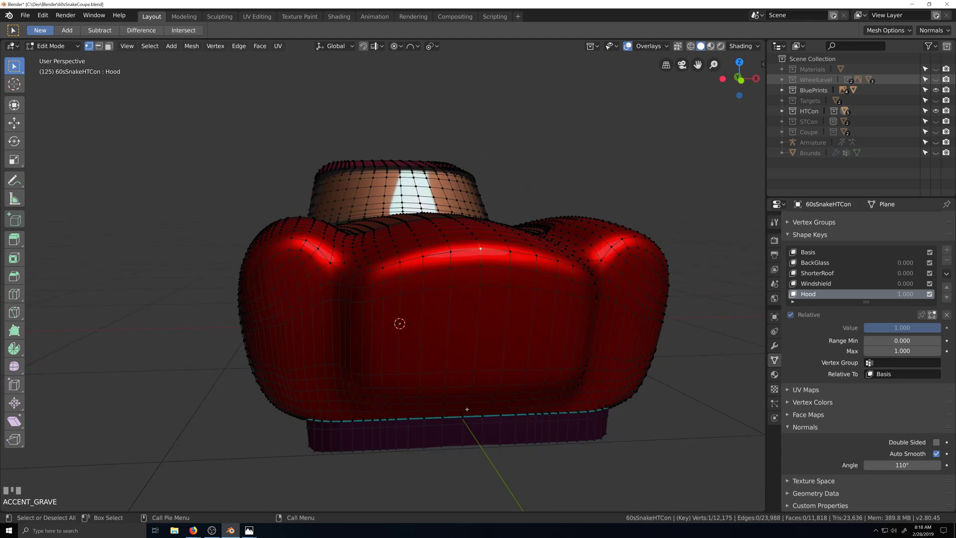
{"action": "left_click", "coordinate": [467, 409], "text": "ctrl"}
{"action": "right_click", "coordinate": [467, 411]}
{"action": "mouse_move", "coordinate": [488, 247]}
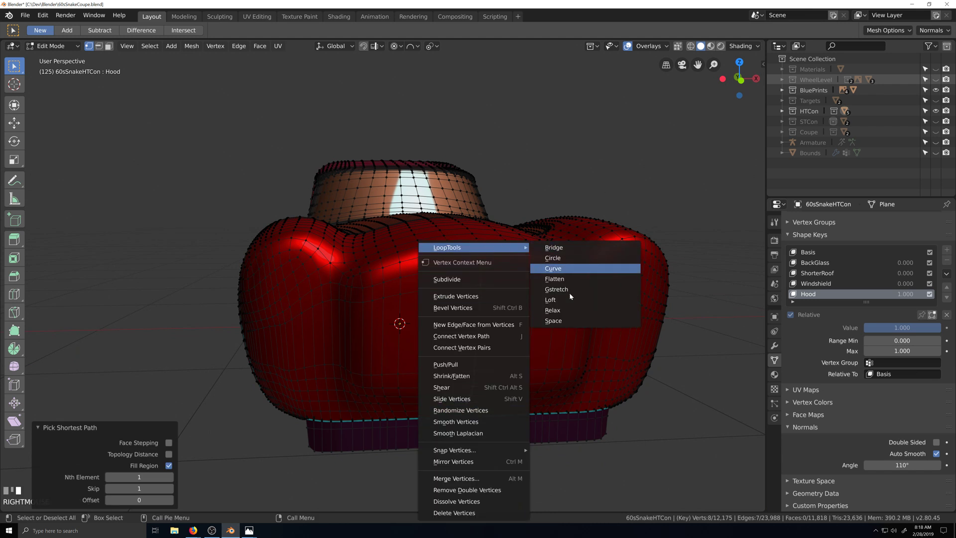
{"action": "left_click", "coordinate": [560, 321]}
Select the first vertical edge path beside the nose centre, toward the car's right fender, and space its vertices evenly with LoopTools Space.
{"action": "left_click", "coordinate": [450, 250]}
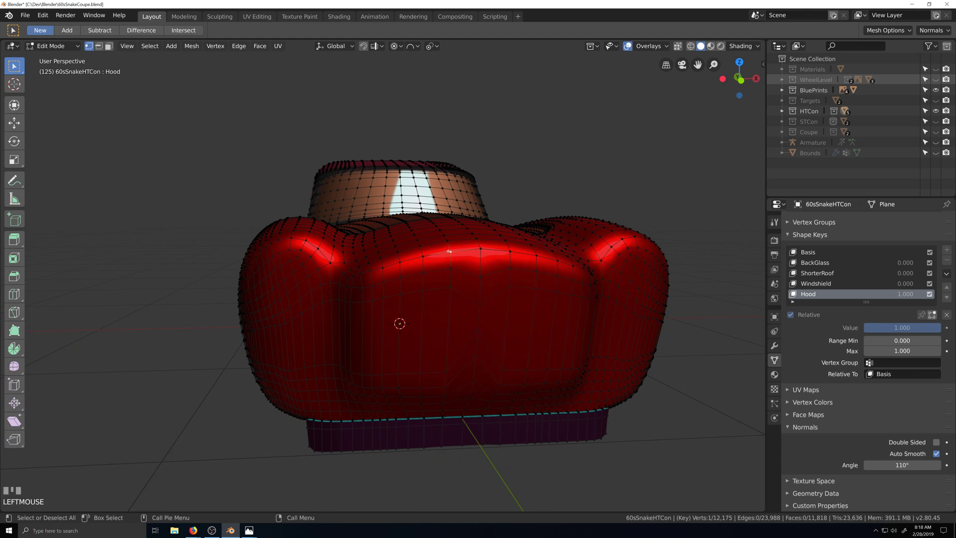
{"action": "left_click", "coordinate": [444, 410], "text": "ctrl+shift"}
{"action": "right_click", "coordinate": [443, 410]}
{"action": "mouse_move", "coordinate": [457, 253]}
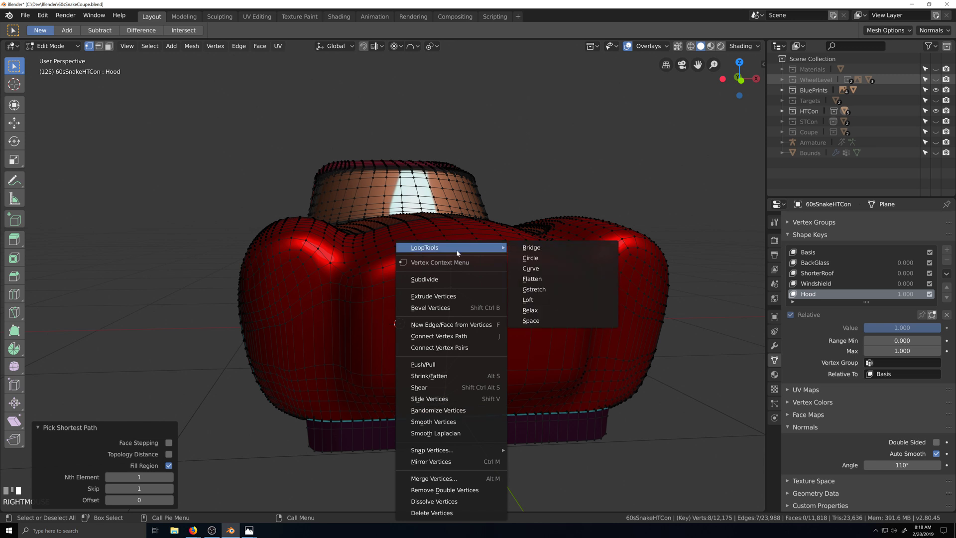
{"action": "left_click", "coordinate": [540, 321]}
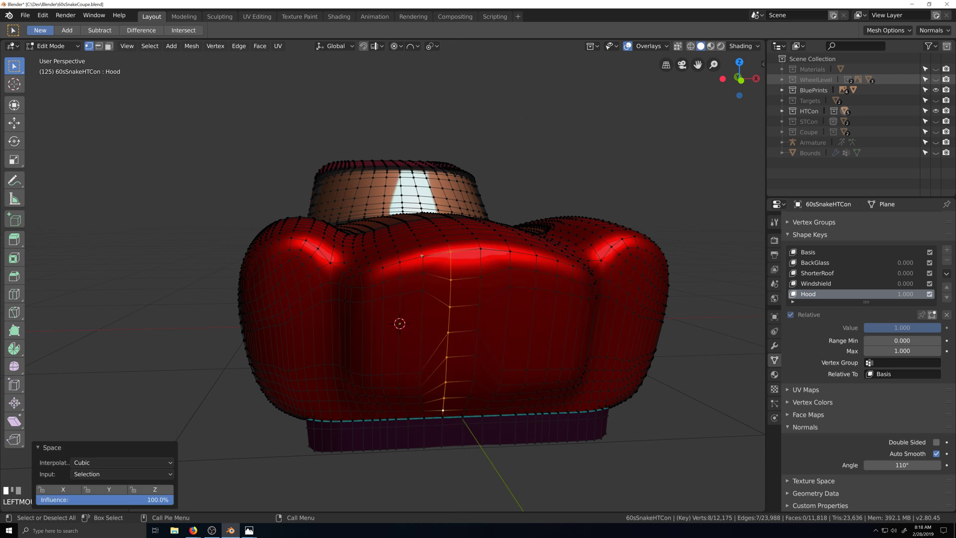
{"action": "left_click", "coordinate": [422, 255]}
{"action": "left_click_drag", "start_coordinate": [421, 255], "coordinate": [670, 410]}
{"action": "right_click", "coordinate": [530, 310]}
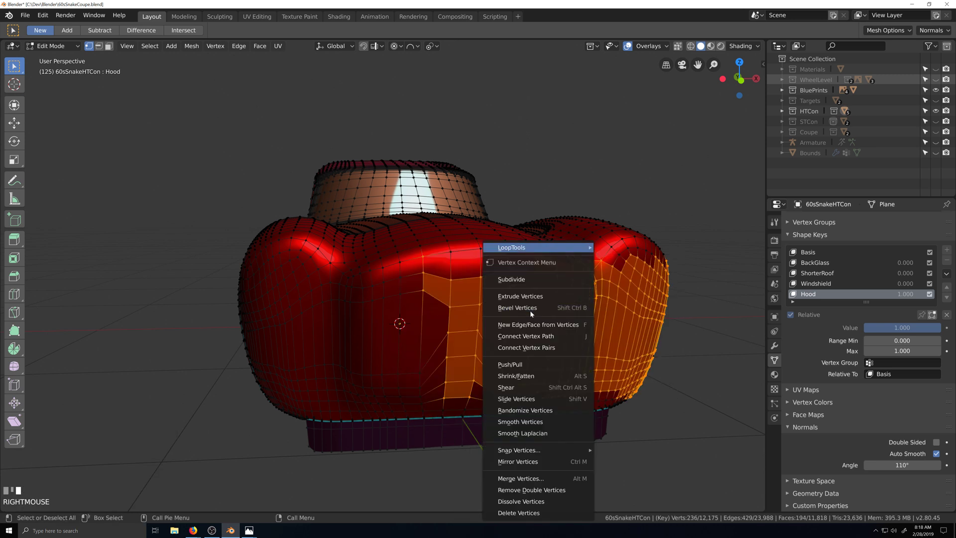
{"action": "mouse_move", "coordinate": [558, 247]}
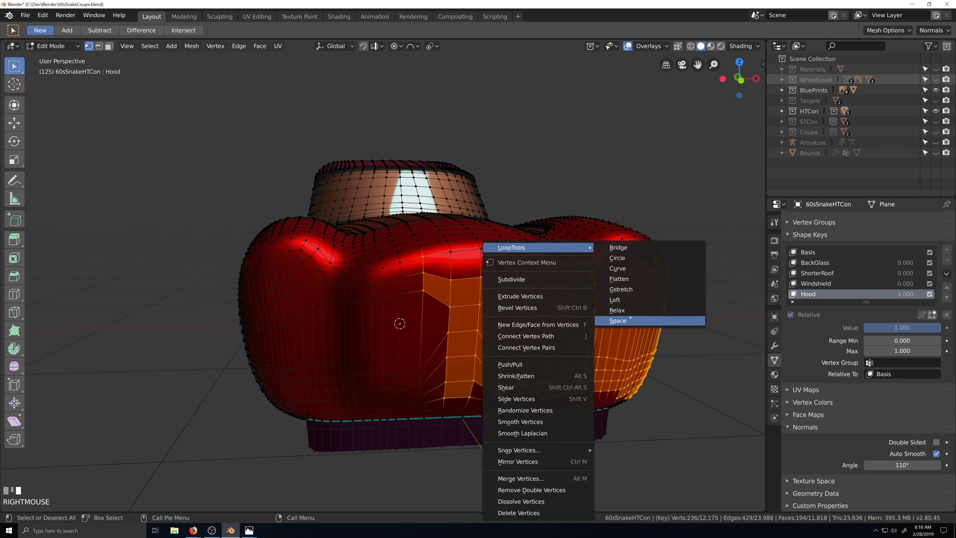
{"action": "left_click", "coordinate": [630, 318]}
{"action": "key", "text": "ctrl+z"}
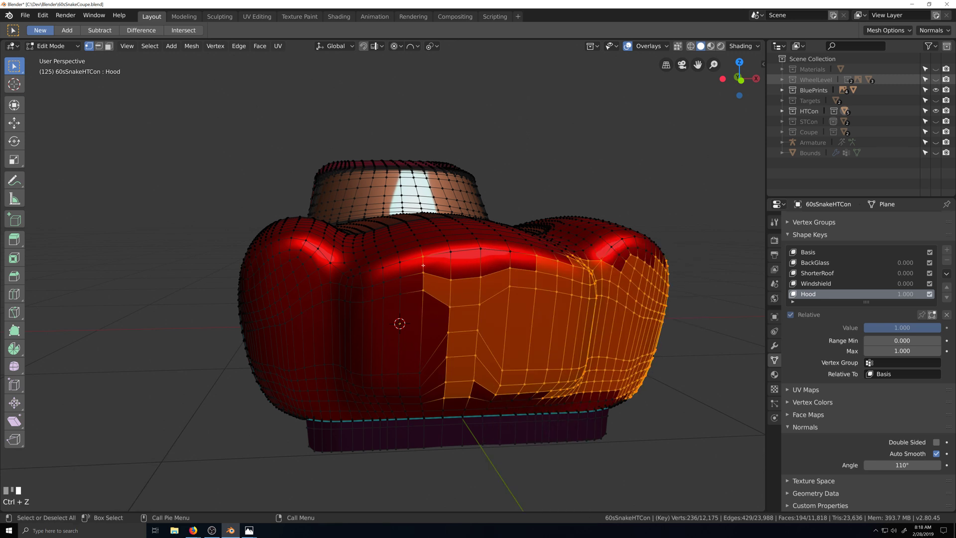
Select the second vertical edge path from the nose centre, toward the right fender, and even out its vertices with LoopTools Space.
{"action": "left_click", "coordinate": [423, 257]}
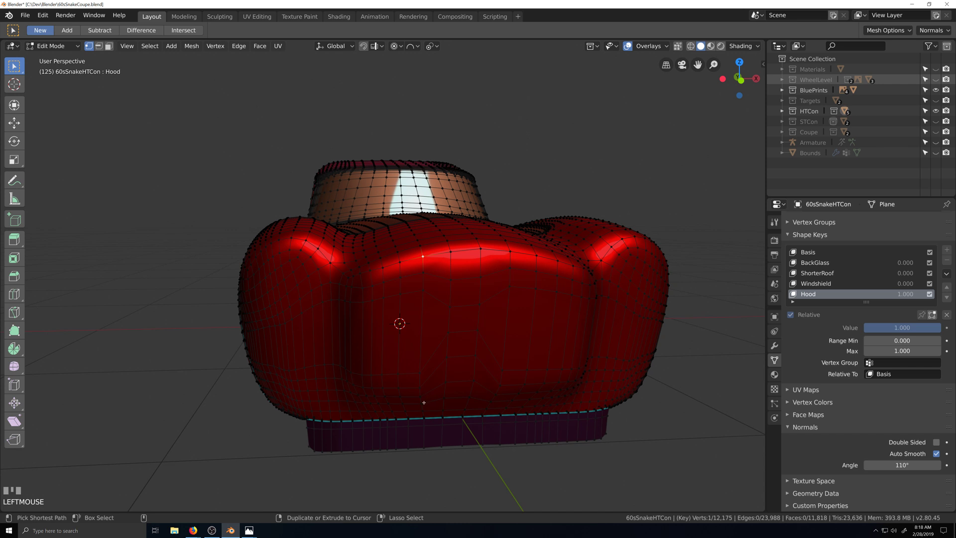
{"action": "left_click", "coordinate": [422, 404], "text": "ctrl"}
{"action": "right_click", "coordinate": [424, 347]}
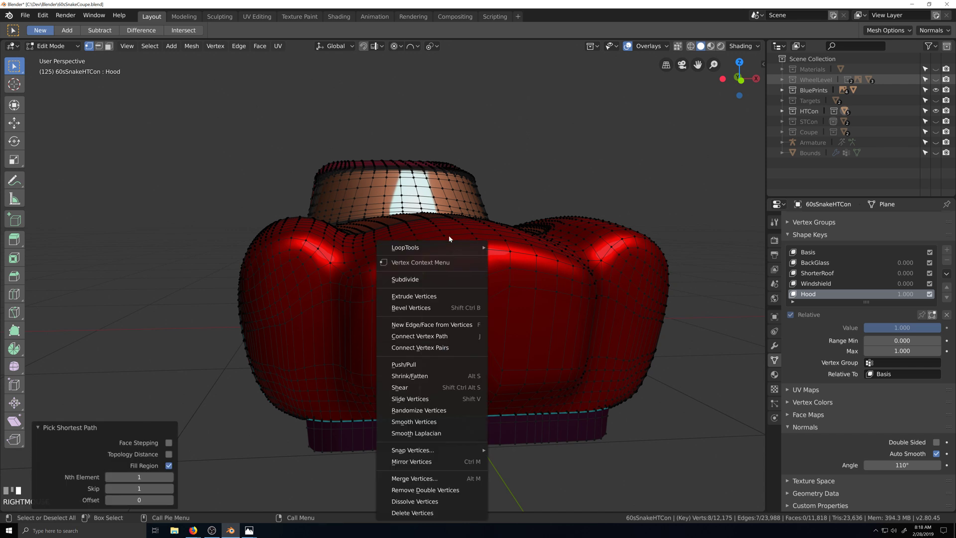
{"action": "mouse_move", "coordinate": [461, 247]}
{"action": "left_click", "coordinate": [511, 320]}
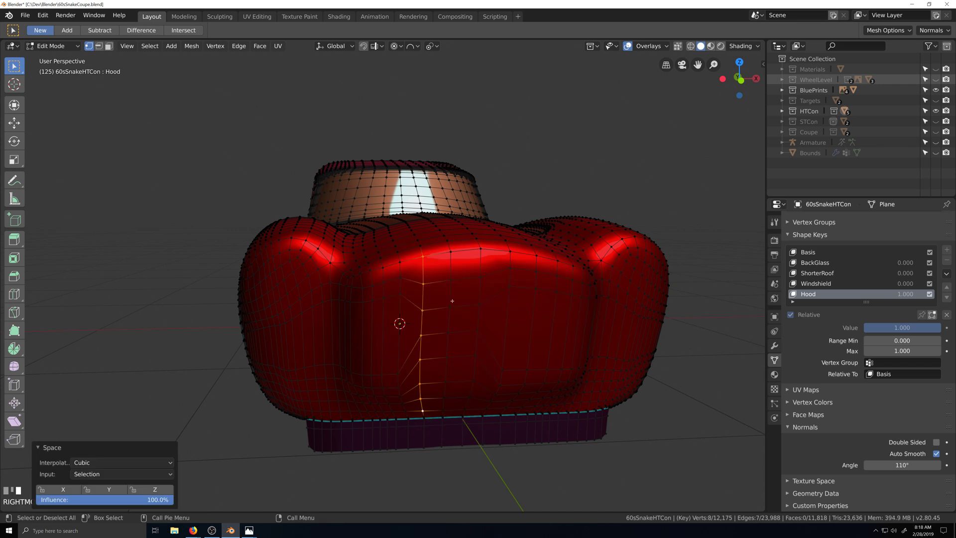
Apply LoopTools Space to the third vertical edge path from the nose centre, running from the upper highlight down to the lower edge.
{"action": "left_click", "coordinate": [398, 263]}
{"action": "left_click", "coordinate": [406, 411], "text": "ctrl+shift"}
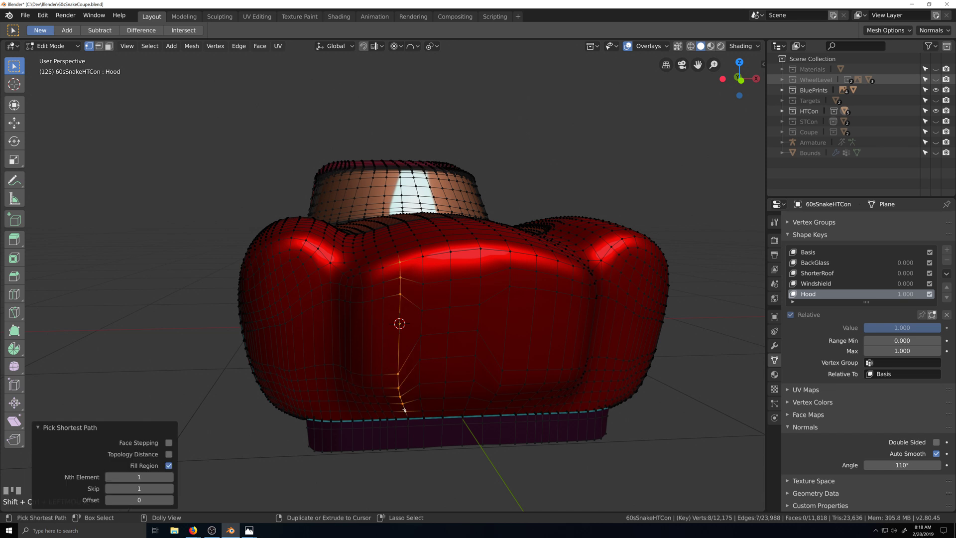
{"action": "right_click", "coordinate": [406, 336]}
{"action": "mouse_move", "coordinate": [438, 247]}
{"action": "left_click", "coordinate": [500, 322]}
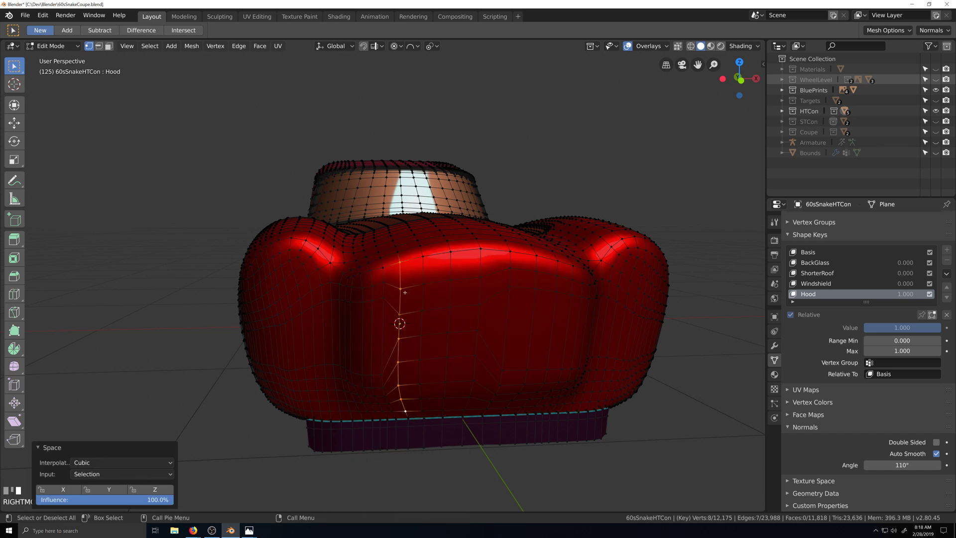
Apply LoopTools Space to the fourth vertical edge path from the nose centre toward the car's right fender.
{"action": "left_click", "coordinate": [383, 267]}
{"action": "left_click", "coordinate": [391, 411], "text": "ctrl+shift"}
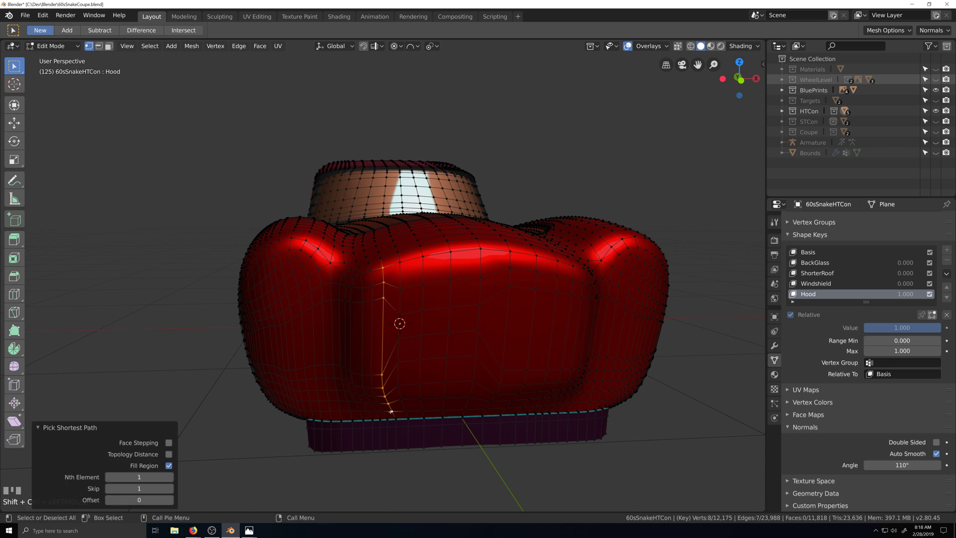
{"action": "right_click", "coordinate": [384, 353]}
{"action": "mouse_move", "coordinate": [428, 248]}
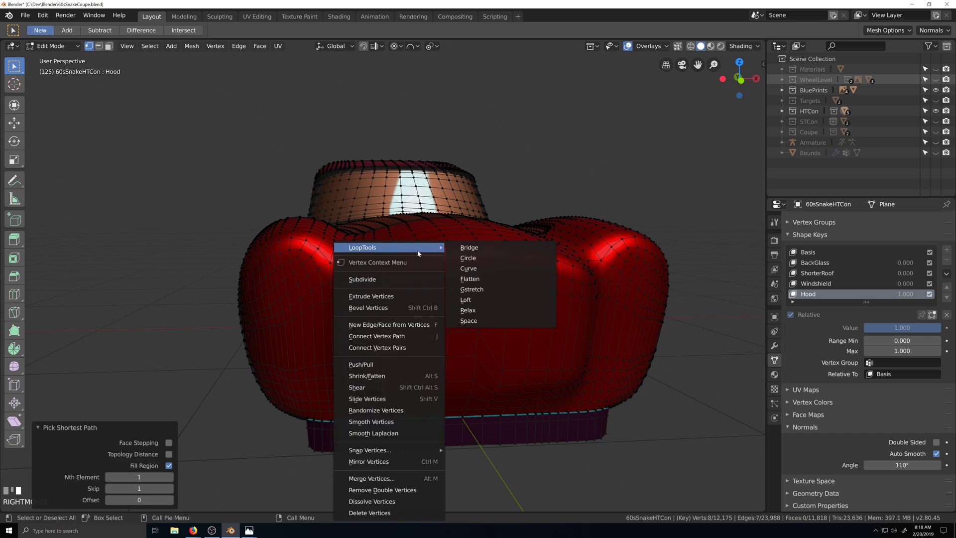
{"action": "left_click", "coordinate": [469, 320]}
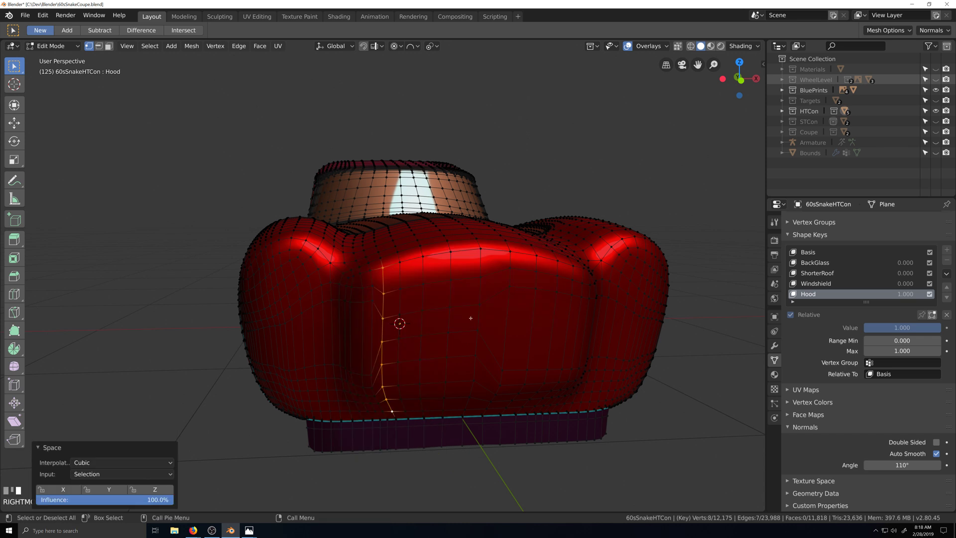
Select the fifth vertical edge path from the nose centre, near the rounded nose corner, and space its vertices evenly with LoopTools.
{"action": "left_click", "coordinate": [370, 273]}
{"action": "left_click", "coordinate": [384, 414], "text": "ctrl+shift"}
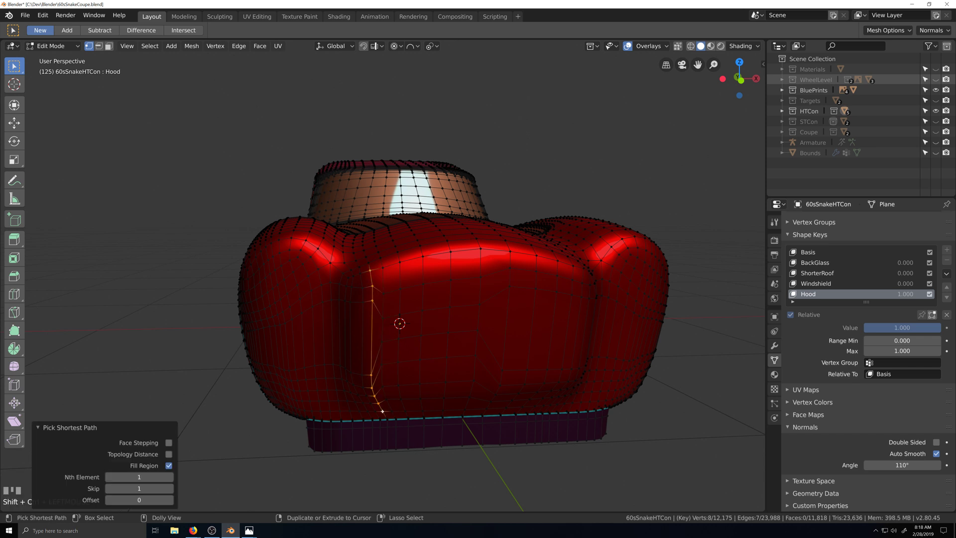
{"action": "right_click", "coordinate": [371, 354]}
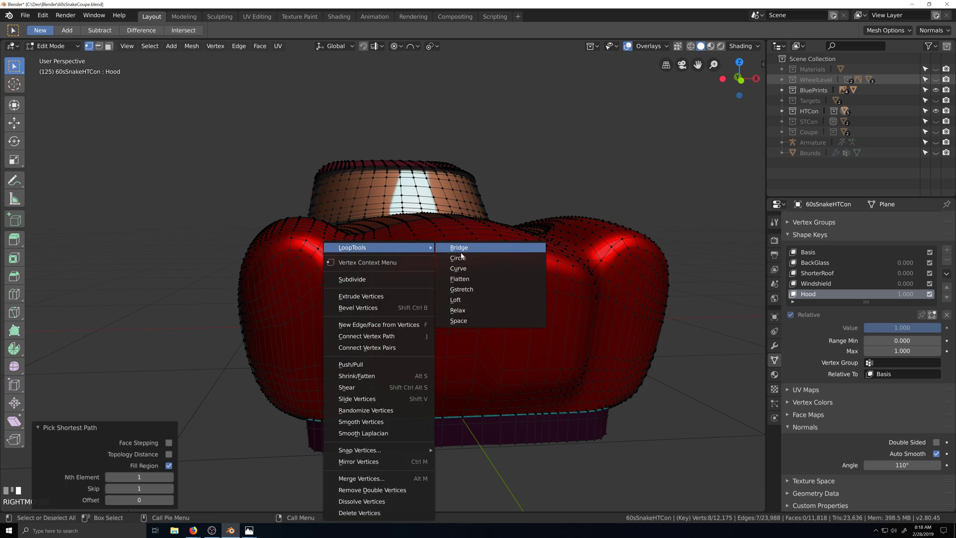
{"action": "left_click", "coordinate": [459, 320]}
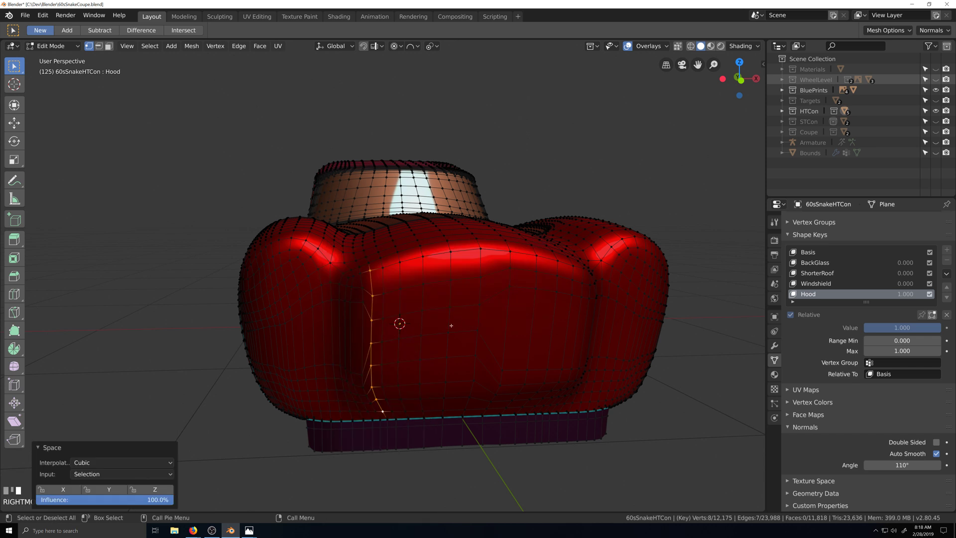
Select the sixth vertical edge path from the nose centre, along the rounded nose corner, and space its vertices evenly with LoopTools.
{"action": "left_click", "coordinate": [360, 274]}
{"action": "left_click", "coordinate": [375, 410], "text": "ctrl+shift"}
{"action": "right_click", "coordinate": [376, 410]}
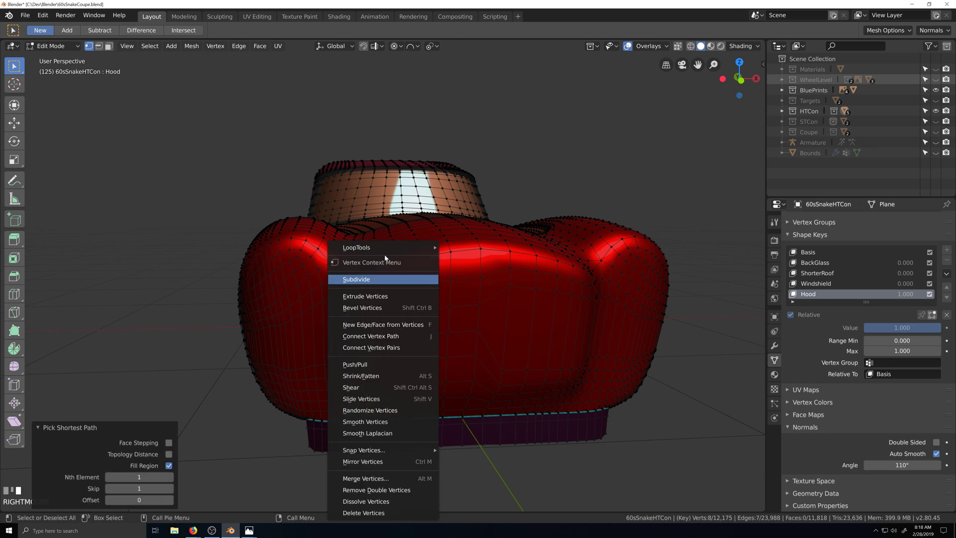
{"action": "mouse_move", "coordinate": [398, 247]}
{"action": "left_click", "coordinate": [459, 321]}
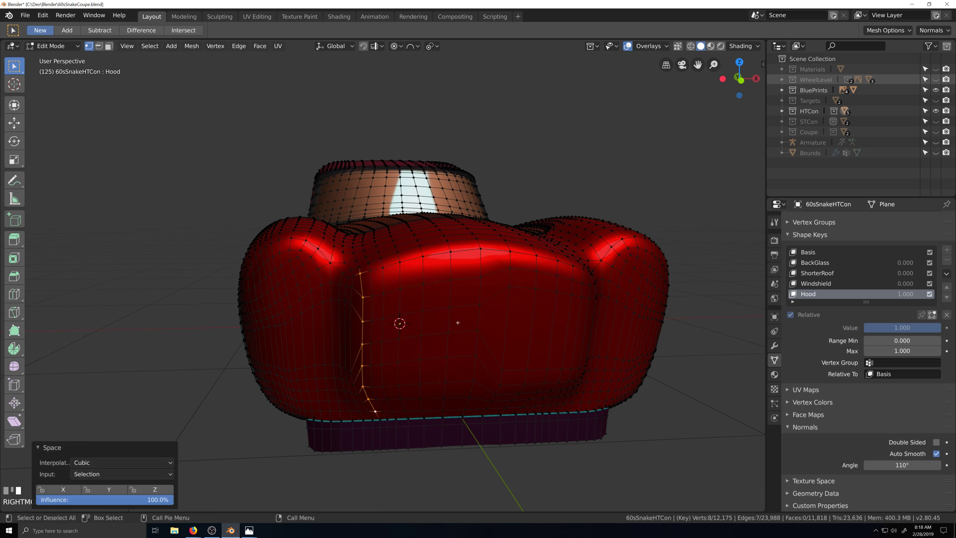
Apply LoopTools Space to the seventh vertical edge path, where the nose corner turns into the crease beside the right fender.
{"action": "left_click", "coordinate": [354, 278]}
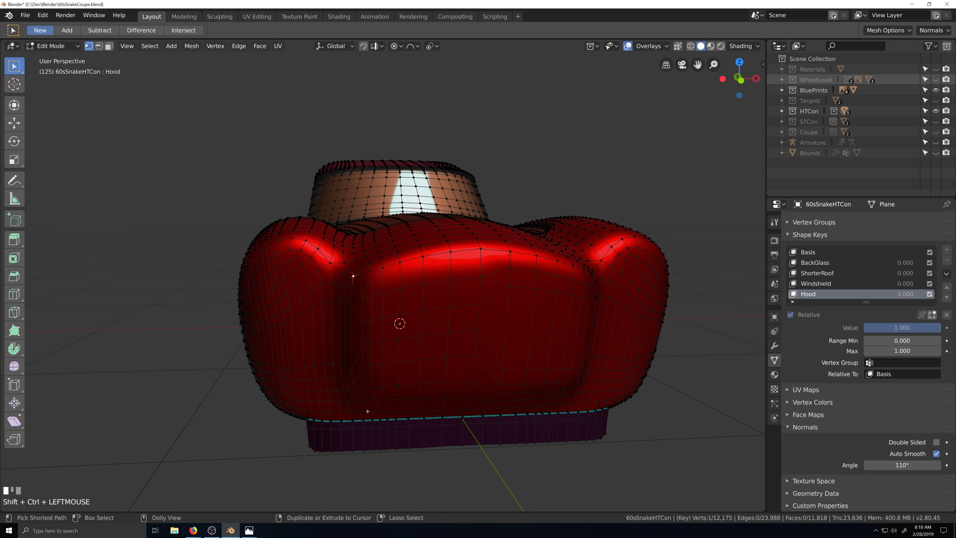
{"action": "left_click", "coordinate": [376, 410], "text": "ctrl+shift"}
{"action": "right_click", "coordinate": [399, 244]}
{"action": "mouse_move", "coordinate": [399, 244]}
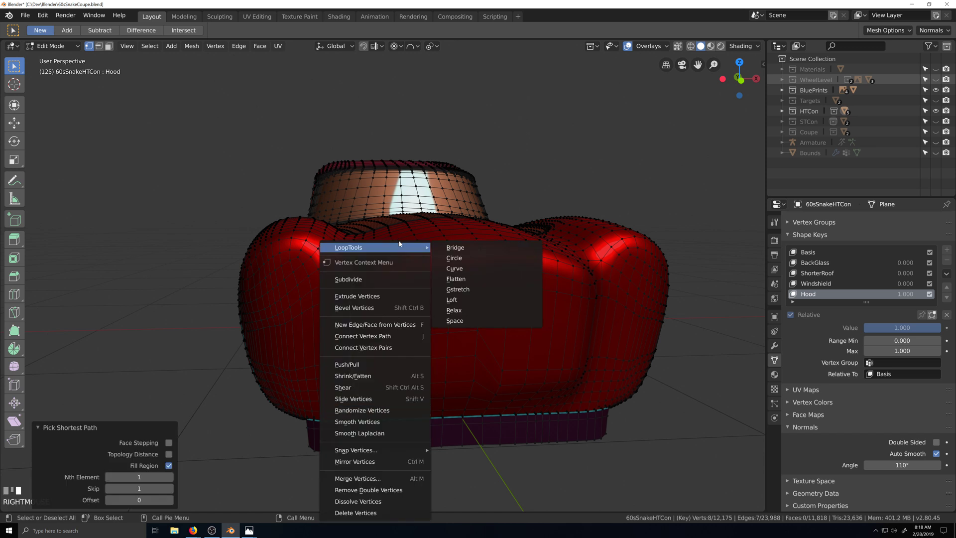
{"action": "left_click", "coordinate": [454, 321]}
Apply LoopTools Space to the eighth vertical edge path, inside the crease between the nose and the right fender.
{"action": "left_click", "coordinate": [349, 277]}
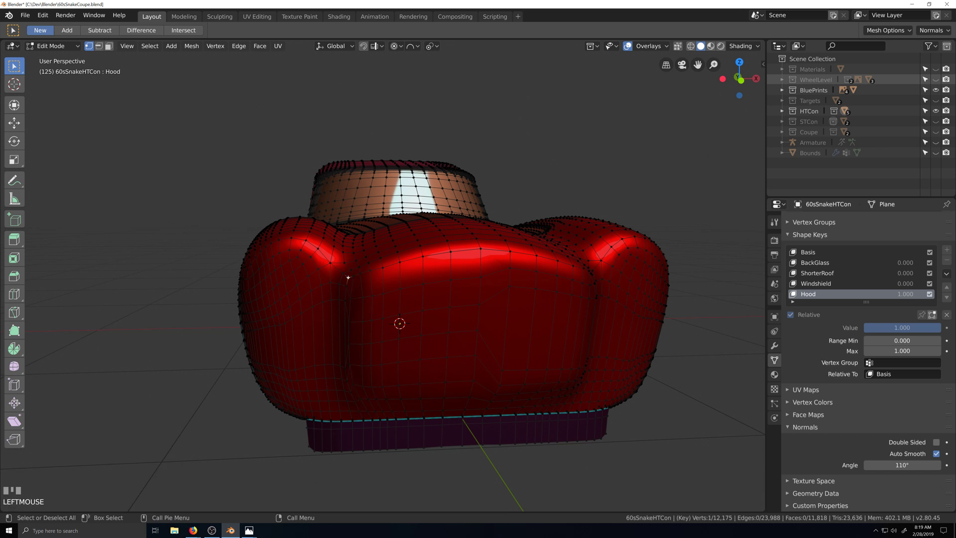
{"action": "left_click", "coordinate": [359, 404], "text": "ctrl+shift"}
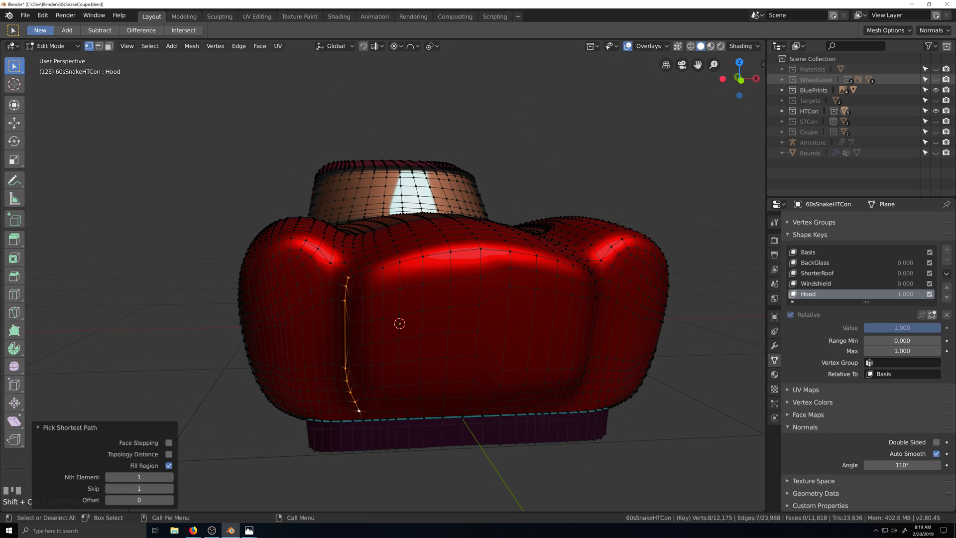
{"action": "right_click", "coordinate": [358, 408]}
{"action": "mouse_move", "coordinate": [386, 250]}
{"action": "left_click", "coordinate": [450, 322]}
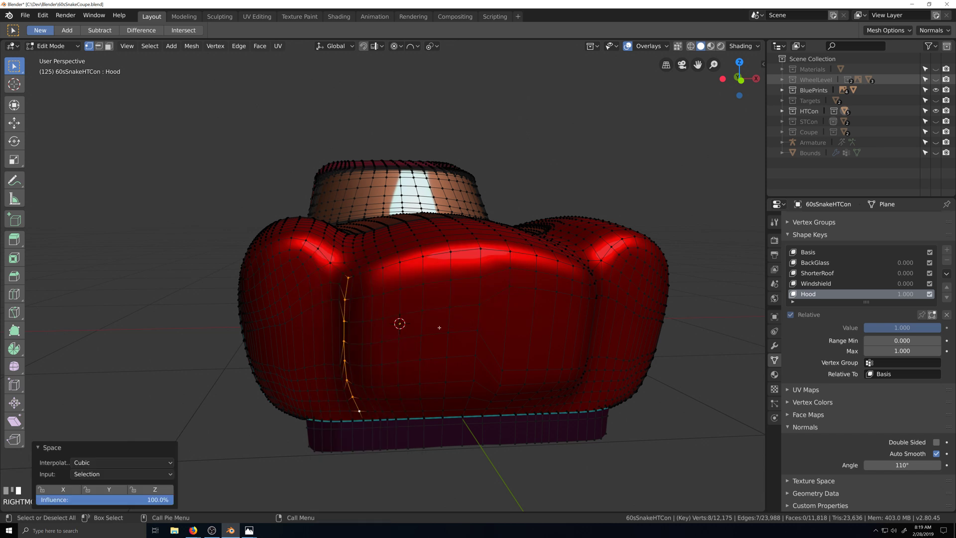
Select the next vertical edge path on the fender side of the crease and space its vertices evenly with LoopTools Space.
{"action": "key", "text": "grave"}
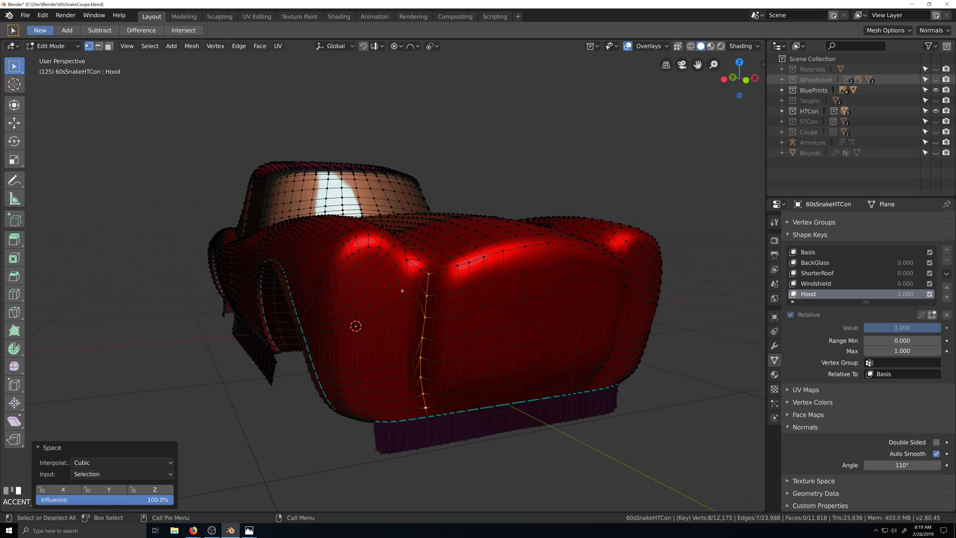
{"action": "left_click", "coordinate": [420, 272]}
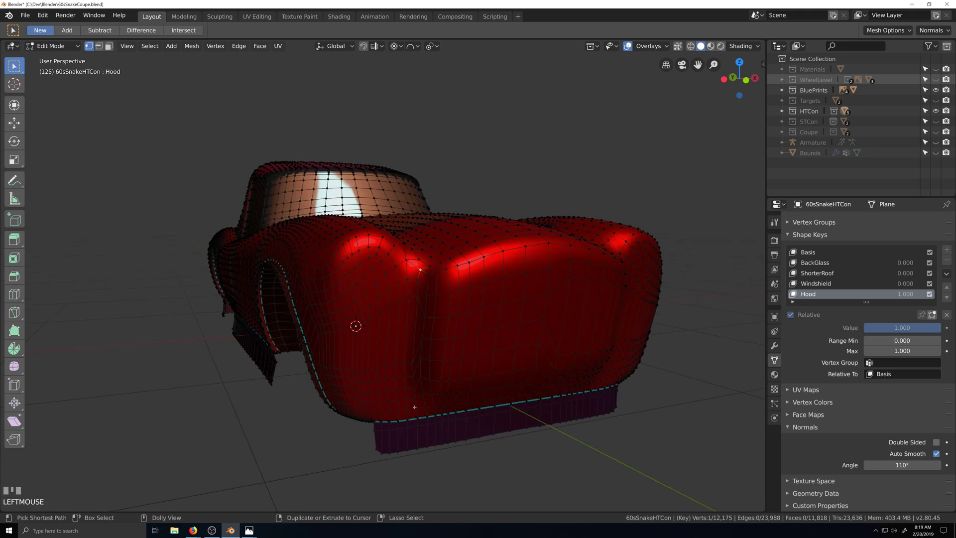
{"action": "left_click", "coordinate": [414, 408], "text": "ctrl+shift"}
{"action": "right_click", "coordinate": [414, 408]}
{"action": "mouse_move", "coordinate": [452, 249]}
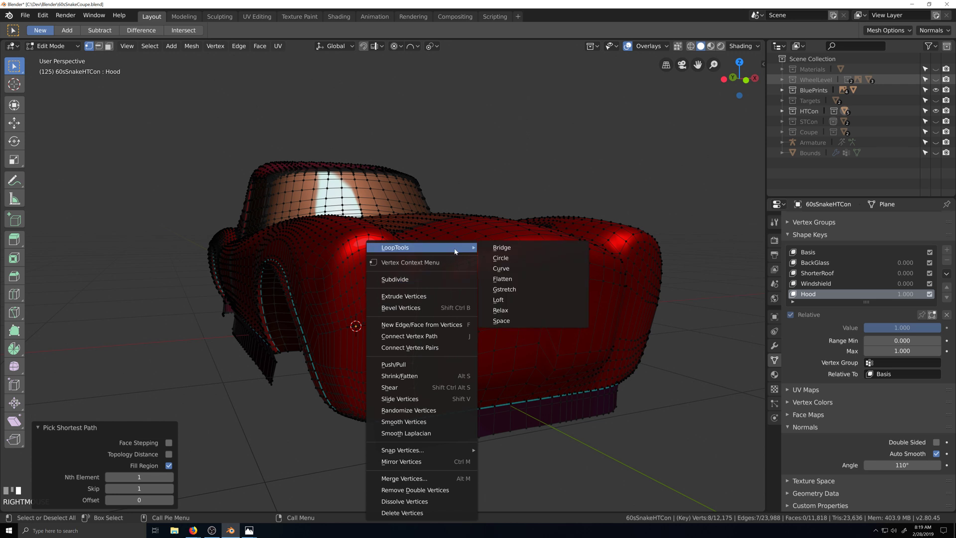
{"action": "left_click", "coordinate": [511, 324]}
Space the vertices of the following vertical edge path evenly with LoopTools Space, on the right fender's inner edge outside the crease.
{"action": "left_click", "coordinate": [407, 268]}
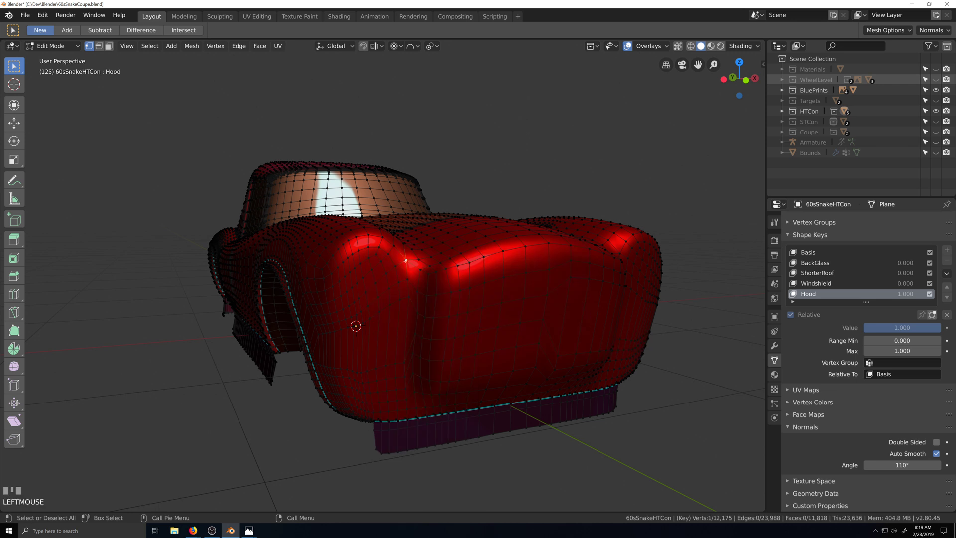
{"action": "left_click", "coordinate": [407, 409], "text": "ctrl+shift"}
{"action": "right_click", "coordinate": [407, 407]}
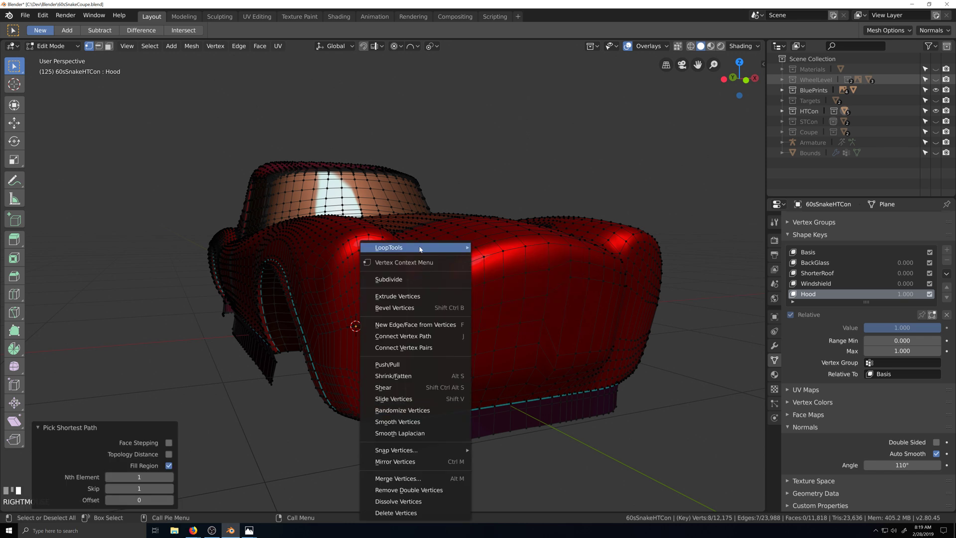
{"action": "mouse_move", "coordinate": [406, 247]}
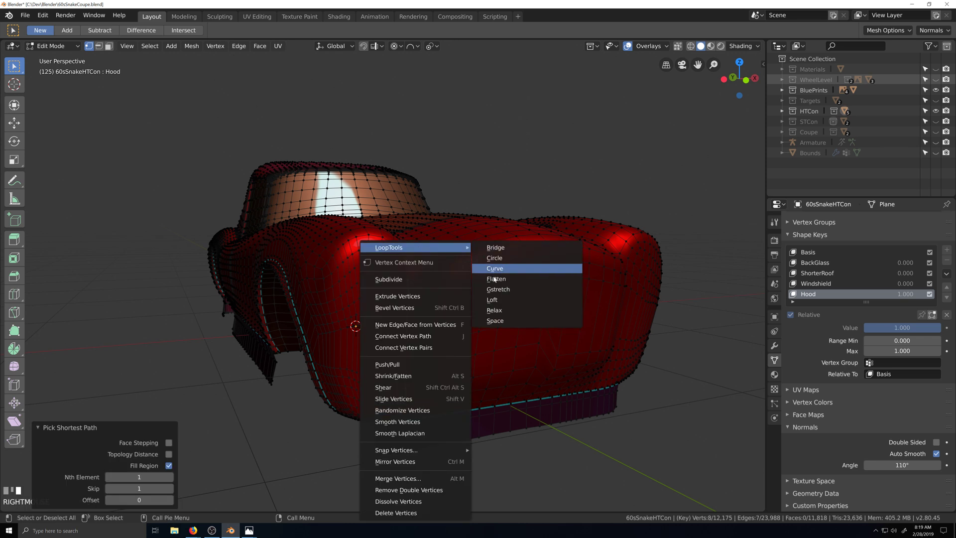
{"action": "left_click", "coordinate": [496, 321]}
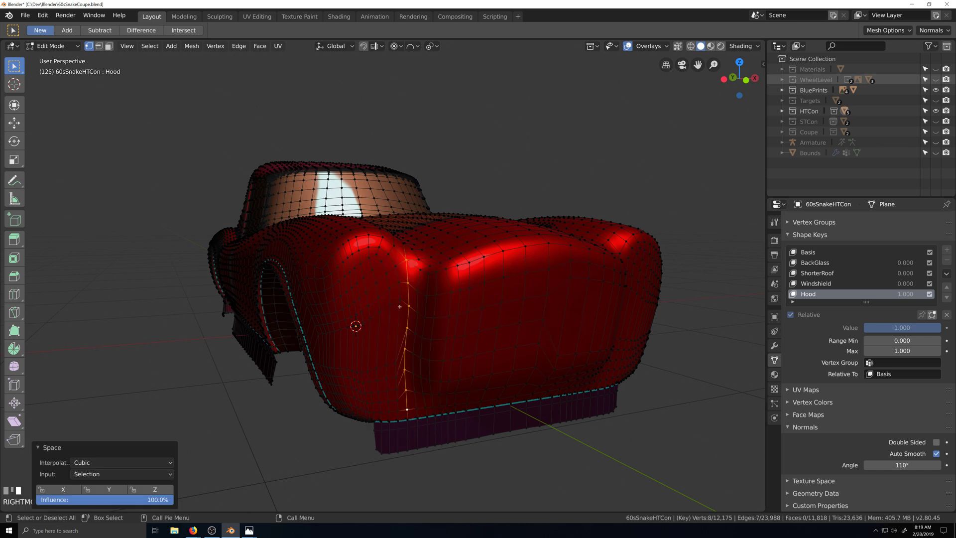
Select the next vertical edge path on the right fender's inner edge, correct its upper end, and space it evenly with LoopTools Space.
{"action": "left_click", "coordinate": [393, 248]}
{"action": "left_click", "coordinate": [398, 410], "text": "ctrl+shift"}
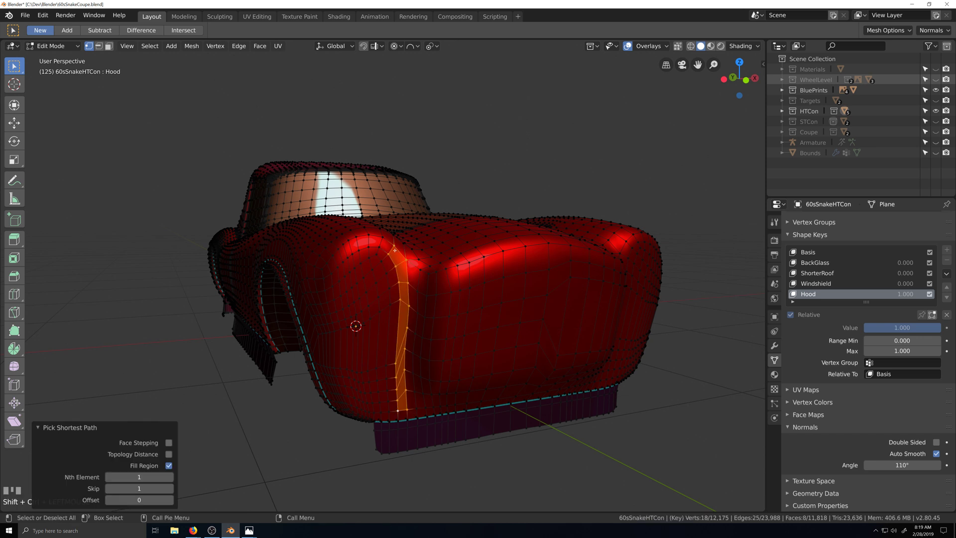
{"action": "left_click", "coordinate": [409, 287], "text": "shift"}
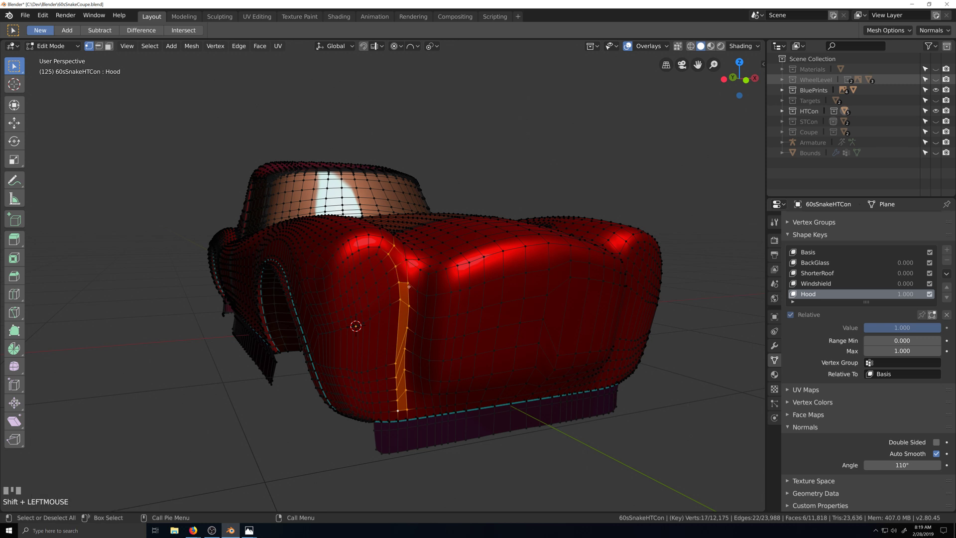
{"action": "left_click", "coordinate": [407, 316], "text": "alt+shift"}
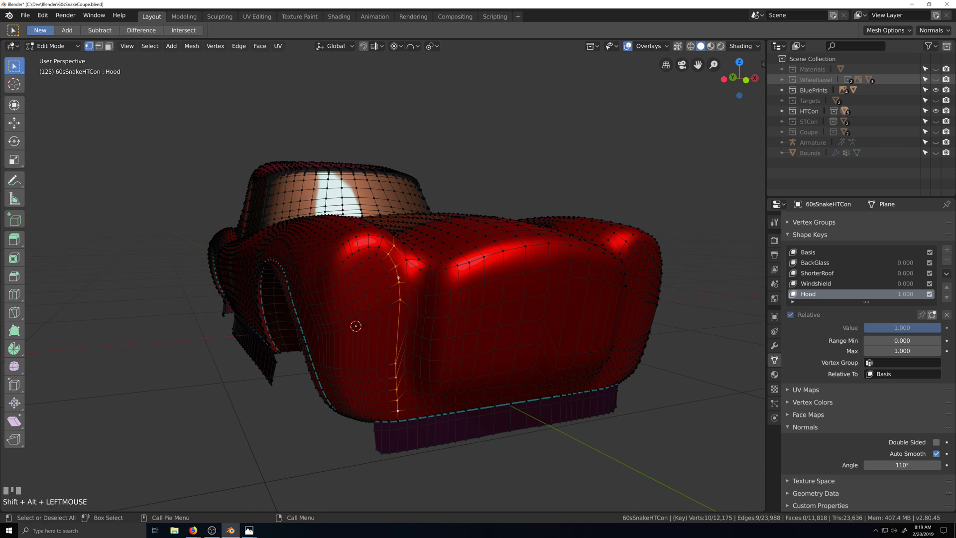
{"action": "left_click", "coordinate": [394, 245], "text": "shift"}
{"action": "right_click", "coordinate": [393, 247]}
{"action": "mouse_move", "coordinate": [392, 248]}
{"action": "left_click", "coordinate": [455, 297]}
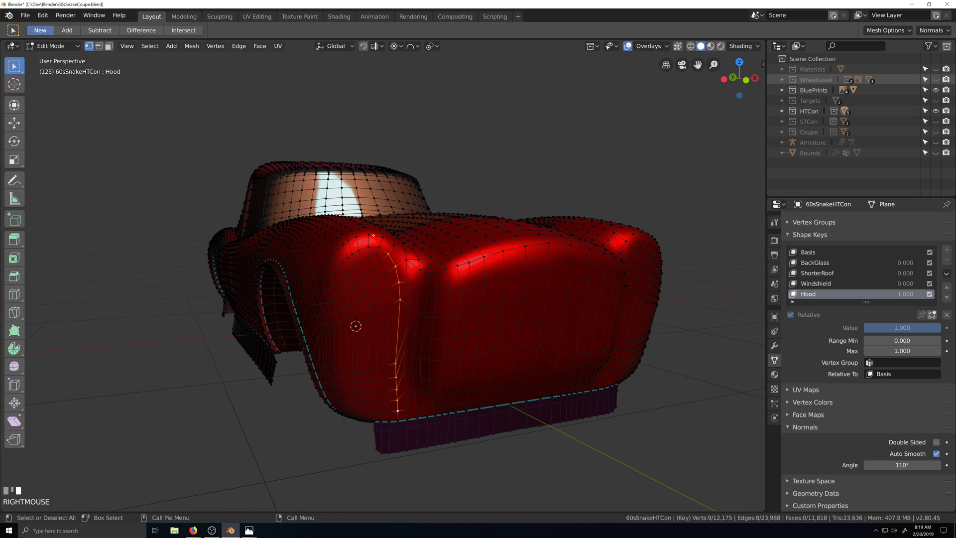
{"action": "right_click", "coordinate": [393, 248]}
{"action": "mouse_move", "coordinate": [451, 247]}
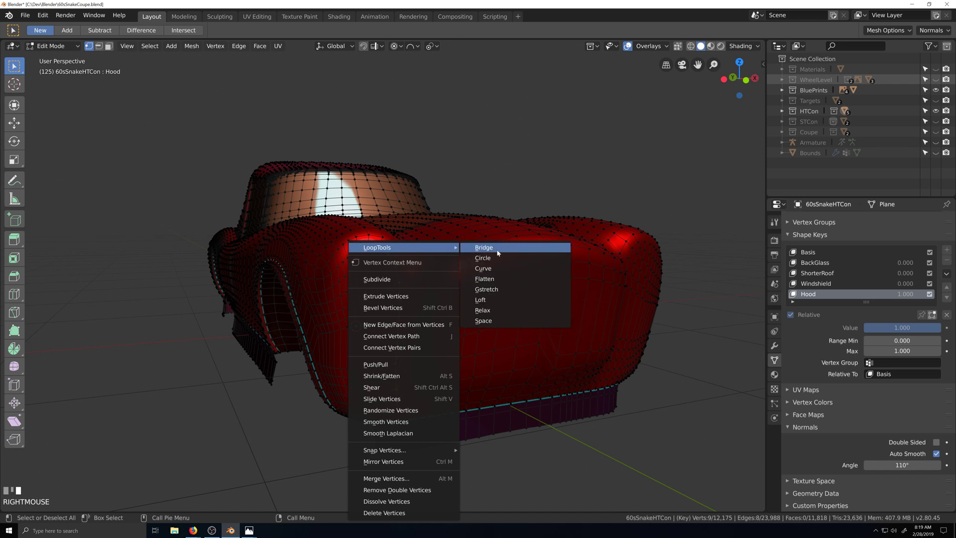
{"action": "left_click", "coordinate": [485, 320]}
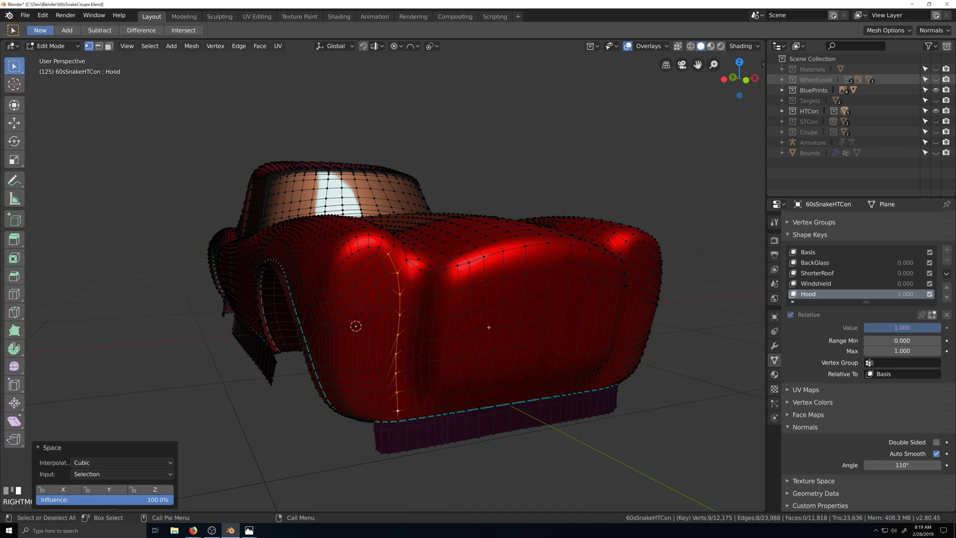
Apply LoopTools Space to the adjacent vertical edge path running from beneath the right fender's bulge to the lower lip.
{"action": "left_click", "coordinate": [377, 254]}
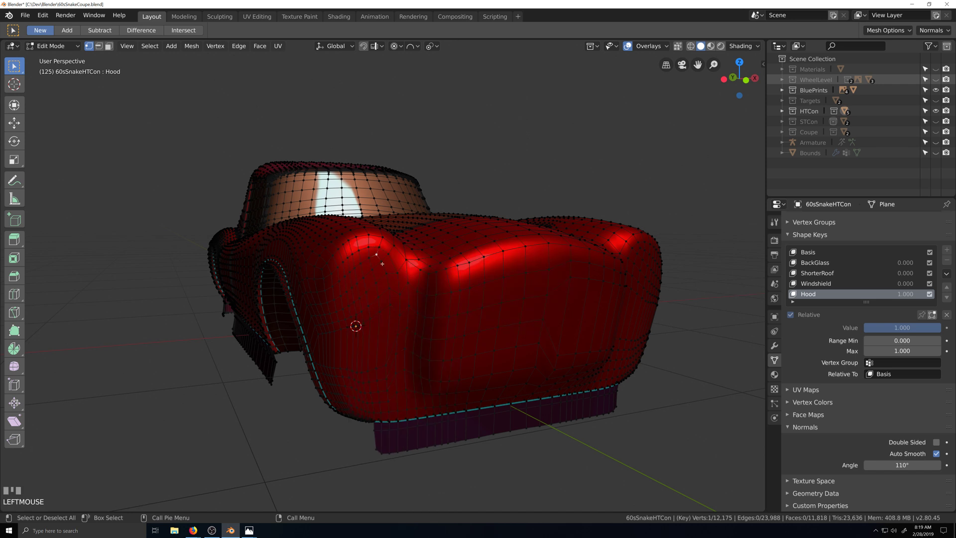
{"action": "left_click", "coordinate": [400, 412], "text": "ctrl"}
{"action": "right_click", "coordinate": [393, 247]}
{"action": "mouse_move", "coordinate": [394, 248]}
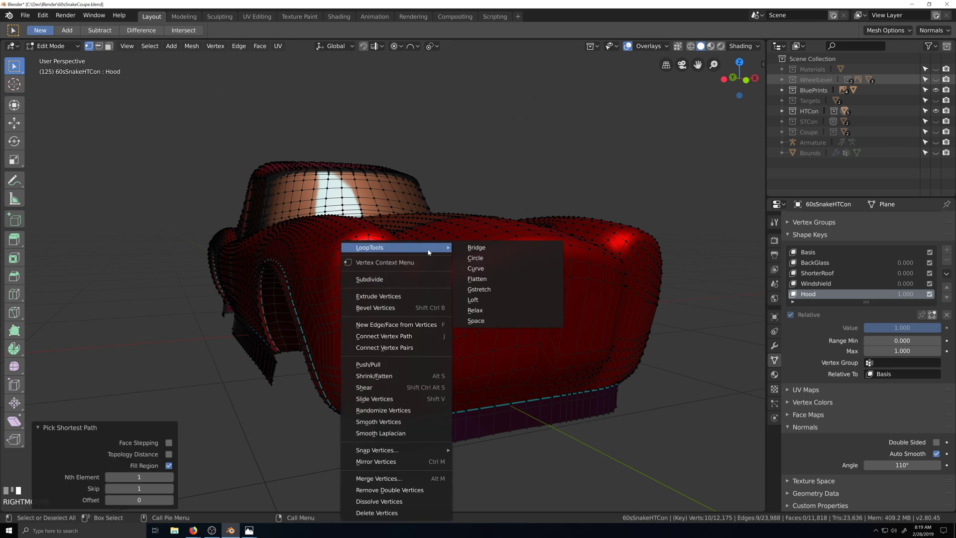
{"action": "left_click", "coordinate": [468, 321]}
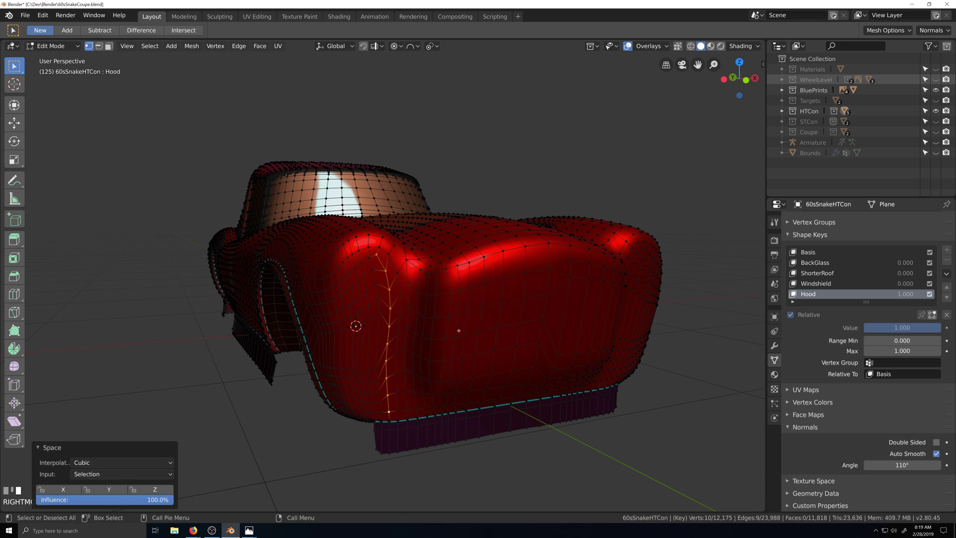
Select the following edge path one column farther outward on the right fender's front and even out its vertices with LoopTools Space.
{"action": "left_click", "coordinate": [370, 257]}
{"action": "left_click", "coordinate": [381, 412], "text": "ctrl+shift"}
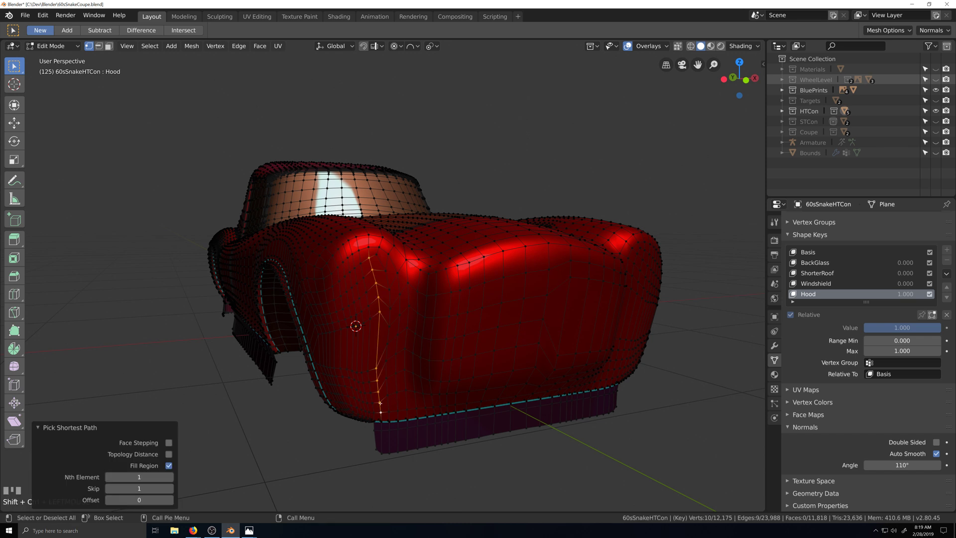
{"action": "right_click", "coordinate": [379, 308]}
{"action": "mouse_move", "coordinate": [410, 248]}
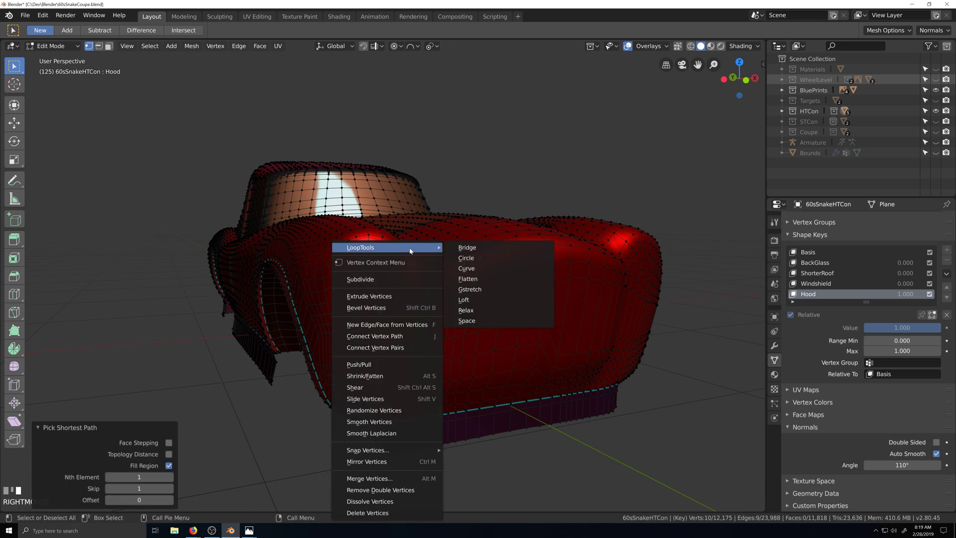
{"action": "left_click", "coordinate": [468, 321]}
Space the vertices of the next outward edge path evenly with LoopTools Space, directly below the right fender's highlighted bulge.
{"action": "left_click", "coordinate": [362, 263]}
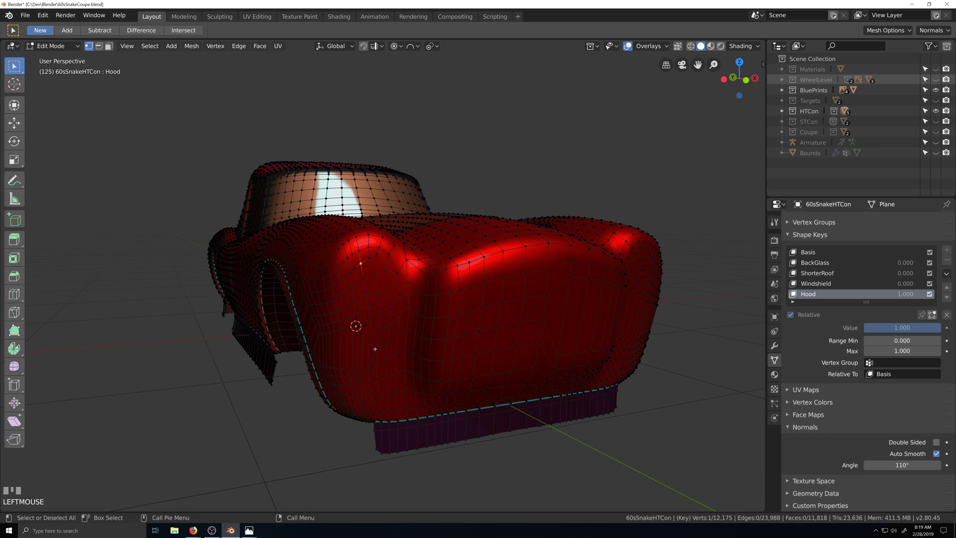
{"action": "left_click", "coordinate": [375, 410], "text": "ctrl+shift"}
{"action": "right_click", "coordinate": [367, 299]}
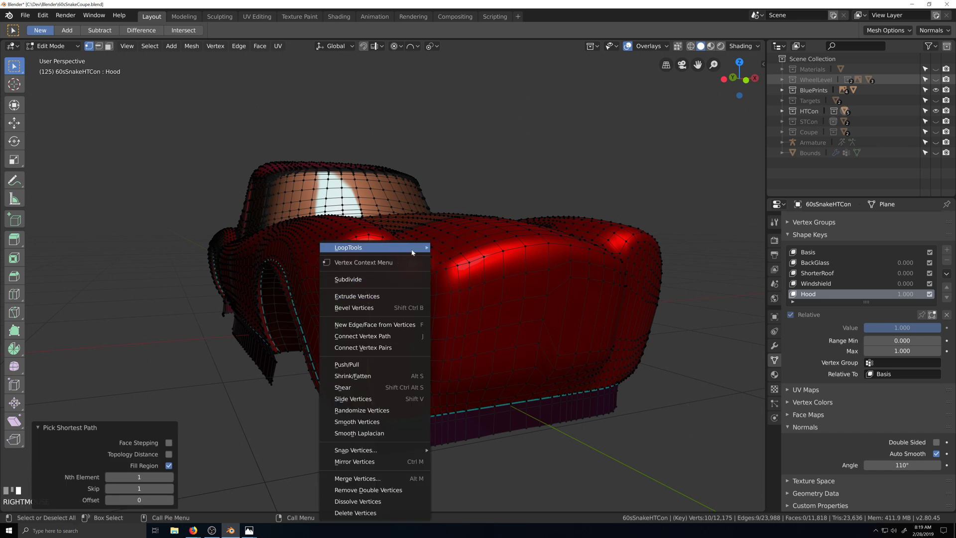
{"action": "mouse_move", "coordinate": [418, 247]}
{"action": "left_click", "coordinate": [457, 319]}
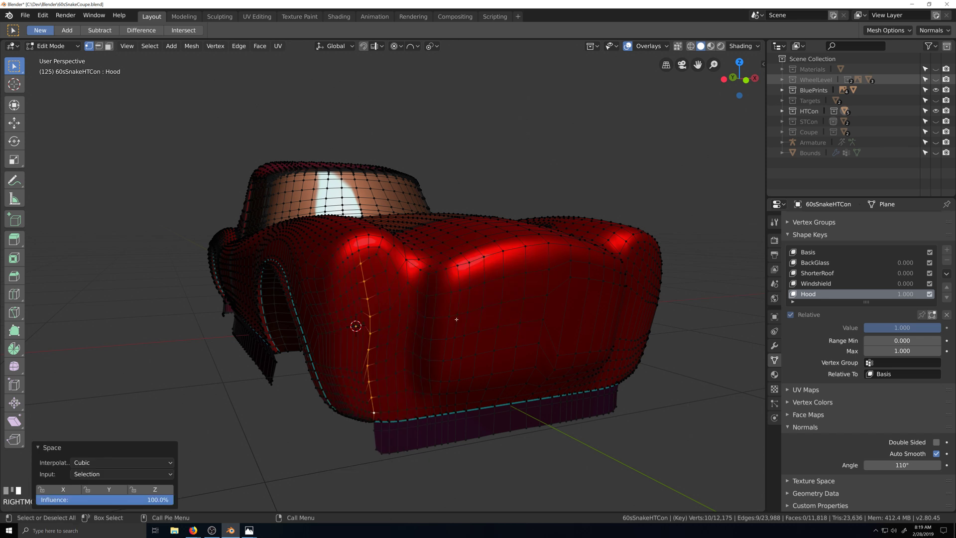
Apply LoopTools Space to the vertical edge path just inside the middle of the right fender's front face.
{"action": "left_click", "coordinate": [355, 268]}
{"action": "left_click", "coordinate": [368, 408], "text": "ctrl+shift"}
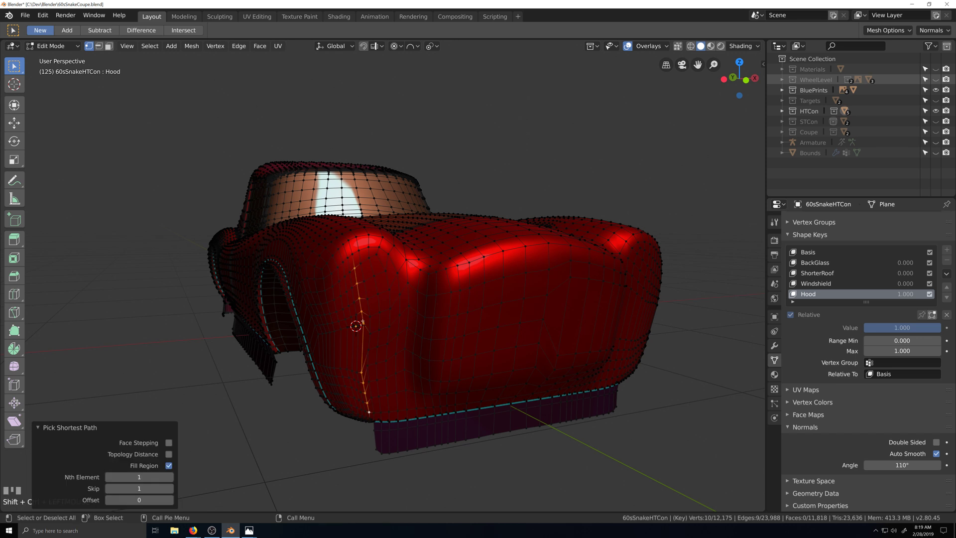
{"action": "right_click", "coordinate": [372, 324]}
{"action": "mouse_move", "coordinate": [404, 244]}
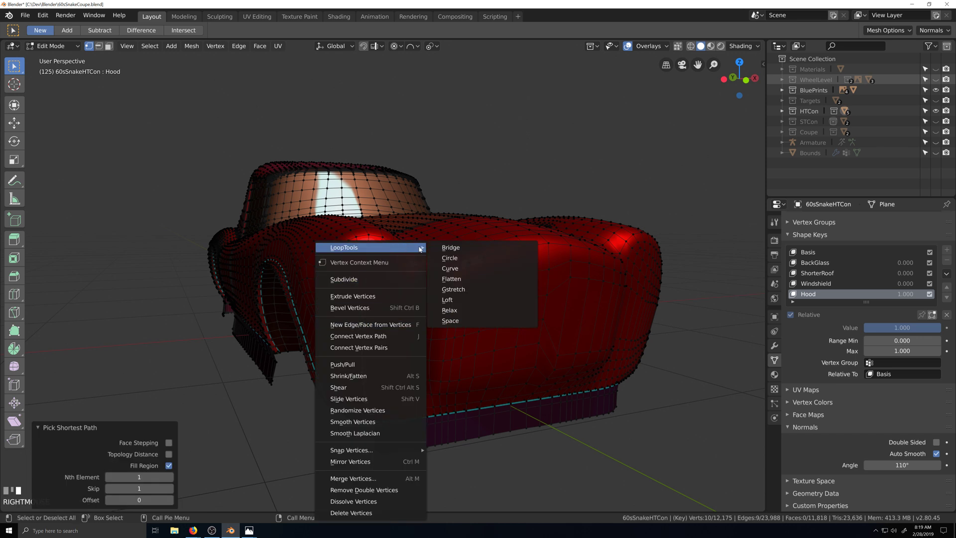
{"action": "left_click", "coordinate": [456, 320]}
Select the vertical edge path running past the 3D cursor on the right fender's front and space it evenly with LoopTools Space.
{"action": "left_click", "coordinate": [349, 272]}
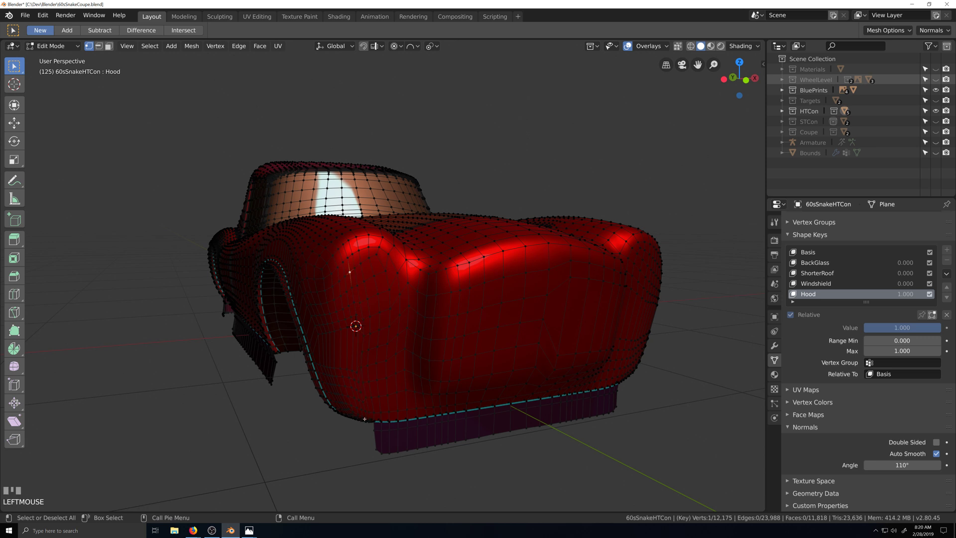
{"action": "left_click", "coordinate": [367, 412], "text": "ctrl"}
{"action": "right_click", "coordinate": [365, 413]}
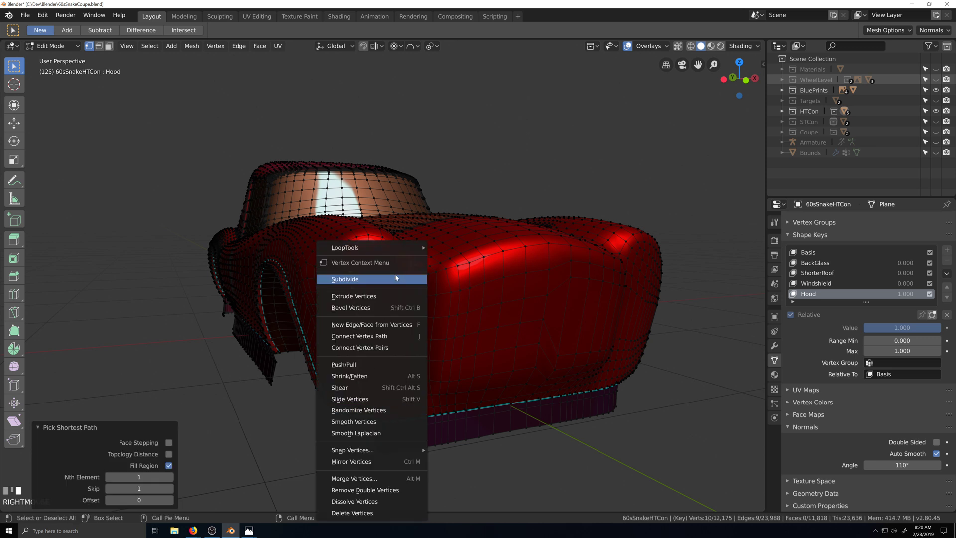
{"action": "mouse_move", "coordinate": [399, 247]}
{"action": "left_click", "coordinate": [464, 324]}
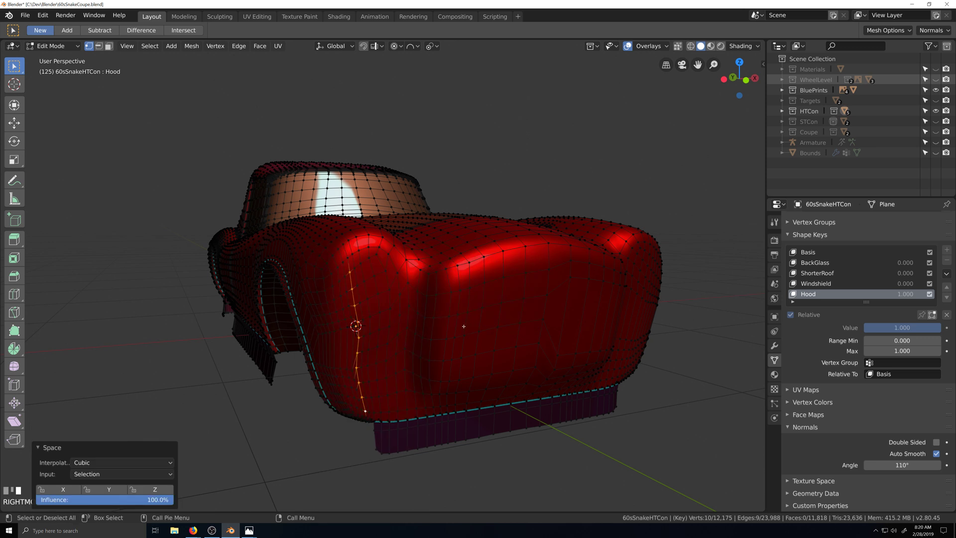
Apply LoopTools Space to the next edge path on the wheel-arch side of the 3D cursor, down the right fender's front.
{"action": "left_click", "coordinate": [345, 276]}
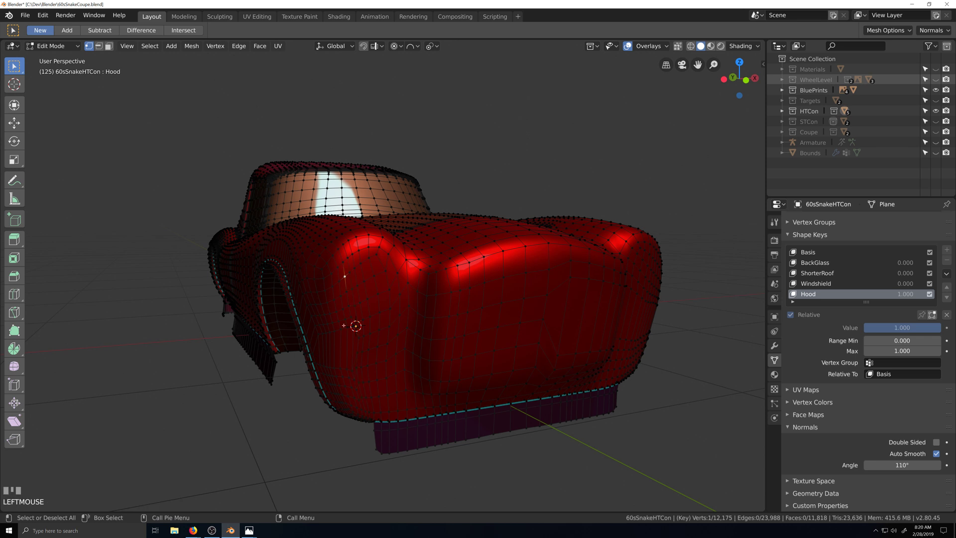
{"action": "left_click", "coordinate": [355, 404], "text": "ctrl"}
{"action": "right_click", "coordinate": [355, 409]}
{"action": "mouse_move", "coordinate": [413, 249]}
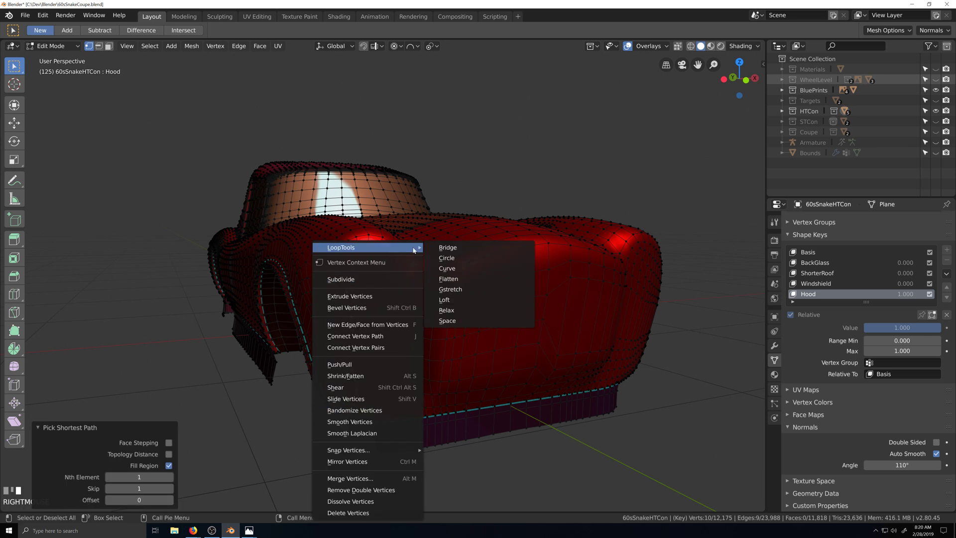
{"action": "left_click", "coordinate": [447, 321]}
From a more side-on view, space the next vertical edge path evenly with LoopTools Space where the right fender's front turns toward its side.
{"action": "middle_click_drag", "start_coordinate": [368, 349], "coordinate": [399, 263]}
{"action": "left_click", "coordinate": [398, 263]}
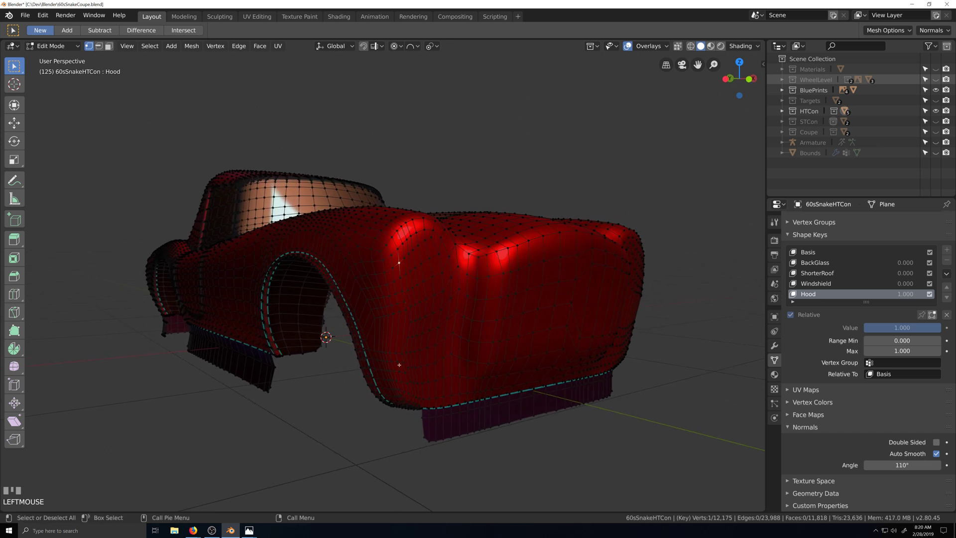
{"action": "left_click", "coordinate": [408, 394], "text": "ctrl+shift"}
{"action": "right_click", "coordinate": [406, 389]}
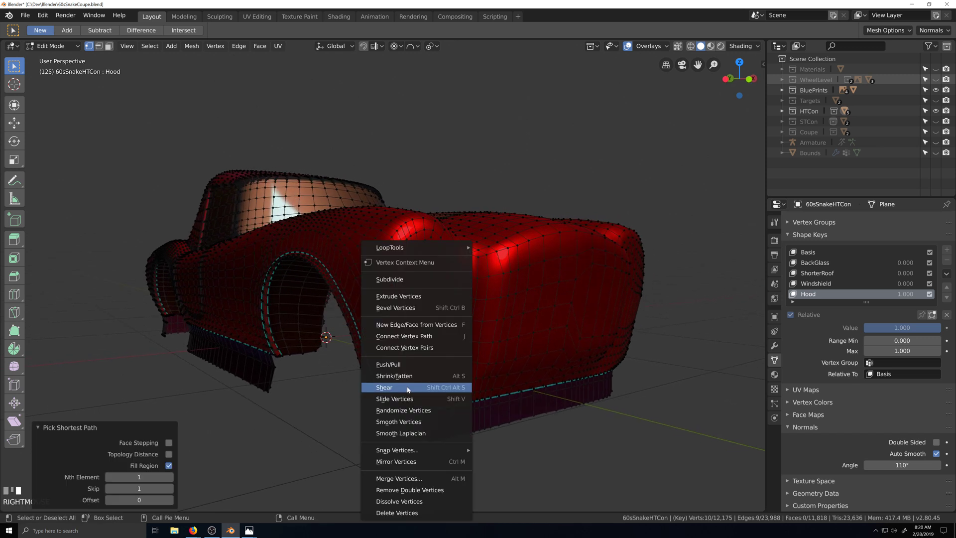
{"action": "mouse_move", "coordinate": [418, 248]}
{"action": "left_click", "coordinate": [500, 322]}
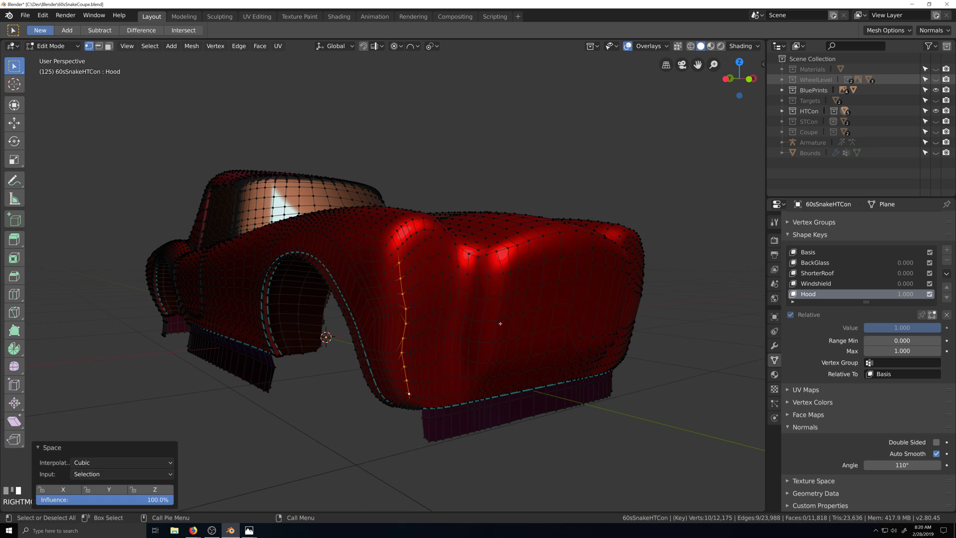
Select the adjacent edge path one column closer to the front wheel arch and even out its vertices with LoopTools Space.
{"action": "left_click", "coordinate": [393, 272]}
{"action": "left_click", "coordinate": [403, 387], "text": "ctrl+shift"}
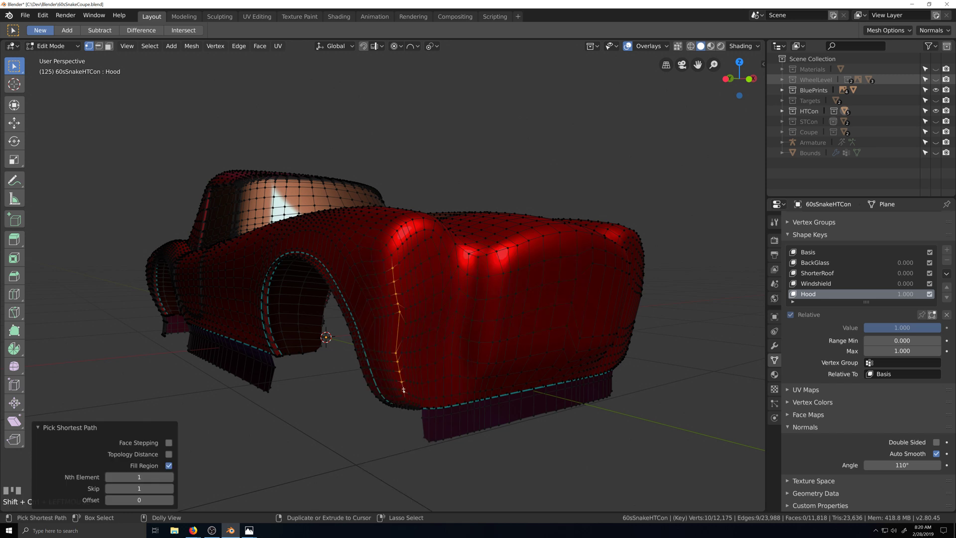
{"action": "right_click", "coordinate": [403, 384]}
{"action": "mouse_move", "coordinate": [438, 247]}
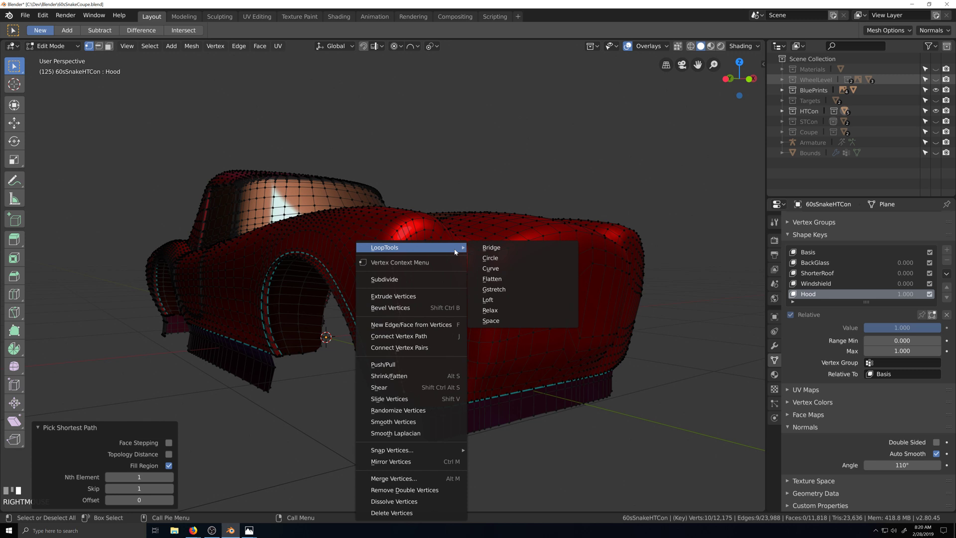
{"action": "left_click", "coordinate": [493, 321]}
Apply LoopTools Space to the following vertical edge path on the right fender's outer side, between the bulge and the lower lip.
{"action": "left_click", "coordinate": [384, 273]}
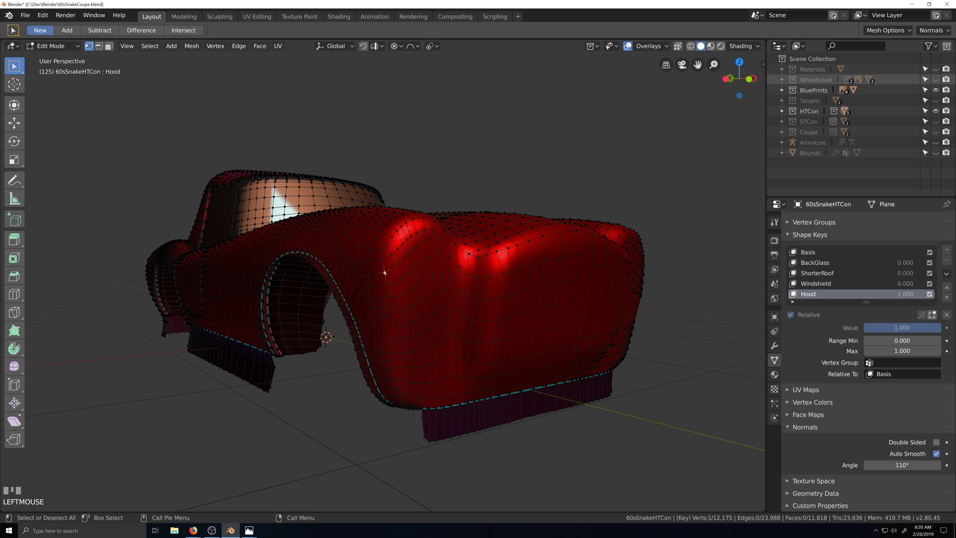
{"action": "left_click", "coordinate": [401, 383], "text": "ctrl+shift"}
{"action": "right_click", "coordinate": [401, 383]}
{"action": "mouse_move", "coordinate": [443, 247]}
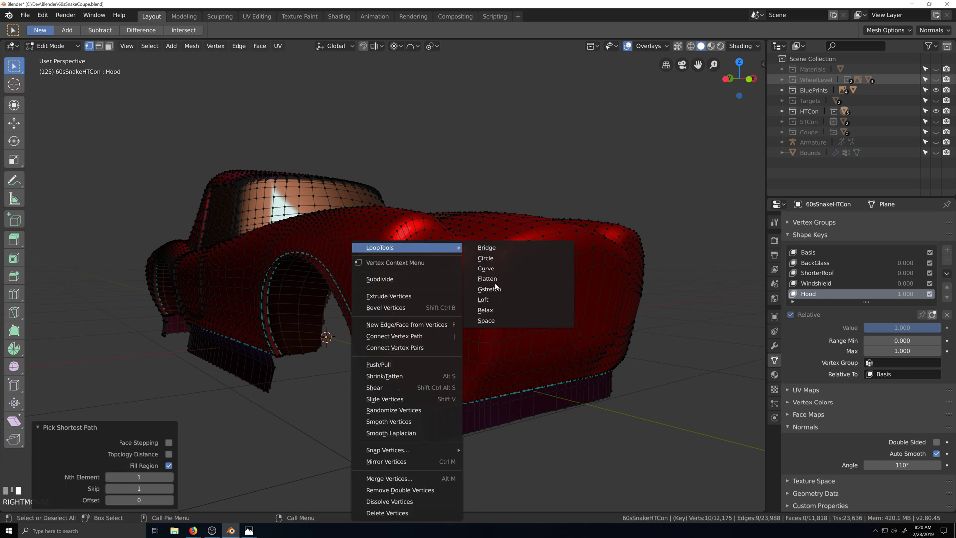
{"action": "left_click", "coordinate": [496, 321]}
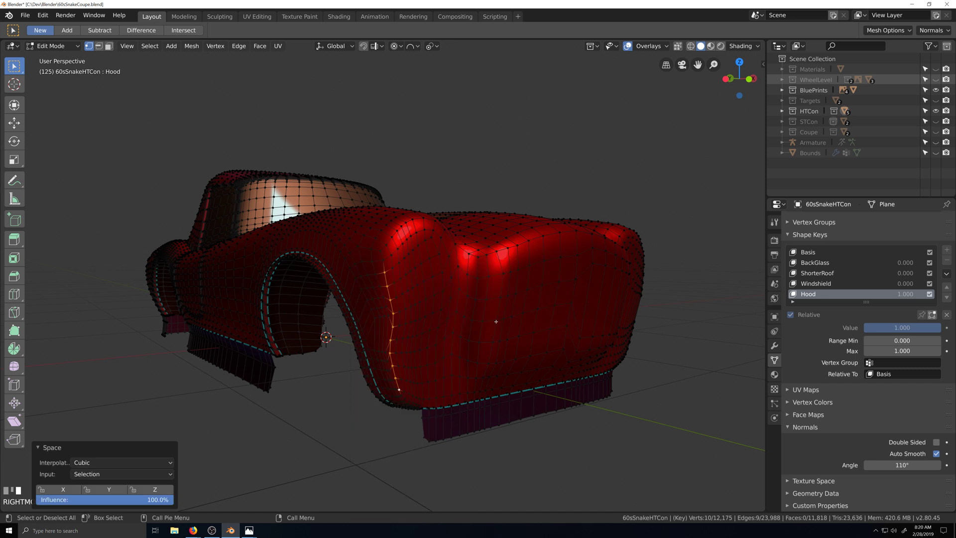
Reselect the next edge path as a single column nearer the front wheel arch and space its vertices evenly with LoopTools Space.
{"action": "left_click", "coordinate": [376, 275]}
{"action": "left_click", "coordinate": [394, 390], "text": "ctrl+shift"}
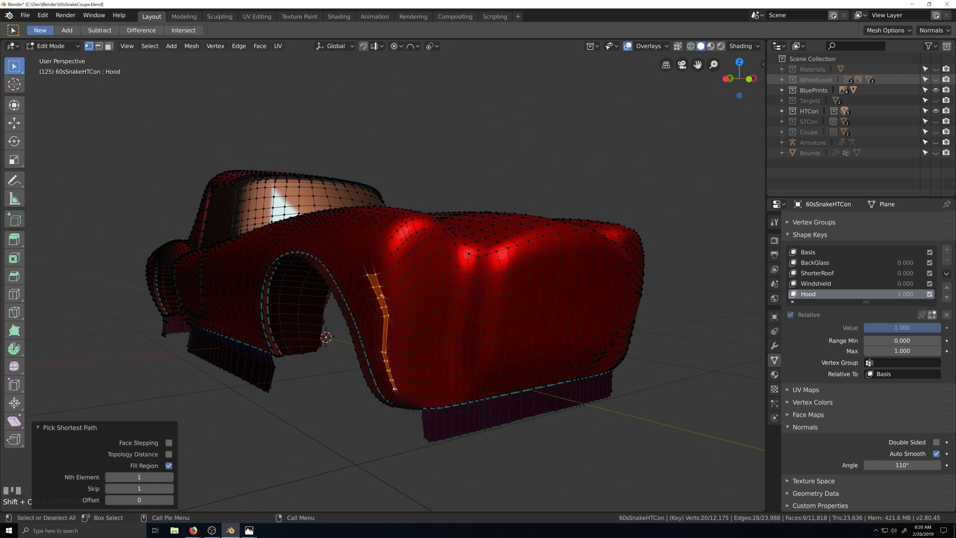
{"action": "left_click", "coordinate": [376, 274]}
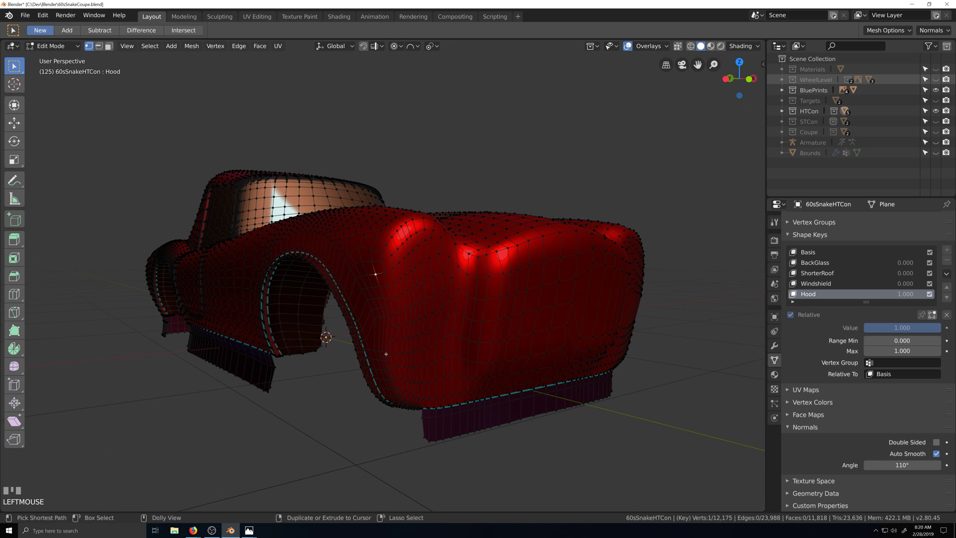
{"action": "left_click", "coordinate": [391, 363], "text": "ctrl+shift"}
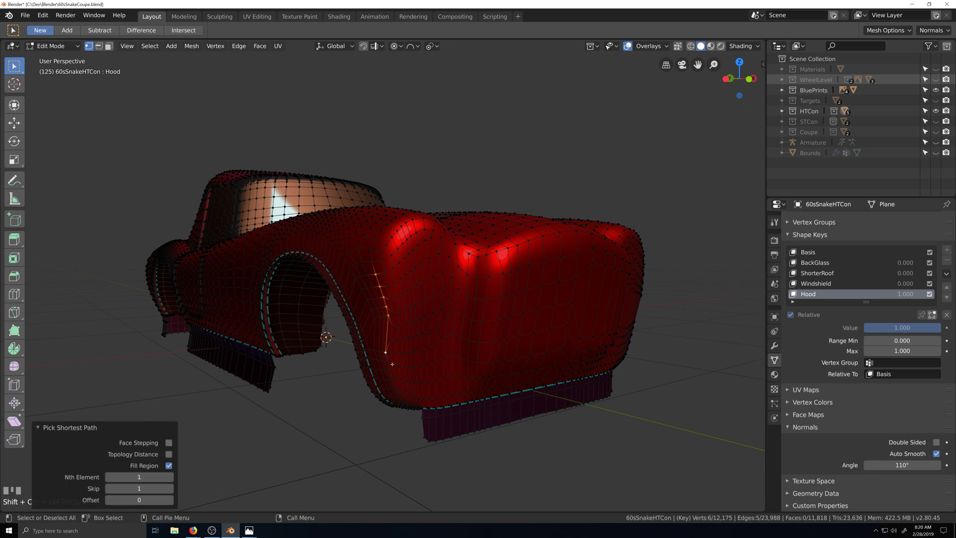
{"action": "left_click", "coordinate": [396, 389], "text": "ctrl"}
{"action": "right_click", "coordinate": [396, 389]}
{"action": "mouse_move", "coordinate": [427, 247]}
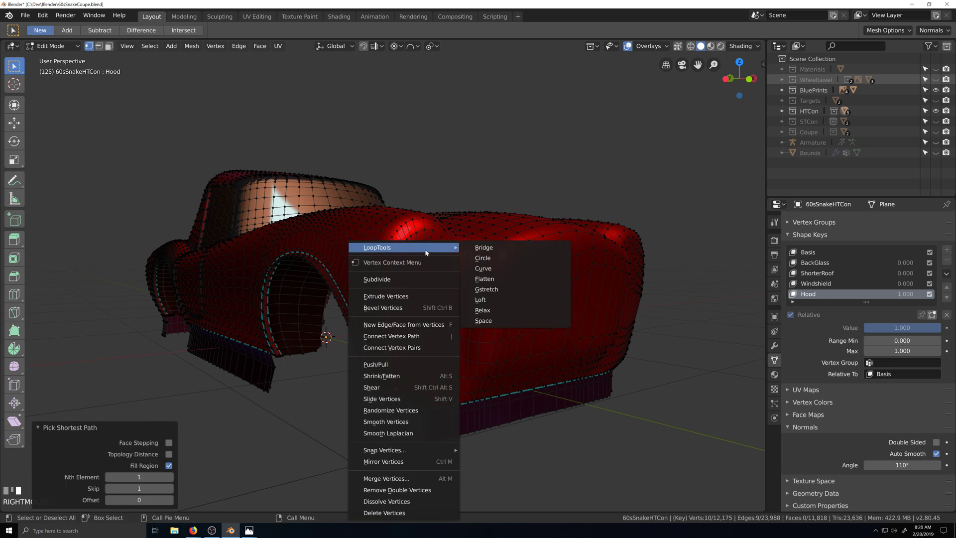
{"action": "left_click", "coordinate": [482, 320]}
{"action": "scroll", "coordinate": [449, 312], "scroll_direction": "up", "scroll_amount": 5}
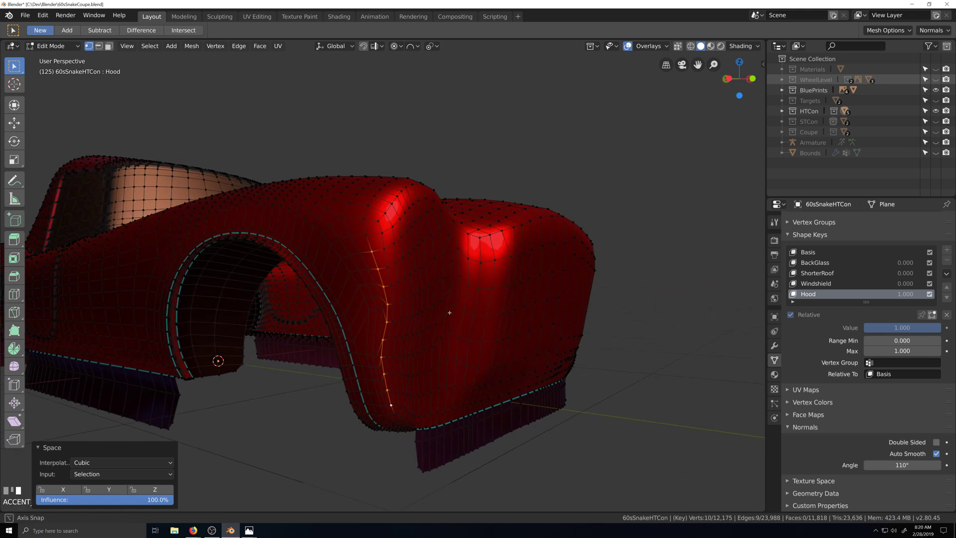
Select the vertical vertex row down the front fender's outer corner to the lower edge and even it out with LoopTools Space.
{"action": "middle_click_drag", "start_coordinate": [449, 312], "coordinate": [441, 301]}
{"action": "left_click", "coordinate": [387, 250]}
{"action": "left_click", "coordinate": [409, 305], "text": "ctrl+shift"}
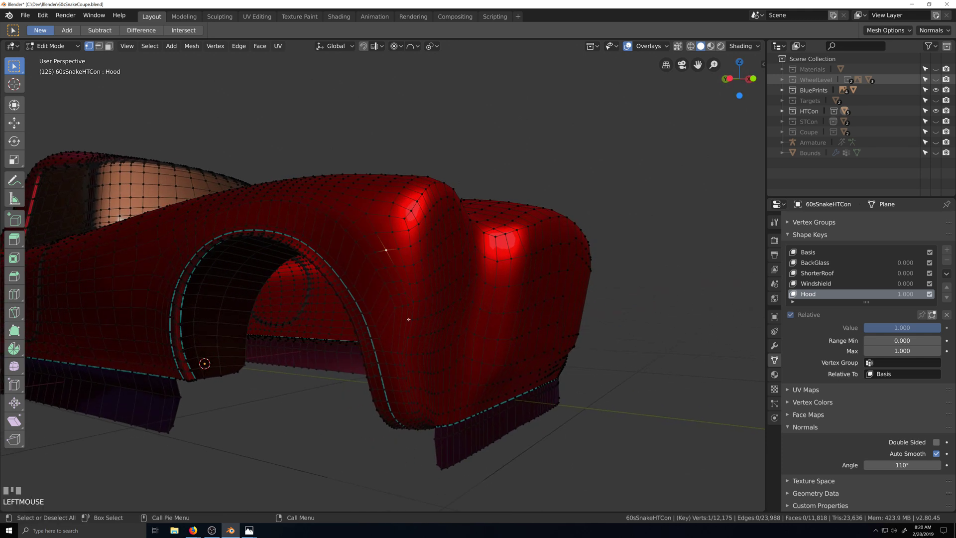
{"action": "left_click", "coordinate": [399, 352], "text": "ctrl+shift"}
{"action": "left_click", "coordinate": [407, 314], "text": "shift"}
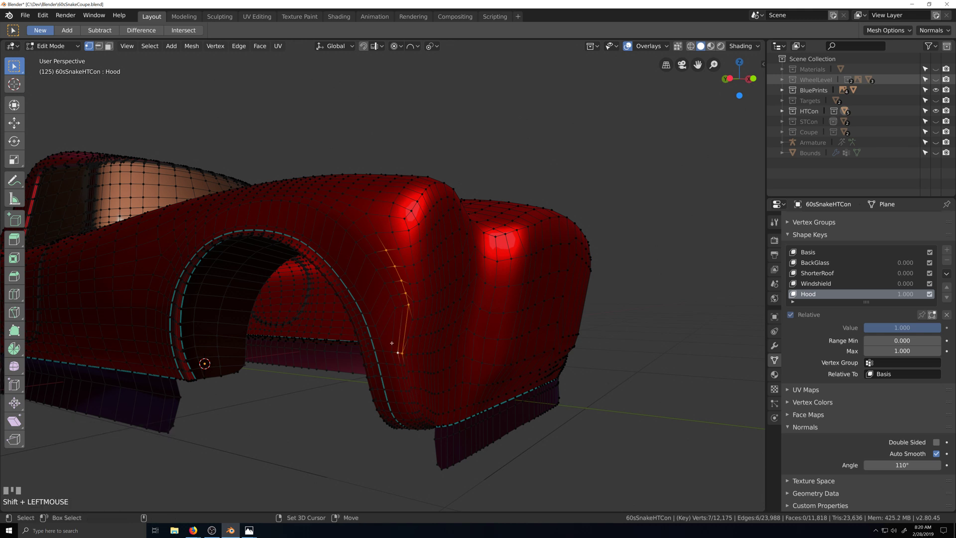
{"action": "left_click", "coordinate": [397, 352], "text": "shift"}
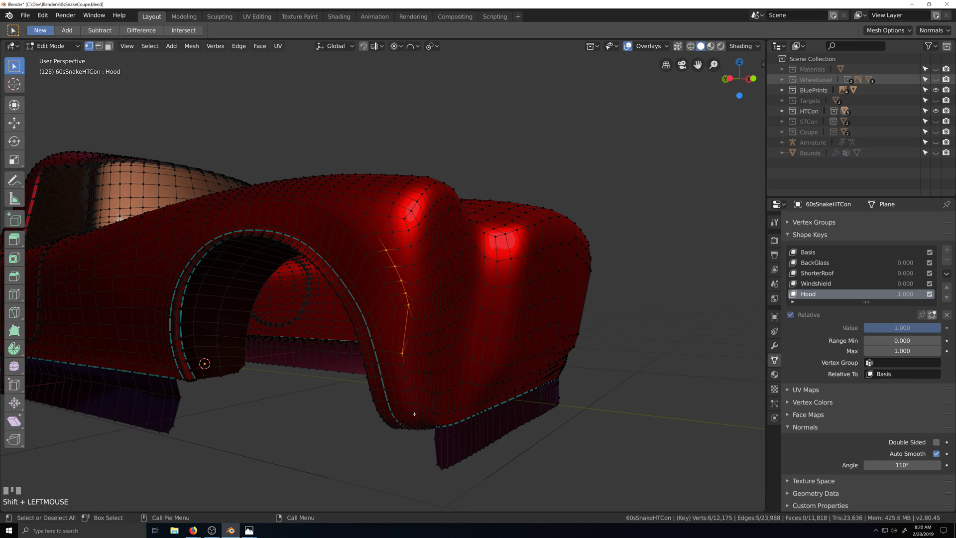
{"action": "left_click", "coordinate": [412, 412], "text": "ctrl+shift"}
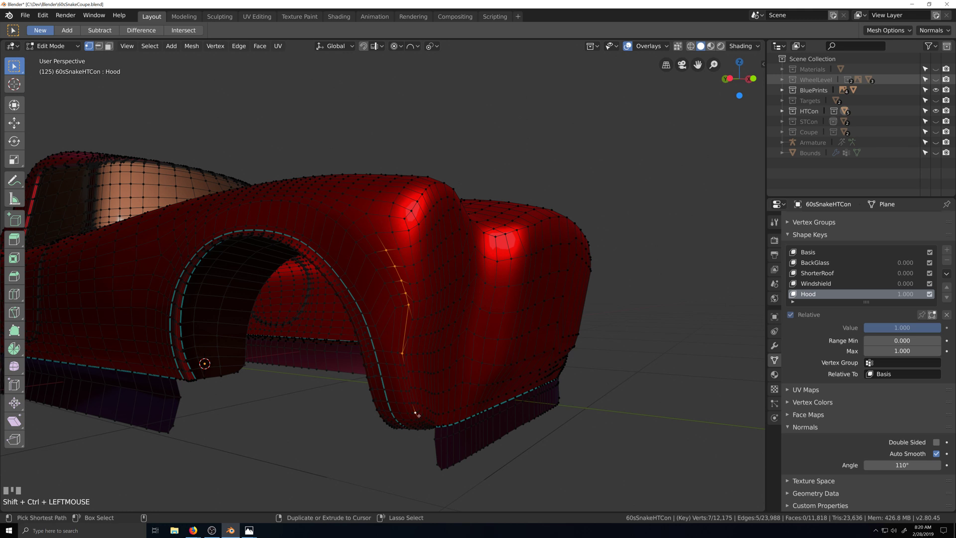
{"action": "left_click", "coordinate": [404, 365], "text": "ctrl+shift"}
{"action": "right_click", "coordinate": [438, 263]}
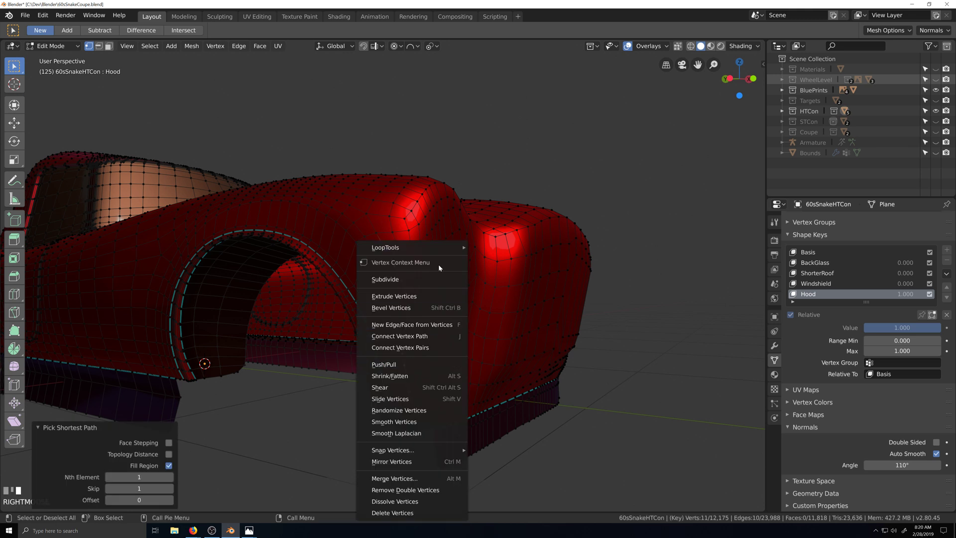
{"action": "mouse_move", "coordinate": [446, 249]}
{"action": "left_click", "coordinate": [492, 320]}
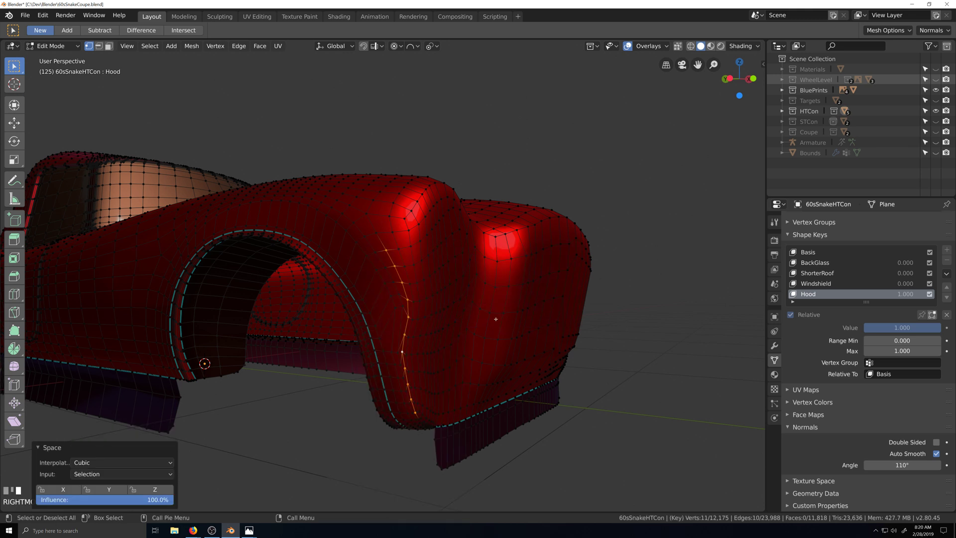
Even out the adjacent vertical vertex row, one loop closer to the wheel arch, with LoopTools Space.
{"action": "left_click", "coordinate": [375, 253]}
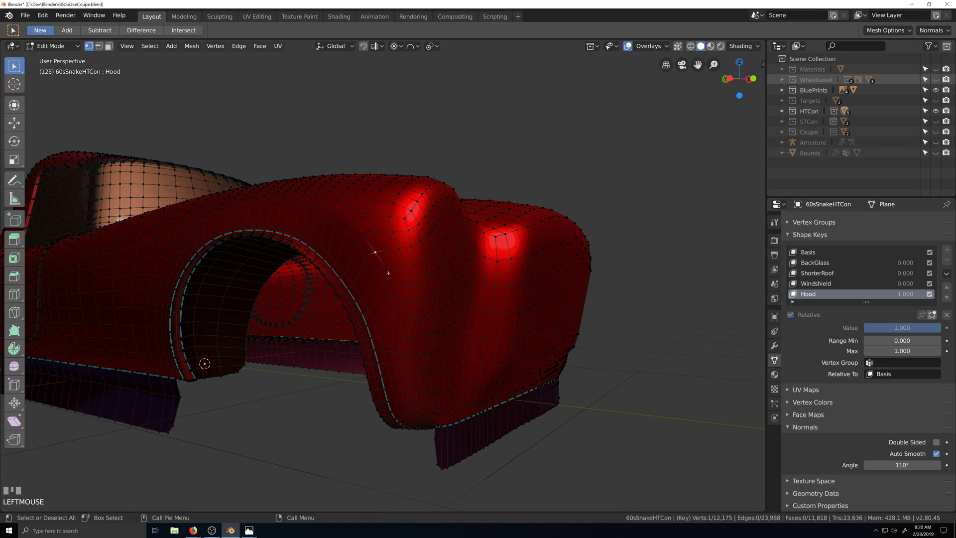
{"action": "left_click", "coordinate": [402, 305], "text": "ctrl+shift"}
{"action": "left_click", "coordinate": [398, 352], "text": "shift"}
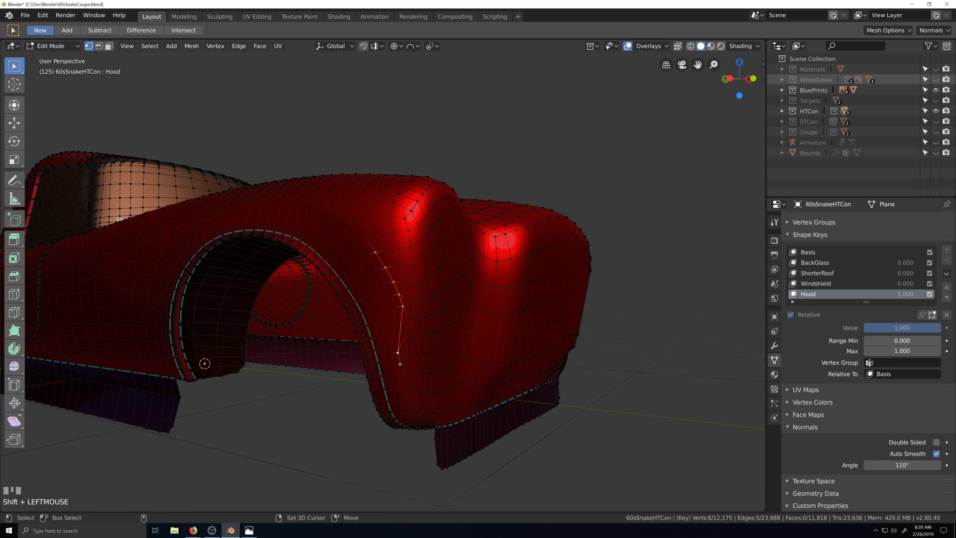
{"action": "left_click", "coordinate": [400, 364], "text": "shift"}
{"action": "left_click", "coordinate": [411, 409], "text": "ctrl+shift"}
{"action": "right_click", "coordinate": [411, 409]}
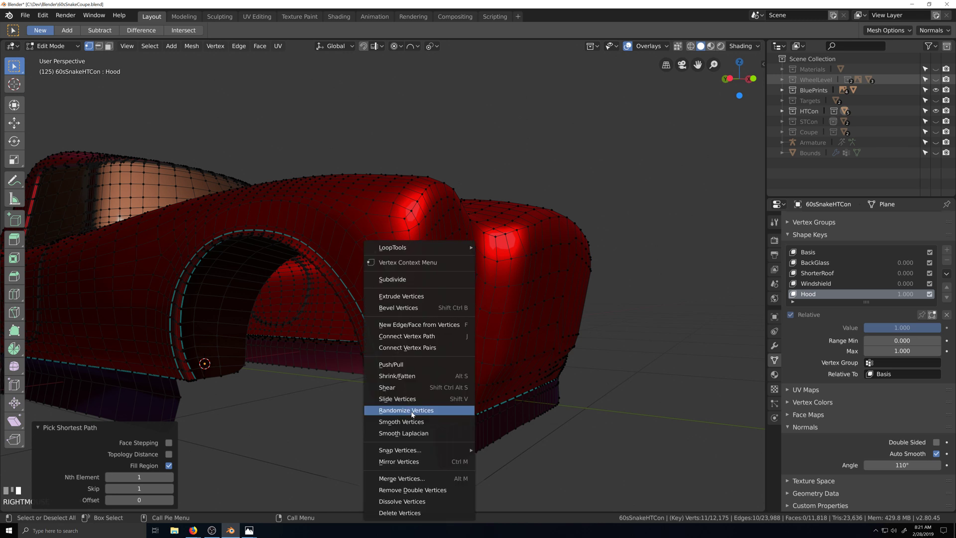
{"action": "mouse_move", "coordinate": [423, 247]}
{"action": "left_click", "coordinate": [501, 320]}
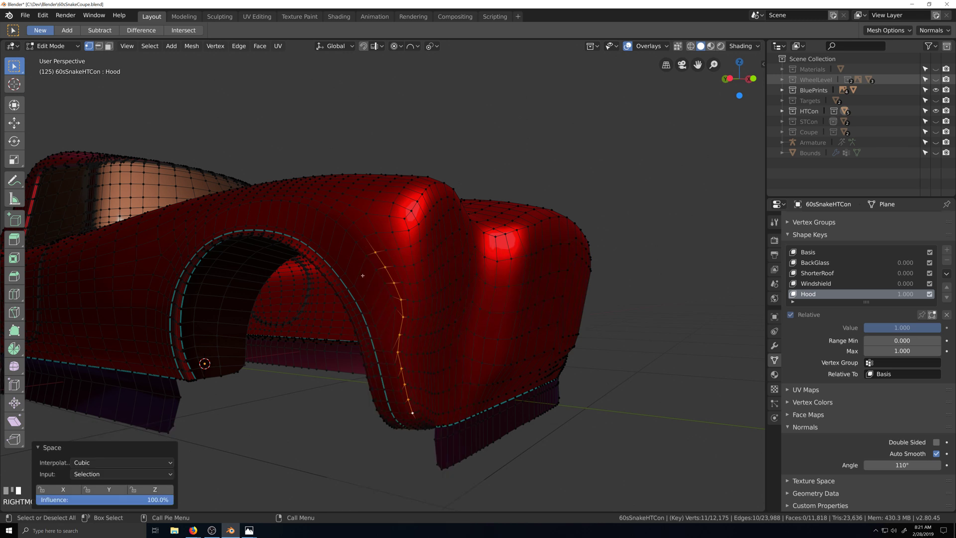
Apply LoopTools Space to the following vertical vertex row on the fender, another loop nearer the wheel arch.
{"action": "middle_click_drag", "start_coordinate": [368, 274], "coordinate": [432, 213]}
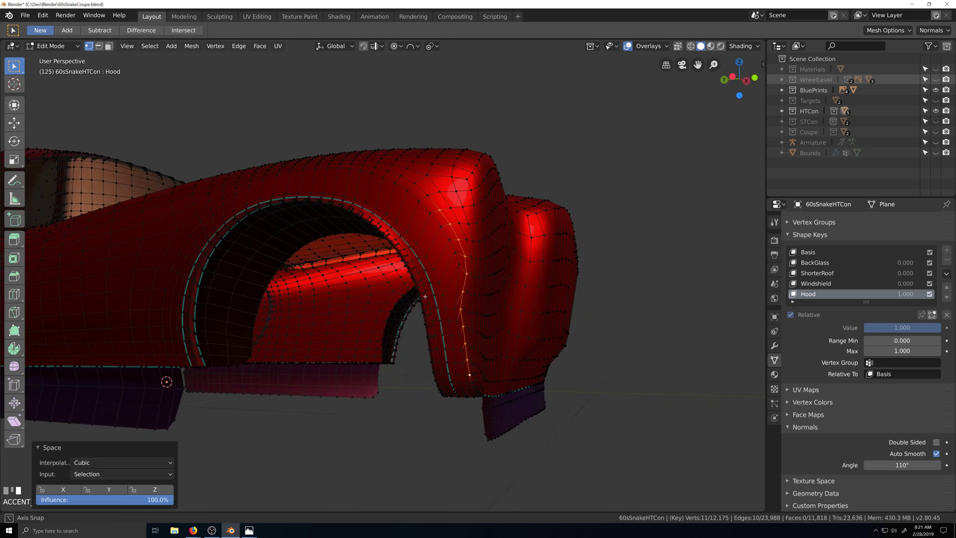
{"action": "left_click", "coordinate": [429, 214]}
{"action": "left_click", "coordinate": [458, 264], "text": "ctrl+shift"}
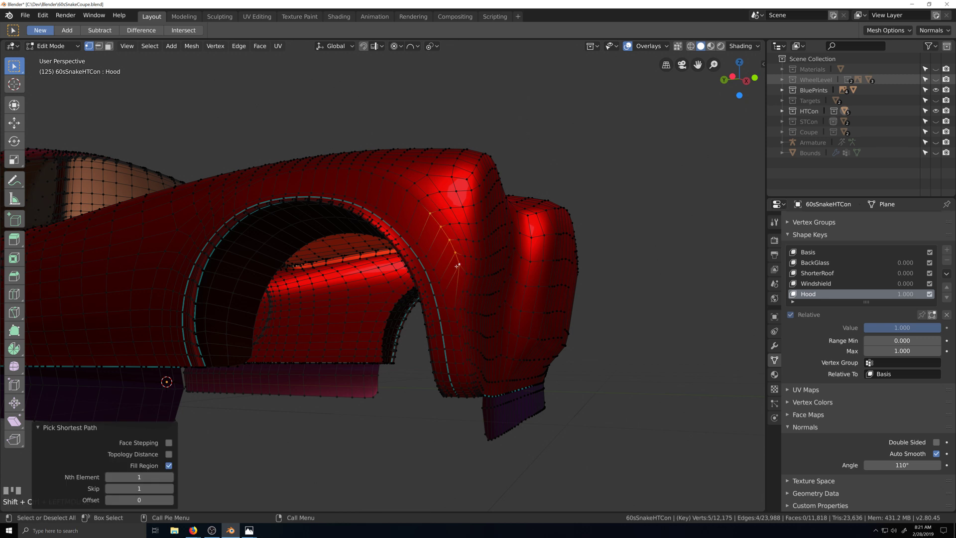
{"action": "left_click", "coordinate": [454, 309], "text": "shift"}
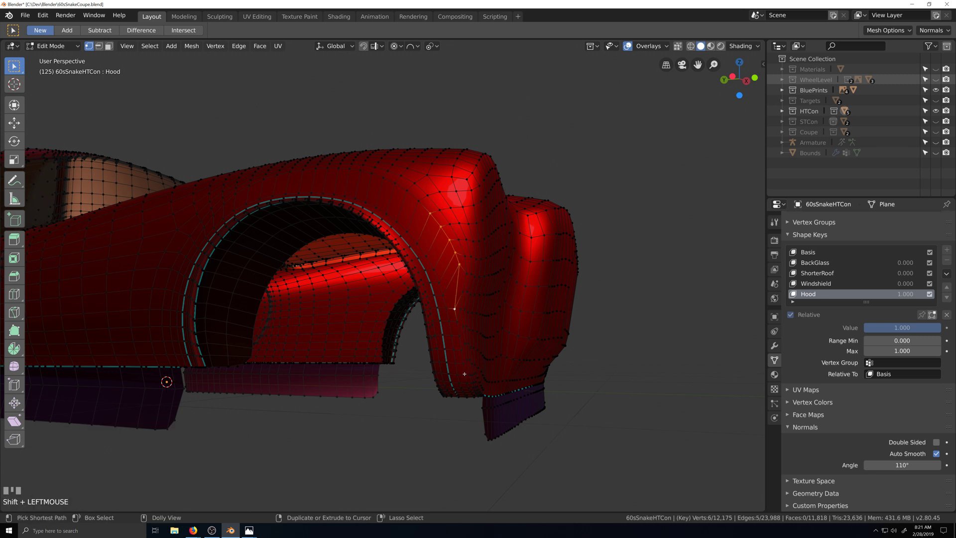
{"action": "left_click", "coordinate": [464, 375], "text": "ctrl+shift"}
{"action": "right_click", "coordinate": [466, 377]}
{"action": "mouse_move", "coordinate": [491, 247]}
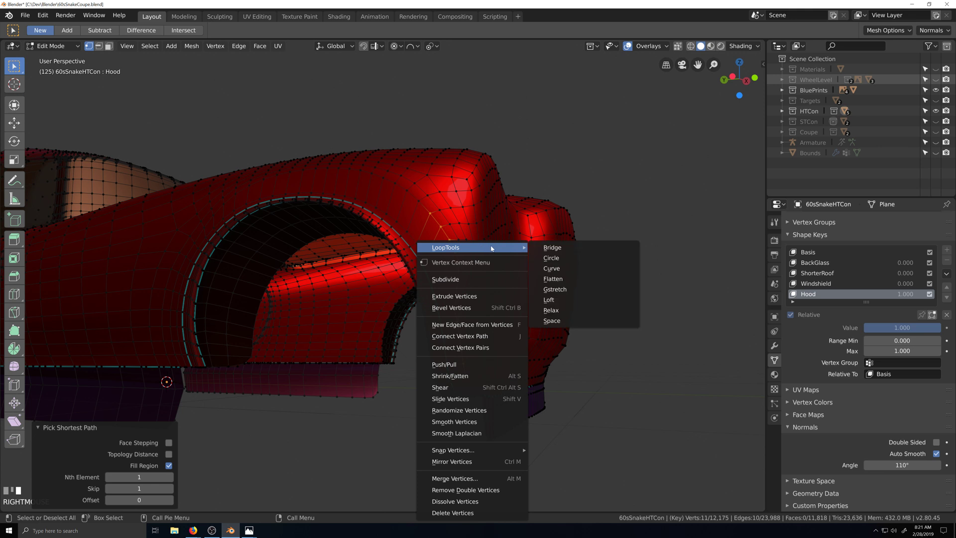
{"action": "left_click", "coordinate": [545, 321]}
Select a five-vertex cross row running from beside the wheel arch's front edge toward the fender's nose and space it evenly with LoopTools.
{"action": "scroll", "coordinate": [477, 349], "scroll_direction": "up", "scroll_amount": 1}
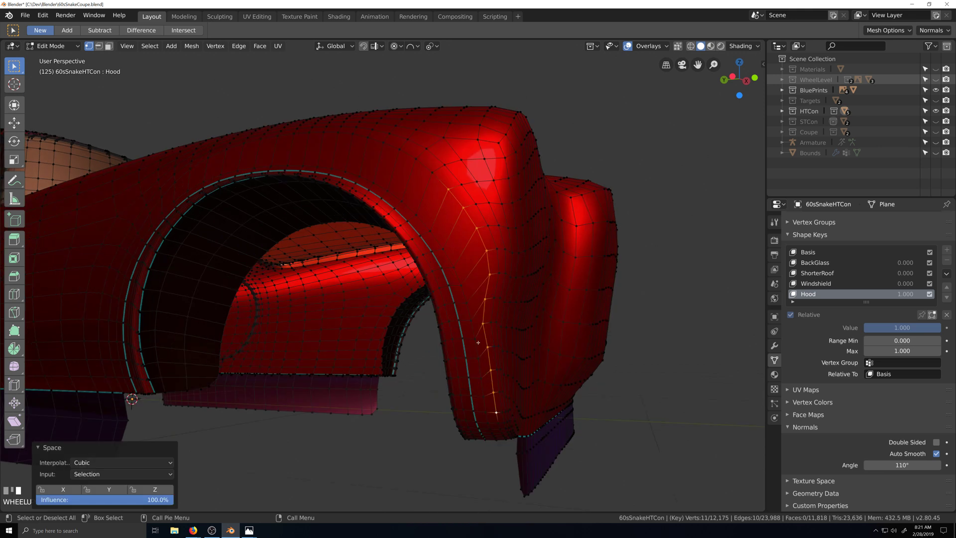
{"action": "middle_click_drag", "start_coordinate": [488, 341], "coordinate": [507, 391], "text": "shift"}
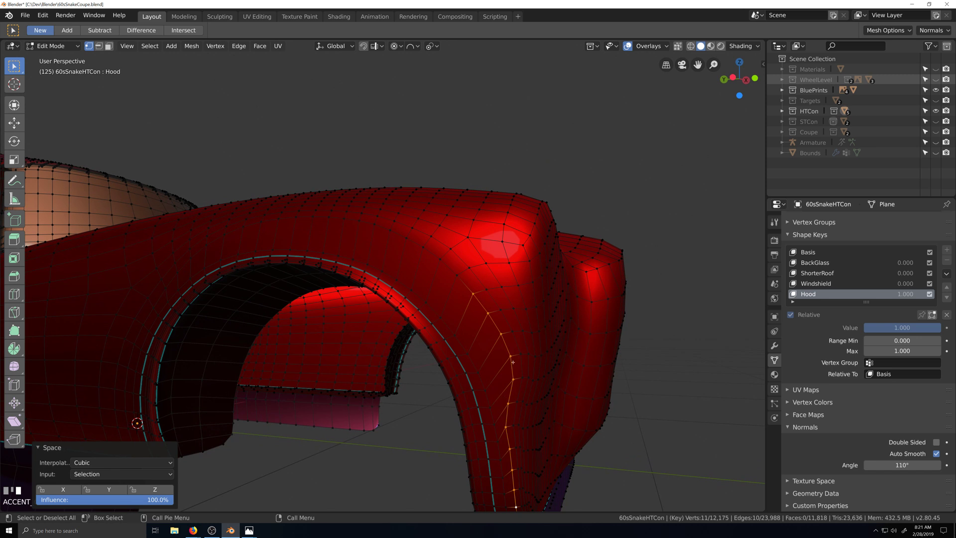
{"action": "left_click", "coordinate": [506, 427], "text": "ctrl+shift"}
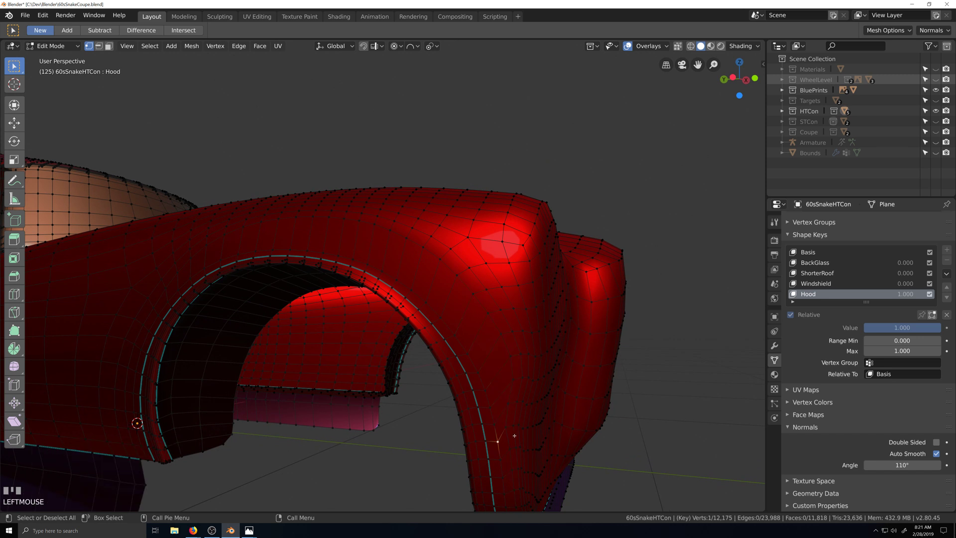
{"action": "right_click", "coordinate": [505, 432]}
{"action": "mouse_move", "coordinate": [566, 251]}
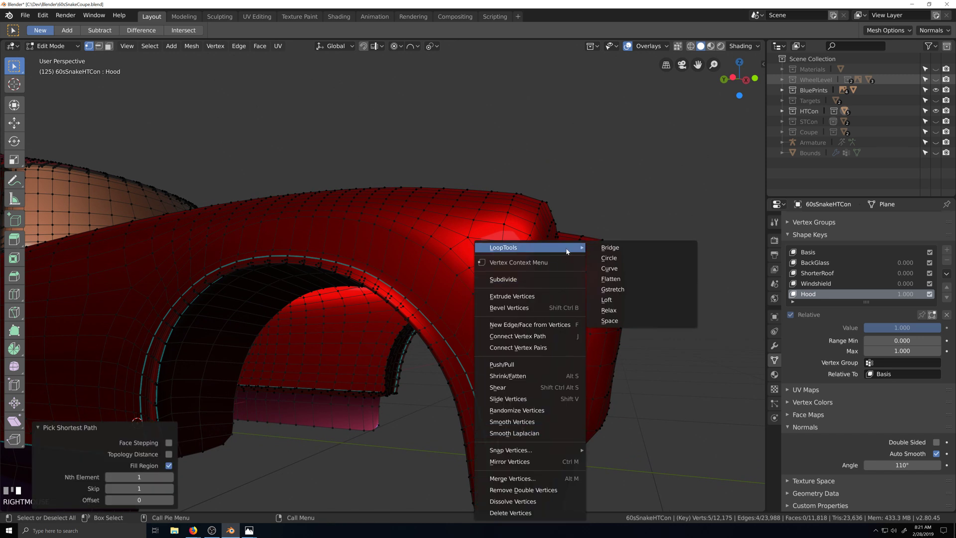
{"action": "left_click", "coordinate": [622, 320]}
Space the second five-vertex cross row evenly with LoopTools, directly above the first one beside the wheel arch.
{"action": "left_click", "coordinate": [495, 423]}
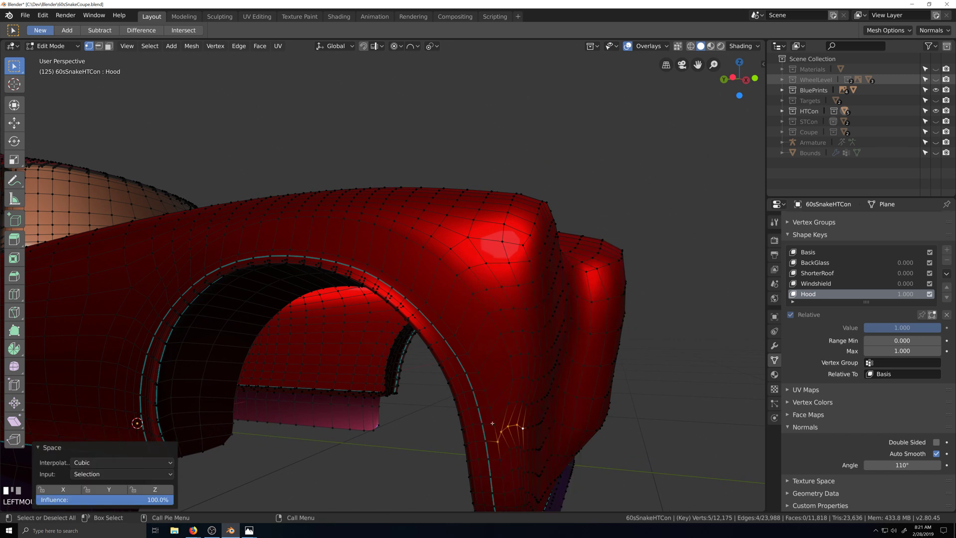
{"action": "left_click", "coordinate": [526, 406], "text": "ctrl+shift"}
{"action": "right_click", "coordinate": [527, 407]}
{"action": "mouse_move", "coordinate": [563, 249]}
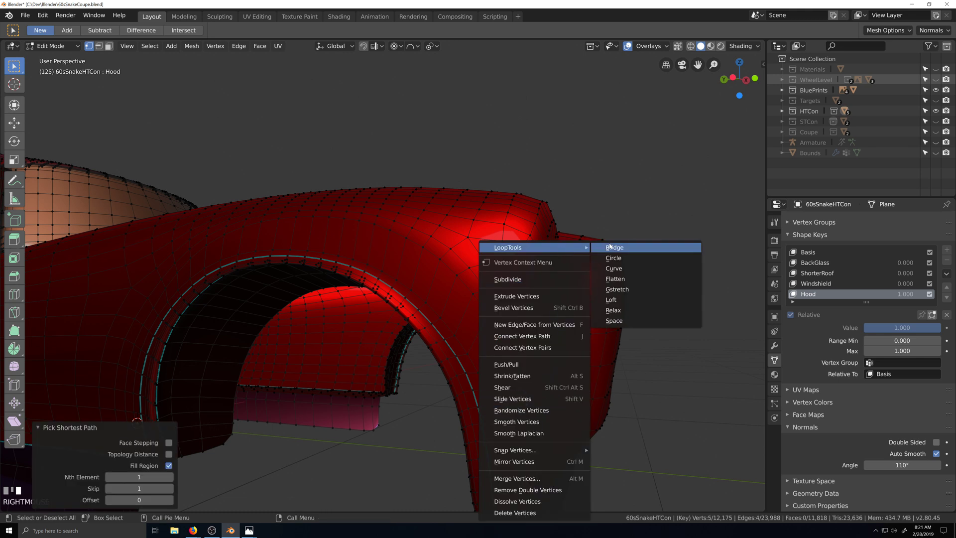
{"action": "left_click", "coordinate": [628, 322]}
Space the third five-vertex cross row up the front of the wheel arch evenly with LoopTools.
{"action": "left_click", "coordinate": [490, 405]}
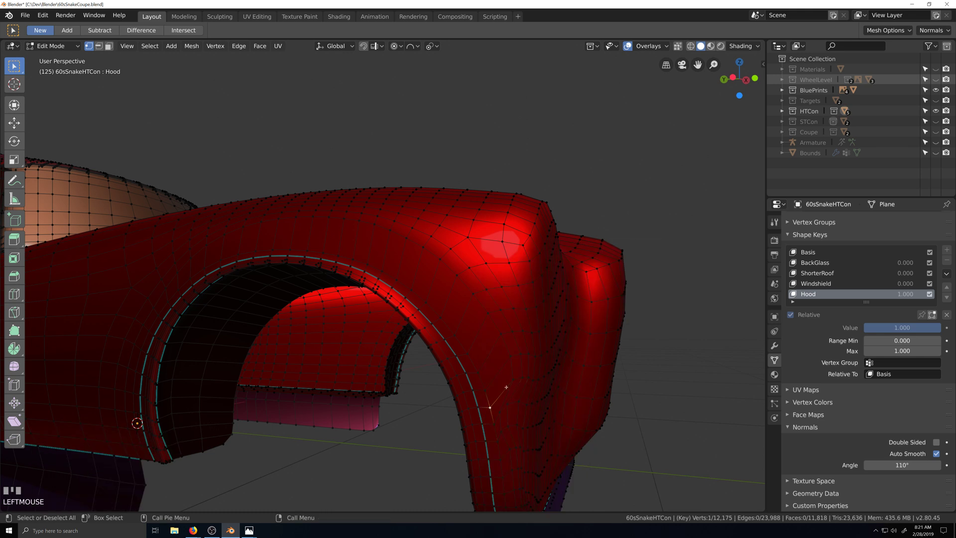
{"action": "left_click", "coordinate": [532, 380], "text": "ctrl+shift"}
{"action": "right_click", "coordinate": [532, 380]}
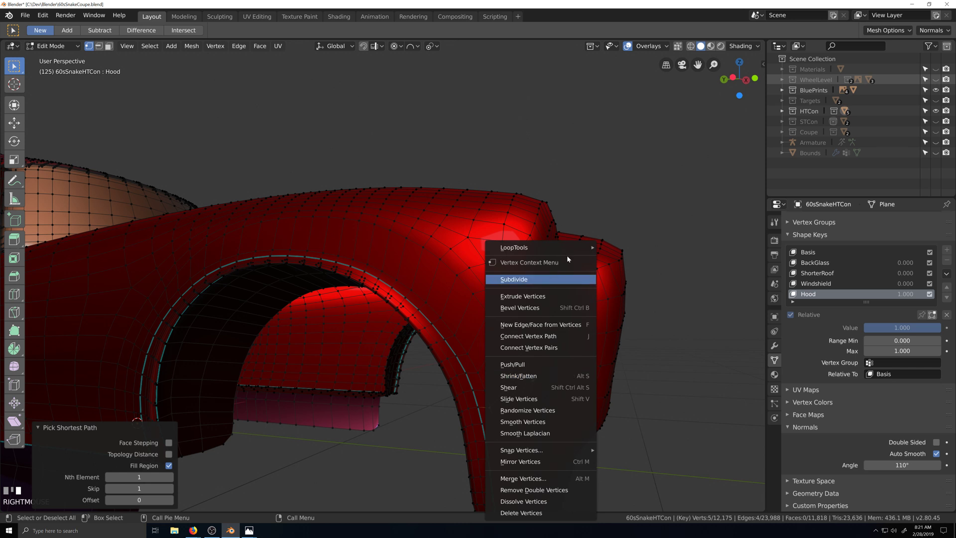
{"action": "mouse_move", "coordinate": [562, 248]}
{"action": "left_click", "coordinate": [628, 321]}
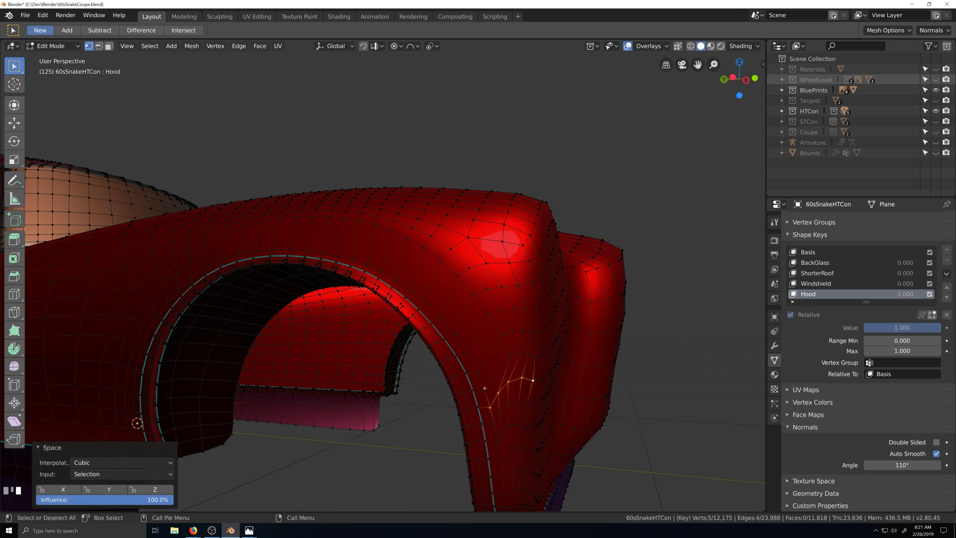
Apply LoopTools Space to the fourth five-vertex cross row between the wheel arch and the fender's nose.
{"action": "left_click", "coordinate": [485, 388]}
{"action": "left_click", "coordinate": [535, 342], "text": "ctrl+shift"}
{"action": "right_click", "coordinate": [536, 342]}
{"action": "mouse_move", "coordinate": [560, 247]}
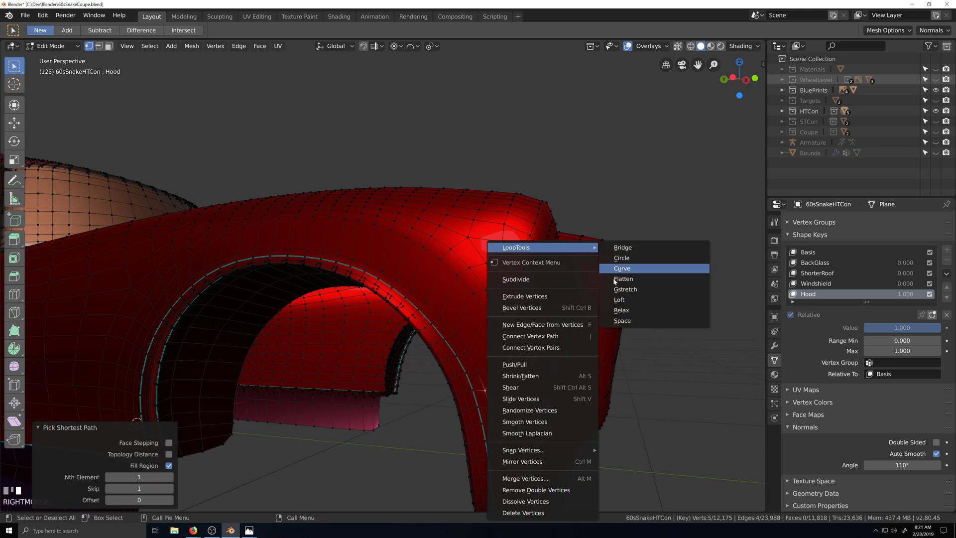
{"action": "left_click", "coordinate": [622, 321]}
Even out the fifth five-vertex cross row above the previous one along the wheel arch using LoopTools Space.
{"action": "left_click", "coordinate": [476, 373]}
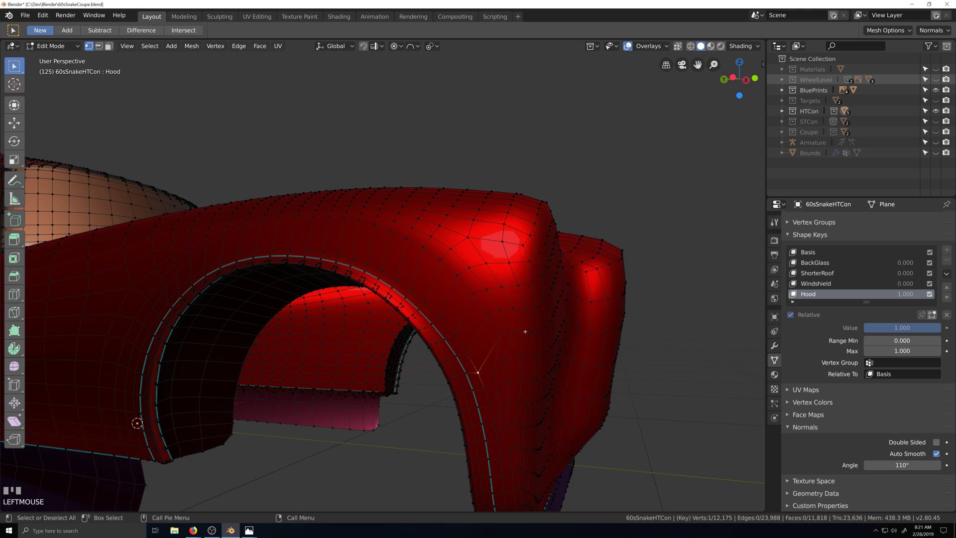
{"action": "left_click", "coordinate": [533, 324], "text": "ctrl+shift"}
{"action": "right_click", "coordinate": [533, 324]}
{"action": "mouse_move", "coordinate": [571, 249]}
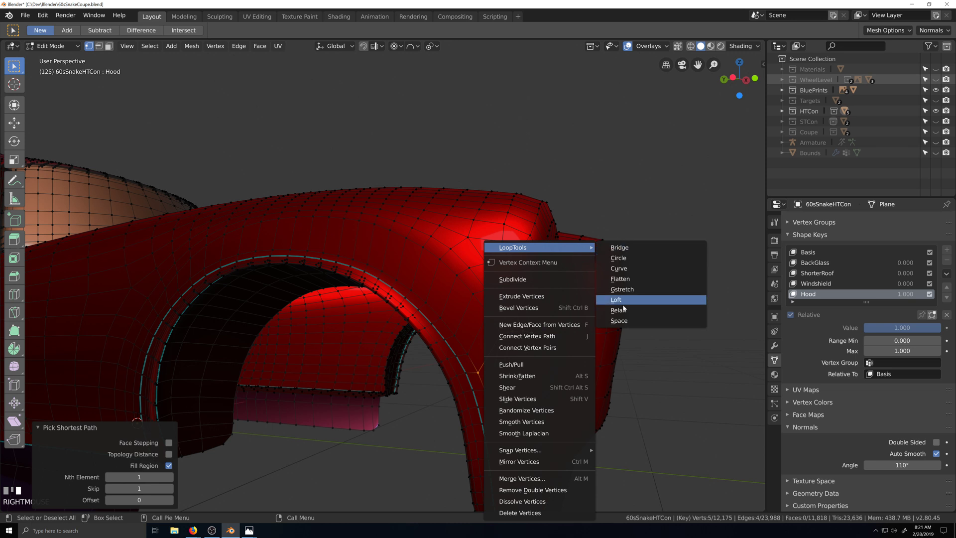
{"action": "left_click", "coordinate": [622, 321]}
Select the sixth cross row of five vertices, where the wheel arch starts curving back, and apply LoopTools Space.
{"action": "left_click", "coordinate": [466, 354]}
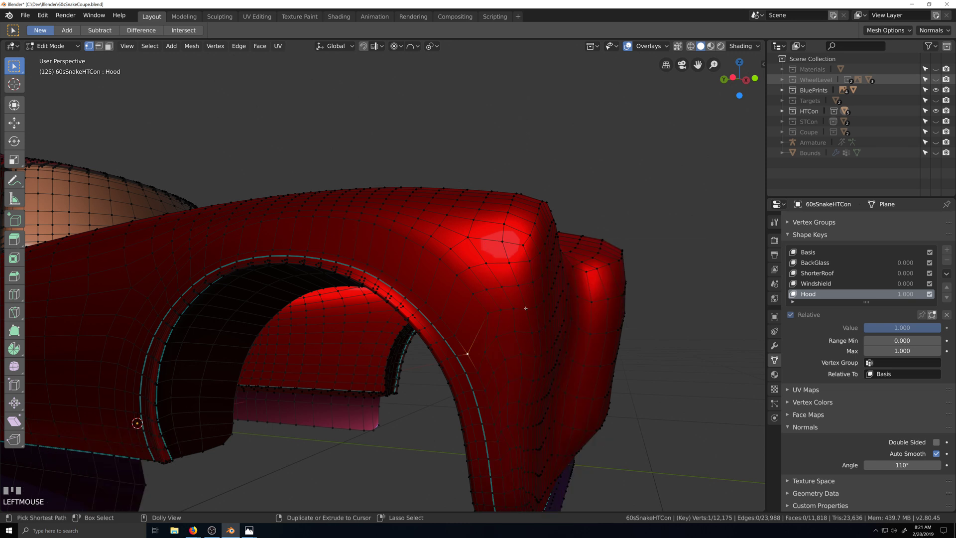
{"action": "left_click", "coordinate": [529, 297], "text": "ctrl"}
{"action": "right_click", "coordinate": [529, 297]}
{"action": "mouse_move", "coordinate": [576, 247]}
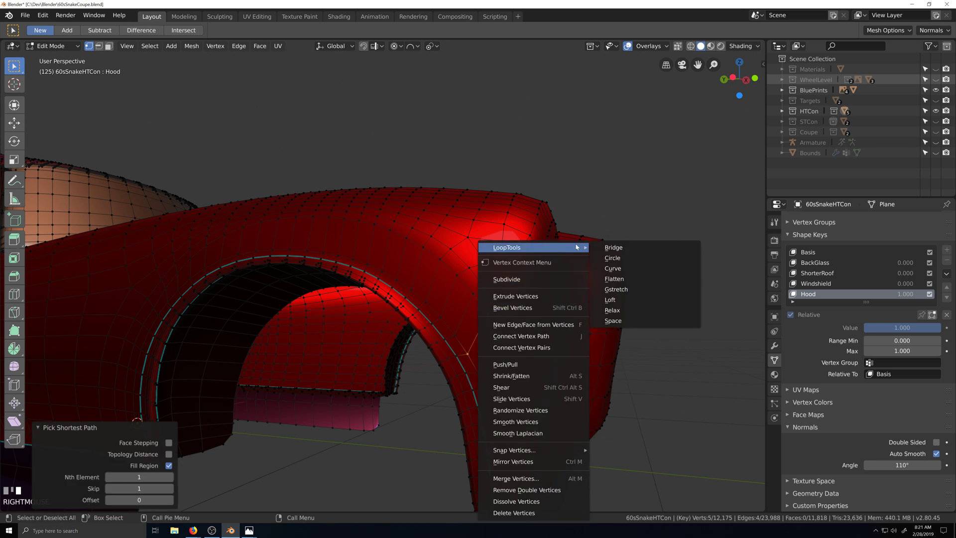
{"action": "left_click", "coordinate": [625, 322]}
Space the seventh five-vertex cross row evenly with LoopTools, from the arch's upper front curve to below the headlight bulge.
{"action": "scroll", "coordinate": [553, 333], "scroll_direction": "down", "scroll_amount": 3}
{"action": "key", "text": "grave"}
{"action": "middle_click_drag", "start_coordinate": [505, 366], "coordinate": [493, 368]}
{"action": "scroll", "coordinate": [493, 367], "scroll_direction": "up", "scroll_amount": 3}
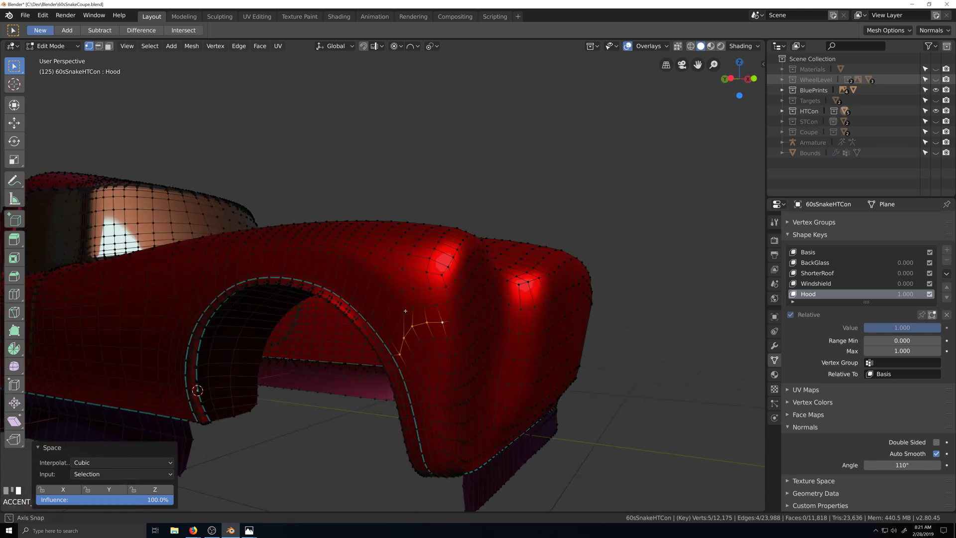
{"action": "left_click", "coordinate": [401, 350]}
{"action": "left_click", "coordinate": [445, 312], "text": "ctrl"}
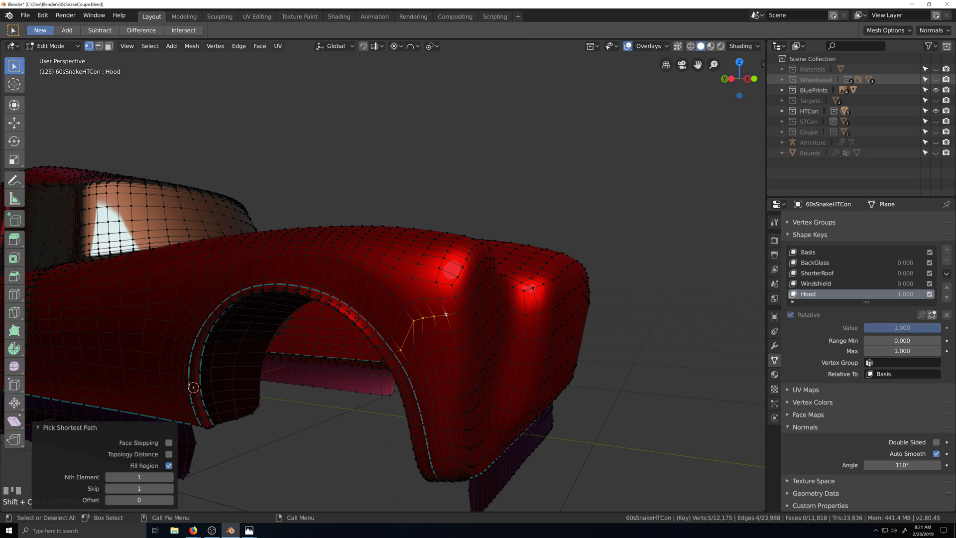
{"action": "right_click", "coordinate": [448, 247]}
{"action": "mouse_move", "coordinate": [478, 247]}
{"action": "left_click", "coordinate": [542, 323]}
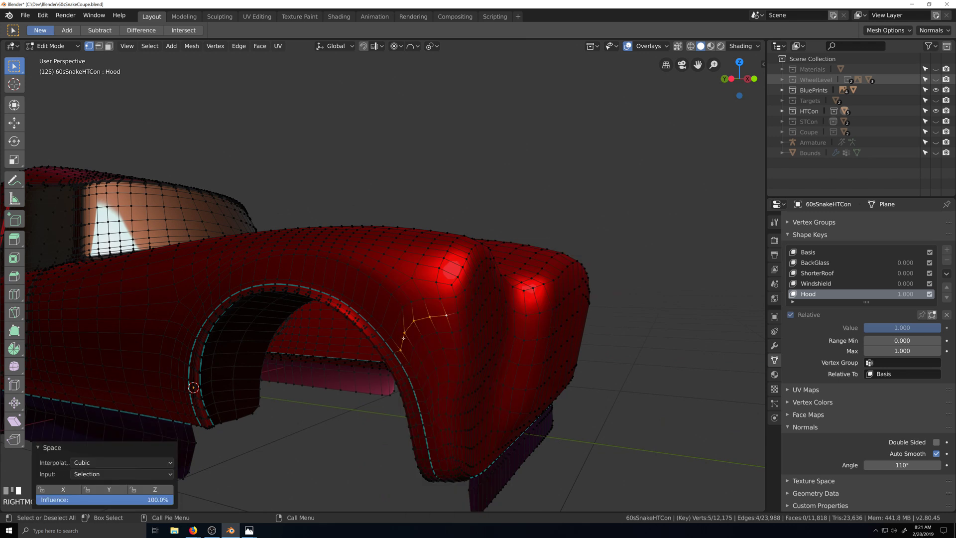
Apply LoopTools Space to the eighth five-vertex cross row, just under the fender's headlight bulge.
{"action": "left_click", "coordinate": [391, 337]}
{"action": "left_click", "coordinate": [445, 297], "text": "ctrl+shift"}
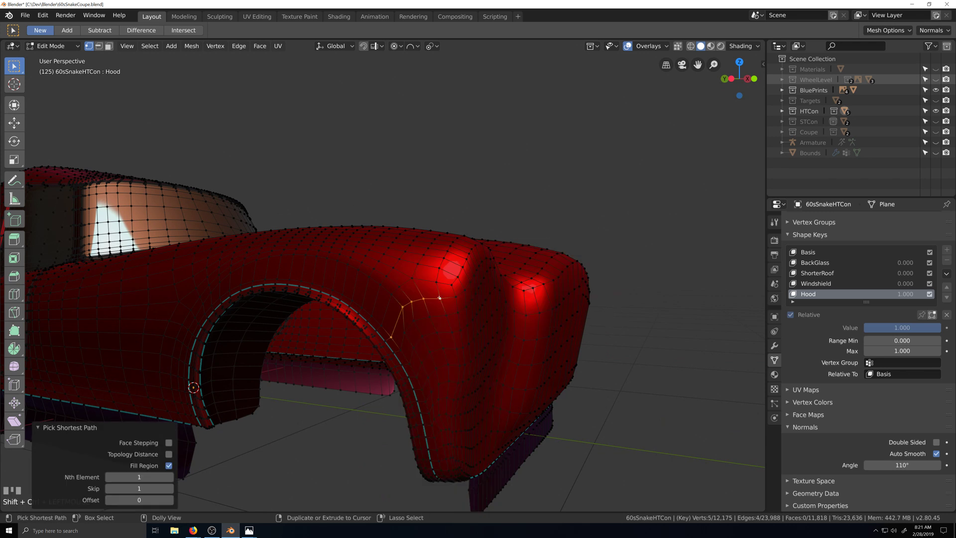
{"action": "right_click", "coordinate": [440, 298]}
{"action": "mouse_move", "coordinate": [478, 246]}
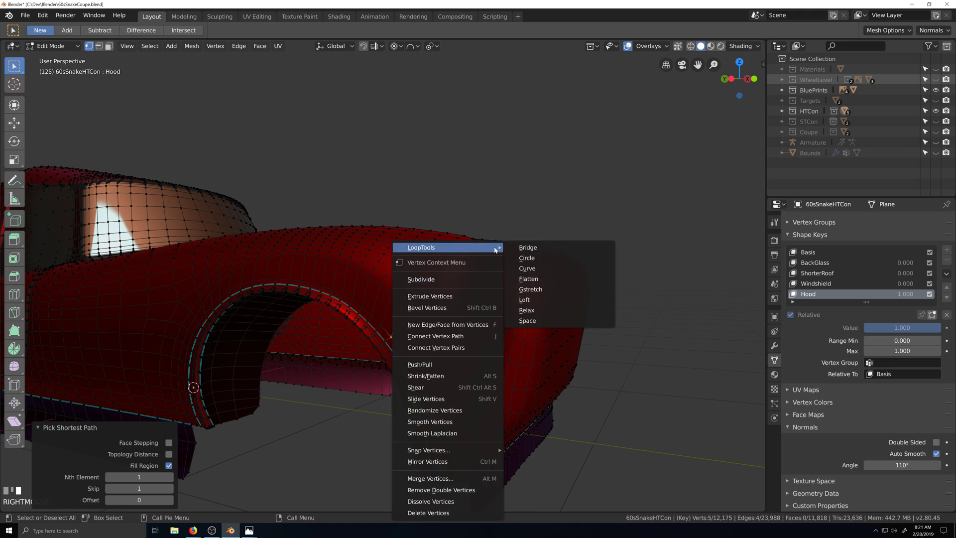
{"action": "left_click", "coordinate": [546, 319]}
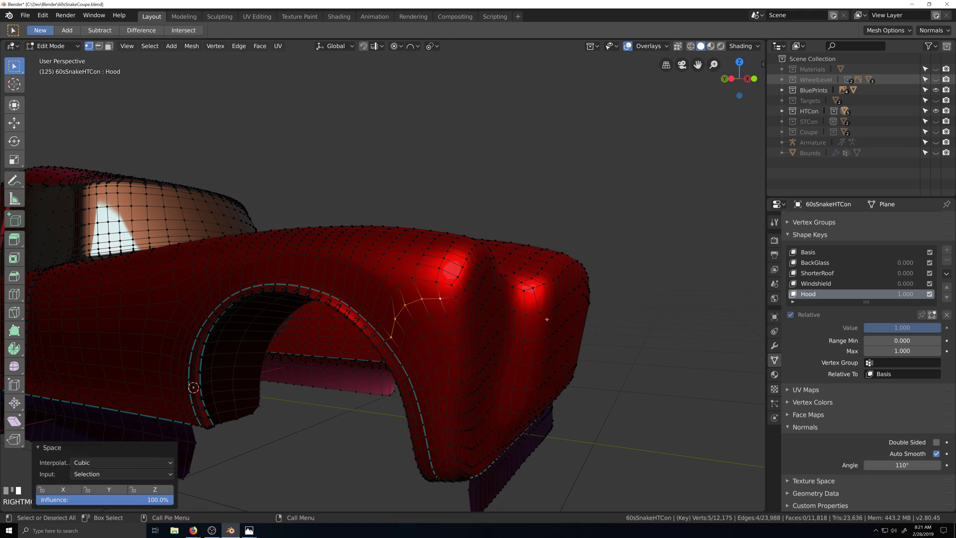
Apply LoopTools Space to the ninth cross row of four vertices, just behind the previous row on the arch's upper front curve.
{"action": "left_click", "coordinate": [378, 326]}
{"action": "left_click", "coordinate": [416, 277], "text": "ctrl+shift"}
{"action": "right_click", "coordinate": [419, 278]}
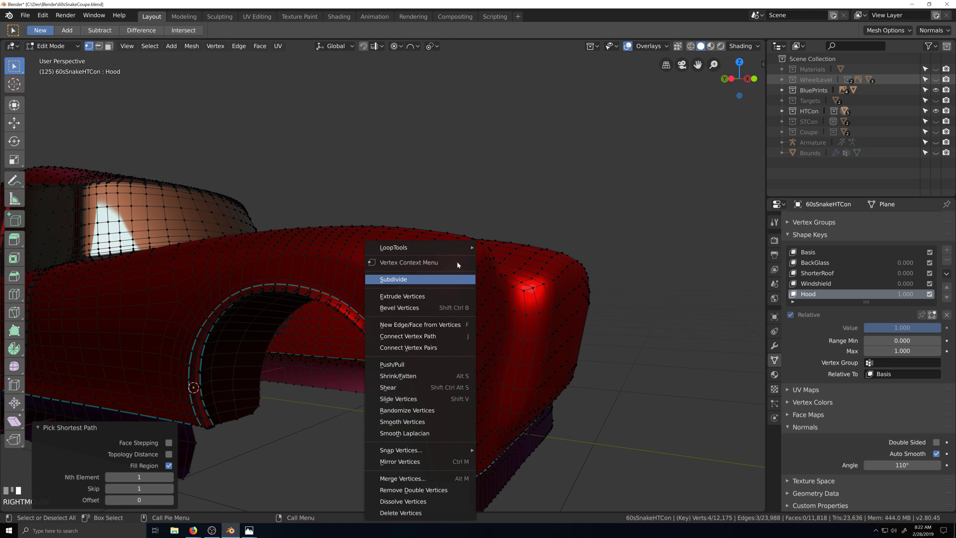
{"action": "mouse_move", "coordinate": [448, 247]}
{"action": "left_click", "coordinate": [531, 320]}
Select the tenth cross row of four vertices, the next one rearward above the wheel arch, and space it with LoopTools.
{"action": "scroll", "coordinate": [531, 327], "scroll_direction": "up", "scroll_amount": 3}
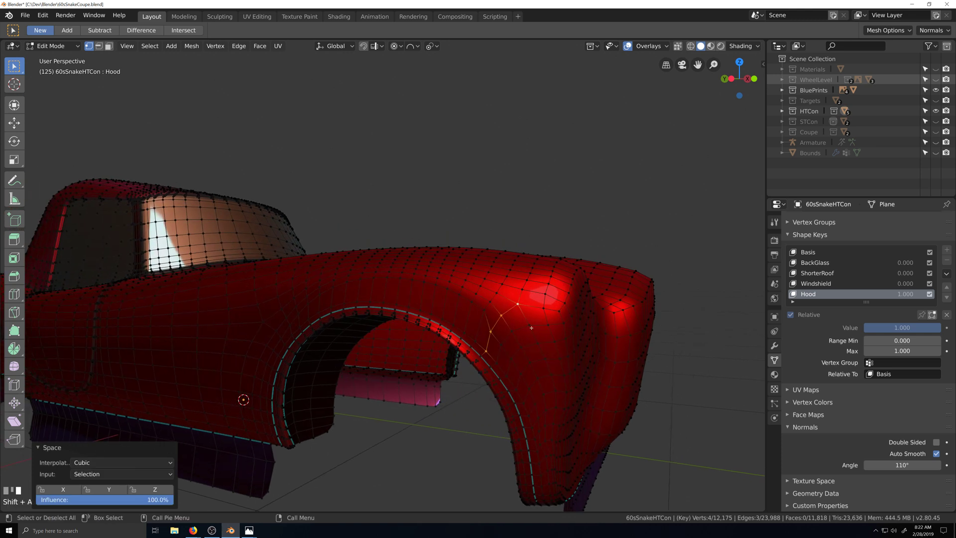
{"action": "left_click", "coordinate": [476, 341]}
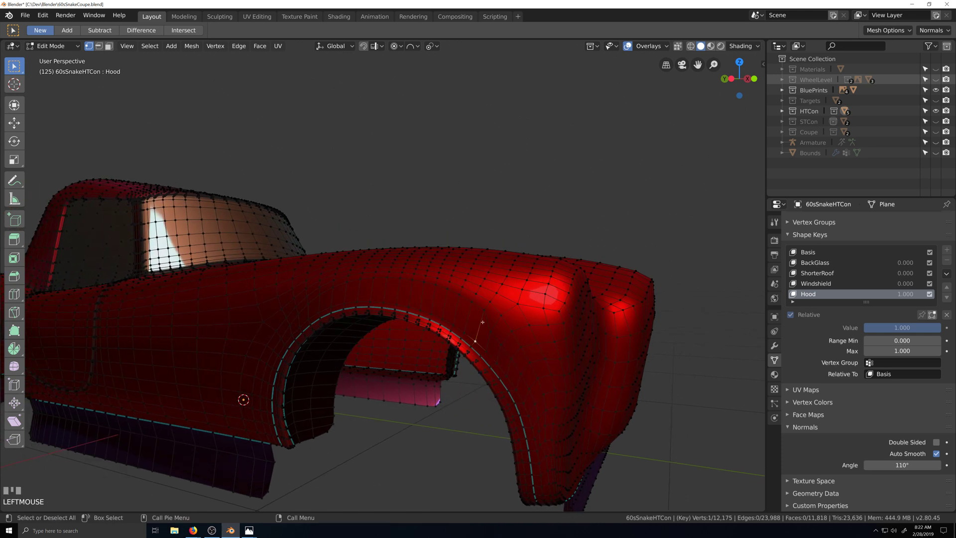
{"action": "left_click", "coordinate": [494, 291], "text": "ctrl"}
{"action": "right_click", "coordinate": [494, 293]}
{"action": "mouse_move", "coordinate": [534, 253]}
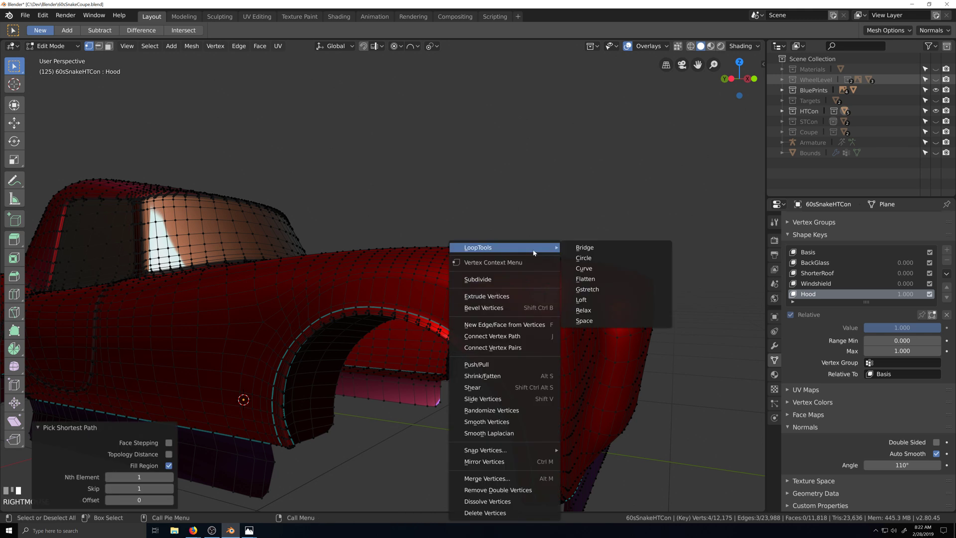
{"action": "left_click", "coordinate": [586, 320]}
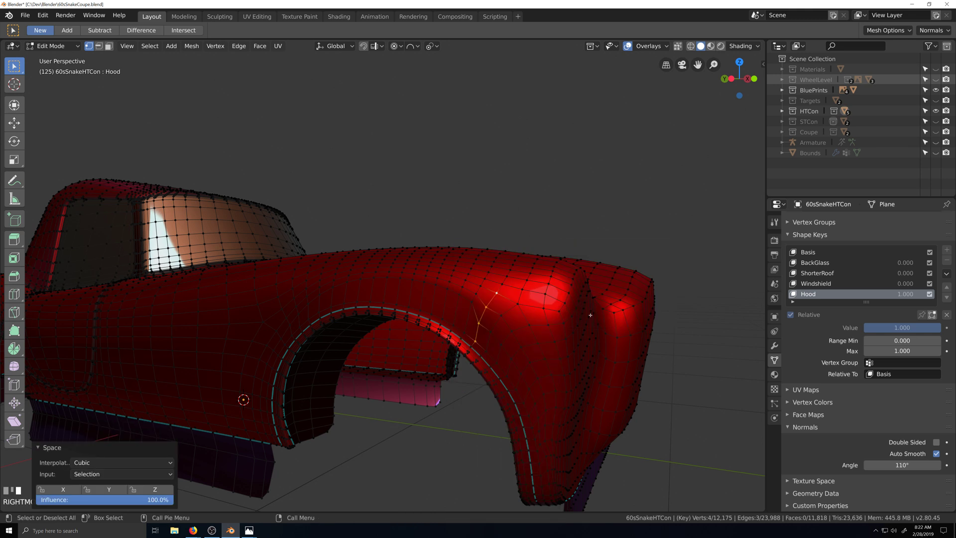
Show the front fender in left orthographic view with X-ray enabled.
{"action": "key", "text": "ctrl+KP_3"}
{"action": "scroll", "coordinate": [590, 314], "scroll_direction": "up", "scroll_amount": 4}
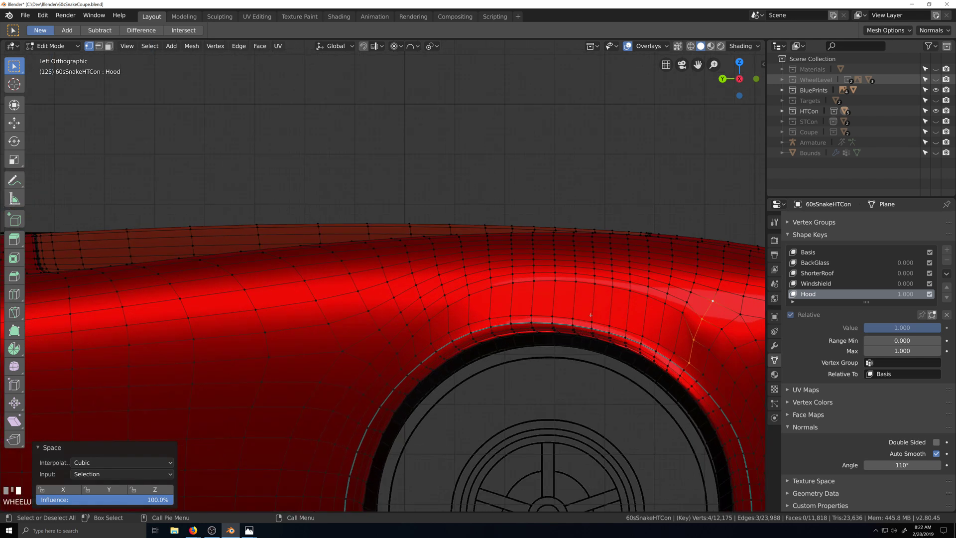
{"action": "middle_click_drag", "start_coordinate": [589, 315], "coordinate": [267, 279], "text": "shift"}
{"action": "key", "text": "alt+z"}
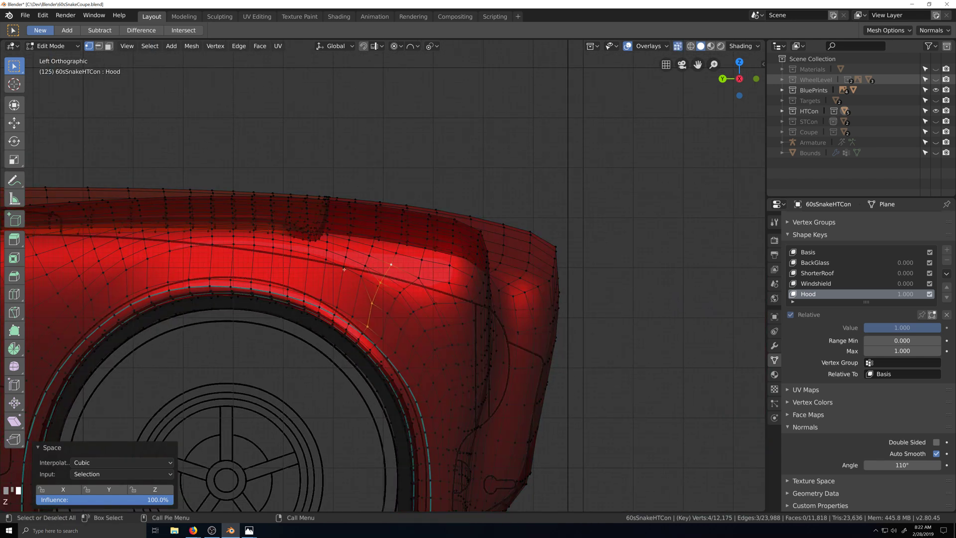
Select the eleventh four-vertex cross row together with its counterpart on the opposite fender and apply LoopTools Space.
{"action": "left_click", "coordinate": [352, 315]}
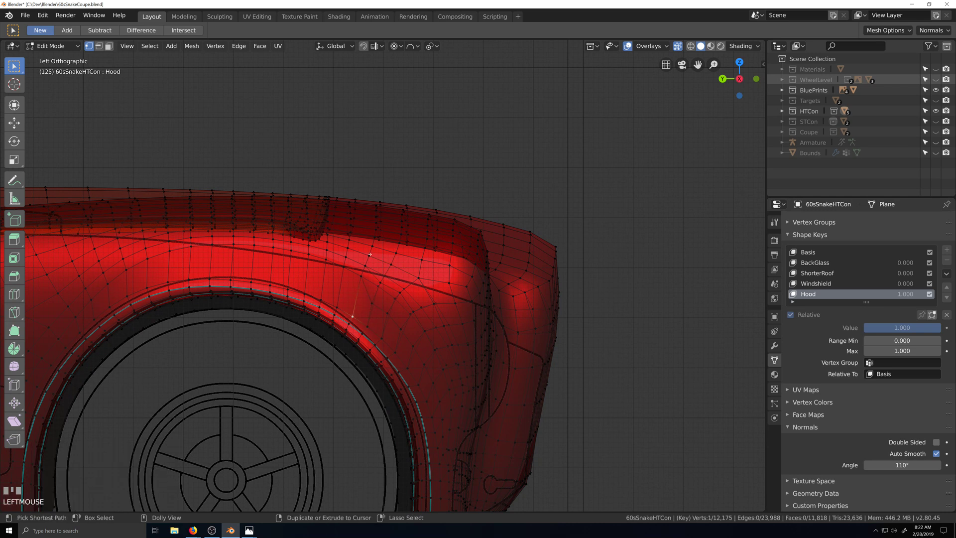
{"action": "left_click", "coordinate": [369, 256], "text": "ctrl"}
{"action": "key", "text": "c"}
{"action": "scroll", "coordinate": [357, 297], "scroll_direction": "up", "scroll_amount": 3}
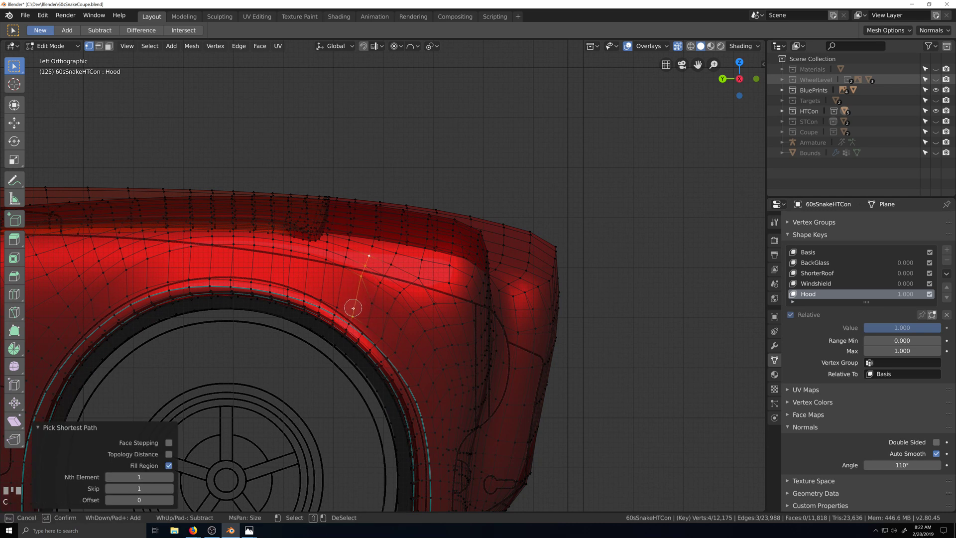
{"action": "left_click_drag", "start_coordinate": [355, 302], "coordinate": [366, 262]}
{"action": "key", "text": "Escape"}
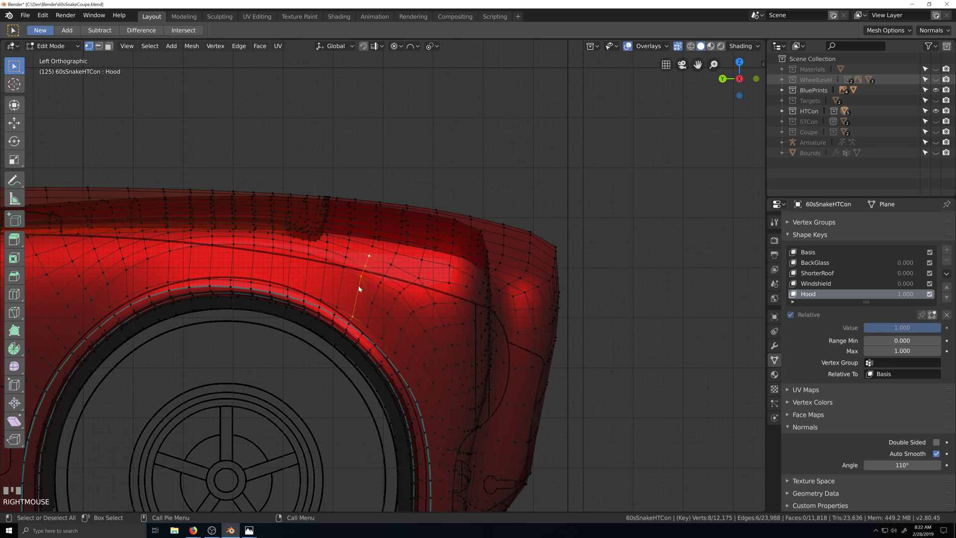
{"action": "right_click", "coordinate": [359, 247]}
{"action": "mouse_move", "coordinate": [398, 247]}
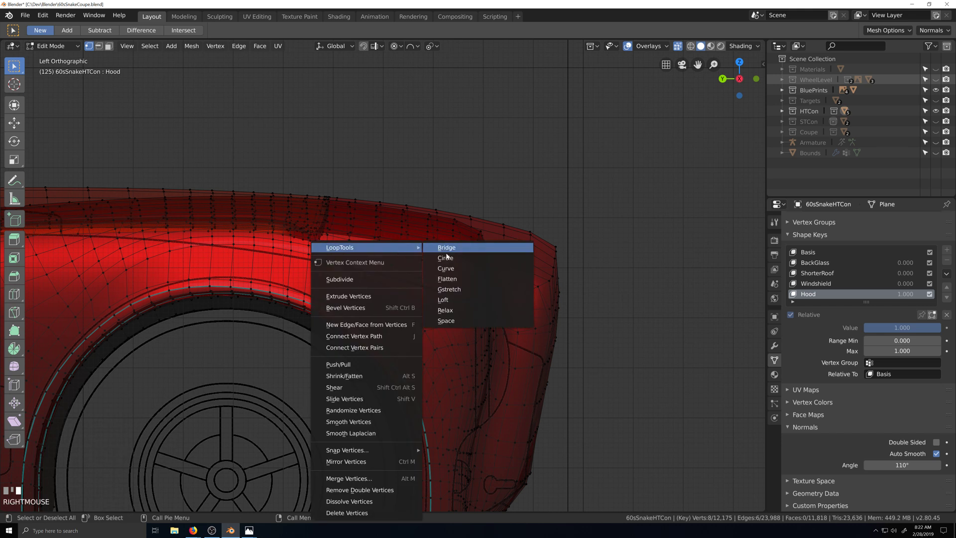
{"action": "left_click", "coordinate": [444, 320]}
Even out the twelfth four-vertex cross row on both fenders, one row rearward, using LoopTools Space.
{"action": "scroll", "coordinate": [438, 319], "scroll_direction": "up", "scroll_amount": 1}
{"action": "left_click", "coordinate": [365, 306]}
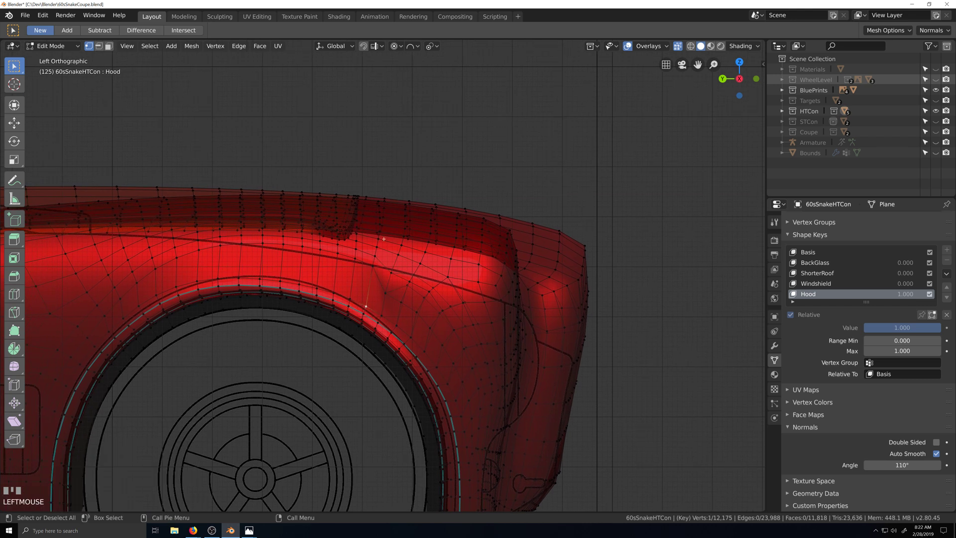
{"action": "left_click", "coordinate": [376, 247], "text": "ctrl+shift"}
{"action": "key", "text": "c"}
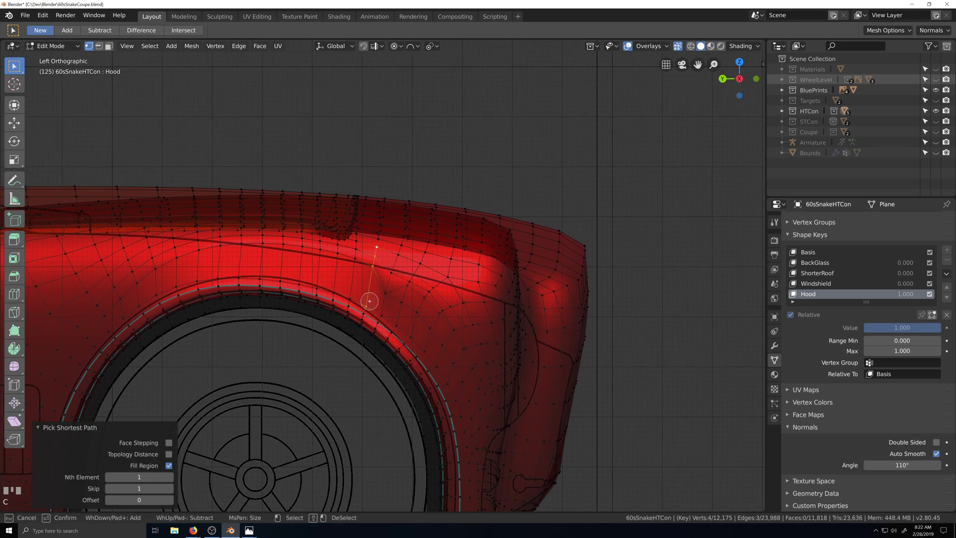
{"action": "left_click_drag", "start_coordinate": [370, 301], "coordinate": [376, 254]}
{"action": "right_click", "coordinate": [375, 255]}
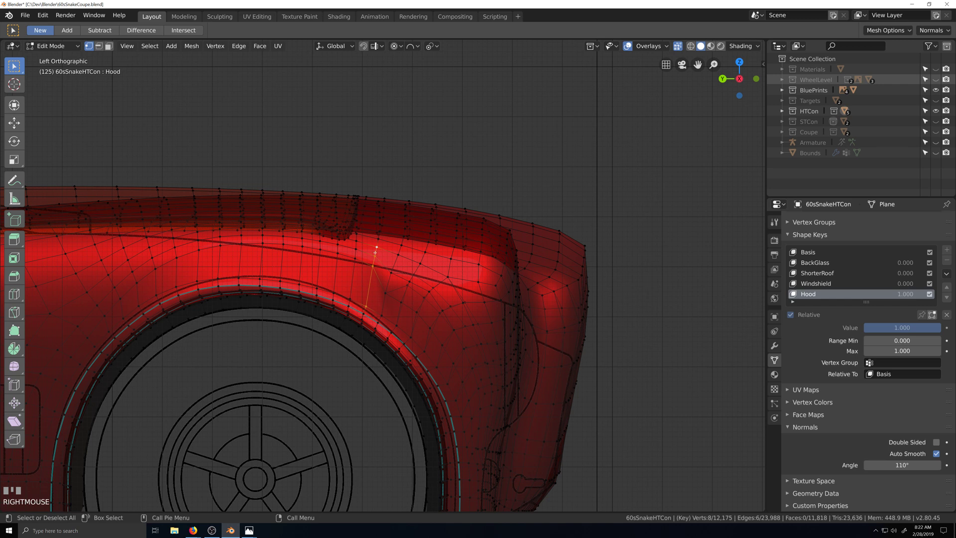
{"action": "right_click", "coordinate": [375, 252]}
{"action": "mouse_move", "coordinate": [378, 247]}
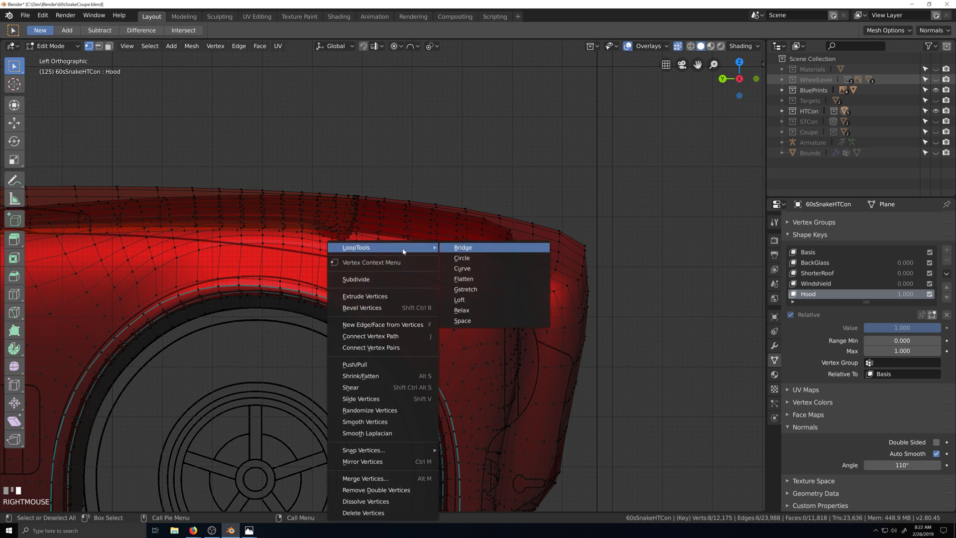
{"action": "left_click", "coordinate": [465, 320]}
Space the thirteenth four-vertex cross row evenly with LoopTools on both fenders, including the matching vertices behind it.
{"action": "scroll", "coordinate": [423, 306], "scroll_direction": "up", "scroll_amount": 2}
{"action": "left_click", "coordinate": [399, 302]}
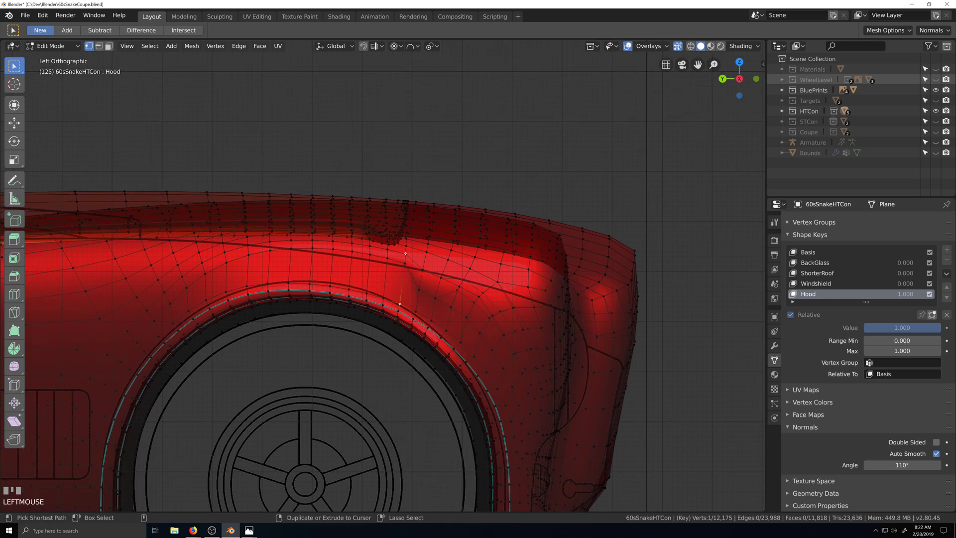
{"action": "left_click", "coordinate": [406, 246], "text": "ctrl"}
{"action": "key", "text": "c"}
{"action": "mouse_move", "coordinate": [405, 285]}
{"action": "left_mouse_down"}
{"action": "mouse_move", "coordinate": [402, 295]}
{"action": "mouse_move", "coordinate": [404, 254]}
{"action": "left_mouse_up"}
{"action": "right_click", "coordinate": [404, 254]}
{"action": "right_click", "coordinate": [403, 254]}
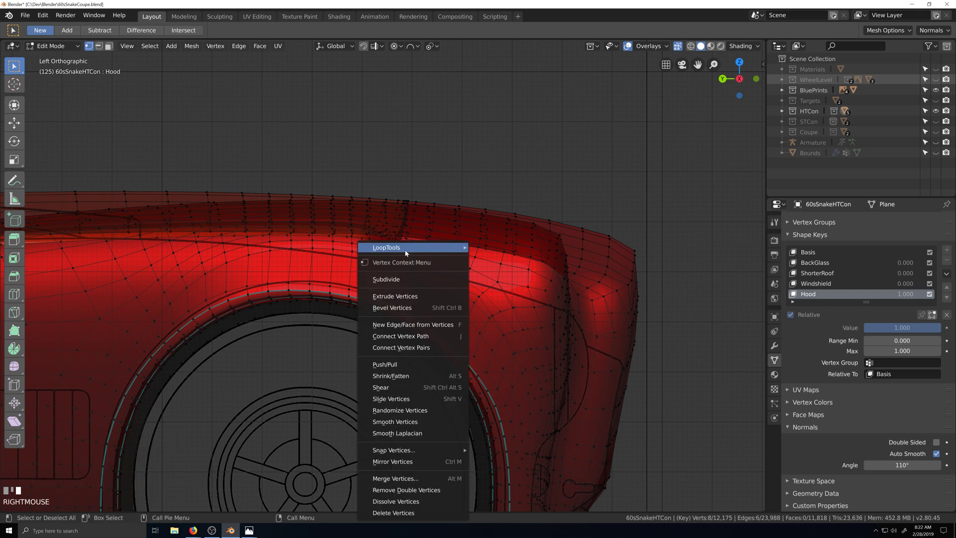
{"action": "mouse_move", "coordinate": [463, 252]}
{"action": "left_click", "coordinate": [501, 320]}
{"action": "middle_click_drag", "start_coordinate": [424, 318], "coordinate": [468, 335], "text": "shift"}
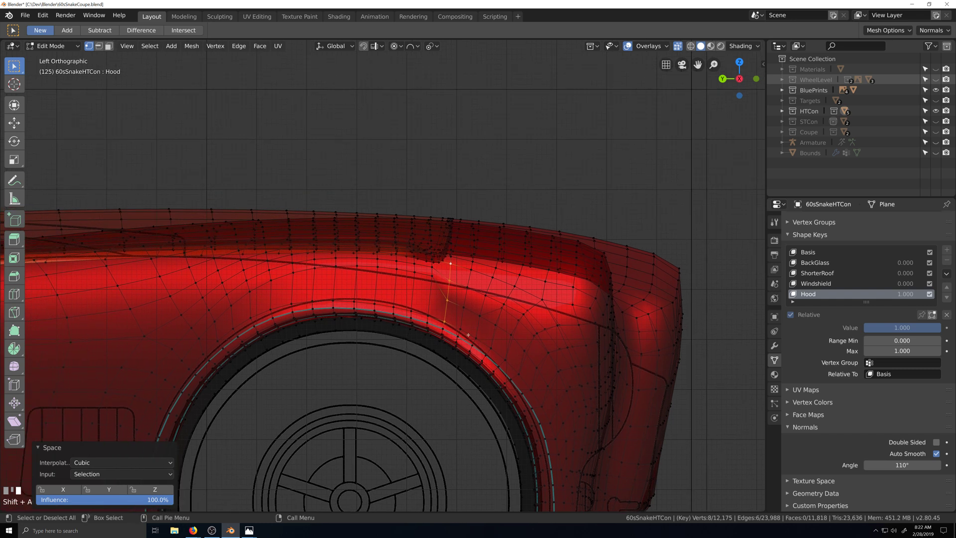
{"action": "left_click", "coordinate": [428, 315]}
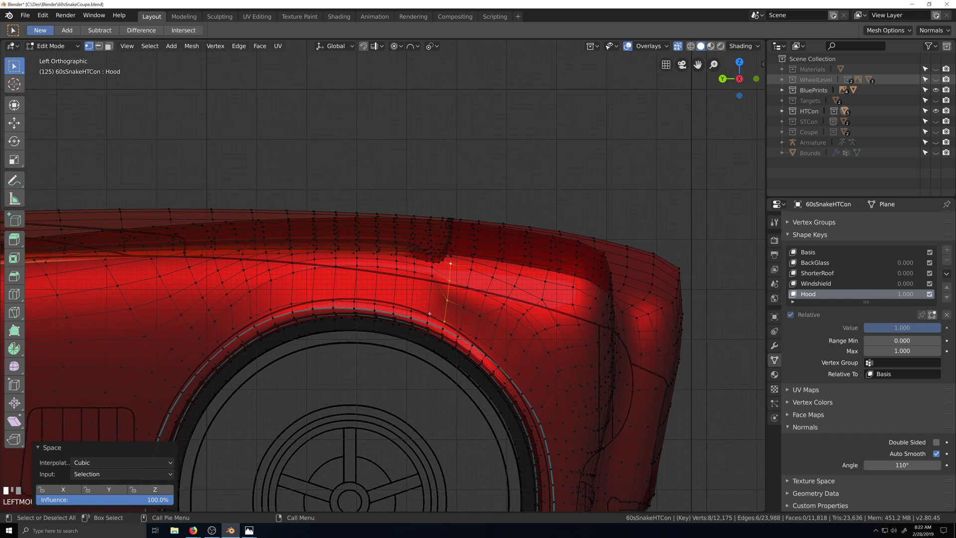
{"action": "left_click", "coordinate": [433, 258], "text": "ctrl+shift"}
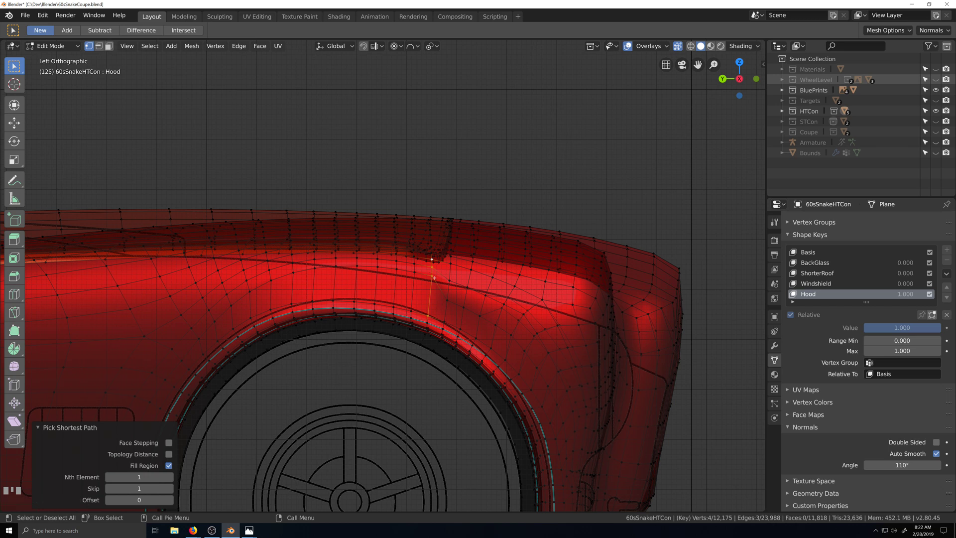
Box-select the central hood and nose area between the front fenders in top view and hide it.
{"action": "middle_click_drag", "start_coordinate": [441, 288], "coordinate": [375, 339]}
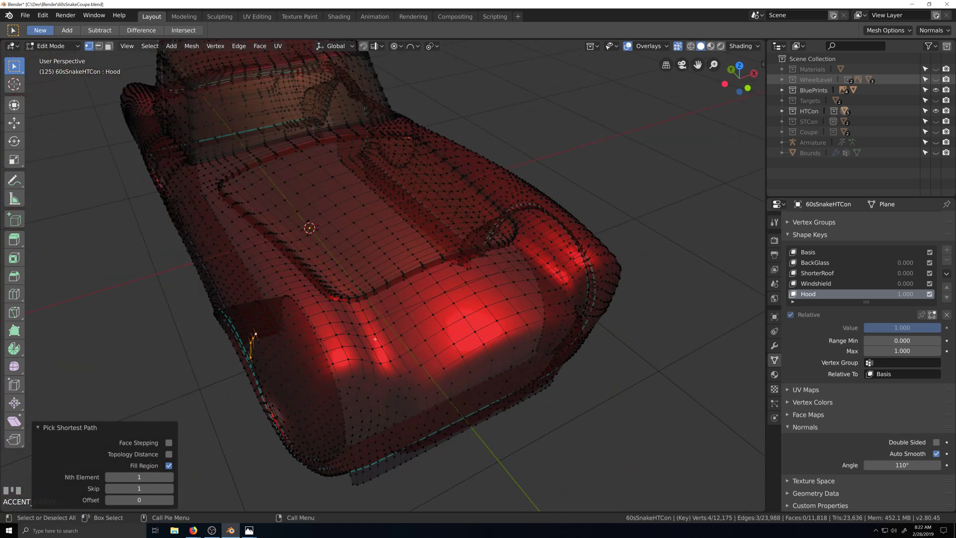
{"action": "key", "text": "KP_7"}
{"action": "scroll", "coordinate": [384, 339], "scroll_direction": "down", "scroll_amount": 4}
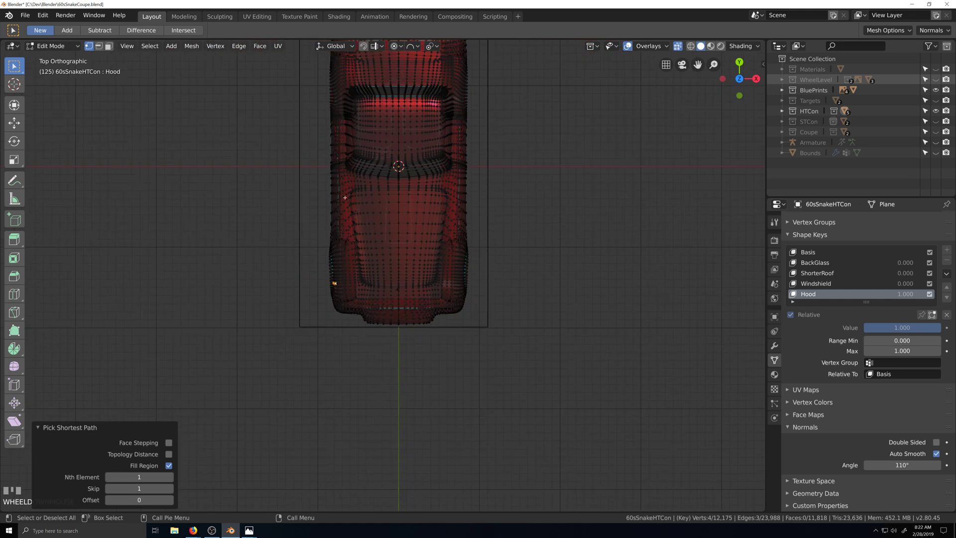
{"action": "left_click_drag", "start_coordinate": [345, 173], "coordinate": [453, 324]}
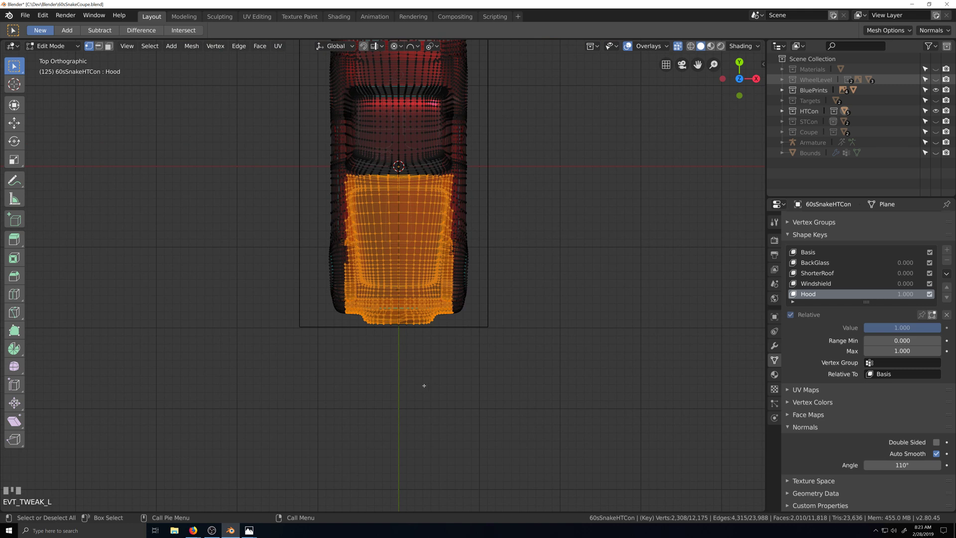
{"action": "key", "text": "h"}
Select the fourteenth four-vertex cross row on both fenders from the left side view and apply LoopTools Space.
{"action": "scroll", "coordinate": [360, 433], "scroll_direction": "up", "scroll_amount": 4}
{"action": "middle_click_drag", "start_coordinate": [363, 429], "coordinate": [413, 382]}
{"action": "key", "text": "ctrl+KP_3"}
{"action": "scroll", "coordinate": [413, 382], "scroll_direction": "up", "scroll_amount": 8}
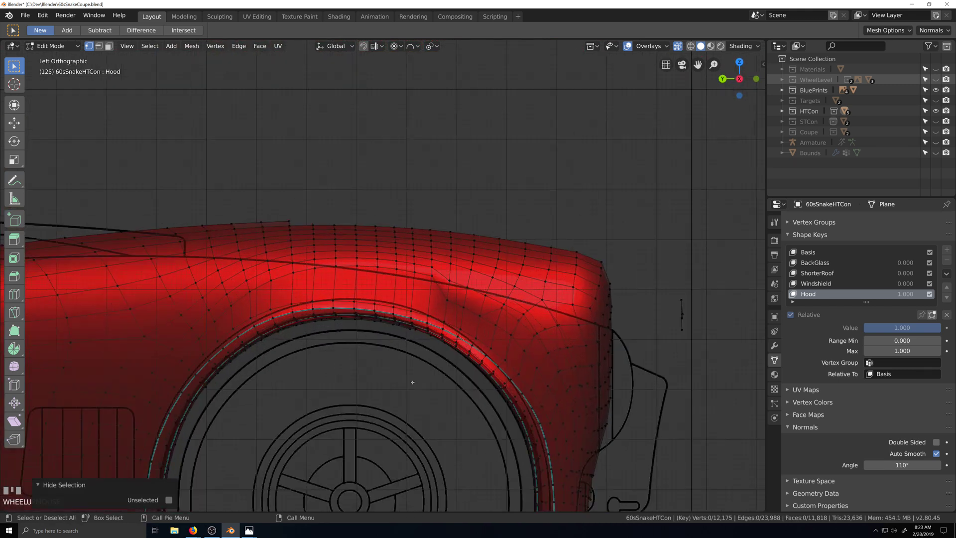
{"action": "scroll", "coordinate": [419, 334], "scroll_direction": "down", "scroll_amount": 1}
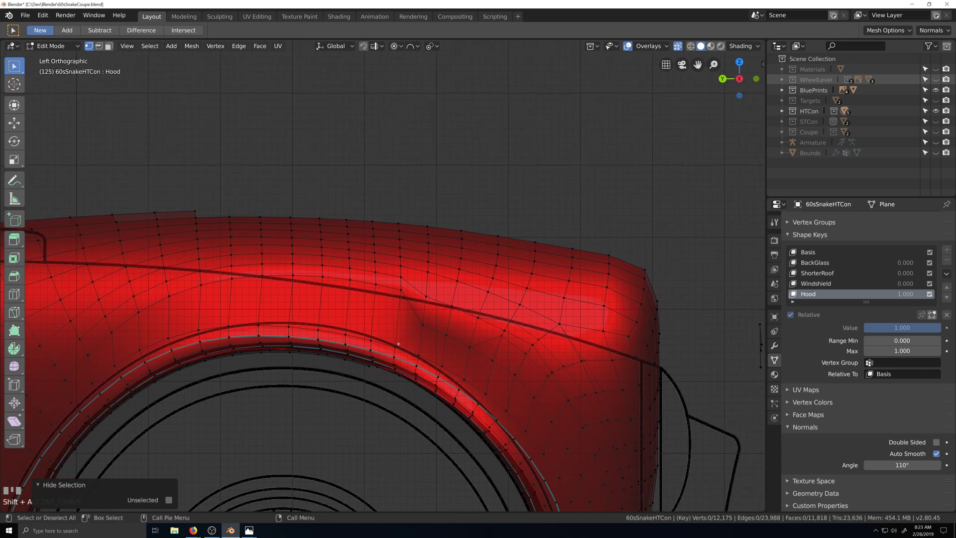
{"action": "left_click", "coordinate": [397, 344]}
{"action": "left_click", "coordinate": [400, 265], "text": "ctrl+shift"}
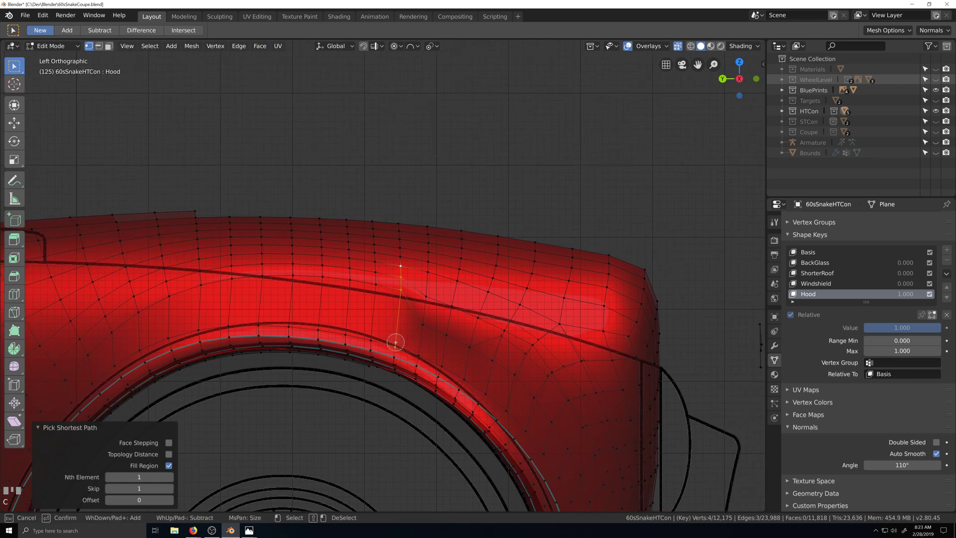
{"action": "right_click", "coordinate": [400, 271]}
{"action": "mouse_move", "coordinate": [448, 247]}
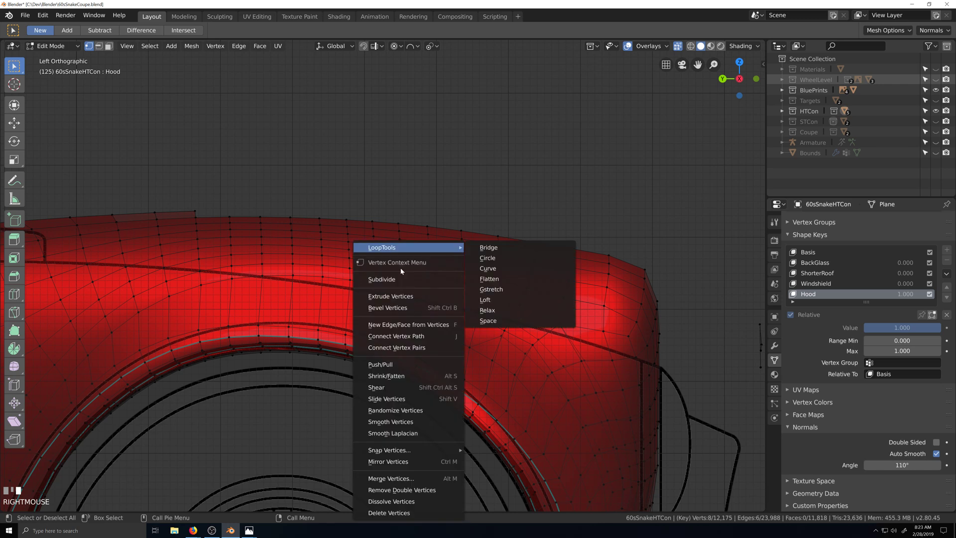
{"action": "left_click", "coordinate": [490, 317]}
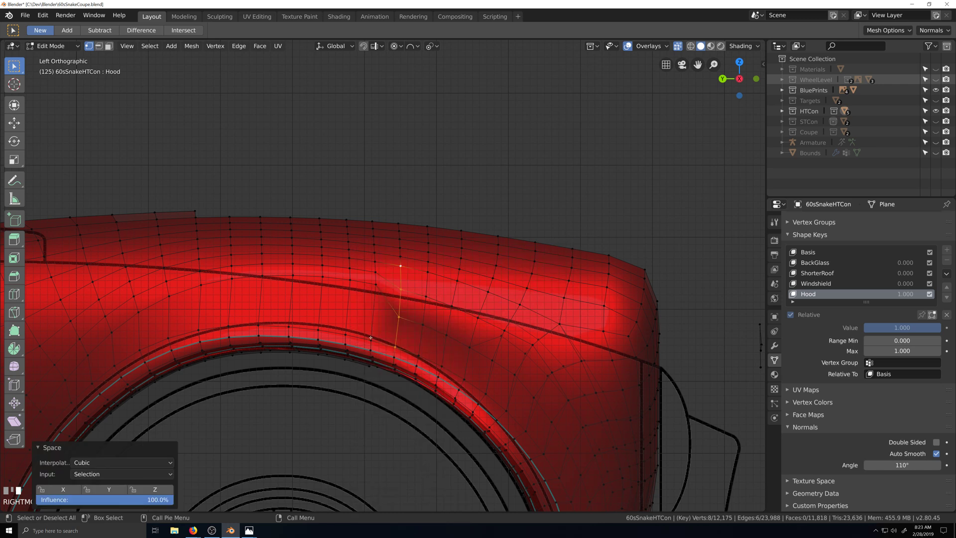
{"action": "scroll", "coordinate": [370, 338], "scroll_direction": "down", "scroll_amount": 2}
{"action": "key", "text": "grave"}
{"action": "key", "text": "grave"}
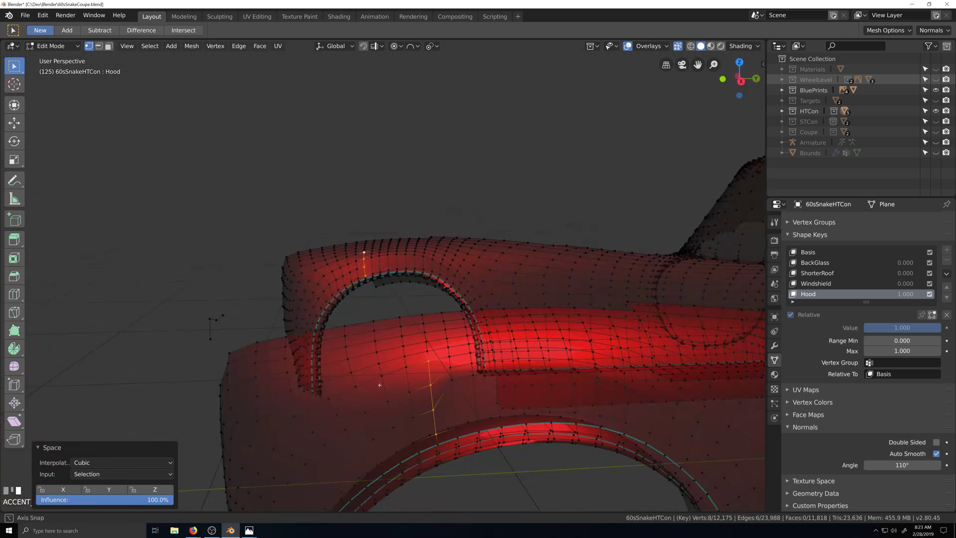
{"action": "middle_click_drag", "start_coordinate": [380, 385], "coordinate": [391, 380]}
{"action": "key", "text": "grave"}
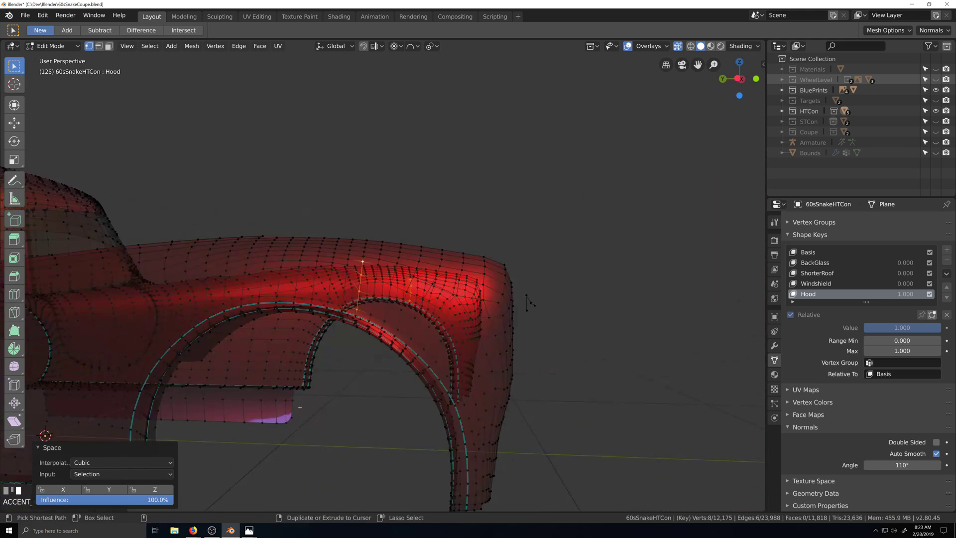
Select the fifteenth four-vertex cross row on both fenders in the left side view and space it evenly with LoopTools.
{"action": "key", "text": "ctrl+KP_3"}
{"action": "scroll", "coordinate": [321, 358], "scroll_direction": "up", "scroll_amount": 4}
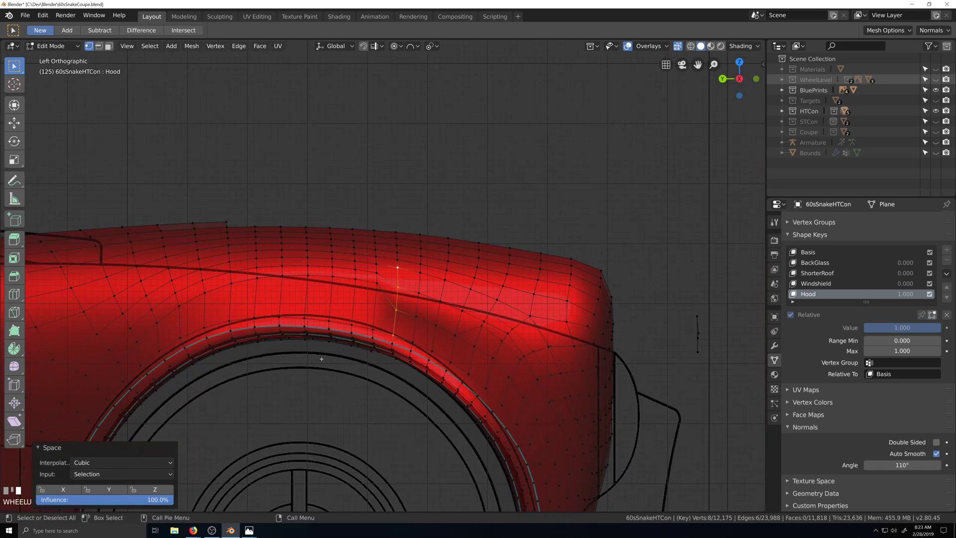
{"action": "left_click", "coordinate": [373, 328]}
{"action": "left_click", "coordinate": [379, 266], "text": "ctrl+shift"}
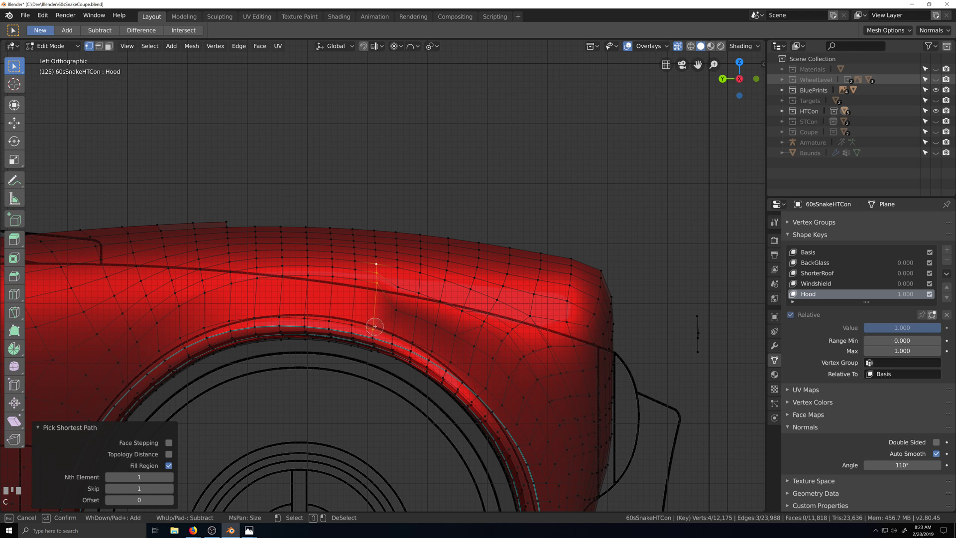
{"action": "right_click", "coordinate": [378, 269]}
{"action": "right_click", "coordinate": [378, 247]}
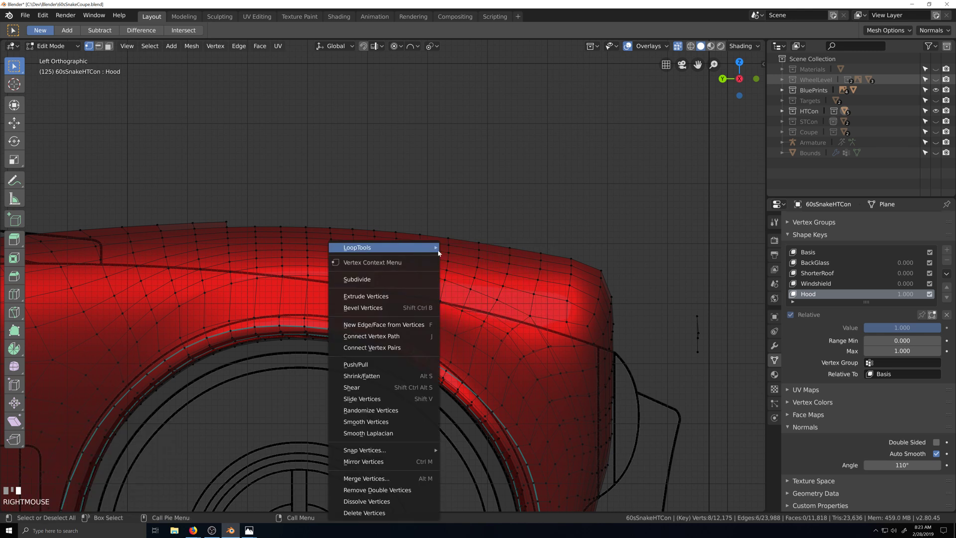
{"action": "right_click", "coordinate": [383, 247]}
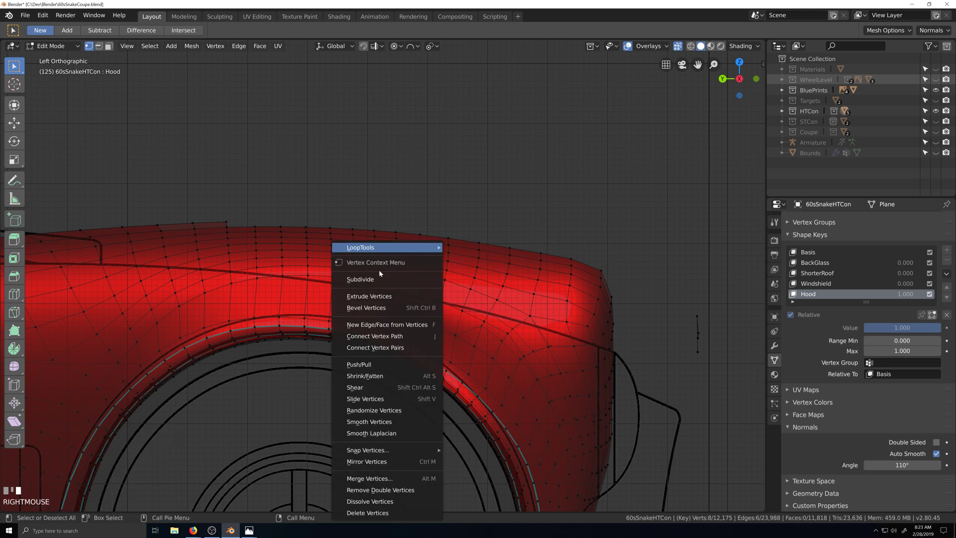
{"action": "mouse_move", "coordinate": [428, 248]}
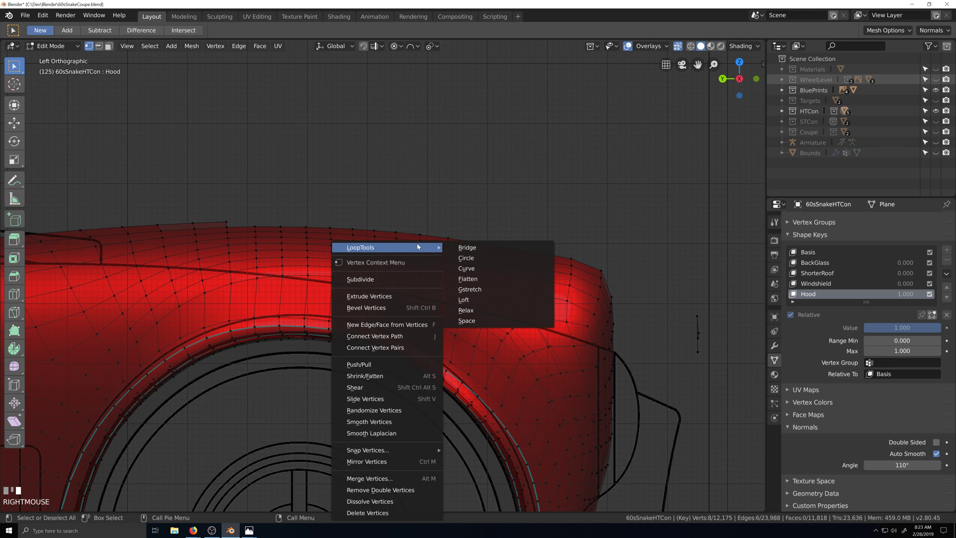
{"action": "left_click", "coordinate": [473, 321]}
Even out the sixteenth four-vertex cross row, one row rearward, on both fenders using LoopTools Space.
{"action": "left_click", "coordinate": [353, 324]}
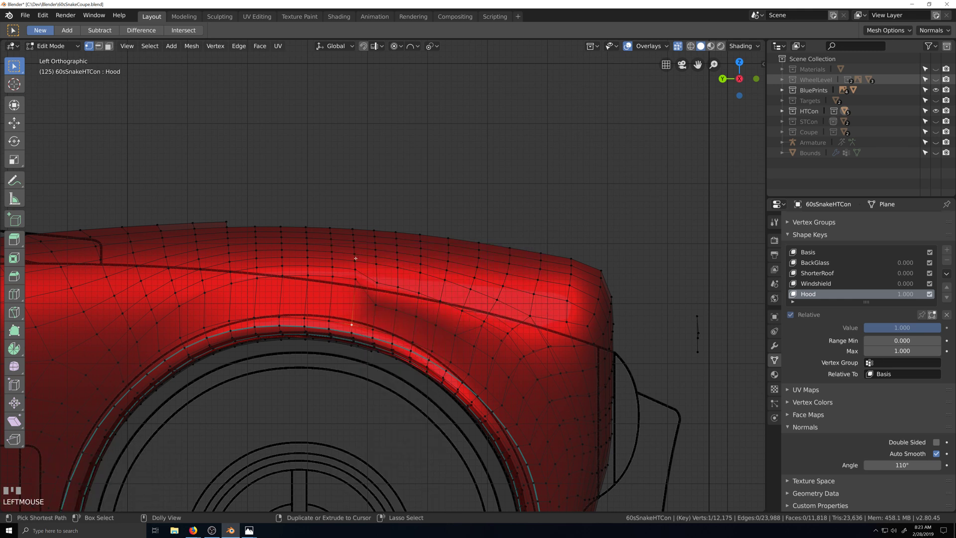
{"action": "left_click", "coordinate": [355, 260], "text": "ctrl"}
{"action": "right_click", "coordinate": [354, 261]}
{"action": "mouse_move", "coordinate": [365, 251]}
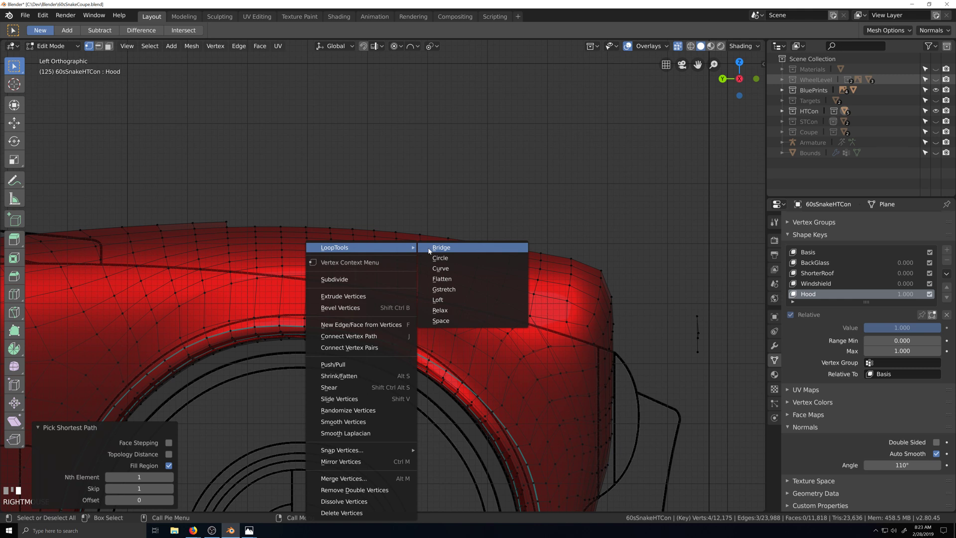
{"action": "left_click", "coordinate": [442, 321]}
{"action": "key", "text": "c"}
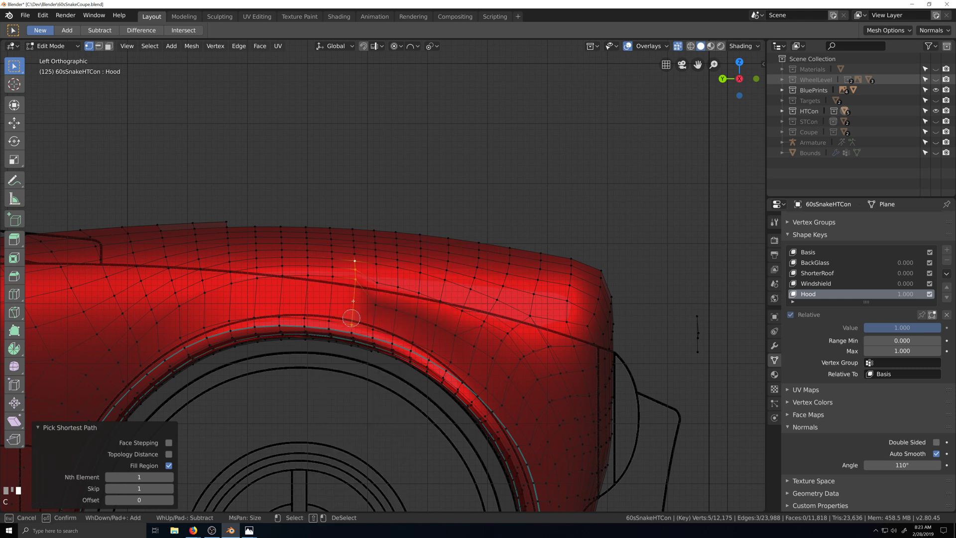
{"action": "right_click", "coordinate": [355, 265]}
{"action": "right_click", "coordinate": [355, 256]}
{"action": "mouse_move", "coordinate": [379, 250]}
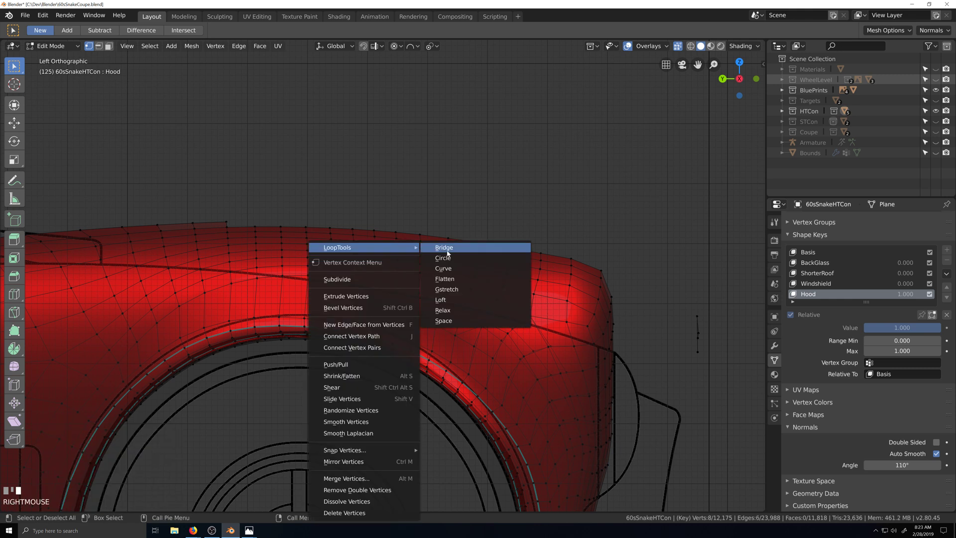
{"action": "left_click", "coordinate": [460, 320]}
Select the seventeenth four-vertex cross row, including the matching vertices on the opposite fender, and apply LoopTools Space.
{"action": "left_click", "coordinate": [332, 320]}
{"action": "left_click", "coordinate": [333, 259], "text": "ctrl"}
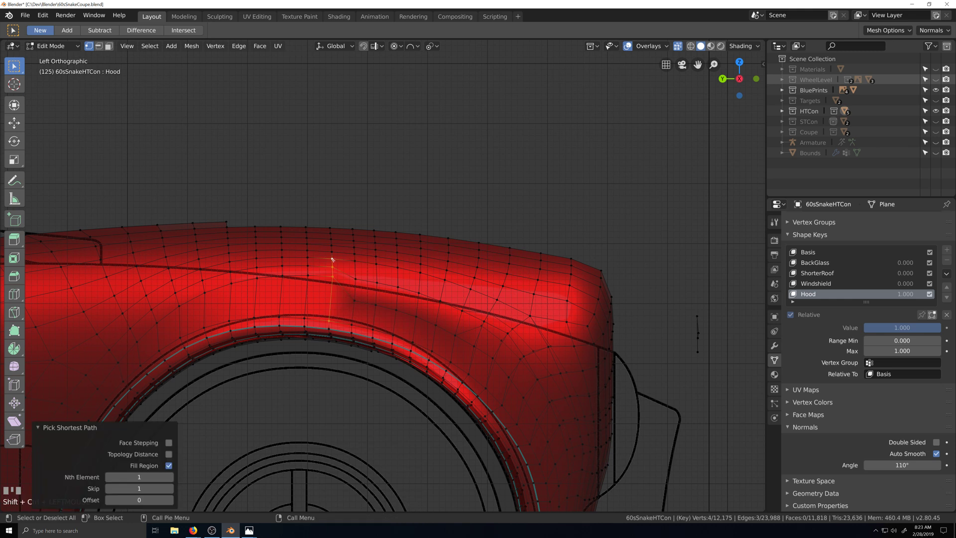
{"action": "right_click", "coordinate": [334, 263]}
{"action": "mouse_move", "coordinate": [334, 262]}
{"action": "key", "text": "Escape"}
{"action": "key", "text": "c"}
{"action": "left_click_drag", "start_coordinate": [336, 265], "coordinate": [333, 263]}
{"action": "right_click", "coordinate": [333, 264]}
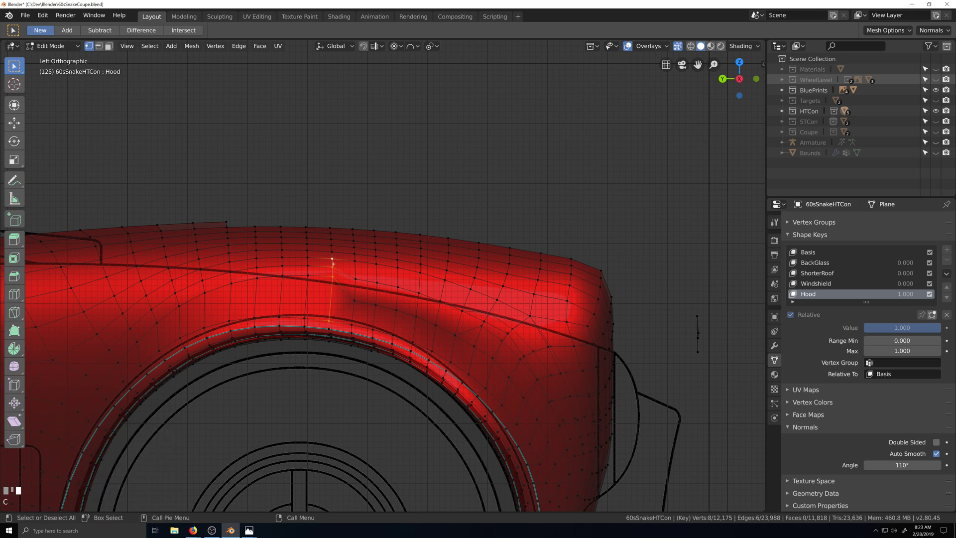
{"action": "right_click", "coordinate": [332, 267]}
{"action": "mouse_move", "coordinate": [369, 248]}
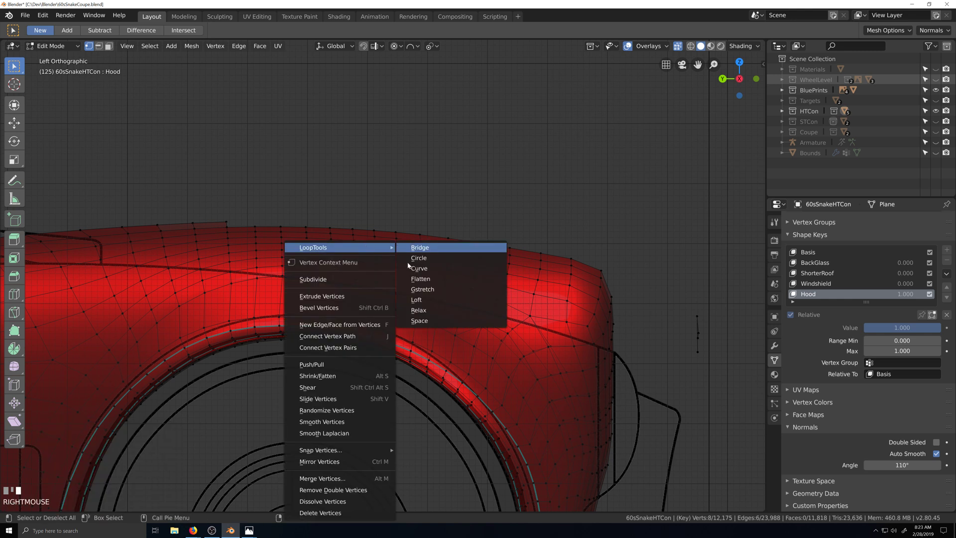
{"action": "left_click", "coordinate": [420, 318]}
Space the eighteenth four-vertex cross row evenly on both fenders with LoopTools, just ahead of the wheel centre.
{"action": "middle_click_drag", "start_coordinate": [330, 314], "coordinate": [346, 318], "text": "shift"}
{"action": "left_click", "coordinate": [324, 321]}
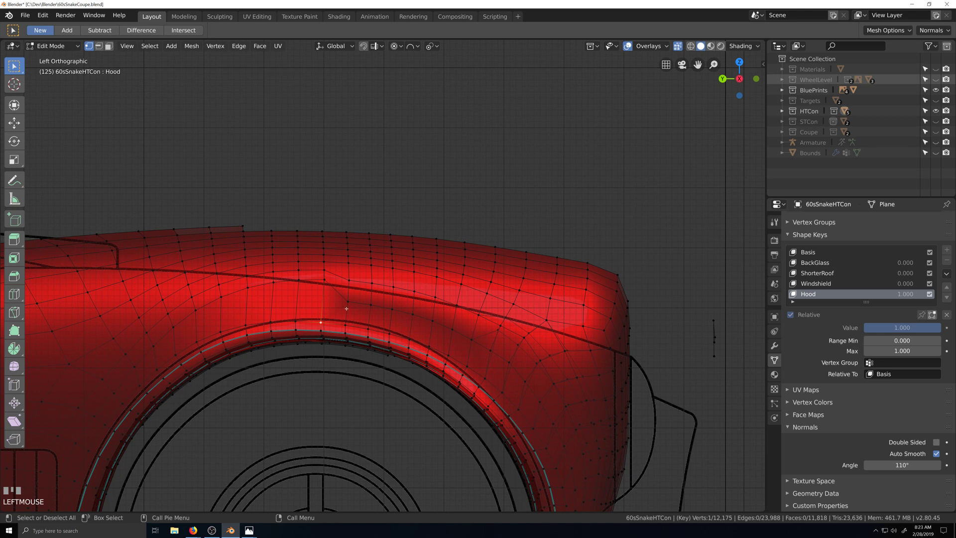
{"action": "key", "text": "c"}
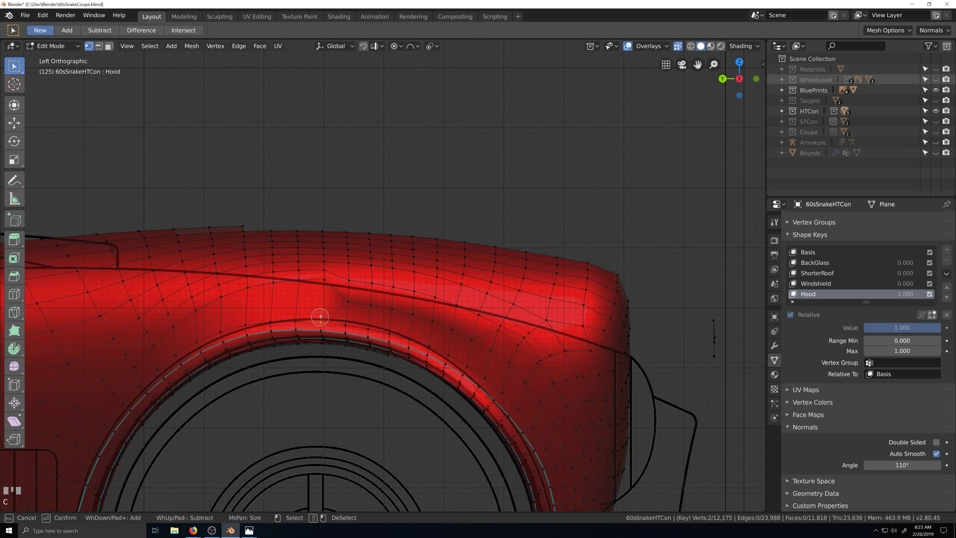
{"action": "left_click", "coordinate": [324, 267]}
{"action": "right_click", "coordinate": [324, 263]}
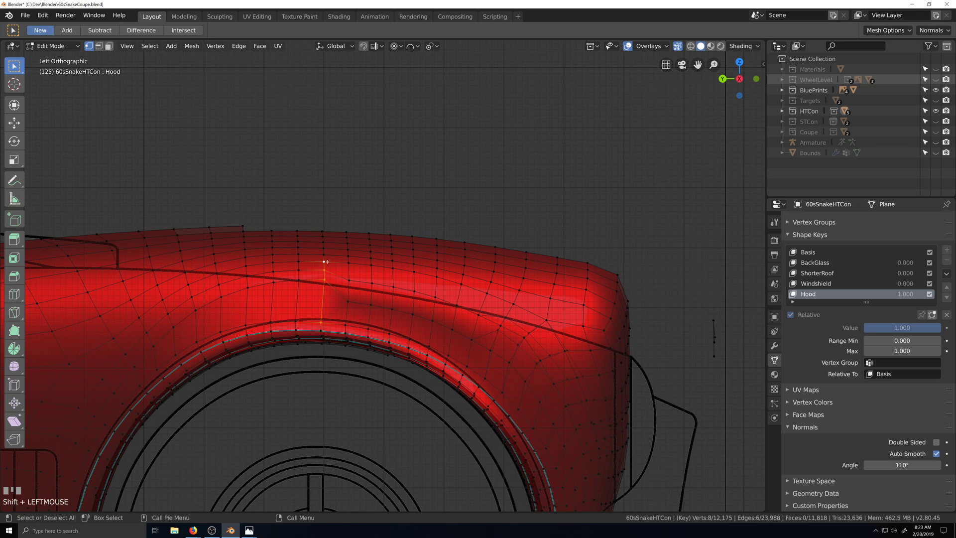
{"action": "right_click", "coordinate": [309, 248]}
{"action": "mouse_move", "coordinate": [353, 247]}
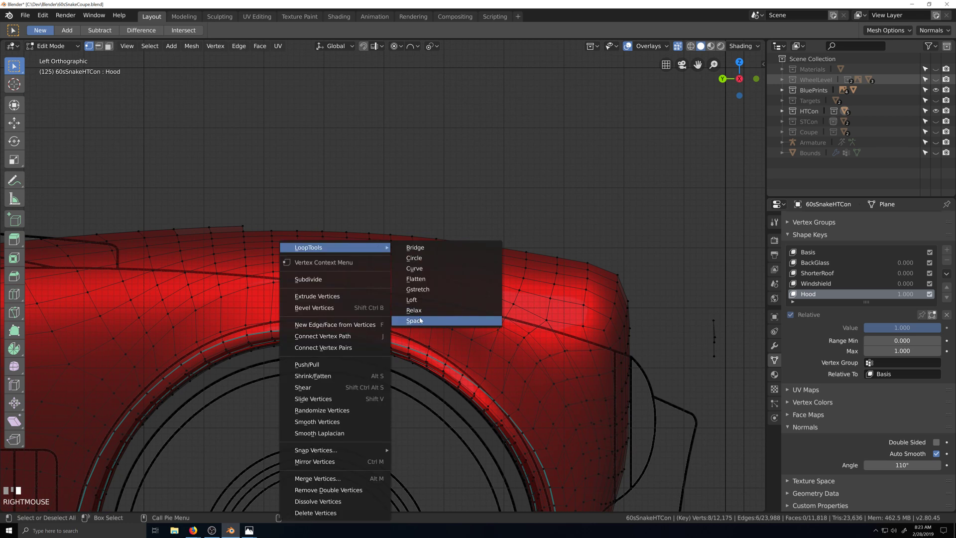
{"action": "left_click", "coordinate": [420, 320]}
Clear the selection and even out the nineteenth four-vertex cross row, just behind the wheel centre, on both fenders with LoopTools Space.
{"action": "left_click_drag", "start_coordinate": [318, 306], "coordinate": [398, 298], "text": "alt+shift"}
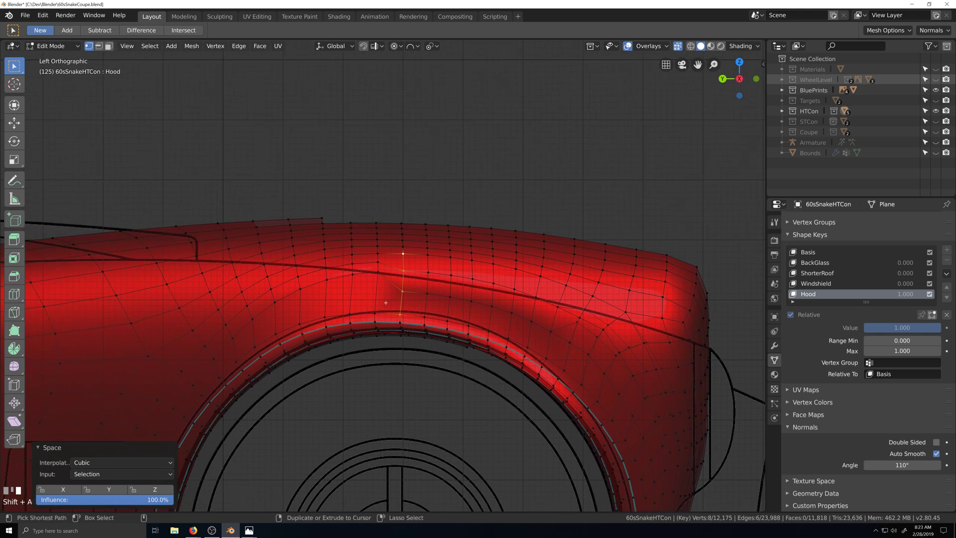
{"action": "key", "text": "alt+a"}
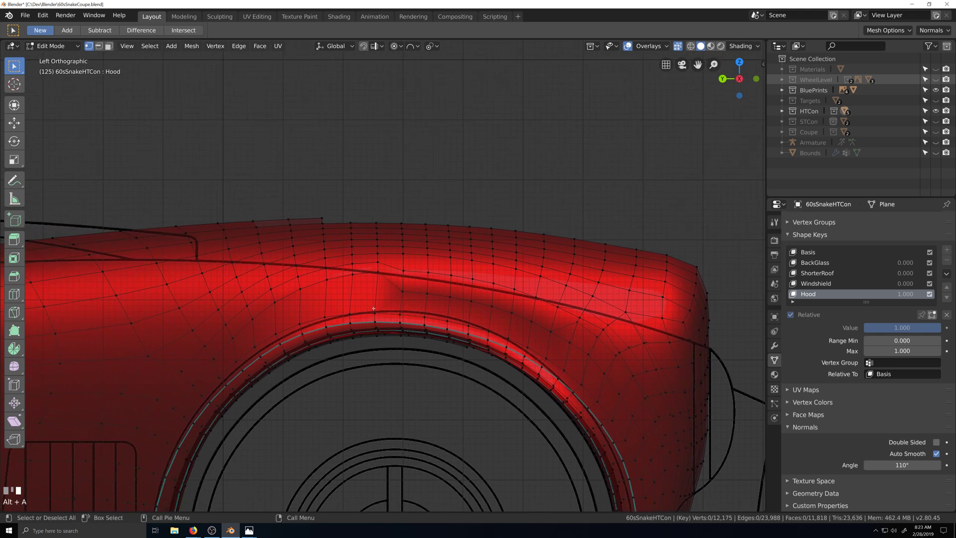
{"action": "key", "text": "c"}
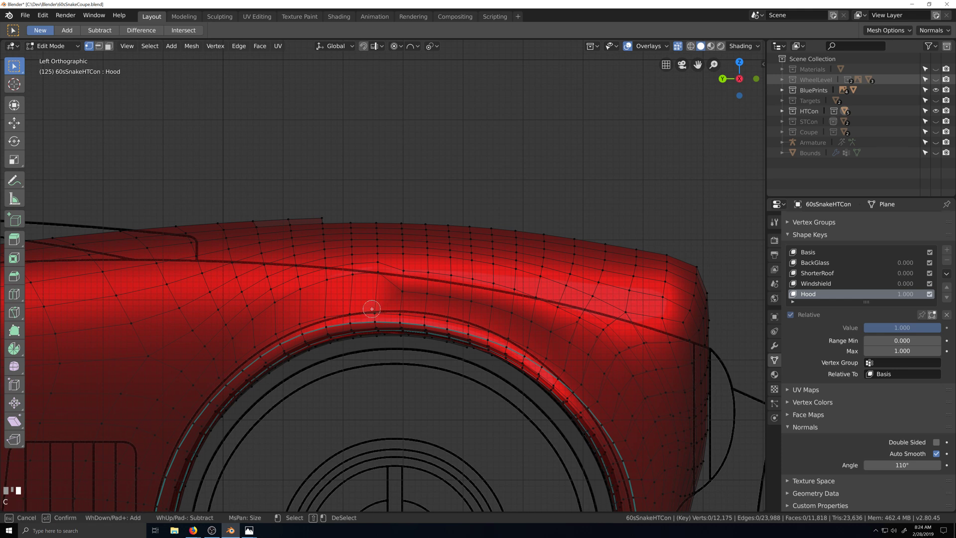
{"action": "right_click", "coordinate": [377, 260]}
{"action": "left_click", "coordinate": [377, 253], "text": "shift"}
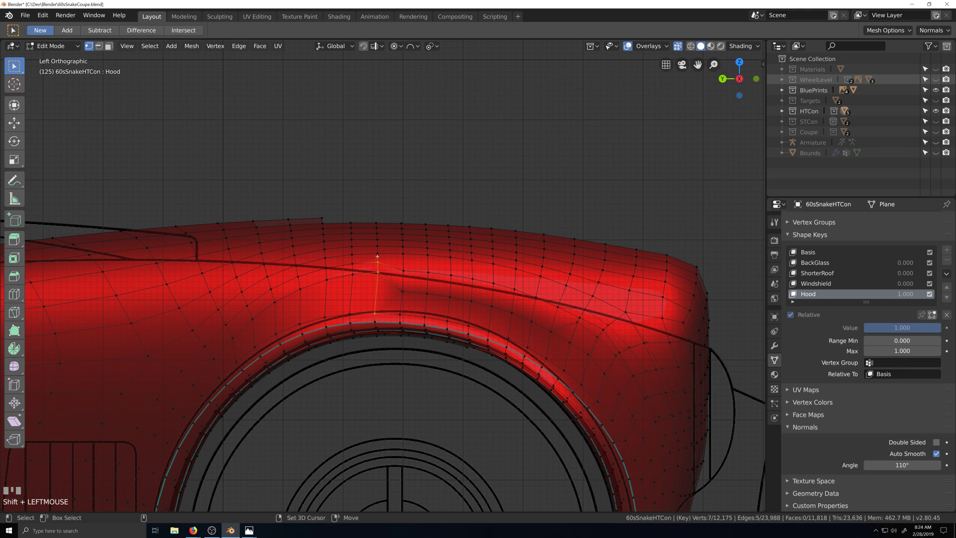
{"action": "right_click", "coordinate": [388, 248]}
{"action": "mouse_move", "coordinate": [428, 247]}
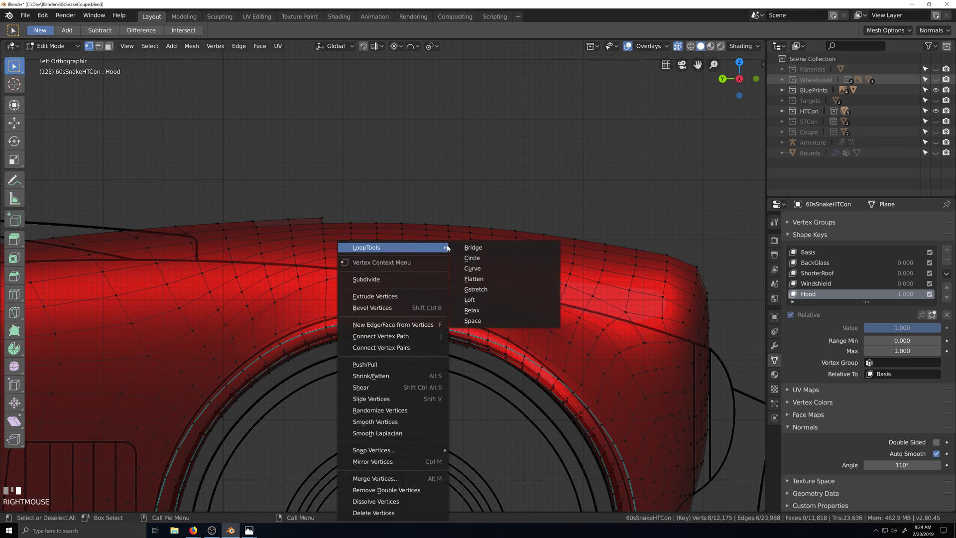
{"action": "left_click", "coordinate": [479, 320]}
Select the twentieth four-vertex cross row on both fenders, one row rearward, and apply LoopTools Space.
{"action": "middle_click_drag", "start_coordinate": [395, 301], "coordinate": [453, 288], "text": "shift"}
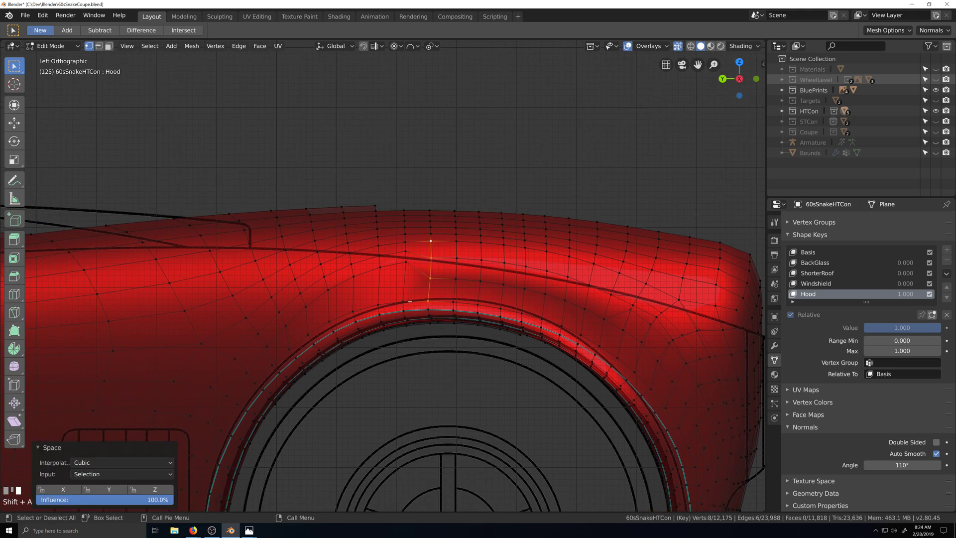
{"action": "key", "text": "alt+a"}
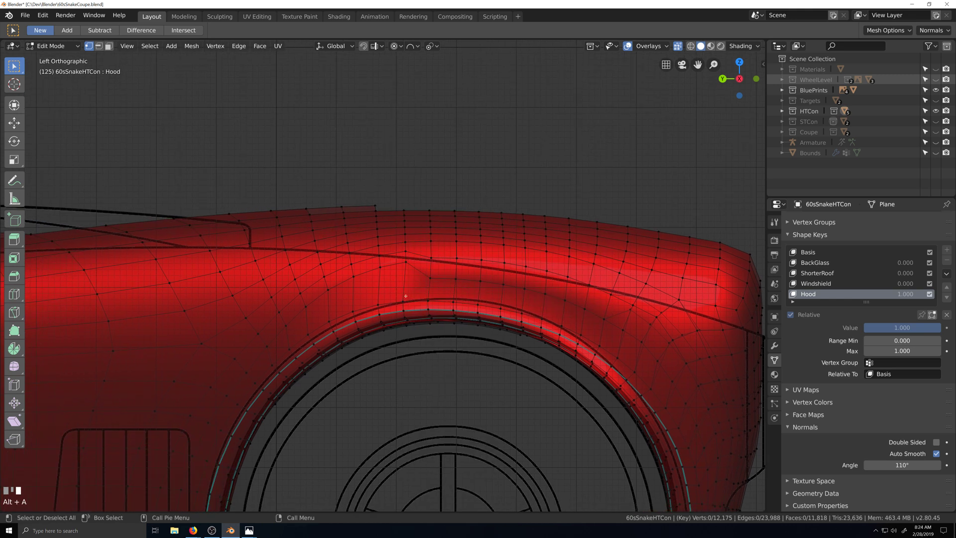
{"action": "left_click", "coordinate": [406, 242], "text": "ctrl+shift"}
{"action": "key", "text": "c"}
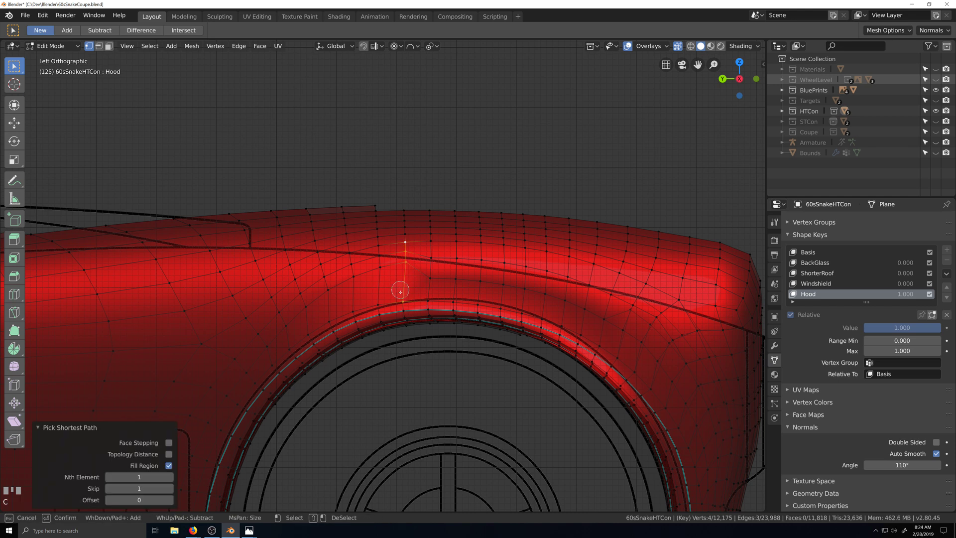
{"action": "left_click", "coordinate": [404, 251]}
{"action": "right_click", "coordinate": [403, 246]}
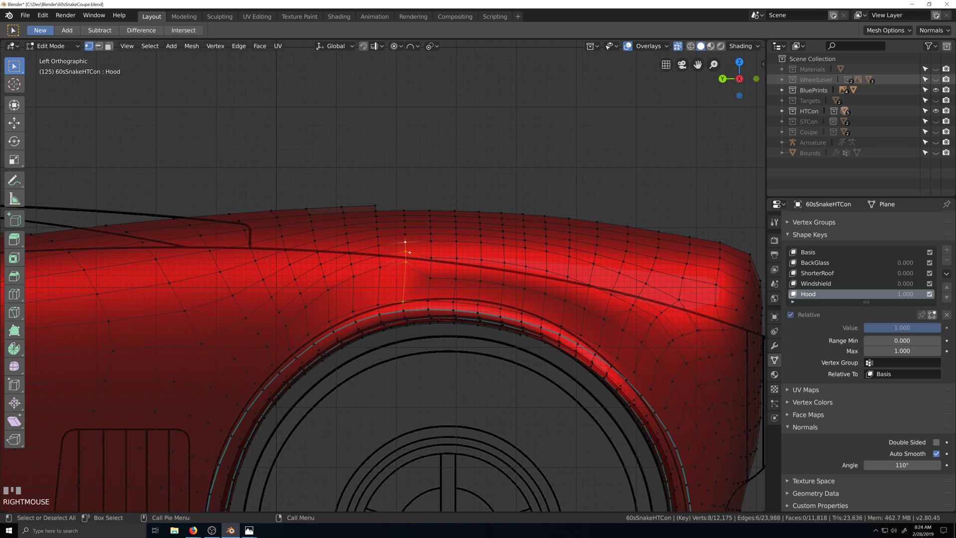
{"action": "right_click", "coordinate": [410, 252]}
{"action": "mouse_move", "coordinate": [420, 250]}
{"action": "left_click", "coordinate": [498, 322]}
Apply LoopTools Space to the twenty-first four-vertex cross row on both fenders, behind the wheel centre.
{"action": "middle_click_drag", "start_coordinate": [443, 287], "coordinate": [479, 271], "text": "shift"}
{"action": "left_click", "coordinate": [414, 289]}
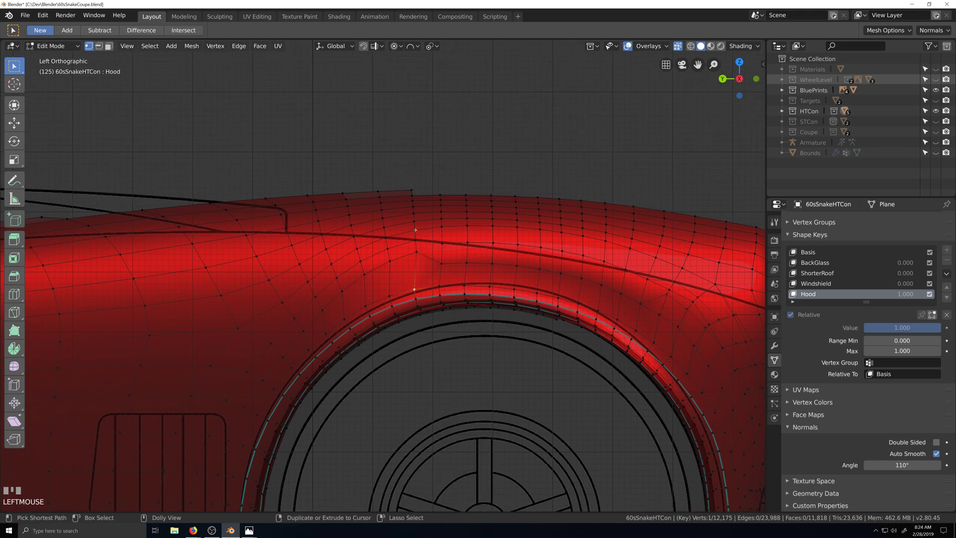
{"action": "left_click", "coordinate": [415, 230], "text": "ctrl"}
{"action": "key", "text": "c"}
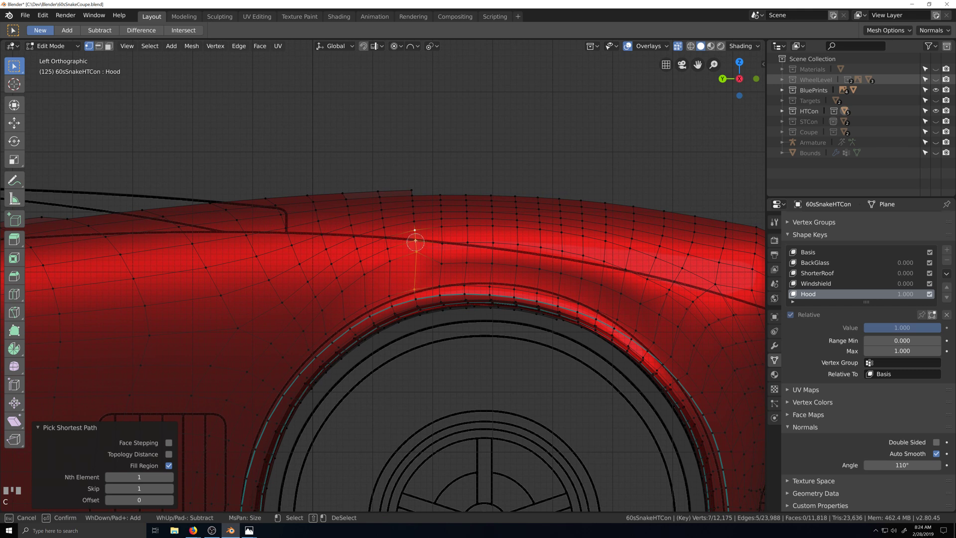
{"action": "right_click", "coordinate": [415, 235]}
{"action": "mouse_move", "coordinate": [473, 252]}
{"action": "left_click", "coordinate": [493, 307]}
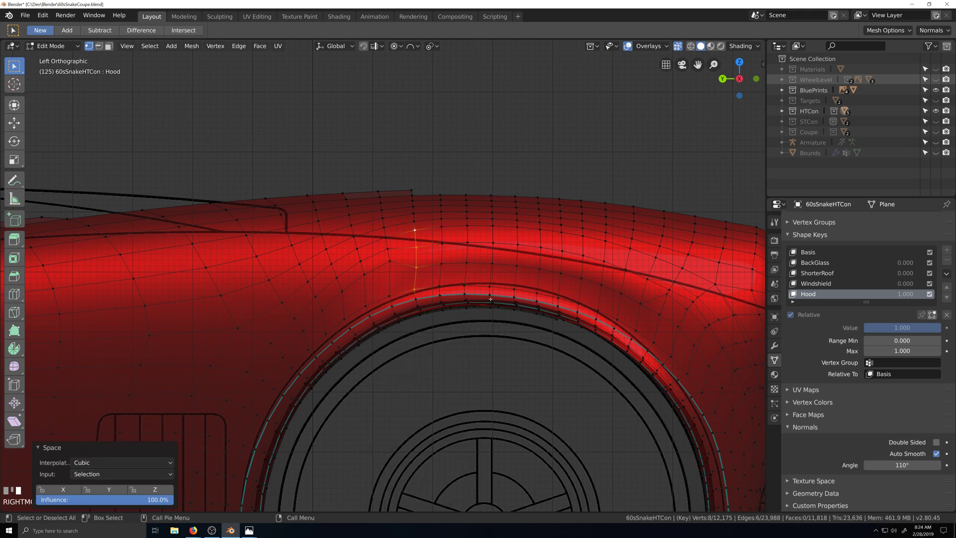
Even out the twenty-second four-vertex cross row and its matching vertices on the opposite fender using LoopTools Space.
{"action": "left_click", "coordinate": [389, 296]}
{"action": "left_click", "coordinate": [386, 238], "text": "ctrl"}
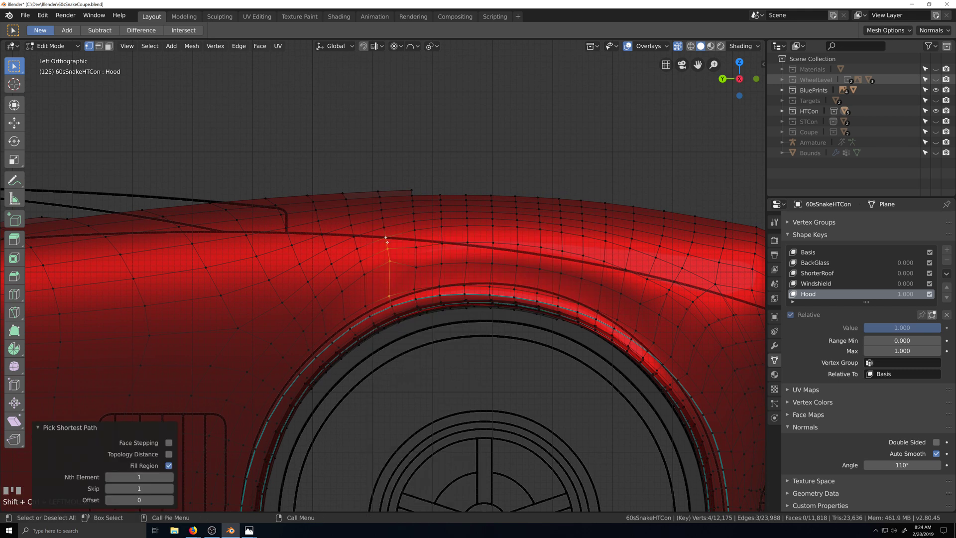
{"action": "key", "text": "c"}
{"action": "left_click_drag", "start_coordinate": [387, 292], "coordinate": [389, 235]}
{"action": "right_click", "coordinate": [388, 235]}
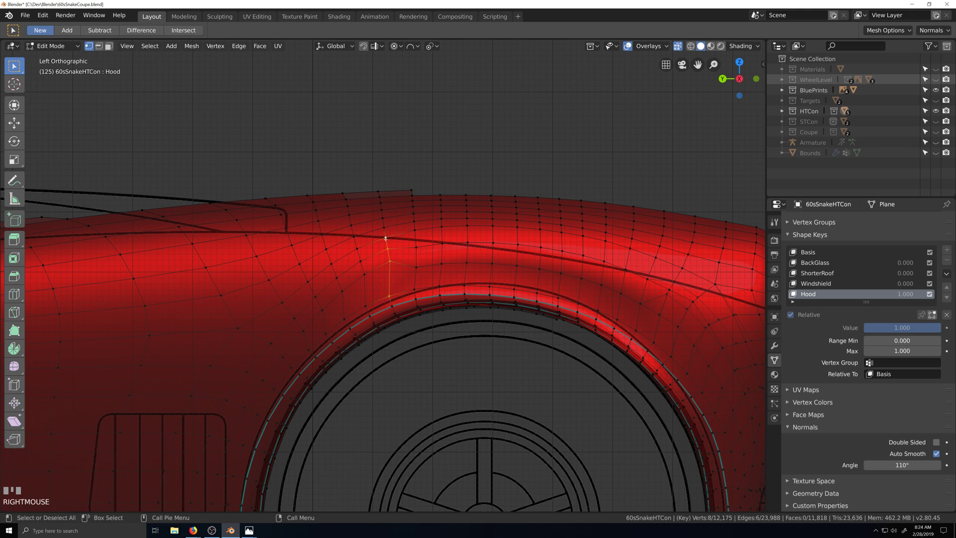
{"action": "right_click", "coordinate": [386, 244]}
{"action": "mouse_move", "coordinate": [423, 245]}
{"action": "left_click", "coordinate": [472, 317]}
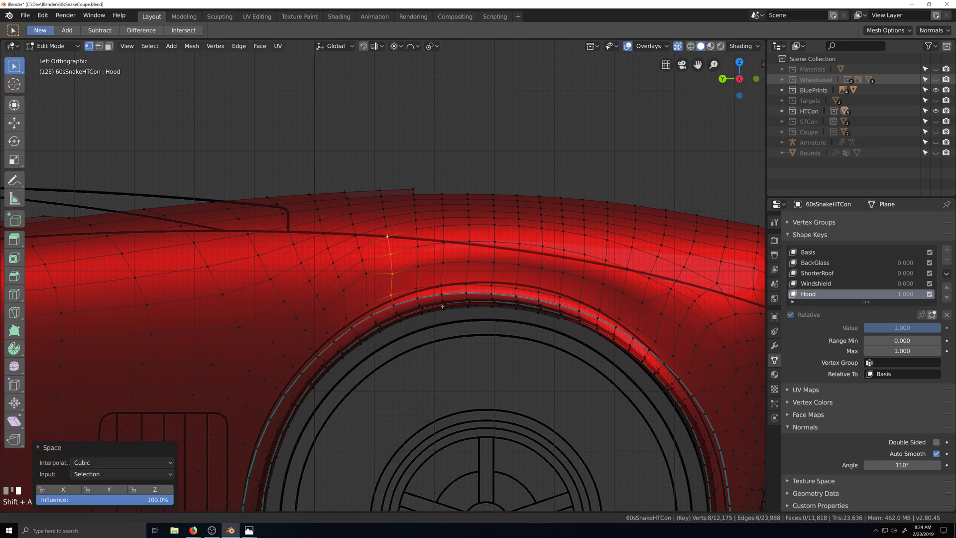
Space the twenty-third four-vertex cross row evenly on both fenders with LoopTools, above the rear part of the wheel arch.
{"action": "middle_click_drag", "start_coordinate": [360, 317], "coordinate": [398, 303], "text": "shift"}
{"action": "left_click", "coordinate": [404, 291]}
{"action": "left_click", "coordinate": [393, 241], "text": "ctrl+shift"}
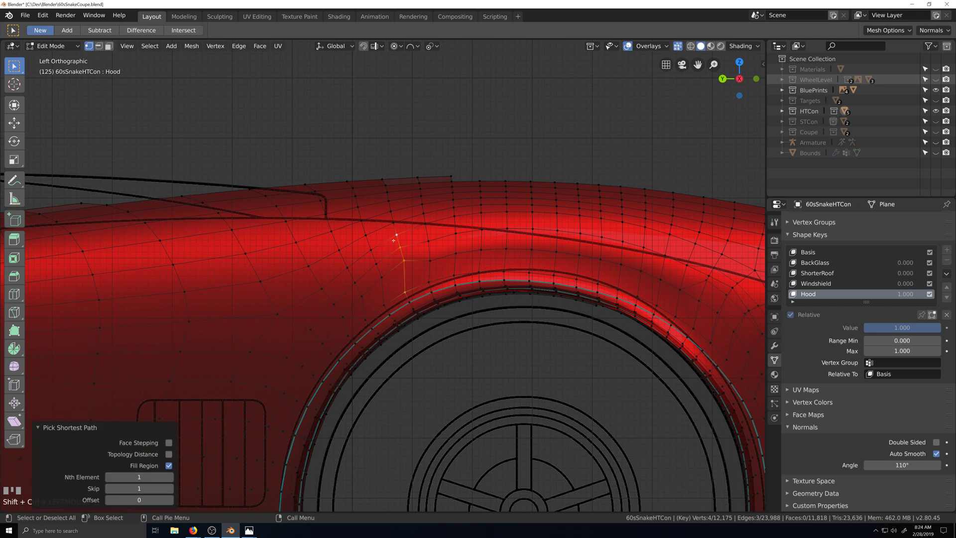
{"action": "key", "text": "c"}
{"action": "left_click_drag", "start_coordinate": [405, 283], "coordinate": [397, 230]}
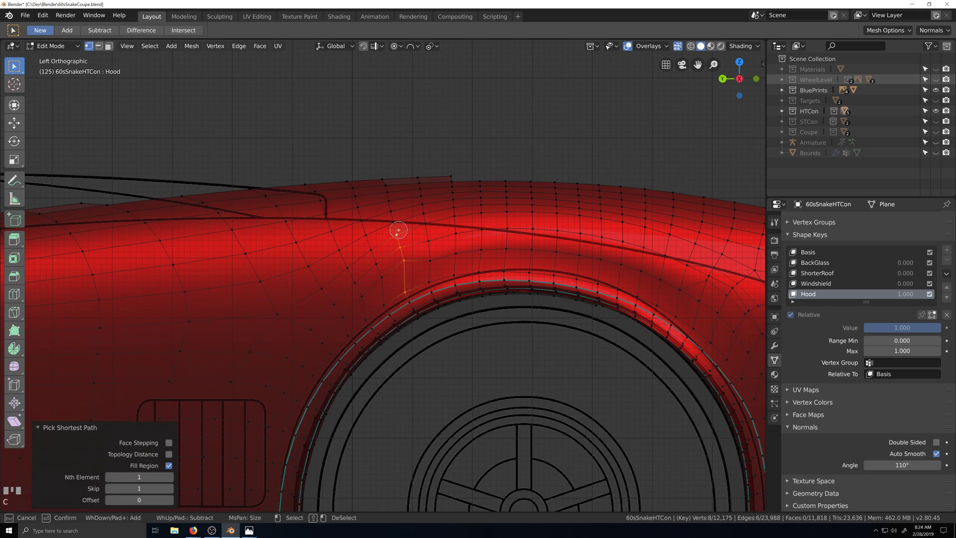
{"action": "right_click", "coordinate": [397, 230]}
{"action": "right_click", "coordinate": [396, 240]}
{"action": "mouse_move", "coordinate": [441, 245]}
{"action": "left_click", "coordinate": [488, 315]}
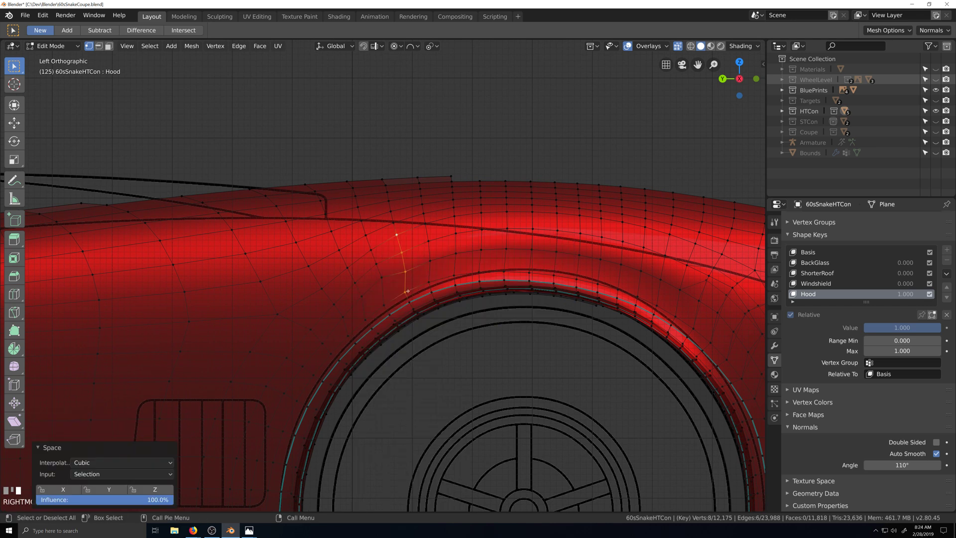
Select the twenty-fourth four-vertex cross row on the near fender, above the rear of the wheel arch, and apply LoopTools Space.
{"action": "middle_click_drag", "start_coordinate": [385, 312], "coordinate": [411, 300], "text": "shift"}
{"action": "left_click", "coordinate": [410, 291]}
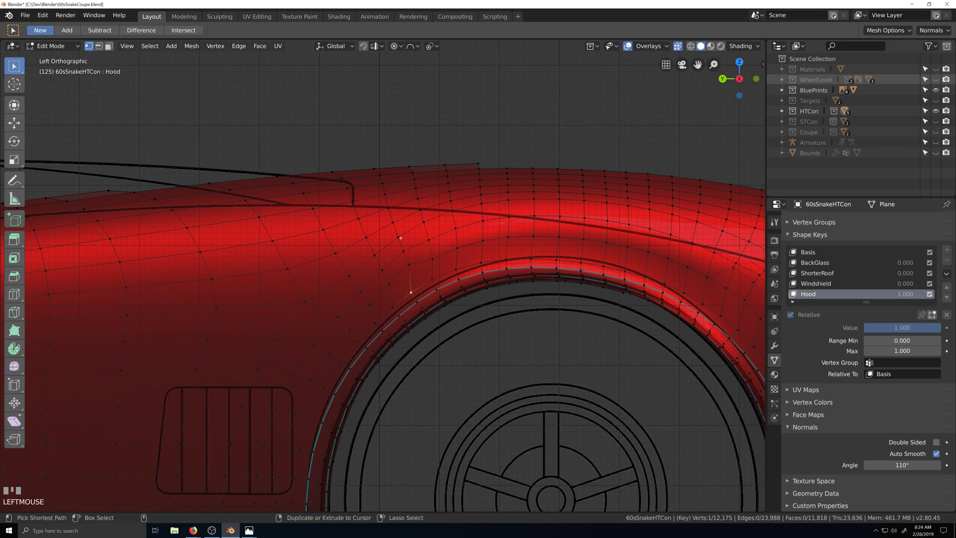
{"action": "left_click", "coordinate": [397, 238], "text": "ctrl+shift"}
{"action": "right_click", "coordinate": [396, 238]}
{"action": "mouse_move", "coordinate": [437, 238]}
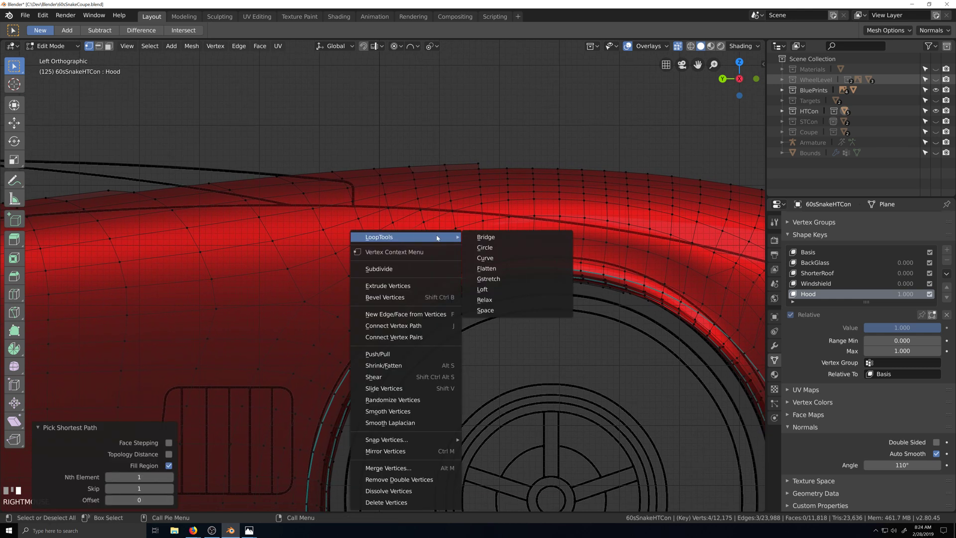
{"action": "left_click", "coordinate": [486, 310]}
Add the opposite fender's matching vertices to the twenty-fourth cross row and apply LoopTools Space to both sides.
{"action": "key", "text": "c"}
{"action": "left_click_drag", "start_coordinate": [411, 287], "coordinate": [398, 238]}
{"action": "right_click", "coordinate": [398, 239]}
{"action": "key", "text": "ctrl"}
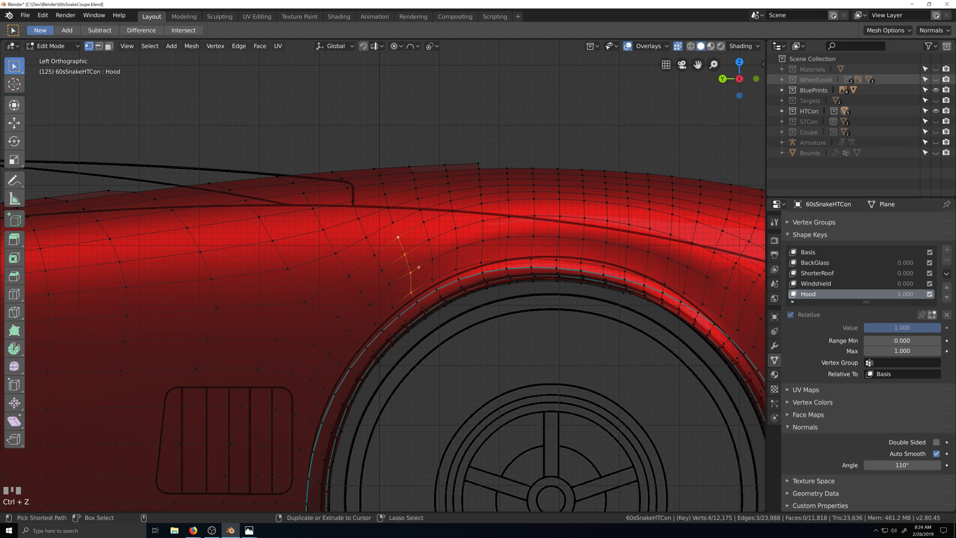
{"action": "key", "text": "c"}
{"action": "left_click_drag", "start_coordinate": [414, 281], "coordinate": [399, 238]}
{"action": "right_click", "coordinate": [398, 238]}
{"action": "right_click", "coordinate": [399, 238]}
{"action": "mouse_move", "coordinate": [403, 239]}
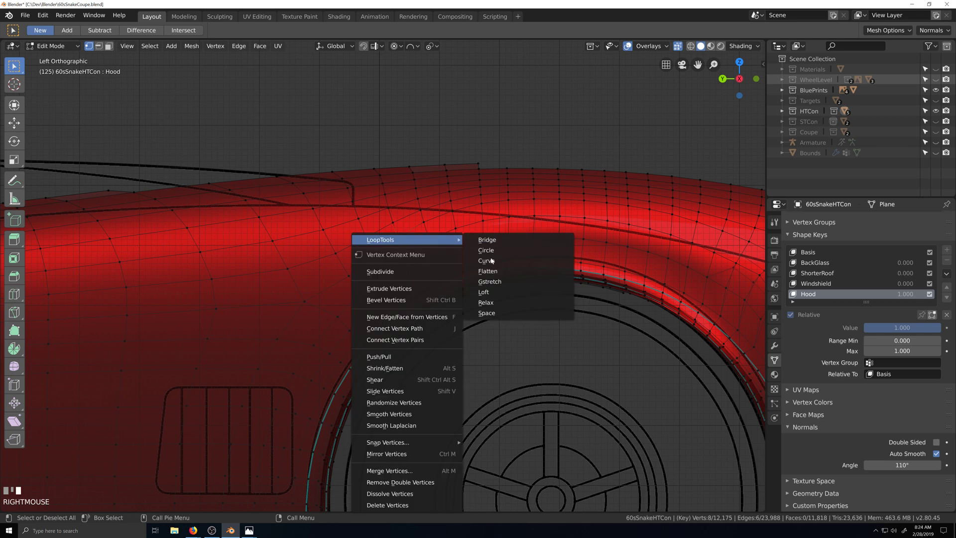
{"action": "left_click", "coordinate": [493, 312]}
Select the twenty-fifth four-vertex cross row on both fenders, one row further rearward, and even it out with LoopTools Space.
{"action": "middle_click_drag", "start_coordinate": [421, 287], "coordinate": [440, 277], "text": "shift"}
{"action": "left_click", "coordinate": [437, 283]}
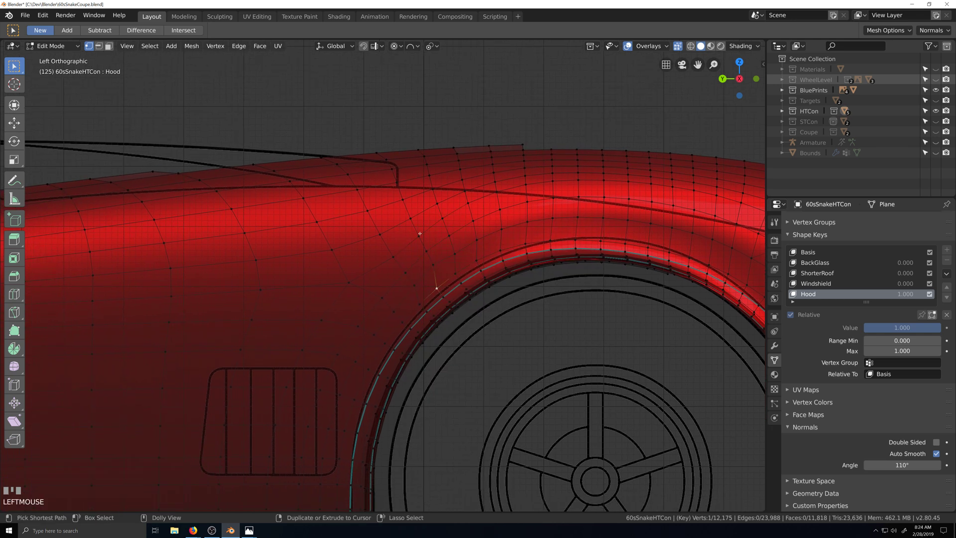
{"action": "left_click", "coordinate": [418, 232], "text": "ctrl+shift"}
{"action": "key", "text": "c"}
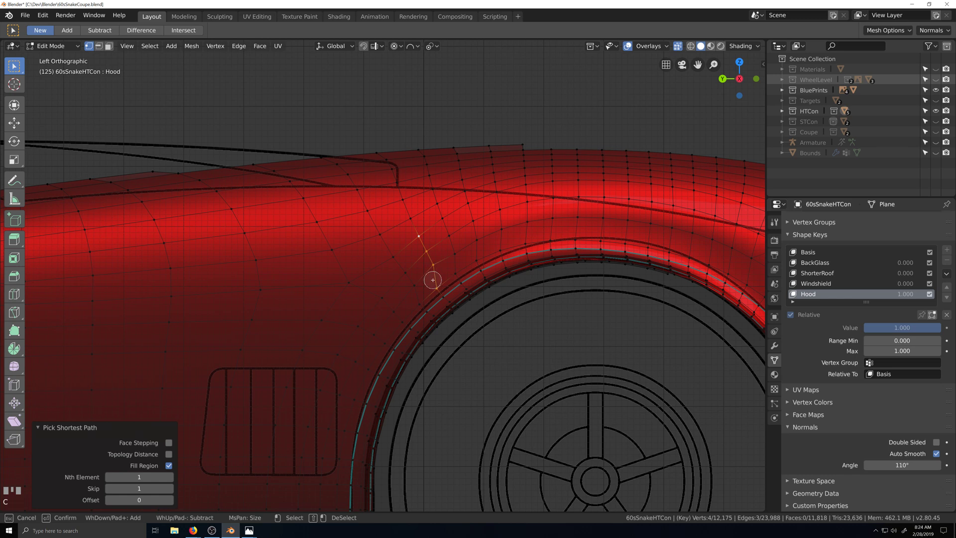
{"action": "left_click_drag", "start_coordinate": [431, 265], "coordinate": [420, 241]}
{"action": "right_click", "coordinate": [420, 241]}
{"action": "right_click", "coordinate": [420, 241]}
{"action": "mouse_move", "coordinate": [421, 241]}
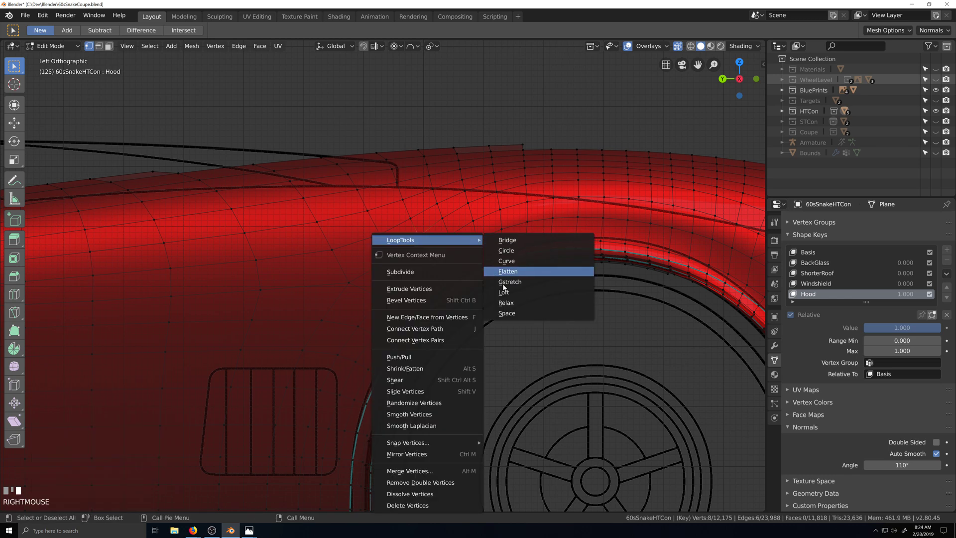
{"action": "left_click", "coordinate": [487, 311]}
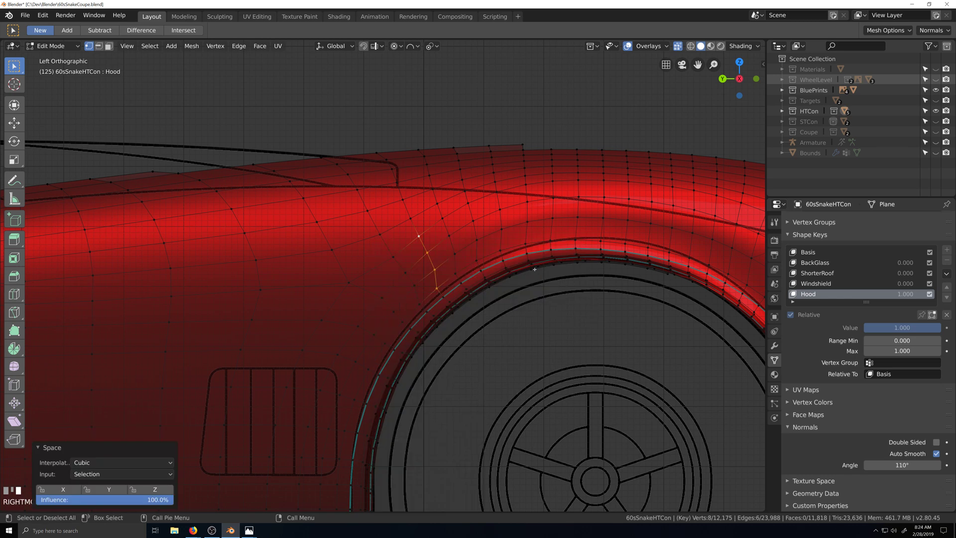
Reveal all hidden geometry of the car body.
{"action": "scroll", "coordinate": [534, 269], "scroll_direction": "down", "scroll_amount": 5}
{"action": "middle_click_drag", "start_coordinate": [534, 269], "coordinate": [353, 397]}
{"action": "scroll", "coordinate": [401, 414], "scroll_direction": "up", "scroll_amount": 6}
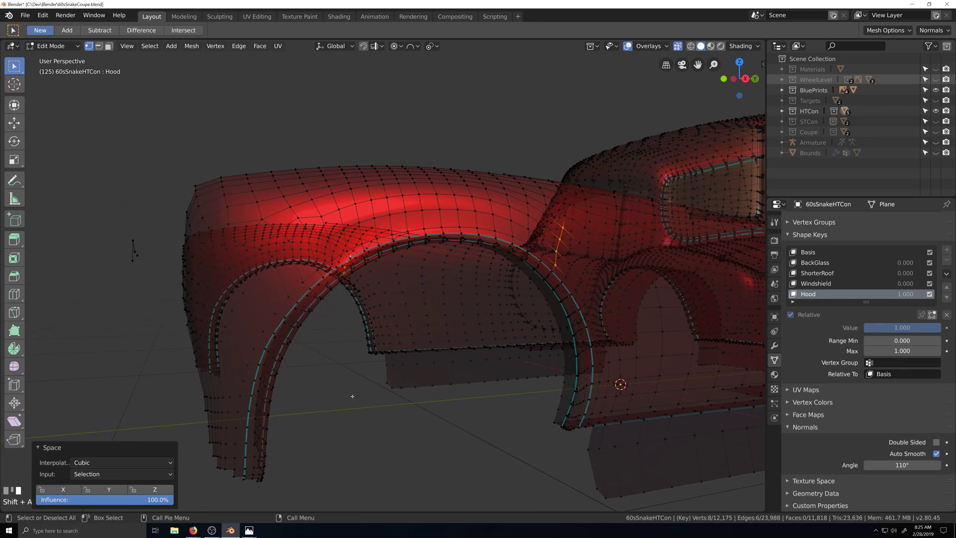
{"action": "scroll", "coordinate": [351, 396], "scroll_direction": "down", "scroll_amount": 6}
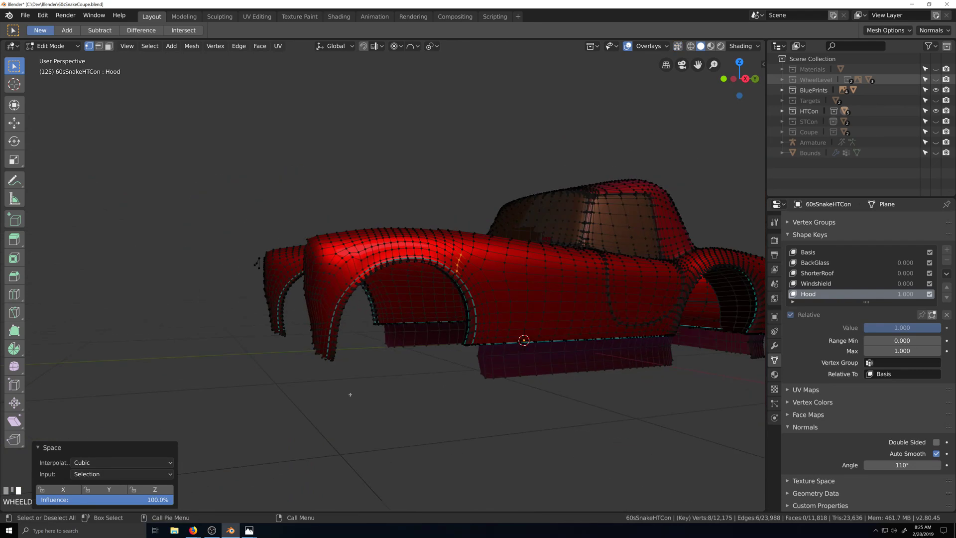
{"action": "key", "text": "alt+h"}
{"action": "scroll", "coordinate": [350, 395], "scroll_direction": "up", "scroll_amount": 5}
{"action": "middle_click_drag", "start_coordinate": [347, 339], "coordinate": [400, 325]}
{"action": "middle_click_drag", "start_coordinate": [316, 308], "coordinate": [343, 300], "text": "shift"}
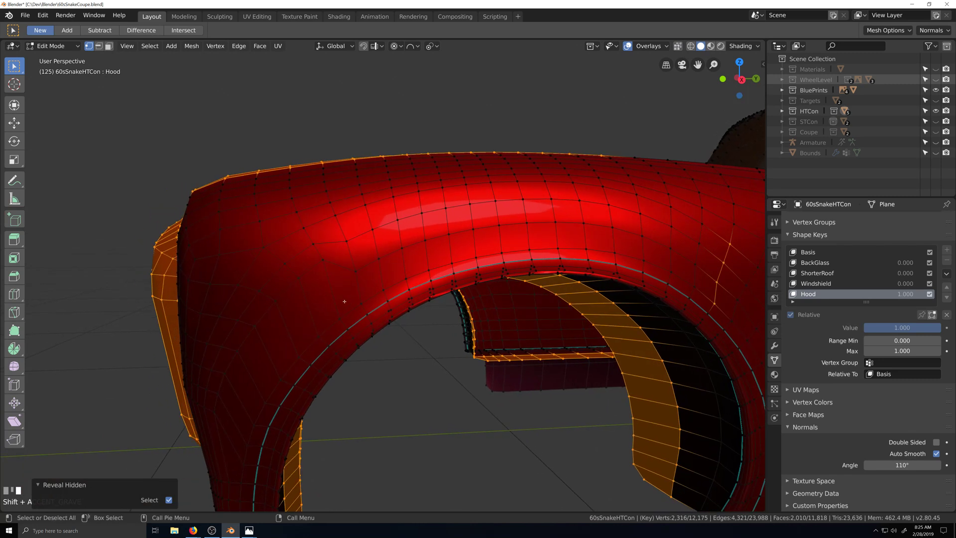
Select the four-vertex row running up from the upper front of the near wheel arch and apply LoopTools Space.
{"action": "scroll", "coordinate": [344, 300], "scroll_direction": "down", "scroll_amount": 2}
{"action": "left_click", "coordinate": [352, 304]}
{"action": "left_click", "coordinate": [345, 268], "text": "ctrl"}
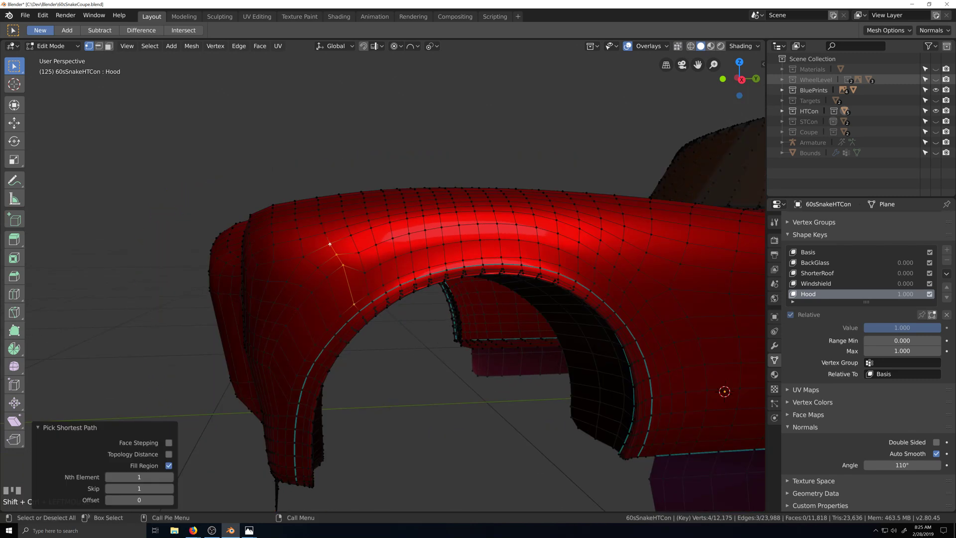
{"action": "right_click", "coordinate": [331, 244]}
{"action": "mouse_move", "coordinate": [331, 244]}
{"action": "left_click", "coordinate": [430, 317]}
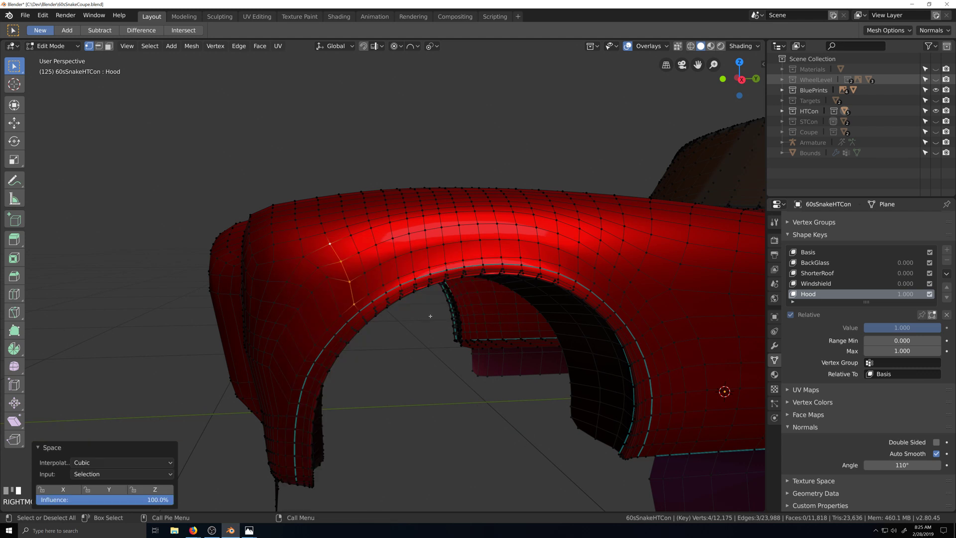
Space the adjacent four-vertex row, one row further forward along the near wheel arch, evenly with LoopTools.
{"action": "left_click", "coordinate": [339, 319]}
{"action": "left_click", "coordinate": [302, 259], "text": "ctrl"}
{"action": "right_click", "coordinate": [308, 258]}
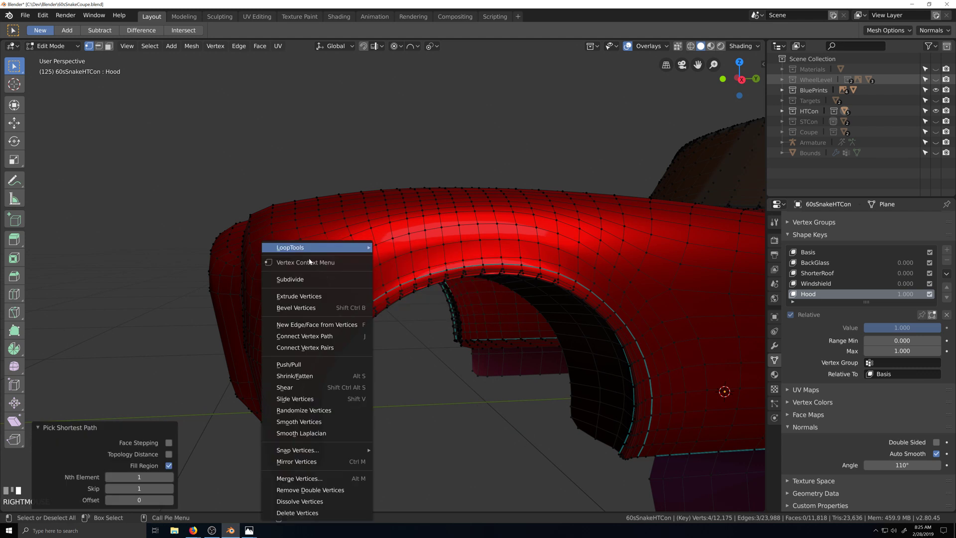
{"action": "mouse_move", "coordinate": [367, 248]}
{"action": "left_click", "coordinate": [397, 322]}
{"action": "middle_click_drag", "start_coordinate": [392, 318], "coordinate": [496, 283], "text": "alt+shift"}
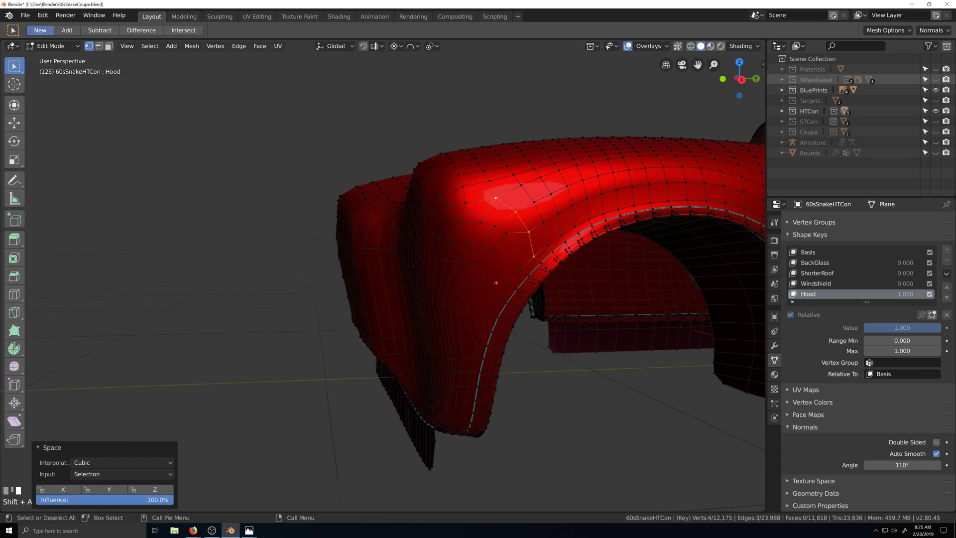
Apply LoopTools Space to the third four-vertex row along the front of the near wheel arch.
{"action": "left_click", "coordinate": [518, 270]}
{"action": "left_click", "coordinate": [481, 222], "text": "ctrl"}
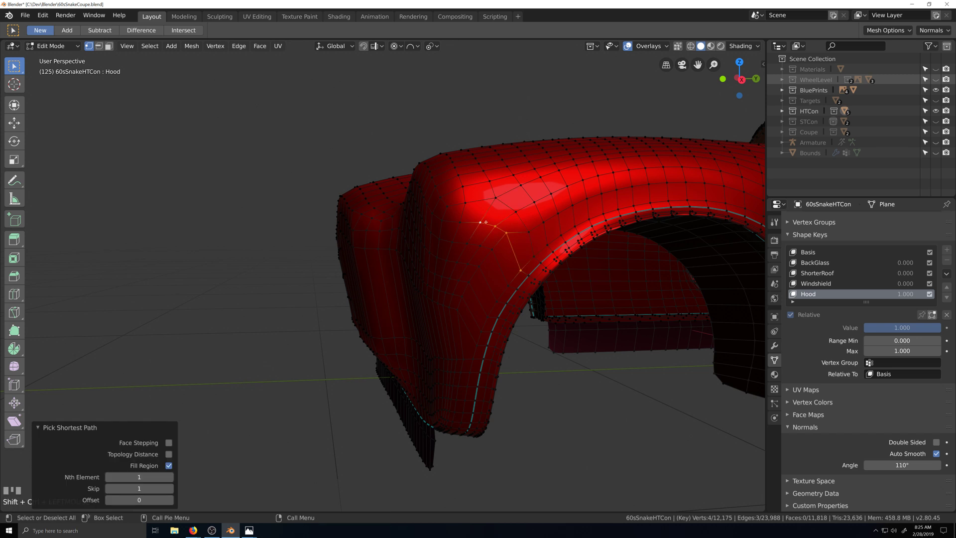
{"action": "right_click", "coordinate": [481, 222]}
{"action": "mouse_move", "coordinate": [491, 223]}
{"action": "left_click", "coordinate": [582, 295]}
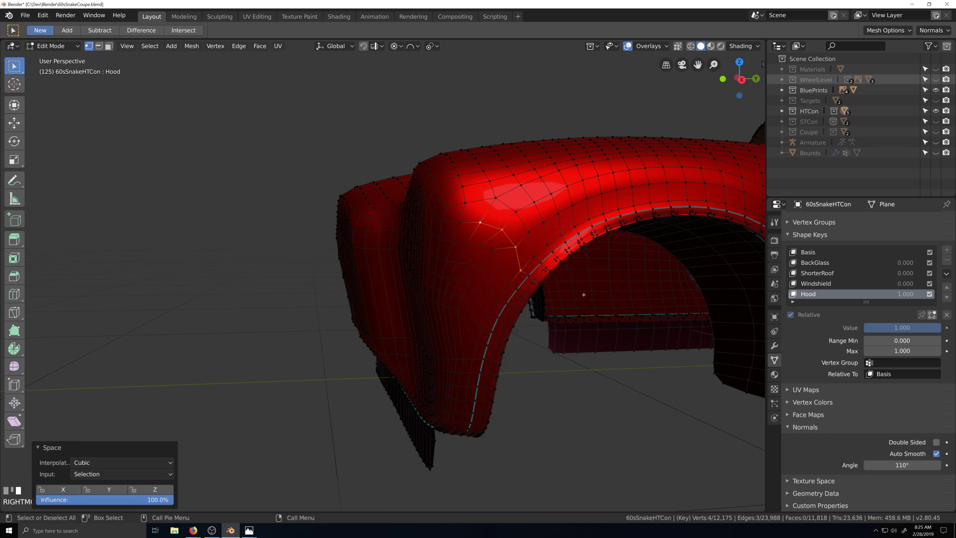
Even out the fourth four-vertex row down the front of the near wheel arch using LoopTools Space.
{"action": "left_click", "coordinate": [509, 285]}
{"action": "left_click", "coordinate": [468, 243], "text": "ctrl"}
{"action": "right_click", "coordinate": [469, 244]}
{"action": "mouse_move", "coordinate": [476, 245]}
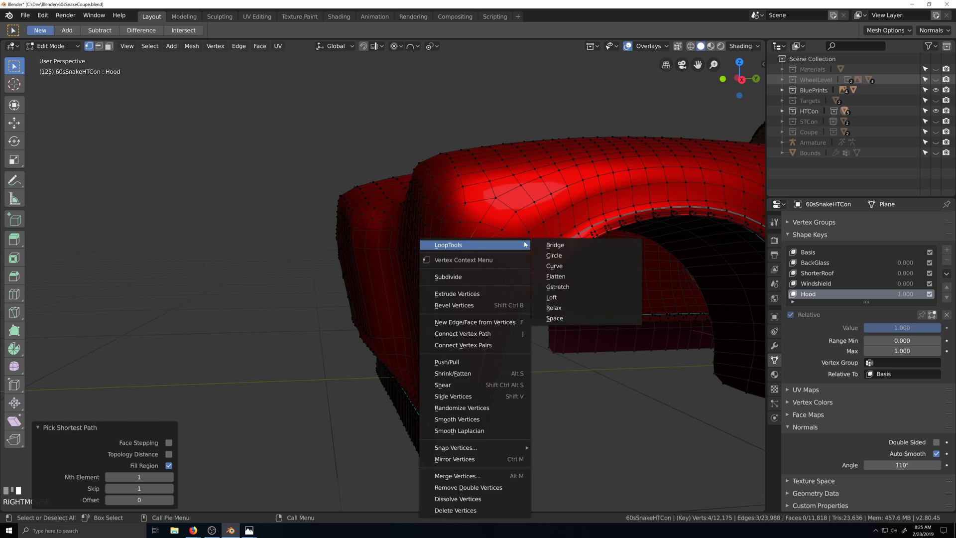
{"action": "left_click", "coordinate": [557, 319]}
Select the fifth four-vertex row down the front of the near wheel arch and distribute it evenly with LoopTools Space.
{"action": "left_click", "coordinate": [498, 301]}
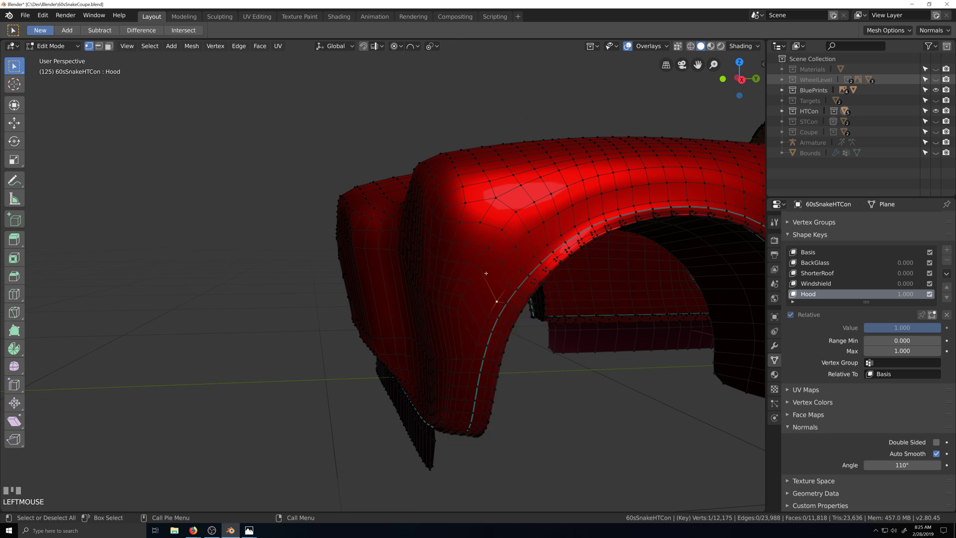
{"action": "left_click", "coordinate": [460, 263], "text": "ctrl"}
{"action": "right_click", "coordinate": [462, 264]}
{"action": "mouse_move", "coordinate": [473, 248]}
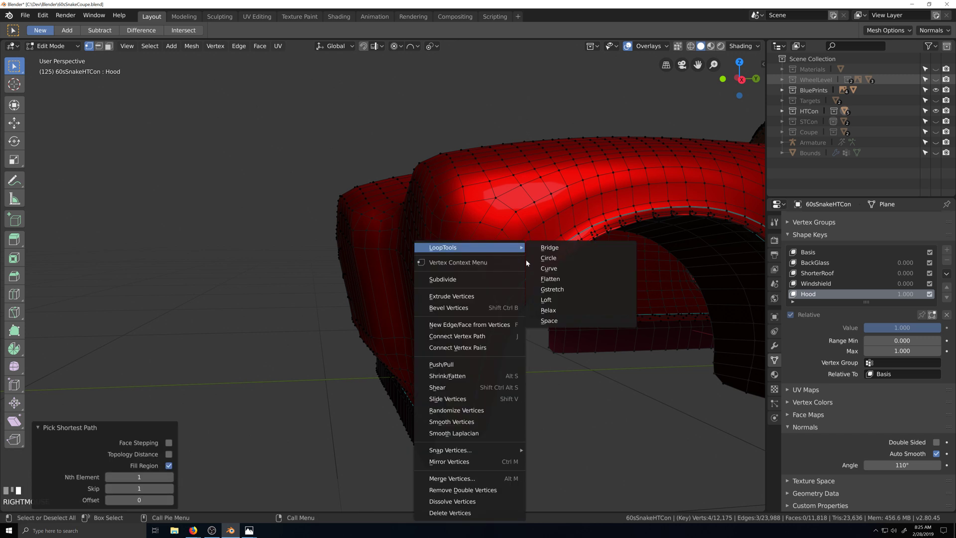
{"action": "left_click", "coordinate": [555, 320]}
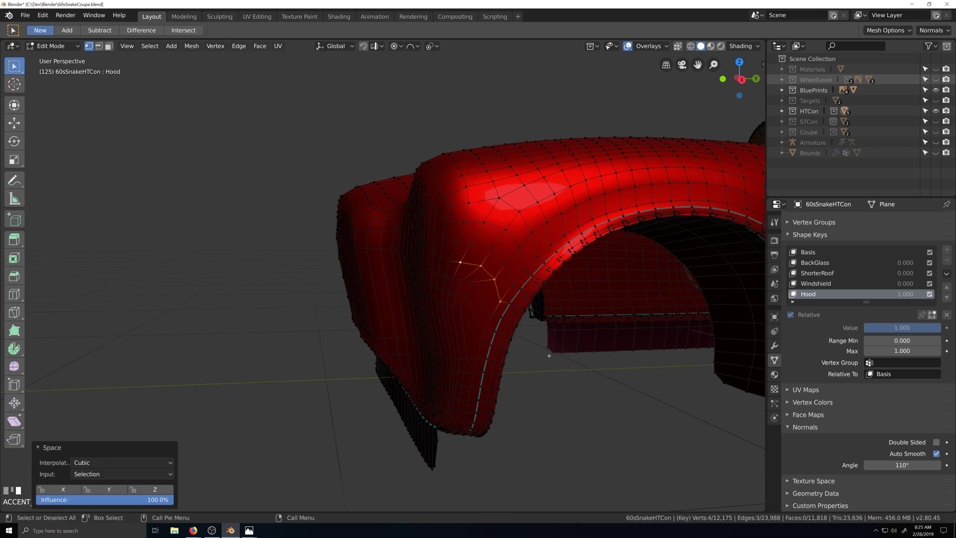
Check the spaced rows against the blueprint in the left side view and undo the latest spacing operations at the fender's front.
{"action": "key", "text": "ctrl+KP_1"}
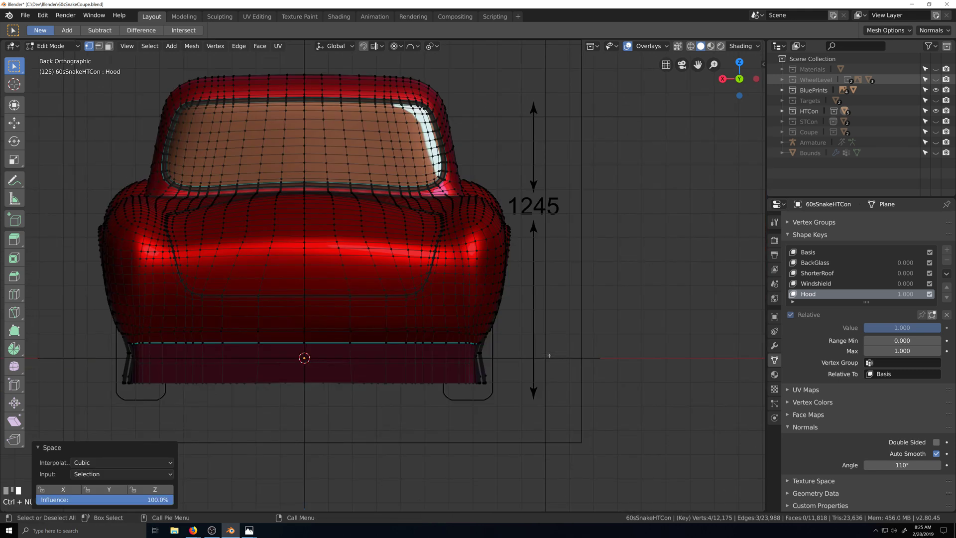
{"action": "key", "text": "ctrl+KP_3"}
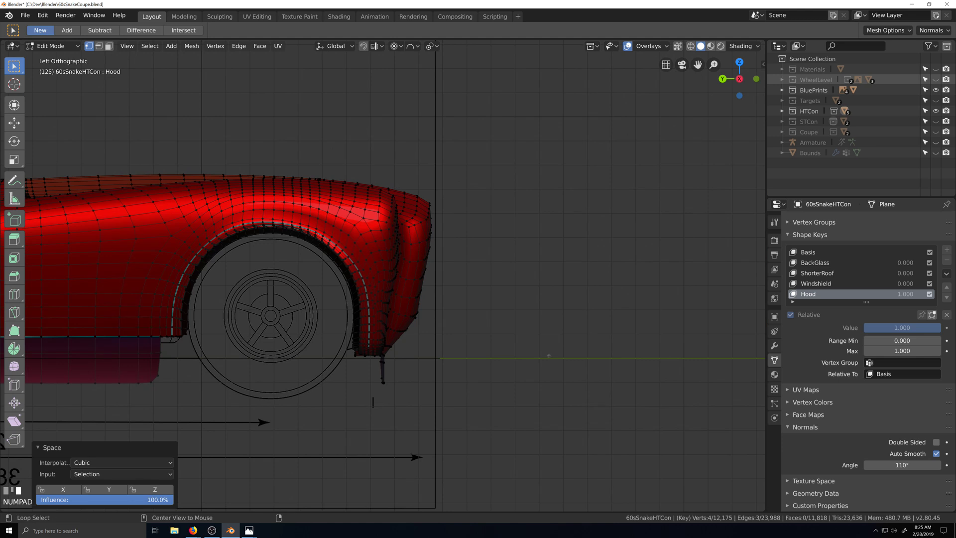
{"action": "scroll", "coordinate": [413, 231], "scroll_direction": "up", "scroll_amount": 7}
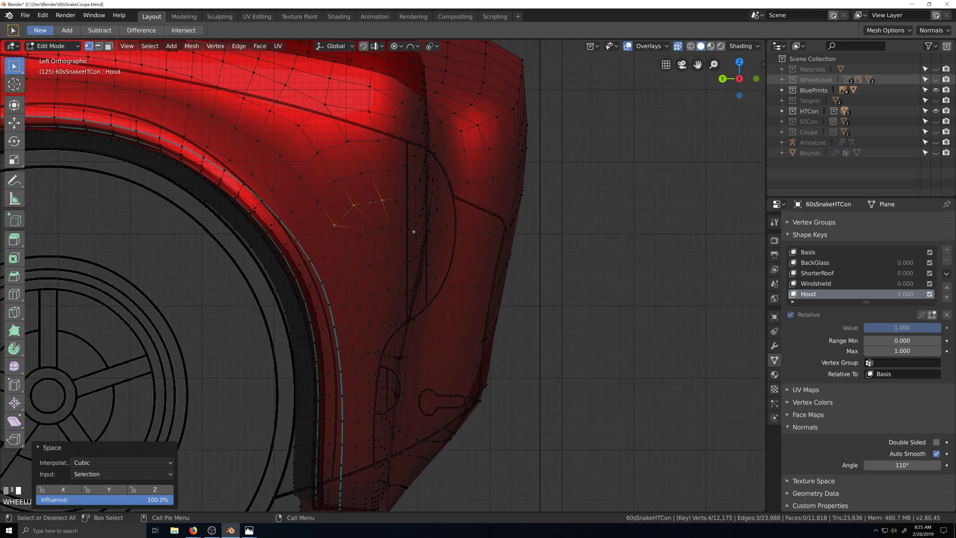
{"action": "scroll", "coordinate": [413, 231], "scroll_direction": "up", "scroll_amount": 3}
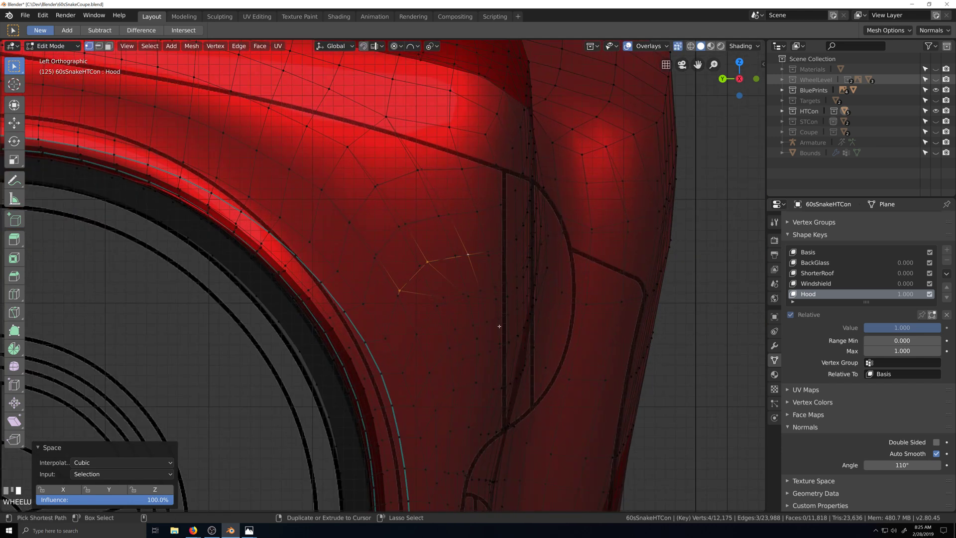
{"action": "key", "text": "ctrl+z"}
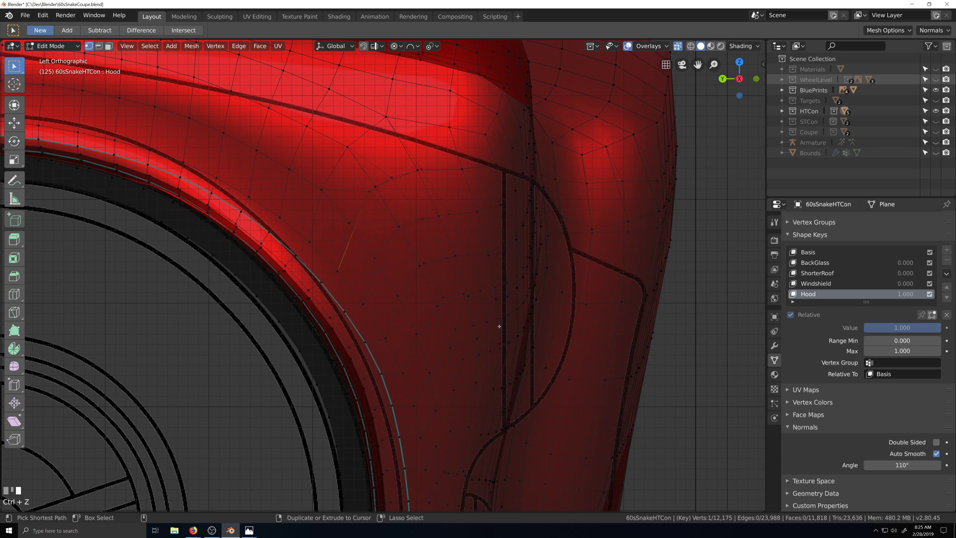
Turn off X-ray and select a six-vertex vertical path down the middle of the car's nose, between the fenders.
{"action": "scroll", "coordinate": [499, 326], "scroll_direction": "down", "scroll_amount": 6}
{"action": "key", "text": "grave"}
{"action": "scroll", "coordinate": [529, 361], "scroll_direction": "down", "scroll_amount": 2}
{"action": "key", "text": "grave"}
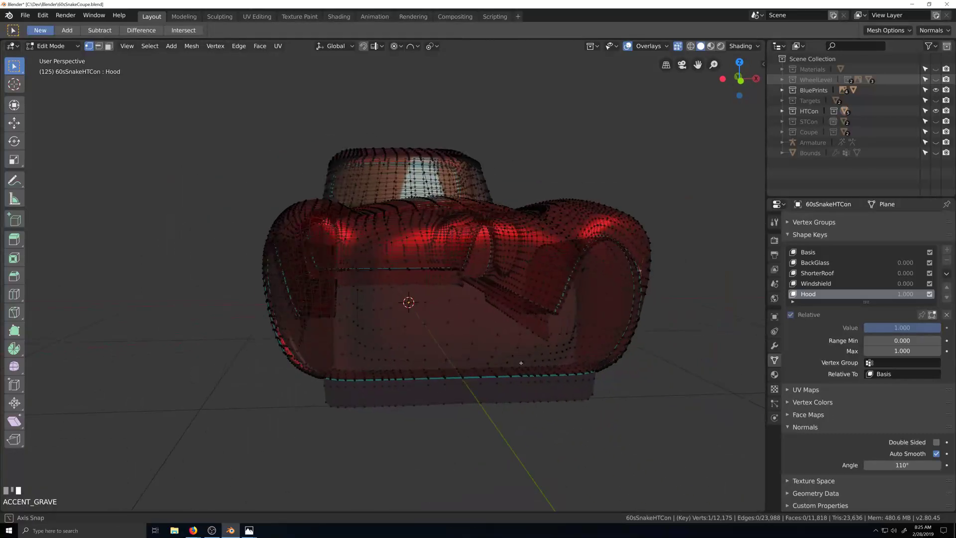
{"action": "middle_click_drag", "start_coordinate": [521, 363], "coordinate": [426, 329]}
{"action": "key", "text": "alt+z"}
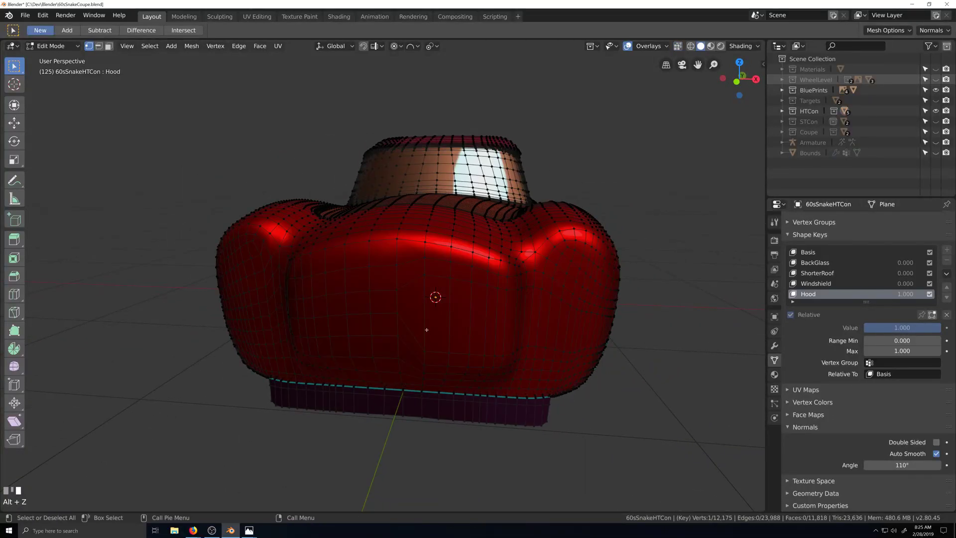
{"action": "scroll", "coordinate": [423, 383], "scroll_direction": "up", "scroll_amount": 2}
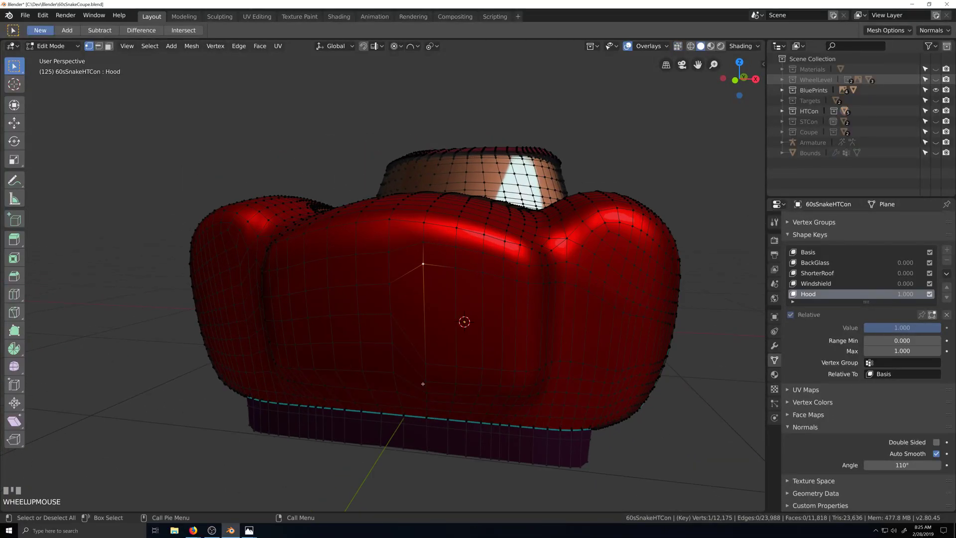
{"action": "left_click", "coordinate": [426, 409], "text": "ctrl"}
Try LoopTools Space on the selected vertical path of the nose and undo it.
{"action": "right_click", "coordinate": [428, 407]}
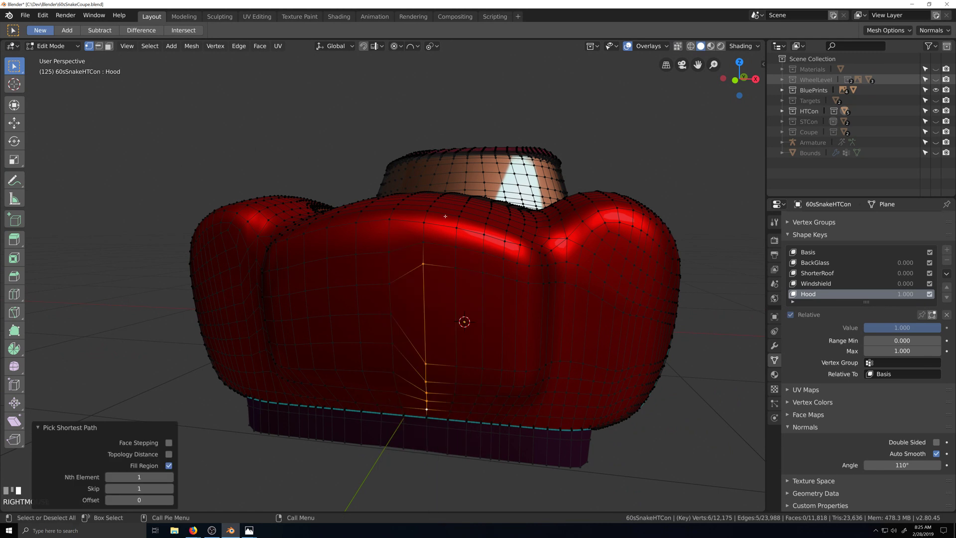
{"action": "right_click", "coordinate": [434, 279]}
{"action": "mouse_move", "coordinate": [448, 248]}
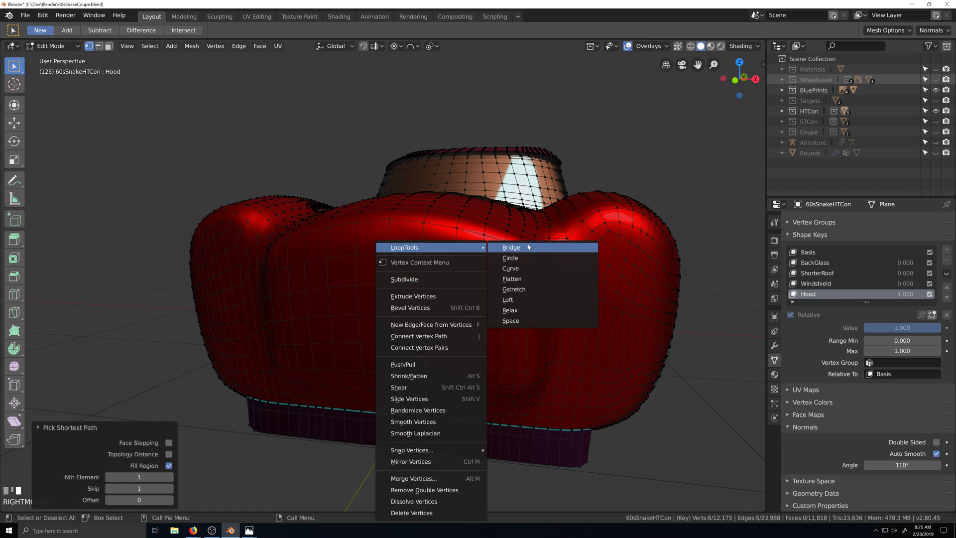
{"action": "left_click", "coordinate": [531, 320]}
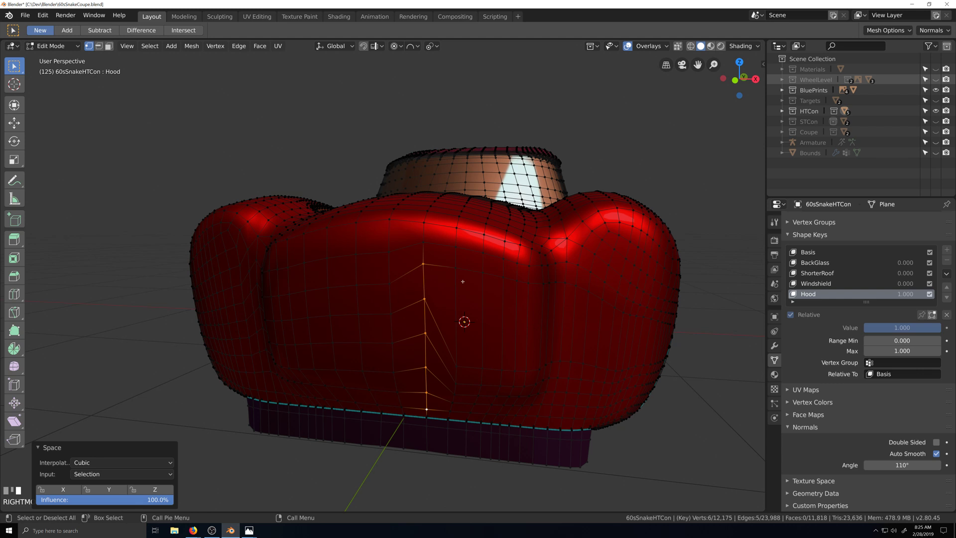
{"action": "key", "text": "ctrl+z"}
Extend the selected nose path up to the hood's front edge, making eight vertices, and distribute it evenly with LoopTools Space.
{"action": "key", "text": "grave"}
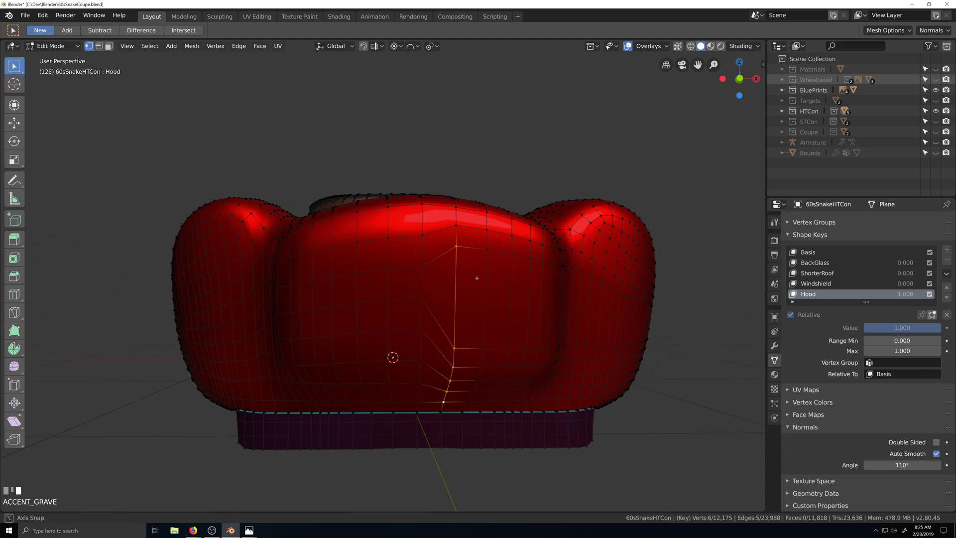
{"action": "scroll", "coordinate": [471, 277], "scroll_direction": "down", "scroll_amount": 2}
{"action": "key", "text": "grave"}
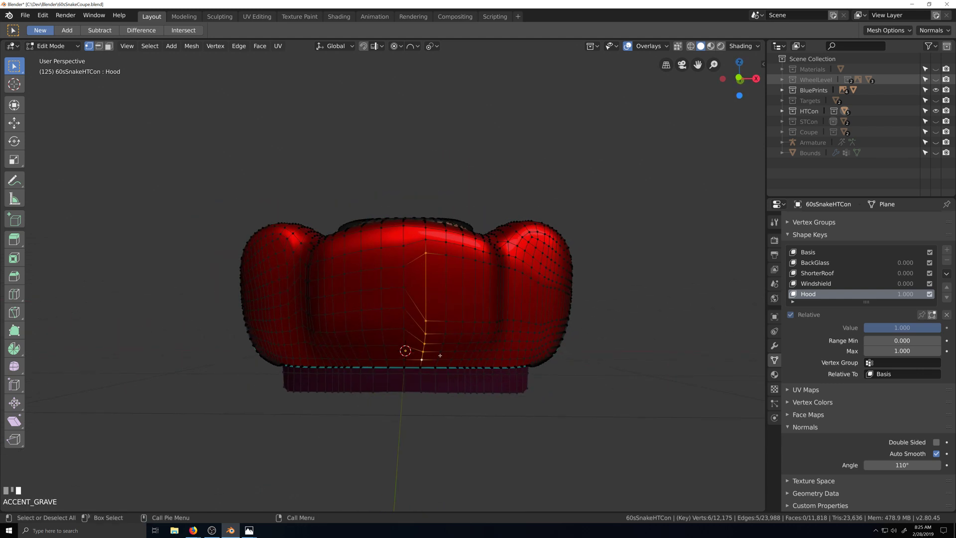
{"action": "left_click", "coordinate": [428, 232], "text": "ctrl"}
{"action": "right_click", "coordinate": [428, 232]}
{"action": "mouse_move", "coordinate": [433, 231]}
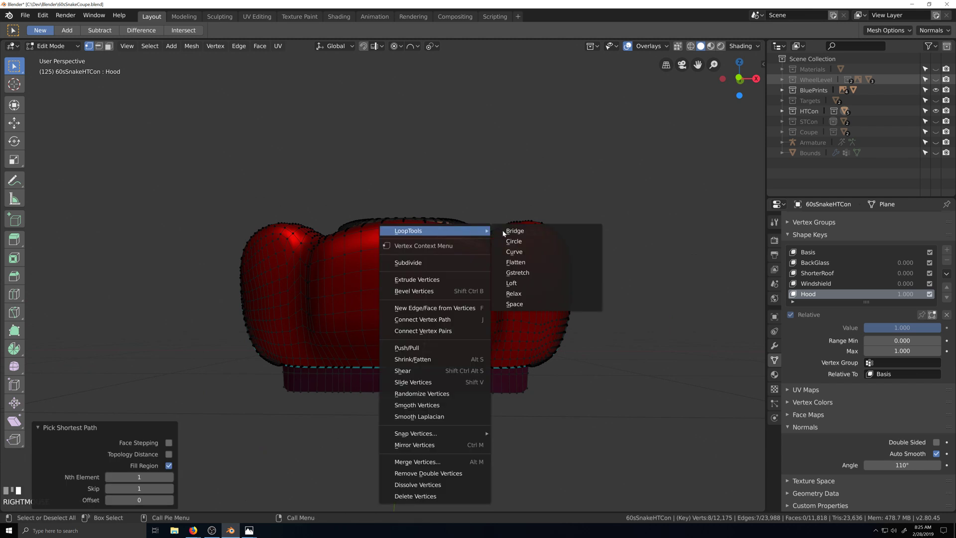
{"action": "left_click", "coordinate": [529, 304]}
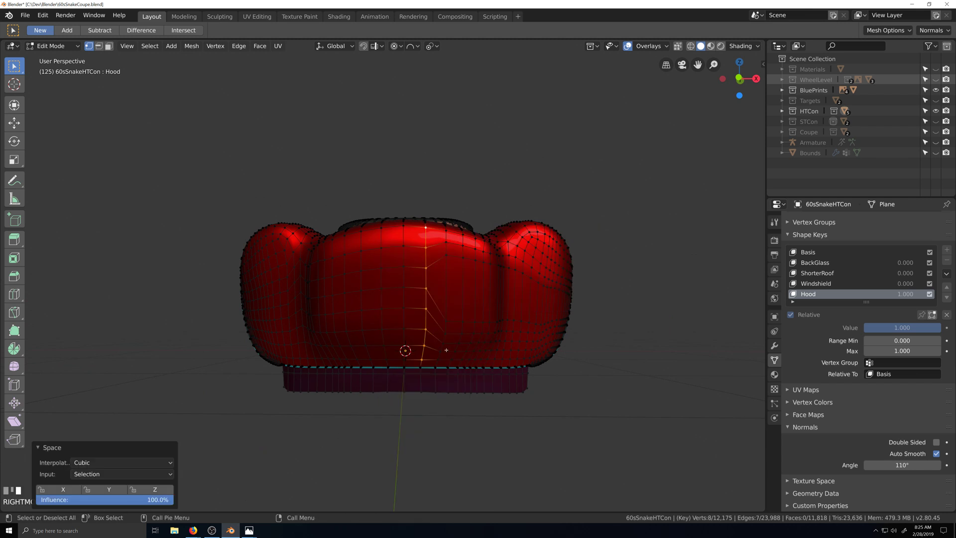
Select the second eight-vertex nose column, one over toward the +X fender, and distribute it evenly with LoopTools Space.
{"action": "left_click", "coordinate": [436, 360]}
{"action": "left_click", "coordinate": [447, 233], "text": "ctrl"}
{"action": "right_click", "coordinate": [447, 233]}
{"action": "mouse_move", "coordinate": [447, 234]}
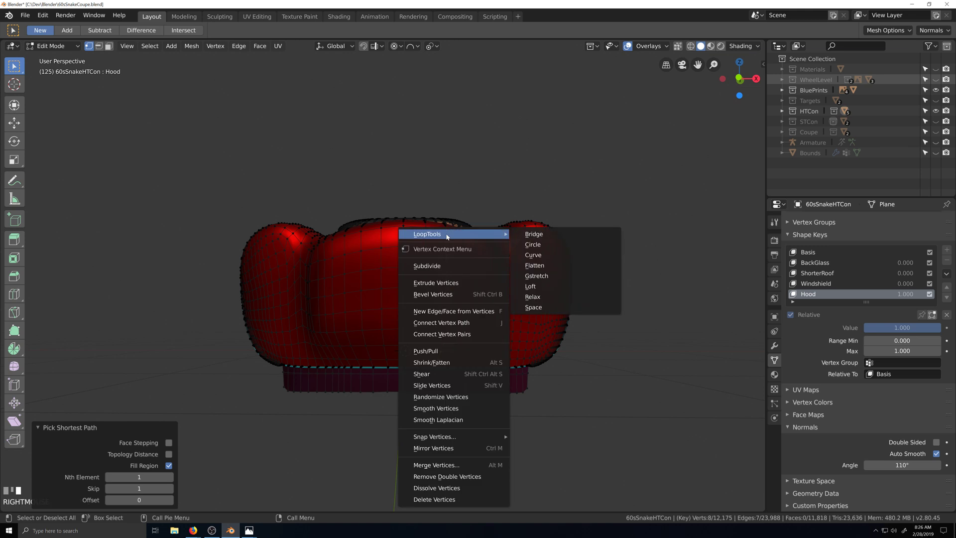
{"action": "left_click", "coordinate": [554, 305]}
Select the third eight-vertex nose column toward the +X fender and distribute it evenly with LoopTools Space.
{"action": "left_click", "coordinate": [451, 360]}
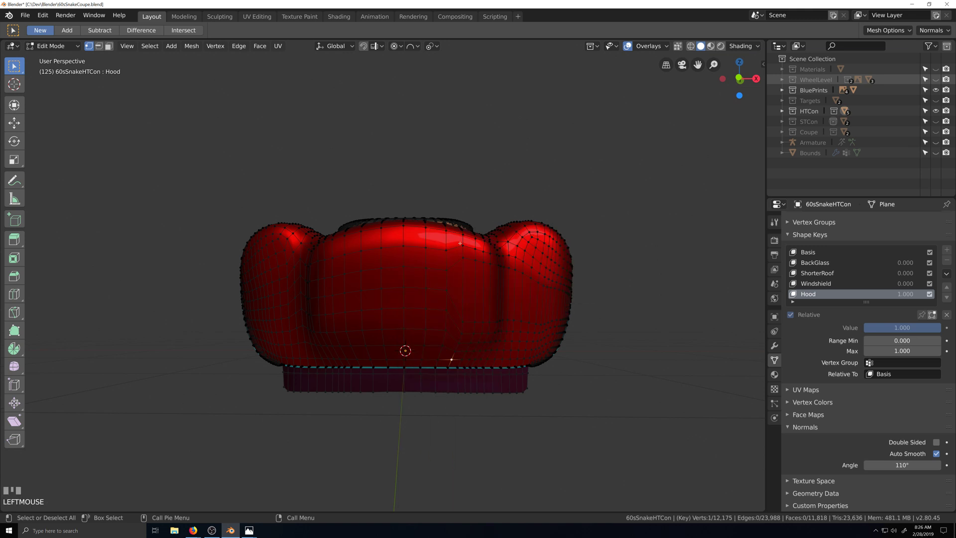
{"action": "left_click", "coordinate": [458, 233], "text": "ctrl"}
{"action": "right_click", "coordinate": [458, 234]}
{"action": "mouse_move", "coordinate": [459, 236]}
{"action": "left_click", "coordinate": [549, 309]}
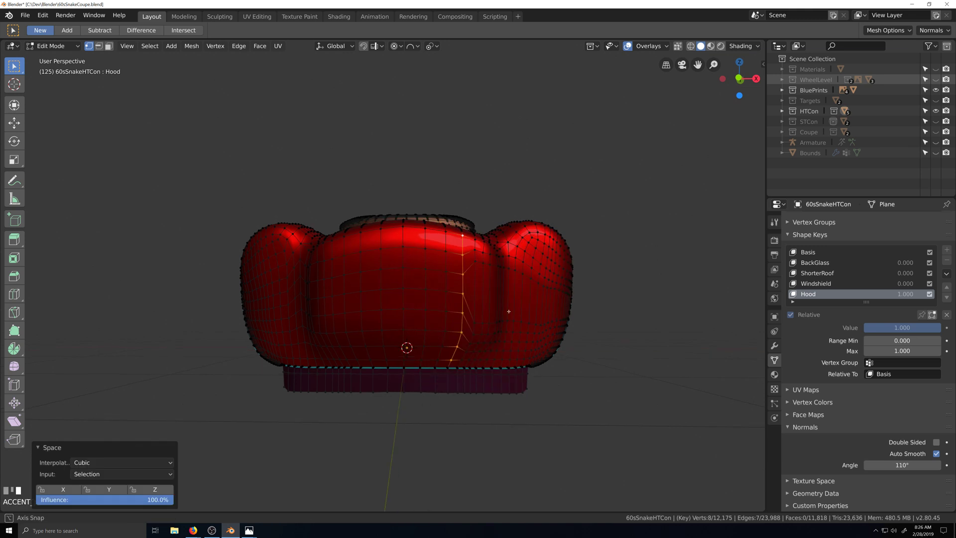
Select the fourth eight-vertex nose column toward the +X fender and distribute it evenly with LoopTools Space.
{"action": "middle_click_drag", "start_coordinate": [548, 324], "coordinate": [459, 378]}
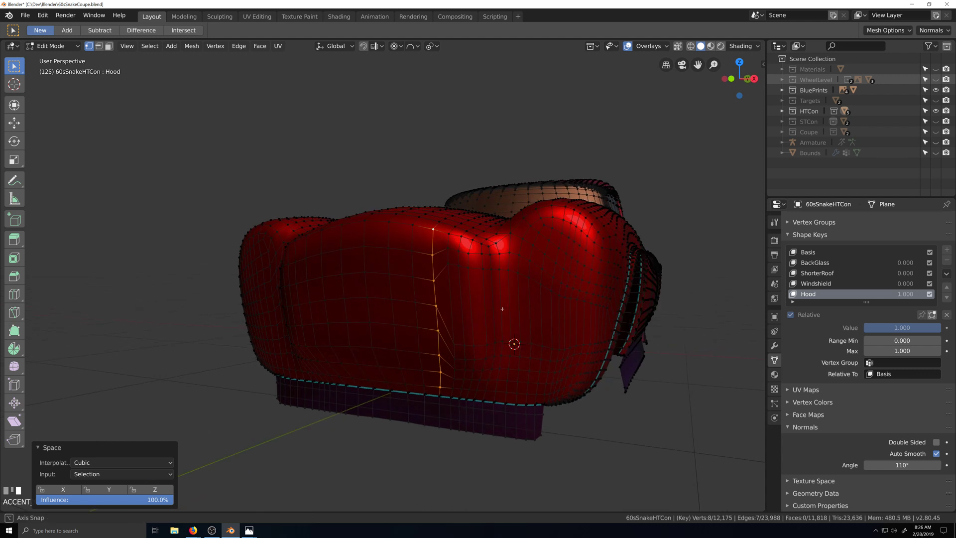
{"action": "left_click", "coordinate": [453, 387]}
{"action": "left_click", "coordinate": [452, 232], "text": "ctrl"}
{"action": "right_click", "coordinate": [451, 237]}
{"action": "mouse_move", "coordinate": [451, 236]}
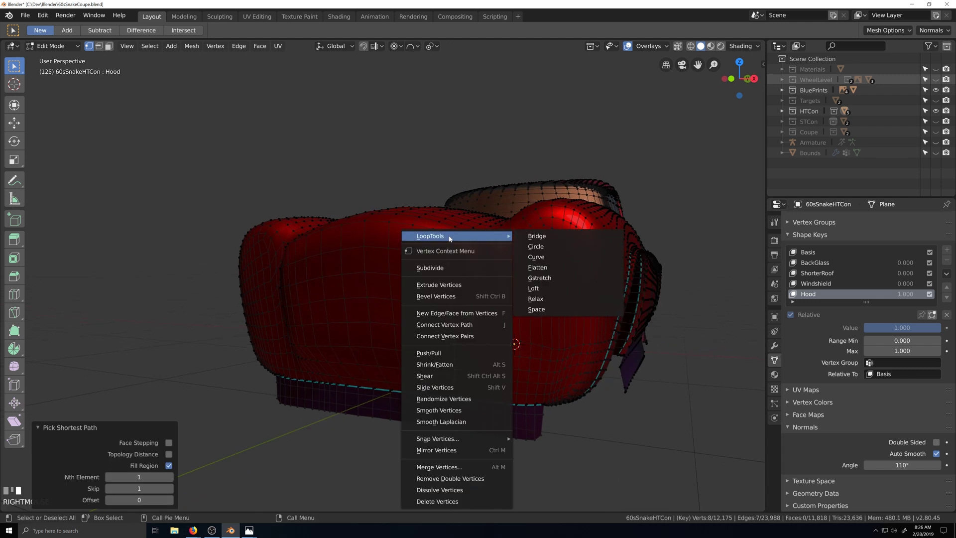
{"action": "left_click", "coordinate": [549, 313]}
Select the fifth eight-vertex column, at the nose's outer side, and distribute it evenly with LoopTools Space.
{"action": "left_click", "coordinate": [462, 387]}
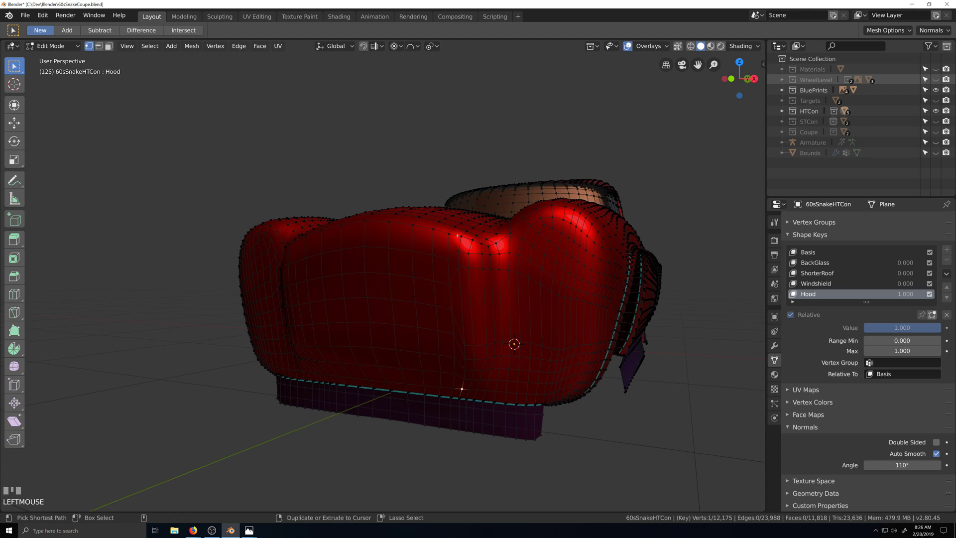
{"action": "left_click", "coordinate": [464, 233], "text": "ctrl"}
{"action": "right_click", "coordinate": [458, 237]}
{"action": "mouse_move", "coordinate": [468, 238]}
{"action": "left_click", "coordinate": [548, 310]}
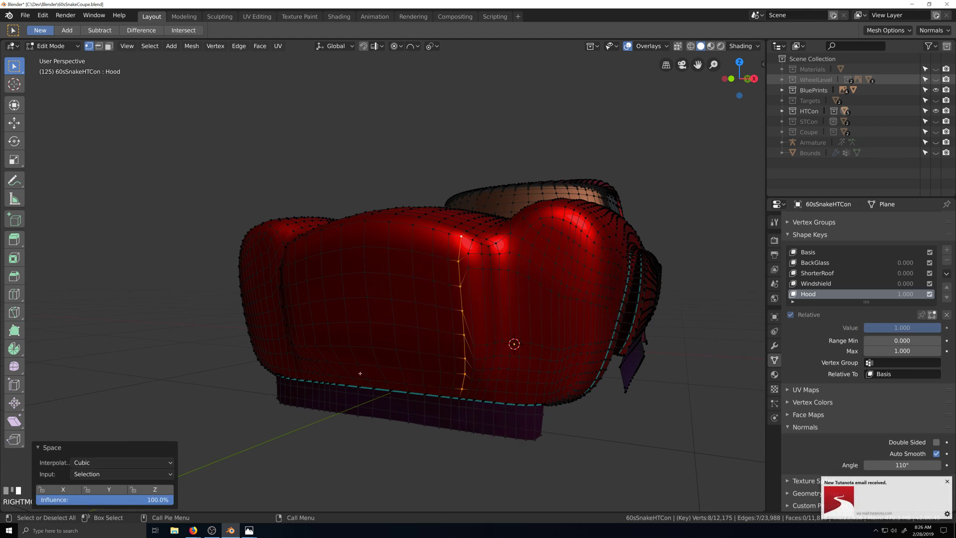
Select the sixth eight-vertex column, beside the groove between nose and +X fender, and distribute it evenly with LoopTools Space.
{"action": "left_click", "coordinate": [472, 390]}
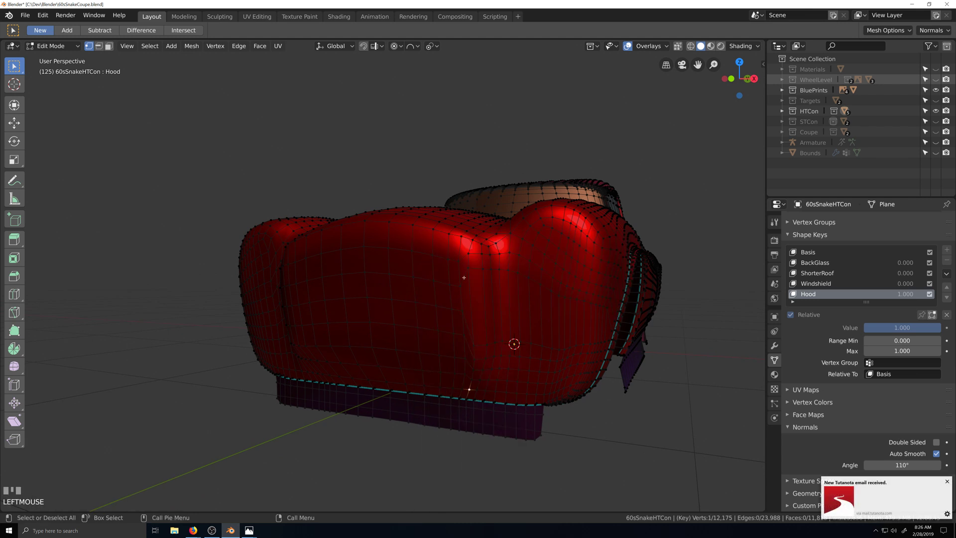
{"action": "left_click", "coordinate": [475, 234], "text": "ctrl"}
{"action": "right_click", "coordinate": [471, 243]}
{"action": "mouse_move", "coordinate": [472, 243]}
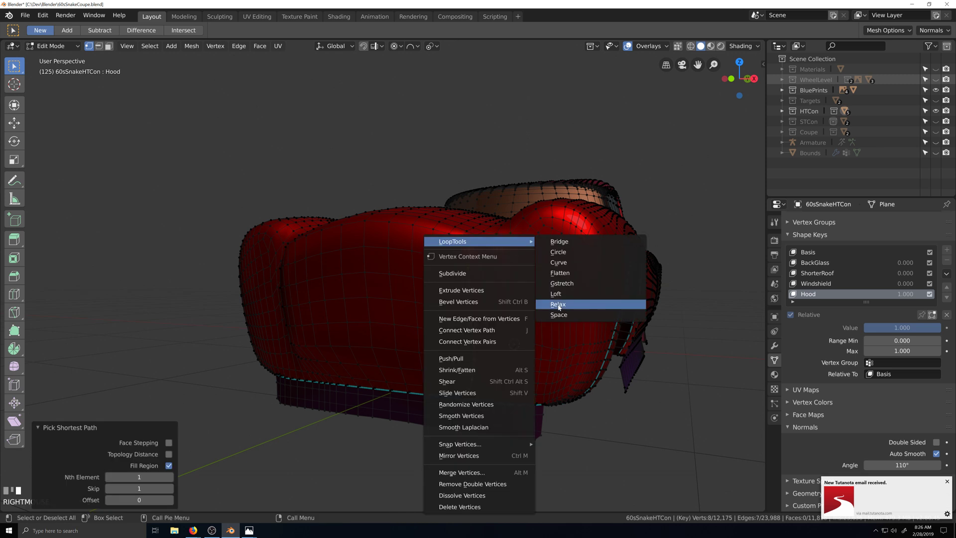
{"action": "left_click", "coordinate": [543, 312]}
Distribute the seventh eight-vertex column, along the nose-to-fender groove, evenly with LoopTools Space and dismiss the e-mail notification.
{"action": "left_click", "coordinate": [475, 387]}
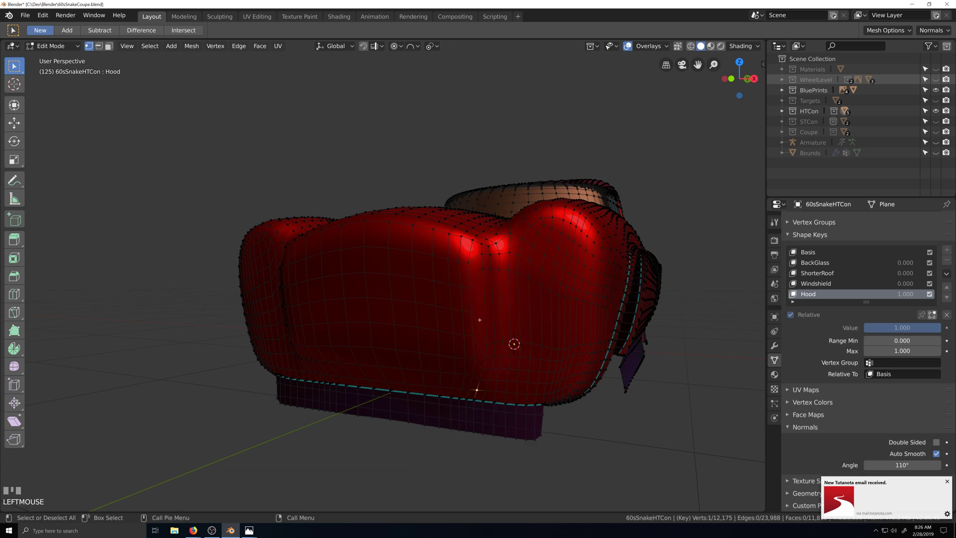
{"action": "left_click", "coordinate": [490, 243], "text": "ctrl"}
{"action": "right_click", "coordinate": [485, 244]}
{"action": "mouse_move", "coordinate": [538, 244]}
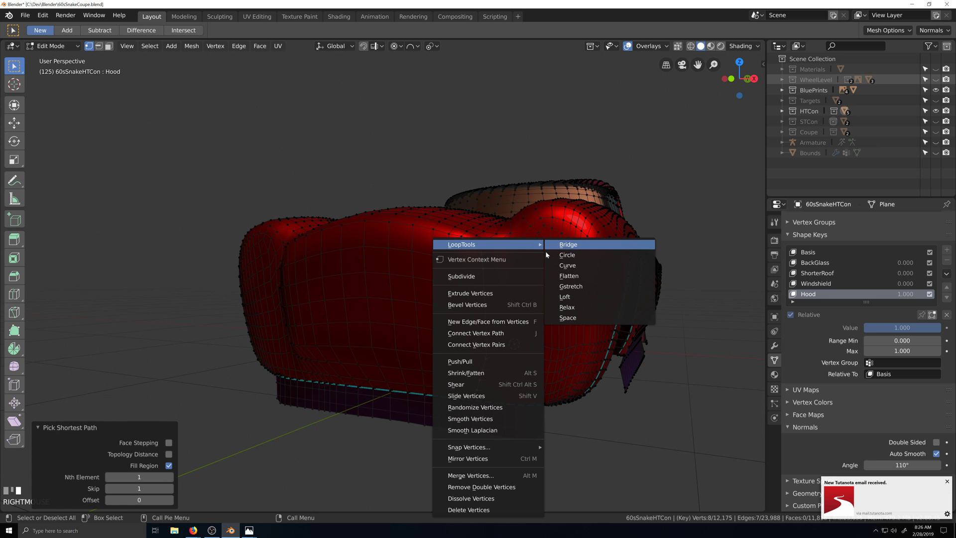
{"action": "left_click", "coordinate": [565, 318]}
{"action": "left_click", "coordinate": [945, 479]}
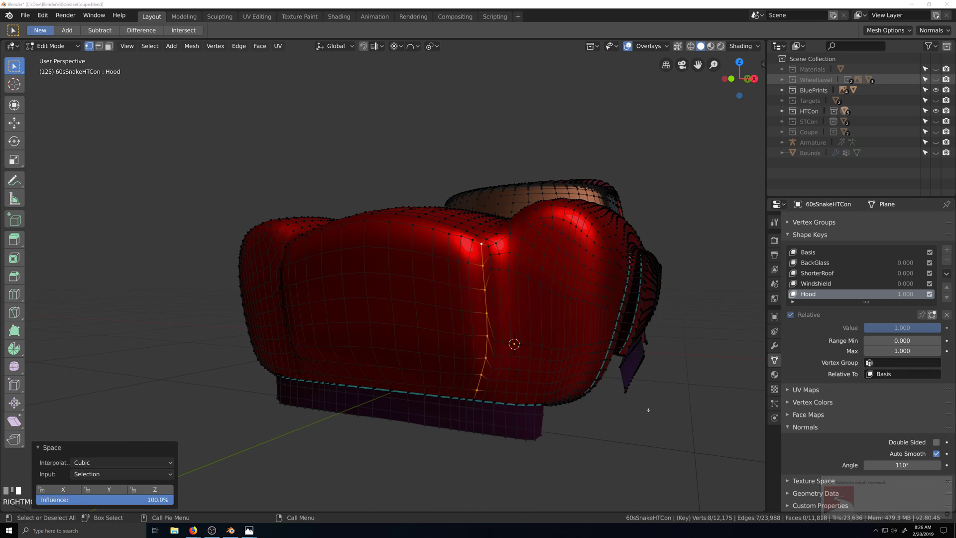
Select the eighth eight-vertex column, on the fender side of the groove, and distribute it evenly with LoopTools Space.
{"action": "left_click", "coordinate": [486, 388]}
{"action": "left_click", "coordinate": [498, 243], "text": "ctrl"}
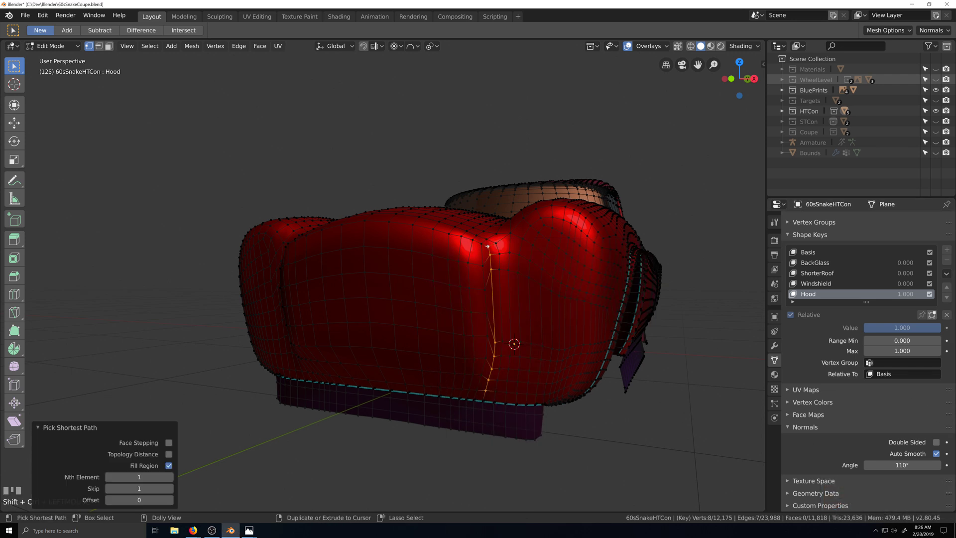
{"action": "right_click", "coordinate": [498, 246]}
{"action": "mouse_move", "coordinate": [538, 245]}
{"action": "left_click", "coordinate": [589, 325]}
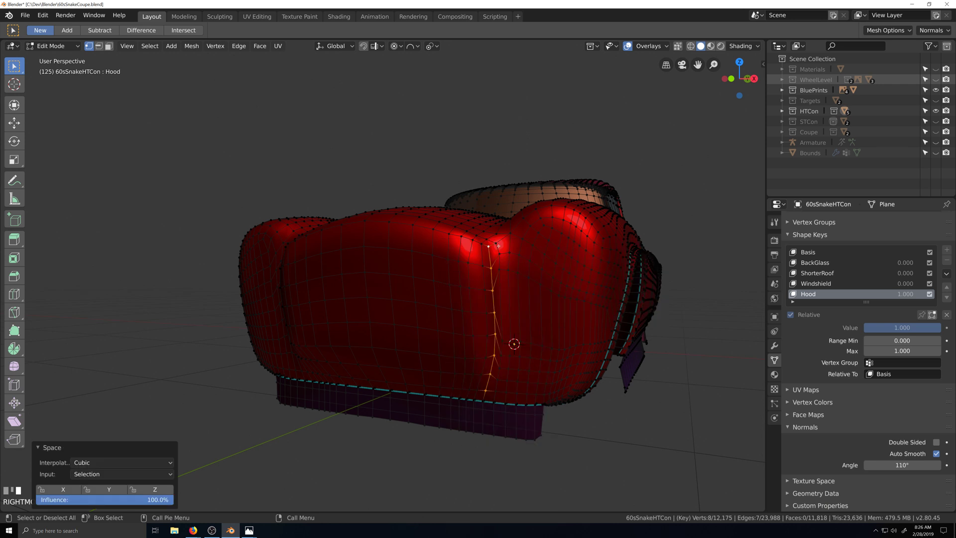
Select the ninth eight-vertex column, at the +X fender's inner edge, and distribute it evenly with LoopTools Space.
{"action": "left_click", "coordinate": [494, 386]}
{"action": "left_click", "coordinate": [498, 243], "text": "ctrl"}
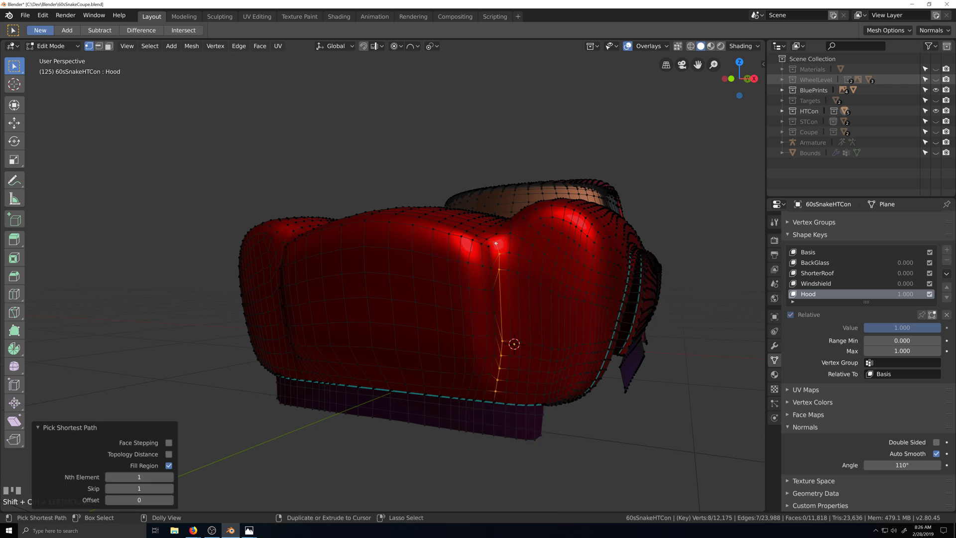
{"action": "right_click", "coordinate": [498, 244]}
{"action": "mouse_move", "coordinate": [538, 243]}
{"action": "left_click", "coordinate": [592, 317]}
Select the tenth eight-vertex column, running from the lower edge to the highlight on the +X fender's inner side.
{"action": "middle_click_drag", "start_coordinate": [593, 316], "coordinate": [474, 398]}
{"action": "left_click", "coordinate": [478, 395]}
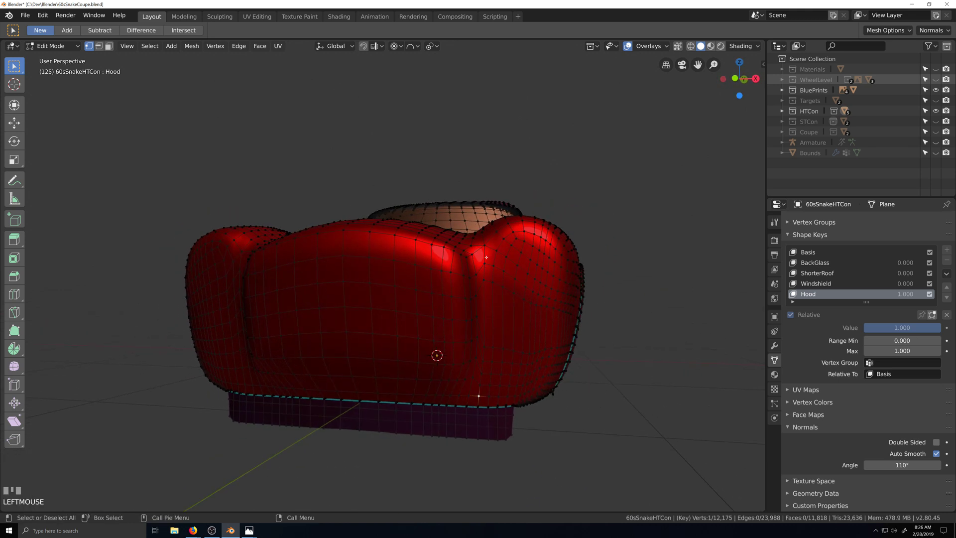
{"action": "left_click", "coordinate": [484, 247], "text": "ctrl"}
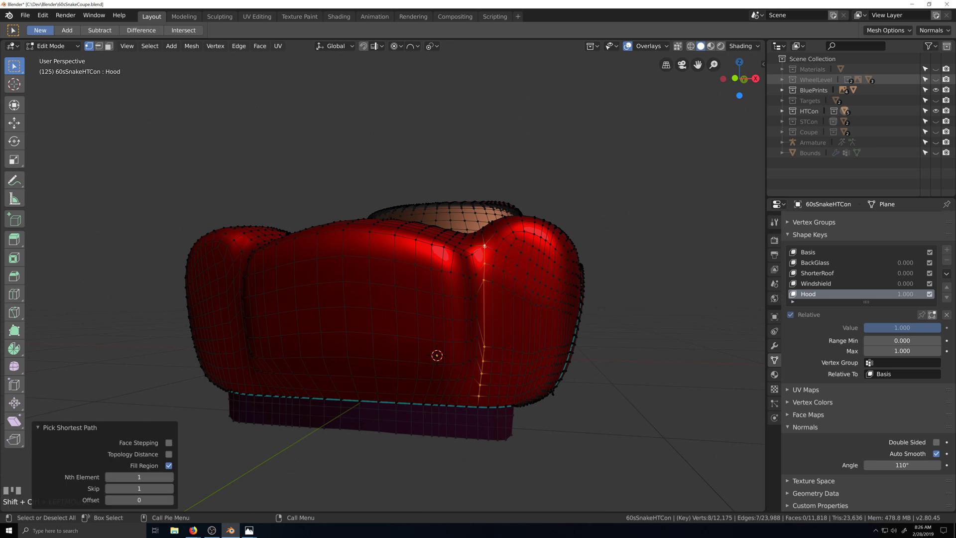
Examine the selected fender column against the blueprint in the left side view with X-ray and in the front view.
{"action": "middle_click_drag", "start_coordinate": [484, 246], "coordinate": [510, 246]}
{"action": "middle_click_drag", "start_coordinate": [513, 246], "coordinate": [492, 251]}
{"action": "key", "text": "ctrl+KP_1"}
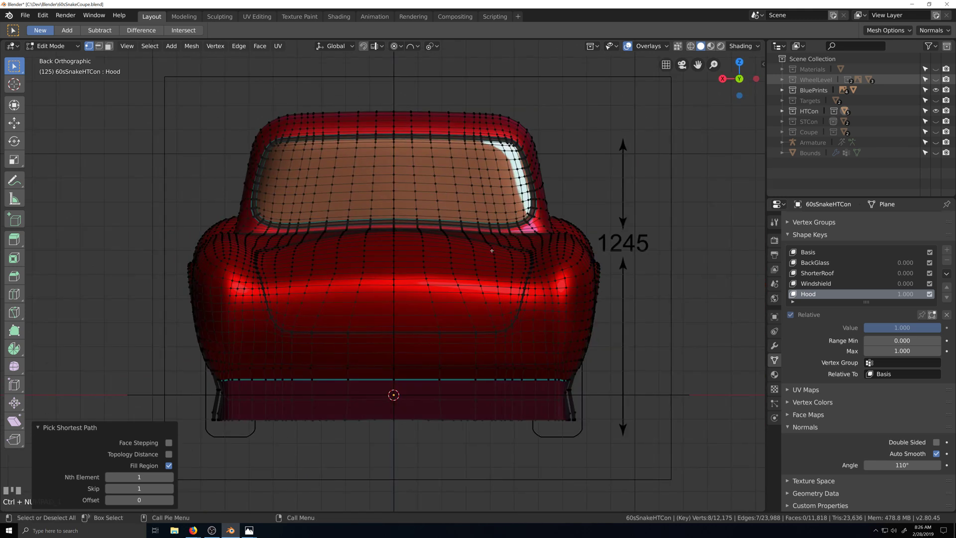
{"action": "key", "text": "KP_1"}
{"action": "key", "text": "ctrl+KP_3"}
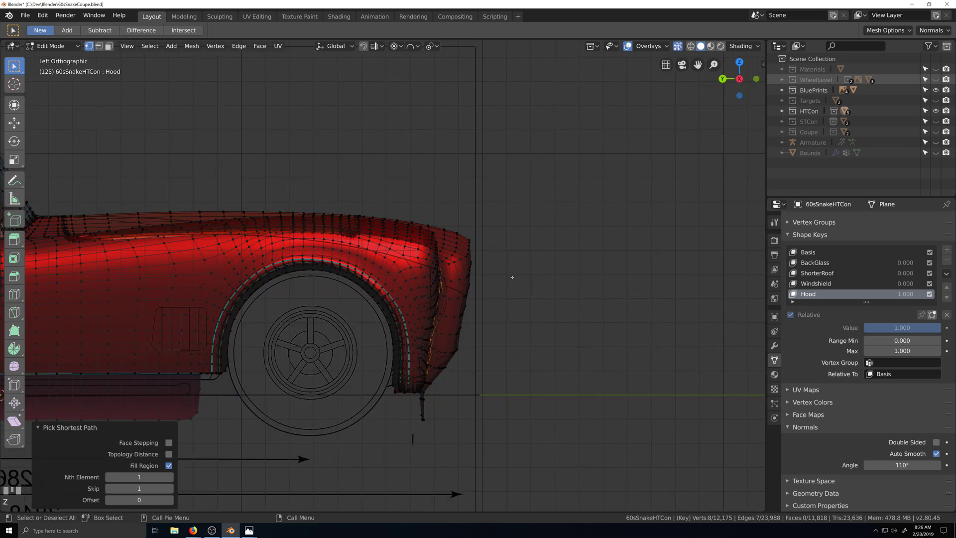
{"action": "scroll", "coordinate": [450, 276], "scroll_direction": "up", "scroll_amount": 7}
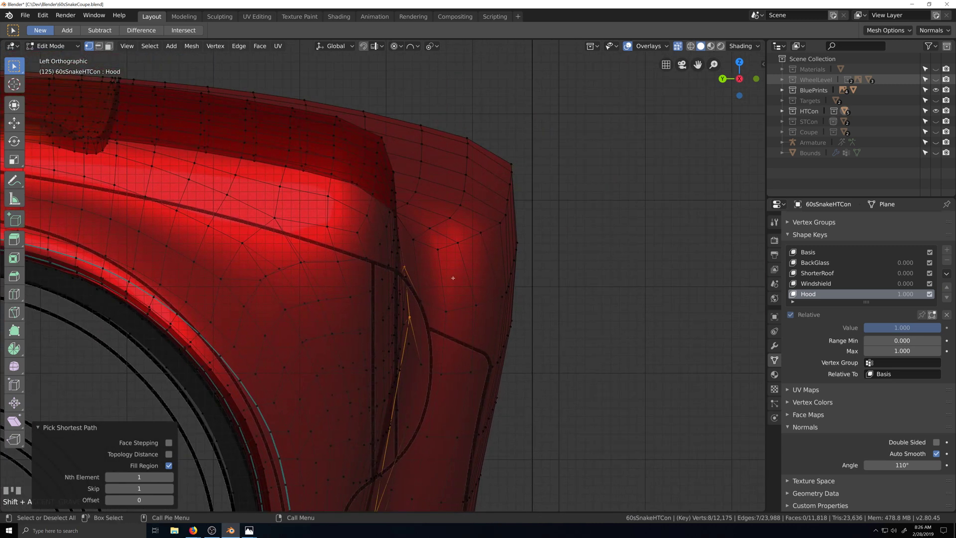
{"action": "scroll", "coordinate": [450, 313], "scroll_direction": "up", "scroll_amount": 1}
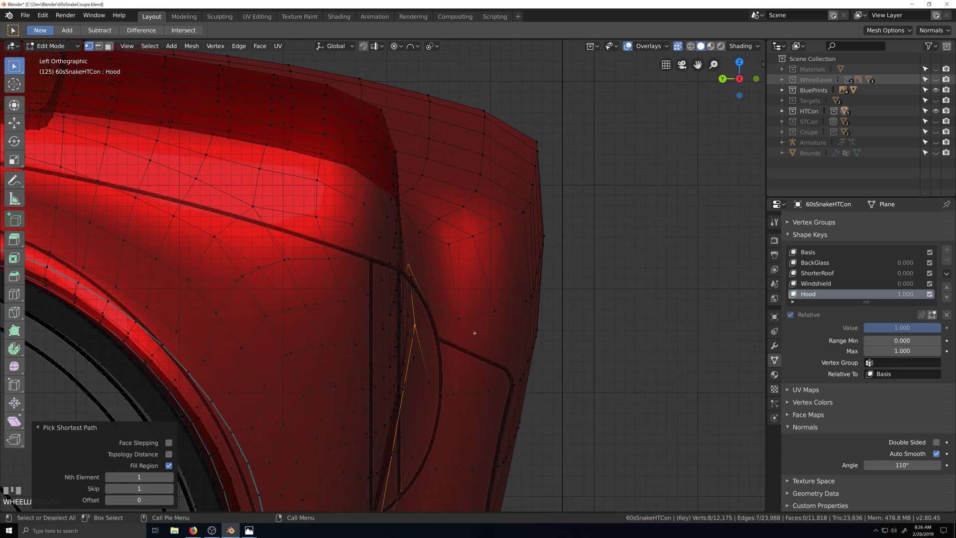
{"action": "middle_click_drag", "start_coordinate": [475, 333], "coordinate": [496, 347]}
{"action": "key", "text": "alt+z"}
{"action": "middle_click_drag", "start_coordinate": [409, 392], "coordinate": [413, 366]}
{"action": "key", "text": "KP_1"}
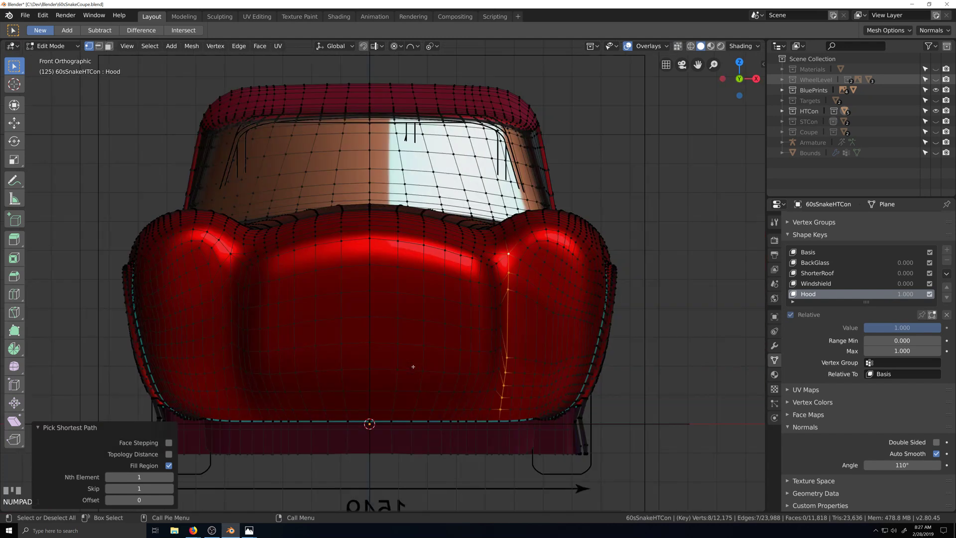
{"action": "scroll", "coordinate": [392, 340], "scroll_direction": "up", "scroll_amount": 1}
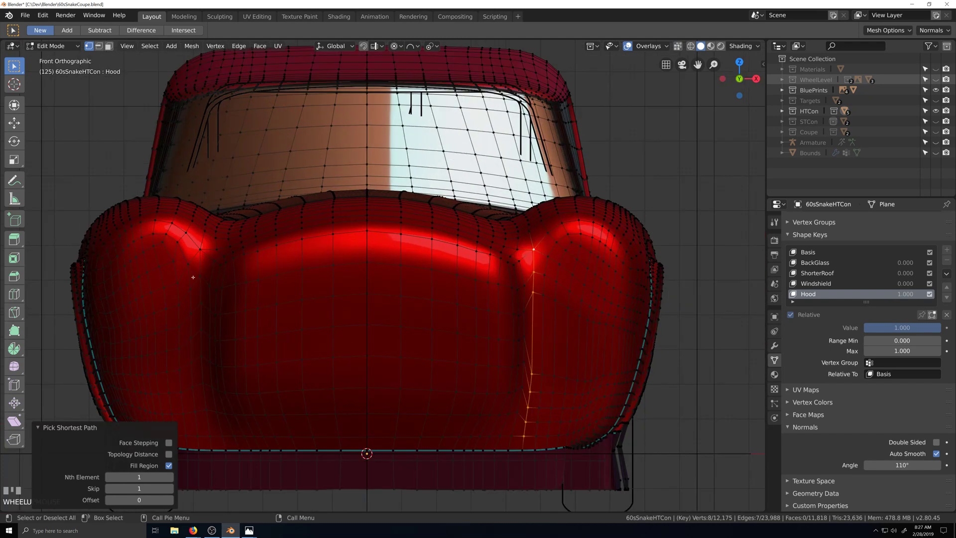
Try LoopTools Space on the selected eight-vertex fender column and undo it.
{"action": "right_click", "coordinate": [542, 256]}
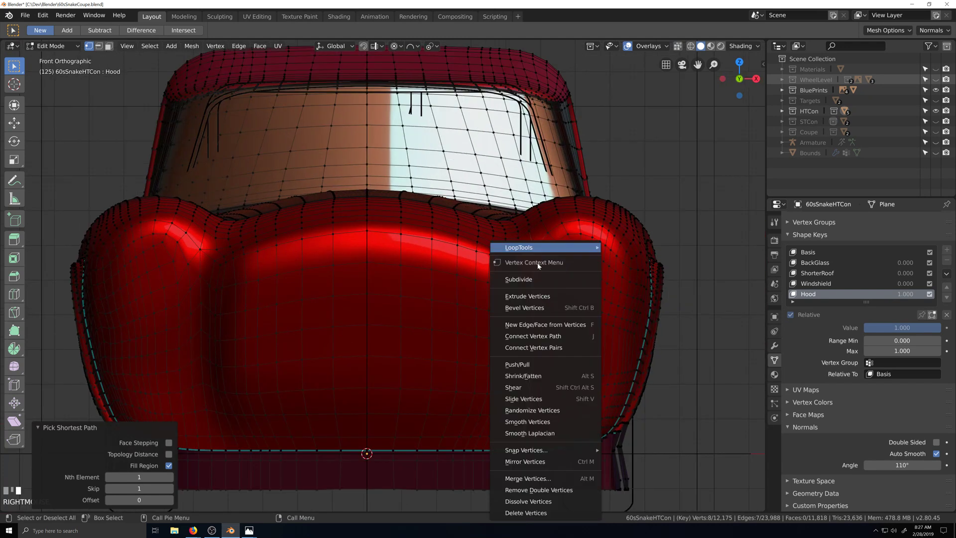
{"action": "mouse_move", "coordinate": [543, 253]}
{"action": "left_click", "coordinate": [647, 317]}
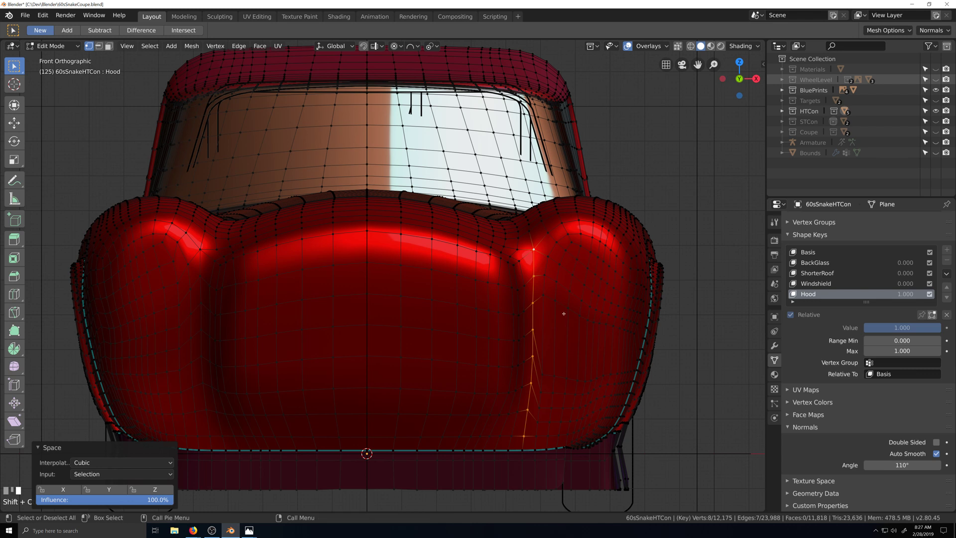
{"action": "key", "text": "ctrl+z"}
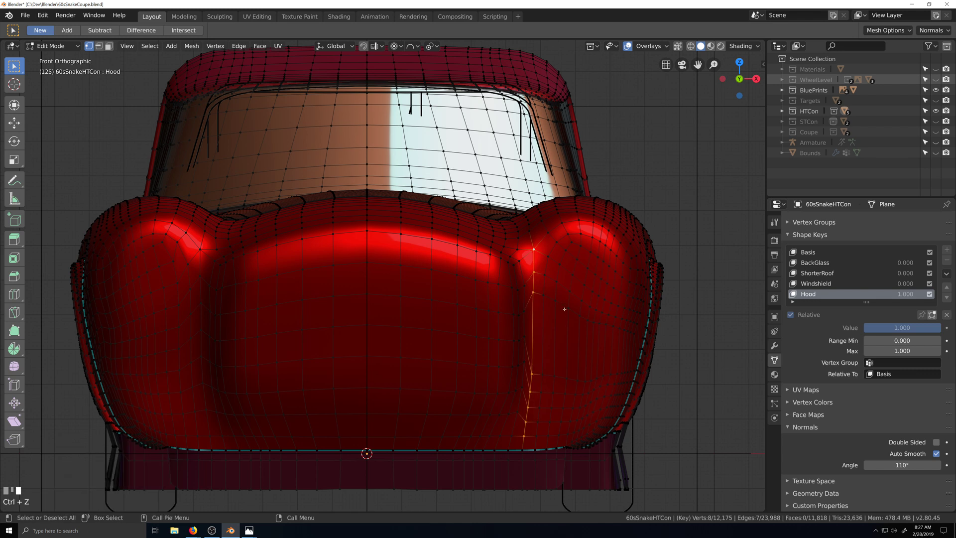
Deselect the fender column's uppermost vertex and distribute the remaining seven vertices evenly with LoopTools Space.
{"action": "left_click", "coordinate": [534, 250], "text": "shift"}
{"action": "right_click", "coordinate": [535, 272]}
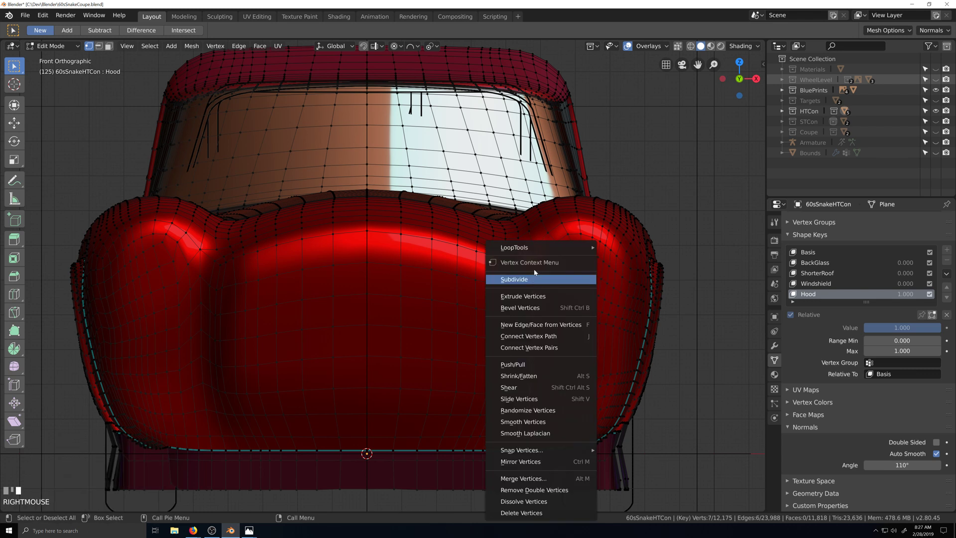
{"action": "mouse_move", "coordinate": [547, 247]}
{"action": "left_click", "coordinate": [631, 317]}
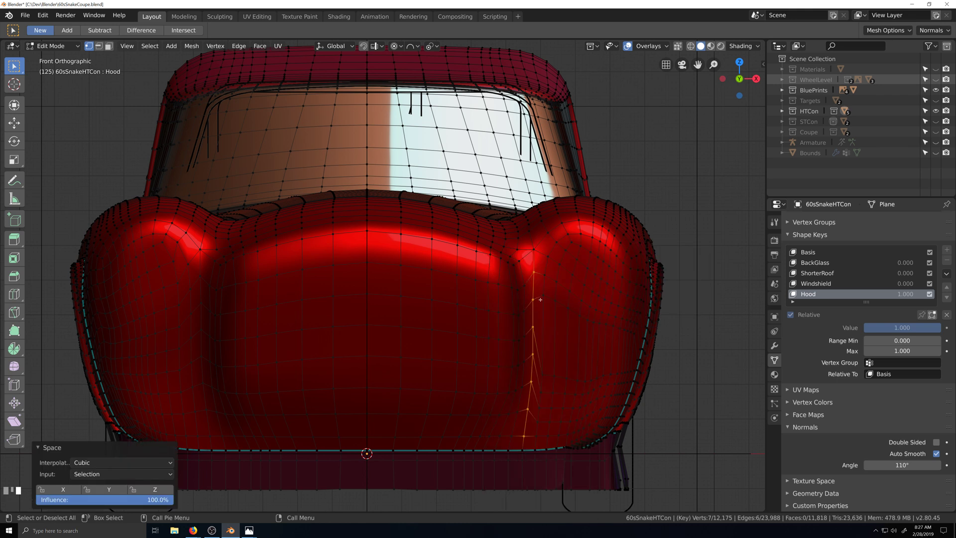
{"action": "scroll", "coordinate": [525, 328], "scroll_direction": "down", "scroll_amount": 1}
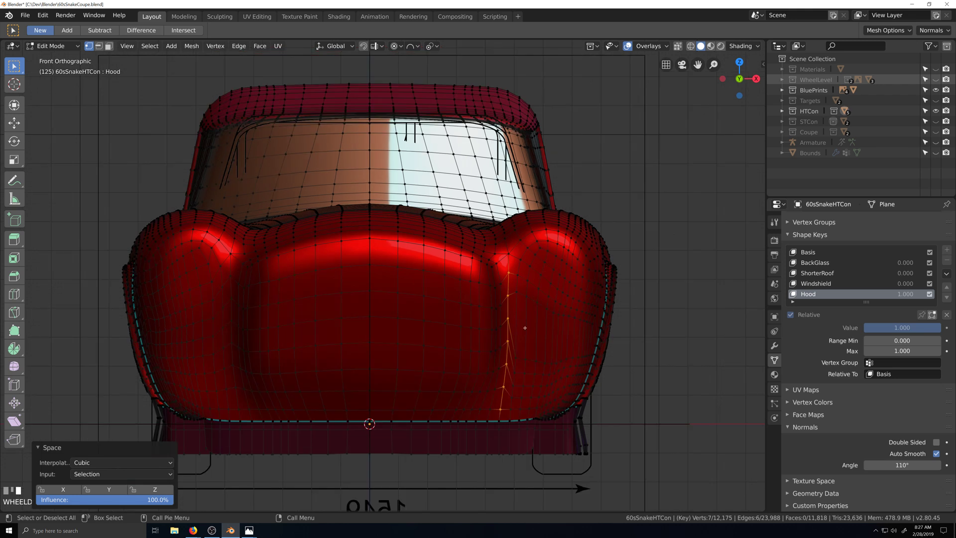
{"action": "middle_click_drag", "start_coordinate": [527, 333], "coordinate": [532, 292], "text": "shift"}
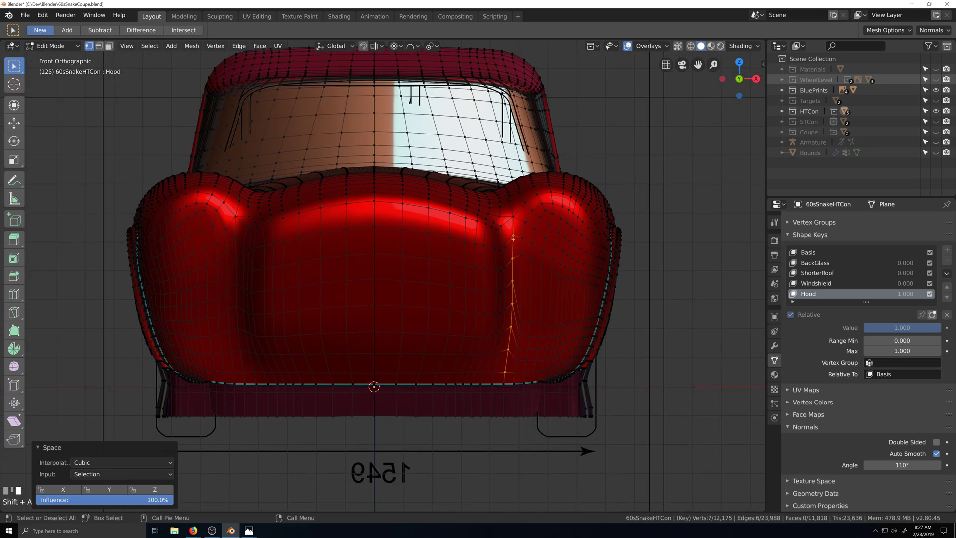
{"action": "middle_click_drag", "start_coordinate": [462, 248], "coordinate": [436, 246], "text": "shift"}
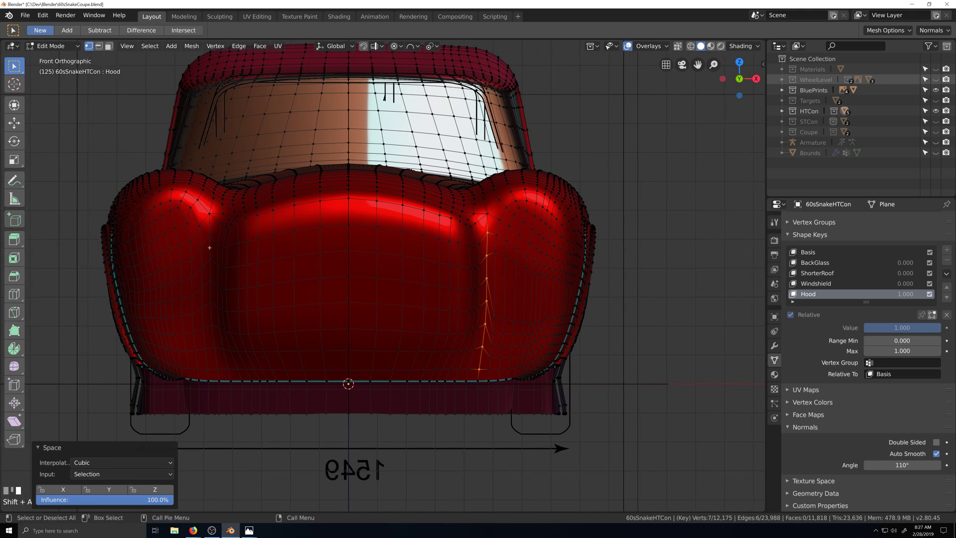
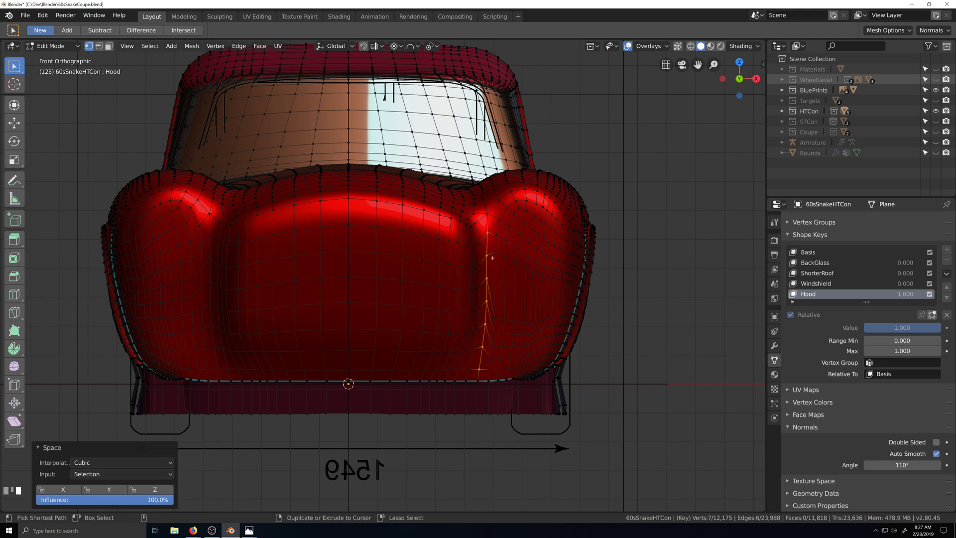
Add the uppermost vertex back to the +X fender column and distribute all eight vertices evenly with LoopTools Space.
{"action": "left_click", "coordinate": [487, 214], "text": "shift"}
{"action": "right_click", "coordinate": [490, 217]}
{"action": "mouse_move", "coordinate": [489, 215]}
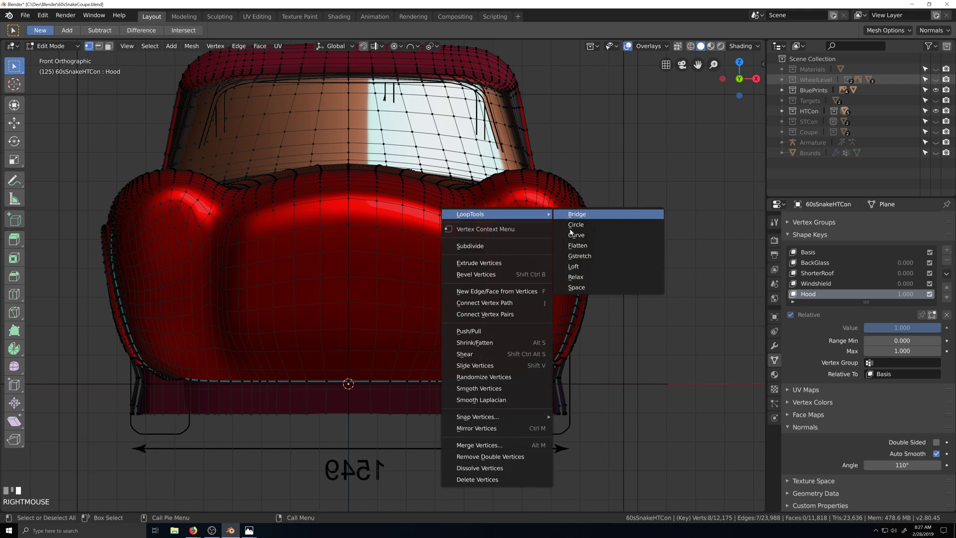
{"action": "left_click", "coordinate": [575, 284]}
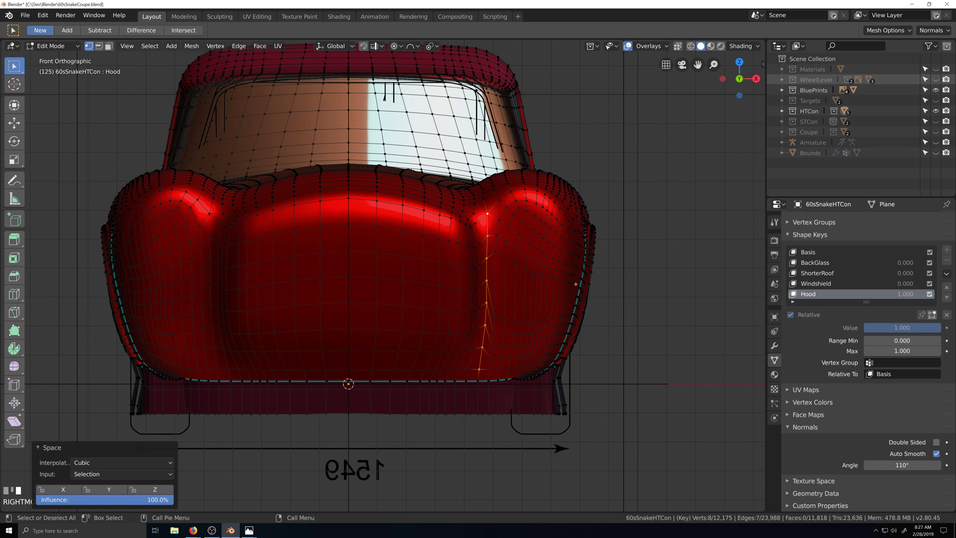
{"action": "mouse_move", "coordinate": [470, 282]}
{"action": "middle_mouse_down"}
{"action": "mouse_move", "coordinate": [488, 283]}
{"action": "mouse_move", "coordinate": [467, 282]}
{"action": "middle_mouse_up"}
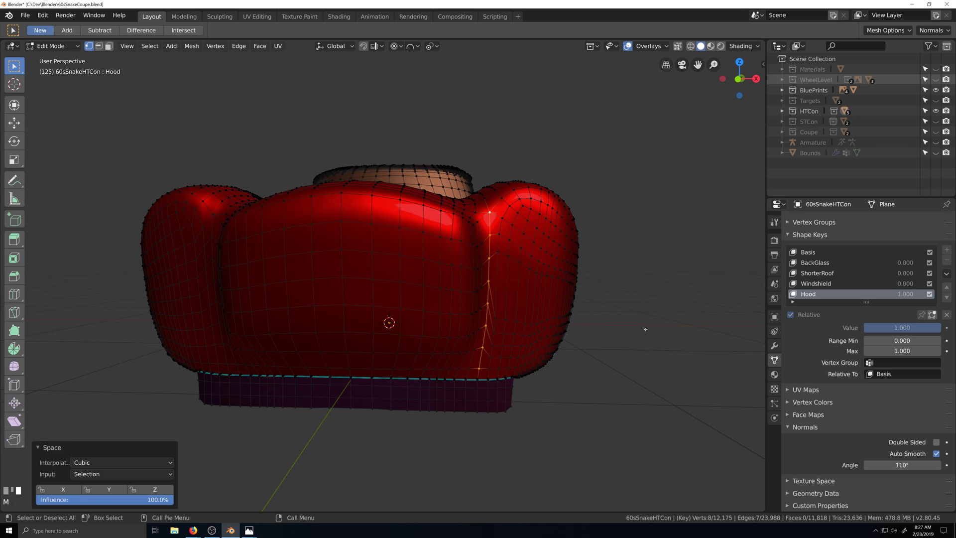
Show the vertex coordinates and compare mirrored vertices on the inner sides of both front fenders in the front view.
{"action": "key", "text": "n"}
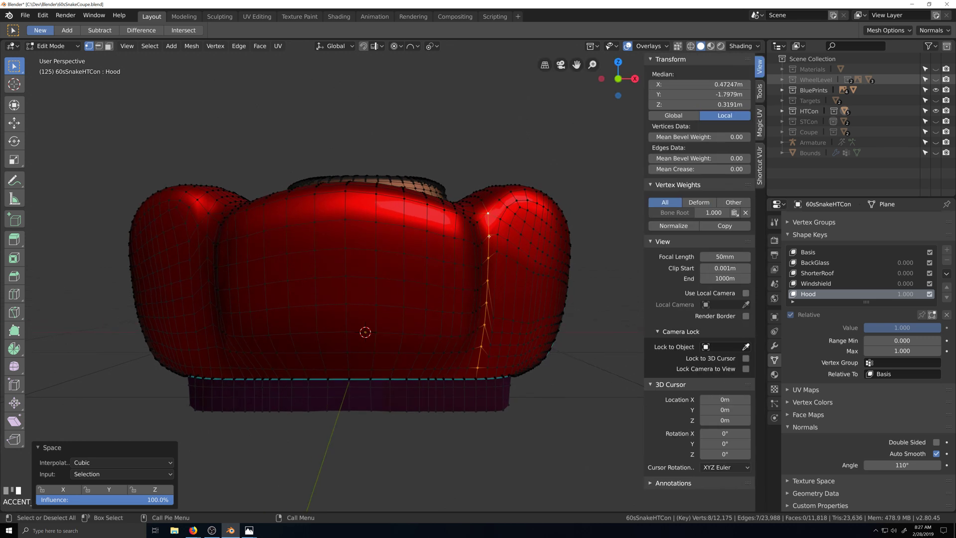
{"action": "left_click", "coordinate": [489, 236]}
{"action": "key", "text": "grave"}
{"action": "key", "text": "ctrl+KP_3"}
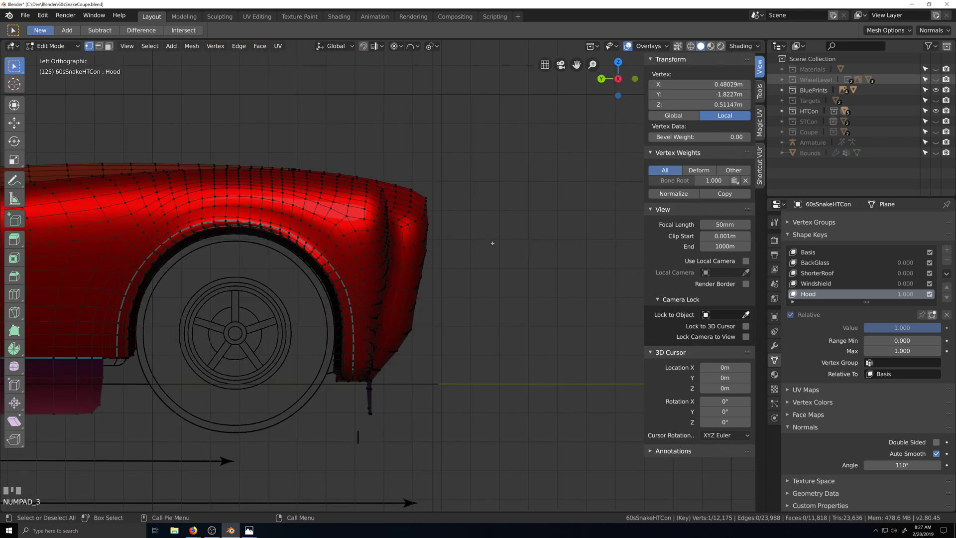
{"action": "key", "text": "ctrl+KP_1"}
{"action": "scroll", "coordinate": [494, 241], "scroll_direction": "down", "scroll_amount": 2}
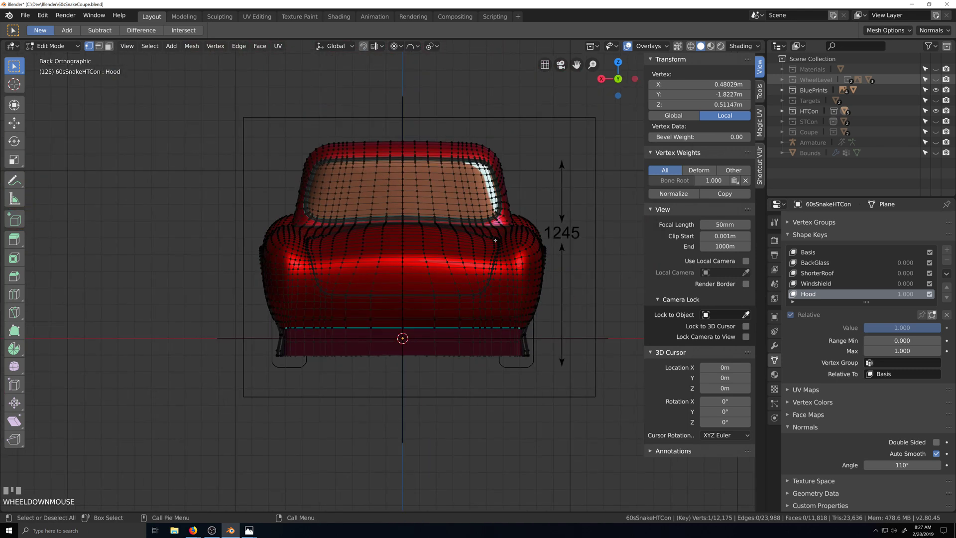
{"action": "key", "text": "KP_1"}
{"action": "scroll", "coordinate": [495, 241], "scroll_direction": "up", "scroll_amount": 2}
{"action": "key", "text": "shift+grave"}
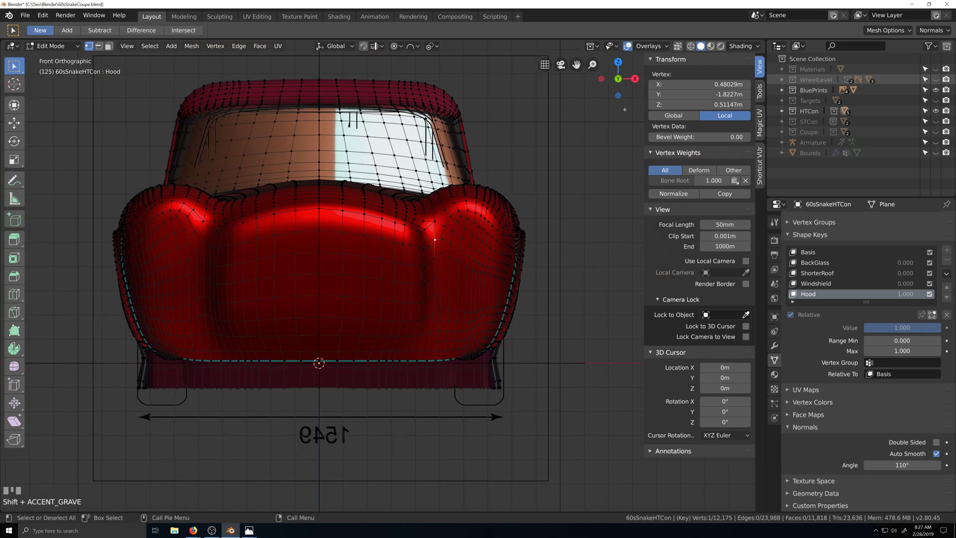
{"action": "left_click", "coordinate": [203, 241]}
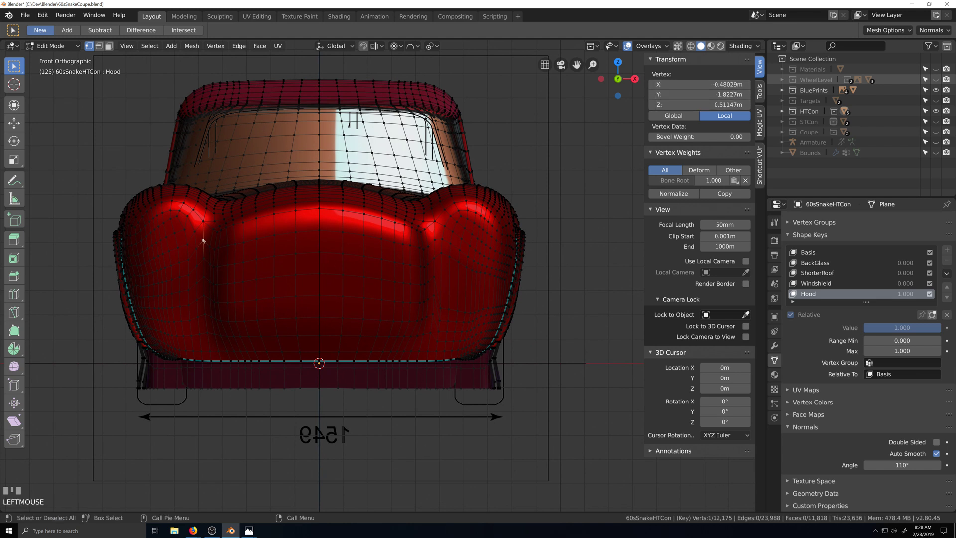
{"action": "left_click", "coordinate": [440, 240]}
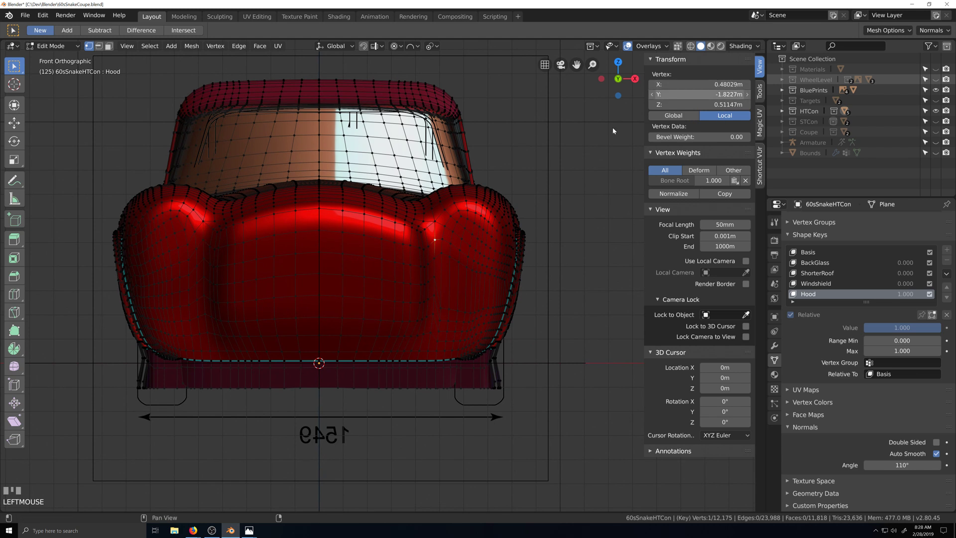
{"action": "left_click", "coordinate": [203, 241]}
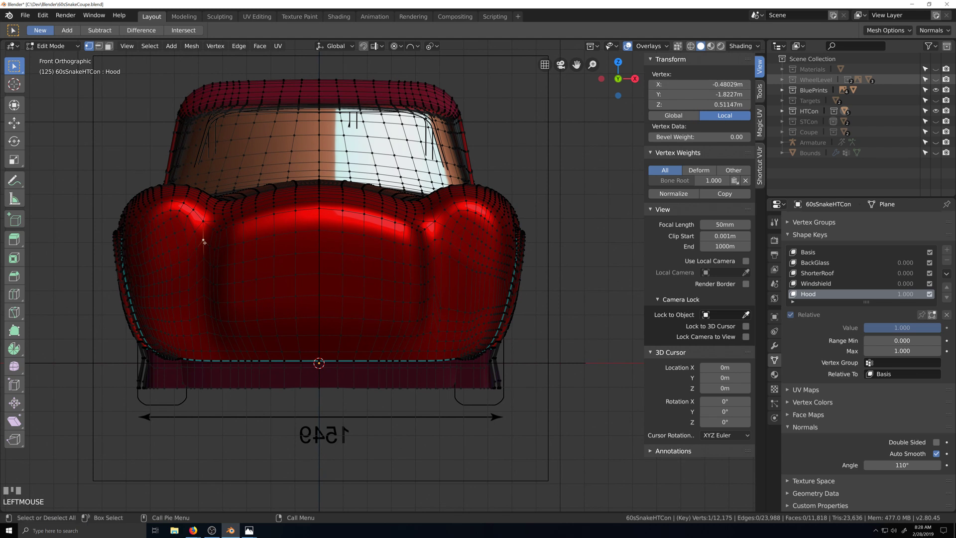
{"action": "left_click", "coordinate": [422, 250]}
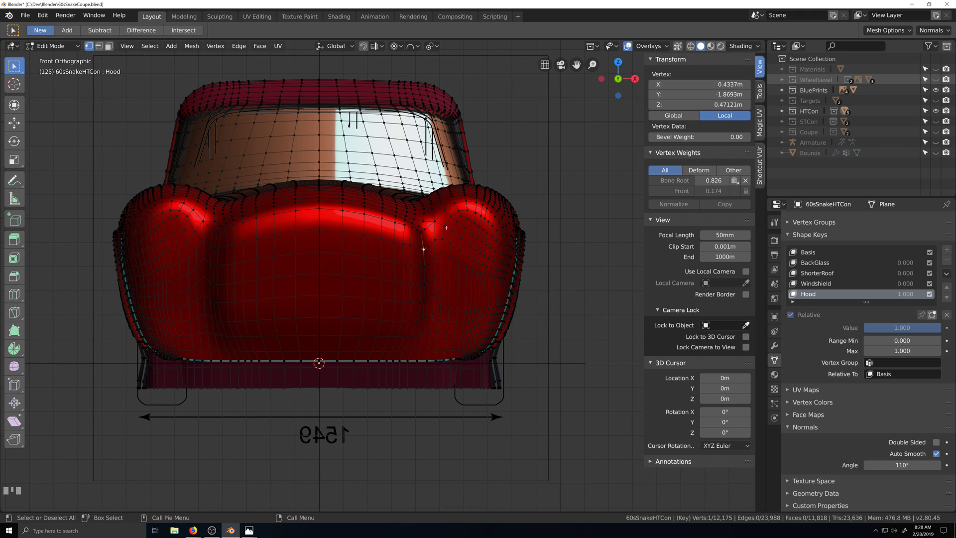
Select the eleventh column of eight vertices on the +X fender and distribute it evenly with LoopTools Space.
{"action": "left_click", "coordinate": [445, 227]}
{"action": "left_click", "coordinate": [438, 352], "text": "ctrl"}
{"action": "right_click", "coordinate": [442, 247]}
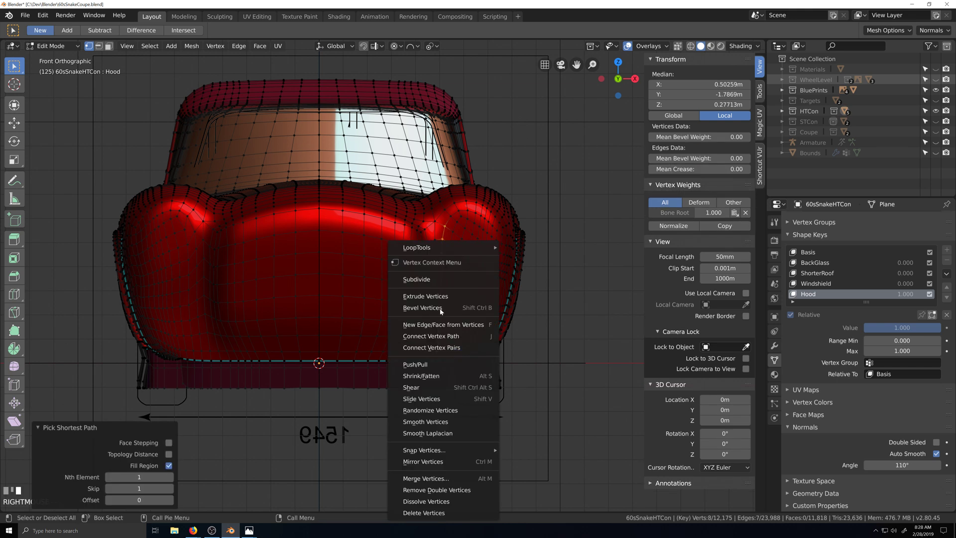
{"action": "mouse_move", "coordinate": [475, 249]}
{"action": "left_click", "coordinate": [522, 322]}
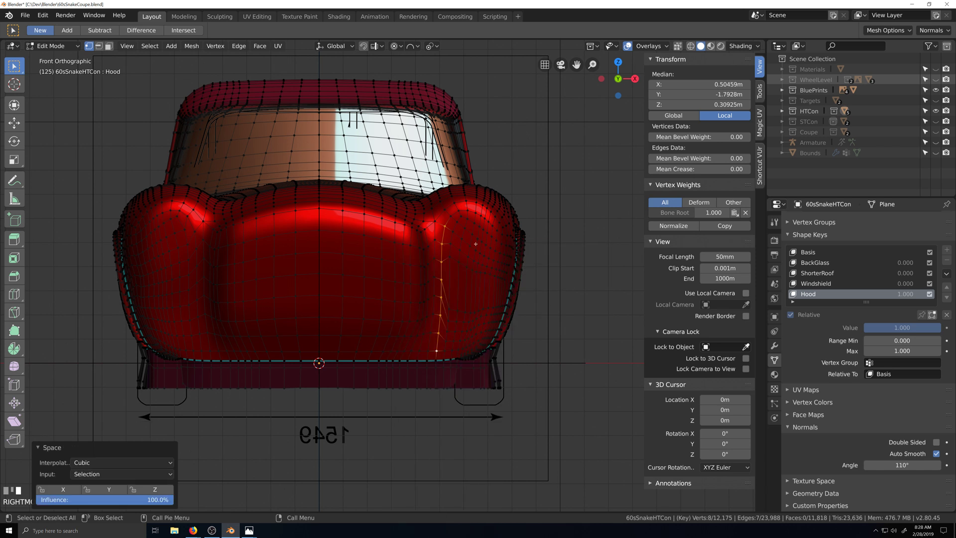
Select the next ten-vertex column, from the +X fender's crown to the lower edge, and try LoopTools Space on it.
{"action": "left_click", "coordinate": [451, 216]}
{"action": "left_click", "coordinate": [457, 222], "text": "shift"}
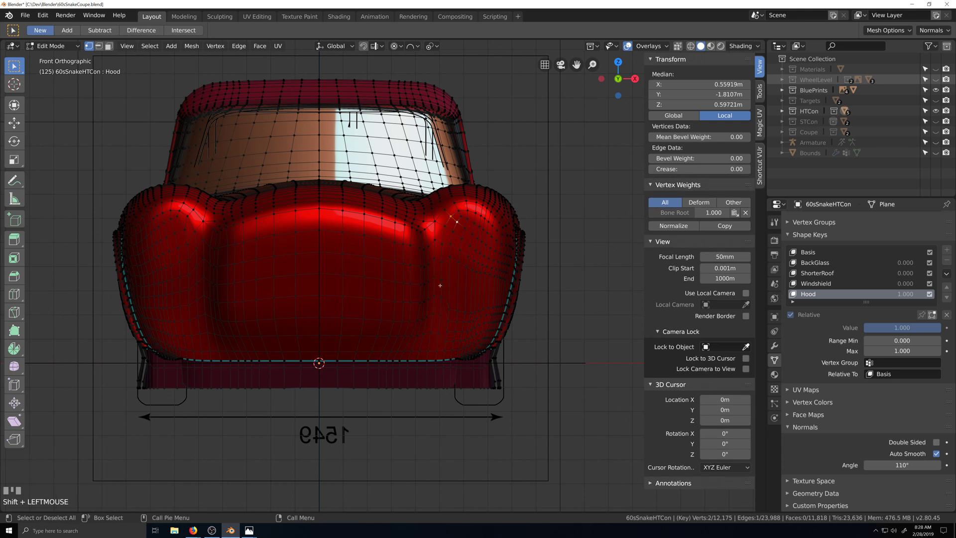
{"action": "left_click", "coordinate": [444, 348], "text": "ctrl+shift"}
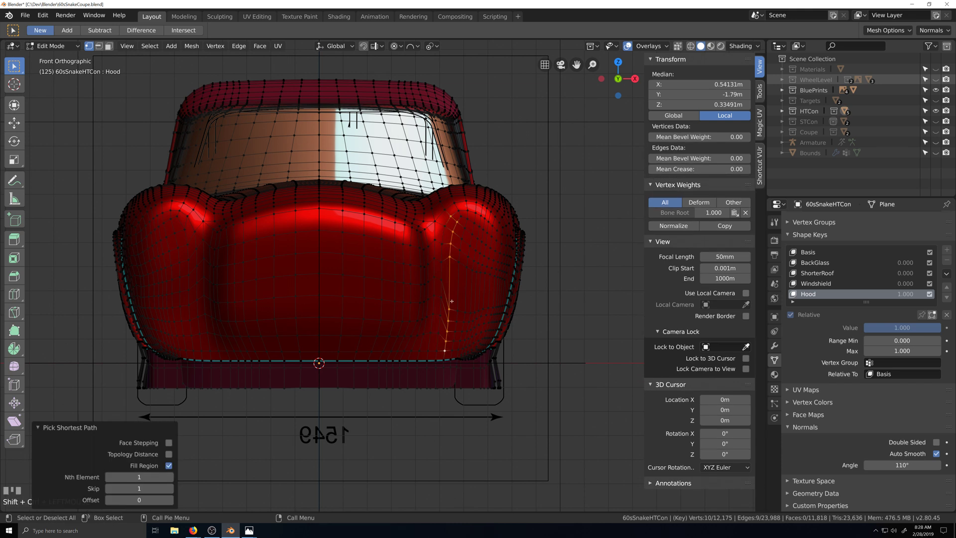
{"action": "right_click", "coordinate": [452, 301]}
{"action": "mouse_move", "coordinate": [463, 247]}
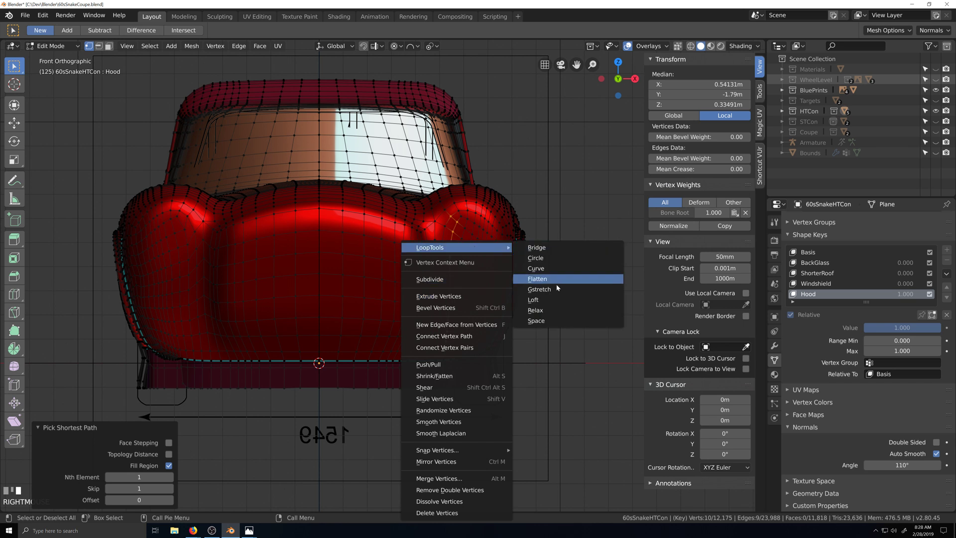
{"action": "left_click", "coordinate": [537, 321]}
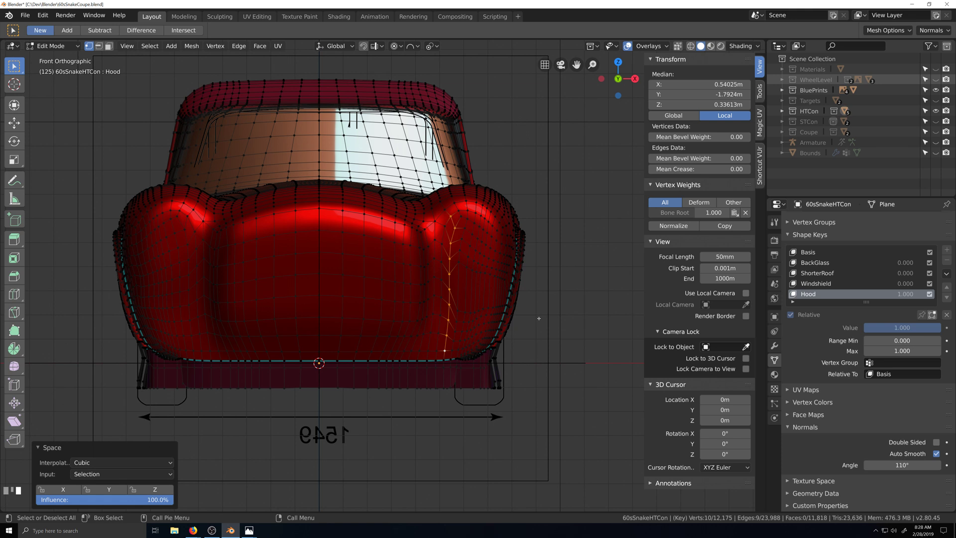
Compare a vertex of the respaced column with its counterpart on the opposite fender, and undo the column's spacing.
{"action": "left_click", "coordinate": [450, 242]}
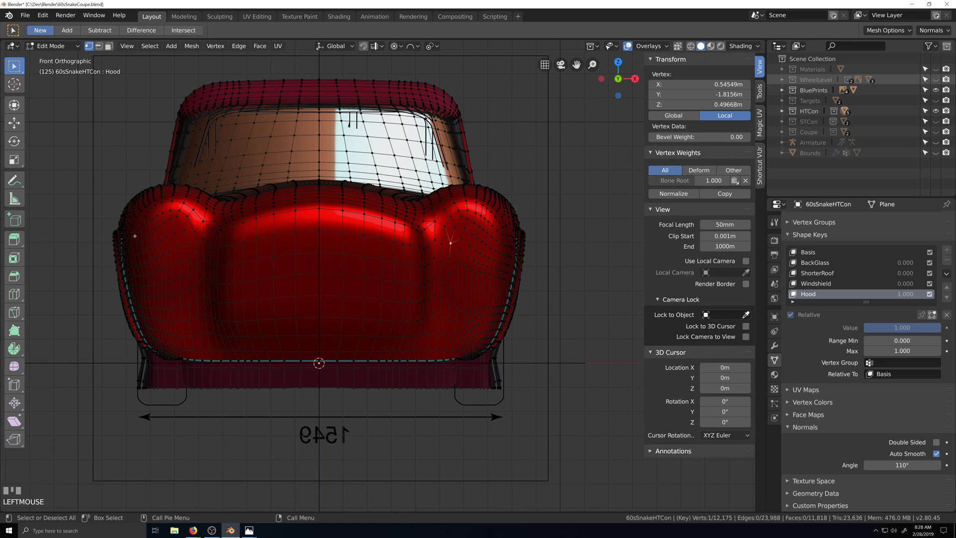
{"action": "left_click", "coordinate": [187, 245]}
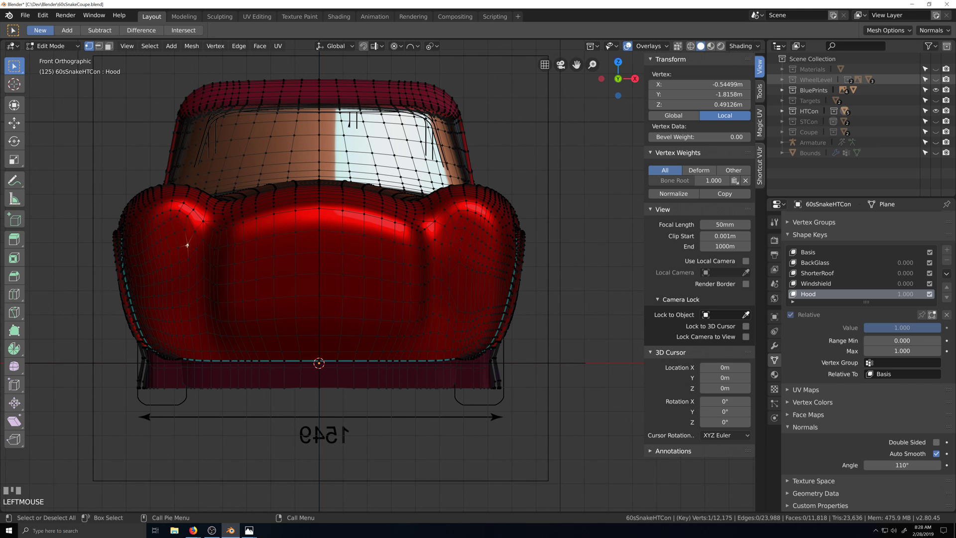
{"action": "left_click", "coordinate": [451, 244]}
{"action": "key", "text": "ctrl+z"}
{"action": "key", "text": "ctrl+z"}
{"action": "key", "text": "ctrl+z"}
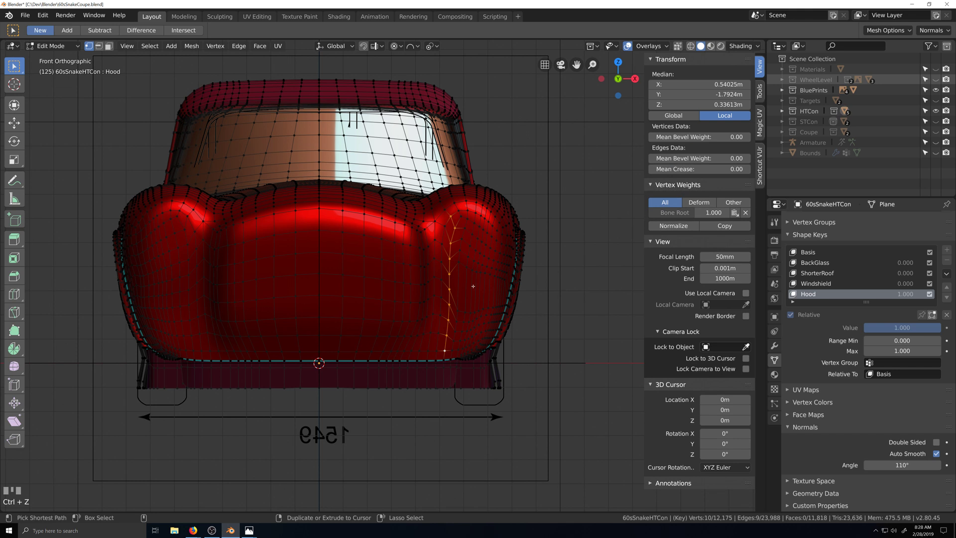
Deselect the column's uppermost vertex and try LoopTools Space on the remaining nine vertices.
{"action": "left_click", "coordinate": [455, 227], "text": "shift"}
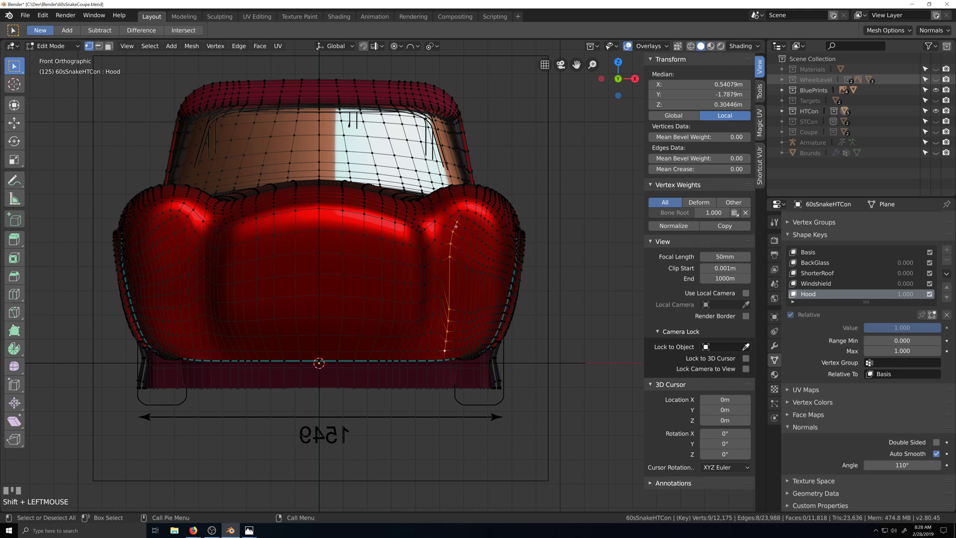
{"action": "right_click", "coordinate": [456, 227]}
{"action": "mouse_move", "coordinate": [438, 218]}
{"action": "left_click", "coordinate": [549, 296]}
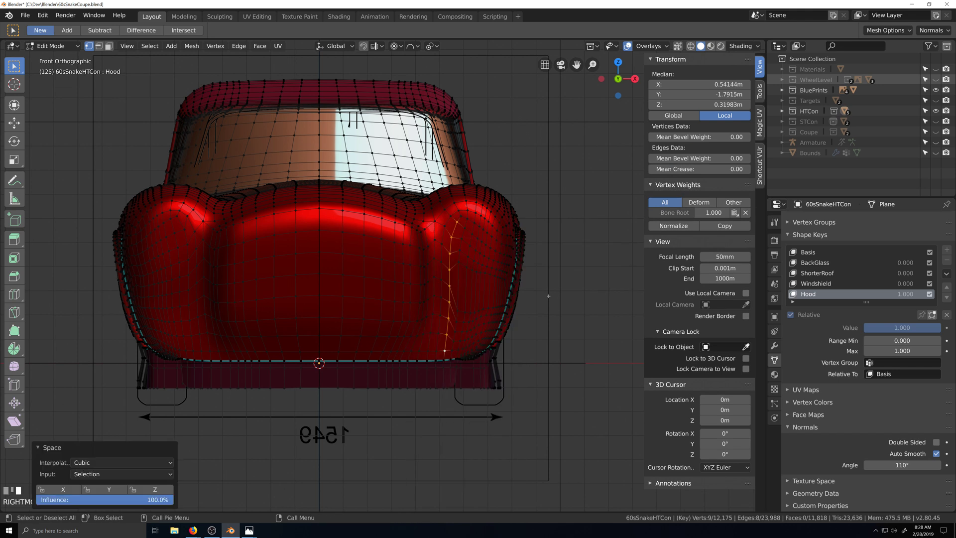
Examine the respaced nine-vertex column and the front end from several angles, and undo the last spacing.
{"action": "left_click", "coordinate": [451, 237]}
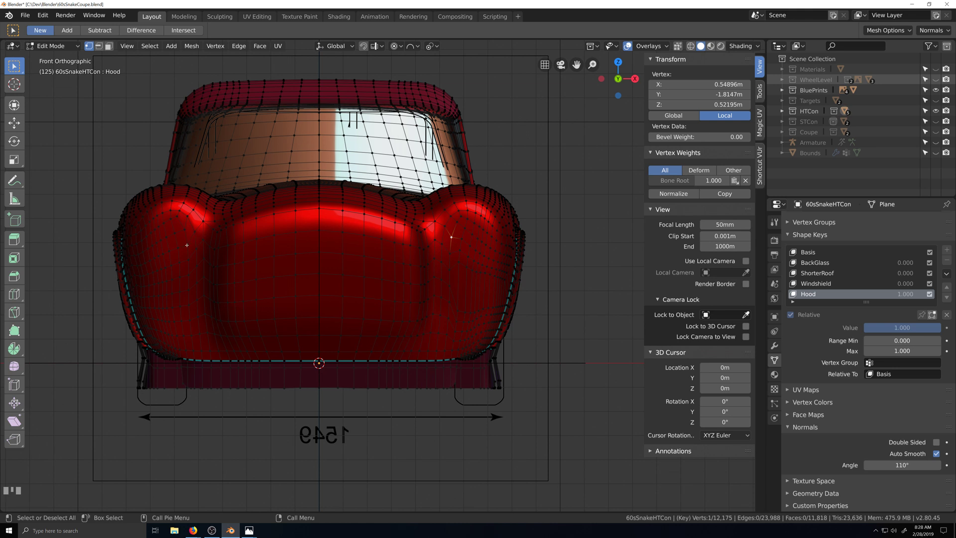
{"action": "scroll", "coordinate": [393, 312], "scroll_direction": "up", "scroll_amount": 1}
{"action": "scroll", "coordinate": [418, 329], "scroll_direction": "down", "scroll_amount": 1}
{"action": "key", "text": "grave"}
{"action": "scroll", "coordinate": [433, 345], "scroll_direction": "down", "scroll_amount": 2}
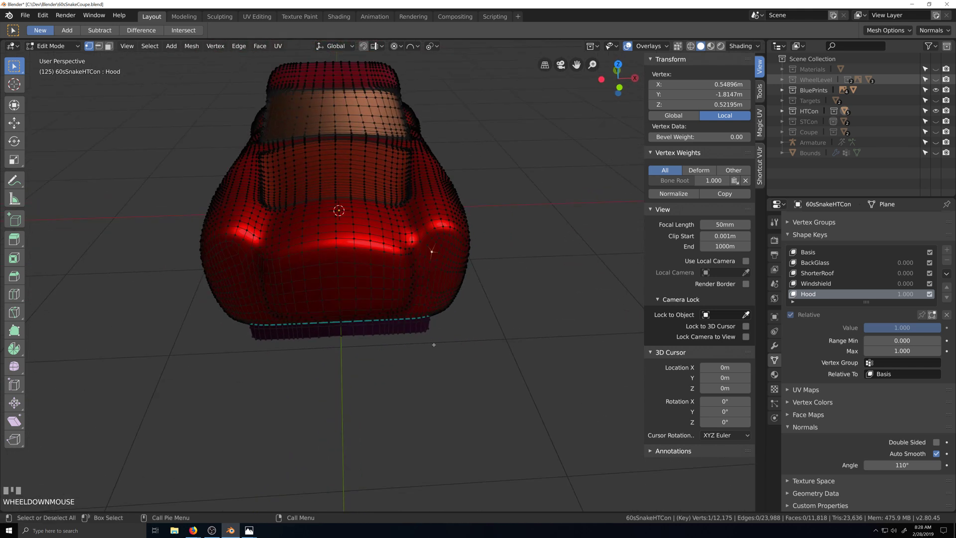
{"action": "key", "text": "grave"}
{"action": "scroll", "coordinate": [437, 330], "scroll_direction": "up", "scroll_amount": 1}
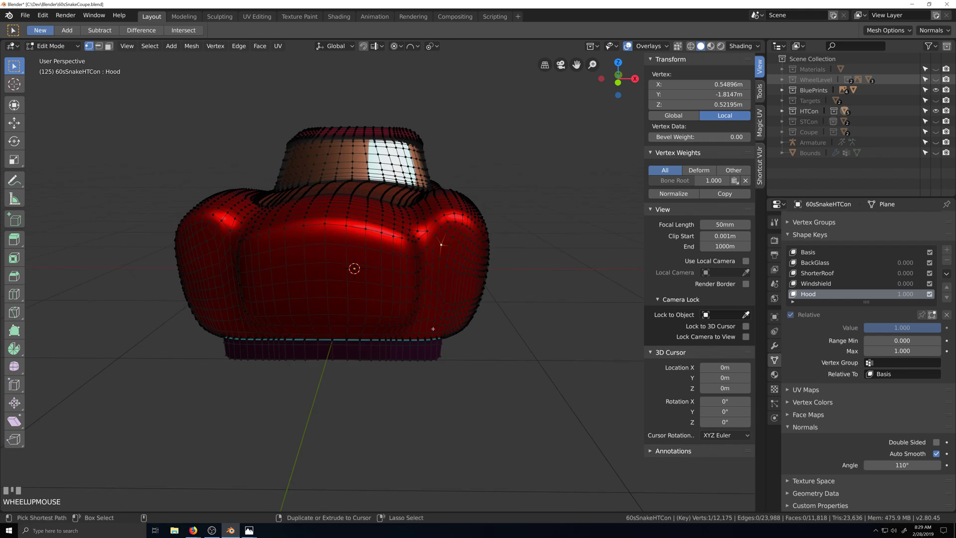
{"action": "key", "text": "ctrl+z"}
{"action": "key", "text": "ctrl+z"}
{"action": "key", "text": "ctrl+z"}
Select the band of vertices over the front of the -X fender's crown, from its inner crease to the outer side.
{"action": "key", "text": "grave"}
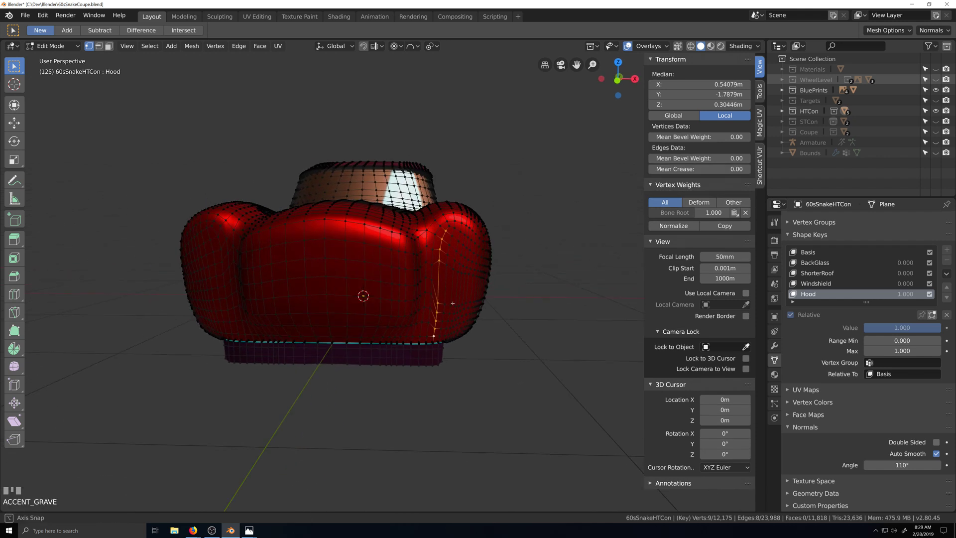
{"action": "scroll", "coordinate": [411, 335], "scroll_direction": "up", "scroll_amount": 1}
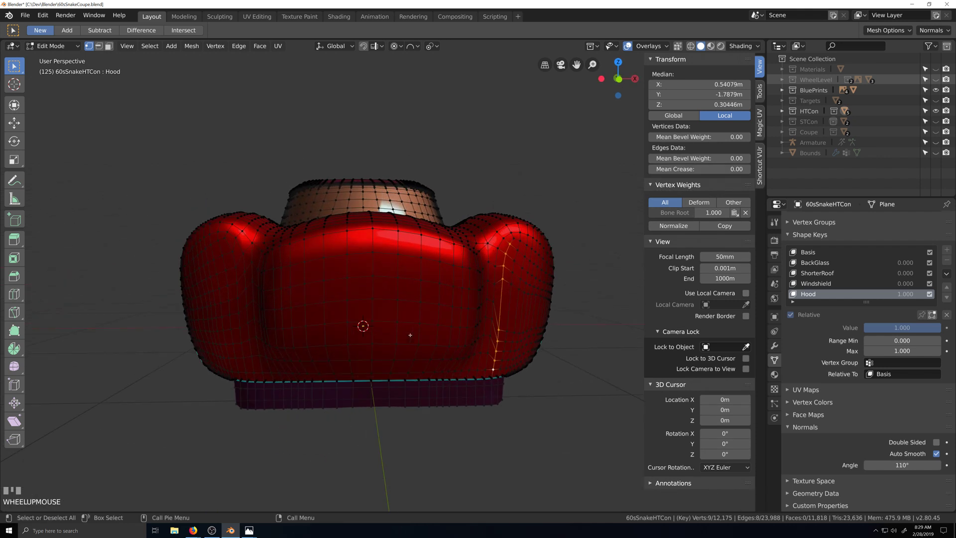
{"action": "scroll", "coordinate": [285, 303], "scroll_direction": "down", "scroll_amount": 2}
{"action": "key", "text": "grave"}
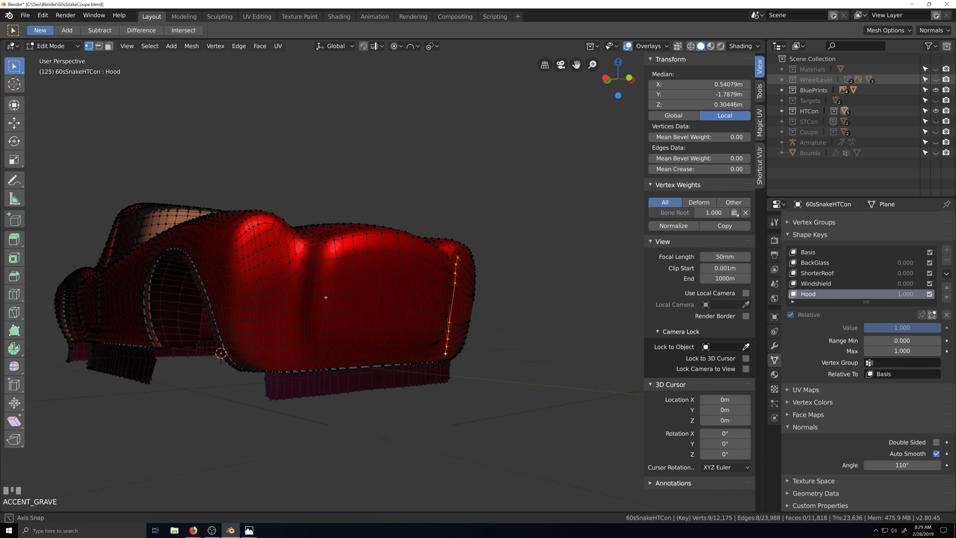
{"action": "key", "text": "grave"}
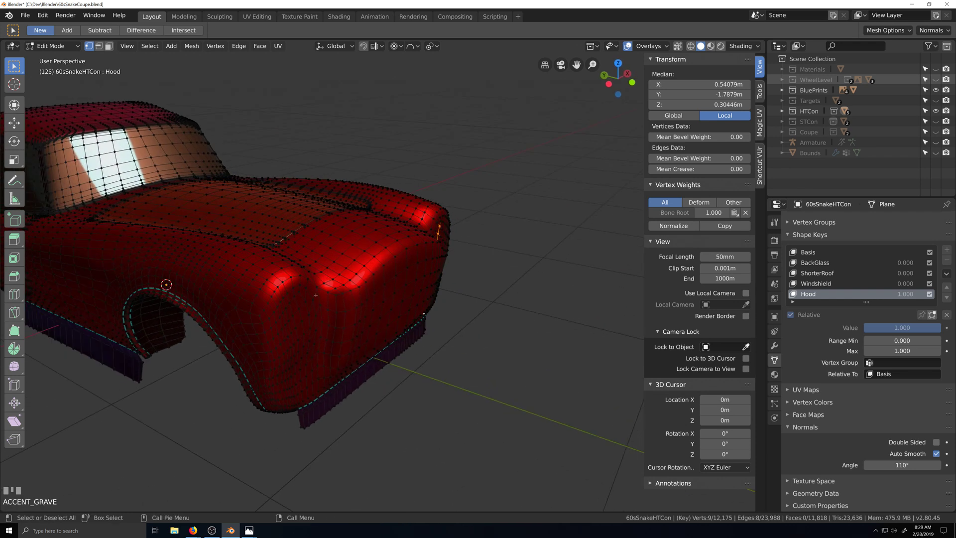
{"action": "key", "text": "grave"}
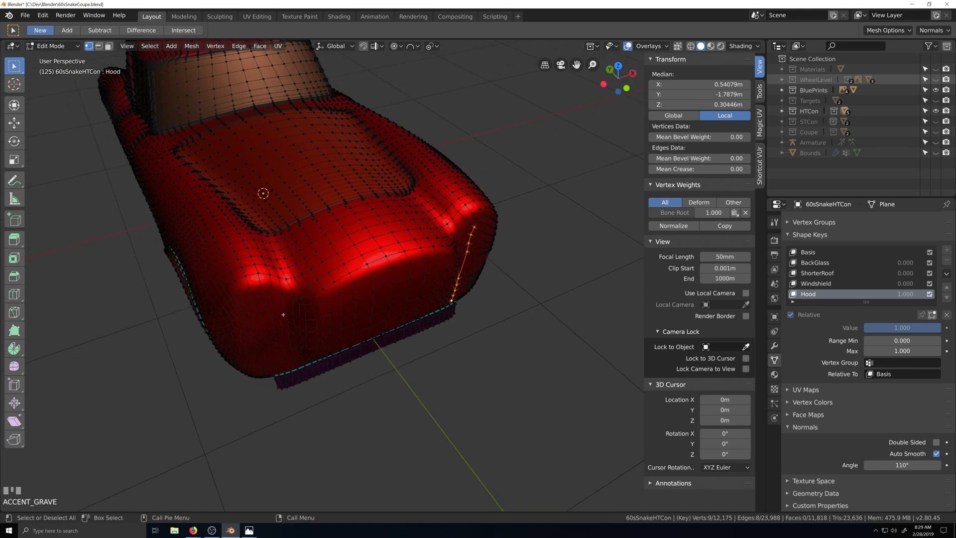
{"action": "left_click", "coordinate": [294, 299]}
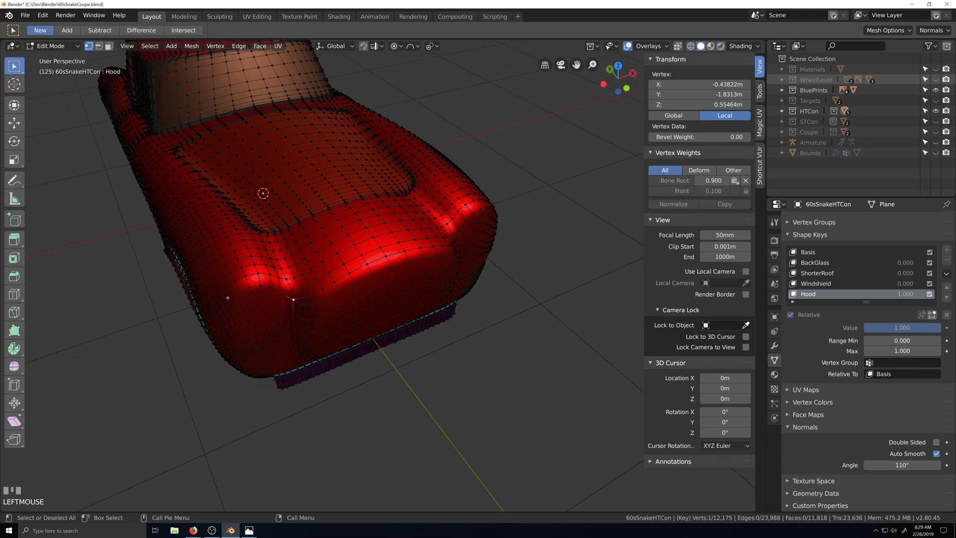
{"action": "left_click", "coordinate": [225, 295], "text": "ctrl+shift"}
Extend the selected band rearward over the -X fender's crown and down its outer side to above the wheel arch.
{"action": "key", "text": "grave"}
{"action": "middle_click_drag", "start_coordinate": [286, 319], "coordinate": [273, 341]}
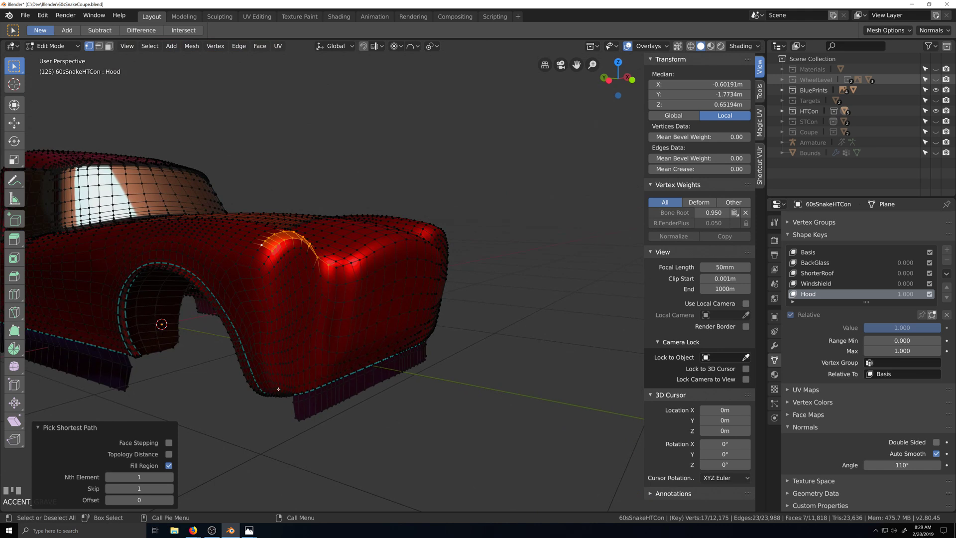
{"action": "middle_click_drag", "start_coordinate": [278, 389], "coordinate": [307, 331]}
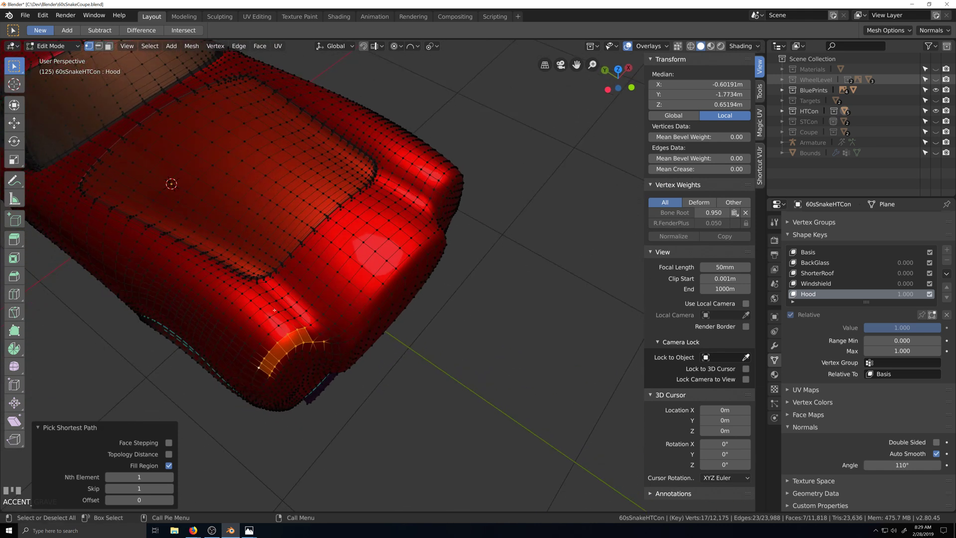
{"action": "left_click", "coordinate": [282, 297], "text": "ctrl+shift"}
{"action": "middle_click_drag", "start_coordinate": [282, 296], "coordinate": [319, 317]}
{"action": "left_click", "coordinate": [296, 292], "text": "ctrl"}
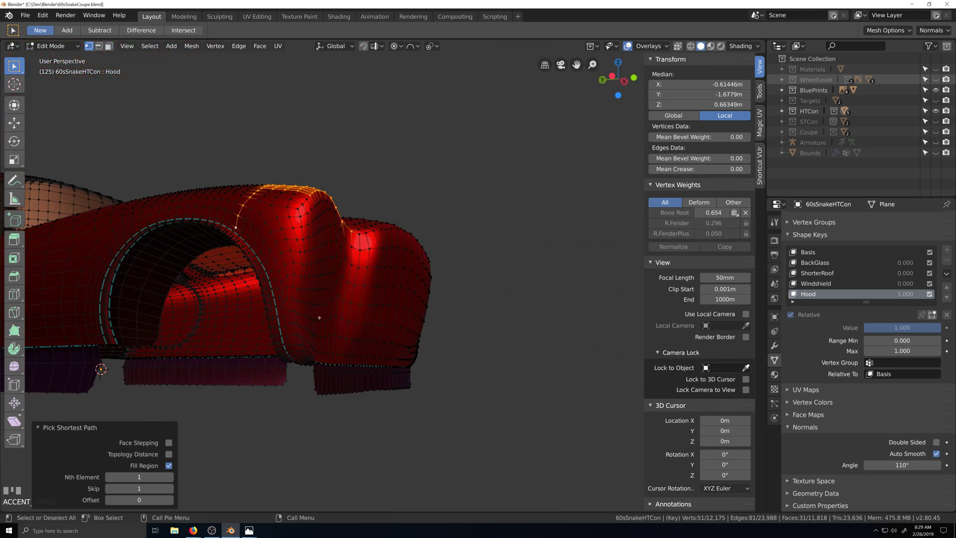
Extend the vertex selection down the -X fender's front to the lower edge and across toward the front of the wheel arch.
{"action": "left_click", "coordinate": [297, 364], "text": "ctrl"}
{"action": "middle_click_drag", "start_coordinate": [297, 364], "coordinate": [324, 307]}
{"action": "left_click", "coordinate": [324, 286], "text": "ctrl+shift"}
{"action": "left_click", "coordinate": [210, 269], "text": "ctrl+shift"}
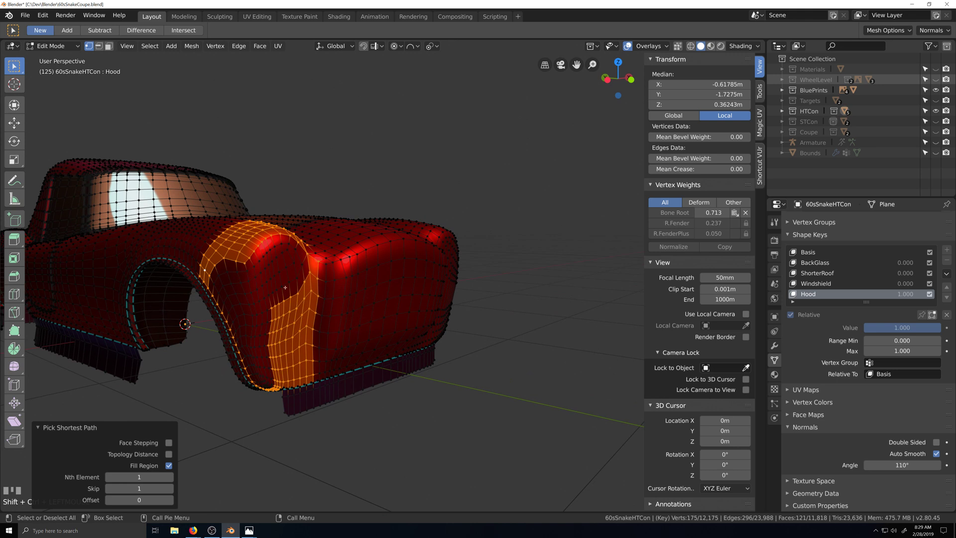
{"action": "left_click", "coordinate": [305, 280], "text": "ctrl+shift"}
Add the remaining unselected area between the wheel arch and the nose to the -X fender selection.
{"action": "middle_click_drag", "start_coordinate": [305, 279], "coordinate": [332, 234]}
{"action": "scroll", "coordinate": [171, 338], "scroll_direction": "up", "scroll_amount": 4}
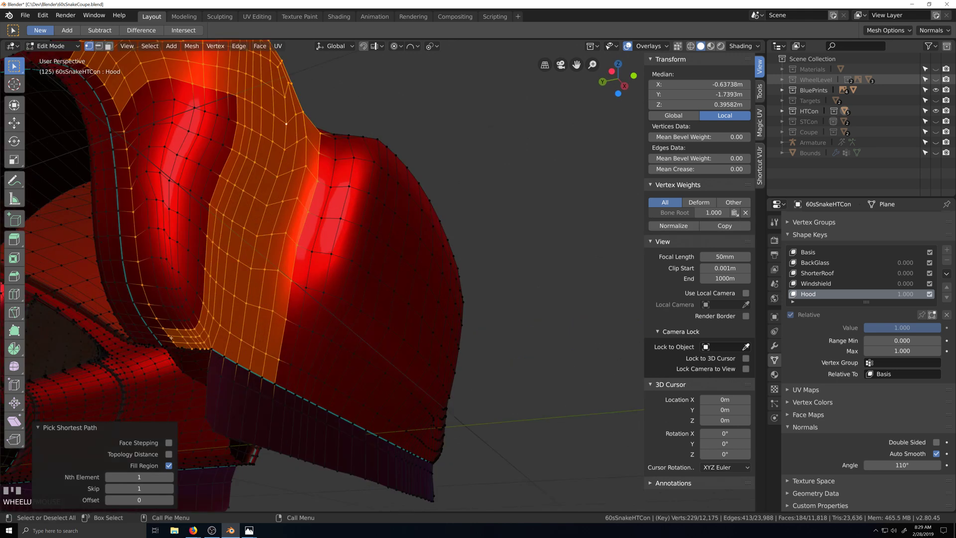
{"action": "left_click", "coordinate": [164, 195], "text": "ctrl+shift"}
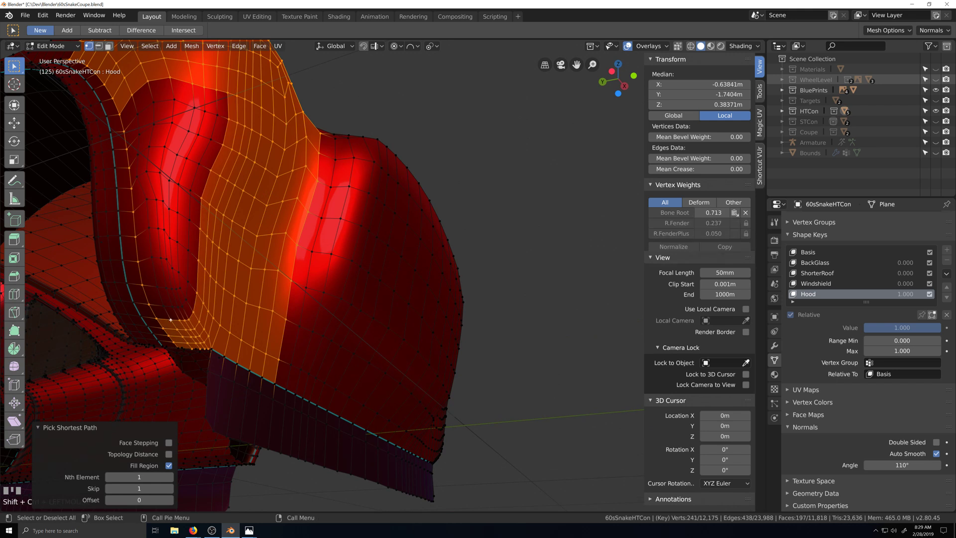
{"action": "left_click", "coordinate": [138, 114], "text": "ctrl+shift"}
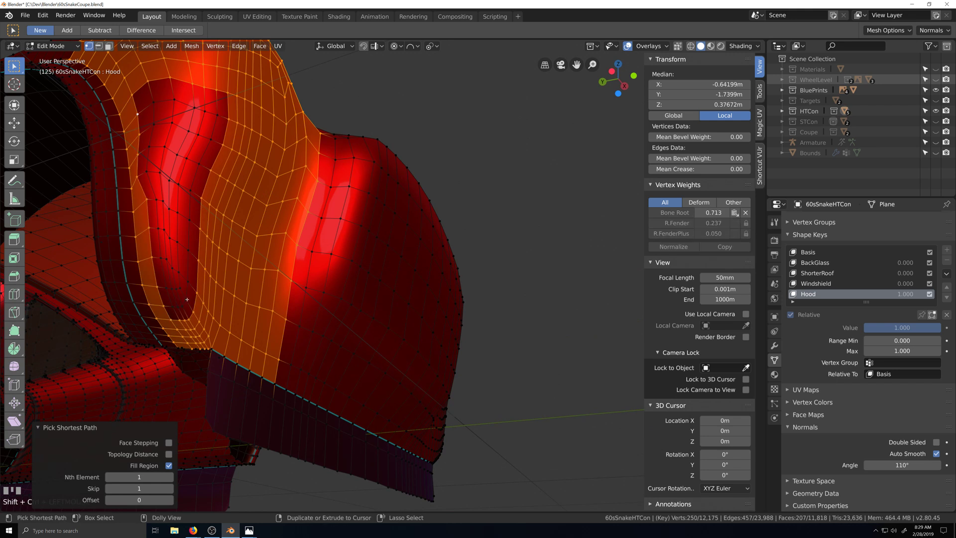
{"action": "left_click", "coordinate": [174, 310], "text": "ctrl+shift"}
{"action": "scroll", "coordinate": [199, 298], "scroll_direction": "down", "scroll_amount": 5}
{"action": "middle_click_drag", "start_coordinate": [288, 282], "coordinate": [221, 324]}
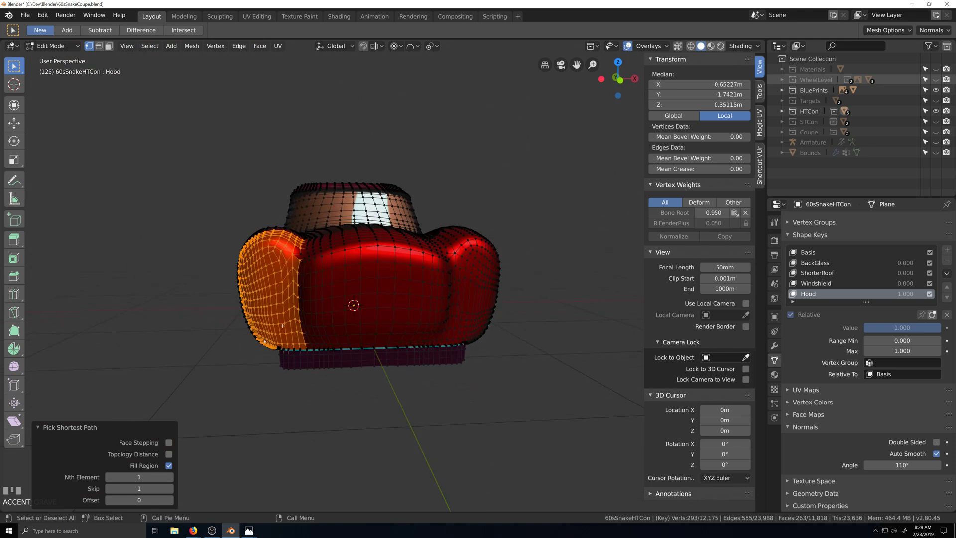
Add the two missing vertices at the crease between the -X fender and the nose to the selection.
{"action": "scroll", "coordinate": [279, 294], "scroll_direction": "up", "scroll_amount": 2}
{"action": "left_click", "coordinate": [260, 248], "text": "shift"}
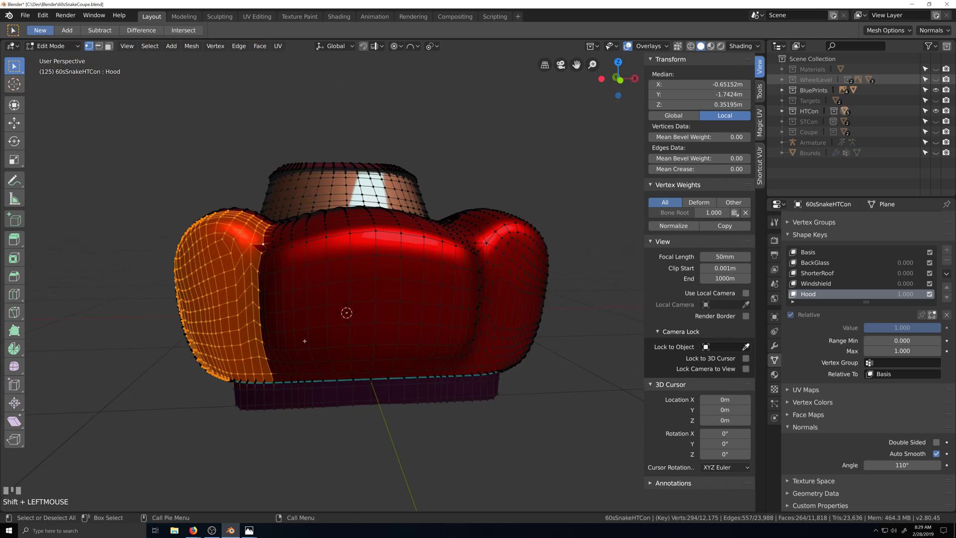
{"action": "scroll", "coordinate": [304, 339], "scroll_direction": "down", "scroll_amount": 1}
{"action": "key", "text": "shift+grave"}
{"action": "scroll", "coordinate": [282, 335], "scroll_direction": "up", "scroll_amount": 2}
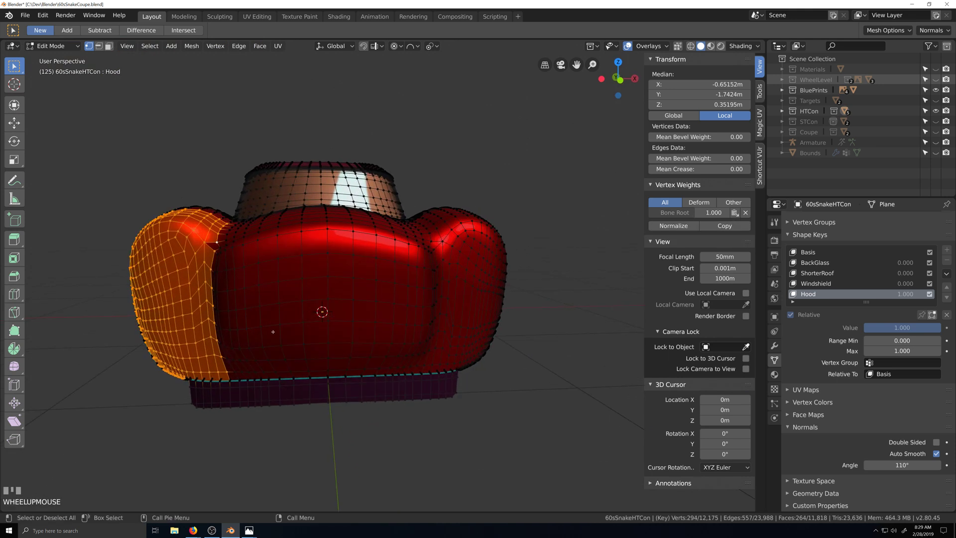
{"action": "left_click", "coordinate": [220, 248], "text": "shift"}
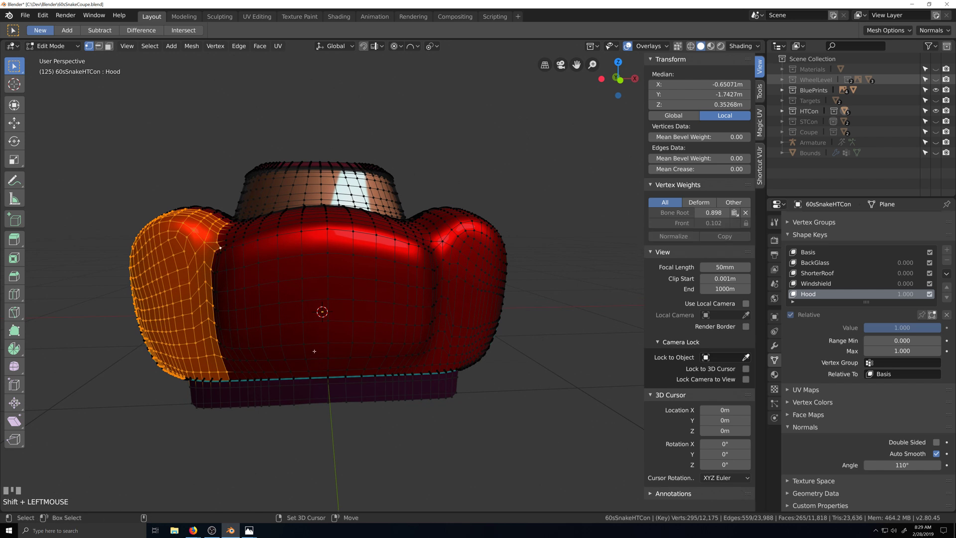
Duplicate the selected -X fender patch in place and turn off proportional editing.
{"action": "key", "text": "shift+d"}
{"action": "right_click", "coordinate": [298, 370]}
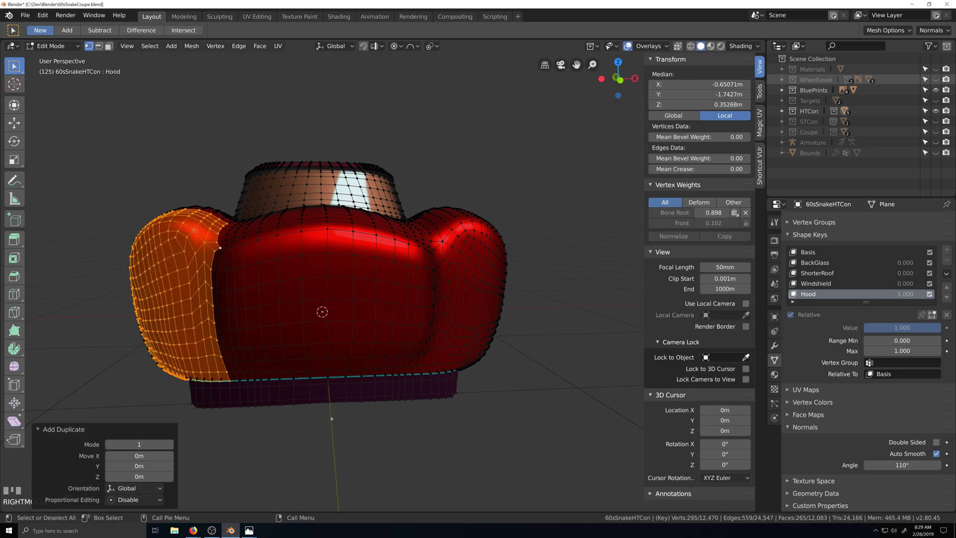
{"action": "key", "text": "s"}
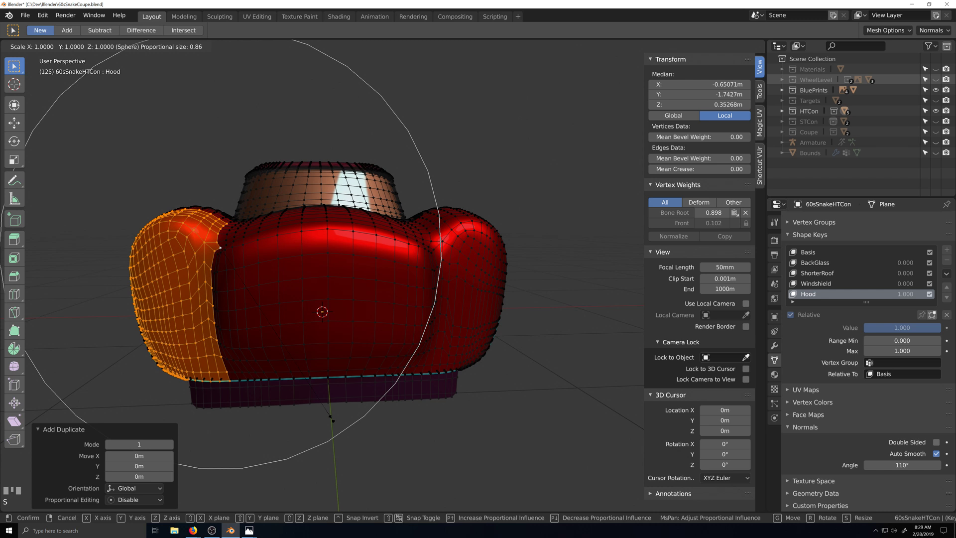
{"action": "right_click", "coordinate": [489, 217]}
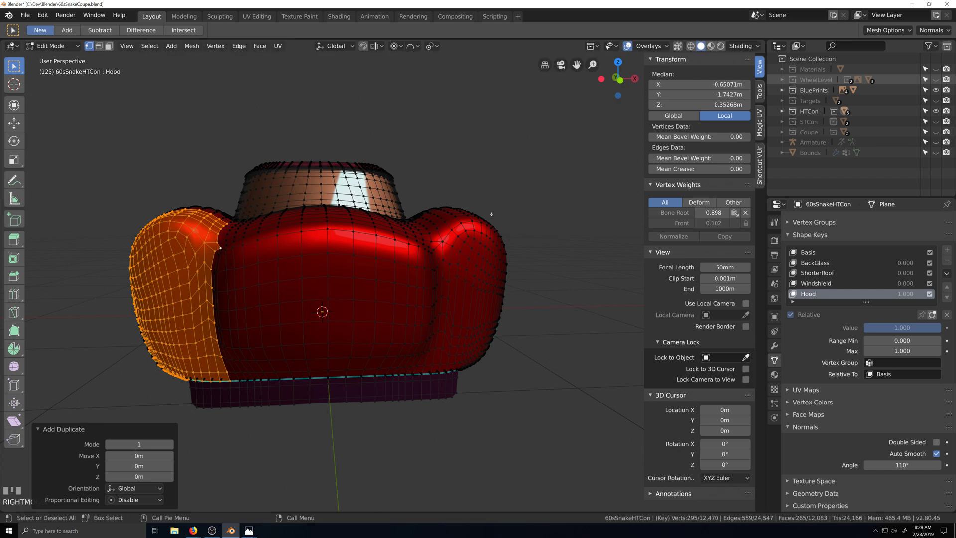
{"action": "key", "text": "o"}
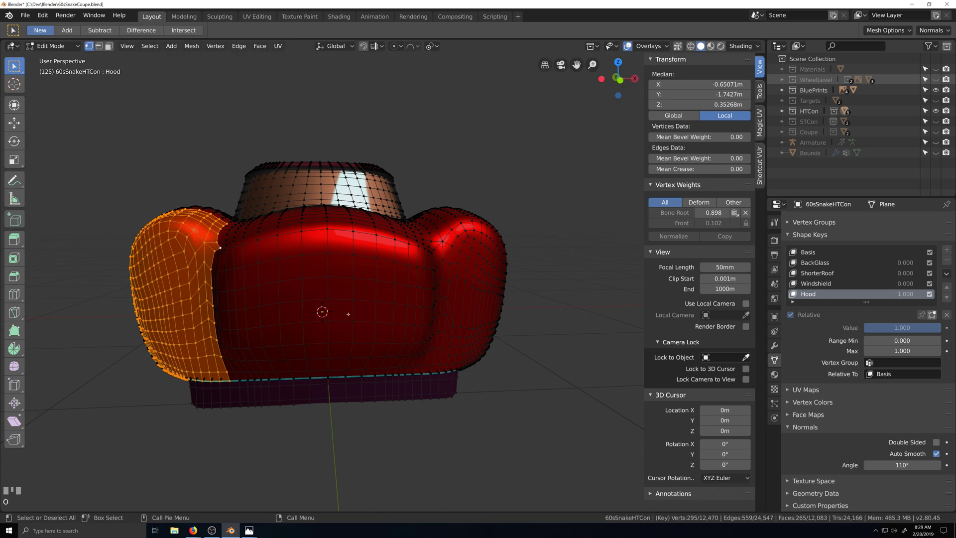
{"action": "key", "text": "g"}
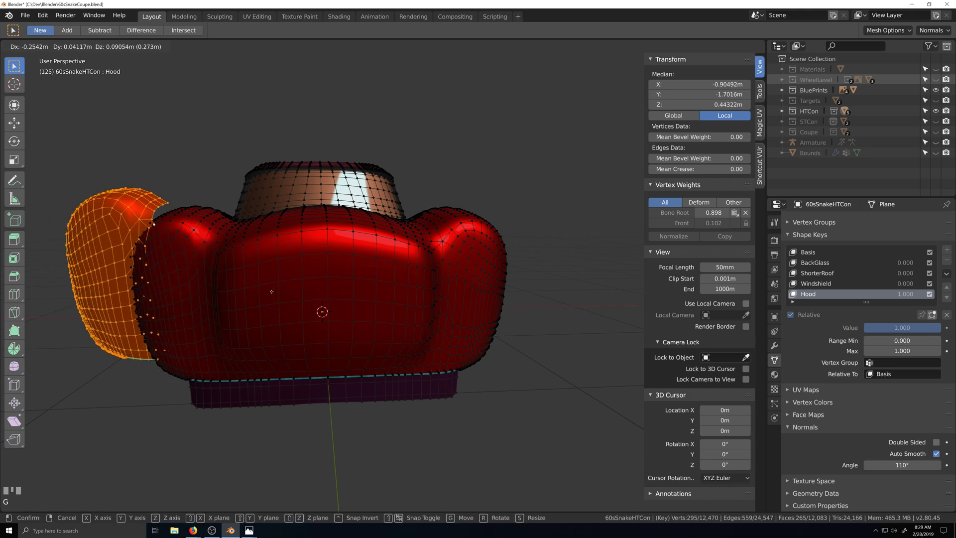
{"action": "right_click", "coordinate": [340, 347]}
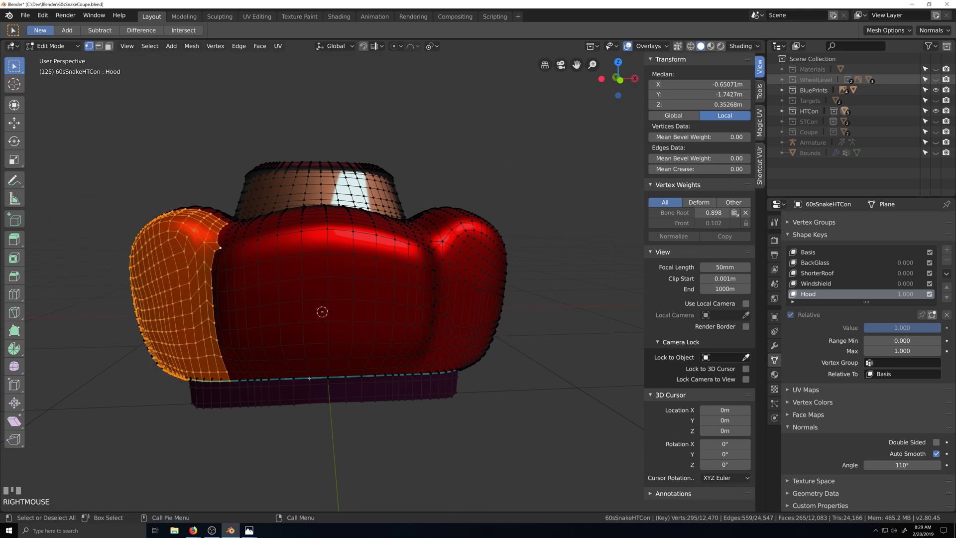
{"action": "type", "text": "x"}
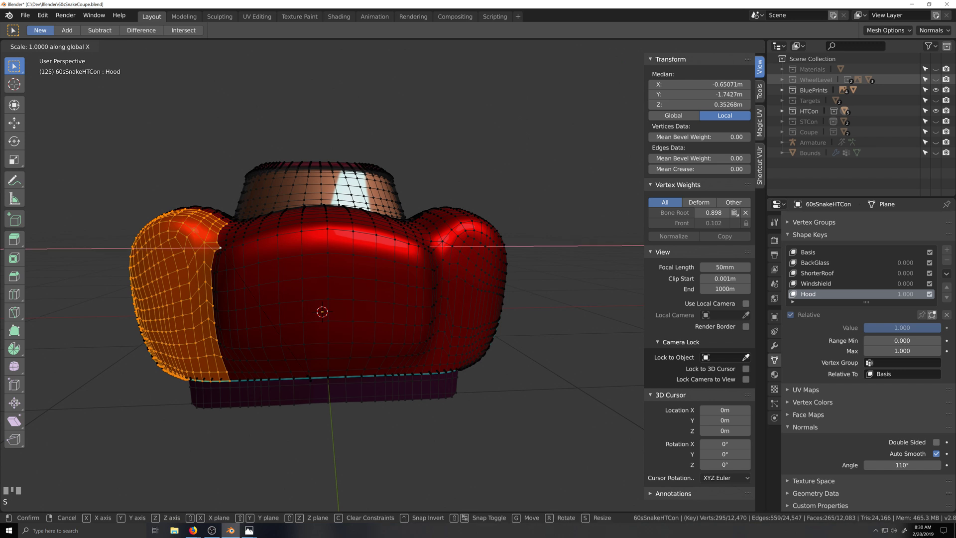
{"action": "type", "text": "-1"}
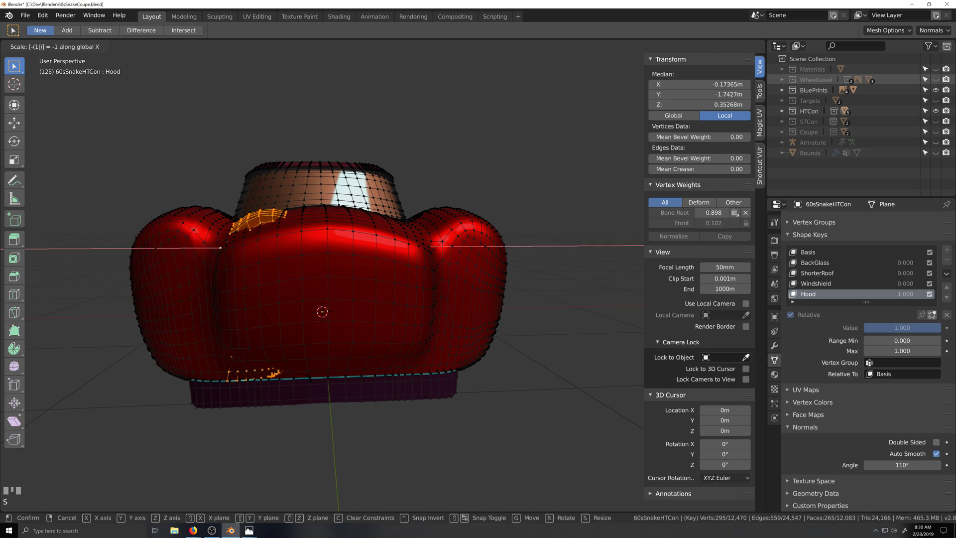
{"action": "right_click", "coordinate": [328, 425]}
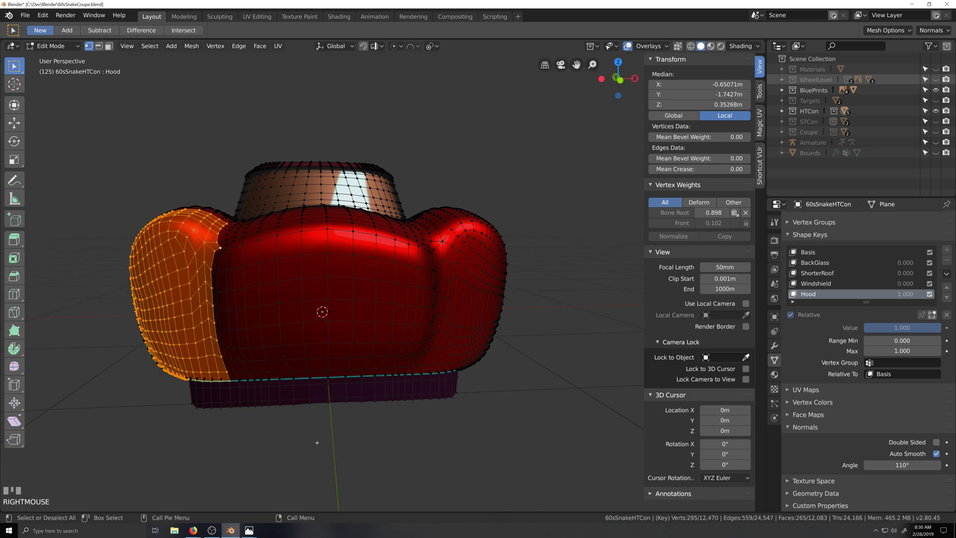
Set the pivot point to 3D Cursor and mirror the duplicated patch to the +X side by scaling it -1 along X.
{"action": "key", "text": "period"}
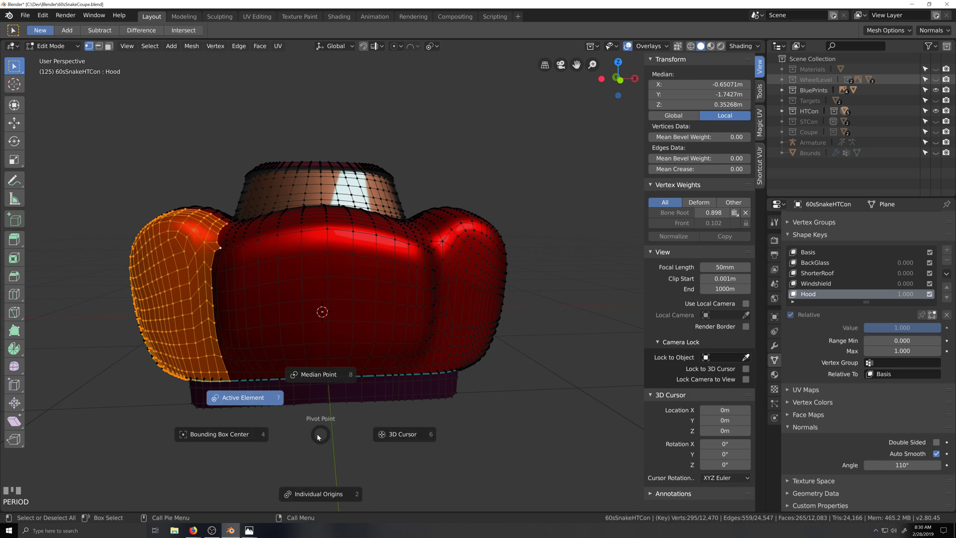
{"action": "left_click", "coordinate": [404, 435]}
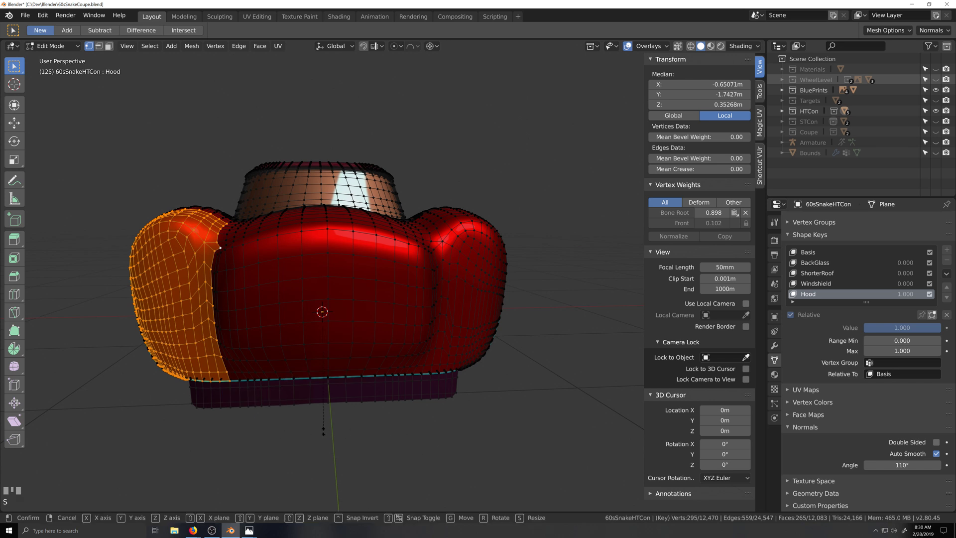
{"action": "type", "text": "sx"}
{"action": "type", "text": "-1"}
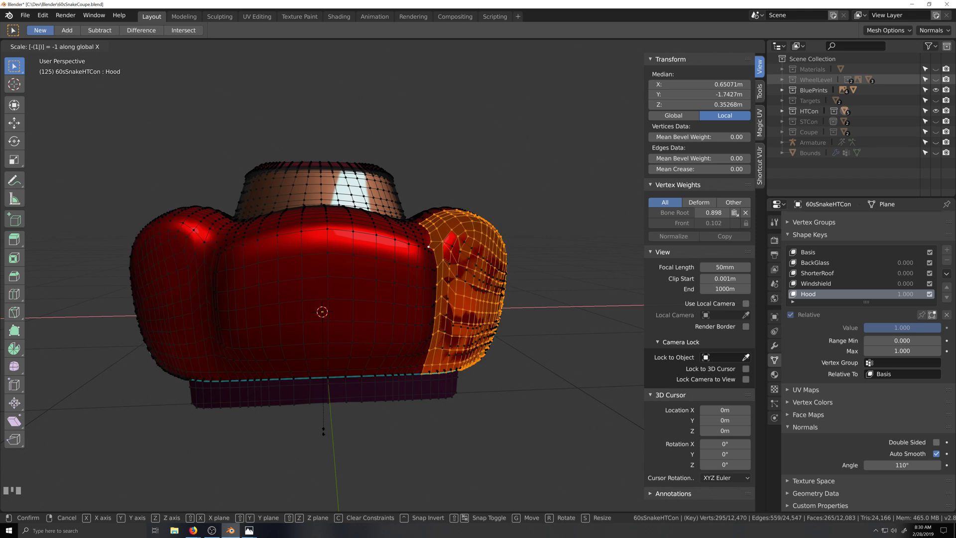
{"action": "key", "text": "Return"}
Inspect the mirrored patch over the +X fender and move it 0.704 m along X, clear of the body.
{"action": "scroll", "coordinate": [316, 400], "scroll_direction": "up", "scroll_amount": 5}
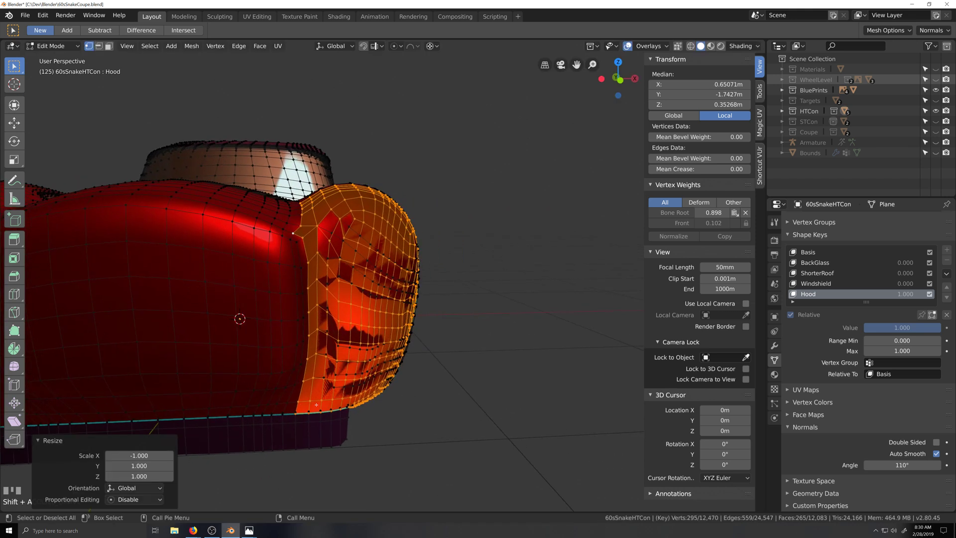
{"action": "key", "text": "grave"}
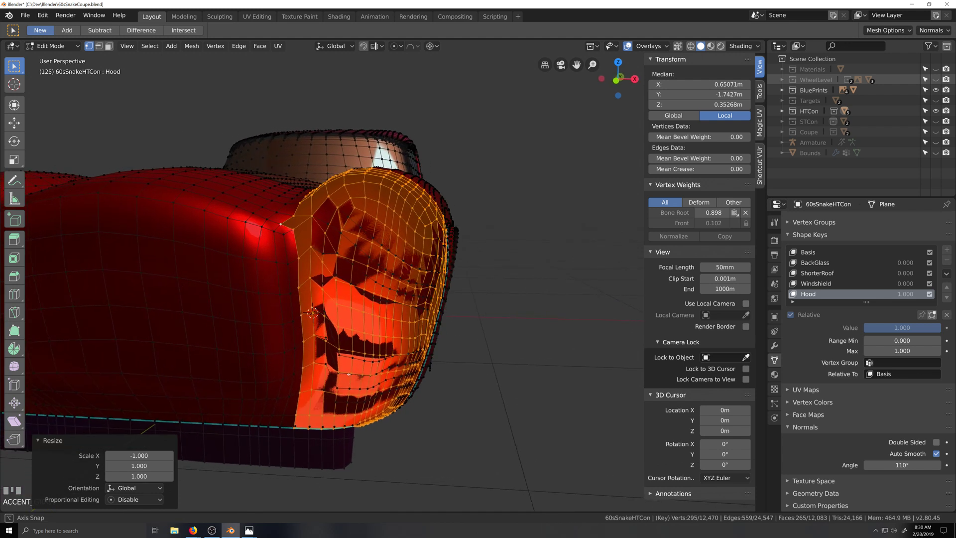
{"action": "scroll", "coordinate": [348, 356], "scroll_direction": "down", "scroll_amount": 2}
{"action": "key", "text": "grave"}
{"action": "key", "text": "shift+grave"}
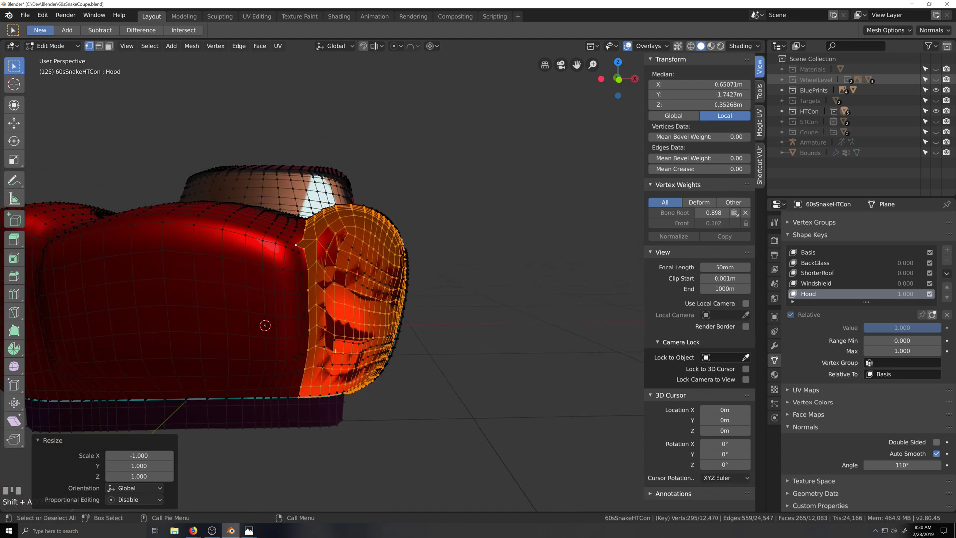
{"action": "key", "text": "grave"}
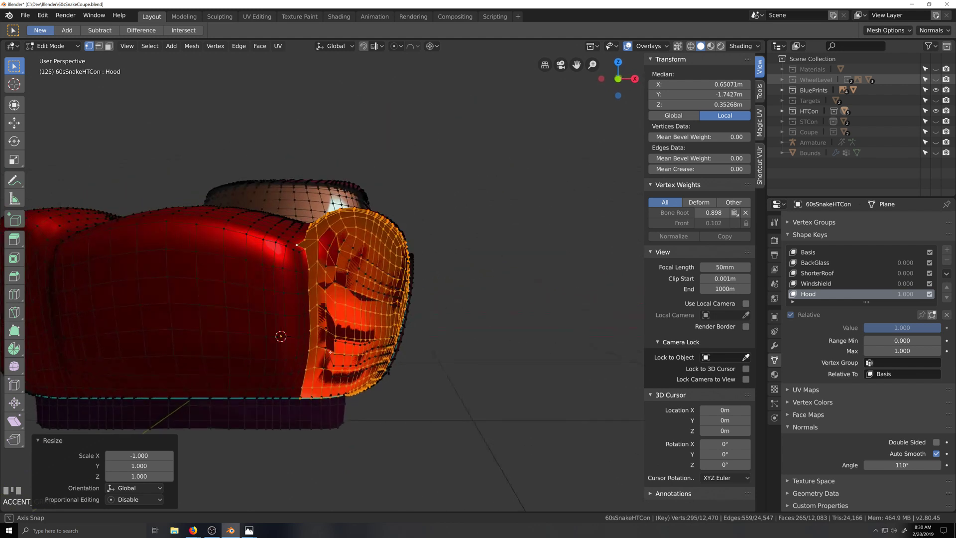
{"action": "scroll", "coordinate": [330, 351], "scroll_direction": "up", "scroll_amount": 1}
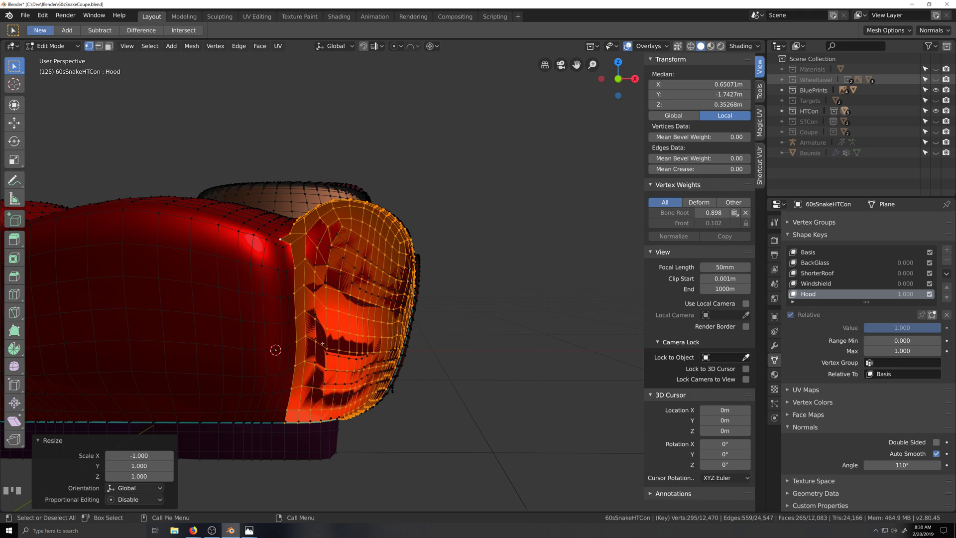
{"action": "key", "text": "g"}
{"action": "key", "text": "x"}
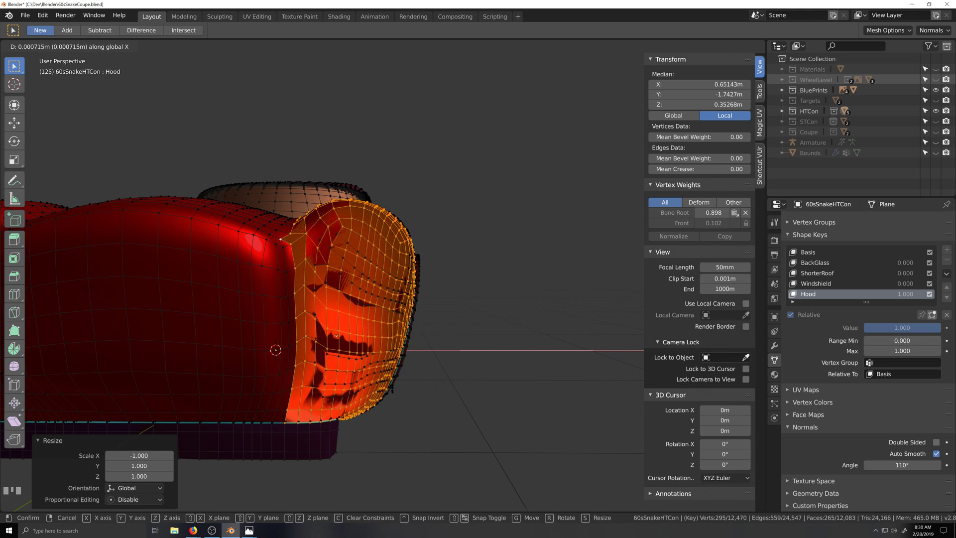
{"action": "left_click", "coordinate": [303, 235]}
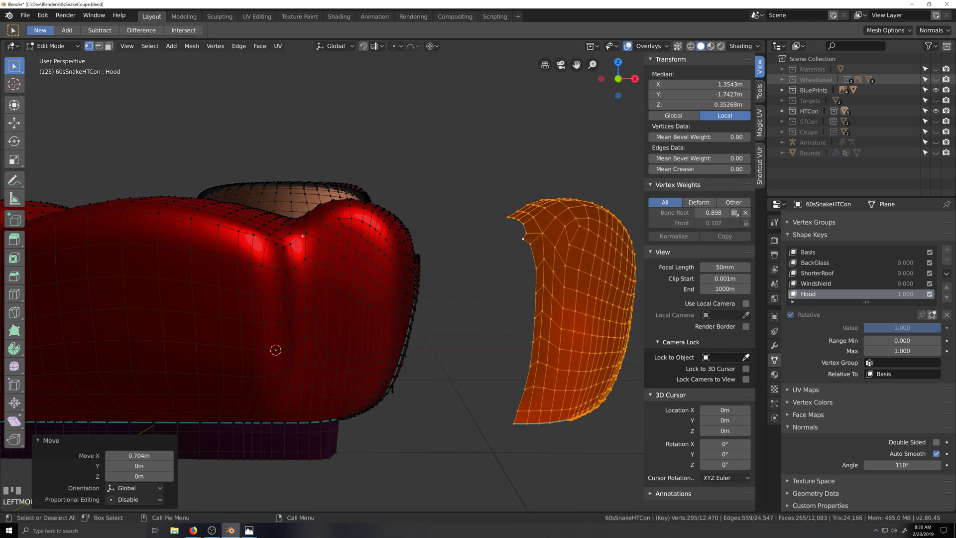
Select the column of nine vertices running down the front of the +X fender.
{"action": "left_click", "coordinate": [328, 227]}
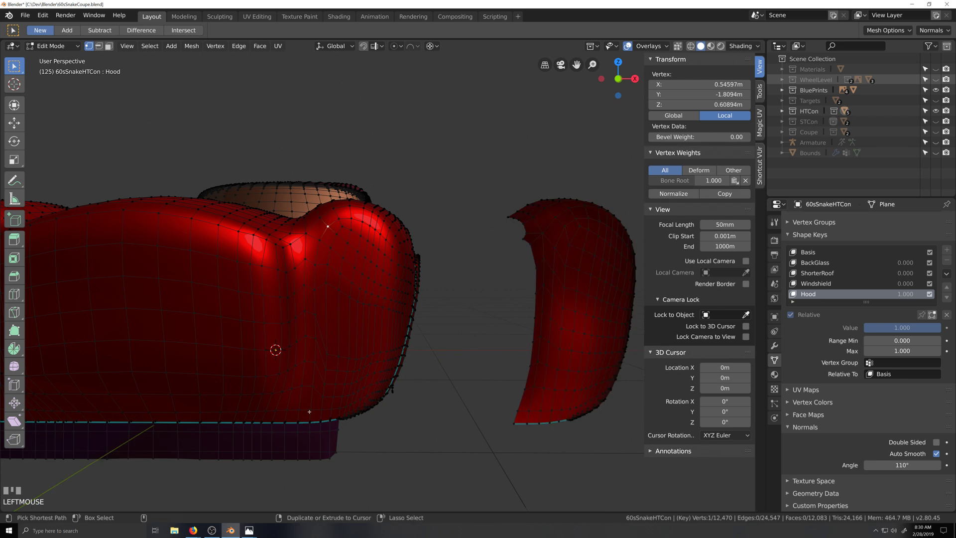
{"action": "left_click", "coordinate": [340, 405], "text": "ctrl"}
{"action": "right_click", "coordinate": [339, 251]}
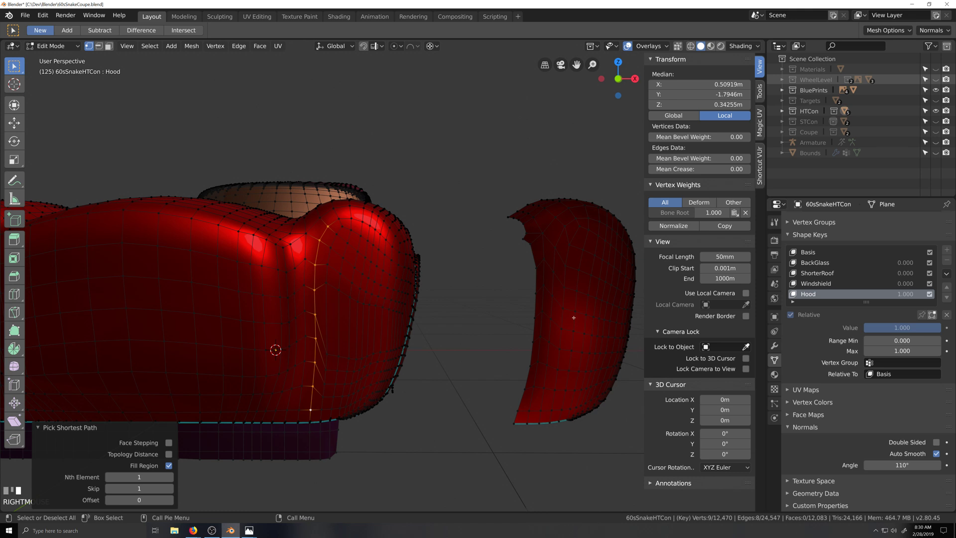
Select the whole detached patch with Select Linked and try moving it -0.314 m along X, nearer the +X fender.
{"action": "left_click", "coordinate": [542, 338]}
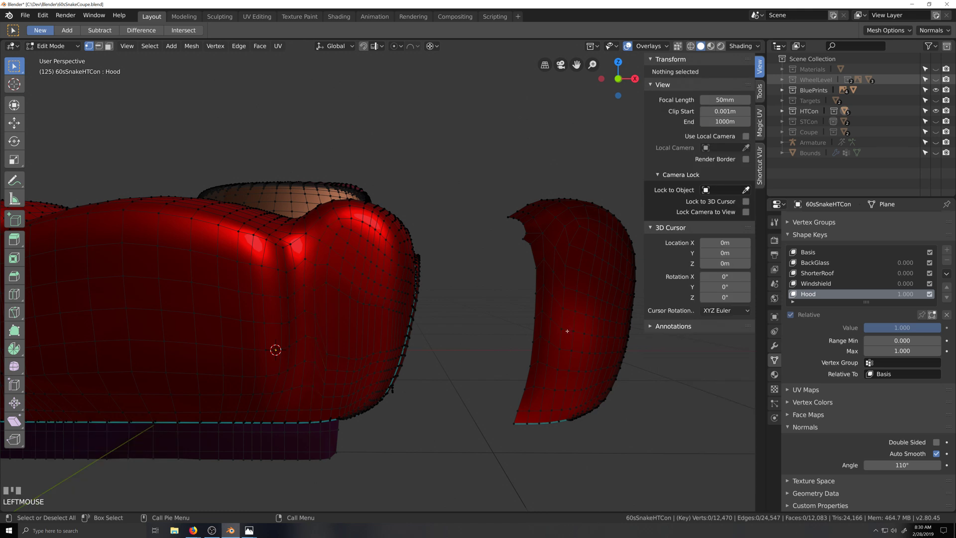
{"action": "key", "text": "l"}
{"action": "key", "text": "g"}
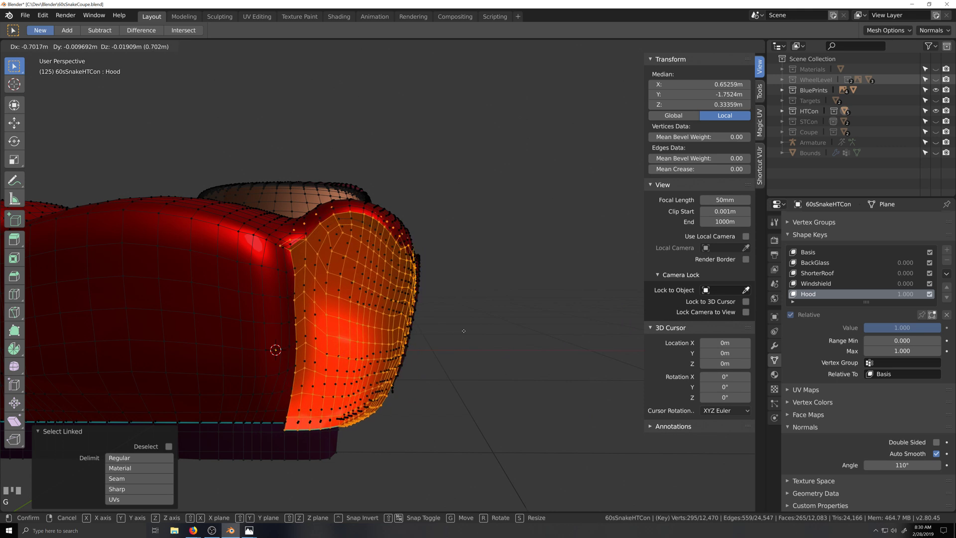
{"action": "right_click", "coordinate": [468, 331]}
{"action": "key", "text": "g"}
{"action": "key", "text": "x"}
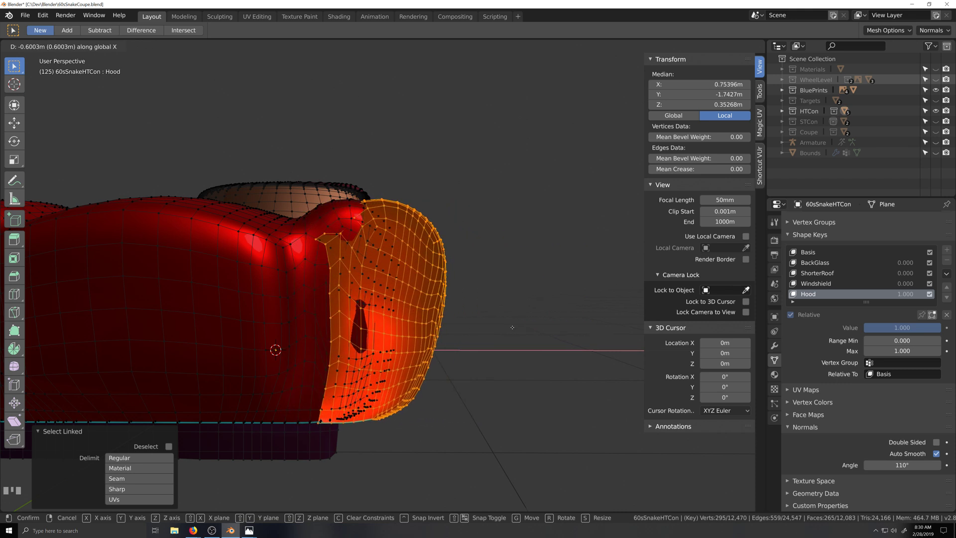
{"action": "left_click", "coordinate": [542, 331]}
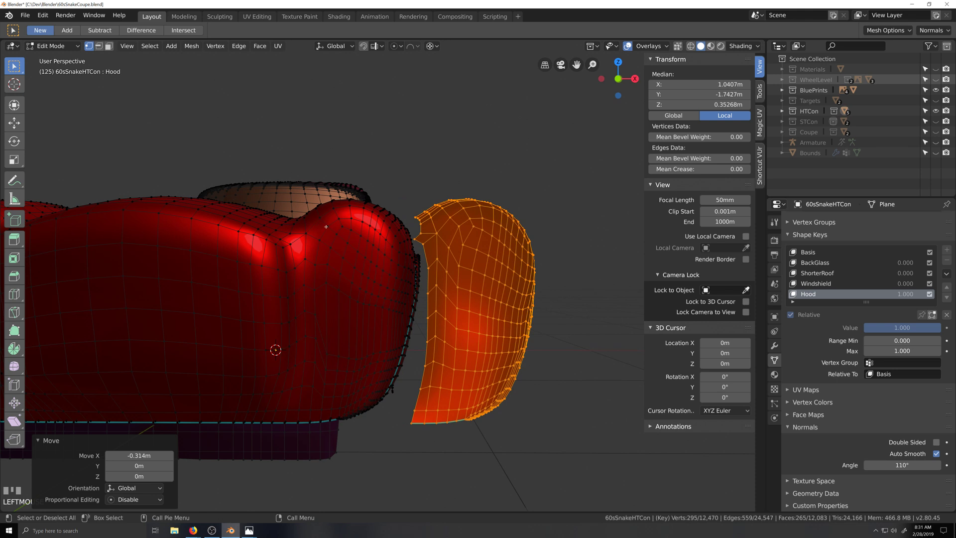
Compare the detached patch with the +X fender and undo the patch's last move.
{"action": "scroll", "coordinate": [462, 351], "scroll_direction": "down", "scroll_amount": 2}
{"action": "scroll", "coordinate": [462, 351], "scroll_direction": "up", "scroll_amount": 2}
{"action": "scroll", "coordinate": [462, 351], "scroll_direction": "down", "scroll_amount": 1}
{"action": "scroll", "coordinate": [462, 351], "scroll_direction": "up", "scroll_amount": 2}
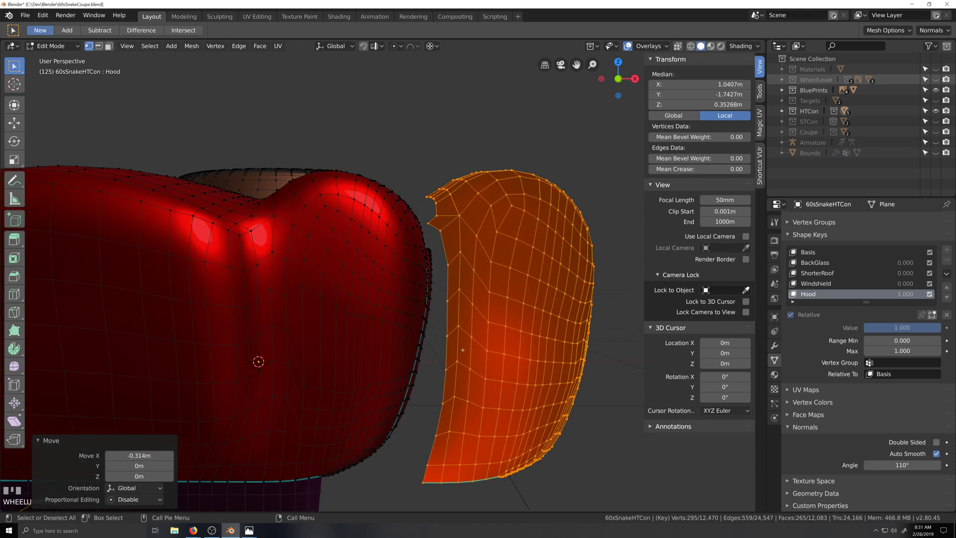
{"action": "scroll", "coordinate": [462, 351], "scroll_direction": "down", "scroll_amount": 2}
{"action": "key", "text": "ctrl+z"}
{"action": "key", "text": "ctrl+z"}
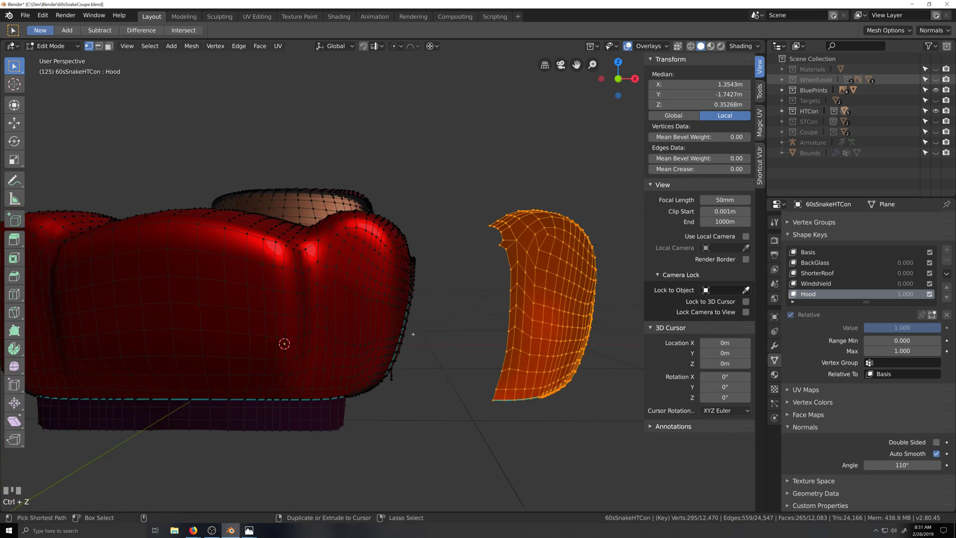
Undo the mirrored patch and the selections before it, back to the selected vertex column on the +X fender, and save the file.
{"action": "key", "text": "ctrl+z"}
{"action": "key", "text": "ctrl+z"}
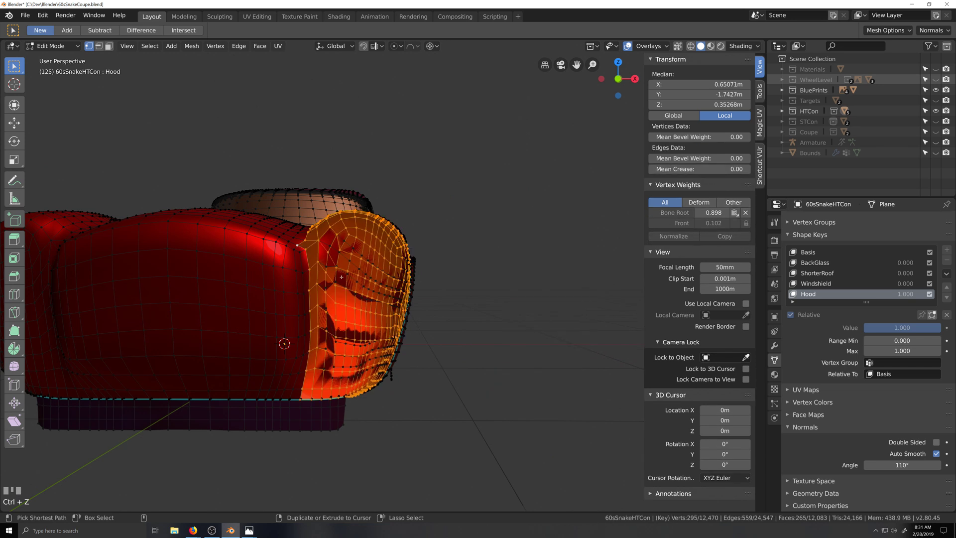
{"action": "key", "text": "ctrl+z"}
{"action": "key", "text": "ctrl+z"}
{"action": "key", "text": "ctrl+z"}
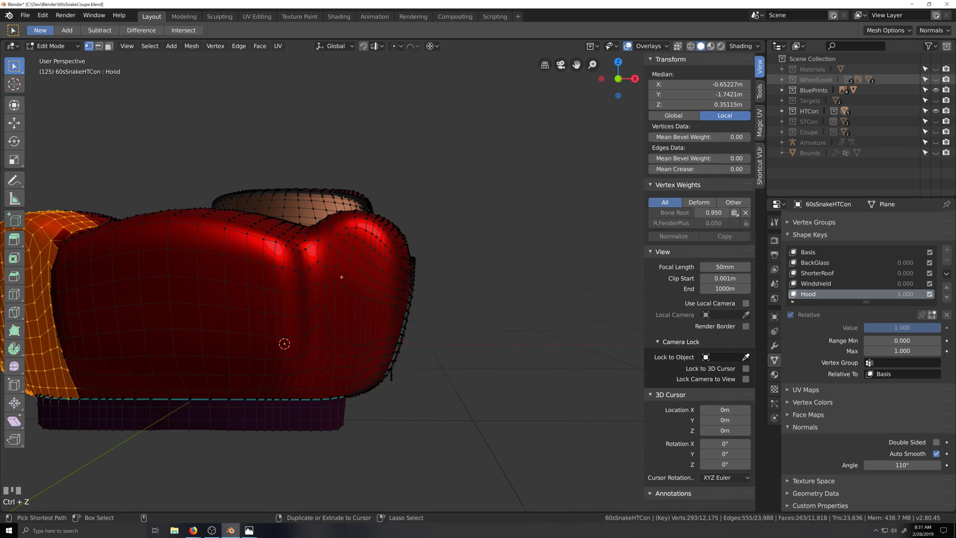
{"action": "key", "text": "ctrl+z"}
{"action": "key", "text": "ctrl+z"}
{"action": "key", "text": "ctrl+z"}
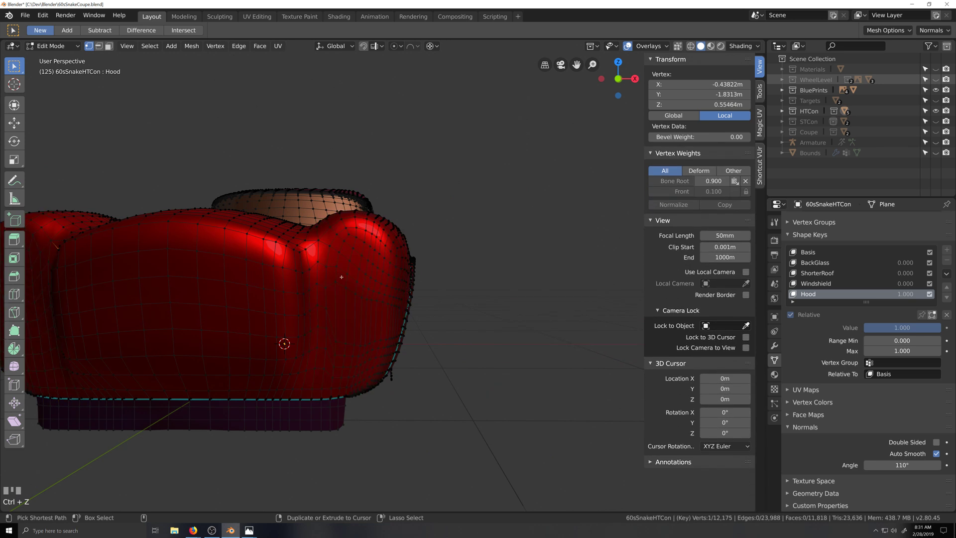
{"action": "key", "text": "ctrl+z"}
{"action": "key", "text": "ctrl+z"}
{"action": "key", "text": "ctrl+z"}
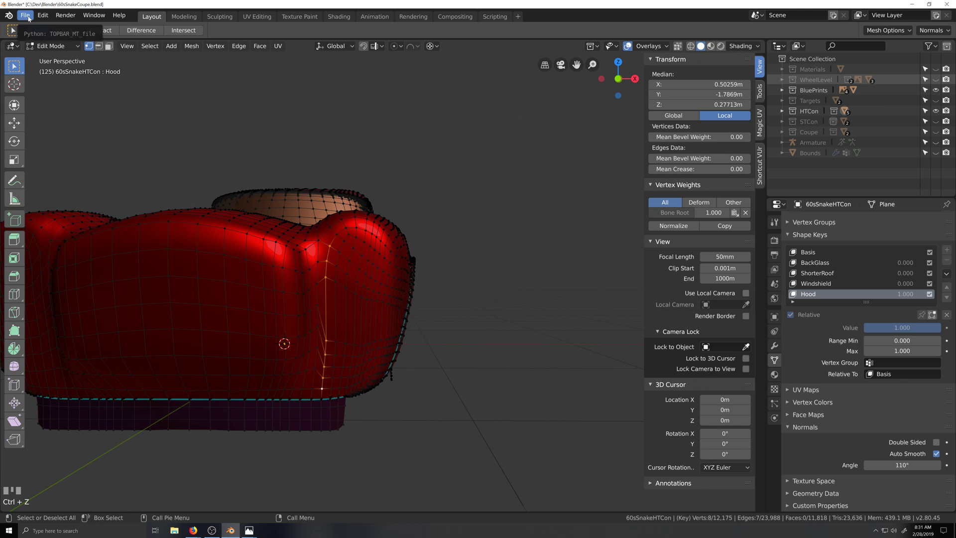
{"action": "key", "text": "ctrl+s"}
Select the strip running down the crease between the -X fender and the nose using Pick Shortest Path with Fill Region.
{"action": "key", "text": "shift+grave"}
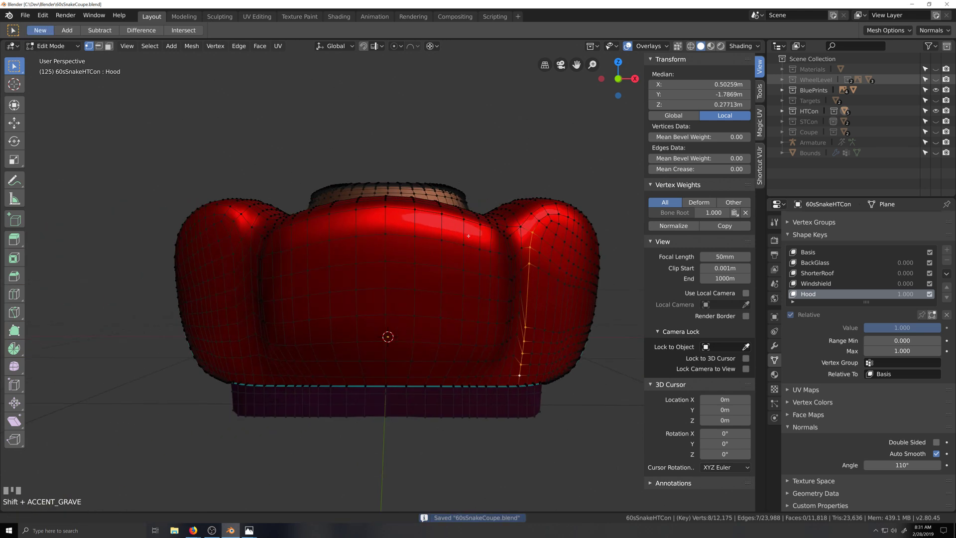
{"action": "scroll", "coordinate": [378, 174], "scroll_direction": "up", "scroll_amount": 1}
{"action": "key", "text": "grave"}
{"action": "left_click", "coordinate": [259, 199]}
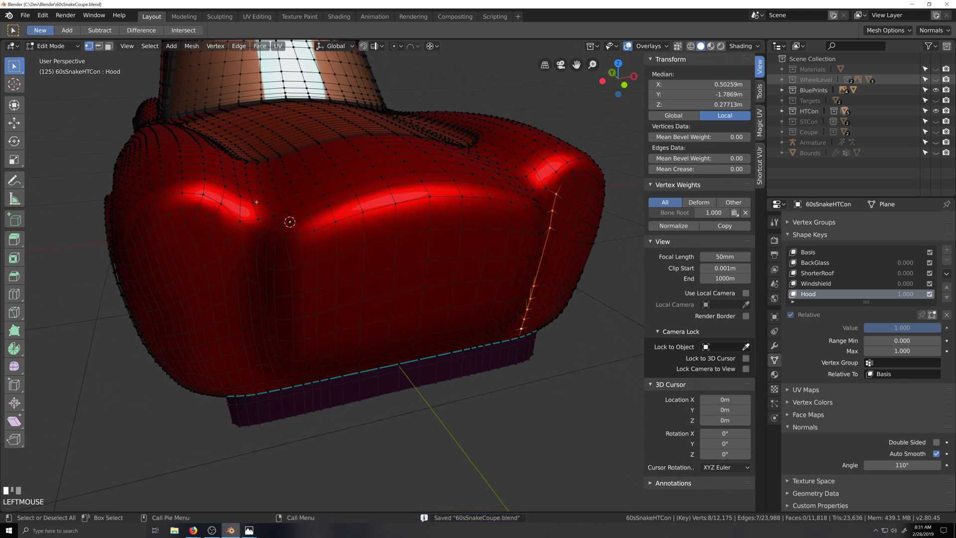
{"action": "key", "text": "grave"}
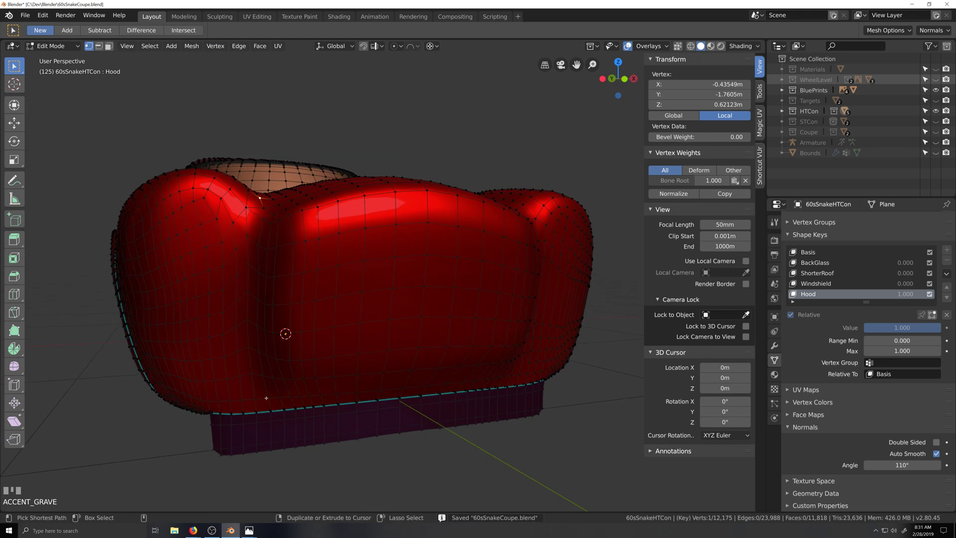
{"action": "left_click", "coordinate": [277, 329], "text": "ctrl+shift"}
{"action": "key", "text": "grave"}
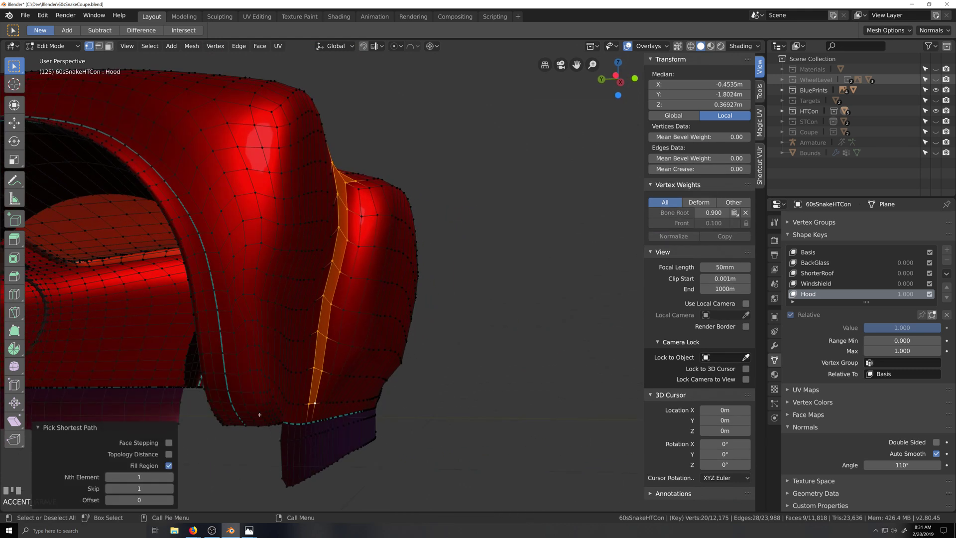
{"action": "key", "text": "grave"}
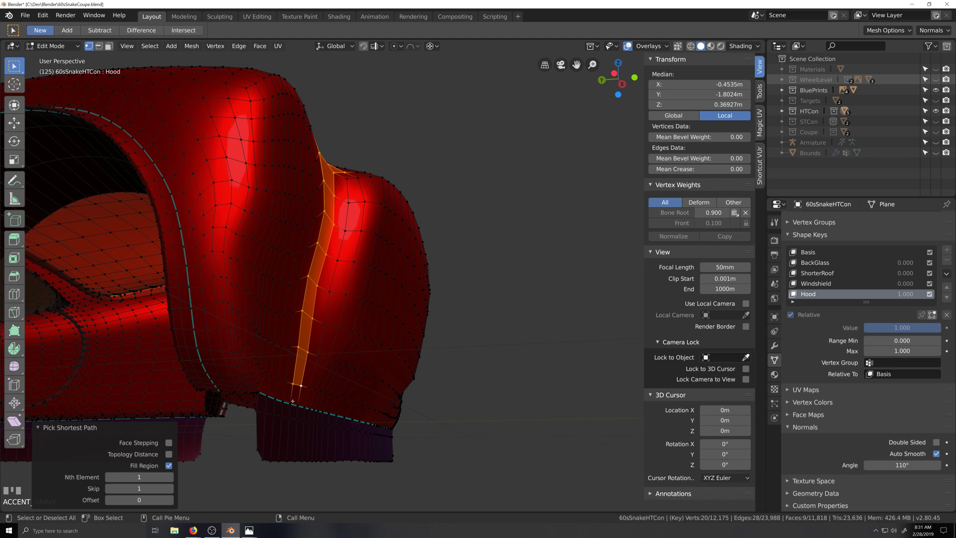
Extend the filled selection along the -X fender's lower edge and up its lower front to the wheel arch.
{"action": "left_click", "coordinate": [257, 383], "text": "ctrl+shift"}
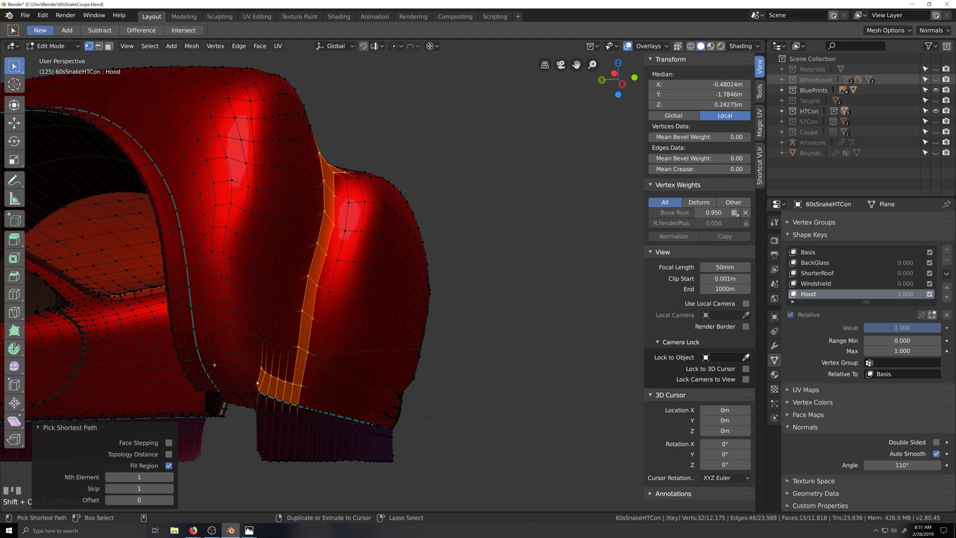
{"action": "left_click", "coordinate": [209, 389], "text": "ctrl+shift"}
{"action": "key", "text": "grave"}
{"action": "left_click", "coordinate": [280, 360], "text": "ctrl+shift"}
{"action": "key", "text": "grave"}
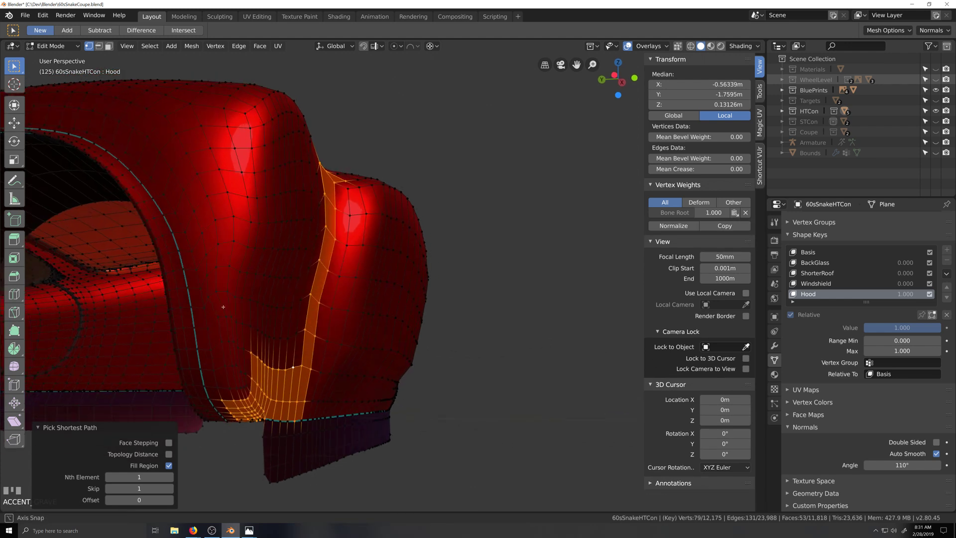
{"action": "left_click", "coordinate": [210, 276], "text": "ctrl+shift"}
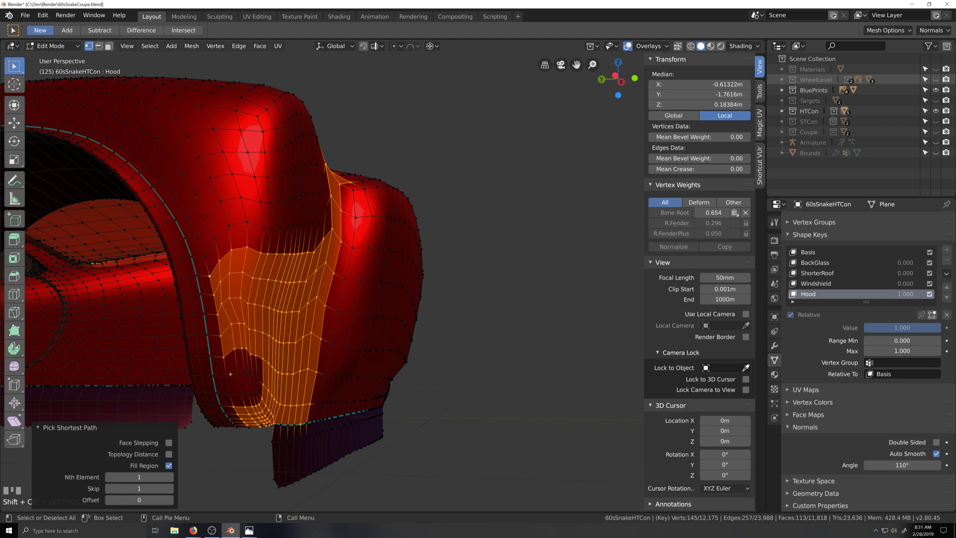
{"action": "left_click", "coordinate": [257, 390], "text": "ctrl+shift"}
Extend the filled selection over the top of the -X fender and fill the remaining gap across its front.
{"action": "middle_click_drag", "start_coordinate": [232, 369], "coordinate": [299, 255]}
{"action": "scroll", "coordinate": [230, 393], "scroll_direction": "down", "scroll_amount": 2}
{"action": "left_click", "coordinate": [229, 322], "text": "ctrl+shift"}
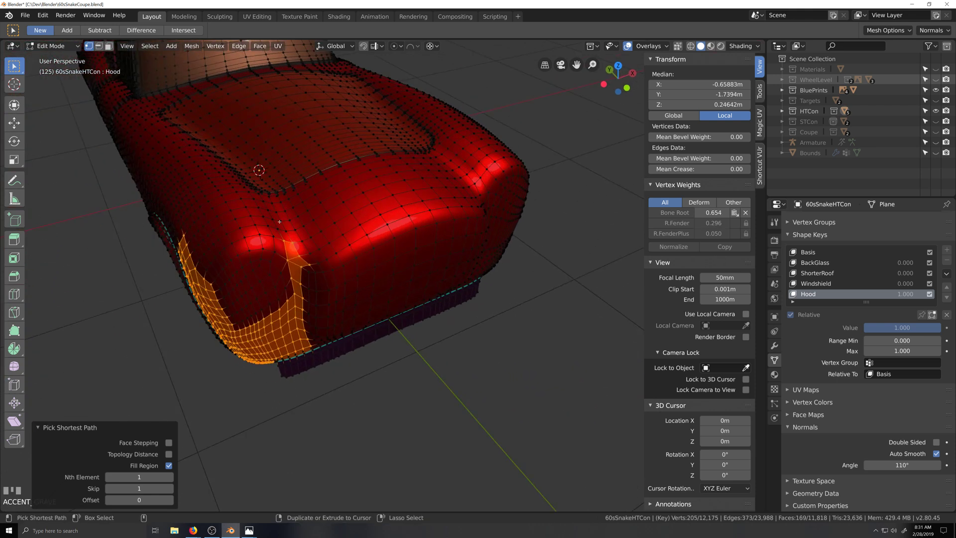
{"action": "left_click", "coordinate": [239, 322], "text": "ctrl+shift"}
{"action": "left_click", "coordinate": [276, 309], "text": "ctrl+shift"}
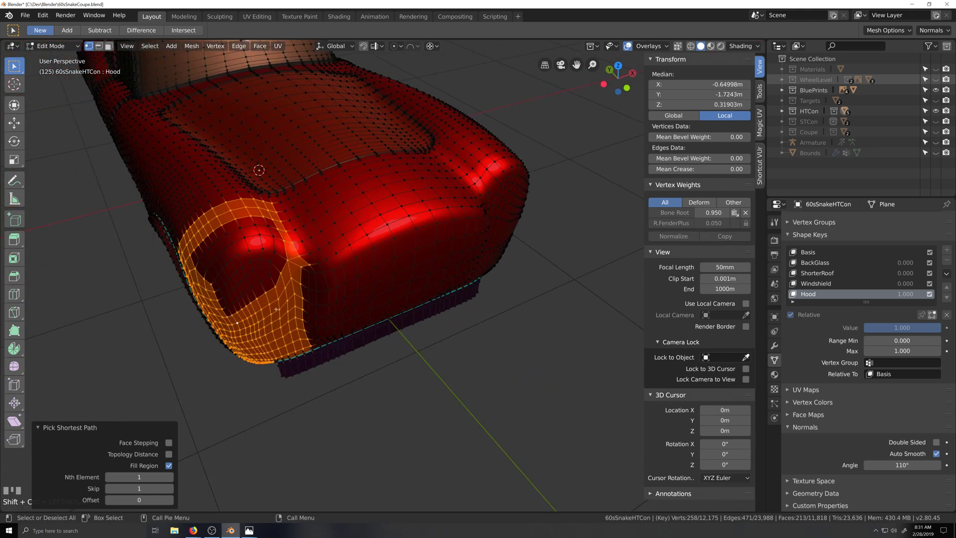
{"action": "left_click", "coordinate": [268, 226], "text": "ctrl+shift"}
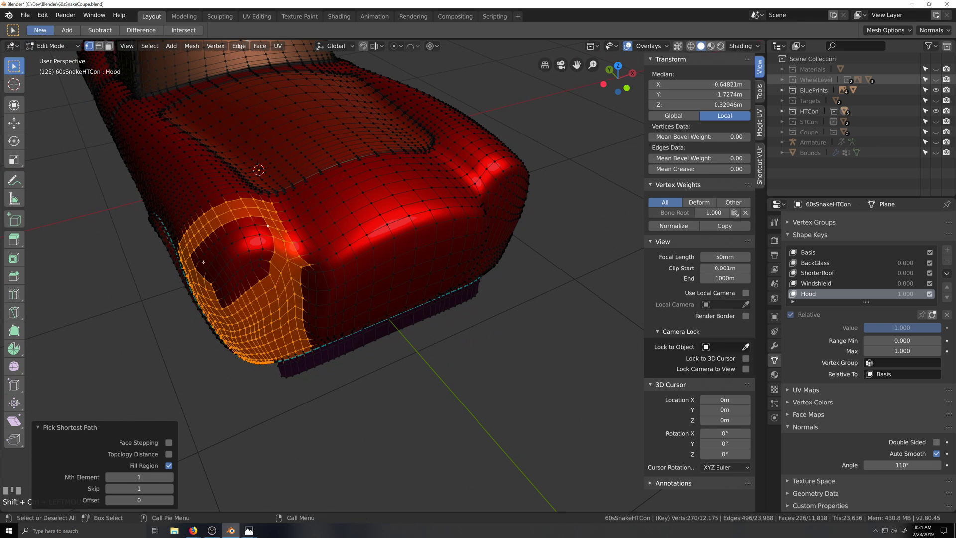
{"action": "left_click", "coordinate": [232, 289], "text": "ctrl+shift"}
{"action": "middle_click_drag", "start_coordinate": [231, 290], "coordinate": [297, 305]}
{"action": "scroll", "coordinate": [299, 302], "scroll_direction": "up", "scroll_amount": 3}
{"action": "scroll", "coordinate": [300, 297], "scroll_direction": "down", "scroll_amount": 3}
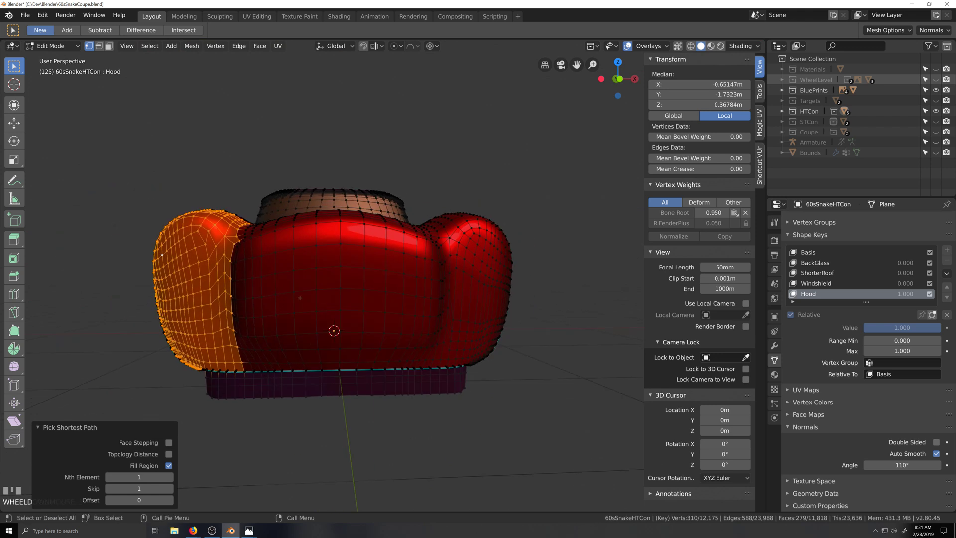
Duplicate the selected -X fender patch in place and mirror the copy to the +X side by scaling it -1 along X.
{"action": "key", "text": "grave"}
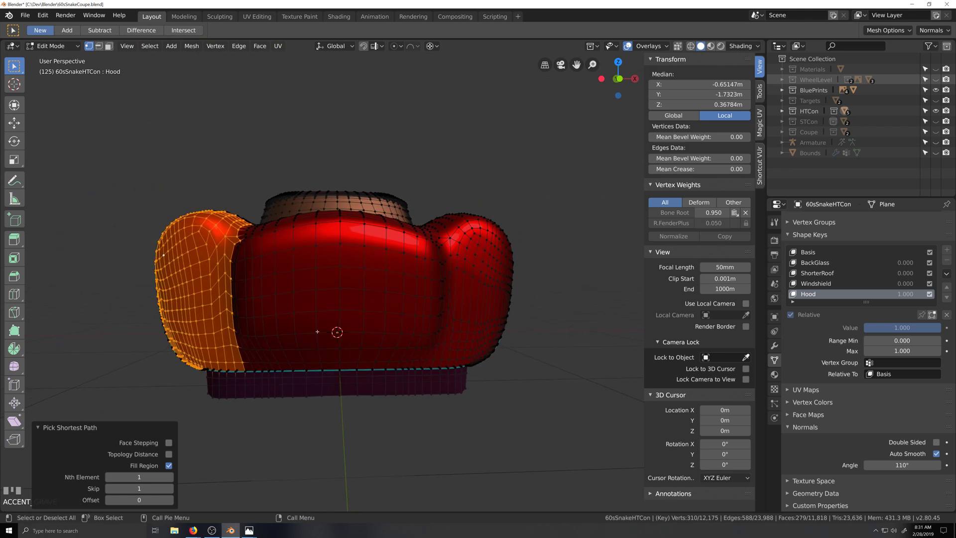
{"action": "key", "text": "shift+d"}
{"action": "right_click", "coordinate": [307, 357]}
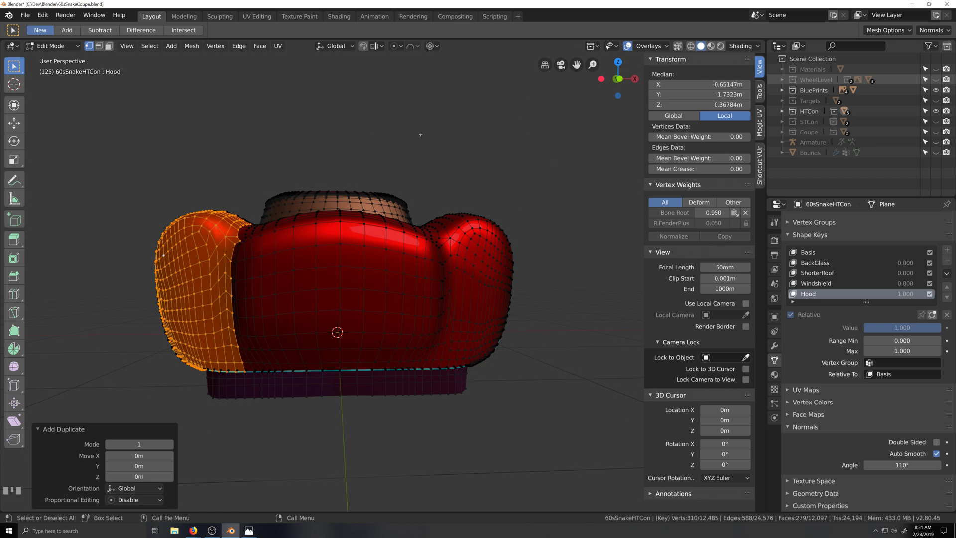
{"action": "key", "text": "o"}
{"action": "key", "text": "o"}
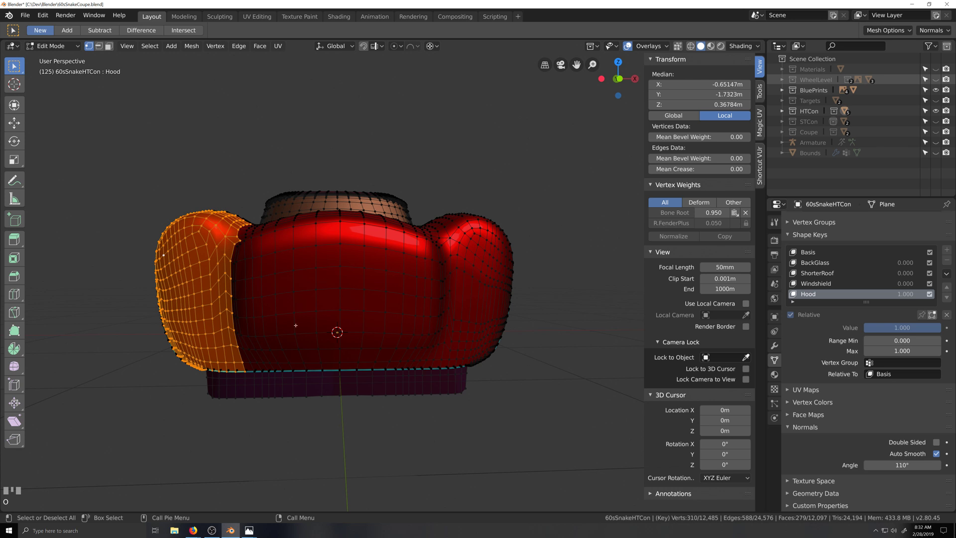
{"action": "type", "text": "sx"}
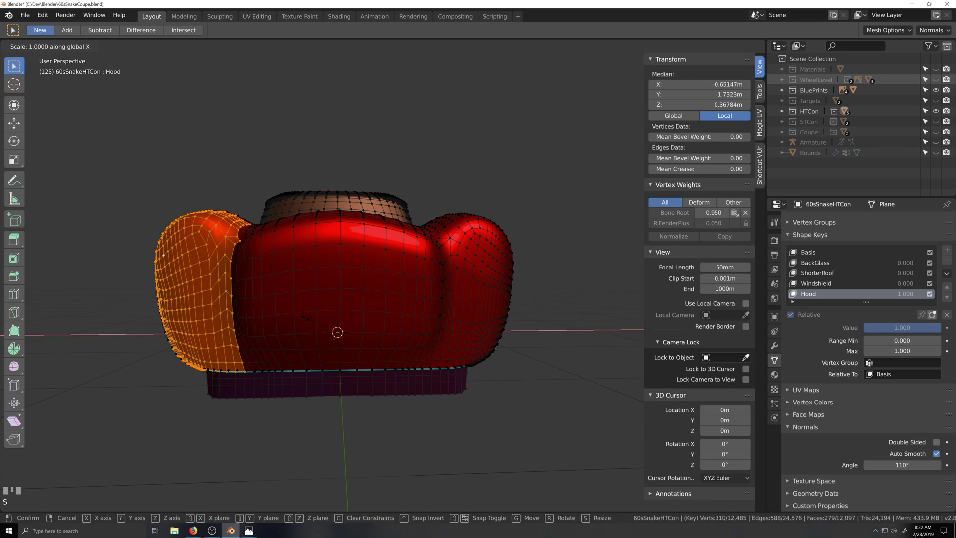
{"action": "type", "text": "-1"}
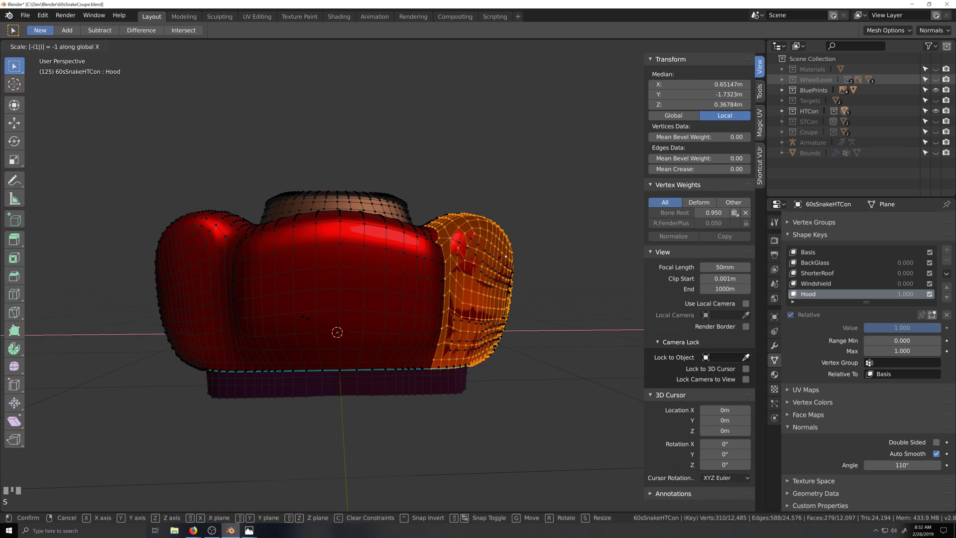
{"action": "key", "text": "Return"}
Move the mirrored patch about 0.69 m along X, clear of the body beside the +X fender.
{"action": "scroll", "coordinate": [344, 309], "scroll_direction": "up", "scroll_amount": 4}
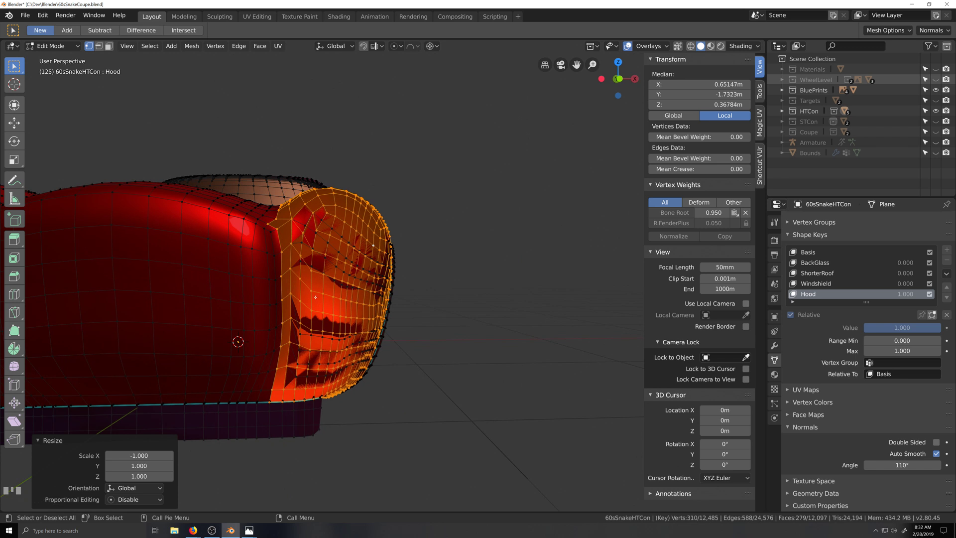
{"action": "key", "text": "g"}
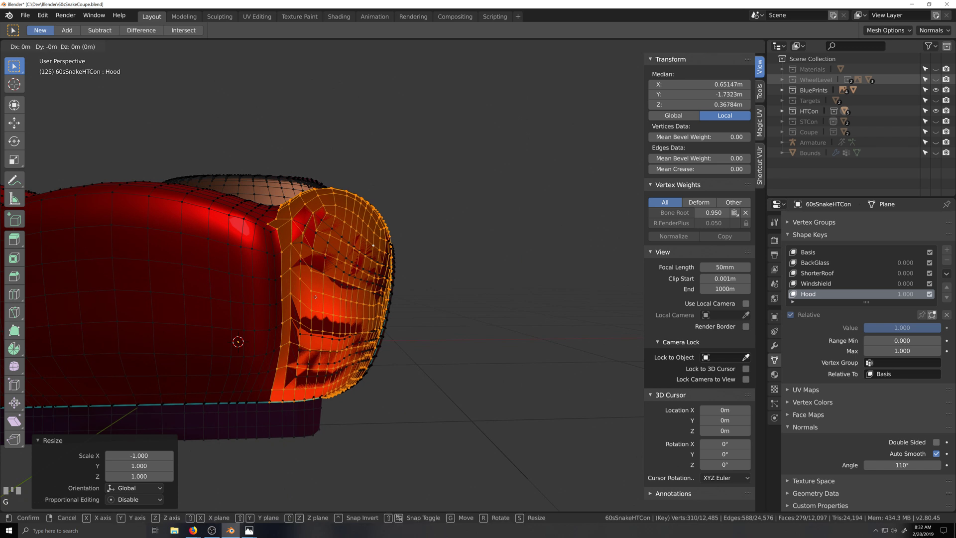
{"action": "left_click", "coordinate": [510, 296]}
Select the column of nine vertices down the front of the +X fender and even out their spacing with LoopTools Space.
{"action": "left_click", "coordinate": [313, 212]}
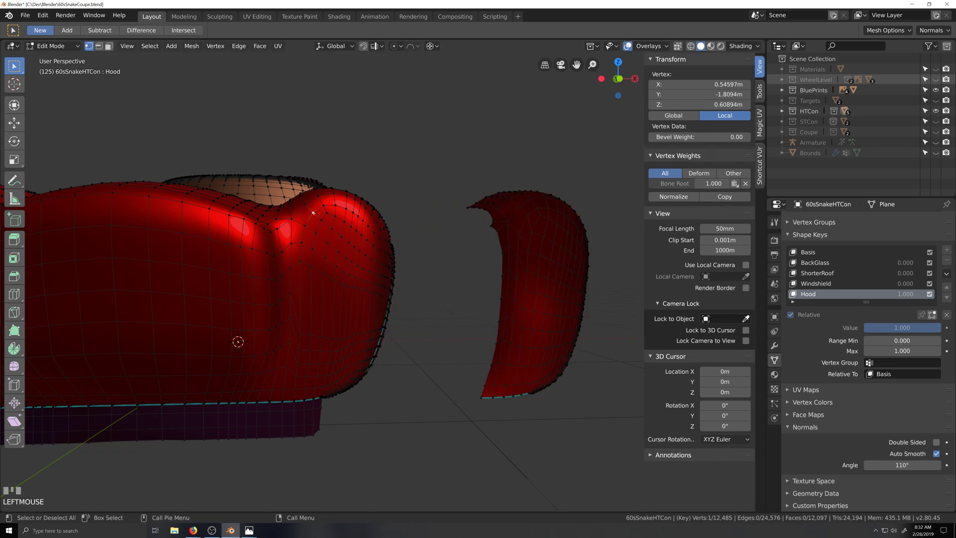
{"action": "left_click", "coordinate": [305, 318], "text": "ctrl+shift"}
{"action": "right_click", "coordinate": [306, 319]}
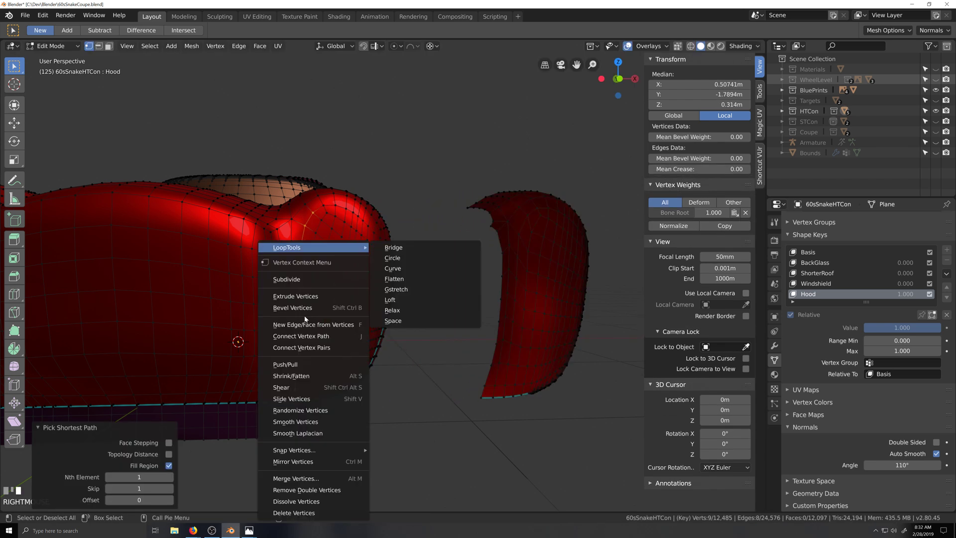
{"action": "left_click", "coordinate": [424, 321]}
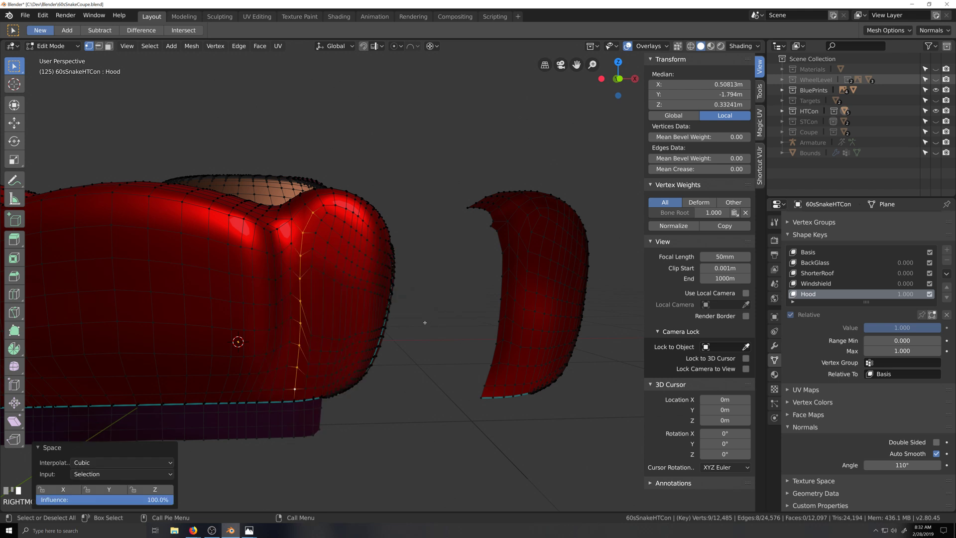
{"action": "key", "text": "l"}
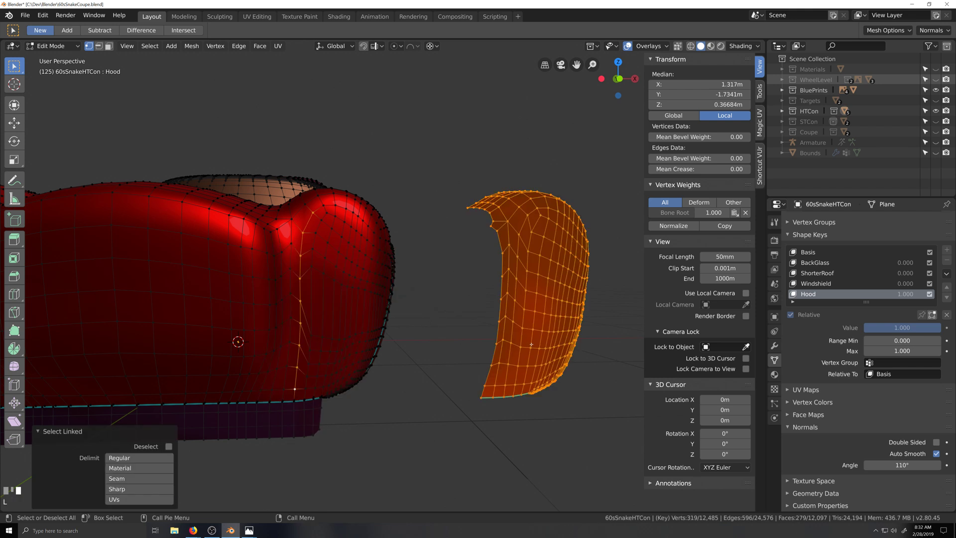
{"action": "key", "text": "g"}
{"action": "right_click", "coordinate": [371, 319]}
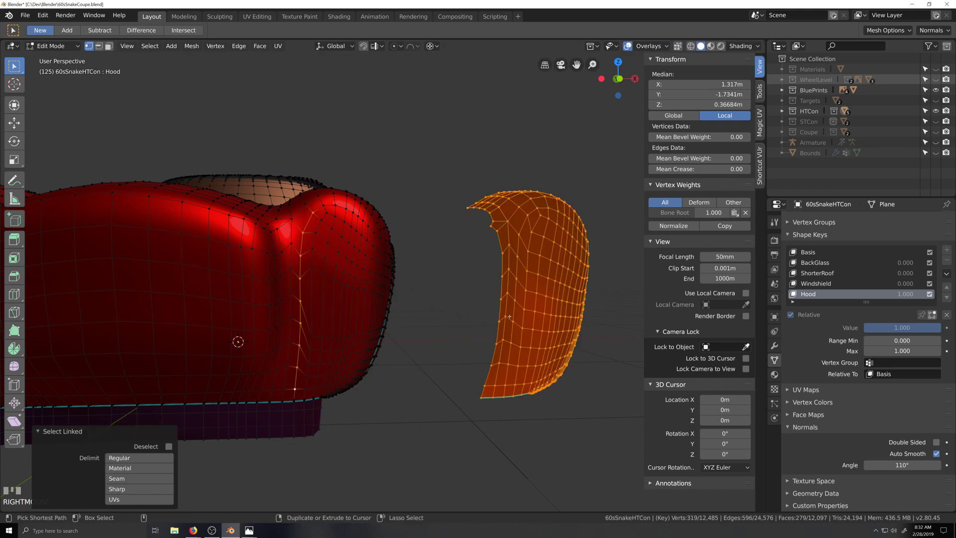
{"action": "key", "text": "ctrl+z"}
{"action": "left_click_drag", "start_coordinate": [412, 343], "coordinate": [443, 330]}
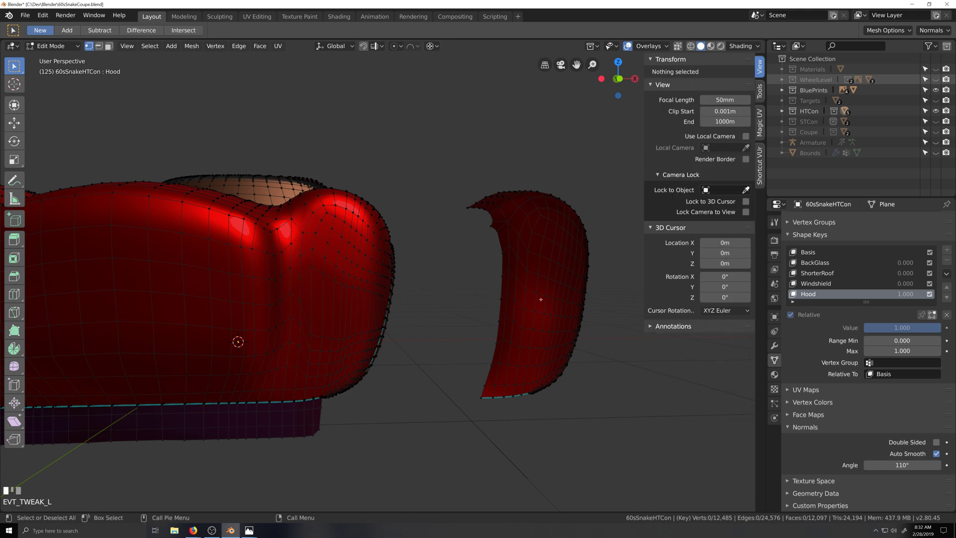
Select the whole detached patch with Select Linked and try moving it about -0.689 m along X over the +X fender.
{"action": "key", "text": "l"}
{"action": "key", "text": "g"}
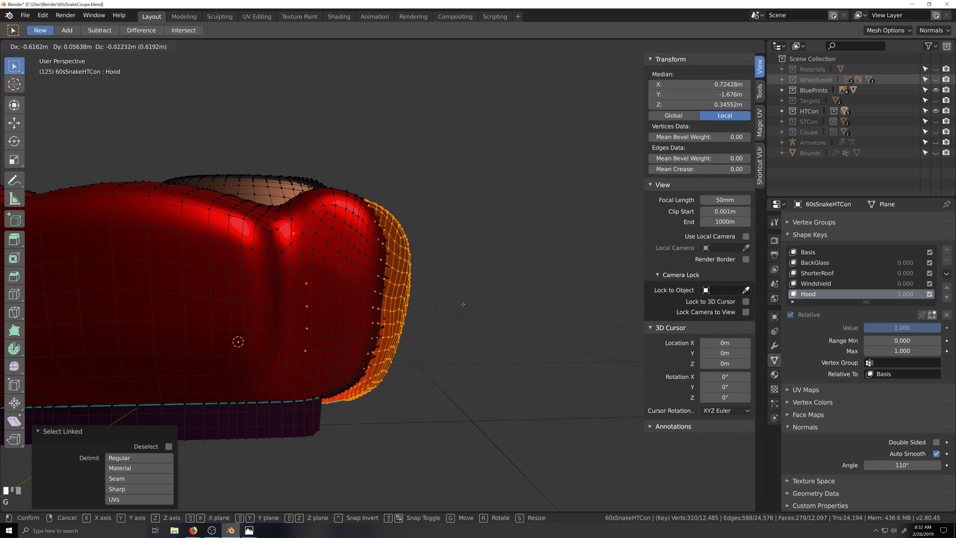
{"action": "key", "text": "x"}
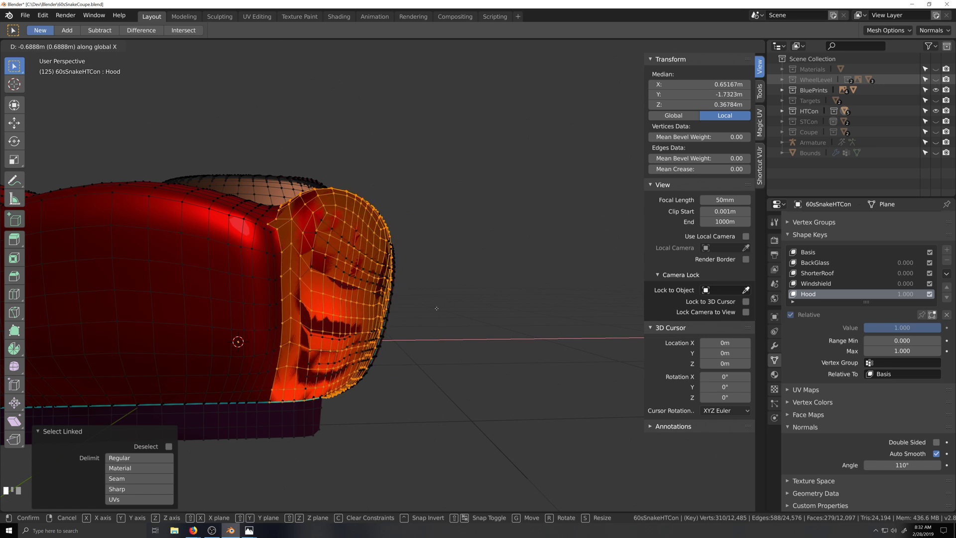
{"action": "right_click", "coordinate": [449, 305]}
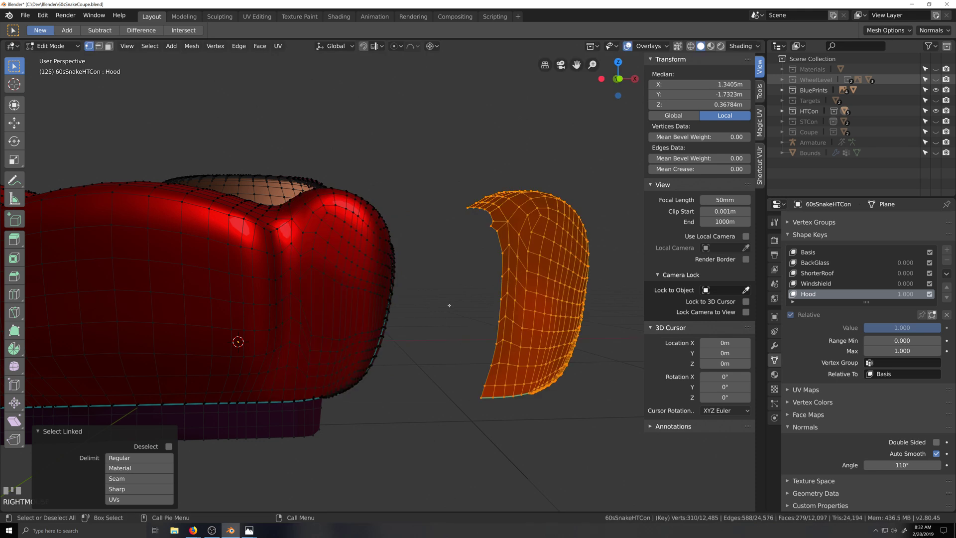
Select the next column outward, ten vertices down the front of the +X fender, and space them evenly with LoopTools Space.
{"action": "left_click", "coordinate": [324, 213]}
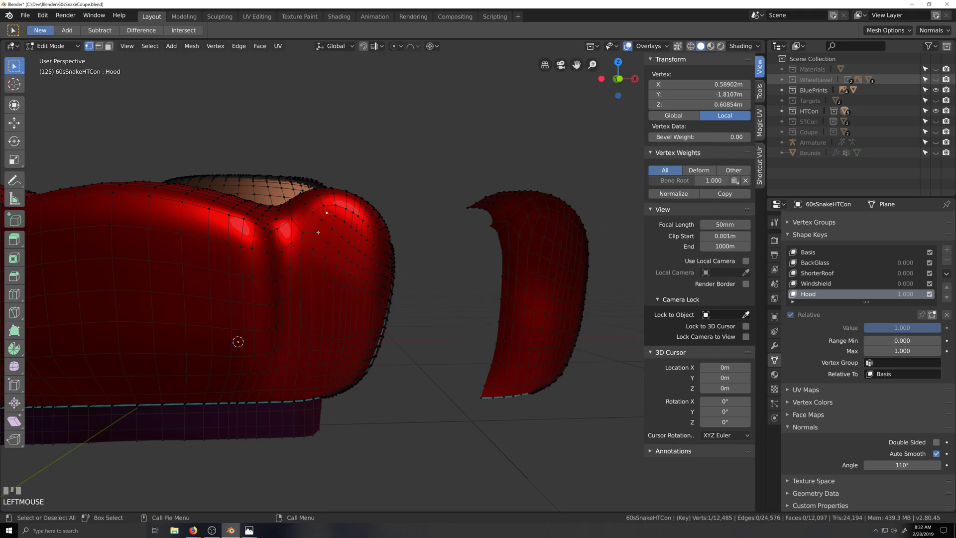
{"action": "left_click", "coordinate": [304, 382], "text": "ctrl+shift"}
{"action": "right_click", "coordinate": [305, 381]}
{"action": "mouse_move", "coordinate": [319, 247]}
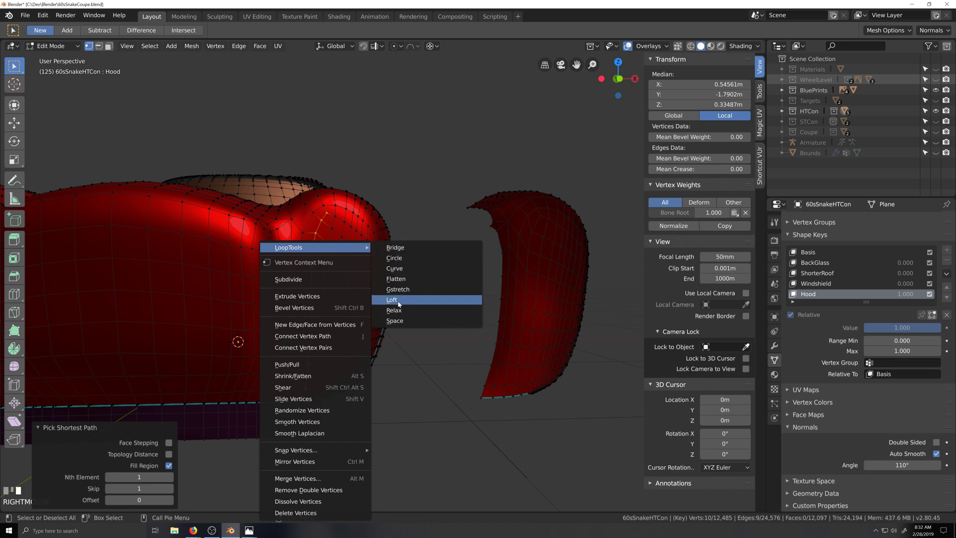
{"action": "left_click", "coordinate": [394, 320]}
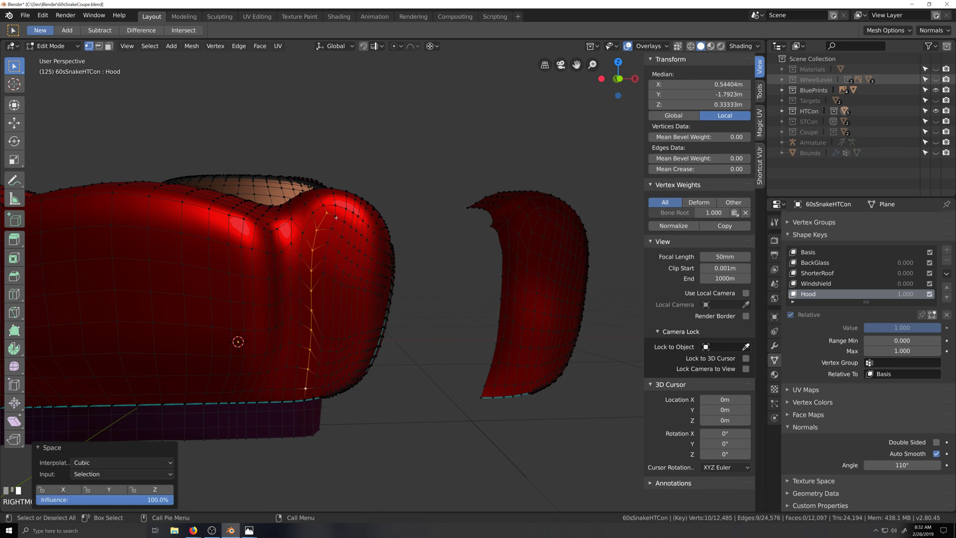
Select the whole detached patch with Select Linked and try moving it about -0.687 m along X over the +X fender.
{"action": "key", "text": "alt+a"}
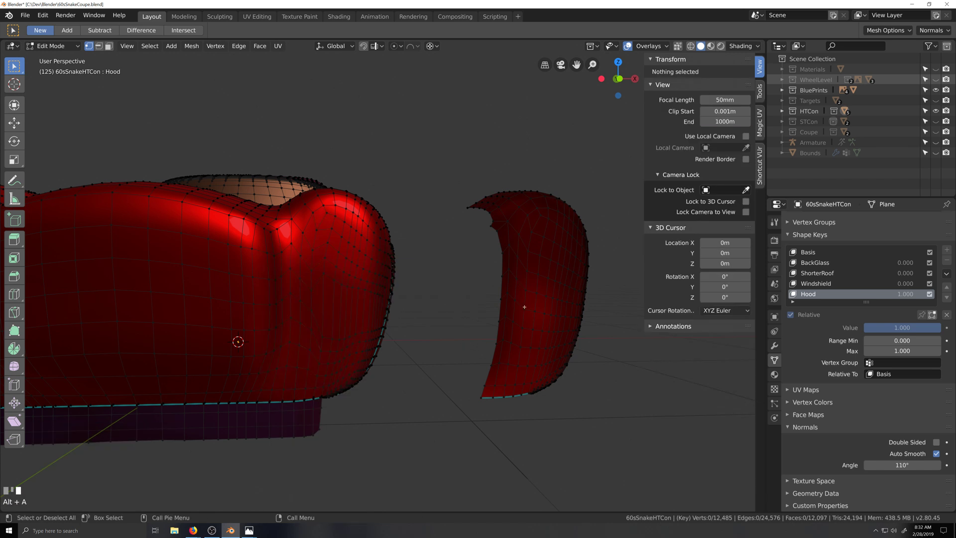
{"action": "key", "text": "l"}
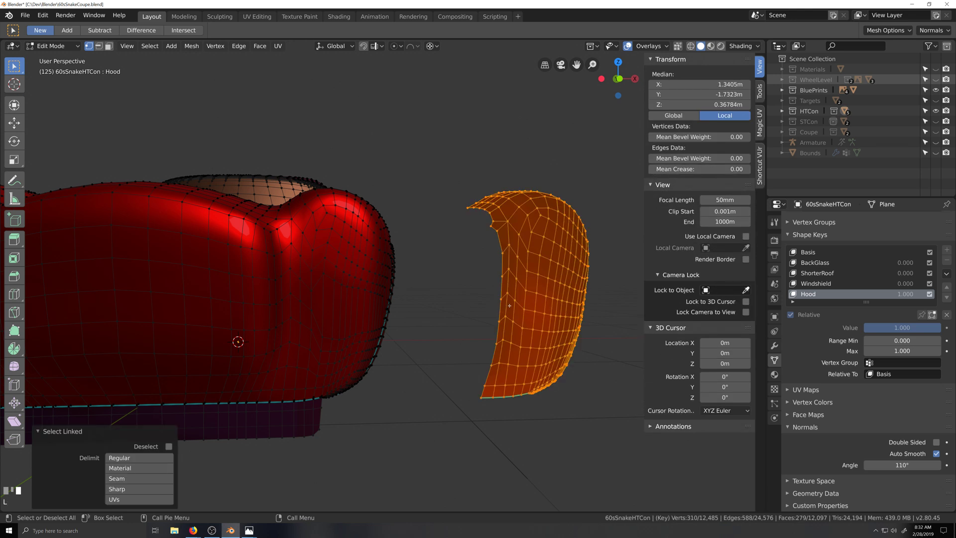
{"action": "key", "text": "g"}
{"action": "key", "text": "x"}
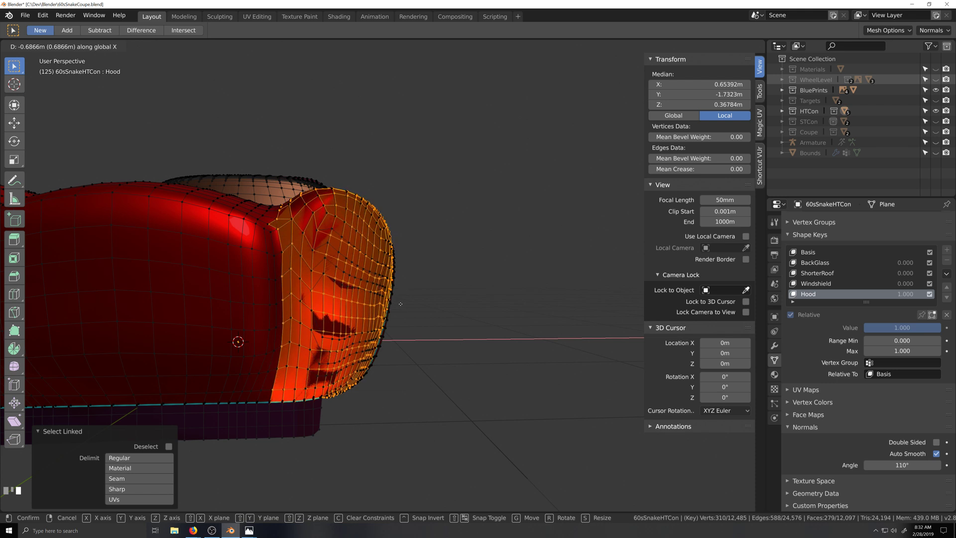
{"action": "right_click", "coordinate": [399, 304]}
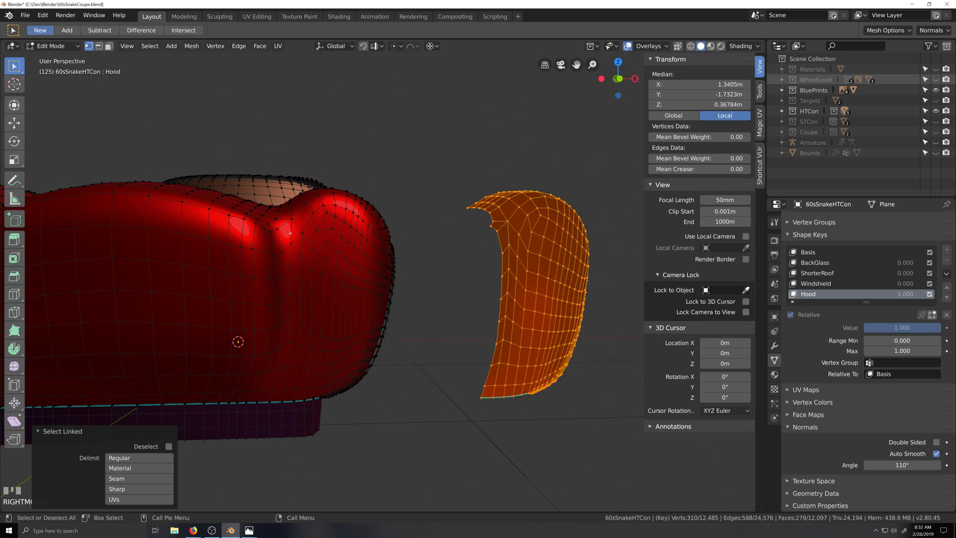
Select the next two vertex columns outward down the front of the +X fender, ten vertices each, and space each evenly with LoopTools Space.
{"action": "left_click", "coordinate": [334, 218]}
{"action": "left_click", "coordinate": [316, 385], "text": "ctrl"}
{"action": "right_click", "coordinate": [316, 384]}
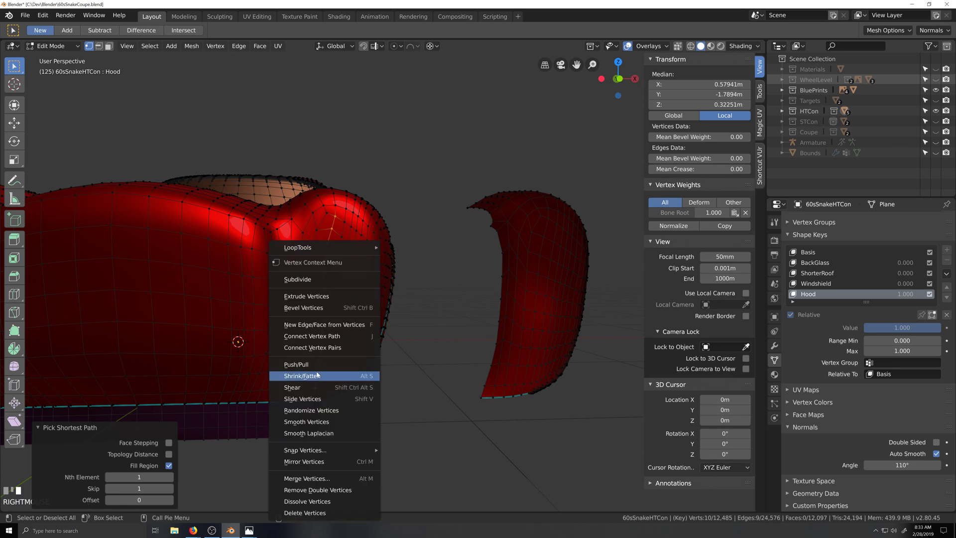
{"action": "mouse_move", "coordinate": [323, 247]}
{"action": "left_click", "coordinate": [404, 321]}
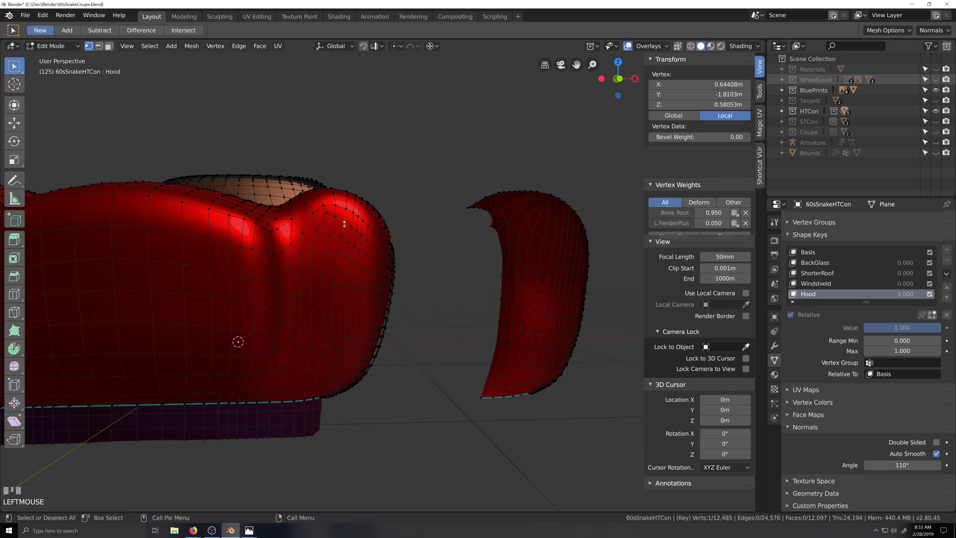
{"action": "left_click", "coordinate": [322, 386], "text": "ctrl+shift"}
{"action": "right_click", "coordinate": [322, 386]}
{"action": "mouse_move", "coordinate": [349, 248]}
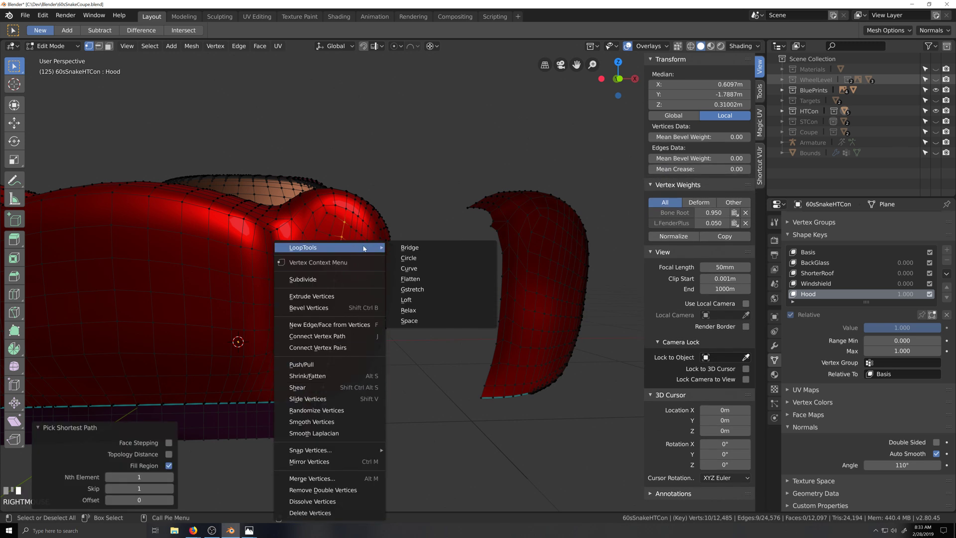
{"action": "left_click", "coordinate": [409, 320]}
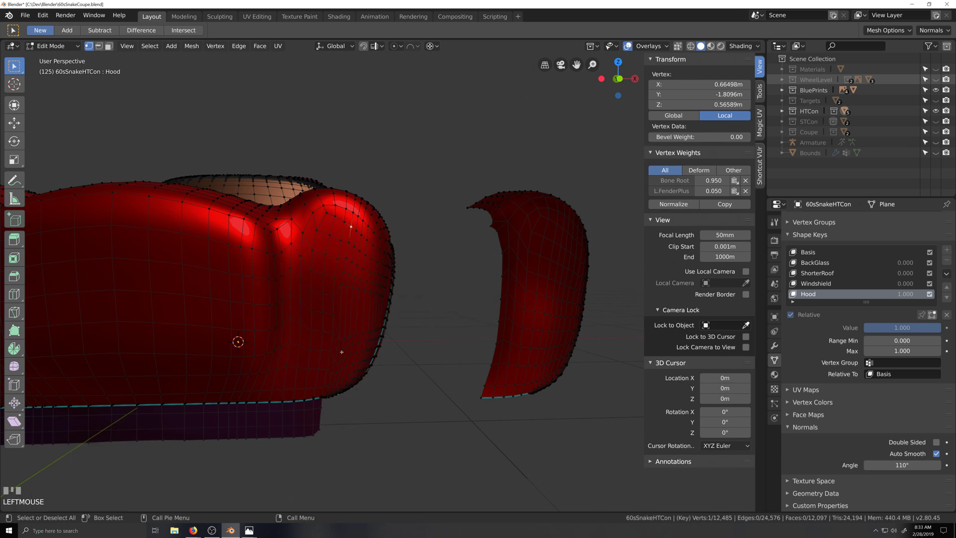
Even out the following two ten-vertex columns toward the outer side of the +X fender with LoopTools Space, one column at a time.
{"action": "left_click", "coordinate": [329, 383], "text": "ctrl+shift"}
{"action": "right_click", "coordinate": [329, 383]}
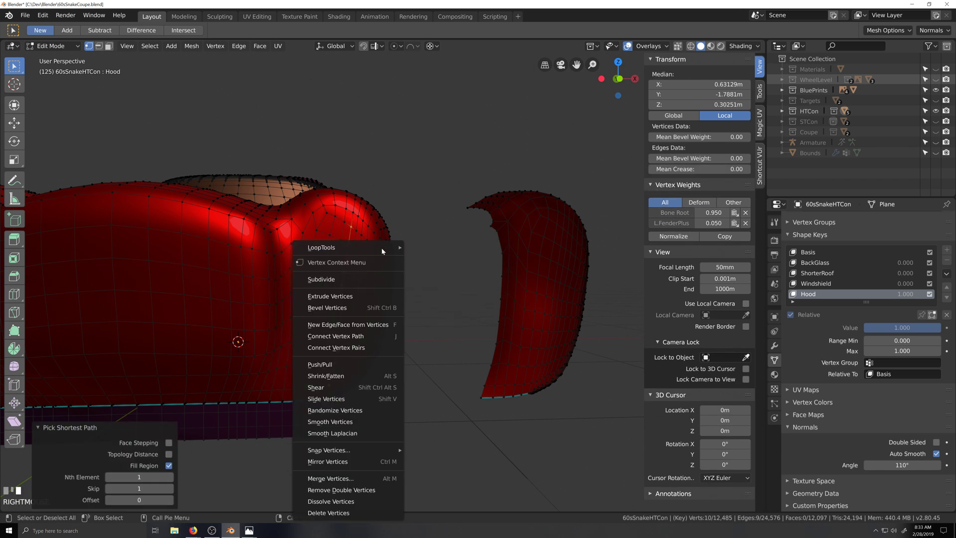
{"action": "mouse_move", "coordinate": [386, 249]}
{"action": "left_click", "coordinate": [440, 321]}
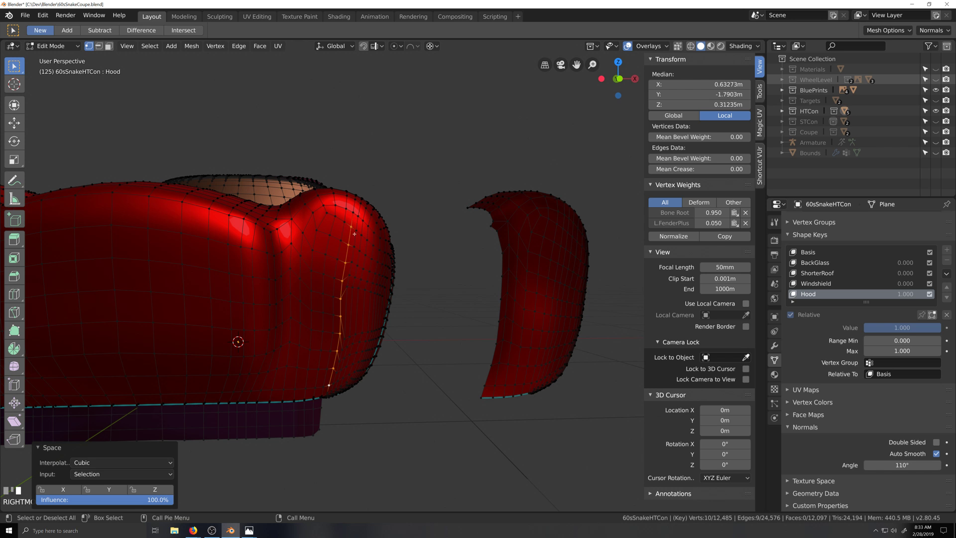
{"action": "left_click", "coordinate": [356, 230]}
{"action": "left_click", "coordinate": [333, 382], "text": "ctrl+shift"}
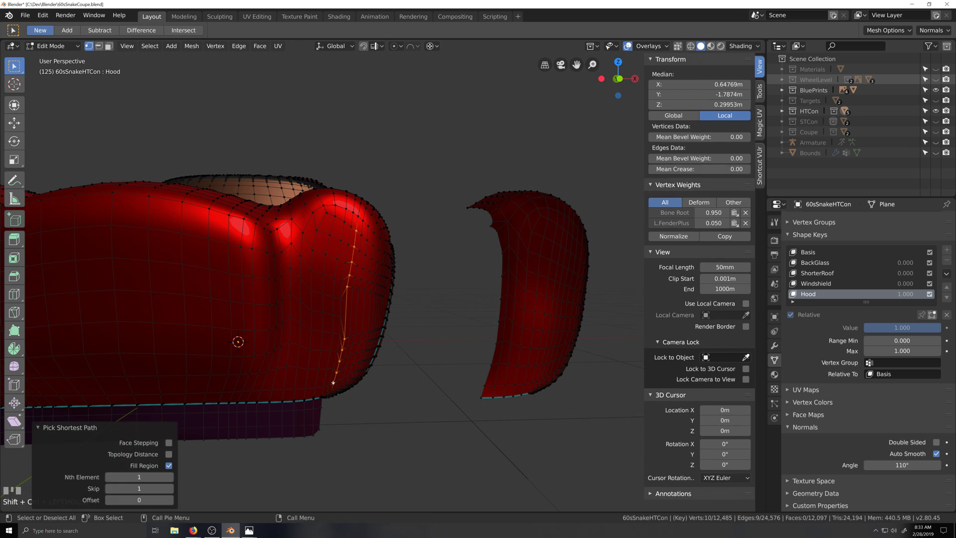
{"action": "right_click", "coordinate": [333, 382]}
{"action": "mouse_move", "coordinate": [351, 248]}
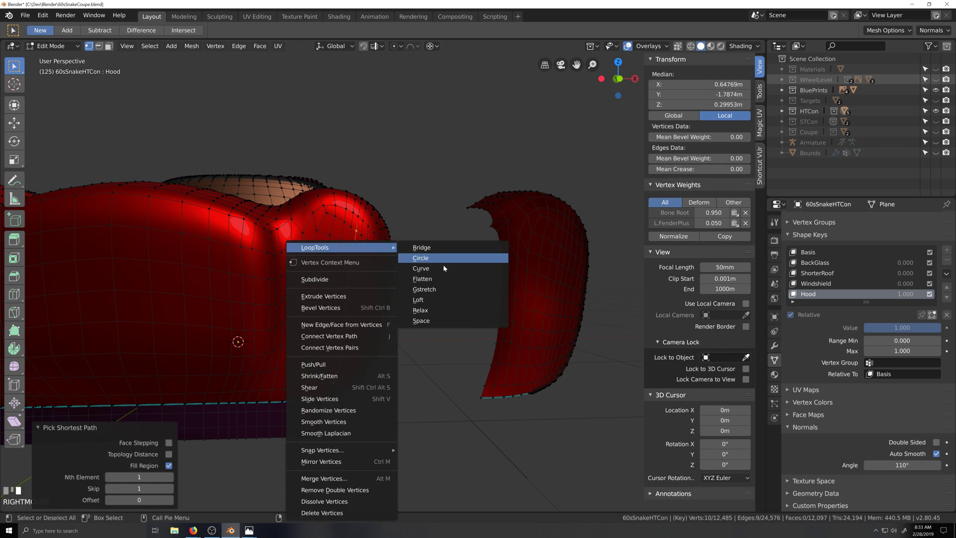
{"action": "left_click", "coordinate": [422, 321]}
Apply LoopTools Space separately to two more adjacent ten-vertex columns, continuing outward from the one just spaced on the +X fender's front.
{"action": "scroll", "coordinate": [394, 356], "scroll_direction": "up", "scroll_amount": 5}
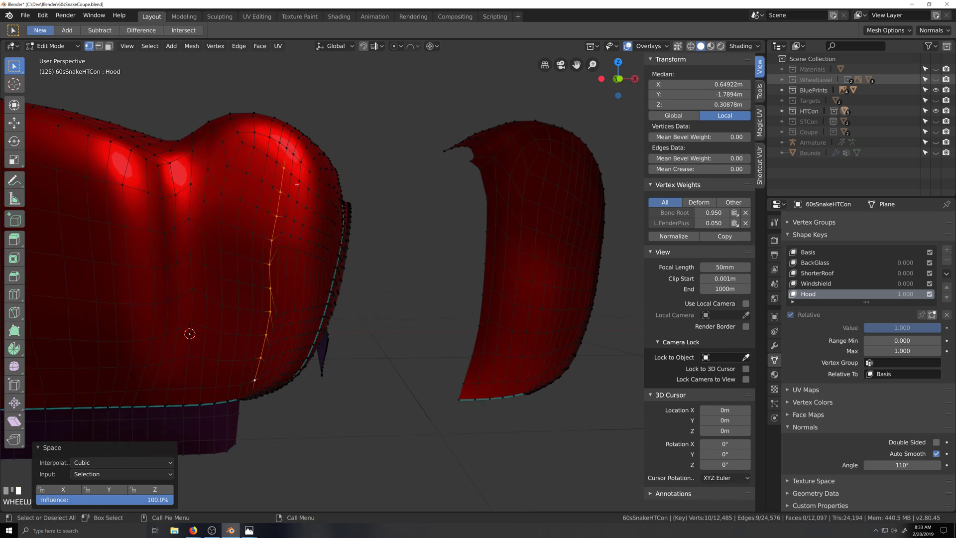
{"action": "left_click", "coordinate": [290, 176]}
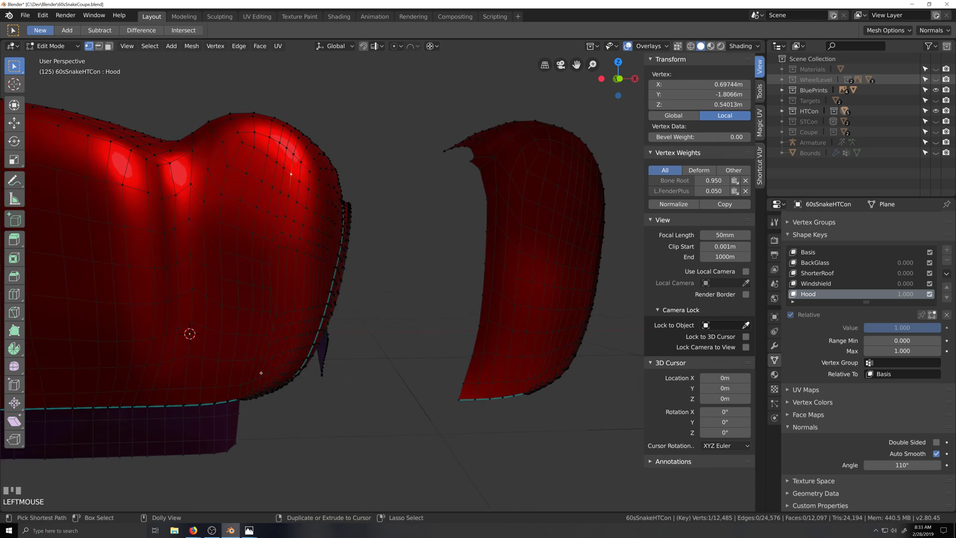
{"action": "left_click", "coordinate": [262, 371], "text": "ctrl+shift"}
{"action": "right_click", "coordinate": [262, 371]}
{"action": "mouse_move", "coordinate": [309, 249]}
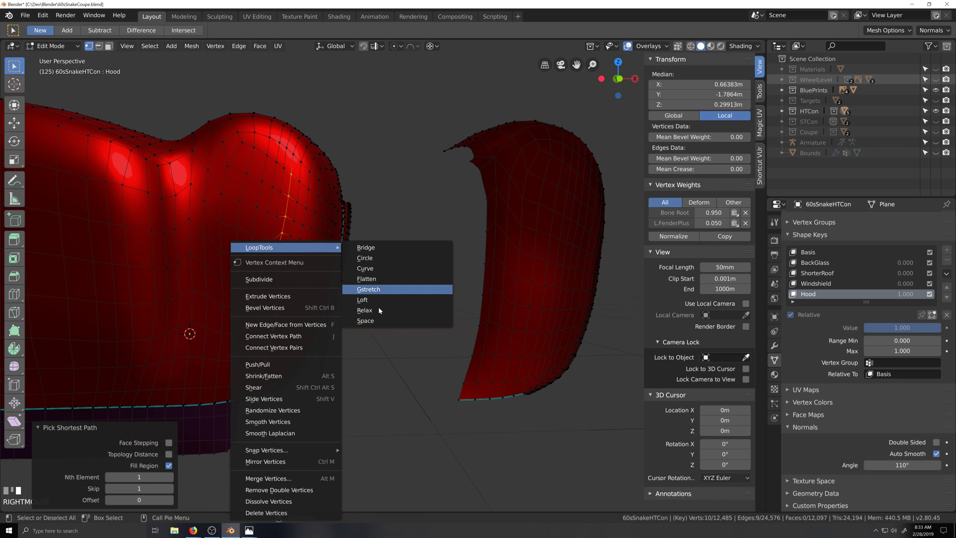
{"action": "left_click", "coordinate": [423, 320]}
{"action": "left_click", "coordinate": [299, 181]}
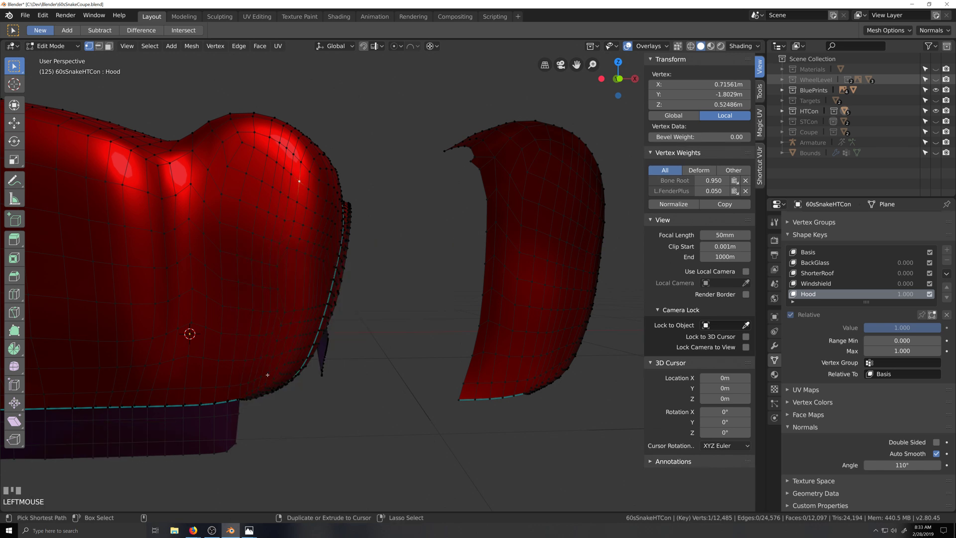
{"action": "left_click", "coordinate": [268, 376], "text": "ctrl"}
{"action": "right_click", "coordinate": [269, 376]}
{"action": "mouse_move", "coordinate": [319, 247]}
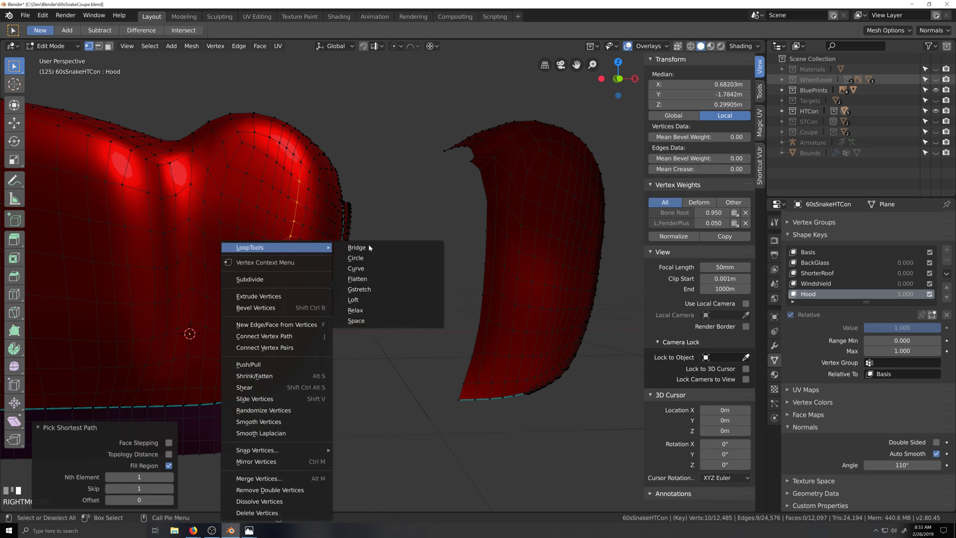
{"action": "left_click", "coordinate": [367, 321]}
Space the next two ten-vertex columns evenly with LoopTools Space, working around the +X fender's front corner toward the wheel arch.
{"action": "left_click", "coordinate": [308, 194]}
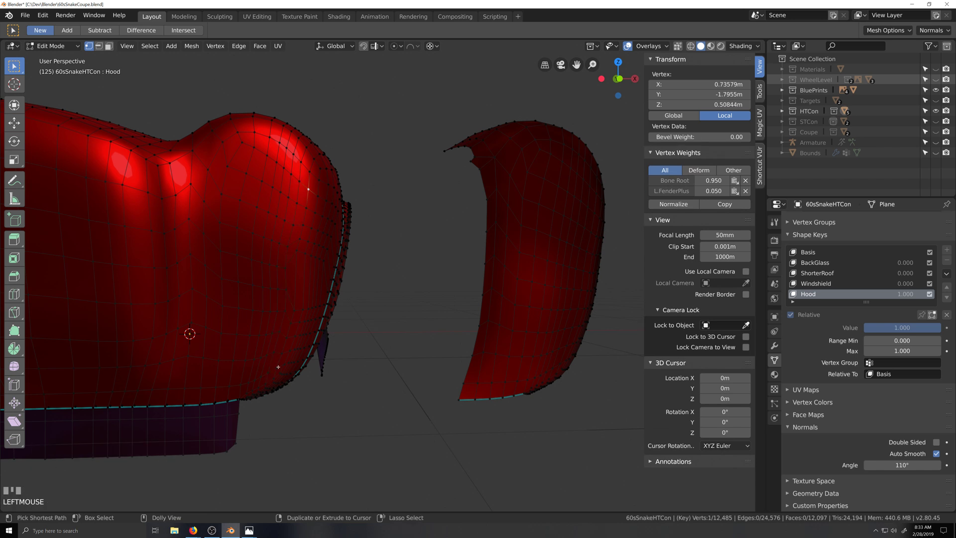
{"action": "left_click", "coordinate": [278, 367], "text": "ctrl+shift"}
{"action": "right_click", "coordinate": [277, 364]}
{"action": "mouse_move", "coordinate": [312, 249]}
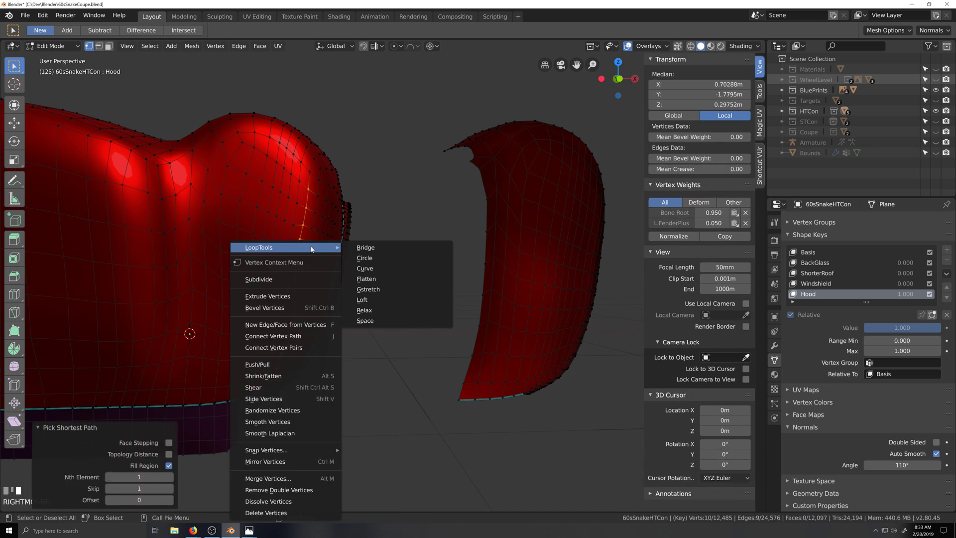
{"action": "left_click", "coordinate": [367, 320]}
{"action": "key", "text": "grave"}
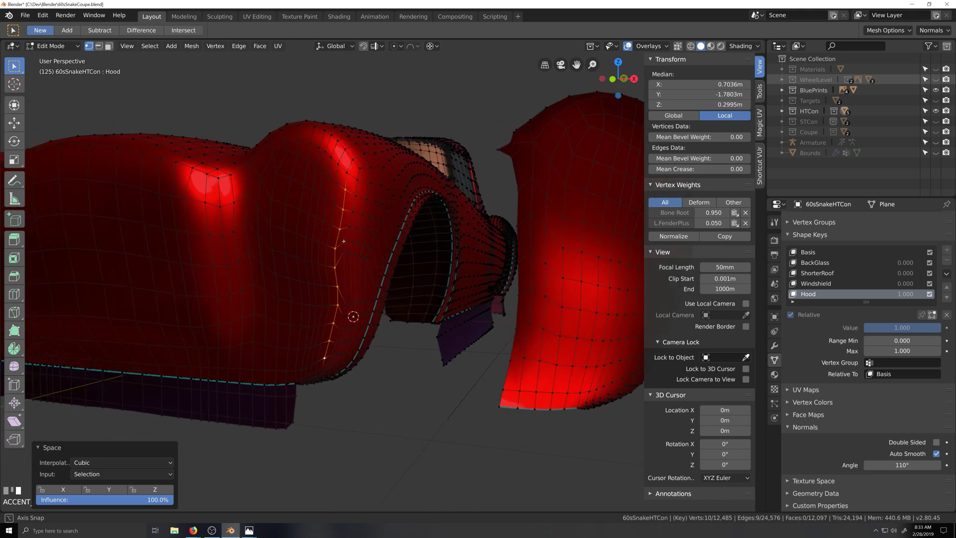
{"action": "left_click", "coordinate": [359, 206]}
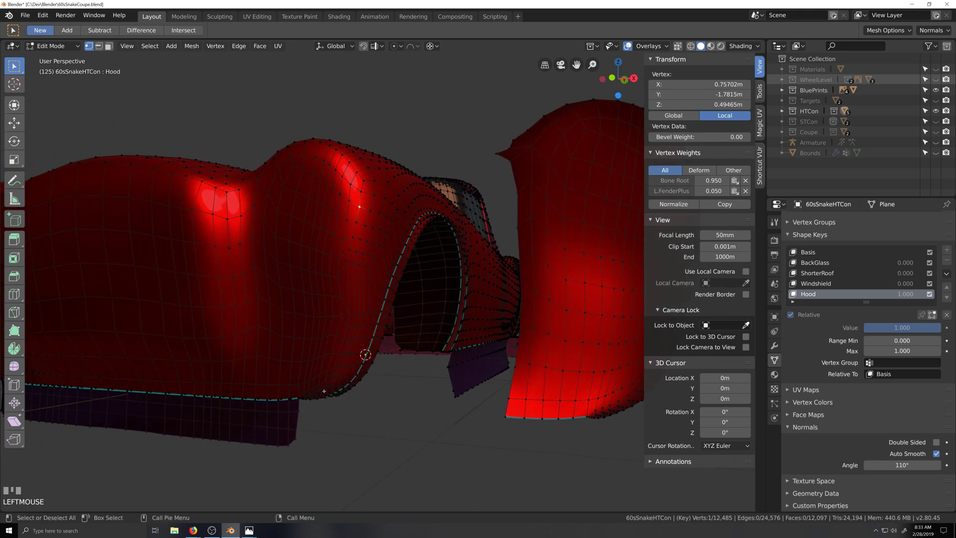
{"action": "left_click", "coordinate": [335, 367], "text": "ctrl+shift"}
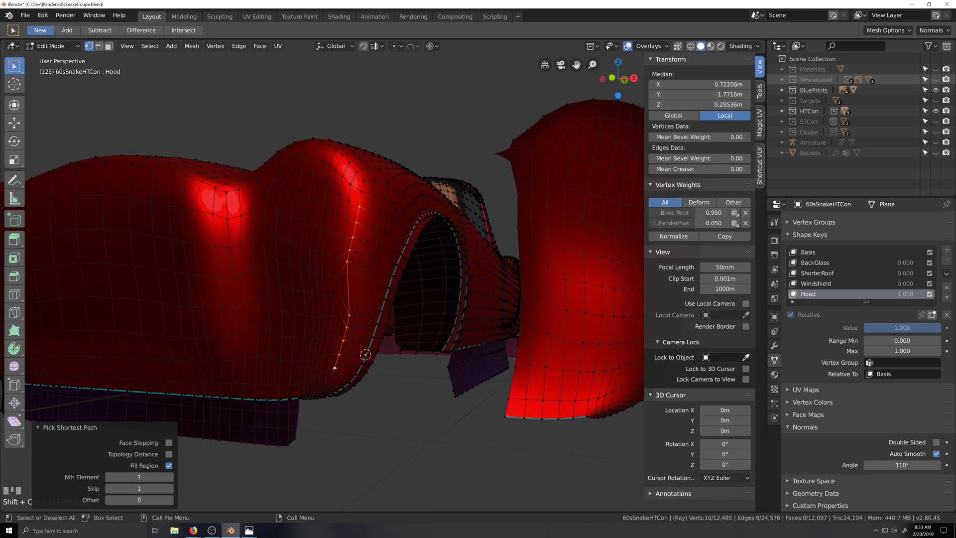
{"action": "right_click", "coordinate": [351, 301]}
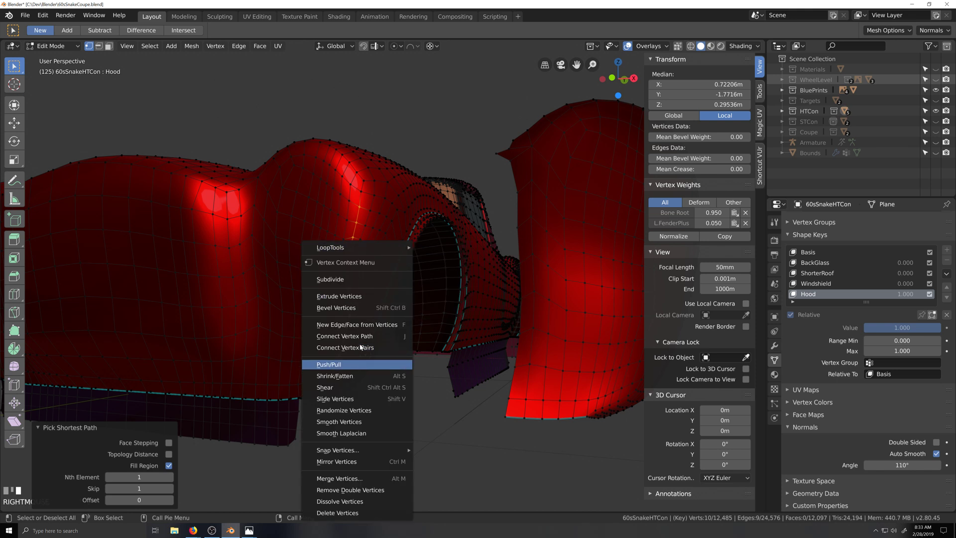
{"action": "mouse_move", "coordinate": [354, 251]}
{"action": "left_click", "coordinate": [445, 324]}
In front view, select the whole linked patch and try moving it about -0.69 m along X onto the +X fender.
{"action": "key", "text": "grave"}
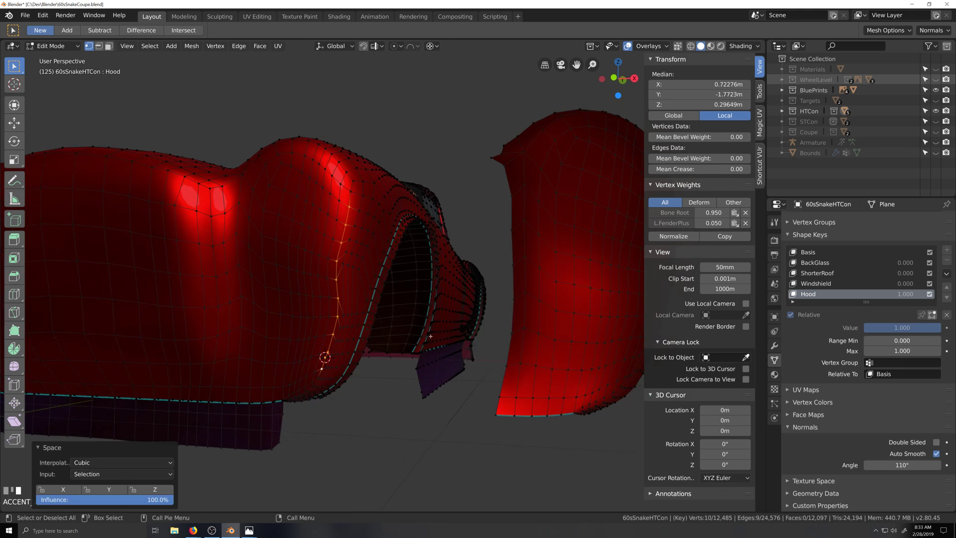
{"action": "key", "text": "KP_1"}
{"action": "scroll", "coordinate": [430, 336], "scroll_direction": "down", "scroll_amount": 3}
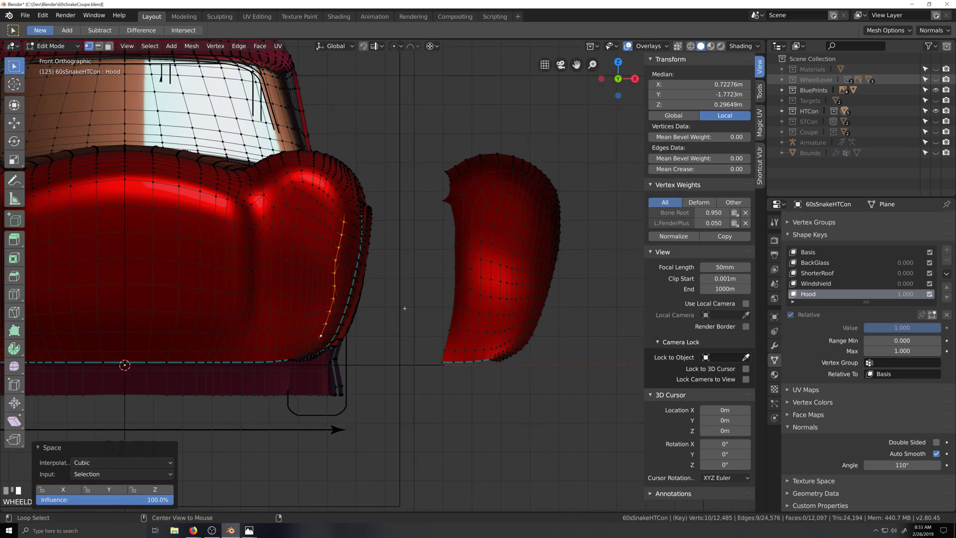
{"action": "key", "text": "alt+a"}
{"action": "key", "text": "l"}
{"action": "scroll", "coordinate": [496, 288], "scroll_direction": "up", "scroll_amount": 3}
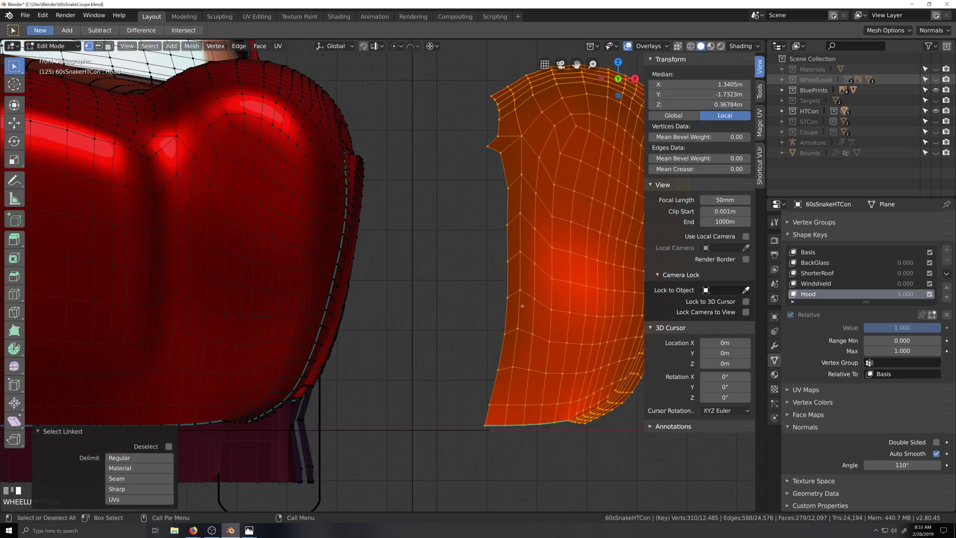
{"action": "scroll", "coordinate": [503, 294], "scroll_direction": "down", "scroll_amount": 1}
{"action": "key", "text": "g"}
{"action": "key", "text": "x"}
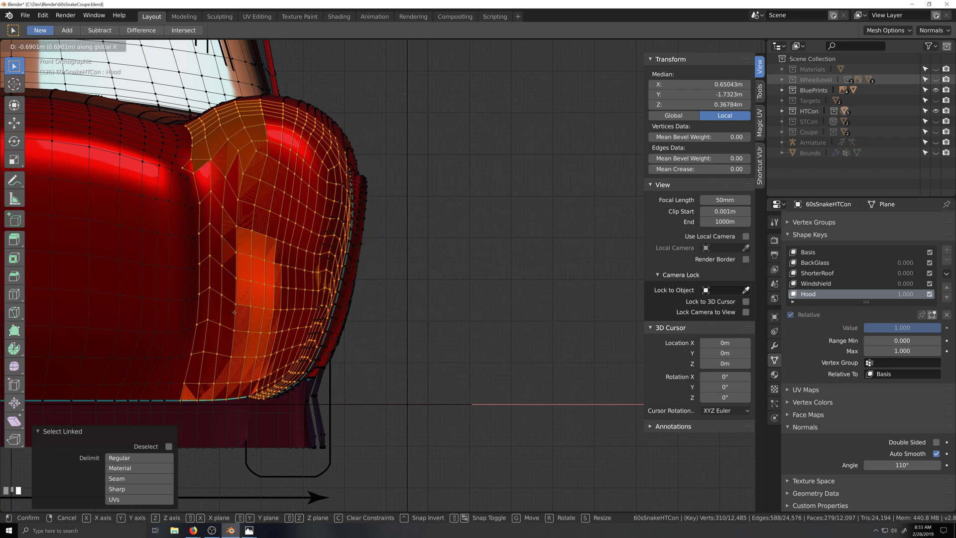
{"action": "right_click", "coordinate": [234, 312]}
Select the next column of twelve vertices between the +X fender's front and its wheel arch and space it evenly with LoopTools Space.
{"action": "middle_click_drag", "start_coordinate": [502, 423], "coordinate": [458, 438]}
{"action": "scroll", "coordinate": [472, 373], "scroll_direction": "up", "scroll_amount": 1}
{"action": "middle_click_drag", "start_coordinate": [473, 374], "coordinate": [480, 364]}
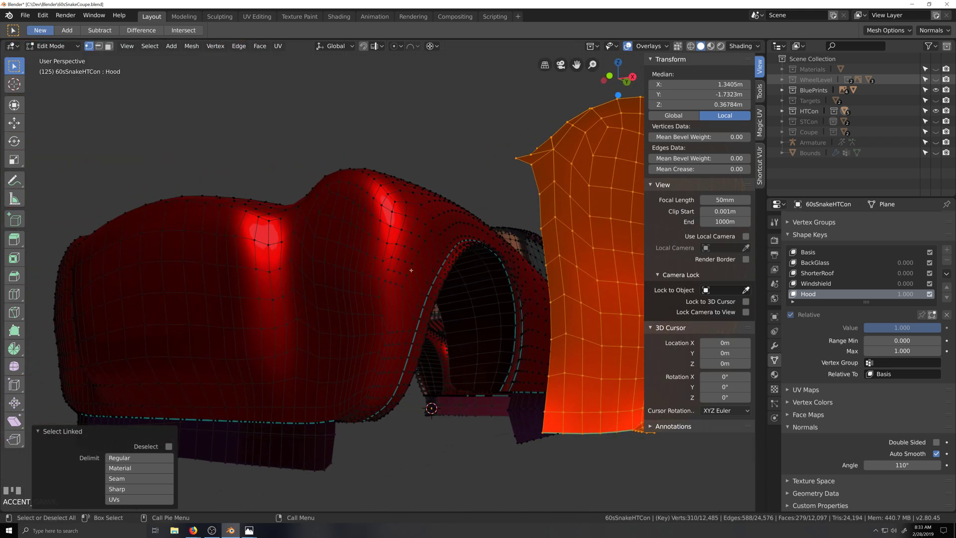
{"action": "left_click", "coordinate": [406, 215]}
{"action": "left_click", "coordinate": [368, 395], "text": "ctrl+shift"}
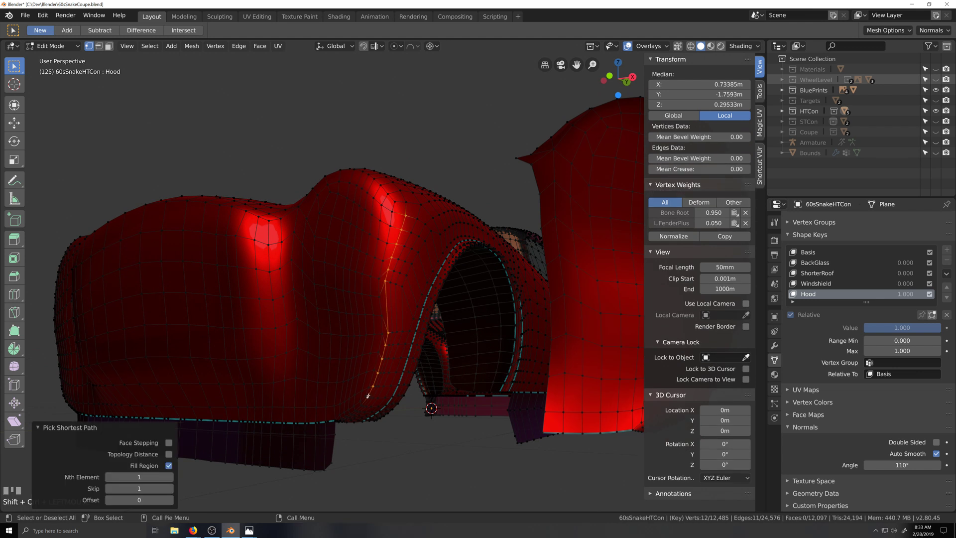
{"action": "right_click", "coordinate": [386, 302]}
{"action": "mouse_move", "coordinate": [428, 247]}
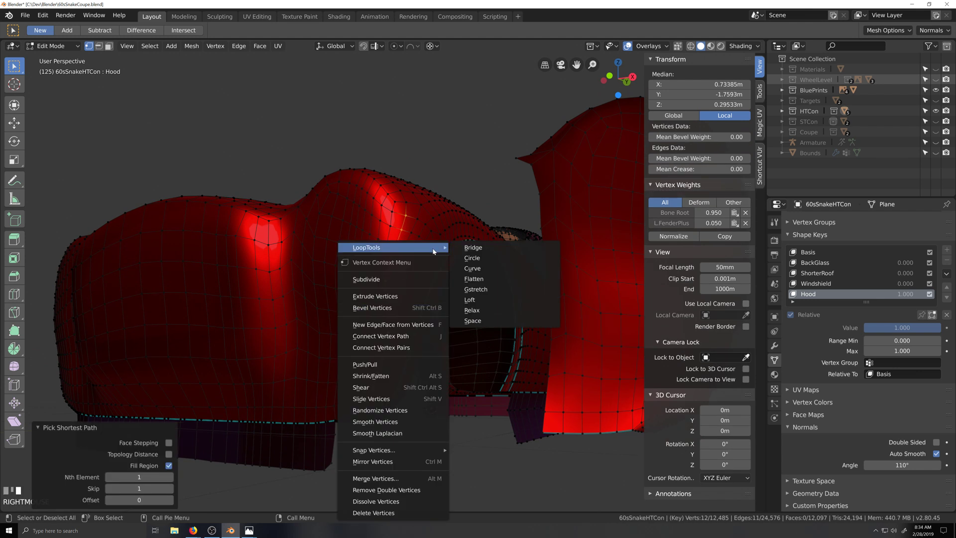
{"action": "left_click", "coordinate": [478, 319]}
Select the adjacent twelve-vertex column one row closer to the wheel arch and even out its spacing with LoopTools Space.
{"action": "left_click", "coordinate": [416, 219]}
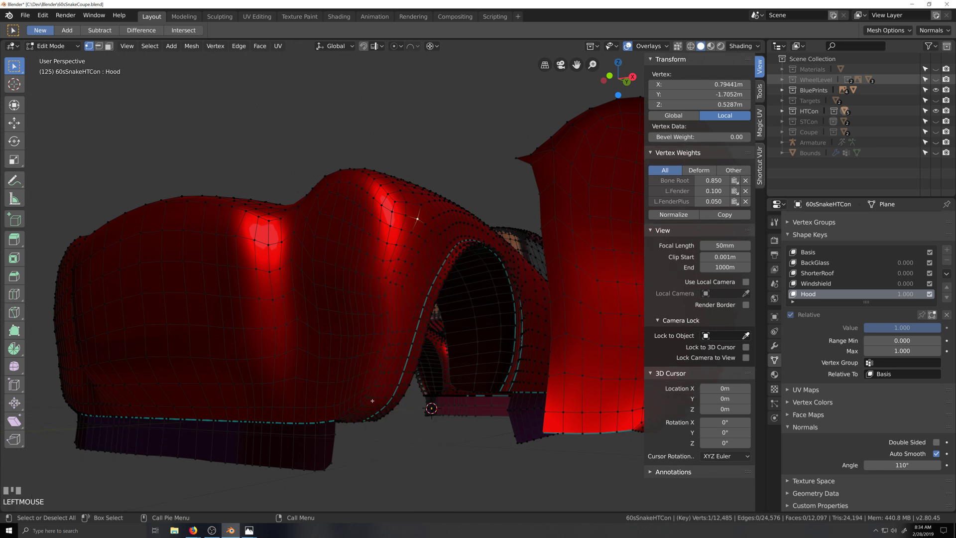
{"action": "scroll", "coordinate": [395, 418], "scroll_direction": "up", "scroll_amount": 4}
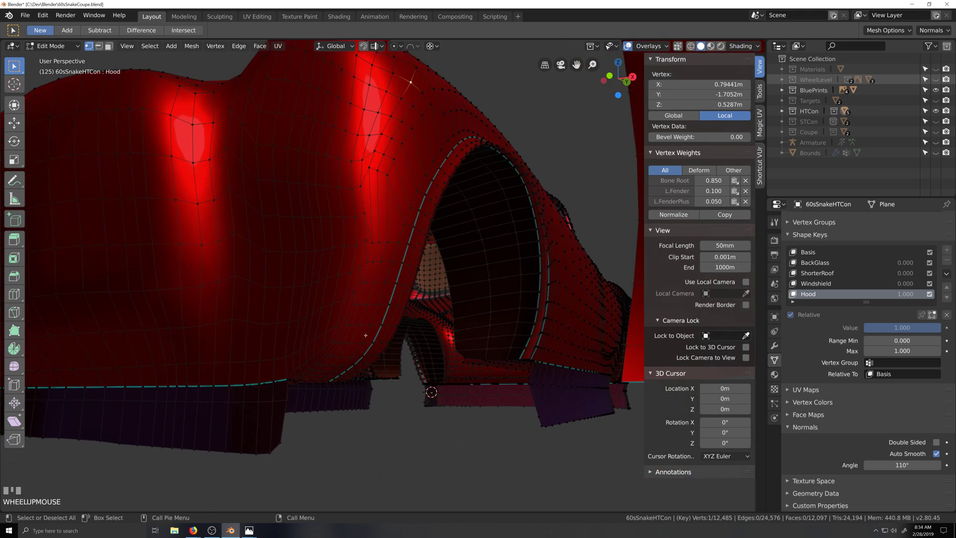
{"action": "left_click", "coordinate": [371, 239], "text": "ctrl"}
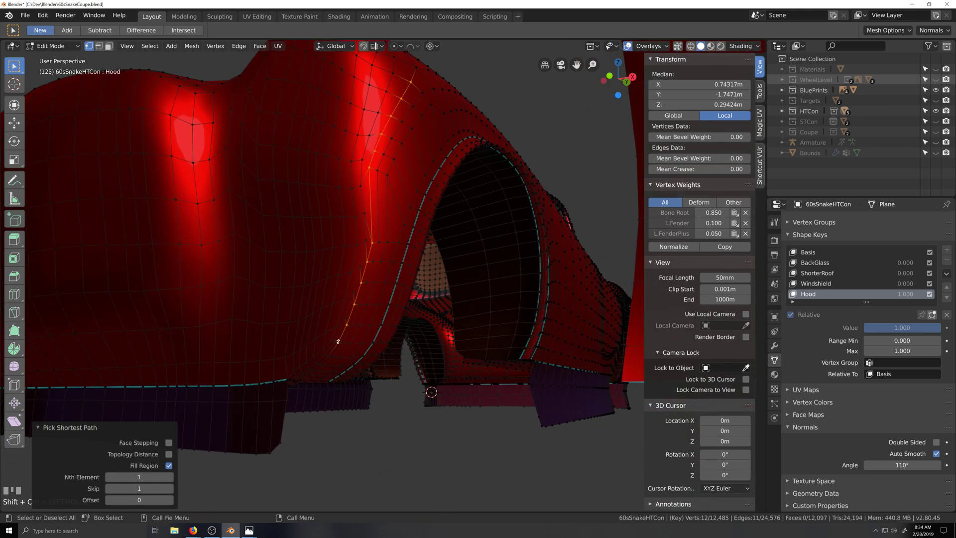
{"action": "right_click", "coordinate": [343, 336]}
{"action": "mouse_move", "coordinate": [388, 244]}
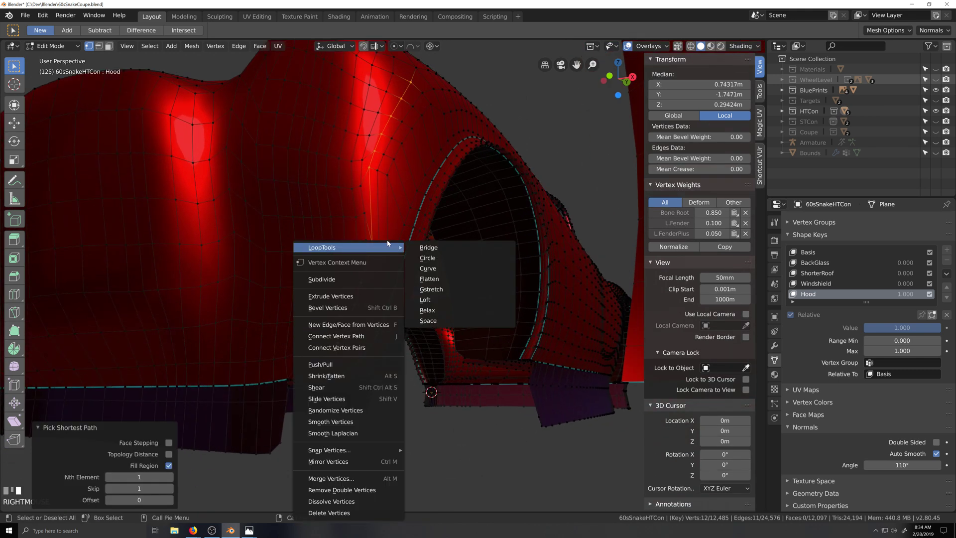
{"action": "left_click", "coordinate": [449, 323]}
Select the next twelve-vertex column toward the +X fender's wheel arch and space its vertices evenly with LoopTools Space.
{"action": "left_click", "coordinate": [344, 339]}
{"action": "key", "text": "shift+grave"}
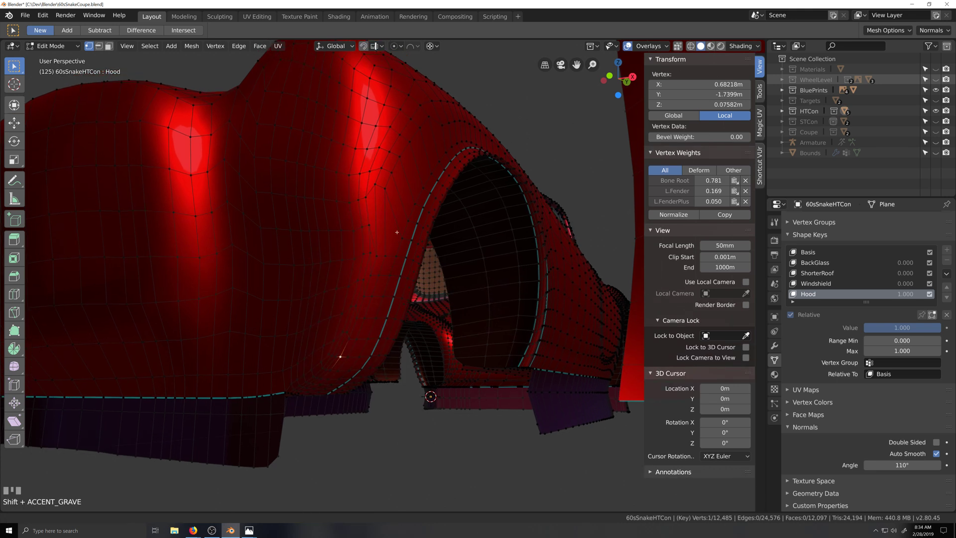
{"action": "left_click", "coordinate": [361, 306], "text": "ctrl+shift"}
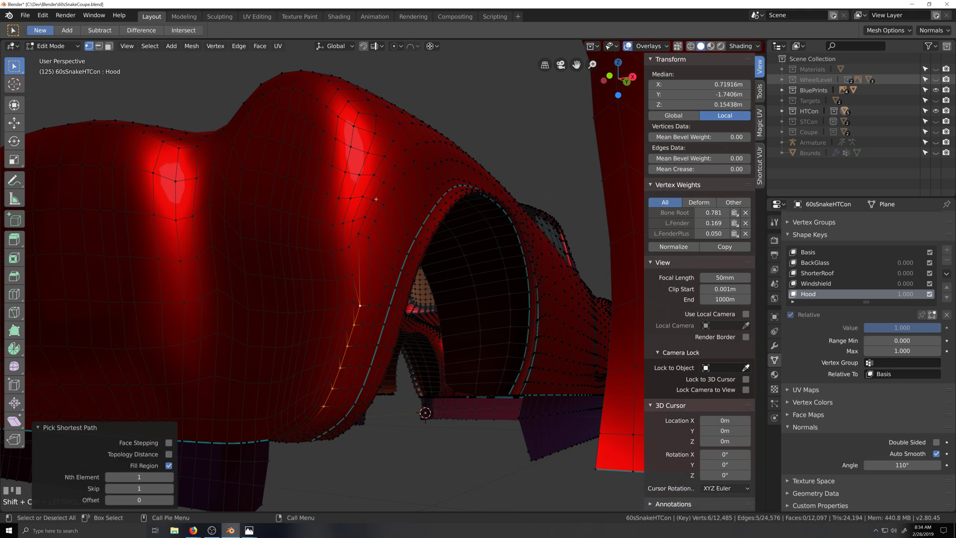
{"action": "right_click", "coordinate": [405, 150]}
{"action": "mouse_move", "coordinate": [436, 151]}
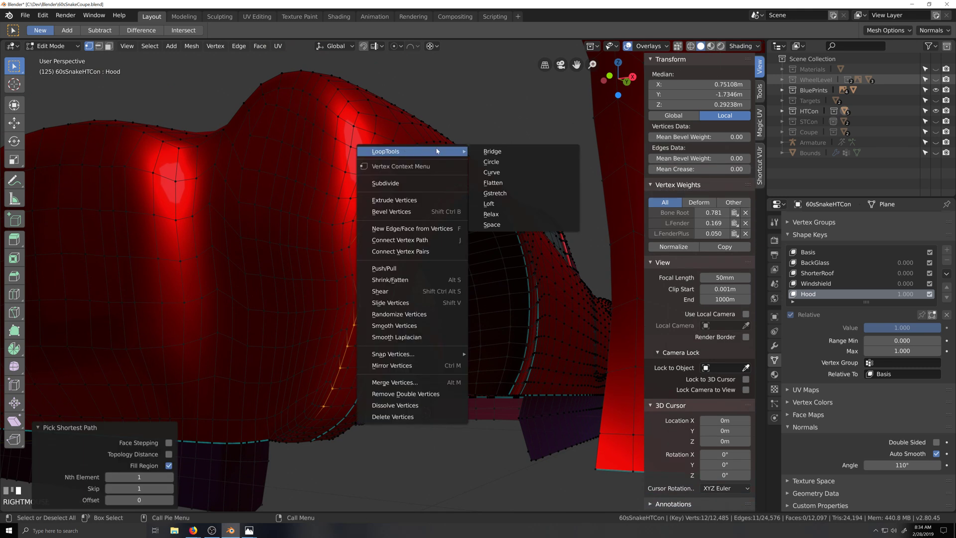
{"action": "left_click", "coordinate": [508, 224]}
Space the following twelve-vertex column, one further row in toward the wheel arch, evenly with LoopTools Space.
{"action": "left_click", "coordinate": [414, 163]}
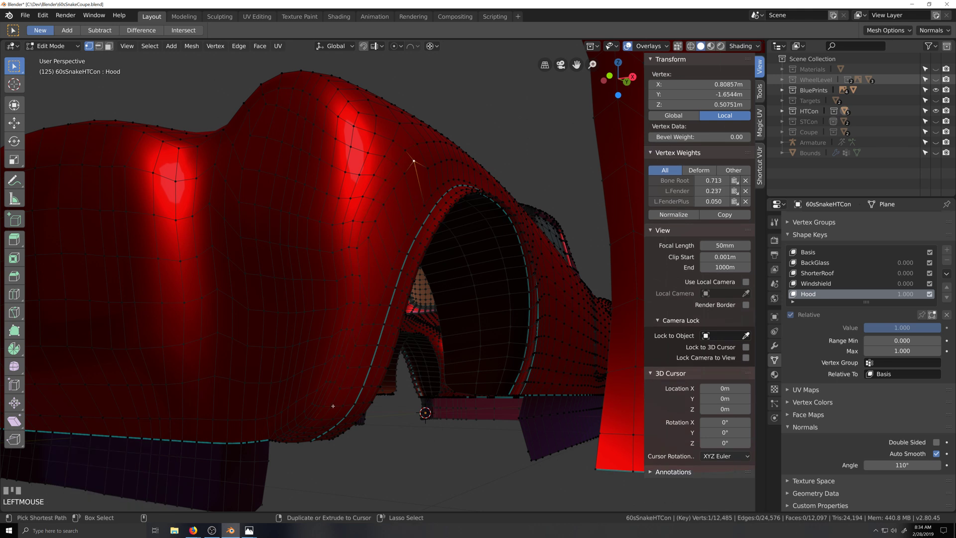
{"action": "left_click", "coordinate": [368, 238], "text": "ctrl"}
{"action": "right_click", "coordinate": [373, 248]}
{"action": "mouse_move", "coordinate": [373, 249]}
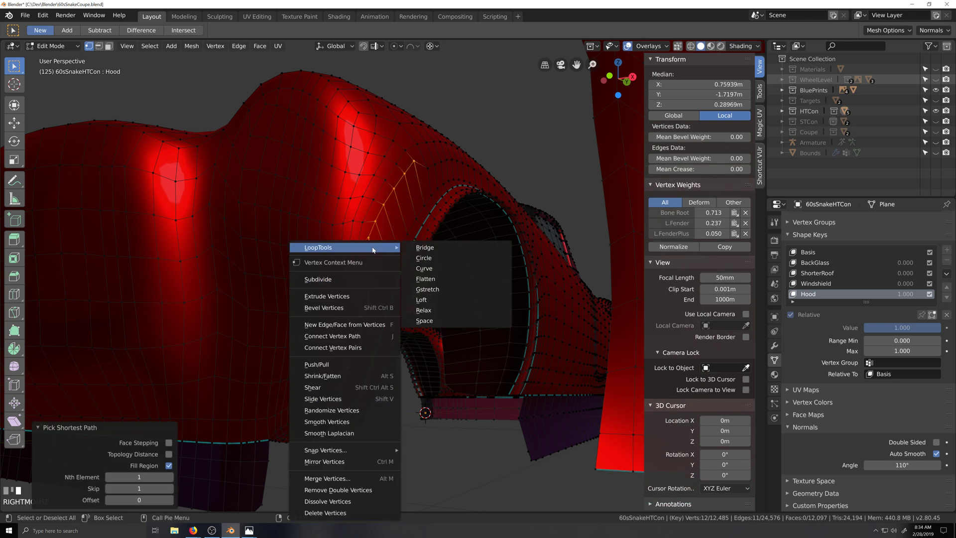
{"action": "left_click", "coordinate": [453, 321]}
Select the whole linked patch beside the car and try moving it about -0.69 m along X onto the +X fender.
{"action": "middle_click_drag", "start_coordinate": [454, 323], "coordinate": [526, 265]}
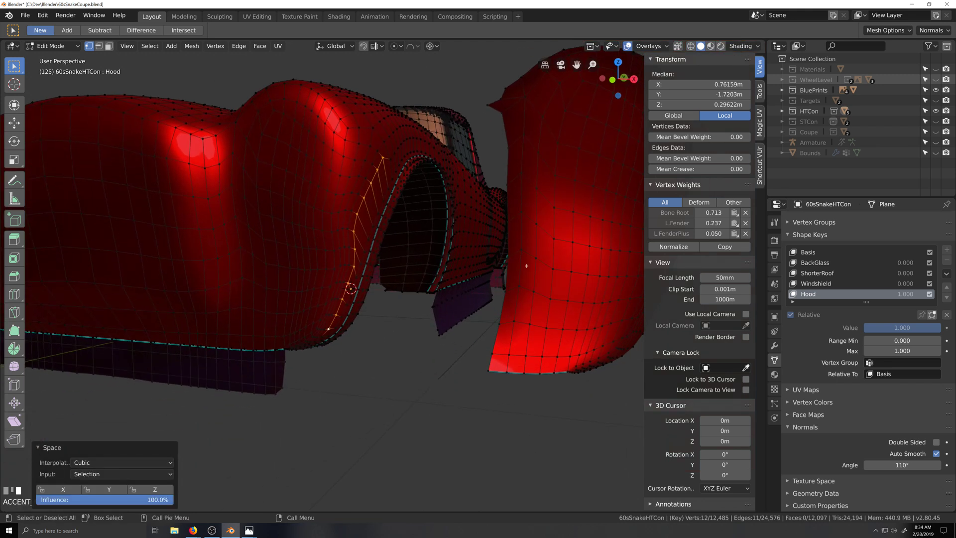
{"action": "left_click", "coordinate": [387, 370]}
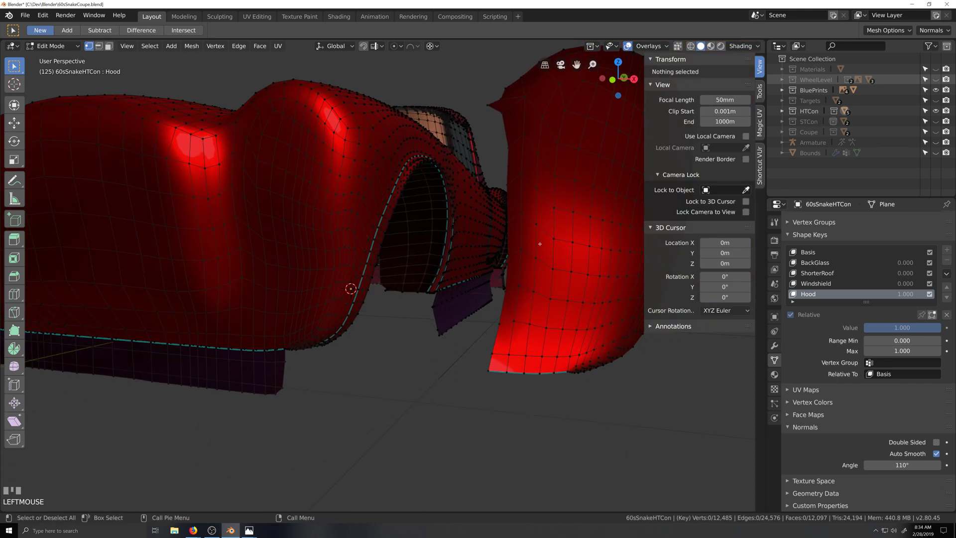
{"action": "key", "text": "l"}
{"action": "key", "text": "g"}
{"action": "key", "text": "x"}
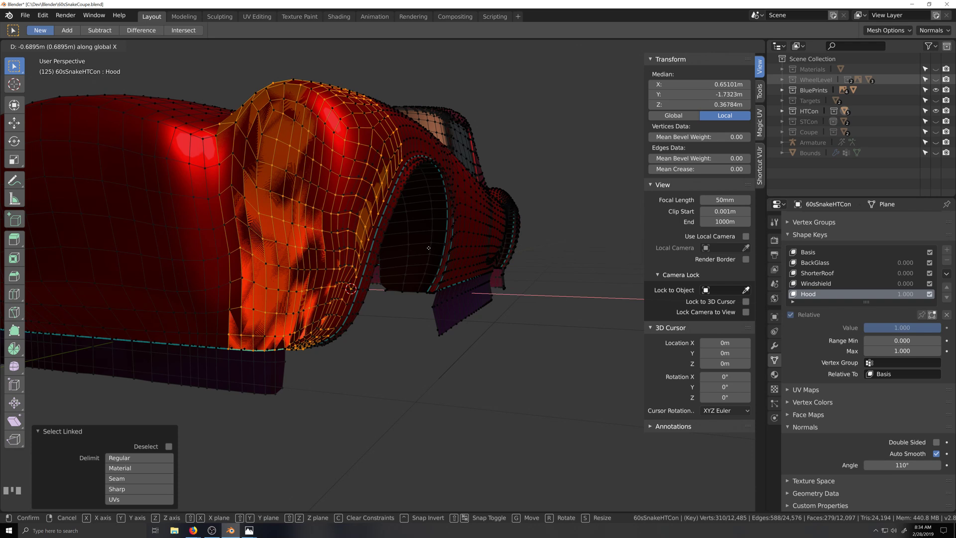
{"action": "right_click", "coordinate": [429, 247]}
Space the two uppermost five-vertex horizontal rows between the +X fender's front highlight and the wheel arch with LoopTools Space.
{"action": "middle_click_drag", "start_coordinate": [429, 248], "coordinate": [461, 261]}
{"action": "scroll", "coordinate": [426, 305], "scroll_direction": "up", "scroll_amount": 3}
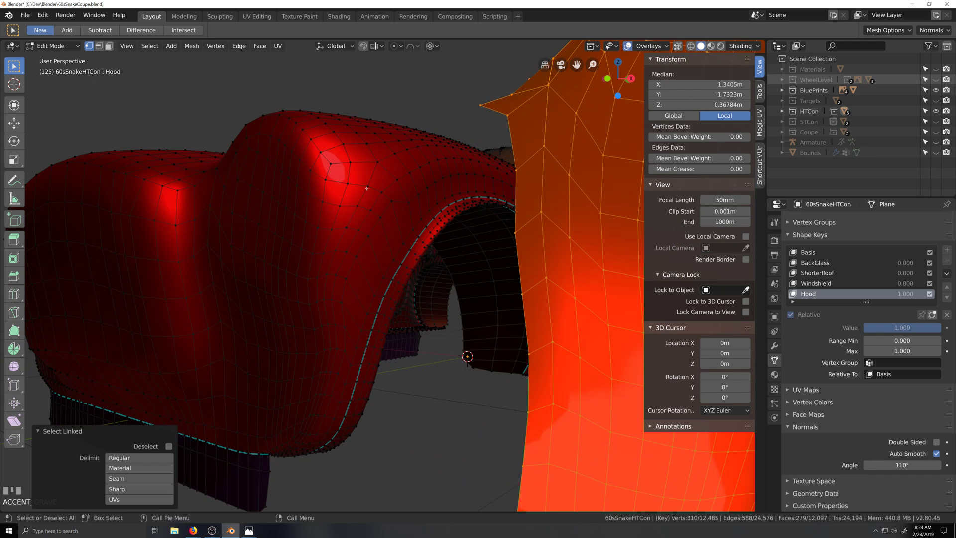
{"action": "left_click", "coordinate": [348, 184]}
{"action": "left_click", "coordinate": [403, 240], "text": "ctrl+shift"}
{"action": "right_click", "coordinate": [403, 240]}
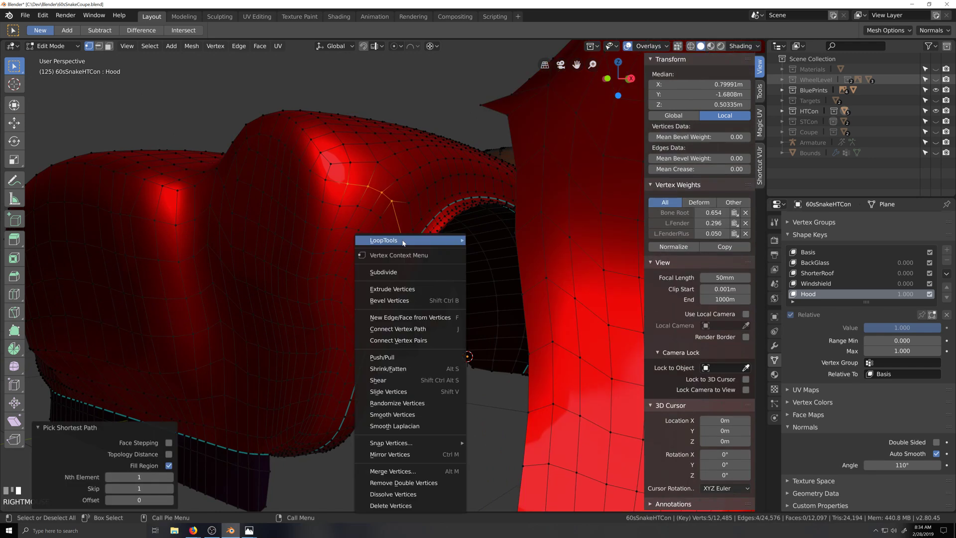
{"action": "mouse_move", "coordinate": [386, 240]}
{"action": "left_click", "coordinate": [548, 312]}
{"action": "left_click", "coordinate": [341, 205]}
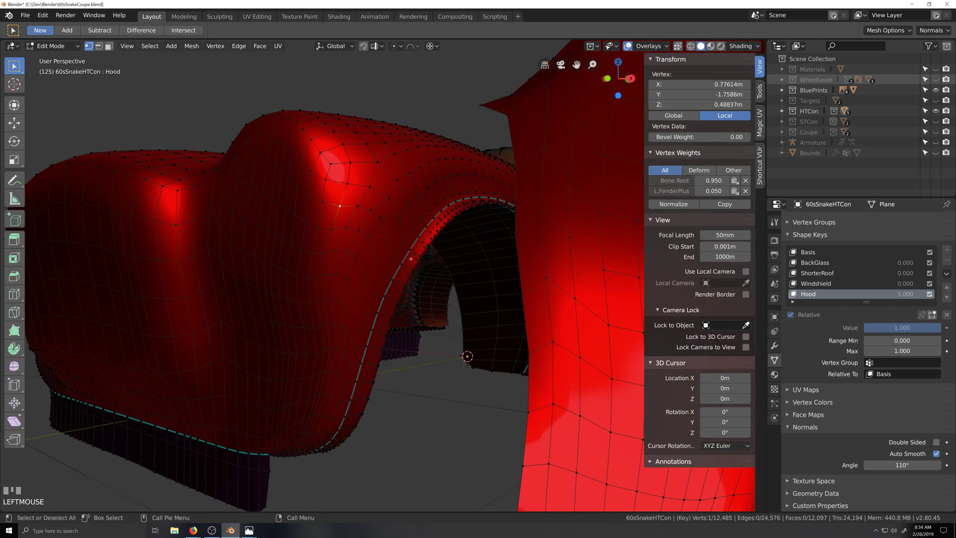
{"action": "left_click", "coordinate": [394, 259], "text": "ctrl"}
{"action": "right_click", "coordinate": [394, 259]}
{"action": "mouse_move", "coordinate": [440, 253]}
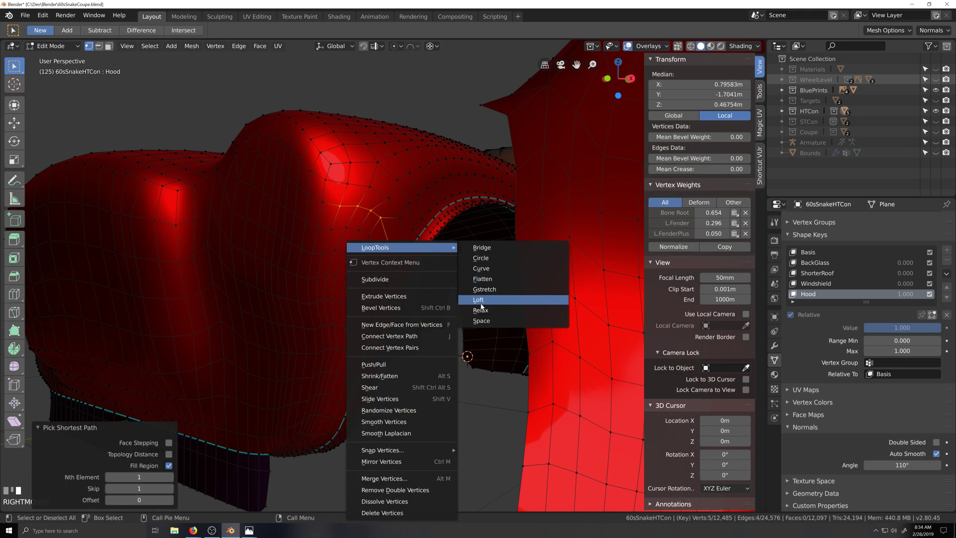
{"action": "left_click", "coordinate": [463, 321]}
Even out the next two five-vertex rows directly below the fender's front highlight with LoopTools Space.
{"action": "left_click", "coordinate": [330, 231]}
{"action": "left_click", "coordinate": [383, 277], "text": "ctrl"}
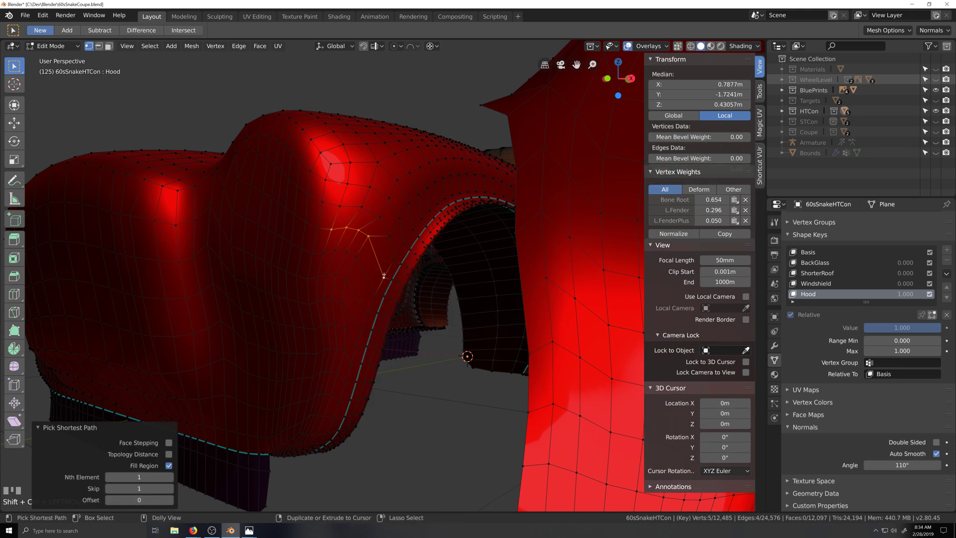
{"action": "right_click", "coordinate": [384, 278]}
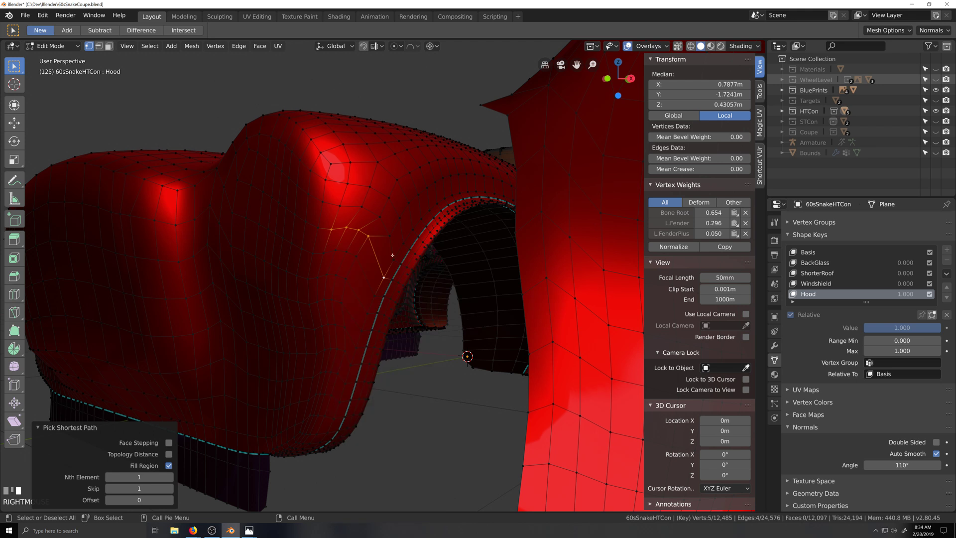
{"action": "right_click", "coordinate": [385, 272]}
{"action": "mouse_move", "coordinate": [421, 252]}
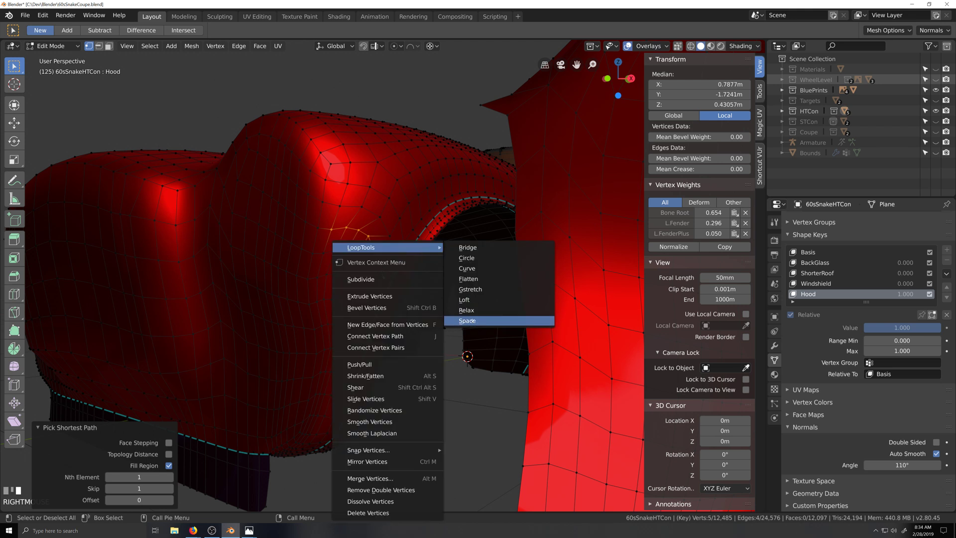
{"action": "left_click", "coordinate": [463, 321]}
{"action": "left_click", "coordinate": [325, 254]}
{"action": "left_click", "coordinate": [373, 297], "text": "ctrl"}
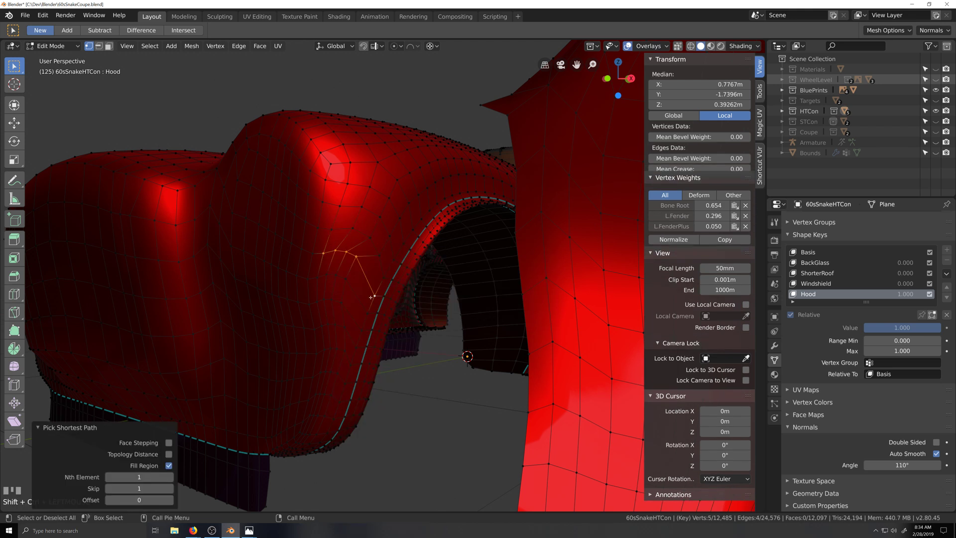
{"action": "right_click", "coordinate": [374, 297]}
{"action": "mouse_move", "coordinate": [413, 251]}
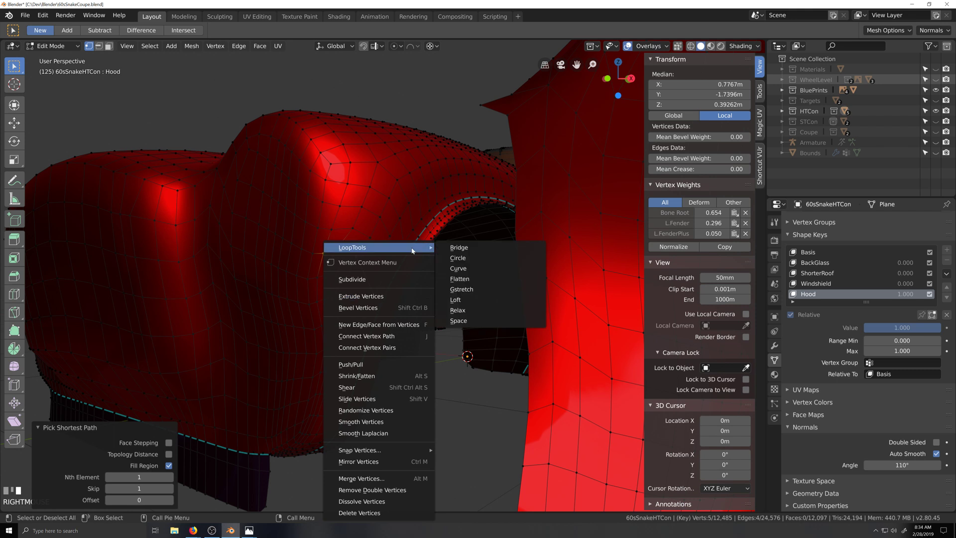
{"action": "left_click", "coordinate": [468, 321]}
Apply LoopTools Space to each of the next two five-vertex rows around the middle of the fender's front corner.
{"action": "left_click", "coordinate": [321, 277]}
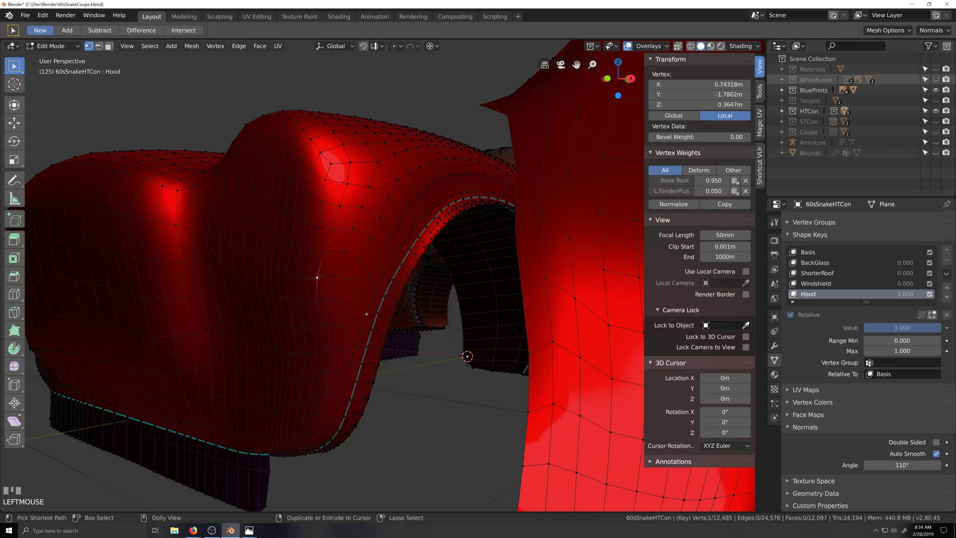
{"action": "left_click", "coordinate": [367, 314], "text": "ctrl"}
{"action": "right_click", "coordinate": [366, 314]}
{"action": "mouse_move", "coordinate": [378, 247]}
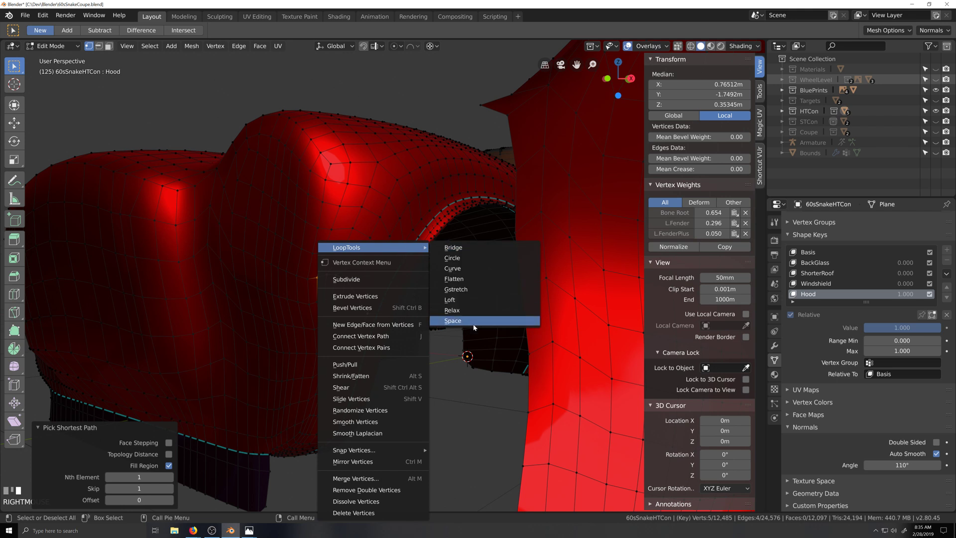
{"action": "left_click", "coordinate": [473, 321]}
{"action": "left_click", "coordinate": [317, 277]}
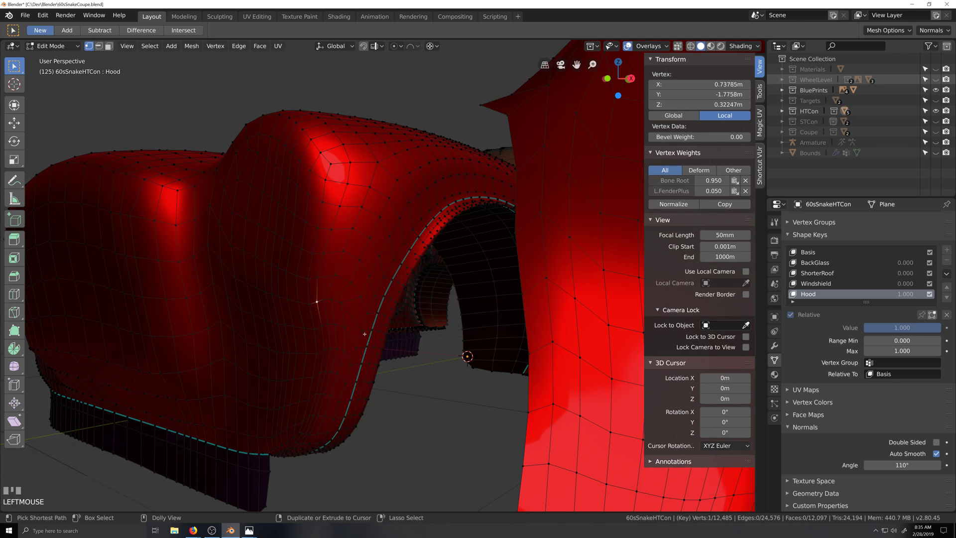
{"action": "left_click", "coordinate": [368, 313], "text": "ctrl"}
{"action": "right_click", "coordinate": [368, 311]}
{"action": "mouse_move", "coordinate": [403, 253]}
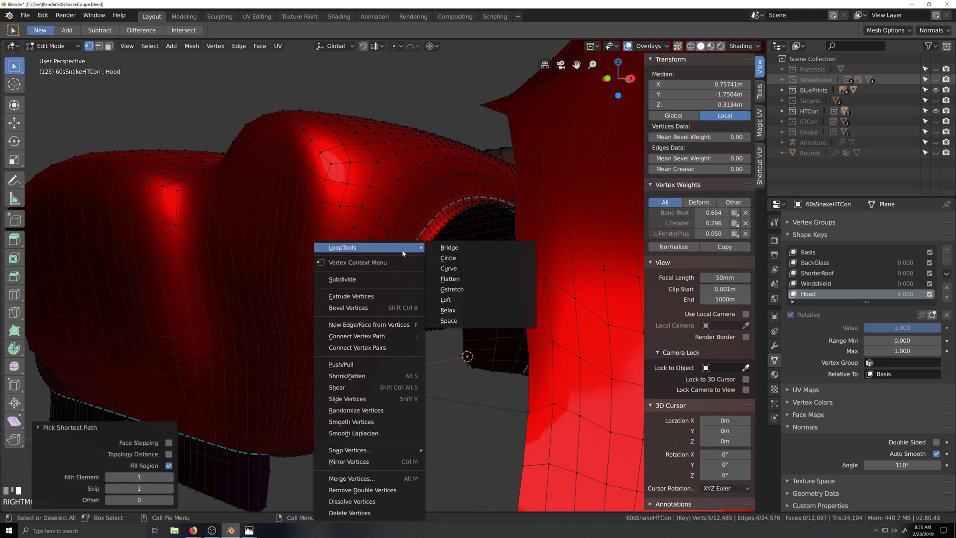
{"action": "left_click", "coordinate": [466, 321]}
Continue down the fender corner, spacing the following two five-vertex rows evenly beside the wheel arch with LoopTools Space.
{"action": "left_click", "coordinate": [323, 326]}
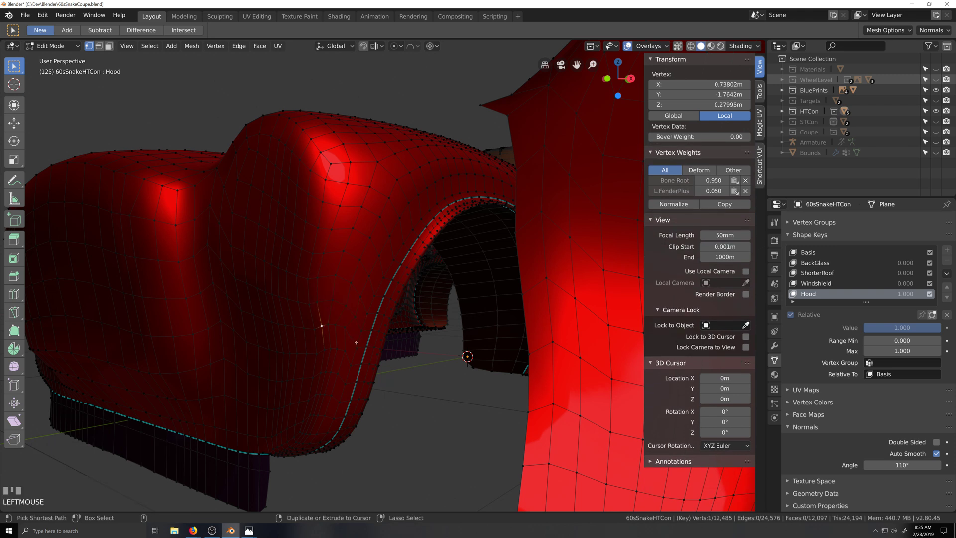
{"action": "left_click", "coordinate": [357, 347], "text": "ctrl"}
{"action": "right_click", "coordinate": [357, 347]}
{"action": "mouse_move", "coordinate": [394, 250]}
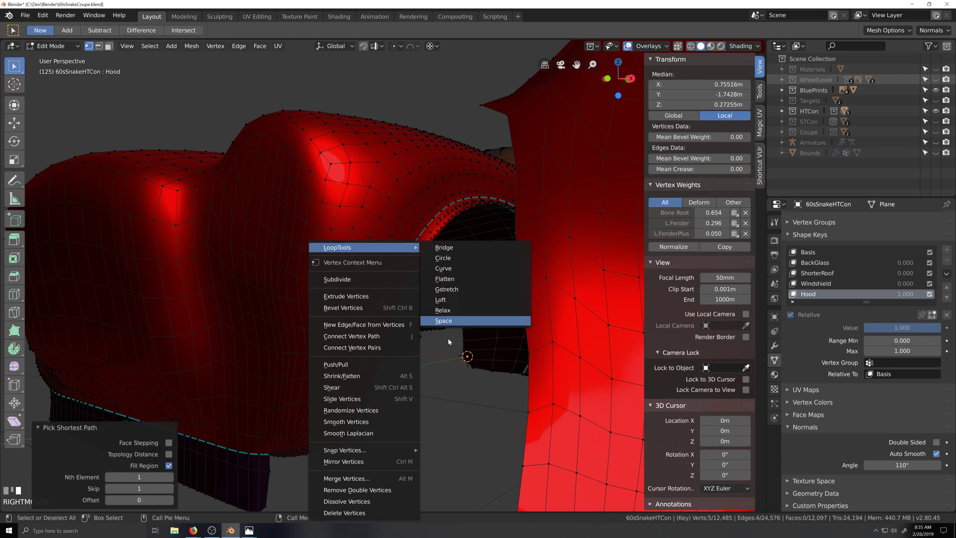
{"action": "left_click", "coordinate": [450, 321]}
{"action": "scroll", "coordinate": [389, 372], "scroll_direction": "up", "scroll_amount": 4}
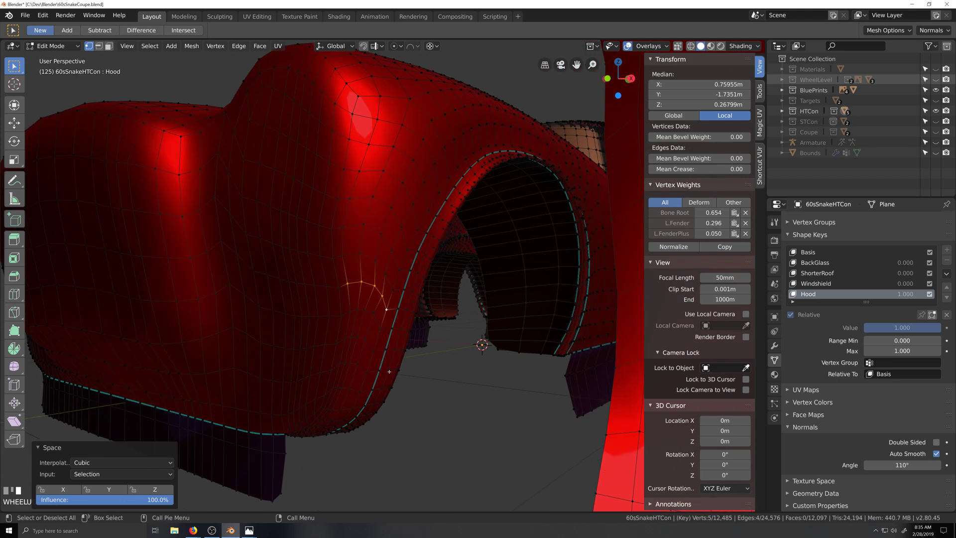
{"action": "left_click", "coordinate": [349, 312]}
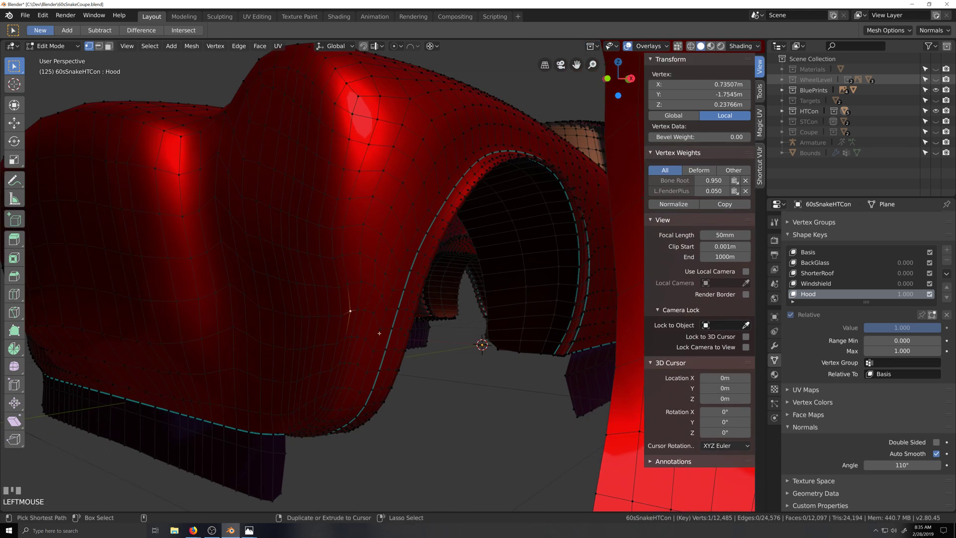
{"action": "left_click", "coordinate": [380, 329], "text": "ctrl"}
{"action": "right_click", "coordinate": [380, 329]}
{"action": "mouse_move", "coordinate": [431, 247]}
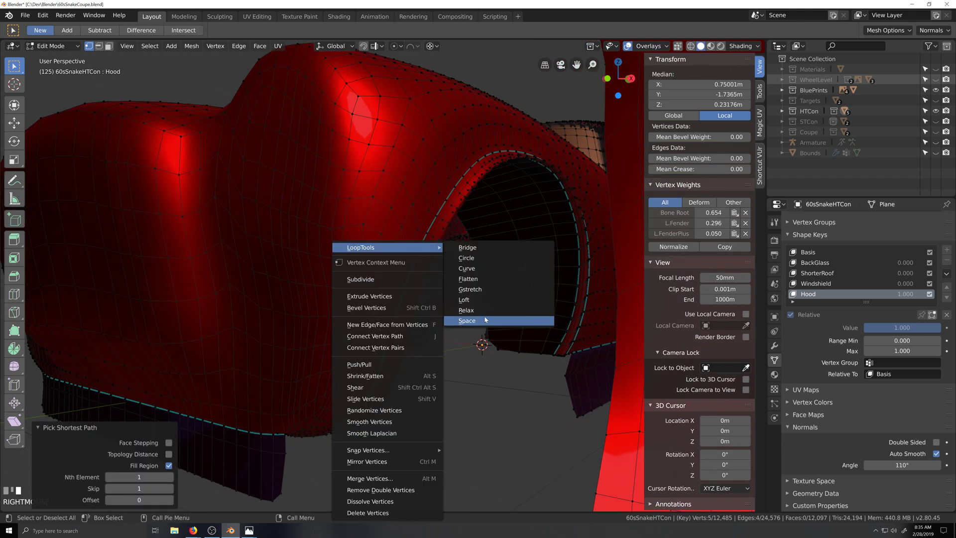
{"action": "left_click", "coordinate": [483, 321]}
Space the next two five-vertex rows near the lower end of the fender corner evenly with LoopTools Space.
{"action": "key", "text": "ctrl+z"}
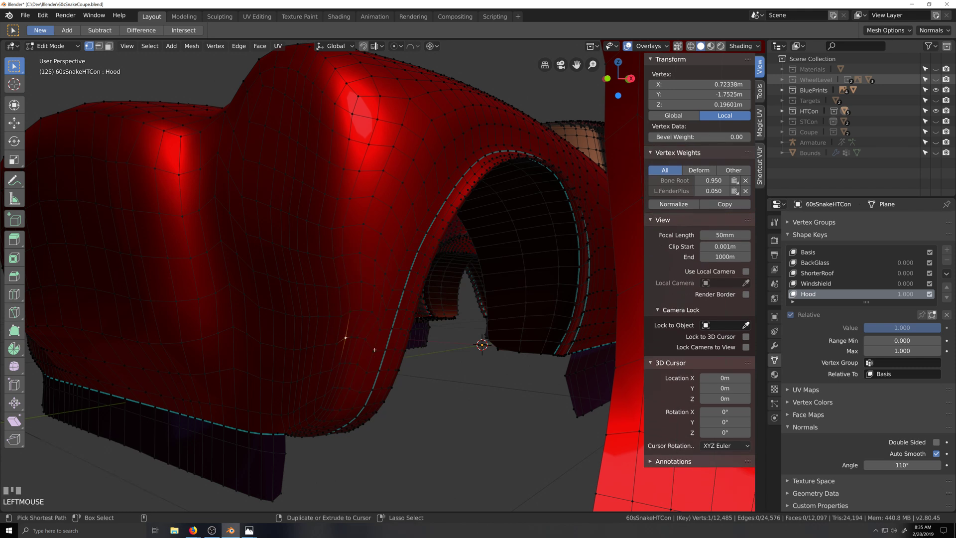
{"action": "right_click", "coordinate": [381, 247]}
{"action": "mouse_move", "coordinate": [416, 250]}
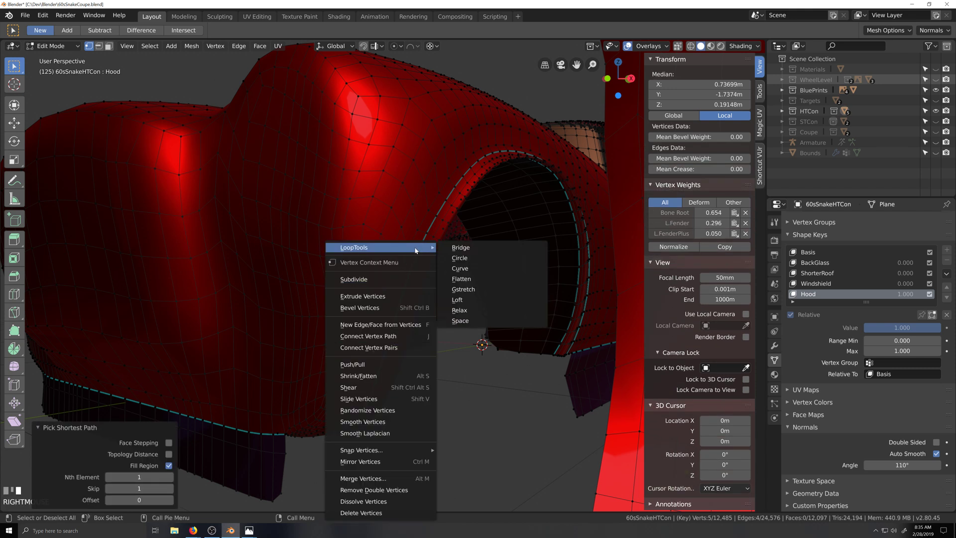
{"action": "left_click", "coordinate": [479, 321]}
{"action": "key", "text": "ctrl+z"}
{"action": "key", "text": "ctrl+z"}
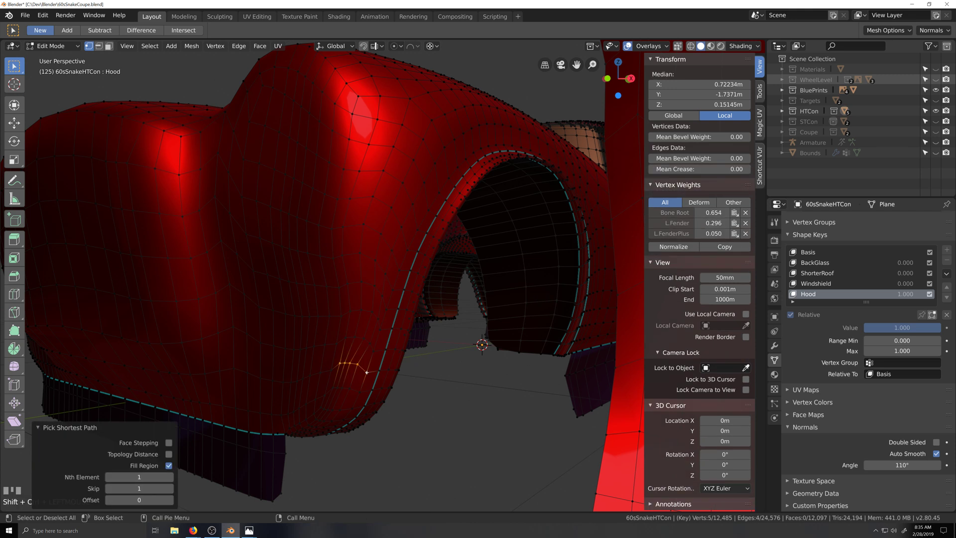
{"action": "right_click", "coordinate": [381, 248]}
{"action": "mouse_move", "coordinate": [416, 247]}
{"action": "left_click", "coordinate": [454, 321]}
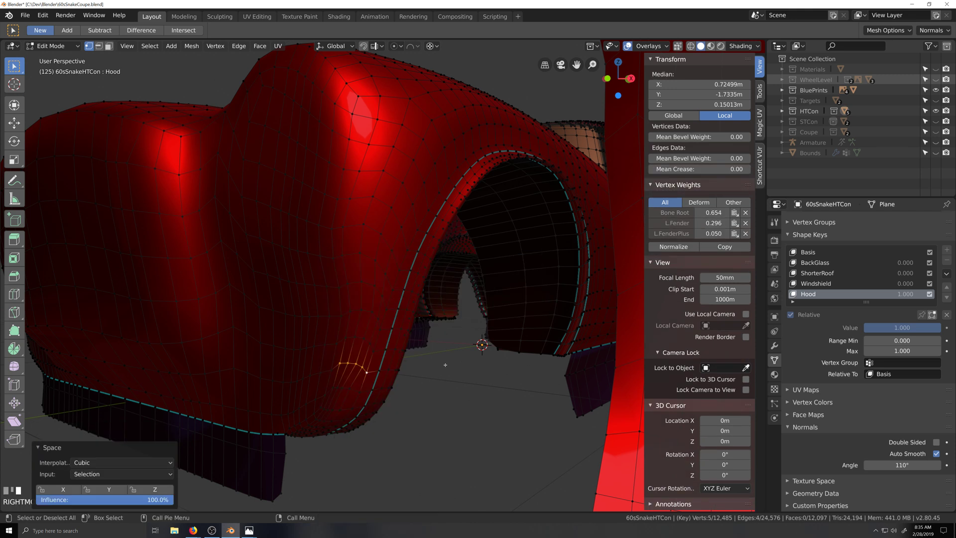
Clear the selection, select the whole linked patch and move it -0.689 m along X onto the +X fender.
{"action": "scroll", "coordinate": [428, 348], "scroll_direction": "down", "scroll_amount": 5}
{"action": "key", "text": "alt+a"}
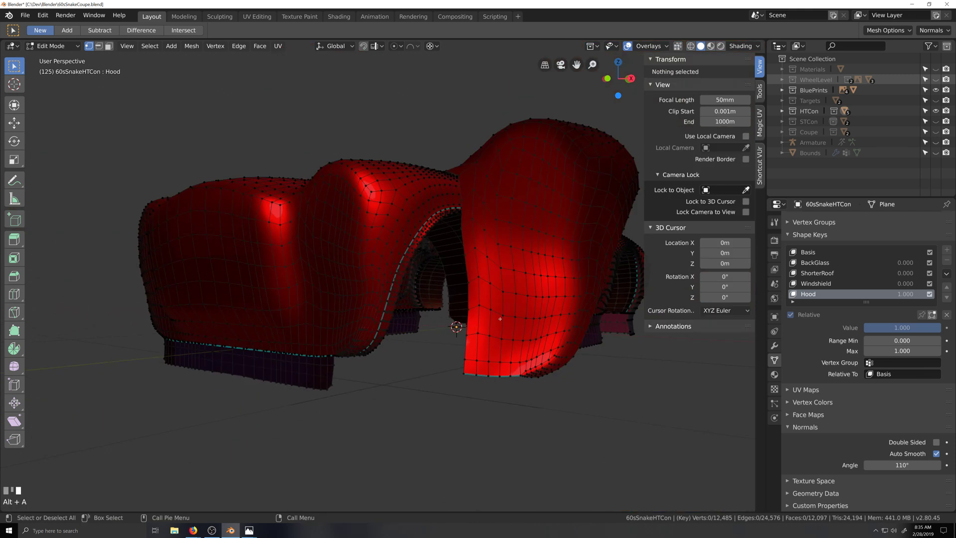
{"action": "key", "text": "l"}
{"action": "scroll", "coordinate": [413, 293], "scroll_direction": "up", "scroll_amount": 1}
{"action": "key", "text": "g"}
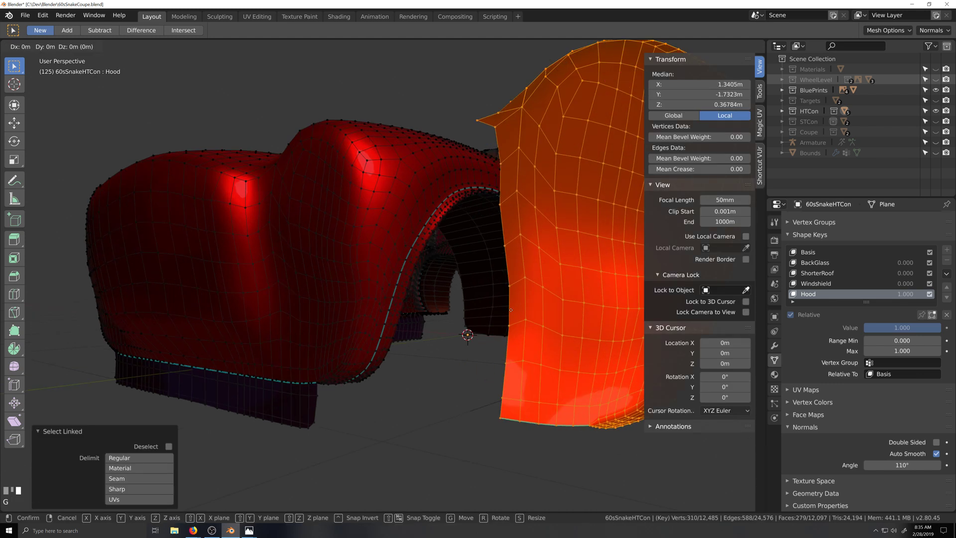
{"action": "key", "text": "x"}
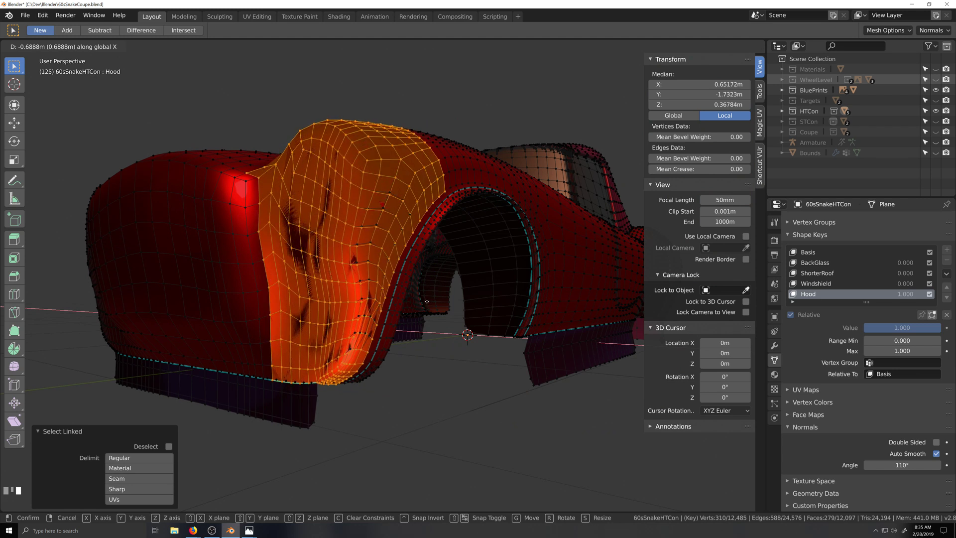
{"action": "left_click", "coordinate": [427, 302]}
{"action": "scroll", "coordinate": [448, 359], "scroll_direction": "up", "scroll_amount": 10}
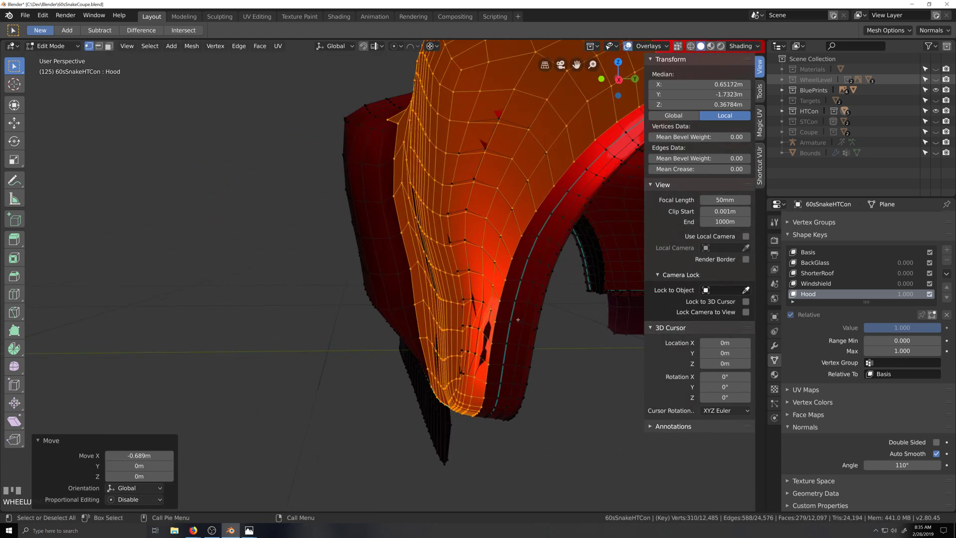
{"action": "middle_click_drag", "start_coordinate": [452, 377], "coordinate": [445, 407]}
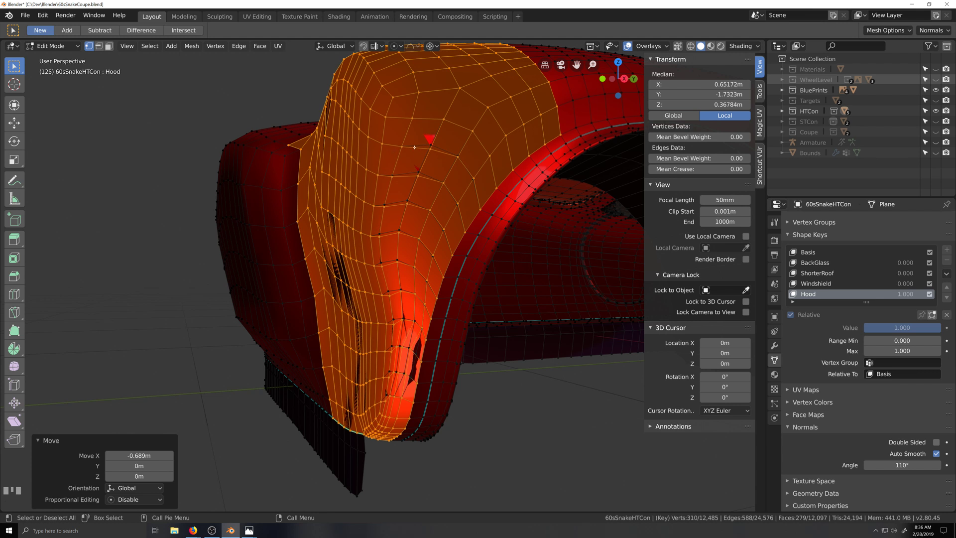
{"action": "scroll", "coordinate": [414, 148], "scroll_direction": "down", "scroll_amount": 3}
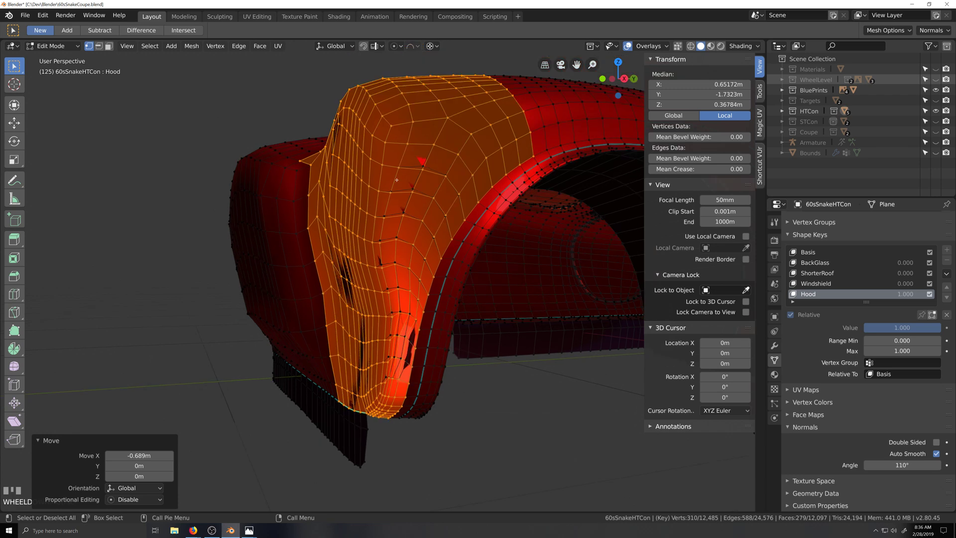
Examine how the selected front fender patch lines up with the body mesh along the hood, down to individual overlapping vertices.
{"action": "scroll", "coordinate": [387, 248], "scroll_direction": "up", "scroll_amount": 3}
{"action": "middle_click_drag", "start_coordinate": [394, 238], "coordinate": [416, 282]}
{"action": "scroll", "coordinate": [410, 253], "scroll_direction": "up", "scroll_amount": 1}
{"action": "scroll", "coordinate": [410, 253], "scroll_direction": "down", "scroll_amount": 4}
{"action": "scroll", "coordinate": [403, 257], "scroll_direction": "up", "scroll_amount": 6}
{"action": "scroll", "coordinate": [416, 282], "scroll_direction": "down", "scroll_amount": 4}
{"action": "scroll", "coordinate": [422, 291], "scroll_direction": "up", "scroll_amount": 5}
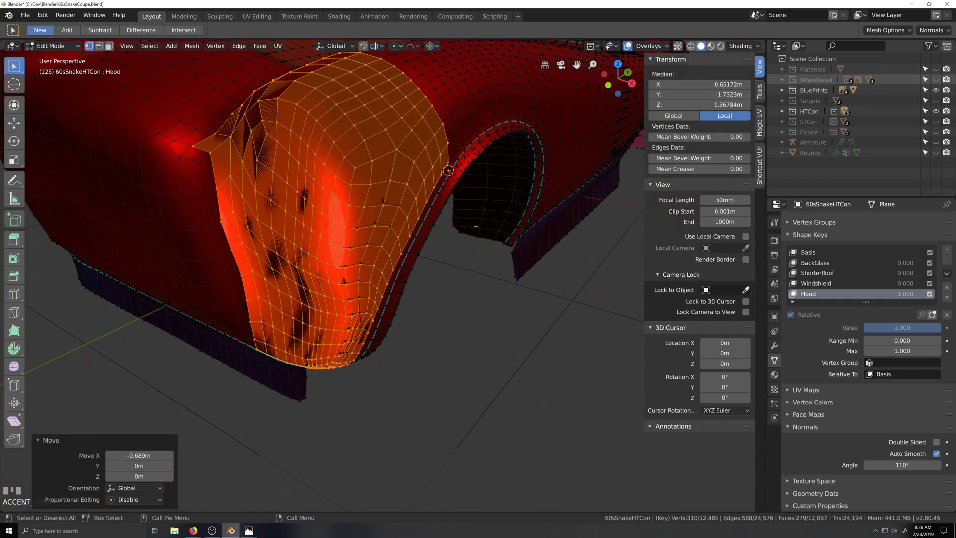
{"action": "scroll", "coordinate": [436, 215], "scroll_direction": "up", "scroll_amount": 2}
{"action": "middle_click_drag", "start_coordinate": [436, 215], "coordinate": [324, 298], "text": "shift"}
{"action": "scroll", "coordinate": [363, 305], "scroll_direction": "up", "scroll_amount": 2}
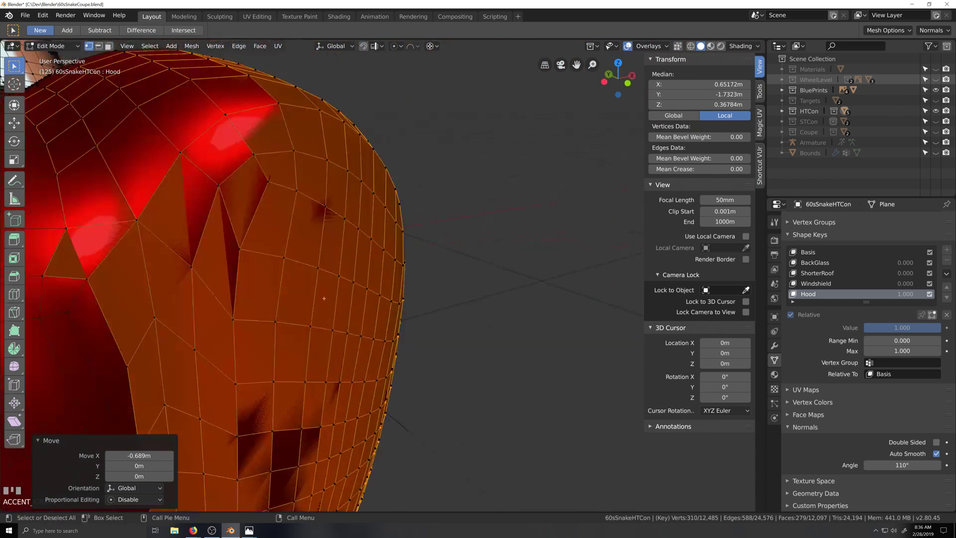
{"action": "middle_click_drag", "start_coordinate": [374, 279], "coordinate": [346, 284]}
{"action": "scroll", "coordinate": [319, 264], "scroll_direction": "up", "scroll_amount": 4}
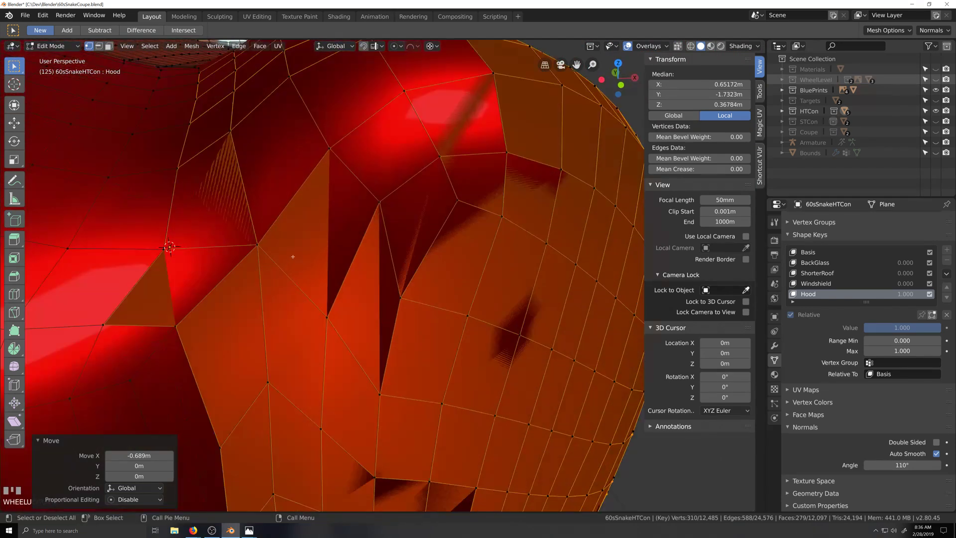
{"action": "middle_click_drag", "start_coordinate": [279, 253], "coordinate": [357, 258], "text": "shift"}
{"action": "scroll", "coordinate": [357, 258], "scroll_direction": "up", "scroll_amount": 6}
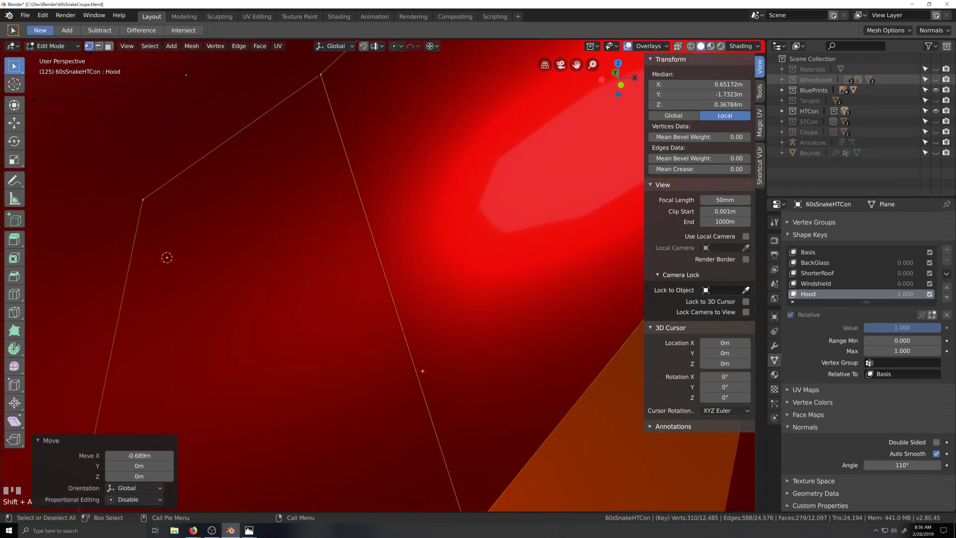
{"action": "scroll", "coordinate": [395, 283], "scroll_direction": "up", "scroll_amount": 5}
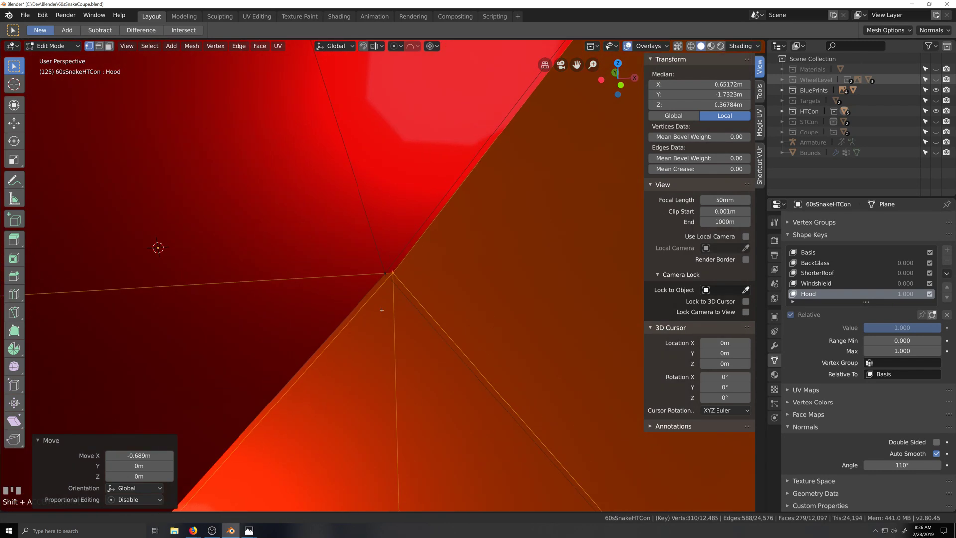
{"action": "key", "text": "g"}
{"action": "key", "text": "x"}
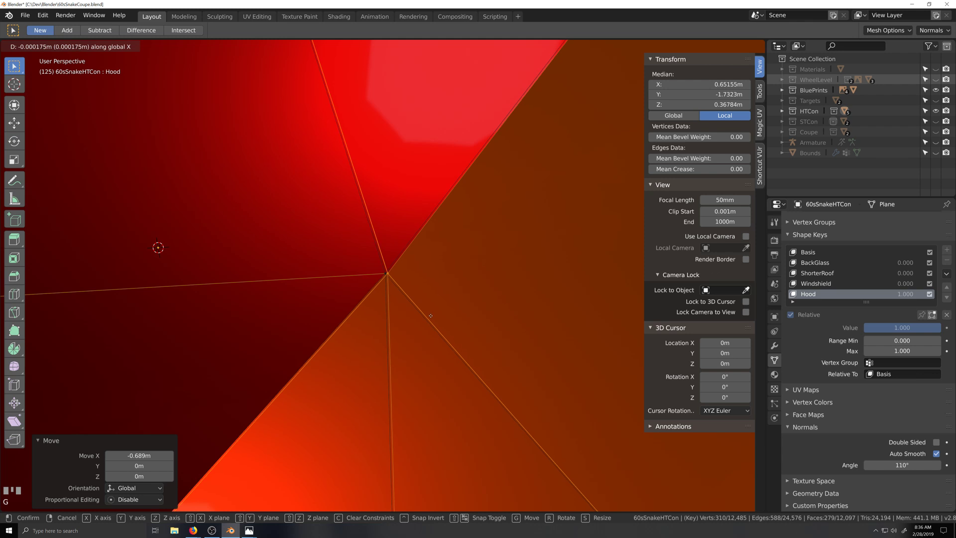
{"action": "right_click", "coordinate": [431, 315]}
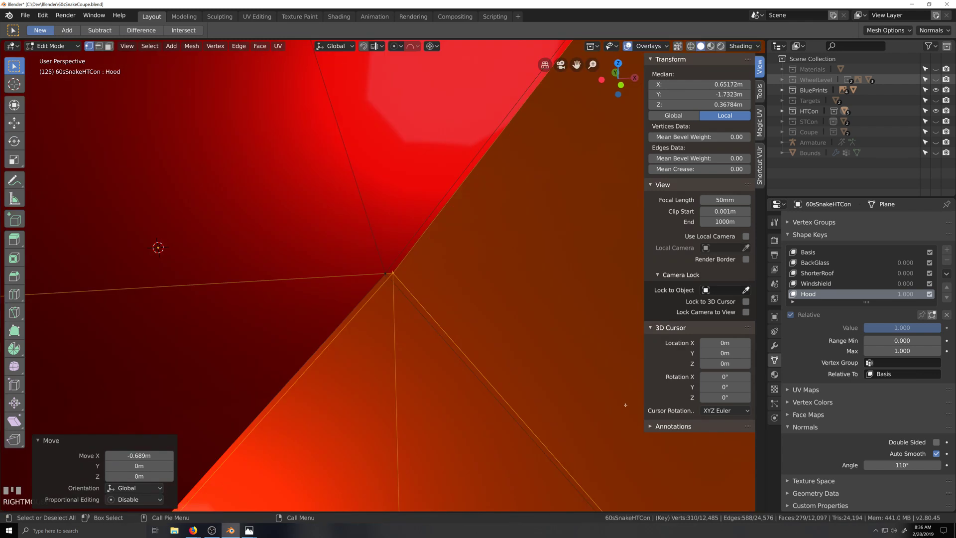
Hide the viewport sidebar and move the selected fender patch by -0.000256 m along global X to align the overlapping vertices.
{"action": "key", "text": "n"}
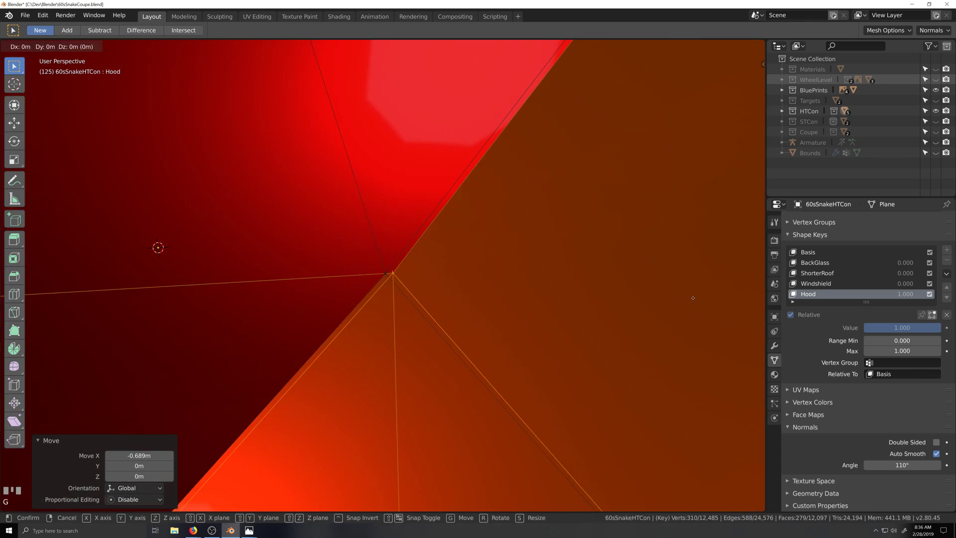
{"action": "key", "text": "g"}
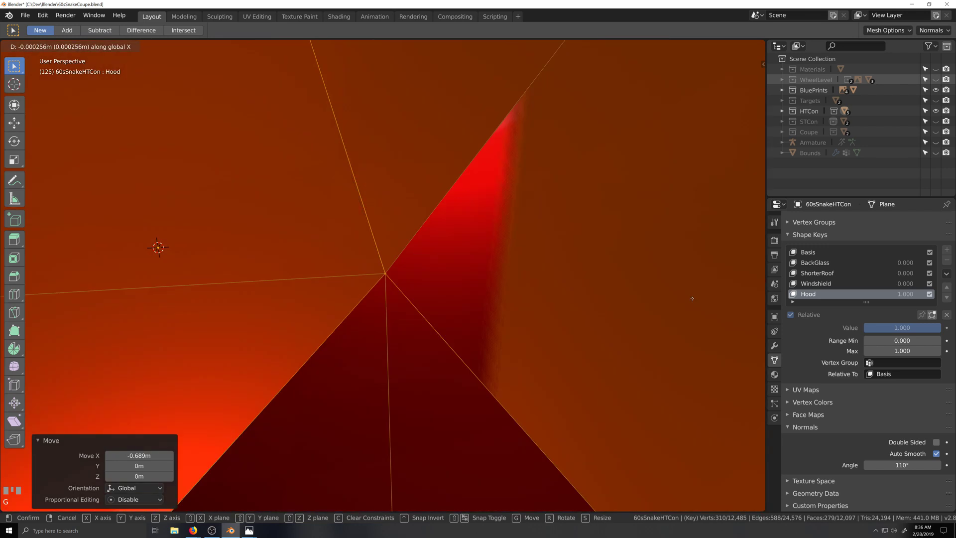
{"action": "left_click", "coordinate": [692, 299]}
Review the fender patch and the mesh editing options, including AutoMerge Editing, and save the file.
{"action": "scroll", "coordinate": [595, 324], "scroll_direction": "down", "scroll_amount": 14}
{"action": "key", "text": "grave"}
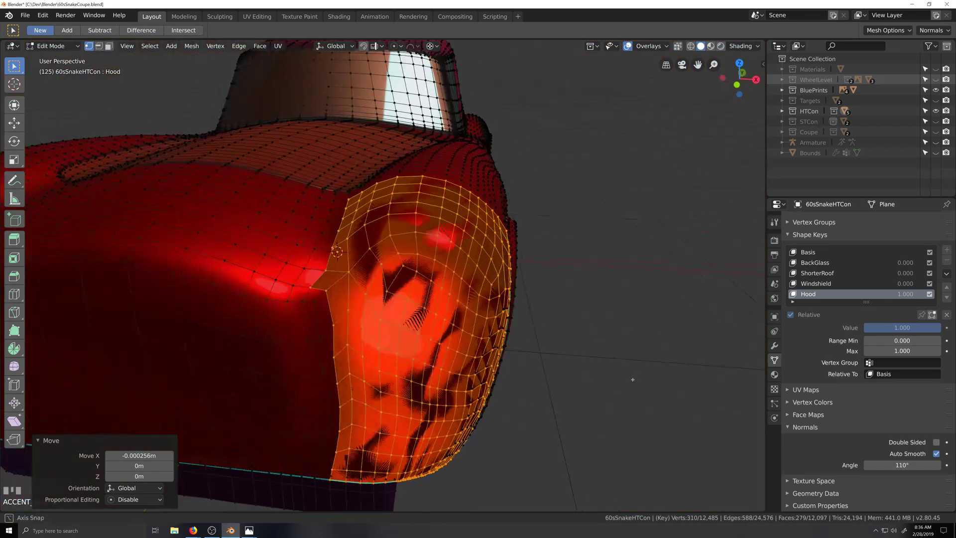
{"action": "scroll", "coordinate": [596, 413], "scroll_direction": "up", "scroll_amount": 3}
{"action": "middle_click_drag", "start_coordinate": [554, 455], "coordinate": [548, 339], "text": "shift"}
{"action": "left_click", "coordinate": [910, 31]}
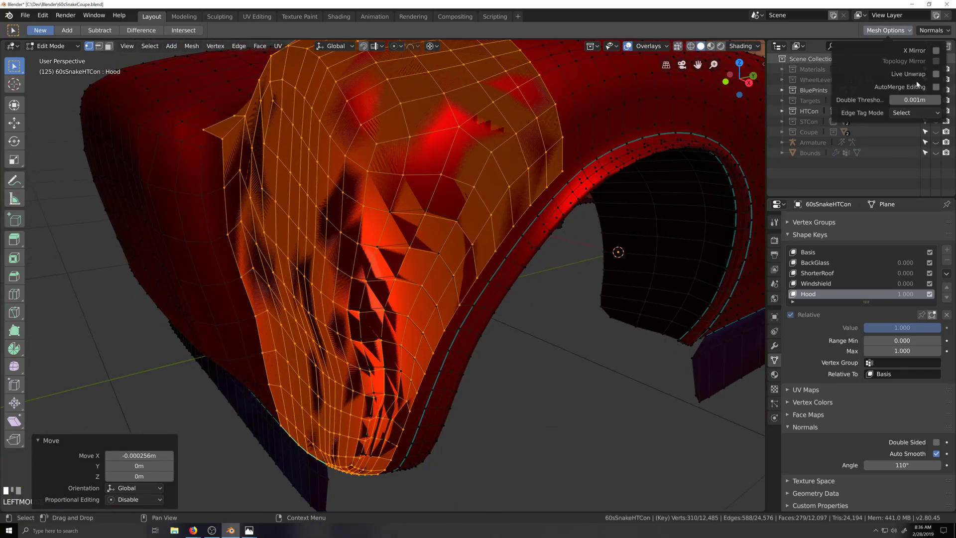
{"action": "scroll", "coordinate": [545, 394], "scroll_direction": "up", "scroll_amount": 5}
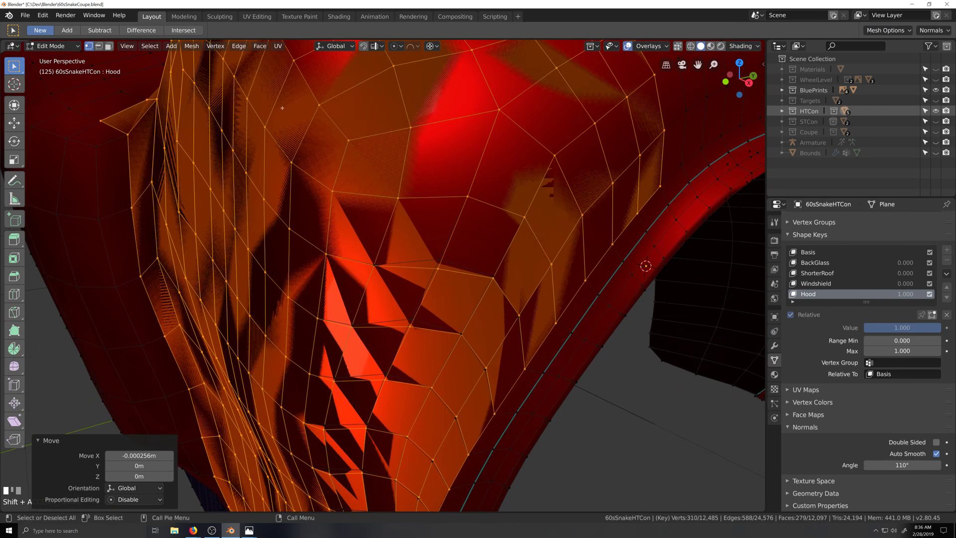
{"action": "left_click", "coordinate": [25, 16]}
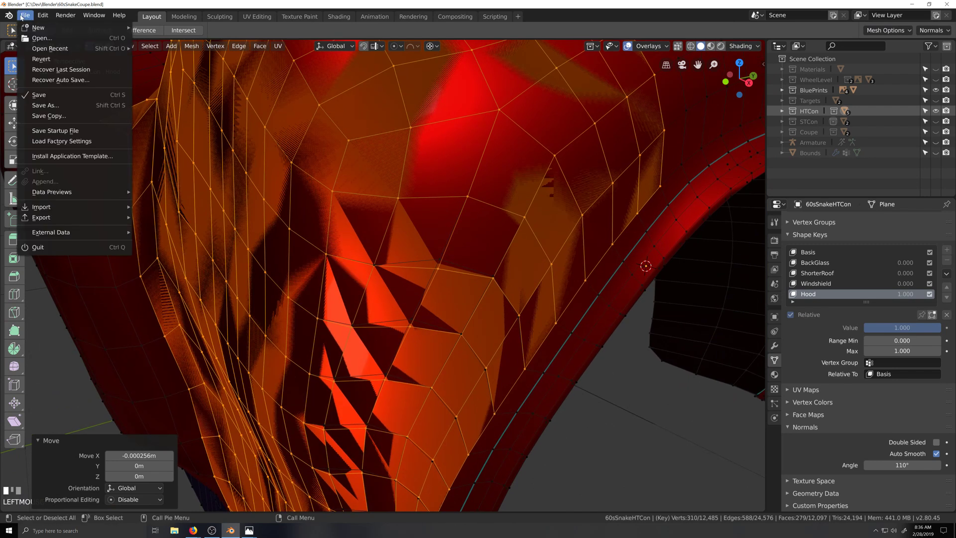
{"action": "left_click", "coordinate": [39, 96]}
Enable snapping and set the snap element to Vertex.
{"action": "scroll", "coordinate": [338, 291], "scroll_direction": "up", "scroll_amount": 5}
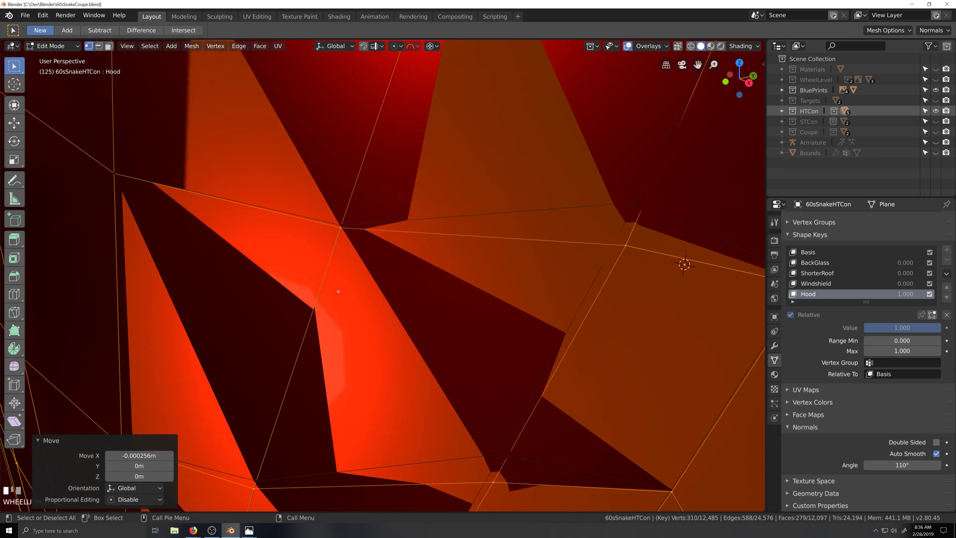
{"action": "middle_click_drag", "start_coordinate": [157, 176], "coordinate": [354, 238], "text": "shift"}
{"action": "middle_click_drag", "start_coordinate": [682, 391], "coordinate": [497, 309], "text": "shift"}
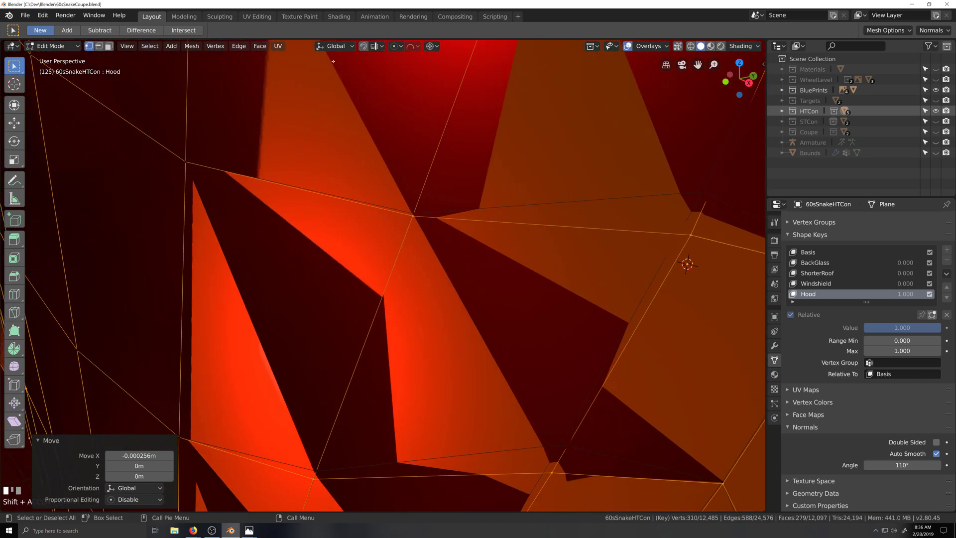
{"action": "left_click", "coordinate": [363, 47]}
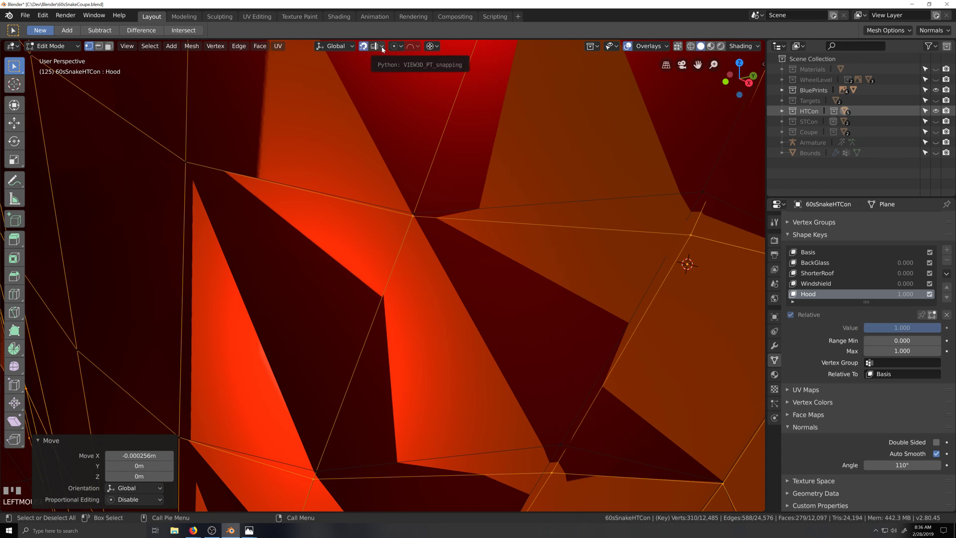
{"action": "left_click", "coordinate": [382, 47]}
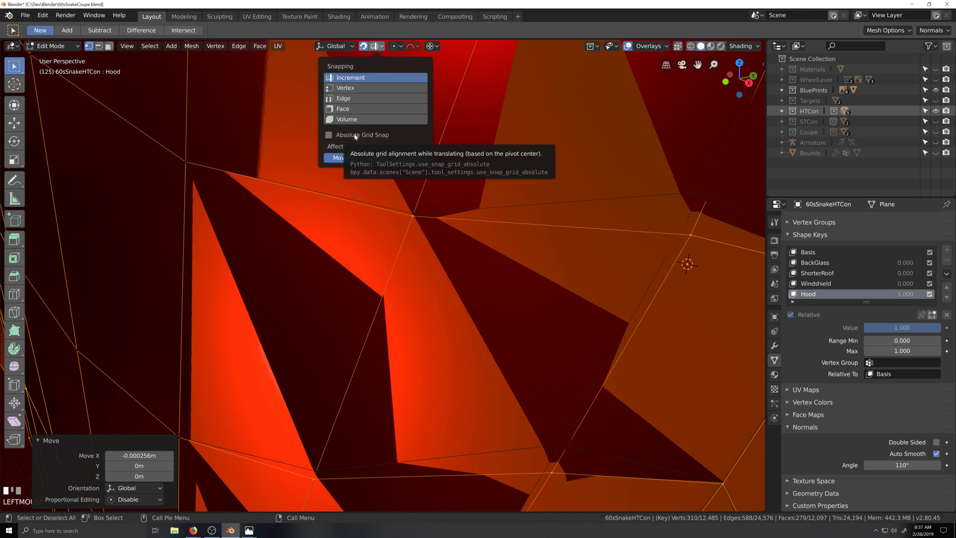
{"action": "left_click", "coordinate": [342, 89]}
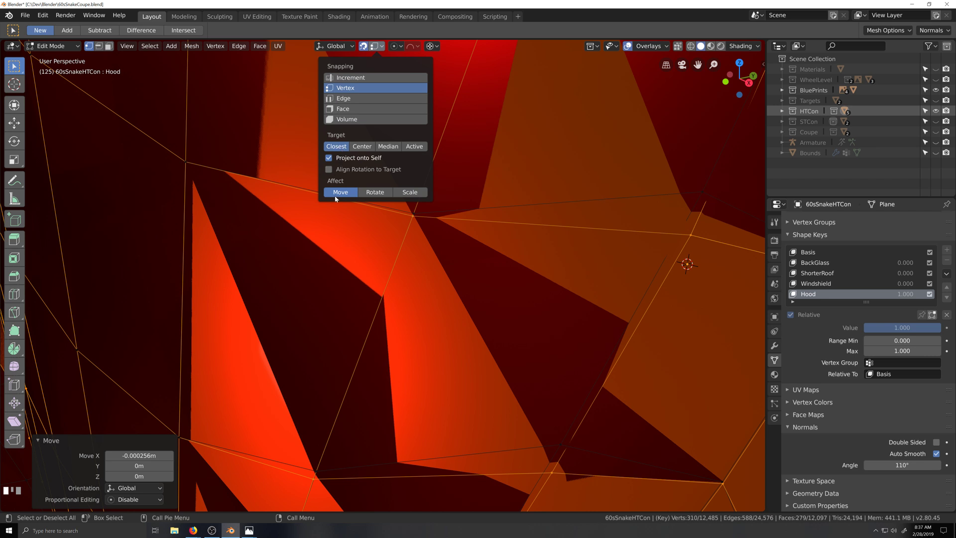
Snap a single offset vertex in the middle of the fender patch onto its near-coincident counterpart.
{"action": "left_click", "coordinate": [415, 213]}
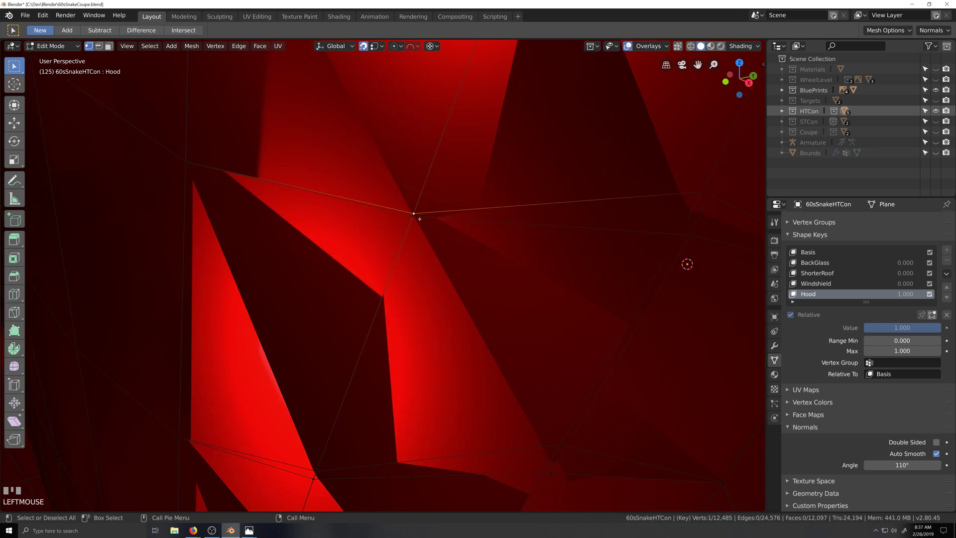
{"action": "left_click_drag", "start_coordinate": [419, 218], "coordinate": [416, 217]}
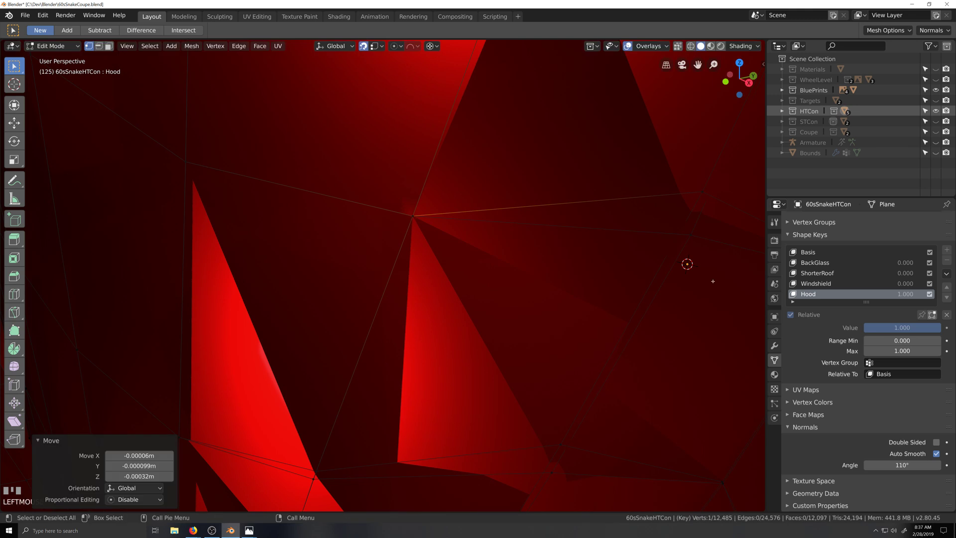
{"action": "key", "text": "g"}
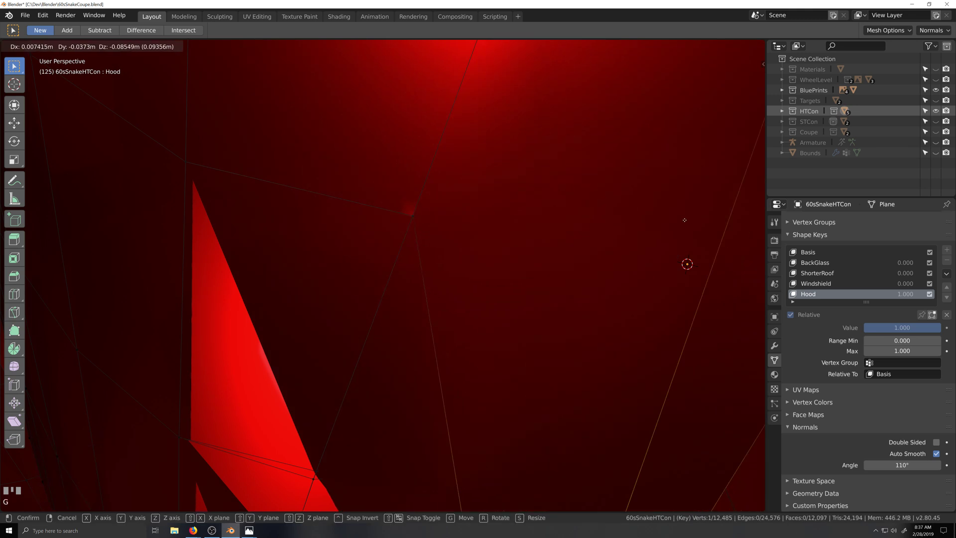
{"action": "right_click", "coordinate": [621, 260]}
Snap the adjacent offset fender vertex, one closer to the wheel arch in the same row, onto its matching vertex.
{"action": "key", "text": "shift+grave"}
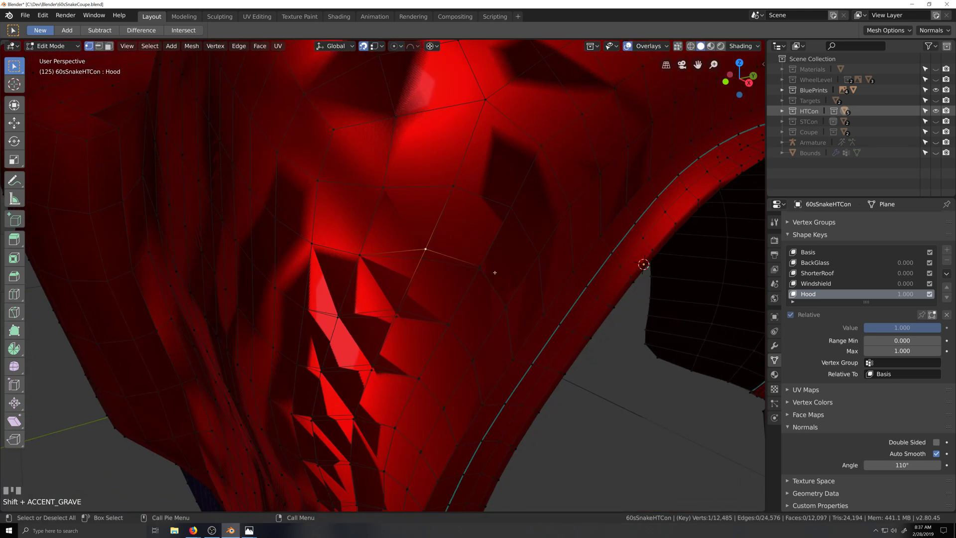
{"action": "key", "text": "period"}
{"action": "left_click", "coordinate": [435, 241]}
{"action": "scroll", "coordinate": [485, 264], "scroll_direction": "up", "scroll_amount": 3}
{"action": "key", "text": "shift+grave"}
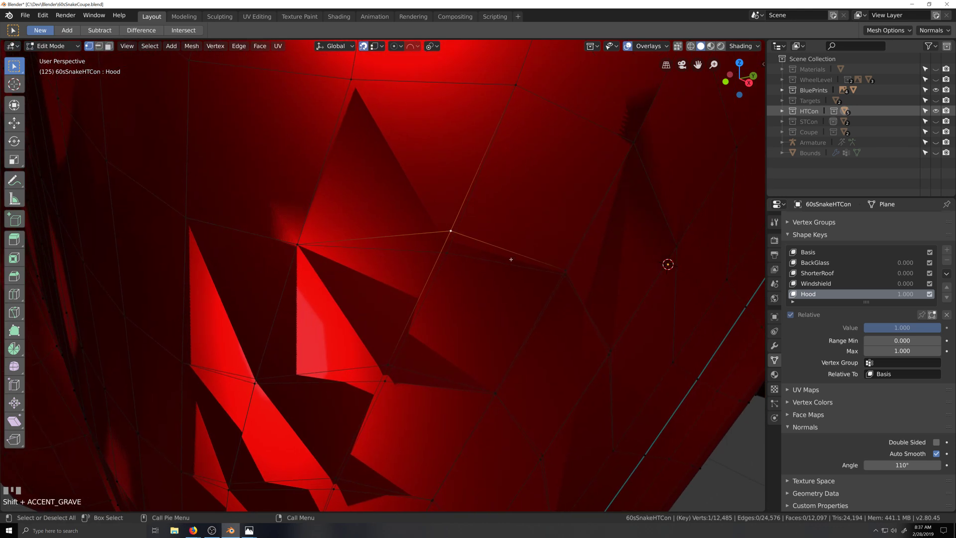
{"action": "scroll", "coordinate": [509, 210], "scroll_direction": "up", "scroll_amount": 2}
{"action": "key", "text": "g"}
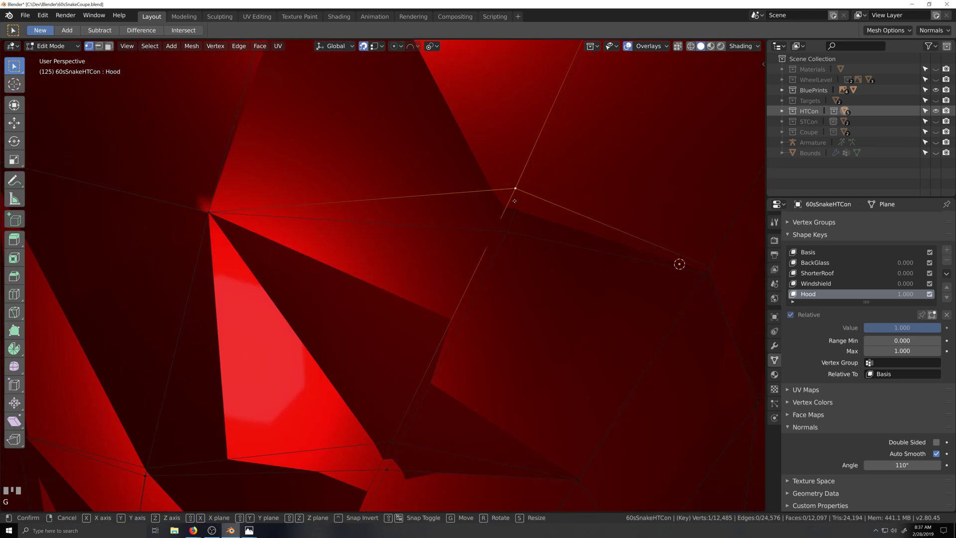
{"action": "left_click", "coordinate": [509, 230]}
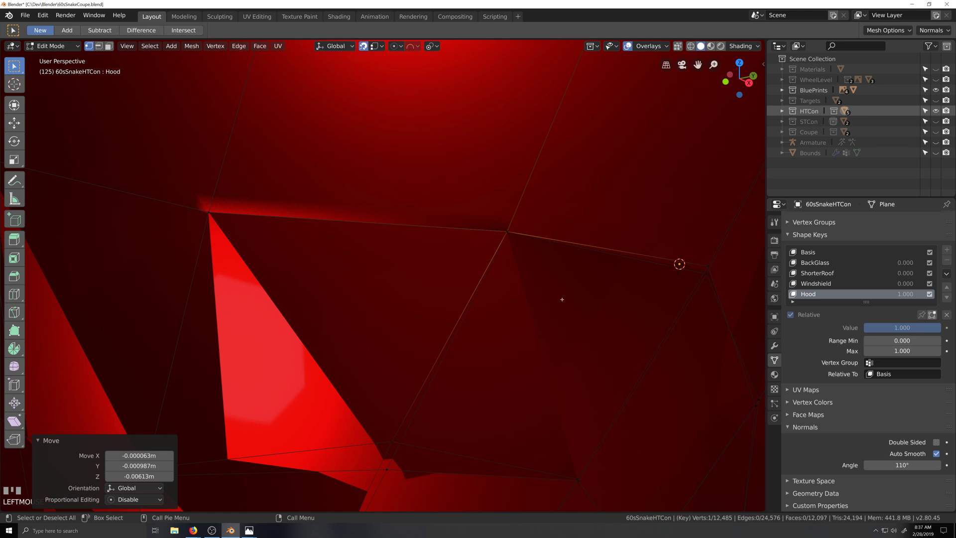
Snap the next two offset vertices toward the wheel arch onto their matching vertices and save the file.
{"action": "left_click", "coordinate": [437, 218]}
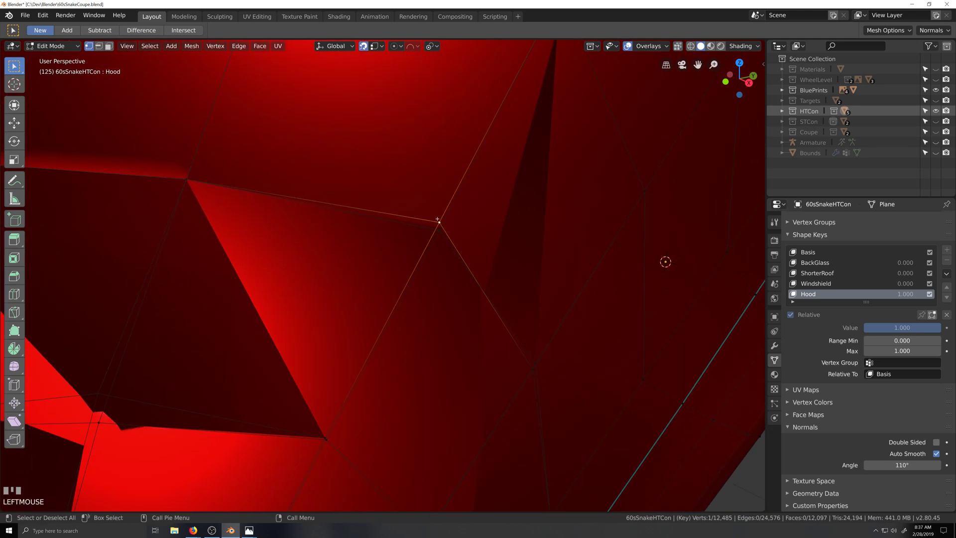
{"action": "left_click_drag", "start_coordinate": [439, 222], "coordinate": [439, 224]}
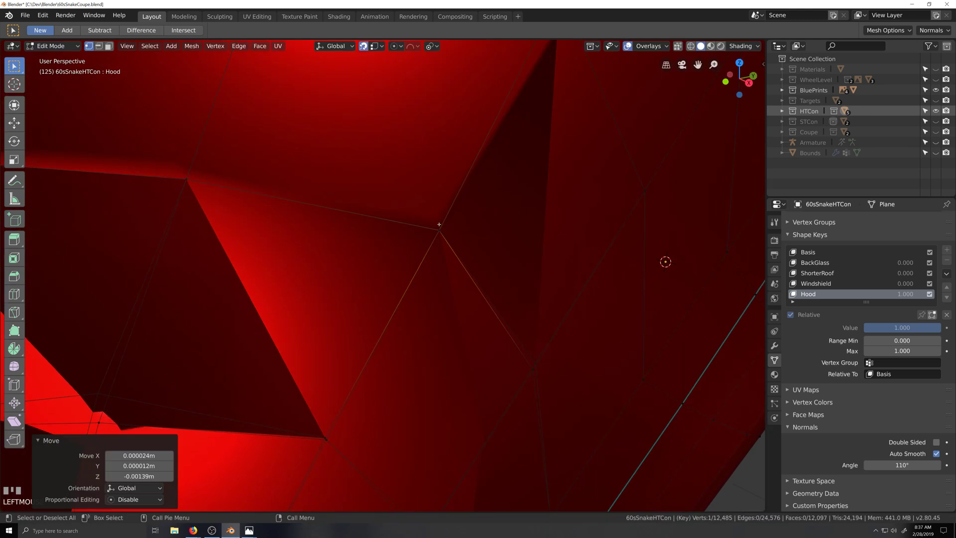
{"action": "left_click", "coordinate": [534, 368]}
{"action": "left_click_drag", "start_coordinate": [533, 369], "coordinate": [532, 370]}
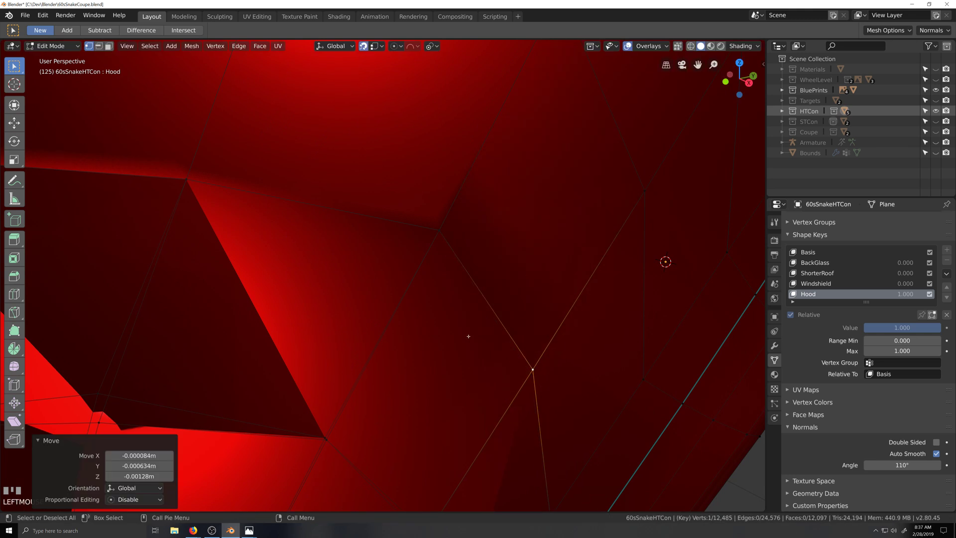
{"action": "key", "text": "ctrl+s"}
Snap two more offset vertices in the fender row below onto their matching vertices, working back from the wheel arch.
{"action": "middle_click_drag", "start_coordinate": [468, 336], "coordinate": [543, 291], "text": "shift"}
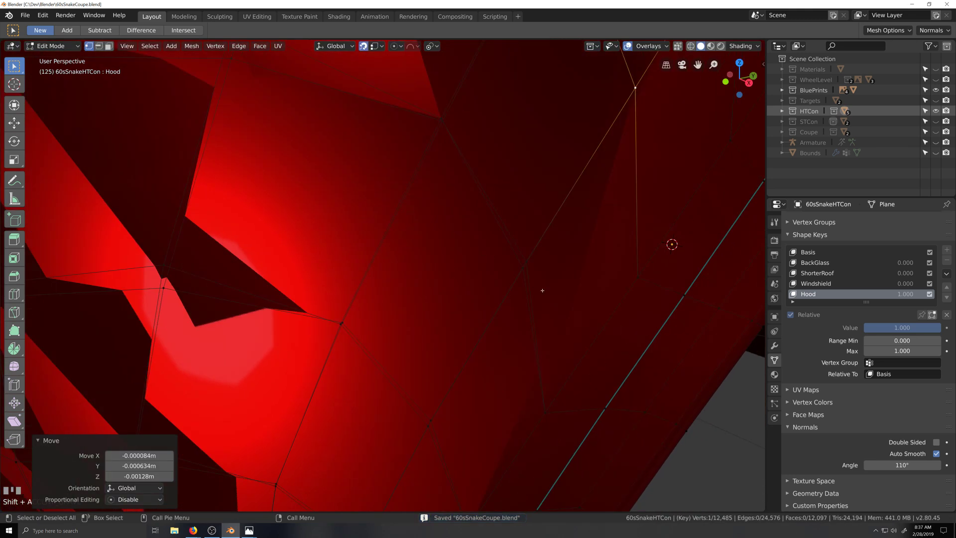
{"action": "left_click", "coordinate": [528, 260]}
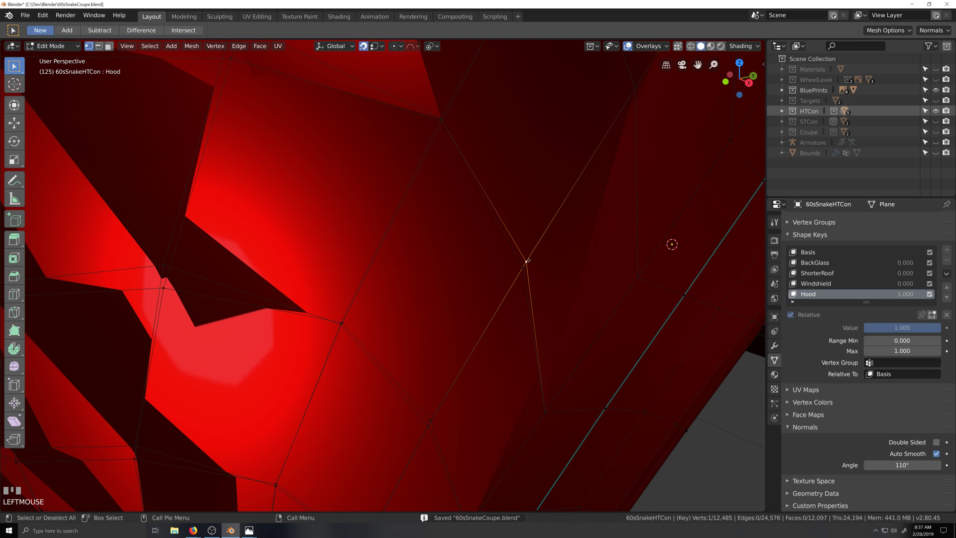
{"action": "left_click_drag", "start_coordinate": [527, 260], "coordinate": [524, 266]}
{"action": "left_click_drag", "start_coordinate": [440, 112], "coordinate": [438, 110]}
{"action": "middle_click_drag", "start_coordinate": [438, 110], "coordinate": [437, 166], "text": "shift"}
{"action": "left_click", "coordinate": [440, 172]}
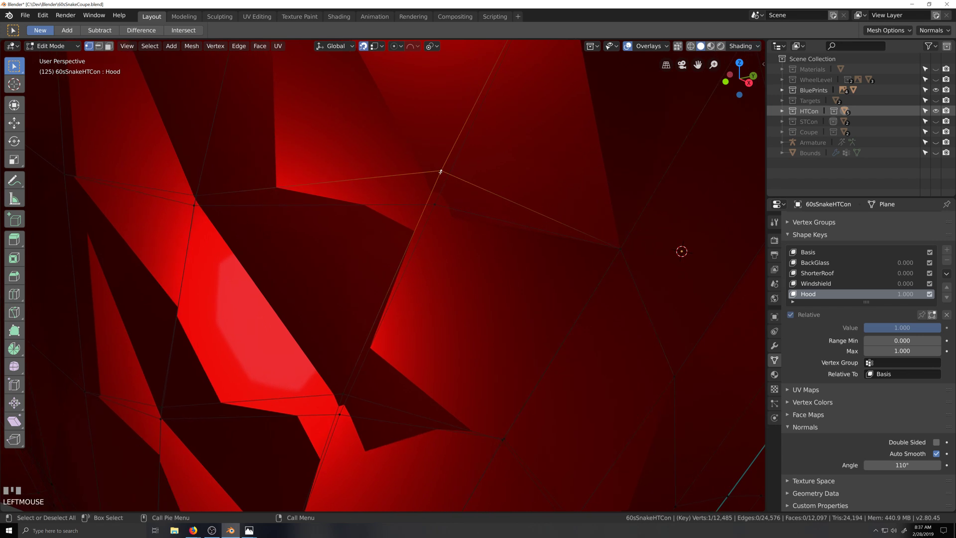
{"action": "left_click_drag", "start_coordinate": [440, 172], "coordinate": [434, 204]}
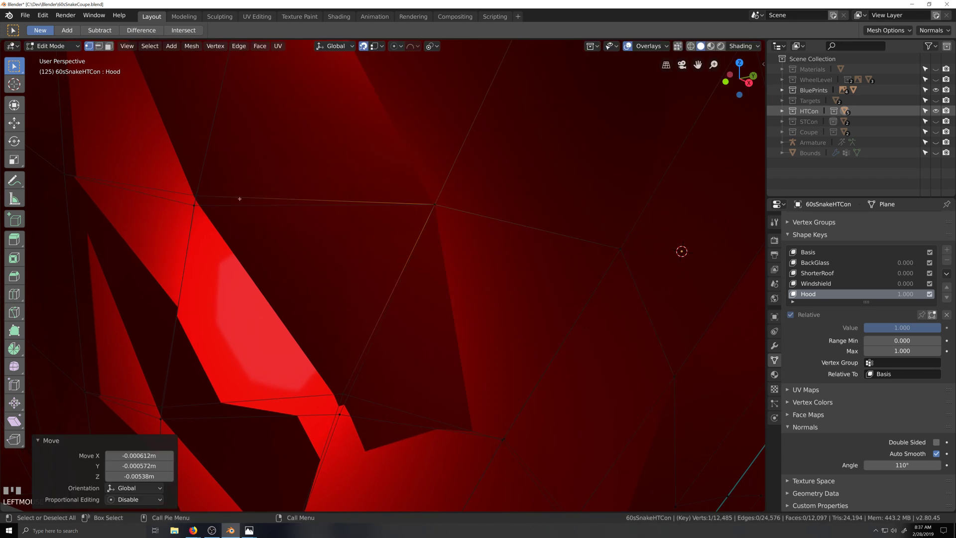
Snap the remaining offset vertex in the current fender row, the one farthest from the wheel arch, onto its matching vertex.
{"action": "left_click", "coordinate": [198, 197]}
{"action": "key", "text": "g"}
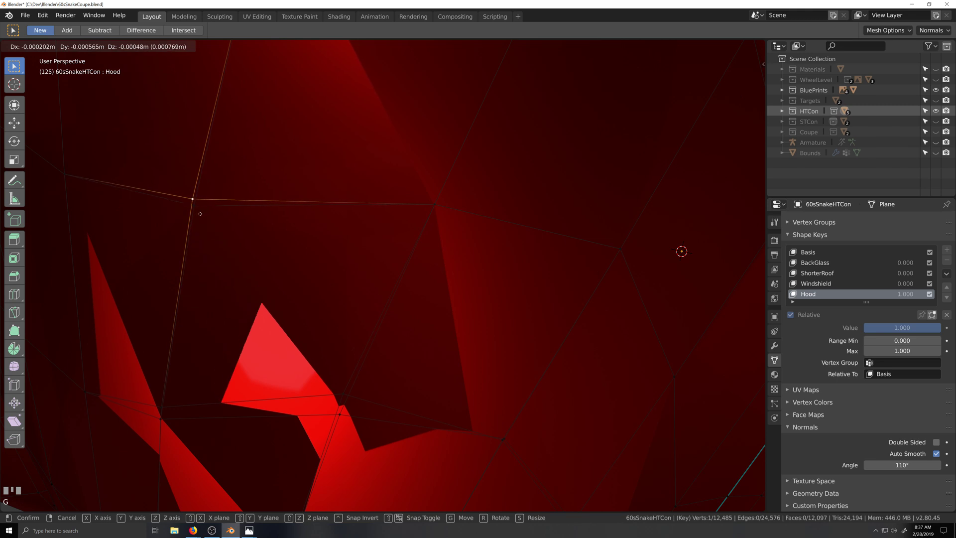
{"action": "left_click", "coordinate": [200, 216]}
{"action": "key", "text": "shift+grave"}
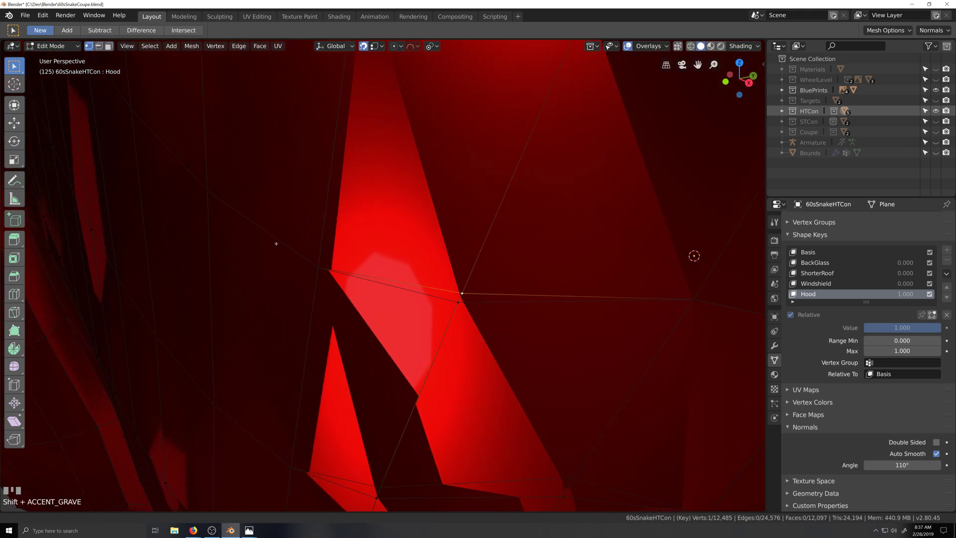
{"action": "scroll", "coordinate": [443, 330], "scroll_direction": "up", "scroll_amount": 1}
{"action": "scroll", "coordinate": [524, 359], "scroll_direction": "down", "scroll_amount": 2}
{"action": "key", "text": "shift+grave"}
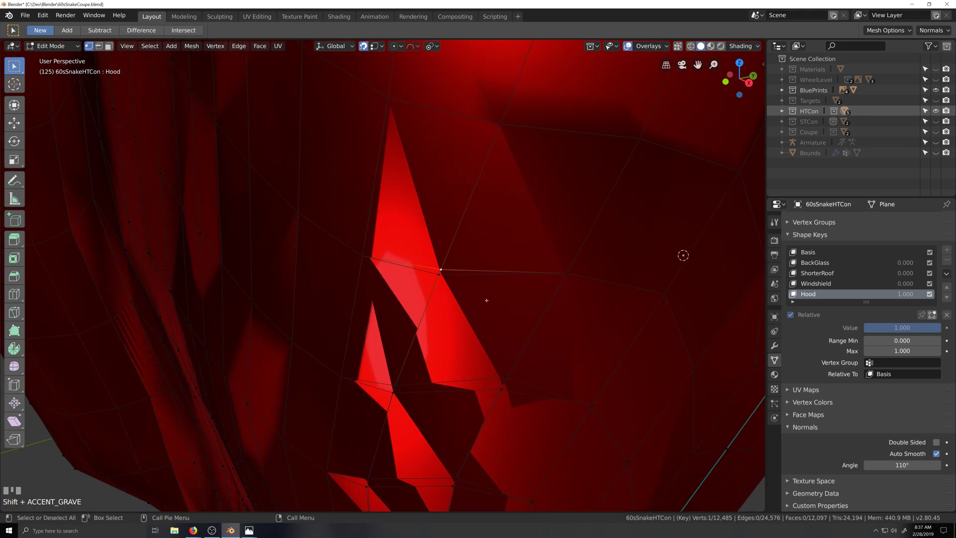
{"action": "scroll", "coordinate": [487, 288], "scroll_direction": "up", "scroll_amount": 1}
{"action": "key", "text": "g"}
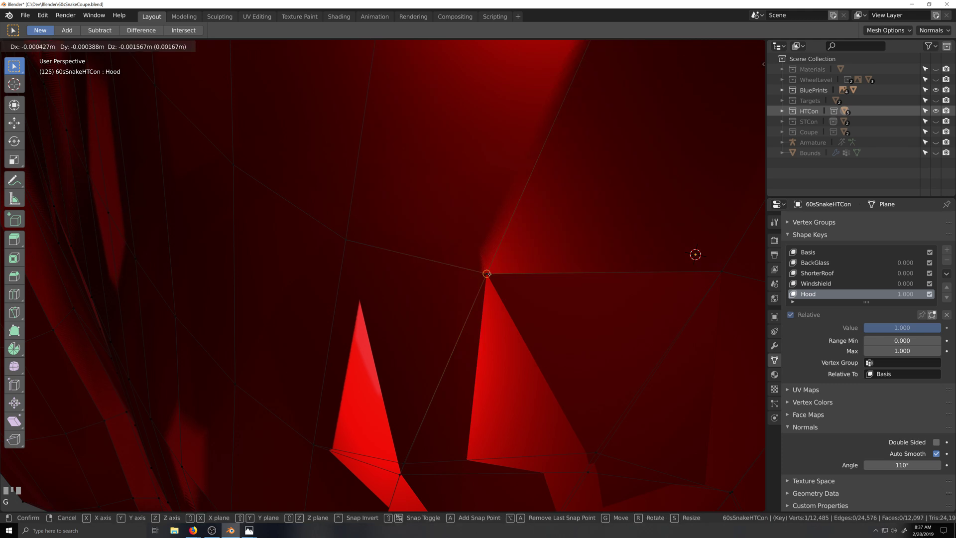
{"action": "left_click", "coordinate": [489, 274]}
Snap the first two offset vertices of the next fender row down onto their matching vertices, starting farthest from the wheel arch.
{"action": "key", "text": "shift+grave"}
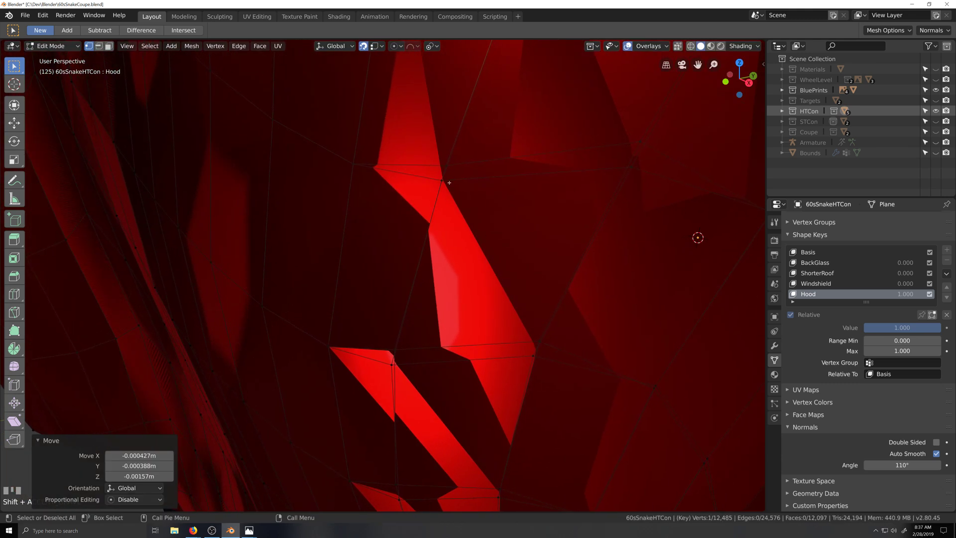
{"action": "left_click", "coordinate": [444, 165]}
{"action": "key", "text": "g"}
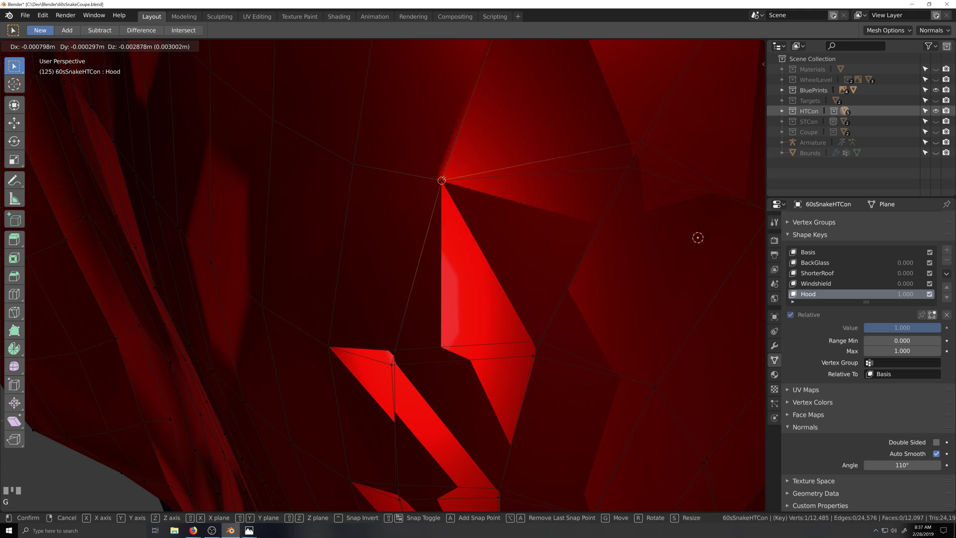
{"action": "left_click", "coordinate": [444, 184]}
{"action": "key", "text": "shift+grave"}
{"action": "key", "text": "g"}
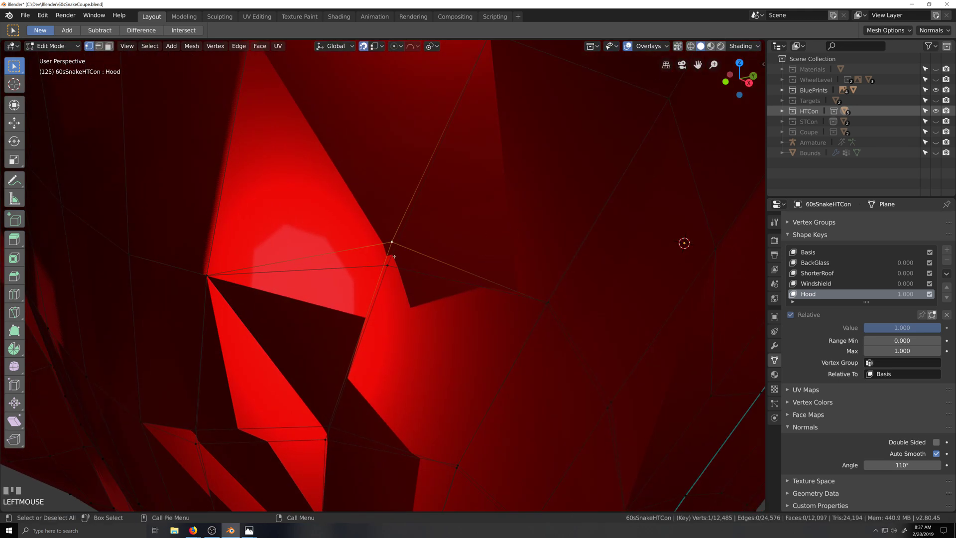
{"action": "left_click", "coordinate": [522, 304]}
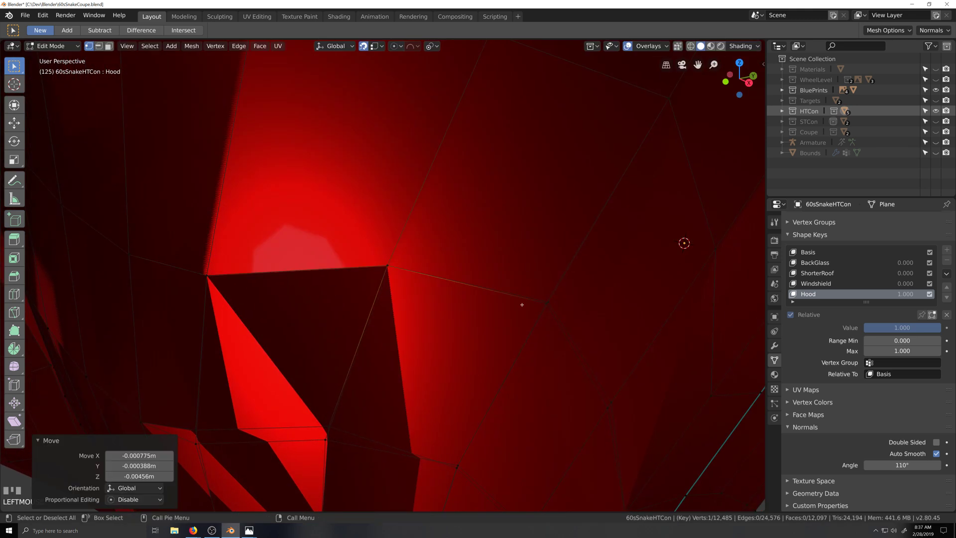
Snap the two remaining offset vertices of this row toward the wheel arch onto their counterparts and save the file.
{"action": "key", "text": "g"}
{"action": "left_click", "coordinate": [549, 302]}
{"action": "key", "text": "g"}
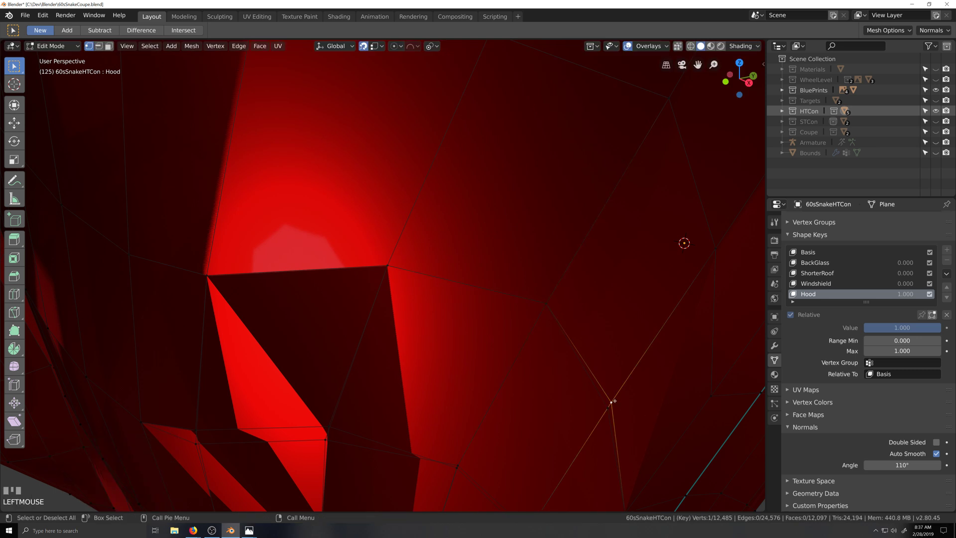
{"action": "left_click", "coordinate": [611, 404]}
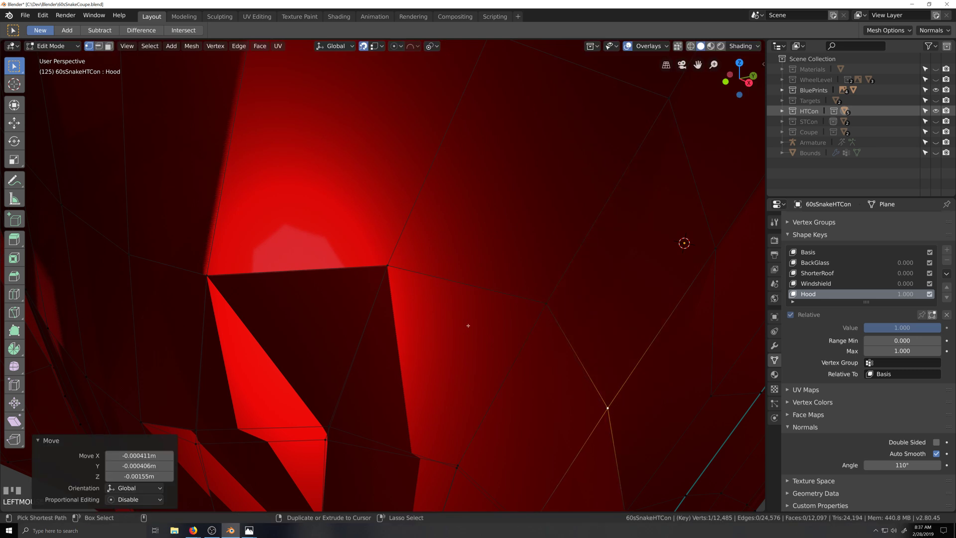
{"action": "key", "text": "ctrl+s"}
Snap the two offset vertices nearest the wheel arch in the following fender row onto their matching vertices.
{"action": "middle_click_drag", "start_coordinate": [457, 344], "coordinate": [473, 290]}
{"action": "scroll", "coordinate": [515, 307], "scroll_direction": "up", "scroll_amount": 3}
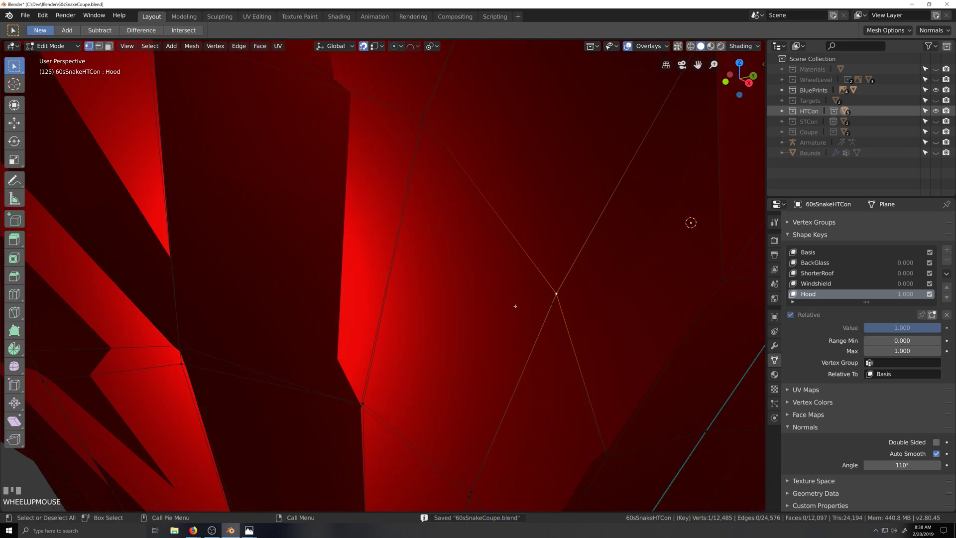
{"action": "key", "text": "g"}
{"action": "left_click", "coordinate": [554, 314]}
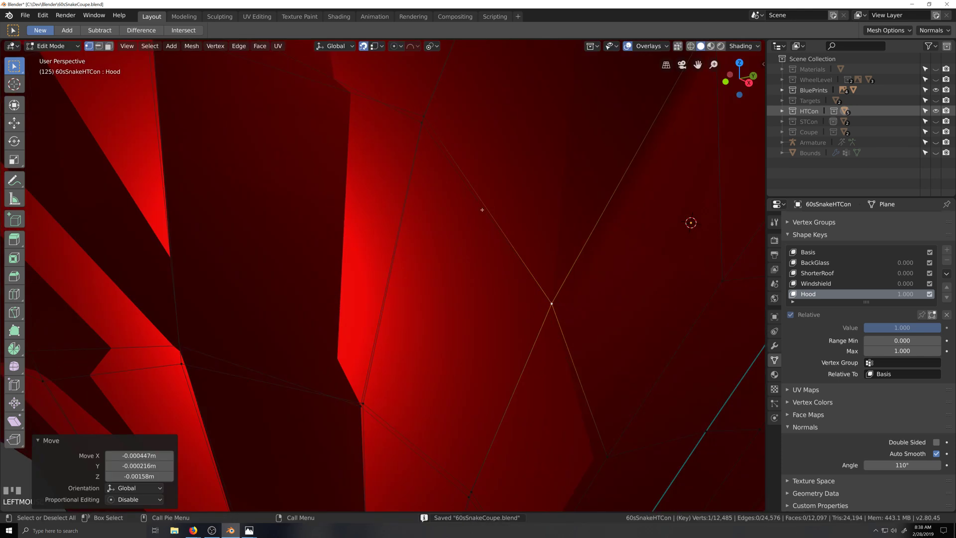
{"action": "left_click", "coordinate": [424, 115]}
{"action": "key", "text": "g"}
{"action": "left_click", "coordinate": [424, 118]}
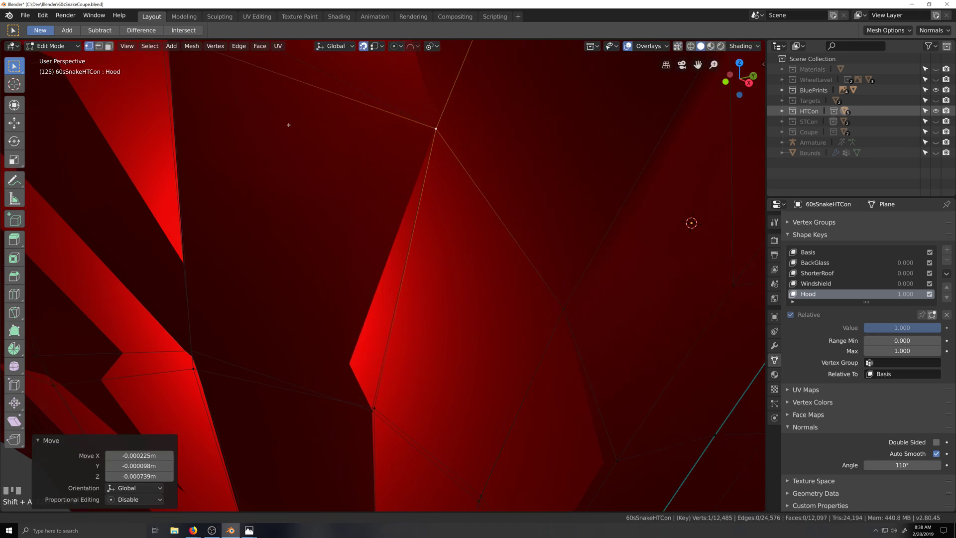
Snap the other two offset vertices of the same row onto their counterparts, continuing away from the wheel arch.
{"action": "middle_click_drag", "start_coordinate": [288, 124], "coordinate": [331, 181]}
{"action": "scroll", "coordinate": [436, 321], "scroll_direction": "down", "scroll_amount": 5}
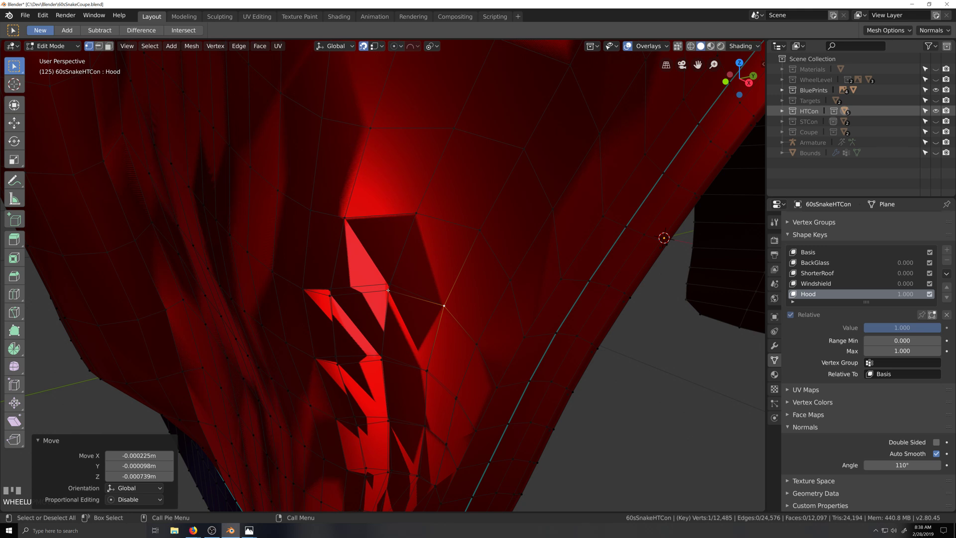
{"action": "key", "text": "l"}
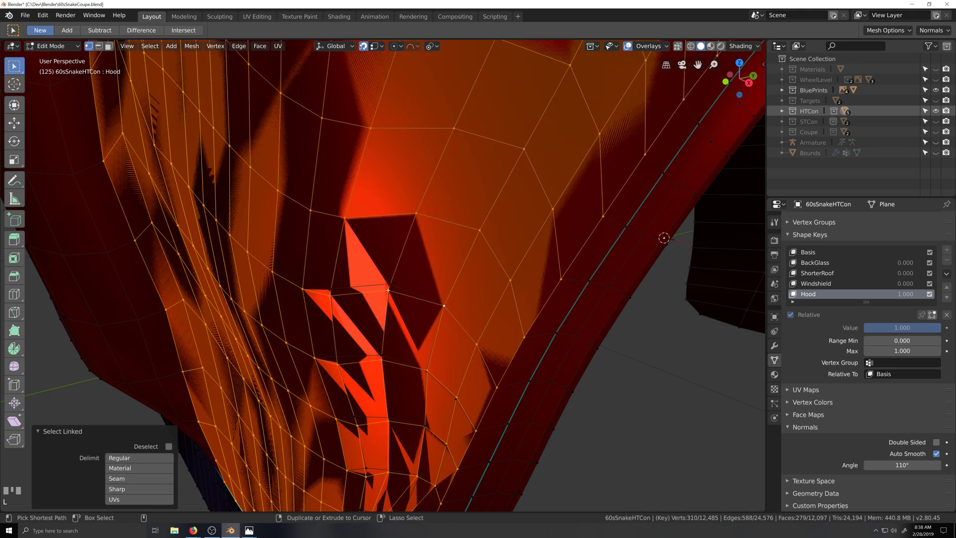
{"action": "left_click", "coordinate": [388, 290]}
{"action": "scroll", "coordinate": [391, 289], "scroll_direction": "up", "scroll_amount": 1}
{"action": "left_click", "coordinate": [393, 287]}
{"action": "scroll", "coordinate": [393, 287], "scroll_direction": "up", "scroll_amount": 2}
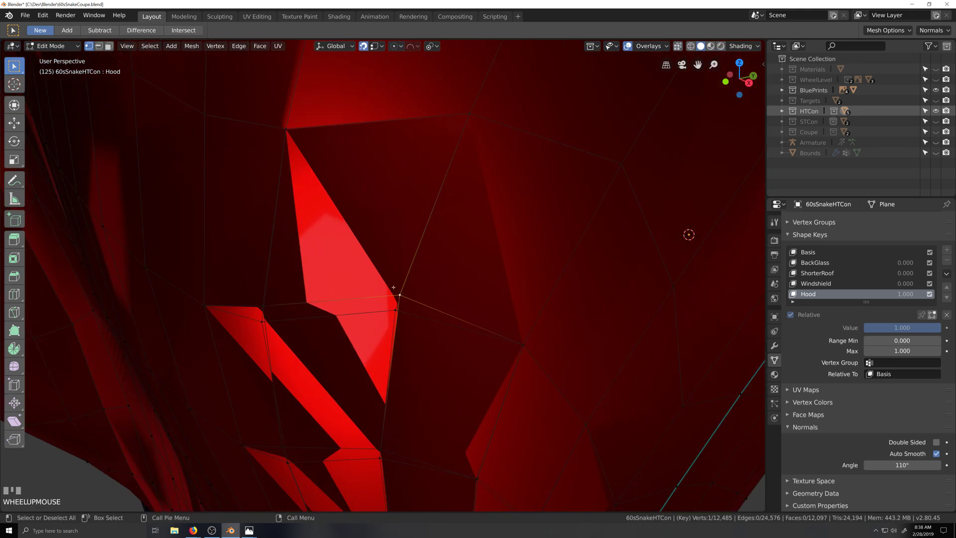
{"action": "key", "text": "g"}
{"action": "left_click", "coordinate": [391, 305]}
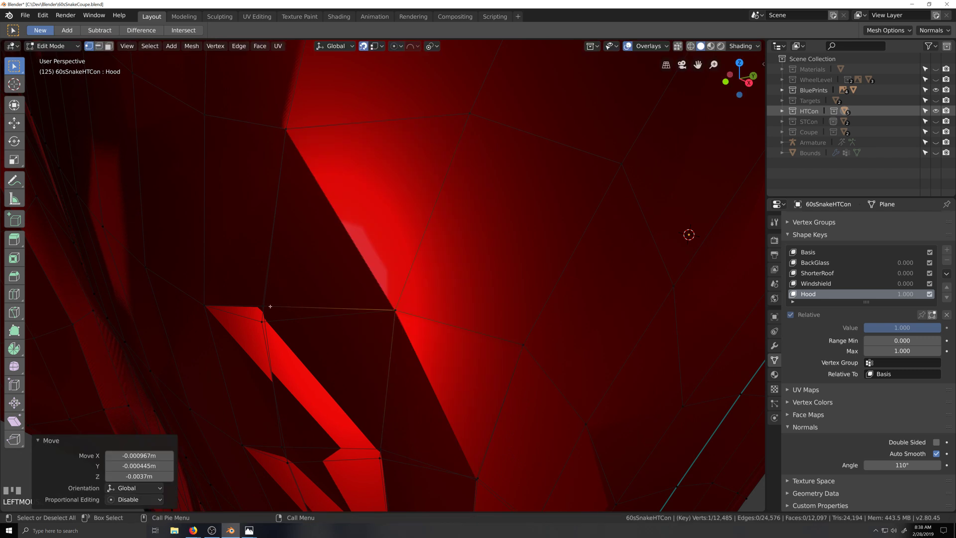
{"action": "key", "text": "g"}
{"action": "left_click", "coordinate": [215, 310]}
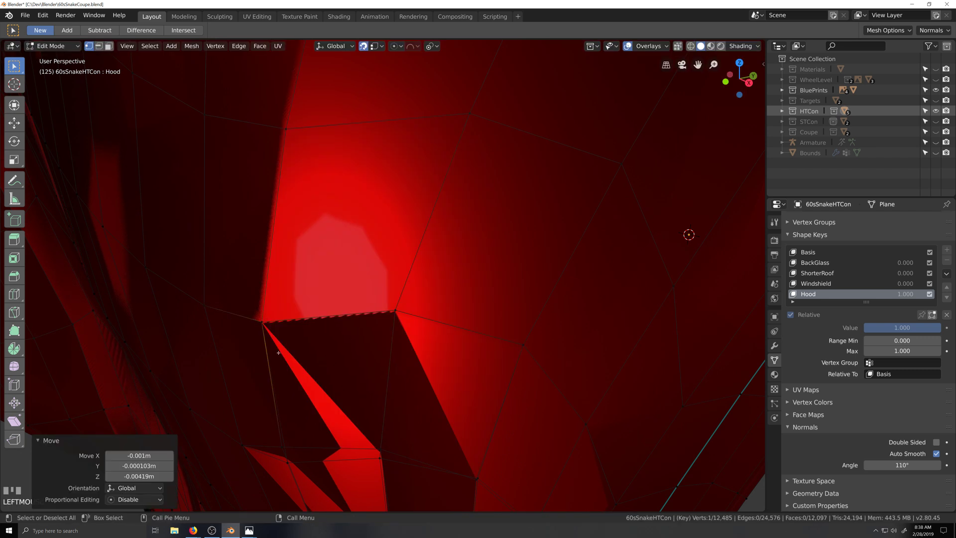
Snap two offset vertices one row lower onto their matching vertices, starting at the end farthest from the wheel arch.
{"action": "left_click_drag", "start_coordinate": [323, 460], "coordinate": [327, 364], "text": "alt+shift"}
{"action": "key", "text": "g"}
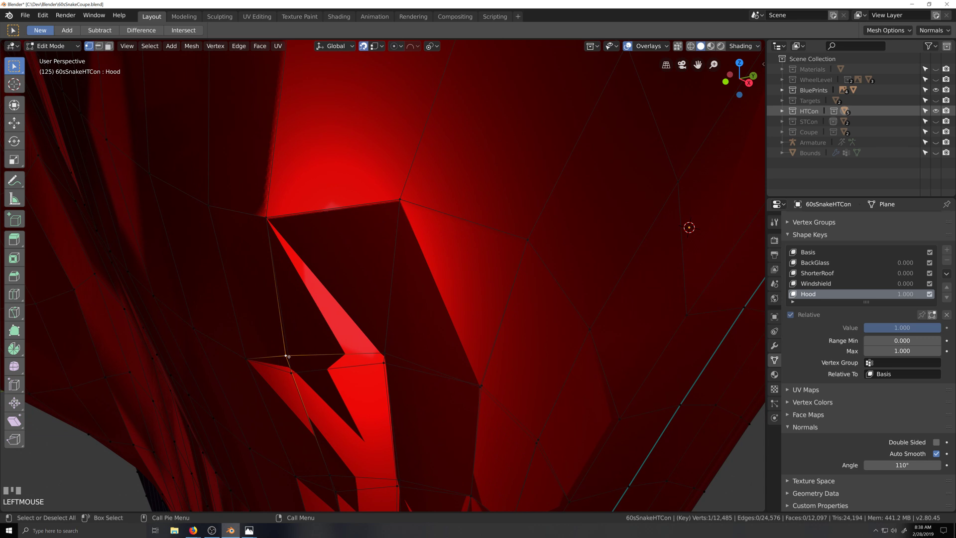
{"action": "left_click", "coordinate": [393, 358]}
{"action": "key", "text": "ctrl+z"}
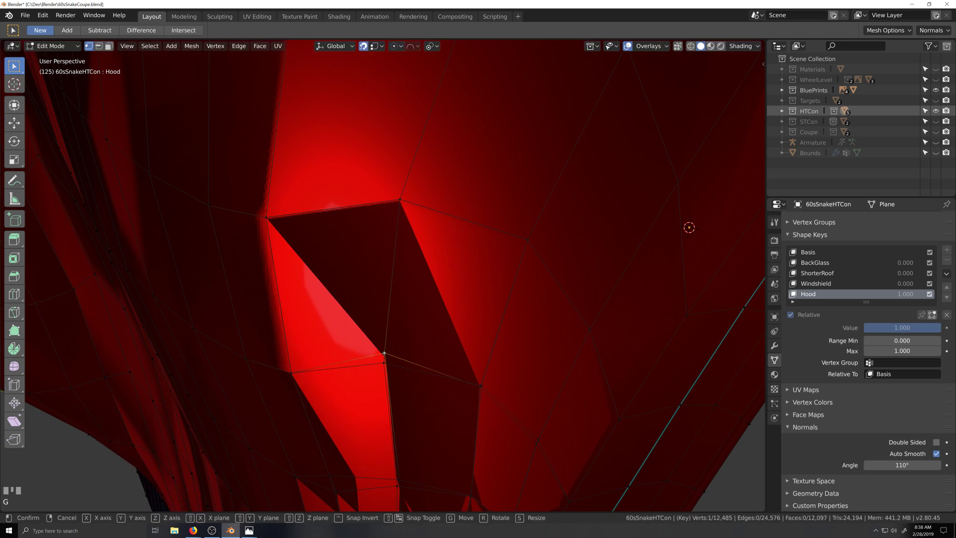
Snap the next two vertices of that row toward the wheel arch onto their matching vertices and save the file.
{"action": "left_click", "coordinate": [481, 385]}
{"action": "key", "text": "g"}
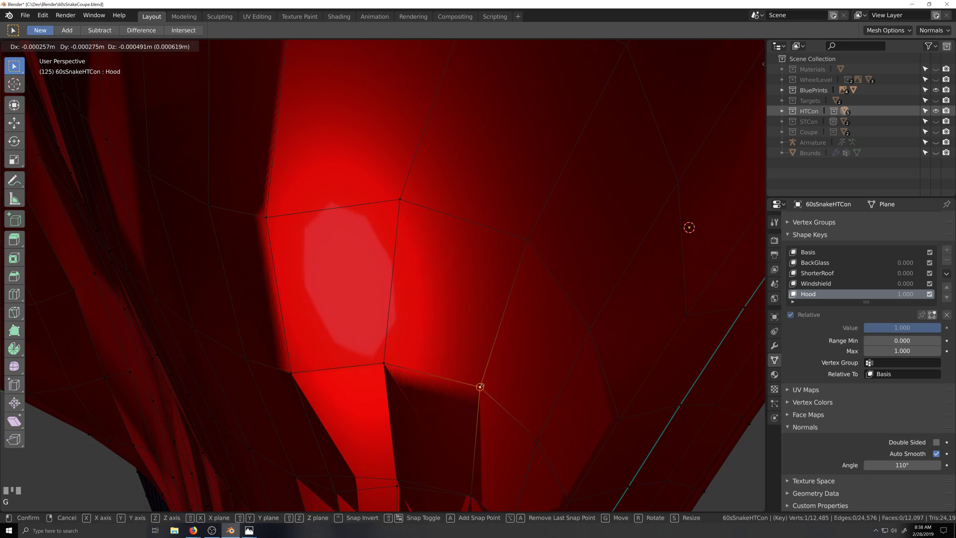
{"action": "left_click", "coordinate": [479, 387]}
{"action": "left_click", "coordinate": [538, 443]}
{"action": "key", "text": "g"}
{"action": "left_click", "coordinate": [533, 441]}
{"action": "middle_click_drag", "start_coordinate": [533, 441], "coordinate": [510, 315]}
{"action": "key", "text": "ctrl+s"}
Snap the two slightly offset vertices nearest the wheel arch in the next lower row onto their counterparts.
{"action": "left_click", "coordinate": [505, 324]}
{"action": "scroll", "coordinate": [548, 349], "scroll_direction": "up", "scroll_amount": 3}
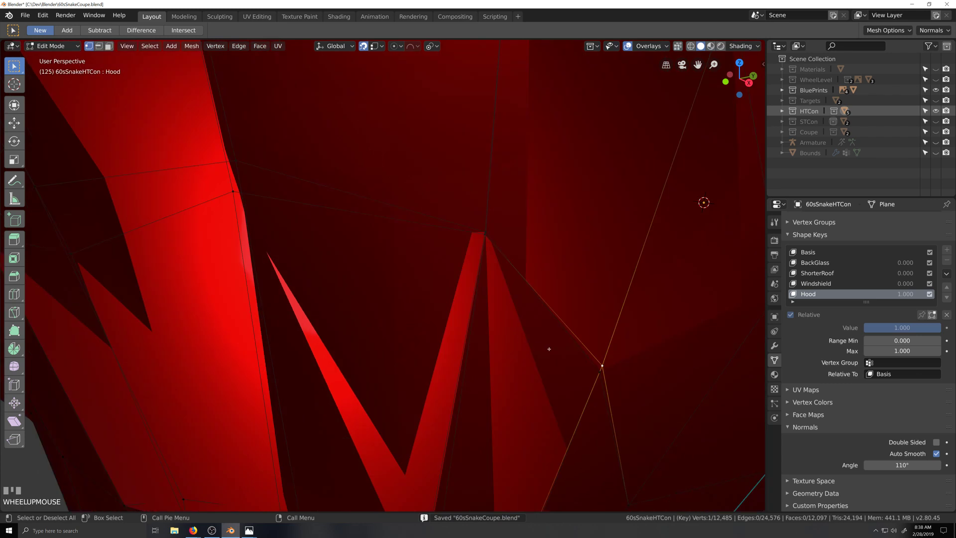
{"action": "key", "text": "g"}
{"action": "left_click", "coordinate": [487, 228]}
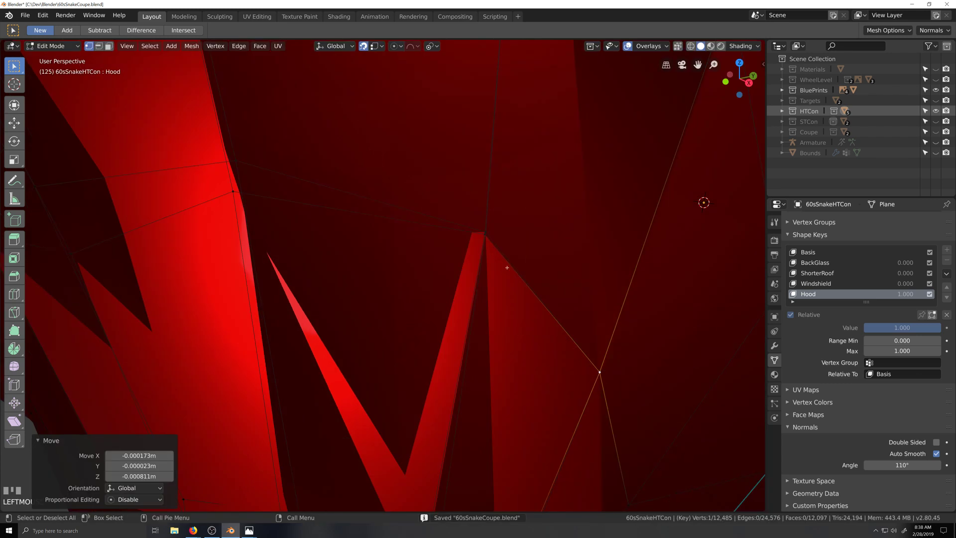
{"action": "key", "text": "g"}
{"action": "left_click", "coordinate": [488, 229]}
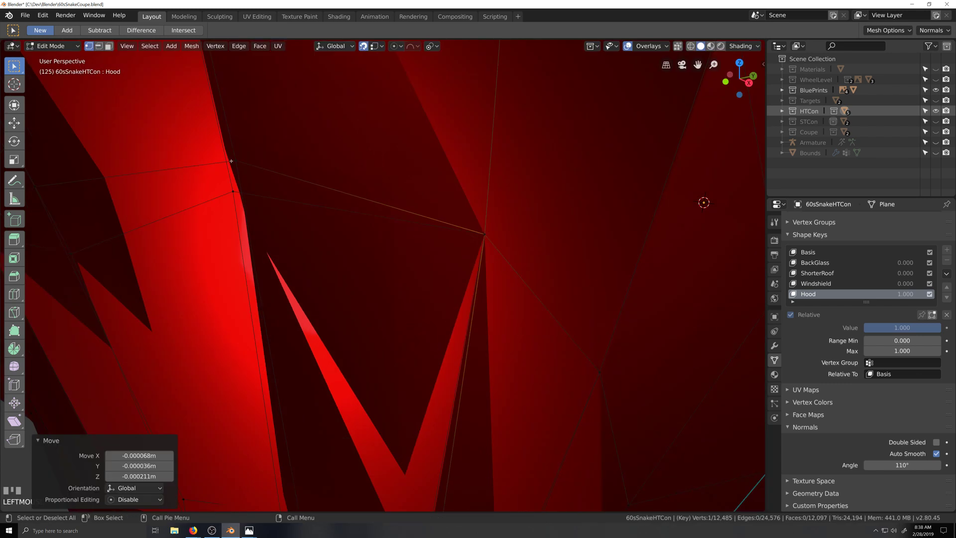
Snap the remaining two offset vertices of this row, farther from the wheel arch, onto their matching vertices.
{"action": "key", "text": "g"}
{"action": "left_click", "coordinate": [232, 187]}
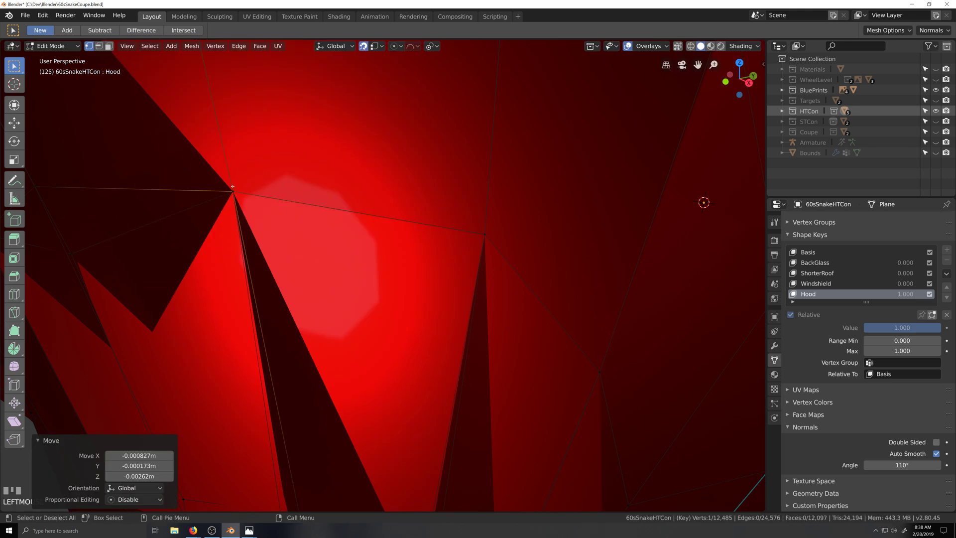
{"action": "key", "text": "grave"}
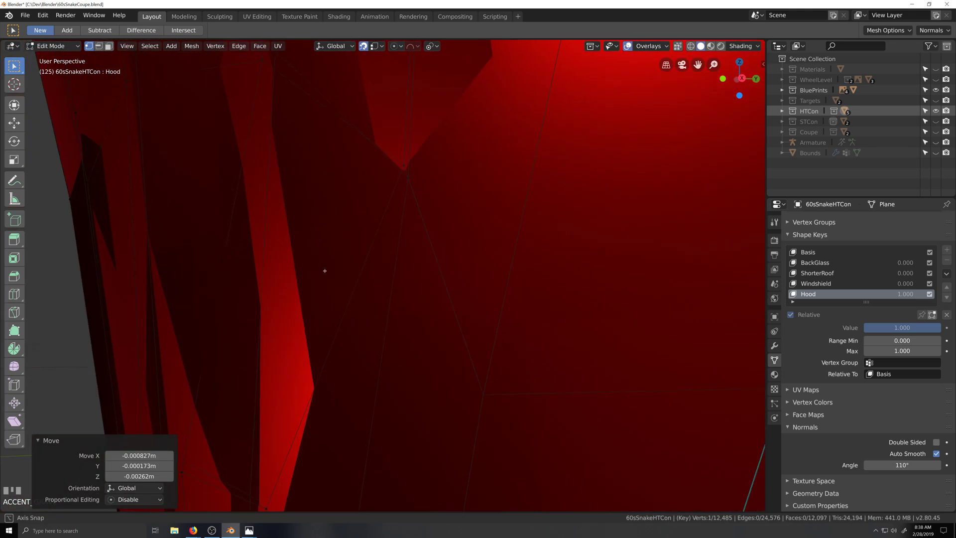
{"action": "scroll", "coordinate": [327, 278], "scroll_direction": "down", "scroll_amount": 6}
{"action": "key", "text": "shift+grave"}
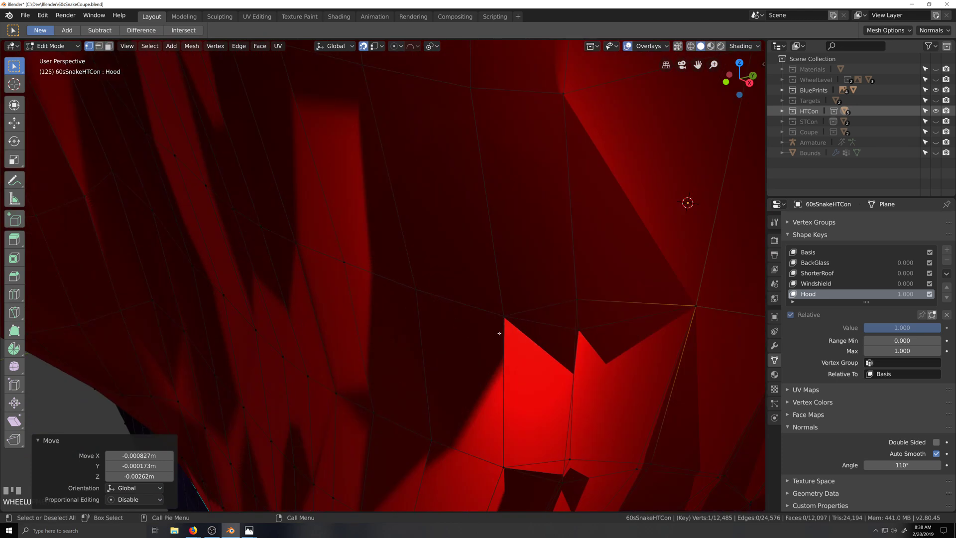
{"action": "left_click", "coordinate": [490, 282]}
{"action": "key", "text": "g"}
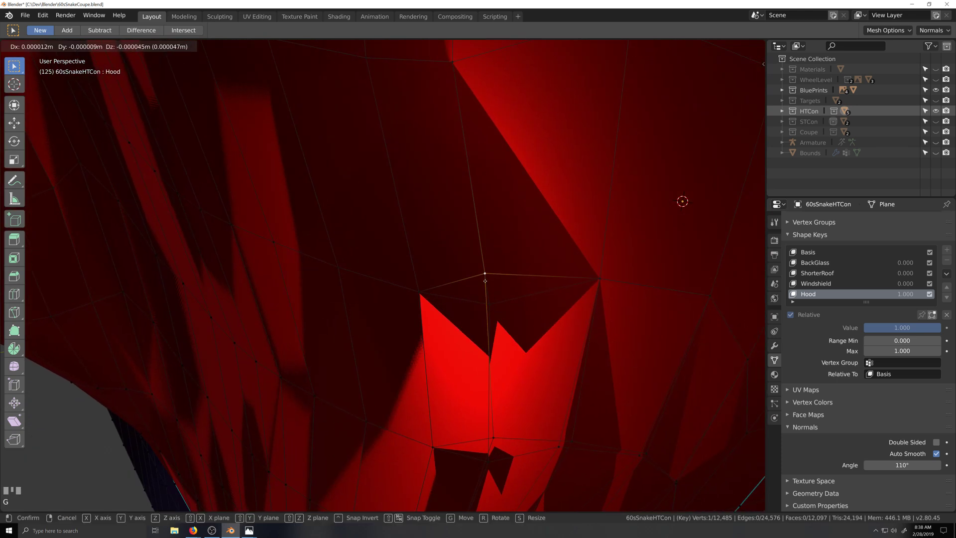
{"action": "left_click", "coordinate": [489, 304]}
Snap the two offset vertices farthest from the wheel arch in the fender row below onto their matching vertices.
{"action": "key", "text": "grave"}
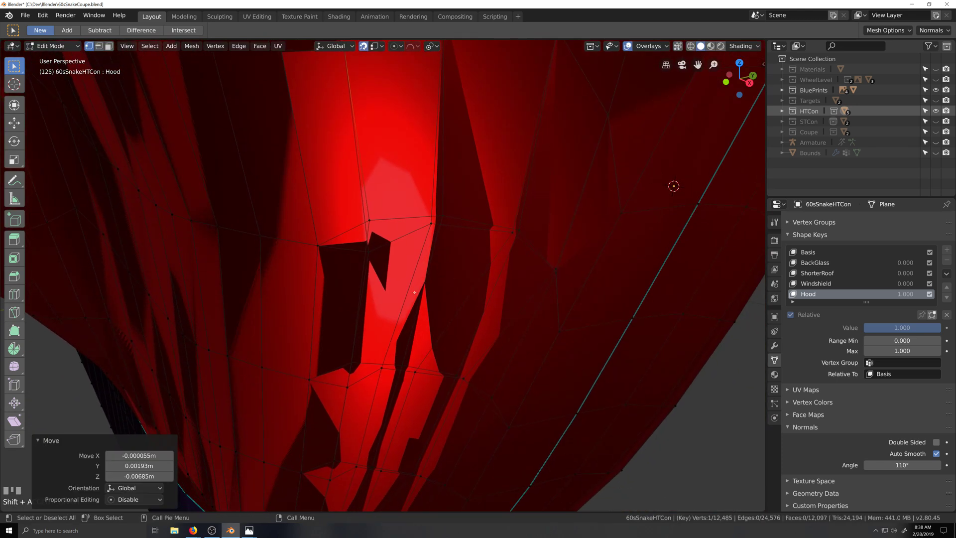
{"action": "scroll", "coordinate": [392, 235], "scroll_direction": "up", "scroll_amount": 3}
{"action": "left_click", "coordinate": [375, 206]}
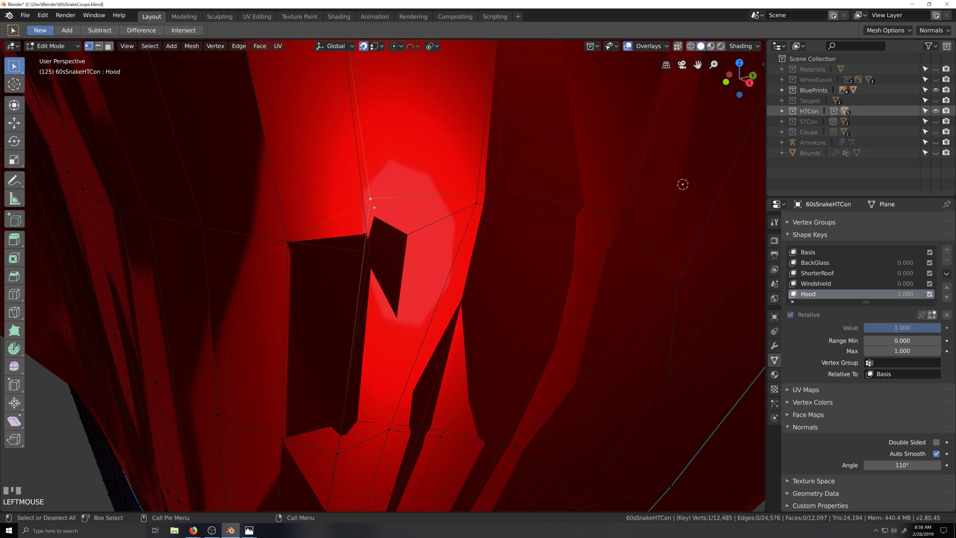
{"action": "left_click_drag", "start_coordinate": [375, 207], "coordinate": [370, 250]}
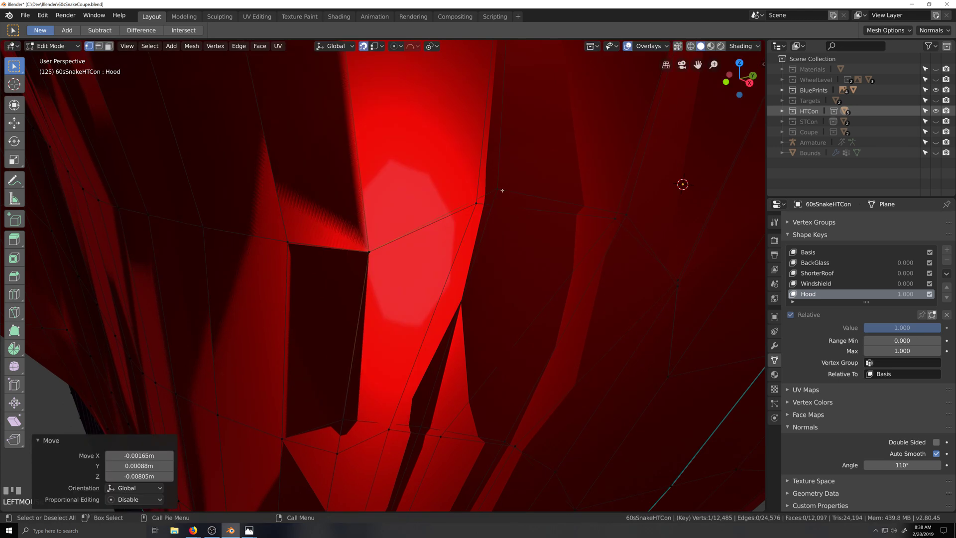
{"action": "left_click_drag", "start_coordinate": [503, 190], "coordinate": [479, 204]}
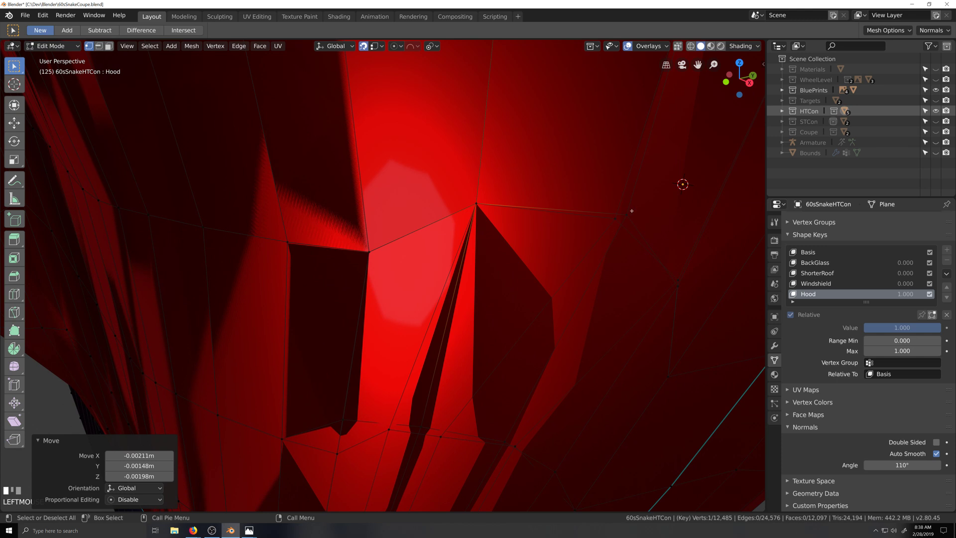
Snap the last two offset vertices of the row, closest to the wheel arch, onto their counterparts and save the file.
{"action": "left_click_drag", "start_coordinate": [632, 211], "coordinate": [617, 218]}
{"action": "left_click", "coordinate": [677, 279]}
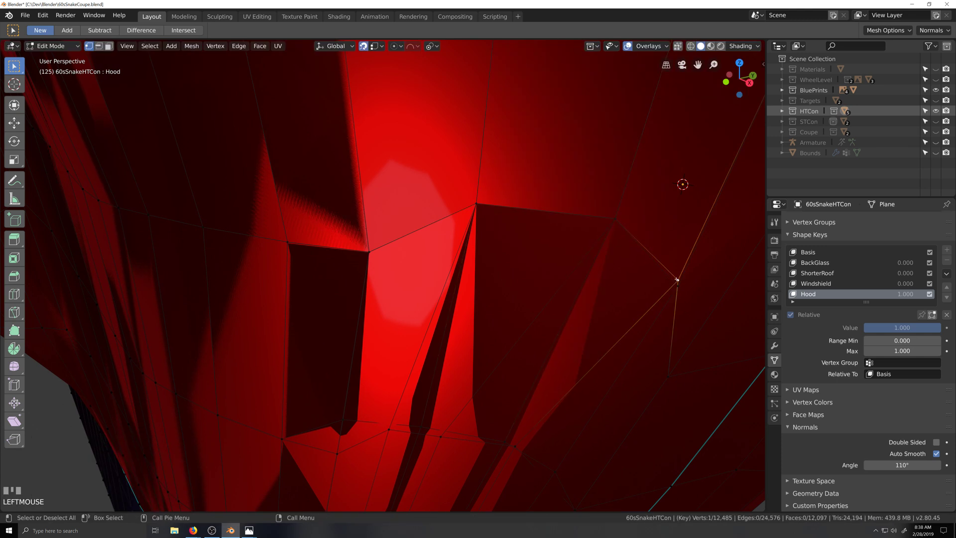
{"action": "left_click_drag", "start_coordinate": [677, 279], "coordinate": [678, 286]}
{"action": "middle_click_drag", "start_coordinate": [573, 378], "coordinate": [550, 321], "text": "shift"}
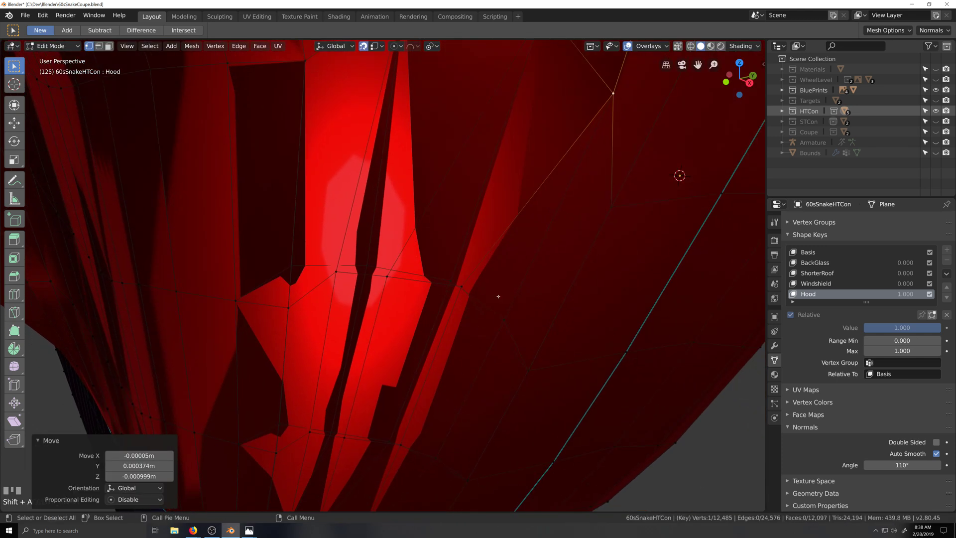
{"action": "scroll", "coordinate": [483, 300], "scroll_direction": "up", "scroll_amount": 3}
{"action": "key", "text": "ctrl+s"}
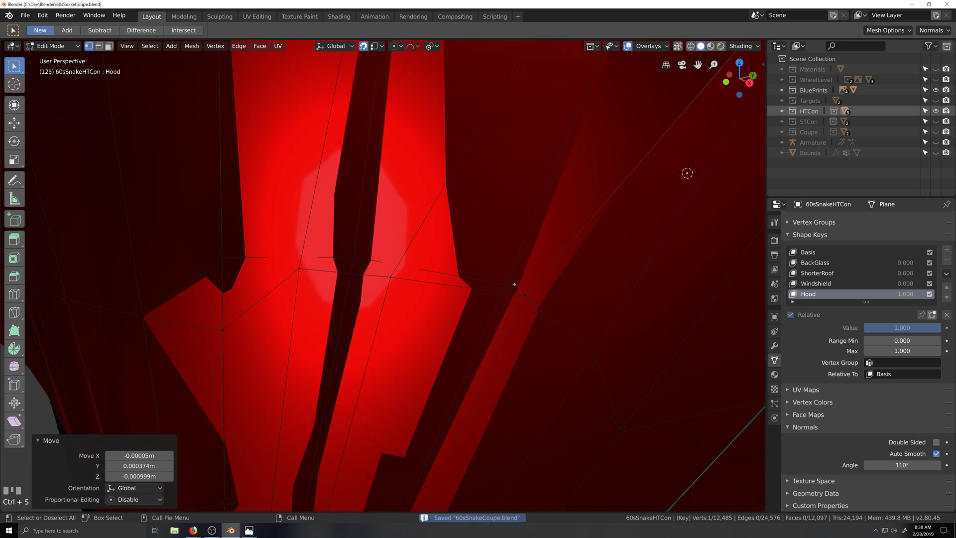
Try to snap the offset vertices of the next fender row onto their counterparts without X-ray, and undo the moves.
{"action": "left_click", "coordinate": [510, 286]}
{"action": "left_click_drag", "start_coordinate": [509, 286], "coordinate": [526, 295]}
{"action": "left_click", "coordinate": [354, 257]}
{"action": "left_click_drag", "start_coordinate": [355, 257], "coordinate": [231, 259]}
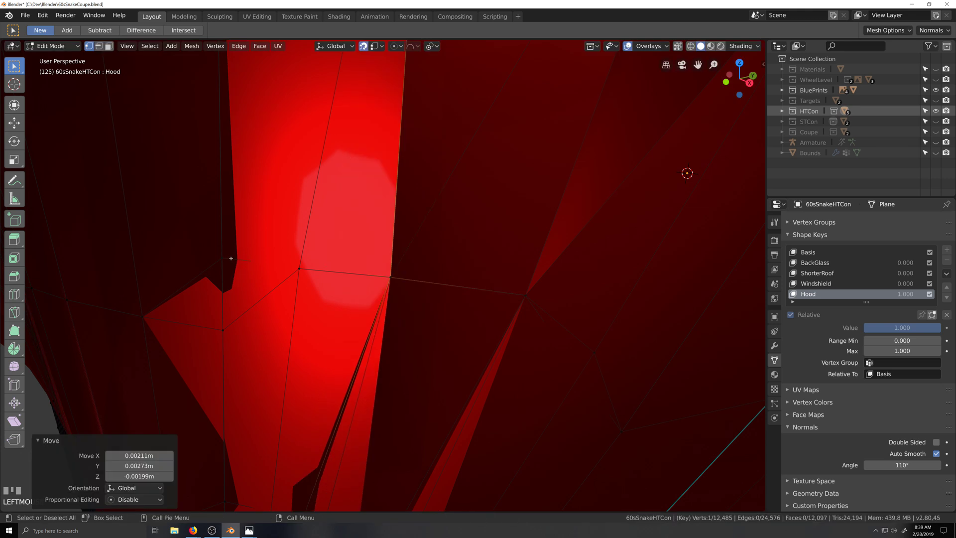
{"action": "scroll", "coordinate": [230, 258], "scroll_direction": "down", "scroll_amount": 3}
{"action": "scroll", "coordinate": [277, 270], "scroll_direction": "up", "scroll_amount": 3}
{"action": "left_click", "coordinate": [297, 268]}
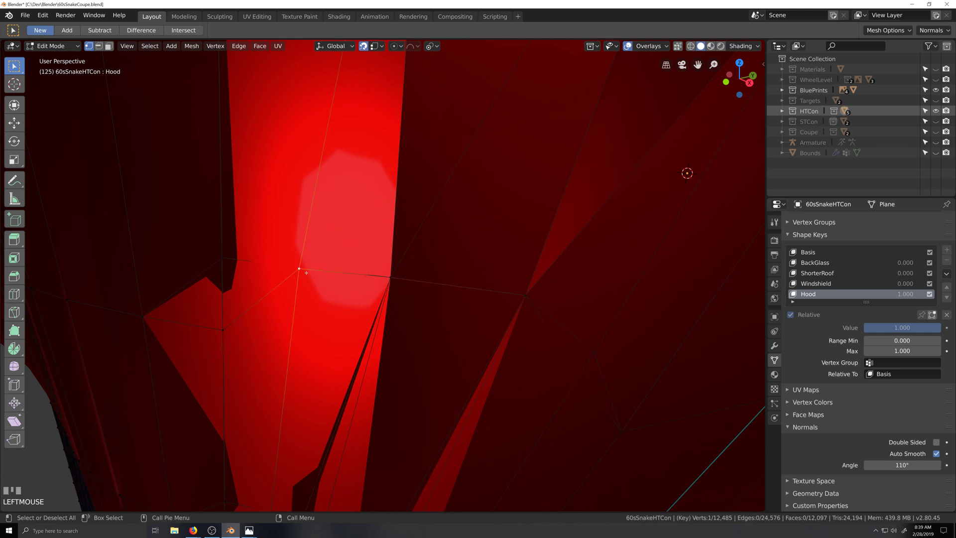
{"action": "key", "text": "g"}
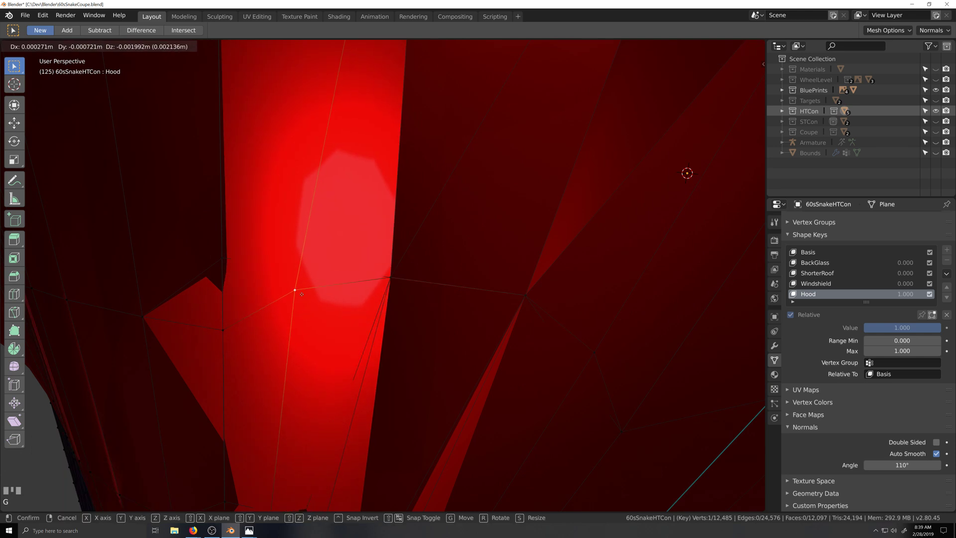
{"action": "left_click", "coordinate": [303, 295]}
{"action": "scroll", "coordinate": [360, 306], "scroll_direction": "down", "scroll_amount": 3}
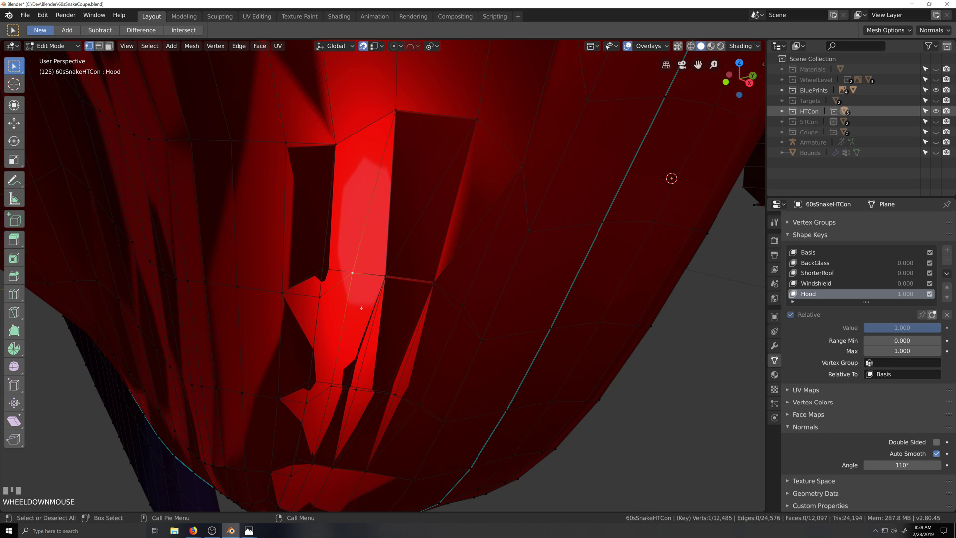
{"action": "scroll", "coordinate": [362, 308], "scroll_direction": "down", "scroll_amount": 3}
{"action": "key", "text": "ctrl+z"}
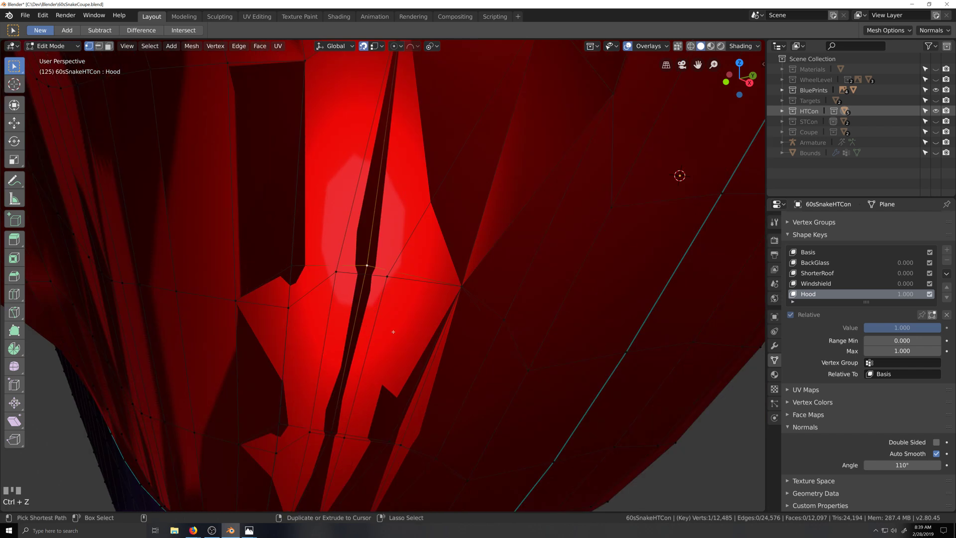
{"action": "key", "text": "ctrl+z"}
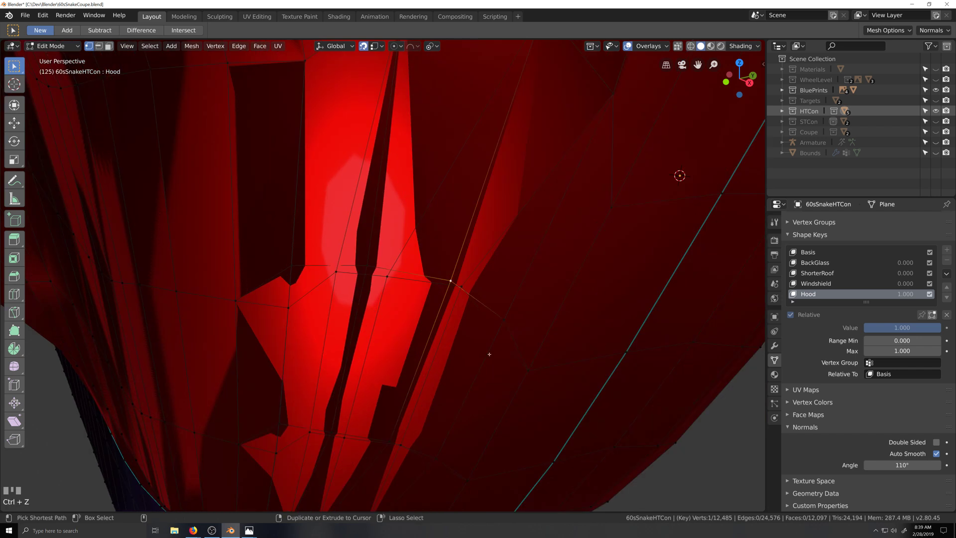
Turn on X-ray display and snap the first offset vertex of this fender row onto its counterpart.
{"action": "key", "text": "alt+a"}
{"action": "key", "text": "alt+z"}
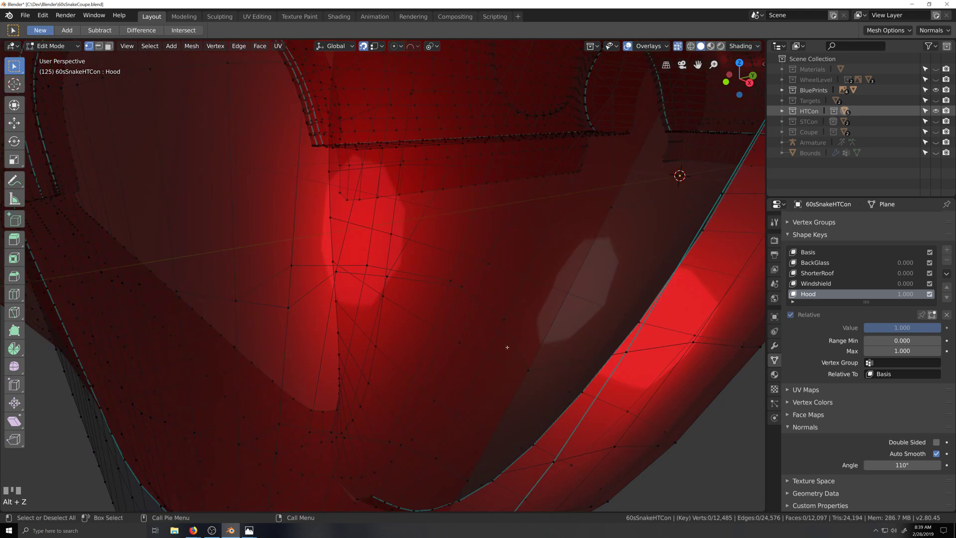
{"action": "key", "text": "grave"}
{"action": "key", "text": "grave"}
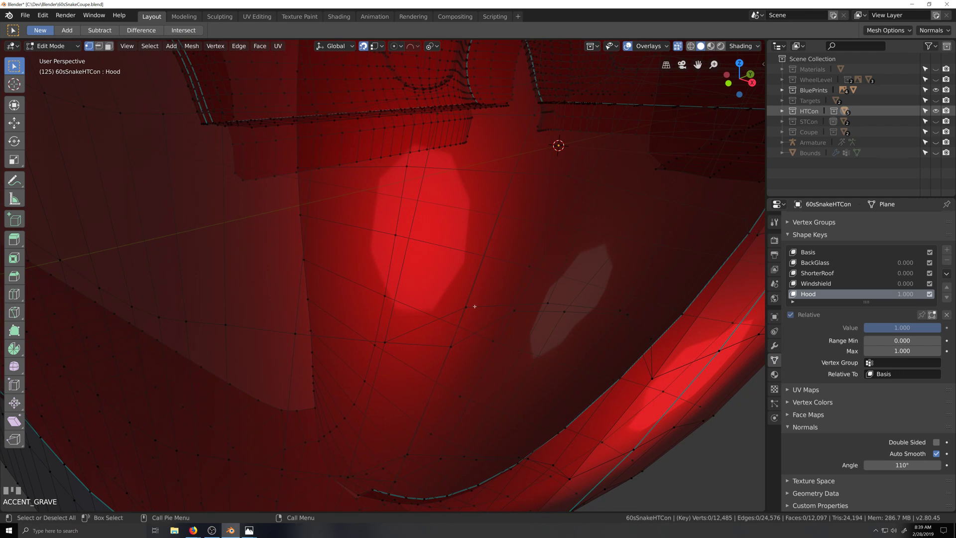
{"action": "key", "text": "g"}
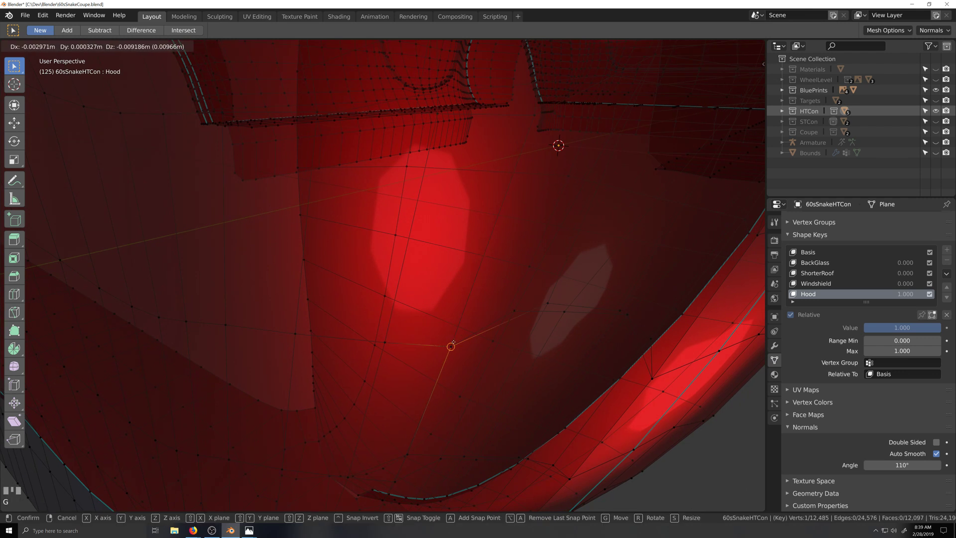
{"action": "left_click", "coordinate": [453, 344]}
{"action": "key", "text": "grave"}
{"action": "middle_click_drag", "start_coordinate": [507, 342], "coordinate": [508, 326]}
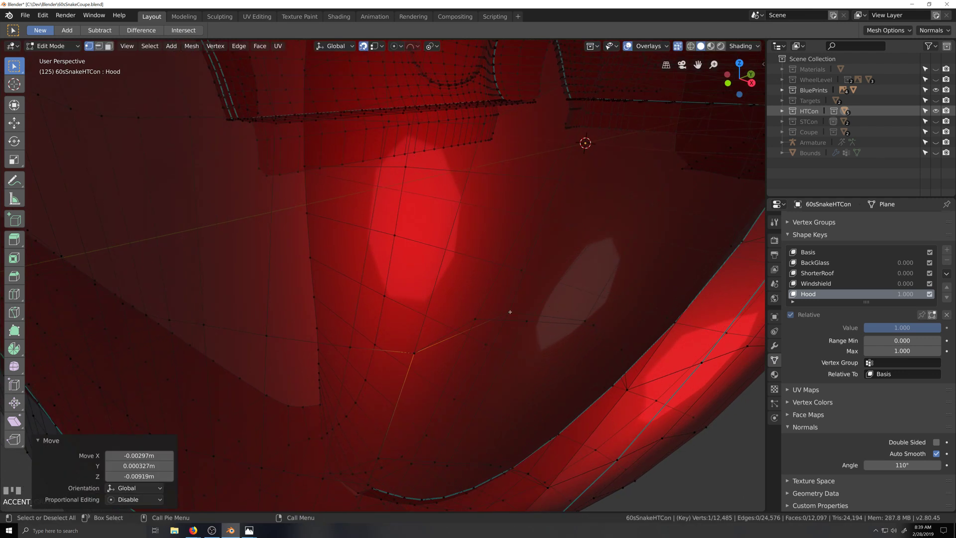
Snap the next offset vertices along the same fender row onto their matching vertices.
{"action": "left_click", "coordinate": [509, 312]}
{"action": "key", "text": "g"}
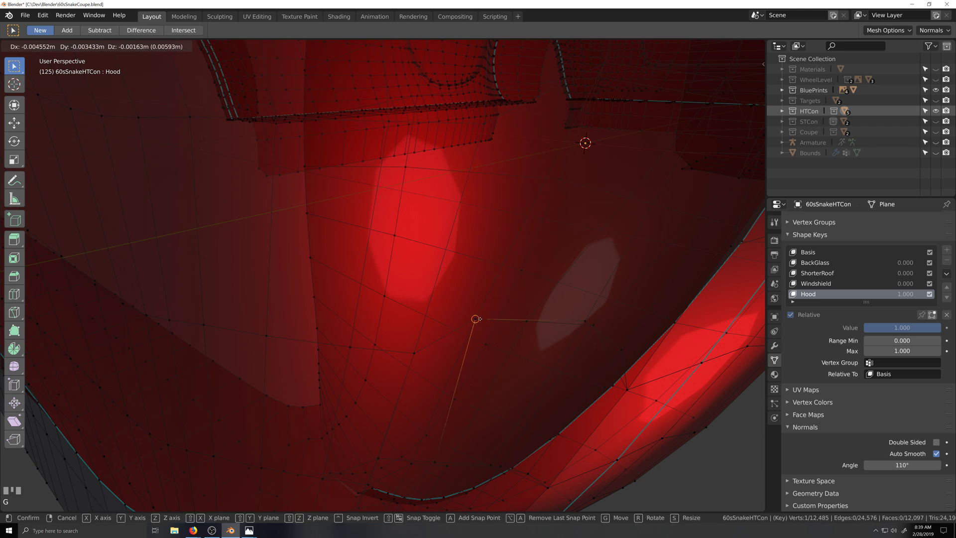
{"action": "left_click", "coordinate": [580, 319]}
{"action": "left_click", "coordinate": [583, 320]}
{"action": "key", "text": "g"}
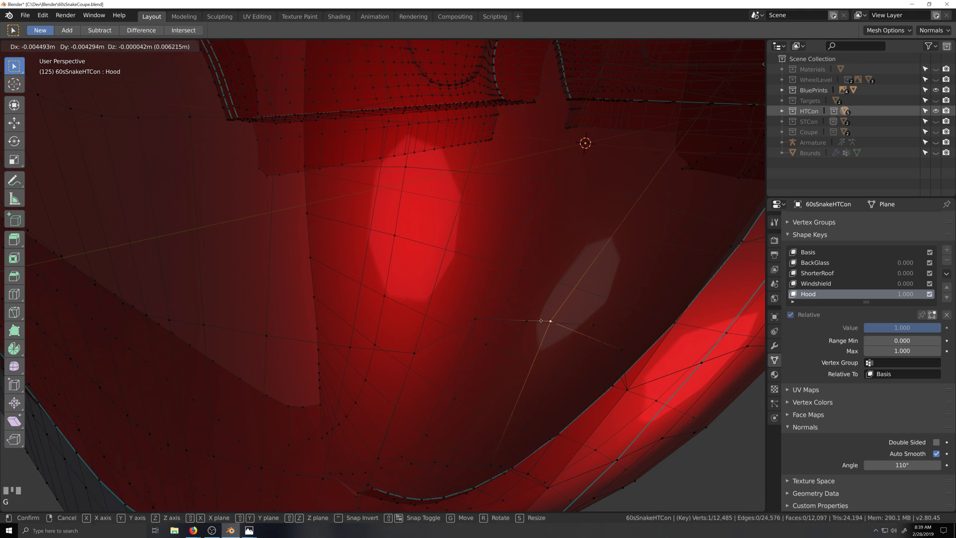
{"action": "left_click", "coordinate": [616, 345]}
{"action": "key", "text": "g"}
{"action": "left_click", "coordinate": [592, 327]}
Select the neighbouring offset vertex in the row below and snap it onto its matching vertex.
{"action": "middle_click_drag", "start_coordinate": [587, 347], "coordinate": [449, 343]}
{"action": "scroll", "coordinate": [448, 344], "scroll_direction": "up", "scroll_amount": 4}
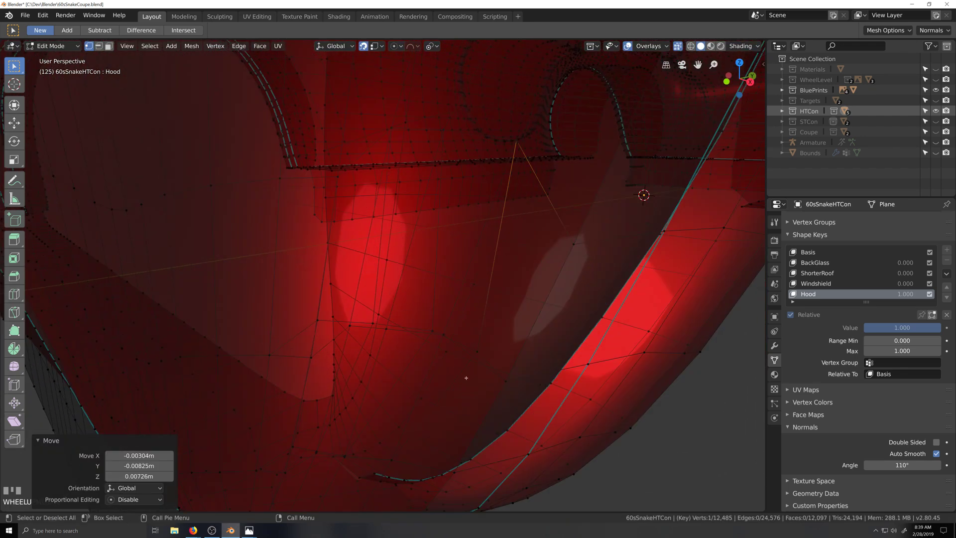
{"action": "middle_click_drag", "start_coordinate": [491, 366], "coordinate": [482, 346]}
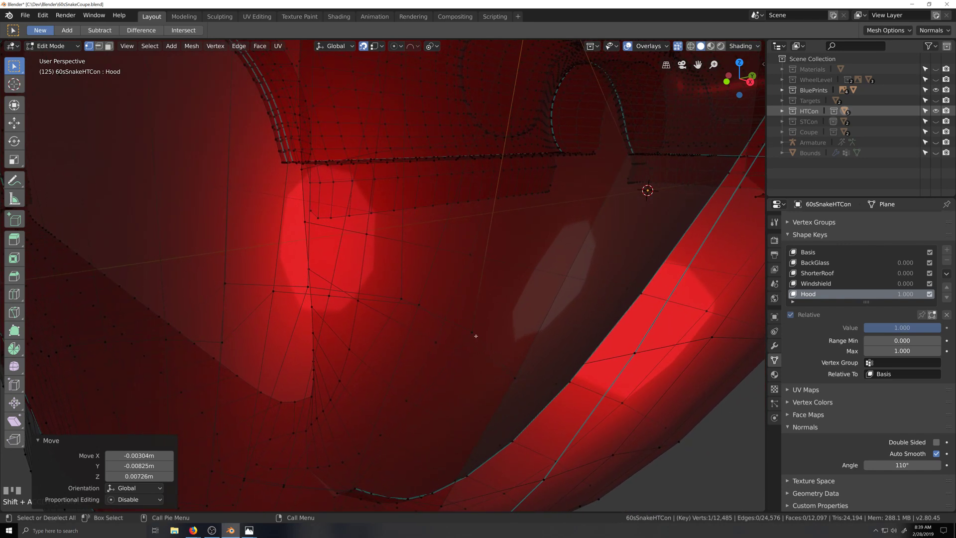
{"action": "left_click", "coordinate": [470, 331]}
{"action": "key", "text": "g"}
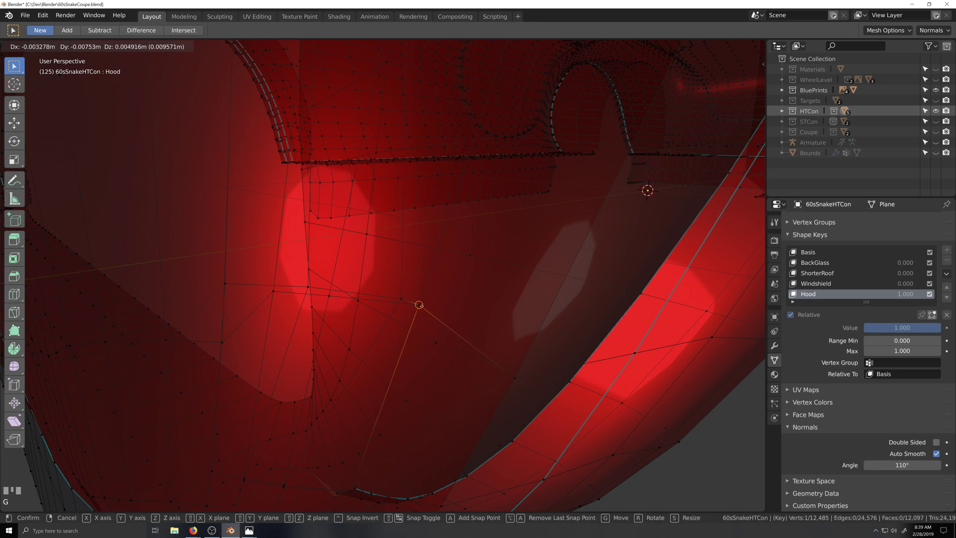
{"action": "left_click", "coordinate": [417, 305]}
Snap the remaining offset vertices toward the opposite end of the row onto their counterparts.
{"action": "key", "text": "g"}
{"action": "left_click", "coordinate": [321, 295]}
{"action": "key", "text": "g"}
{"action": "left_click", "coordinate": [278, 291]}
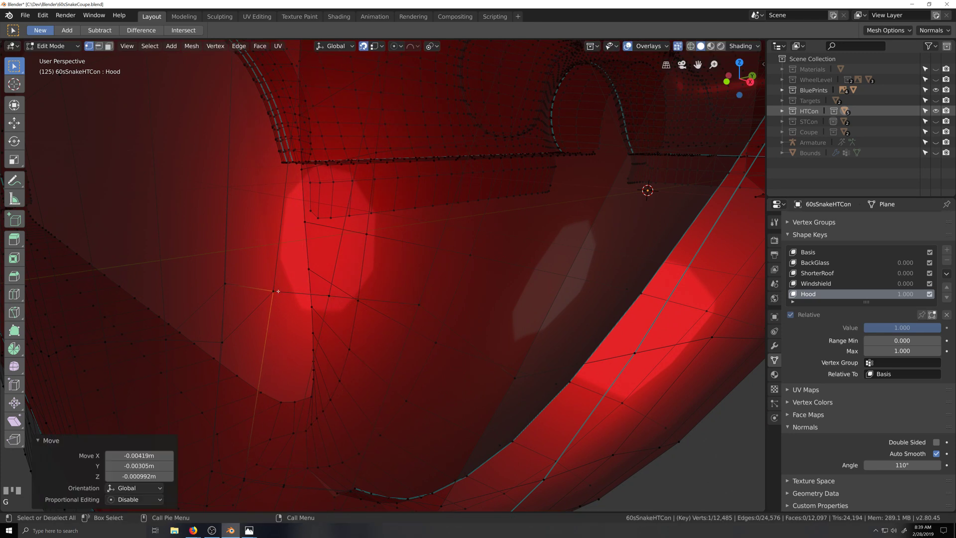
{"action": "left_click", "coordinate": [221, 287]}
{"action": "key", "text": "g"}
{"action": "left_click", "coordinate": [219, 343]}
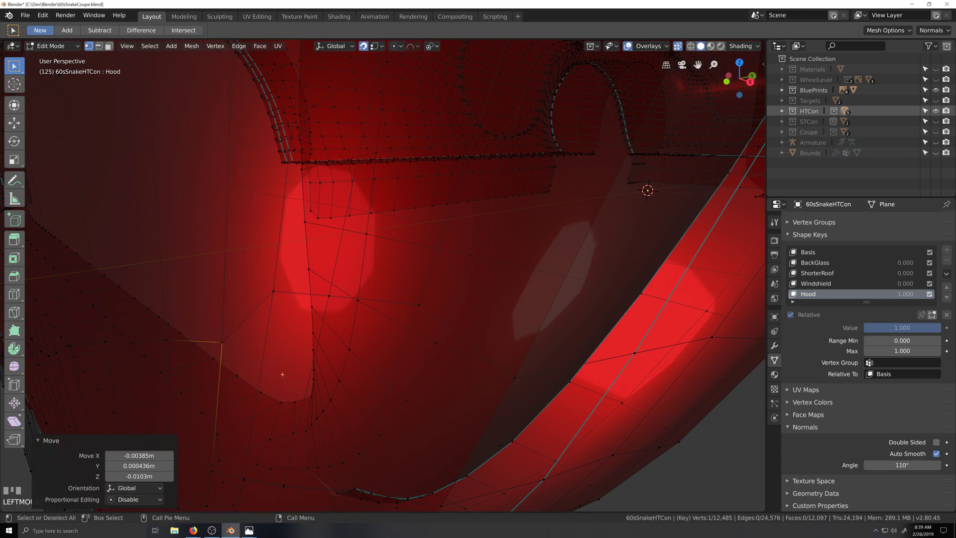
Select the stray vertex beside the bundled edges and snap it down onto its match near the opening's rim.
{"action": "left_click_drag", "start_coordinate": [304, 378], "coordinate": [334, 327], "text": "alt+shift"}
{"action": "scroll", "coordinate": [331, 379], "scroll_direction": "up", "scroll_amount": 2}
{"action": "middle_click_drag", "start_coordinate": [331, 379], "coordinate": [405, 299], "text": "shift"}
{"action": "left_click", "coordinate": [406, 297]}
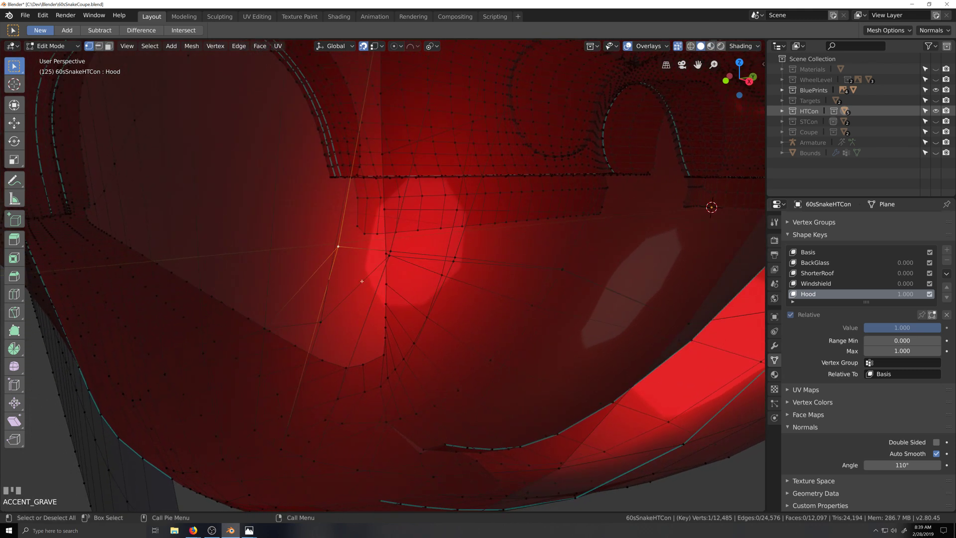
{"action": "key", "text": "g"}
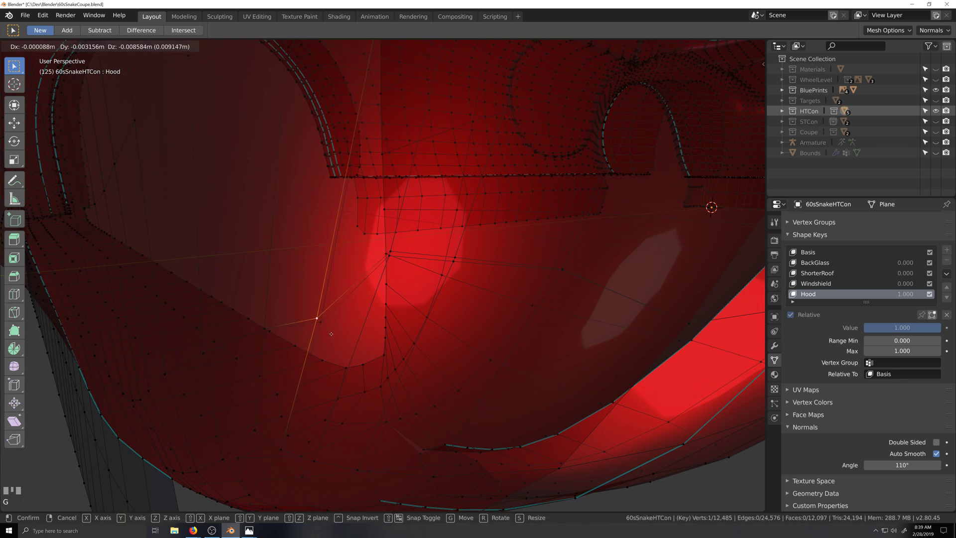
{"action": "left_click", "coordinate": [320, 322]}
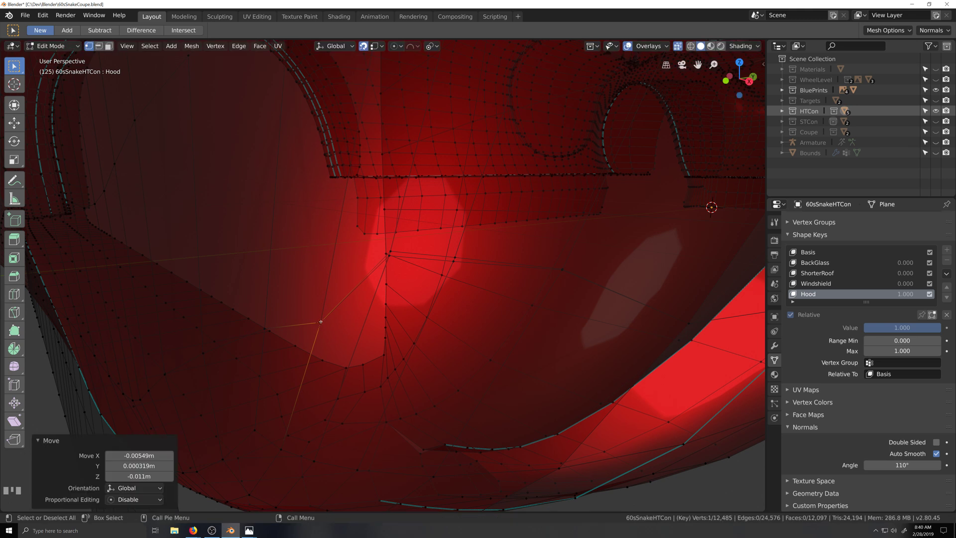
Snap the last three slightly offset vertices across this fender row onto their matching vertices.
{"action": "middle_click_drag", "start_coordinate": [428, 273], "coordinate": [297, 258]}
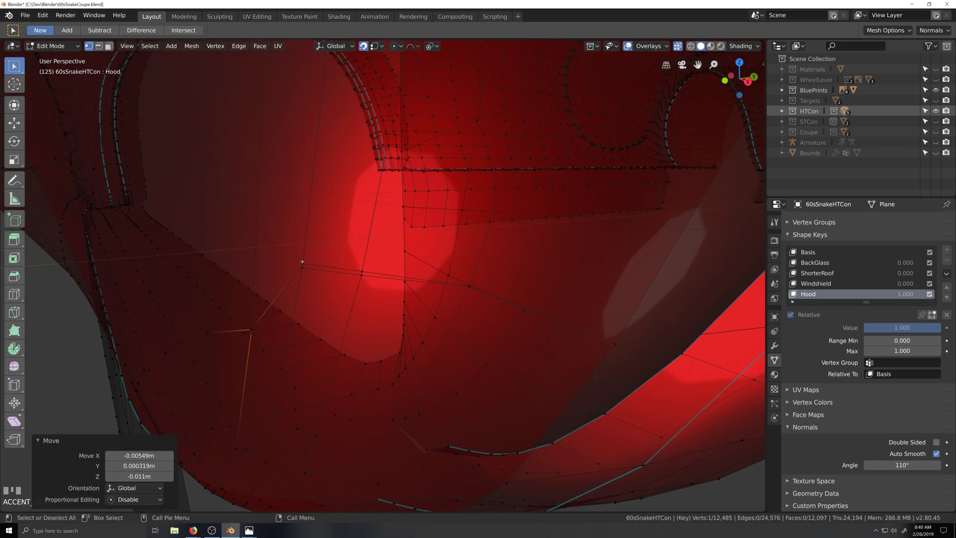
{"action": "left_click", "coordinate": [302, 263]}
{"action": "key", "text": "g"}
{"action": "left_click", "coordinate": [302, 266]}
{"action": "left_click", "coordinate": [362, 271]}
{"action": "key", "text": "g"}
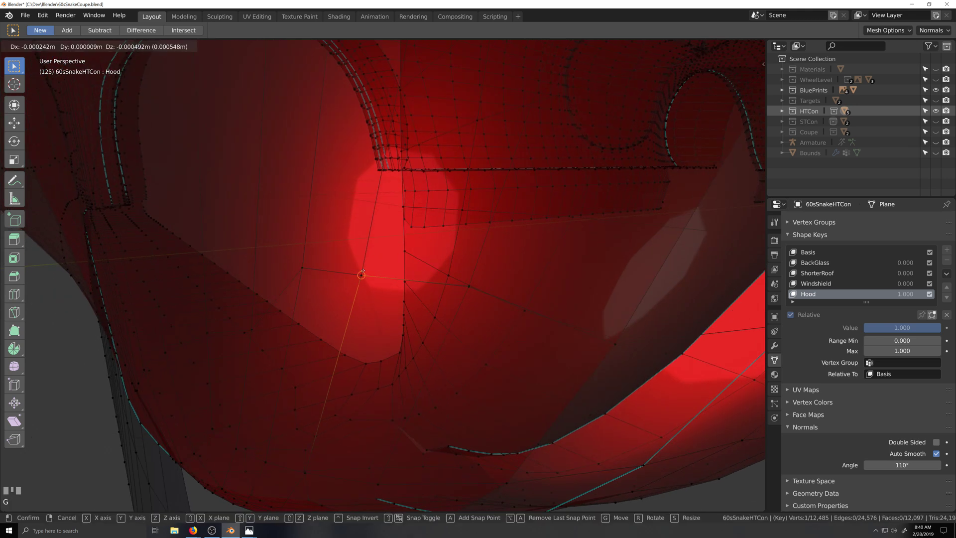
{"action": "left_click", "coordinate": [362, 271]}
{"action": "left_click", "coordinate": [469, 284]}
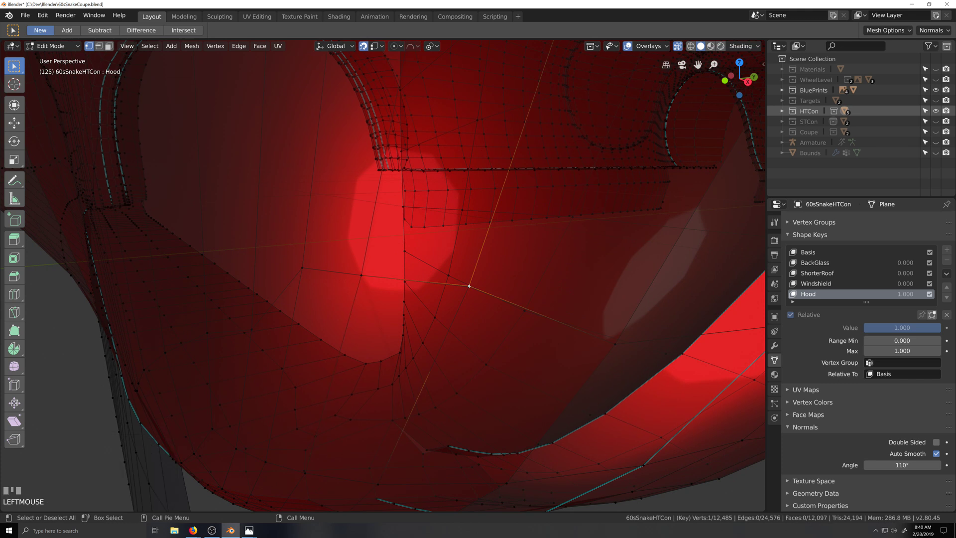
{"action": "key", "text": "g"}
{"action": "left_click", "coordinate": [494, 320]}
{"action": "middle_click_drag", "start_coordinate": [495, 320], "coordinate": [458, 342]}
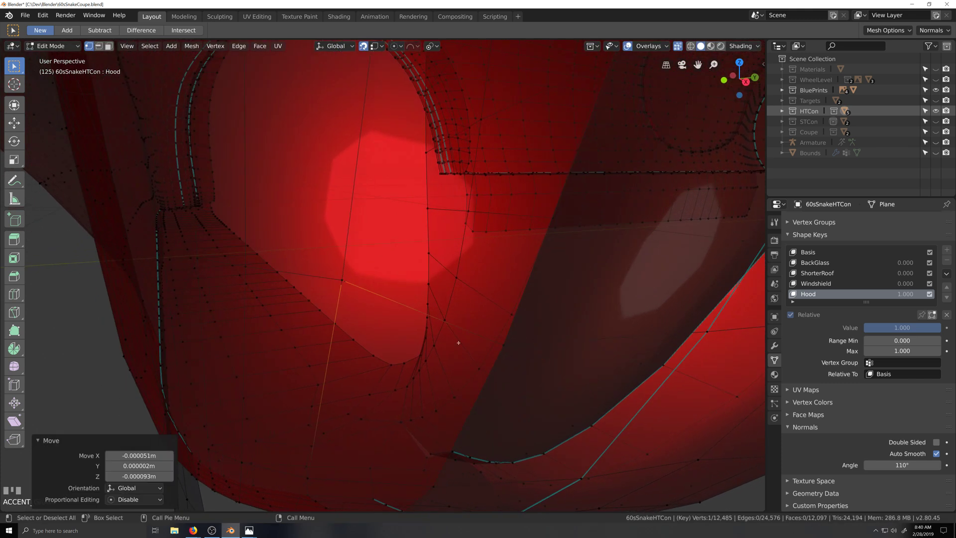
Save the file, leave Edit Mode, select only the 60sSnakeHTCon body and edit its mesh again.
{"action": "scroll", "coordinate": [458, 343], "scroll_direction": "down", "scroll_amount": 6}
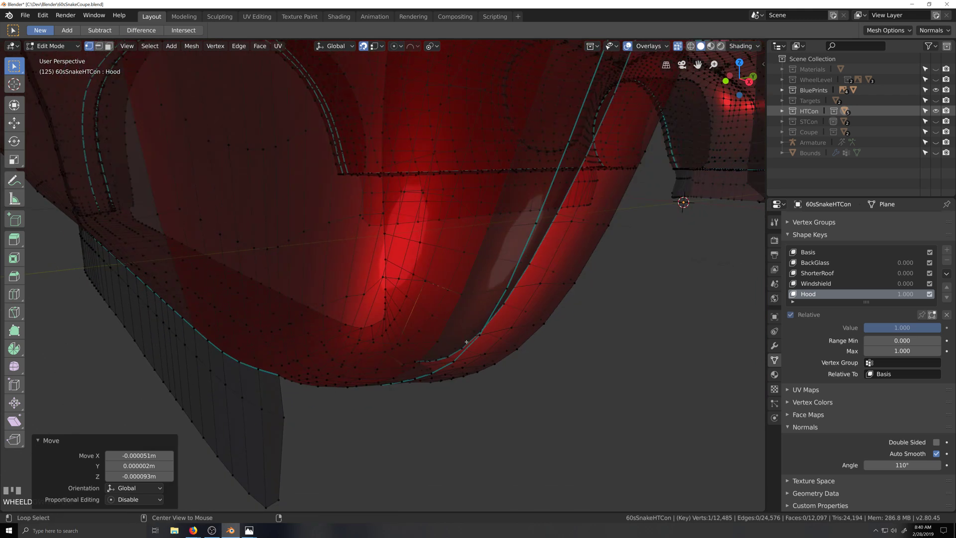
{"action": "scroll", "coordinate": [466, 342], "scroll_direction": "down", "scroll_amount": 3}
{"action": "key", "text": "ctrl+s"}
{"action": "middle_click_drag", "start_coordinate": [466, 342], "coordinate": [472, 296]}
{"action": "scroll", "coordinate": [454, 317], "scroll_direction": "down", "scroll_amount": 3}
{"action": "key", "text": "Tab"}
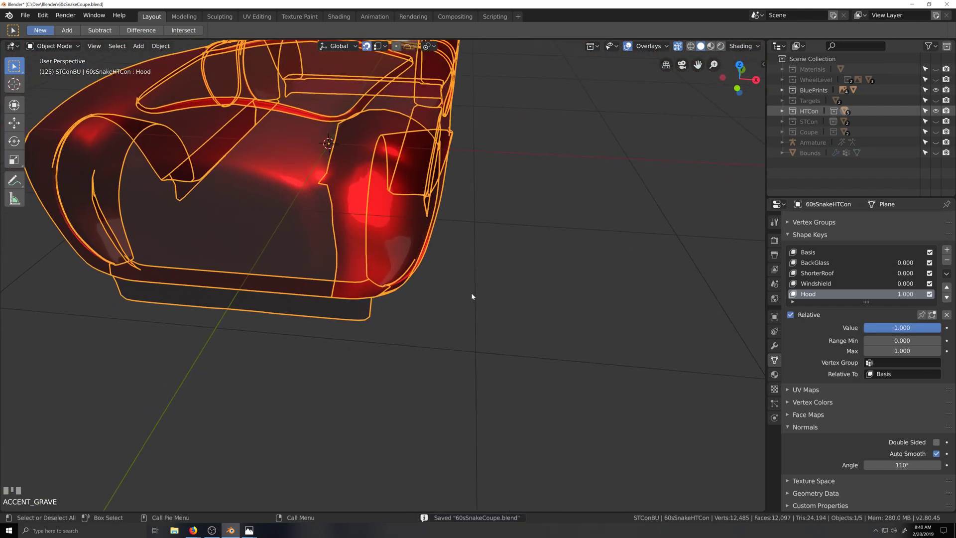
{"action": "left_click", "coordinate": [411, 269]}
{"action": "mouse_move", "coordinate": [412, 272]}
{"action": "middle_mouse_down"}
{"action": "mouse_move", "coordinate": [425, 293]}
{"action": "mouse_move", "coordinate": [419, 257]}
{"action": "middle_mouse_up"}
{"action": "key", "text": "Tab"}
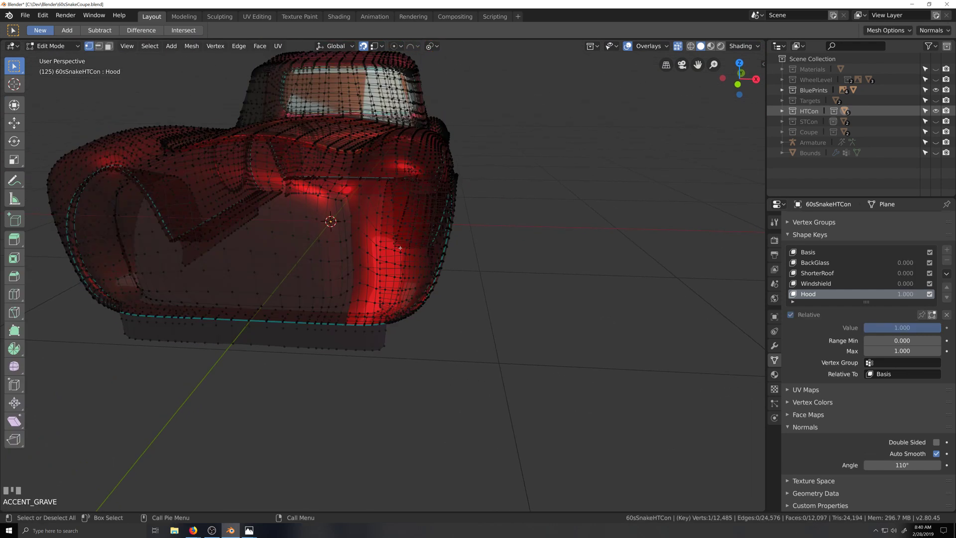
Select the linked main body mesh and invert the selection to examine the parts not connected to it.
{"action": "key", "text": "l"}
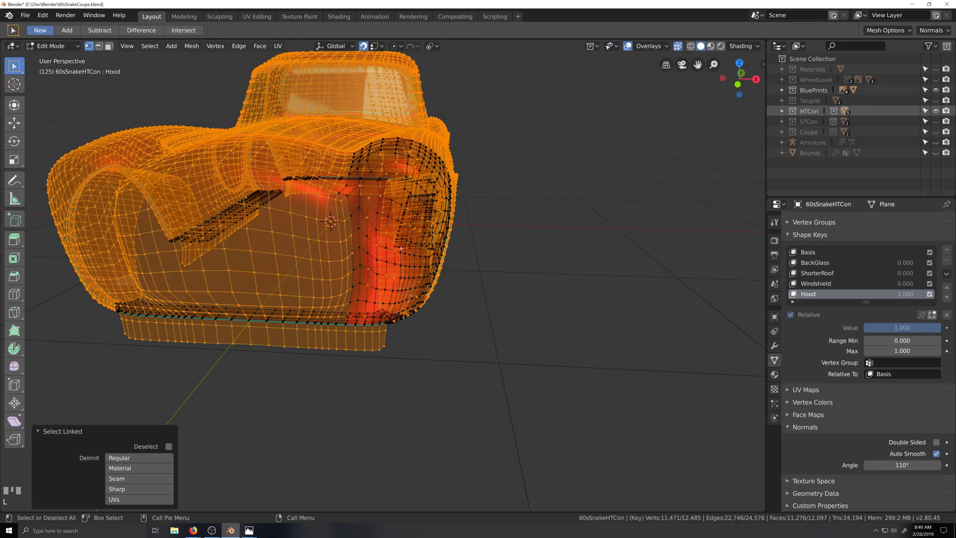
{"action": "key", "text": "alt+i"}
{"action": "key", "text": "ctrl+i"}
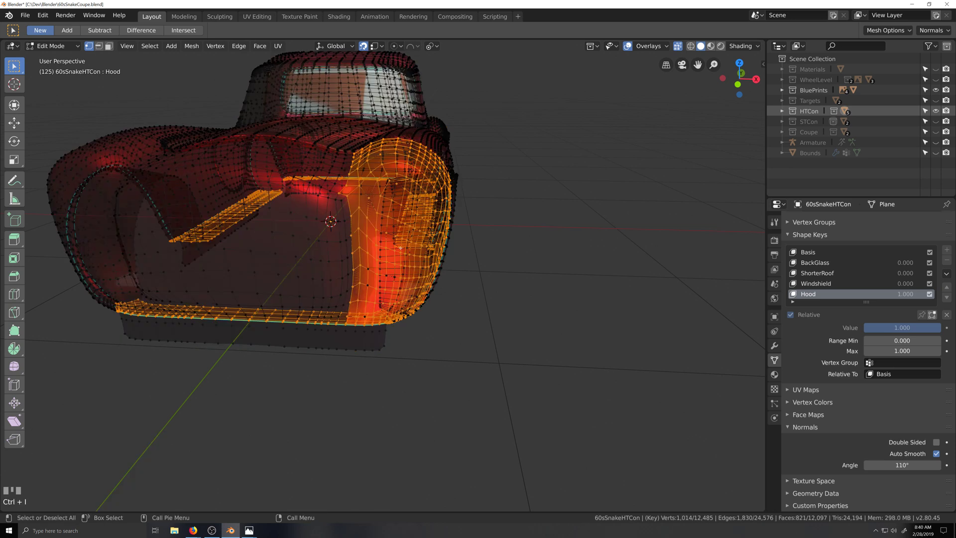
{"action": "scroll", "coordinate": [400, 248], "scroll_direction": "up", "scroll_amount": 3}
{"action": "key", "text": "shift+grave"}
{"action": "key", "text": "grave"}
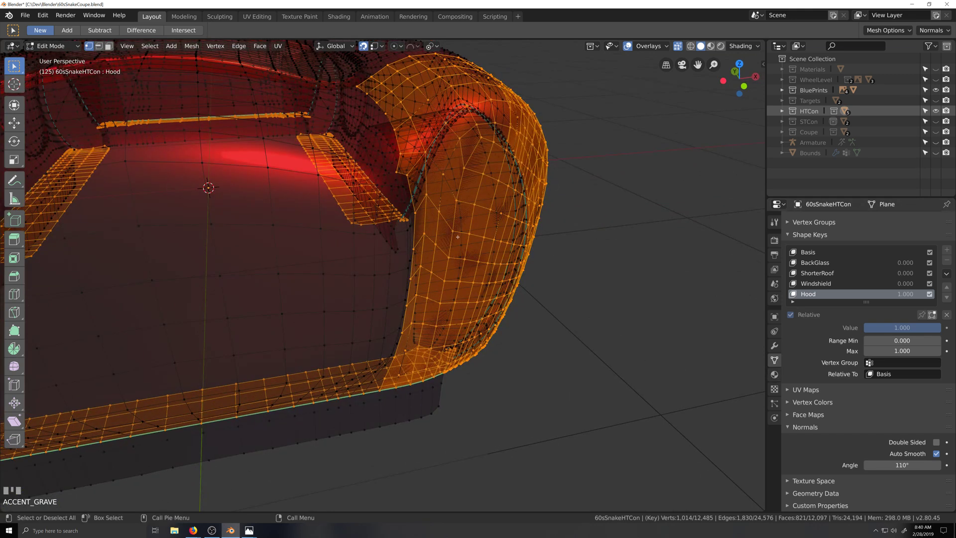
Check the linked main body and fender pieces by selecting each one, and clear the selection.
{"action": "left_click", "coordinate": [648, 274]}
{"action": "key", "text": "l"}
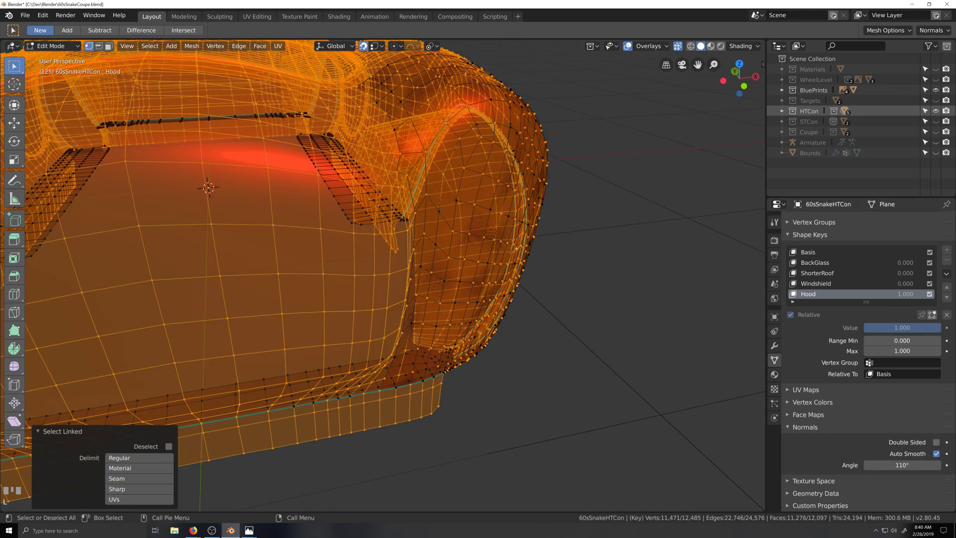
{"action": "left_click", "coordinate": [617, 294]}
{"action": "key", "text": "l"}
{"action": "key", "text": "l"}
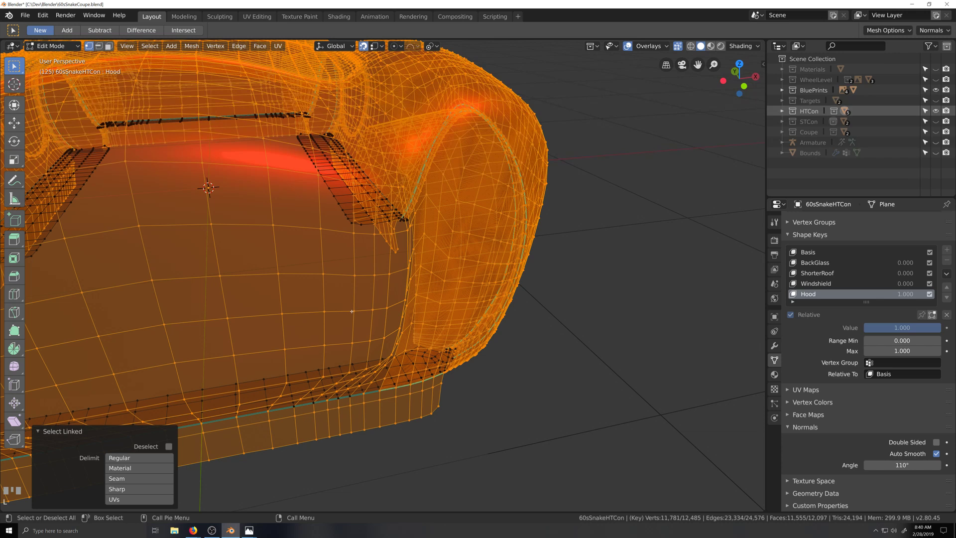
{"action": "key", "text": "alt+a"}
{"action": "scroll", "coordinate": [544, 255], "scroll_direction": "up", "scroll_amount": 1}
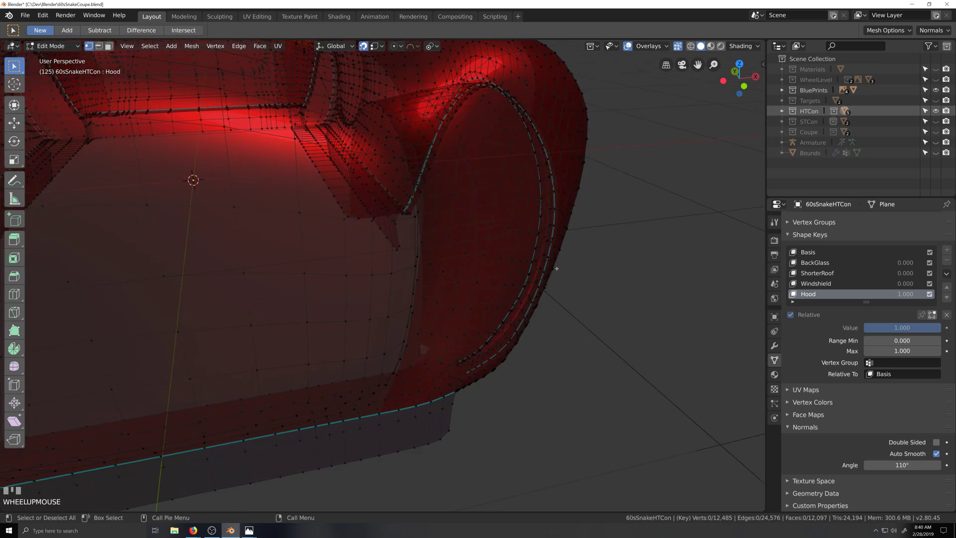
{"action": "key", "text": "grave"}
{"action": "key", "text": "grave"}
{"action": "key", "text": "shift+grave"}
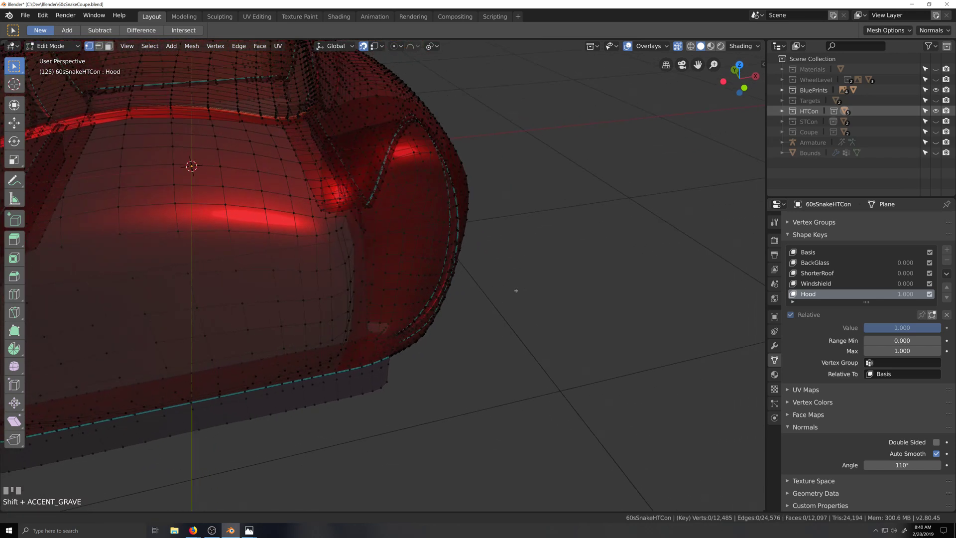
{"action": "scroll", "coordinate": [516, 291], "scroll_direction": "up", "scroll_amount": 1}
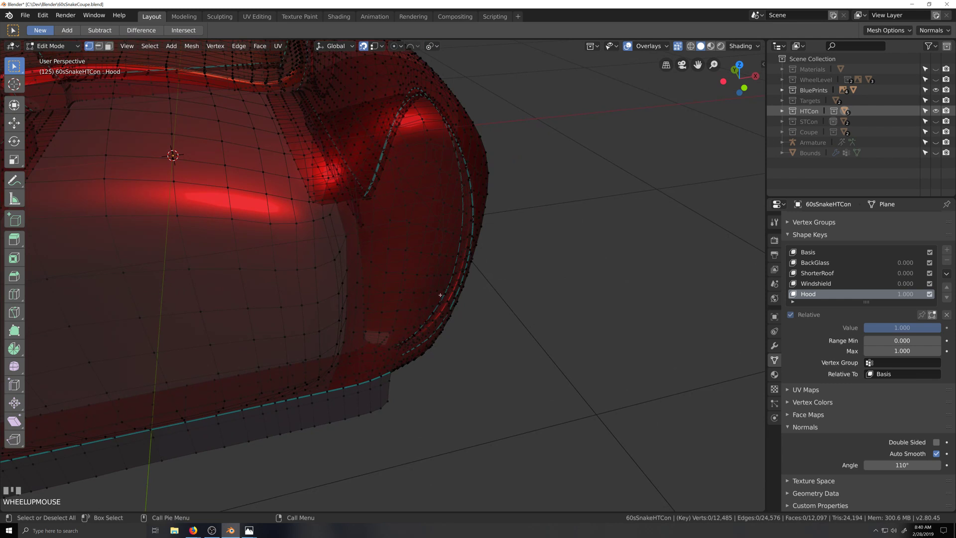
Select the linked front fender patch and move it away from the body along global X by about 0.428 m and another 0.333 m.
{"action": "key", "text": "l"}
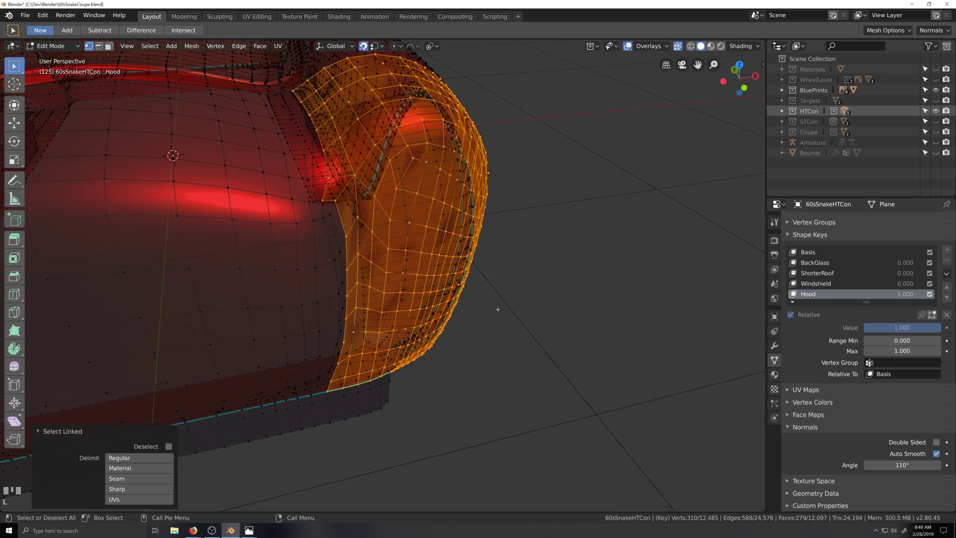
{"action": "key", "text": "g"}
{"action": "key", "text": "x"}
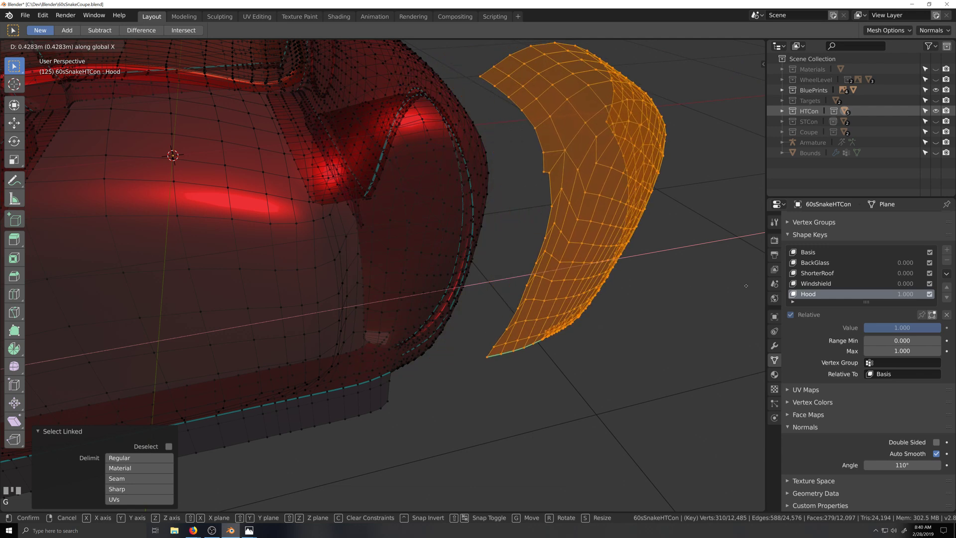
{"action": "left_click", "coordinate": [556, 331]}
{"action": "key", "text": "grave"}
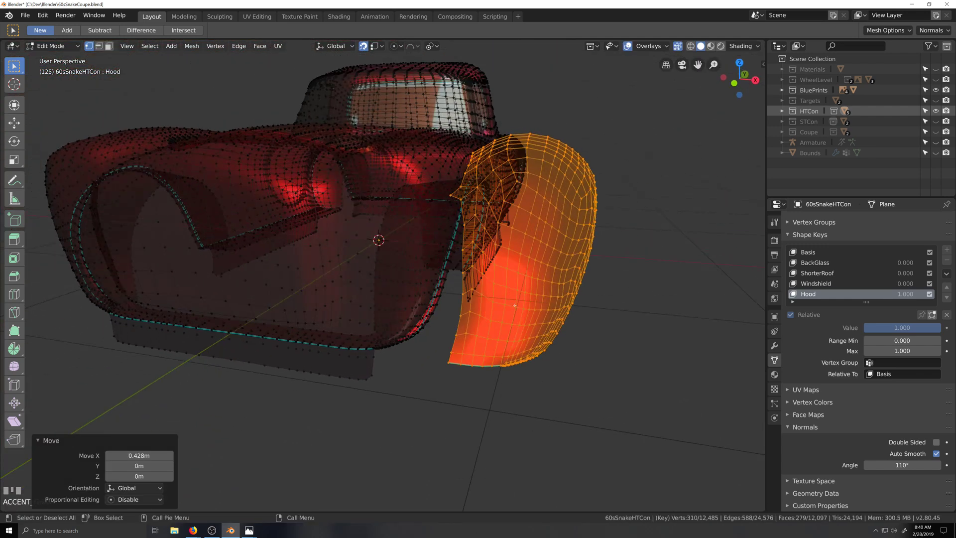
{"action": "key", "text": "g"}
{"action": "key", "text": "x"}
{"action": "left_click", "coordinate": [437, 346]}
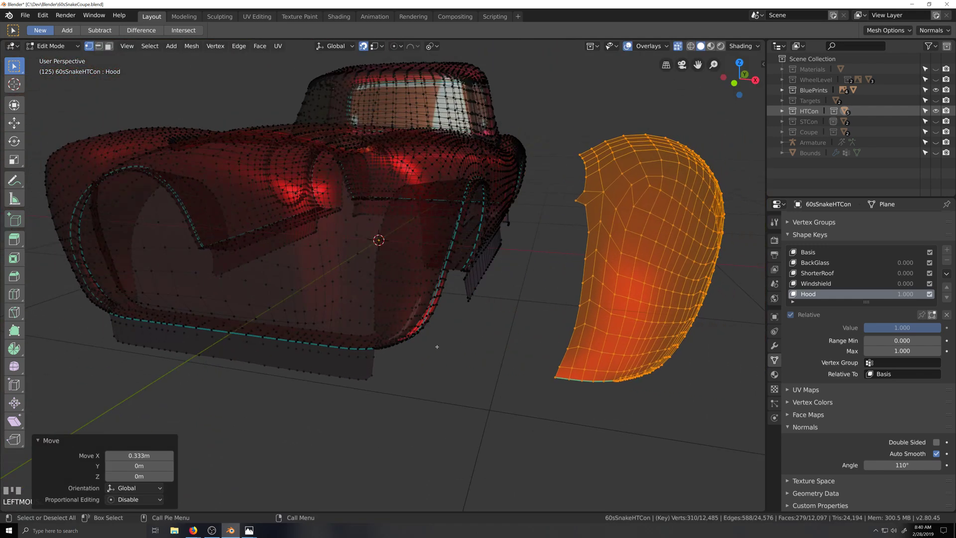
Compare the local coordinates of matching lower vertices on both front fenders in the front orthographic view.
{"action": "key", "text": "grave"}
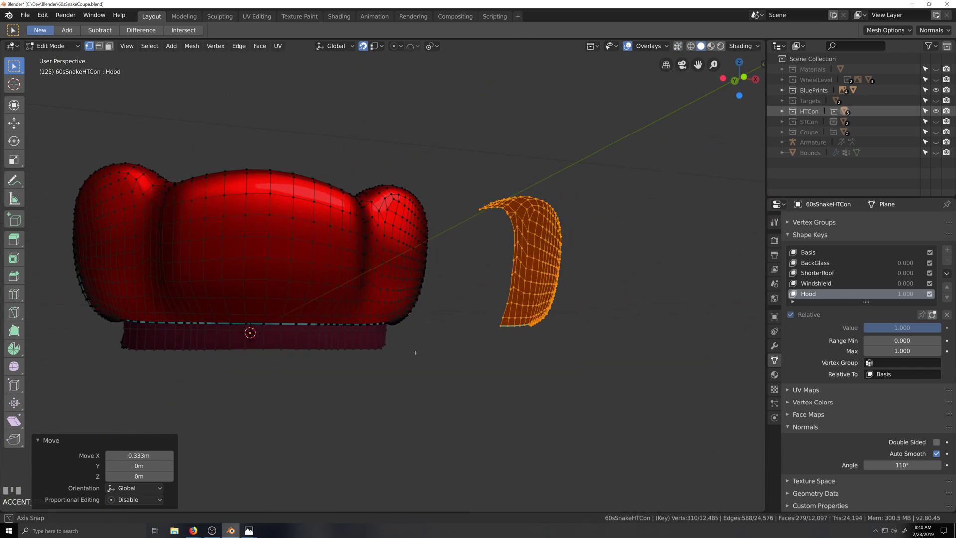
{"action": "key", "text": "shift+grave"}
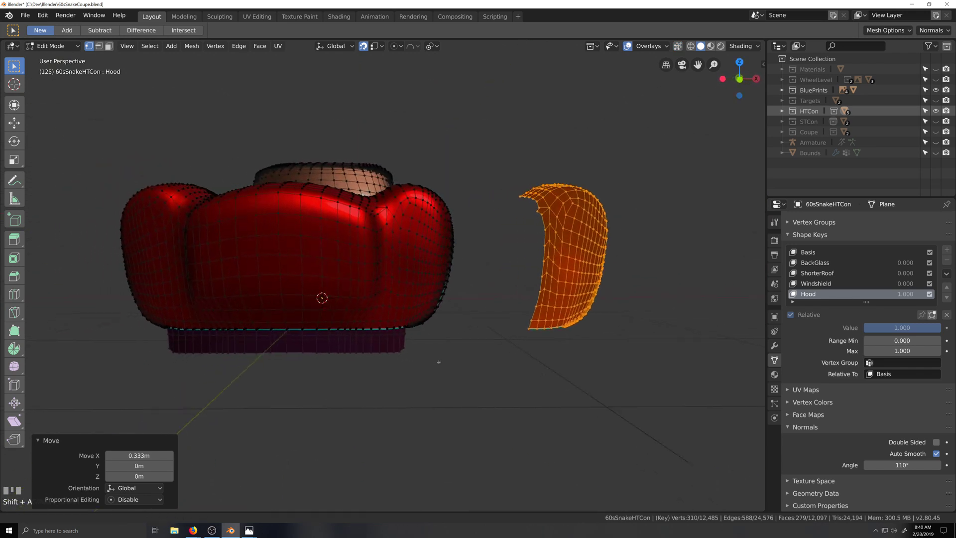
{"action": "scroll", "coordinate": [435, 300], "scroll_direction": "up", "scroll_amount": 3}
{"action": "key", "text": "grave"}
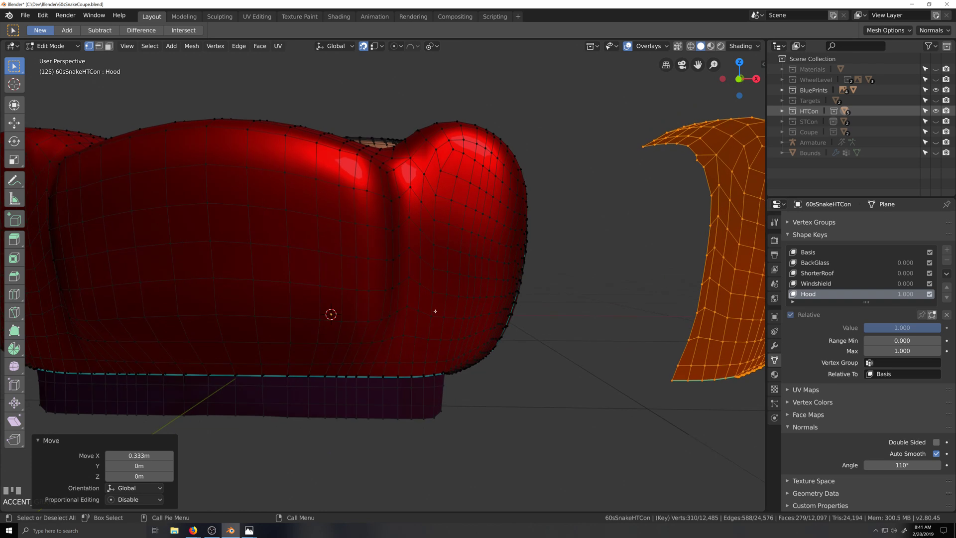
{"action": "key", "text": "ctrl+KP_1"}
{"action": "scroll", "coordinate": [450, 320], "scroll_direction": "down", "scroll_amount": 3}
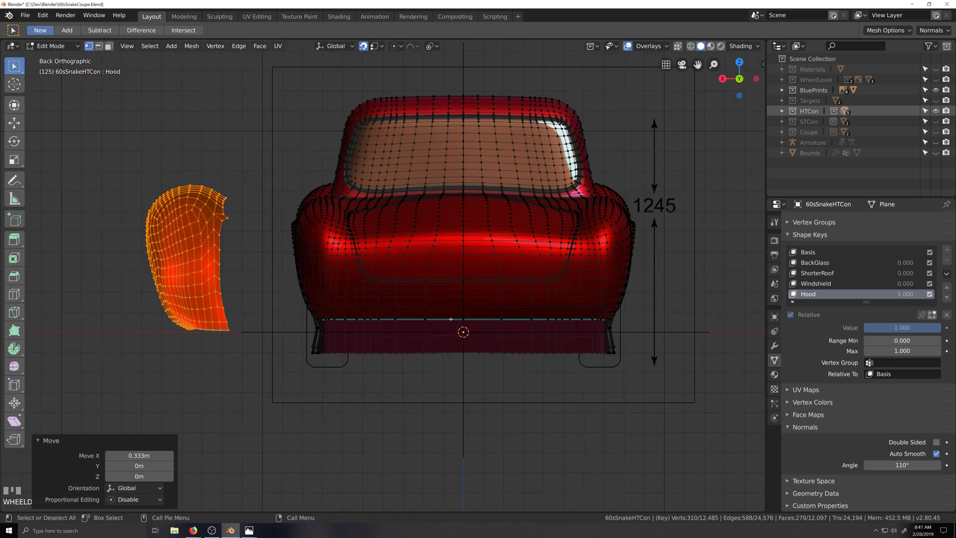
{"action": "key", "text": "KP_1"}
{"action": "scroll", "coordinate": [410, 313], "scroll_direction": "up", "scroll_amount": 2}
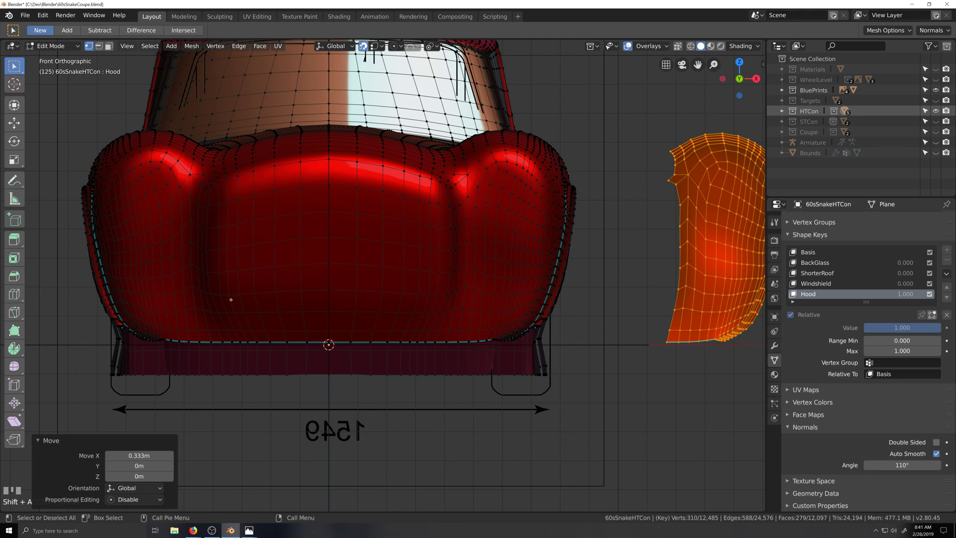
{"action": "left_click", "coordinate": [121, 291]}
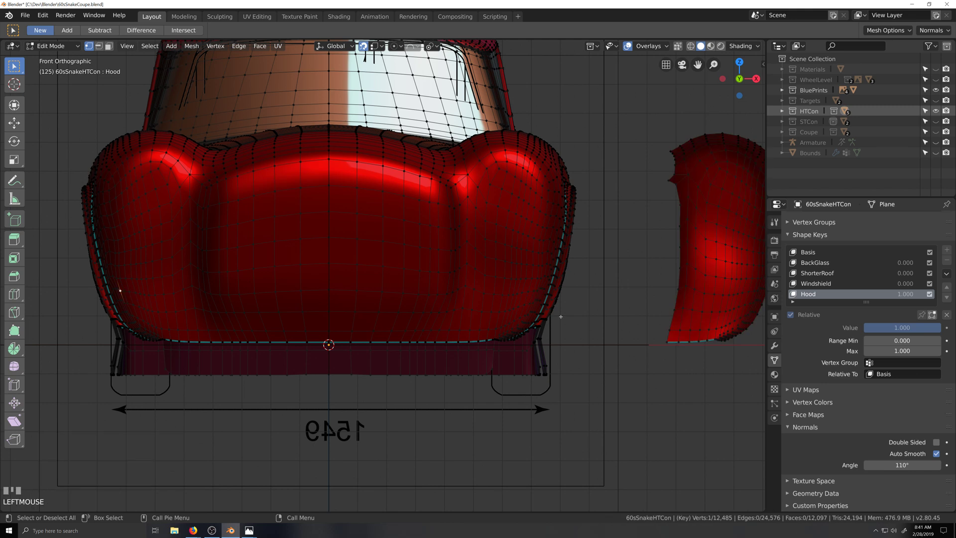
{"action": "key", "text": "n"}
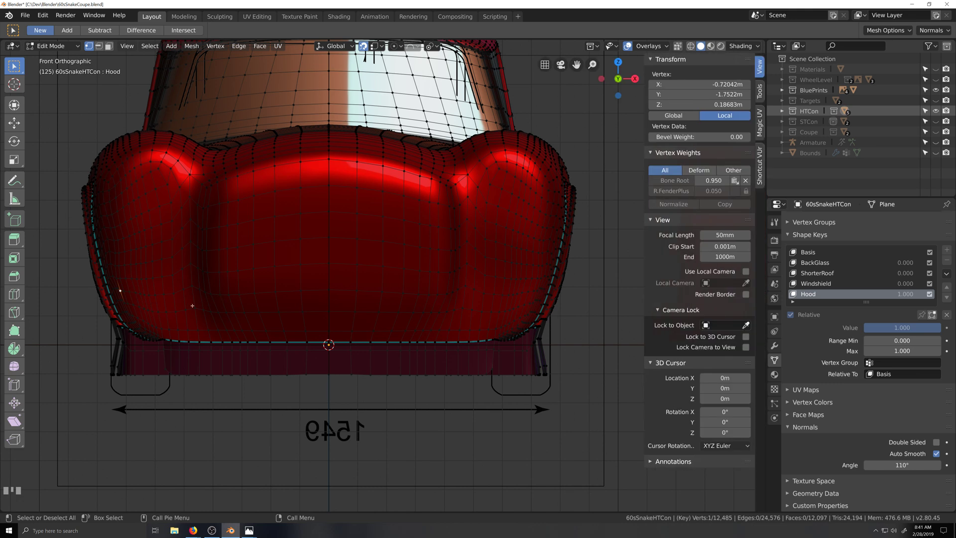
{"action": "left_click", "coordinate": [545, 288]}
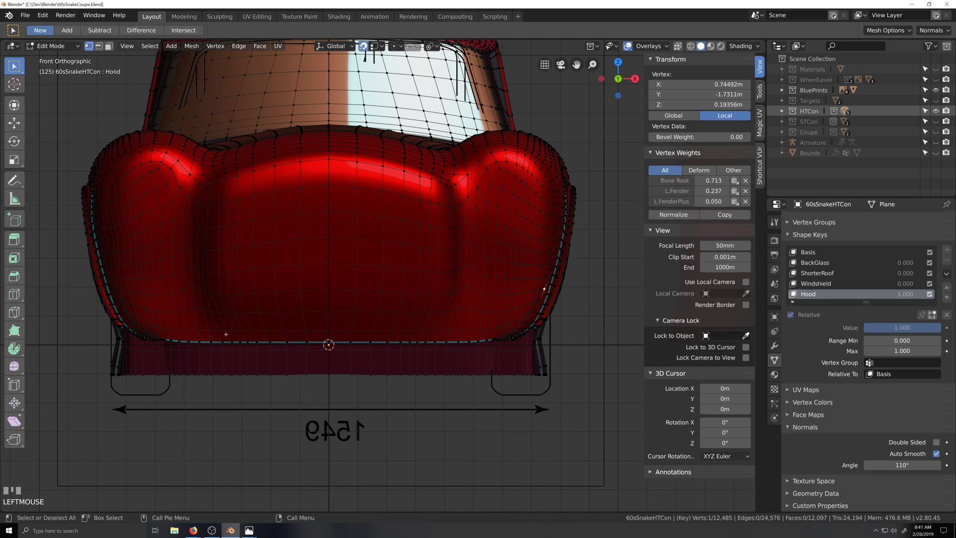
Examine the front fender mesh around the nose in the left side view for offset vertices.
{"action": "key", "text": "ctrl+KP_1"}
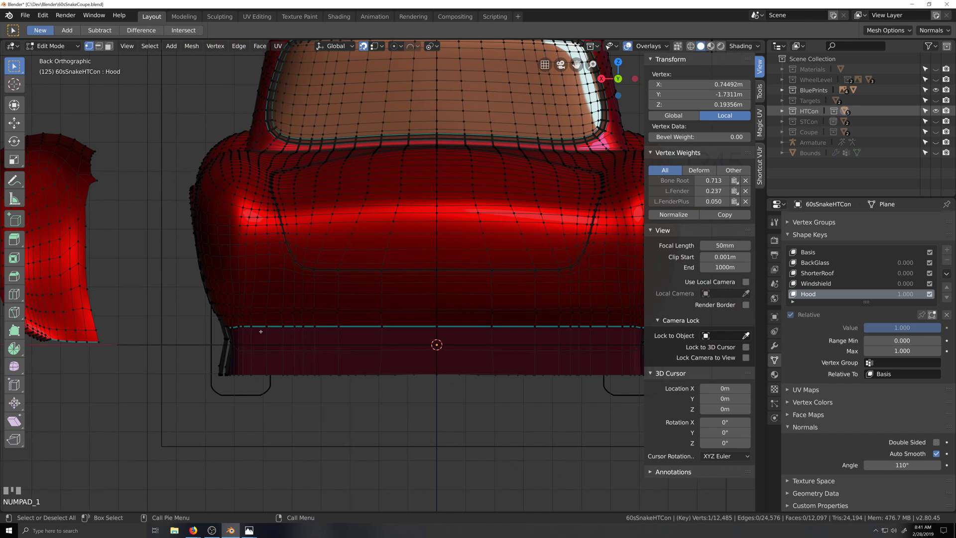
{"action": "key", "text": "ctrl+KP_3"}
{"action": "scroll", "coordinate": [286, 386], "scroll_direction": "up", "scroll_amount": 5}
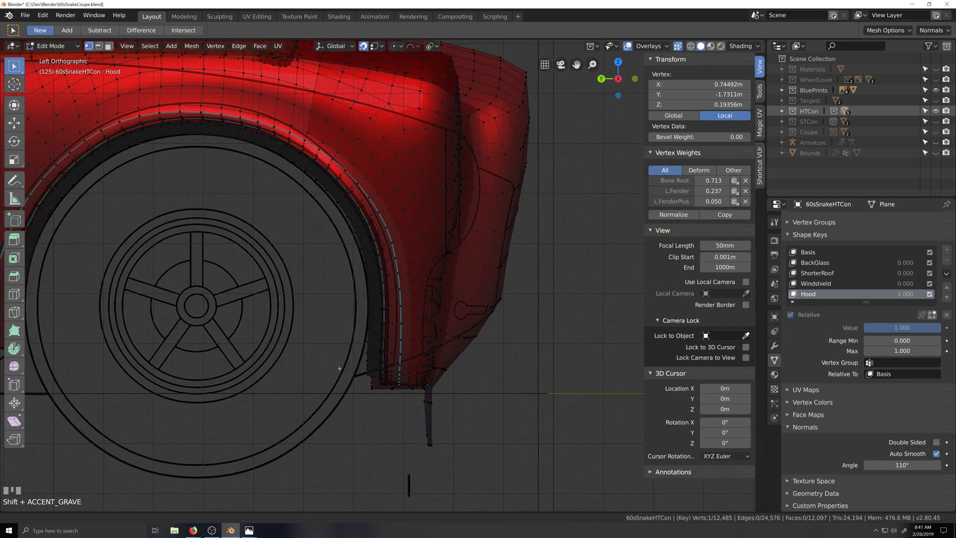
{"action": "scroll", "coordinate": [287, 385], "scroll_direction": "up", "scroll_amount": 5}
{"action": "key", "text": "shift+grave"}
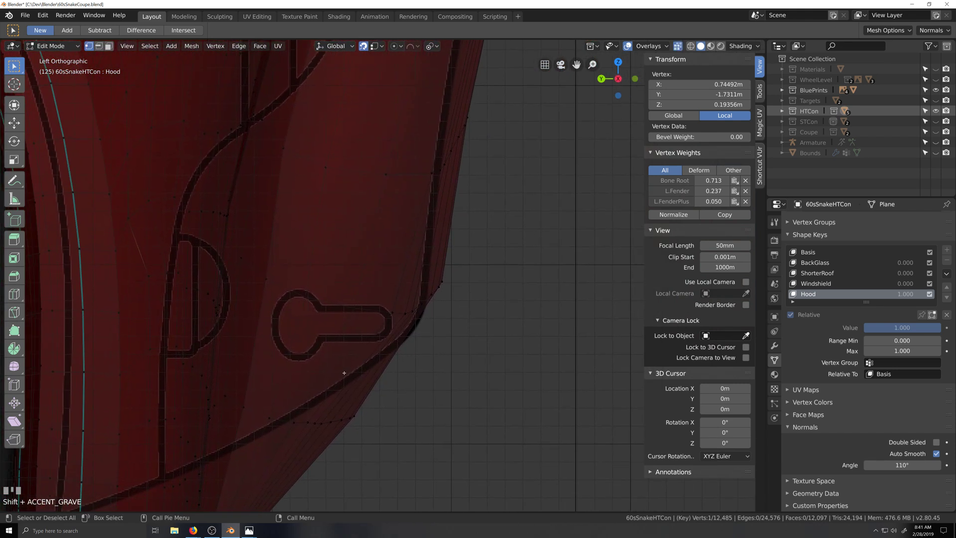
{"action": "key", "text": "shift+grave"}
{"action": "middle_click_drag", "start_coordinate": [256, 408], "coordinate": [356, 333], "text": "shift"}
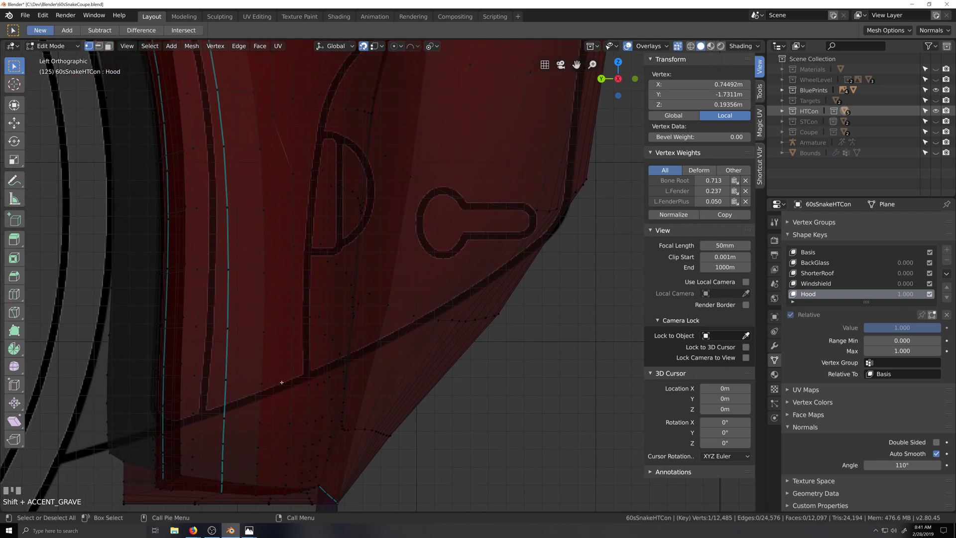
{"action": "scroll", "coordinate": [405, 277], "scroll_direction": "up", "scroll_amount": 5}
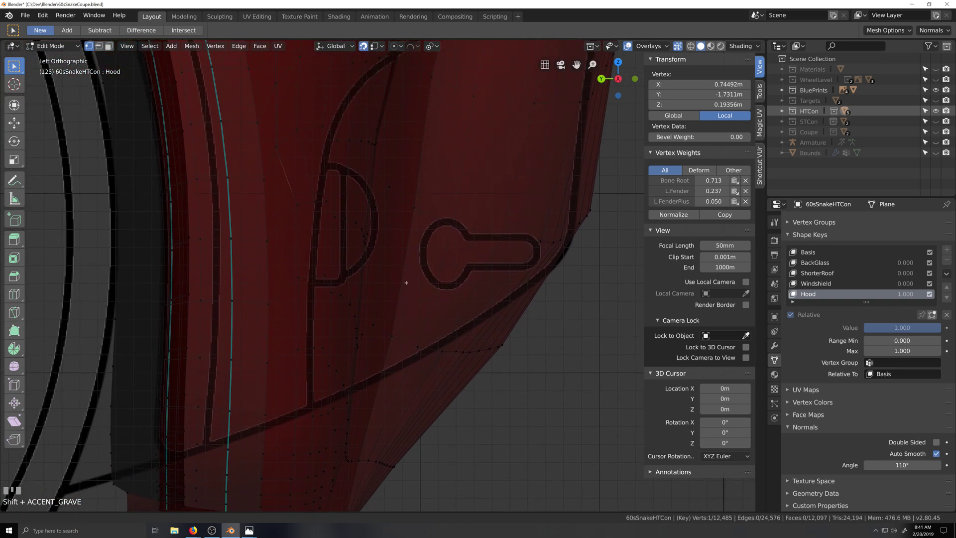
{"action": "scroll", "coordinate": [388, 343], "scroll_direction": "up", "scroll_amount": 4}
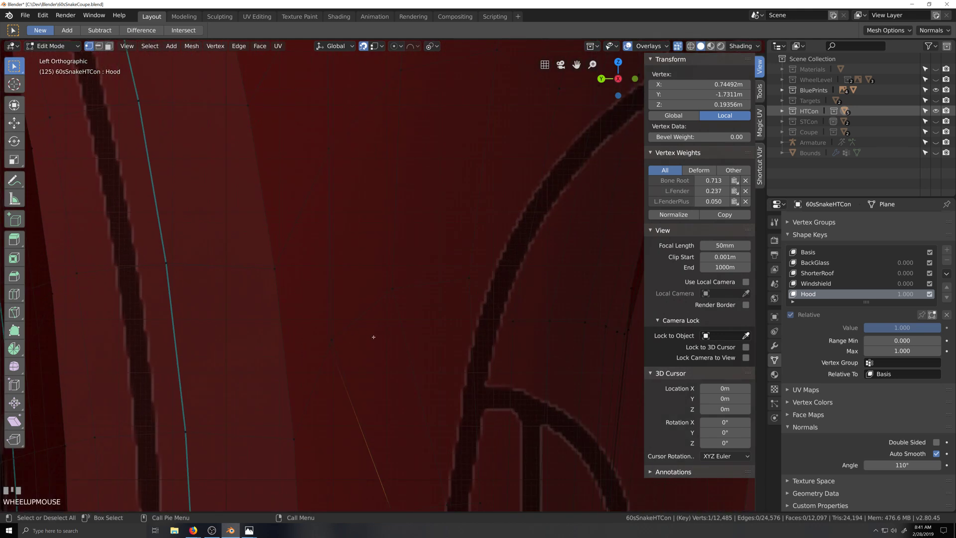
{"action": "scroll", "coordinate": [462, 418], "scroll_direction": "down", "scroll_amount": 1}
{"action": "scroll", "coordinate": [449, 410], "scroll_direction": "up", "scroll_amount": 6}
{"action": "key", "text": "shift+grave"}
{"action": "left_click", "coordinate": [407, 355]}
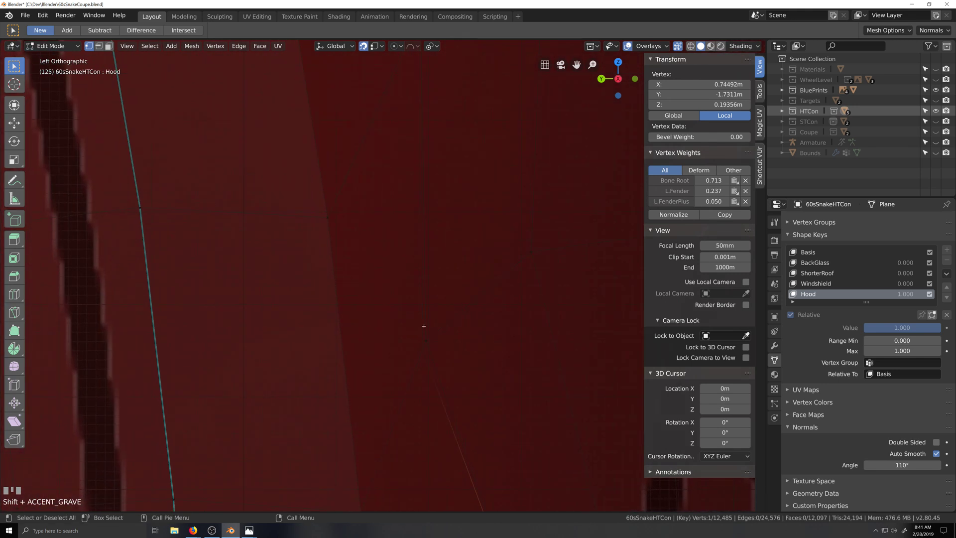
Examine the fender vertices up along the front edge of the wheel arch in the left side view.
{"action": "key", "text": "shift+grave"}
{"action": "scroll", "coordinate": [430, 293], "scroll_direction": "down", "scroll_amount": 4}
{"action": "key", "text": "shift+grave"}
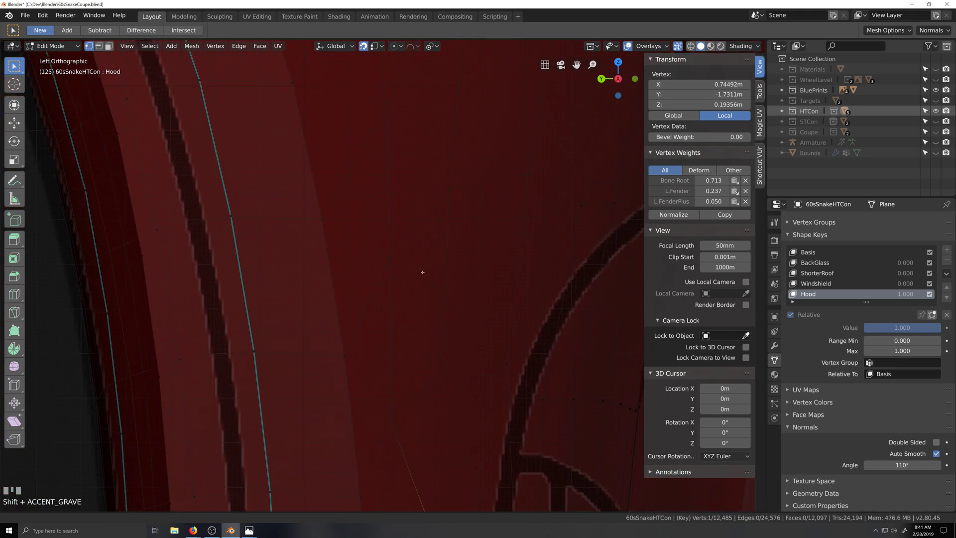
{"action": "scroll", "coordinate": [401, 284], "scroll_direction": "down", "scroll_amount": 4}
{"action": "key", "text": "shift+grave"}
{"action": "scroll", "coordinate": [366, 293], "scroll_direction": "down", "scroll_amount": 2}
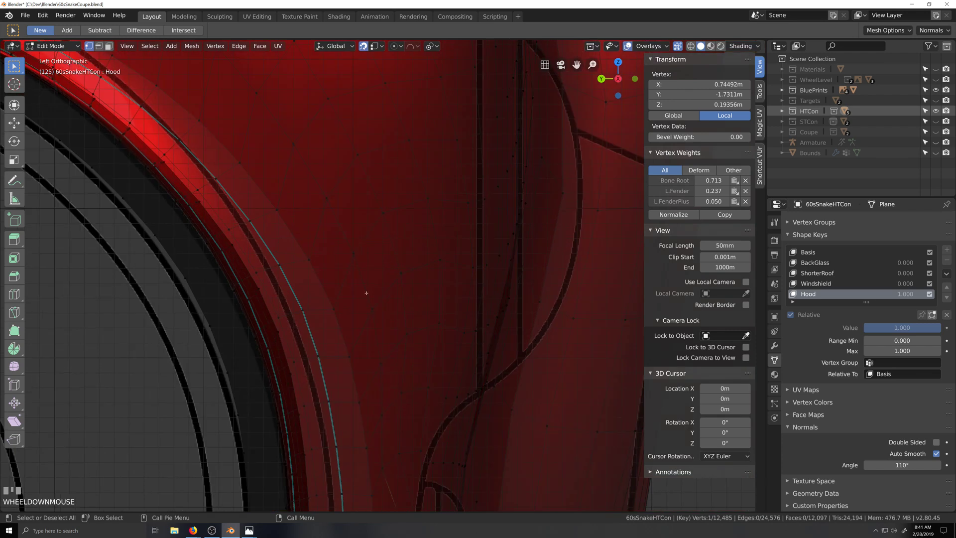
{"action": "key", "text": "shift+grave"}
{"action": "key", "text": "shift+grave"}
{"action": "scroll", "coordinate": [418, 355], "scroll_direction": "up", "scroll_amount": 1}
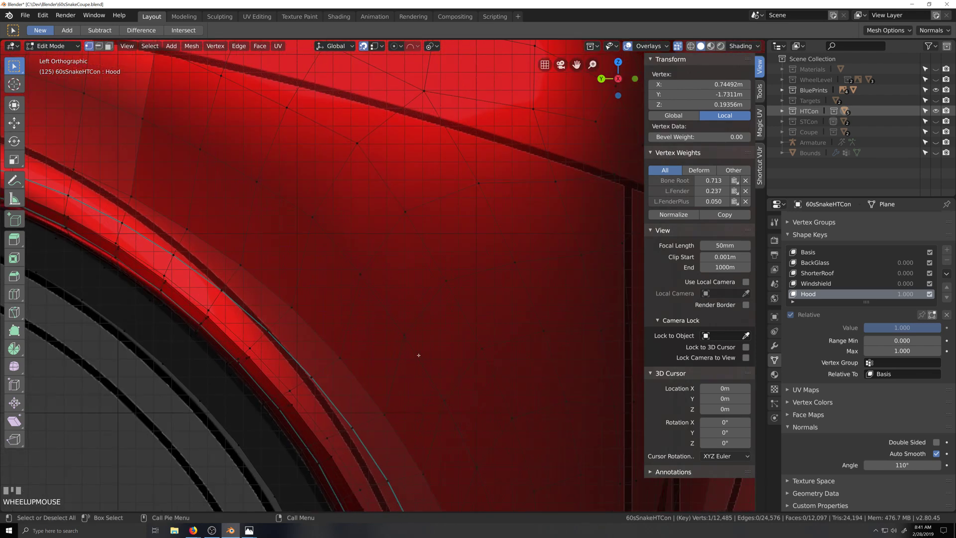
{"action": "scroll", "coordinate": [418, 355], "scroll_direction": "up", "scroll_amount": 5}
{"action": "scroll", "coordinate": [458, 394], "scroll_direction": "down", "scroll_amount": 8}
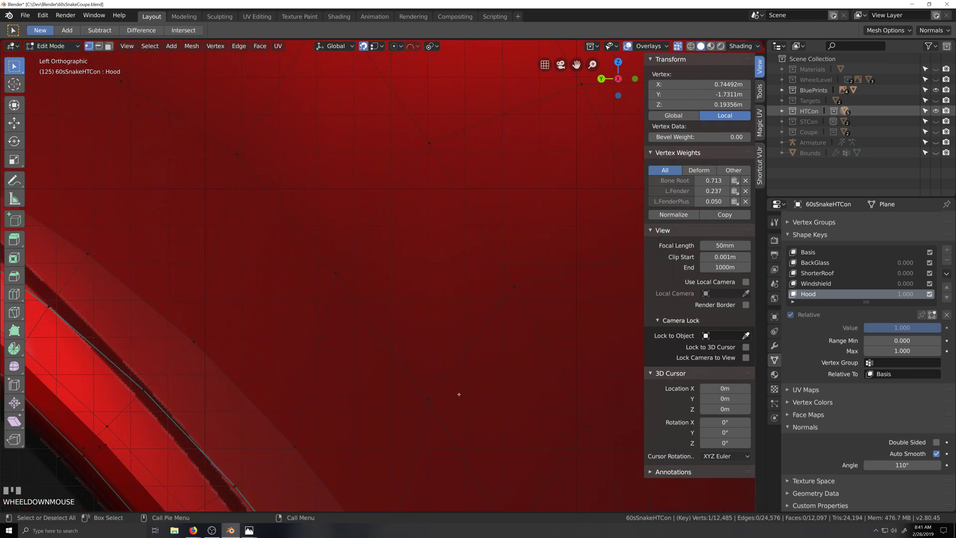
Select the linked fender patch that was moved away from the body and hide it in Edit Mode.
{"action": "key", "text": "grave"}
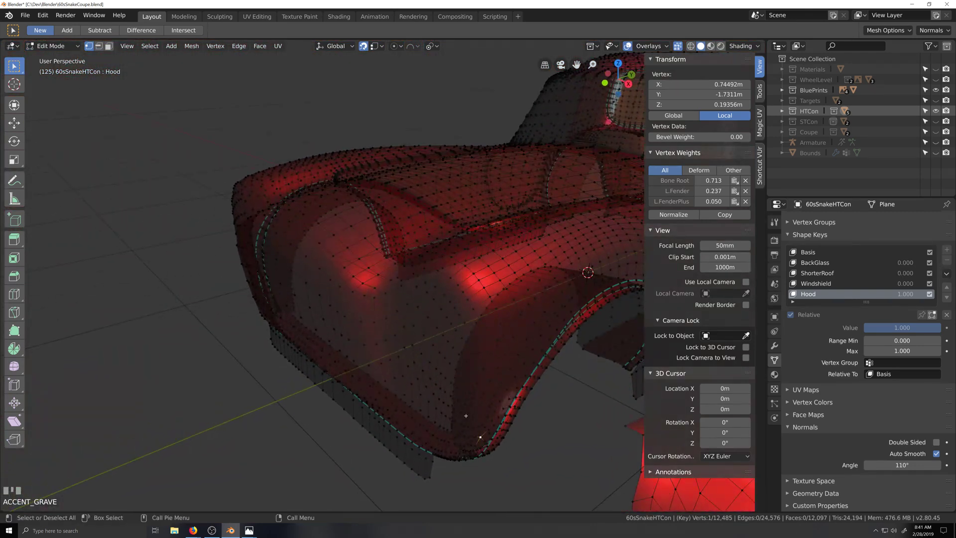
{"action": "key", "text": "grave"}
{"action": "key", "text": "shift+grave"}
{"action": "scroll", "coordinate": [401, 398], "scroll_direction": "up", "scroll_amount": 1}
{"action": "key", "text": "grave"}
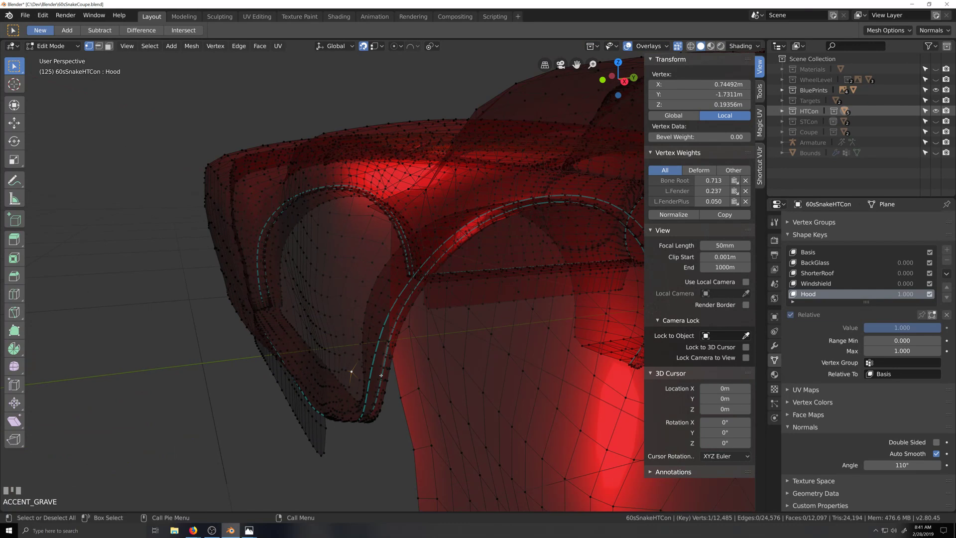
{"action": "scroll", "coordinate": [381, 375], "scroll_direction": "down", "scroll_amount": 3}
{"action": "key", "text": "grave"}
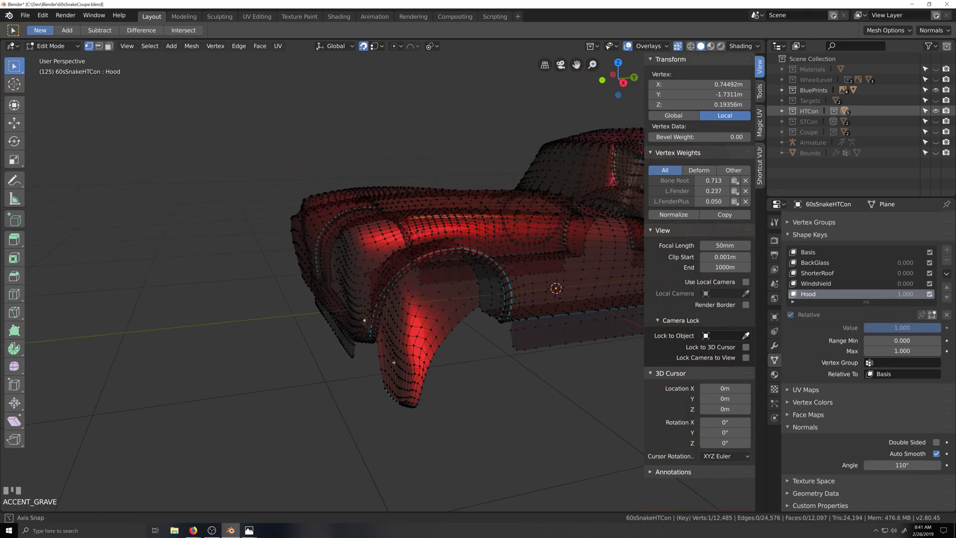
{"action": "key", "text": "Tab"}
{"action": "key", "text": "Tab"}
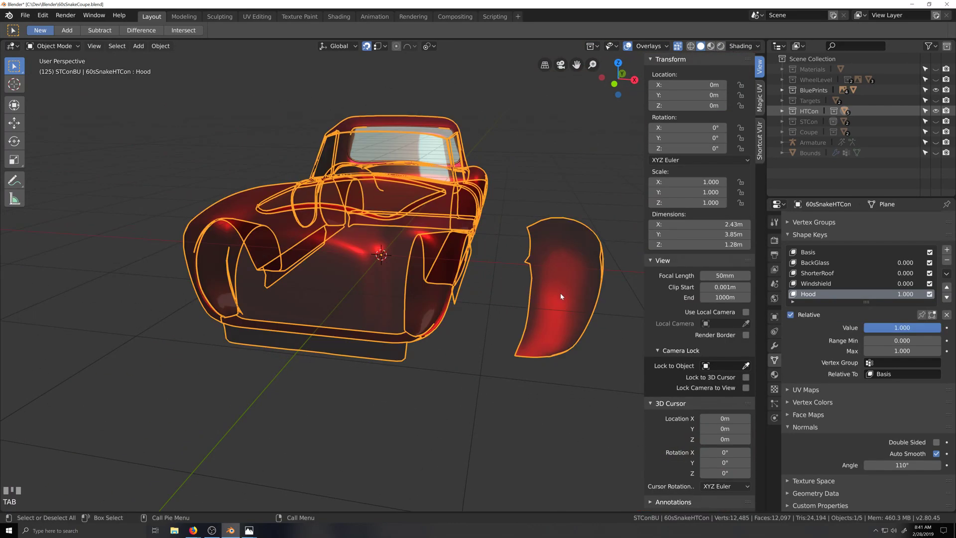
{"action": "key", "text": "l"}
{"action": "key", "text": "h"}
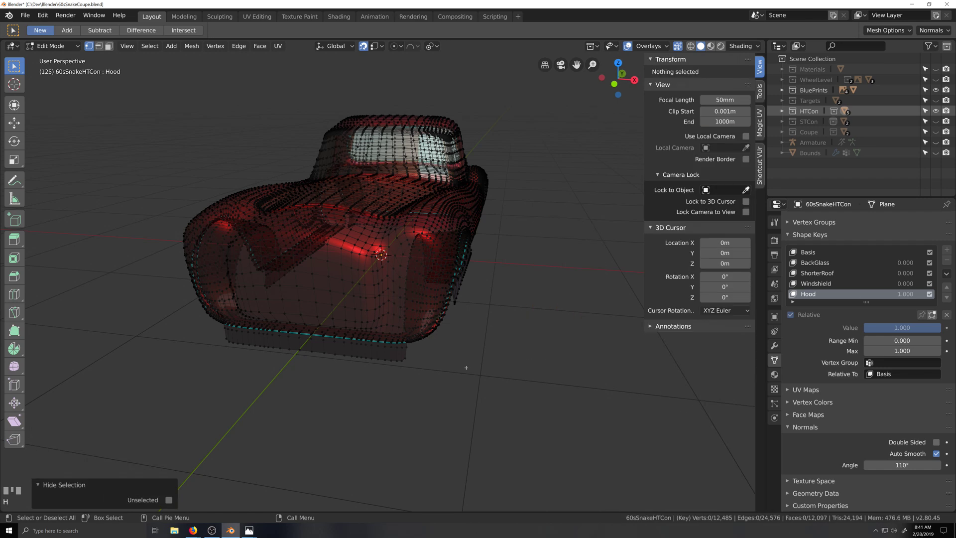
Examine the remaining front fender vertices beside the wheel arch in the left side view for closely spaced, misaligned pairs.
{"action": "key", "text": "ctrl+KP_1"}
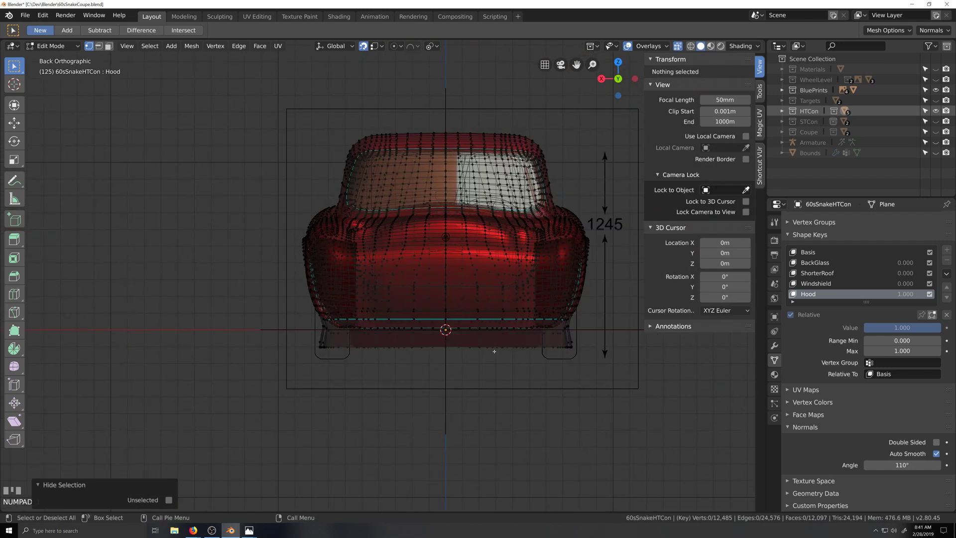
{"action": "key", "text": "ctrl+KP_3"}
{"action": "scroll", "coordinate": [448, 337], "scroll_direction": "up", "scroll_amount": 6}
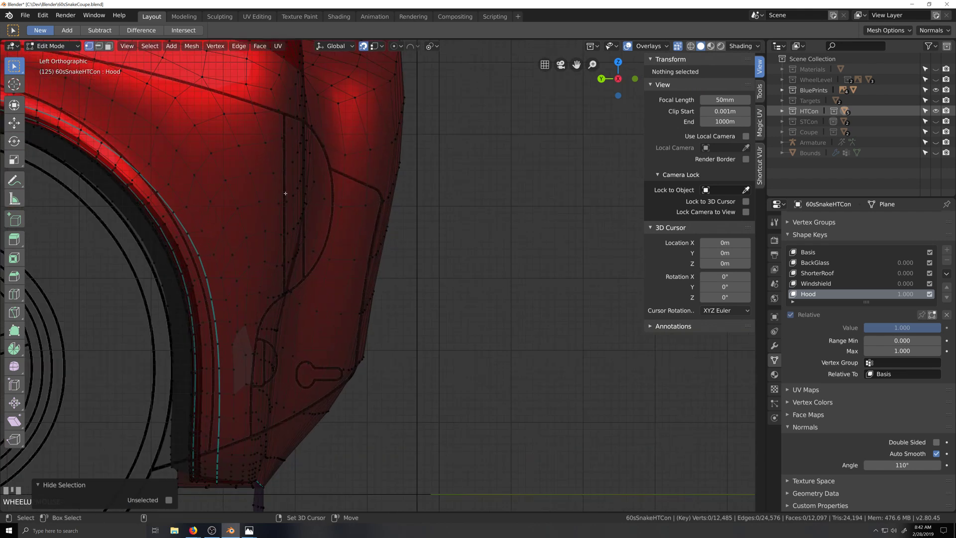
{"action": "scroll", "coordinate": [335, 252], "scroll_direction": "up", "scroll_amount": 5}
{"action": "middle_click_drag", "start_coordinate": [285, 193], "coordinate": [395, 289], "text": "shift"}
{"action": "scroll", "coordinate": [390, 352], "scroll_direction": "up", "scroll_amount": 4}
{"action": "middle_click_drag", "start_coordinate": [390, 352], "coordinate": [458, 237], "text": "shift"}
{"action": "middle_click_drag", "start_coordinate": [220, 312], "coordinate": [369, 286], "text": "shift"}
{"action": "scroll", "coordinate": [381, 290], "scroll_direction": "up", "scroll_amount": 2}
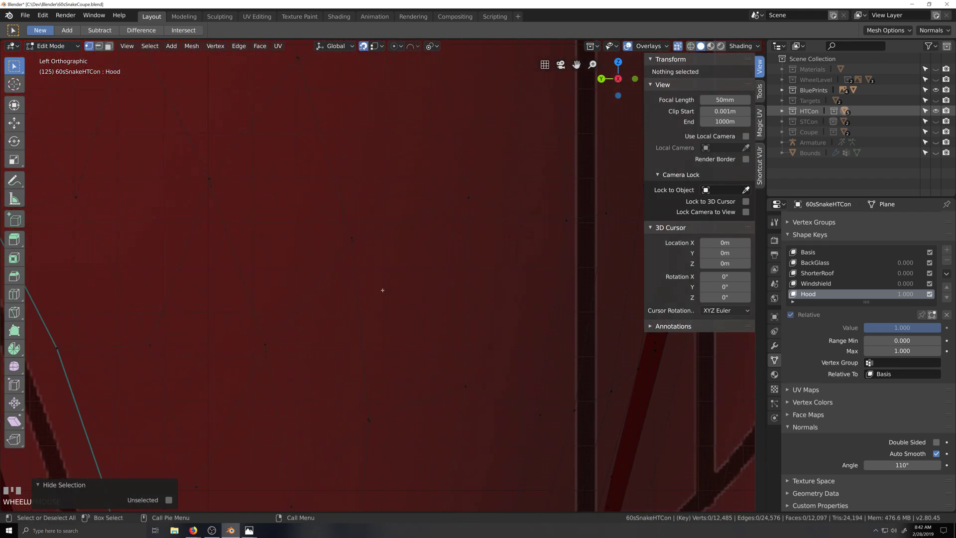
{"action": "scroll", "coordinate": [350, 288], "scroll_direction": "up", "scroll_amount": 1}
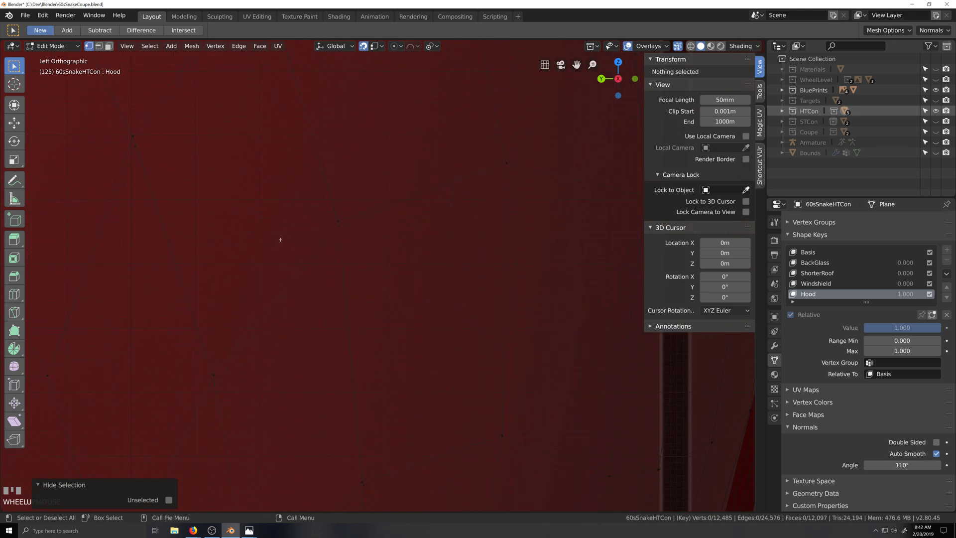
{"action": "mouse_move", "coordinate": [282, 240]}
{"action": "middle_mouse_down", "text": "shift"}
{"action": "mouse_move", "coordinate": [312, 239]}
{"action": "mouse_move", "coordinate": [383, 295]}
{"action": "middle_mouse_up", "text": "shift"}
{"action": "middle_click_drag", "start_coordinate": [282, 182], "coordinate": [442, 255], "text": "shift"}
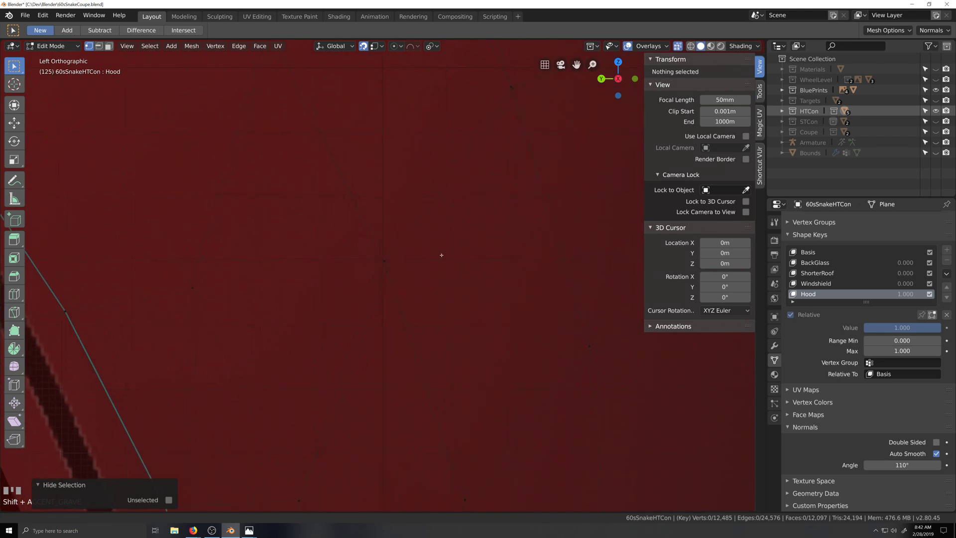
{"action": "scroll", "coordinate": [320, 156], "scroll_direction": "down", "scroll_amount": 2}
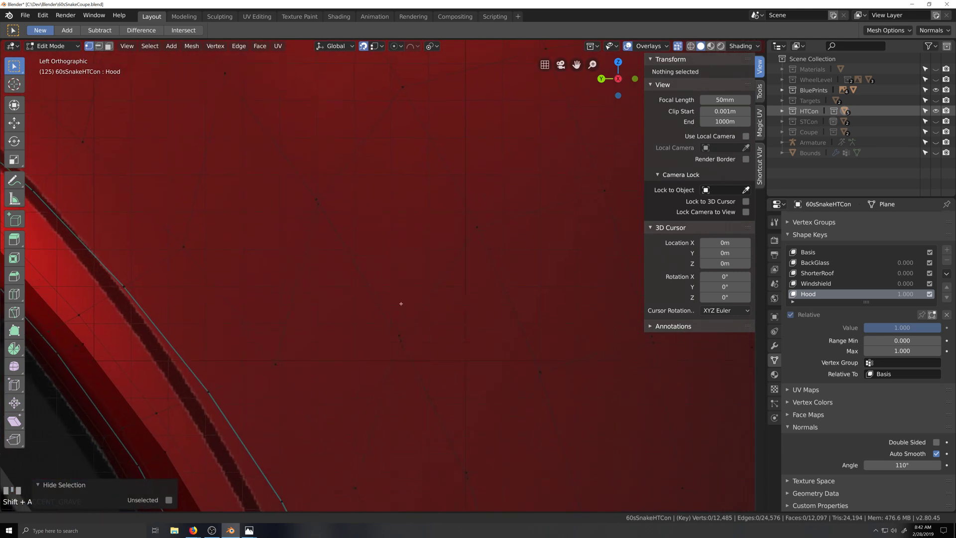
{"action": "middle_click_drag", "start_coordinate": [400, 303], "coordinate": [386, 328], "text": "shift"}
{"action": "scroll", "coordinate": [447, 343], "scroll_direction": "up", "scroll_amount": 2}
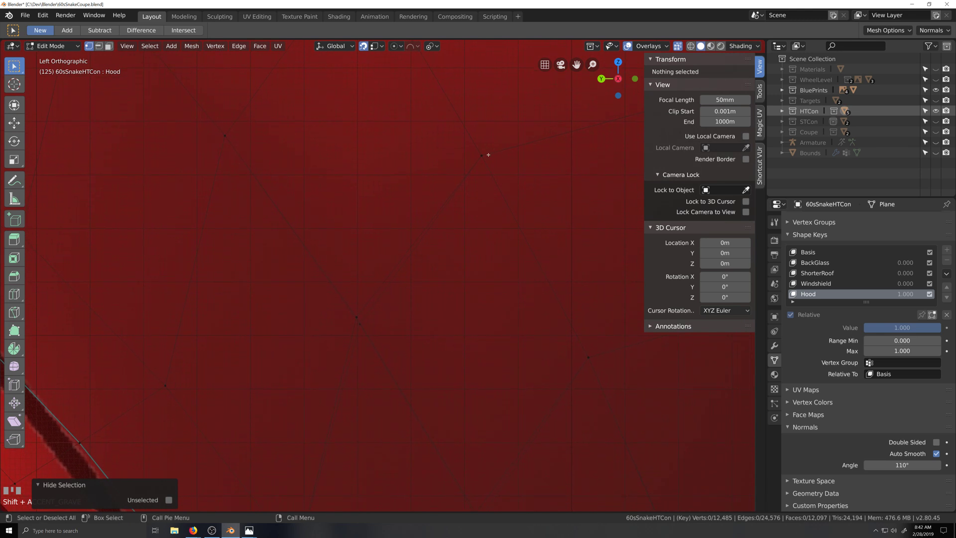
Compare the local coordinates of the two overlapping vertices on opposite front fenders in the left side view.
{"action": "left_click", "coordinate": [482, 156]}
{"action": "left_click", "coordinate": [482, 158]}
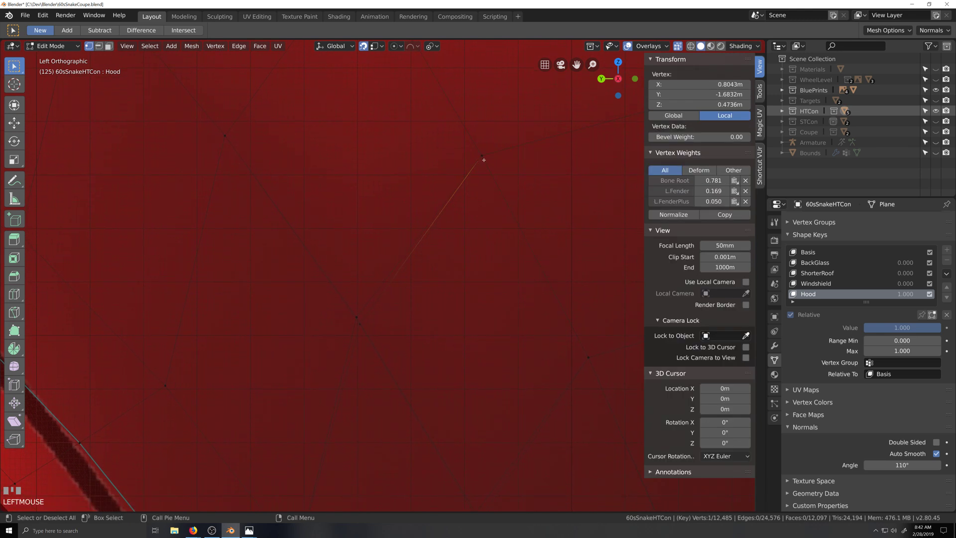
{"action": "left_click", "coordinate": [483, 155]}
{"action": "left_click", "coordinate": [485, 157]}
{"action": "left_click", "coordinate": [480, 154]}
{"action": "left_click", "coordinate": [482, 157]}
{"action": "left_click", "coordinate": [481, 154]}
{"action": "left_click", "coordinate": [482, 157]}
{"action": "left_click", "coordinate": [716, 84]}
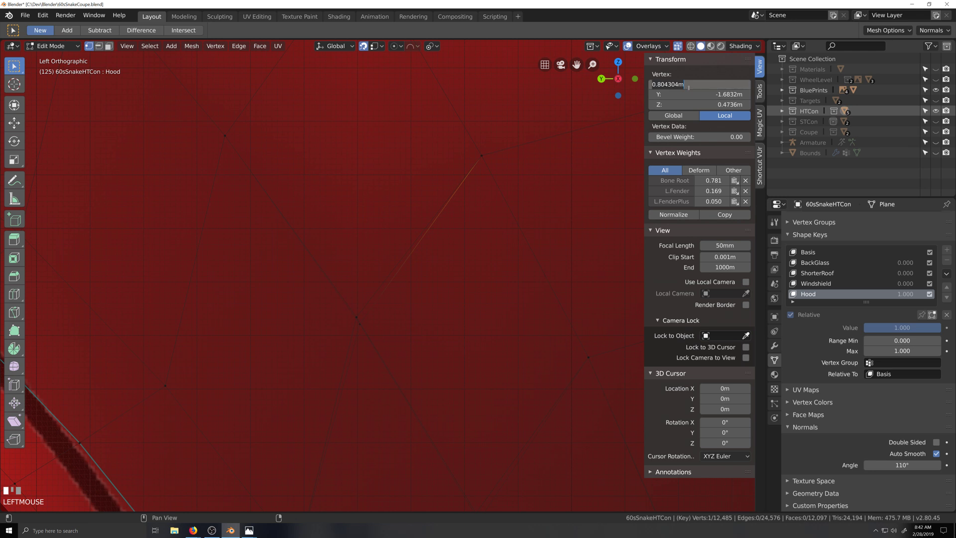
{"action": "right_click", "coordinate": [675, 85]}
{"action": "left_click", "coordinate": [690, 85]}
{"action": "left_click", "coordinate": [484, 155]}
{"action": "left_click", "coordinate": [481, 156]}
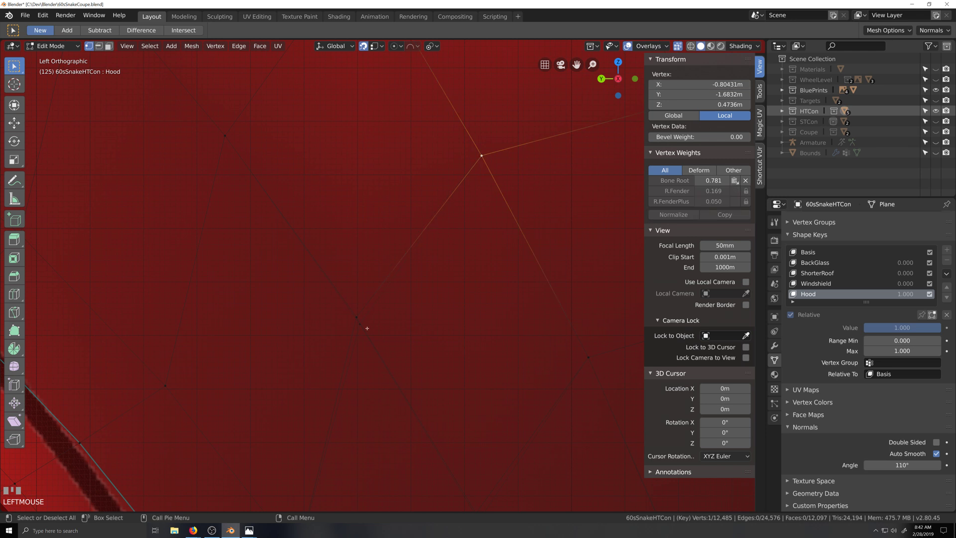
Inspect the coordinates of the misaligned vertex pair just below, ending with the positive-X fender vertex selected.
{"action": "left_click", "coordinate": [356, 316]}
{"action": "left_click", "coordinate": [363, 328]}
{"action": "left_click", "coordinate": [354, 317]}
{"action": "left_click", "coordinate": [363, 330]}
{"action": "scroll", "coordinate": [368, 321], "scroll_direction": "down", "scroll_amount": 6}
{"action": "key", "text": "shift+grave"}
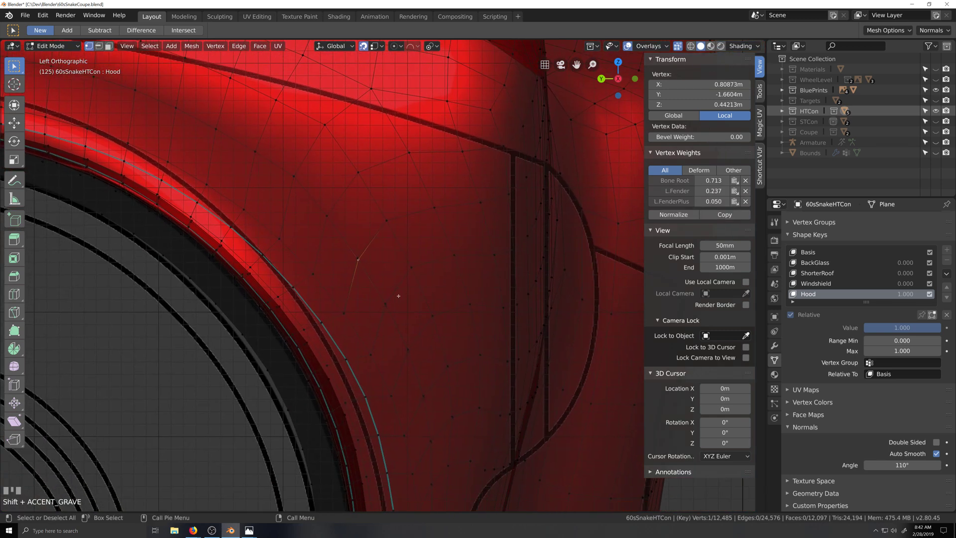
{"action": "scroll", "coordinate": [421, 334], "scroll_direction": "up", "scroll_amount": 3}
{"action": "scroll", "coordinate": [422, 332], "scroll_direction": "down", "scroll_amount": 10}
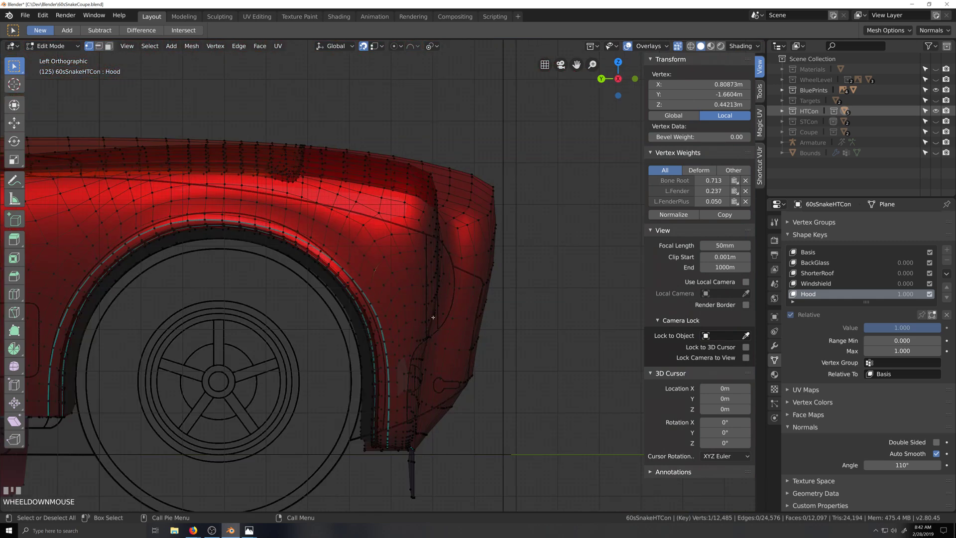
Examine where the selected vertex sits on the car body in perspective, and return to it in the left side view.
{"action": "key", "text": "grave"}
{"action": "scroll", "coordinate": [394, 332], "scroll_direction": "down", "scroll_amount": 8}
{"action": "key", "text": "grave"}
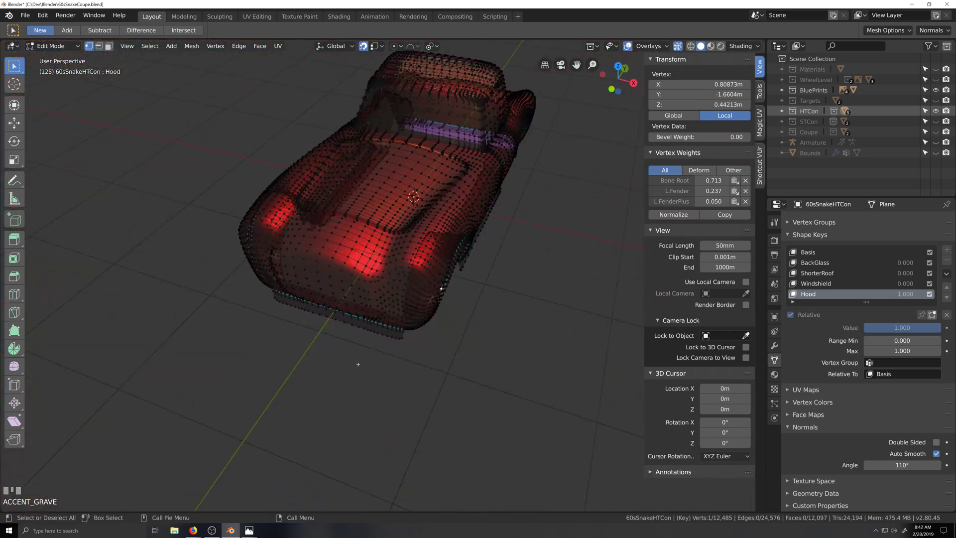
{"action": "key", "text": "grave"}
{"action": "scroll", "coordinate": [348, 351], "scroll_direction": "up", "scroll_amount": 4}
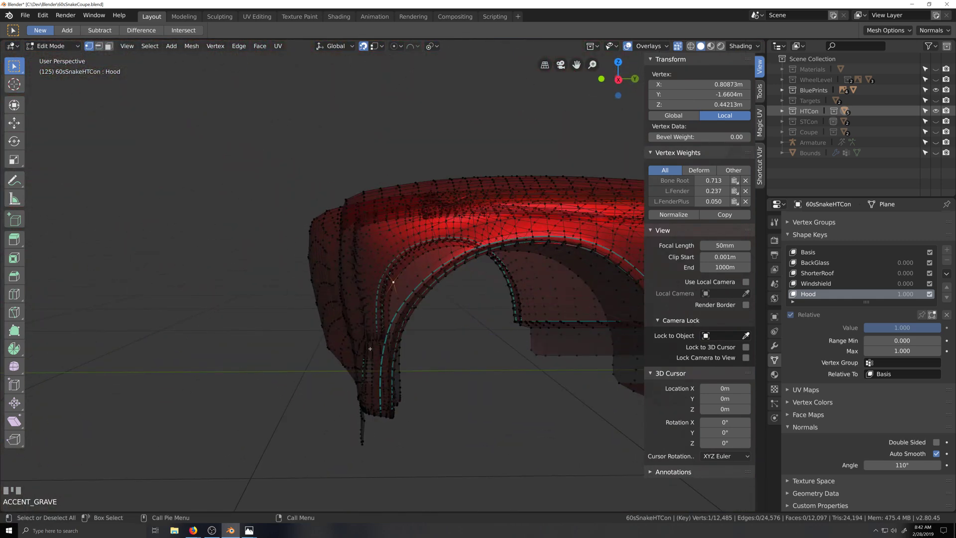
{"action": "scroll", "coordinate": [370, 348], "scroll_direction": "up", "scroll_amount": 6}
{"action": "key", "text": "grave"}
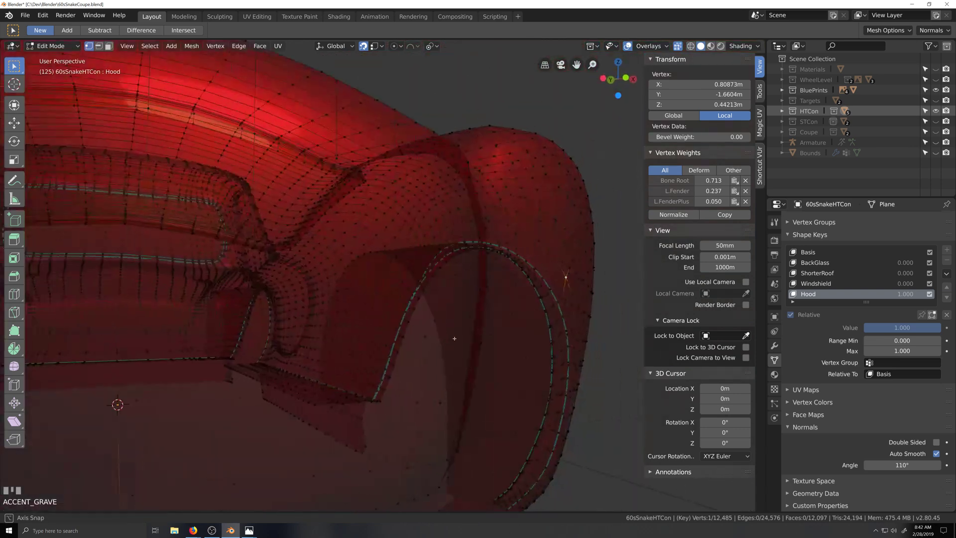
{"action": "scroll", "coordinate": [454, 340], "scroll_direction": "down", "scroll_amount": 5}
{"action": "key", "text": "grave"}
{"action": "key", "text": "ctrl+KP_1"}
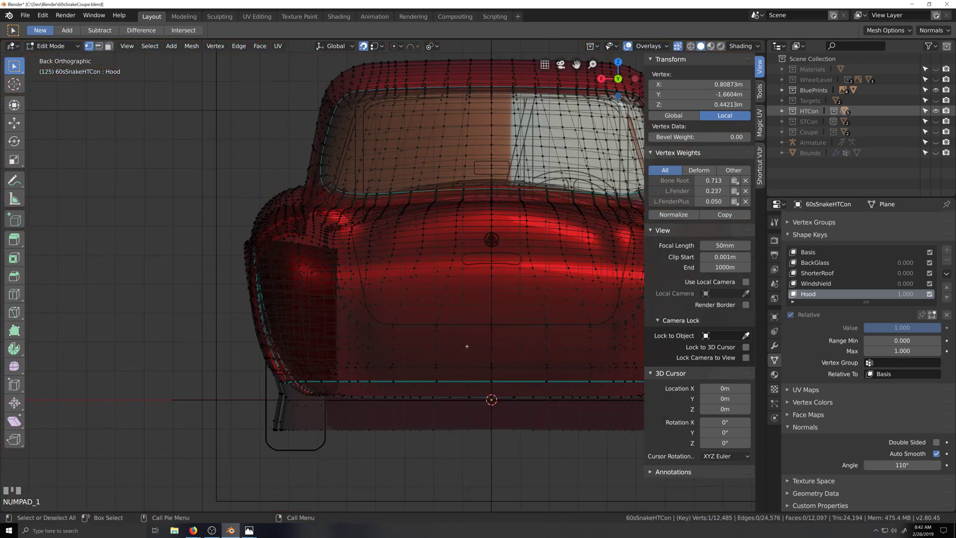
{"action": "key", "text": "ctrl+KP_3"}
{"action": "scroll", "coordinate": [466, 346], "scroll_direction": "up", "scroll_amount": 10}
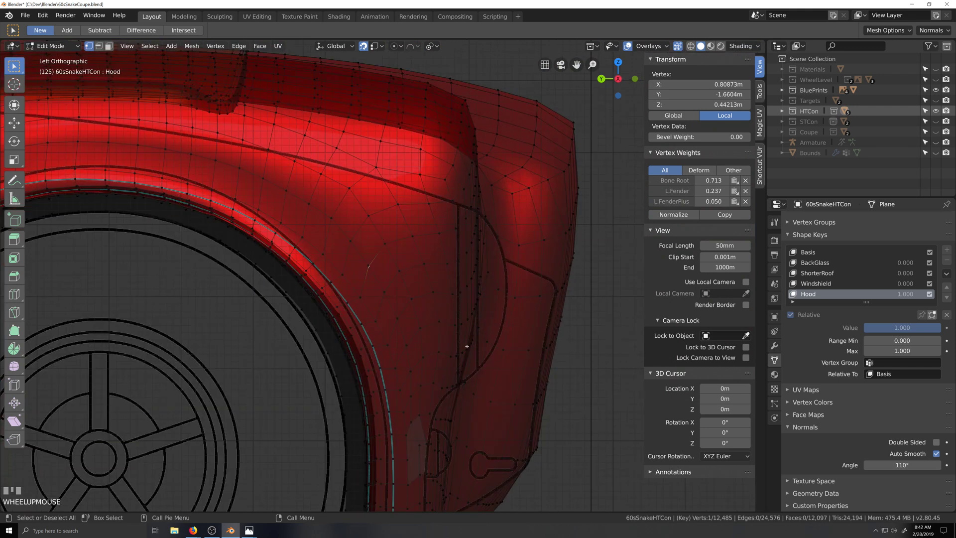
{"action": "scroll", "coordinate": [364, 291], "scroll_direction": "up", "scroll_amount": 3}
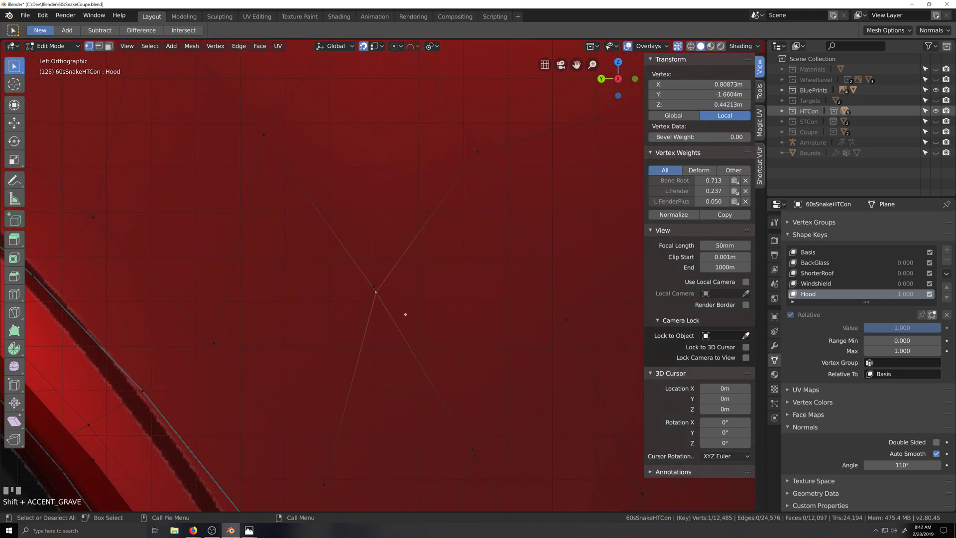
Move the selected fender vertex onto its opposite-side counterpart, at about Y -1.6598 m and Z 0.44344 m, and check both vertices.
{"action": "key", "text": "g"}
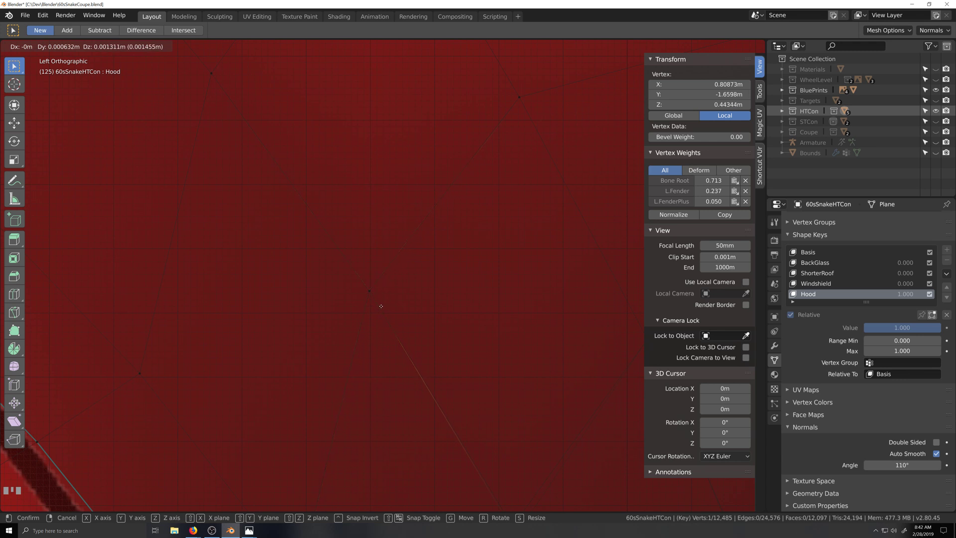
{"action": "left_click", "coordinate": [374, 303], "text": "shift"}
{"action": "left_click", "coordinate": [370, 291]}
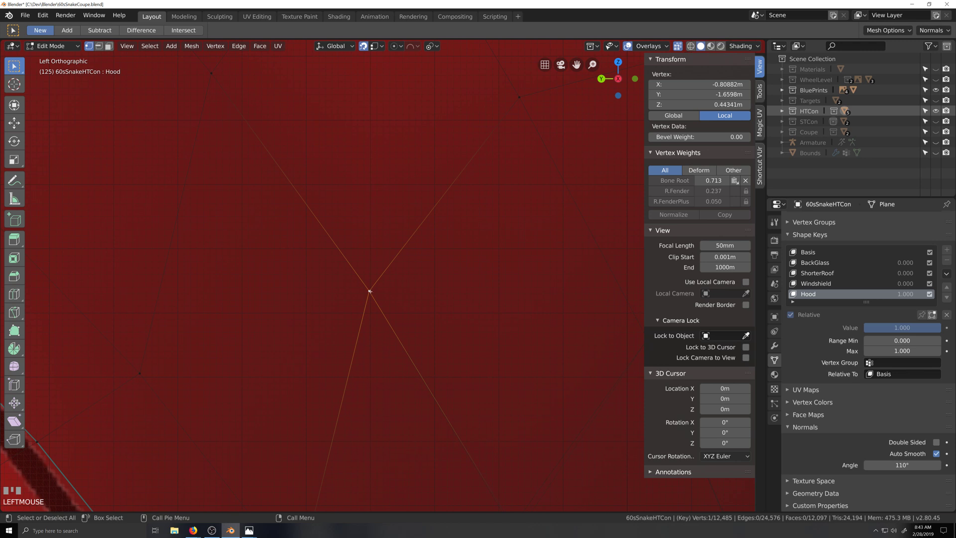
{"action": "left_click", "coordinate": [369, 291]}
{"action": "scroll", "coordinate": [345, 284], "scroll_direction": "down", "scroll_amount": 3}
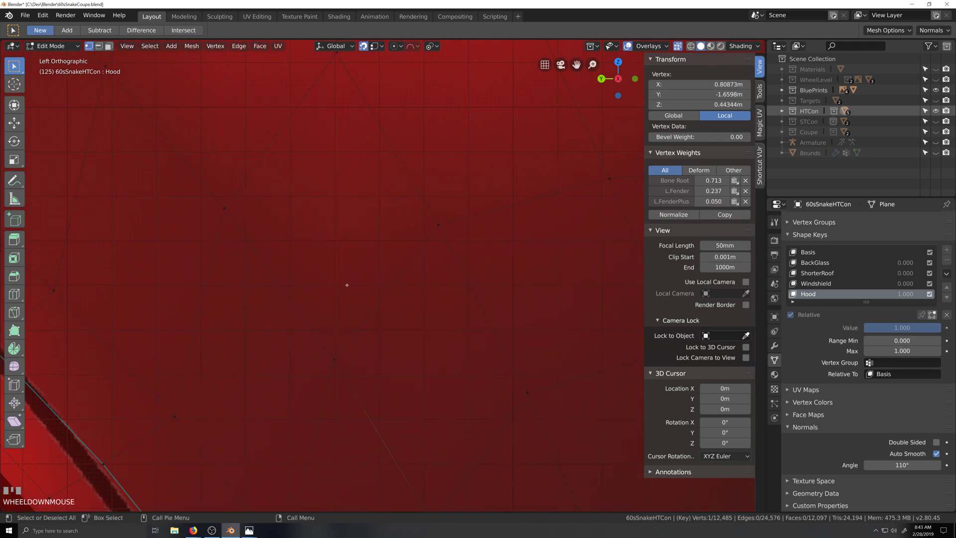
Try to snap the next offset fender vertex further down beside the wheel arch onto its counterpart.
{"action": "scroll", "coordinate": [372, 237], "scroll_direction": "up", "scroll_amount": 3}
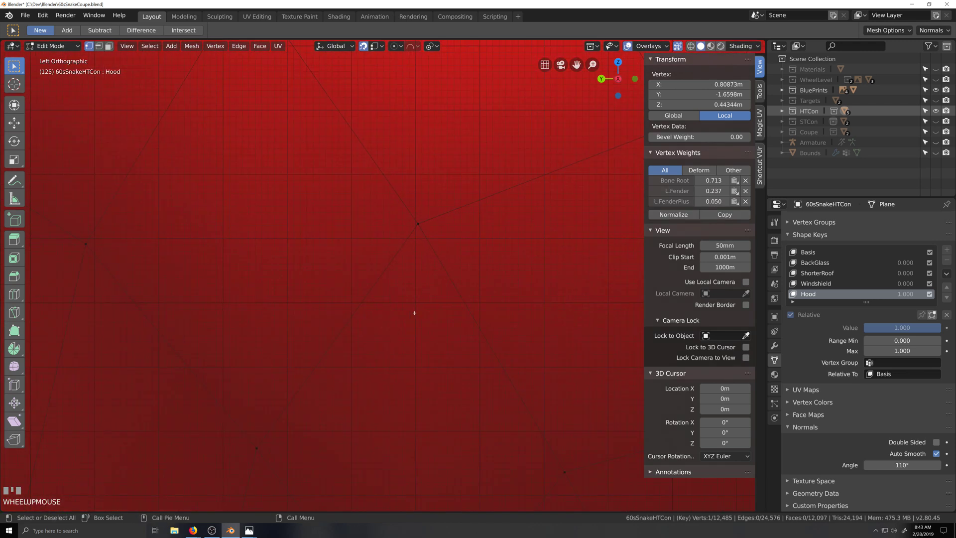
{"action": "scroll", "coordinate": [414, 313], "scroll_direction": "down", "scroll_amount": 3}
{"action": "key", "text": "shift+grave"}
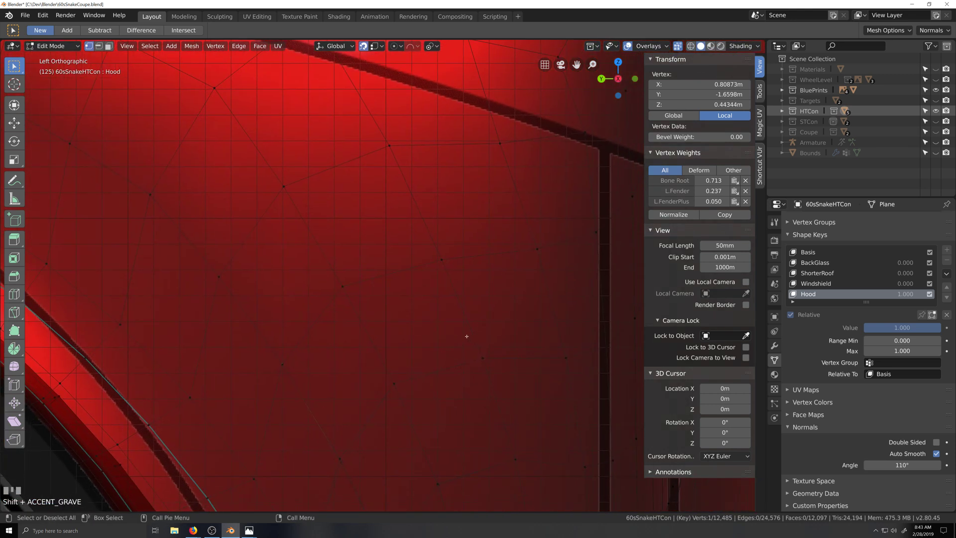
{"action": "scroll", "coordinate": [378, 291], "scroll_direction": "up", "scroll_amount": 5}
{"action": "key", "text": "shift+grave"}
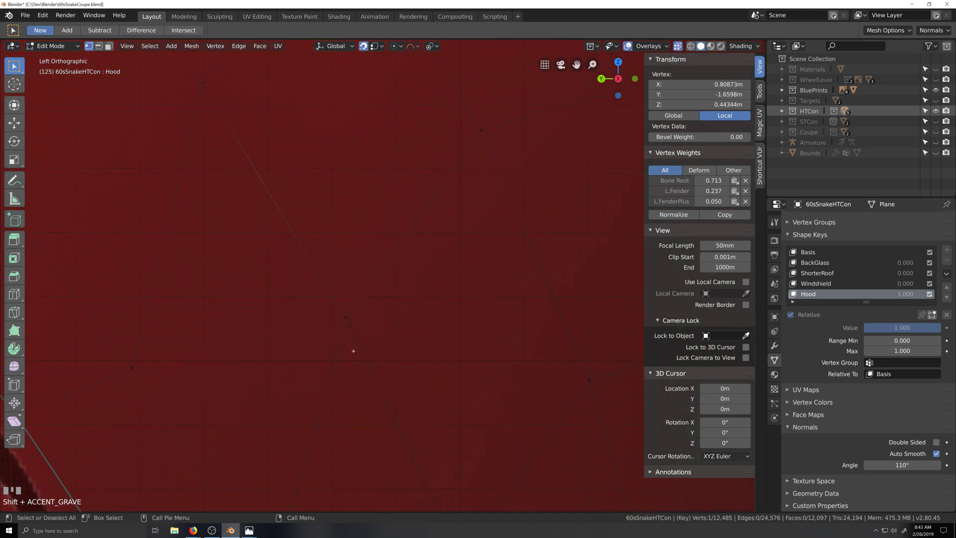
{"action": "left_click", "coordinate": [352, 328]}
{"action": "scroll", "coordinate": [378, 343], "scroll_direction": "up", "scroll_amount": 2}
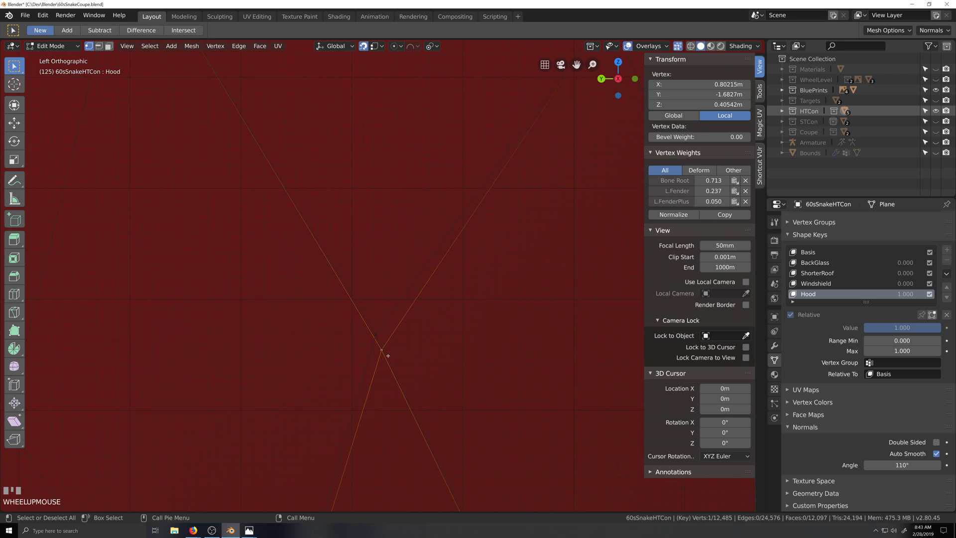
{"action": "key", "text": "g"}
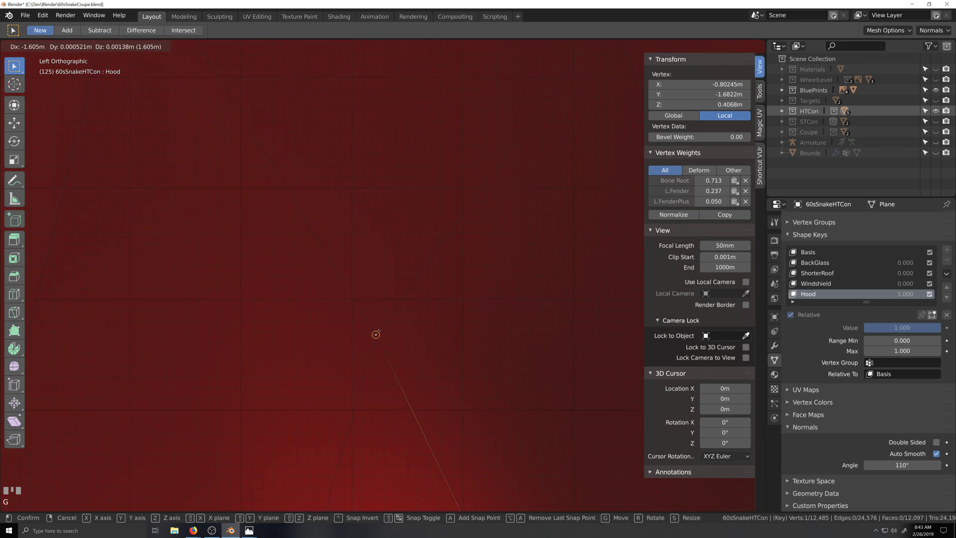
{"action": "right_click", "coordinate": [378, 331]}
Turn off snapping with its mode set to Increment, and try moving the selected fender vertex freely.
{"action": "left_click", "coordinate": [373, 47]}
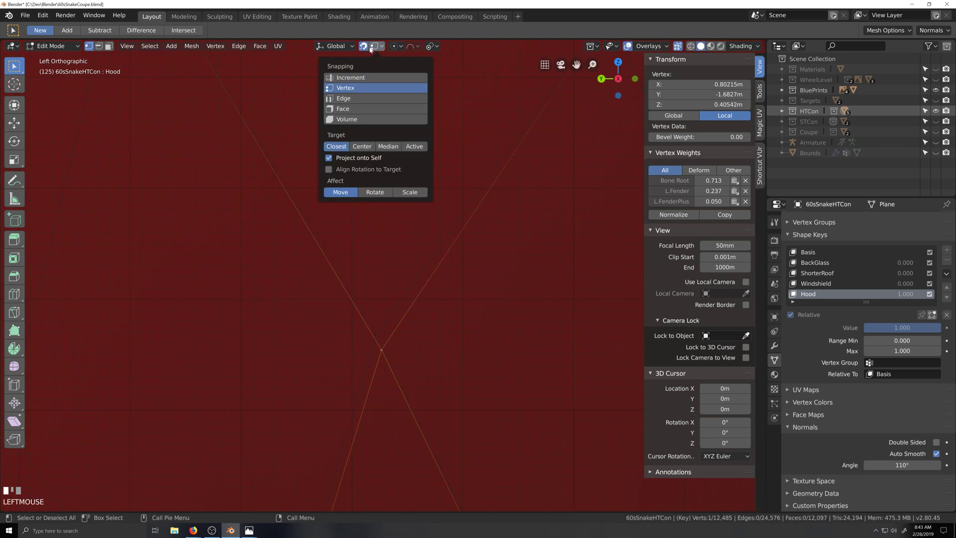
{"action": "left_click", "coordinate": [363, 46]}
{"action": "left_click", "coordinate": [376, 46]}
{"action": "left_click", "coordinate": [364, 79]}
{"action": "key", "text": "g"}
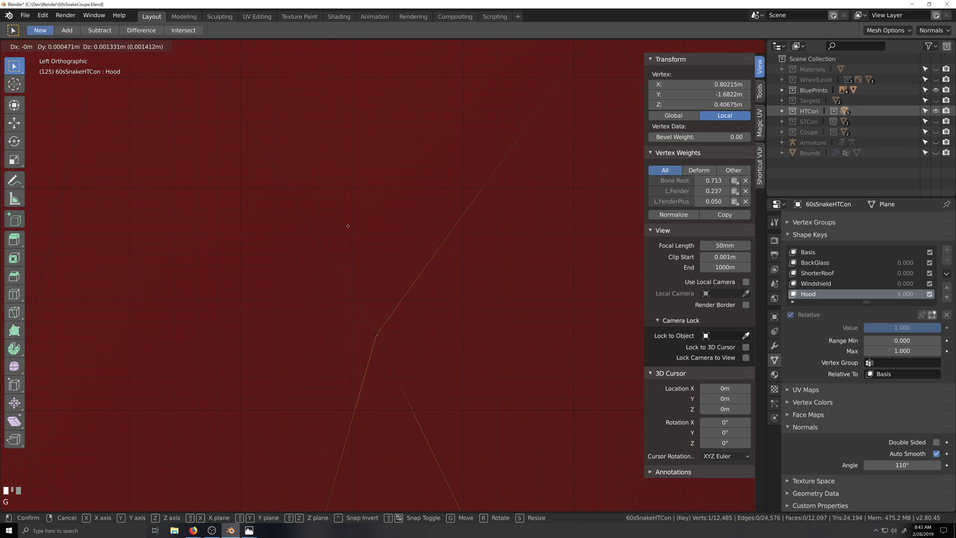
{"action": "right_click", "coordinate": [380, 327]}
Examine the front wheel-arch mesh in perspective and left views to see which fender the previously aligned vertices belong to.
{"action": "middle_click_drag", "start_coordinate": [401, 354], "coordinate": [398, 364]}
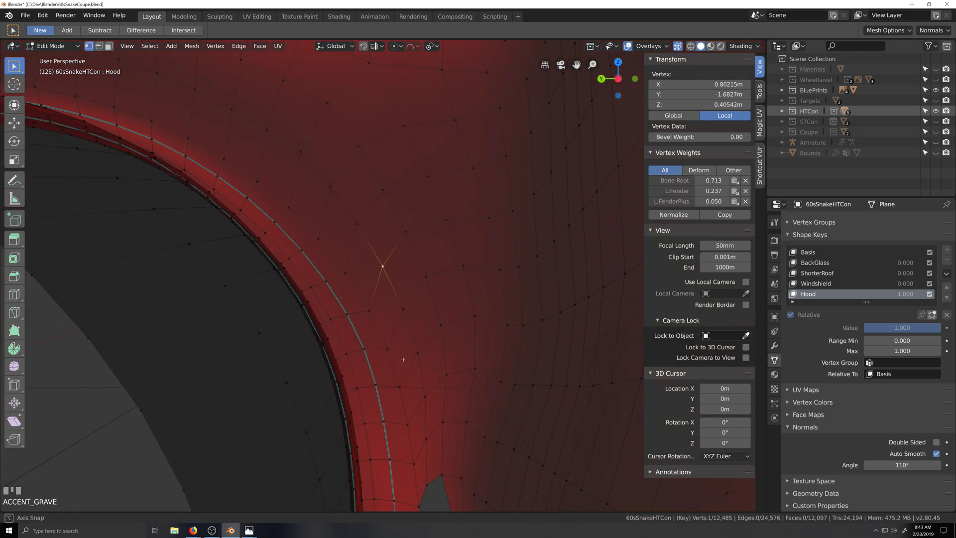
{"action": "scroll", "coordinate": [398, 364], "scroll_direction": "down", "scroll_amount": 3}
{"action": "scroll", "coordinate": [398, 367], "scroll_direction": "down", "scroll_amount": 4}
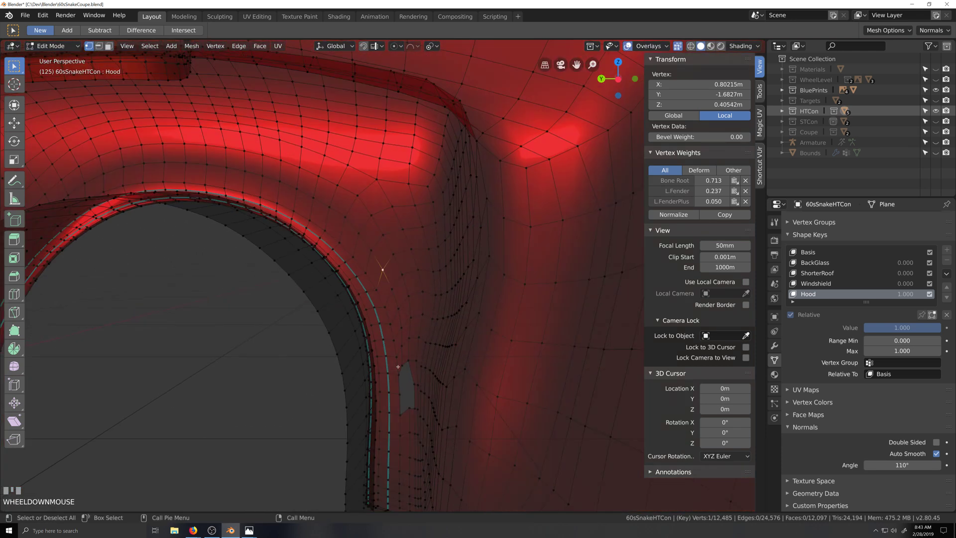
{"action": "key", "text": "ctrl+KP_1"}
{"action": "key", "text": "ctrl+KP_3"}
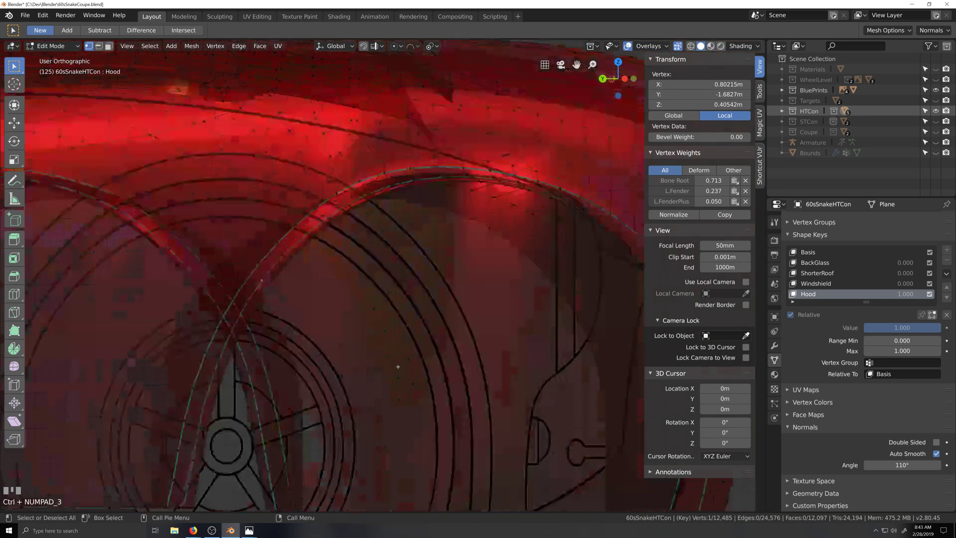
{"action": "scroll", "coordinate": [401, 367], "scroll_direction": "up", "scroll_amount": 5}
{"action": "scroll", "coordinate": [406, 368], "scroll_direction": "up", "scroll_amount": 3}
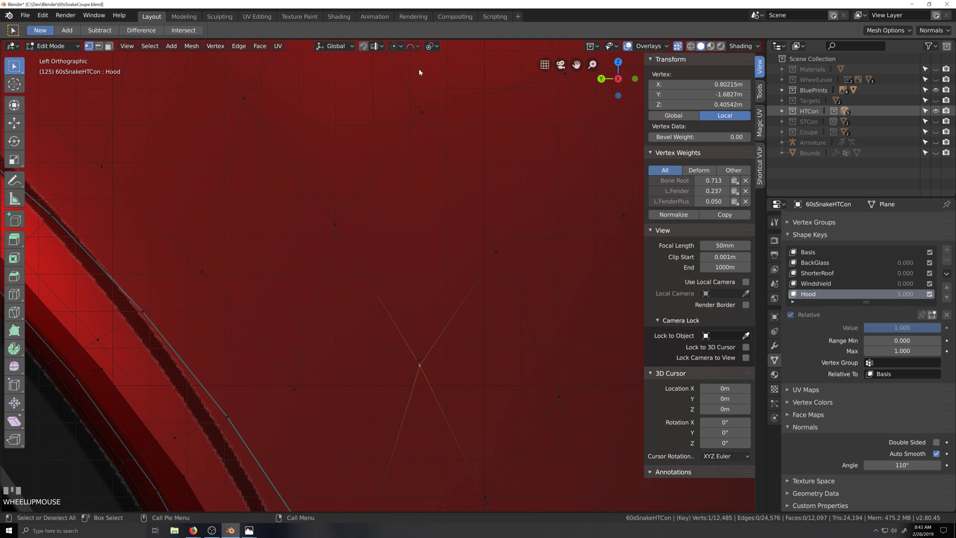
{"action": "left_click", "coordinate": [337, 228]}
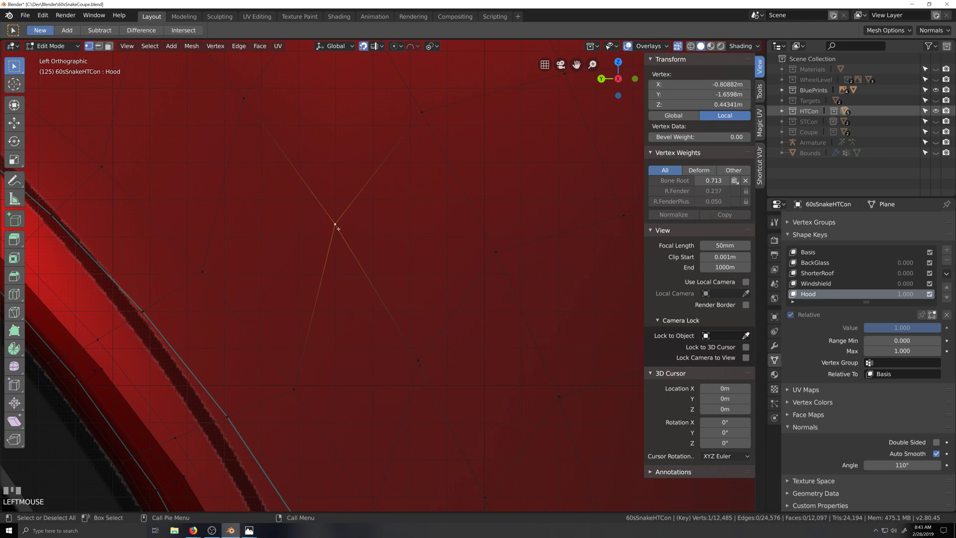
{"action": "scroll", "coordinate": [337, 228], "scroll_direction": "up", "scroll_amount": 3}
{"action": "key", "text": "grave"}
{"action": "scroll", "coordinate": [343, 279], "scroll_direction": "down", "scroll_amount": 3}
{"action": "scroll", "coordinate": [344, 286], "scroll_direction": "down", "scroll_amount": 8}
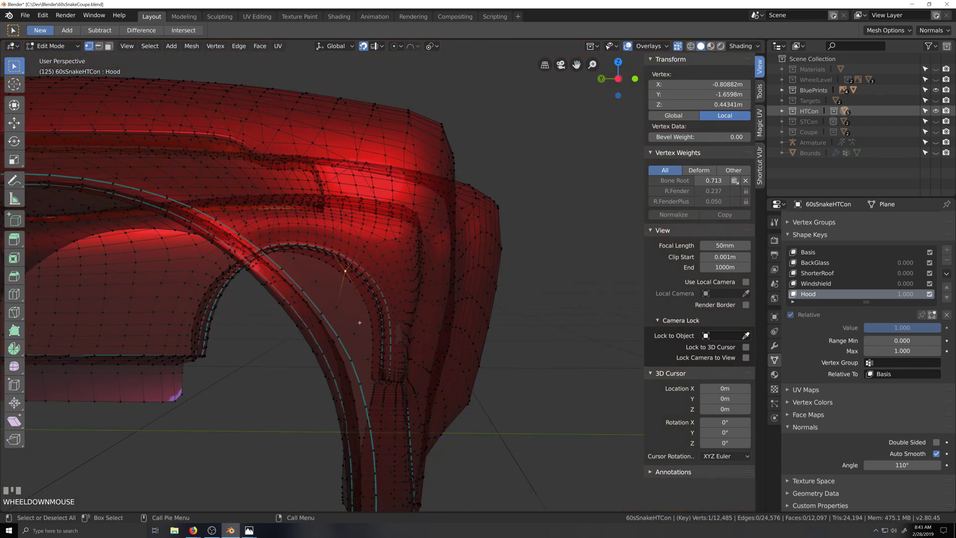
{"action": "key", "text": "grave"}
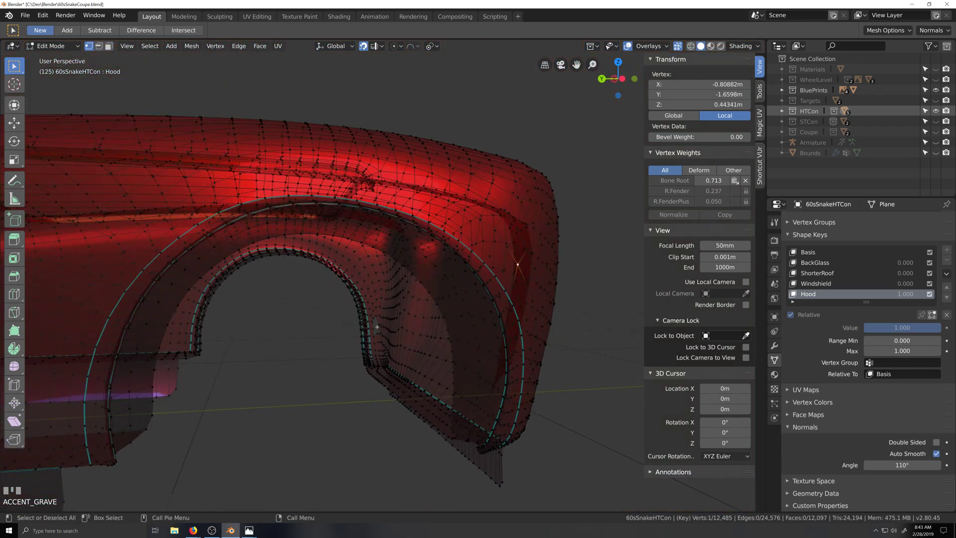
Reveal the hidden geometry and delete the linked loose fender patch beside the car body.
{"action": "key", "text": "alt+h"}
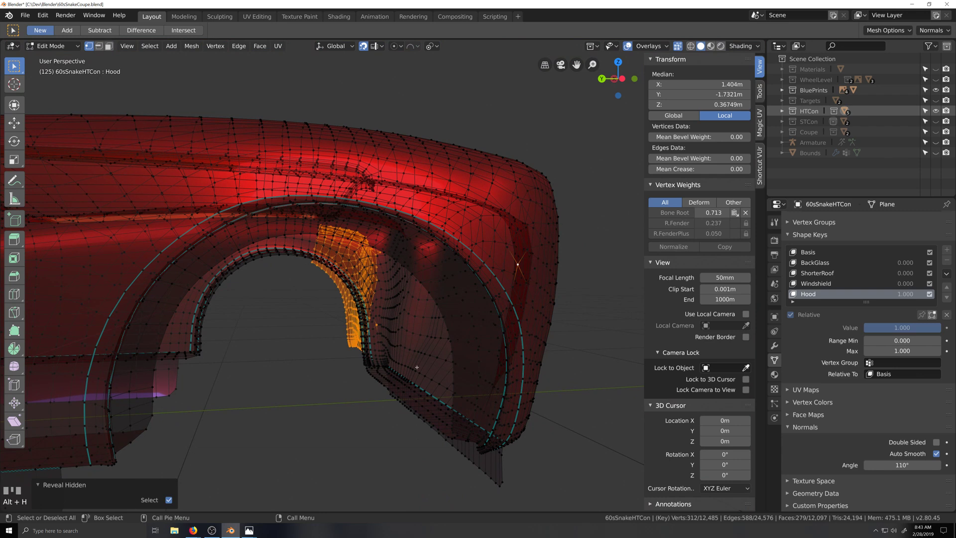
{"action": "scroll", "coordinate": [417, 367], "scroll_direction": "down", "scroll_amount": 8}
{"action": "scroll", "coordinate": [413, 340], "scroll_direction": "up", "scroll_amount": 4}
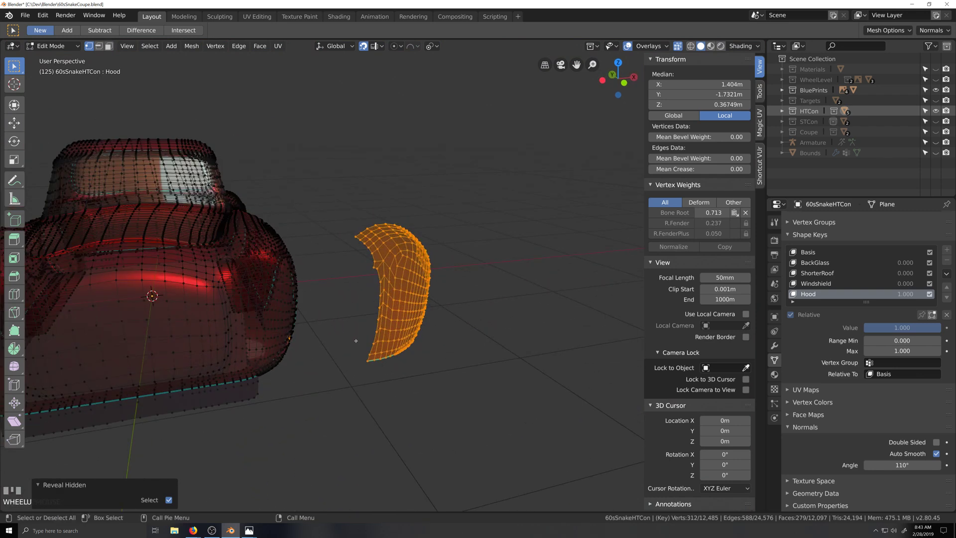
{"action": "left_click", "coordinate": [373, 343]}
{"action": "key", "text": "l"}
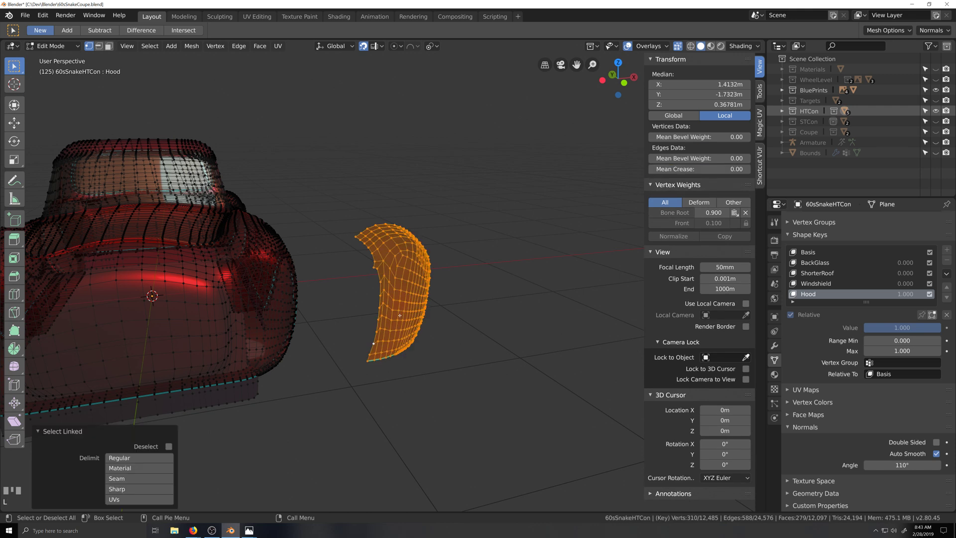
{"action": "key", "text": "x"}
{"action": "left_click", "coordinate": [400, 316]}
Show the front fender from the left orthographic view and set the snapping mode to Vertex.
{"action": "key", "text": "KP_1"}
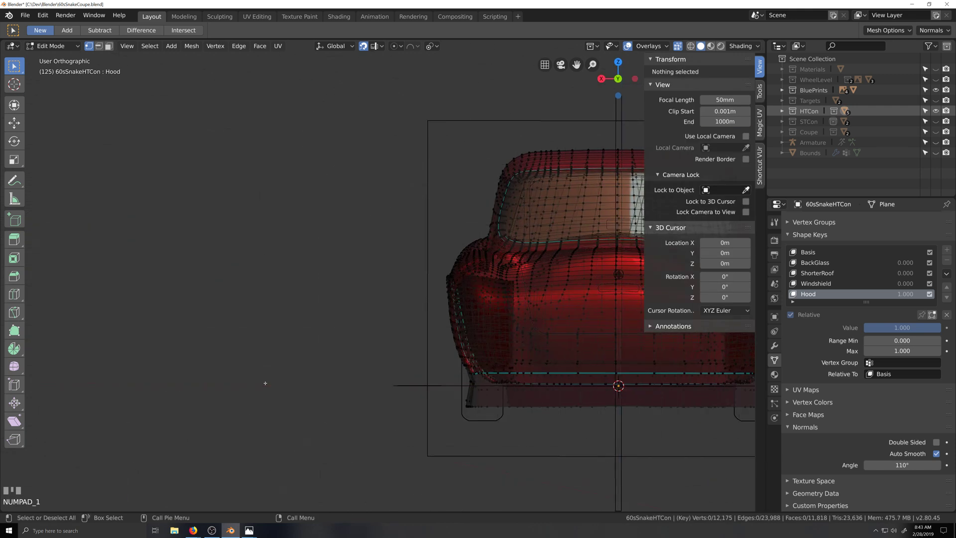
{"action": "key", "text": "KP_3"}
{"action": "key", "text": "ctrl+KP_3"}
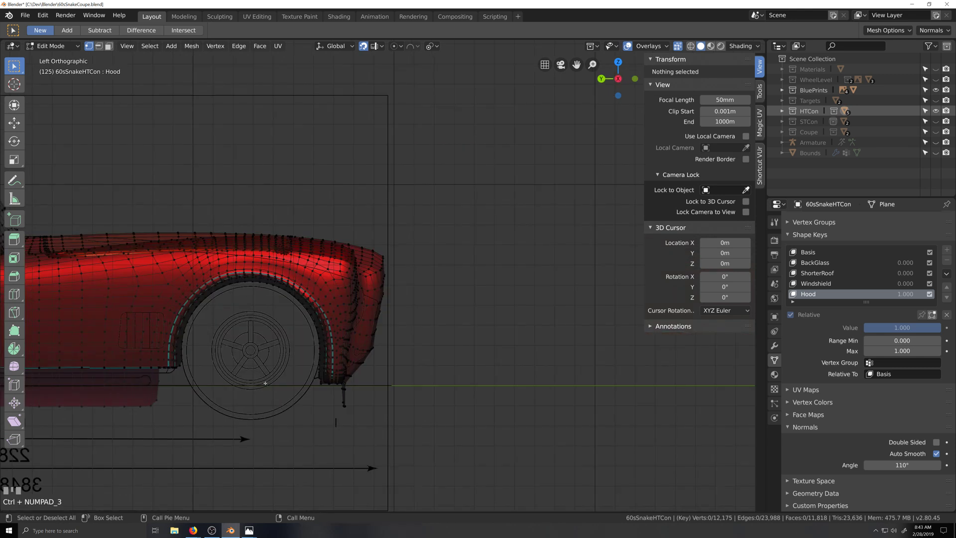
{"action": "scroll", "coordinate": [265, 383], "scroll_direction": "up", "scroll_amount": 8}
{"action": "key", "text": "shift+grave"}
{"action": "scroll", "coordinate": [292, 350], "scroll_direction": "up", "scroll_amount": 4}
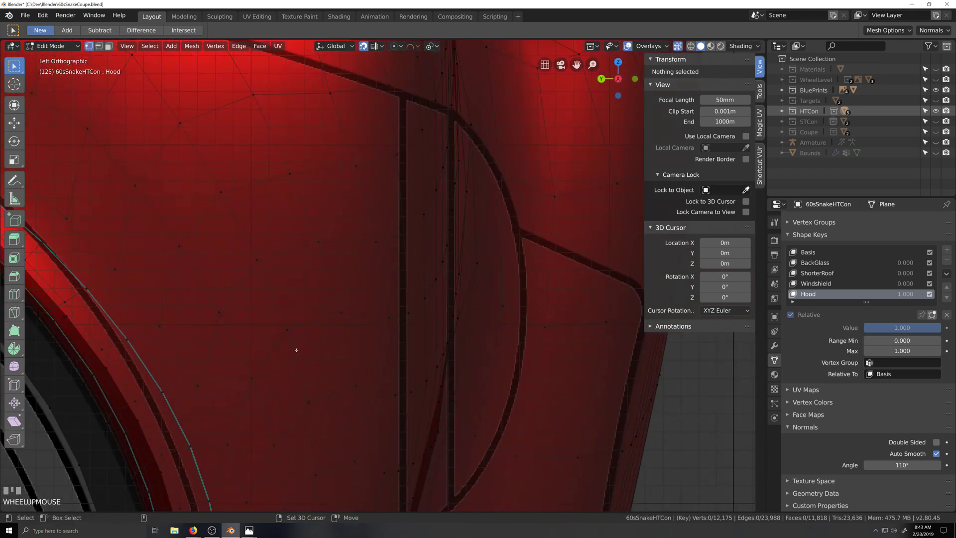
{"action": "key", "text": "shift+grave"}
{"action": "scroll", "coordinate": [381, 344], "scroll_direction": "up", "scroll_amount": 4}
{"action": "key", "text": "shift+grave"}
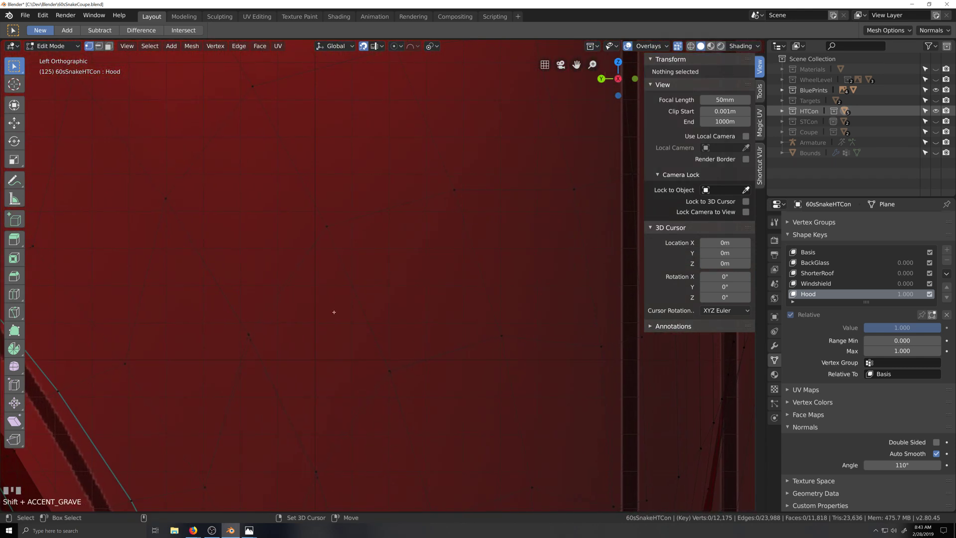
{"action": "left_click", "coordinate": [379, 46]}
{"action": "left_click", "coordinate": [349, 85]}
Select the upper offset fender vertex ahead of the front wheel arch and snap it onto its opposite-side counterpart.
{"action": "key", "text": "shift+grave"}
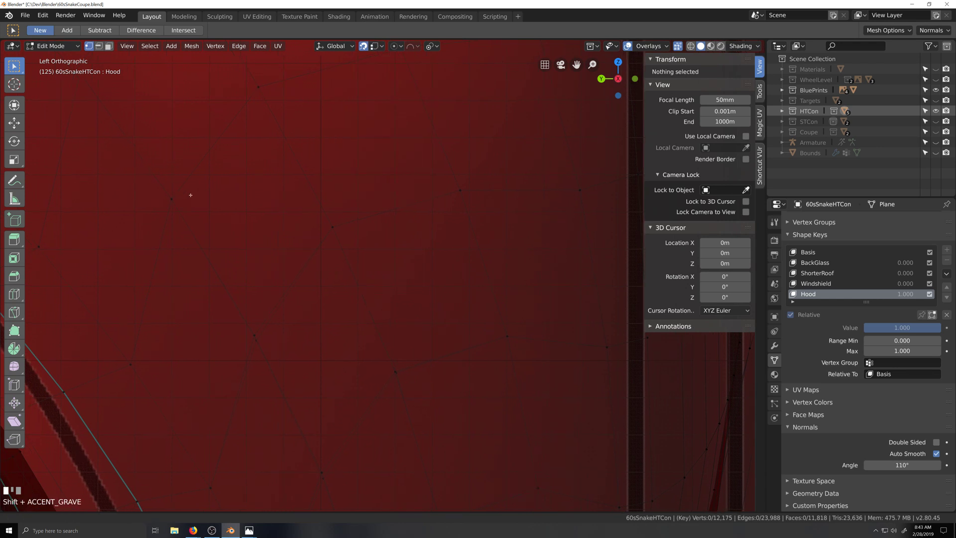
{"action": "scroll", "coordinate": [261, 246], "scroll_direction": "up", "scroll_amount": 5}
{"action": "key", "text": "shift+grave"}
{"action": "scroll", "coordinate": [281, 290], "scroll_direction": "up", "scroll_amount": 2}
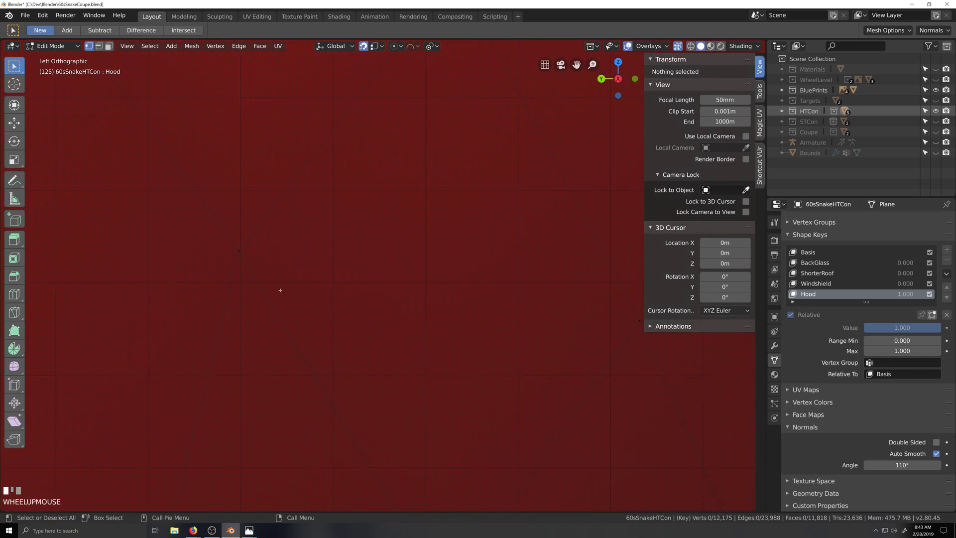
{"action": "left_click", "coordinate": [244, 255]}
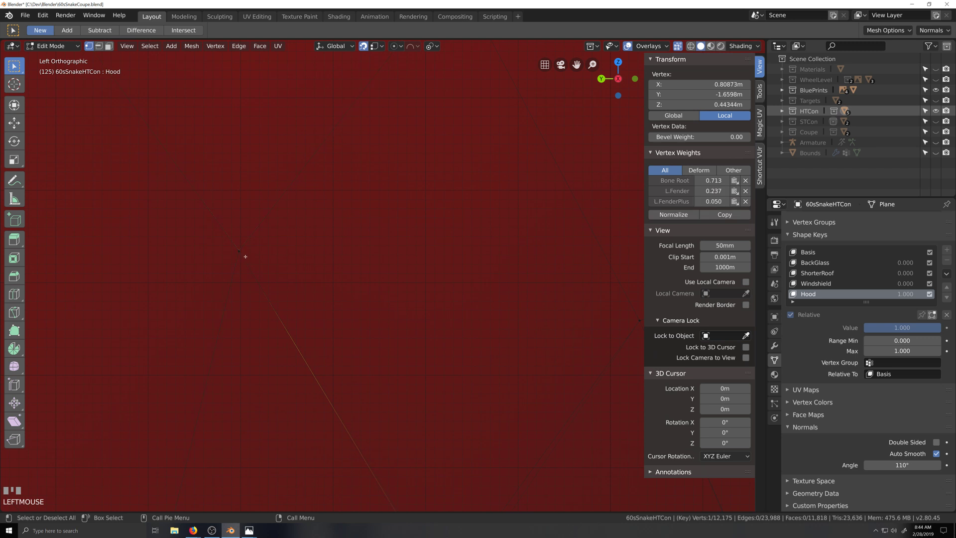
{"action": "key", "text": "shift+grave"}
{"action": "scroll", "coordinate": [360, 294], "scroll_direction": "up", "scroll_amount": 2}
{"action": "key", "text": "shift+grave"}
{"action": "key", "text": "g"}
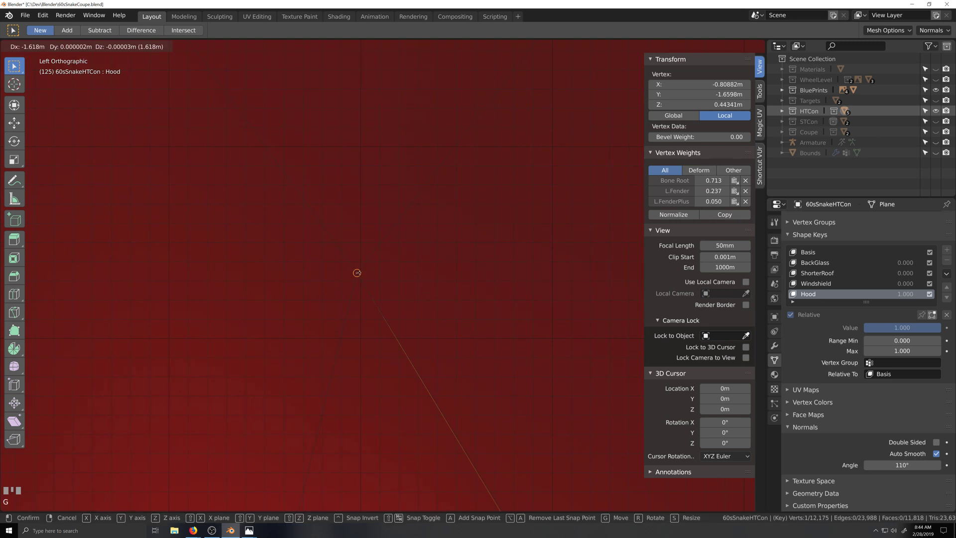
{"action": "left_click", "coordinate": [357, 273]}
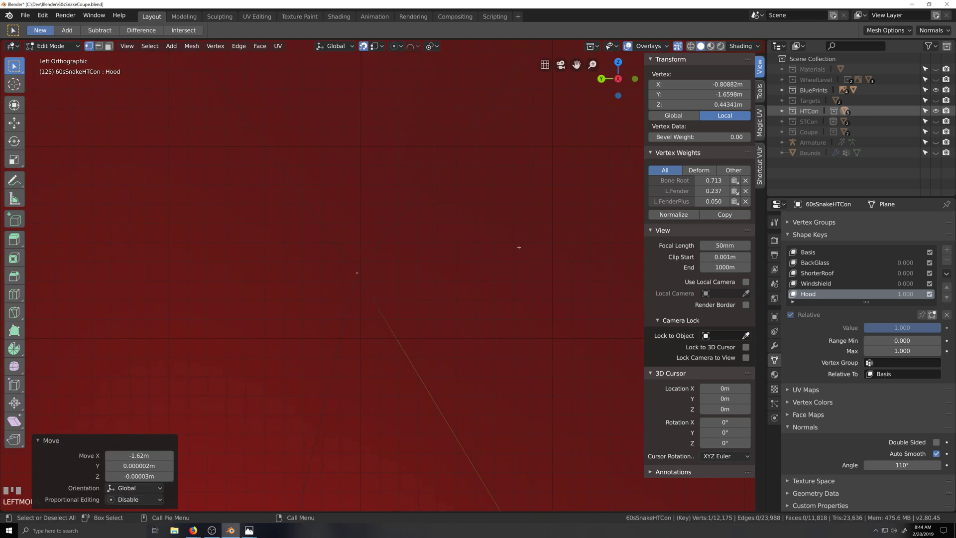
Set the snapped vertex's local X to 0.808821 m so it sits on its own side of the body.
{"action": "left_click", "coordinate": [703, 84]}
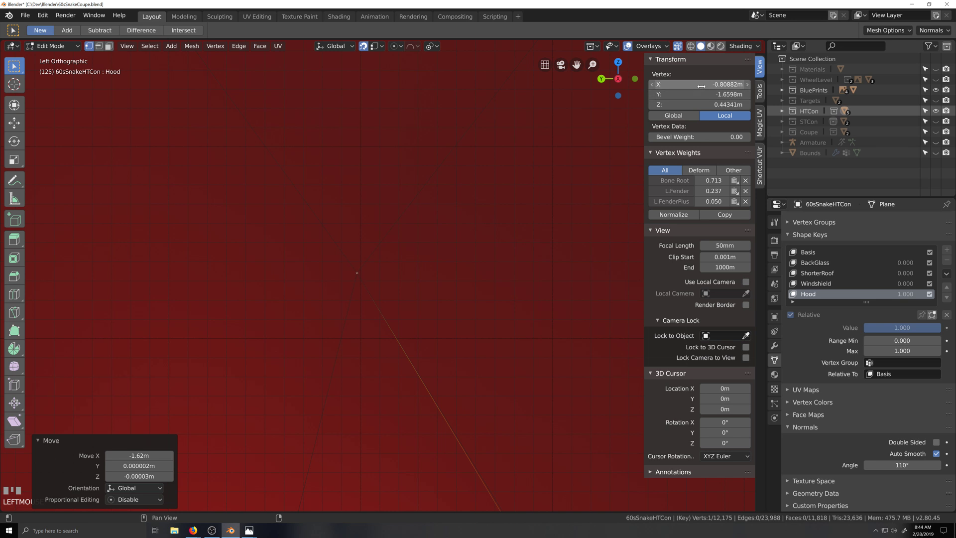
{"action": "key", "text": "Right"}
{"action": "key", "text": "Left"}
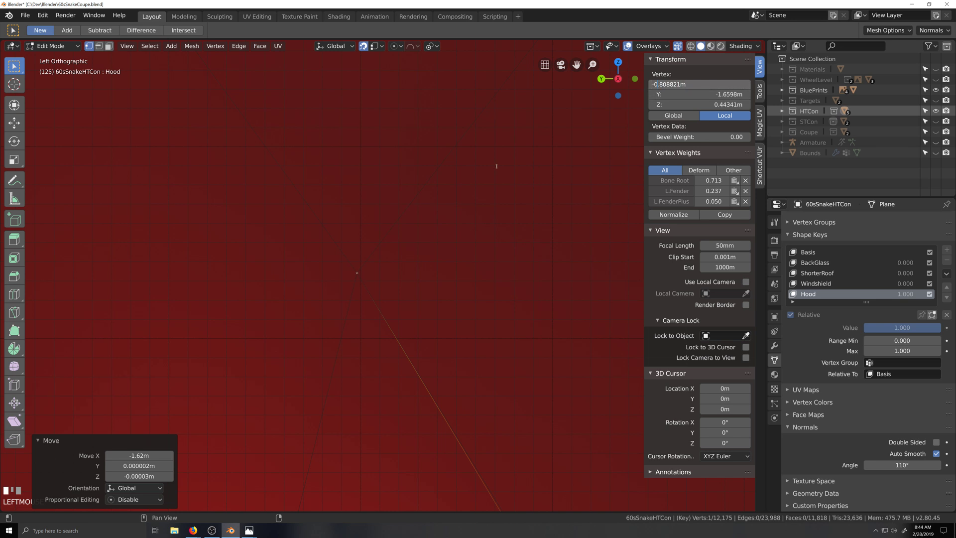
{"action": "key", "text": "Return"}
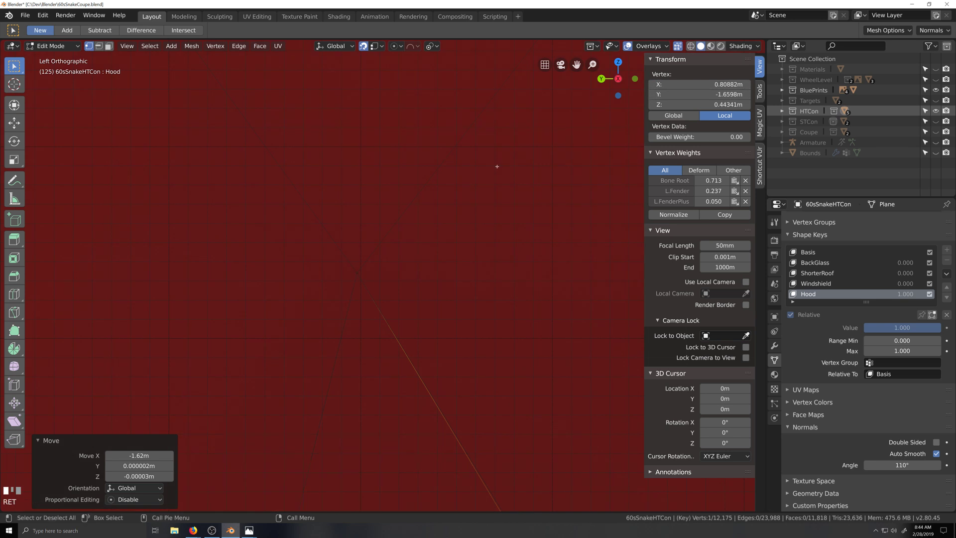
Select the next vertex below on the same fender and snap it onto its opposite-side counterpart in the left view.
{"action": "scroll", "coordinate": [457, 312], "scroll_direction": "down", "scroll_amount": 20}
{"action": "key", "text": "grave"}
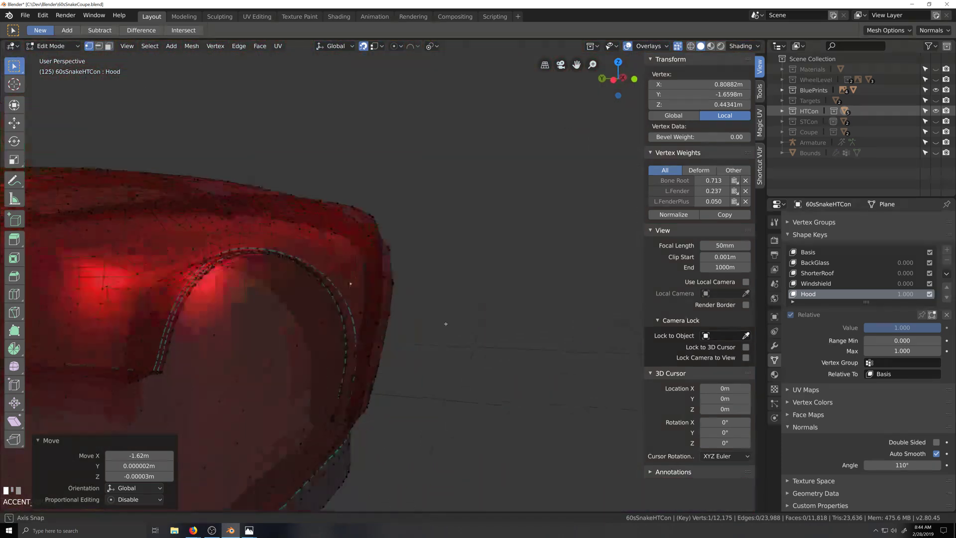
{"action": "middle_click_drag", "start_coordinate": [445, 324], "coordinate": [356, 334]}
{"action": "scroll", "coordinate": [351, 336], "scroll_direction": "up", "scroll_amount": 6}
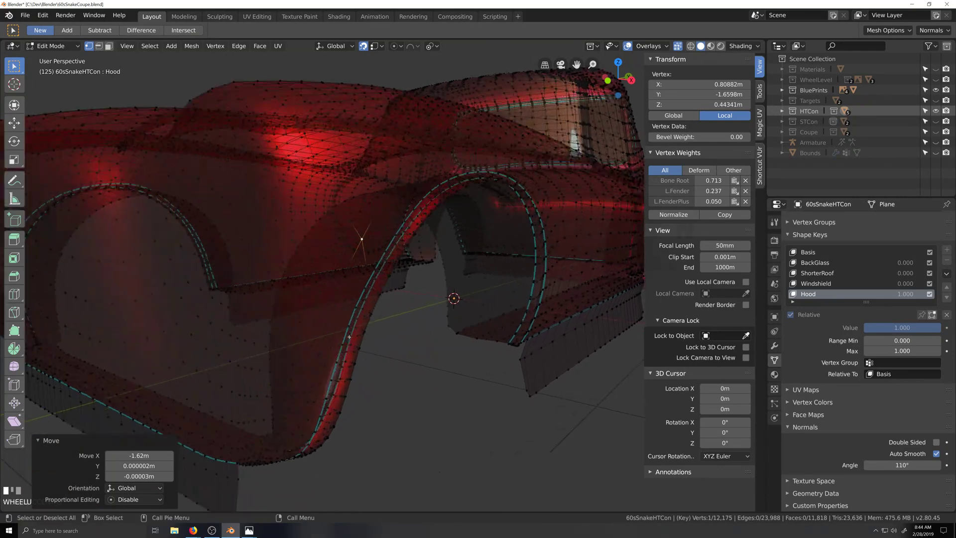
{"action": "key", "text": "grave"}
{"action": "left_click", "coordinate": [370, 266]}
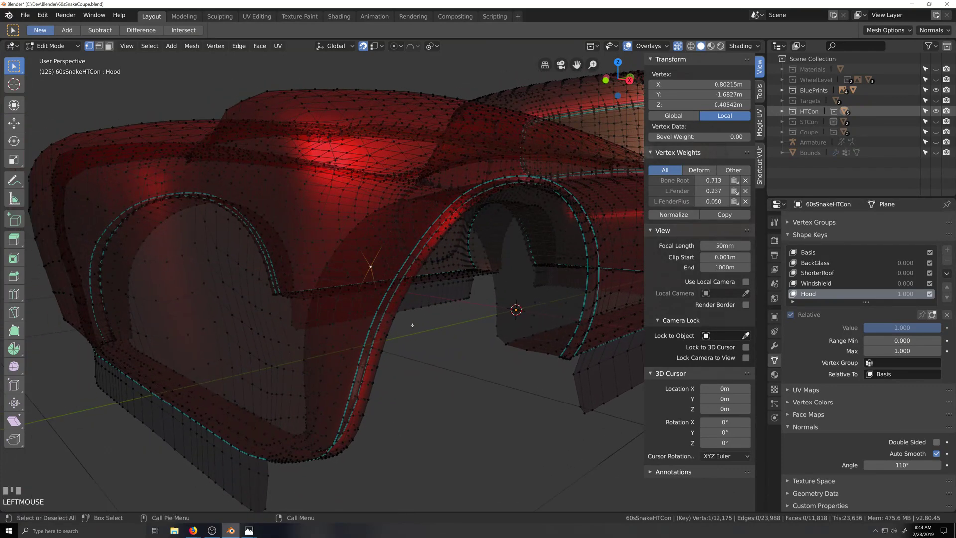
{"action": "key", "text": "KP_3"}
{"action": "scroll", "coordinate": [412, 325], "scroll_direction": "up", "scroll_amount": 4}
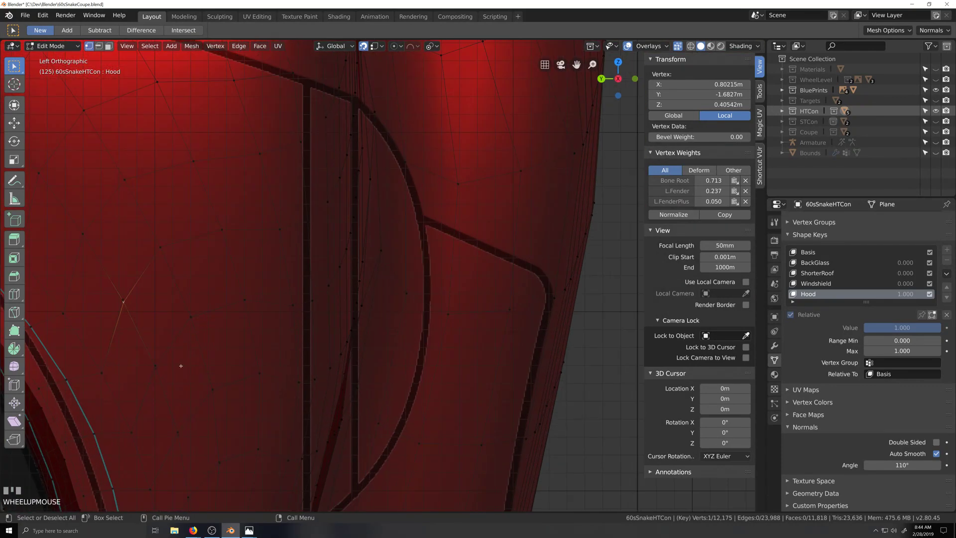
{"action": "key", "text": "shift+grave"}
{"action": "scroll", "coordinate": [358, 329], "scroll_direction": "up", "scroll_amount": 5}
{"action": "key", "text": "shift+grave"}
{"action": "scroll", "coordinate": [343, 317], "scroll_direction": "up", "scroll_amount": 3}
{"action": "key", "text": "shift+grave"}
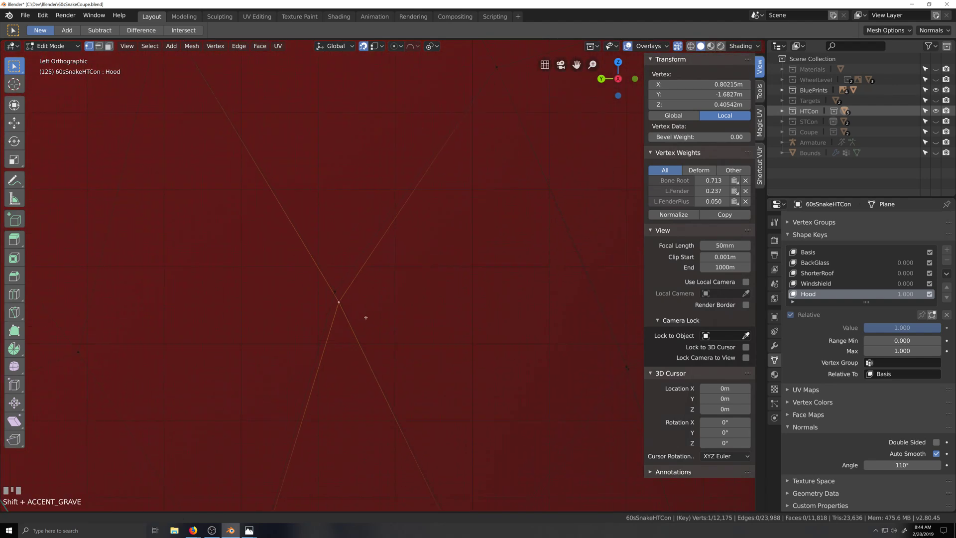
{"action": "key", "text": "g"}
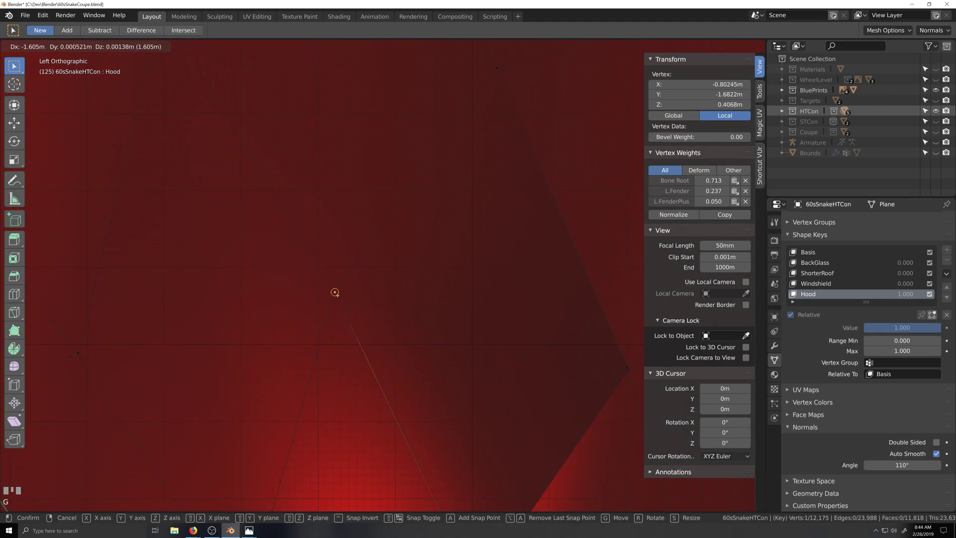
{"action": "left_click", "coordinate": [334, 293]}
Flip the second fender vertex back to its own side with a local X of 0.802453 m.
{"action": "left_click", "coordinate": [706, 88]}
{"action": "left_click", "coordinate": [706, 88]}
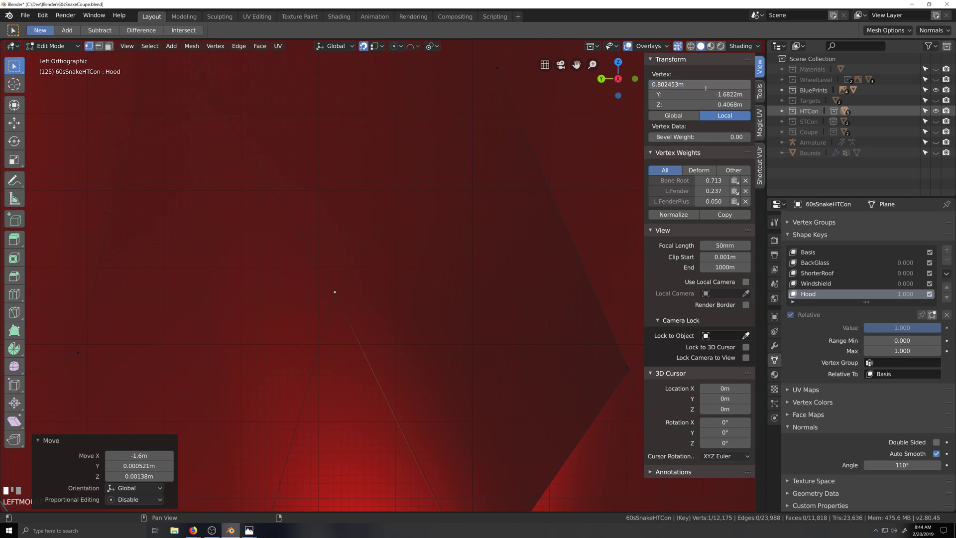
{"action": "key", "text": "Return"}
Snap the third fender vertex down the column onto its counterpart and set its local X to 0.794037 m.
{"action": "scroll", "coordinate": [437, 342], "scroll_direction": "up", "scroll_amount": 5}
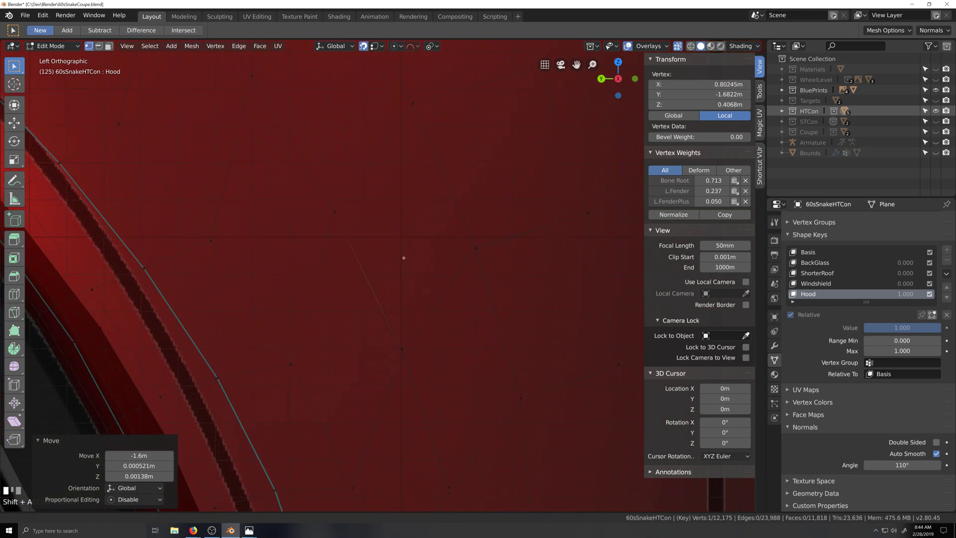
{"action": "middle_click_drag", "start_coordinate": [382, 366], "coordinate": [371, 345], "text": "shift"}
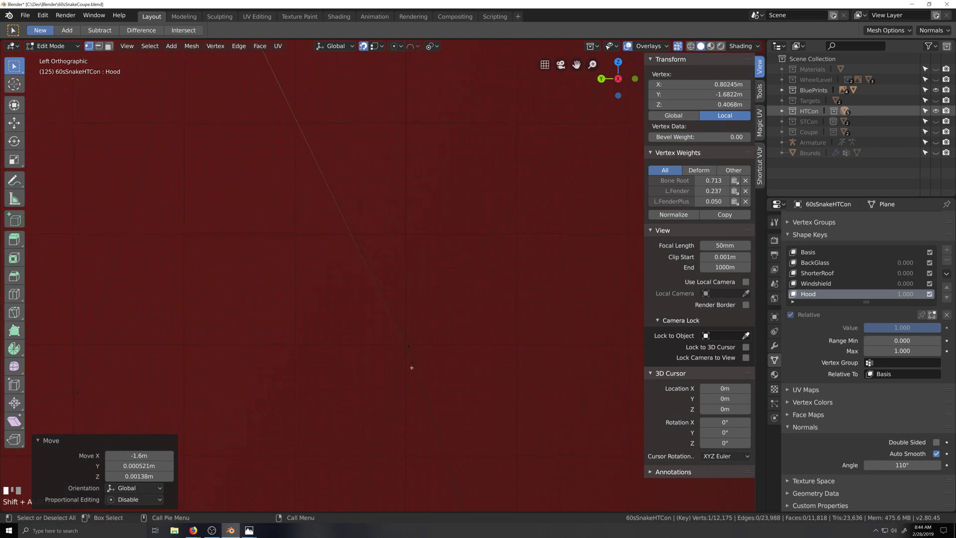
{"action": "left_click", "coordinate": [412, 364]}
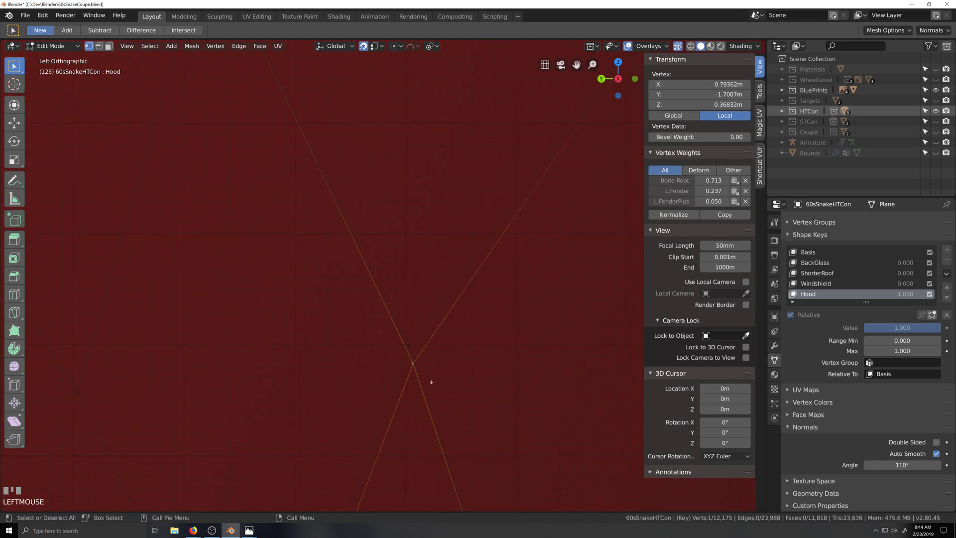
{"action": "key", "text": "g"}
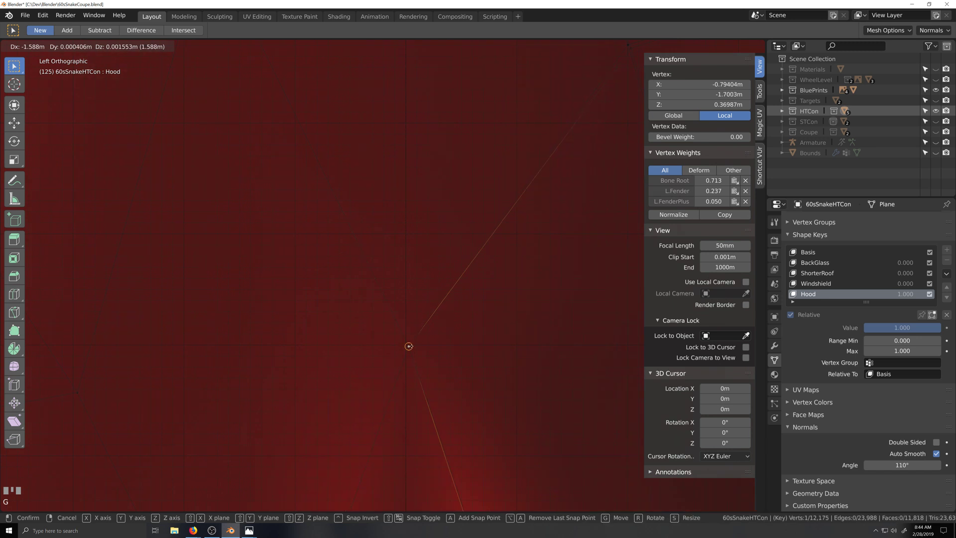
{"action": "left_click", "coordinate": [408, 346]}
{"action": "left_click", "coordinate": [692, 84]}
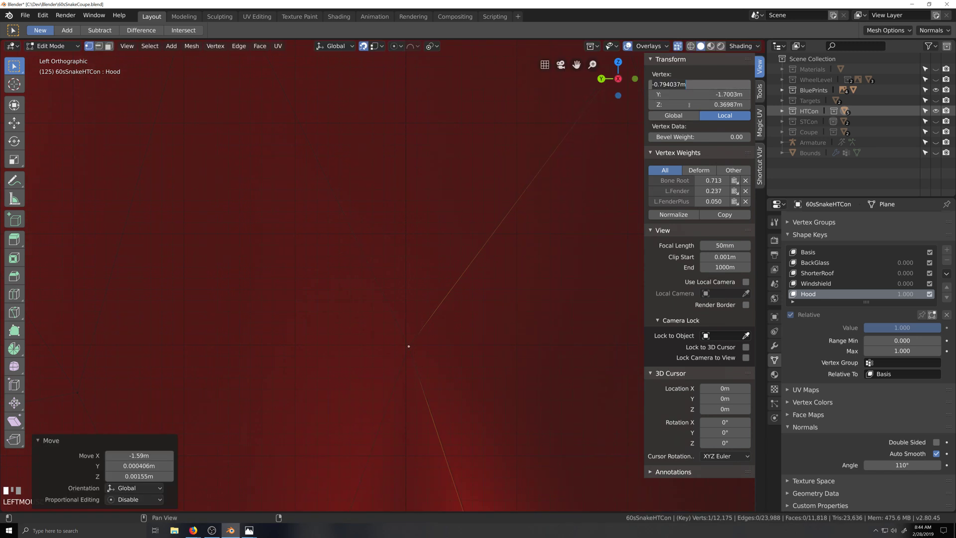
{"action": "key", "text": "Left"}
{"action": "key", "text": "Left"}
{"action": "key", "text": "Left"}
{"action": "key", "text": "Left"}
{"action": "key", "text": "Return"}
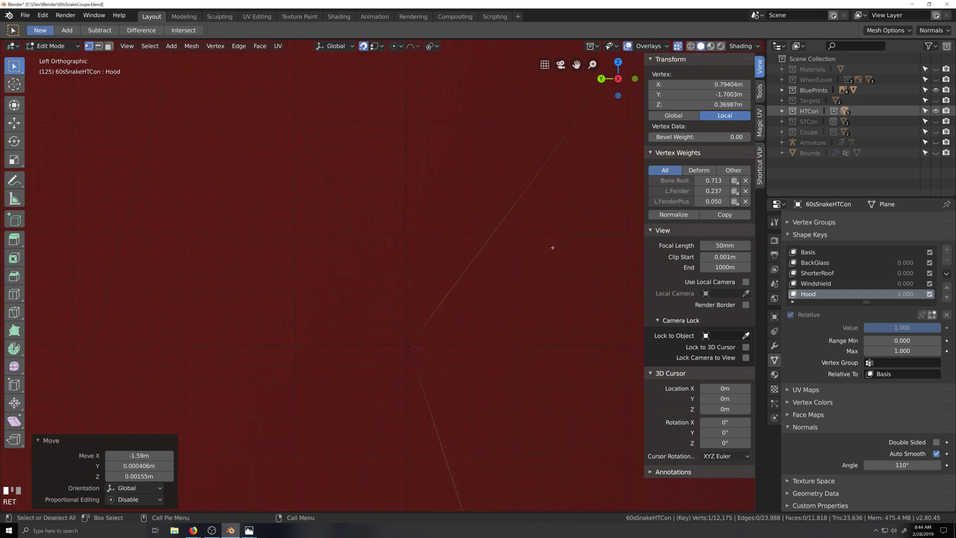
Snap the fourth fender vertex down the column onto its counterpart and set its local X to 0.784561 m.
{"action": "scroll", "coordinate": [502, 215], "scroll_direction": "down", "scroll_amount": 3}
{"action": "scroll", "coordinate": [503, 215], "scroll_direction": "up", "scroll_amount": 5}
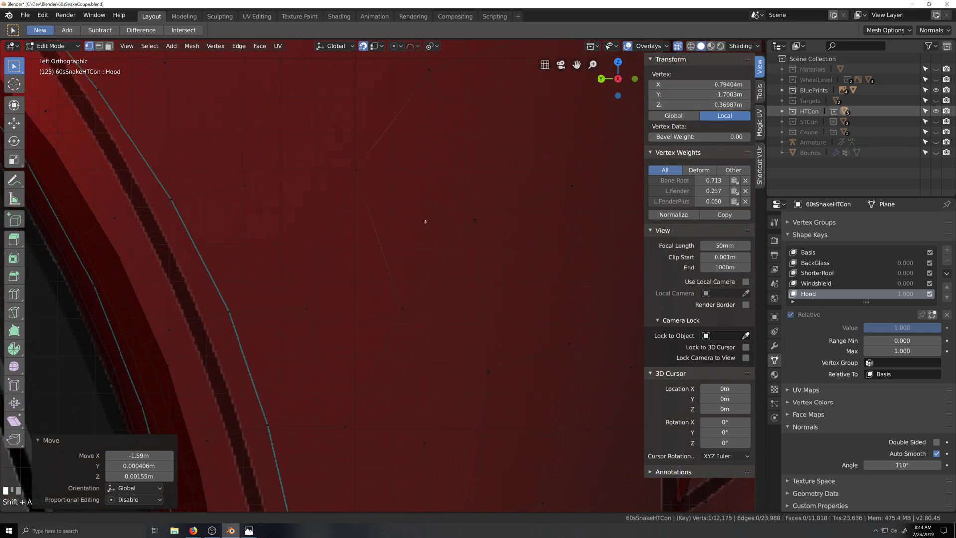
{"action": "scroll", "coordinate": [424, 286], "scroll_direction": "up", "scroll_amount": 2}
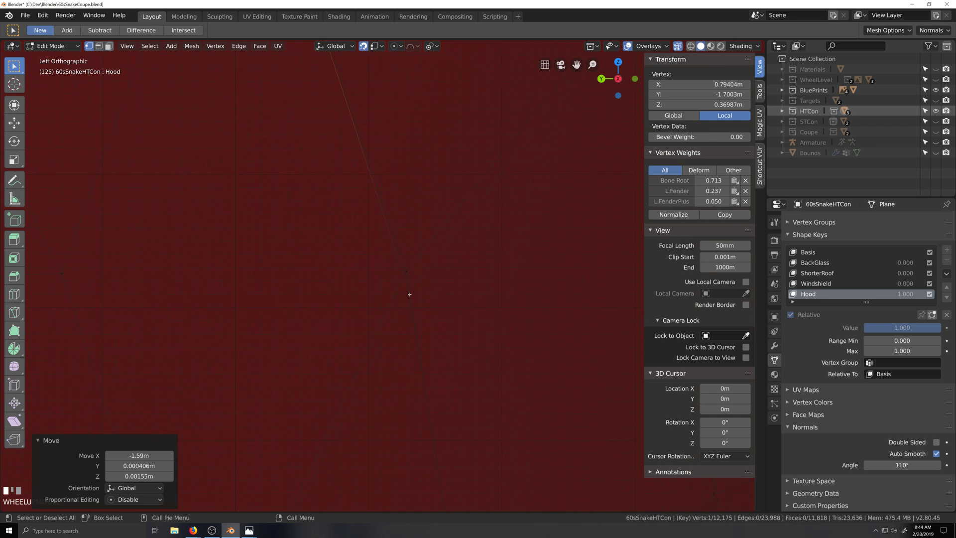
{"action": "key", "text": "g"}
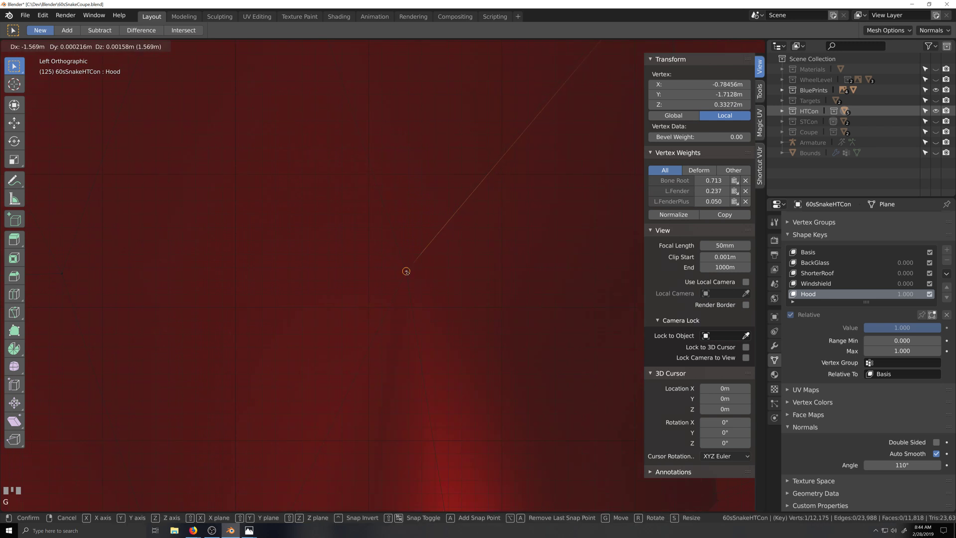
{"action": "left_click", "coordinate": [406, 270]}
{"action": "left_click", "coordinate": [691, 85]}
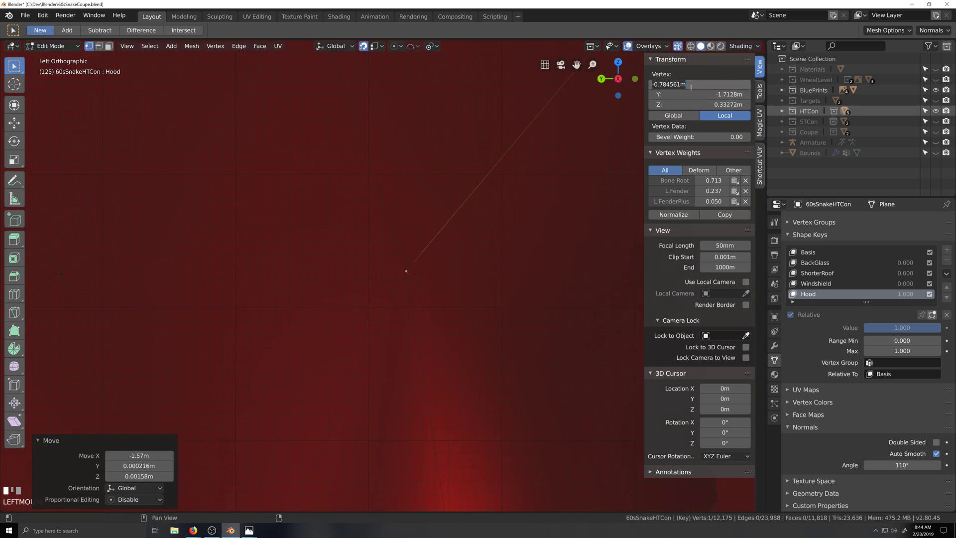
{"action": "left_click", "coordinate": [691, 86]}
{"action": "key", "text": "Return"}
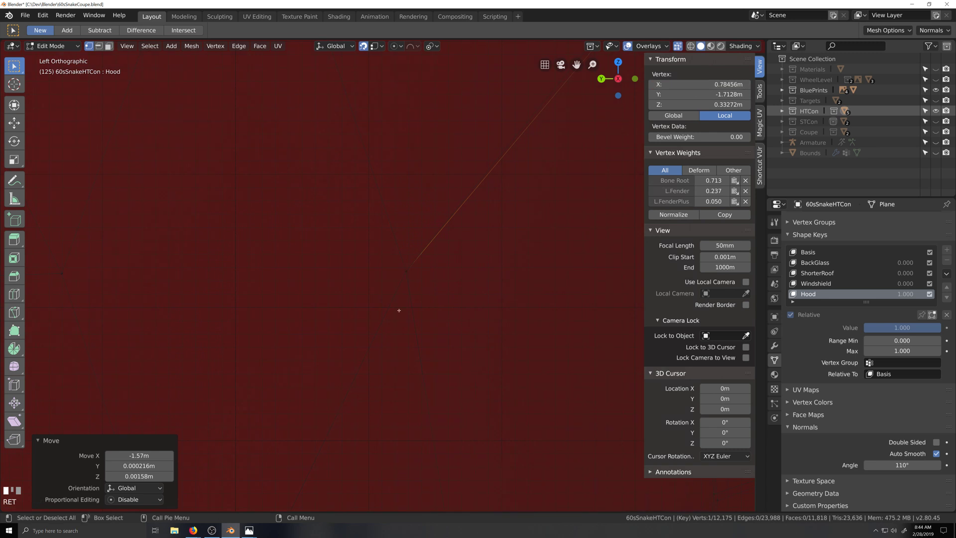
Snap the fifth fender vertex down the column onto its counterpart and set its local X to 0.776284 m.
{"action": "scroll", "coordinate": [399, 311], "scroll_direction": "down", "scroll_amount": 7}
{"action": "key", "text": "shift+grave"}
{"action": "middle_click_drag", "start_coordinate": [390, 394], "coordinate": [412, 411], "text": "shift"}
{"action": "middle_click_drag", "start_coordinate": [407, 369], "coordinate": [368, 209], "text": "shift"}
{"action": "scroll", "coordinate": [399, 318], "scroll_direction": "up", "scroll_amount": 4}
{"action": "scroll", "coordinate": [408, 308], "scroll_direction": "up", "scroll_amount": 3}
{"action": "left_click", "coordinate": [373, 291]}
{"action": "key", "text": "g"}
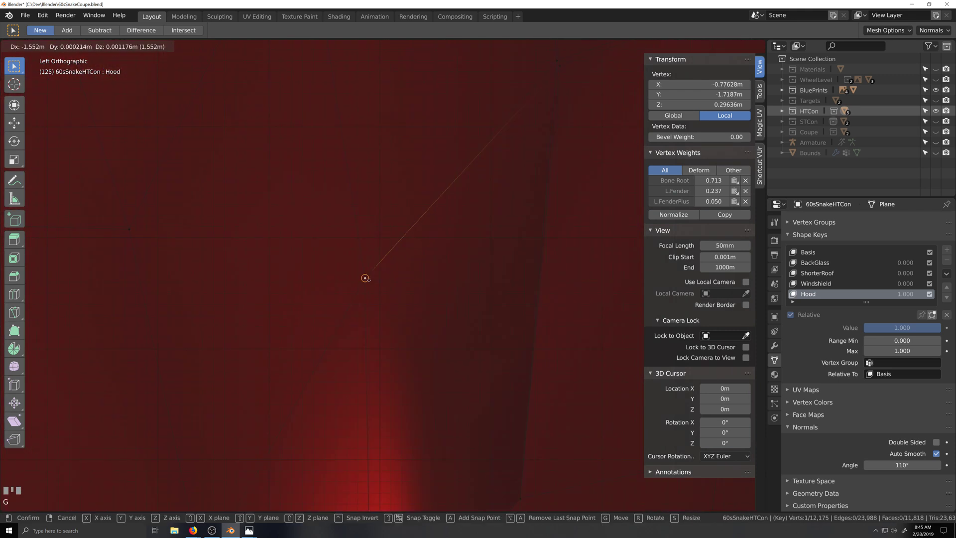
{"action": "left_click", "coordinate": [364, 278]}
{"action": "left_click", "coordinate": [684, 85]}
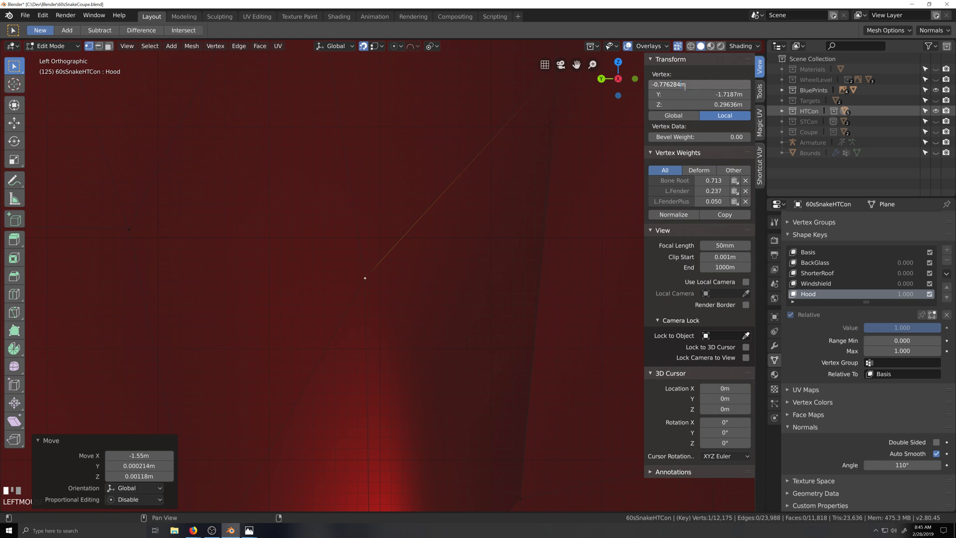
{"action": "key", "text": "Return"}
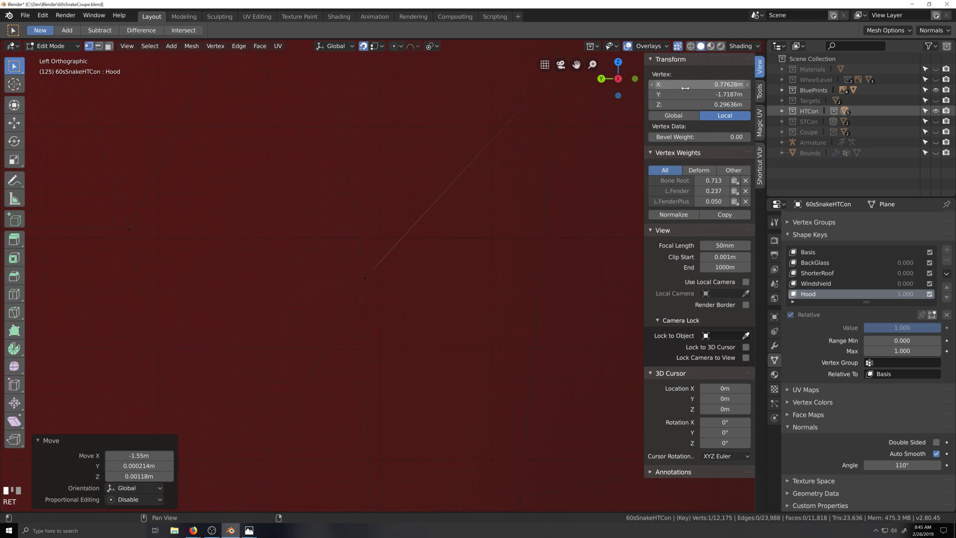
Snap the sixth fender vertex down the column onto its counterpart and set its local X to 0.76998 m.
{"action": "scroll", "coordinate": [488, 344], "scroll_direction": "down", "scroll_amount": 4}
{"action": "scroll", "coordinate": [438, 319], "scroll_direction": "up", "scroll_amount": 3}
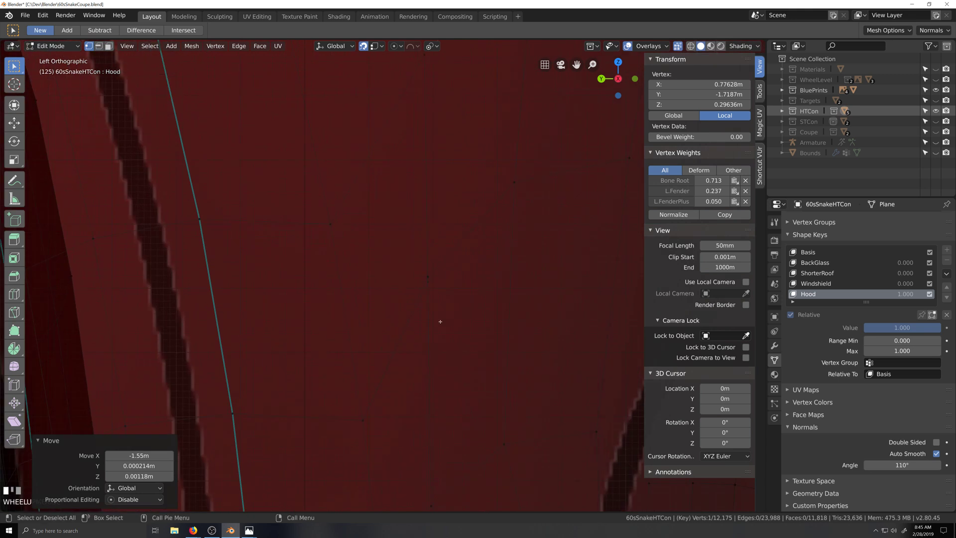
{"action": "left_click", "coordinate": [463, 288]}
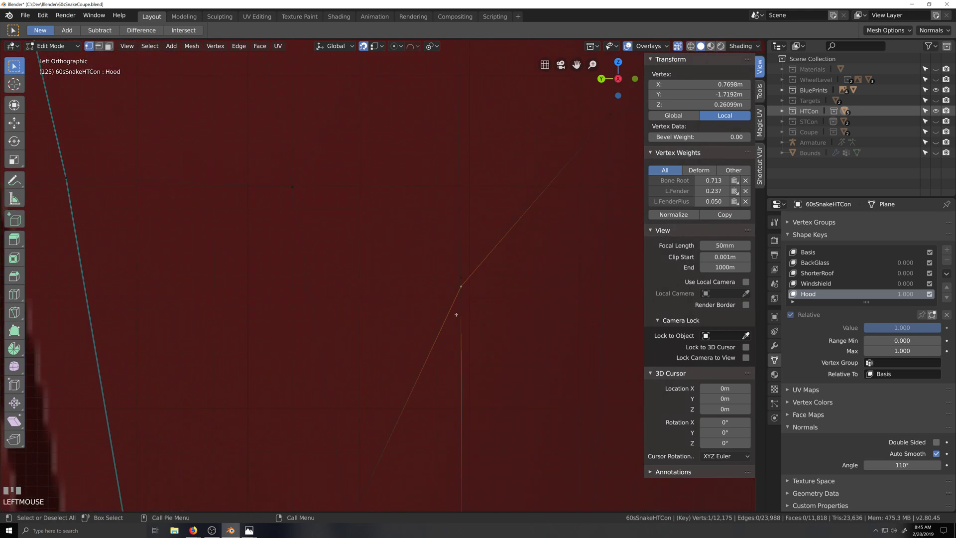
{"action": "key", "text": "g"}
{"action": "left_click", "coordinate": [461, 277]}
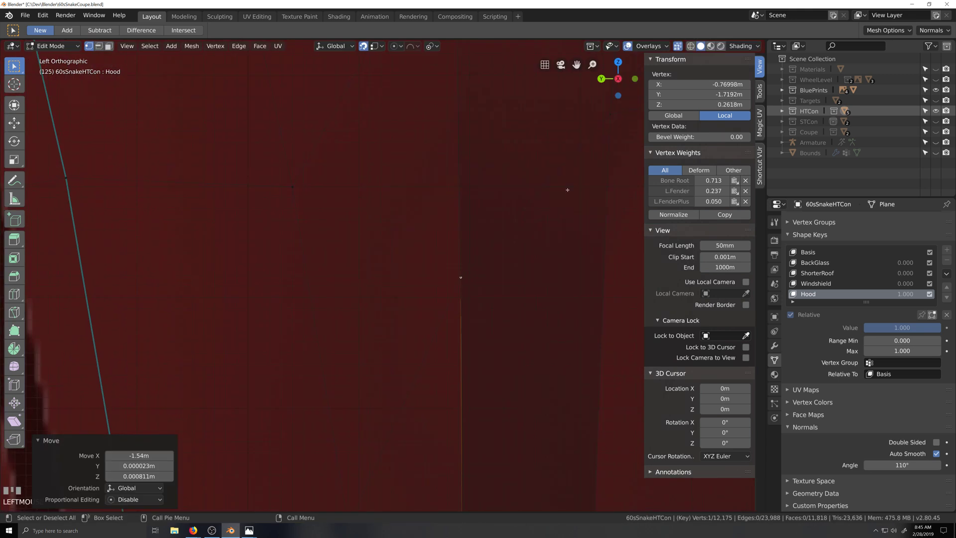
{"action": "left_click", "coordinate": [696, 84]}
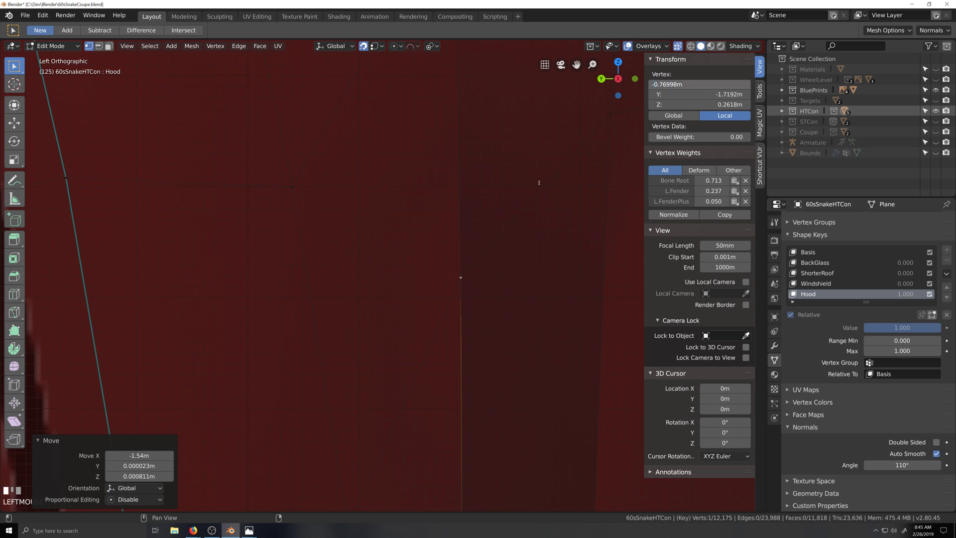
{"action": "key", "text": "Home"}
{"action": "key", "text": "Delete"}
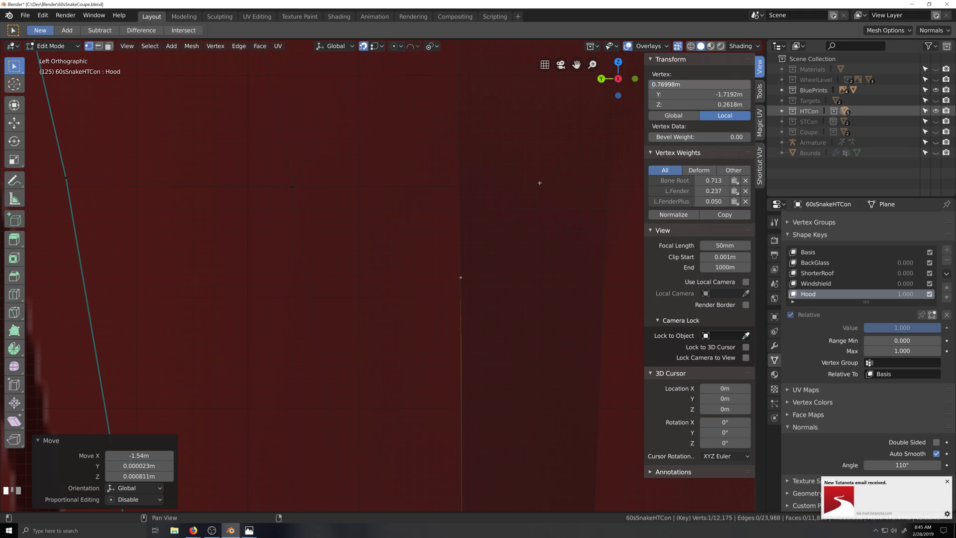
{"action": "key", "text": "Return"}
Snap the seventh fender vertex down the column onto its counterpart, set its local X to 0.761653 m, and dismiss the mail notification.
{"action": "scroll", "coordinate": [497, 320], "scroll_direction": "down", "scroll_amount": 4}
{"action": "scroll", "coordinate": [446, 271], "scroll_direction": "up", "scroll_amount": 4}
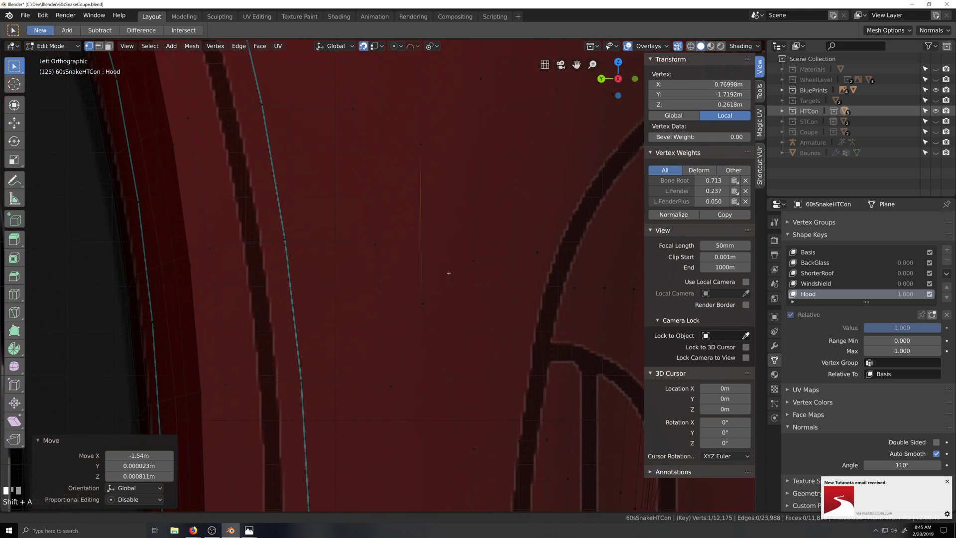
{"action": "left_click", "coordinate": [461, 343]}
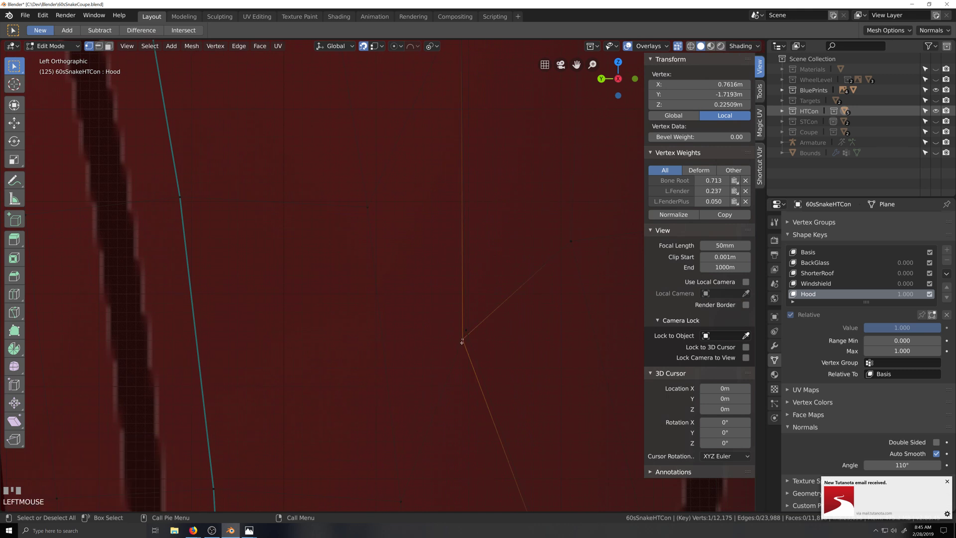
{"action": "key", "text": "g"}
{"action": "left_click", "coordinate": [465, 331]}
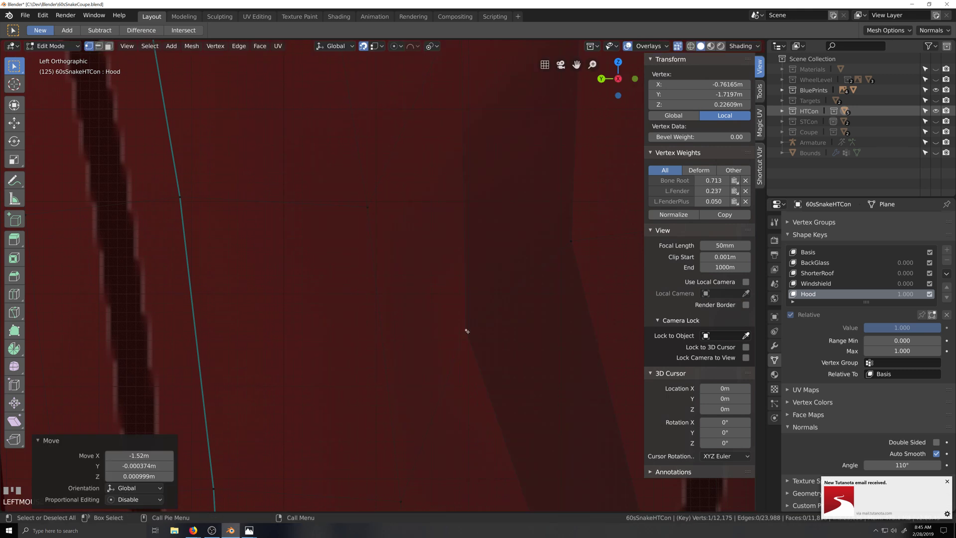
{"action": "left_click", "coordinate": [695, 85]}
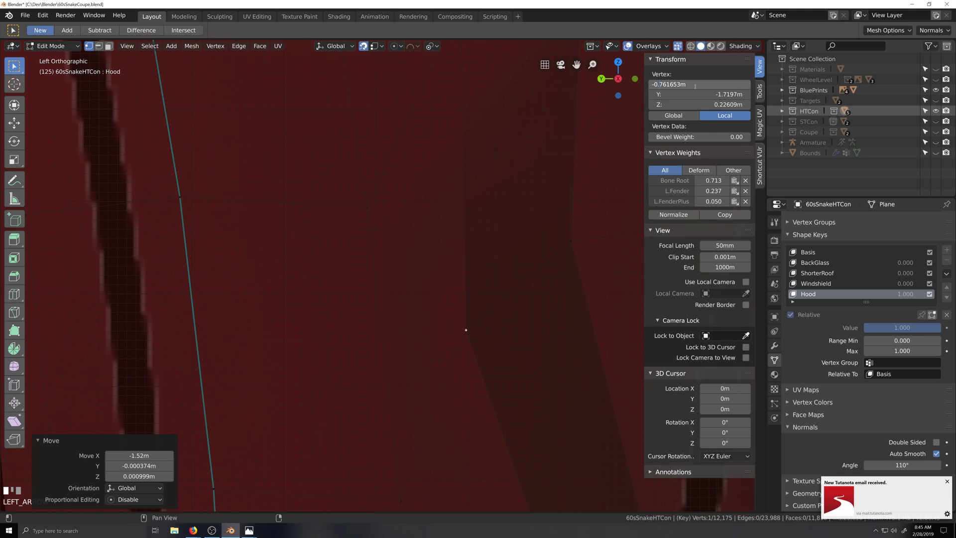
{"action": "key", "text": "Return"}
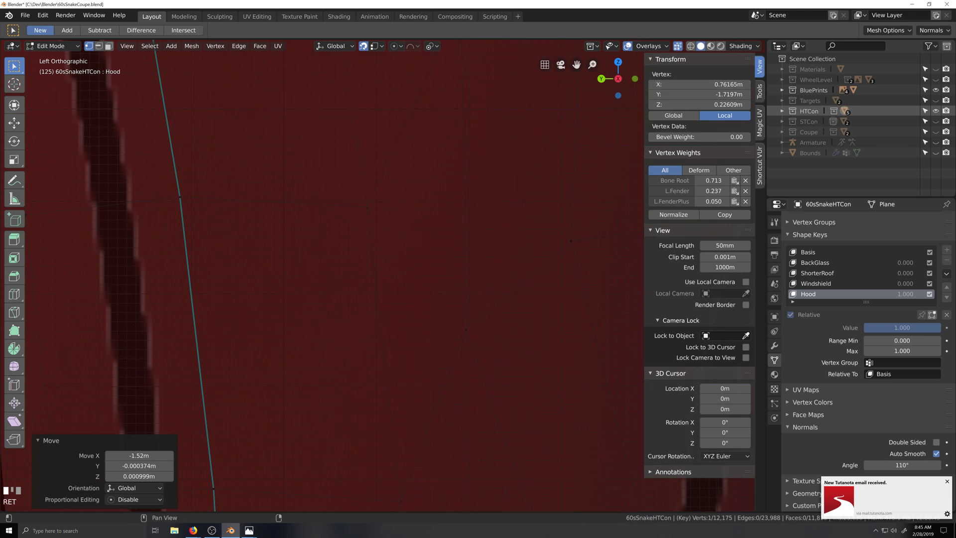
{"action": "left_click", "coordinate": [947, 482]}
Snap a vertex in the adjacent column towards the nose onto its counterpart and set its local X to 0.770175 m.
{"action": "scroll", "coordinate": [554, 399], "scroll_direction": "down", "scroll_amount": 5}
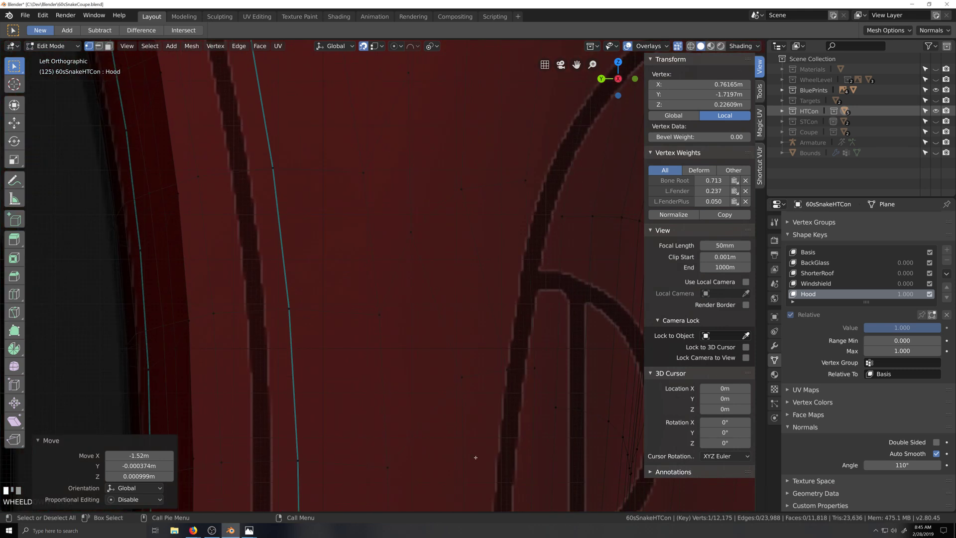
{"action": "scroll", "coordinate": [419, 366], "scroll_direction": "down", "scroll_amount": 2}
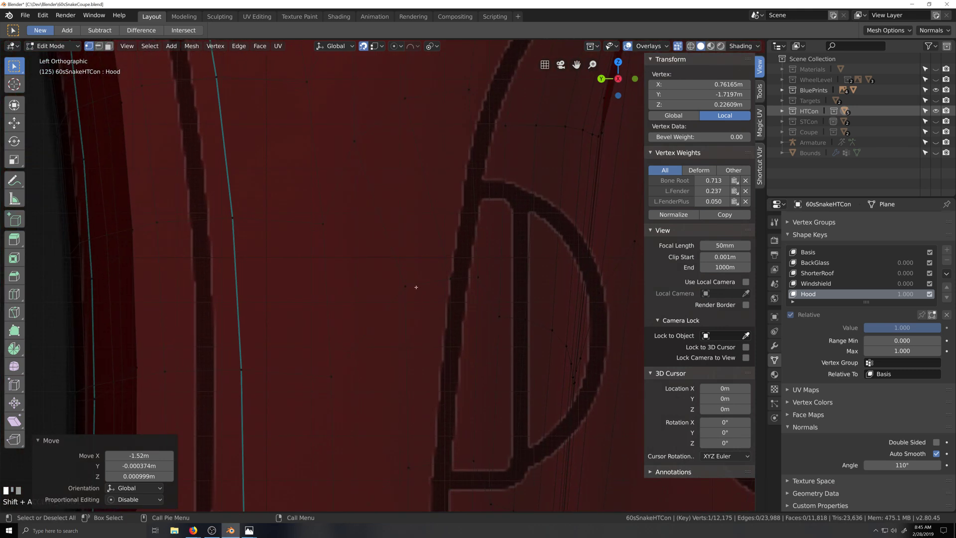
{"action": "scroll", "coordinate": [416, 287], "scroll_direction": "up", "scroll_amount": 3}
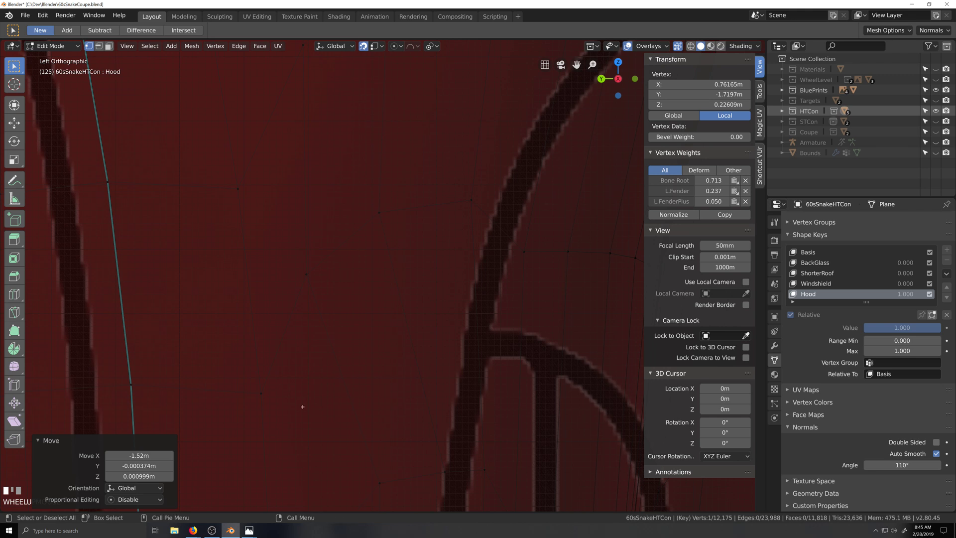
{"action": "middle_click_drag", "start_coordinate": [303, 405], "coordinate": [352, 395], "text": "shift"}
{"action": "middle_click_drag", "start_coordinate": [453, 204], "coordinate": [420, 291], "text": "shift"}
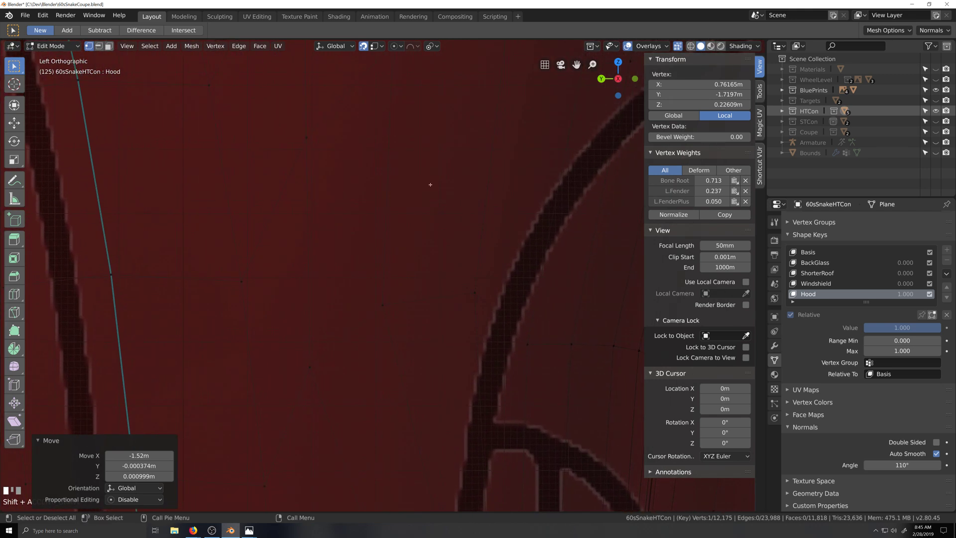
{"action": "middle_click_drag", "start_coordinate": [427, 187], "coordinate": [401, 390], "text": "shift"}
{"action": "middle_click_drag", "start_coordinate": [401, 242], "coordinate": [474, 339], "text": "shift"}
{"action": "middle_click_drag", "start_coordinate": [475, 207], "coordinate": [425, 296], "text": "shift"}
{"action": "scroll", "coordinate": [407, 362], "scroll_direction": "up", "scroll_amount": 3}
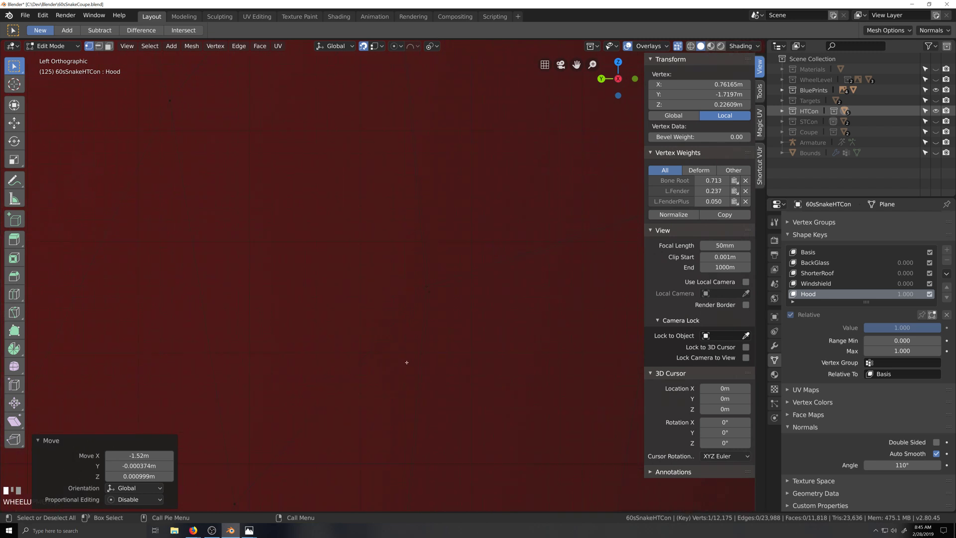
{"action": "left_click", "coordinate": [433, 293]}
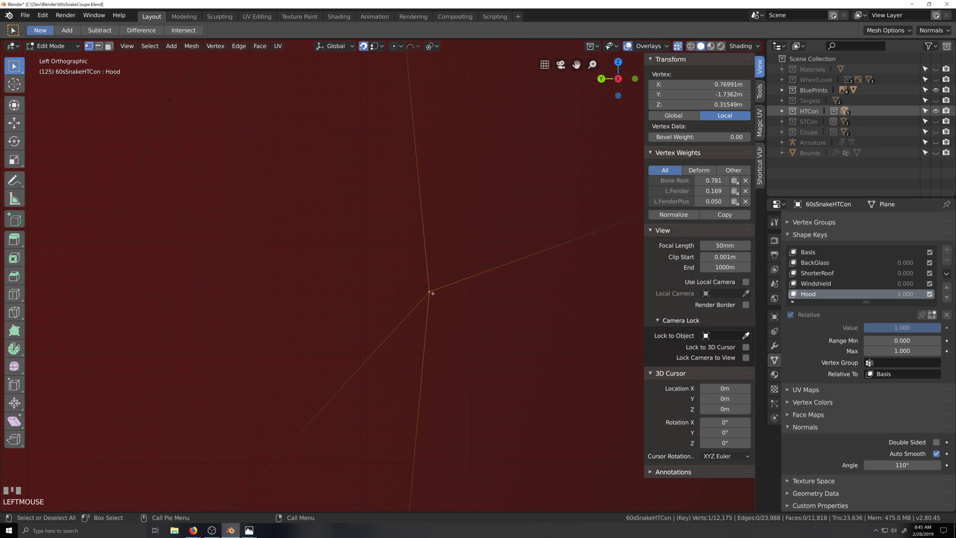
{"action": "key", "text": "g"}
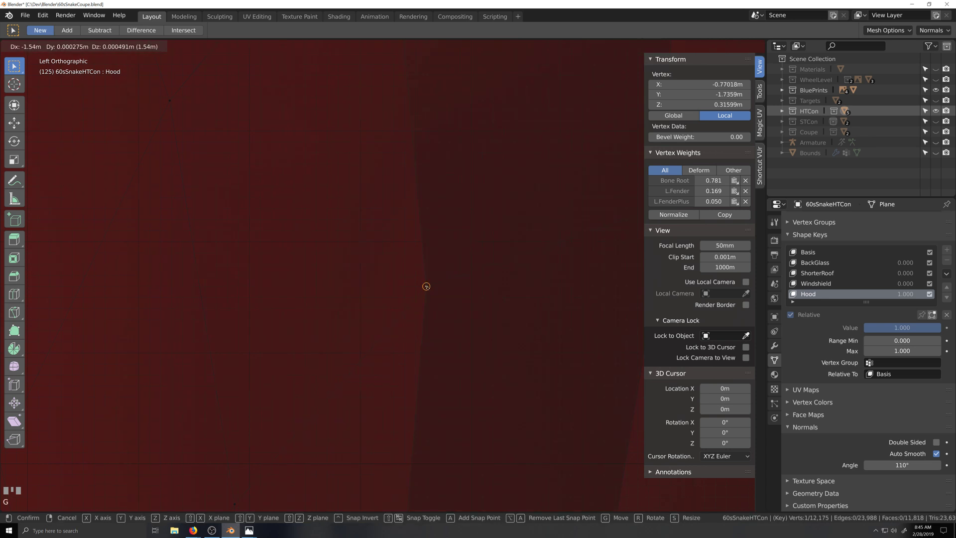
{"action": "left_click", "coordinate": [425, 286]}
{"action": "left_click", "coordinate": [679, 84]}
{"action": "left_click", "coordinate": [680, 84]}
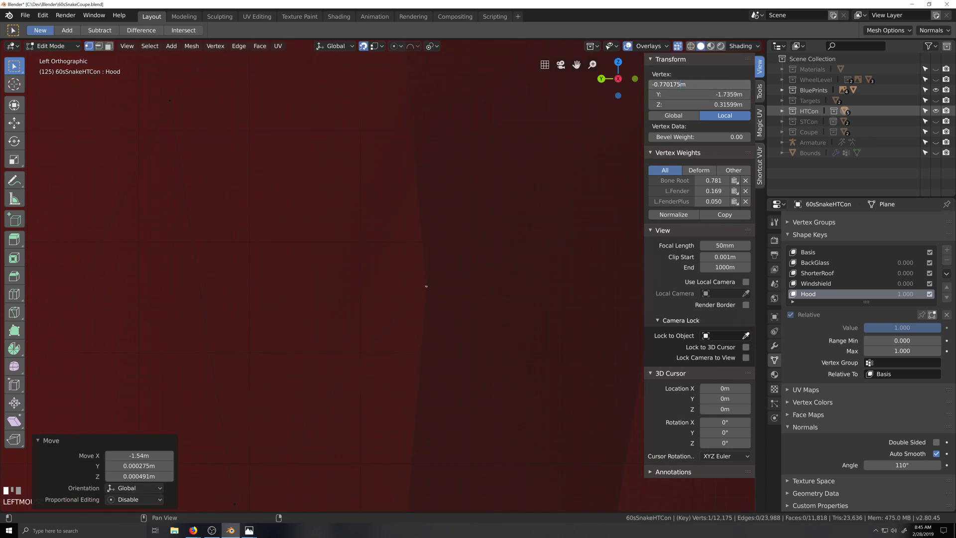
{"action": "key", "text": "BackSpace"}
{"action": "key", "text": "Return"}
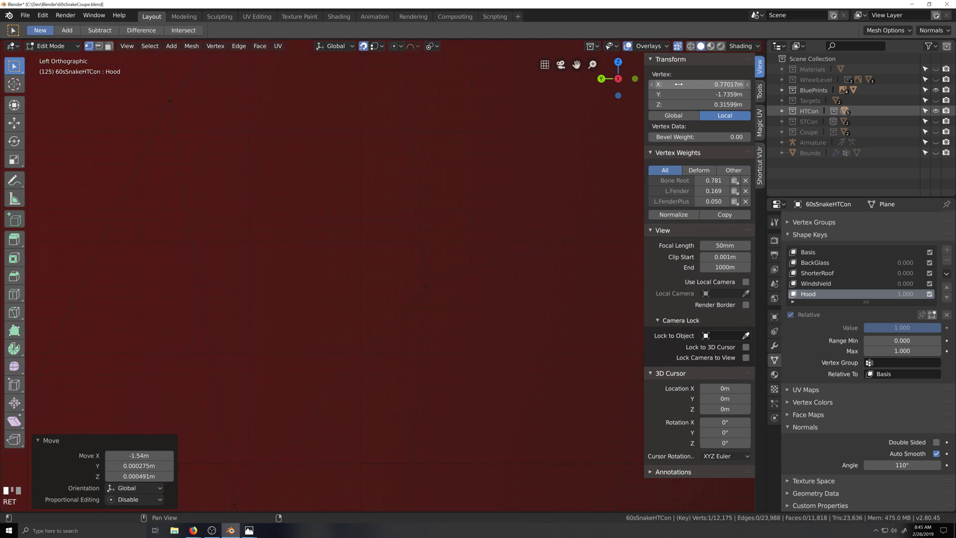
Compare the coordinates of the next vertex down the adjacent column with those of its opposite-side counterpart.
{"action": "scroll", "coordinate": [414, 393], "scroll_direction": "down", "scroll_amount": 6}
{"action": "middle_click_drag", "start_coordinate": [413, 393], "coordinate": [423, 309], "text": "shift"}
{"action": "left_click", "coordinate": [400, 342]}
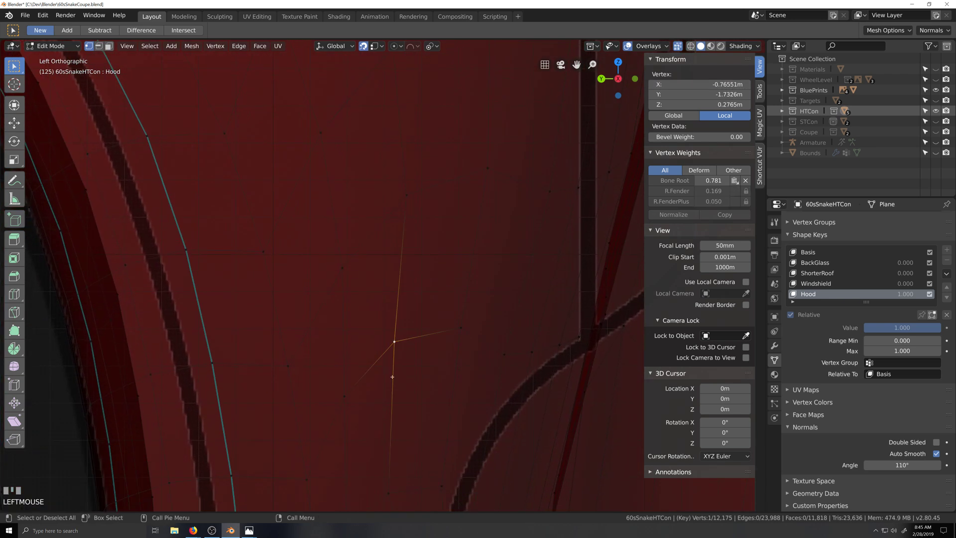
{"action": "scroll", "coordinate": [392, 377], "scroll_direction": "up", "scroll_amount": 3}
{"action": "left_click", "coordinate": [410, 420]}
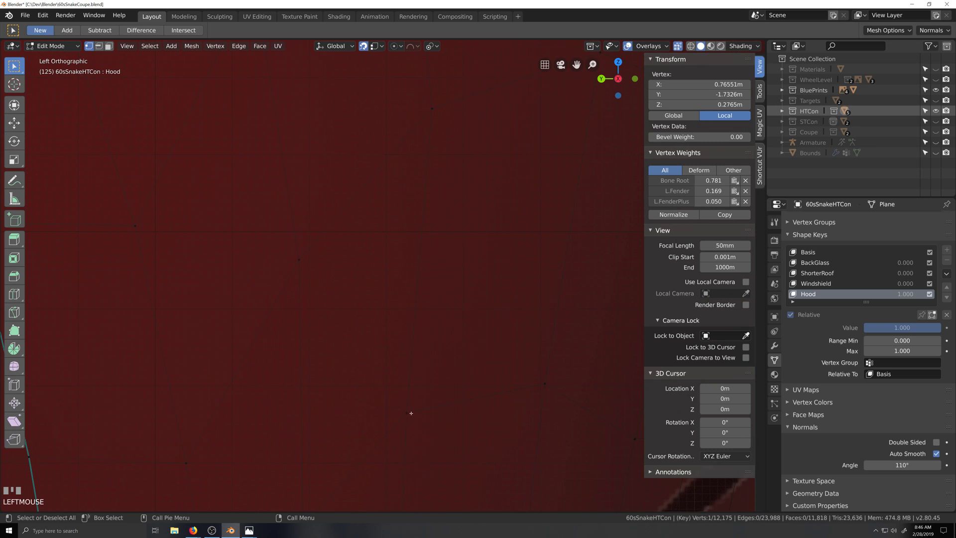
{"action": "left_click", "coordinate": [411, 413]}
{"action": "key", "text": "shift+grave"}
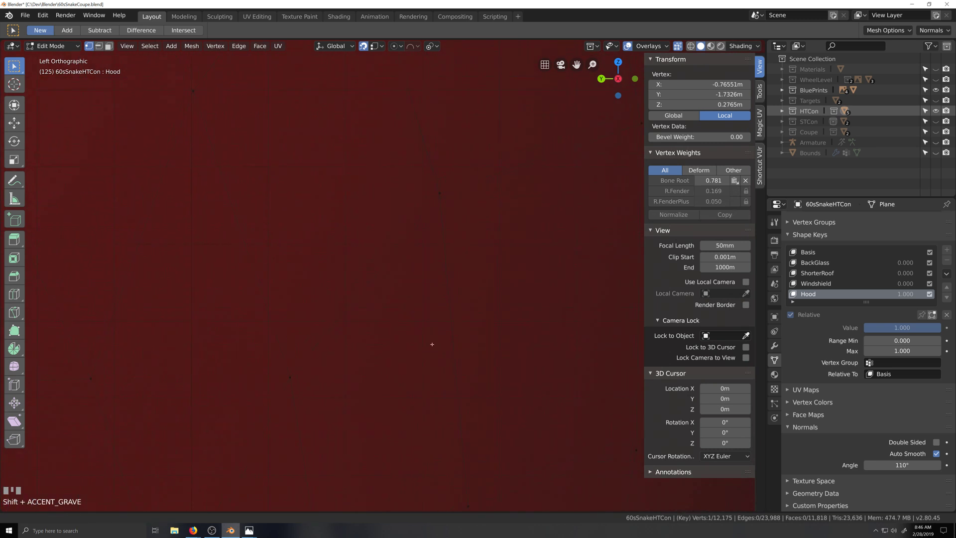
Snap the vertex one above the last corrected one onto its counterpart and set its local X to 0.778308 m.
{"action": "left_click", "coordinate": [442, 211]}
{"action": "key", "text": "shift+grave"}
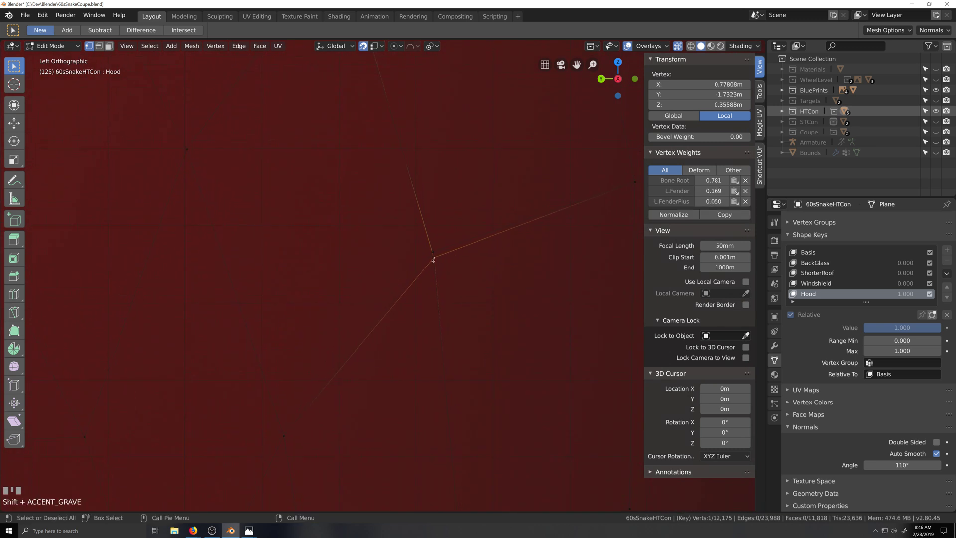
{"action": "key", "text": "g"}
{"action": "left_click", "coordinate": [433, 253]}
{"action": "left_click", "coordinate": [666, 85]}
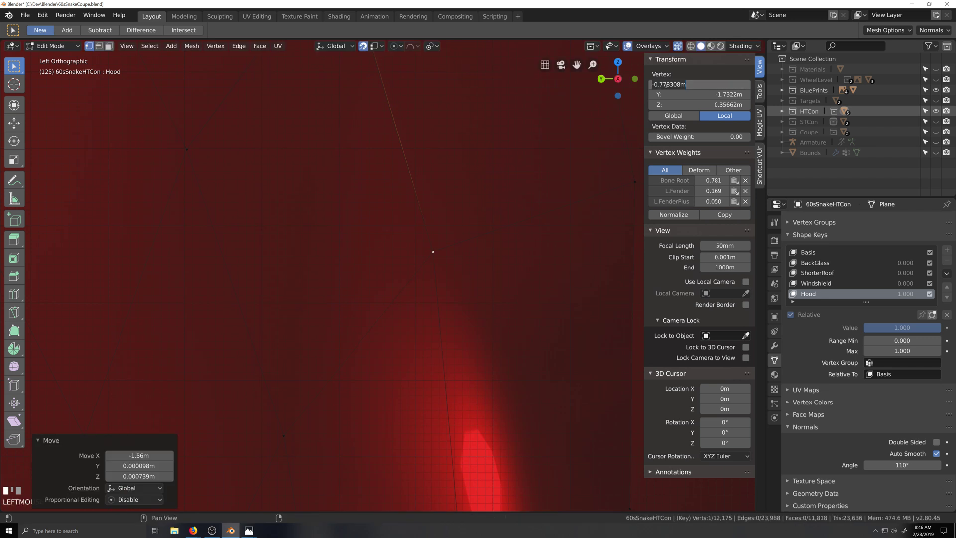
{"action": "key", "text": "Right"}
{"action": "key", "text": "Left"}
{"action": "key", "text": "Return"}
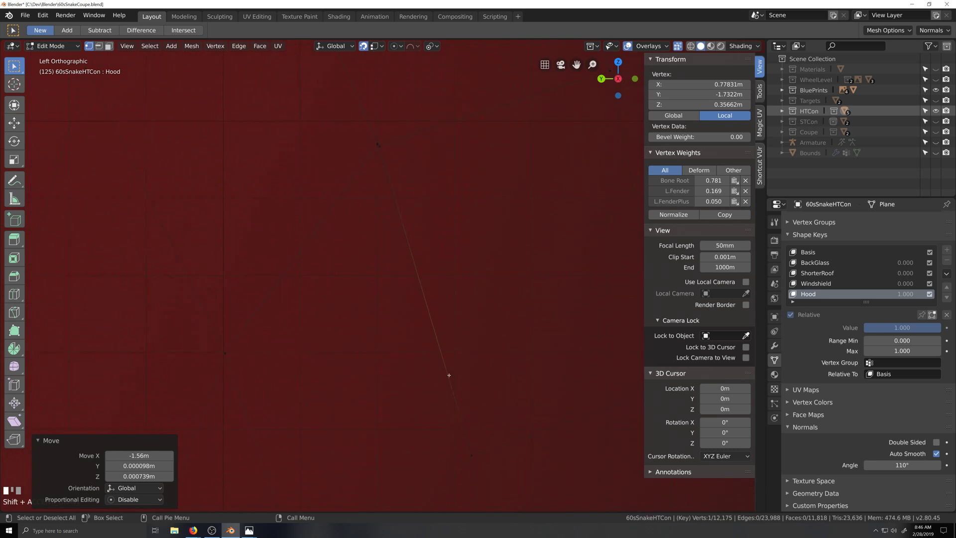
Snap the next vertex up the adjacent column onto its counterpart and set its local X to 0.789035 m.
{"action": "scroll", "coordinate": [448, 247], "scroll_direction": "up", "scroll_amount": 2}
{"action": "left_click", "coordinate": [439, 159]}
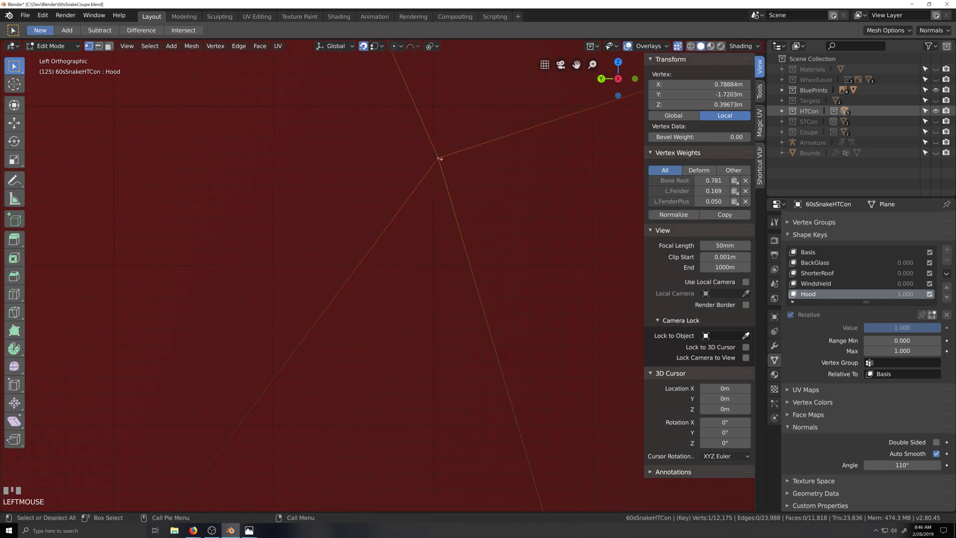
{"action": "key", "text": "g"}
{"action": "left_click", "coordinate": [435, 153]}
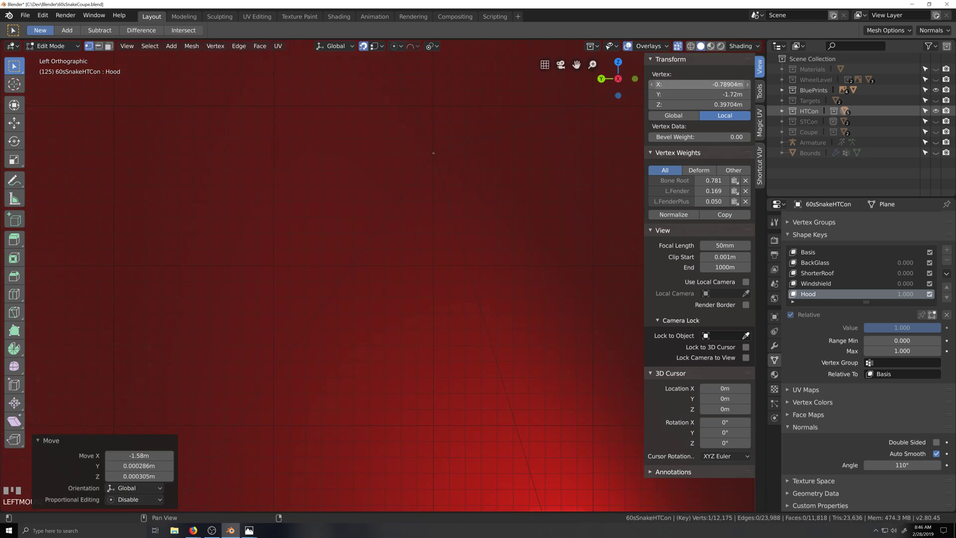
{"action": "left_click", "coordinate": [682, 86]}
{"action": "left_click", "coordinate": [681, 86]}
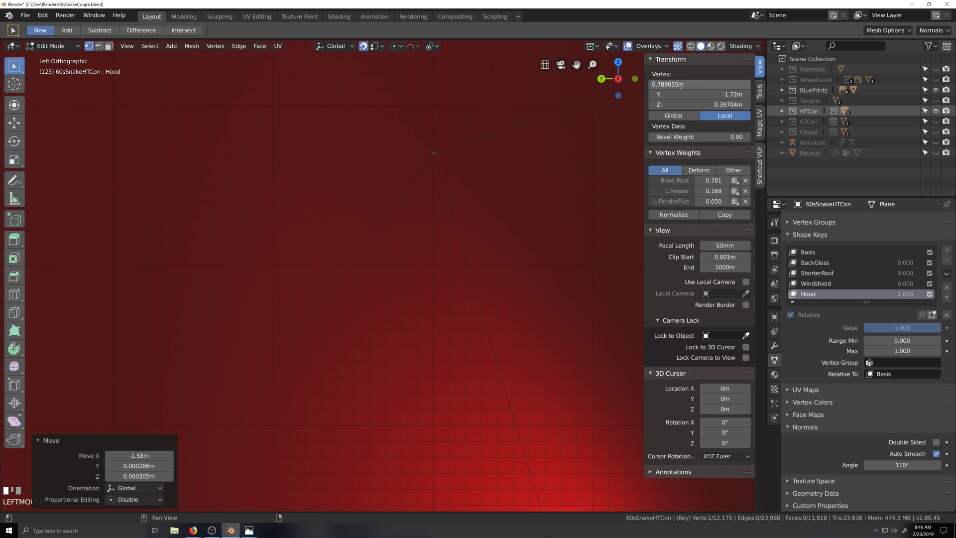
{"action": "key", "text": "Return"}
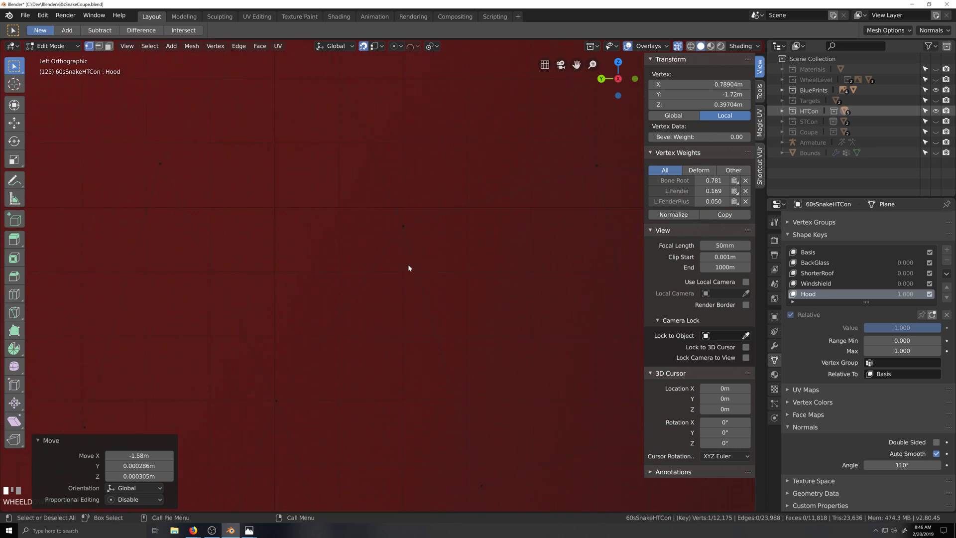
Check the remaining front fender vertices, then return the car body to Object Mode in a perspective view.
{"action": "scroll", "coordinate": [413, 220], "scroll_direction": "down", "scroll_amount": 2}
{"action": "middle_click_drag", "start_coordinate": [413, 219], "coordinate": [350, 312], "text": "shift"}
{"action": "middle_click_drag", "start_coordinate": [502, 376], "coordinate": [474, 221], "text": "shift"}
{"action": "scroll", "coordinate": [473, 221], "scroll_direction": "down", "scroll_amount": 4}
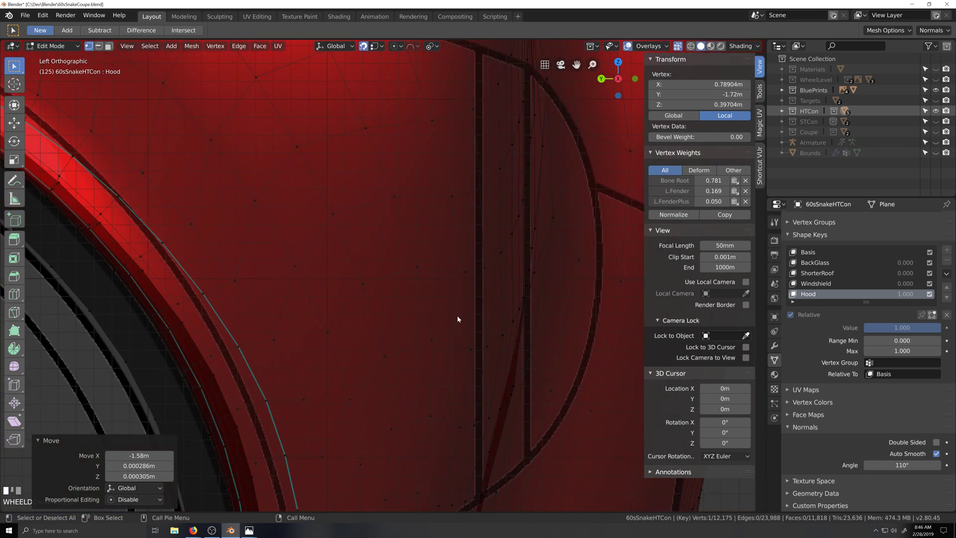
{"action": "middle_click_drag", "start_coordinate": [457, 315], "coordinate": [440, 214], "text": "shift"}
{"action": "scroll", "coordinate": [431, 321], "scroll_direction": "up", "scroll_amount": 1}
{"action": "scroll", "coordinate": [471, 349], "scroll_direction": "down", "scroll_amount": 6}
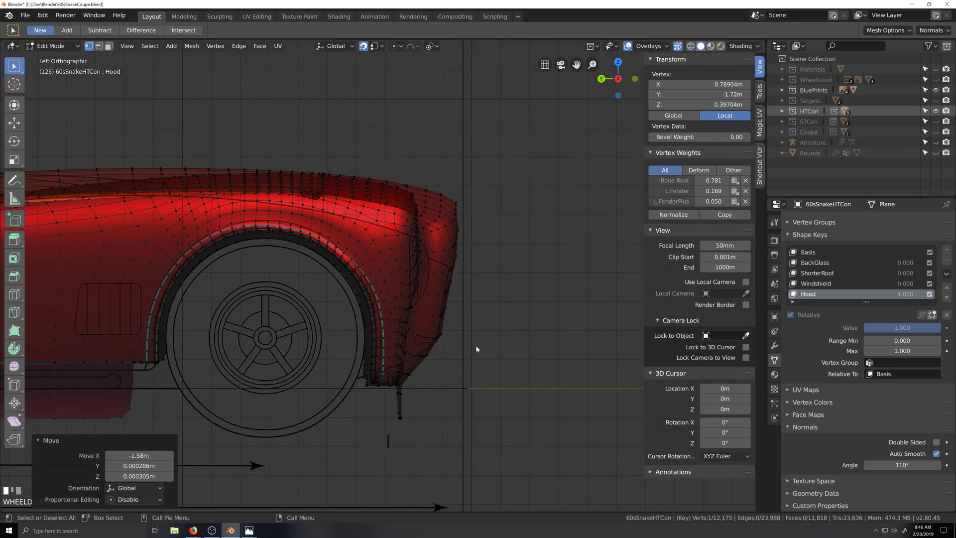
{"action": "middle_click_drag", "start_coordinate": [476, 349], "coordinate": [454, 331]}
{"action": "key", "text": "Tab"}
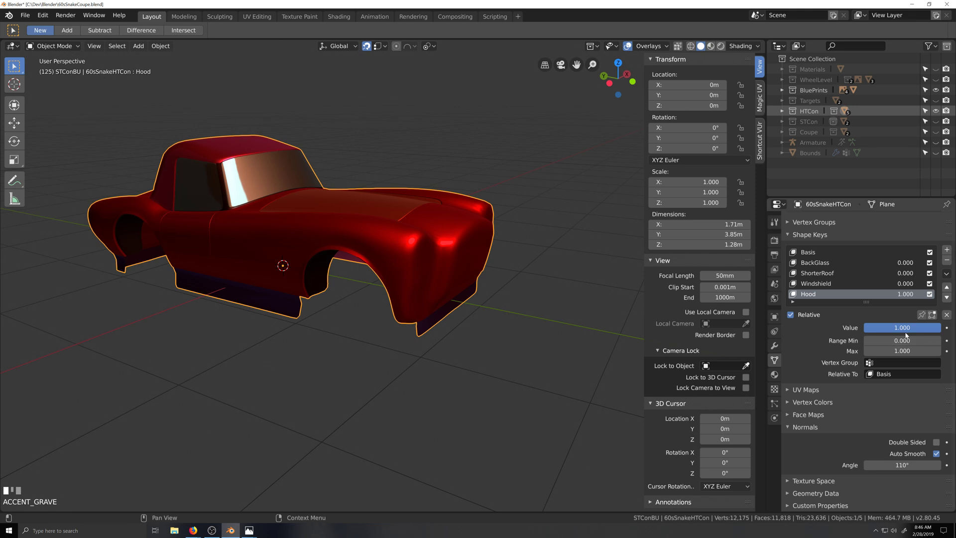
Scrub the Hood shape key's value between 0 and 1 while inspecting both front fenders, leaving it at 0.000.
{"action": "left_click_drag", "start_coordinate": [902, 327], "coordinate": [939, 327]}
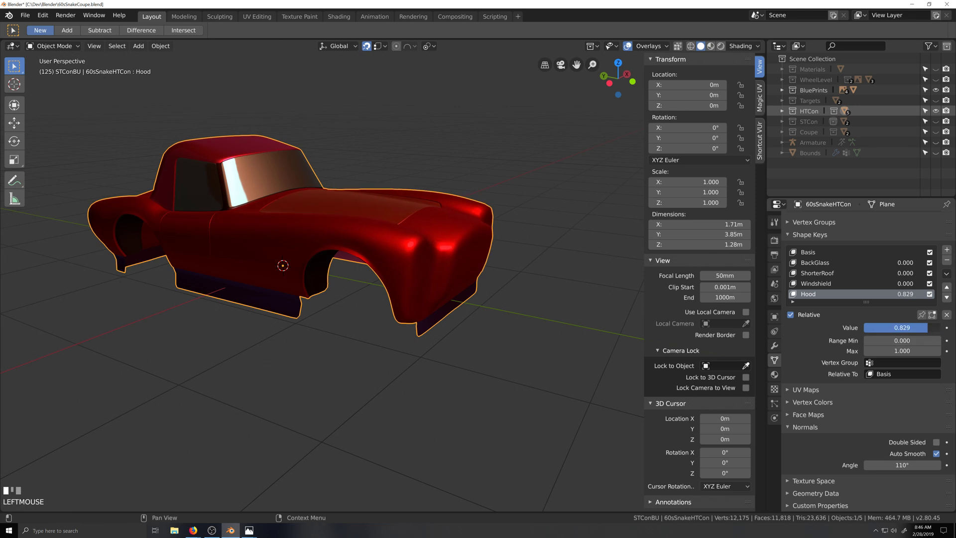
{"action": "middle_click_drag", "start_coordinate": [557, 368], "coordinate": [470, 357]}
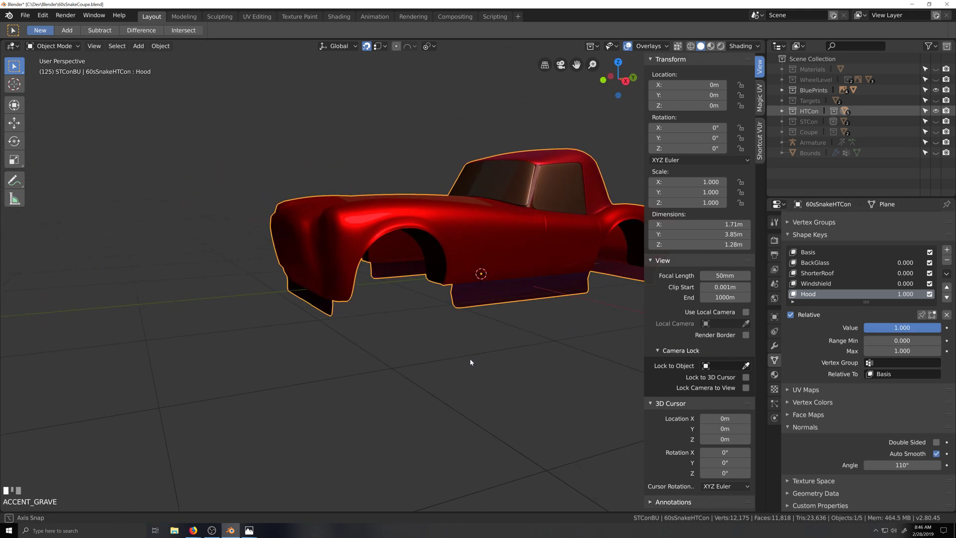
{"action": "scroll", "coordinate": [470, 359], "scroll_direction": "up", "scroll_amount": 4}
{"action": "left_click_drag", "start_coordinate": [911, 332], "coordinate": [938, 332]}
{"action": "scroll", "coordinate": [480, 365], "scroll_direction": "down", "scroll_amount": 3}
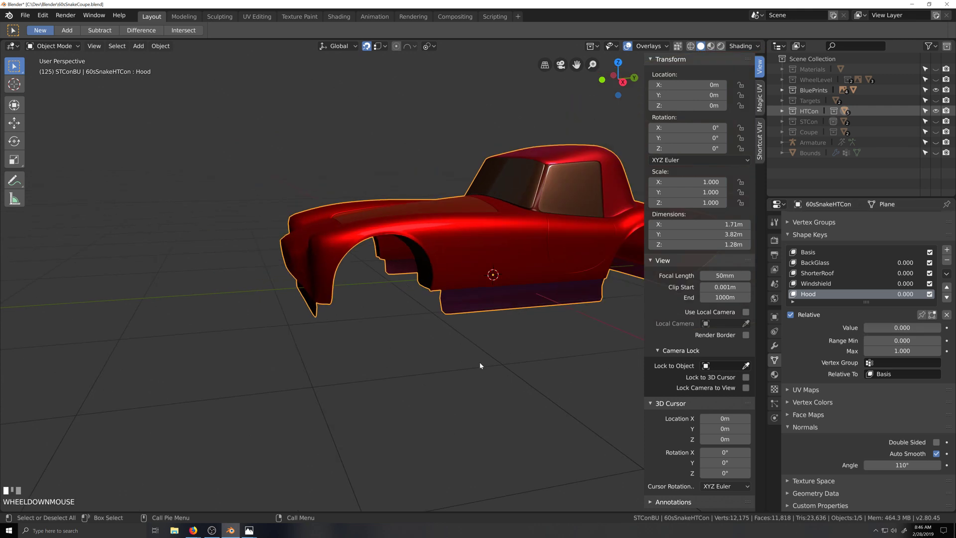
Set the Hood shape key's value to 1.000 for a close view of the front fender.
{"action": "key", "text": "grave"}
{"action": "left_click_drag", "start_coordinate": [871, 330], "coordinate": [941, 329]}
{"action": "scroll", "coordinate": [380, 295], "scroll_direction": "up", "scroll_amount": 3}
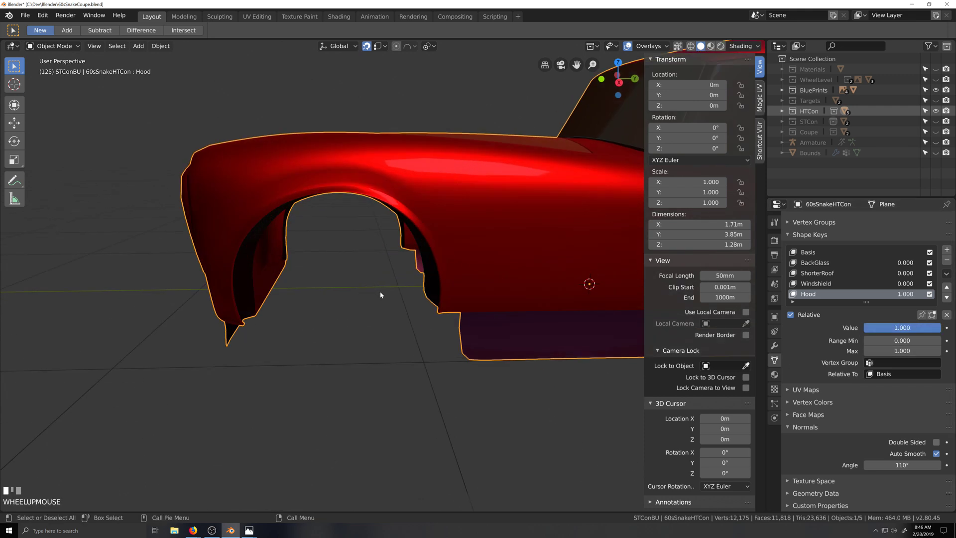
Examine both front fenders and their wheel arches from several angles with the Hood morph fully applied.
{"action": "key", "text": "grave"}
{"action": "key", "text": "grave"}
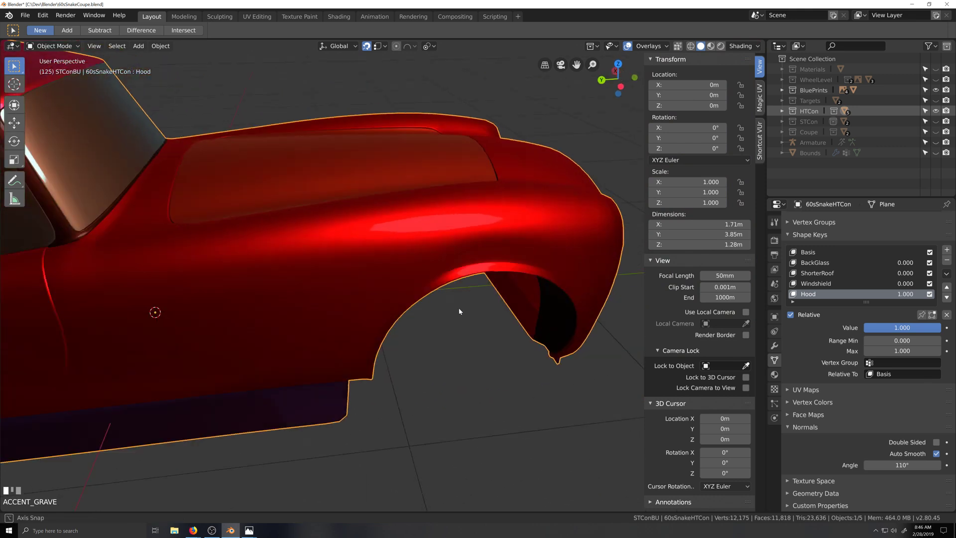
{"action": "scroll", "coordinate": [433, 333], "scroll_direction": "up", "scroll_amount": 3}
{"action": "key", "text": "grave"}
{"action": "key", "text": "shift+grave"}
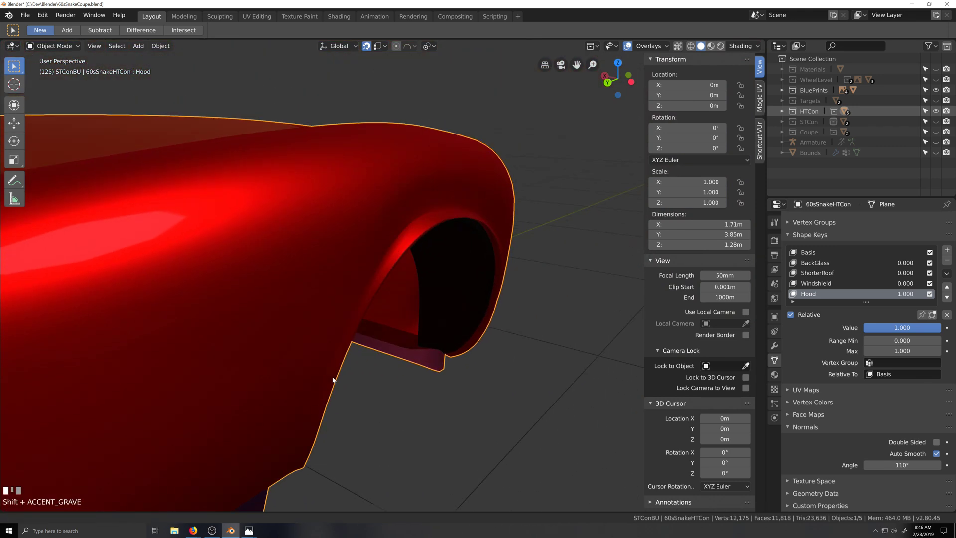
{"action": "key", "text": "grave"}
{"action": "key", "text": "shift+grave"}
{"action": "key", "text": "grave"}
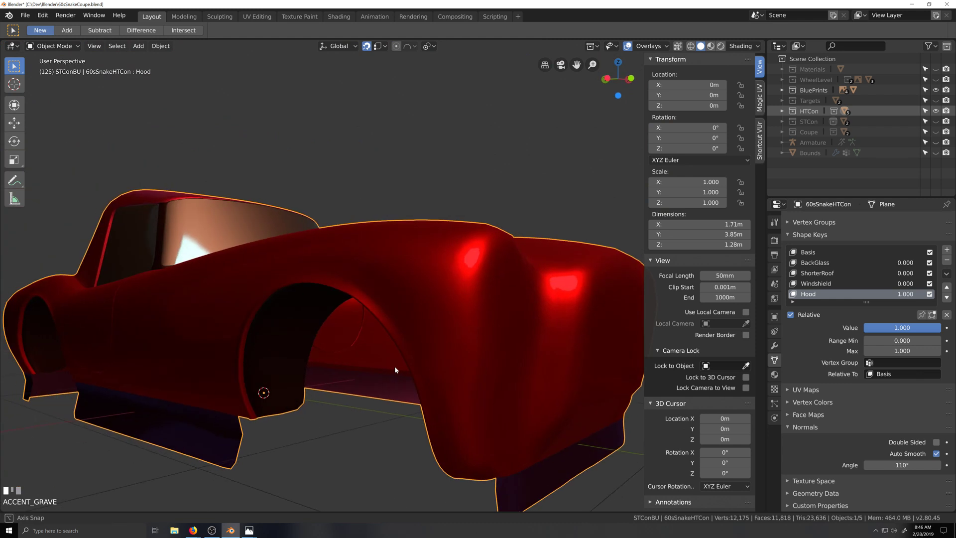
{"action": "key", "text": "shift+grave"}
{"action": "scroll", "coordinate": [392, 327], "scroll_direction": "down", "scroll_amount": 3}
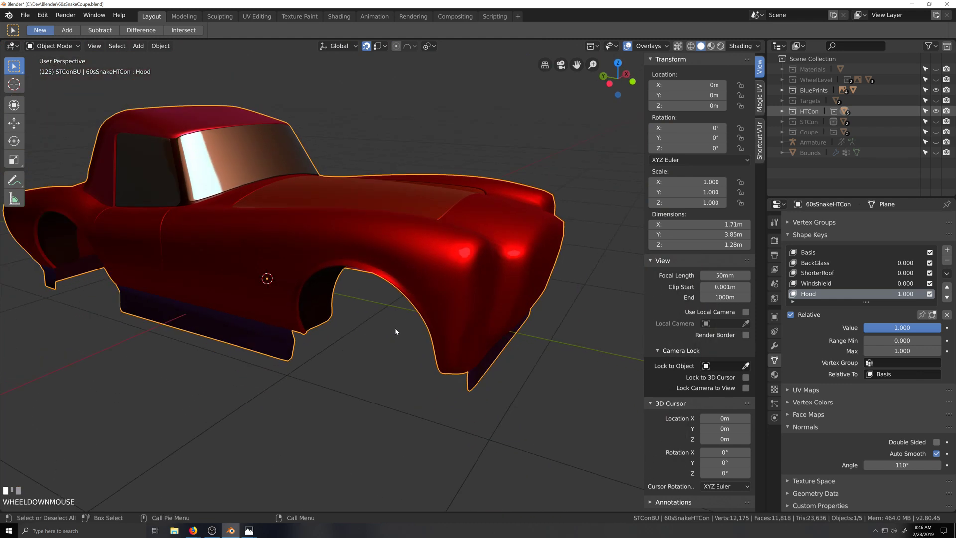
Show the Armature collection, select the armature and pick the R.Fender bone in Pose Mode.
{"action": "key", "text": "grave"}
{"action": "left_click", "coordinate": [936, 143]}
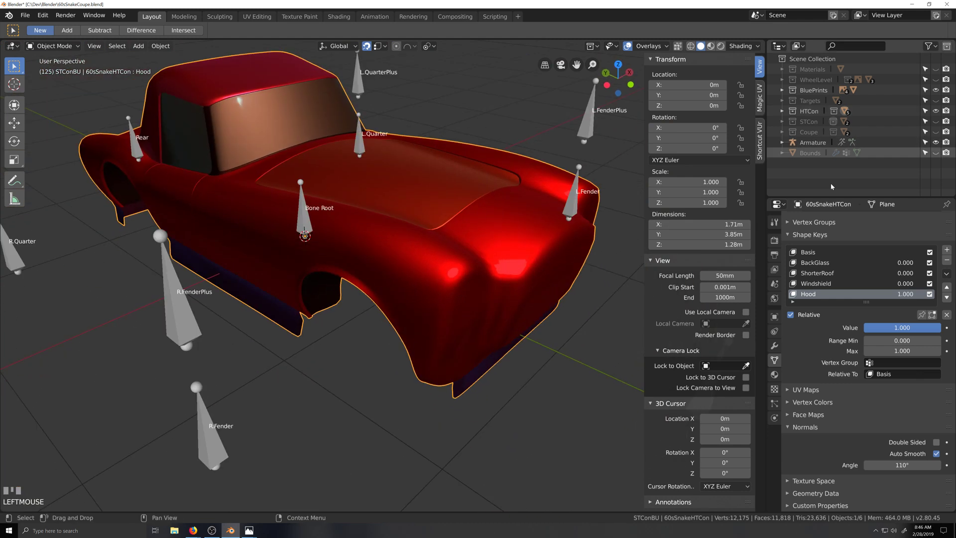
{"action": "key", "text": "grave"}
{"action": "left_click", "coordinate": [194, 424]}
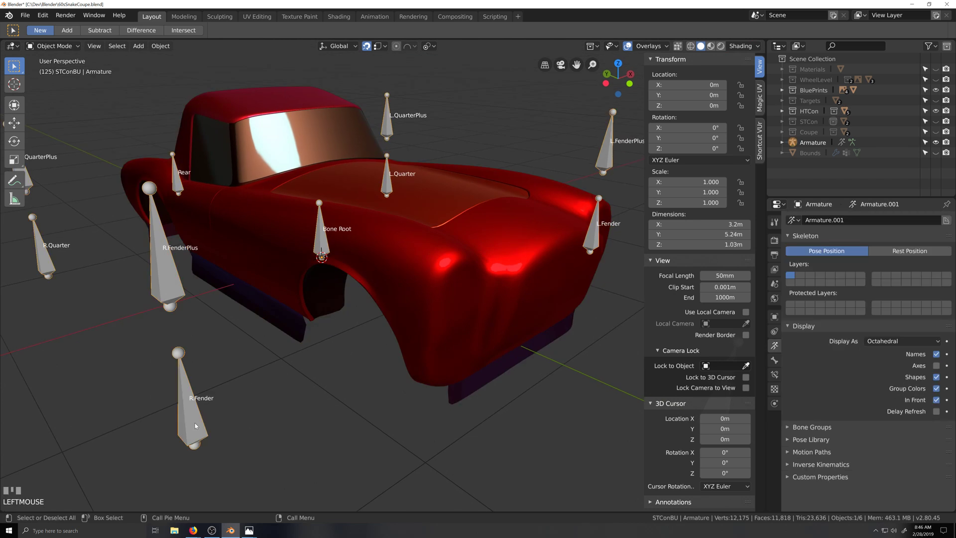
{"action": "key", "text": "ctrl+Tab"}
{"action": "left_click", "coordinate": [198, 422]}
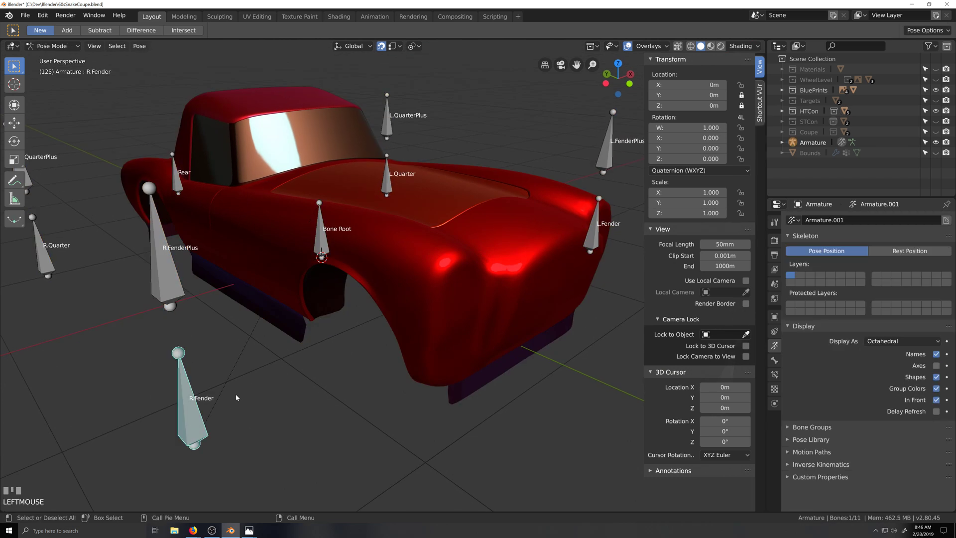
Move the R.Fender bone to about -0.089 m on its local X axis.
{"action": "key", "text": "g"}
{"action": "left_click", "coordinate": [218, 407]}
{"action": "key", "text": "grave"}
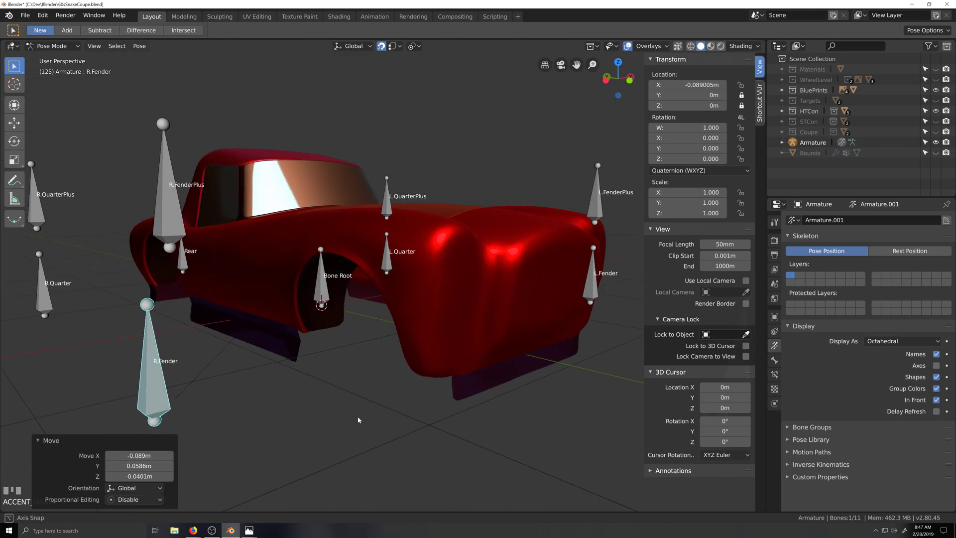
{"action": "middle_click_drag", "start_coordinate": [358, 420], "coordinate": [430, 411]}
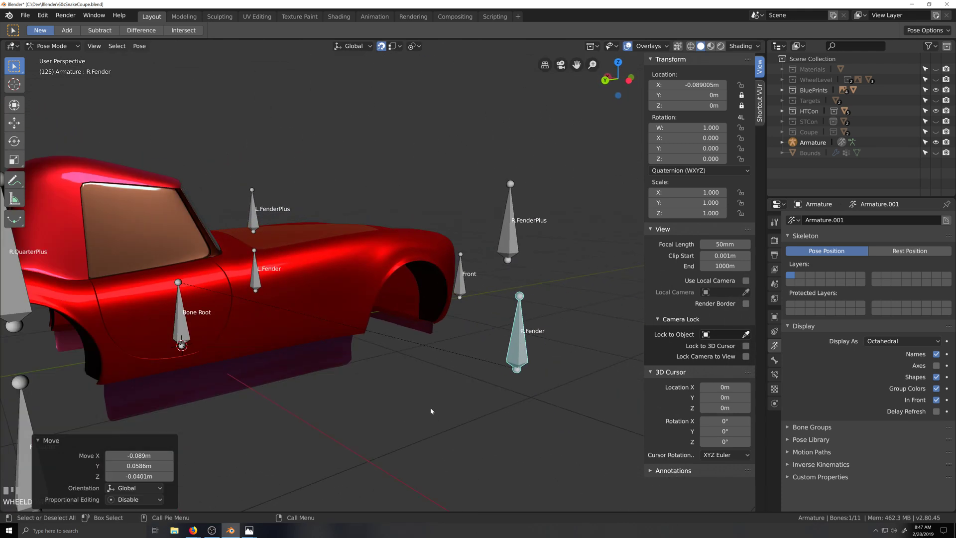
Try moving the R.Fender bone to about -0.433 m on its local X axis, inspect the flared fender, and undo that move.
{"action": "key", "text": "g"}
{"action": "left_click", "coordinate": [479, 436]}
{"action": "middle_click_drag", "start_coordinate": [479, 436], "coordinate": [380, 285]}
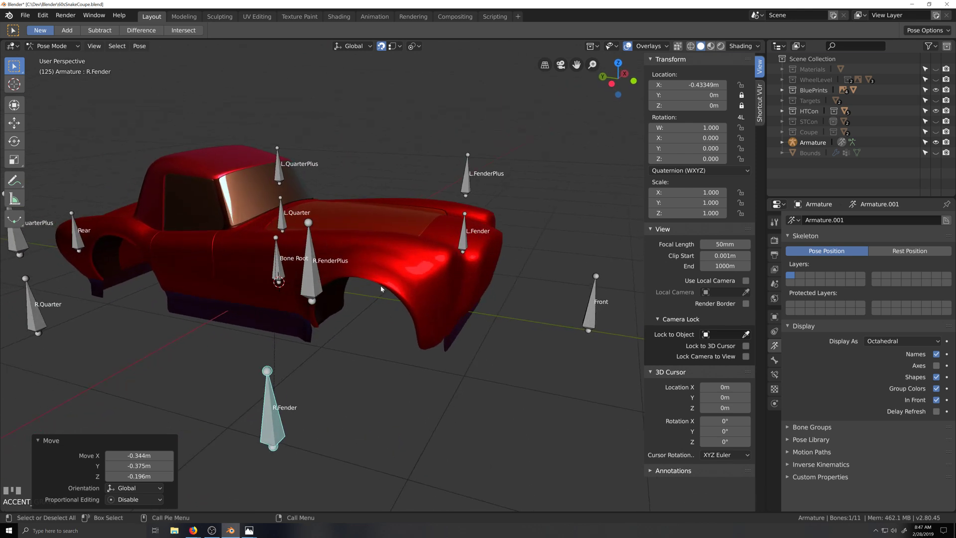
{"action": "right_click", "coordinate": [292, 423]}
{"action": "middle_click_drag", "start_coordinate": [317, 453], "coordinate": [408, 350]}
{"action": "scroll", "coordinate": [238, 404], "scroll_direction": "up", "scroll_amount": 1}
{"action": "middle_click_drag", "start_coordinate": [266, 405], "coordinate": [319, 389]}
{"action": "scroll", "coordinate": [407, 400], "scroll_direction": "down", "scroll_amount": 1}
{"action": "scroll", "coordinate": [409, 403], "scroll_direction": "down", "scroll_amount": 1}
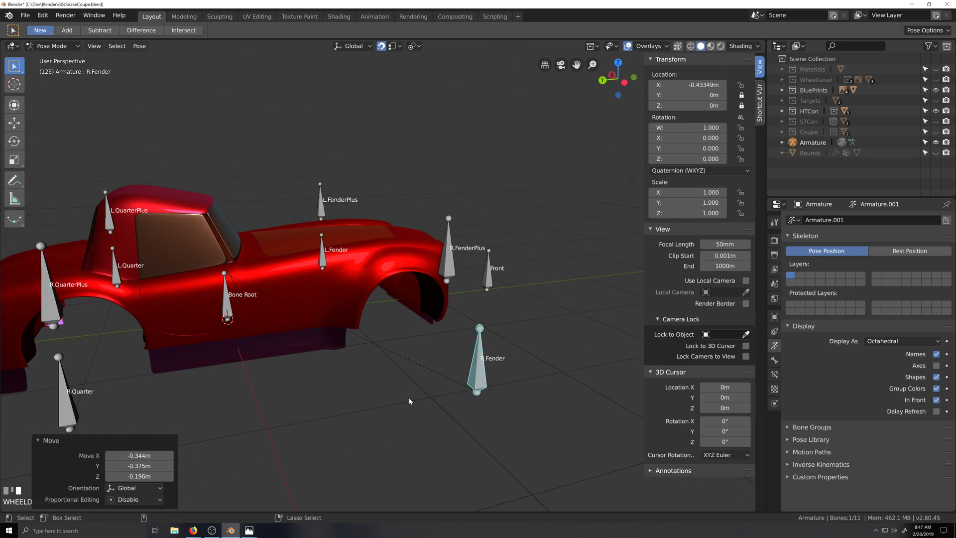
{"action": "key", "text": "ctrl+z"}
{"action": "key", "text": "grave"}
{"action": "middle_click_drag", "start_coordinate": [482, 381], "coordinate": [441, 380]}
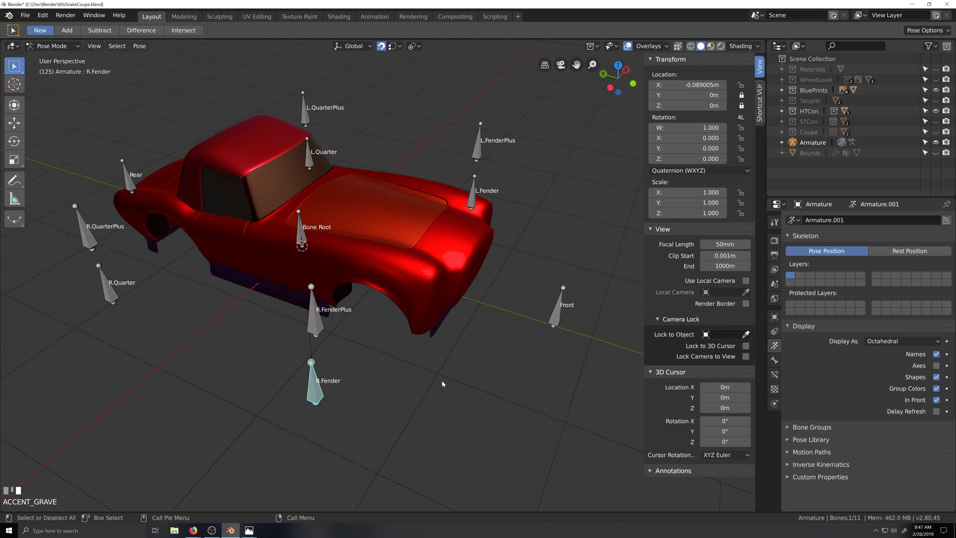
Hide the Armature collection, expand HTCon and open the 60sSnakeHTCon body in Edit Mode.
{"action": "left_click", "coordinate": [938, 142]}
{"action": "key", "text": "grave"}
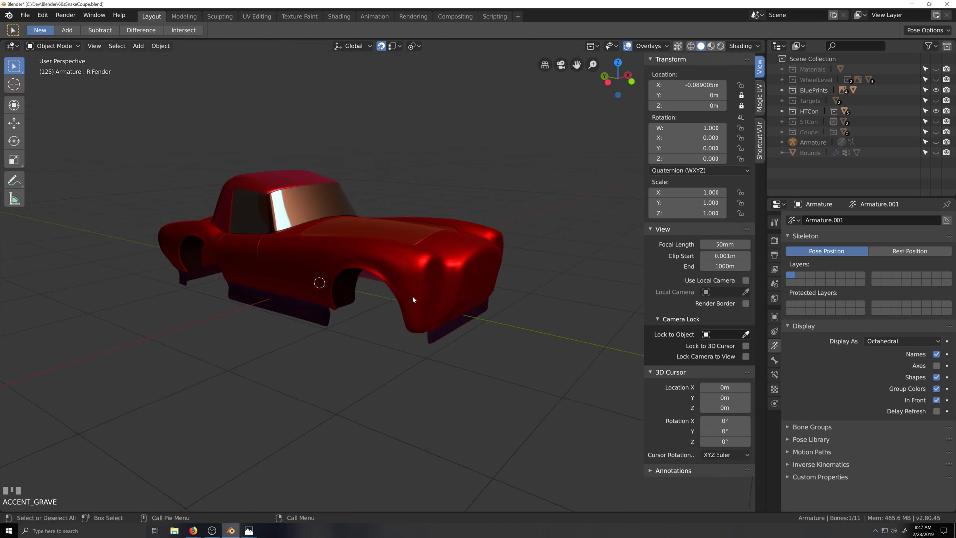
{"action": "key", "text": "Tab"}
{"action": "key", "text": "grave"}
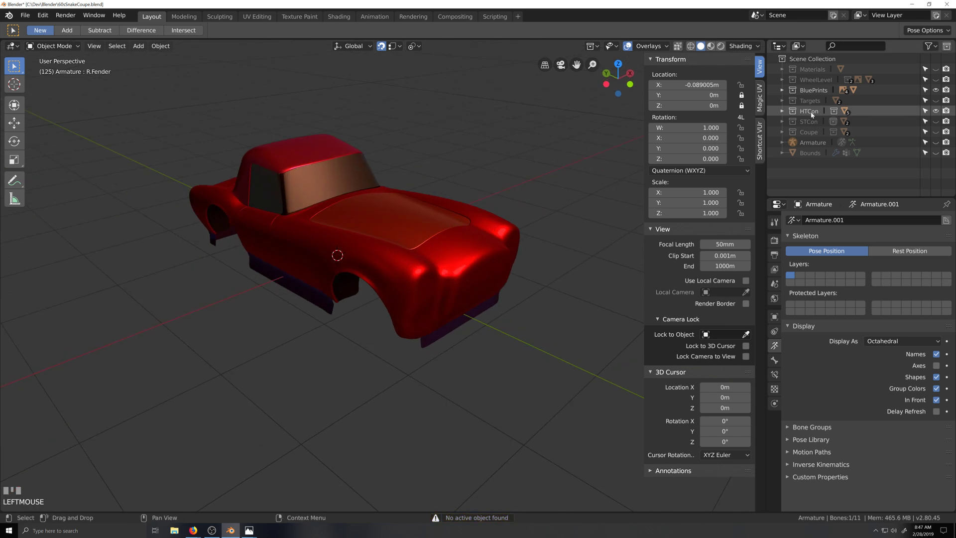
{"action": "left_click", "coordinate": [782, 113]}
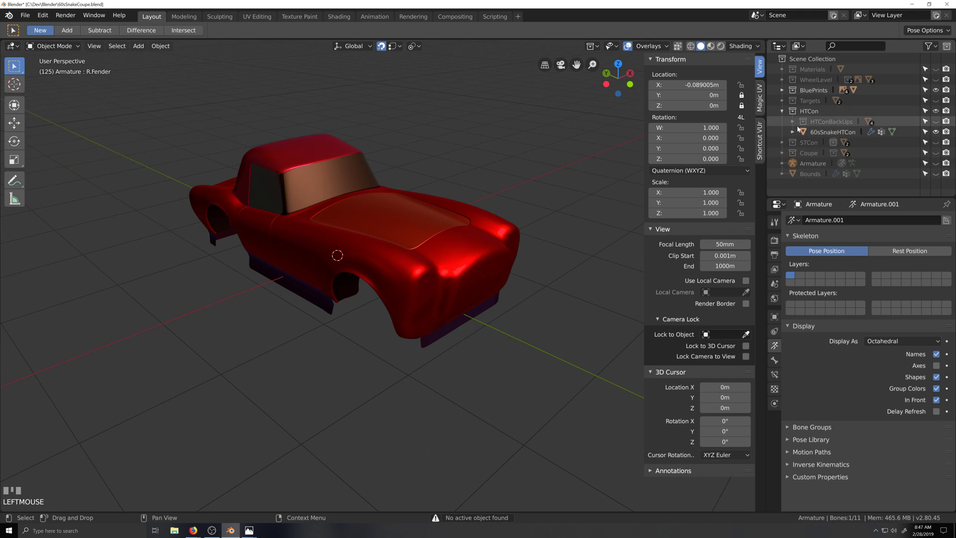
{"action": "left_click", "coordinate": [828, 132]}
{"action": "key", "text": "Tab"}
Examine the mesh and sharp edges around the front wheel arches from several angles.
{"action": "scroll", "coordinate": [400, 402], "scroll_direction": "up", "scroll_amount": 3}
{"action": "scroll", "coordinate": [402, 396], "scroll_direction": "up", "scroll_amount": 3}
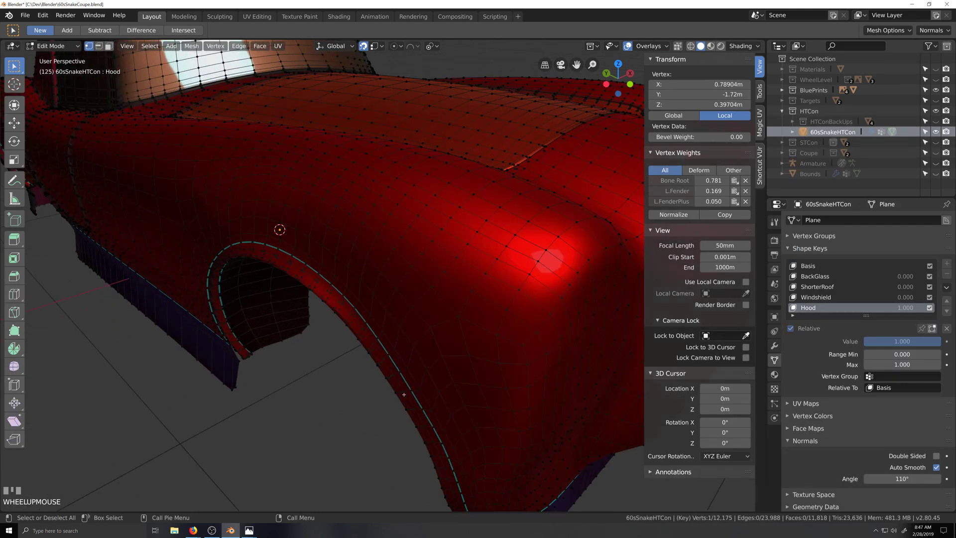
{"action": "key", "text": "grave"}
{"action": "middle_click_drag", "start_coordinate": [381, 385], "coordinate": [403, 383]}
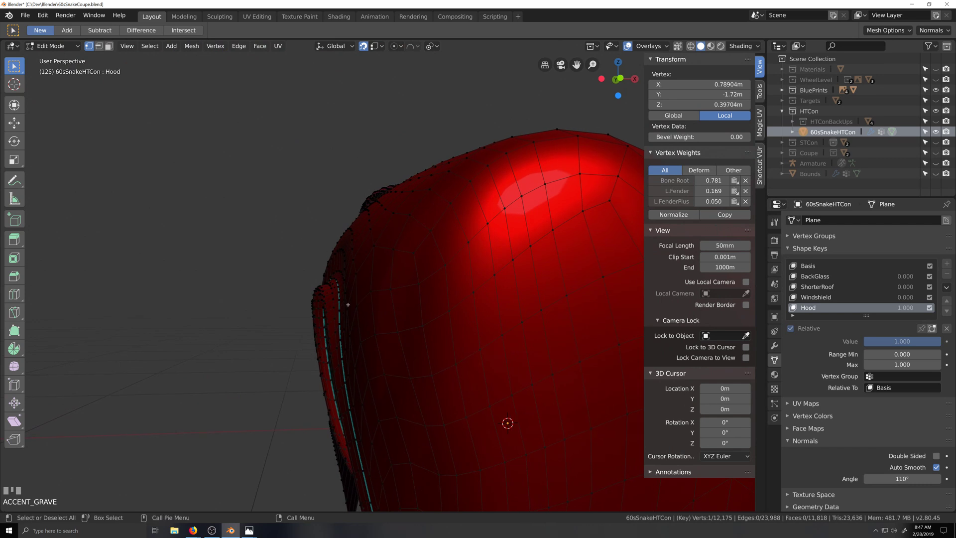
{"action": "middle_click_drag", "start_coordinate": [347, 304], "coordinate": [468, 303]}
{"action": "middle_click_drag", "start_coordinate": [431, 262], "coordinate": [420, 263]}
{"action": "scroll", "coordinate": [450, 314], "scroll_direction": "up", "scroll_amount": 2}
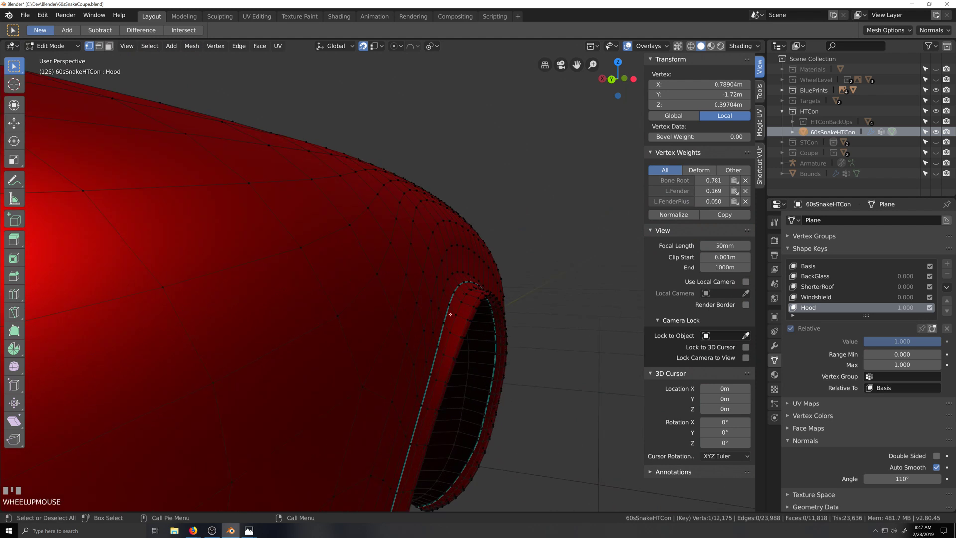
{"action": "middle_click_drag", "start_coordinate": [450, 314], "coordinate": [415, 312]}
{"action": "scroll", "coordinate": [416, 312], "scroll_direction": "down", "scroll_amount": 2}
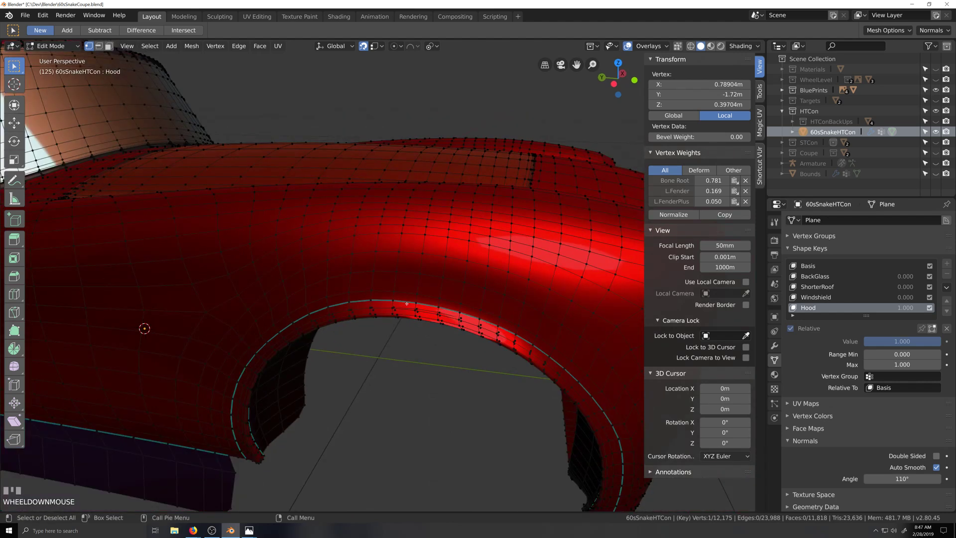
Select the outer sharp edge loop around both front wheel arches and clear its sharp marking with Smooth Edges.
{"action": "left_click", "coordinate": [406, 303], "text": "alt"}
{"action": "key", "text": "grave"}
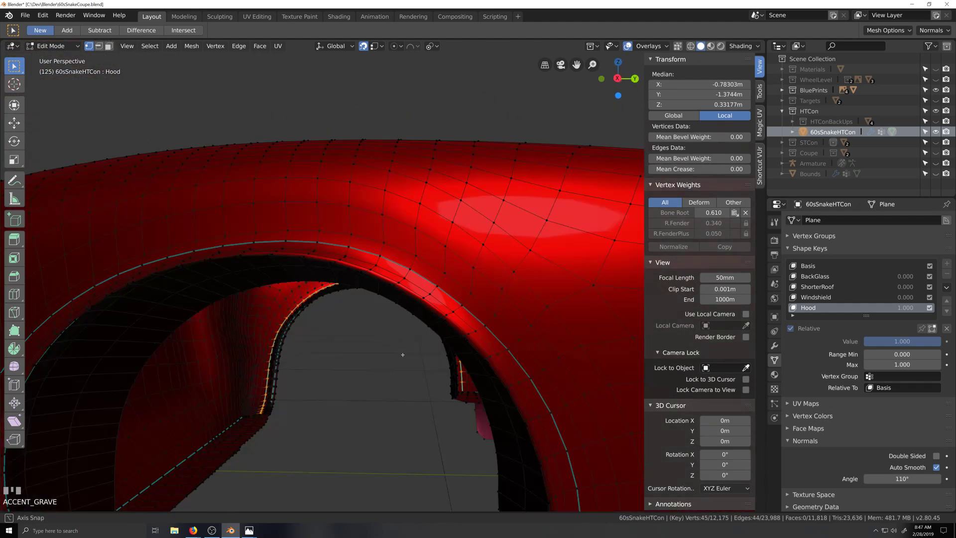
{"action": "left_click", "coordinate": [390, 300], "text": "alt"}
{"action": "scroll", "coordinate": [389, 299], "scroll_direction": "down", "scroll_amount": 9}
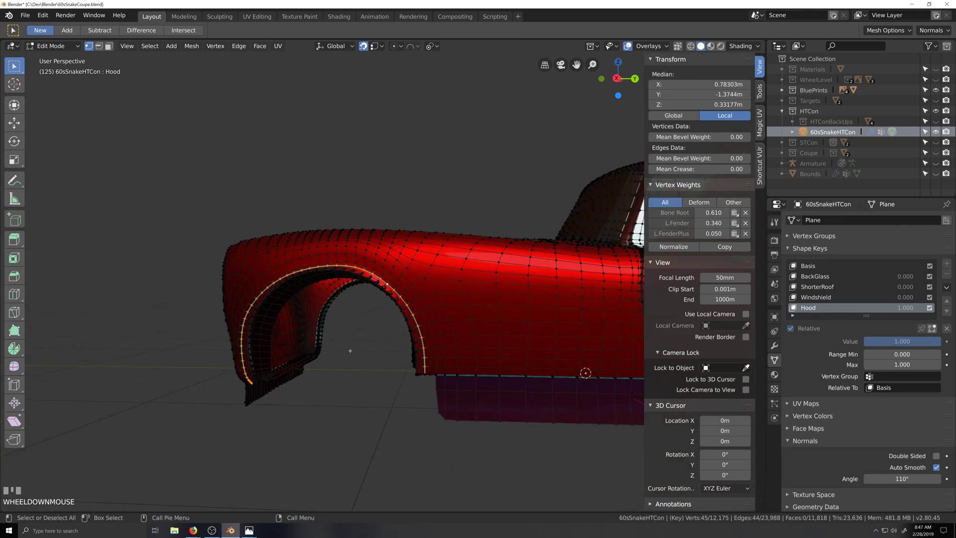
{"action": "key", "text": "grave"}
{"action": "scroll", "coordinate": [427, 303], "scroll_direction": "up", "scroll_amount": 5}
{"action": "scroll", "coordinate": [427, 303], "scroll_direction": "up", "scroll_amount": 3}
{"action": "left_click", "coordinate": [449, 308], "text": "alt+shift"}
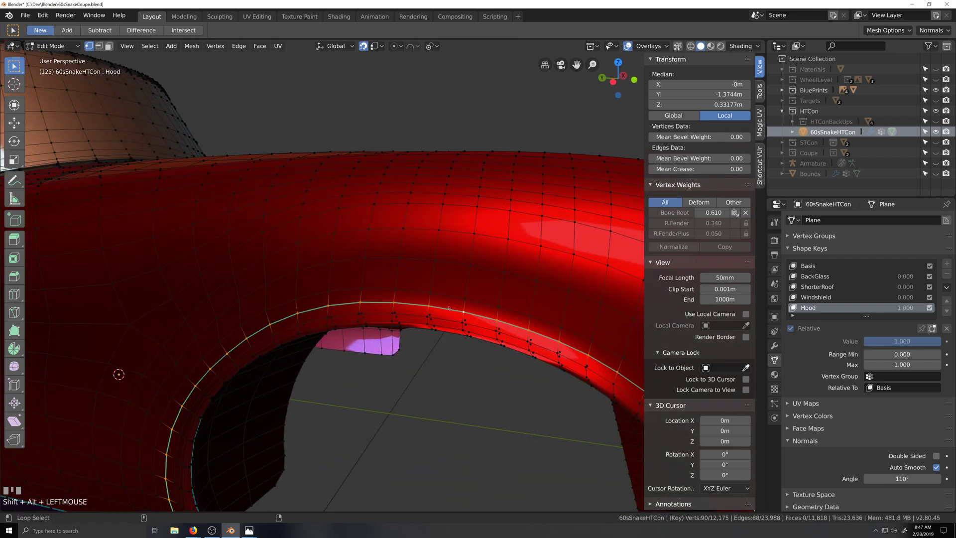
{"action": "key", "text": "q"}
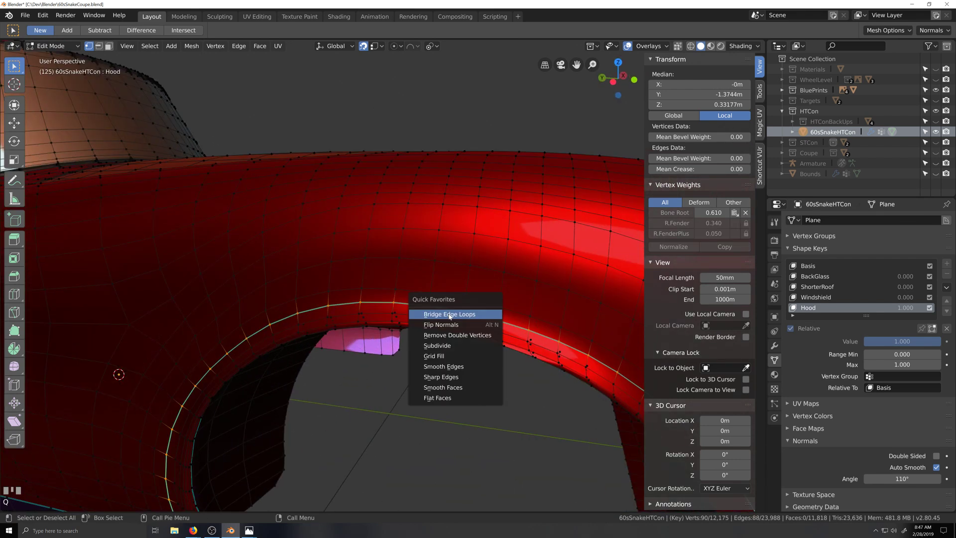
{"action": "left_click", "coordinate": [458, 373]}
Check the shading around the front wheel arches in Object Mode.
{"action": "scroll", "coordinate": [428, 398], "scroll_direction": "down", "scroll_amount": 4}
{"action": "key", "text": "Tab"}
{"action": "key", "text": "grave"}
{"action": "scroll", "coordinate": [476, 381], "scroll_direction": "up", "scroll_amount": 4}
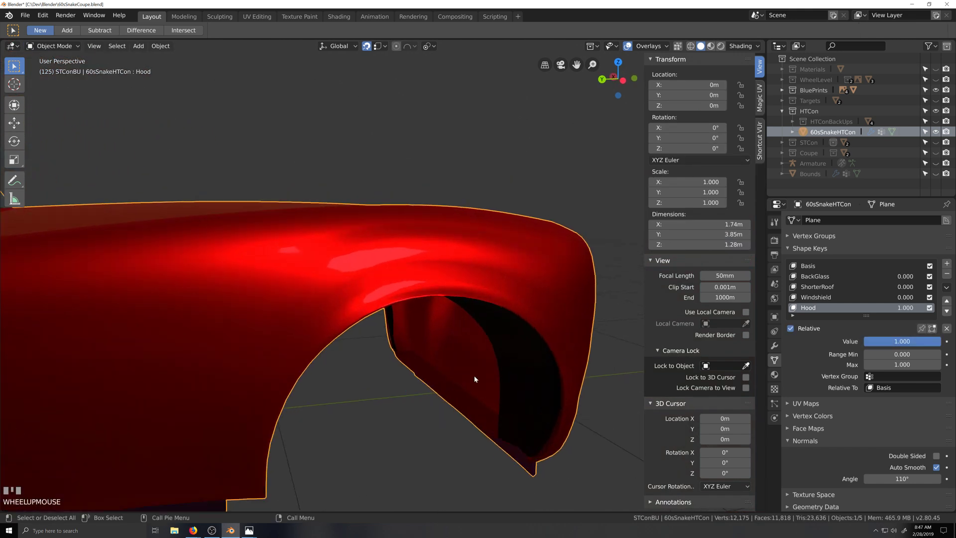
Return to Edit Mode and examine the edge flow between the wheel-arch lip and the front fender surface.
{"action": "key", "text": "Tab"}
{"action": "key", "text": "grave"}
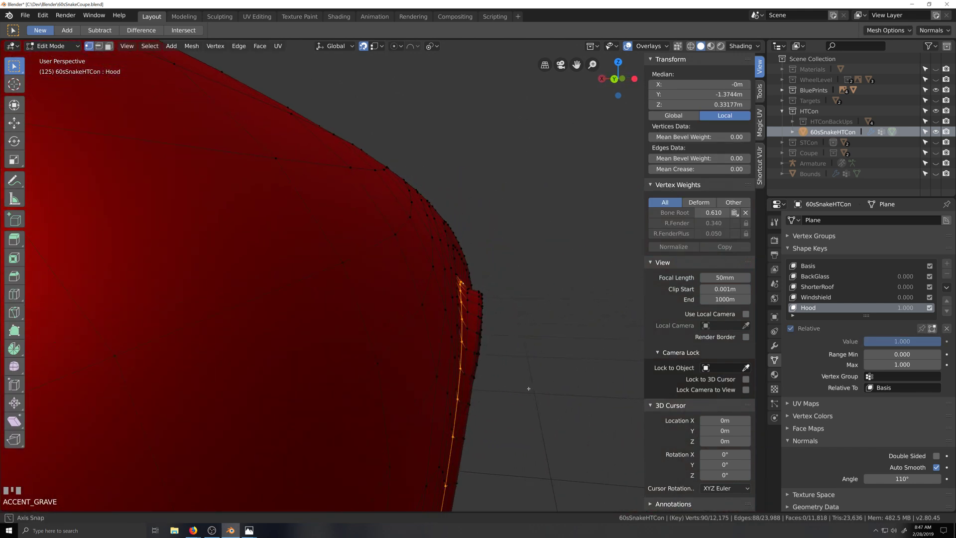
{"action": "middle_click_drag", "start_coordinate": [528, 388], "coordinate": [519, 383]}
{"action": "key", "text": "grave"}
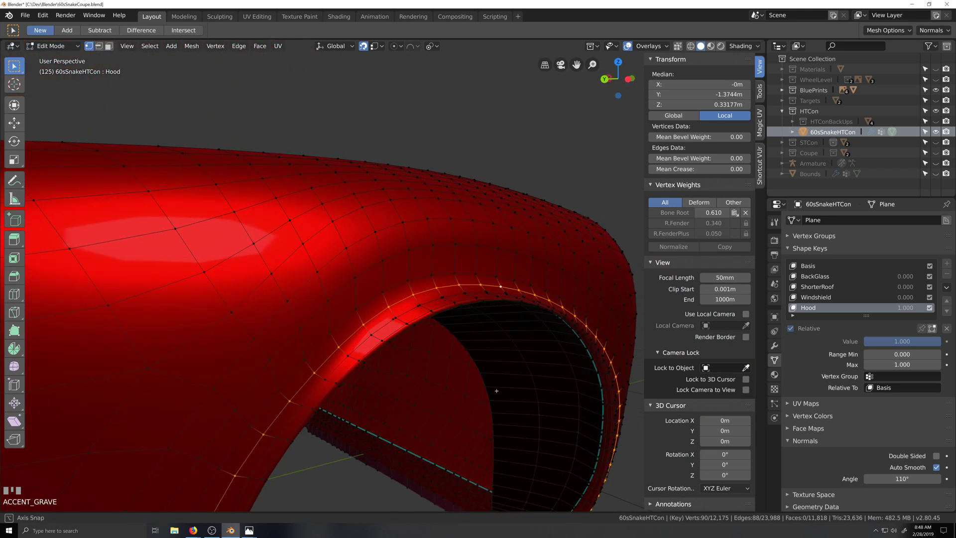
{"action": "middle_click_drag", "start_coordinate": [517, 390], "coordinate": [478, 388]}
{"action": "key", "text": "grave"}
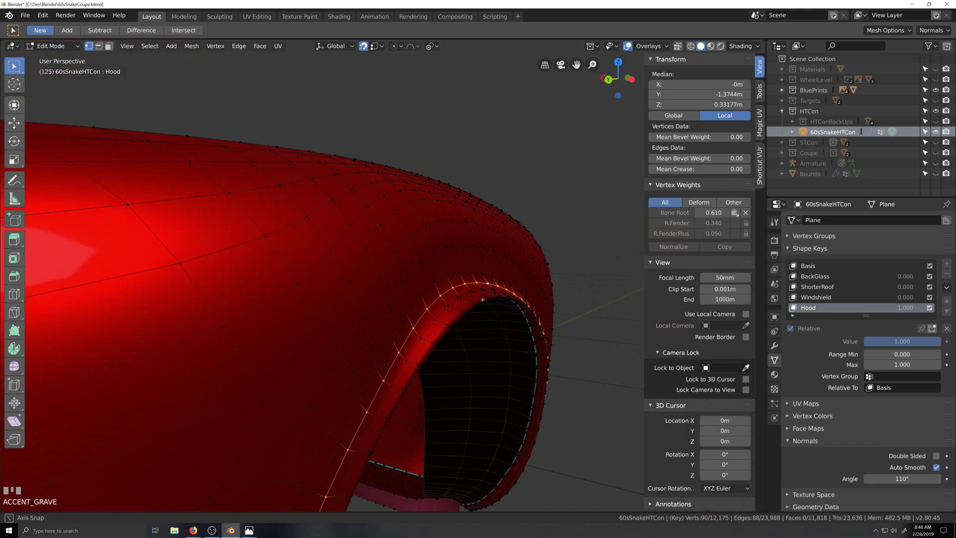
{"action": "scroll", "coordinate": [485, 345], "scroll_direction": "up", "scroll_amount": 2}
{"action": "key", "text": "grave"}
{"action": "middle_click_drag", "start_coordinate": [495, 340], "coordinate": [493, 337]}
{"action": "middle_click_drag", "start_coordinate": [505, 302], "coordinate": [492, 320]}
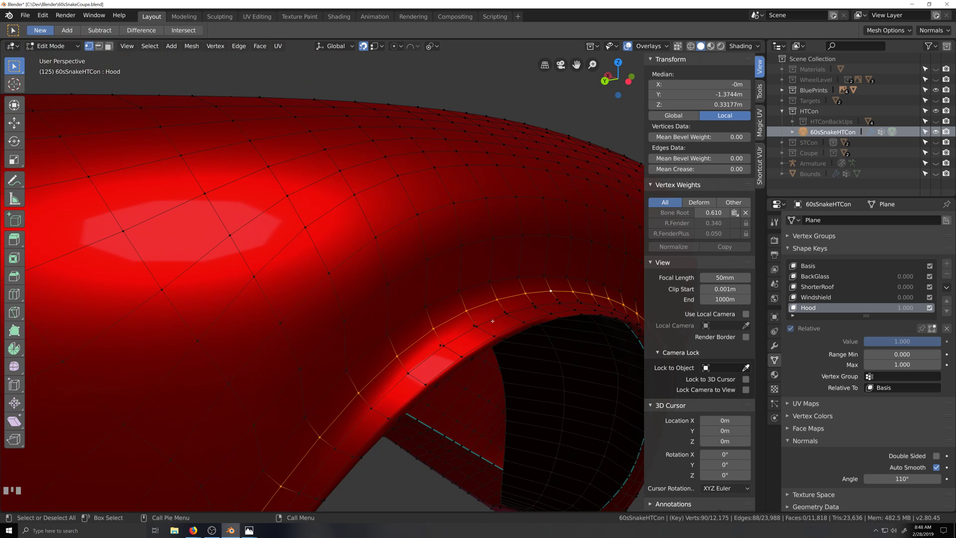
Add the next edge loop outward from the wheel-arch lip on both front fenders to the selection.
{"action": "left_click", "coordinate": [472, 284], "text": "alt+shift"}
{"action": "scroll", "coordinate": [472, 284], "scroll_direction": "down", "scroll_amount": 8}
{"action": "key", "text": "grave"}
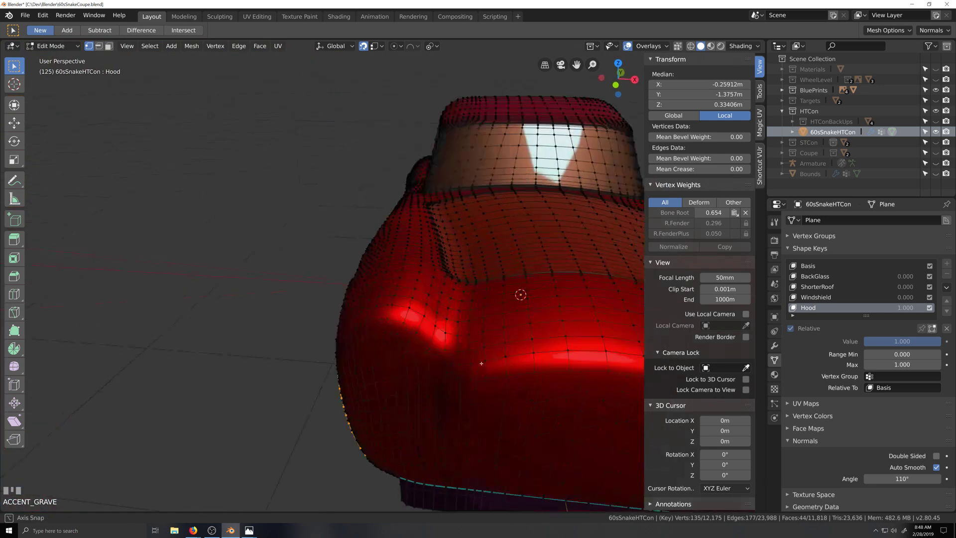
{"action": "scroll", "coordinate": [454, 357], "scroll_direction": "down", "scroll_amount": 4}
{"action": "scroll", "coordinate": [463, 374], "scroll_direction": "up", "scroll_amount": 5}
{"action": "key", "text": "grave"}
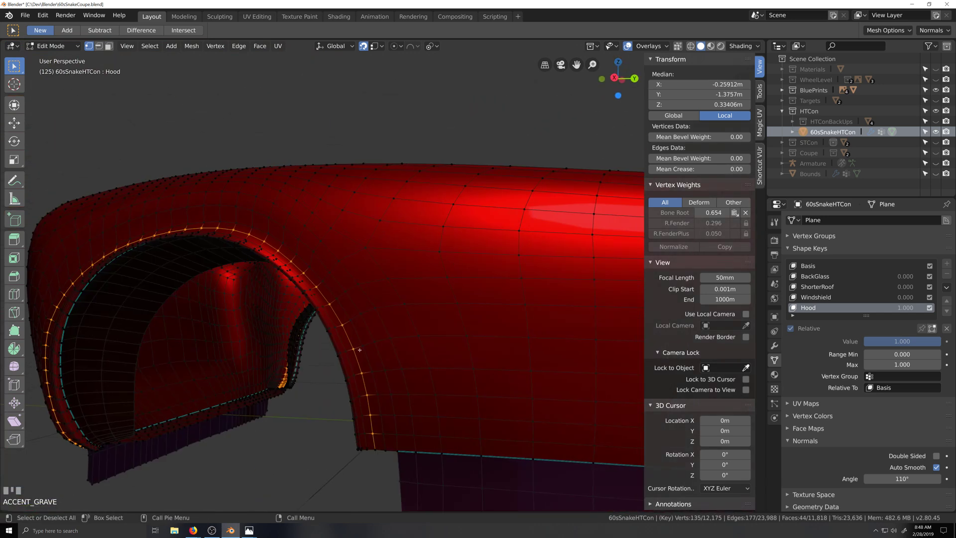
{"action": "left_click", "coordinate": [609, 341], "text": "alt+shift"}
{"action": "scroll", "coordinate": [528, 394], "scroll_direction": "down", "scroll_amount": 4}
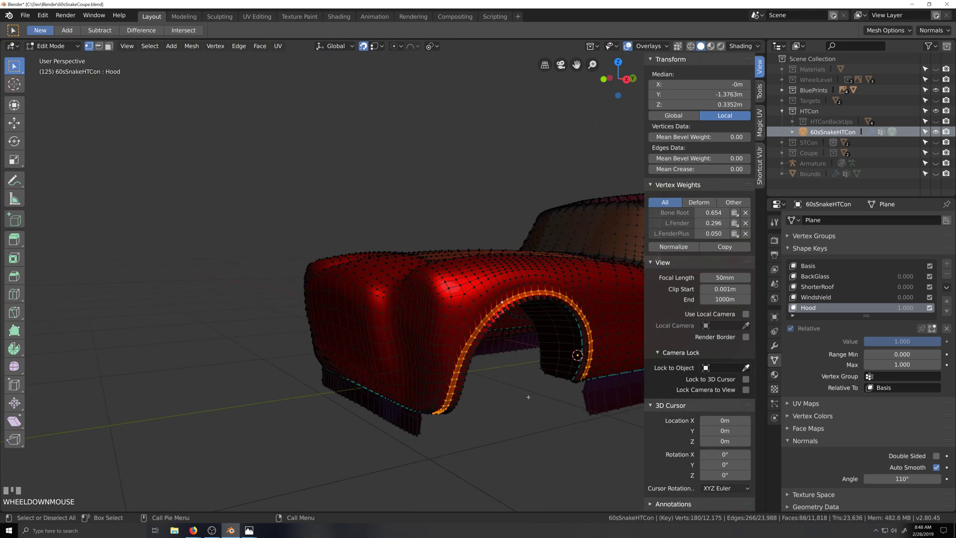
Examine the selected wheel-arch loops on both front fenders from the side and the front of the car.
{"action": "key", "text": "grave"}
{"action": "scroll", "coordinate": [498, 380], "scroll_direction": "up", "scroll_amount": 5}
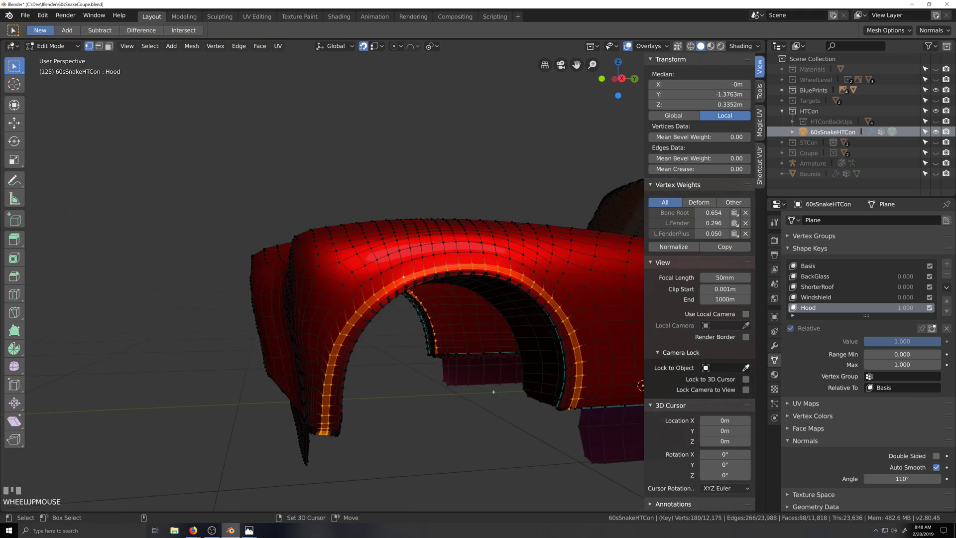
{"action": "key", "text": "grave"}
{"action": "key", "text": "shift+grave"}
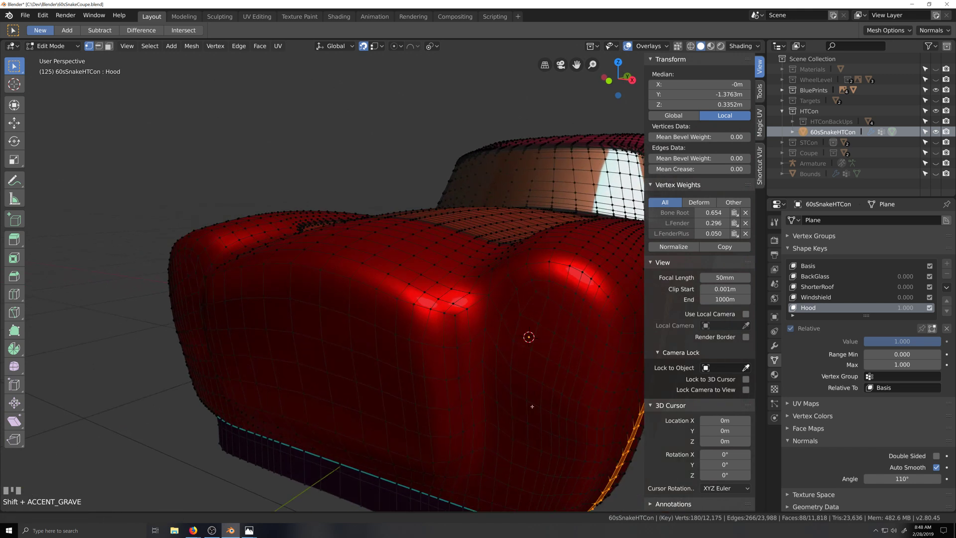
{"action": "key", "text": "grave"}
{"action": "middle_click_drag", "start_coordinate": [434, 383], "coordinate": [460, 377]}
{"action": "key", "text": "grave"}
{"action": "scroll", "coordinate": [455, 381], "scroll_direction": "down", "scroll_amount": 3}
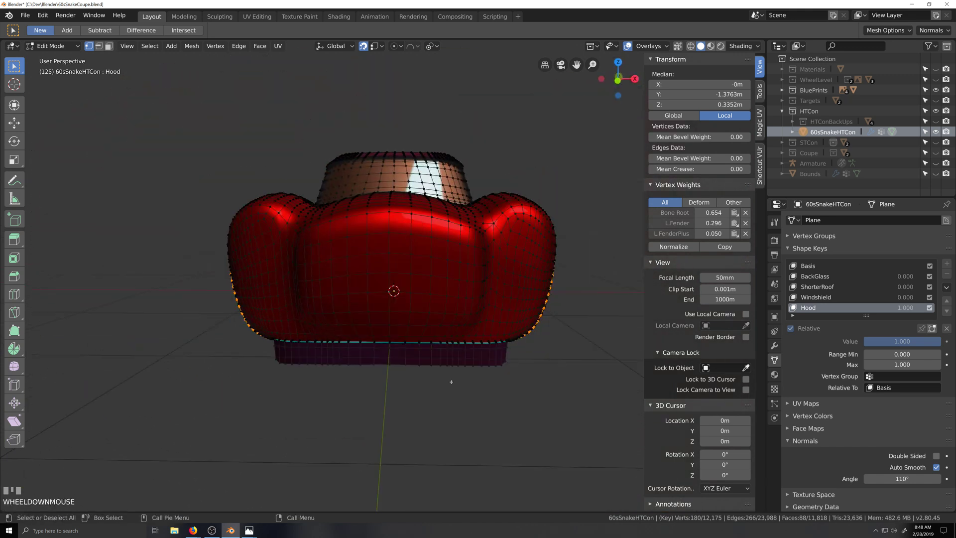
Add the lower center vertex of the car's nose to the selection and set the pivot point to Active Element in front view.
{"action": "key", "text": "grave"}
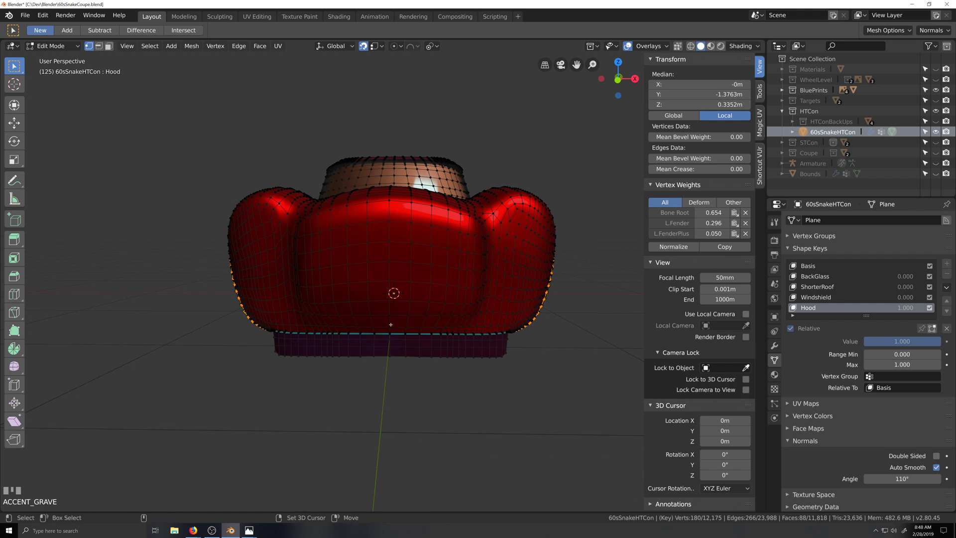
{"action": "key", "text": "grave"}
{"action": "scroll", "coordinate": [381, 318], "scroll_direction": "up", "scroll_amount": 2}
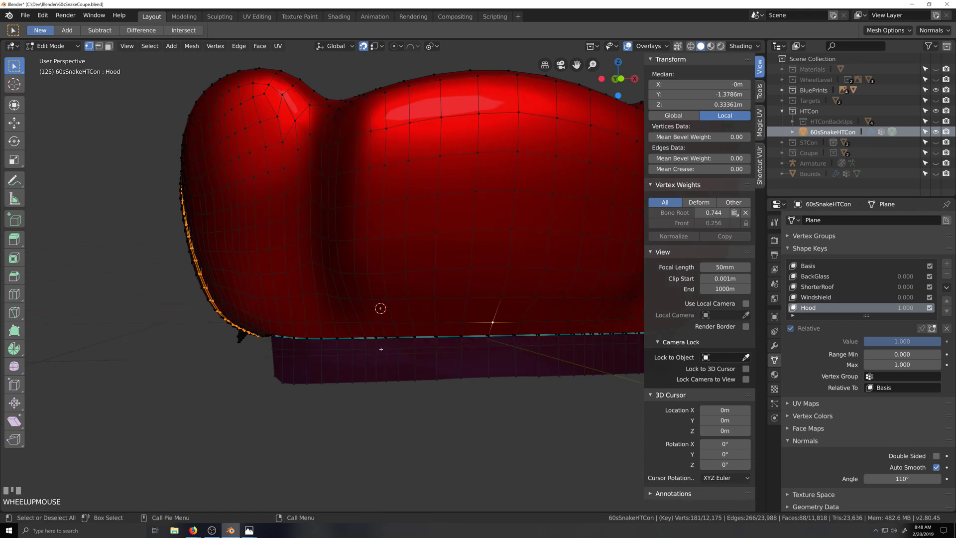
{"action": "key", "text": "KP_1"}
{"action": "scroll", "coordinate": [381, 349], "scroll_direction": "up", "scroll_amount": 1}
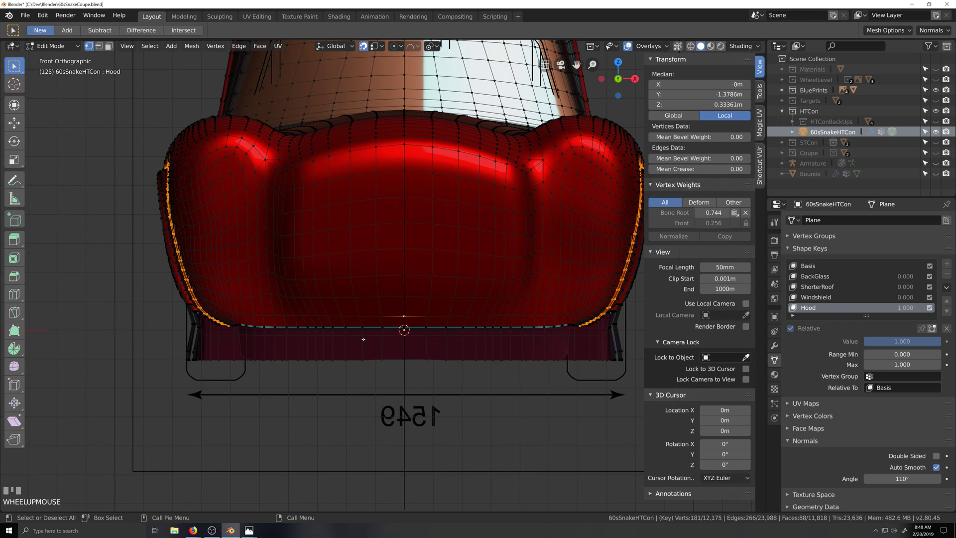
{"action": "key", "text": "period"}
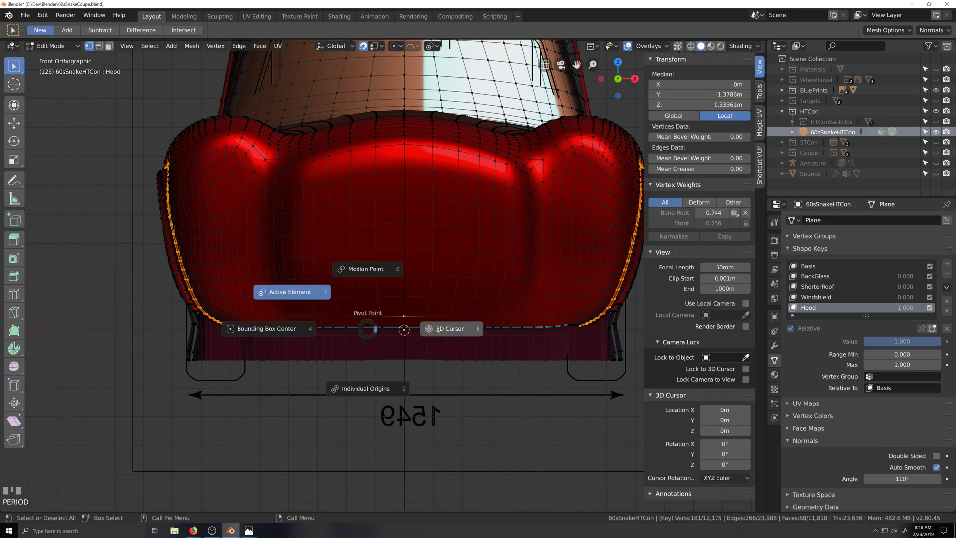
{"action": "key", "text": "shift+grave"}
{"action": "key", "text": "period"}
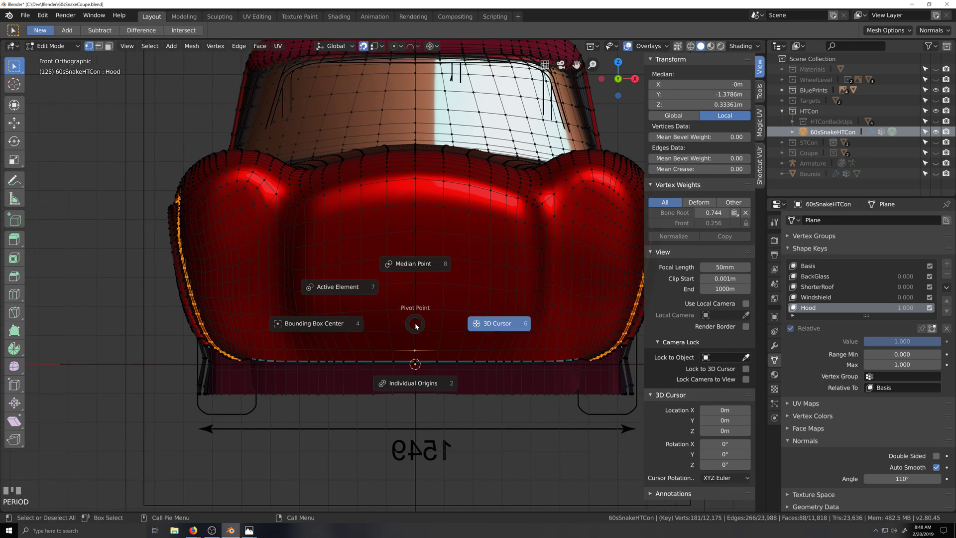
{"action": "left_click", "coordinate": [339, 287]}
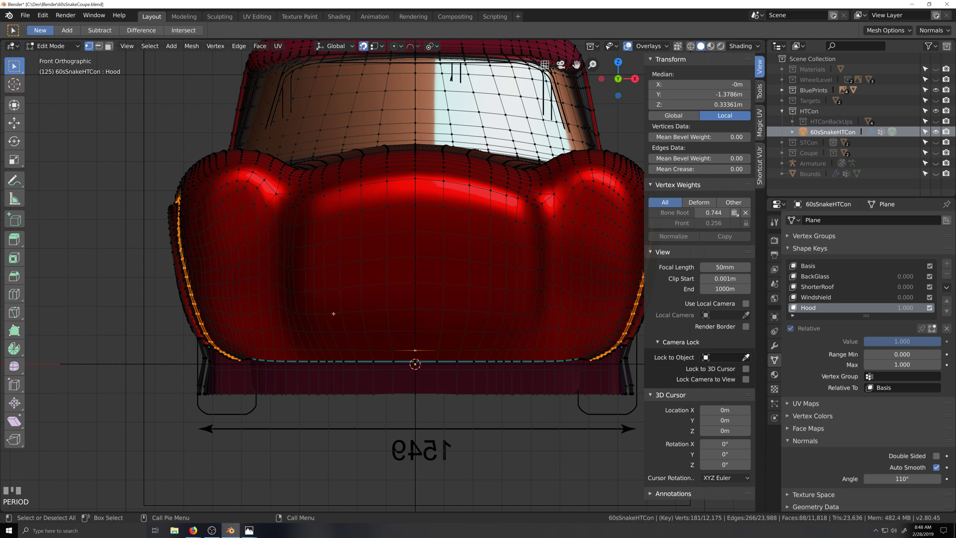
Deselect the lower center vertex of the nose and set the transform pivot point to 3D Cursor.
{"action": "scroll", "coordinate": [332, 324], "scroll_direction": "down", "scroll_amount": 2}
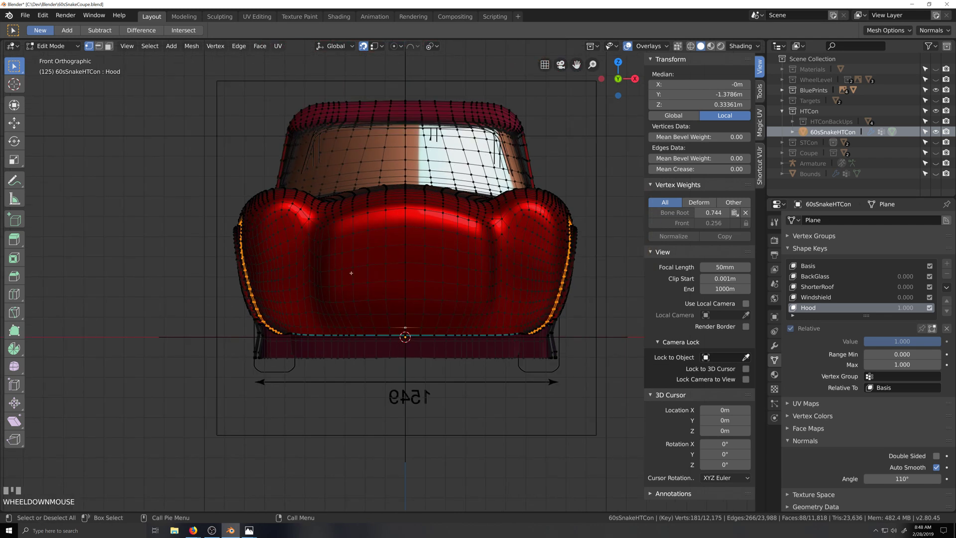
{"action": "scroll", "coordinate": [416, 354], "scroll_direction": "up", "scroll_amount": 3}
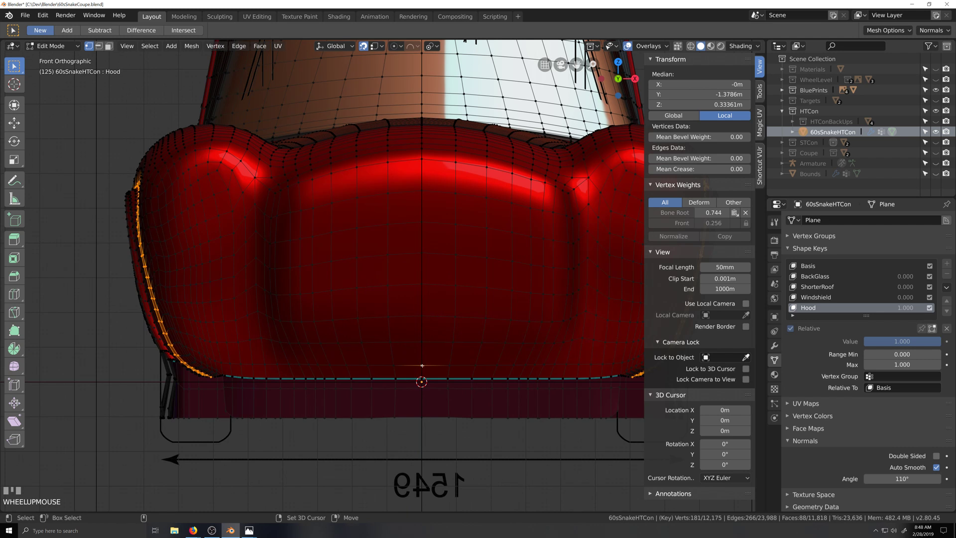
{"action": "left_click", "coordinate": [413, 318], "text": "shift"}
{"action": "key", "text": "period"}
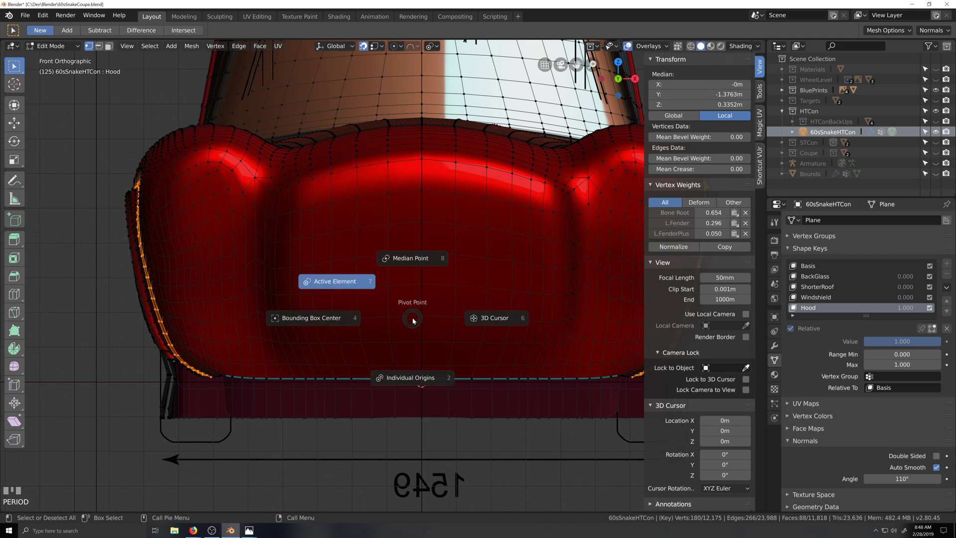
{"action": "left_click", "coordinate": [507, 327]}
{"action": "scroll", "coordinate": [508, 327], "scroll_direction": "down", "scroll_amount": 3}
{"action": "key", "text": "shift+grave"}
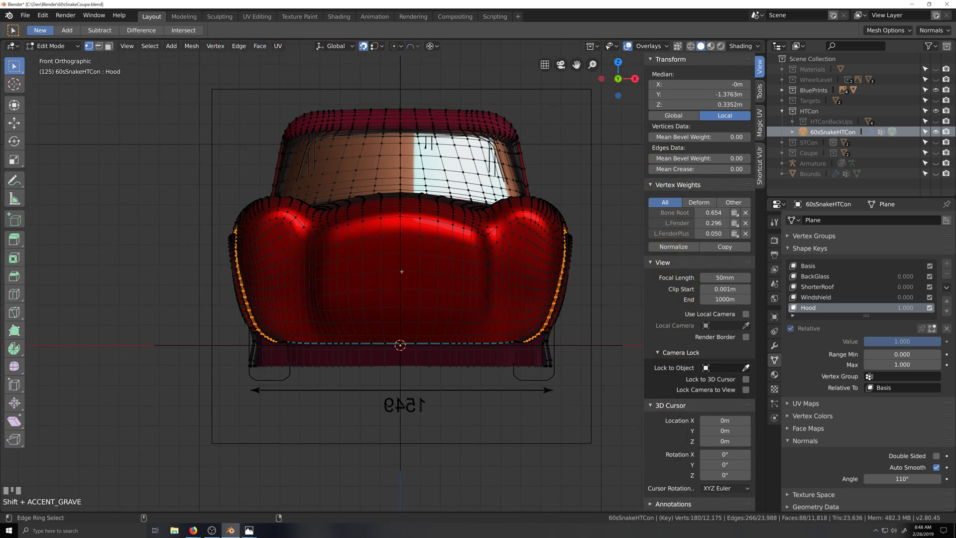
{"action": "key", "text": "shift+ctrl+alt+s"}
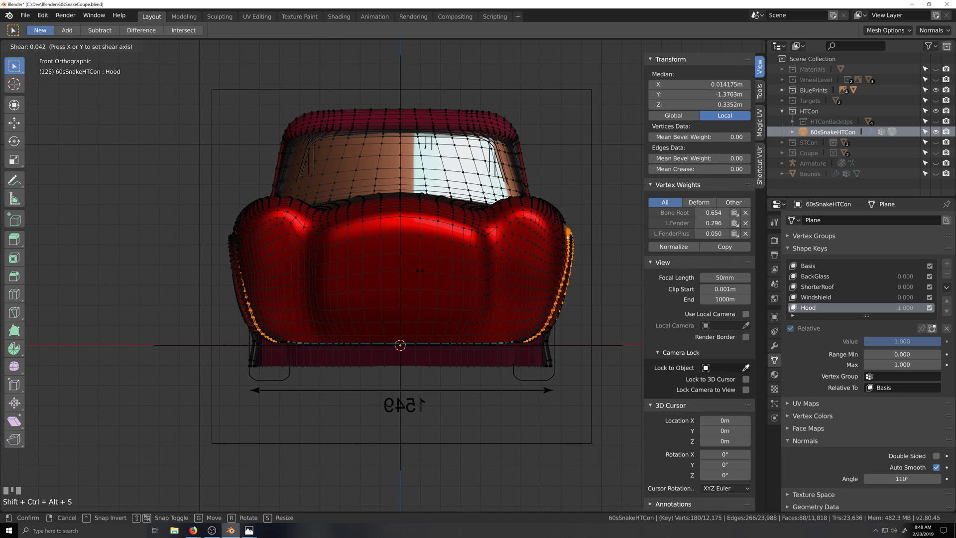
{"action": "right_click", "coordinate": [396, 271]}
{"action": "key", "text": "s"}
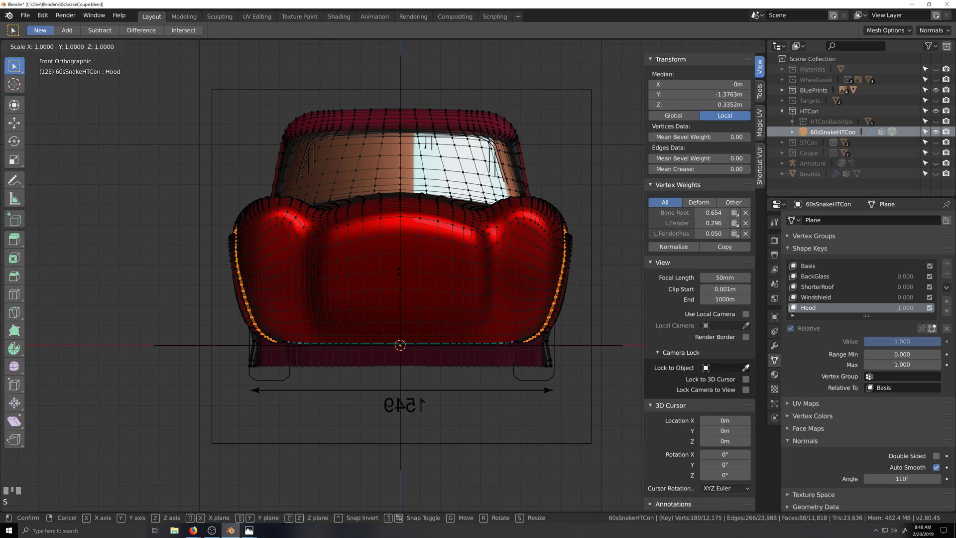
{"action": "key", "text": "x"}
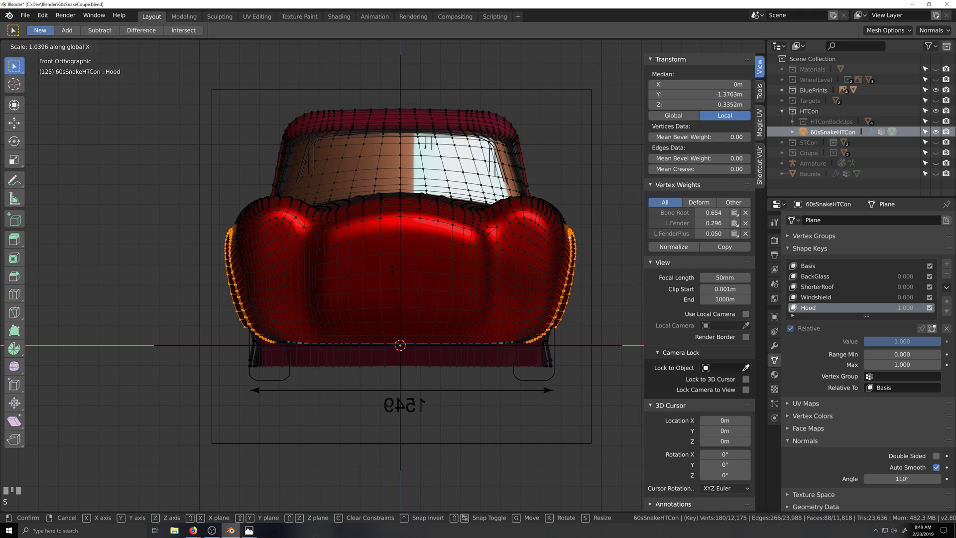
{"action": "right_click", "coordinate": [403, 264]}
{"action": "scroll", "coordinate": [355, 316], "scroll_direction": "up", "scroll_amount": 1}
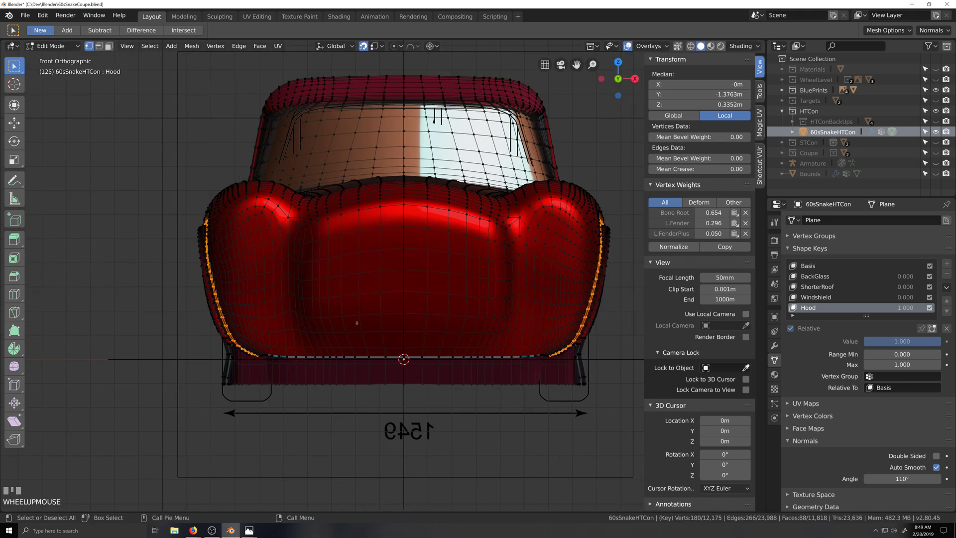
{"action": "scroll", "coordinate": [357, 323], "scroll_direction": "up", "scroll_amount": 1}
{"action": "scroll", "coordinate": [356, 322], "scroll_direction": "down", "scroll_amount": 1}
{"action": "key", "text": "r"}
{"action": "right_click", "coordinate": [398, 269]}
Examine the selected wheel-arch loops and the curvature of the surrounding front fender surface from several angles.
{"action": "scroll", "coordinate": [398, 269], "scroll_direction": "up", "scroll_amount": 1}
{"action": "key", "text": "shift+grave"}
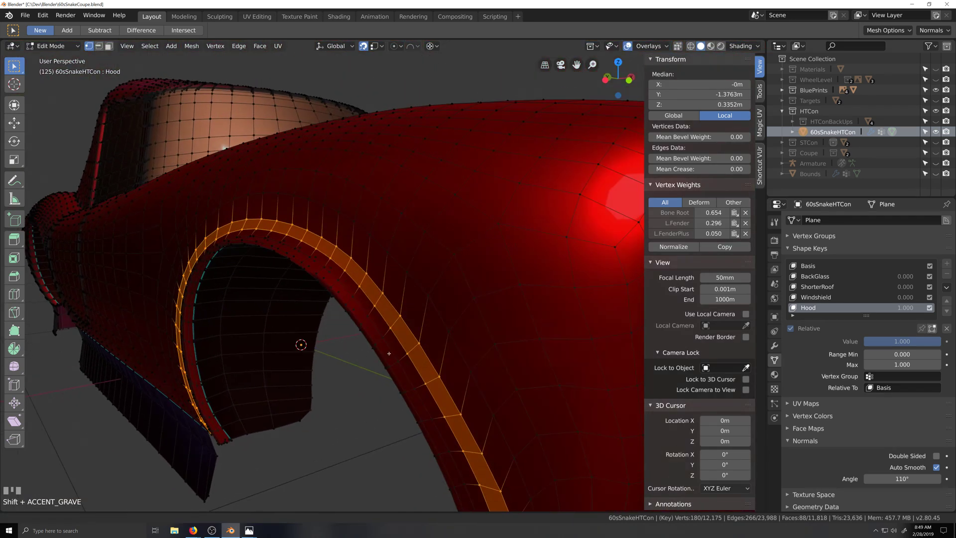
{"action": "scroll", "coordinate": [389, 353], "scroll_direction": "up", "scroll_amount": 2}
{"action": "key", "text": "grave"}
{"action": "scroll", "coordinate": [366, 354], "scroll_direction": "down", "scroll_amount": 7}
{"action": "scroll", "coordinate": [366, 354], "scroll_direction": "up", "scroll_amount": 3}
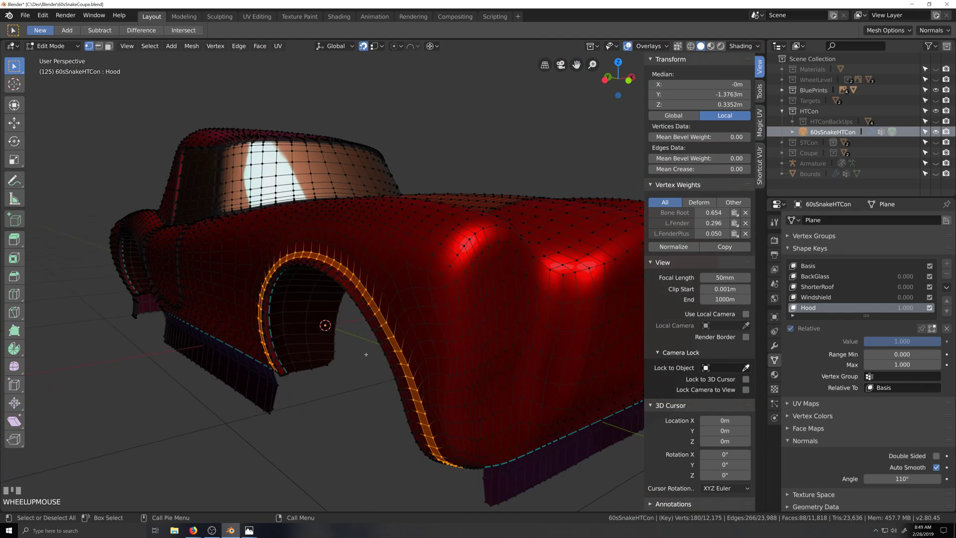
{"action": "key", "text": "grave"}
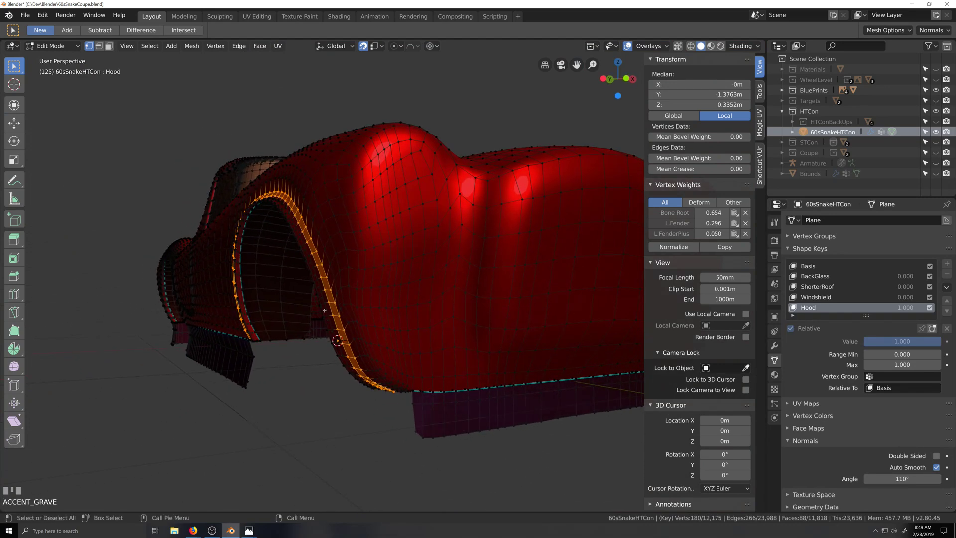
{"action": "key", "text": "grave"}
{"action": "key", "text": "shift+grave"}
{"action": "scroll", "coordinate": [330, 295], "scroll_direction": "up", "scroll_amount": 4}
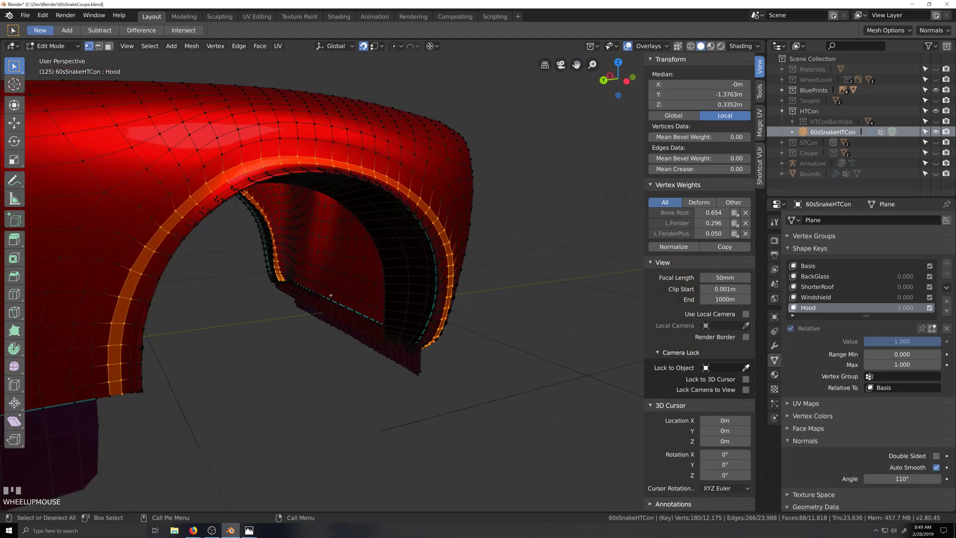
{"action": "key", "text": "grave"}
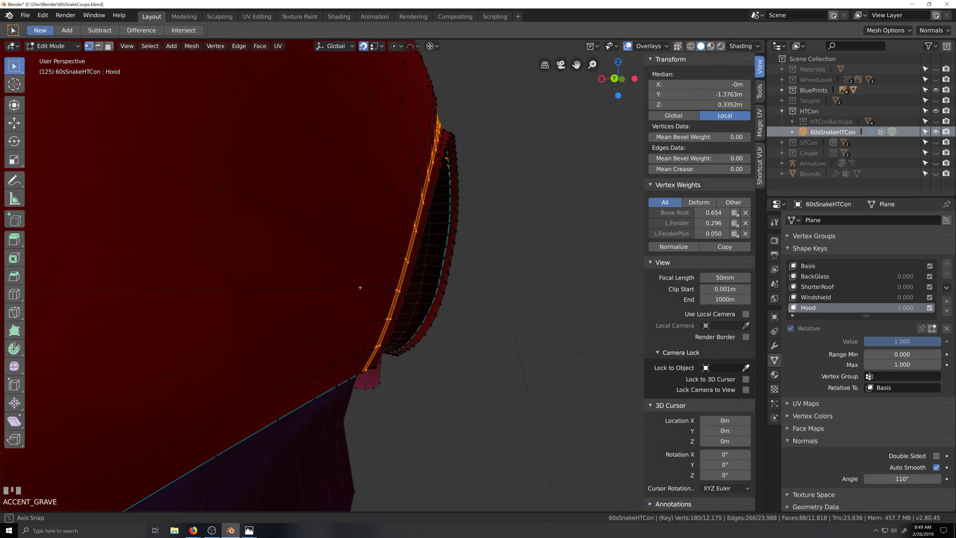
{"action": "key", "text": "grave"}
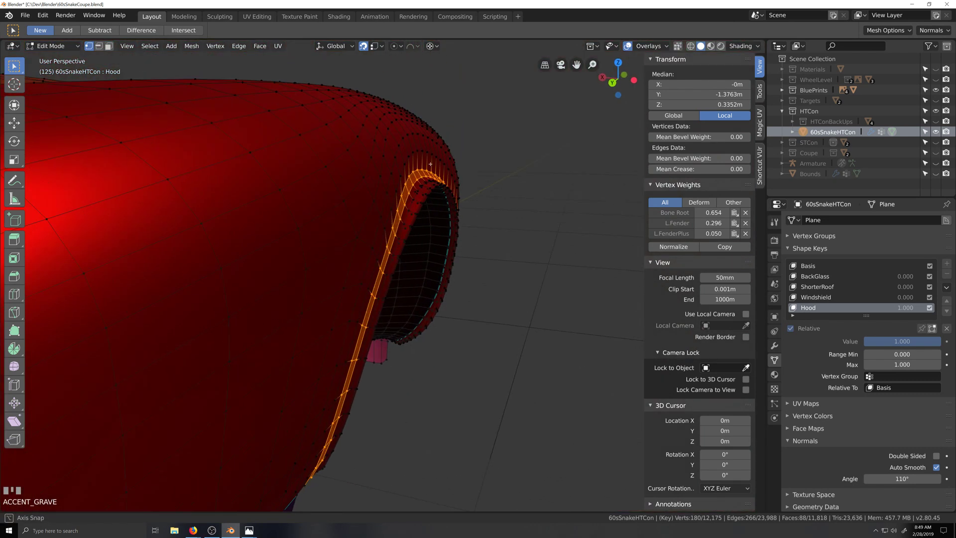
{"action": "middle_click_drag", "start_coordinate": [276, 226], "coordinate": [256, 279]}
{"action": "scroll", "coordinate": [255, 279], "scroll_direction": "down", "scroll_amount": 2}
In the left side view with X-ray on, select the front fender patch above the wheel arch using filled shortest paths.
{"action": "key", "text": "ctrl+KP_1"}
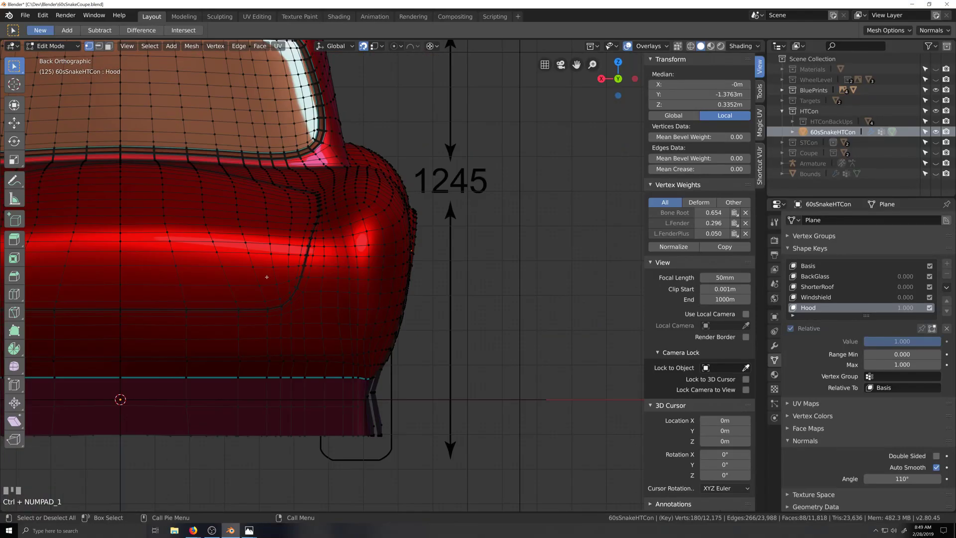
{"action": "key", "text": "ctrl+KP_3"}
{"action": "scroll", "coordinate": [201, 221], "scroll_direction": "up", "scroll_amount": 3}
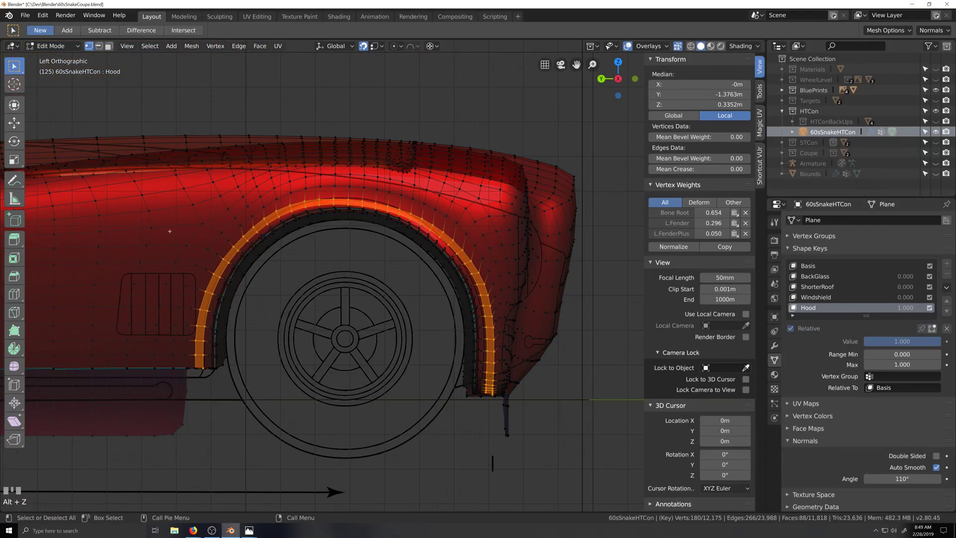
{"action": "scroll", "coordinate": [201, 221], "scroll_direction": "down", "scroll_amount": 1}
{"action": "key", "text": "shift+grave"}
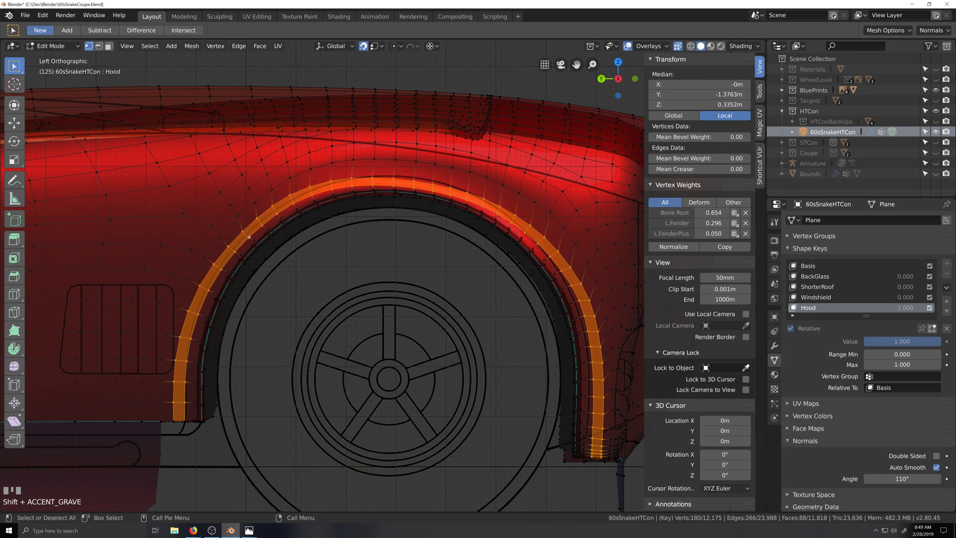
{"action": "left_click", "coordinate": [248, 236]}
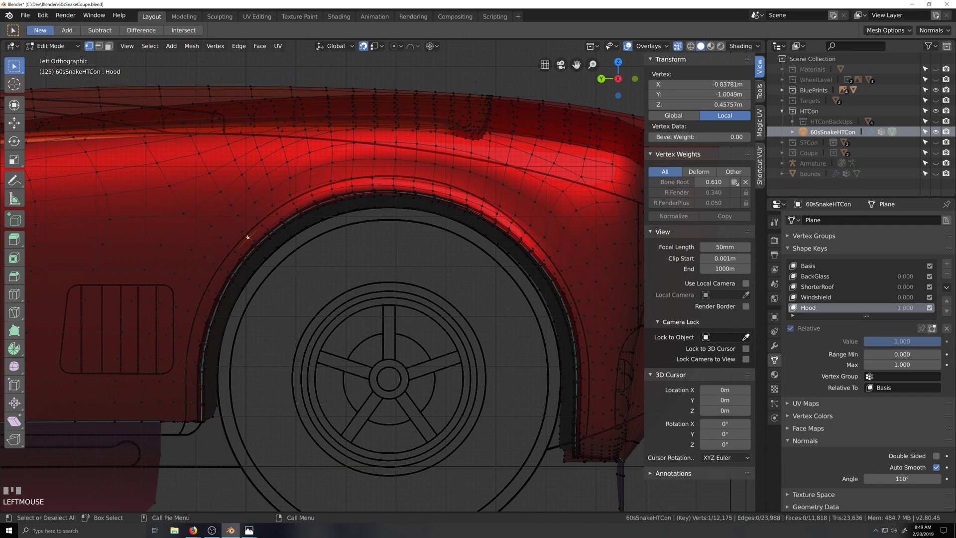
{"action": "left_click", "coordinate": [199, 152], "text": "ctrl"}
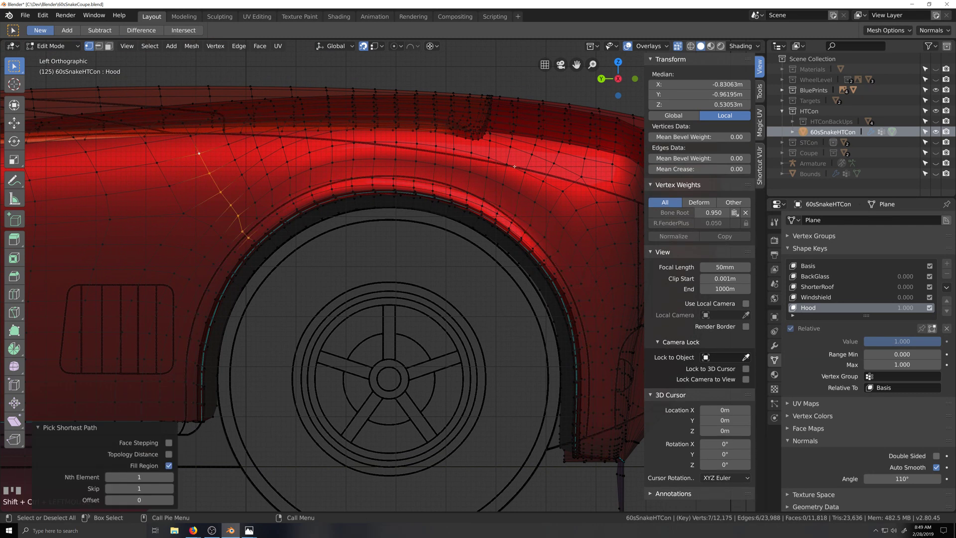
{"action": "left_click", "coordinate": [584, 159], "text": "ctrl+shift"}
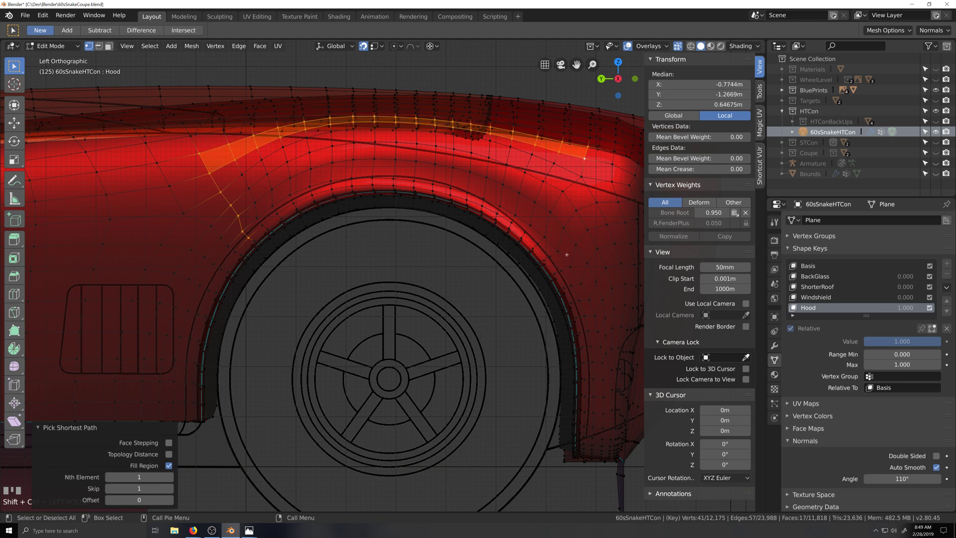
{"action": "left_click", "coordinate": [551, 257], "text": "ctrl+shift"}
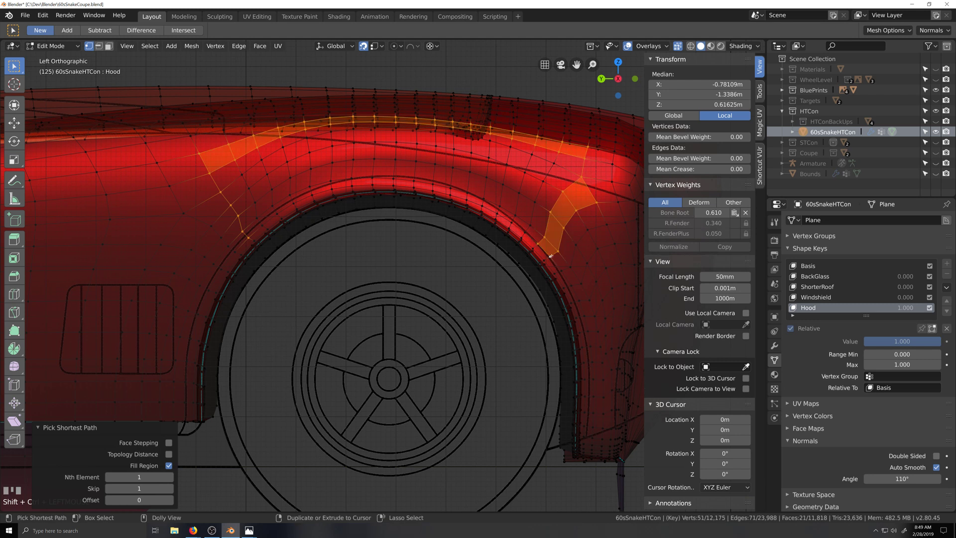
{"action": "left_click", "coordinate": [453, 135], "text": "ctrl+shift"}
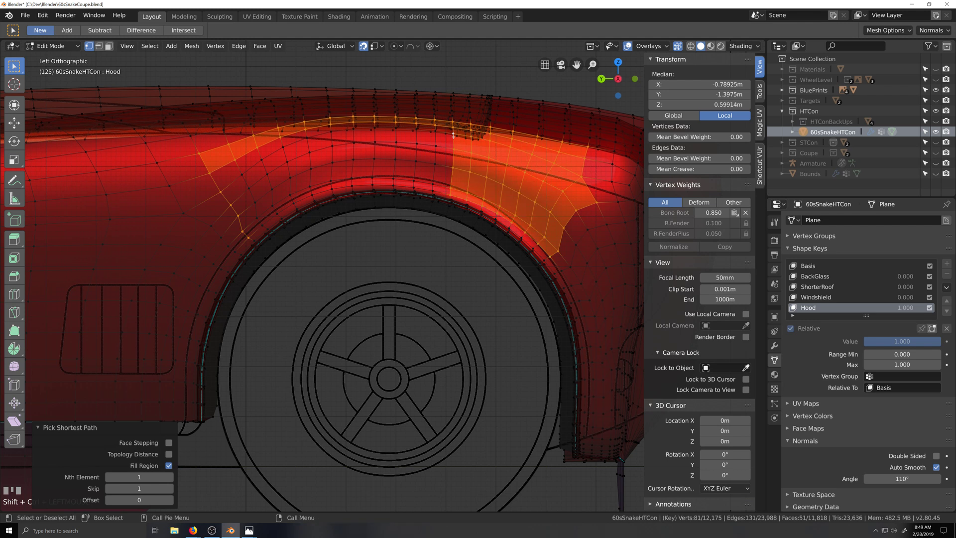
{"action": "left_click", "coordinate": [332, 188], "text": "ctrl+shift"}
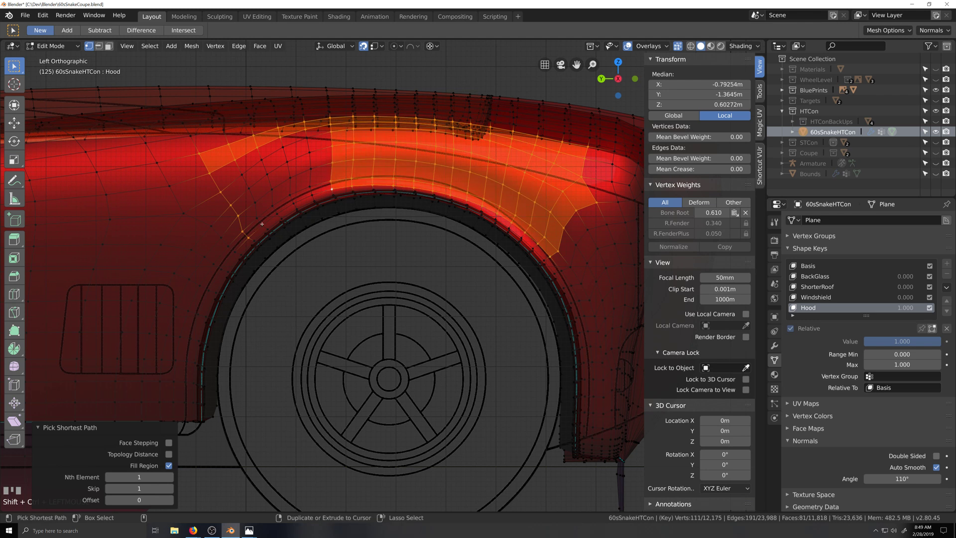
{"action": "left_click", "coordinate": [304, 138], "text": "ctrl+shift"}
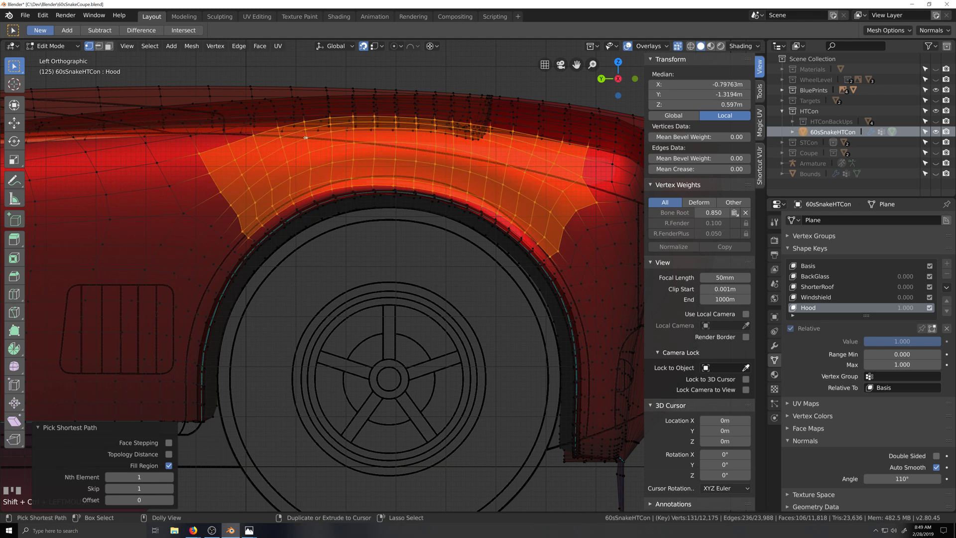
Extend the selection through the mesh with Circle Select so the matching patch above the opposite front wheel arch is included.
{"action": "scroll", "coordinate": [336, 175], "scroll_direction": "down", "scroll_amount": 3}
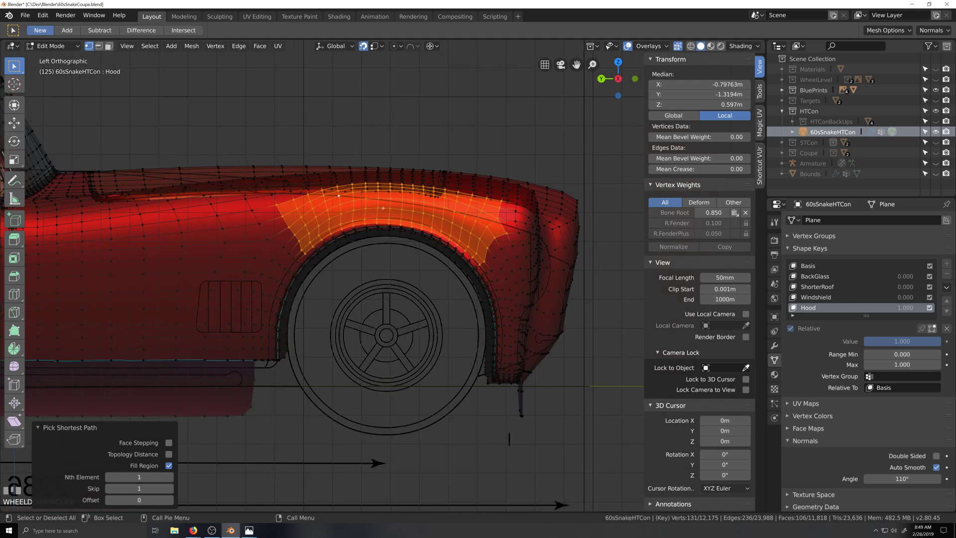
{"action": "scroll", "coordinate": [383, 207], "scroll_direction": "up", "scroll_amount": 2}
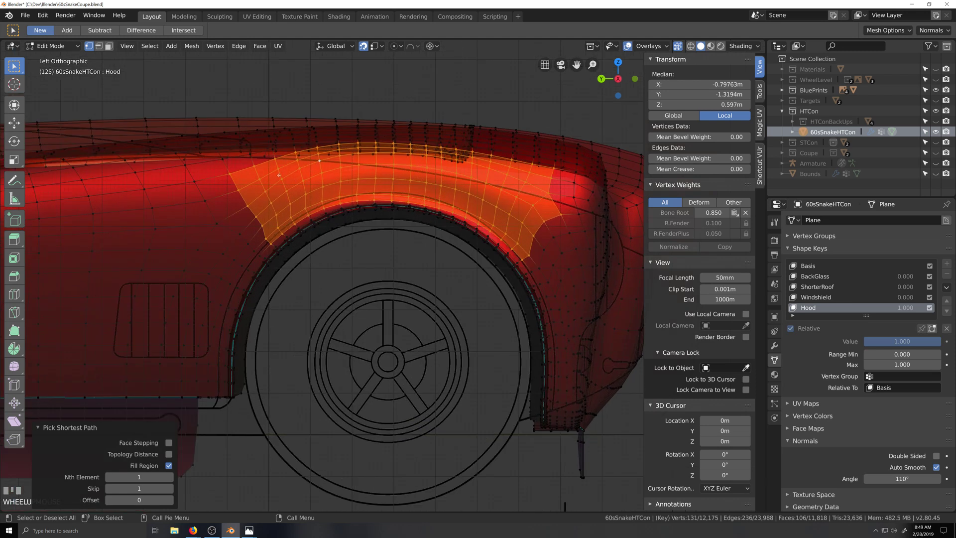
{"action": "left_click_drag", "start_coordinate": [244, 182], "coordinate": [261, 213]}
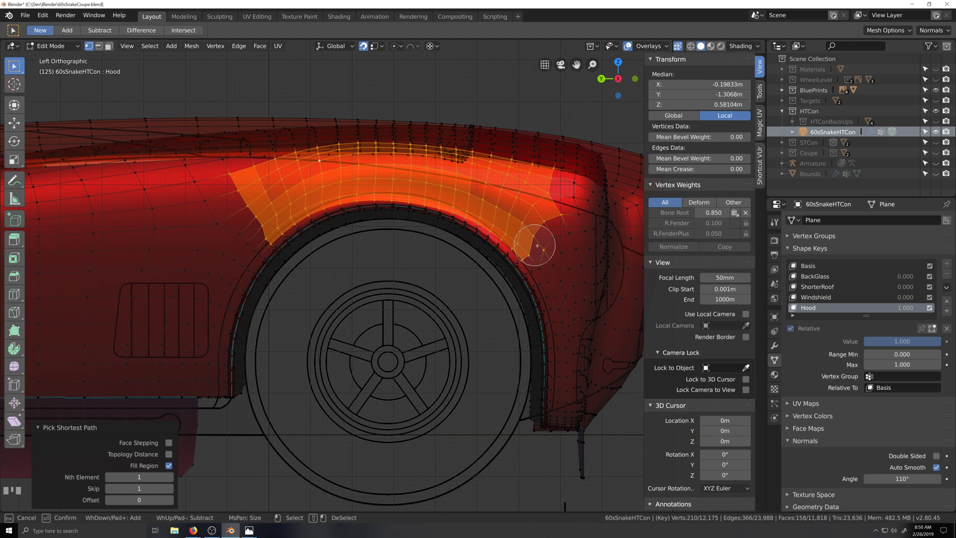
{"action": "middle_click", "coordinate": [560, 258]}
{"action": "mouse_move", "coordinate": [546, 215]}
{"action": "left_mouse_down"}
{"action": "mouse_move", "coordinate": [542, 187]}
{"action": "mouse_move", "coordinate": [490, 173]}
{"action": "left_mouse_up"}
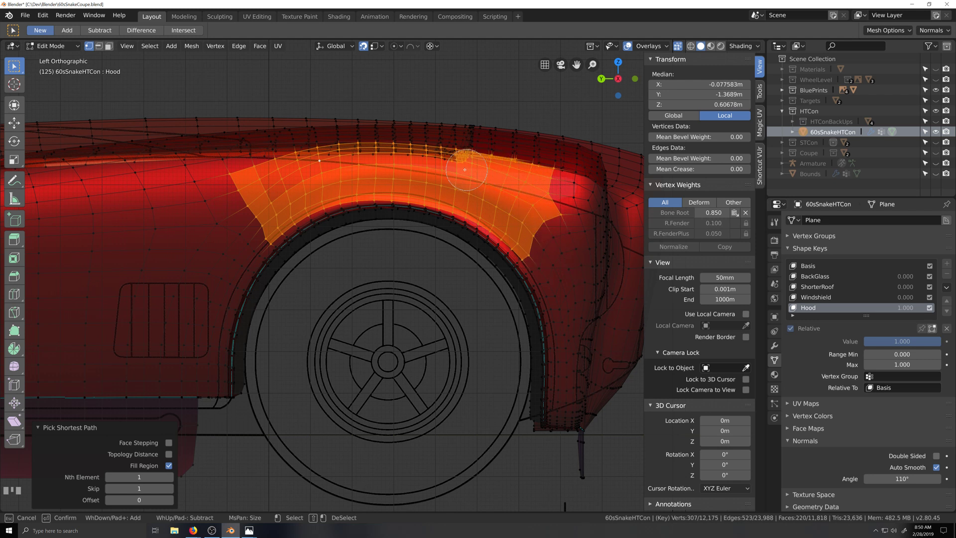
{"action": "mouse_move", "coordinate": [431, 165]}
{"action": "left_mouse_down"}
{"action": "mouse_move", "coordinate": [337, 162]}
{"action": "mouse_move", "coordinate": [280, 177]}
{"action": "left_mouse_up"}
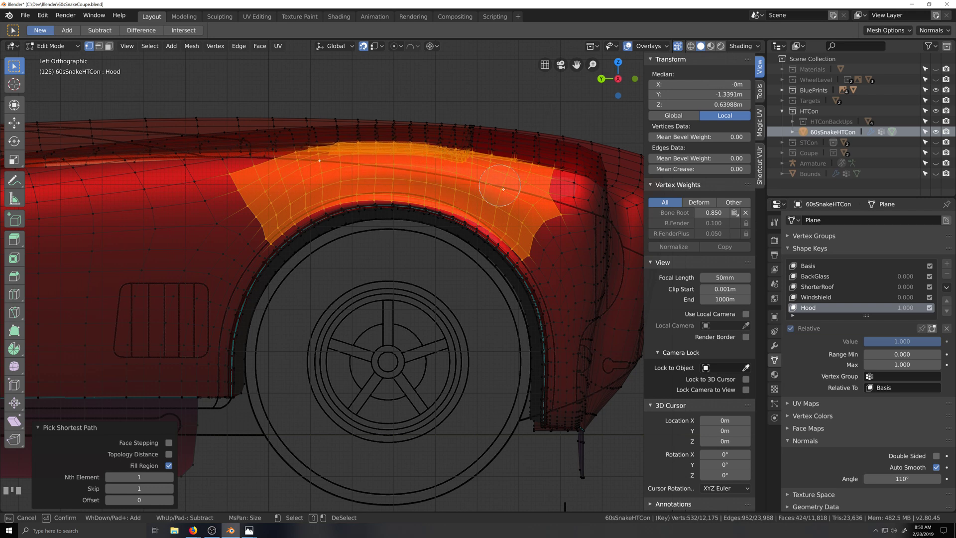
In the top view, deselect the inner headlight-side patches with Circle Select so only the two outer front fender patches remain selected.
{"action": "right_click", "coordinate": [521, 200]}
{"action": "scroll", "coordinate": [520, 214], "scroll_direction": "down", "scroll_amount": 5}
{"action": "key", "text": "grave"}
{"action": "scroll", "coordinate": [458, 344], "scroll_direction": "down", "scroll_amount": 3}
{"action": "scroll", "coordinate": [460, 318], "scroll_direction": "up", "scroll_amount": 1}
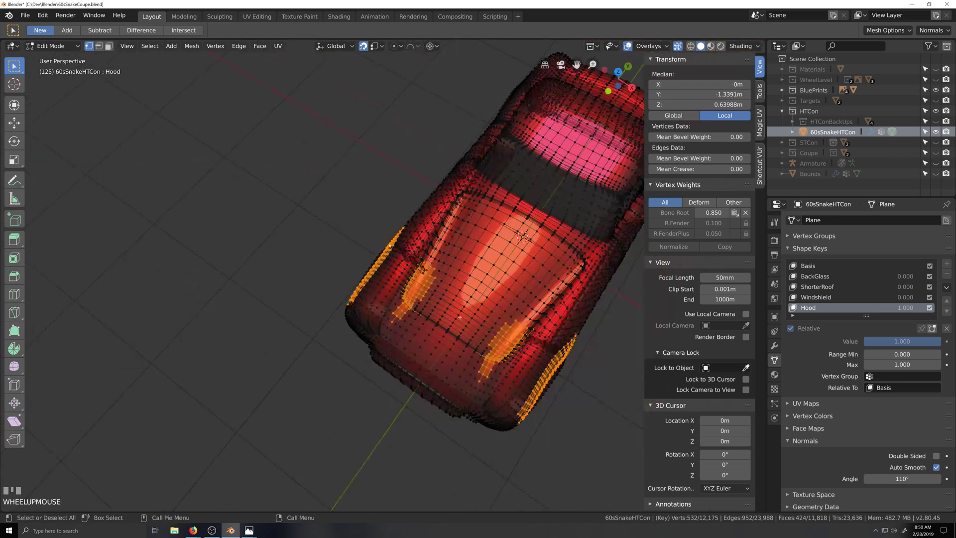
{"action": "key", "text": "KP_7"}
{"action": "scroll", "coordinate": [418, 288], "scroll_direction": "down", "scroll_amount": 2}
{"action": "key", "text": "c"}
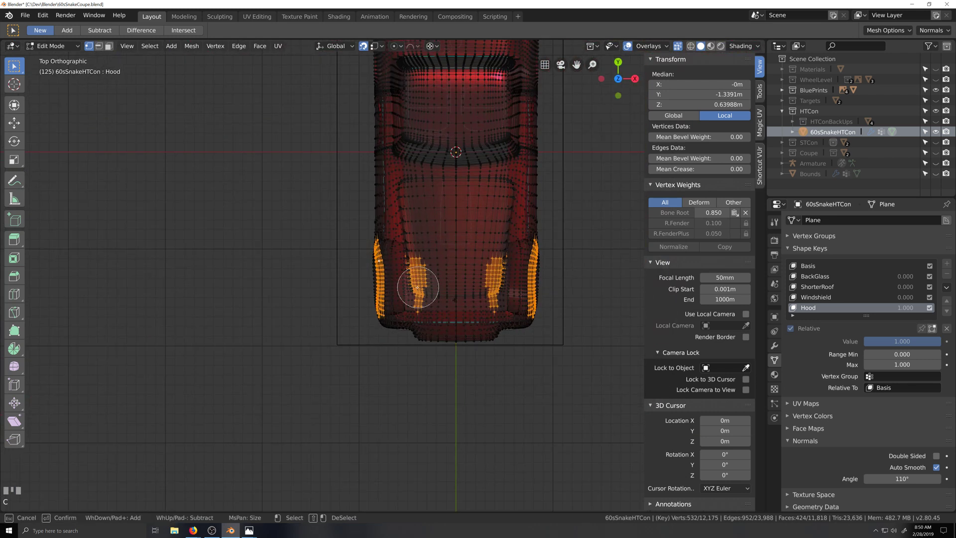
{"action": "mouse_move", "coordinate": [418, 288]}
{"action": "left_mouse_down", "text": "shift"}
{"action": "mouse_move", "coordinate": [476, 318]}
{"action": "mouse_move", "coordinate": [496, 264]}
{"action": "left_mouse_up", "text": "shift"}
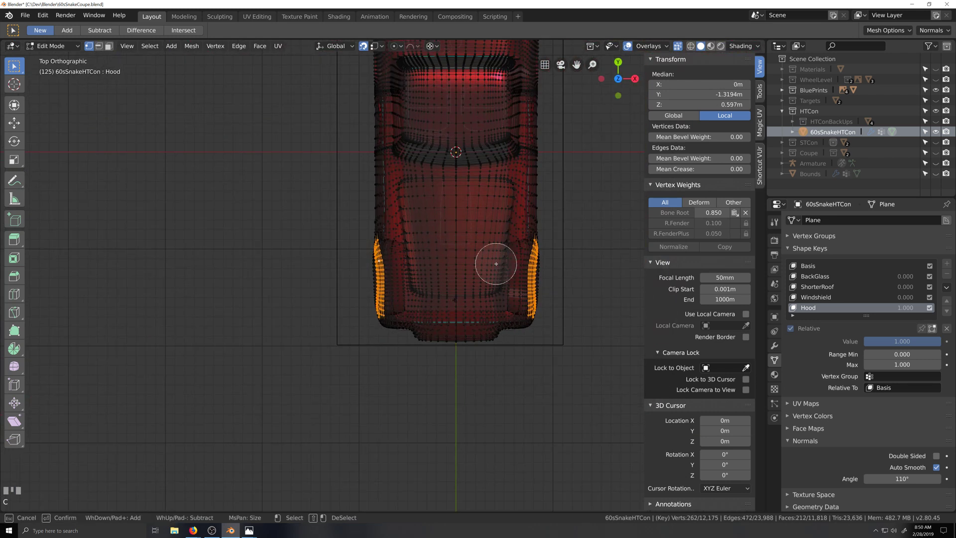
{"action": "right_click", "coordinate": [447, 323]}
Smooth the vertices of the selected front fender patches with Smoothing 0.500 and raise the repeat count by one.
{"action": "scroll", "coordinate": [385, 278], "scroll_direction": "up", "scroll_amount": 8}
{"action": "key", "text": "grave"}
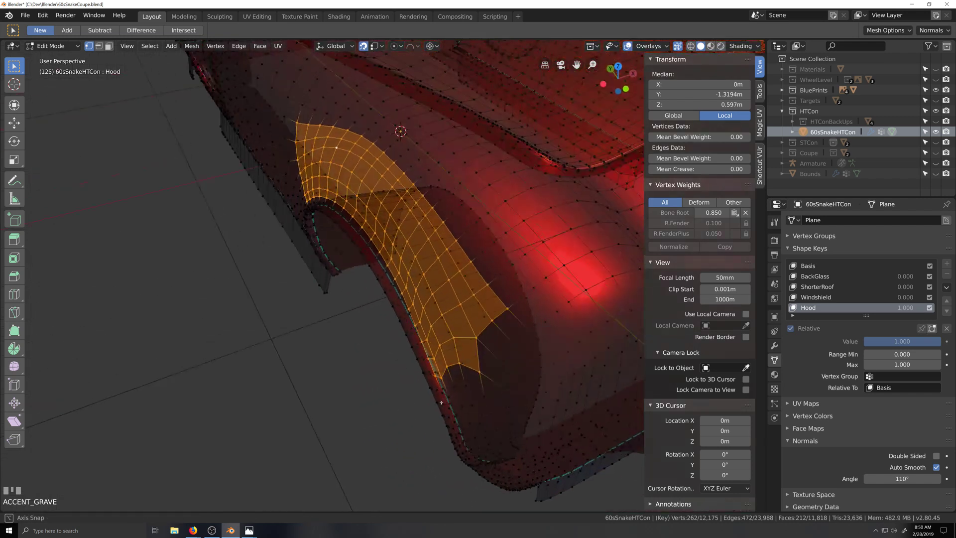
{"action": "key", "text": "shift+grave"}
{"action": "key", "text": "grave"}
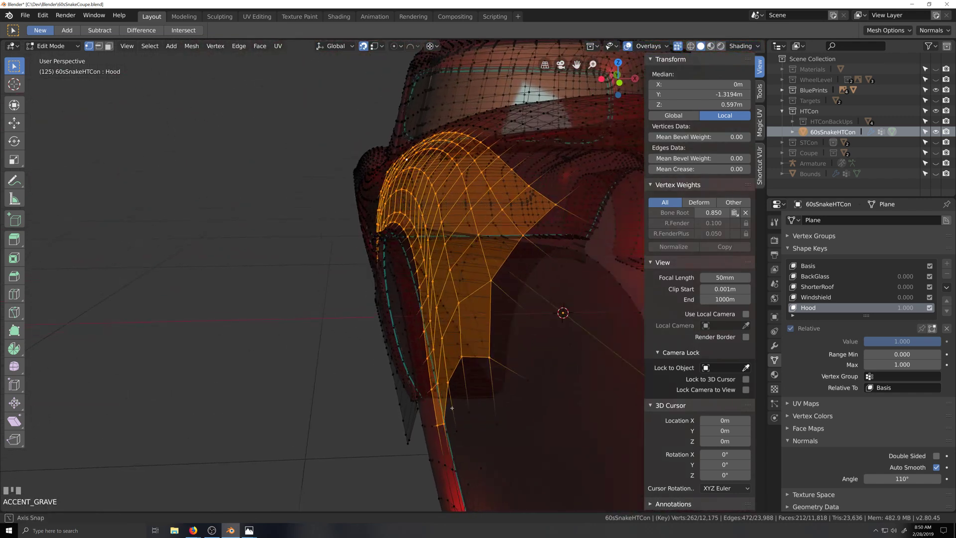
{"action": "middle_click_drag", "start_coordinate": [451, 408], "coordinate": [450, 407]}
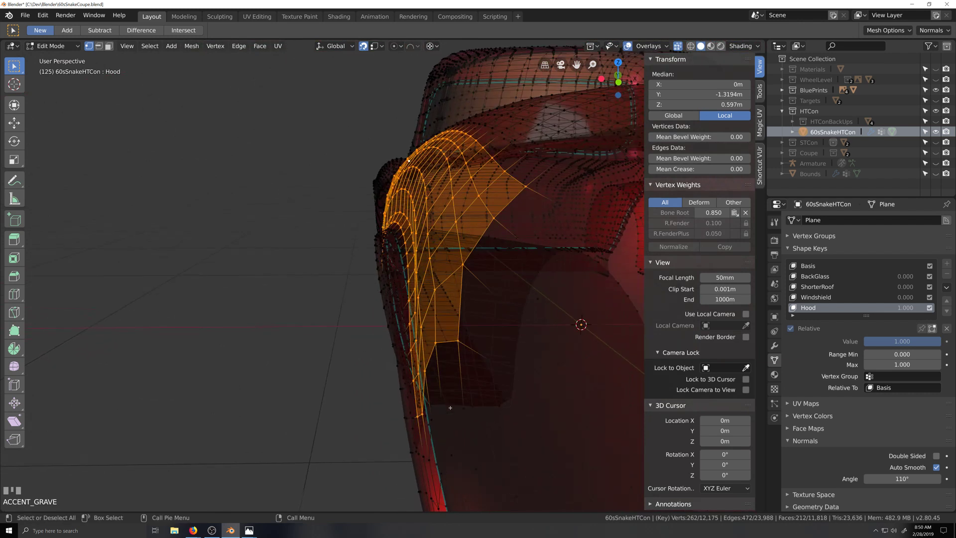
{"action": "key", "text": "F3"}
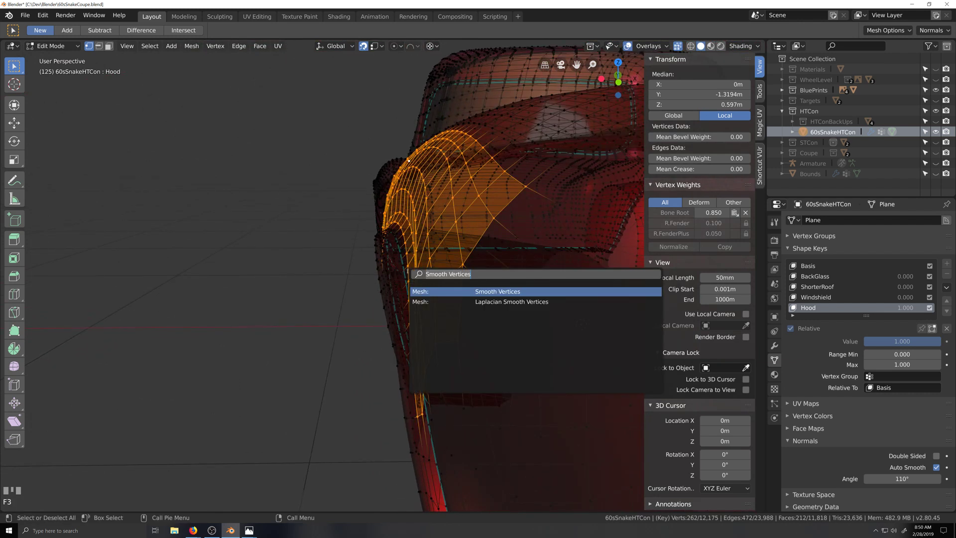
{"action": "key", "text": "Return"}
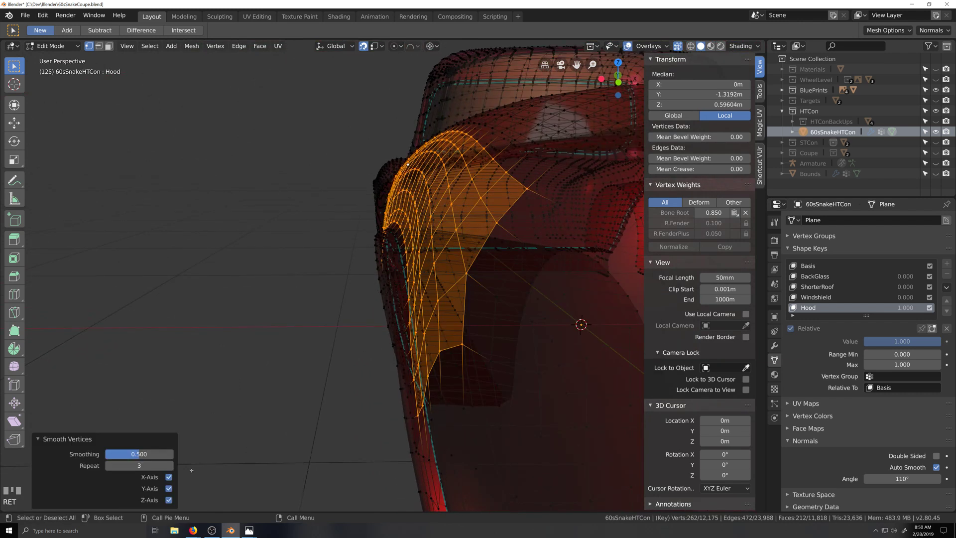
{"action": "scroll", "coordinate": [327, 369], "scroll_direction": "down", "scroll_amount": 2}
{"action": "middle_click_drag", "start_coordinate": [327, 369], "coordinate": [473, 379]}
{"action": "left_click", "coordinate": [171, 466]}
Return to Object Mode with X-ray off and check the smoothed fender surface on the whole body.
{"action": "key", "text": "Tab"}
{"action": "key", "text": "alt+z"}
{"action": "scroll", "coordinate": [471, 378], "scroll_direction": "up", "scroll_amount": 10}
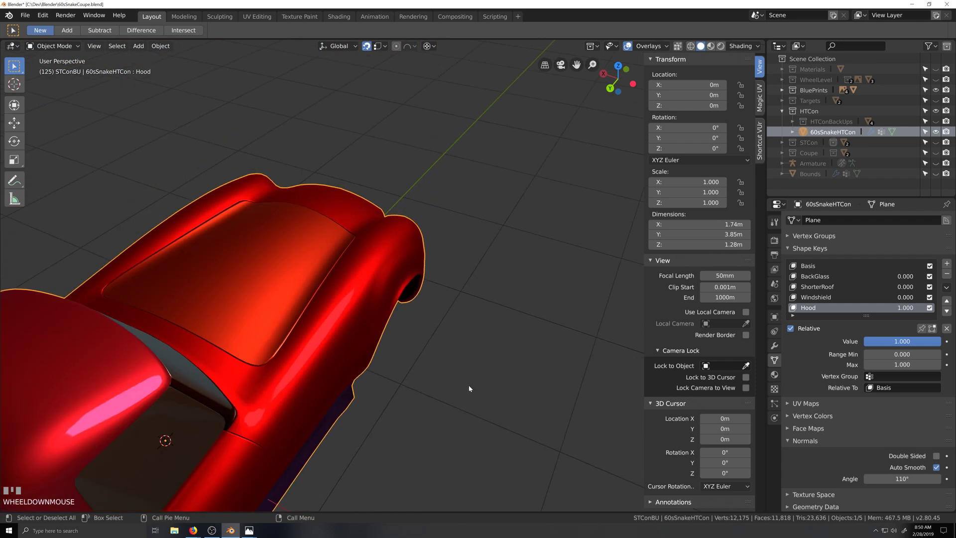
{"action": "key", "text": "grave"}
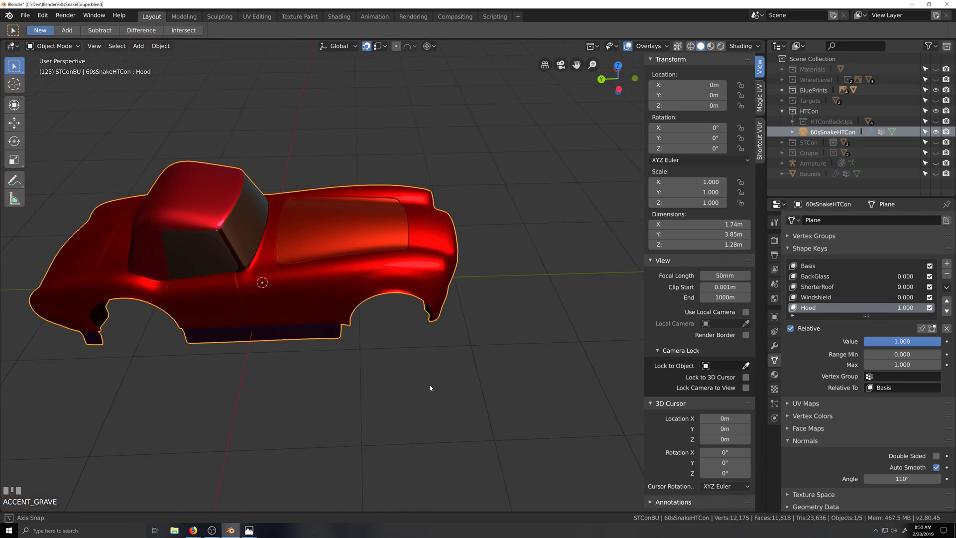
Show the Armature and clear the user transforms of the R.Fender bone only.
{"action": "left_click", "coordinate": [936, 163]}
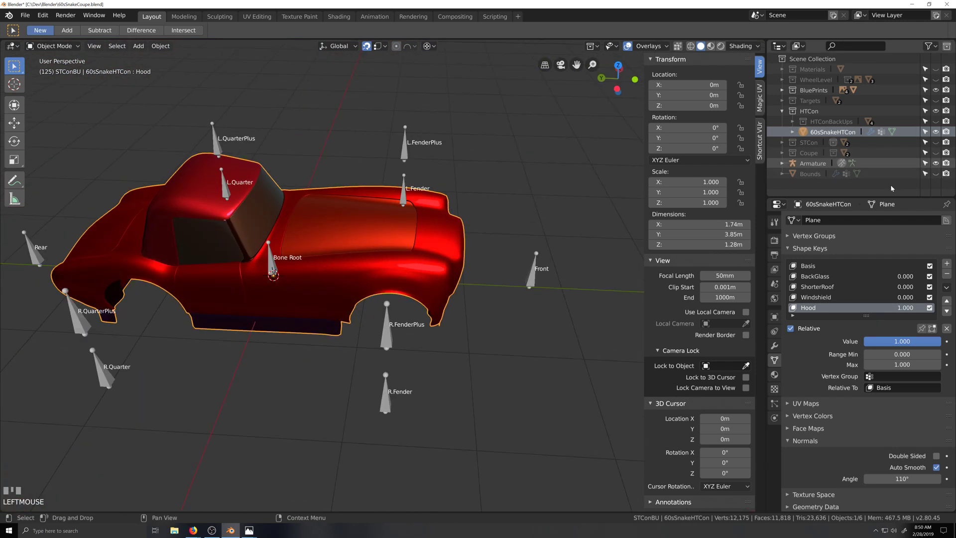
{"action": "middle_click_drag", "start_coordinate": [439, 358], "coordinate": [372, 357]}
{"action": "left_click", "coordinate": [271, 347]}
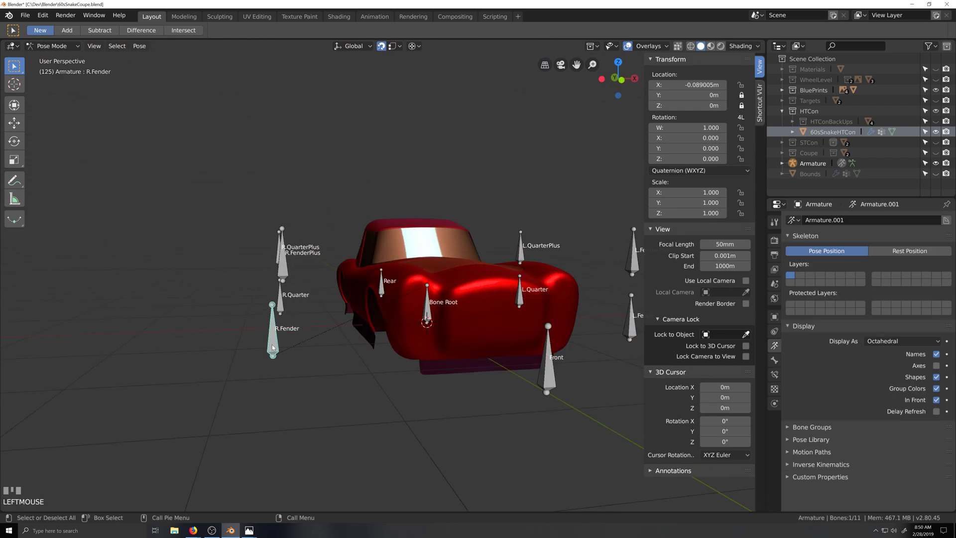
{"action": "right_click", "coordinate": [274, 343]}
{"action": "left_click", "coordinate": [271, 506]}
Hide the Armature again and examine the front fender, wheel arch and nose highlights from several angles.
{"action": "mouse_move", "coordinate": [389, 427]}
{"action": "middle_mouse_down"}
{"action": "mouse_move", "coordinate": [415, 439]}
{"action": "mouse_move", "coordinate": [437, 416]}
{"action": "mouse_move", "coordinate": [454, 416]}
{"action": "mouse_move", "coordinate": [462, 431]}
{"action": "mouse_move", "coordinate": [477, 420]}
{"action": "mouse_move", "coordinate": [462, 407]}
{"action": "mouse_move", "coordinate": [422, 422]}
{"action": "mouse_move", "coordinate": [409, 446]}
{"action": "mouse_move", "coordinate": [384, 431]}
{"action": "middle_mouse_up"}
{"action": "scroll", "coordinate": [416, 435], "scroll_direction": "up", "scroll_amount": 4}
{"action": "scroll", "coordinate": [422, 423], "scroll_direction": "down", "scroll_amount": 6}
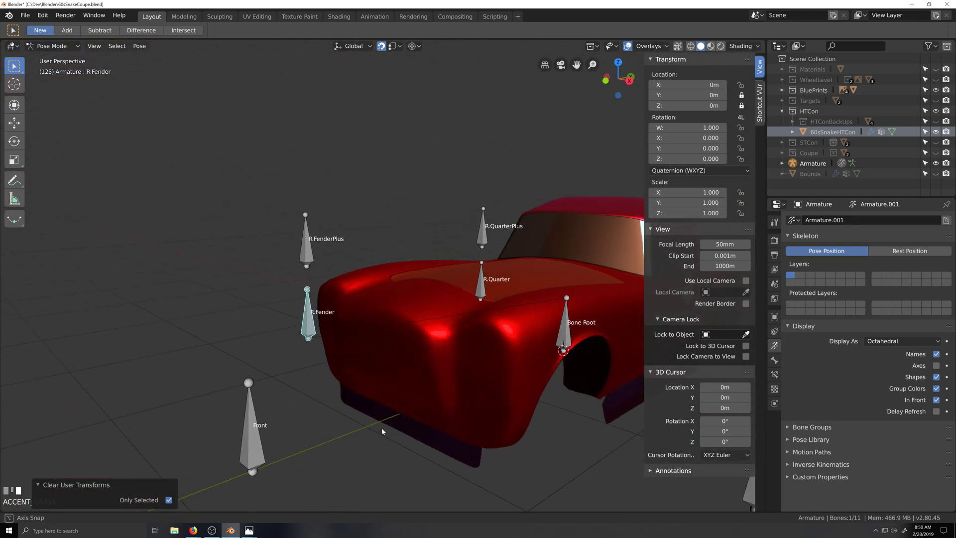
{"action": "middle_click_drag", "start_coordinate": [493, 449], "coordinate": [466, 445]}
{"action": "left_click", "coordinate": [935, 163]}
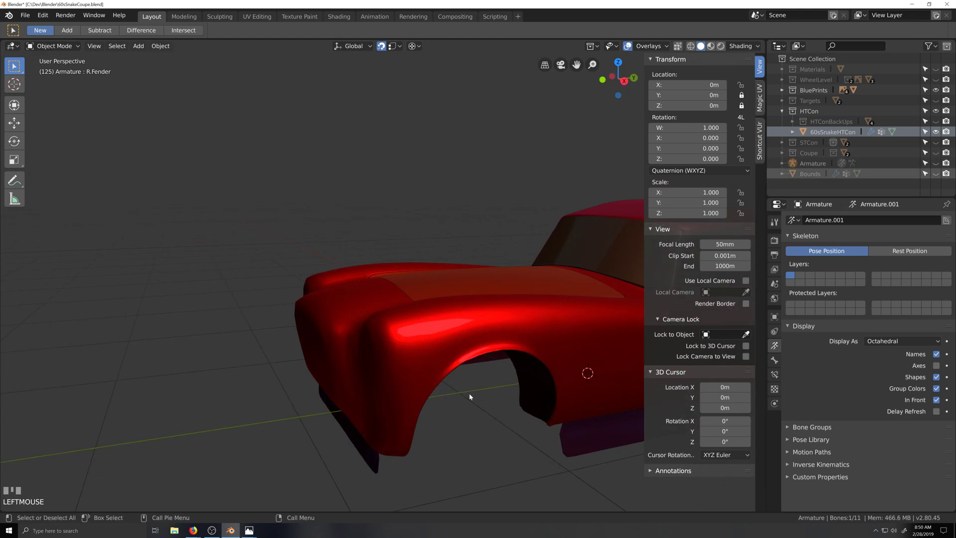
{"action": "key", "text": "shift+grave"}
{"action": "scroll", "coordinate": [277, 367], "scroll_direction": "down", "scroll_amount": 4}
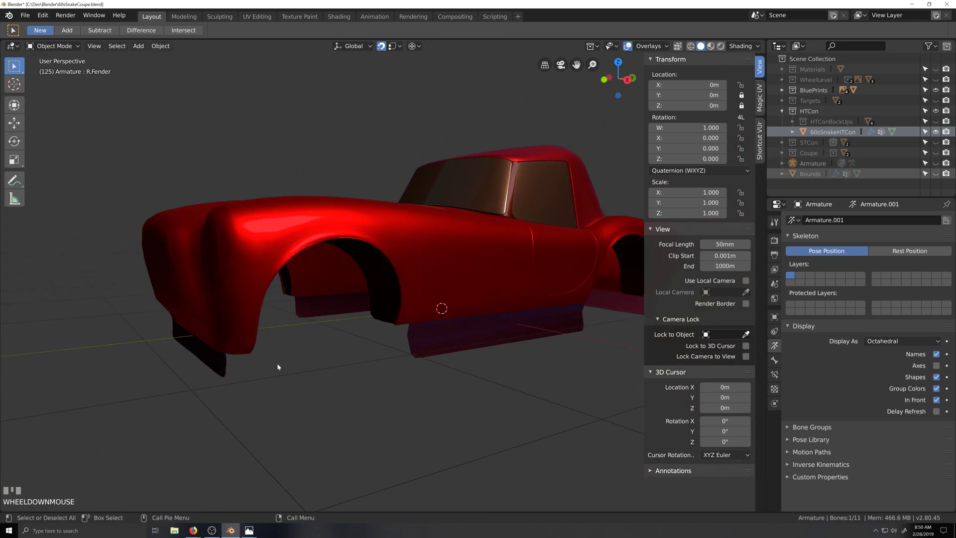
{"action": "key", "text": "grave"}
{"action": "scroll", "coordinate": [276, 368], "scroll_direction": "up", "scroll_amount": 3}
{"action": "middle_click_drag", "start_coordinate": [277, 368], "coordinate": [344, 378]}
{"action": "key", "text": "grave"}
{"action": "key", "text": "shift+grave"}
{"action": "middle_click_drag", "start_coordinate": [441, 287], "coordinate": [455, 317]}
Make the 60sSnakeHTCon body the active object and reopen it in Edit Mode.
{"action": "left_click", "coordinate": [439, 345]}
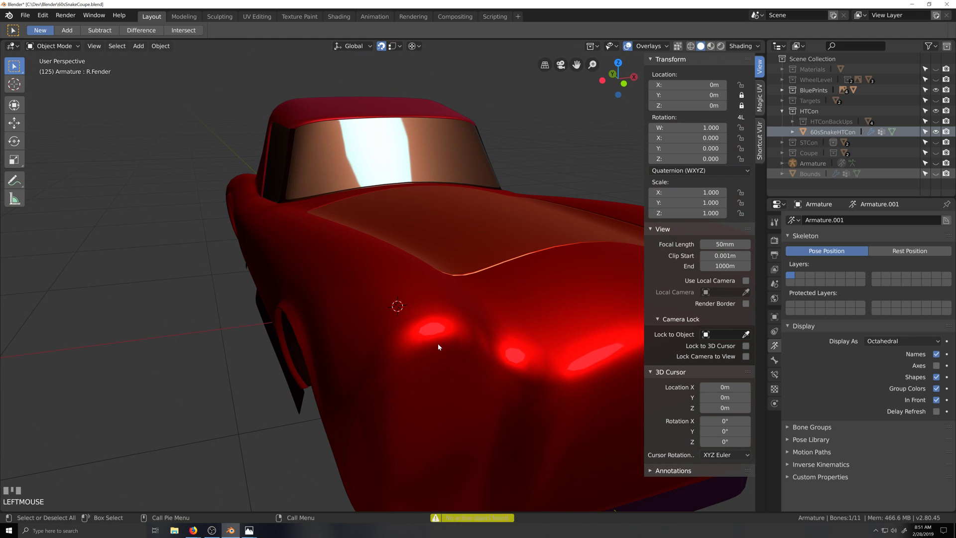
{"action": "left_click", "coordinate": [802, 133]}
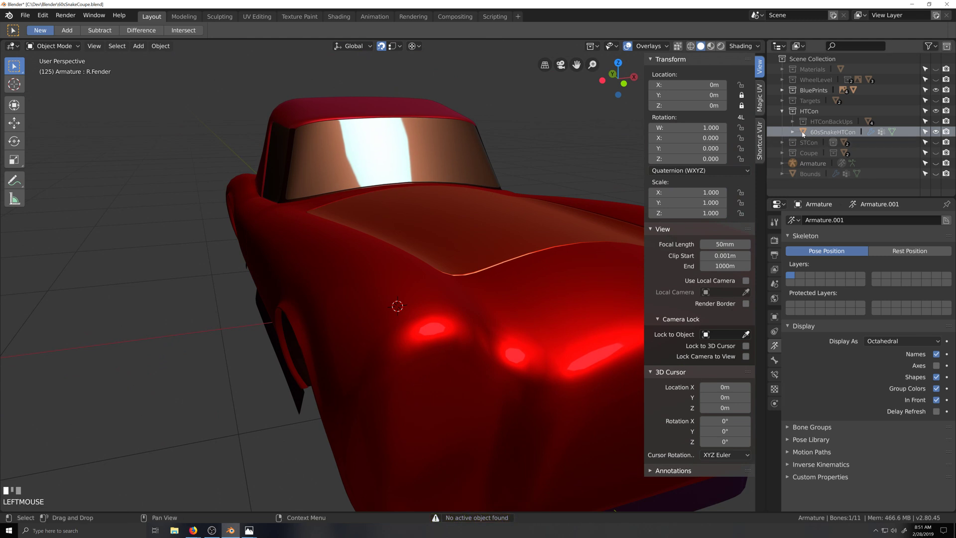
{"action": "key", "text": "Tab"}
Examine the selected fender patch and the wheel-arch lip curvature from the front, side and rear.
{"action": "key", "text": "grave"}
{"action": "key", "text": "shift+grave"}
{"action": "scroll", "coordinate": [333, 342], "scroll_direction": "up", "scroll_amount": 2}
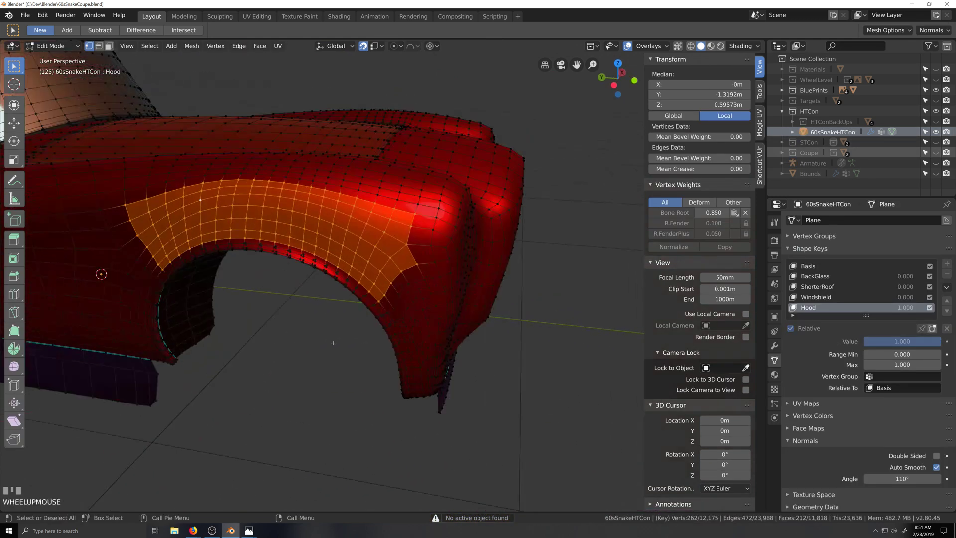
{"action": "key", "text": "grave"}
{"action": "key", "text": "shift+grave"}
{"action": "key", "text": "grave"}
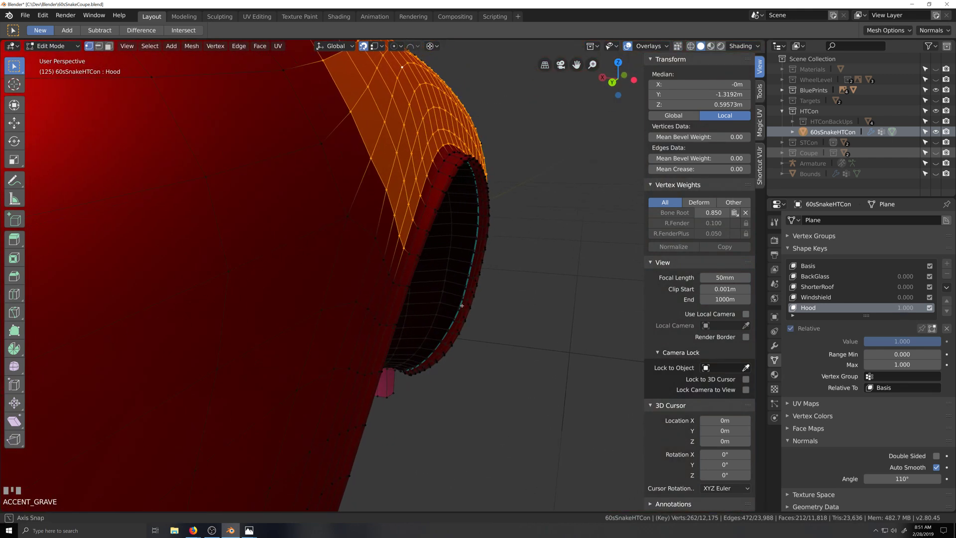
{"action": "key", "text": "shift+grave"}
{"action": "key", "text": "grave"}
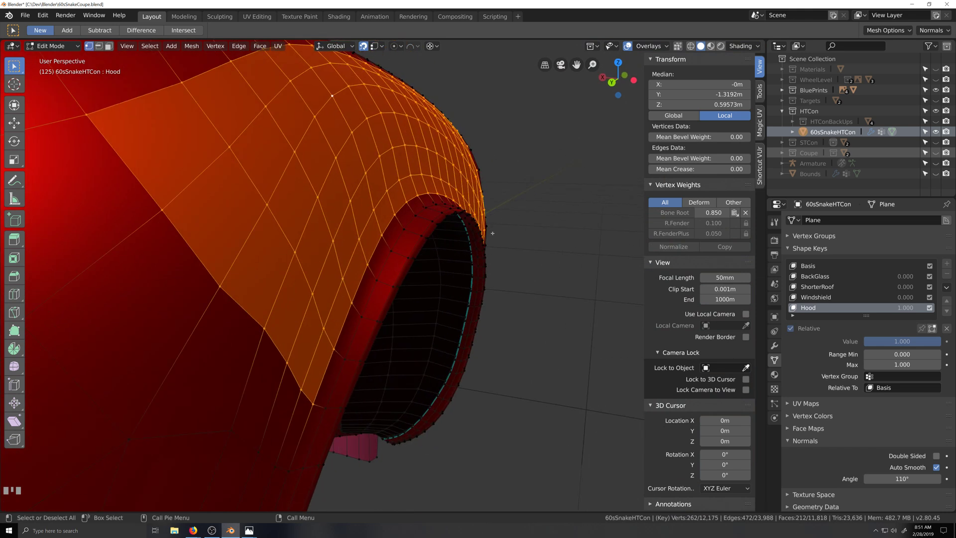
{"action": "key", "text": "grave"}
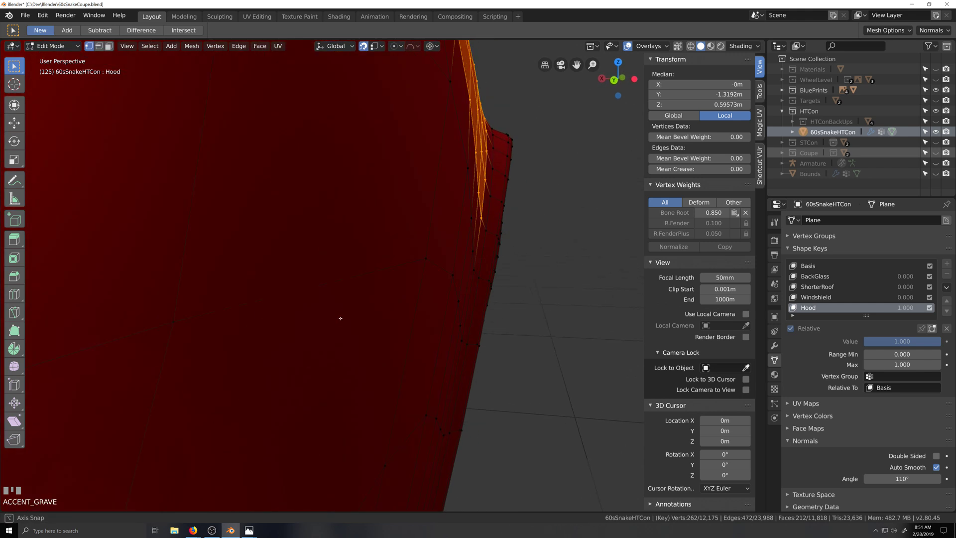
{"action": "middle_click_drag", "start_coordinate": [479, 215], "coordinate": [433, 228]}
{"action": "middle_click_drag", "start_coordinate": [180, 253], "coordinate": [325, 243], "text": "shift"}
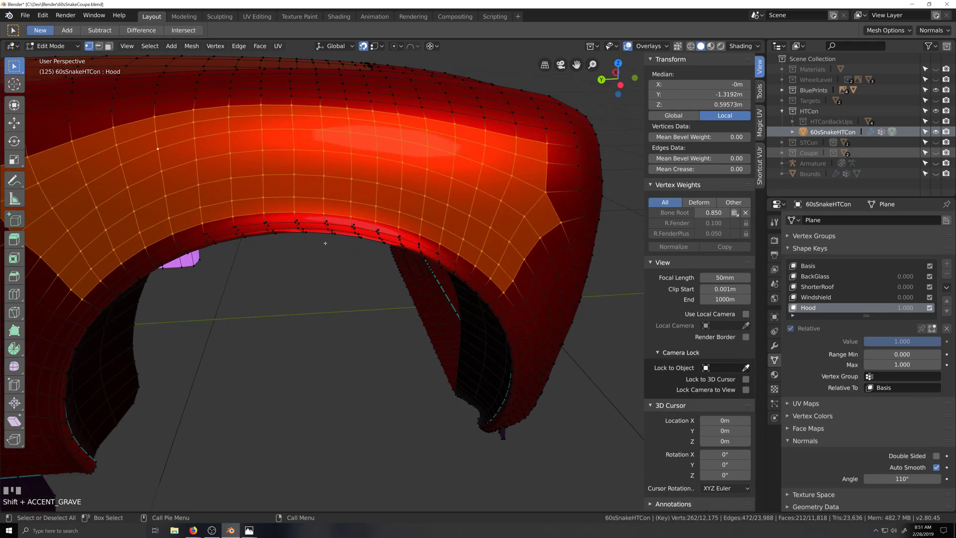
{"action": "scroll", "coordinate": [325, 244], "scroll_direction": "down", "scroll_amount": 1}
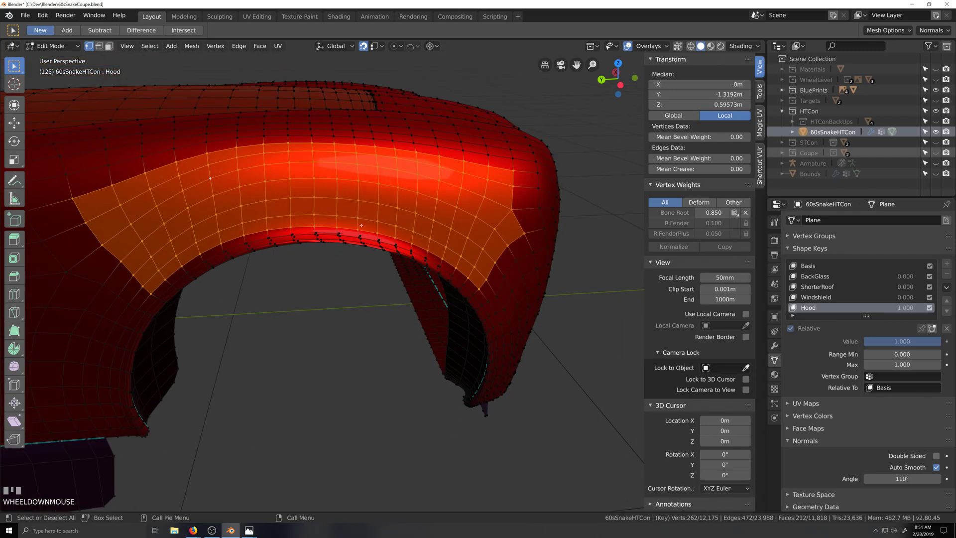
Select the row of vertices just above the wheel-arch lip as a shortest path from its rear end to its front end.
{"action": "left_click", "coordinate": [142, 287]}
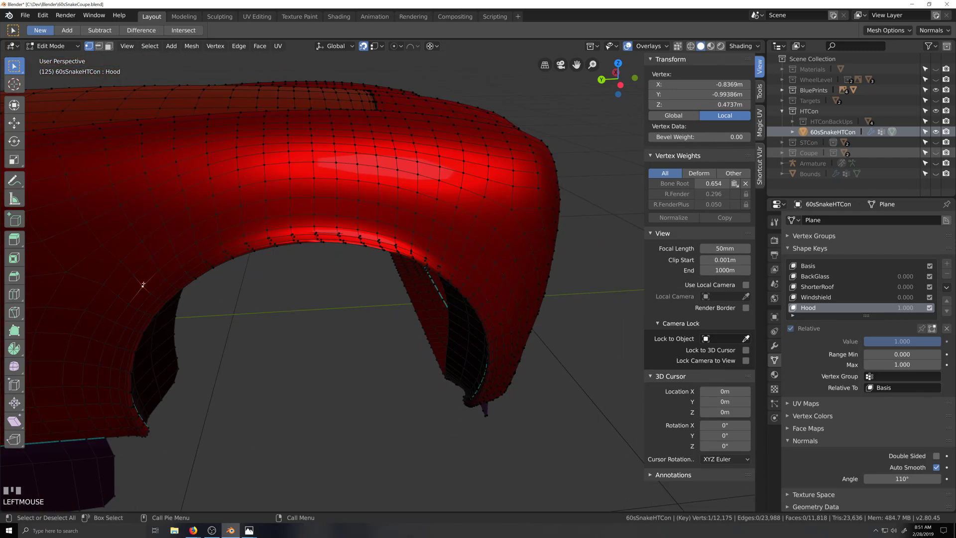
{"action": "left_click", "coordinate": [313, 215], "text": "ctrl"}
{"action": "middle_click_drag", "start_coordinate": [477, 274], "coordinate": [473, 261]}
{"action": "left_click", "coordinate": [474, 252], "text": "ctrl+shift"}
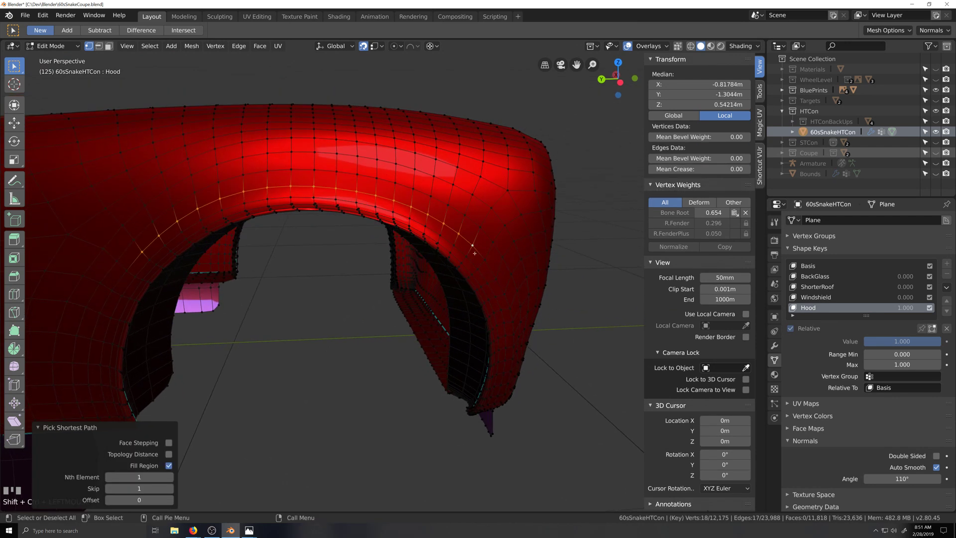
In the left side view with X-ray on, add the matching vertex row above the opposite wheel arch using Circle Select.
{"action": "key", "text": "ctrl+KP_3"}
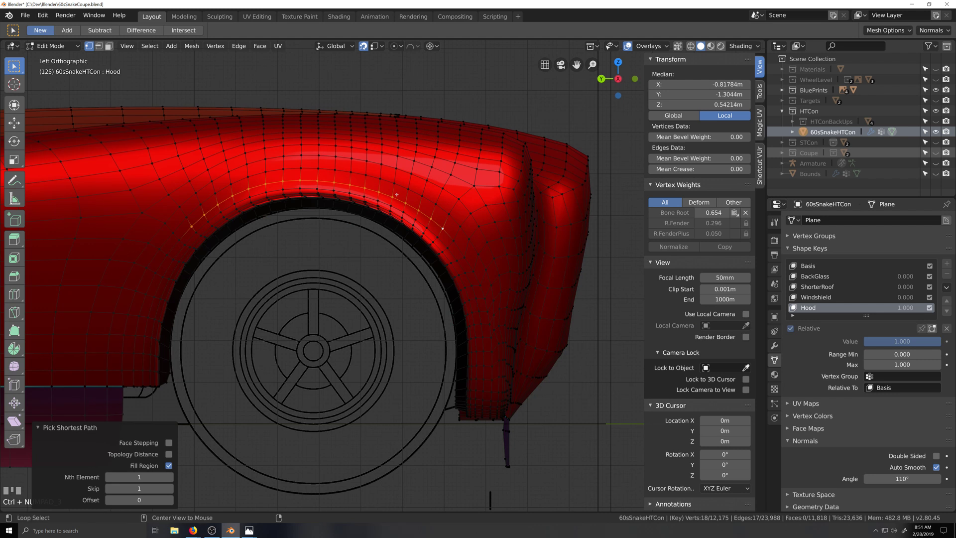
{"action": "scroll", "coordinate": [396, 195], "scroll_direction": "down", "scroll_amount": 4}
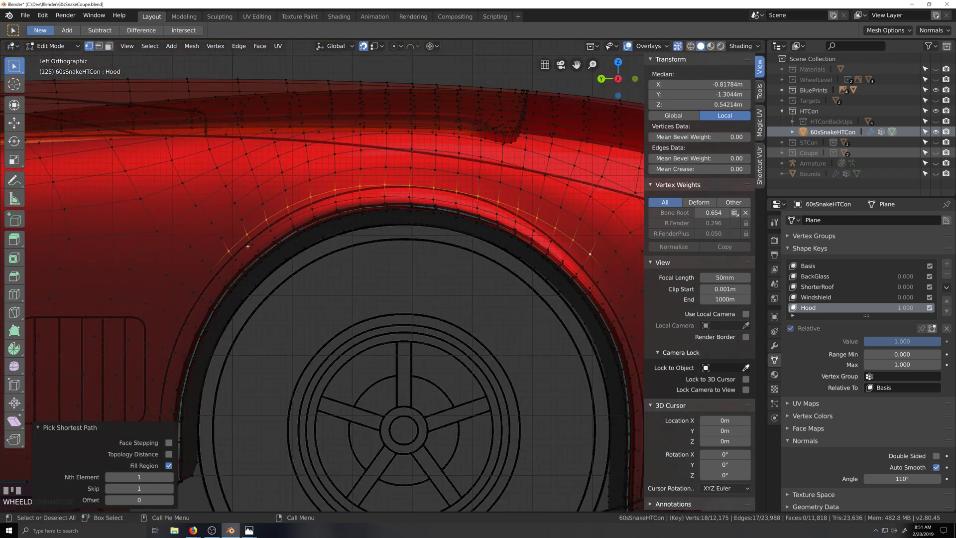
{"action": "key", "text": "c"}
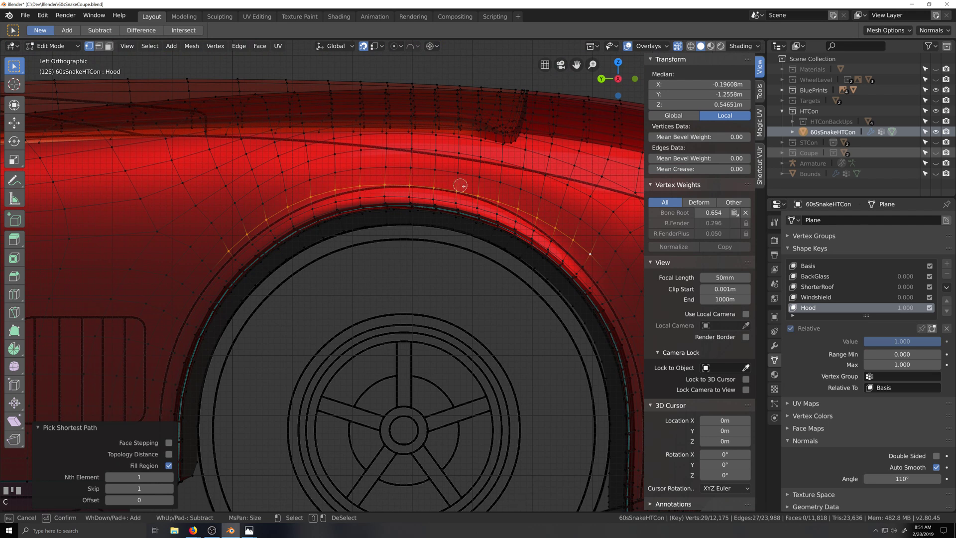
{"action": "right_click", "coordinate": [589, 251]}
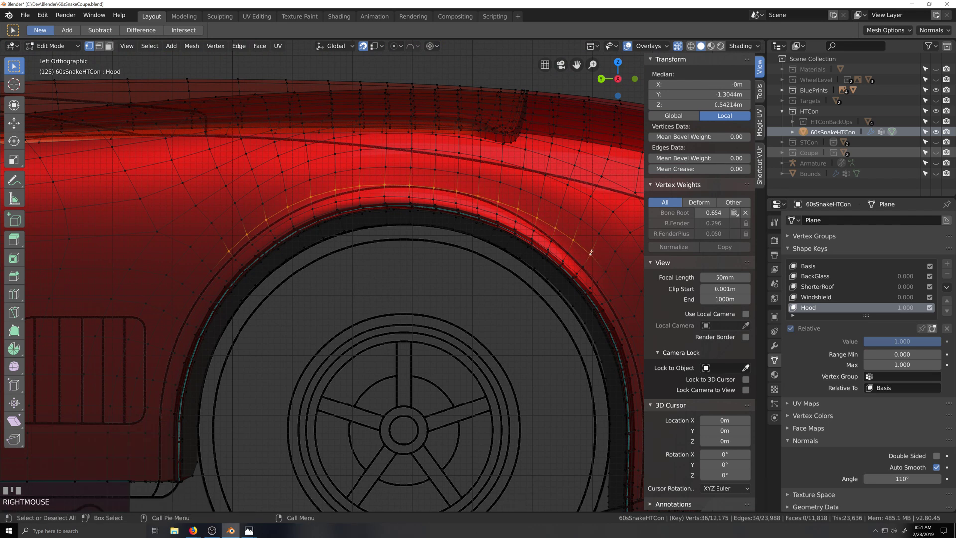
Invert the selection and hide the rest of the body mesh, isolating the two wheel-arch vertex rows for inspection.
{"action": "scroll", "coordinate": [588, 252], "scroll_direction": "down", "scroll_amount": 7}
{"action": "key", "text": "grave"}
{"action": "middle_click_drag", "start_coordinate": [411, 313], "coordinate": [387, 313]}
{"action": "key", "text": "ctrl+i"}
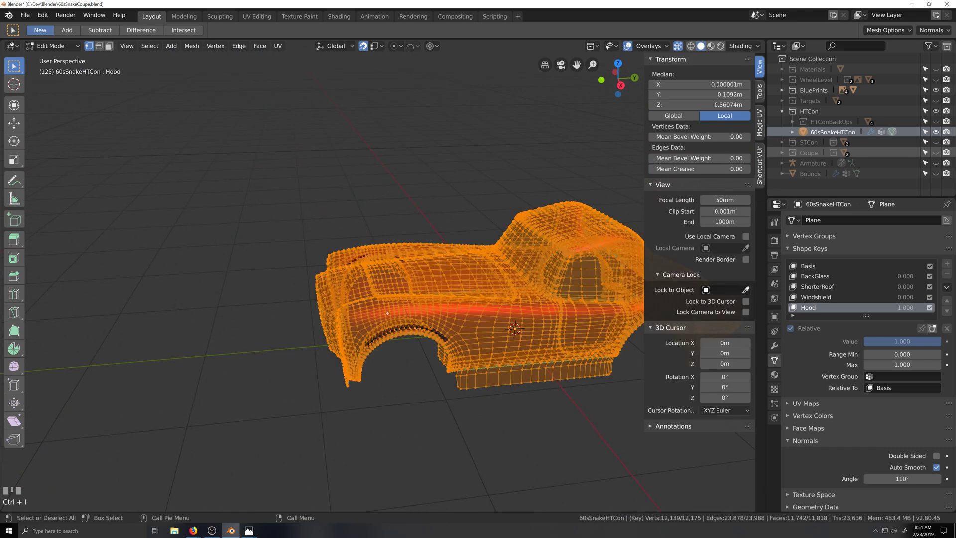
{"action": "key", "text": "h"}
{"action": "scroll", "coordinate": [337, 354], "scroll_direction": "up", "scroll_amount": 3}
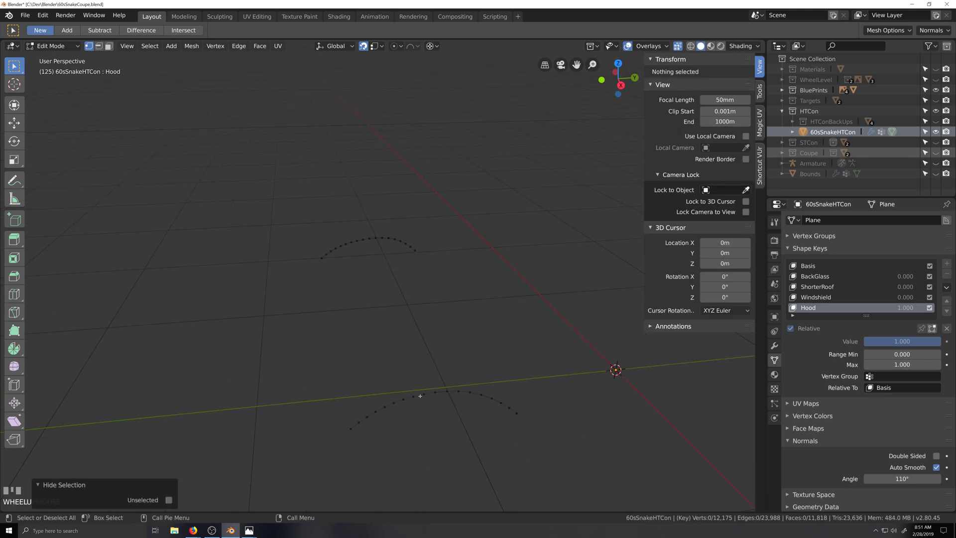
{"action": "middle_click_drag", "start_coordinate": [420, 396], "coordinate": [420, 377]}
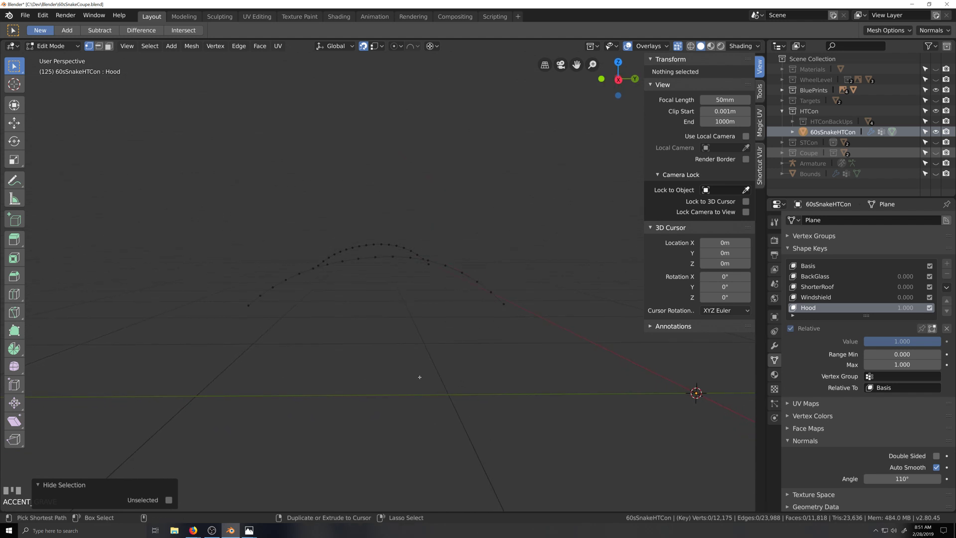
{"action": "key", "text": "ctrl+KP_Decimal"}
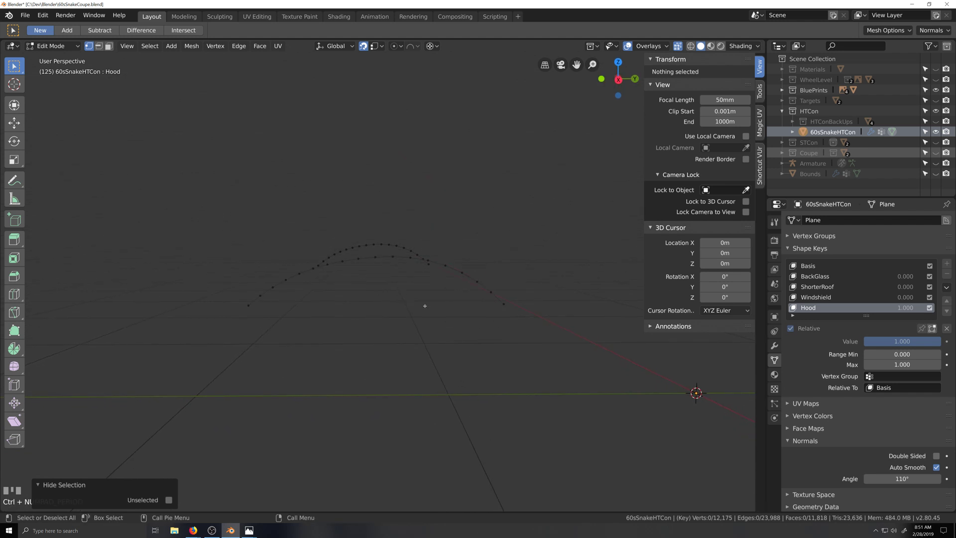
Select the topmost vertices of the isolated wheel-arch edge strips from the side view.
{"action": "key", "text": "KP_3"}
{"action": "scroll", "coordinate": [421, 336], "scroll_direction": "up", "scroll_amount": 3}
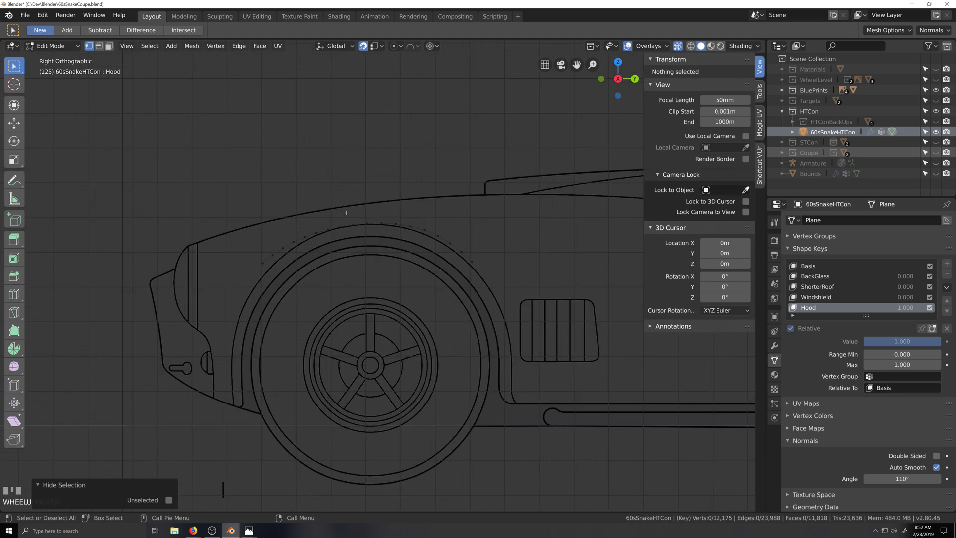
{"action": "left_click_drag", "start_coordinate": [347, 212], "coordinate": [389, 235]}
{"action": "scroll", "coordinate": [386, 234], "scroll_direction": "down", "scroll_amount": 2}
{"action": "key", "text": "grave"}
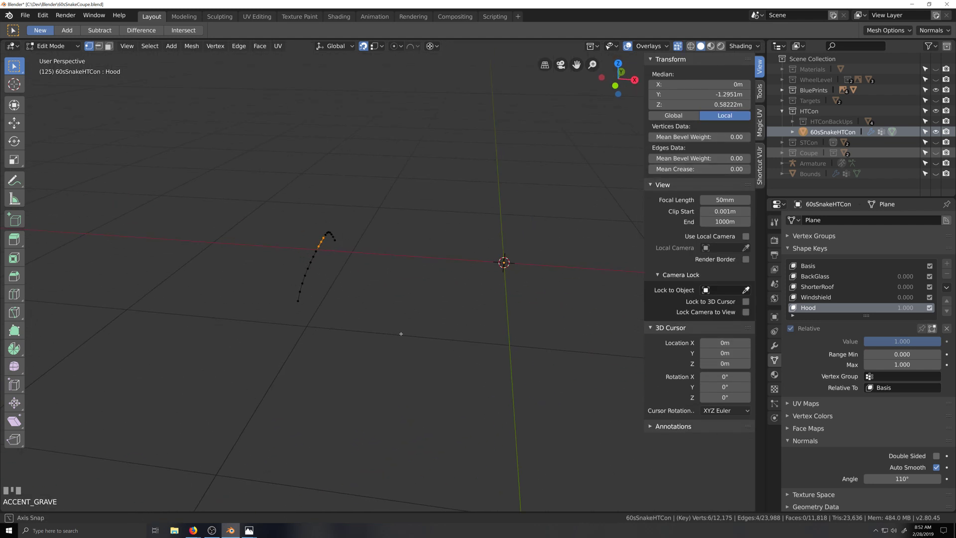
From the front view, hide the BluePrints collection and enable proportional editing for the selected wheel-arch vertices.
{"action": "scroll", "coordinate": [401, 333], "scroll_direction": "down", "scroll_amount": 2}
{"action": "key", "text": "KP_1"}
{"action": "scroll", "coordinate": [433, 333], "scroll_direction": "up", "scroll_amount": 3}
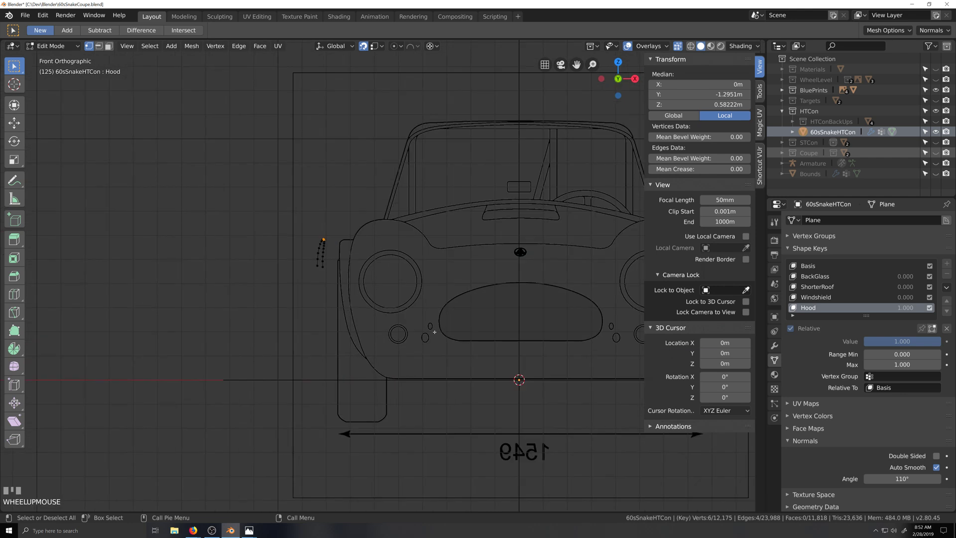
{"action": "key", "text": "shift+grave"}
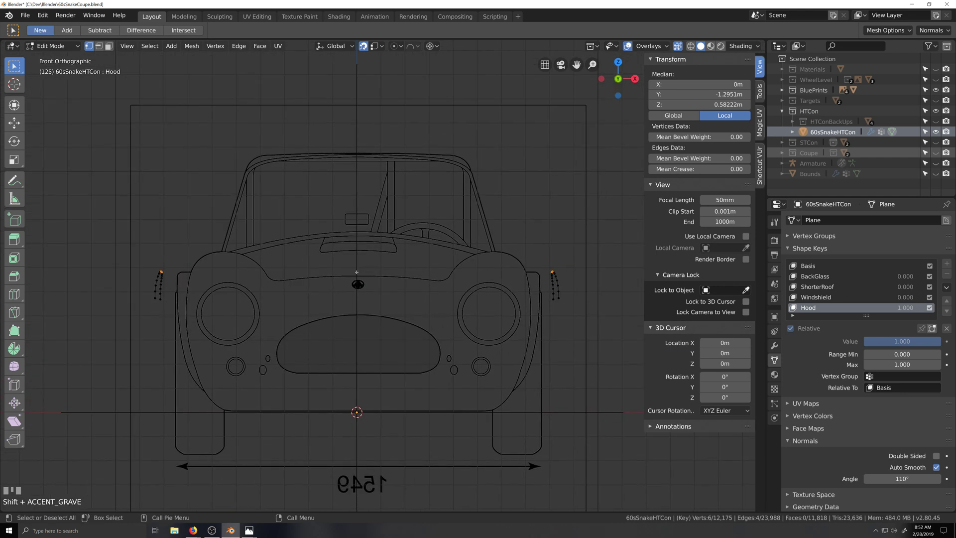
{"action": "left_click", "coordinate": [936, 90]}
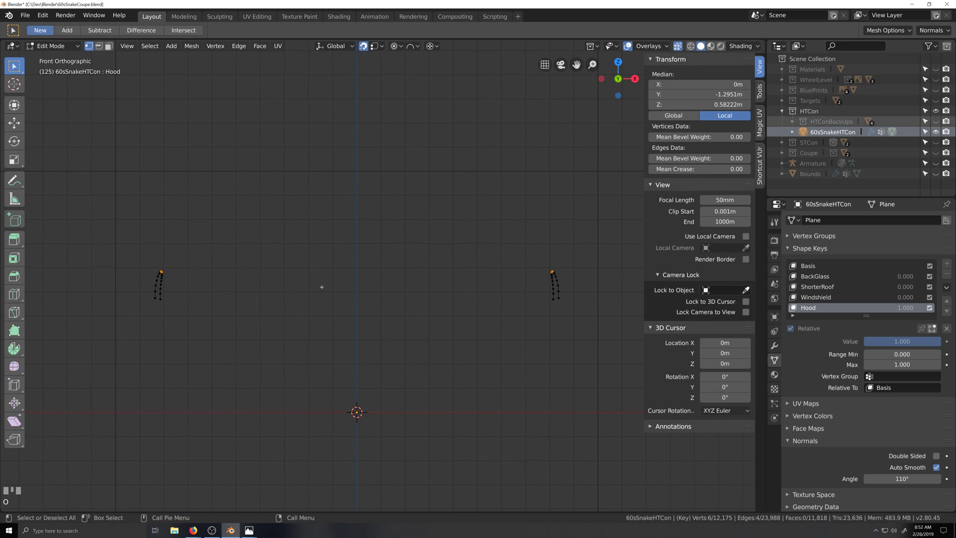
{"action": "key", "text": "s"}
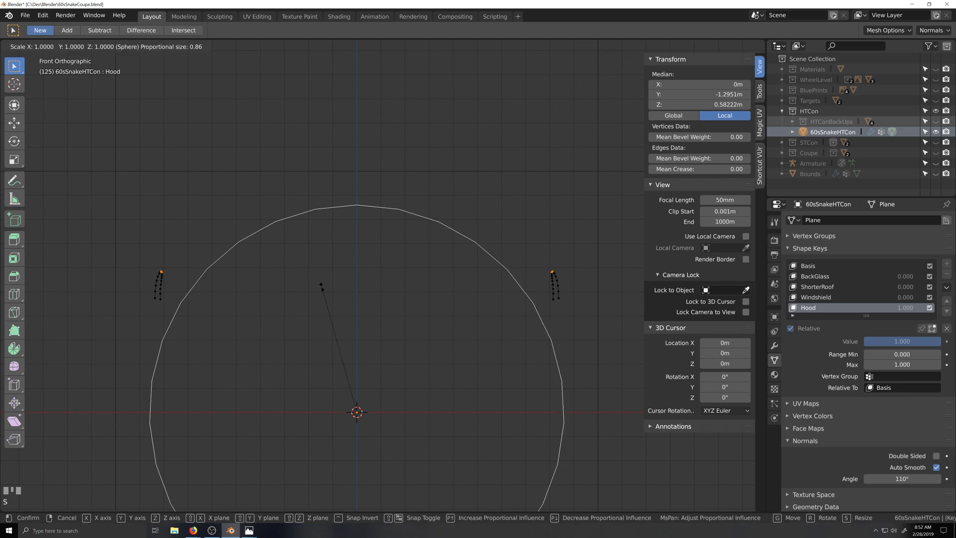
{"action": "scroll", "coordinate": [357, 412], "scroll_direction": "up", "scroll_amount": 16}
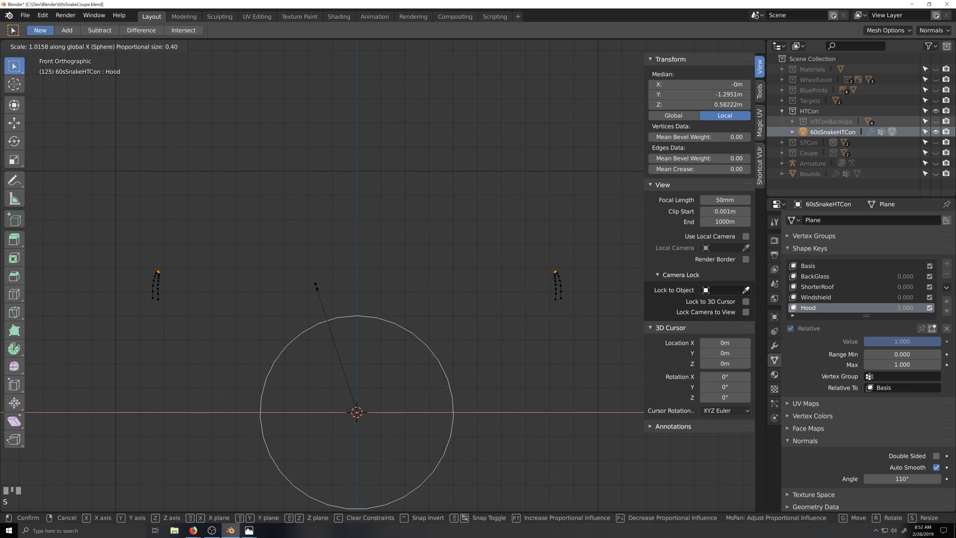
{"action": "scroll", "coordinate": [357, 412], "scroll_direction": "up", "scroll_amount": 1}
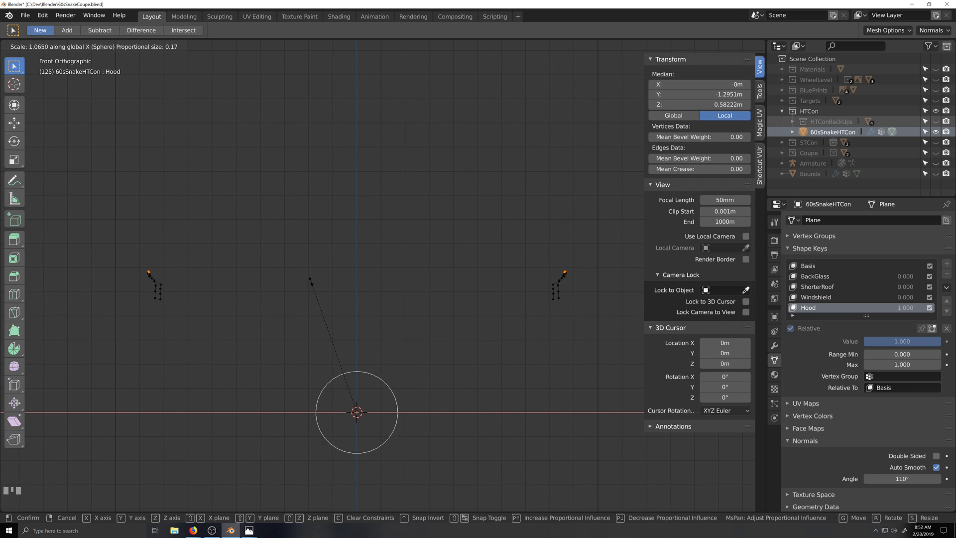
{"action": "key", "text": "Escape"}
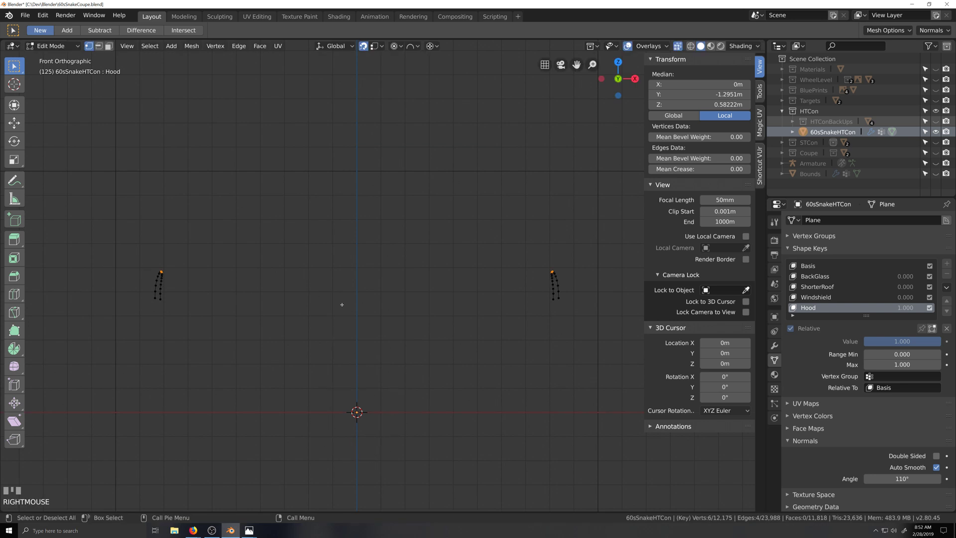
Switch to the back view and change the transform pivot to the center of the selected vertices.
{"action": "key", "text": "grave"}
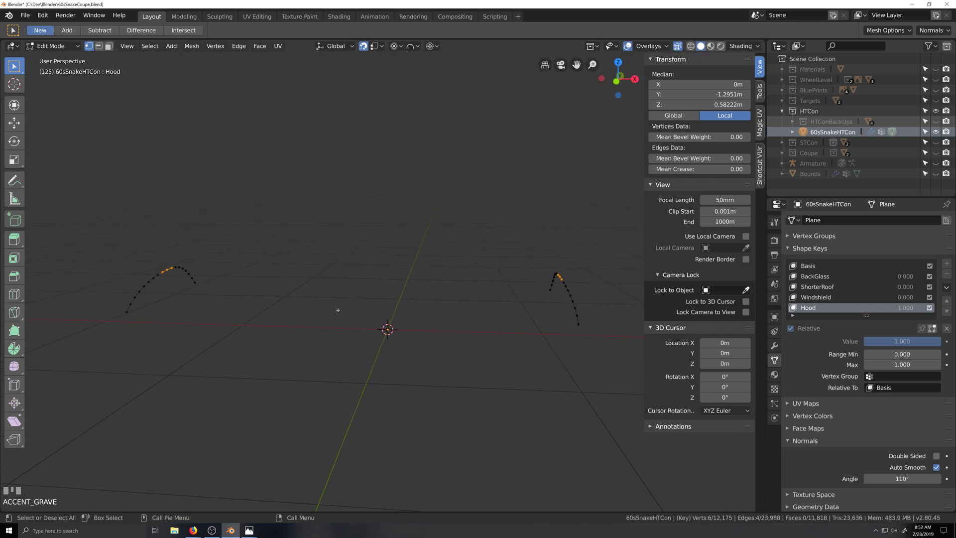
{"action": "key", "text": "ctrl+KP_3"}
{"action": "key", "text": "ctrl+KP_1"}
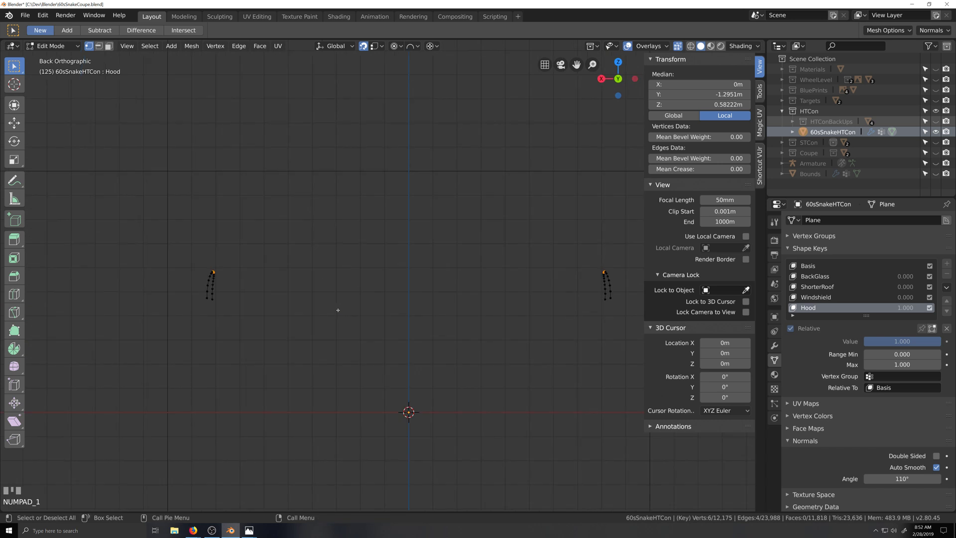
{"action": "key", "text": "period"}
Try scaling the arch vertices along X and set the proportional editing size to 0.30.
{"action": "key", "text": "s"}
{"action": "key", "text": "x"}
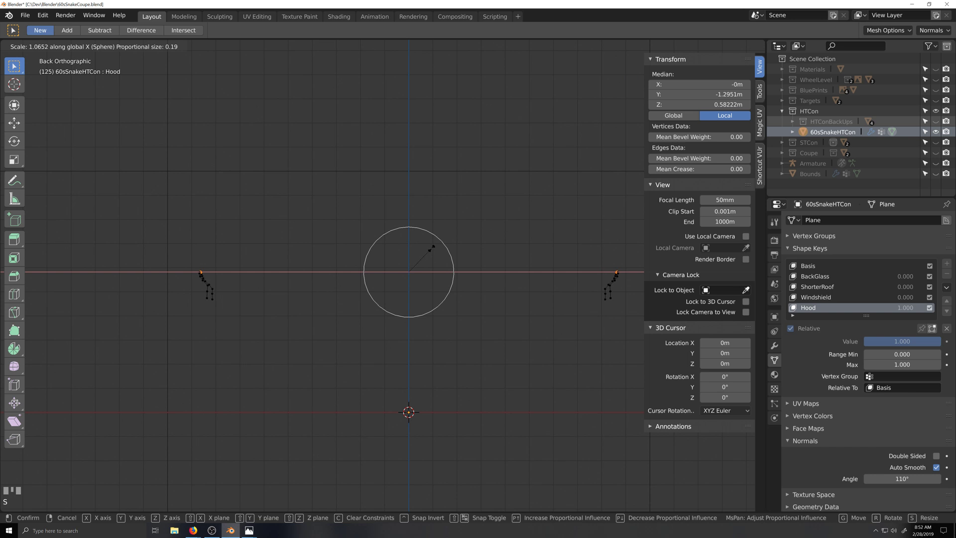
{"action": "scroll", "coordinate": [432, 247], "scroll_direction": "down", "scroll_amount": 2}
{"action": "scroll", "coordinate": [434, 244], "scroll_direction": "down", "scroll_amount": 1}
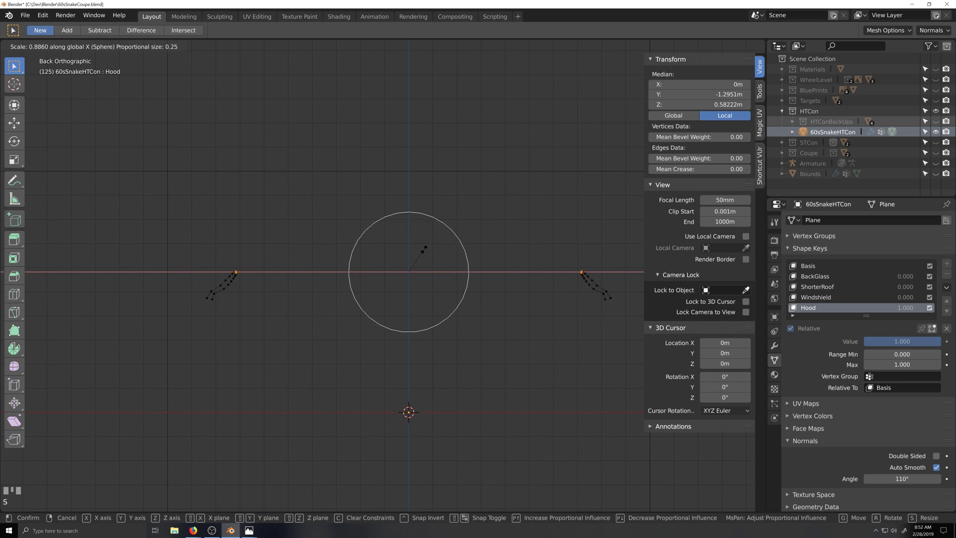
{"action": "scroll", "coordinate": [428, 247], "scroll_direction": "down", "scroll_amount": 2}
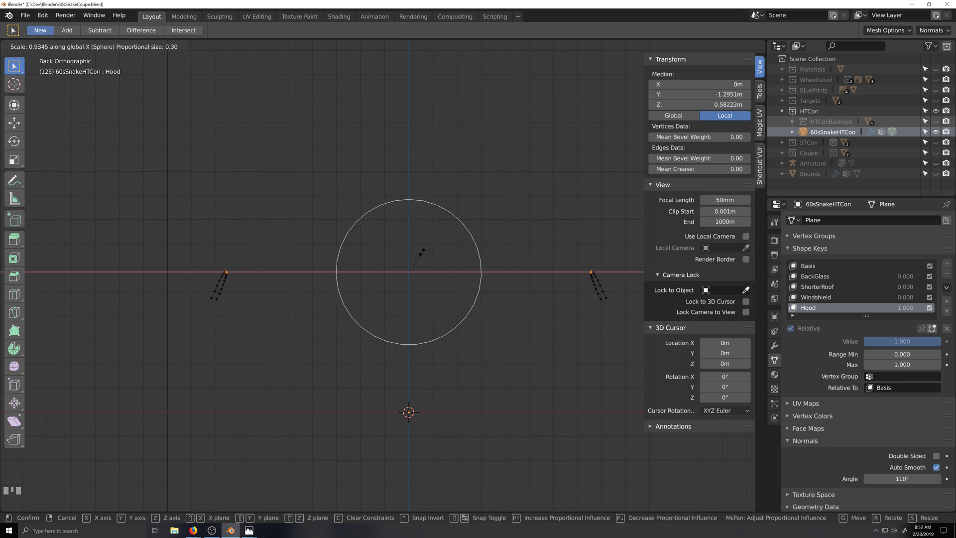
{"action": "right_click", "coordinate": [464, 261]}
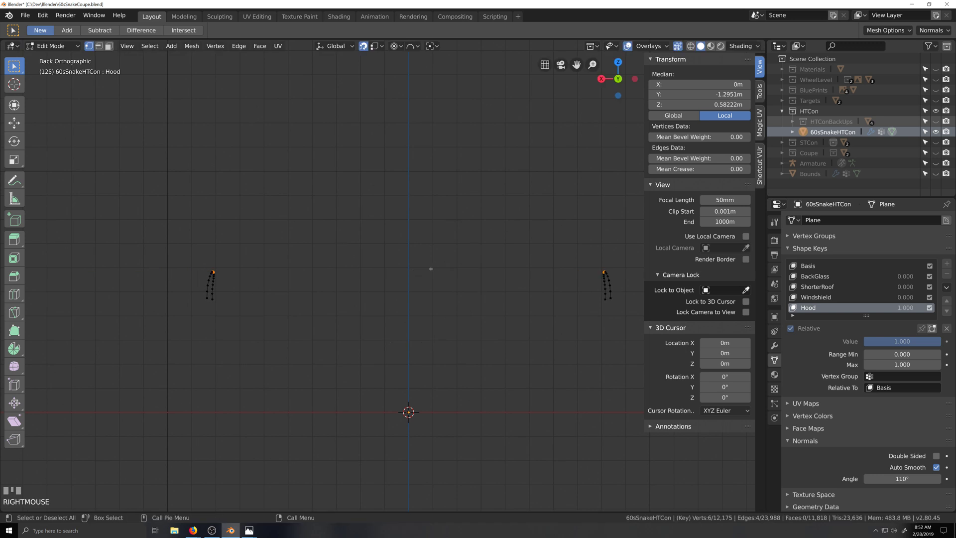
{"action": "key", "text": "g"}
{"action": "key", "text": "x"}
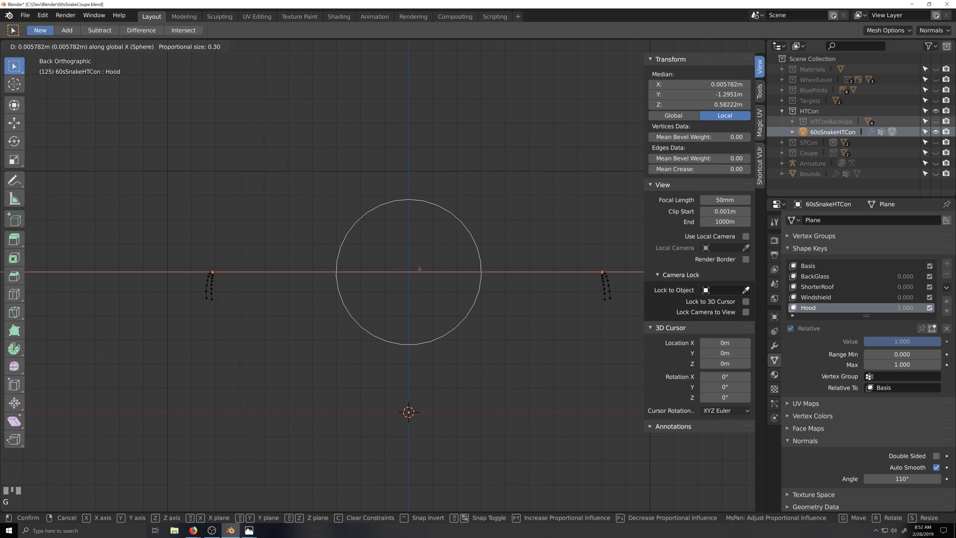
{"action": "right_click", "coordinate": [436, 269]}
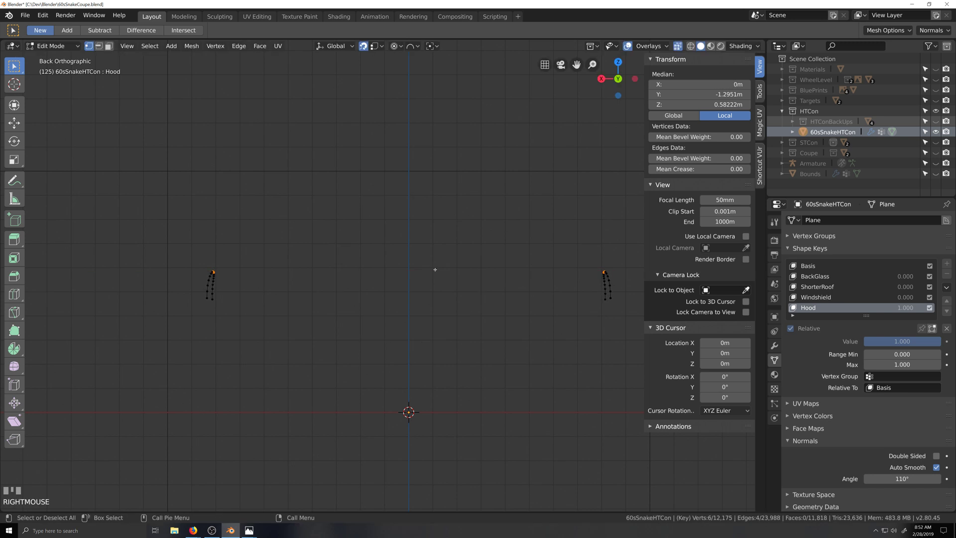
{"action": "key", "text": "s"}
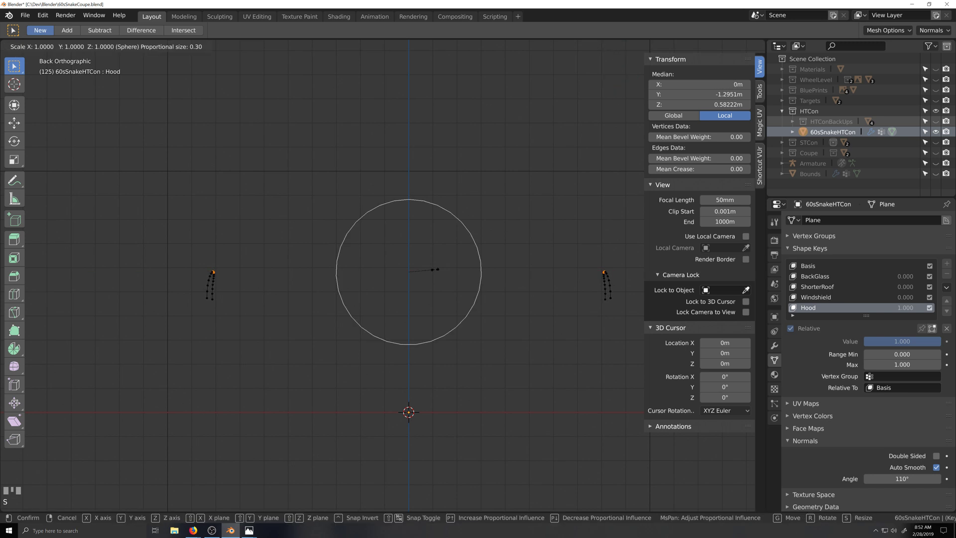
{"action": "key", "text": "x"}
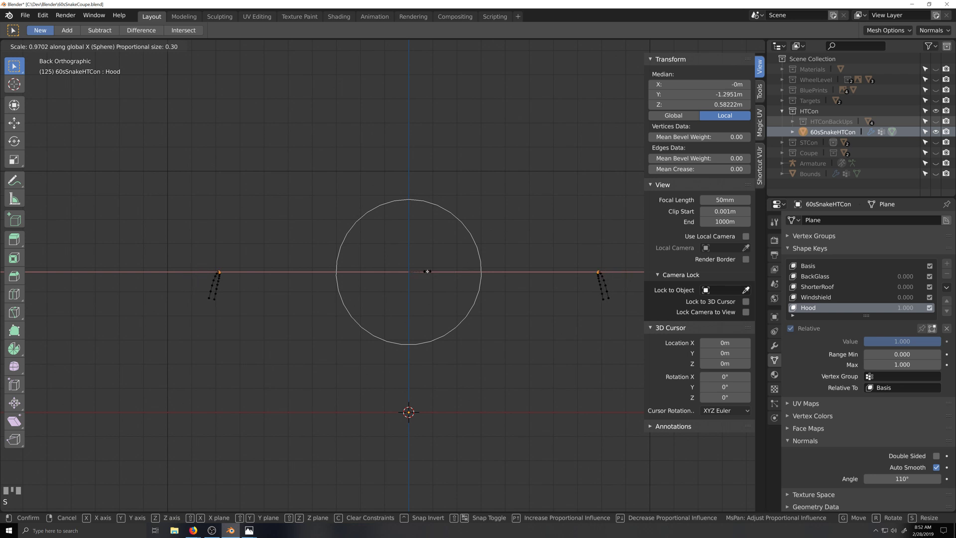
{"action": "right_click", "coordinate": [427, 272]}
{"action": "key", "text": "s"}
{"action": "key", "text": "x"}
{"action": "right_click", "coordinate": [421, 273]}
{"action": "key", "text": "s"}
{"action": "right_click", "coordinate": [477, 133]}
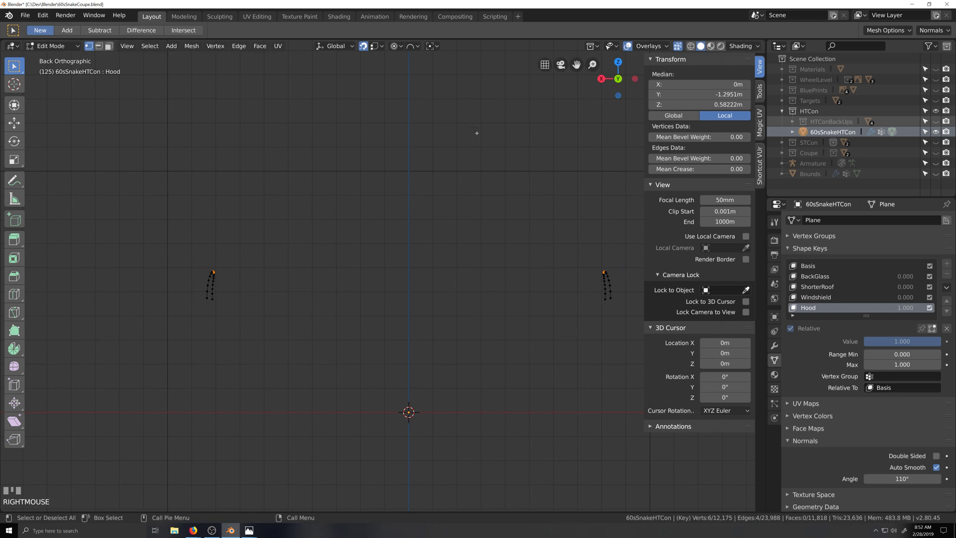
Hide the sidebar and slightly scale the selected wheel-arch vertices along X with proportional size 0.30.
{"action": "key", "text": "n"}
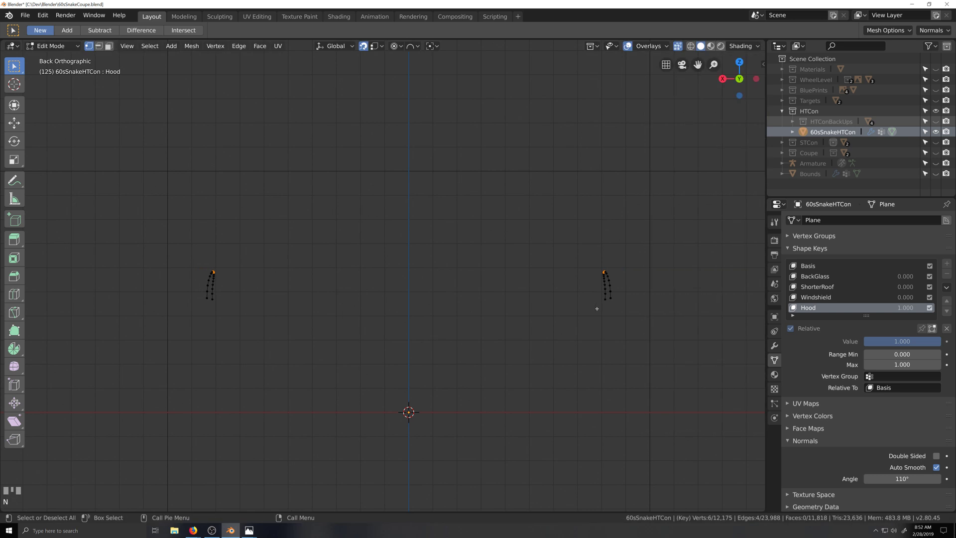
{"action": "key", "text": "s"}
{"action": "key", "text": "x"}
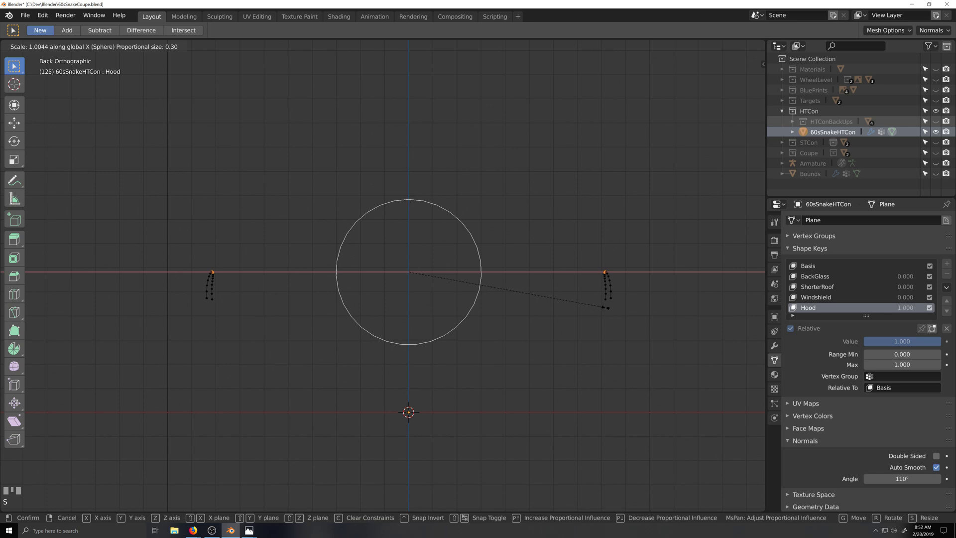
{"action": "left_click", "coordinate": [605, 308], "text": "shift"}
Reveal all hidden geometry of the car body and check the shape briefly in Object Mode.
{"action": "key", "text": "alt+h"}
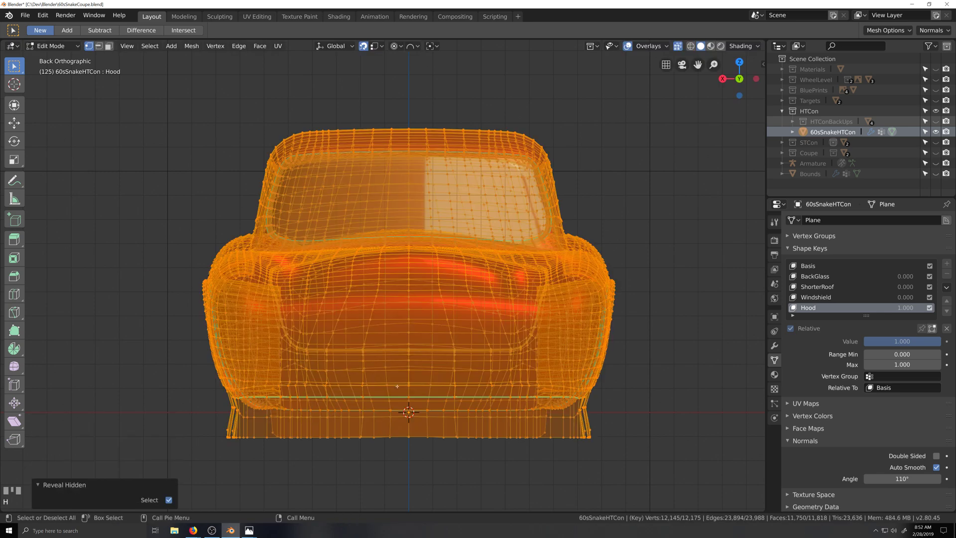
{"action": "scroll", "coordinate": [397, 386], "scroll_direction": "up", "scroll_amount": 3}
{"action": "middle_click_drag", "start_coordinate": [279, 385], "coordinate": [343, 401], "text": "shift"}
{"action": "key", "text": "Tab"}
{"action": "scroll", "coordinate": [382, 386], "scroll_direction": "down", "scroll_amount": 3}
{"action": "key", "text": "alt+z"}
{"action": "scroll", "coordinate": [300, 396], "scroll_direction": "down", "scroll_amount": 3}
{"action": "middle_click_drag", "start_coordinate": [344, 401], "coordinate": [317, 413], "text": "shift"}
{"action": "key", "text": "Tab"}
Inspect the front fender mesh around the wheel arch, turn off X-ray and return to Object Mode.
{"action": "key", "text": "grave"}
{"action": "left_click", "coordinate": [594, 214]}
{"action": "middle_click_drag", "start_coordinate": [621, 244], "coordinate": [558, 293]}
{"action": "middle_click_drag", "start_coordinate": [557, 293], "coordinate": [529, 312], "text": "shift"}
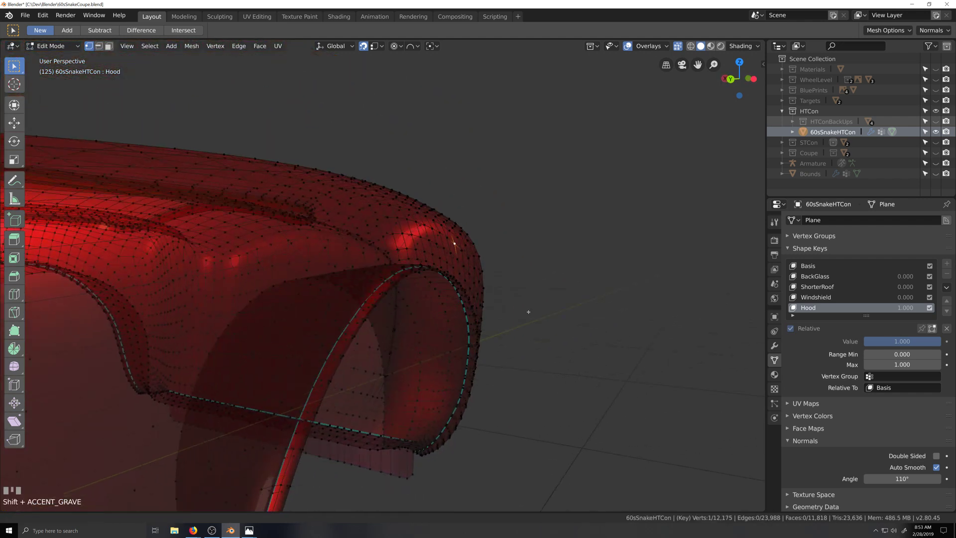
{"action": "middle_click_drag", "start_coordinate": [443, 338], "coordinate": [463, 336]}
{"action": "scroll", "coordinate": [478, 345], "scroll_direction": "up", "scroll_amount": 3}
{"action": "scroll", "coordinate": [511, 335], "scroll_direction": "down", "scroll_amount": 2}
{"action": "key", "text": "z"}
{"action": "middle_click_drag", "start_coordinate": [463, 336], "coordinate": [400, 372], "text": "shift"}
{"action": "scroll", "coordinate": [521, 317], "scroll_direction": "down", "scroll_amount": 6}
{"action": "key", "text": "Tab"}
{"action": "middle_click_drag", "start_coordinate": [479, 365], "coordinate": [562, 370], "text": "shift"}
{"action": "scroll", "coordinate": [477, 391], "scroll_direction": "up", "scroll_amount": 2}
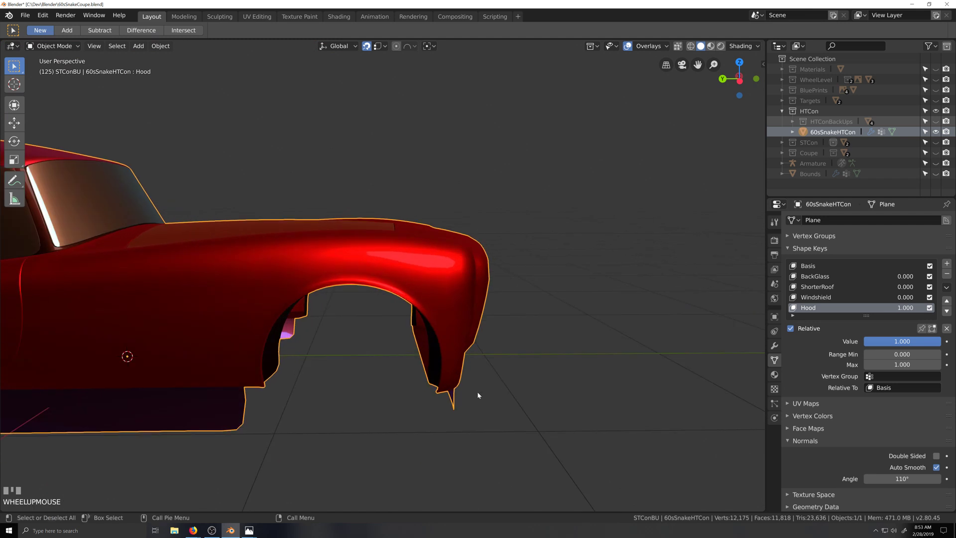
Set the Hood shape key's value to 0.000 and compare the front of the car body.
{"action": "middle_click_drag", "start_coordinate": [477, 391], "coordinate": [443, 394]}
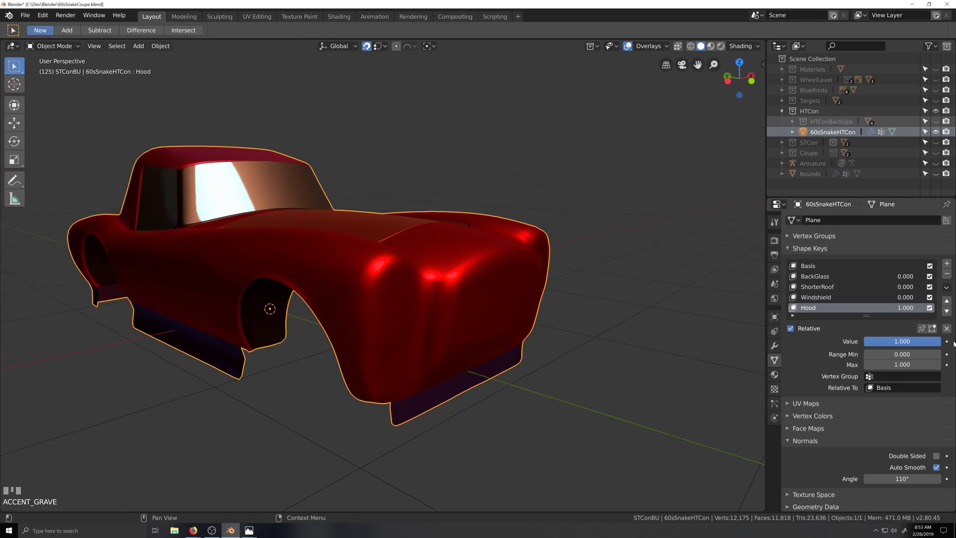
{"action": "left_click_drag", "start_coordinate": [902, 341], "coordinate": [864, 341]}
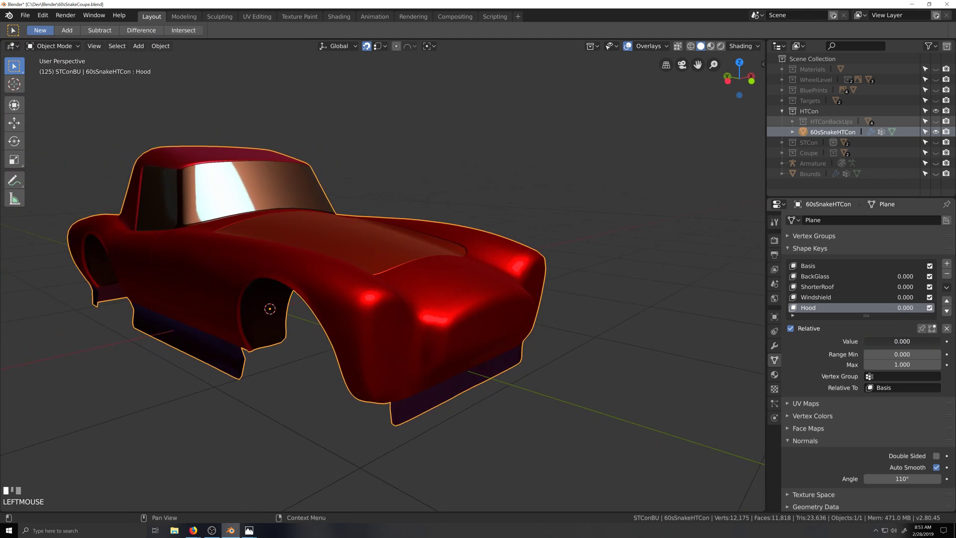
{"action": "middle_click_drag", "start_coordinate": [620, 379], "coordinate": [482, 406]}
{"action": "scroll", "coordinate": [483, 406], "scroll_direction": "down", "scroll_amount": 2}
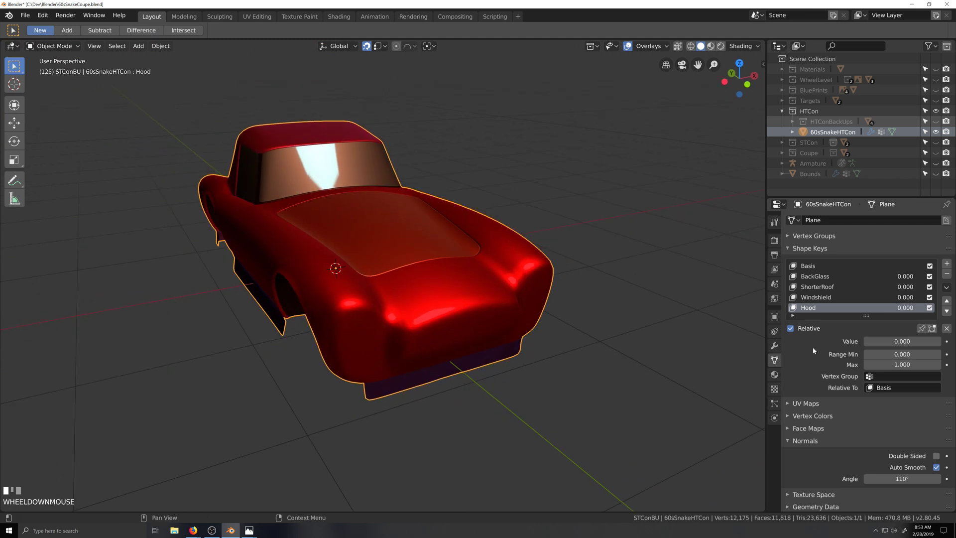
{"action": "mouse_move", "coordinate": [869, 341]}
{"action": "left_mouse_down"}
{"action": "mouse_move", "coordinate": [940, 341]}
{"action": "mouse_move", "coordinate": [864, 341]}
{"action": "left_mouse_up"}
Examine the whole car body from the side, rear and front with the Hood shape key off.
{"action": "key", "text": "shift+grave"}
{"action": "scroll", "coordinate": [455, 392], "scroll_direction": "up", "scroll_amount": 1}
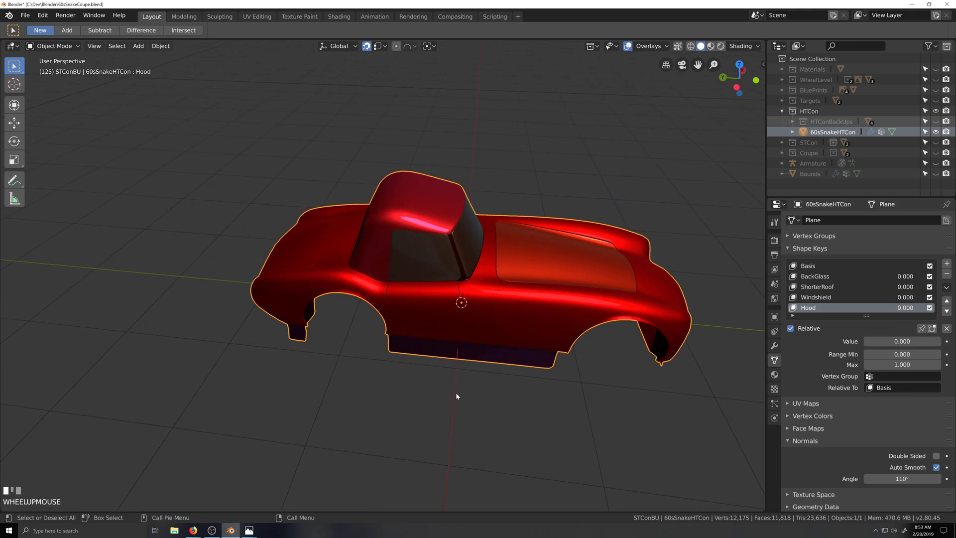
{"action": "key", "text": "grave"}
{"action": "key", "text": "grave"}
{"action": "scroll", "coordinate": [379, 414], "scroll_direction": "up", "scroll_amount": 1}
{"action": "key", "text": "grave"}
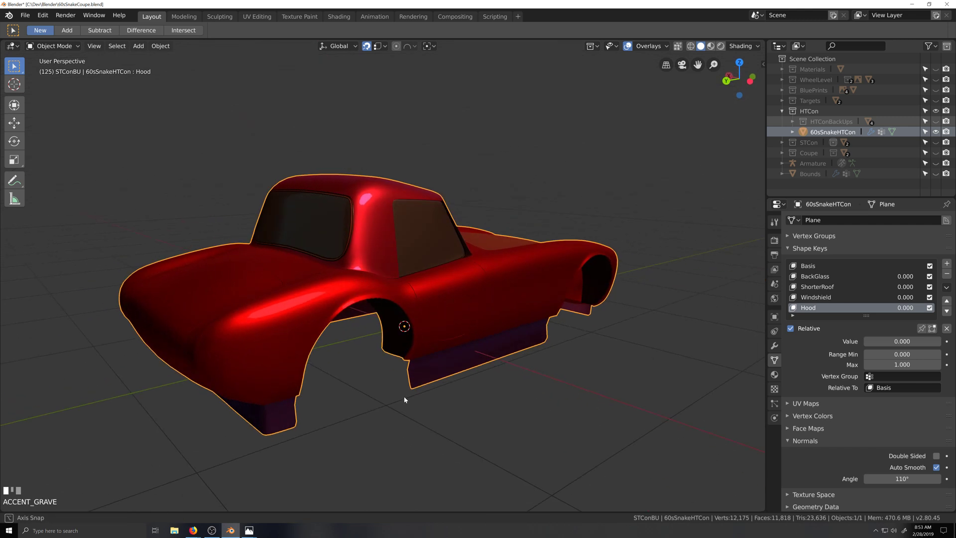
{"action": "key", "text": "shift+grave"}
{"action": "key", "text": "grave"}
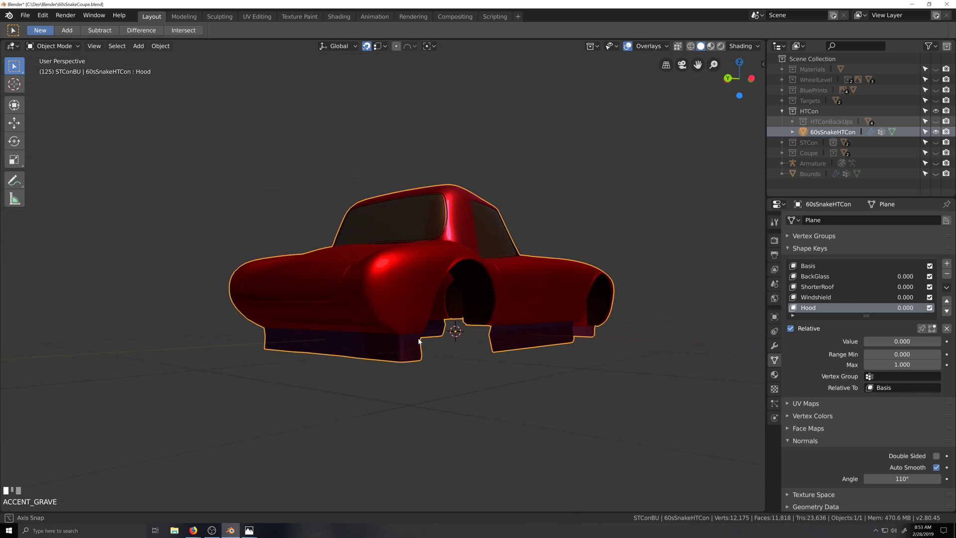
{"action": "middle_click_drag", "start_coordinate": [472, 369], "coordinate": [491, 363]}
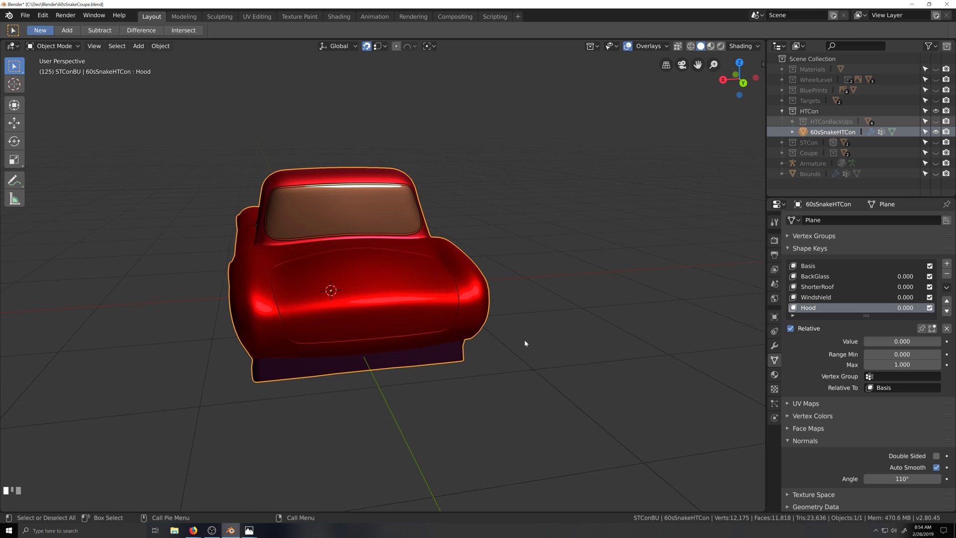
{"action": "scroll", "coordinate": [528, 323], "scroll_direction": "down", "scroll_amount": 2}
{"action": "key", "text": "grave"}
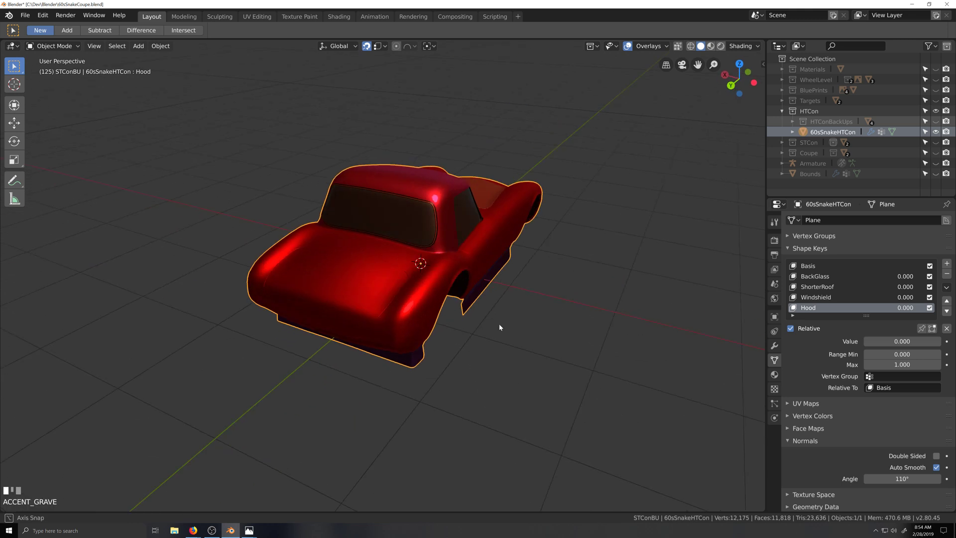
{"action": "key", "text": "shift+grave"}
{"action": "scroll", "coordinate": [548, 335], "scroll_direction": "down", "scroll_amount": 1}
{"action": "key", "text": "grave"}
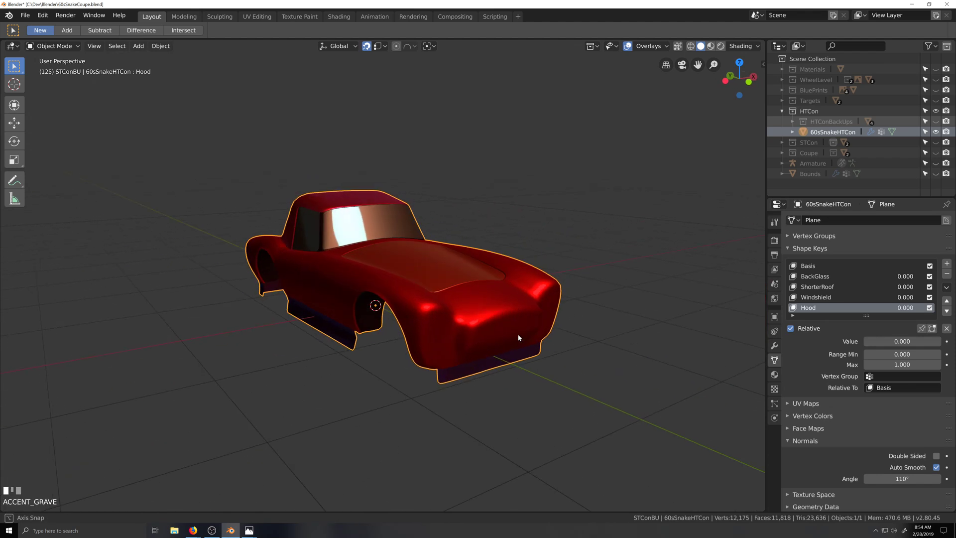
Scrub the Hood shape key's value to preview its effect, return it to 0.000 and view the body's side.
{"action": "left_click_drag", "start_coordinate": [918, 341], "coordinate": [867, 341]}
{"action": "scroll", "coordinate": [416, 377], "scroll_direction": "up", "scroll_amount": 2}
{"action": "scroll", "coordinate": [378, 331], "scroll_direction": "down", "scroll_amount": 2}
{"action": "key", "text": "grave"}
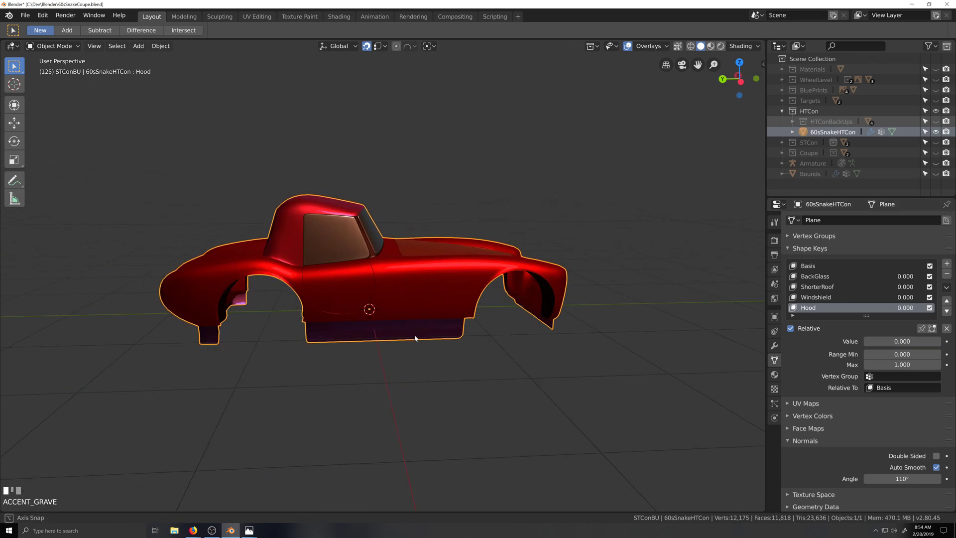
Examine the whole car body from the rear, side and front, focusing on the area behind the cabin.
{"action": "middle_click_drag", "start_coordinate": [336, 332], "coordinate": [287, 342]}
{"action": "scroll", "coordinate": [287, 342], "scroll_direction": "down", "scroll_amount": 1}
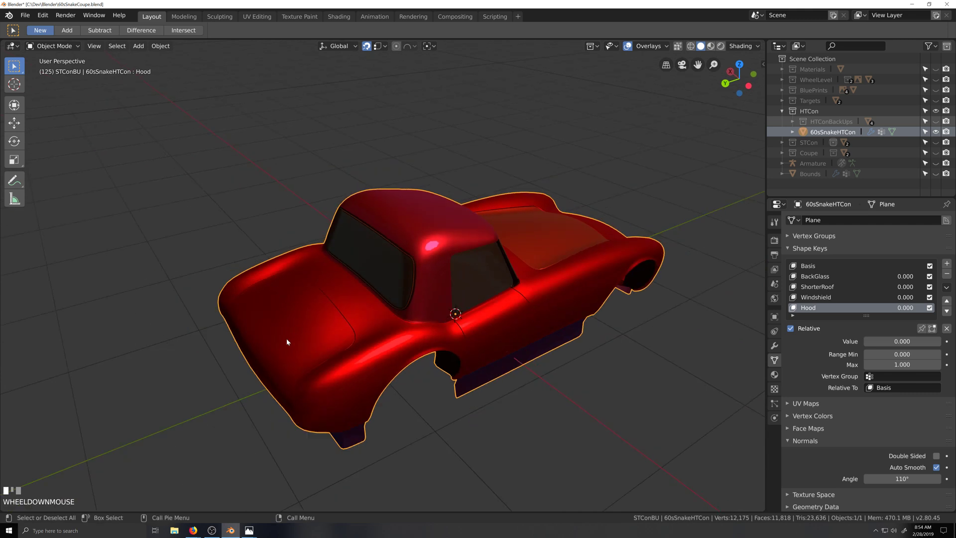
{"action": "scroll", "coordinate": [287, 342], "scroll_direction": "down", "scroll_amount": 1}
{"action": "middle_click_drag", "start_coordinate": [580, 303], "coordinate": [495, 297]}
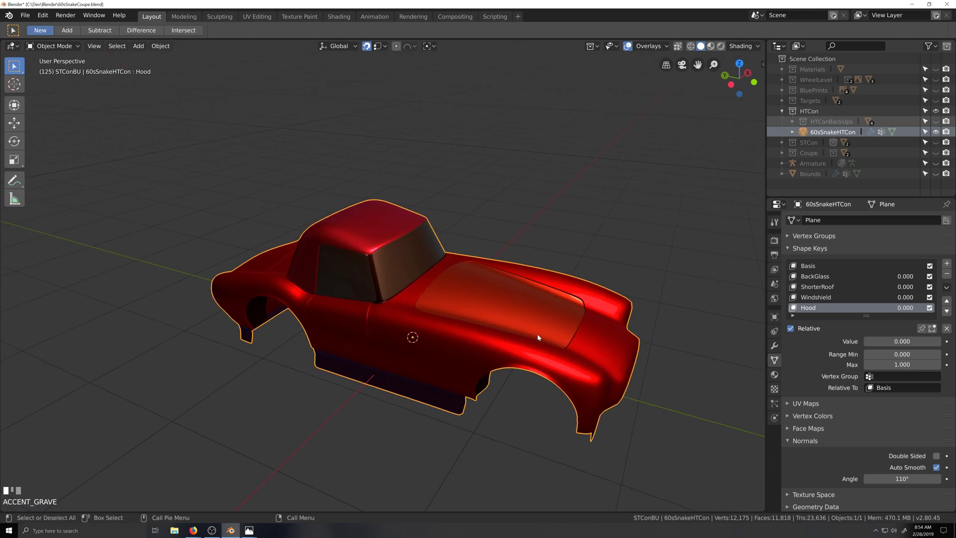
{"action": "scroll", "coordinate": [276, 335], "scroll_direction": "up", "scroll_amount": 3}
{"action": "middle_click_drag", "start_coordinate": [276, 333], "coordinate": [401, 254]}
{"action": "scroll", "coordinate": [522, 330], "scroll_direction": "down", "scroll_amount": 2}
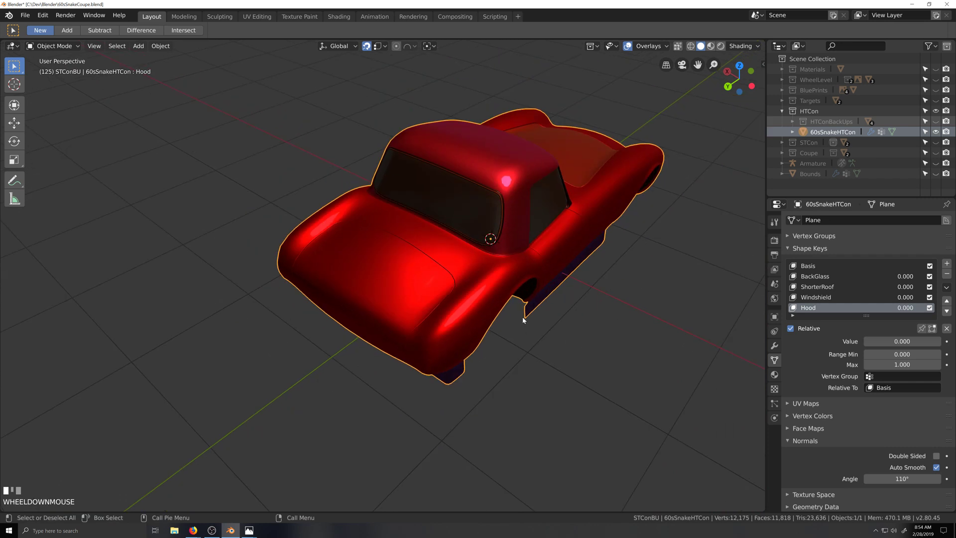
{"action": "middle_click_drag", "start_coordinate": [515, 328], "coordinate": [555, 318]}
In Edit Mode, select the edge loop along the base of the rear window and extend it over both rear fenders to the wheel arches.
{"action": "key", "text": "Tab"}
{"action": "scroll", "coordinate": [544, 312], "scroll_direction": "up", "scroll_amount": 2}
{"action": "left_click", "coordinate": [507, 253], "text": "alt"}
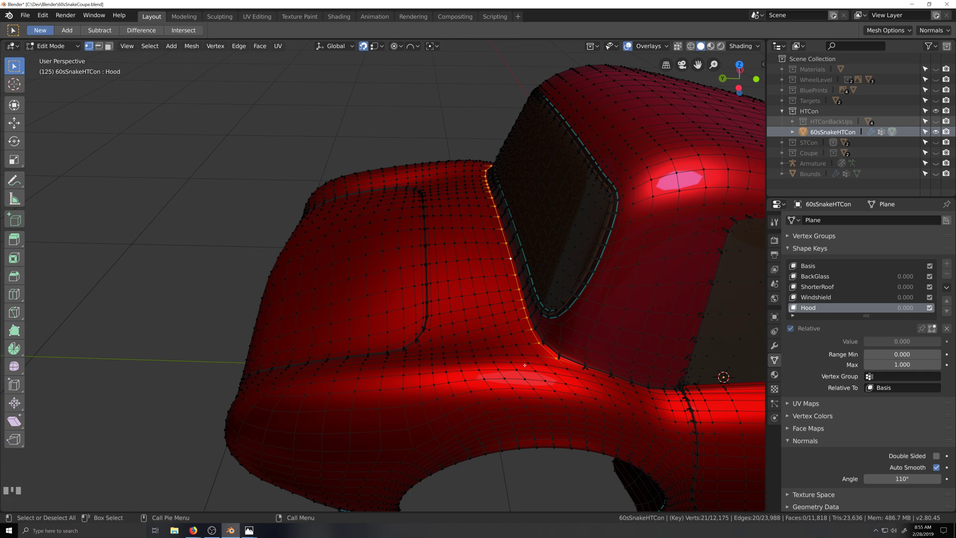
{"action": "middle_click_drag", "start_coordinate": [525, 364], "coordinate": [559, 399]}
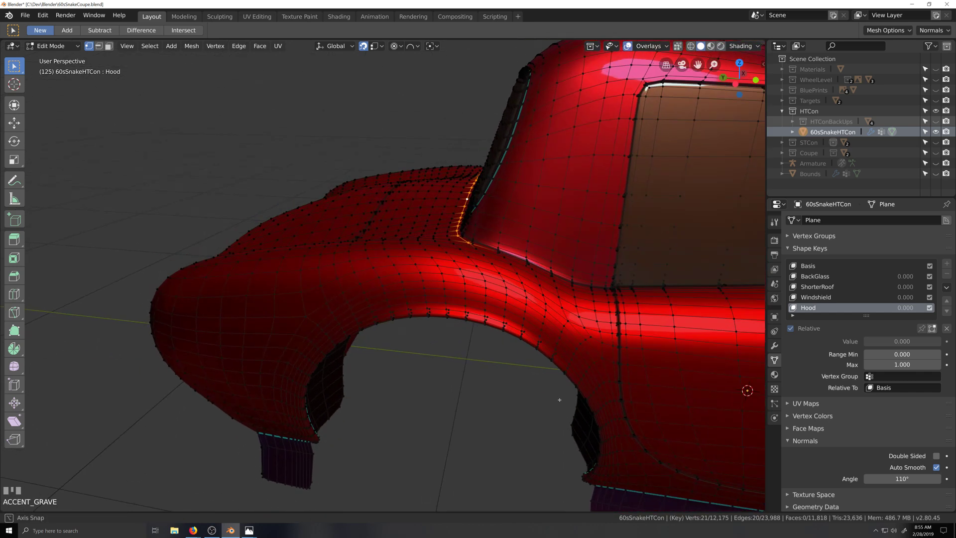
{"action": "left_click", "coordinate": [490, 264], "text": "alt+shift"}
{"action": "middle_click_drag", "start_coordinate": [448, 277], "coordinate": [308, 255]}
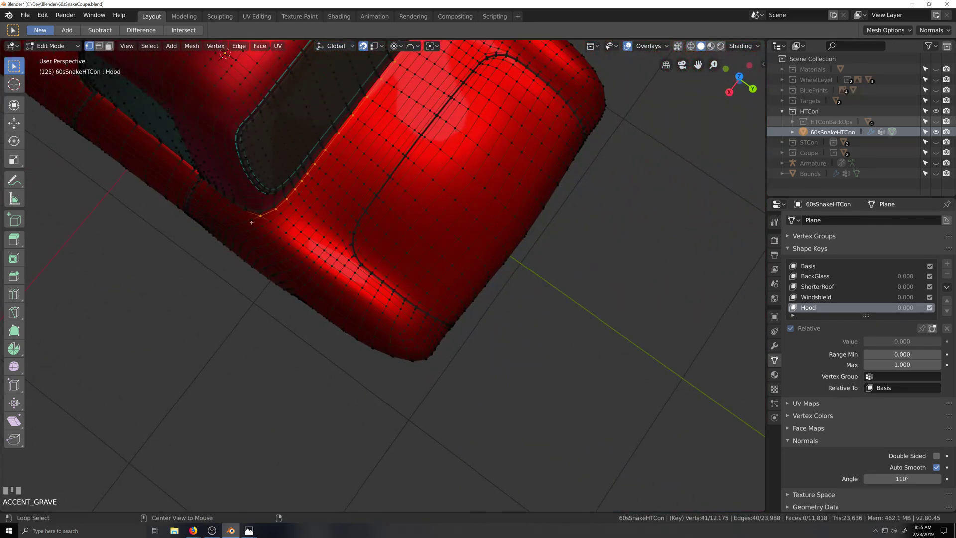
{"action": "left_click", "coordinate": [232, 225], "text": "alt+shift"}
{"action": "key", "text": "grave"}
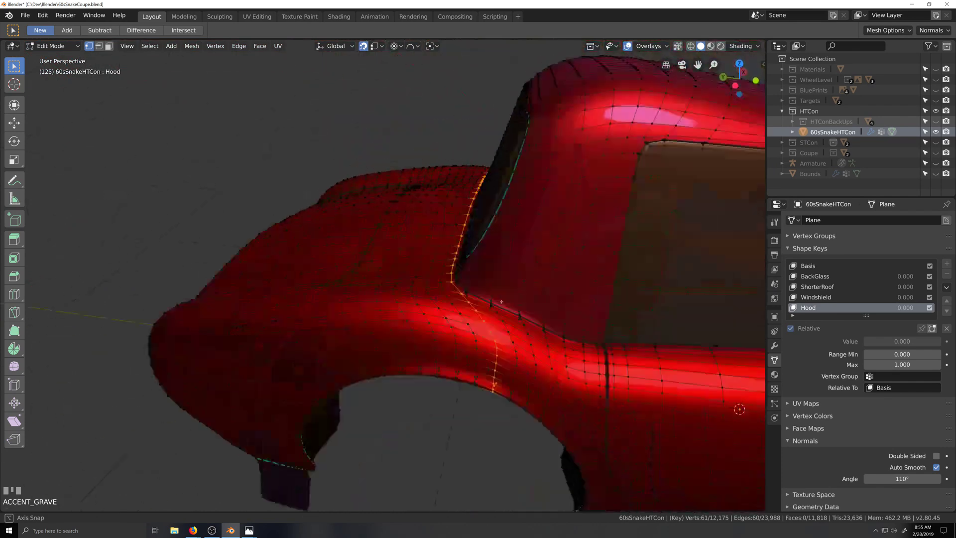
Grow the loop selection once, then deselect the surplus loops on both sides so only the loop on the cabin side stays selected.
{"action": "key", "text": "shift+grave"}
{"action": "scroll", "coordinate": [506, 398], "scroll_direction": "up", "scroll_amount": 3}
{"action": "key", "text": "grave"}
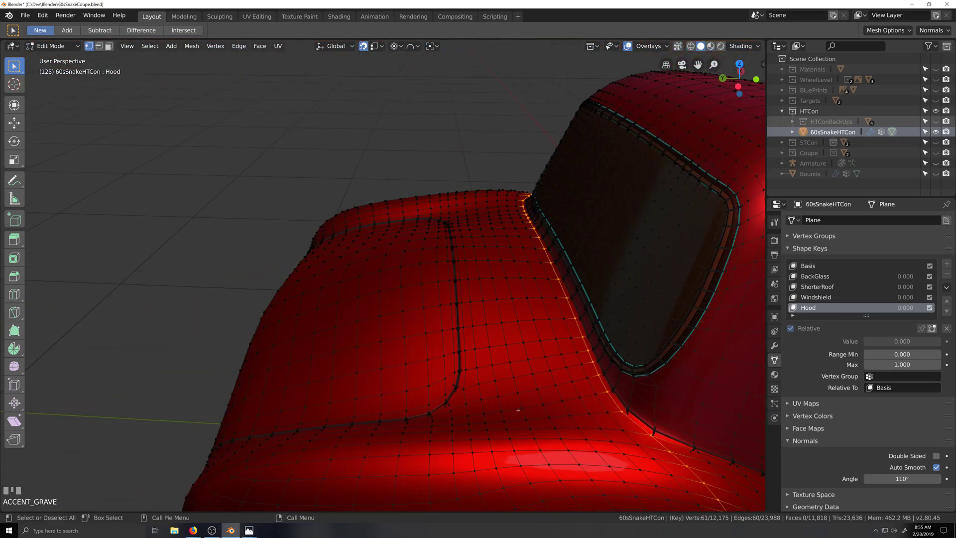
{"action": "key", "text": "shift+grave"}
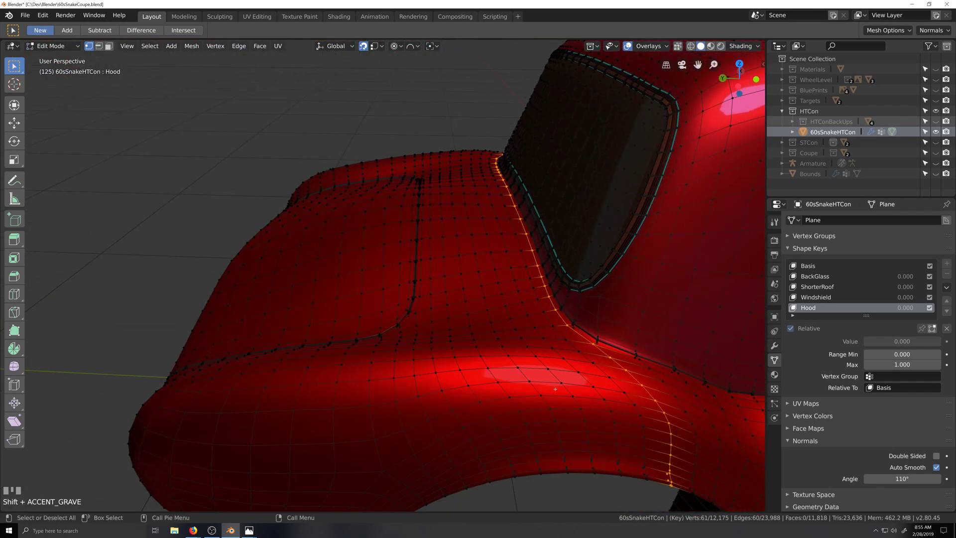
{"action": "key", "text": "ctrl+KP_Add"}
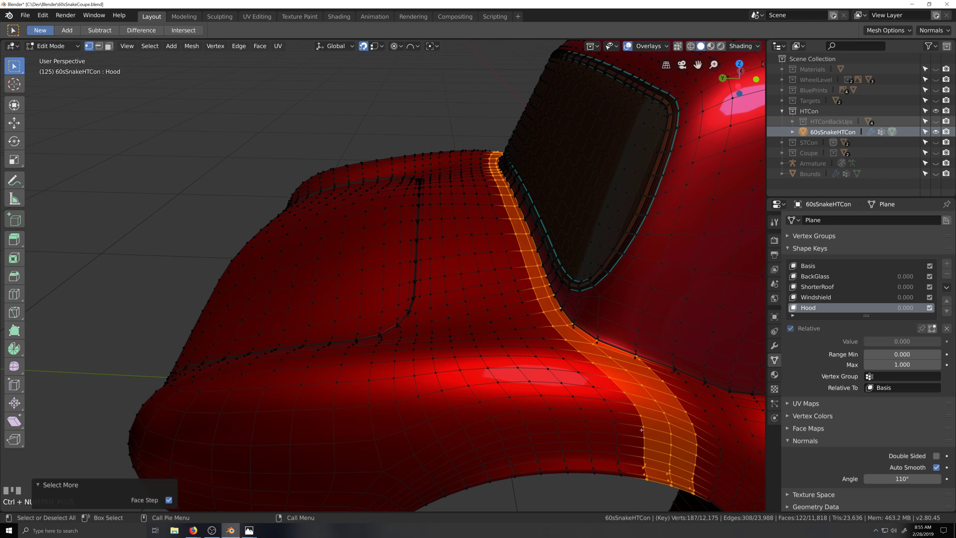
{"action": "left_click", "coordinate": [565, 312], "text": "alt+shift"}
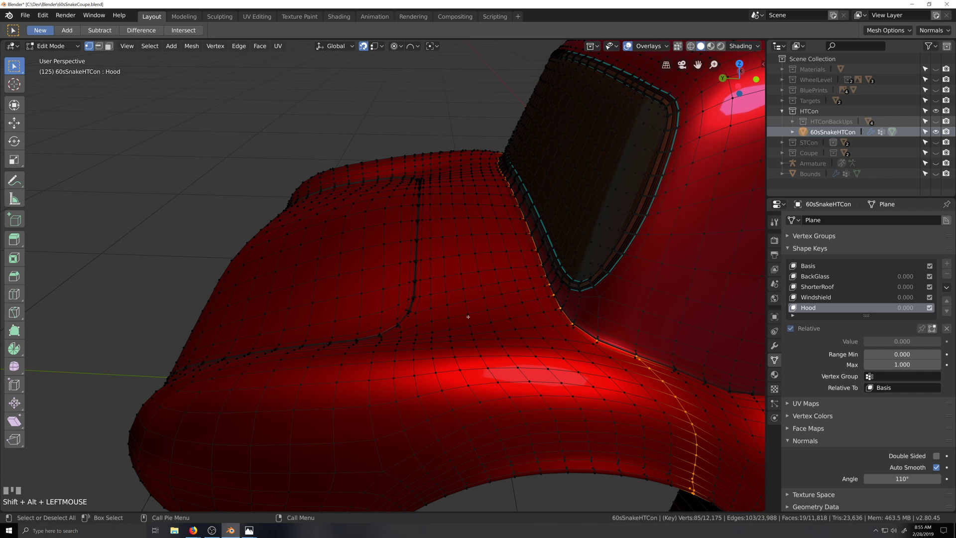
{"action": "key", "text": "grave"}
{"action": "scroll", "coordinate": [270, 269], "scroll_direction": "up", "scroll_amount": 3}
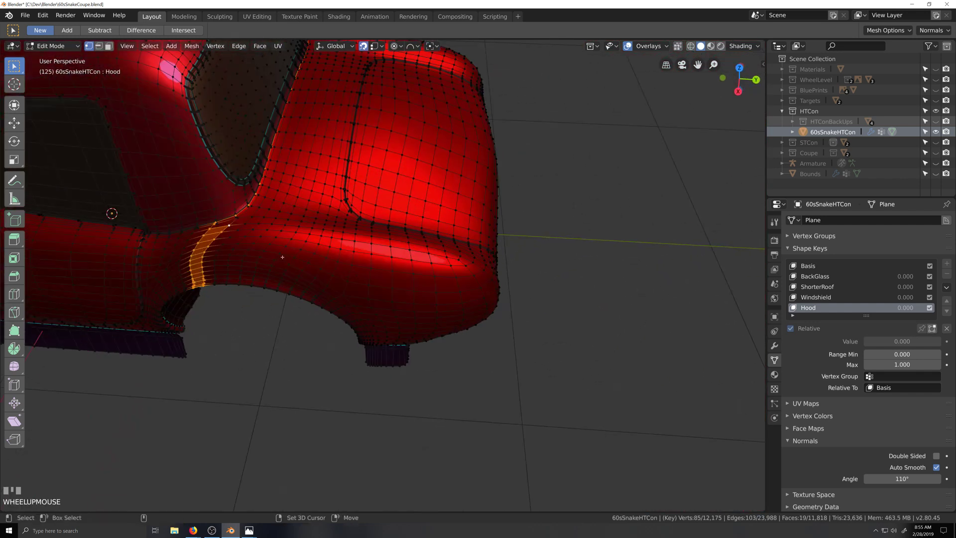
{"action": "key", "text": "shift+grave"}
{"action": "left_click", "coordinate": [474, 294], "text": "alt+shift"}
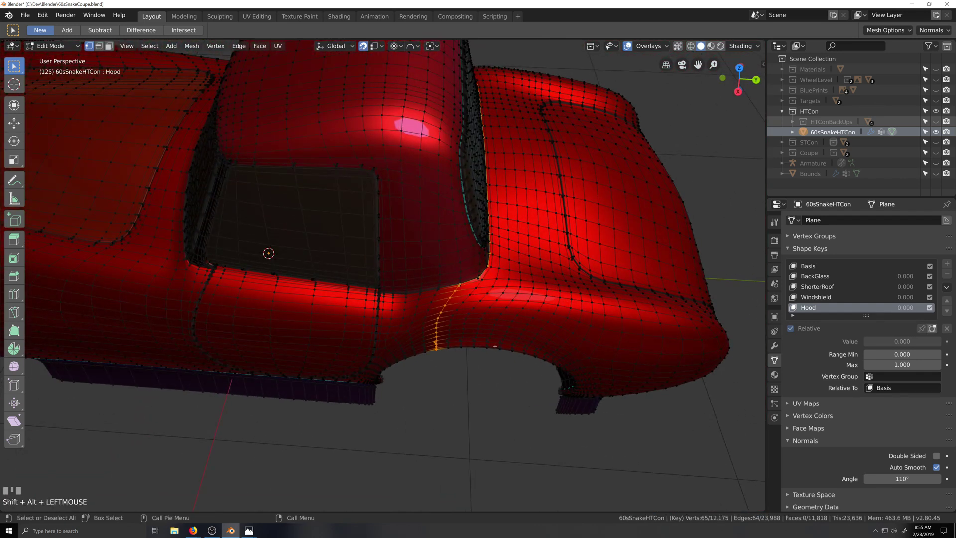
Hide the selected dividing loop, then select the linked body section ahead of it and hide that too.
{"action": "key", "text": "h"}
{"action": "key", "text": "l"}
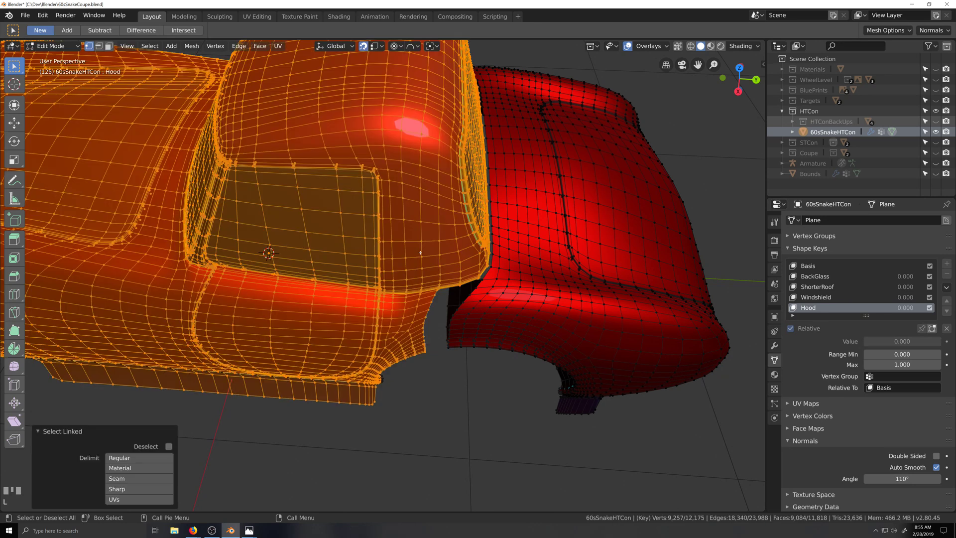
{"action": "key", "text": "h"}
Turn on X-ray and hide the leftover sill and front strips from the right side view, isolating the rear body section.
{"action": "scroll", "coordinate": [420, 253], "scroll_direction": "down", "scroll_amount": 3}
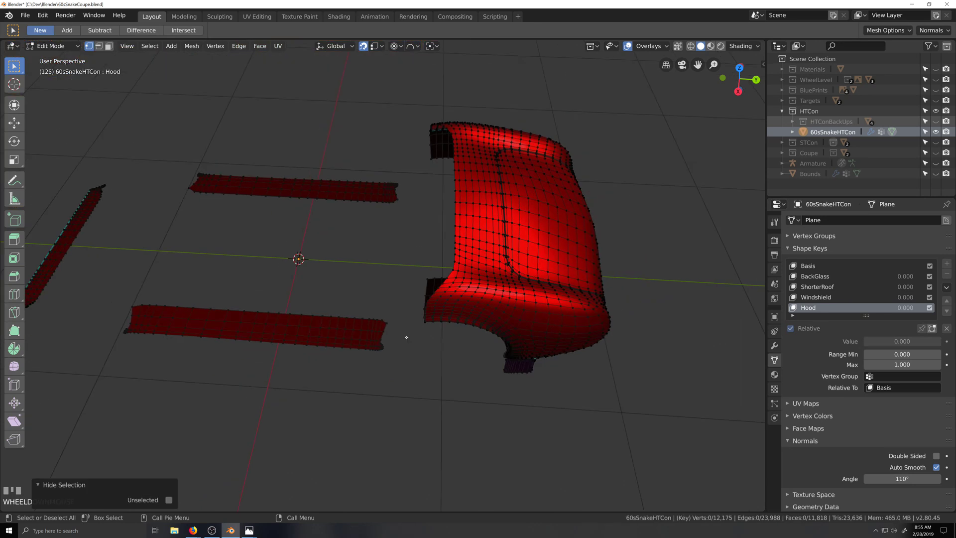
{"action": "scroll", "coordinate": [407, 337], "scroll_direction": "down", "scroll_amount": 1}
{"action": "key", "text": "KP_3"}
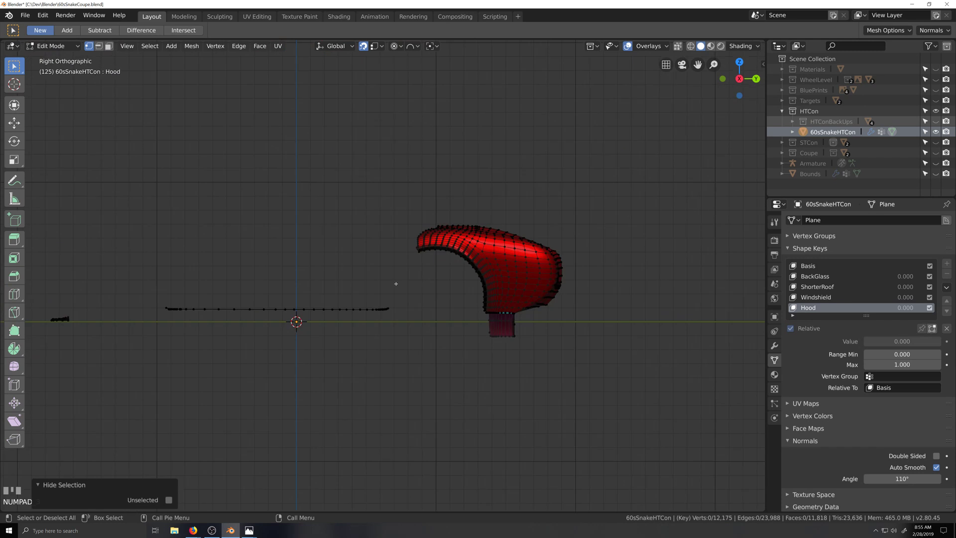
{"action": "left_click_drag", "start_coordinate": [384, 227], "coordinate": [43, 339]}
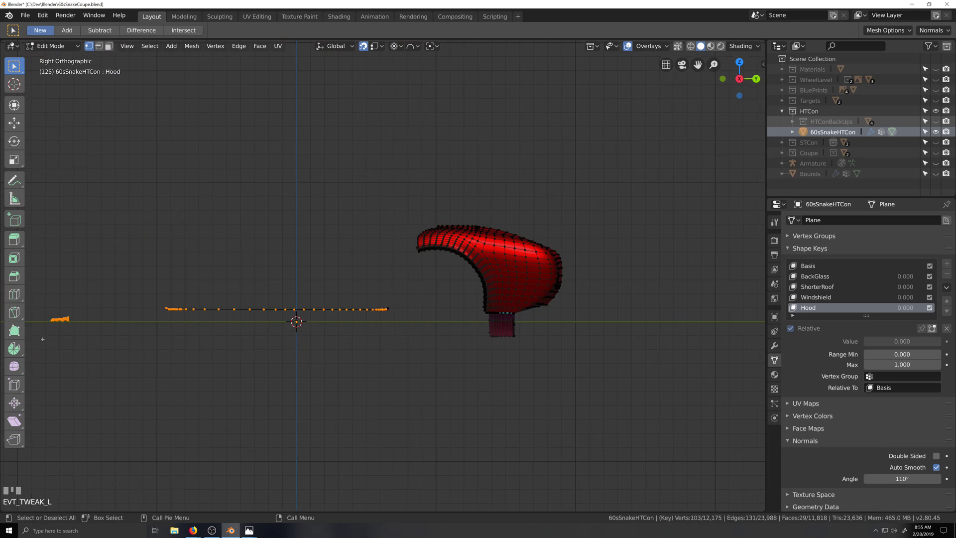
{"action": "left_click_drag", "start_coordinate": [34, 221], "coordinate": [401, 400]}
{"action": "key", "text": "h"}
{"action": "middle_click_drag", "start_coordinate": [404, 403], "coordinate": [522, 394]}
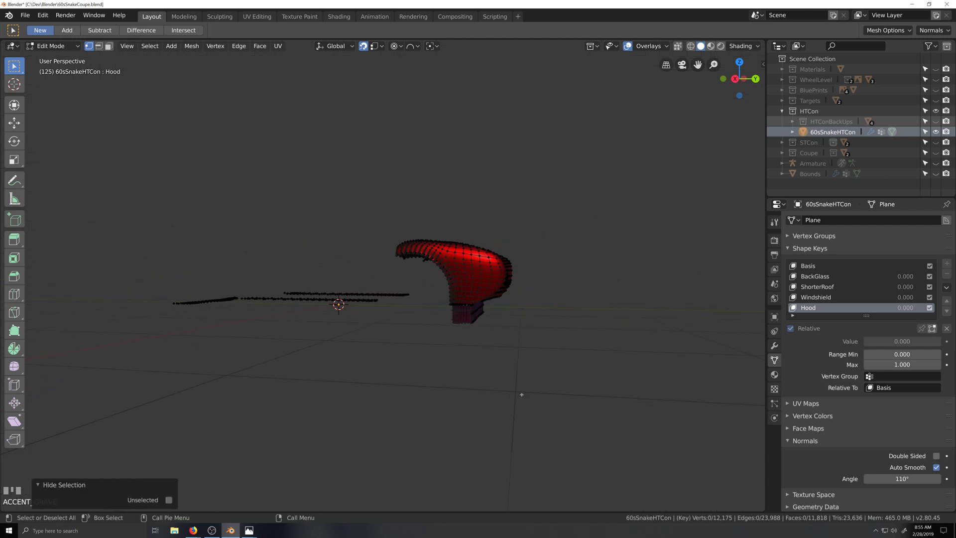
{"action": "key", "text": "alt+z"}
{"action": "key", "text": "KP_1"}
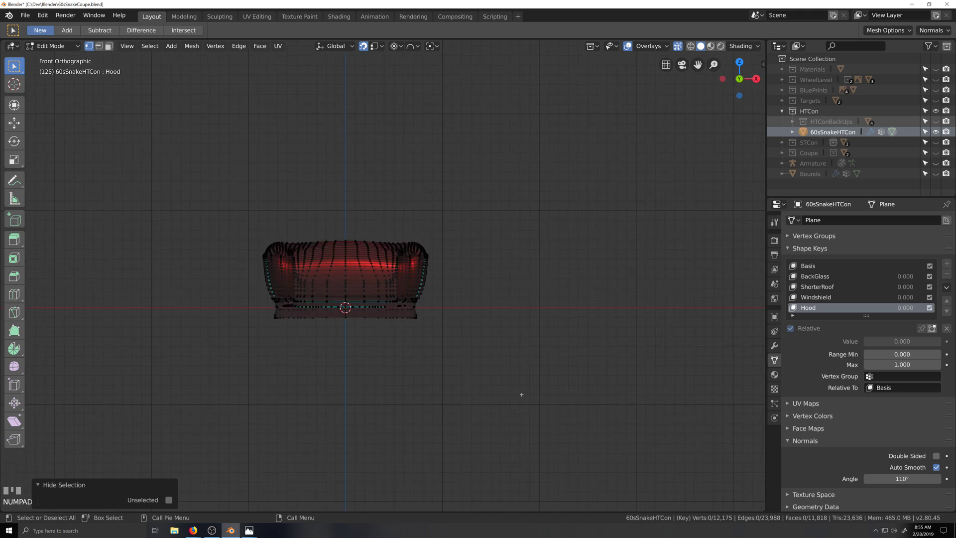
{"action": "key", "text": "KP_3"}
{"action": "left_click_drag", "start_coordinate": [142, 244], "coordinate": [397, 373]}
{"action": "key", "text": "h"}
{"action": "scroll", "coordinate": [551, 363], "scroll_direction": "up", "scroll_amount": 3}
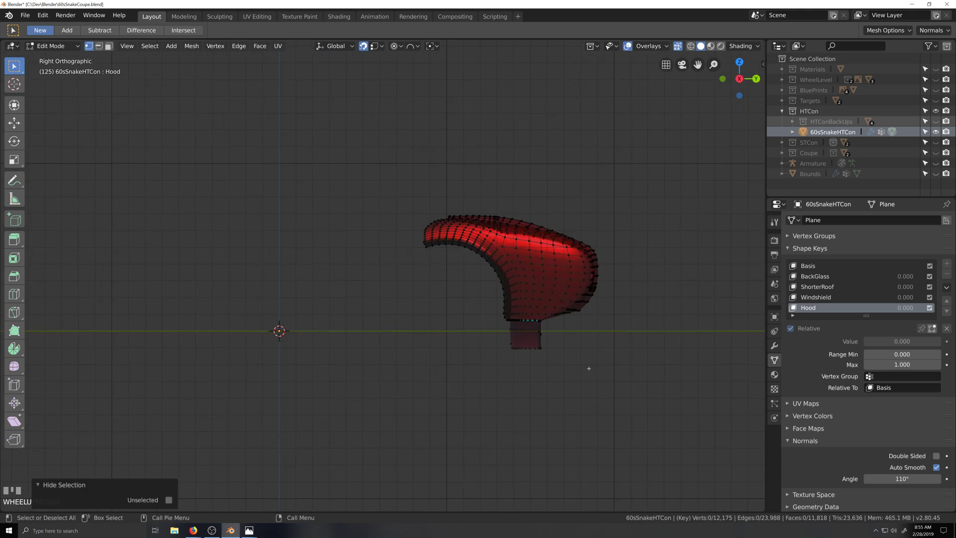
{"action": "middle_click_drag", "start_coordinate": [589, 368], "coordinate": [522, 369]}
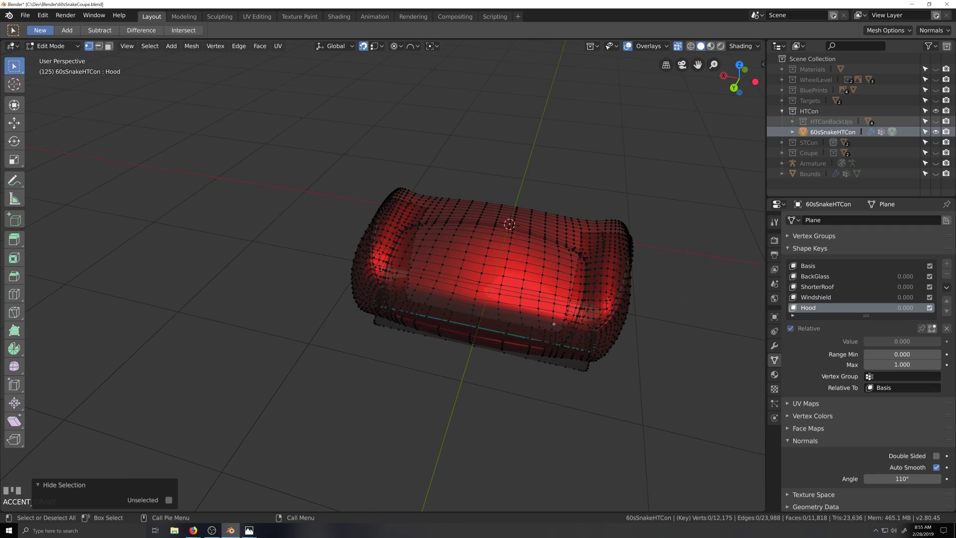
{"action": "middle_click_drag", "start_coordinate": [553, 324], "coordinate": [551, 276]}
{"action": "left_click", "coordinate": [533, 198]}
{"action": "left_click", "coordinate": [559, 287], "text": "ctrl+shift"}
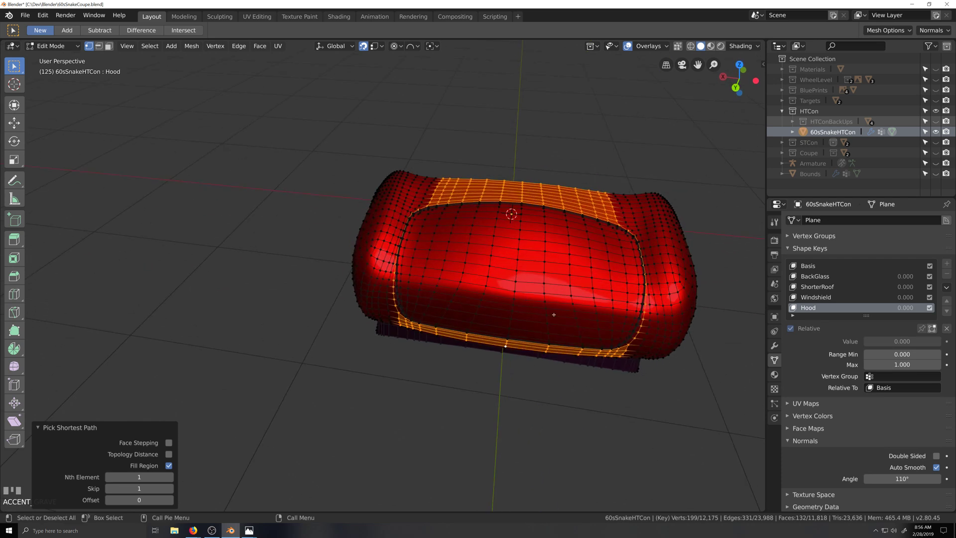
{"action": "key", "text": "ctrl+z"}
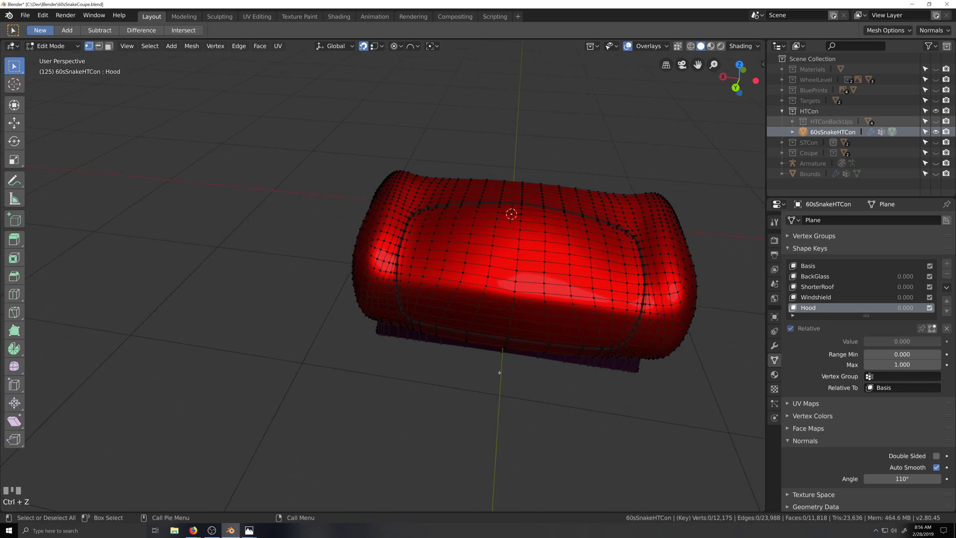
Select the centre line of vertices from the lower rear edge up over the trunk to the section's front edge.
{"action": "key", "text": "grave"}
{"action": "middle_click_drag", "start_coordinate": [511, 337], "coordinate": [514, 304]}
{"action": "left_click", "coordinate": [515, 256]}
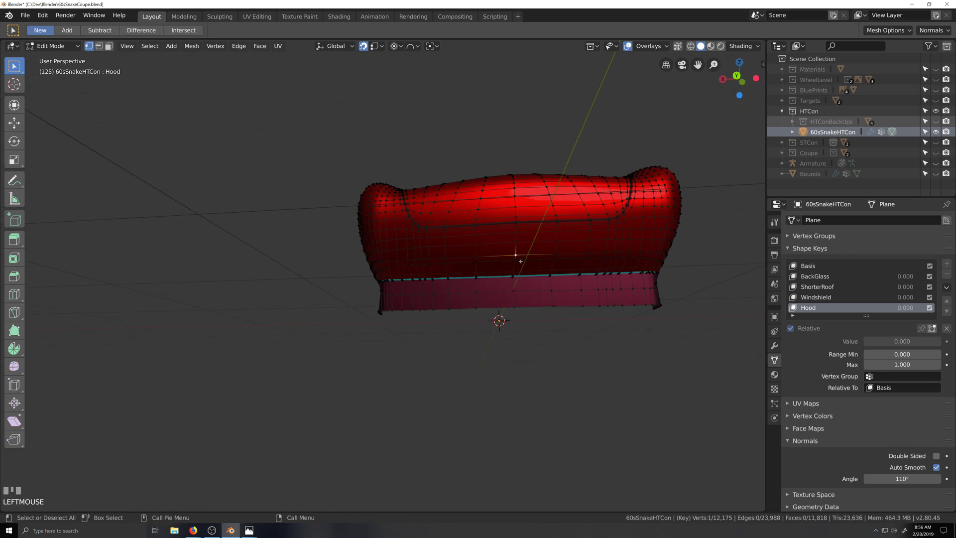
{"action": "key", "text": "grave"}
{"action": "left_click", "coordinate": [523, 246], "text": "ctrl+shift"}
{"action": "key", "text": "grave"}
{"action": "middle_click_drag", "start_coordinate": [541, 289], "coordinate": [541, 249]}
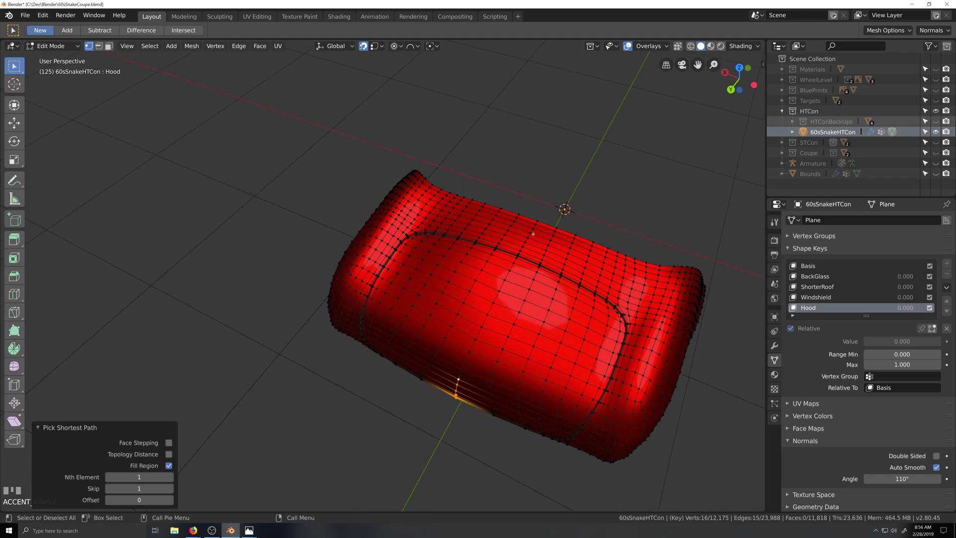
{"action": "left_click", "coordinate": [541, 246], "text": "ctrl+shift"}
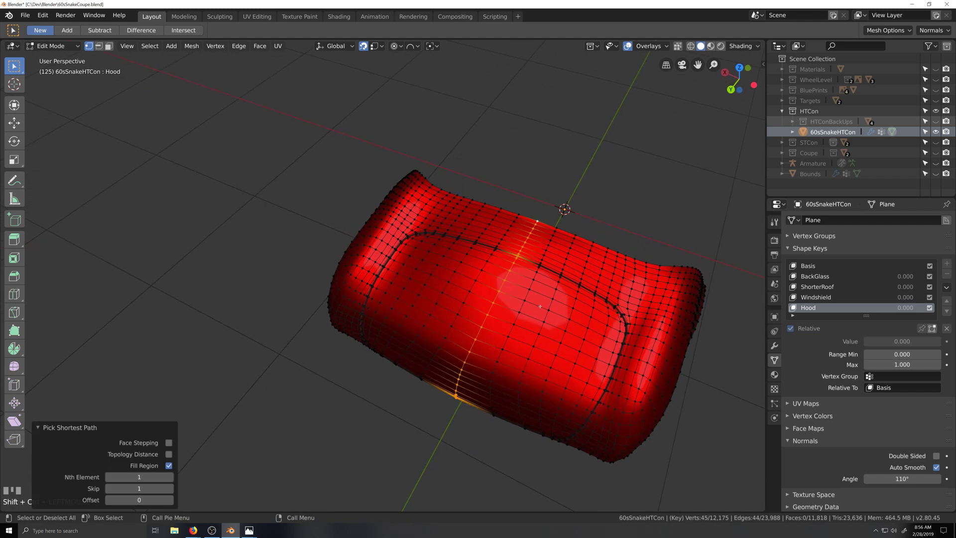
Show the rear section in the left orthographic view with X-ray on, and turn off proportional editing.
{"action": "scroll", "coordinate": [538, 311], "scroll_direction": "down", "scroll_amount": 3}
{"action": "key", "text": "alt+z"}
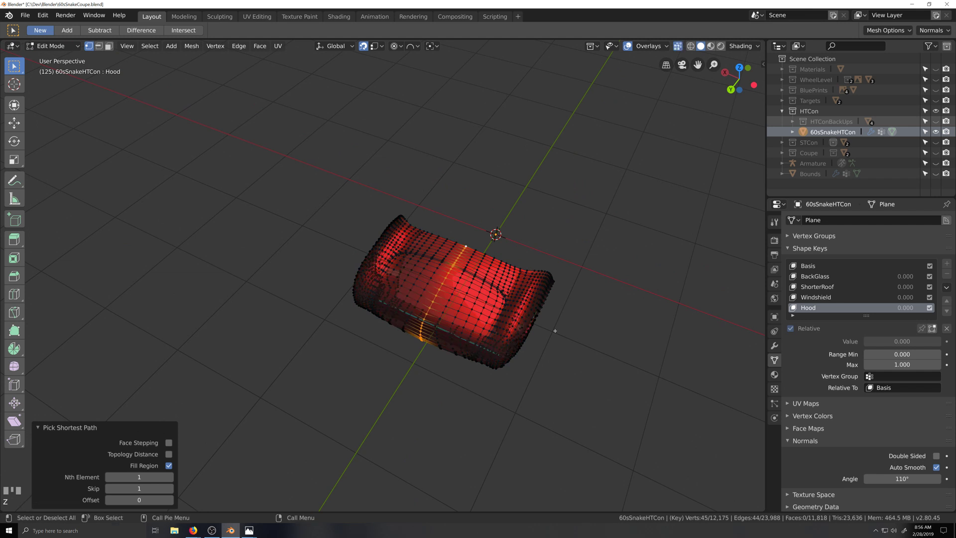
{"action": "key", "text": "ctrl+KP_3"}
{"action": "middle_click_drag", "start_coordinate": [430, 252], "coordinate": [534, 299], "text": "shift"}
{"action": "scroll", "coordinate": [531, 305], "scroll_direction": "up", "scroll_amount": 4}
{"action": "middle_click_drag", "start_coordinate": [585, 318], "coordinate": [486, 296], "text": "shift"}
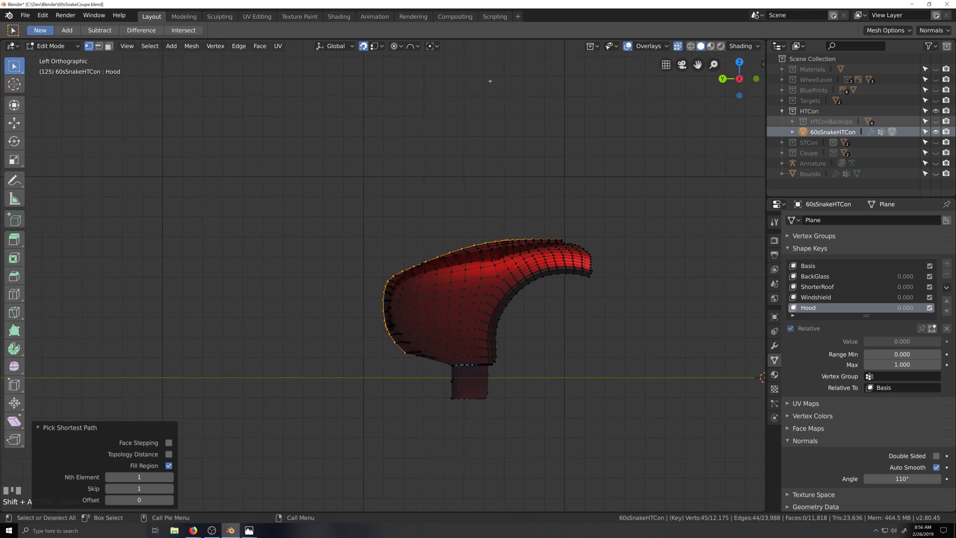
{"action": "key", "text": "o"}
{"action": "scroll", "coordinate": [529, 206], "scroll_direction": "down", "scroll_amount": 1}
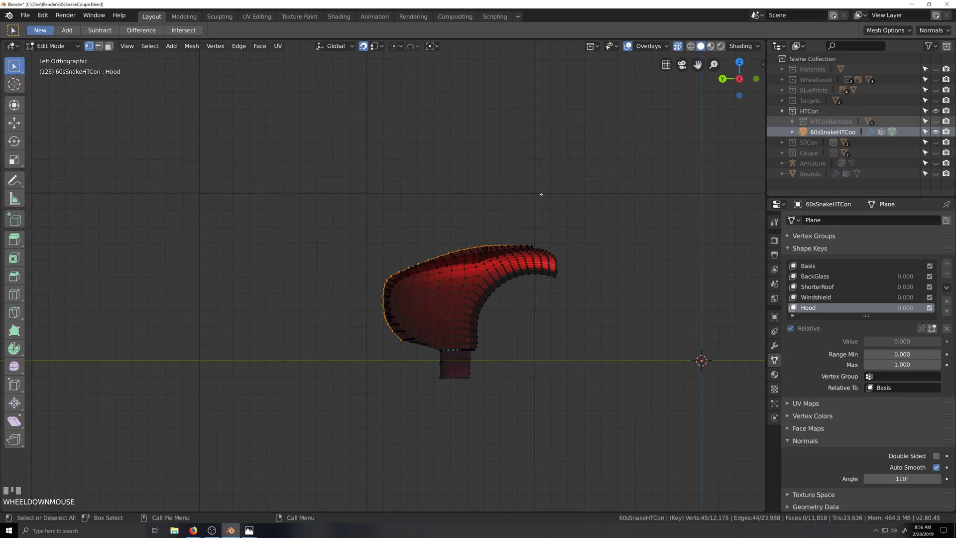
Set the pivot point to Active Element and rotate the selected centre line by about 3.5° around its front vertex.
{"action": "key", "text": "r"}
{"action": "right_click", "coordinate": [553, 193]}
{"action": "key", "text": "period"}
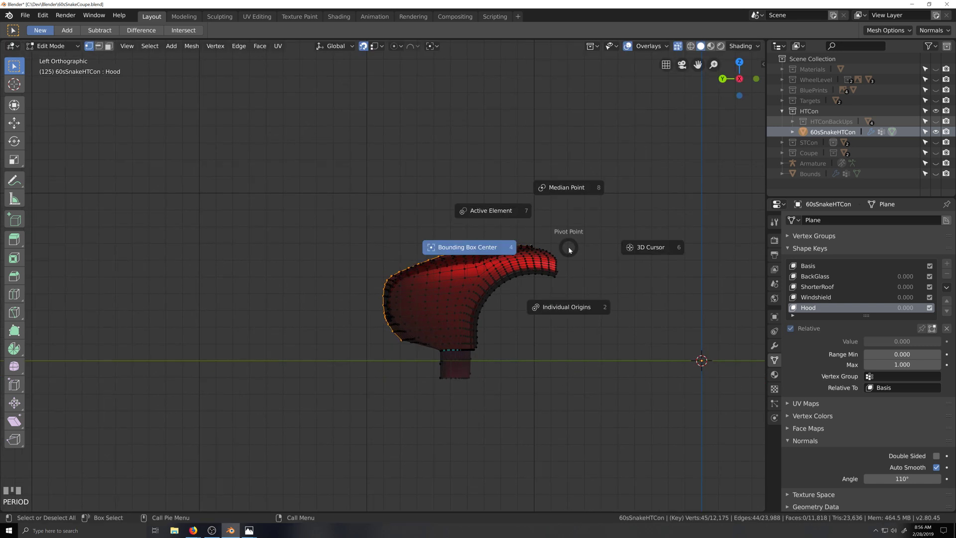
{"action": "left_click", "coordinate": [495, 209]}
{"action": "key", "text": "r"}
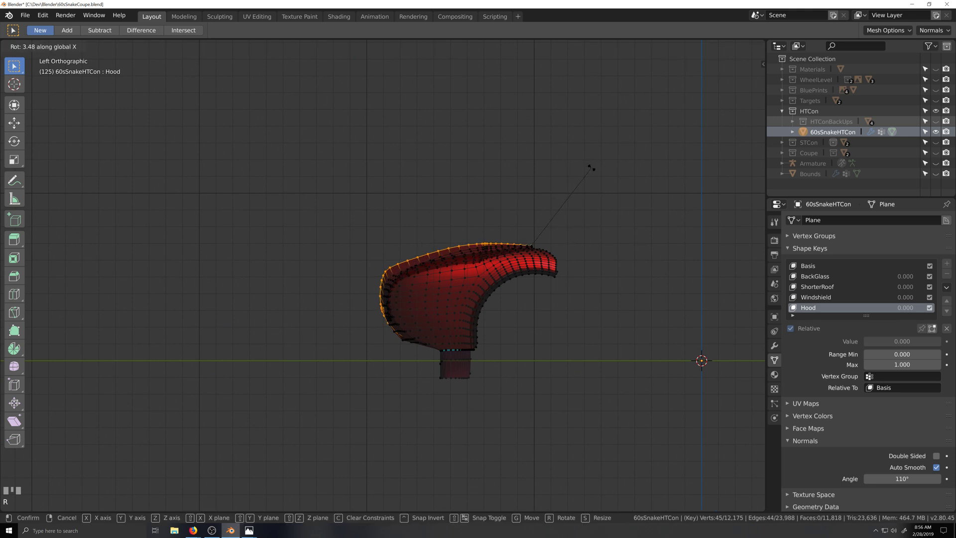
{"action": "left_click", "coordinate": [591, 172]}
{"action": "key", "text": "grave"}
{"action": "key", "text": "shift+grave"}
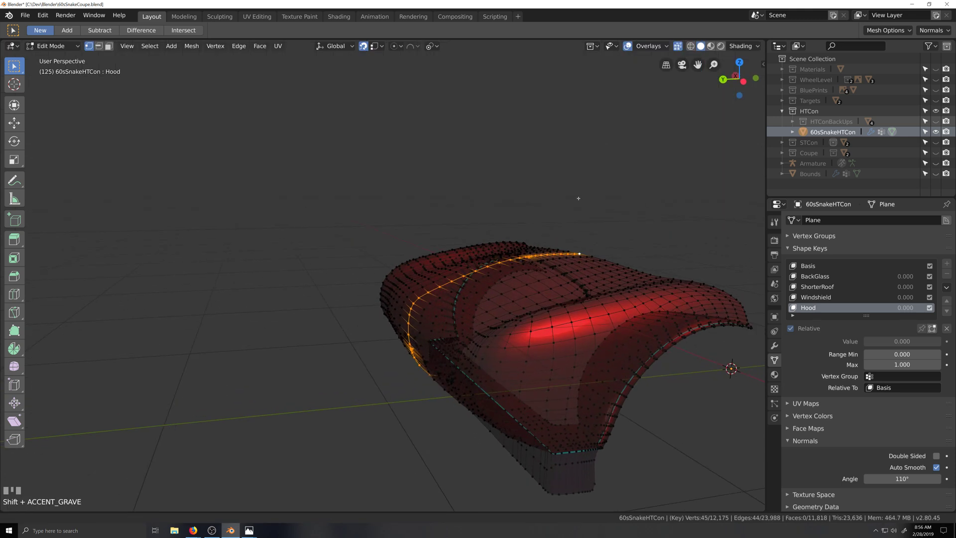
{"action": "scroll", "coordinate": [423, 141], "scroll_direction": "down", "scroll_amount": 2}
{"action": "key", "text": "grave"}
{"action": "key", "text": "r"}
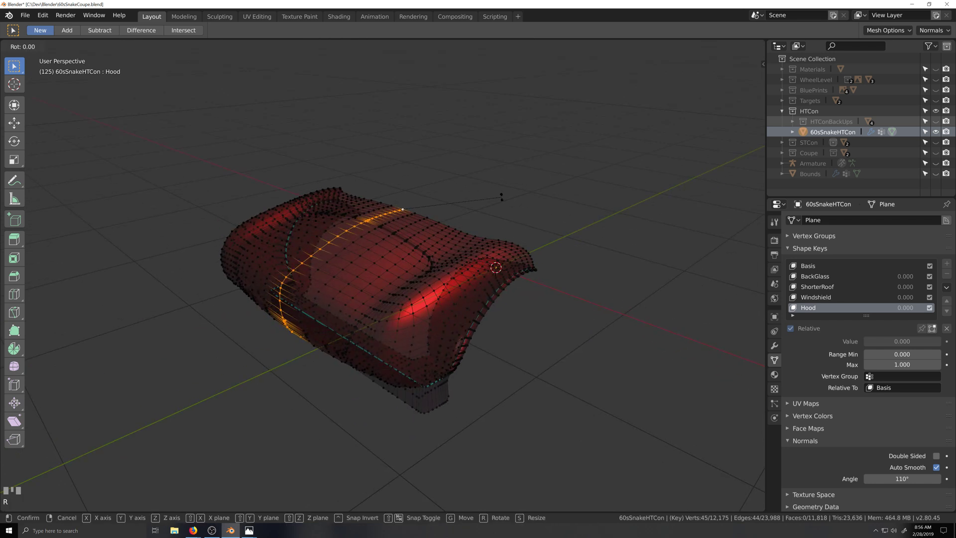
{"action": "key", "text": "x"}
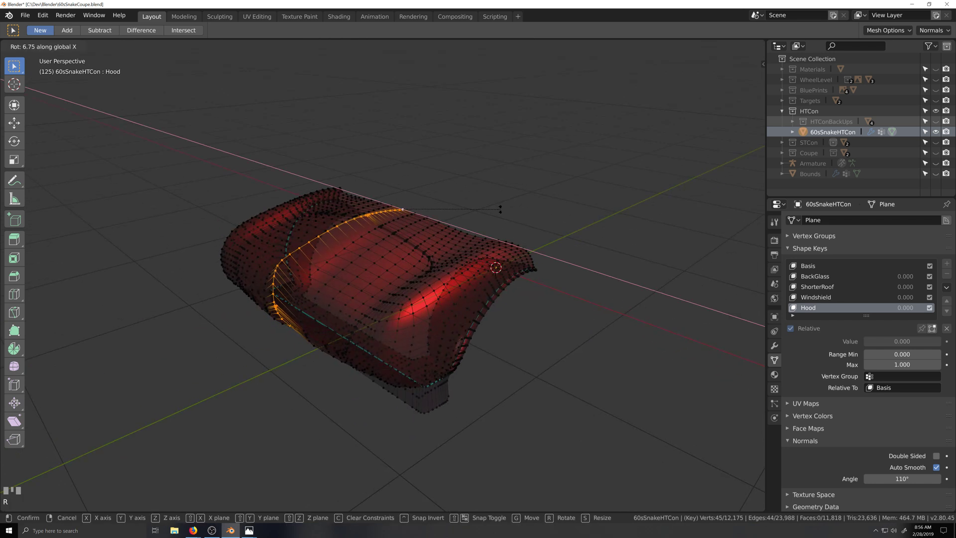
{"action": "right_click", "coordinate": [500, 209]}
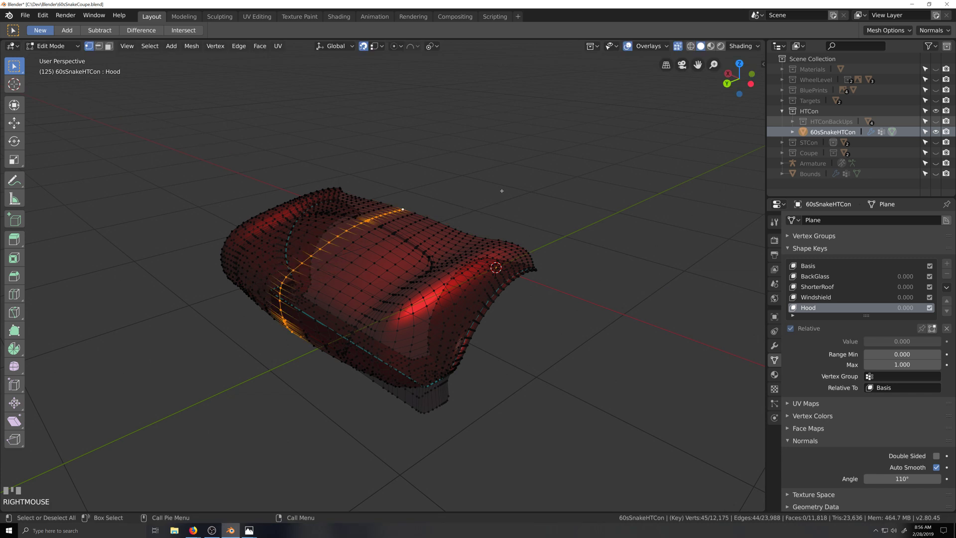
Turn on proportional editing for the rear section and set it to Connected.
{"action": "key", "text": "o"}
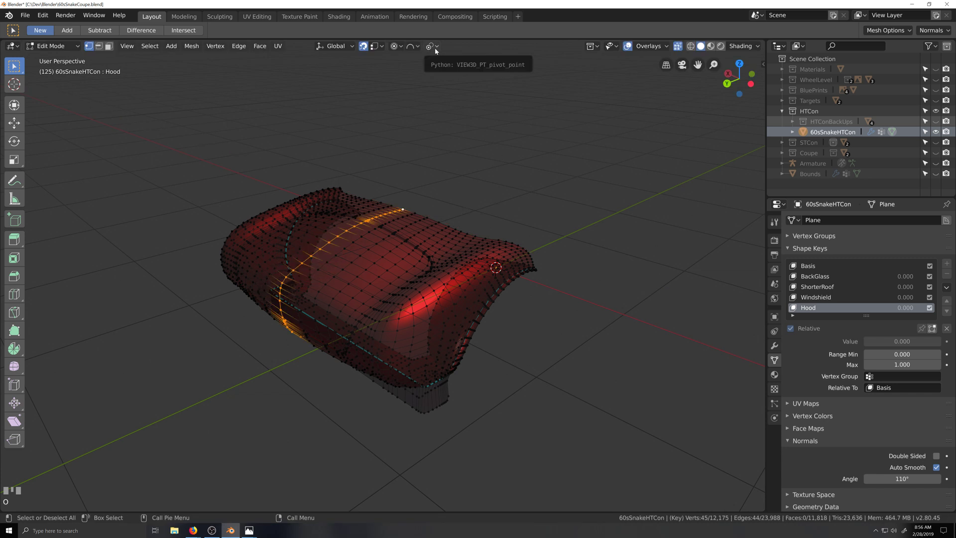
{"action": "left_click", "coordinate": [402, 46]}
{"action": "left_click", "coordinate": [416, 93]}
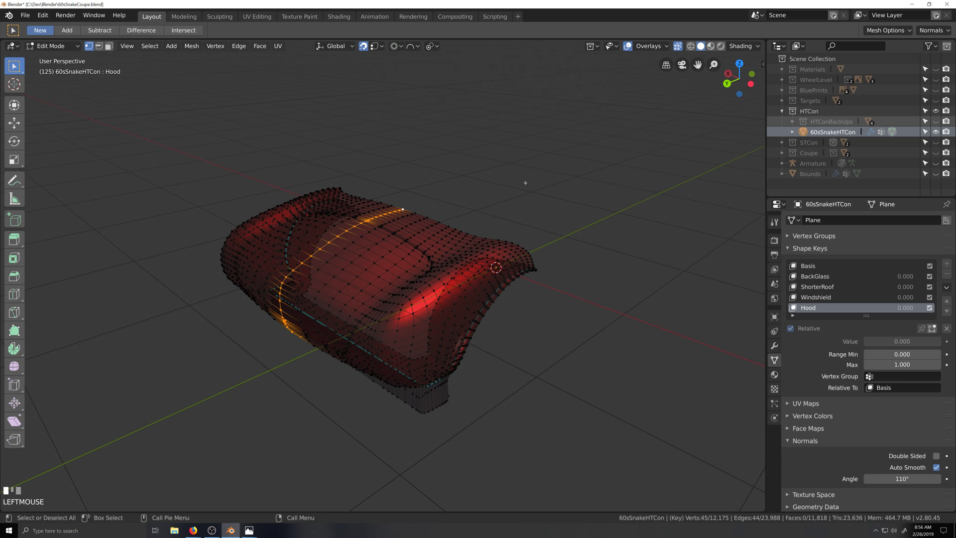
{"action": "key", "text": "r"}
{"action": "key", "text": "x"}
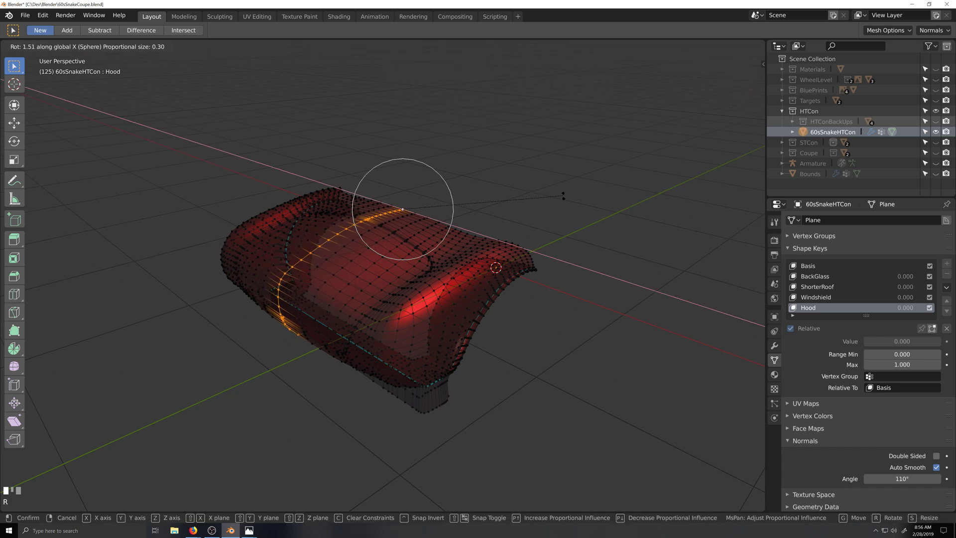
{"action": "scroll", "coordinate": [563, 204], "scroll_direction": "down", "scroll_amount": 3}
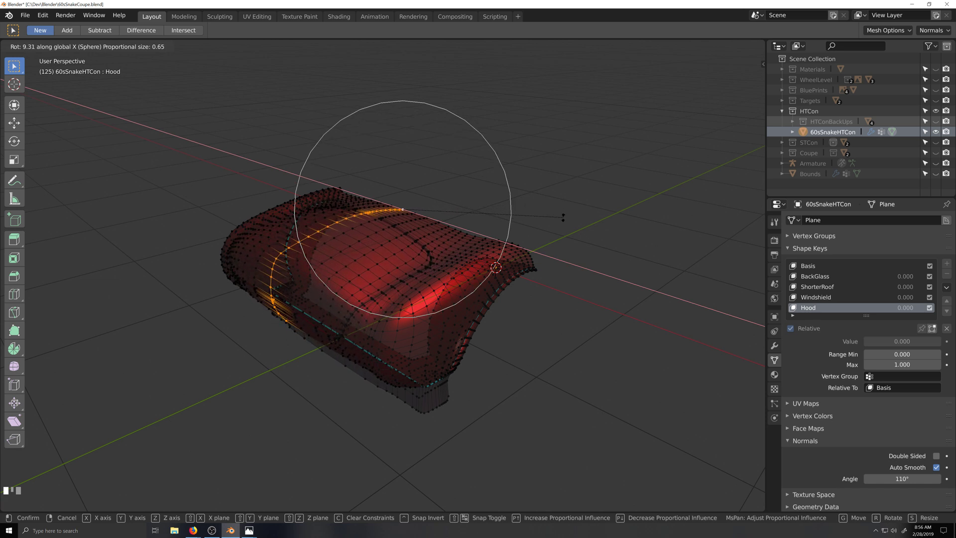
{"action": "scroll", "coordinate": [563, 209], "scroll_direction": "down", "scroll_amount": 1}
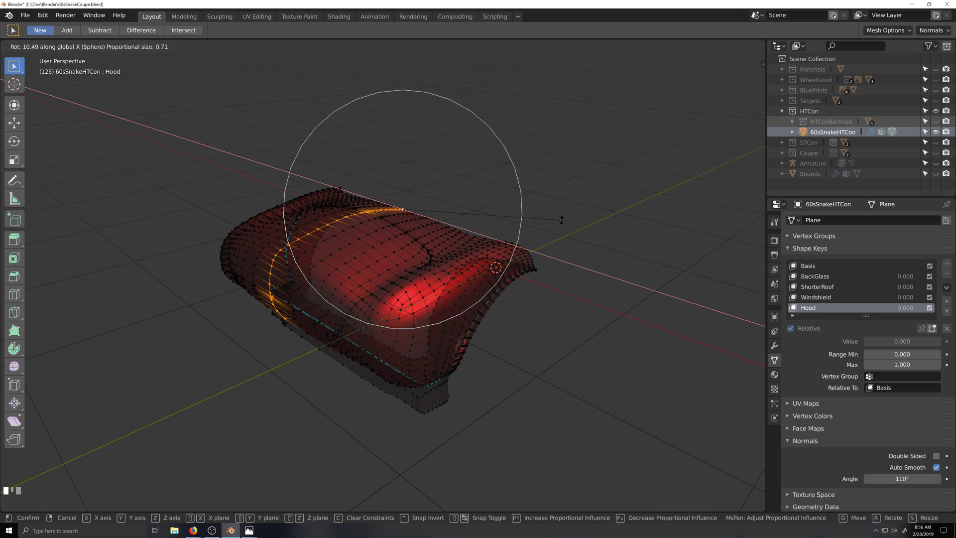
{"action": "scroll", "coordinate": [561, 219], "scroll_direction": "up", "scroll_amount": 1}
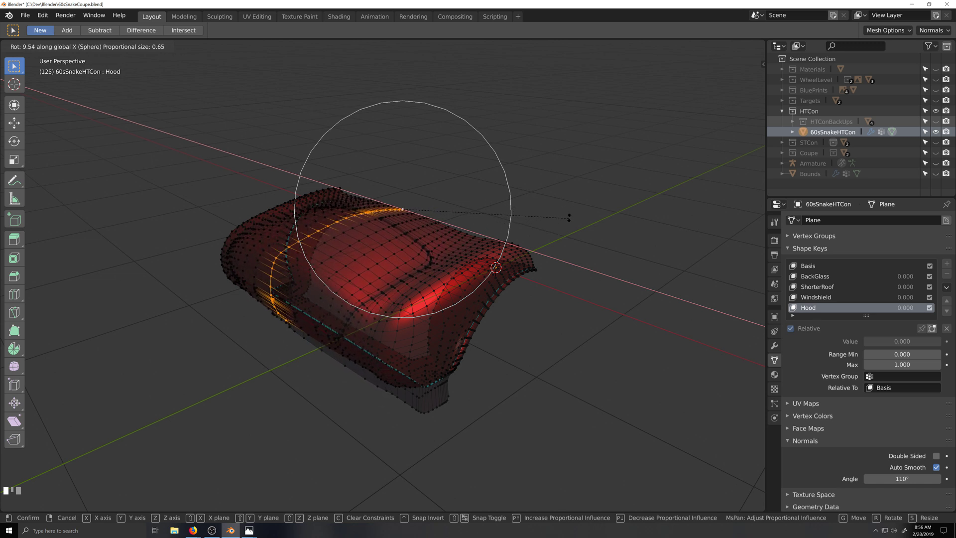
{"action": "right_click", "coordinate": [567, 208]}
Hide the loose lower panel and edge strips beneath the rear bodywork, leaving only the main trunk and fender surface.
{"action": "key", "text": "grave"}
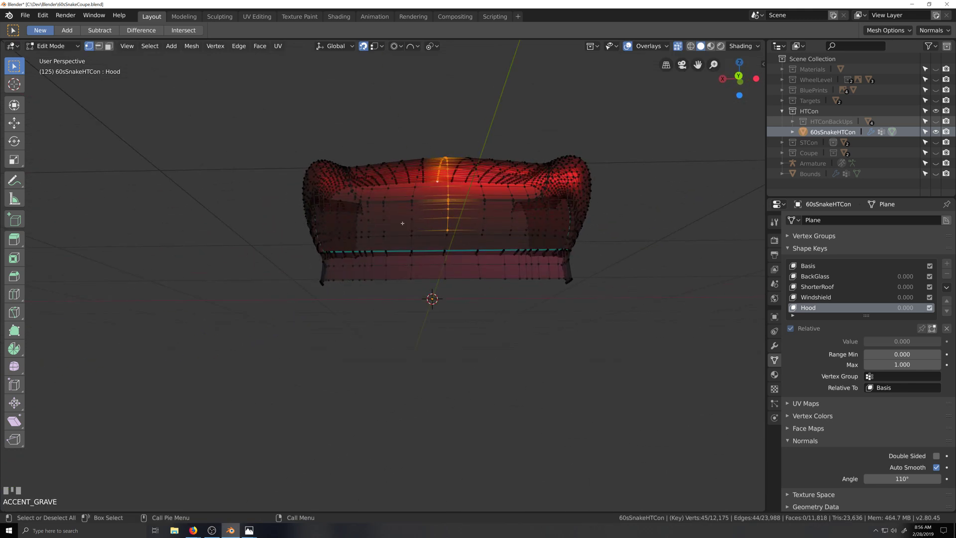
{"action": "middle_click_drag", "start_coordinate": [456, 268], "coordinate": [442, 291]}
{"action": "left_click", "coordinate": [450, 241], "text": "alt"}
{"action": "key", "text": "h"}
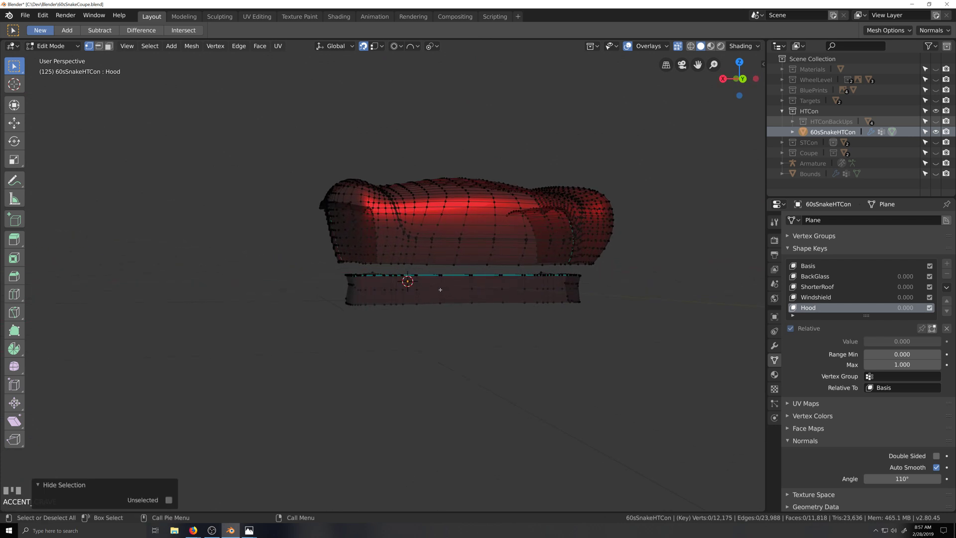
{"action": "key", "text": "l"}
{"action": "key", "text": "h"}
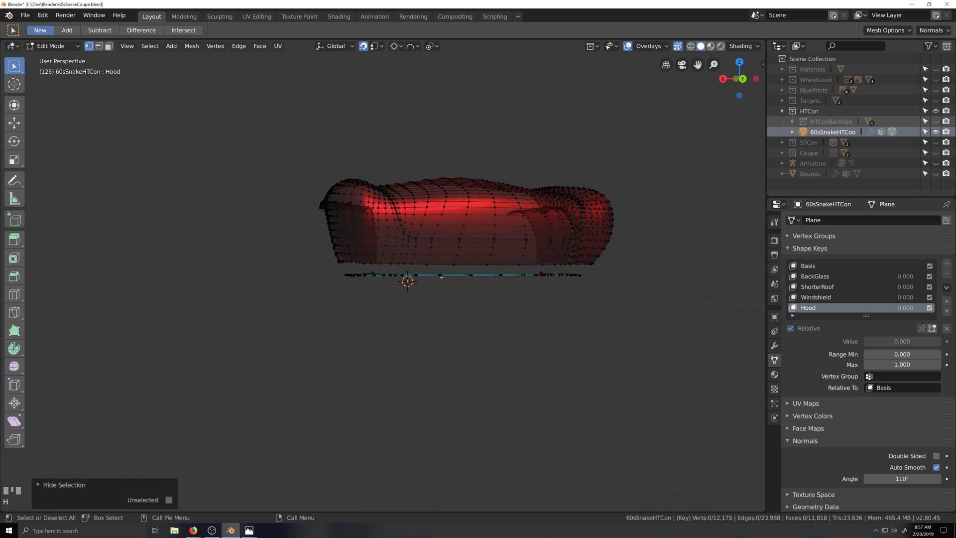
{"action": "key", "text": "l"}
{"action": "key", "text": "h"}
{"action": "middle_click_drag", "start_coordinate": [510, 288], "coordinate": [400, 324]}
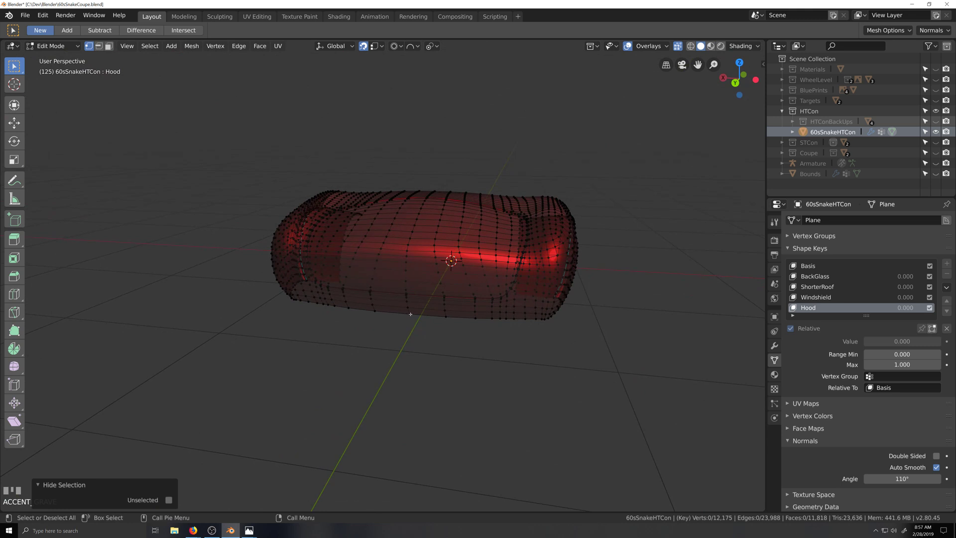
Select the centre line of vertices again from the lower rear edge over the trunk to the front edge.
{"action": "left_click", "coordinate": [410, 313]}
{"action": "left_click", "coordinate": [404, 219], "text": "ctrl"}
{"action": "middle_click_drag", "start_coordinate": [403, 219], "coordinate": [388, 348]}
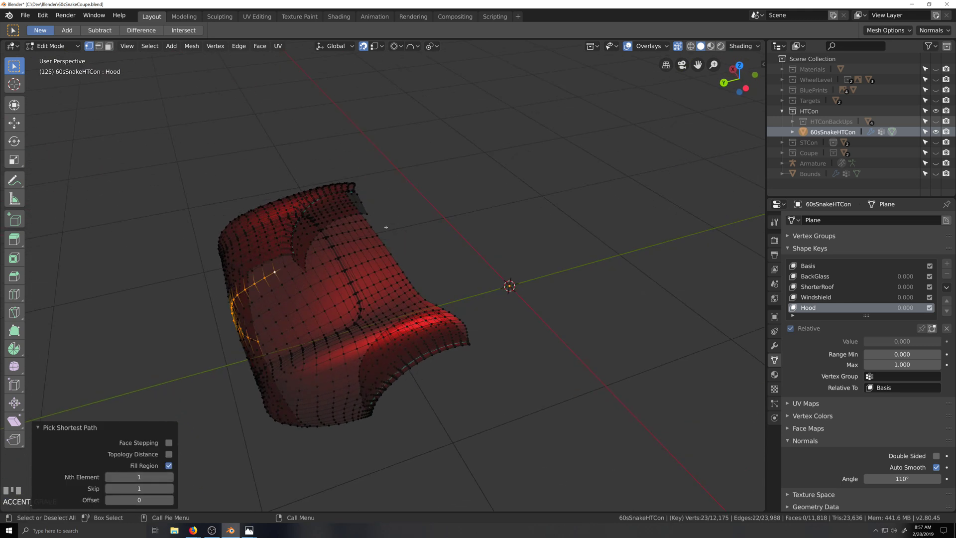
{"action": "left_click", "coordinate": [385, 227], "text": "ctrl"}
{"action": "middle_click_drag", "start_coordinate": [386, 227], "coordinate": [418, 295]}
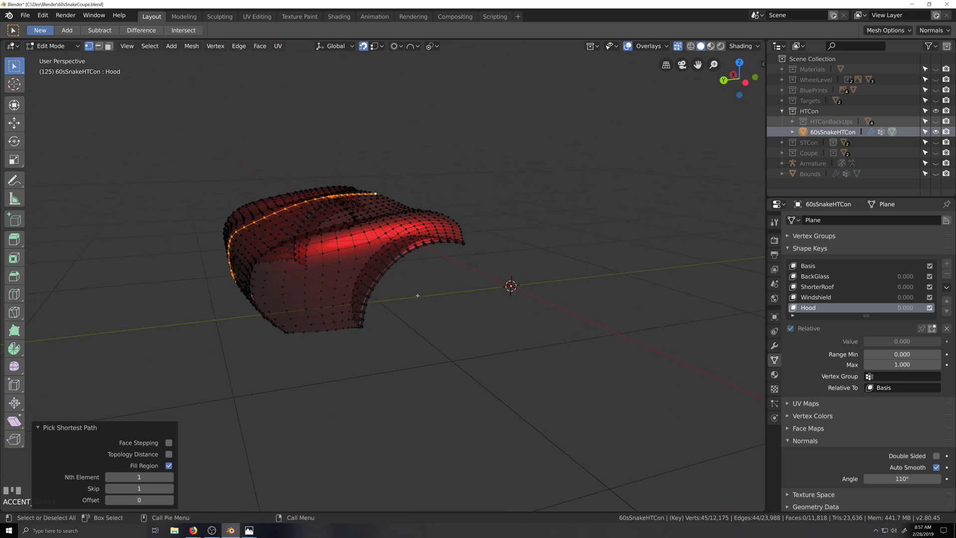
{"action": "key", "text": "ctrl+KP_3"}
{"action": "middle_click_drag", "start_coordinate": [344, 247], "coordinate": [416, 381], "text": "shift"}
{"action": "scroll", "coordinate": [416, 348], "scroll_direction": "up", "scroll_amount": 2}
{"action": "middle_click_drag", "start_coordinate": [416, 348], "coordinate": [420, 283], "text": "shift"}
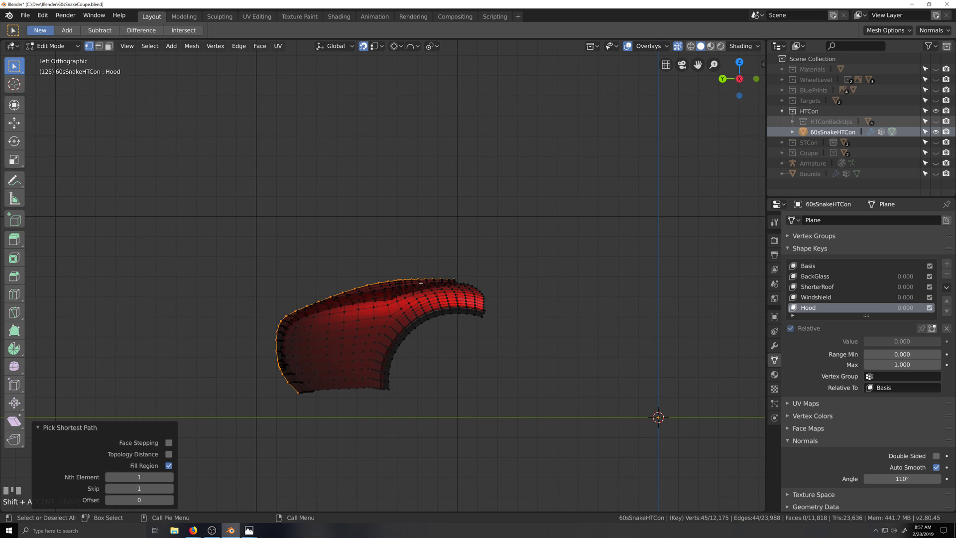
{"action": "key", "text": "r"}
{"action": "right_click", "coordinate": [489, 236]}
{"action": "middle_click_drag", "start_coordinate": [466, 248], "coordinate": [476, 258]}
{"action": "scroll", "coordinate": [484, 263], "scroll_direction": "down", "scroll_amount": 2}
{"action": "scroll", "coordinate": [486, 264], "scroll_direction": "down", "scroll_amount": 1}
{"action": "key", "text": "r"}
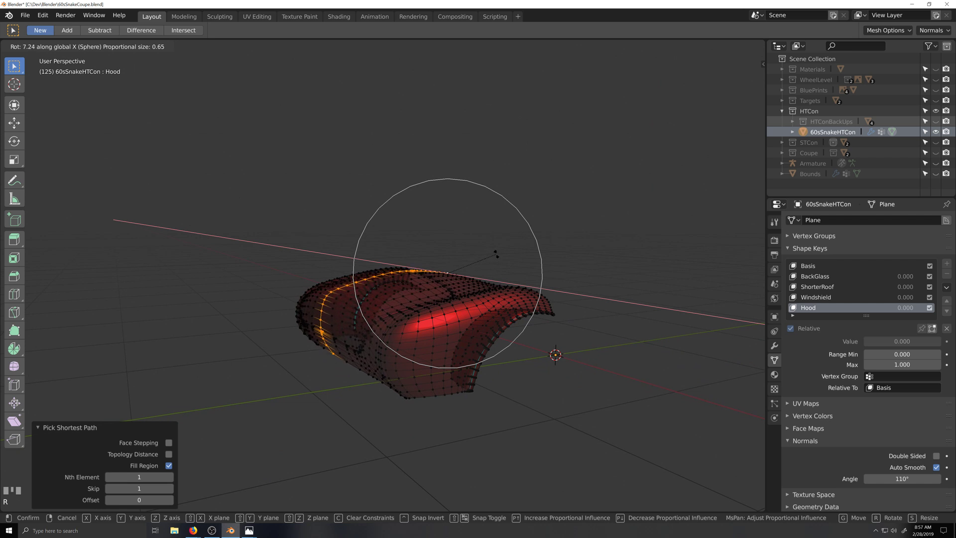
{"action": "scroll", "coordinate": [497, 255], "scroll_direction": "down", "scroll_amount": 2}
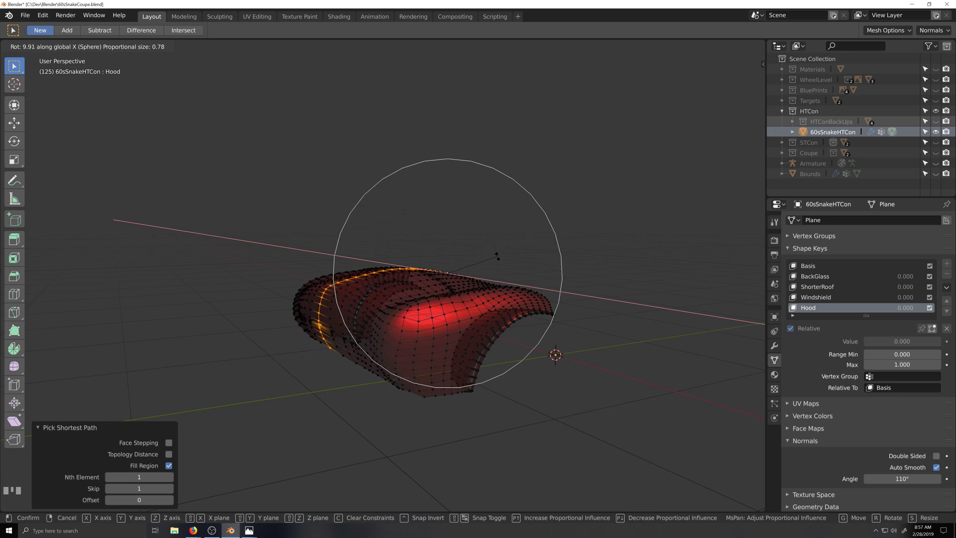
{"action": "scroll", "coordinate": [497, 256], "scroll_direction": "down", "scroll_amount": 1}
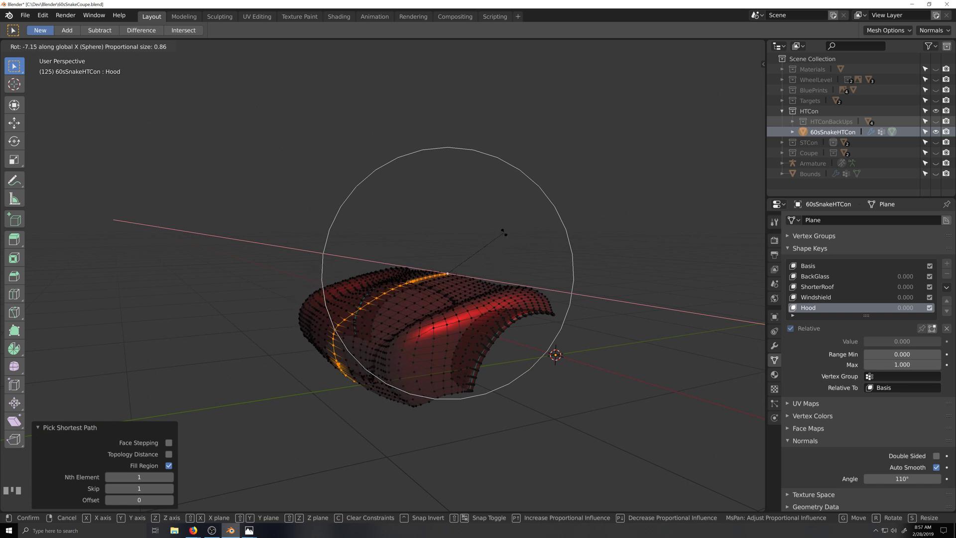
{"action": "scroll", "coordinate": [511, 242], "scroll_direction": "up", "scroll_amount": 3}
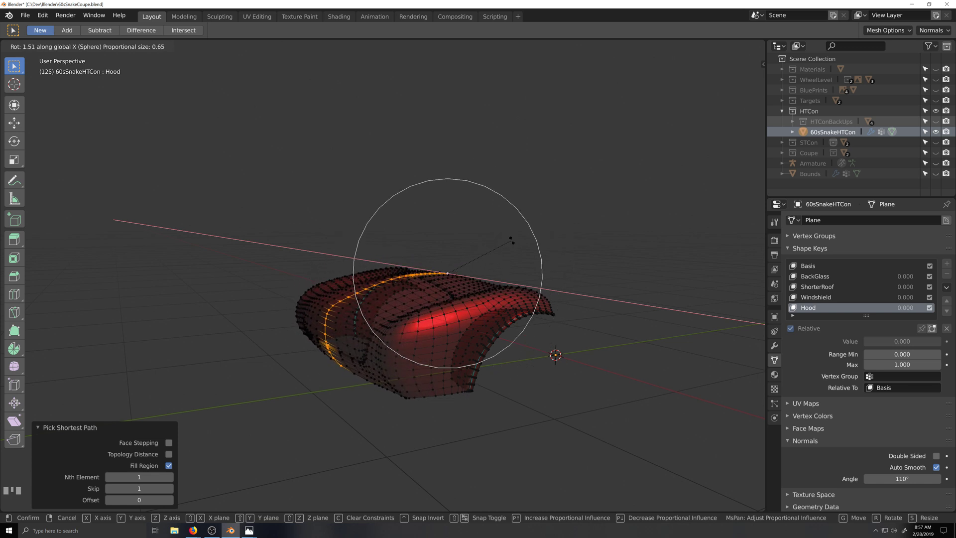
{"action": "scroll", "coordinate": [515, 242], "scroll_direction": "down", "scroll_amount": 1}
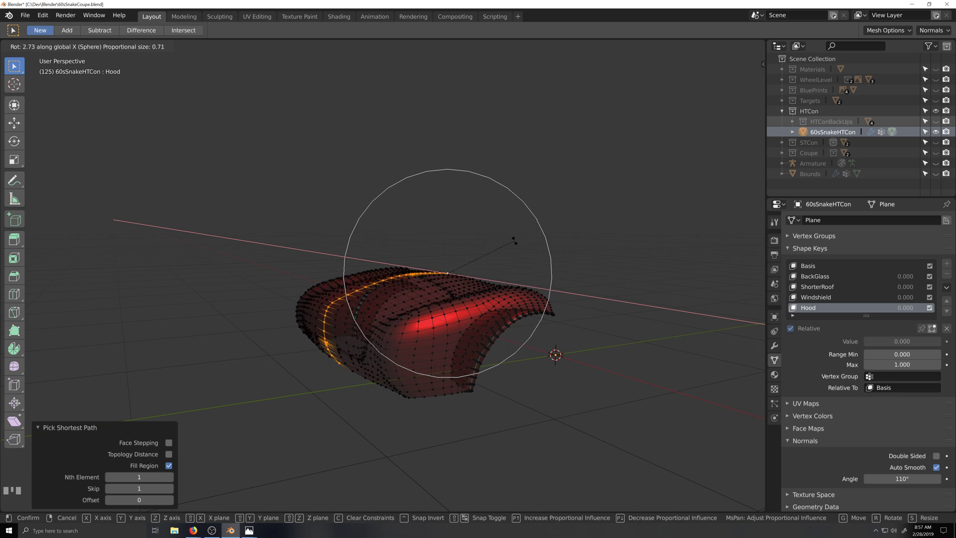
{"action": "scroll", "coordinate": [515, 246], "scroll_direction": "up", "scroll_amount": 1}
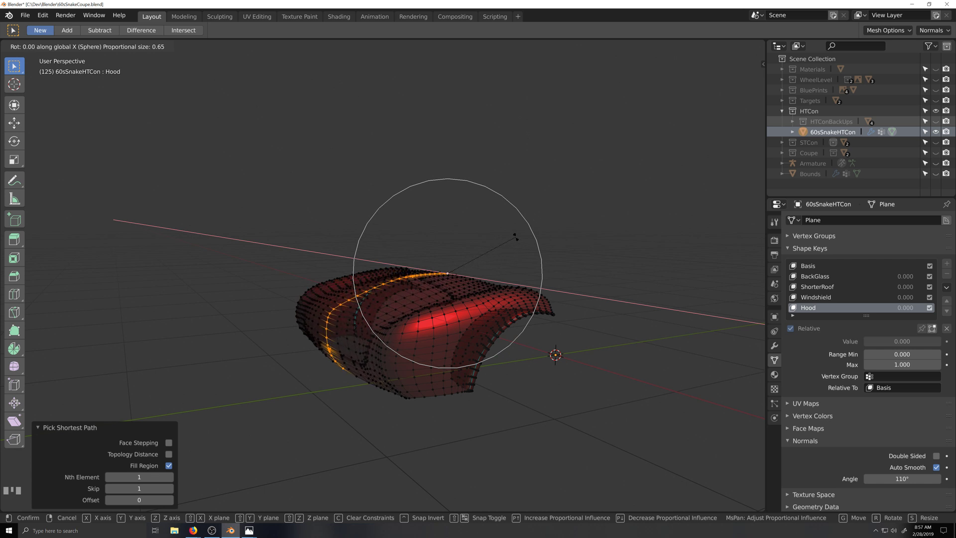
{"action": "right_click", "coordinate": [515, 237]}
Rotate the centre line by about 2.82° around the X axis with connected proportional editing, Sphere falloff and size 0.646.
{"action": "key", "text": "ctrl+KP_3"}
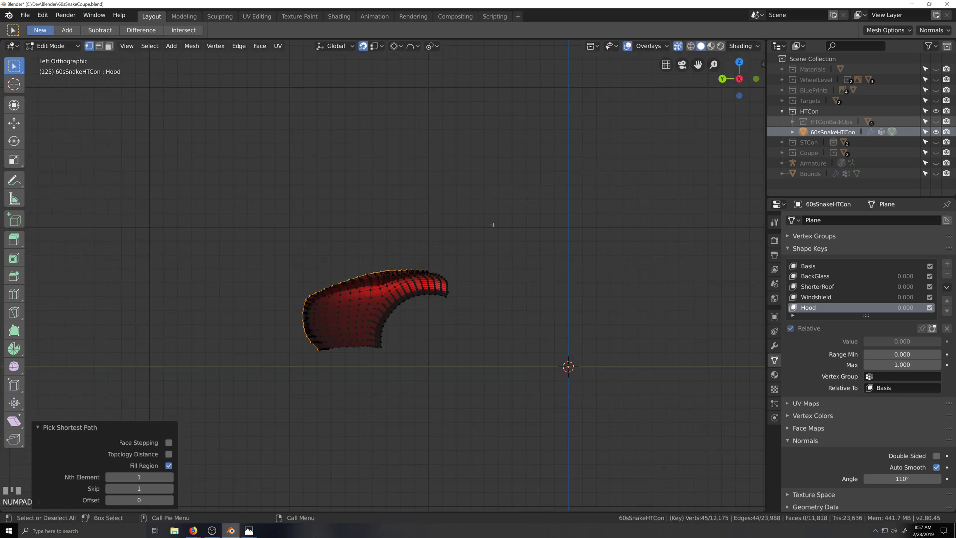
{"action": "key", "text": "shift+grave"}
{"action": "scroll", "coordinate": [535, 251], "scroll_direction": "up", "scroll_amount": 4}
{"action": "key", "text": "shift+grave"}
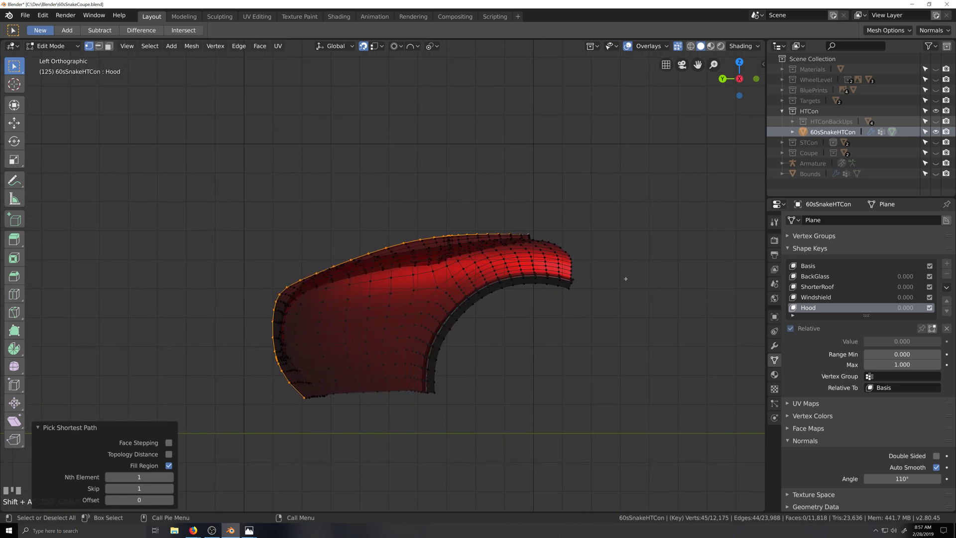
{"action": "key", "text": "r"}
{"action": "key", "text": "x"}
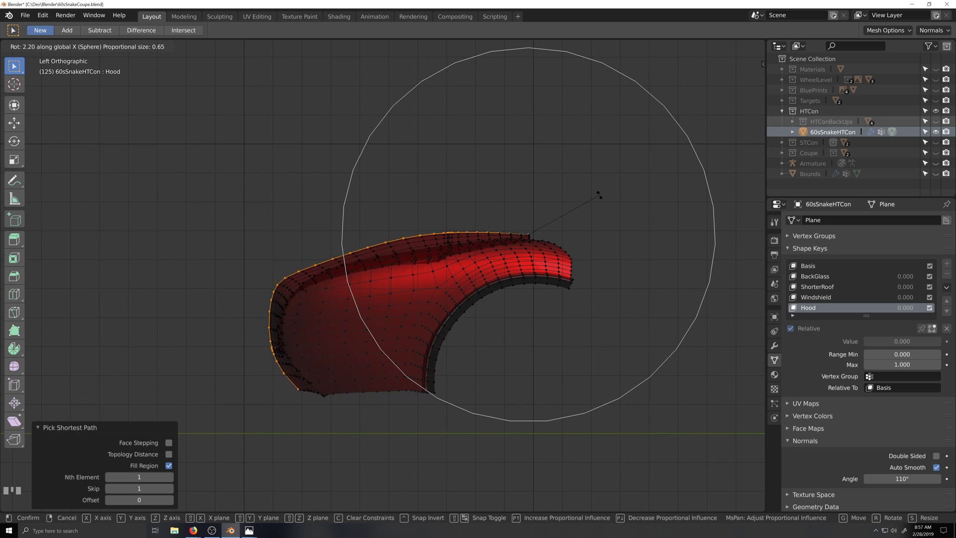
{"action": "left_click", "coordinate": [601, 197]}
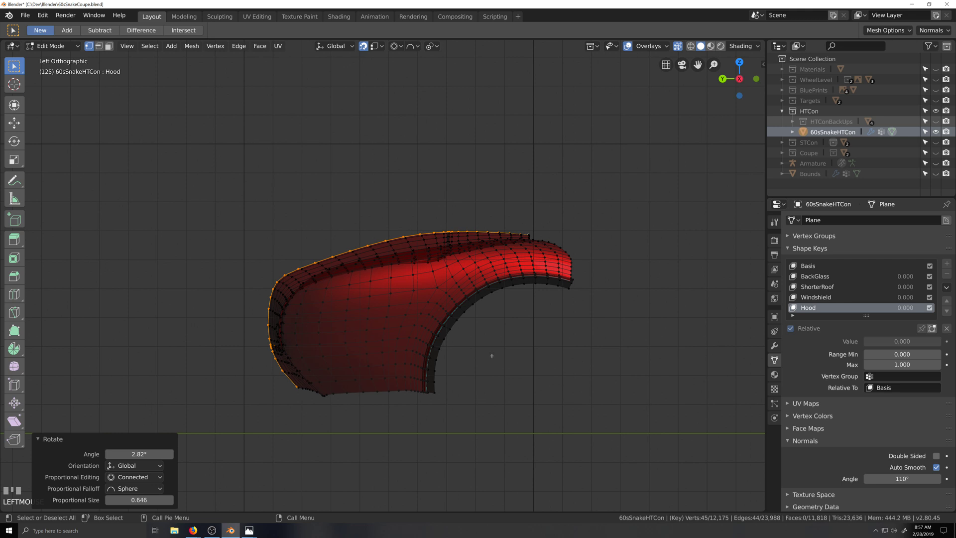
Examine the reshaped trunk on the whole car in Object Mode and check the Hood shape key's value.
{"action": "middle_click_drag", "start_coordinate": [492, 355], "coordinate": [530, 395]}
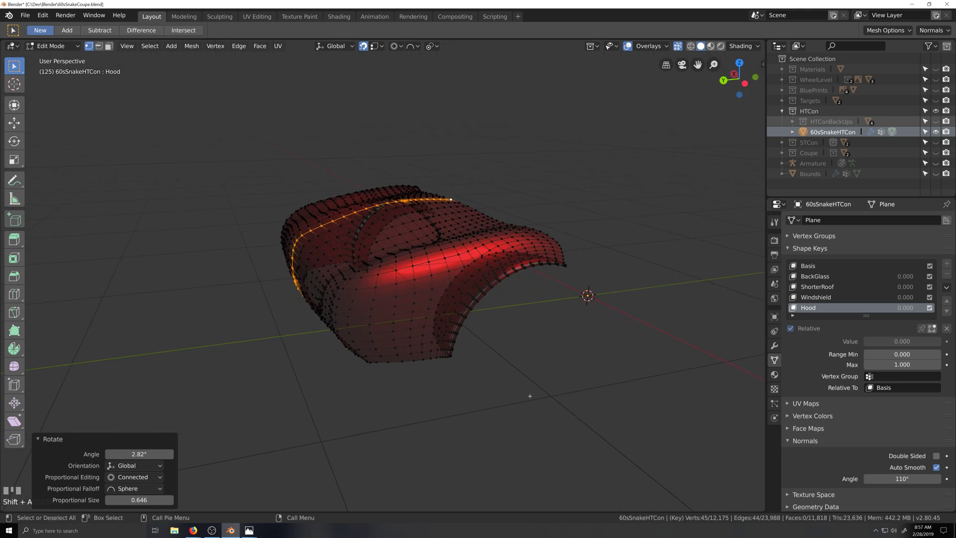
{"action": "key", "text": "Tab"}
{"action": "scroll", "coordinate": [527, 403], "scroll_direction": "down", "scroll_amount": 1}
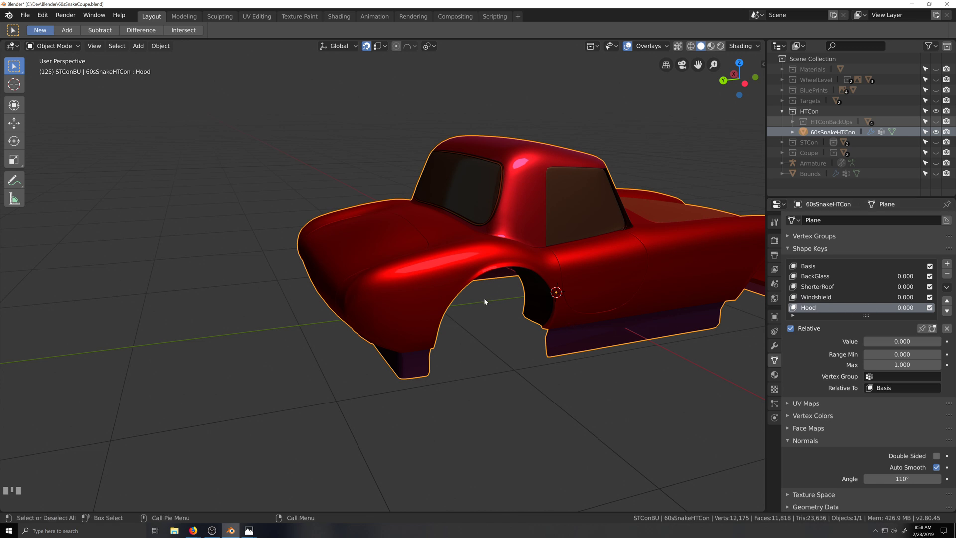
{"action": "left_click", "coordinate": [422, 292]}
{"action": "key", "text": "Tab"}
{"action": "key", "text": "Tab"}
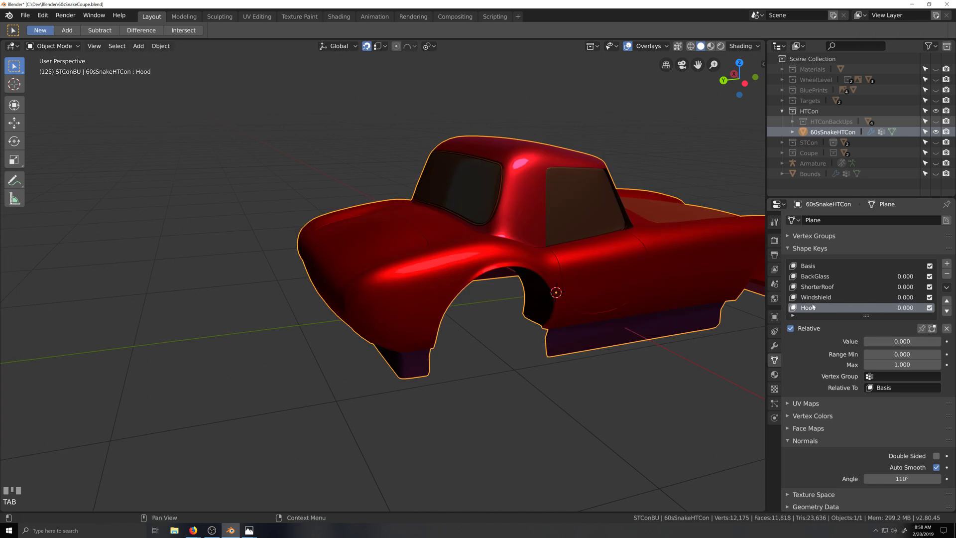
{"action": "scroll", "coordinate": [533, 352], "scroll_direction": "down", "scroll_amount": 2}
{"action": "mouse_move", "coordinate": [877, 341]}
{"action": "left_mouse_down"}
{"action": "mouse_move", "coordinate": [911, 341]}
{"action": "mouse_move", "coordinate": [864, 342]}
{"action": "left_mouse_up"}
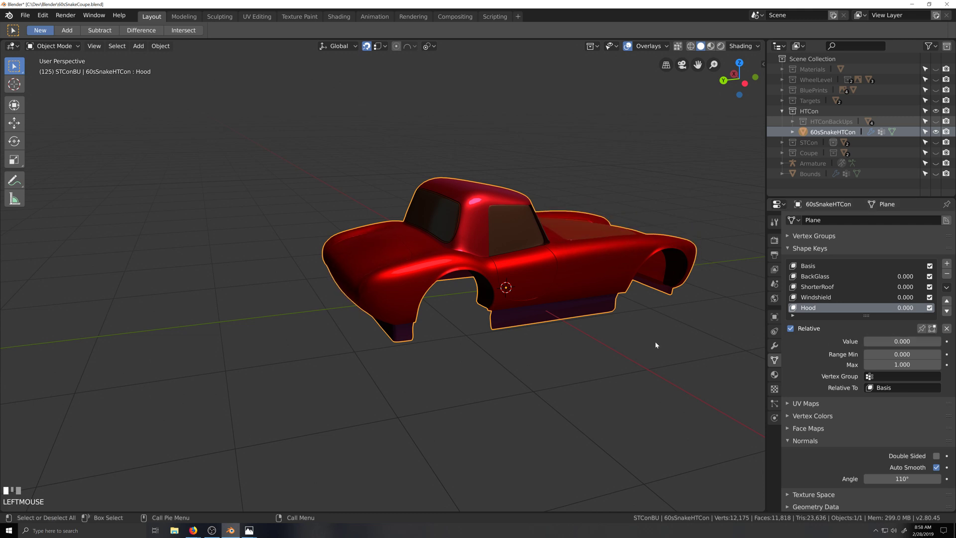
{"action": "scroll", "coordinate": [655, 342], "scroll_direction": "up", "scroll_amount": 3}
Return to Edit Mode on the rear section and undo the centre line's rotation in the Hood shape key.
{"action": "key", "text": "Tab"}
{"action": "key", "text": "grave"}
{"action": "middle_click_drag", "start_coordinate": [449, 305], "coordinate": [472, 305]}
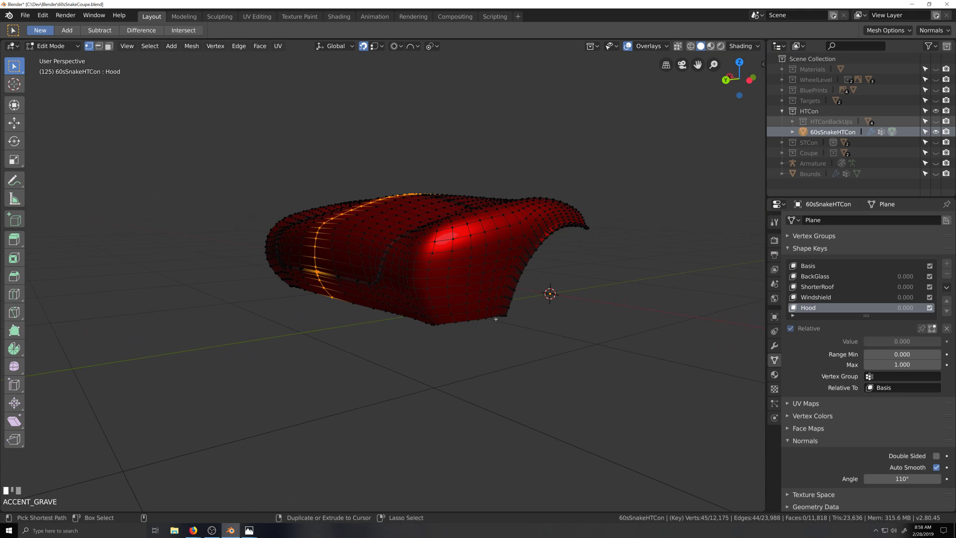
{"action": "key", "text": "ctrl+z"}
{"action": "key", "text": "ctrl+shift+z"}
{"action": "key", "text": "ctrl+z"}
{"action": "key", "text": "ctrl+z"}
{"action": "key", "text": "grave"}
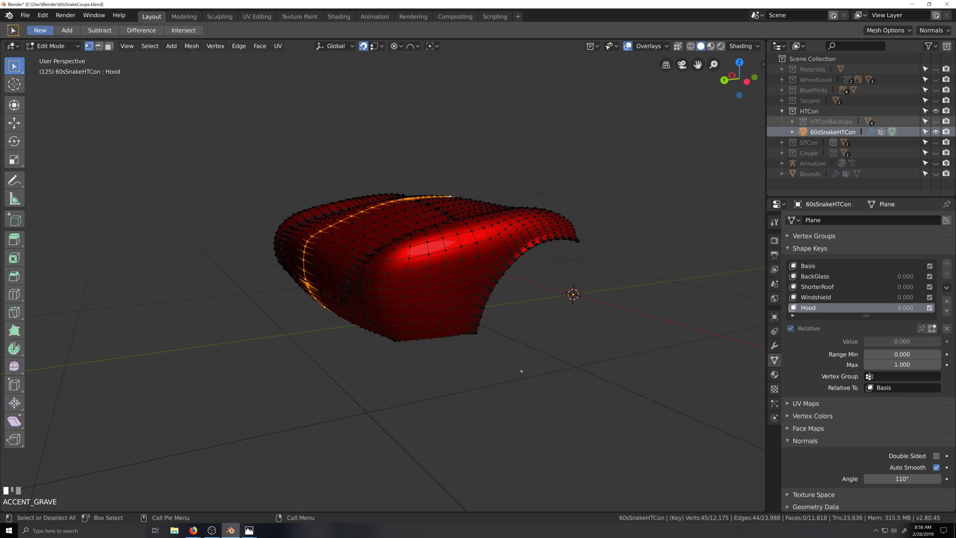
Add a new shape key named Trunk to the car body and enter Edit Mode on it.
{"action": "key", "text": "Tab"}
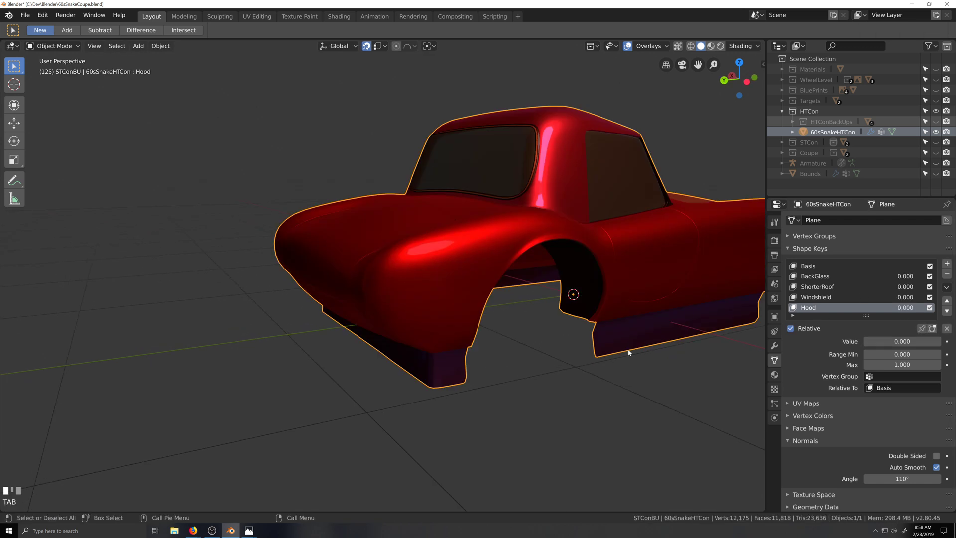
{"action": "left_click", "coordinate": [947, 266]}
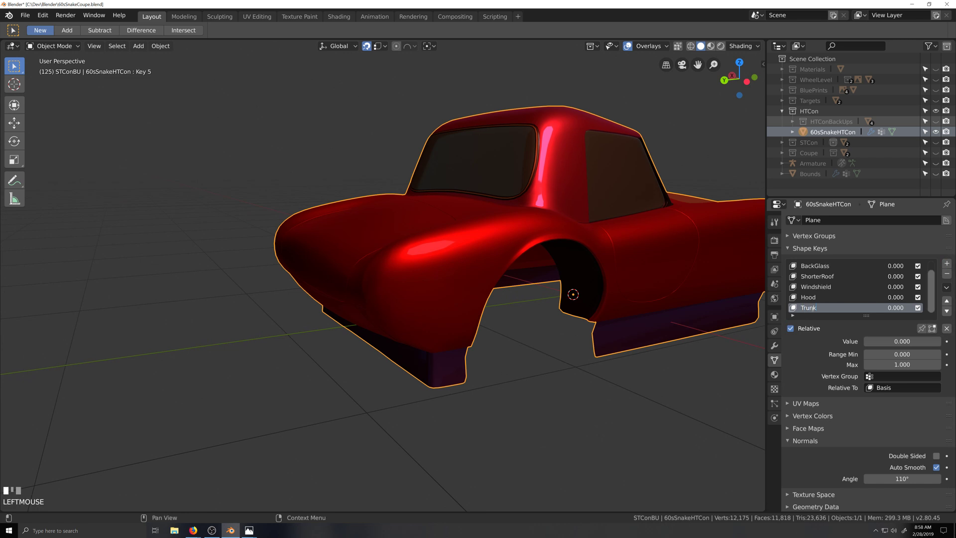
{"action": "key", "text": "Return"}
{"action": "key", "text": "Tab"}
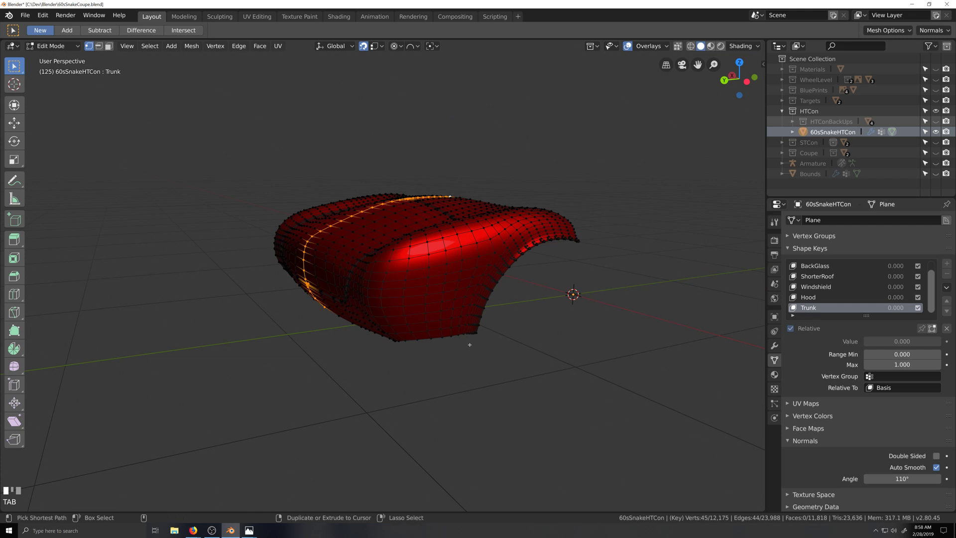
Try to rotate the trunk's centre line in the left view, using the active vertex as the pivot instead of the median.
{"action": "key", "text": "KP_3"}
{"action": "scroll", "coordinate": [466, 282], "scroll_direction": "up", "scroll_amount": 4}
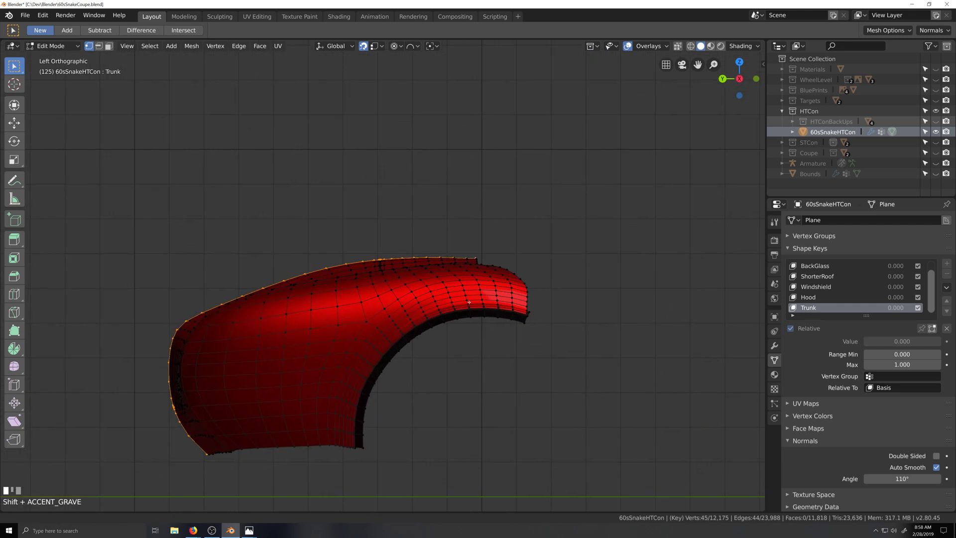
{"action": "key", "text": "r"}
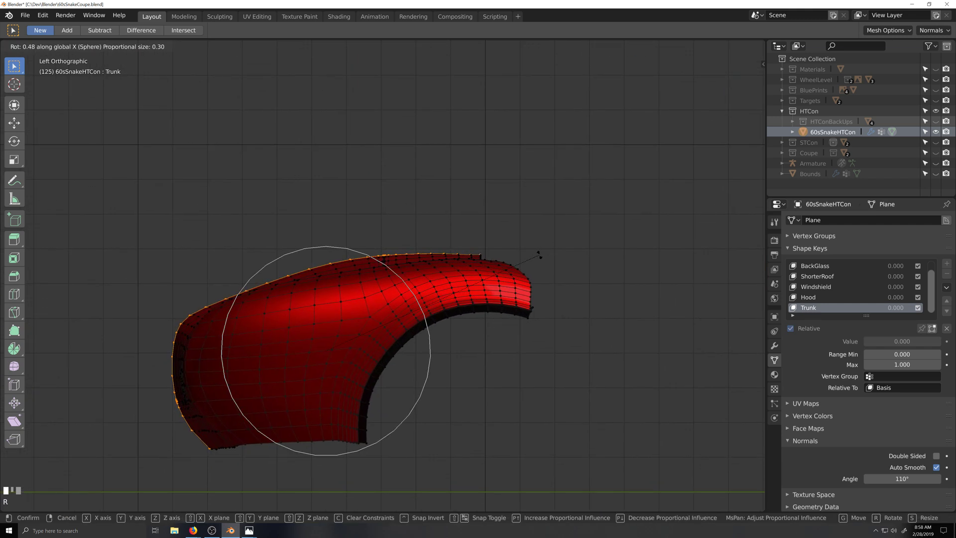
{"action": "right_click", "coordinate": [556, 273]}
{"action": "key", "text": "period"}
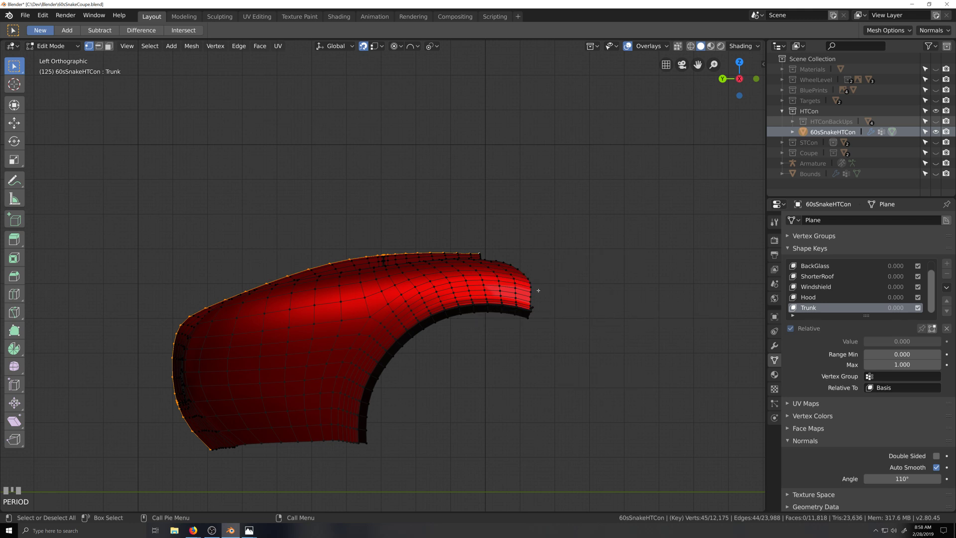
{"action": "key", "text": "r"}
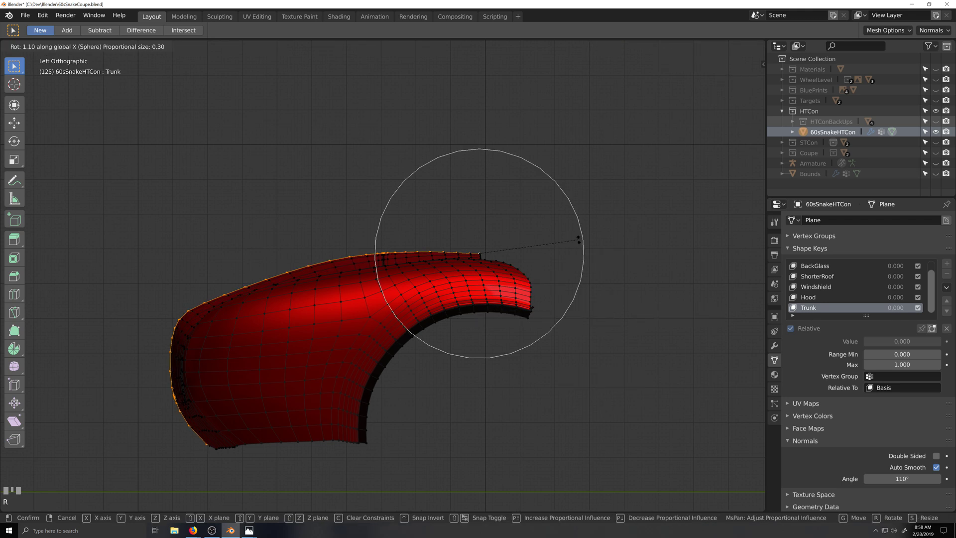
{"action": "right_click", "coordinate": [575, 248]}
Try to rotate the centre line around the X axis with the proportional editing size enlarged to 0.71.
{"action": "middle_click_drag", "start_coordinate": [575, 247], "coordinate": [560, 282]}
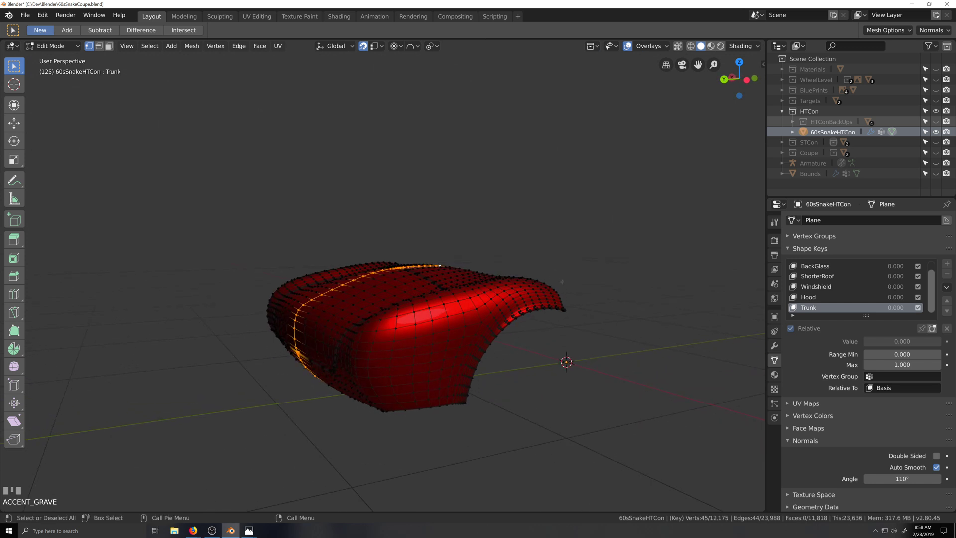
{"action": "key", "text": "r"}
{"action": "key", "text": "x"}
{"action": "scroll", "coordinate": [593, 287], "scroll_direction": "down", "scroll_amount": 8}
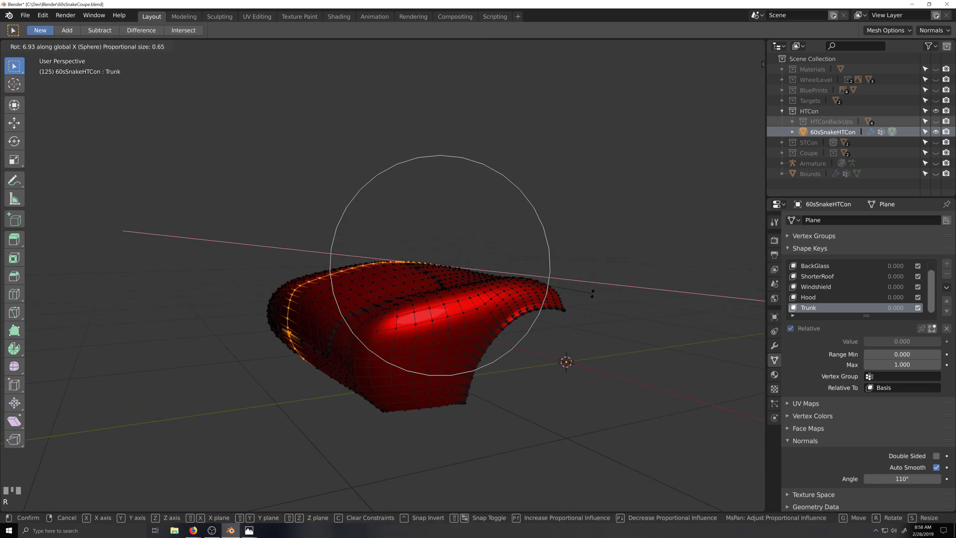
{"action": "scroll", "coordinate": [593, 293], "scroll_direction": "down", "scroll_amount": 1}
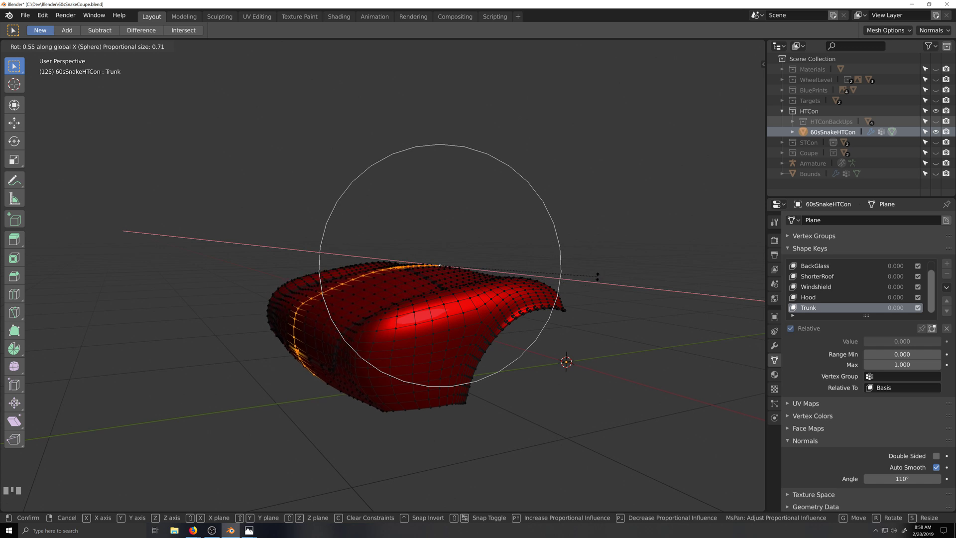
{"action": "right_click", "coordinate": [593, 289]}
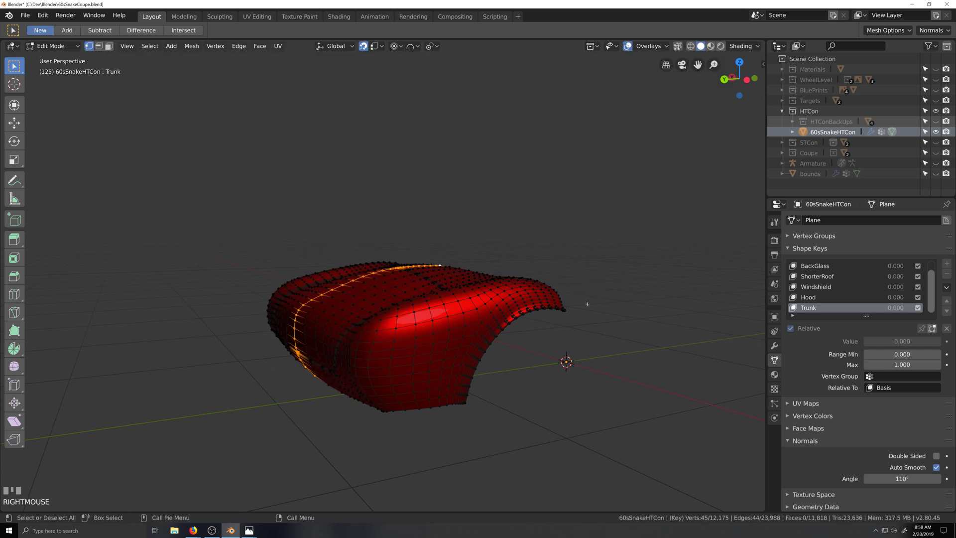
Try the centre line's X-axis rotation again at proportional size 0.71, from the rear and in the left orthographic view.
{"action": "key", "text": "grave"}
{"action": "key", "text": "r"}
{"action": "key", "text": "x"}
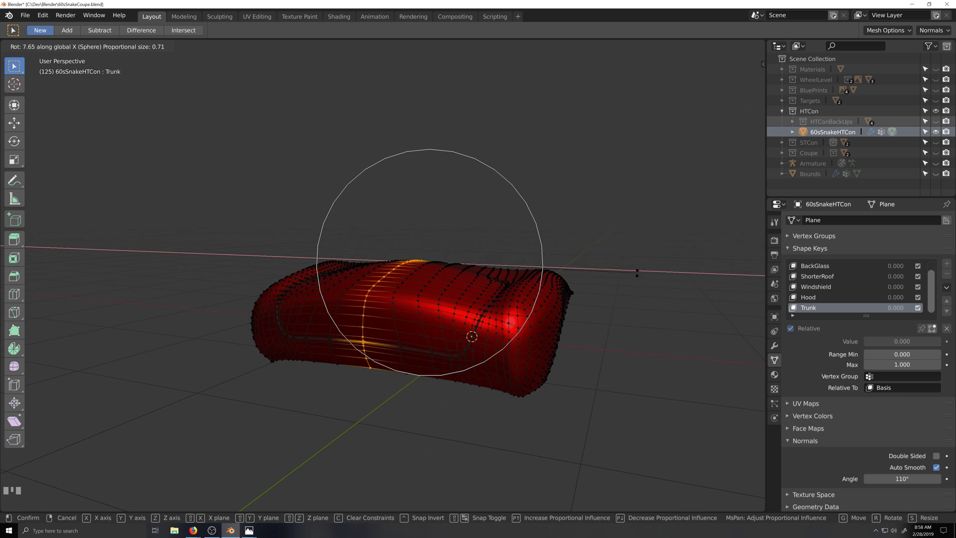
{"action": "right_click", "coordinate": [638, 268]}
{"action": "key", "text": "ctrl+KP_3"}
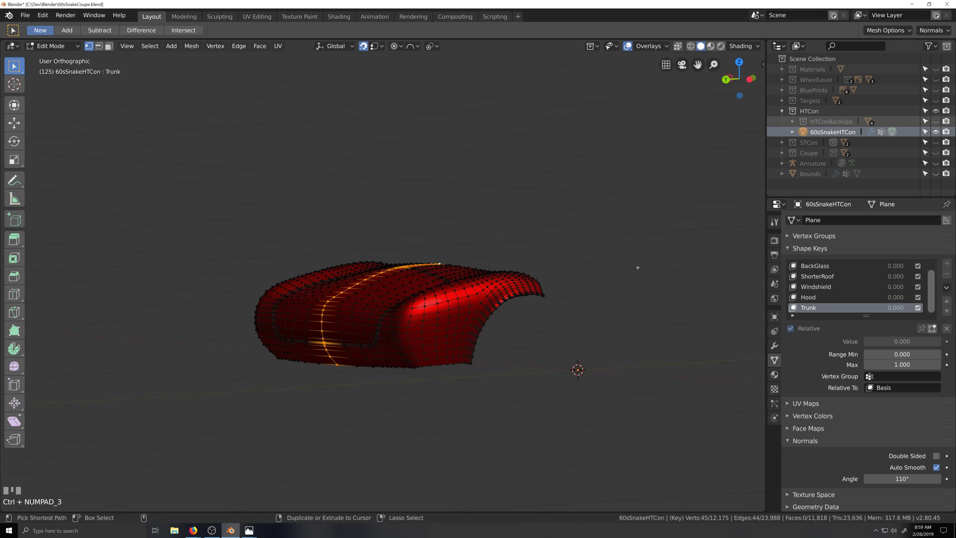
{"action": "scroll", "coordinate": [637, 268], "scroll_direction": "up", "scroll_amount": 2}
{"action": "scroll", "coordinate": [465, 246], "scroll_direction": "up", "scroll_amount": 2}
{"action": "key", "text": "r"}
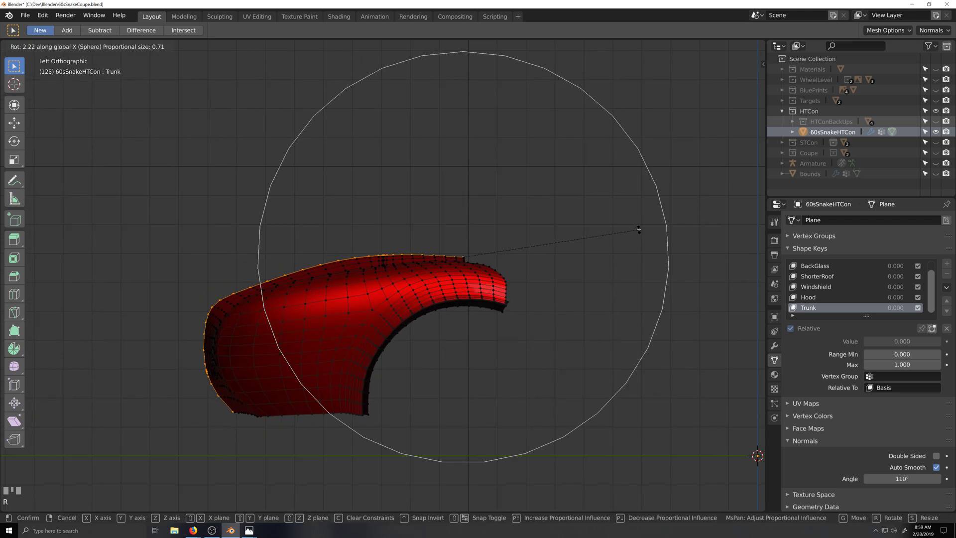
{"action": "right_click", "coordinate": [638, 229]}
{"action": "scroll", "coordinate": [518, 373], "scroll_direction": "down", "scroll_amount": 2}
Select the inner face strip of one wheel arch, and undo that selection.
{"action": "key", "text": "grave"}
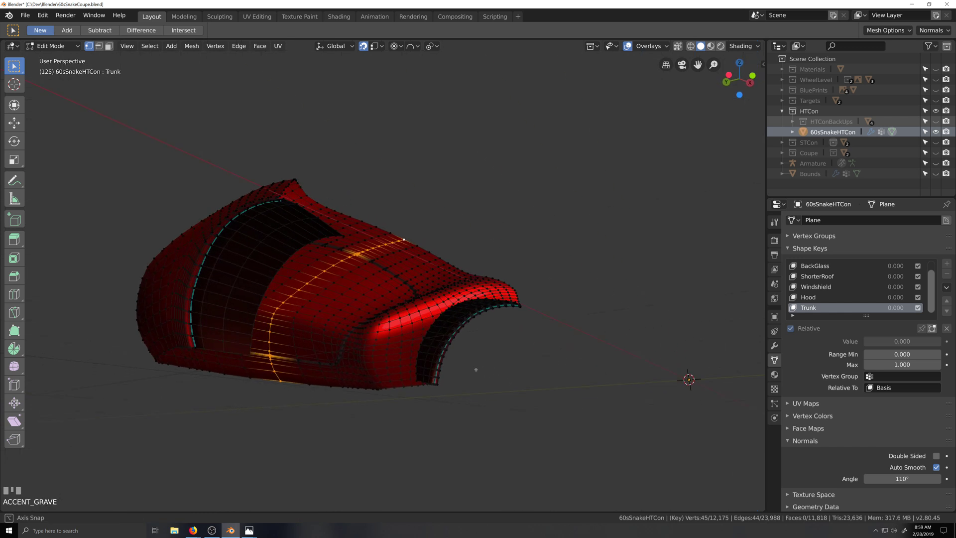
{"action": "left_click", "coordinate": [264, 283], "text": "alt"}
{"action": "left_click", "coordinate": [231, 280], "text": "alt+shift"}
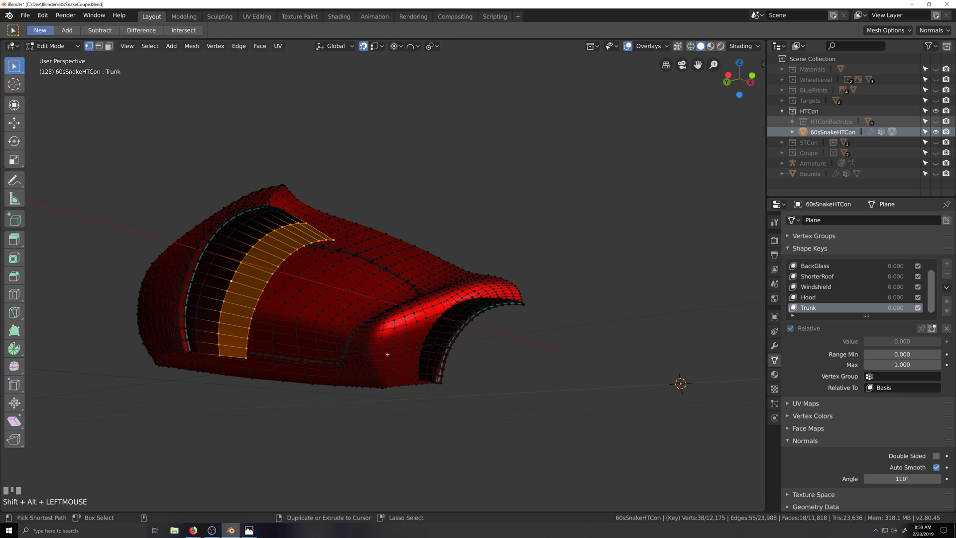
{"action": "key", "text": "ctrl+z"}
Check that proportional editing is set to Connected, and undo the steps back to editing the Hood shape key.
{"action": "left_click", "coordinate": [383, 45]}
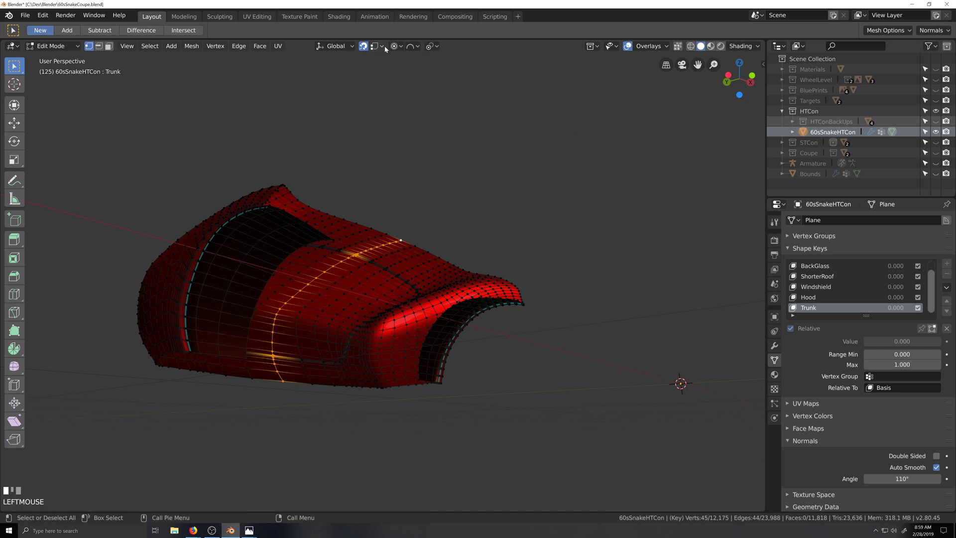
{"action": "left_click", "coordinate": [400, 45]}
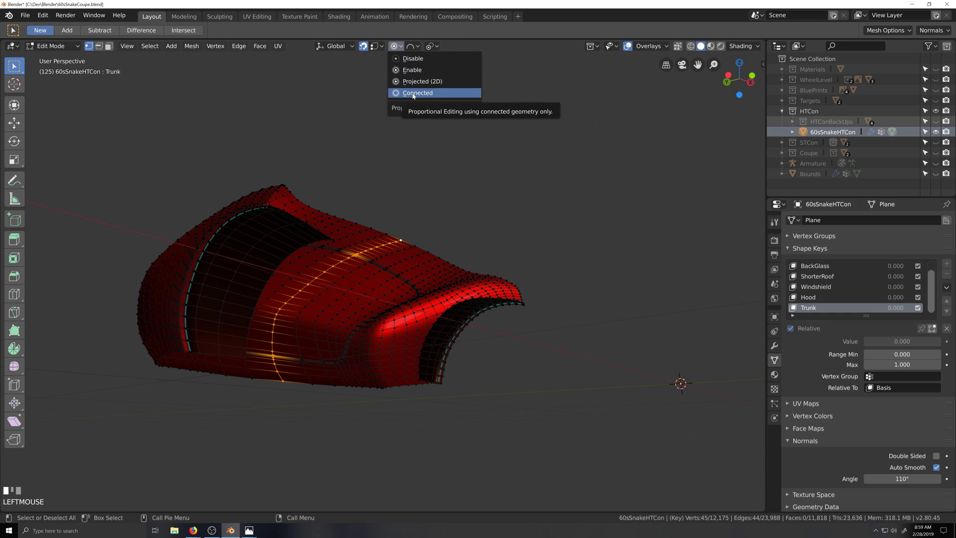
{"action": "key", "text": "ctrl+z"}
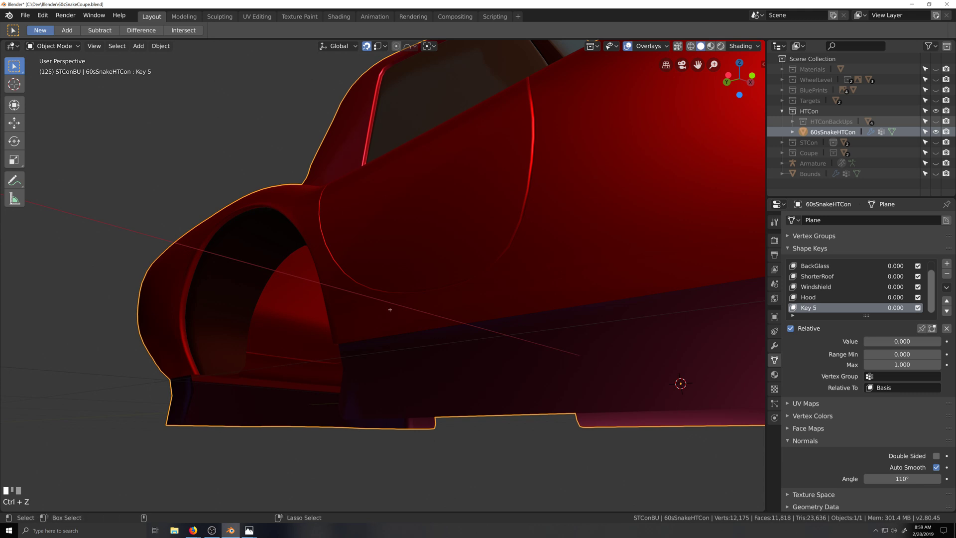
{"action": "key", "text": "ctrl+z"}
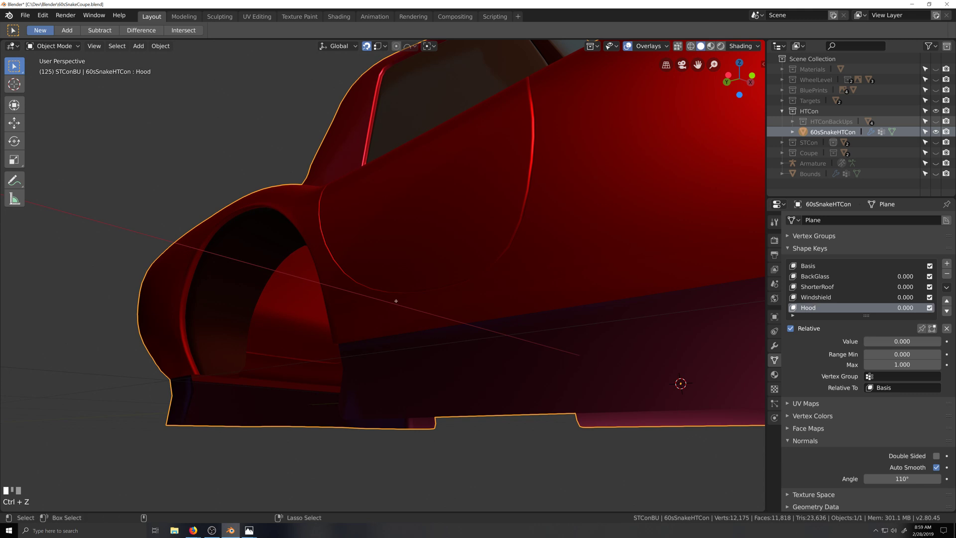
{"action": "key", "text": "ctrl+z"}
{"action": "key", "text": "ctrl+z"}
{"action": "key", "text": "grave"}
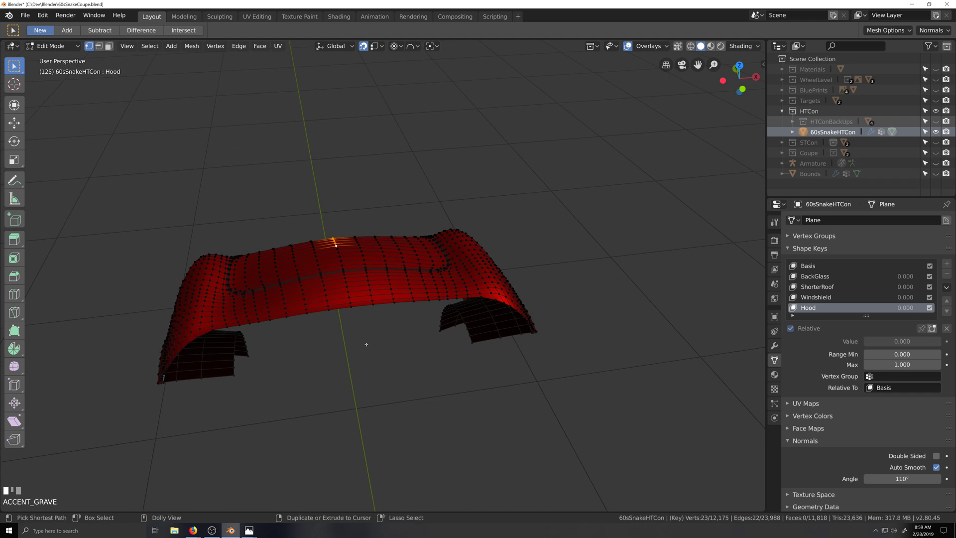
Redo the undone steps up to Edit Mode on the Trunk shape key with the full centre line selected.
{"action": "key", "text": "ctrl+shift+z"}
{"action": "key", "text": "ctrl+shift+z"}
{"action": "key", "text": "ctrl+shift+z"}
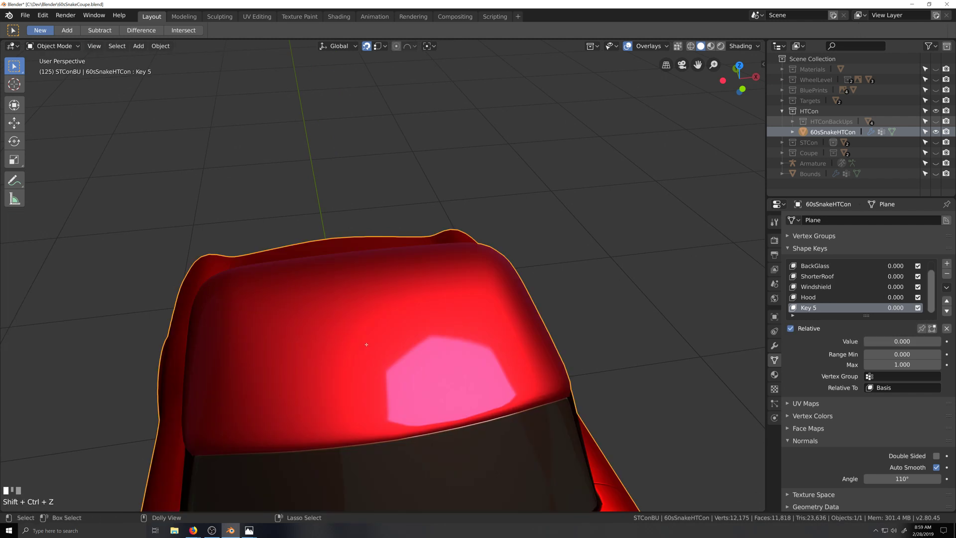
{"action": "key", "text": "ctrl+shift+z"}
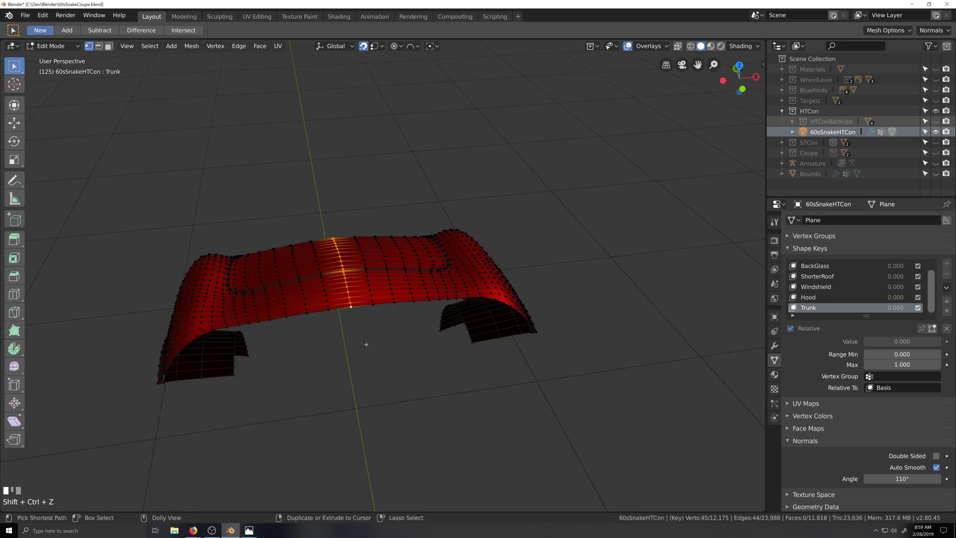
{"action": "key", "text": "grave"}
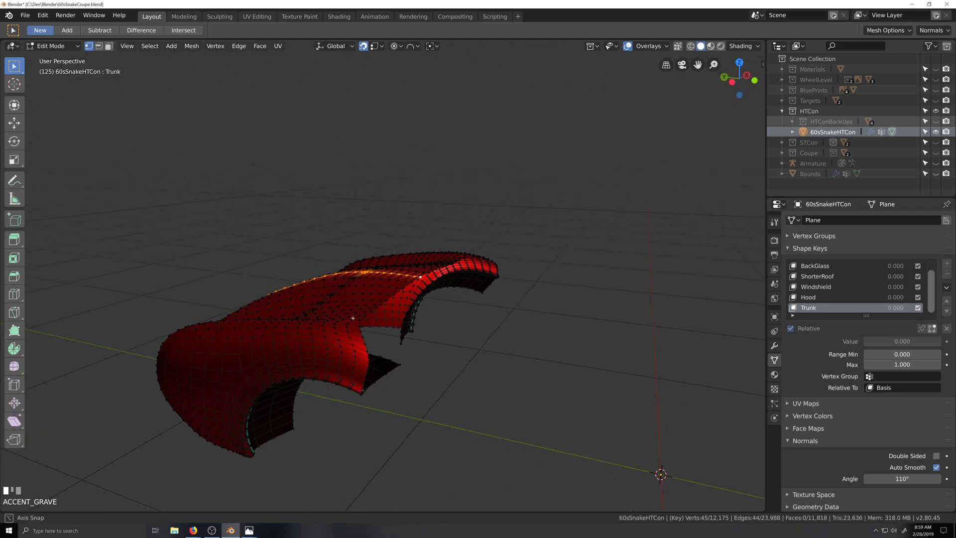
{"action": "middle_click_drag", "start_coordinate": [430, 280], "coordinate": [408, 319]}
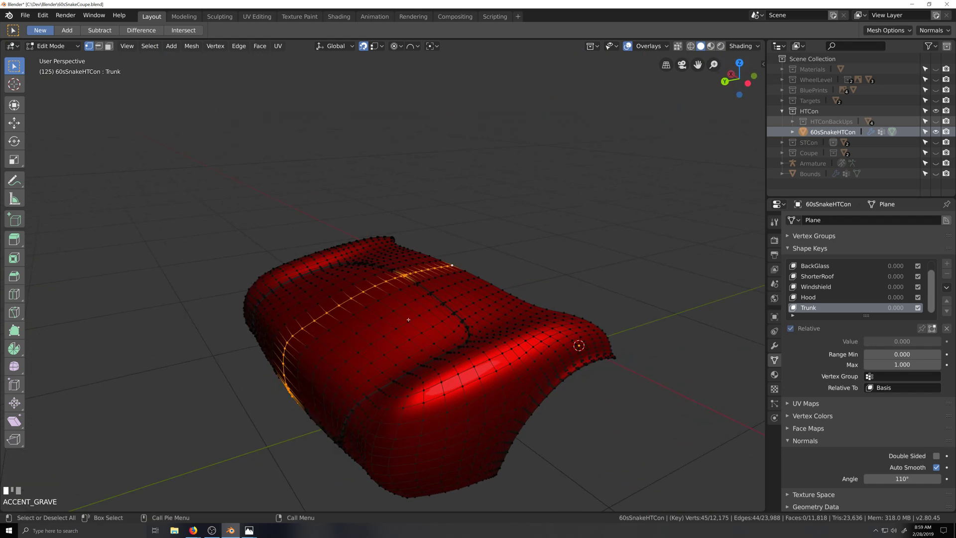
Set the pivot to the active vertex and try rotating the centre line around the X axis.
{"action": "key", "text": "g"}
{"action": "right_click", "coordinate": [568, 248]}
{"action": "key", "text": "period"}
{"action": "key", "text": "r"}
{"action": "key", "text": "x"}
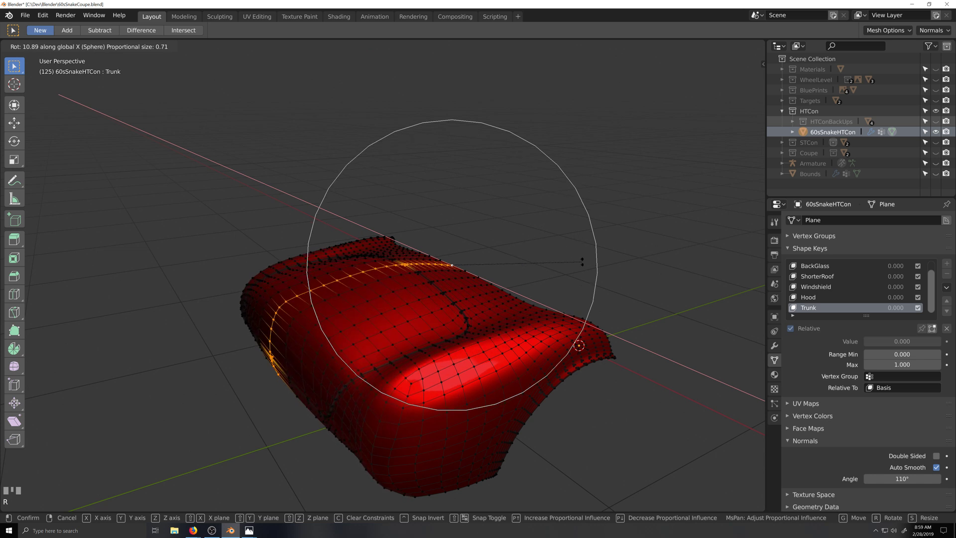
{"action": "right_click", "coordinate": [578, 257]}
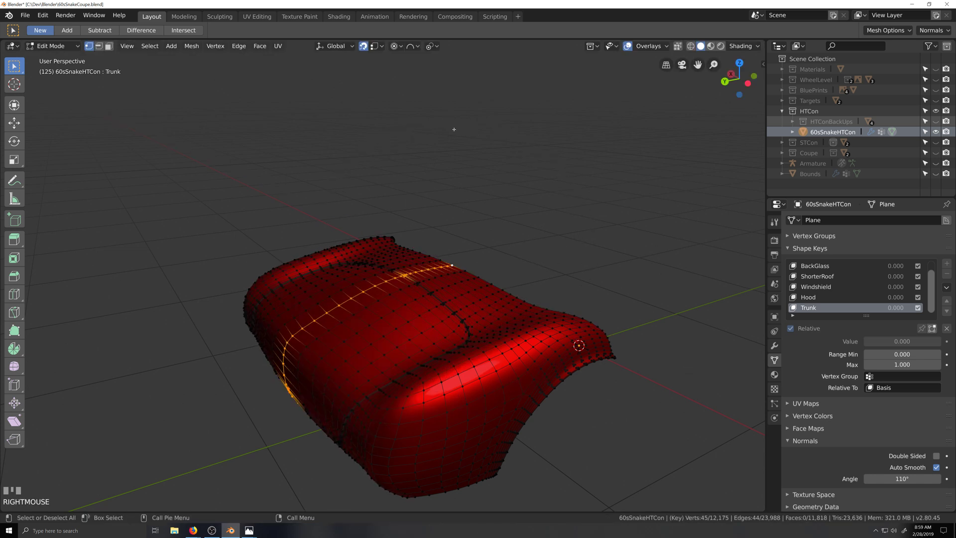
Choose Connected proportional editing and try a larger X-axis rotation of the centre line.
{"action": "left_click", "coordinate": [417, 47]}
{"action": "left_click", "coordinate": [416, 94]}
{"action": "key", "text": "r"}
{"action": "key", "text": "x"}
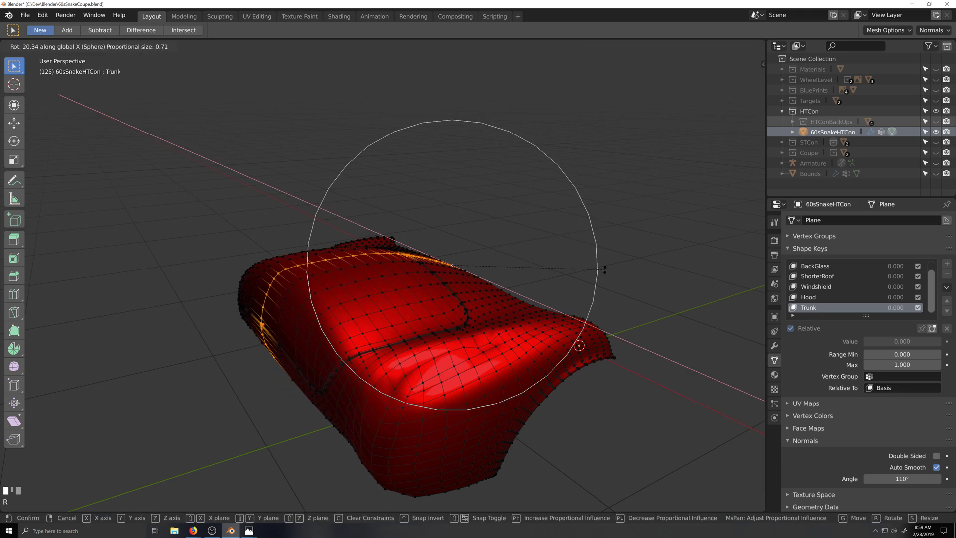
{"action": "right_click", "coordinate": [605, 341]}
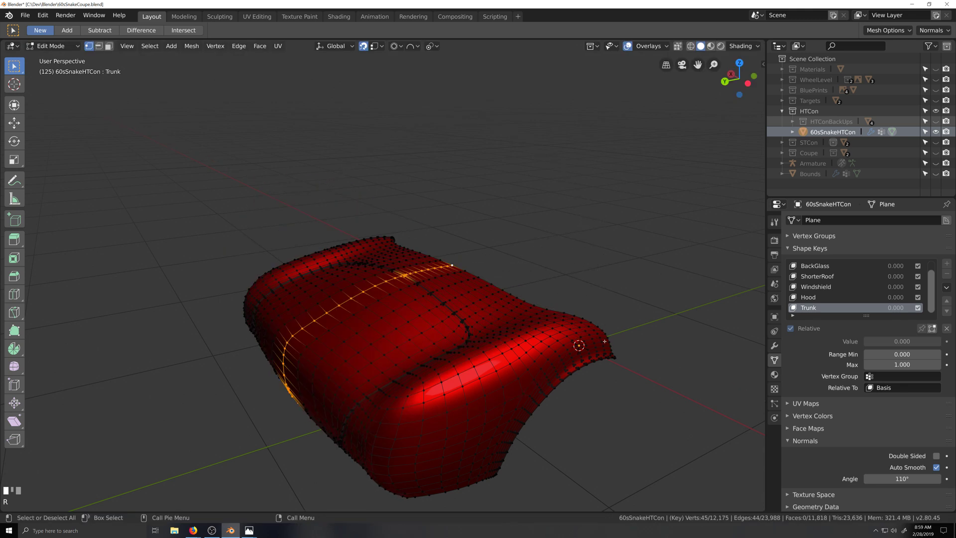
Switch proportional editing from Connected to Enable and try rotating the centre line from different viewing angles.
{"action": "left_click", "coordinate": [397, 46]}
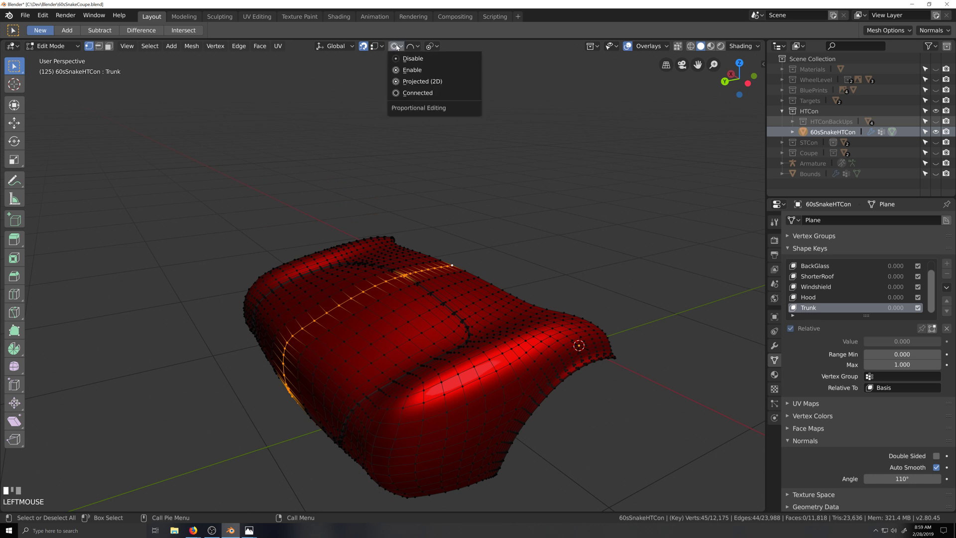
{"action": "left_click", "coordinate": [413, 68]}
{"action": "key", "text": "r"}
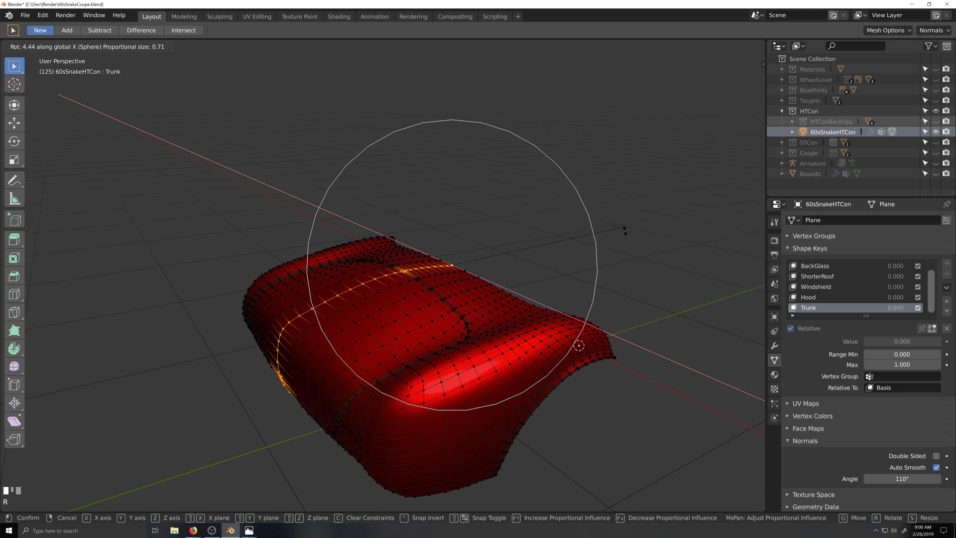
{"action": "scroll", "coordinate": [629, 256], "scroll_direction": "down", "scroll_amount": 1}
{"action": "right_click", "coordinate": [630, 253]}
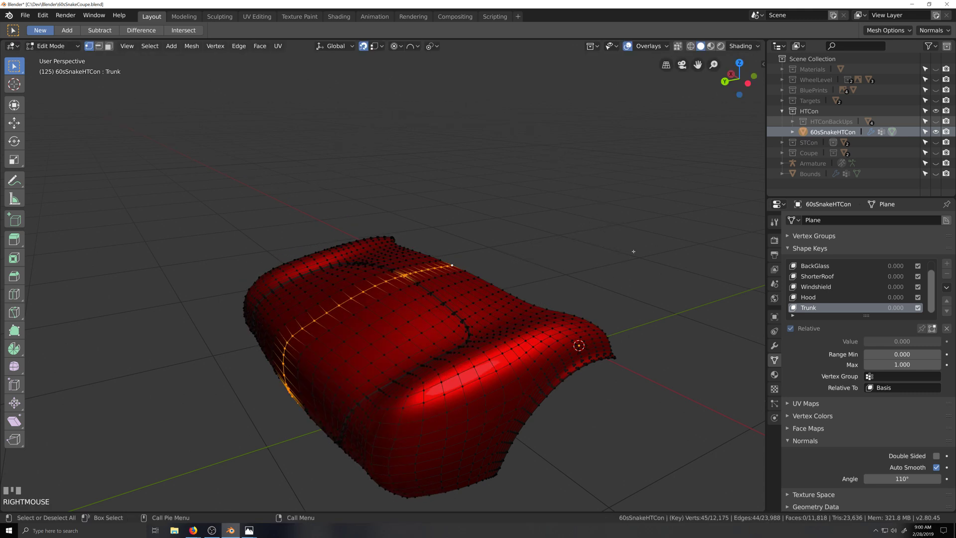
{"action": "key", "text": "grave"}
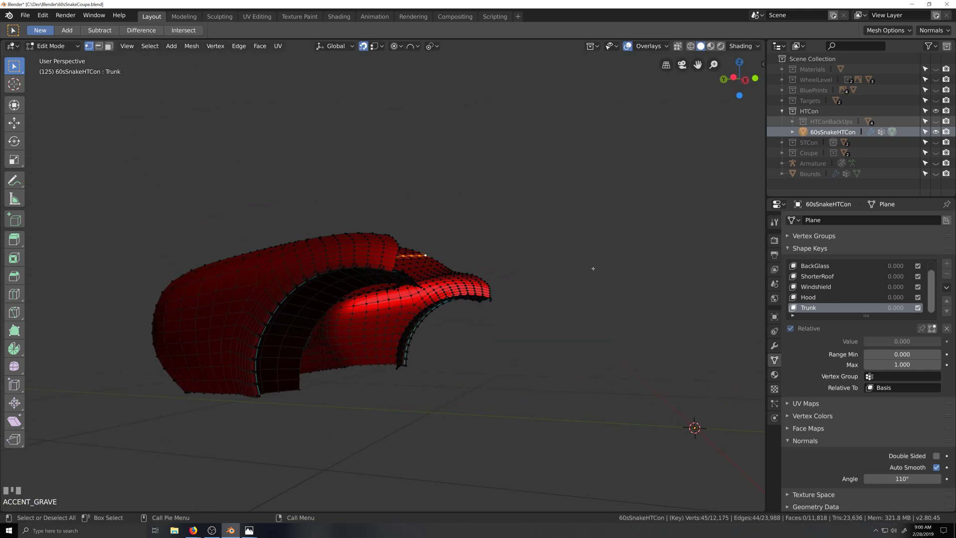
{"action": "key", "text": "r"}
{"action": "right_click", "coordinate": [586, 317]}
Select the inner face strips of the wheel arches on both sides of the rear section and hide them.
{"action": "key", "text": "grave"}
{"action": "key", "text": "shift+grave"}
{"action": "scroll", "coordinate": [458, 372], "scroll_direction": "up", "scroll_amount": 2}
{"action": "key", "text": "grave"}
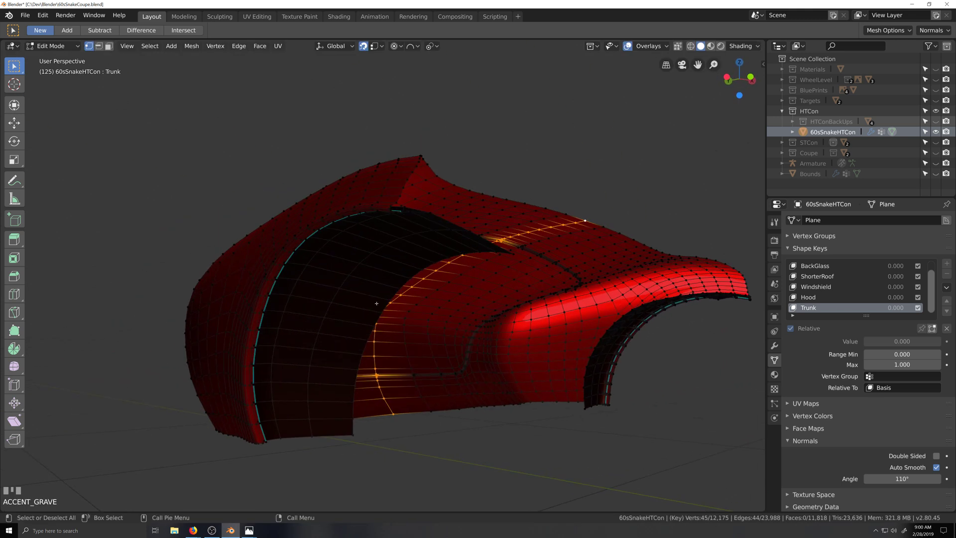
{"action": "left_click", "coordinate": [374, 302], "text": "alt"}
{"action": "left_click", "coordinate": [345, 274], "text": "alt+shift"}
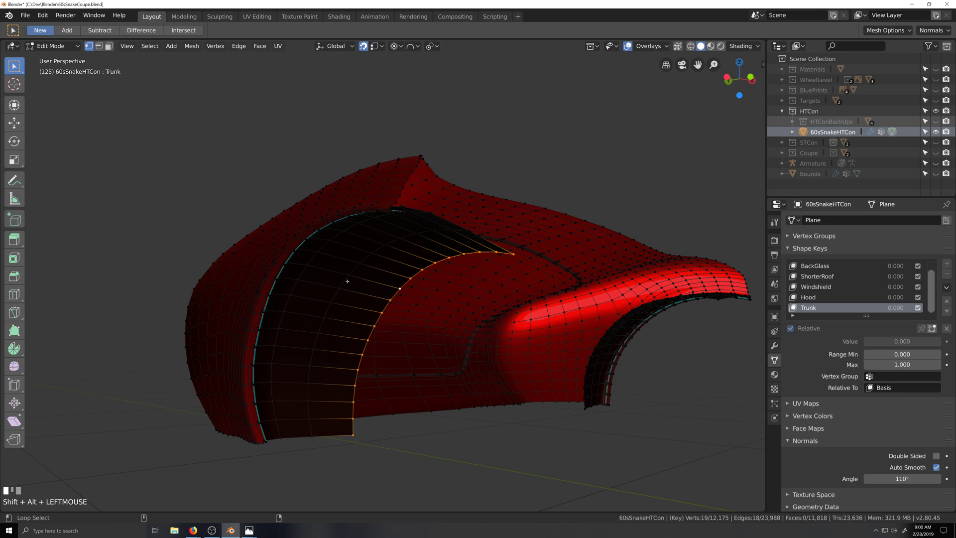
{"action": "left_click", "coordinate": [299, 268], "text": "alt+shift"}
{"action": "key", "text": "grave"}
{"action": "key", "text": "shift+grave"}
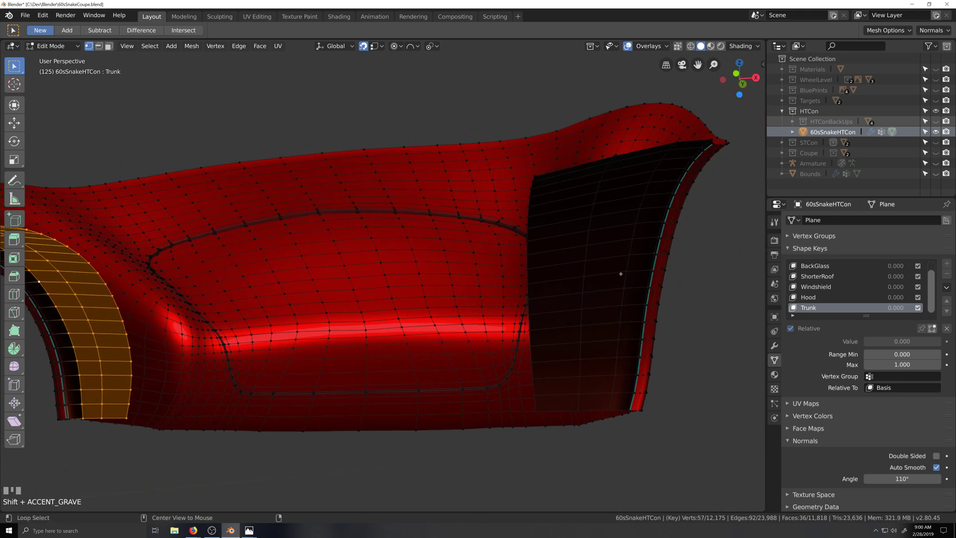
{"action": "left_click", "coordinate": [624, 281], "text": "alt+shift"}
{"action": "left_click", "coordinate": [580, 283], "text": "alt+shift"}
{"action": "left_click", "coordinate": [543, 289], "text": "alt+shift"}
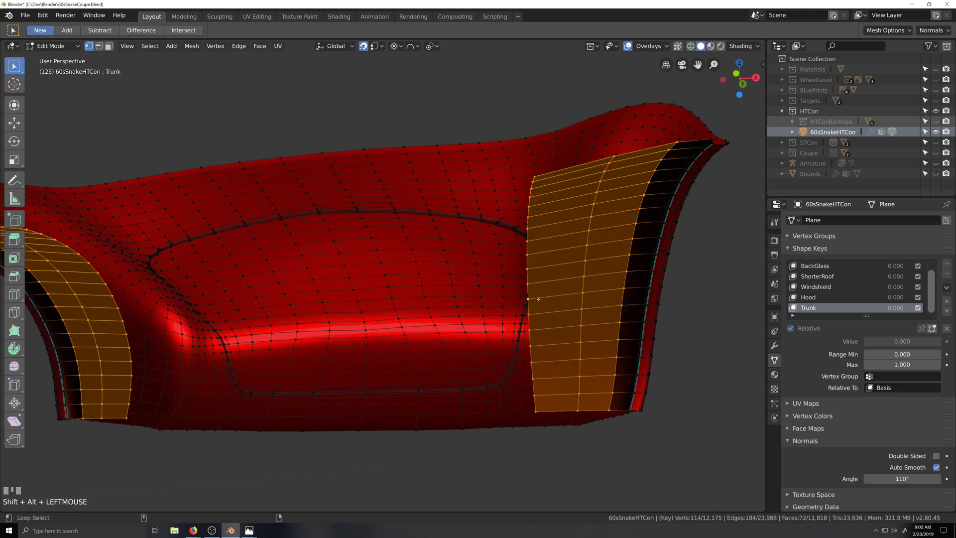
{"action": "key", "text": "h"}
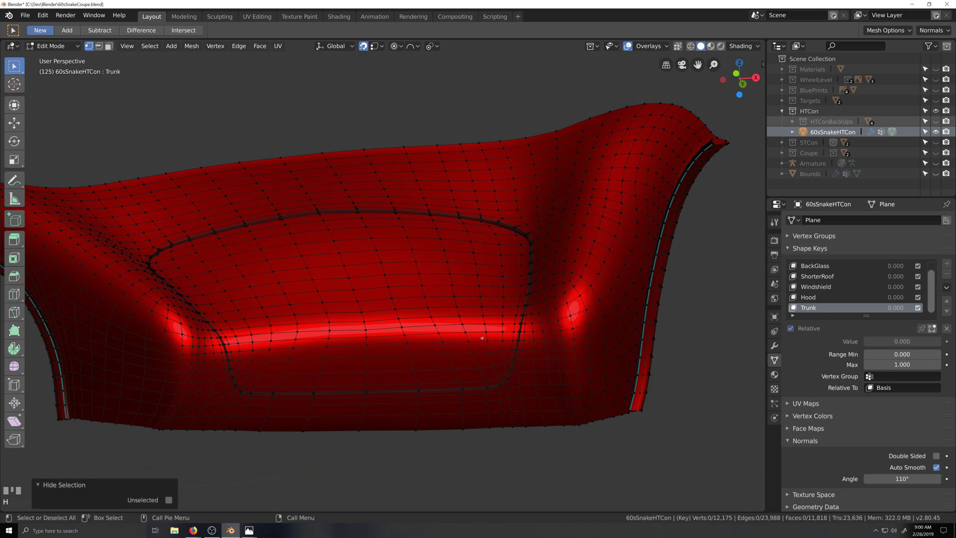
Rotate the trunk's centre line 7.05° around X, pivoting on its upper end vertex, with Sphere proportional falloff and size 0.782.
{"action": "left_click", "coordinate": [356, 272], "text": "alt"}
{"action": "left_click", "coordinate": [279, 158], "text": "shift"}
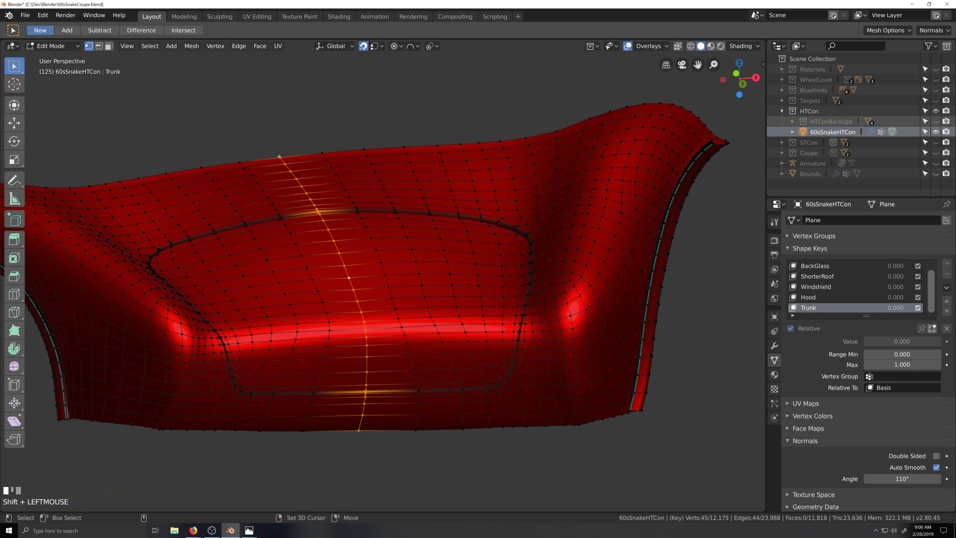
{"action": "key", "text": "ctrl+KP_3"}
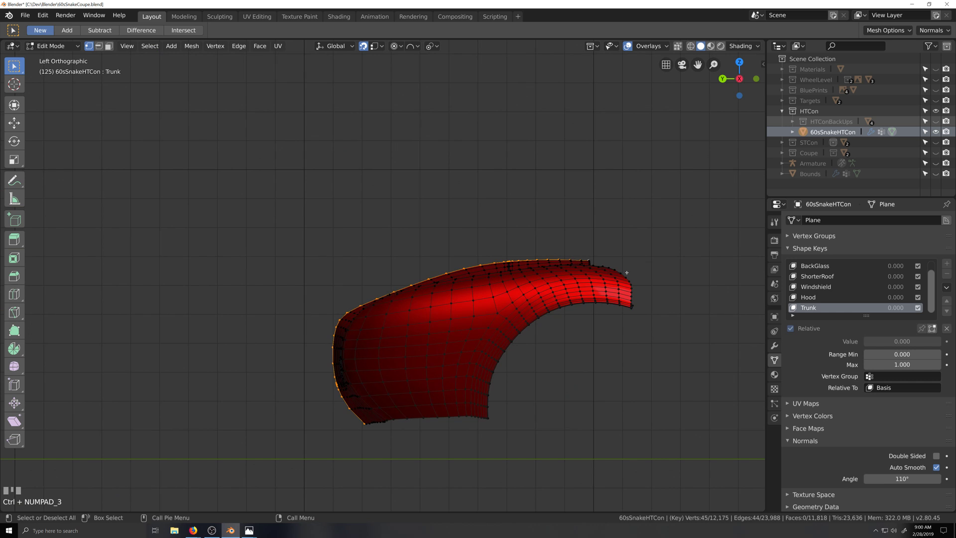
{"action": "key", "text": "r"}
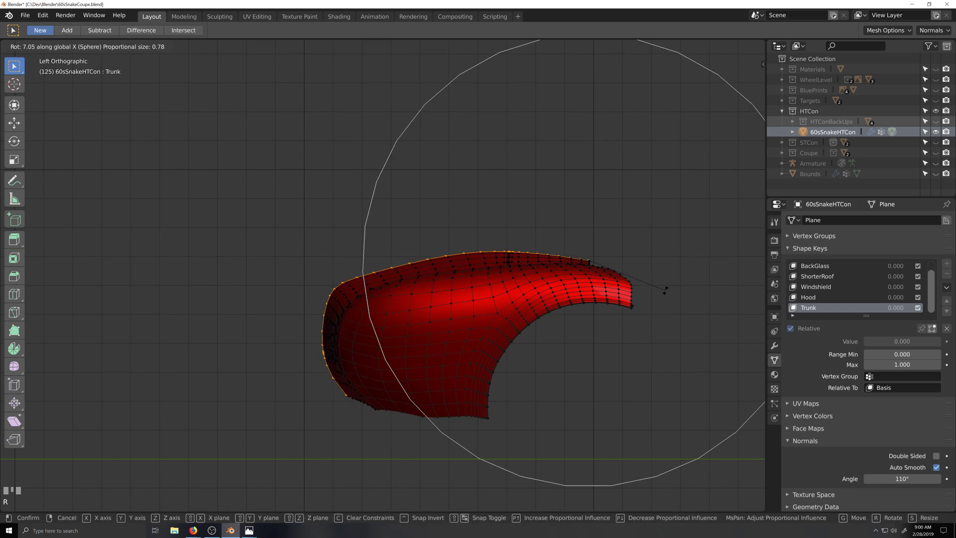
{"action": "left_click", "coordinate": [666, 290]}
{"action": "scroll", "coordinate": [572, 333], "scroll_direction": "down", "scroll_amount": 2}
{"action": "key", "text": "grave"}
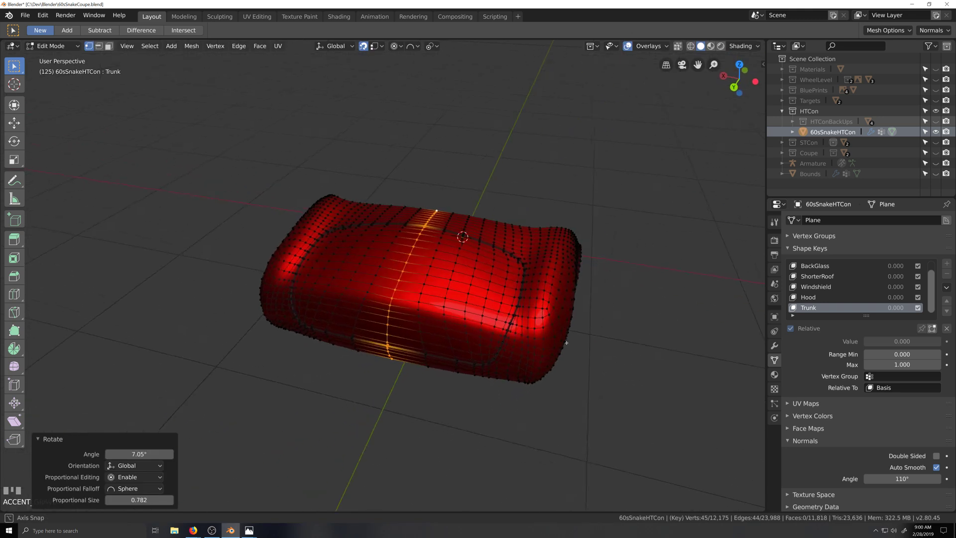
{"action": "middle_click_drag", "start_coordinate": [587, 335], "coordinate": [356, 249]}
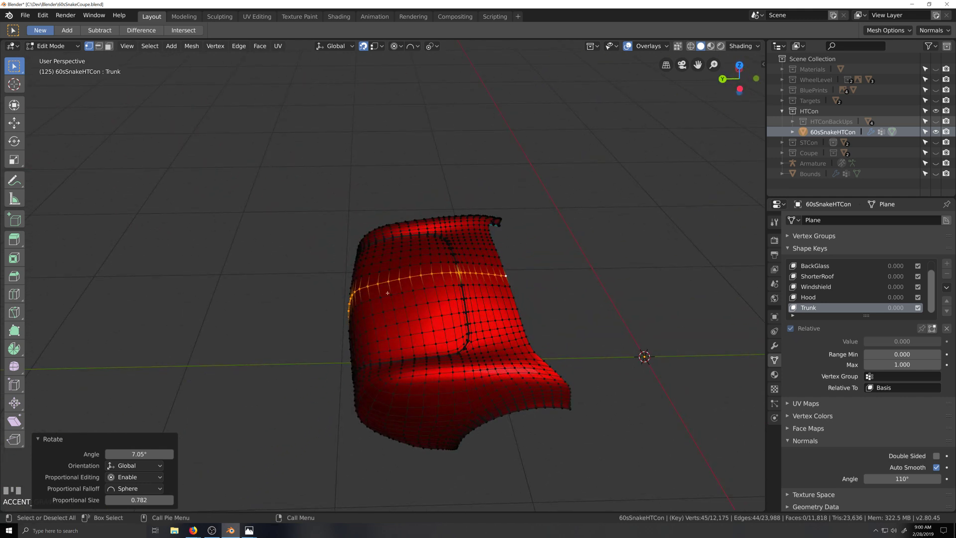
{"action": "middle_click_drag", "start_coordinate": [420, 357], "coordinate": [489, 348]}
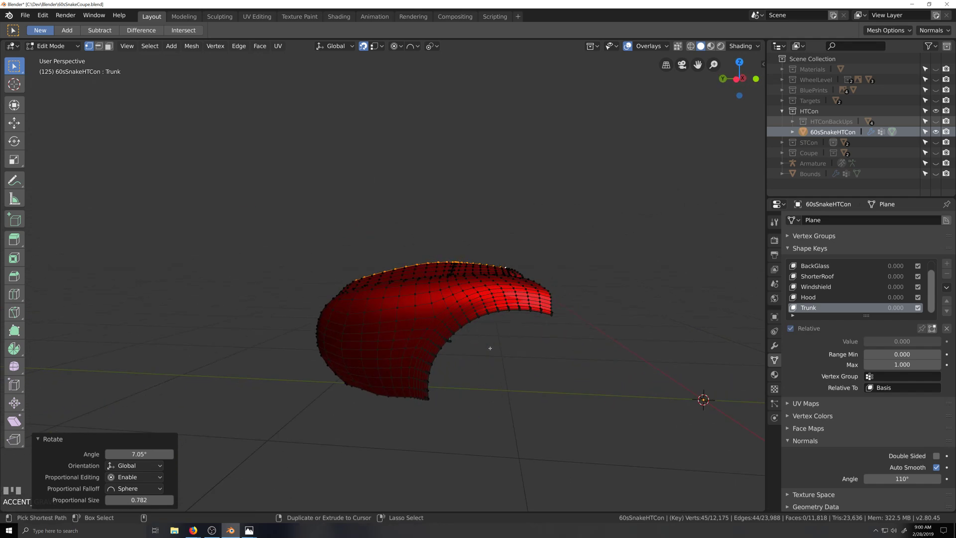
Rotate the centre line slightly further around the X axis in the left view, using the same proportional falloff.
{"action": "key", "text": "ctrl+KP_3"}
{"action": "scroll", "coordinate": [489, 348], "scroll_direction": "up", "scroll_amount": 2}
{"action": "key", "text": "r"}
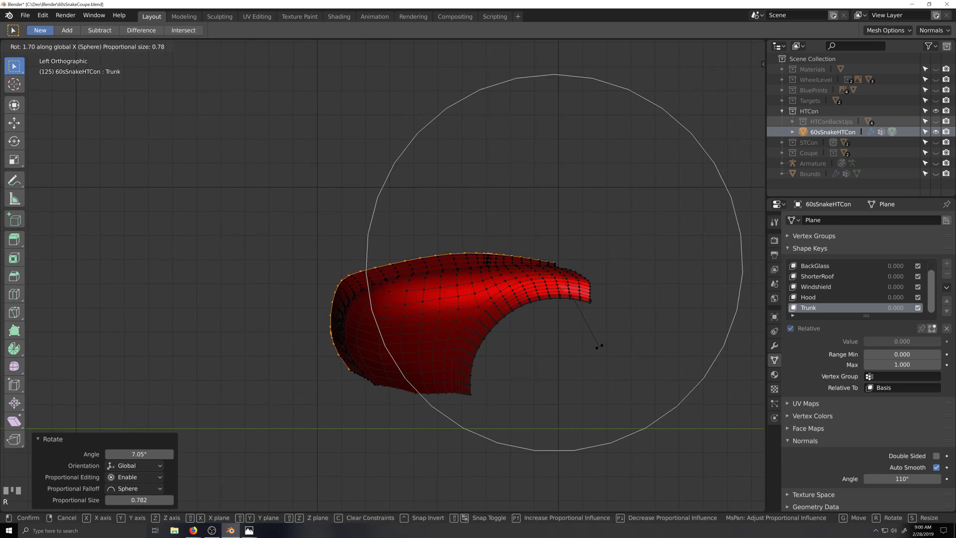
{"action": "left_click", "coordinate": [599, 347]}
{"action": "scroll", "coordinate": [547, 371], "scroll_direction": "down", "scroll_amount": 2}
Leave mesh editing, vary the Trunk shape key's value to check the reshaped rear, and return to Edit Mode.
{"action": "middle_click_drag", "start_coordinate": [521, 387], "coordinate": [554, 379]}
{"action": "scroll", "coordinate": [516, 371], "scroll_direction": "down", "scroll_amount": 3}
{"action": "key", "text": "Tab"}
{"action": "key", "text": "alt+z"}
{"action": "key", "text": "grave"}
{"action": "left_click_drag", "start_coordinate": [890, 343], "coordinate": [860, 343]}
{"action": "left_click", "coordinate": [423, 304]}
{"action": "key", "text": "Tab"}
Reveal all hidden geometry of the car body and clear the selection.
{"action": "key", "text": "shift+grave"}
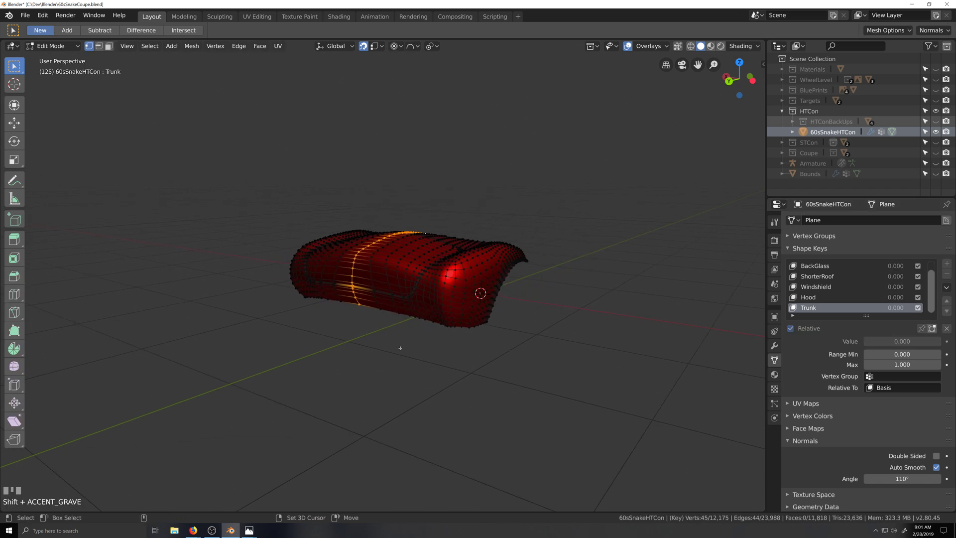
{"action": "key", "text": "alt+h"}
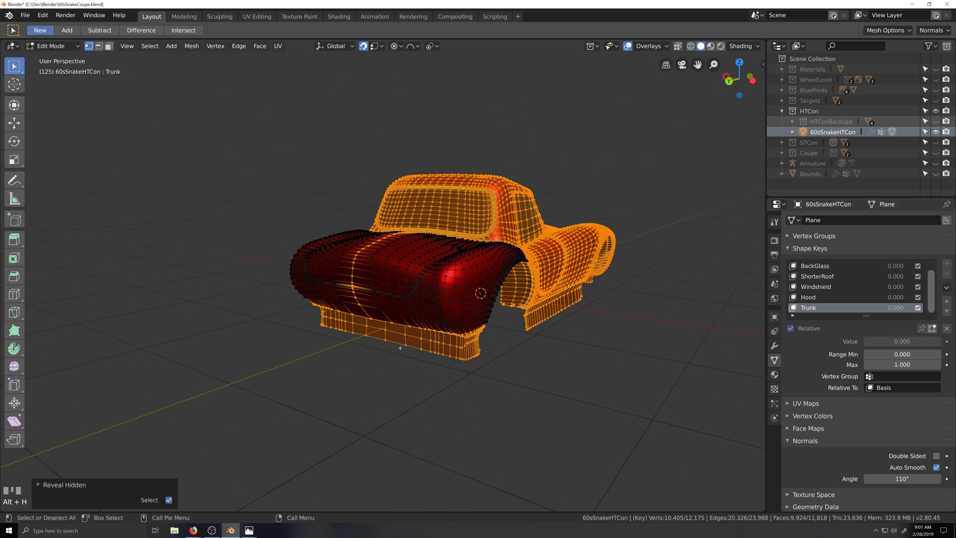
{"action": "key", "text": "alt+a"}
Examine the reshaped trunk and its lower rear edge from behind and from the left, using X-ray.
{"action": "key", "text": "shift+grave"}
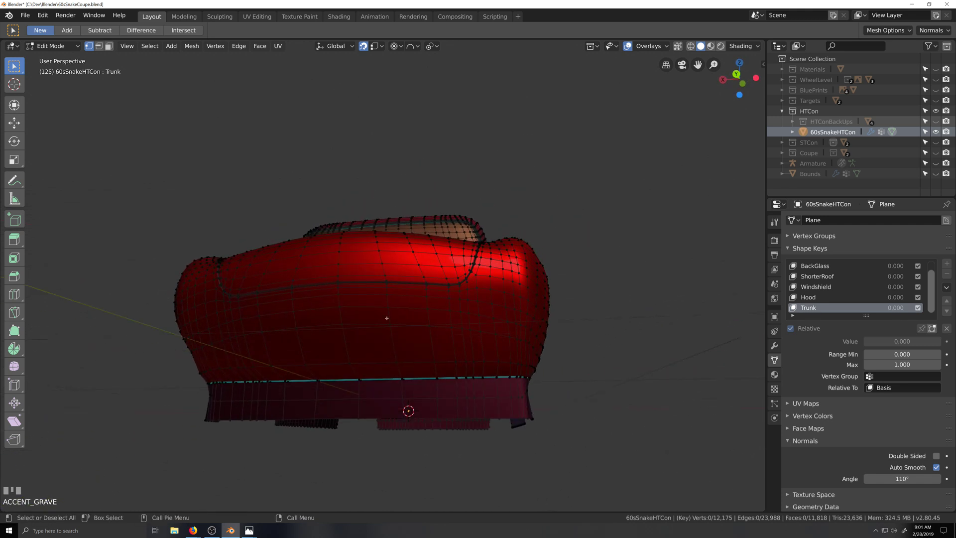
{"action": "middle_click_drag", "start_coordinate": [530, 344], "coordinate": [469, 345]}
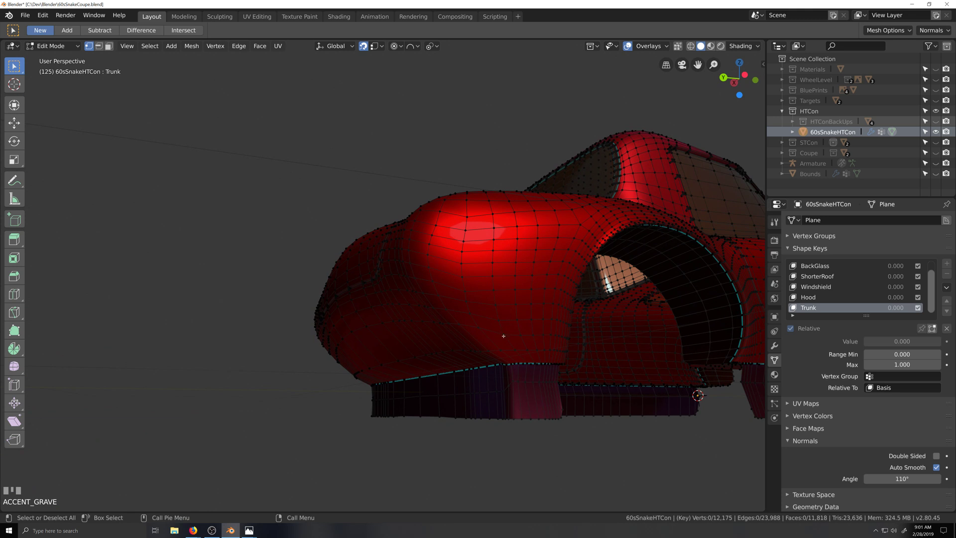
{"action": "key", "text": "ctrl+KP_1"}
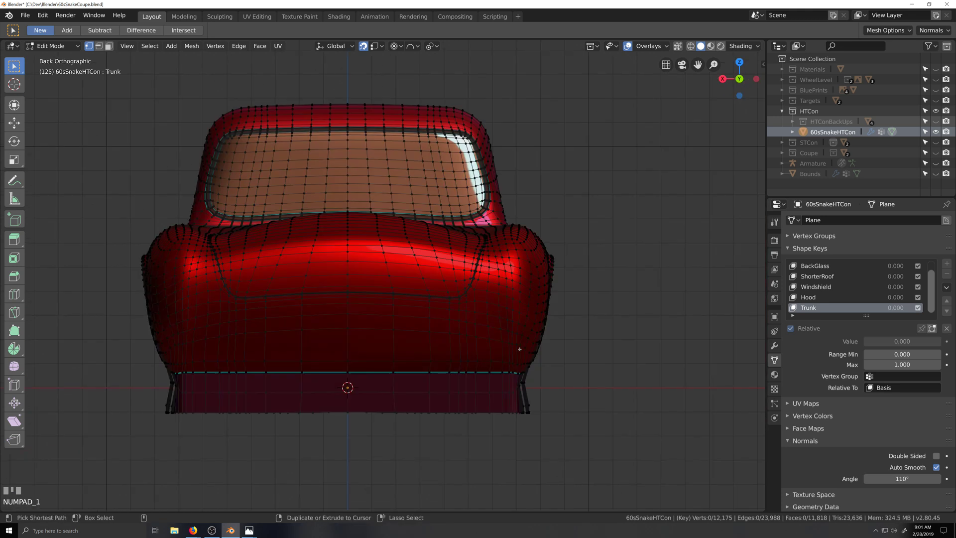
{"action": "key", "text": "ctrl+KP_3"}
{"action": "key", "text": "shift+grave"}
{"action": "middle_click_drag", "start_coordinate": [379, 252], "coordinate": [373, 246], "text": "shift"}
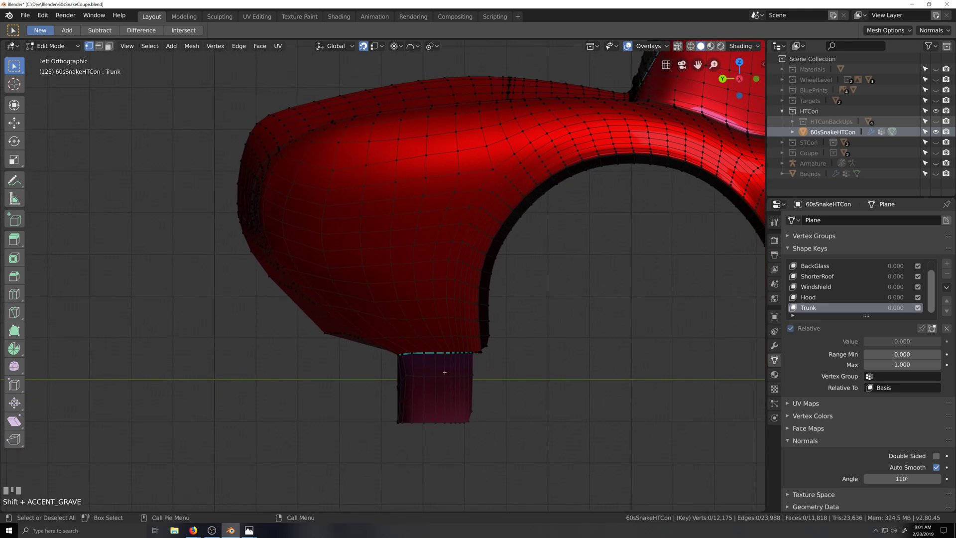
{"action": "key", "text": "alt+z"}
{"action": "middle_click_drag", "start_coordinate": [436, 340], "coordinate": [442, 322], "text": "shift"}
{"action": "scroll", "coordinate": [442, 322], "scroll_direction": "up", "scroll_amount": 1}
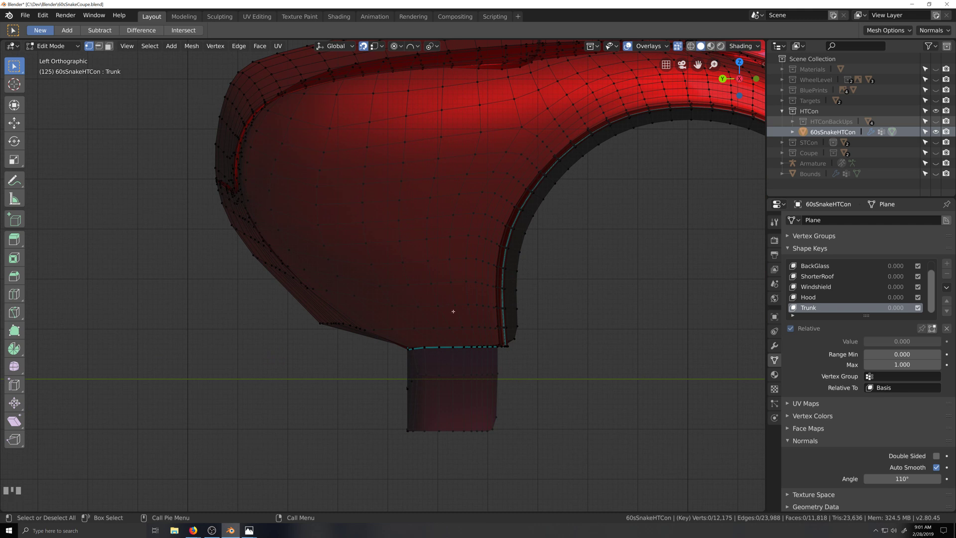
{"action": "scroll", "coordinate": [439, 383], "scroll_direction": "down", "scroll_amount": 2}
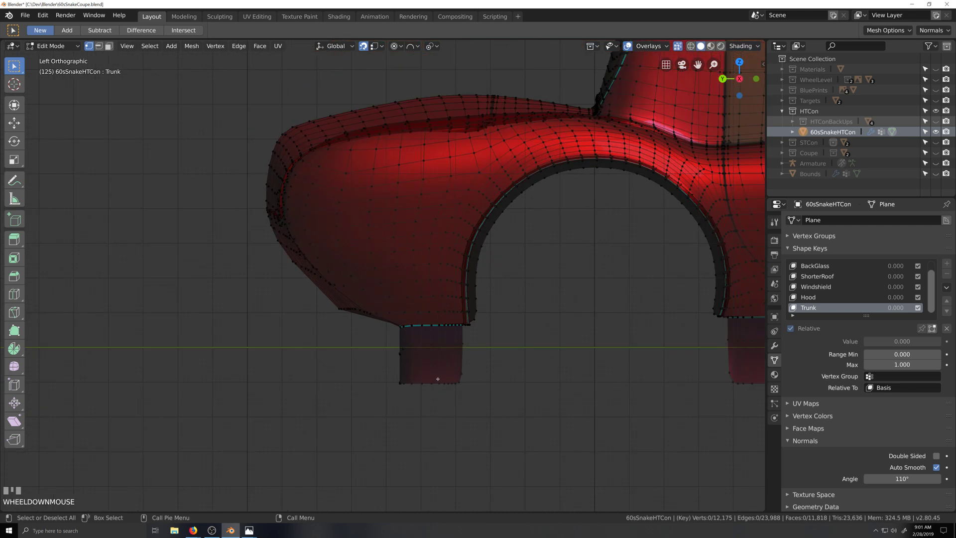
Select the linked geometry at the lower rear edge of the body and hide it.
{"action": "scroll", "coordinate": [437, 380], "scroll_direction": "up", "scroll_amount": 2}
{"action": "key", "text": "grave"}
{"action": "middle_click_drag", "start_coordinate": [456, 361], "coordinate": [398, 365]}
{"action": "key", "text": "l"}
{"action": "key", "text": "h"}
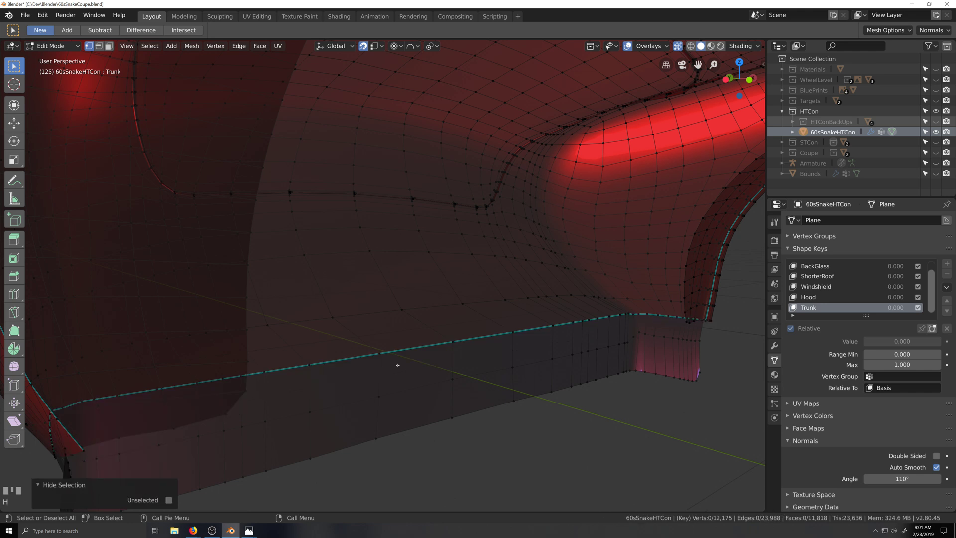
Turn off X-ray and evenly space the centre vertices between the trunk opening and lower body edge with LoopTools Space.
{"action": "key", "text": "ctrl+KP_3"}
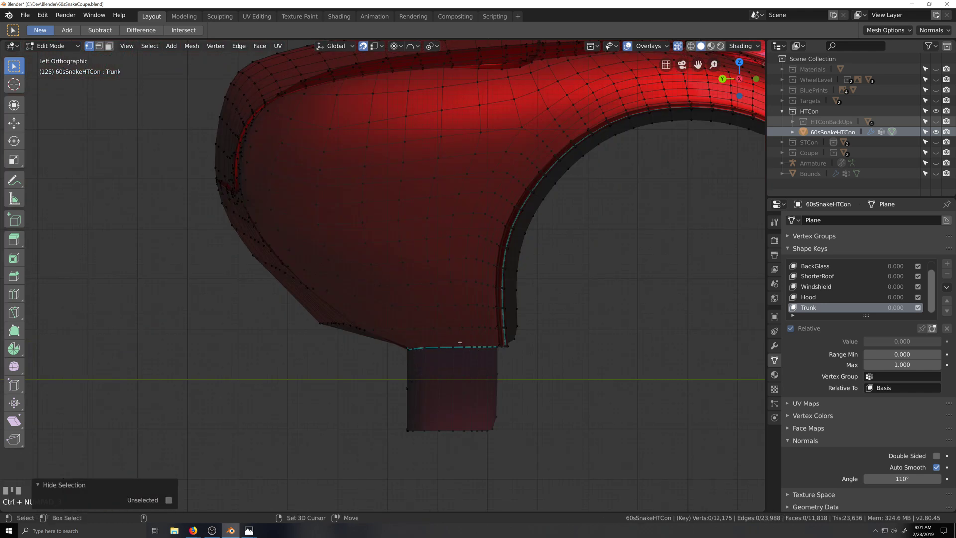
{"action": "middle_click_drag", "start_coordinate": [459, 342], "coordinate": [518, 347], "text": "shift"}
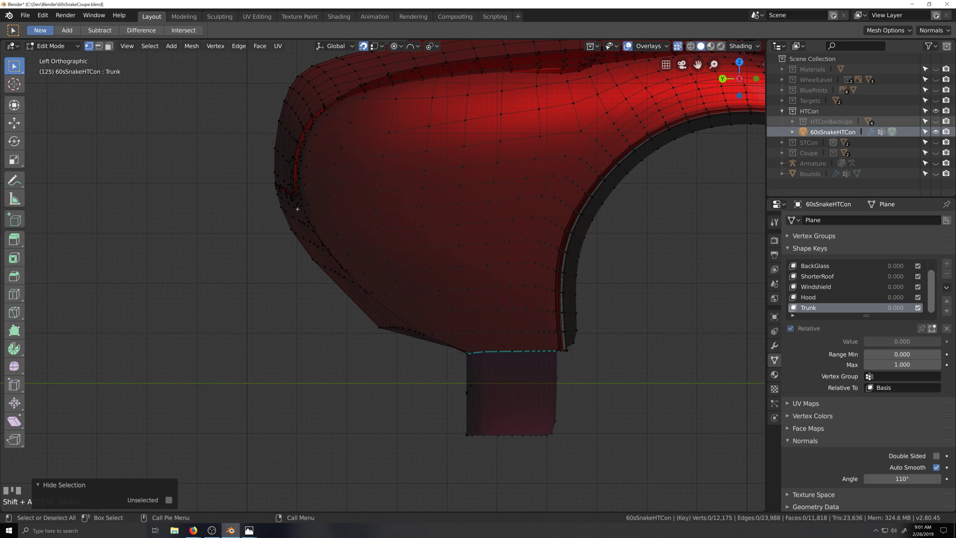
{"action": "middle_click_drag", "start_coordinate": [276, 242], "coordinate": [356, 262]}
{"action": "key", "text": "alt+z"}
{"action": "scroll", "coordinate": [335, 251], "scroll_direction": "down", "scroll_amount": 4}
{"action": "scroll", "coordinate": [362, 261], "scroll_direction": "up", "scroll_amount": 3}
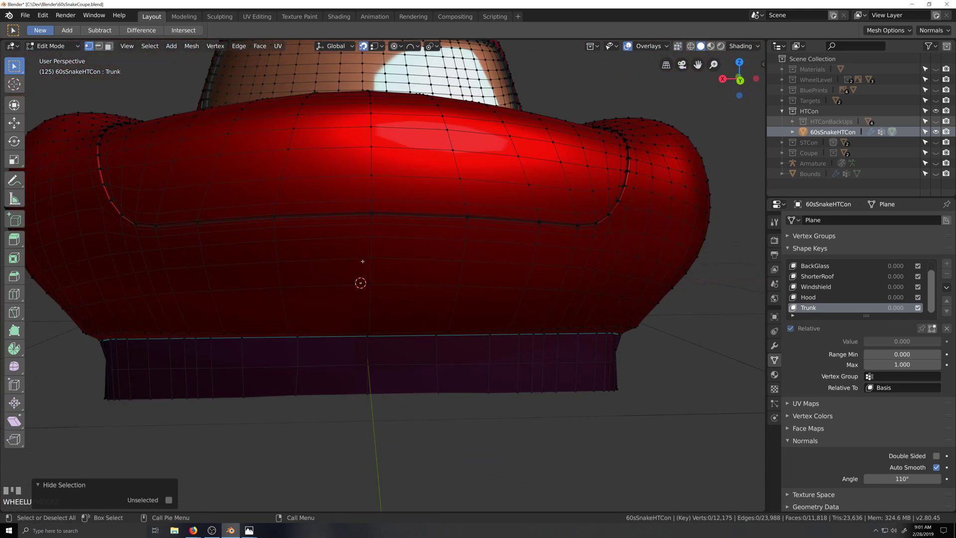
{"action": "left_click", "coordinate": [372, 217]}
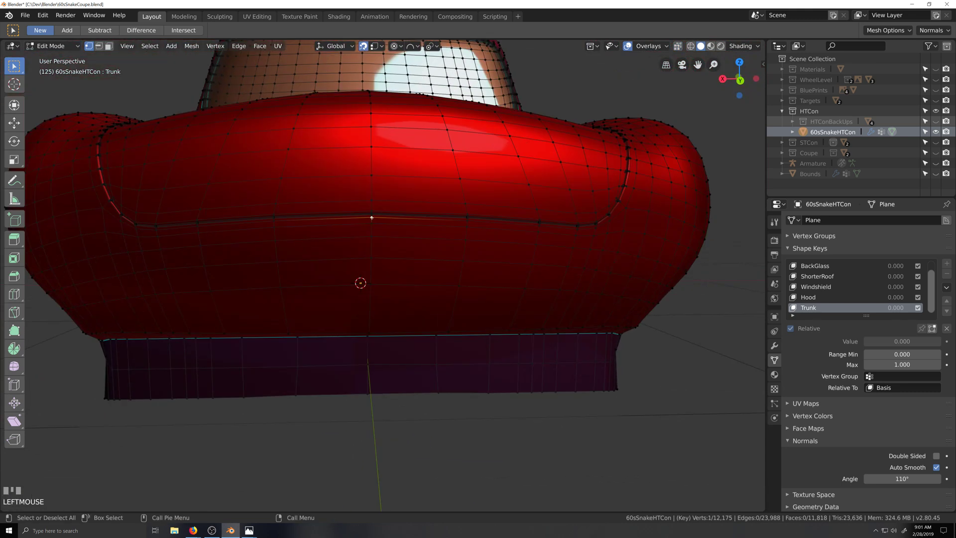
{"action": "left_click", "coordinate": [369, 336], "text": "ctrl"}
{"action": "right_click", "coordinate": [391, 307]}
{"action": "mouse_move", "coordinate": [394, 251]}
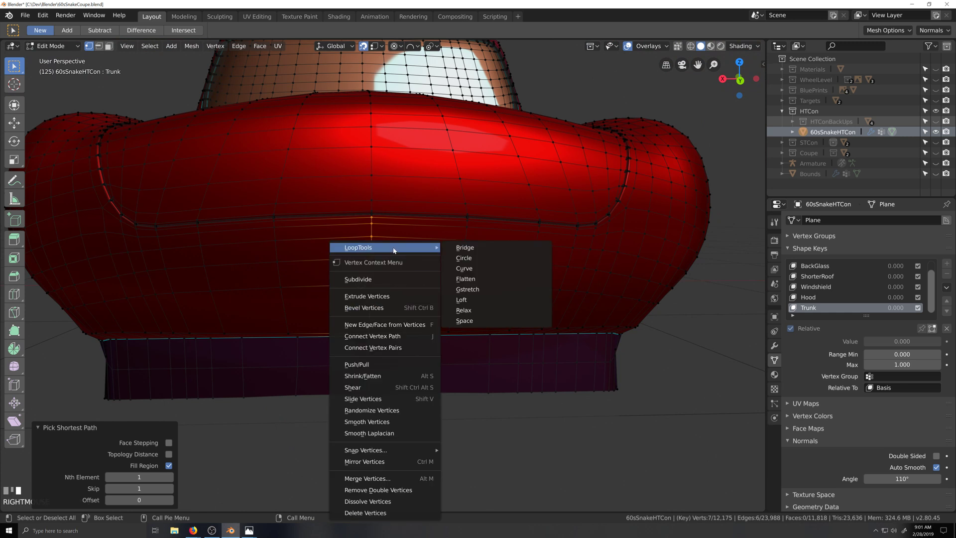
{"action": "left_click", "coordinate": [468, 321]}
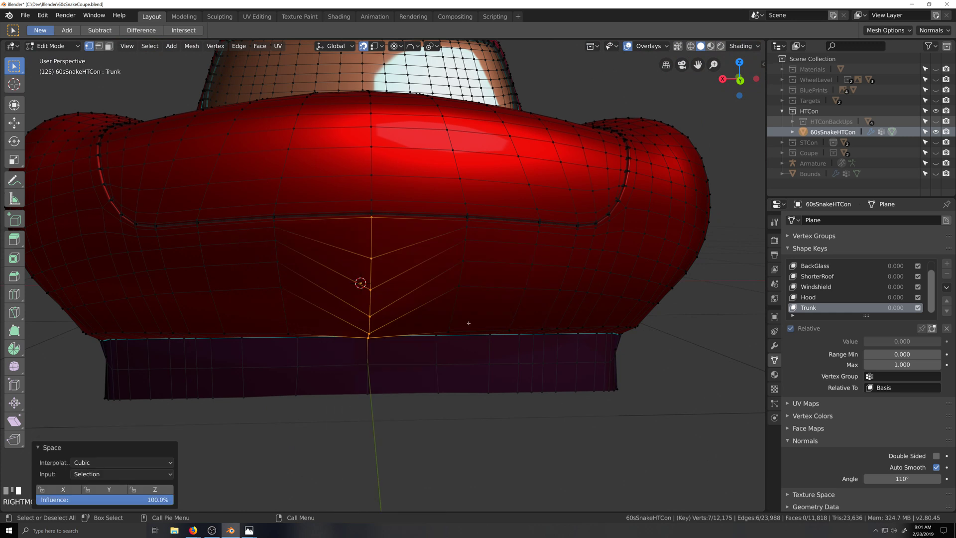
Evenly space the vertex columns directly beside the centre line on both sides, below the trunk opening, with LoopTools Space.
{"action": "left_click", "coordinate": [273, 222]}
{"action": "left_click", "coordinate": [297, 338], "text": "ctrl+shift"}
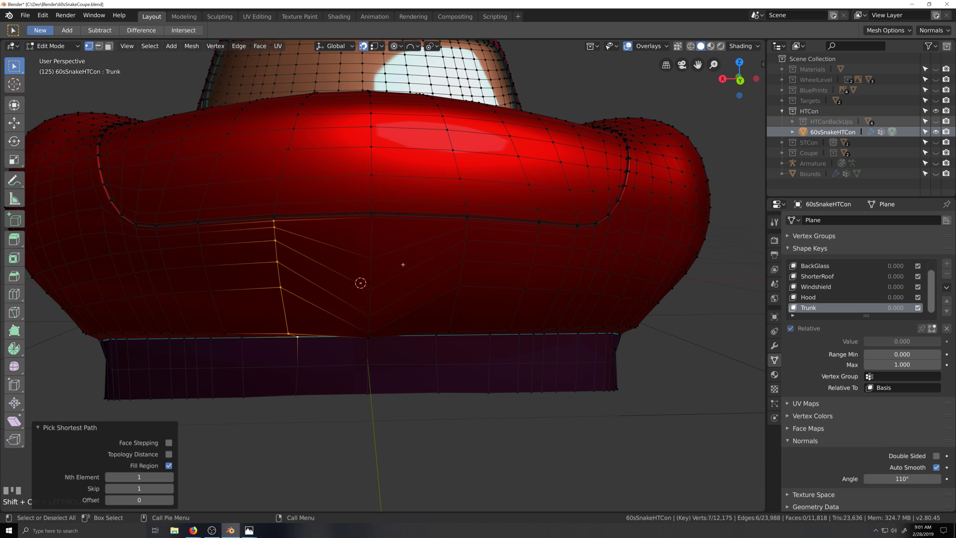
{"action": "left_click", "coordinate": [467, 222], "text": "shift"}
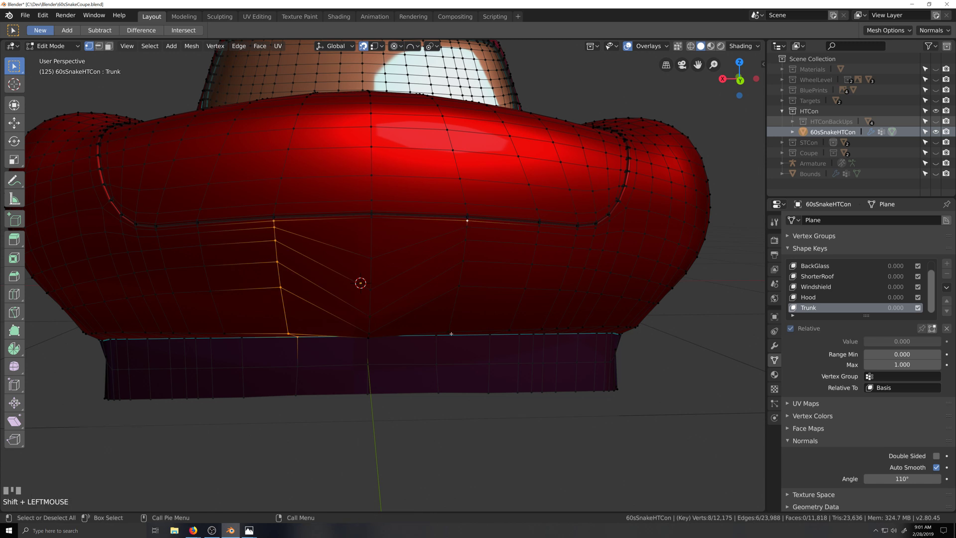
{"action": "left_click", "coordinate": [443, 337], "text": "ctrl+shift"}
{"action": "right_click", "coordinate": [468, 287]}
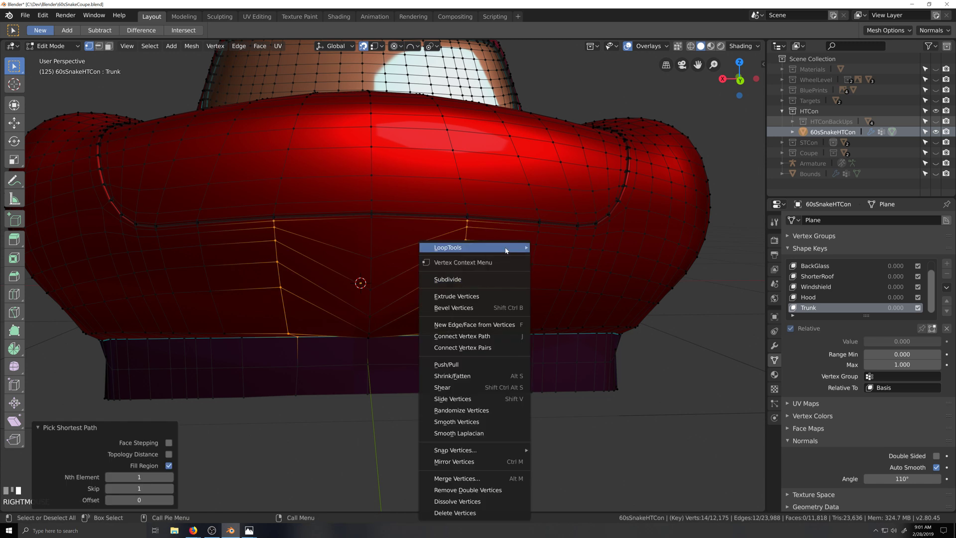
{"action": "mouse_move", "coordinate": [473, 248]}
{"action": "left_click", "coordinate": [554, 319]}
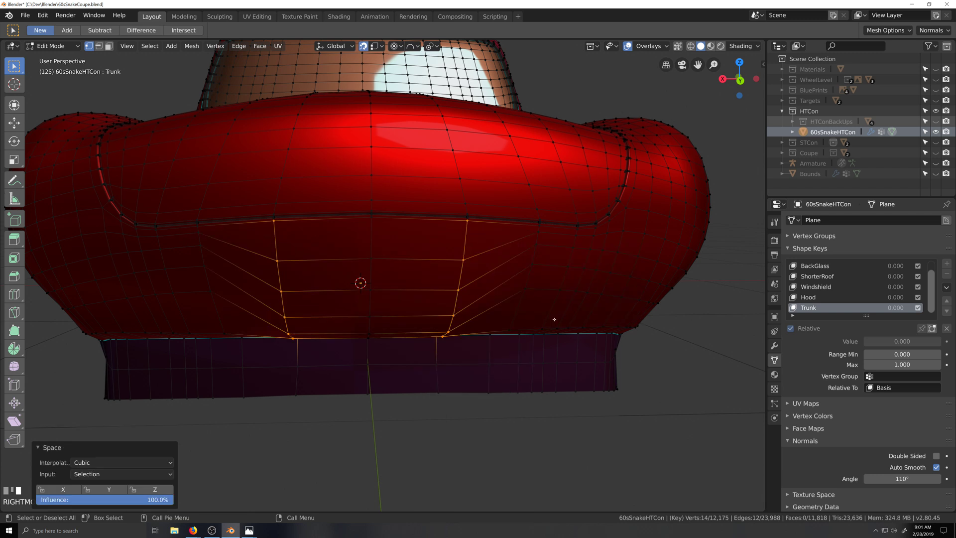
Apply LoopTools Space to the second vertex column out from the centre on each side, below the trunk opening.
{"action": "left_click", "coordinate": [197, 227]}
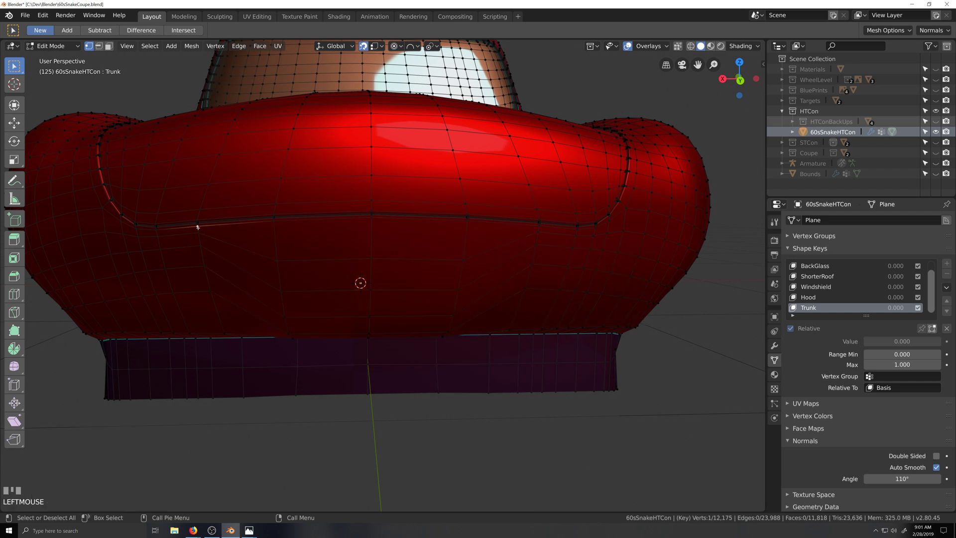
{"action": "left_click", "coordinate": [237, 338], "text": "ctrl+shift"}
{"action": "left_click", "coordinate": [539, 226], "text": "shift"}
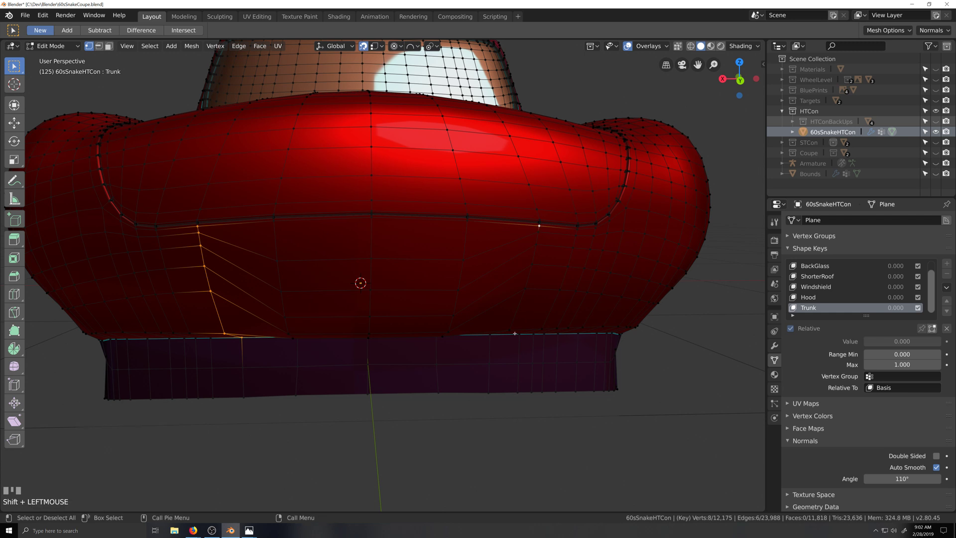
{"action": "left_click", "coordinate": [491, 335], "text": "ctrl+shift"}
{"action": "right_click", "coordinate": [491, 336]}
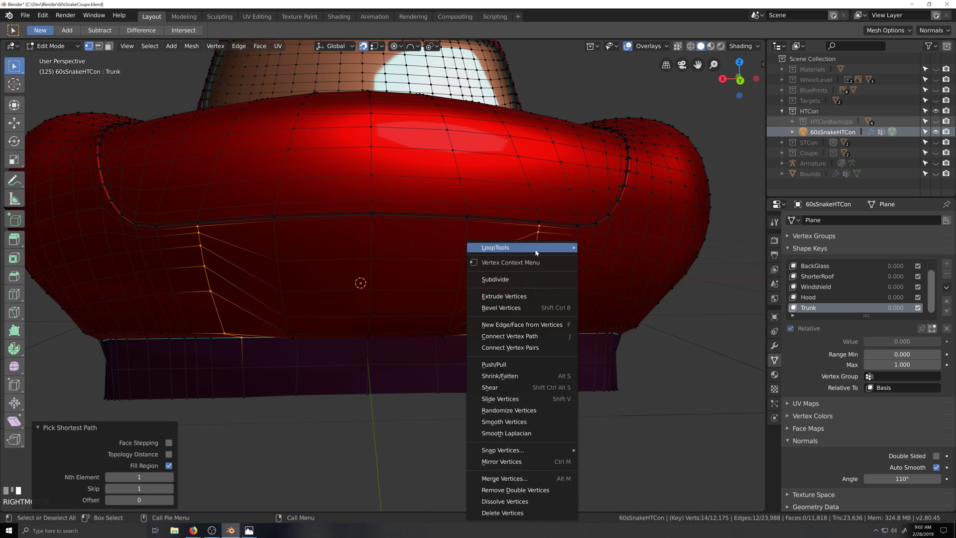
{"action": "mouse_move", "coordinate": [533, 248]}
{"action": "left_click", "coordinate": [602, 321]}
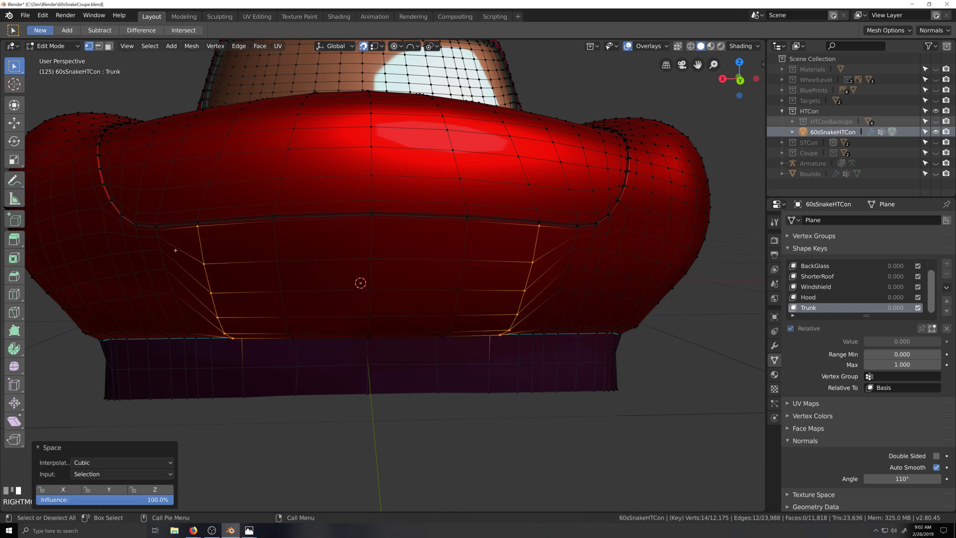
Evenly space the third vertex column out from the centre on each side, below the trunk opening, with LoopTools Space.
{"action": "left_click", "coordinate": [158, 230]}
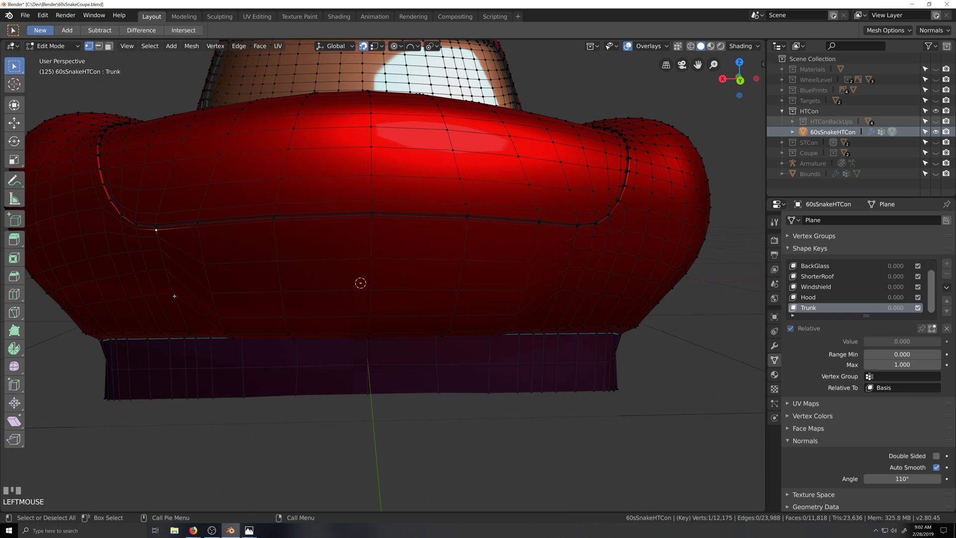
{"action": "left_click", "coordinate": [192, 337], "text": "ctrl+shift"}
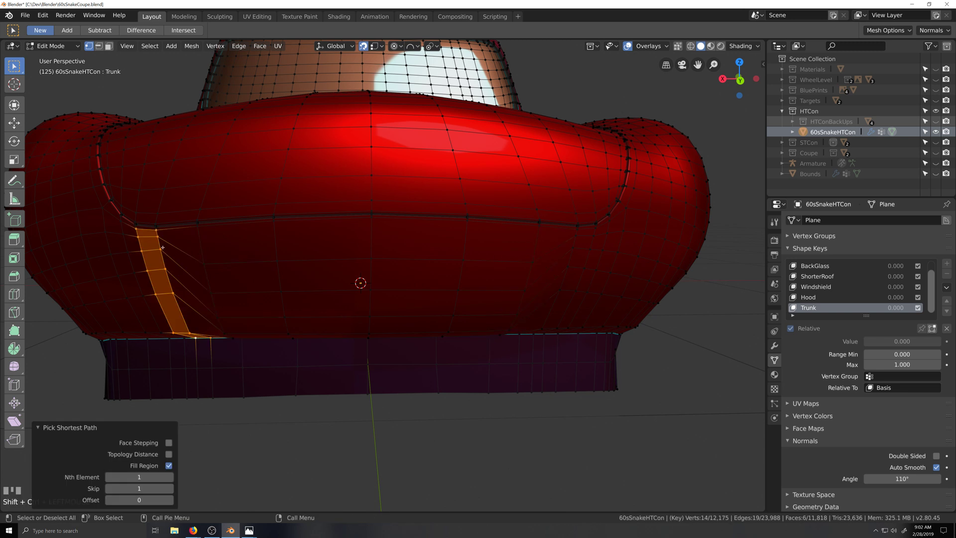
{"action": "left_click", "coordinate": [156, 230]}
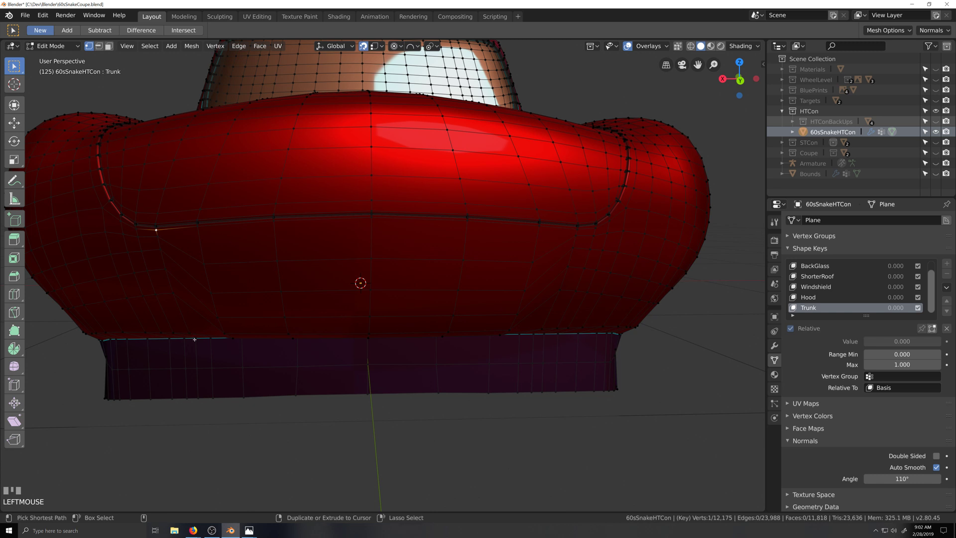
{"action": "left_click", "coordinate": [212, 338], "text": "ctrl+shift"}
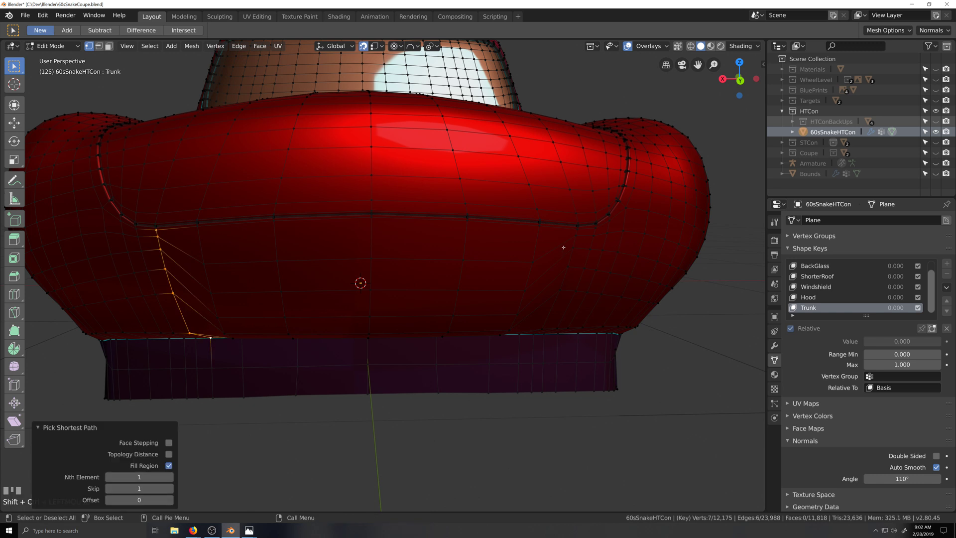
{"action": "left_click", "coordinate": [577, 230], "text": "shift"}
{"action": "left_click", "coordinate": [520, 335], "text": "ctrl+shift"}
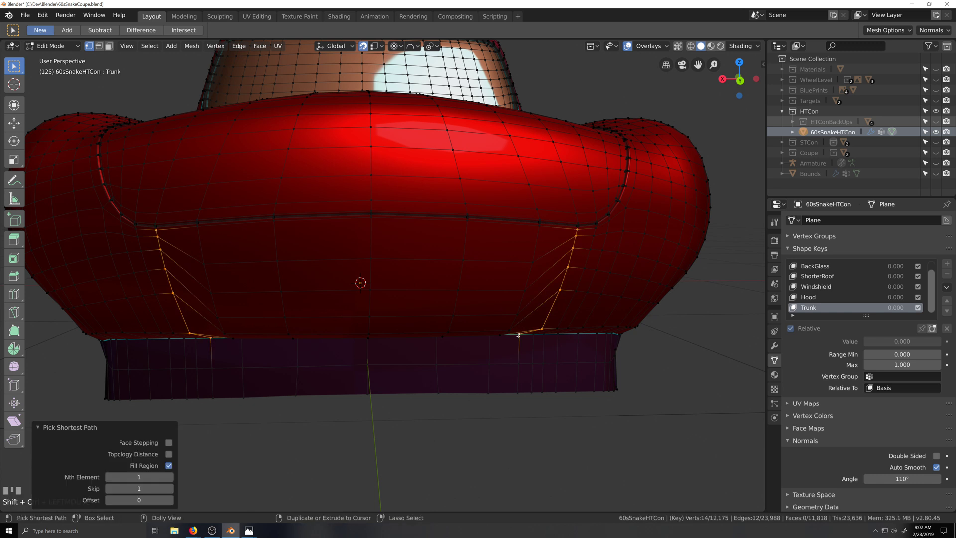
{"action": "right_click", "coordinate": [564, 276]}
{"action": "mouse_move", "coordinate": [573, 247]}
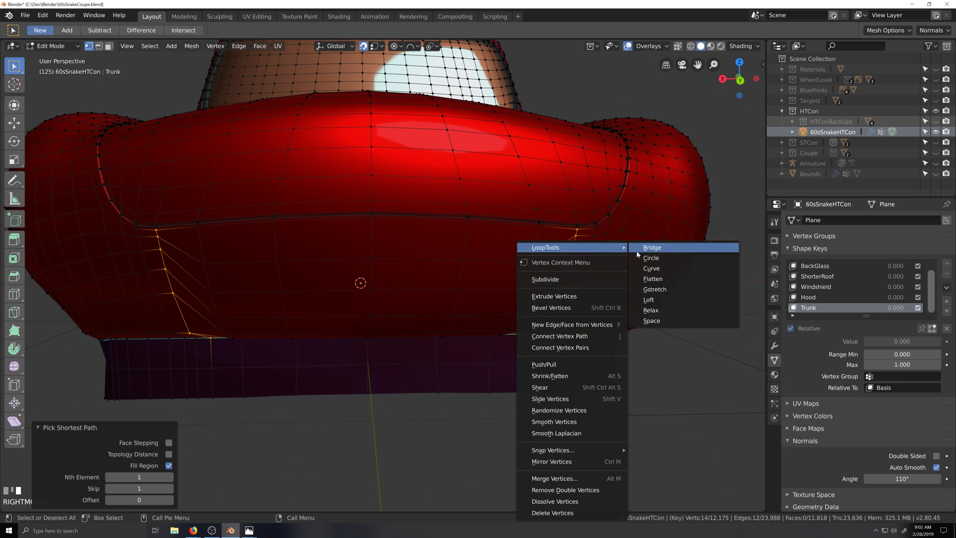
{"action": "left_click", "coordinate": [651, 320]}
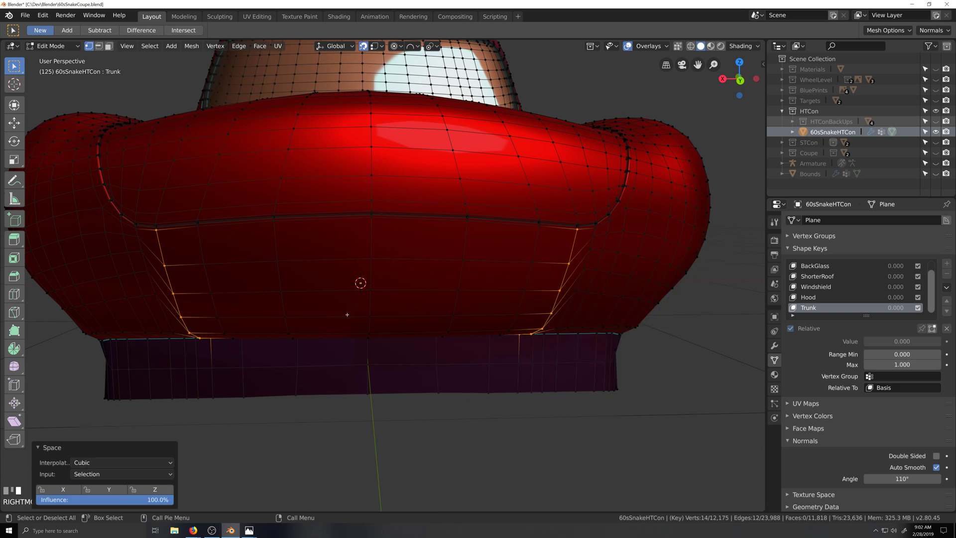
Apply LoopTools Space to the fourth vertex column out from the centre on both sides, from the trunk opening's lower corners to the body edge.
{"action": "left_click", "coordinate": [137, 231]}
{"action": "left_click", "coordinate": [186, 339], "text": "ctrl+shift"}
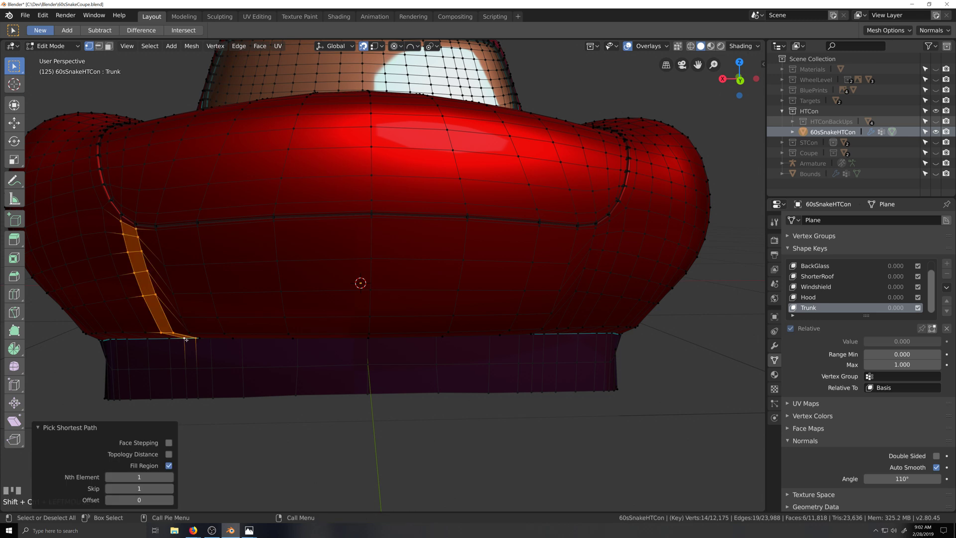
{"action": "left_click", "coordinate": [137, 230]}
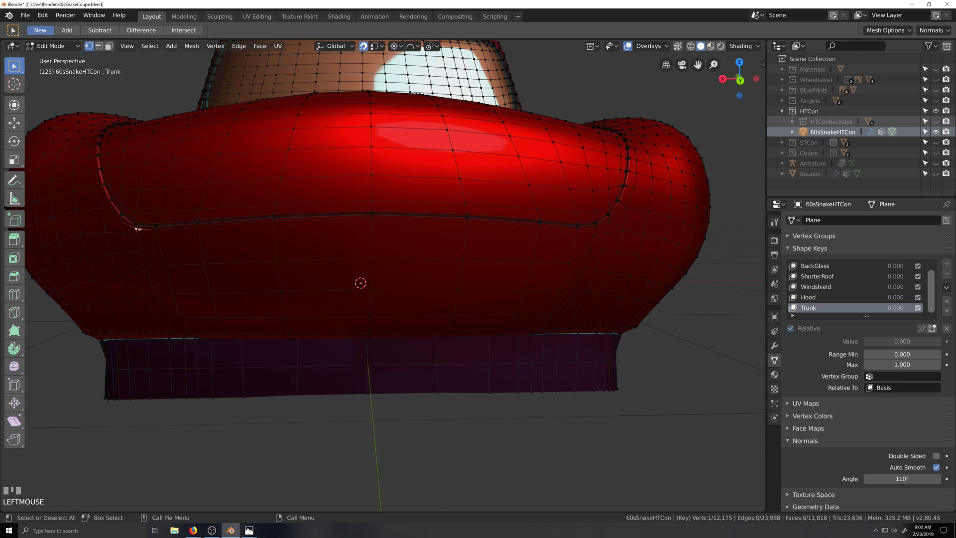
{"action": "key", "text": "grave"}
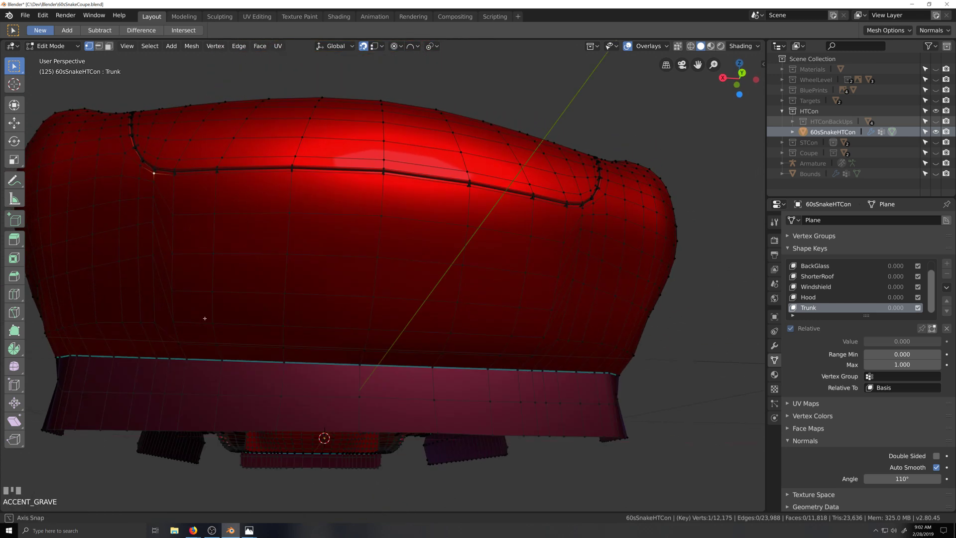
{"action": "left_click", "coordinate": [164, 363], "text": "ctrl+shift"}
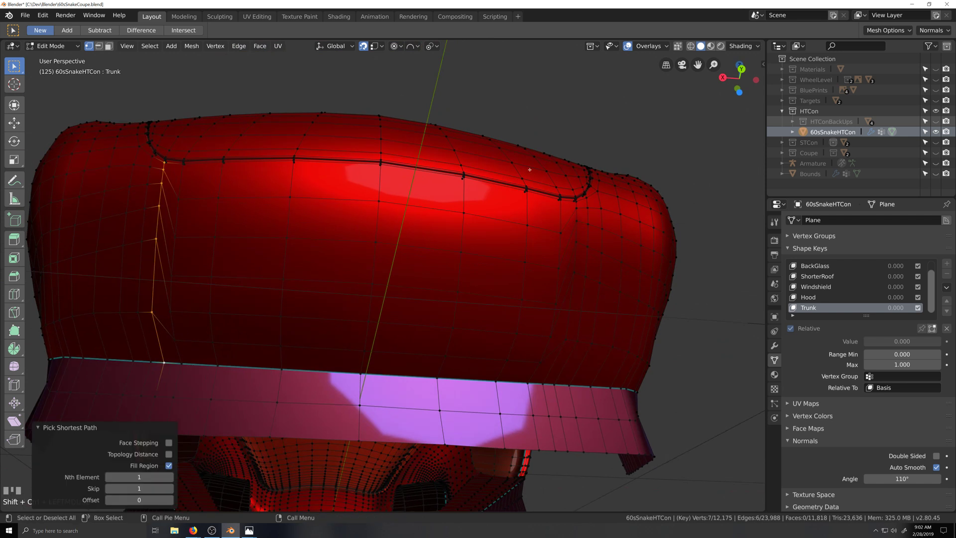
{"action": "left_click", "coordinate": [578, 214], "text": "shift"}
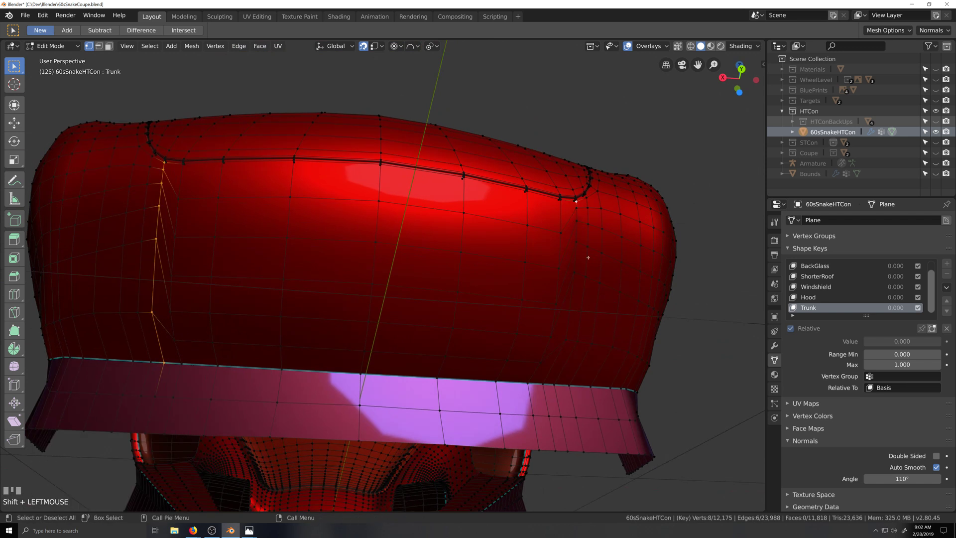
{"action": "left_click", "coordinate": [556, 382], "text": "ctrl+shift"}
{"action": "right_click", "coordinate": [561, 312]}
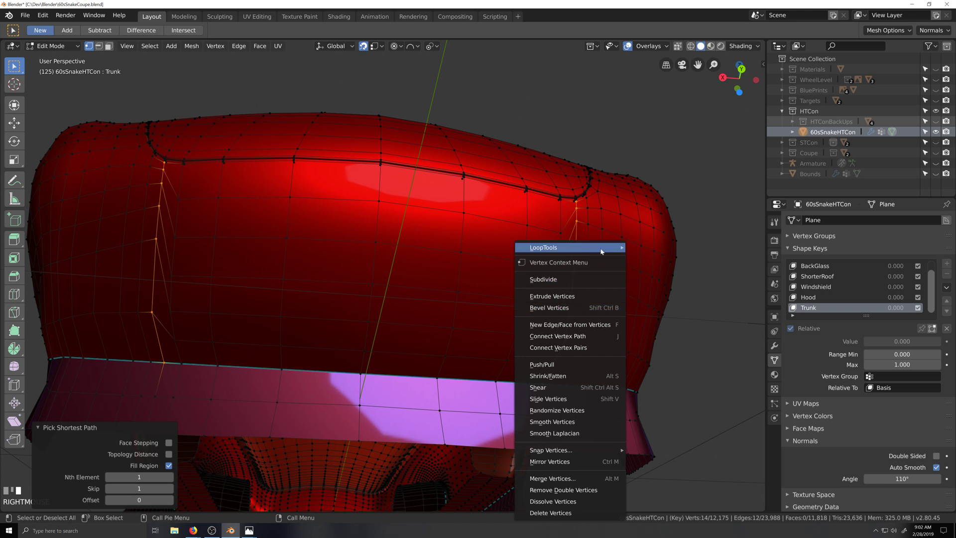
{"action": "mouse_move", "coordinate": [600, 249]}
{"action": "left_click", "coordinate": [660, 321]}
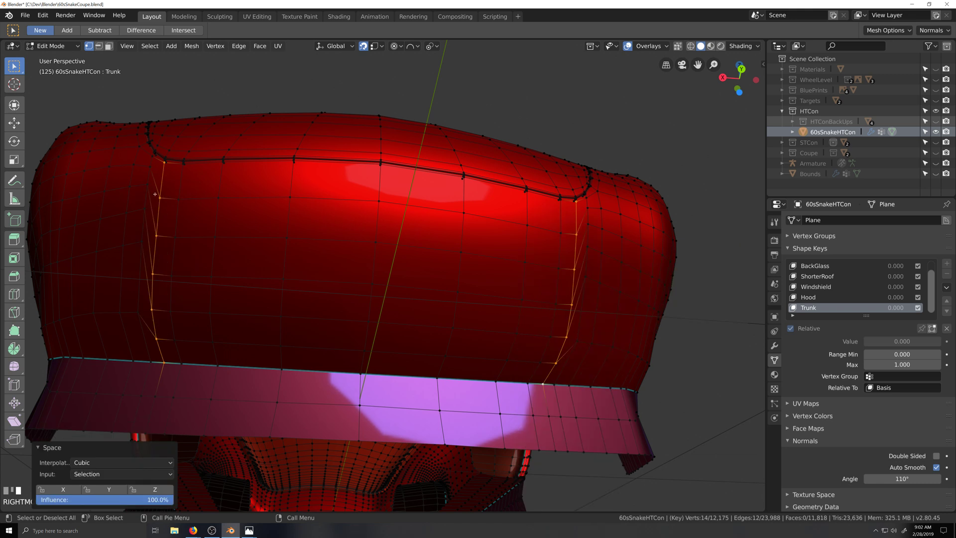
Evenly space the fifth vertex column out on each side, starting on the trunk opening's rounded corners, with LoopTools Space.
{"action": "left_click", "coordinate": [151, 158]}
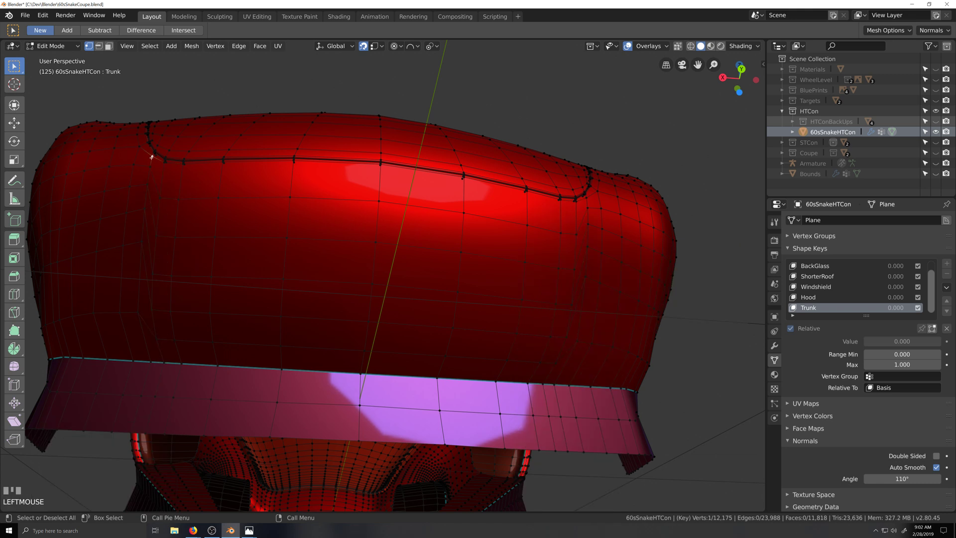
{"action": "left_click", "coordinate": [139, 355], "text": "ctrl+shift"}
{"action": "left_click", "coordinate": [586, 207], "text": "shift"}
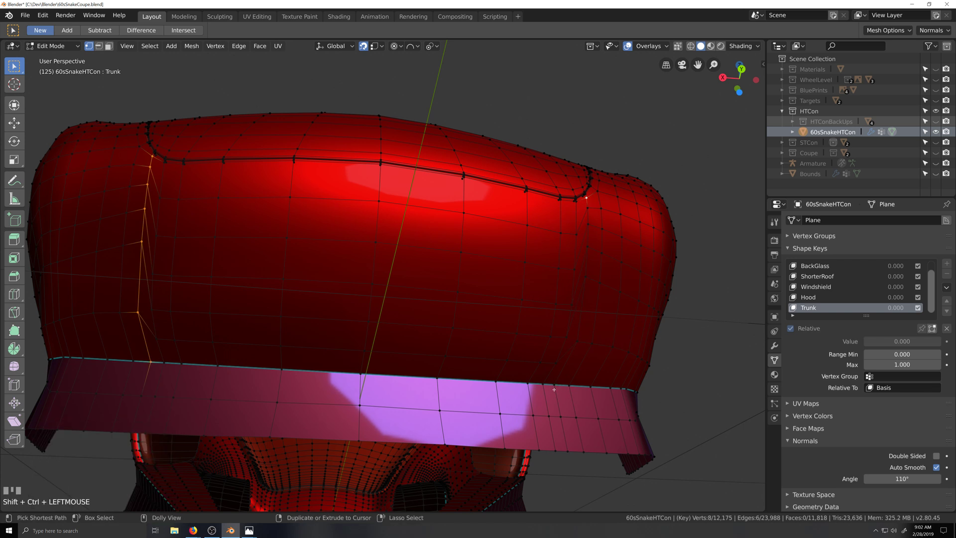
{"action": "left_click", "coordinate": [587, 385], "text": "ctrl+shift"}
{"action": "right_click", "coordinate": [598, 248]}
{"action": "mouse_move", "coordinate": [645, 248]}
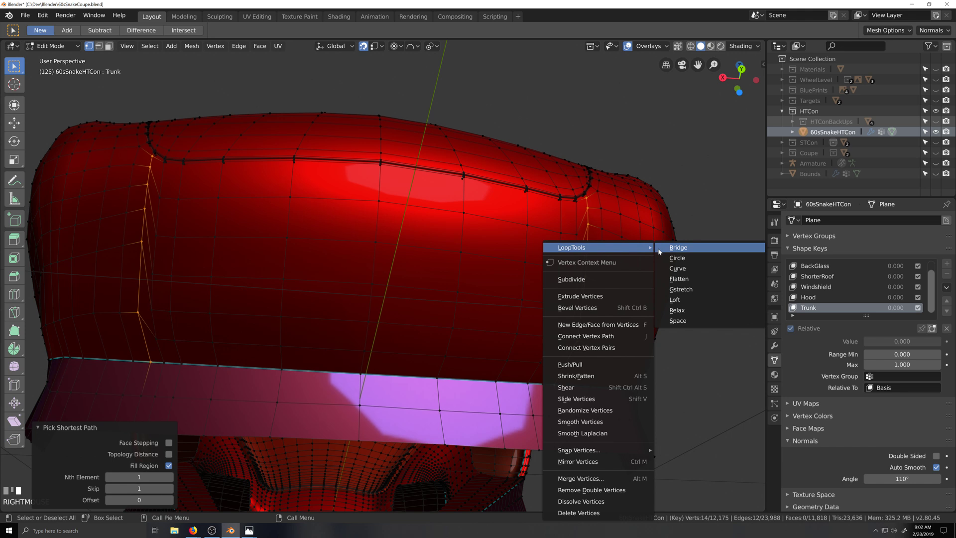
{"action": "left_click", "coordinate": [678, 320]}
Apply LoopTools Space to the sixth vertex column on each side, just outside the trunk opening's corners, down to the lower body edge.
{"action": "left_click", "coordinate": [136, 151]}
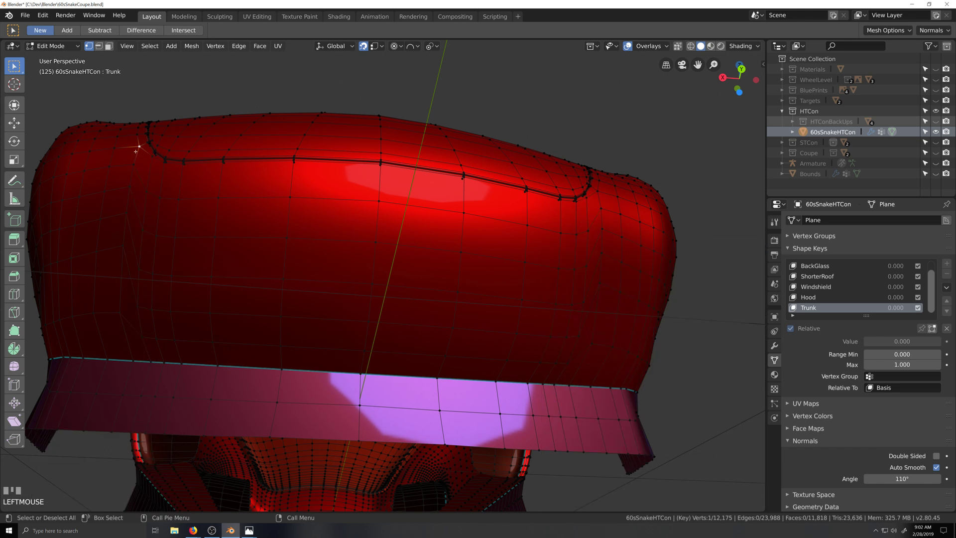
{"action": "left_click", "coordinate": [133, 360], "text": "ctrl+shift"}
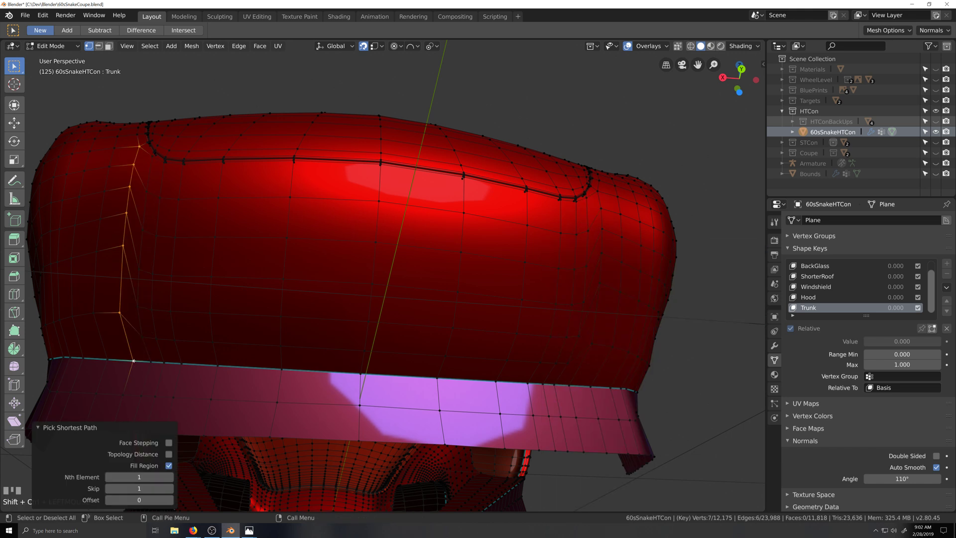
{"action": "left_click", "coordinate": [599, 189]}
{"action": "left_click", "coordinate": [573, 372], "text": "ctrl+shift"}
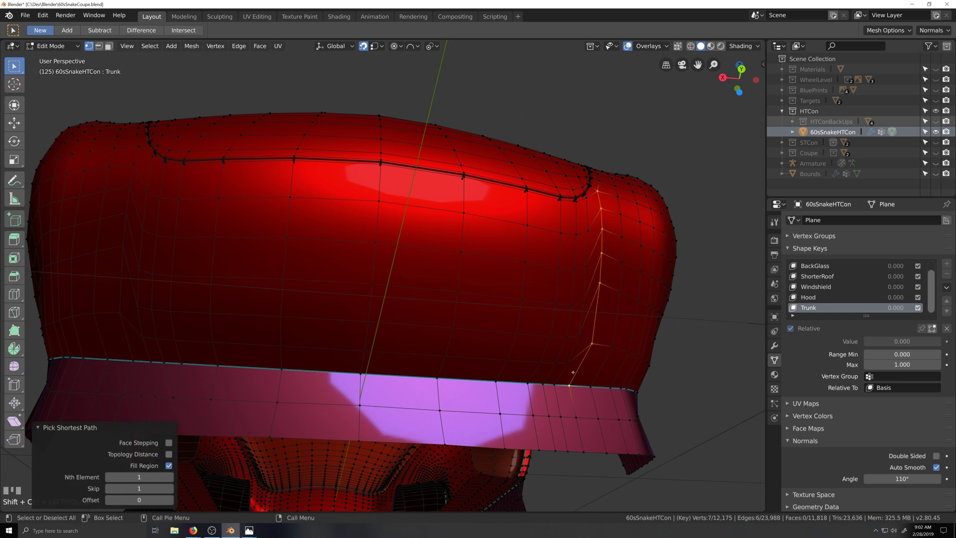
{"action": "left_click", "coordinate": [138, 149], "text": "shift"}
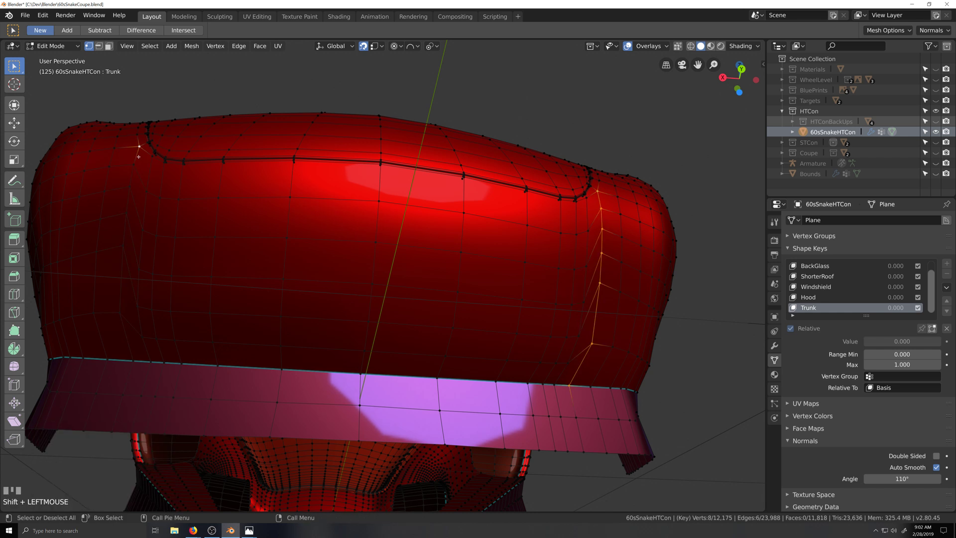
{"action": "left_click", "coordinate": [139, 352], "text": "ctrl+shift"}
{"action": "right_click", "coordinate": [130, 296]}
{"action": "mouse_move", "coordinate": [144, 247]}
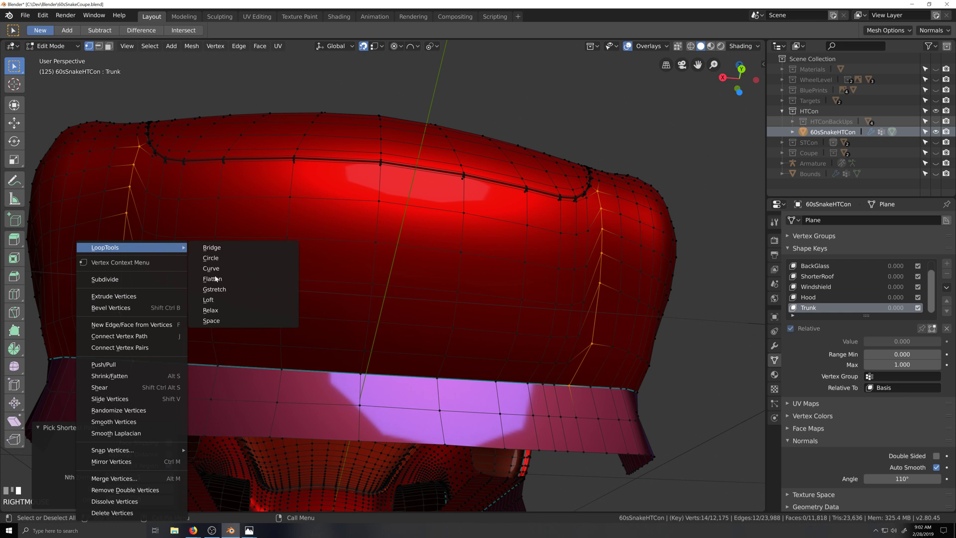
{"action": "left_click", "coordinate": [212, 319]}
Evenly space the seventh vertex column out from the centre on both sides of the rear panel with LoopTools Space.
{"action": "left_click", "coordinate": [114, 148]}
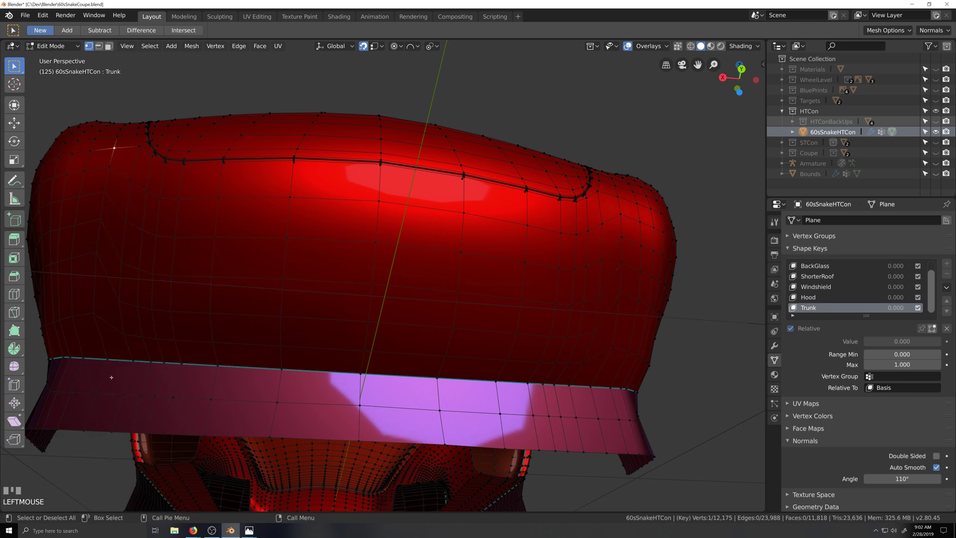
{"action": "left_click", "coordinate": [107, 359], "text": "ctrl+shift"}
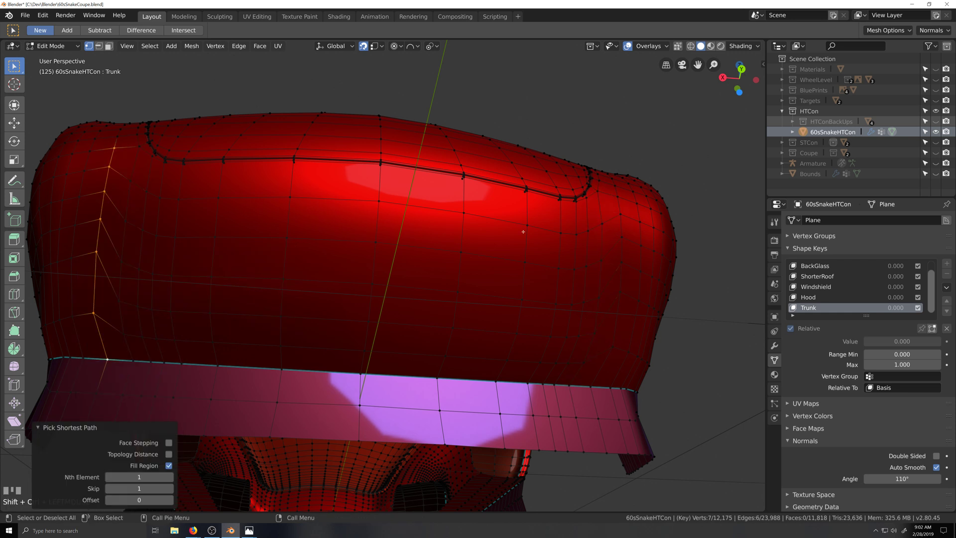
{"action": "left_click", "coordinate": [618, 197], "text": "shift"}
{"action": "left_click", "coordinate": [611, 391], "text": "ctrl"}
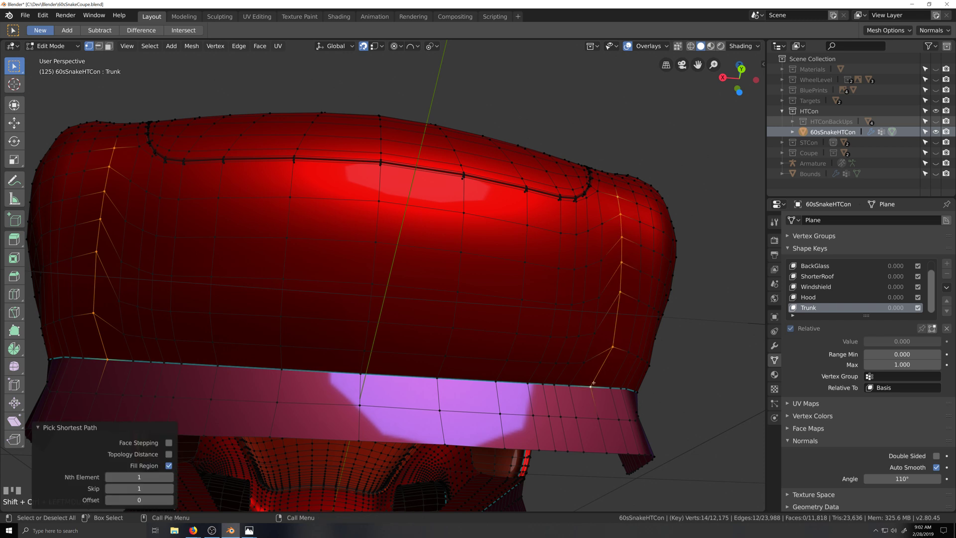
{"action": "right_click", "coordinate": [611, 389]}
{"action": "mouse_move", "coordinate": [629, 252]}
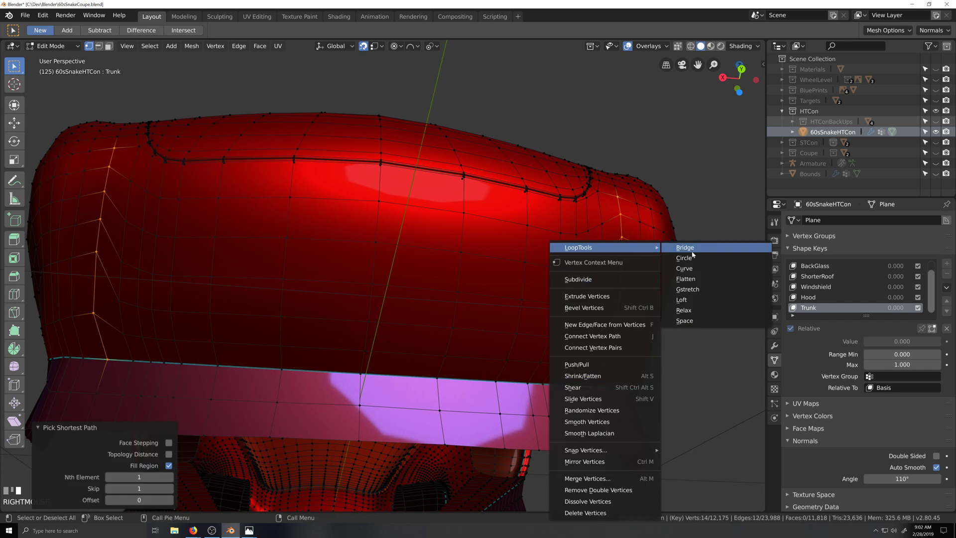
{"action": "left_click", "coordinate": [697, 321]}
Apply LoopTools Space to the eighth vertex column out on each side, from the upper rear quarter to the lower body edge.
{"action": "left_click", "coordinate": [91, 152]}
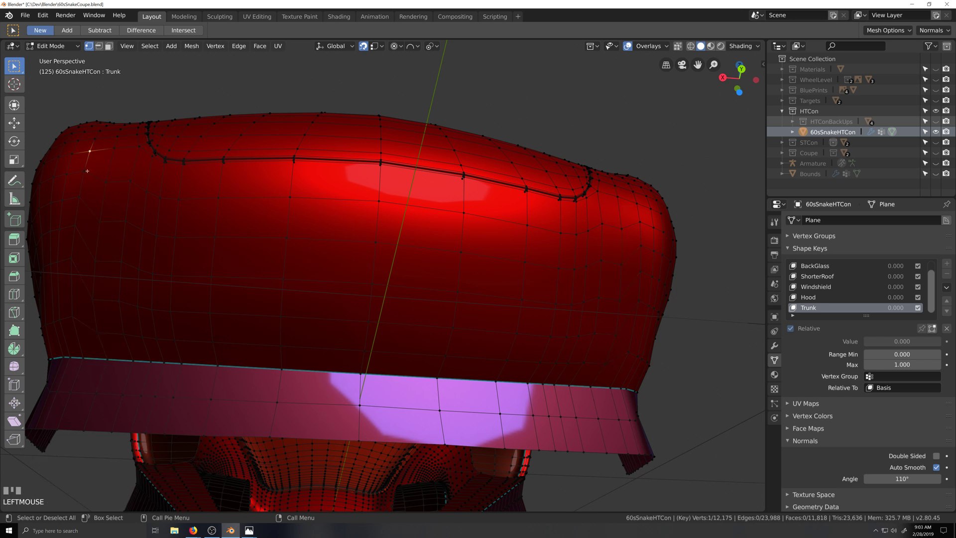
{"action": "left_click", "coordinate": [83, 357], "text": "ctrl+shift"}
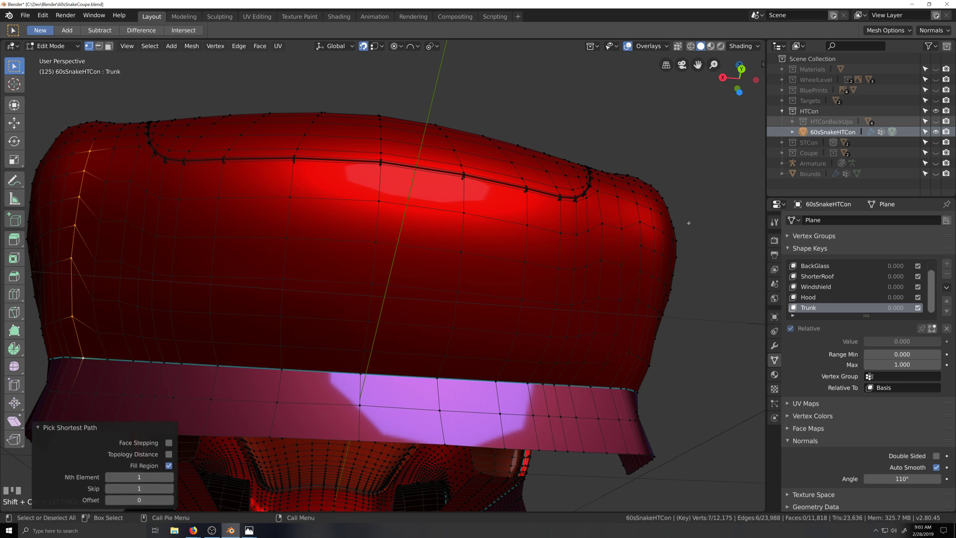
{"action": "left_click", "coordinate": [636, 203], "text": "shift"}
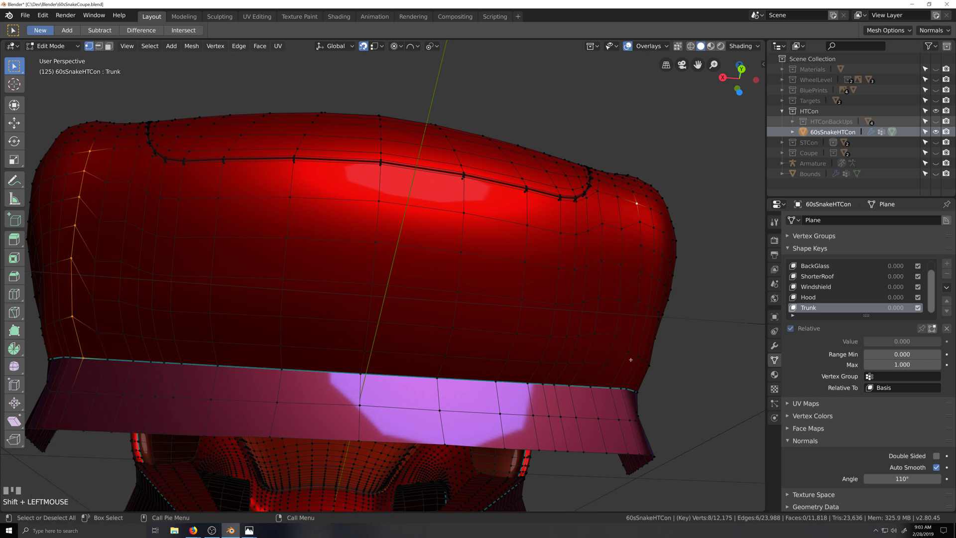
{"action": "left_click", "coordinate": [611, 387], "text": "ctrl+shift"}
{"action": "right_click", "coordinate": [627, 307]}
{"action": "mouse_move", "coordinate": [686, 323]}
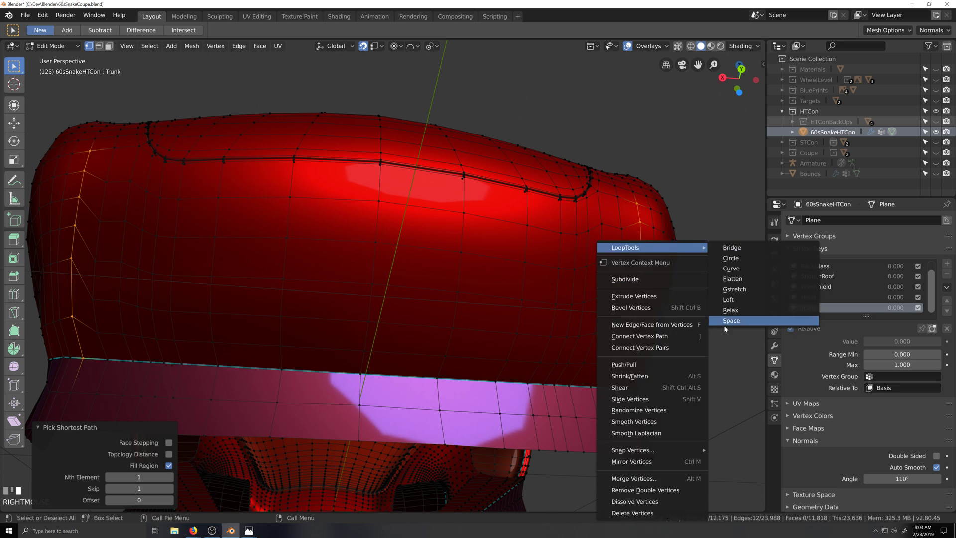
{"action": "left_click", "coordinate": [724, 324]}
Evenly space the ninth vertex column out on each side, near the body's outer rear corners, with LoopTools Space.
{"action": "left_click", "coordinate": [652, 209]}
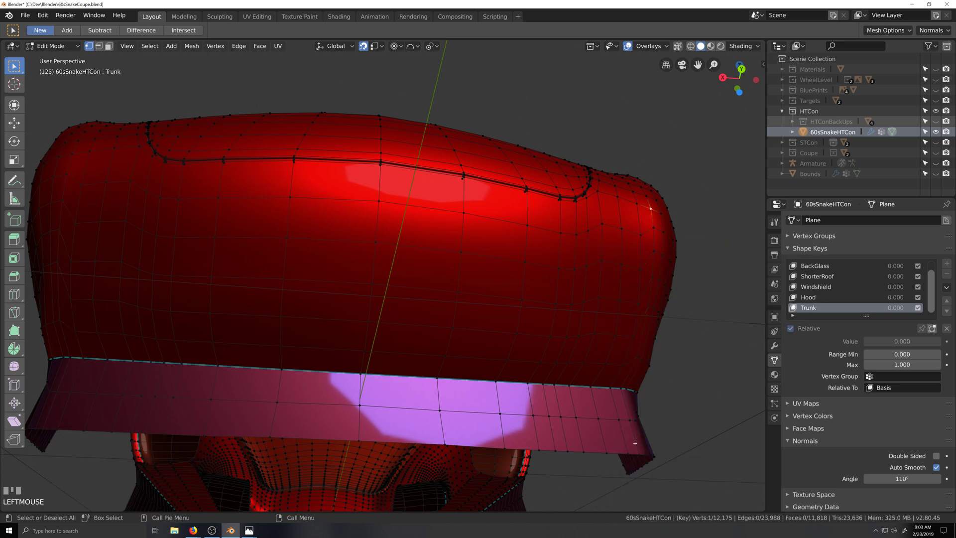
{"action": "left_click", "coordinate": [623, 387], "text": "ctrl+shift"}
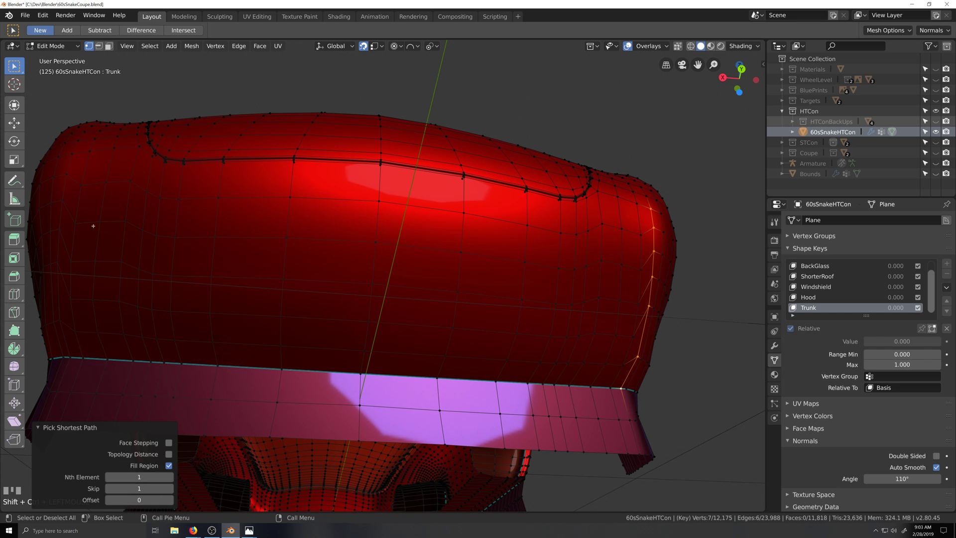
{"action": "left_click", "coordinate": [72, 154], "text": "shift"}
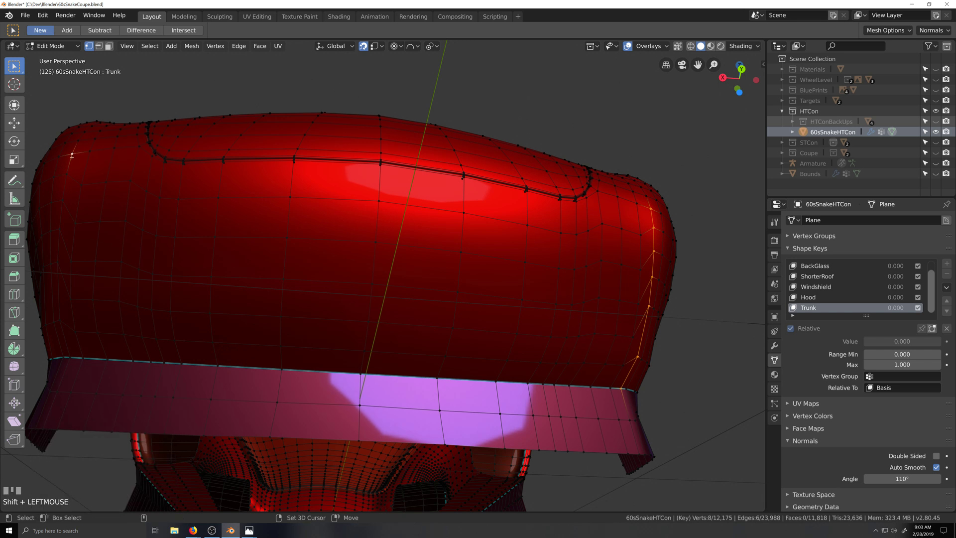
{"action": "left_click", "coordinate": [67, 356], "text": "ctrl+shift"}
{"action": "right_click", "coordinate": [67, 357]}
{"action": "mouse_move", "coordinate": [74, 247]}
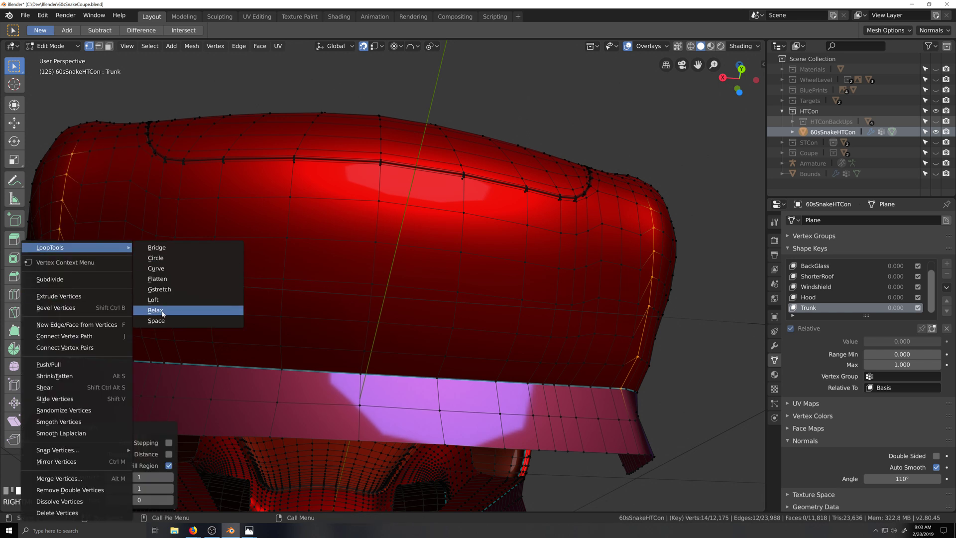
{"action": "left_click", "coordinate": [156, 320]}
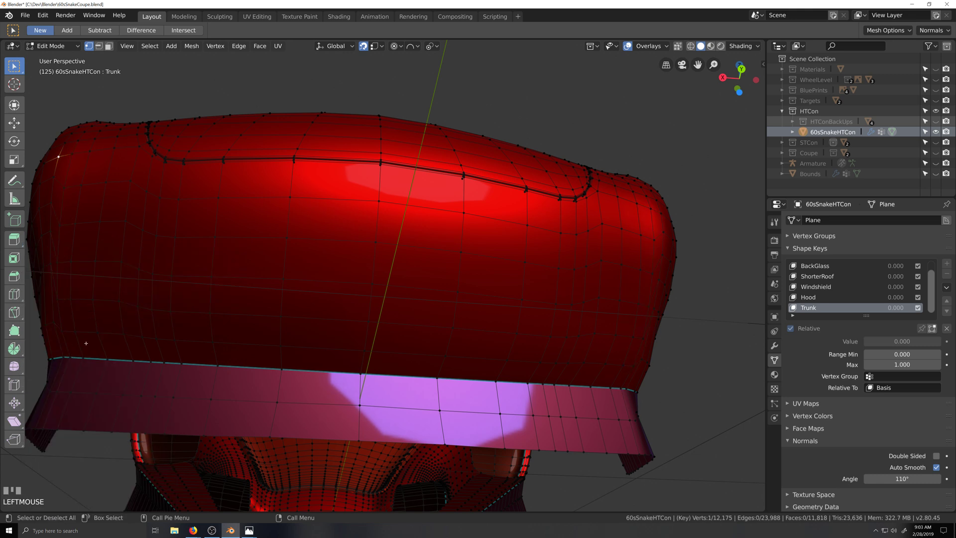
Evenly space the tenth vertex column out on each side, down to the lower body edge, with LoopTools Space.
{"action": "key", "text": "ctrl+z"}
{"action": "left_click", "coordinate": [58, 158], "text": "ctrl+shift"}
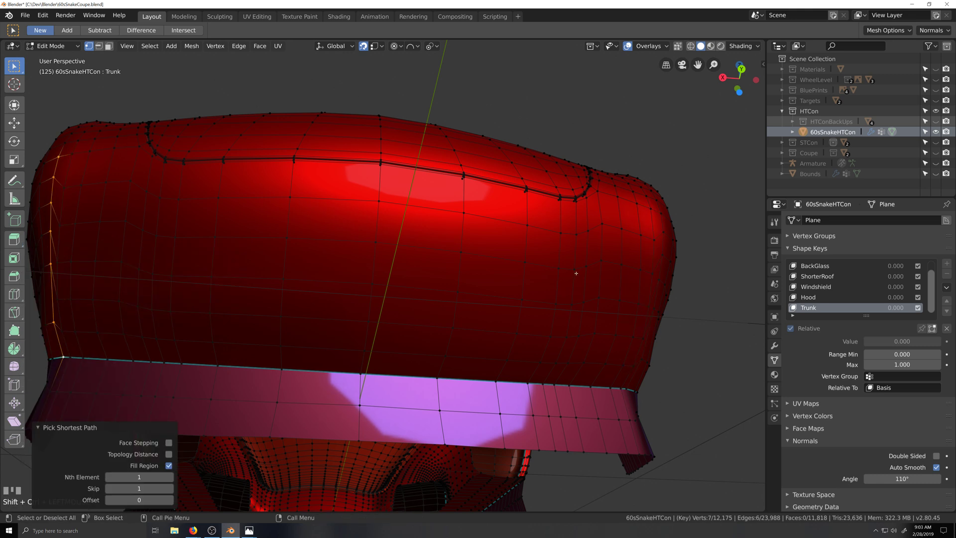
{"action": "left_click", "coordinate": [661, 213], "text": "shift"}
{"action": "left_click", "coordinate": [627, 389], "text": "ctrl+shift"}
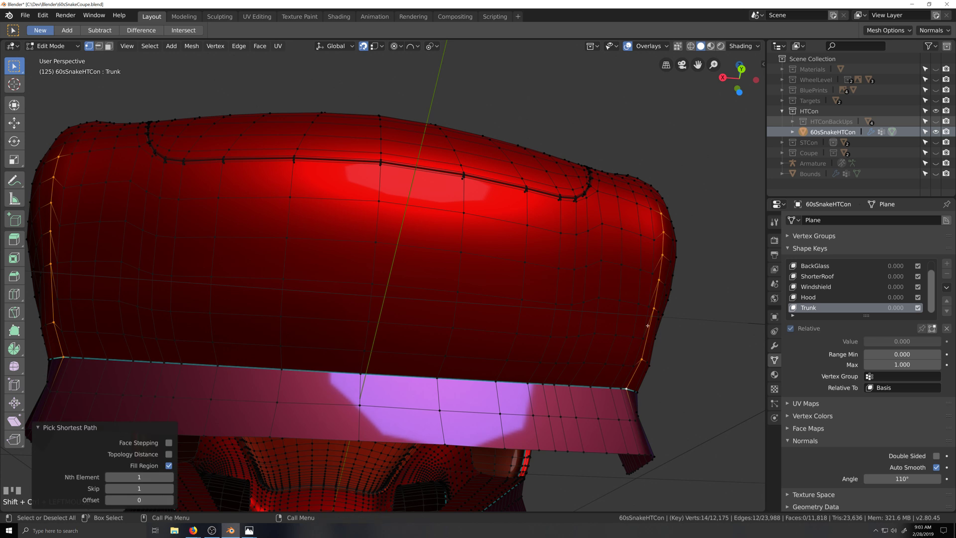
{"action": "right_click", "coordinate": [647, 279]}
{"action": "mouse_move", "coordinate": [662, 248]}
{"action": "left_click", "coordinate": [726, 320]}
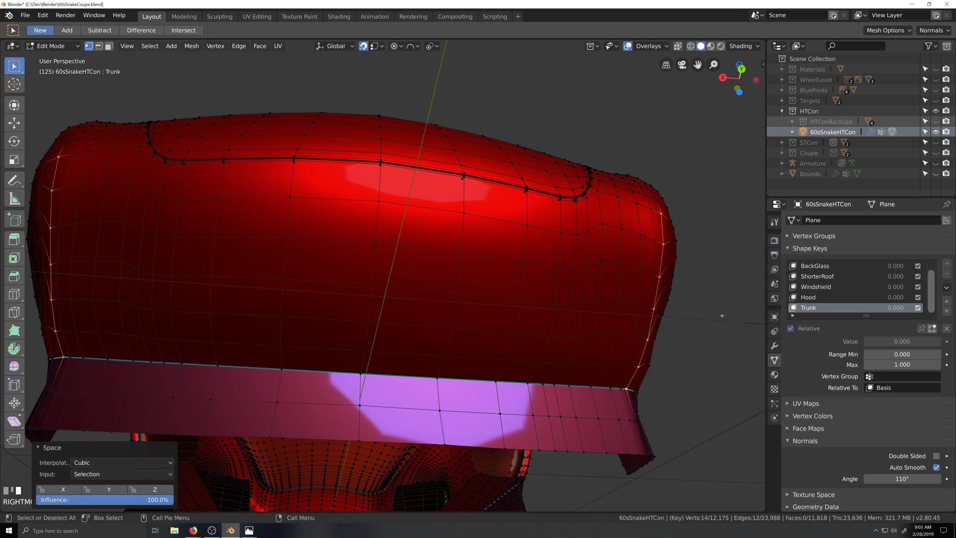
Apply LoopTools Space to the outermost rear corner vertex column on both sides, down to the lower body edge's end corners.
{"action": "left_click", "coordinate": [670, 222]}
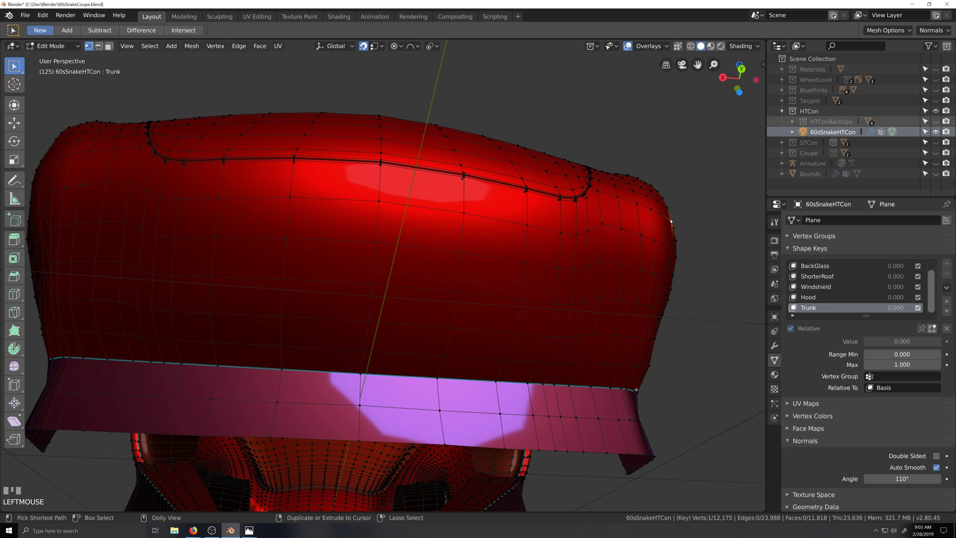
{"action": "left_click", "coordinate": [636, 389], "text": "ctrl+shift"}
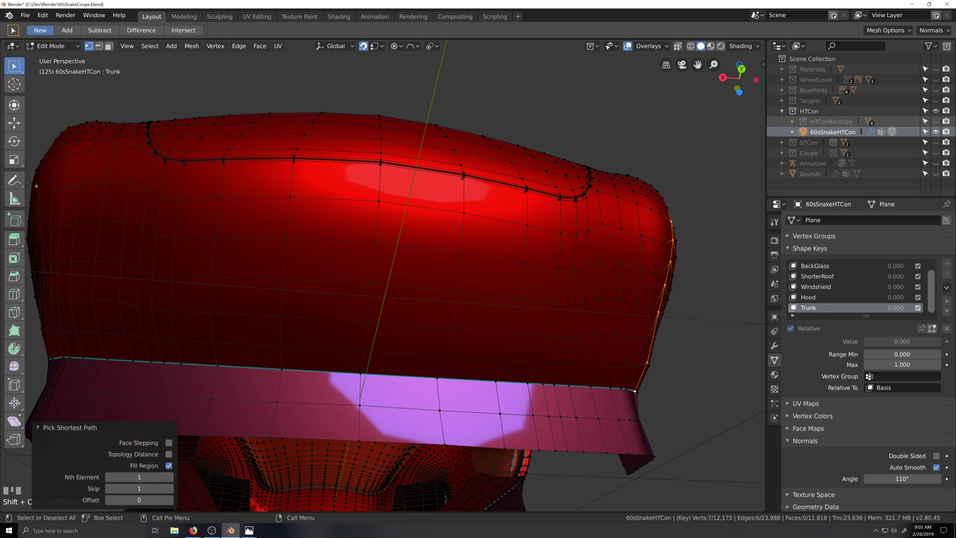
{"action": "key", "text": "shift+grave"}
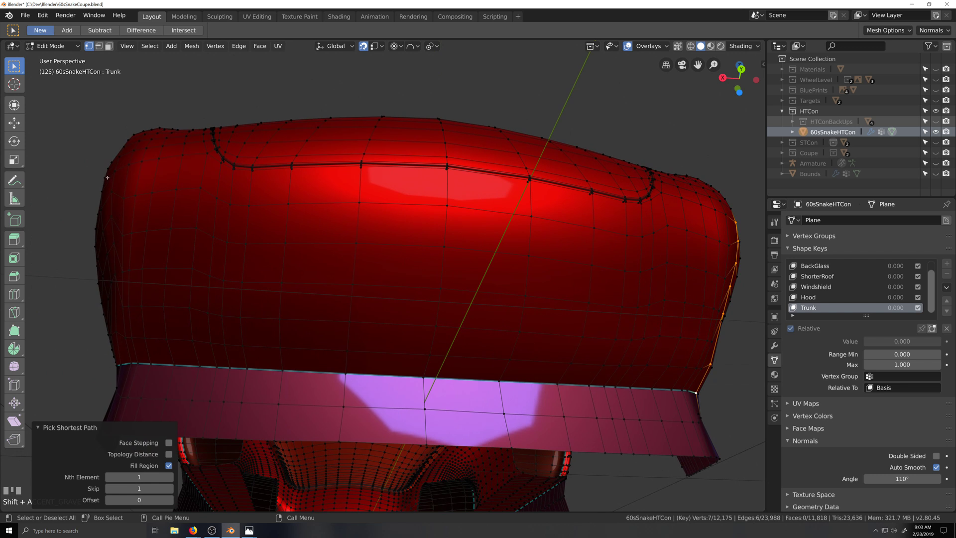
{"action": "left_click", "coordinate": [113, 173], "text": "shift"}
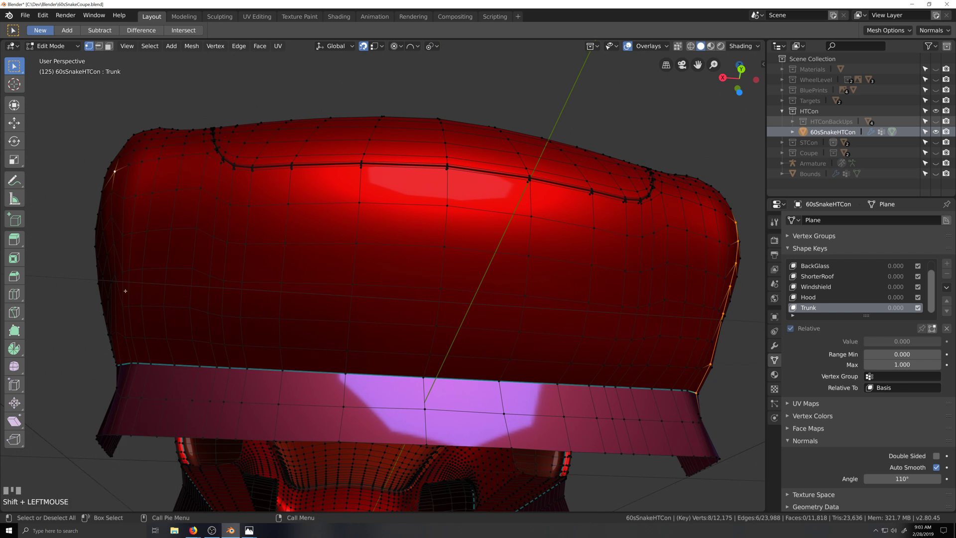
{"action": "left_click", "coordinate": [121, 365], "text": "ctrl+shift"}
{"action": "right_click", "coordinate": [121, 247]}
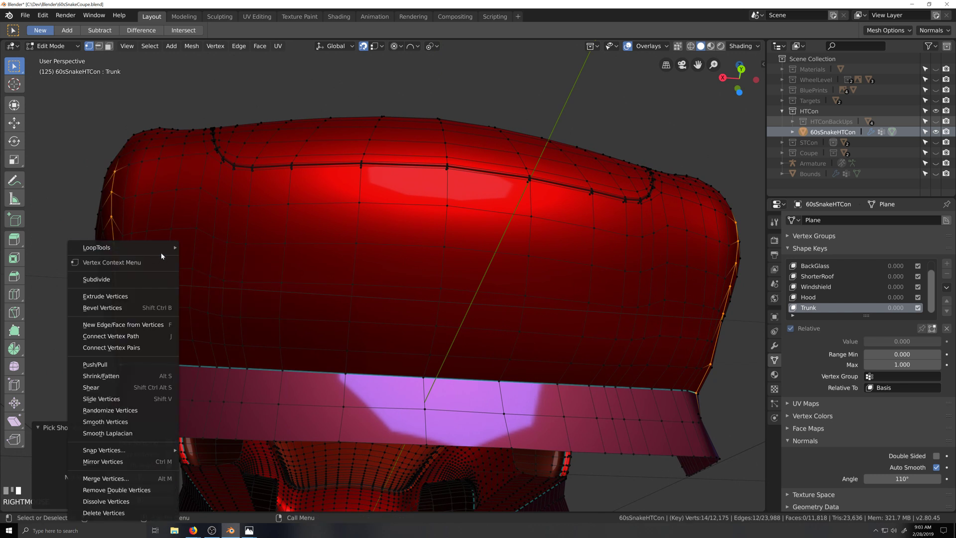
{"action": "mouse_move", "coordinate": [124, 248]}
{"action": "left_click", "coordinate": [215, 321]}
Turn on X-ray and, from the left side, evenly space the first vertex column forward of the rear corner on both body sides with LoopTools Space.
{"action": "scroll", "coordinate": [387, 350], "scroll_direction": "down", "scroll_amount": 2}
{"action": "middle_click_drag", "start_coordinate": [387, 350], "coordinate": [368, 353]}
{"action": "key", "text": "ctrl+KP_3"}
{"action": "scroll", "coordinate": [367, 352], "scroll_direction": "up", "scroll_amount": 5}
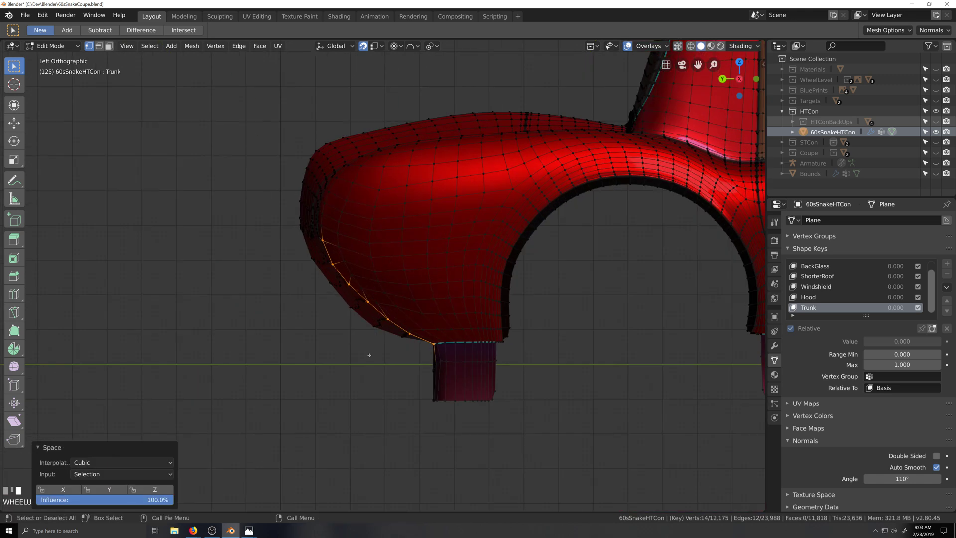
{"action": "key", "text": "alt+z"}
{"action": "middle_click_drag", "start_coordinate": [341, 379], "coordinate": [320, 353], "text": "shift"}
{"action": "scroll", "coordinate": [320, 354], "scroll_direction": "up", "scroll_amount": 2}
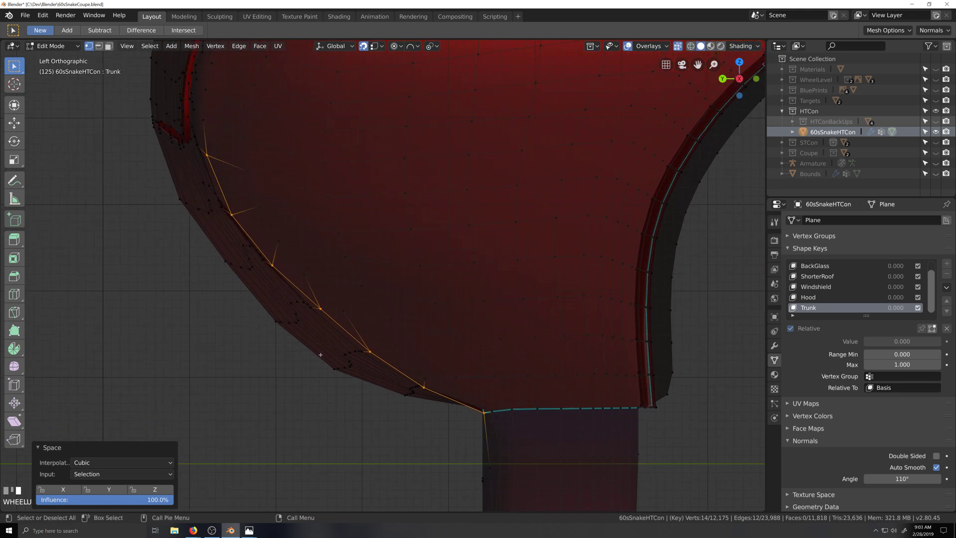
{"action": "scroll", "coordinate": [384, 354], "scroll_direction": "down", "scroll_amount": 1}
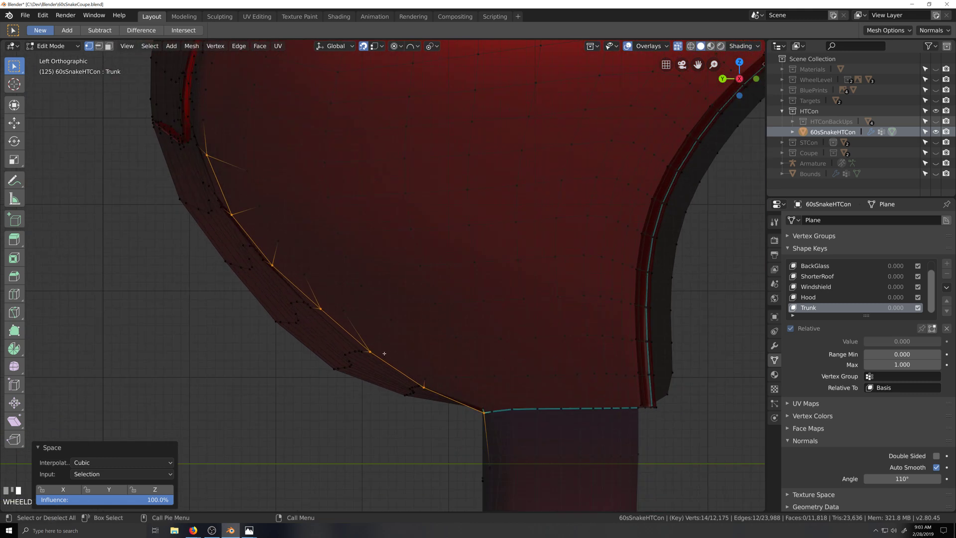
{"action": "left_click", "coordinate": [493, 411]}
{"action": "left_click", "coordinate": [249, 171], "text": "ctrl+shift"}
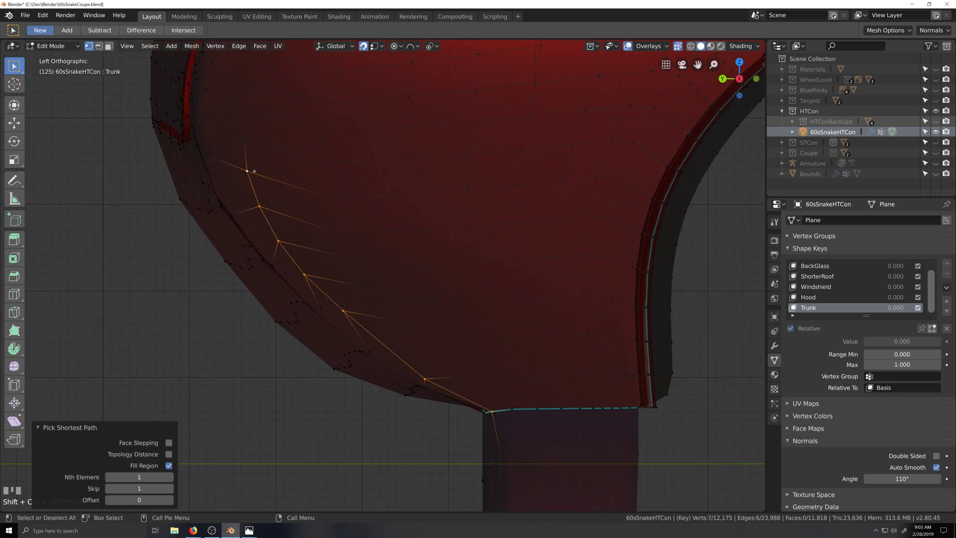
{"action": "key", "text": "c"}
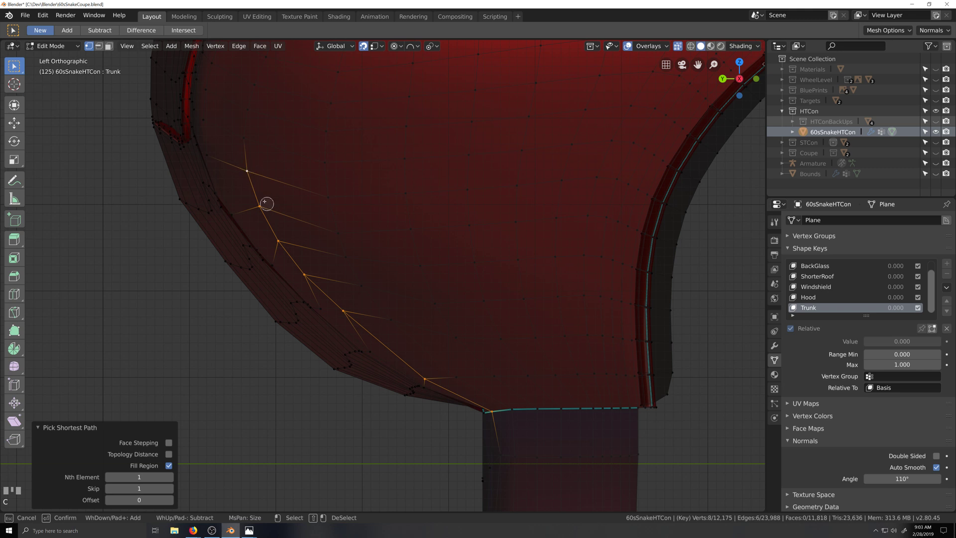
{"action": "mouse_move", "coordinate": [265, 203]}
{"action": "left_mouse_down"}
{"action": "mouse_move", "coordinate": [275, 232]}
{"action": "mouse_move", "coordinate": [337, 309]}
{"action": "mouse_move", "coordinate": [426, 373]}
{"action": "left_mouse_up"}
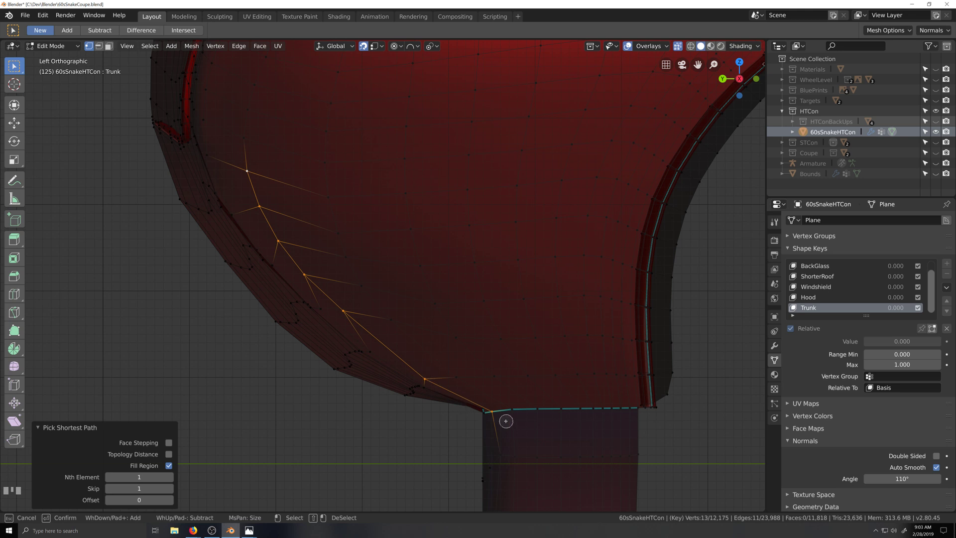
{"action": "right_click", "coordinate": [434, 377]}
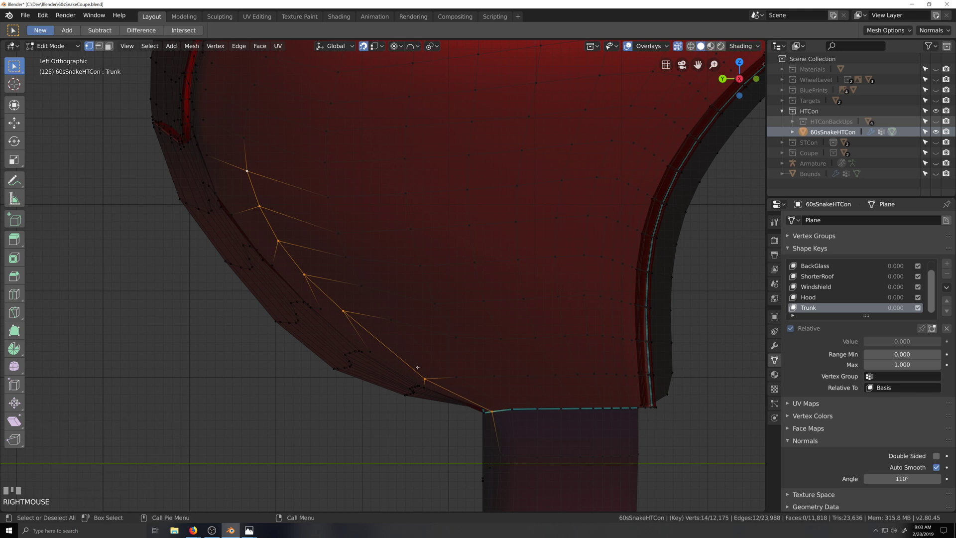
{"action": "right_click", "coordinate": [442, 244]}
{"action": "mouse_move", "coordinate": [448, 247]}
{"action": "left_click", "coordinate": [504, 321]}
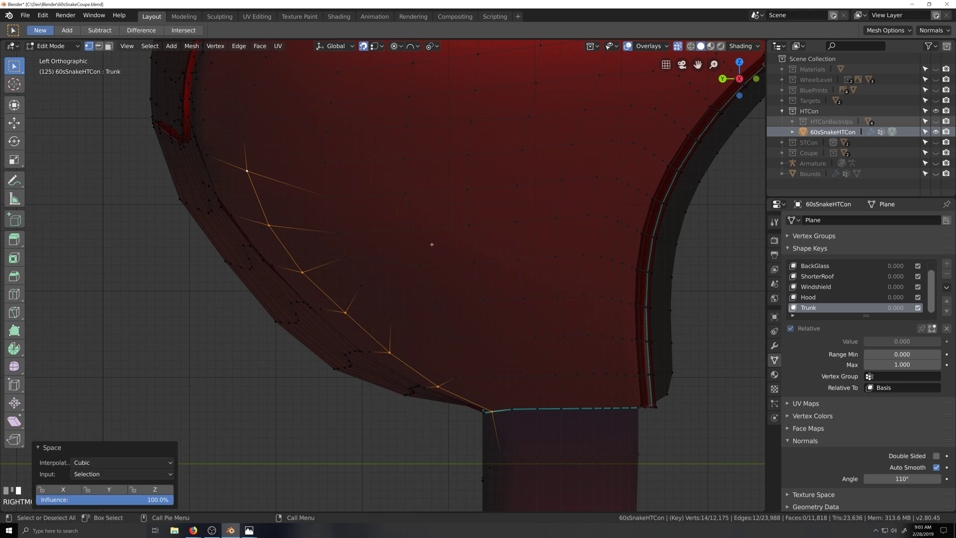
Evenly space the second vertex column forward of the rear corner on both sides of the body with LoopTools Space.
{"action": "left_click", "coordinate": [512, 409]}
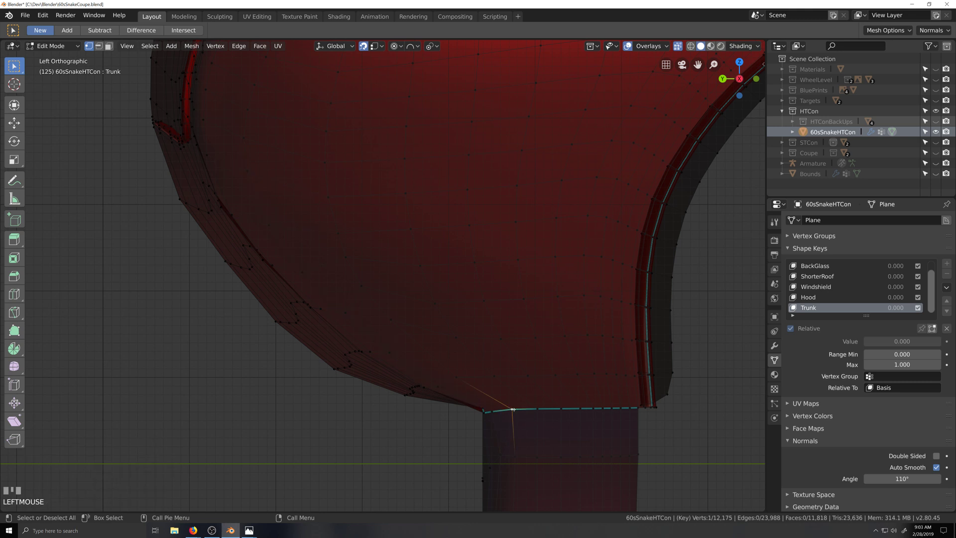
{"action": "left_click", "coordinate": [329, 198], "text": "ctrl"}
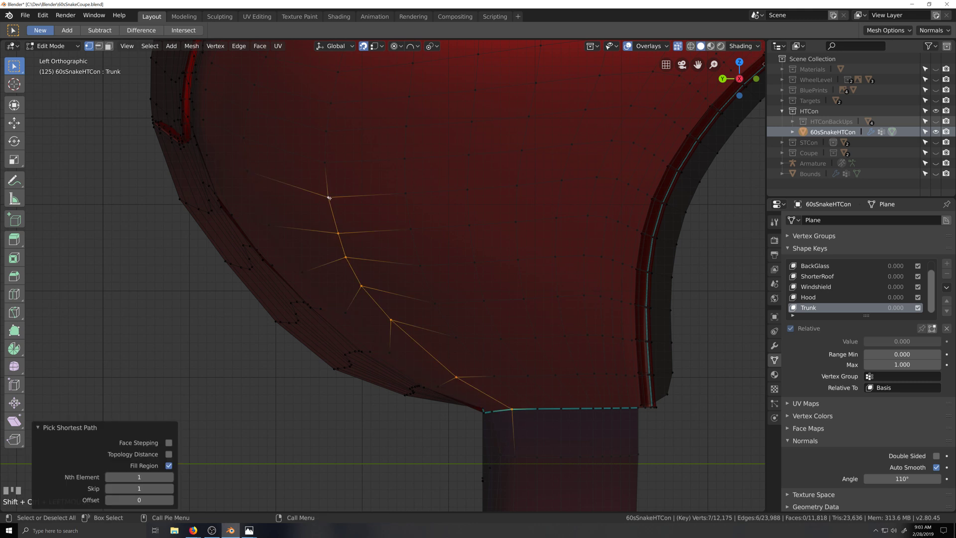
{"action": "key", "text": "c"}
{"action": "mouse_move", "coordinate": [330, 198]}
{"action": "left_mouse_down"}
{"action": "mouse_move", "coordinate": [343, 245]}
{"action": "mouse_move", "coordinate": [386, 316]}
{"action": "mouse_move", "coordinate": [510, 410]}
{"action": "left_mouse_up"}
{"action": "right_click", "coordinate": [511, 409]}
{"action": "right_click", "coordinate": [468, 382]}
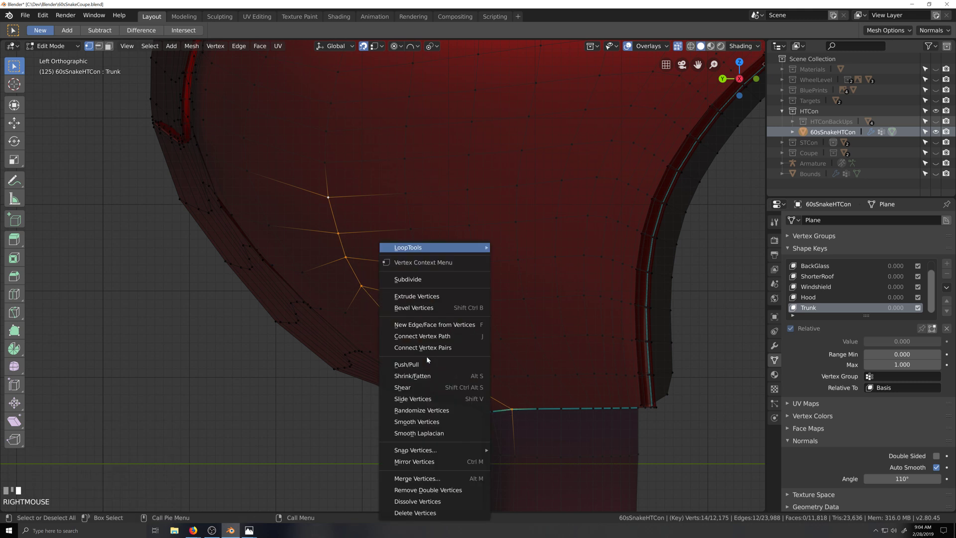
{"action": "mouse_move", "coordinate": [482, 252]}
{"action": "left_click", "coordinate": [521, 321]}
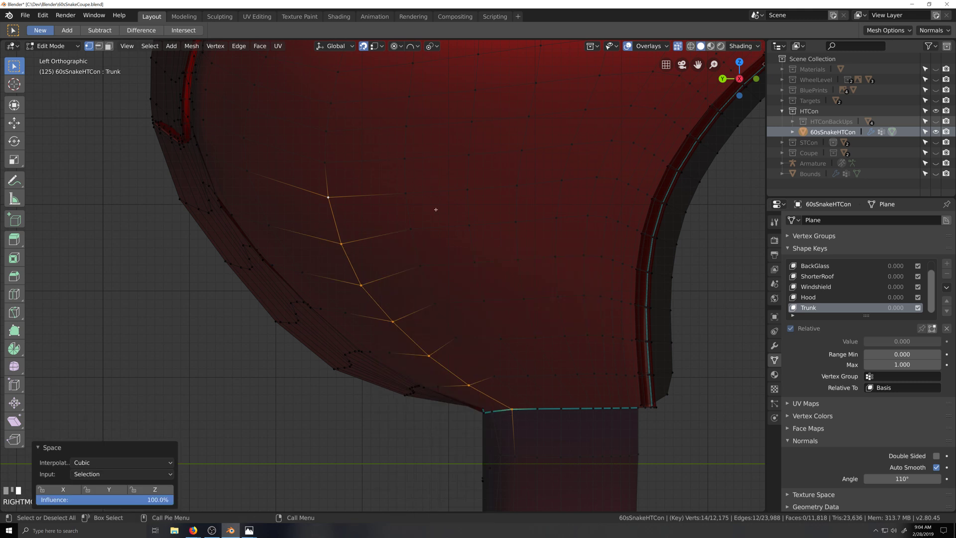
Apply LoopTools Space to the third side column forward of the rear corner, including its counterpart on the opposite body side.
{"action": "left_click", "coordinate": [405, 194]}
{"action": "left_click", "coordinate": [537, 408], "text": "ctrl"}
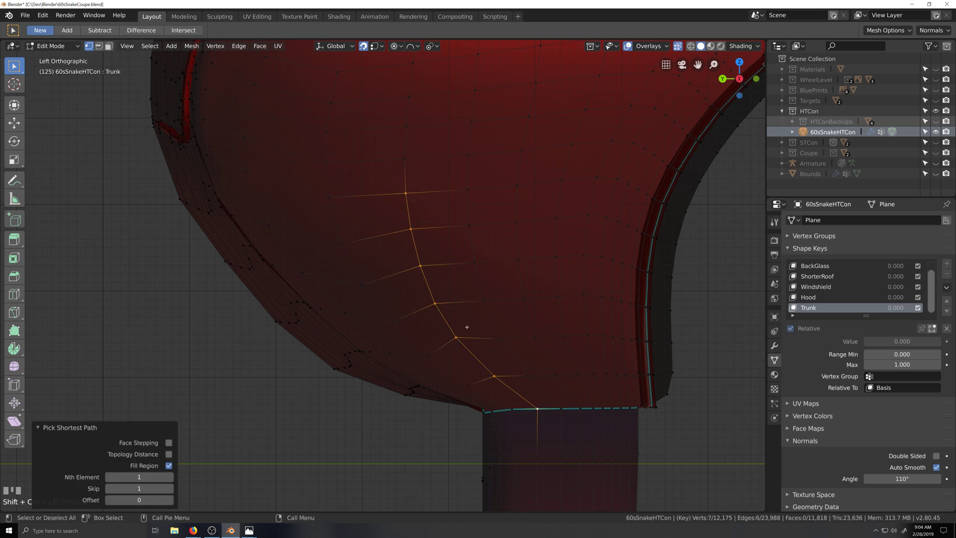
{"action": "right_click", "coordinate": [423, 243]}
{"action": "mouse_move", "coordinate": [424, 243]}
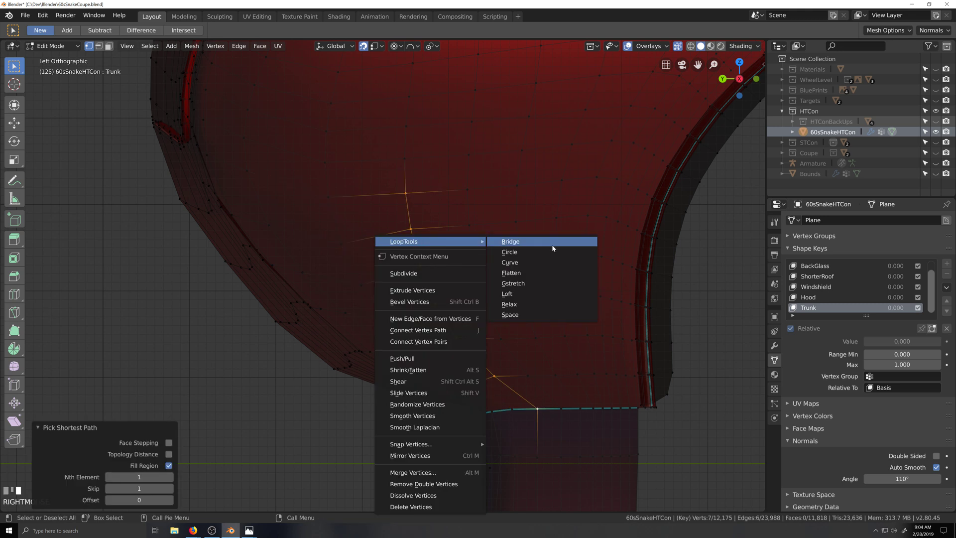
{"action": "left_click", "coordinate": [533, 314]}
{"action": "key", "text": "c"}
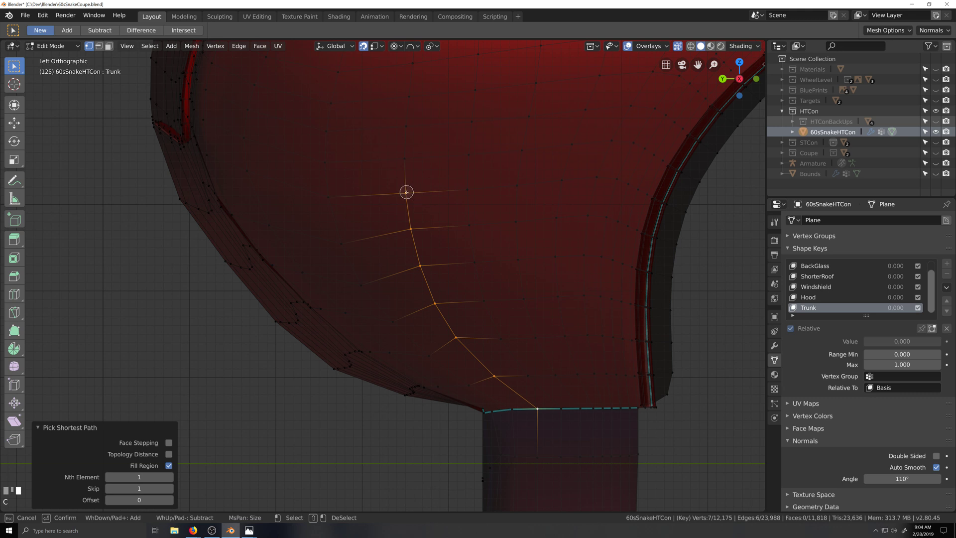
{"action": "mouse_move", "coordinate": [406, 193]}
{"action": "left_mouse_down"}
{"action": "mouse_move", "coordinate": [413, 245]}
{"action": "mouse_move", "coordinate": [458, 341]}
{"action": "mouse_move", "coordinate": [536, 409]}
{"action": "left_mouse_up"}
{"action": "right_click", "coordinate": [536, 409]}
{"action": "right_click", "coordinate": [460, 332]}
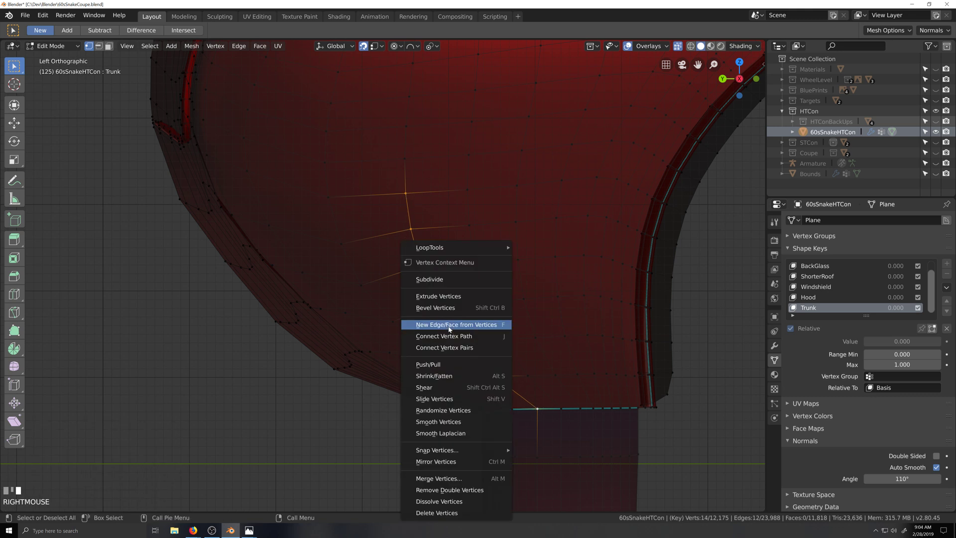
{"action": "mouse_move", "coordinate": [467, 247]}
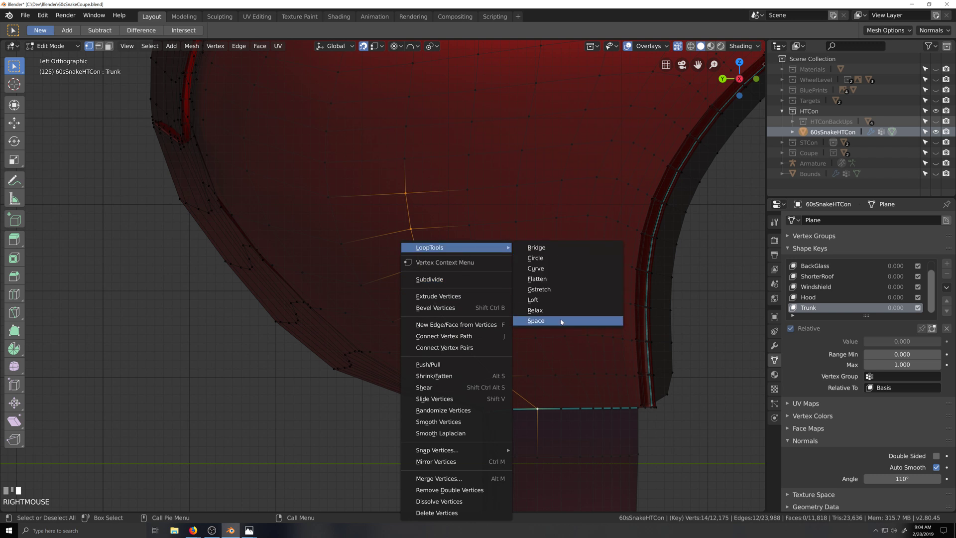
{"action": "left_click", "coordinate": [565, 321]}
Evenly space the fourth side column forward of the rear corner, with its opposite-side counterpart included, using LoopTools Space.
{"action": "left_click", "coordinate": [467, 189]}
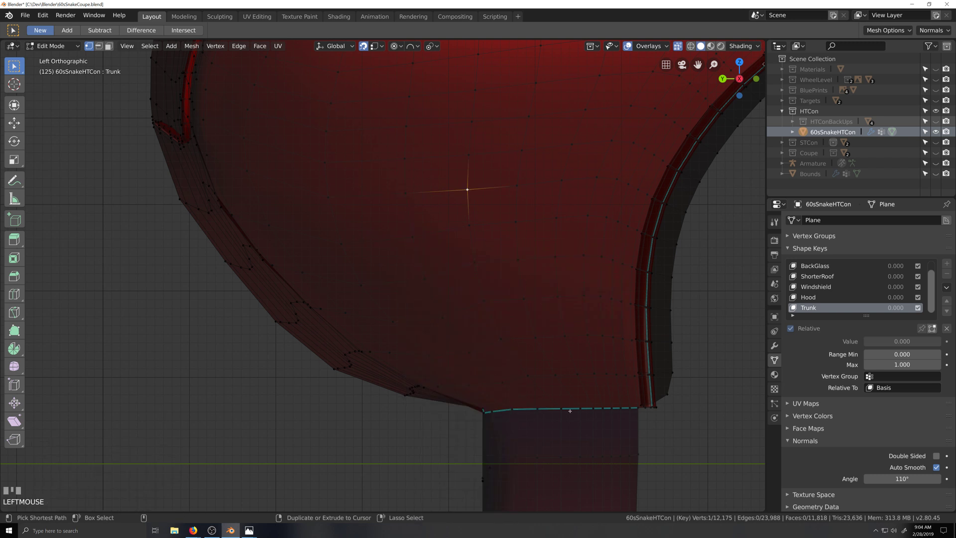
{"action": "left_click", "coordinate": [562, 408], "text": "ctrl+shift"}
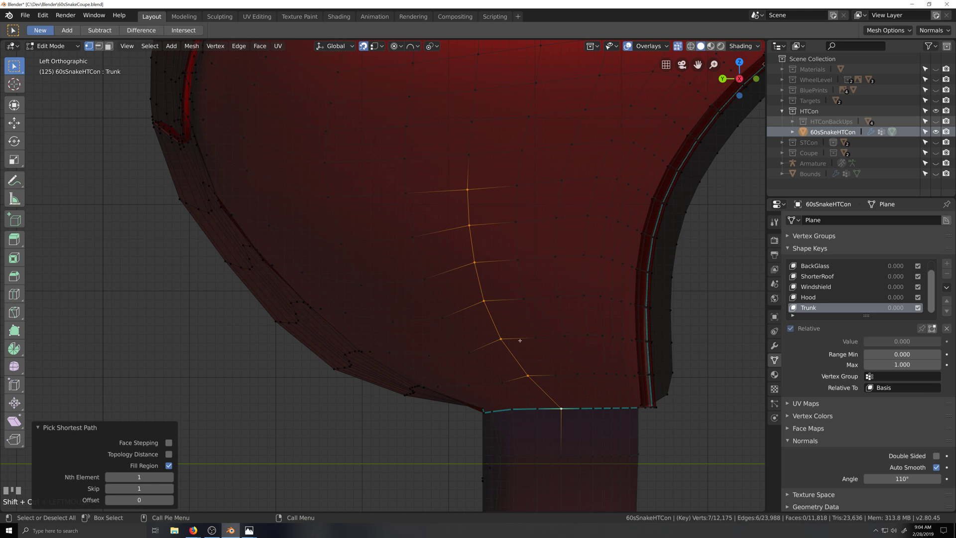
{"action": "key", "text": "c"}
{"action": "left_click_drag", "start_coordinate": [477, 240], "coordinate": [528, 381]}
{"action": "right_click", "coordinate": [530, 382]}
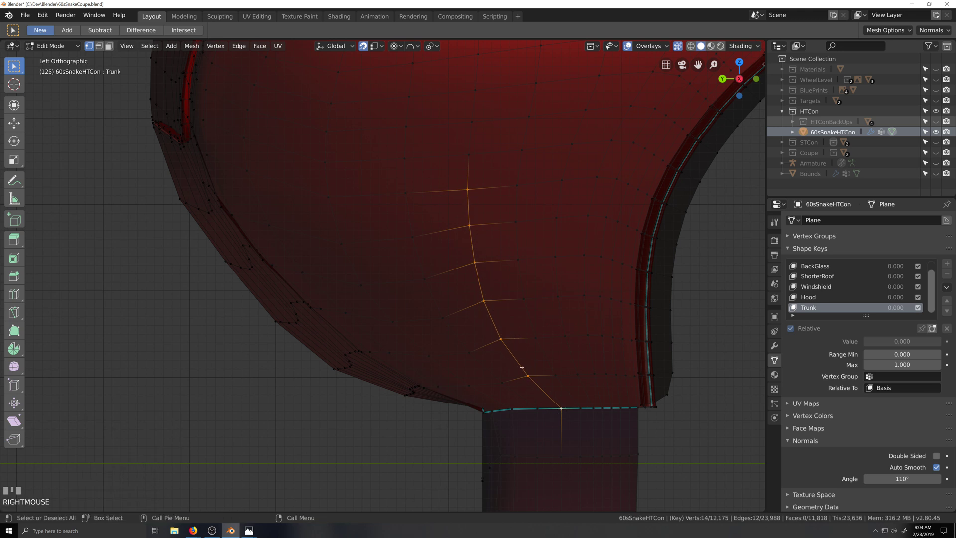
{"action": "right_click", "coordinate": [530, 366]}
{"action": "mouse_move", "coordinate": [547, 247]}
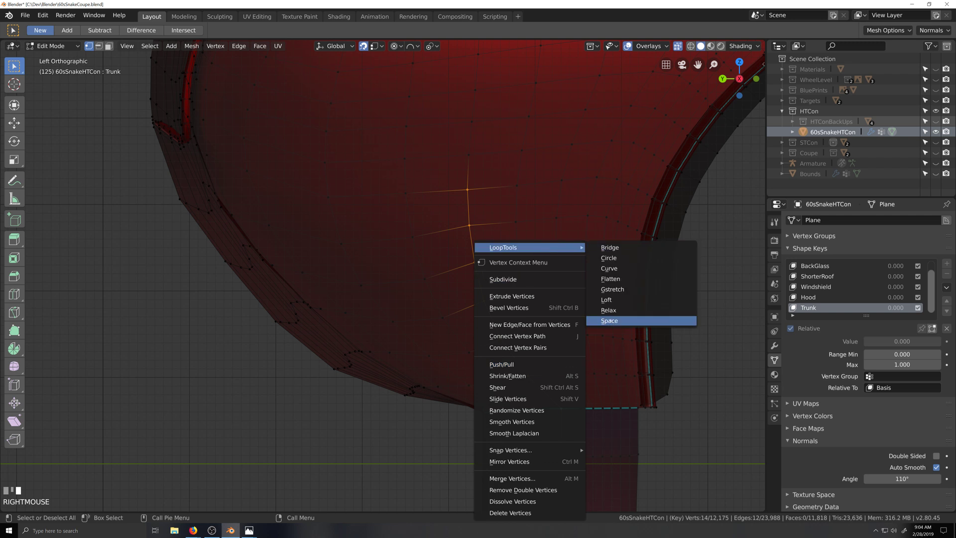
{"action": "left_click", "coordinate": [608, 321]}
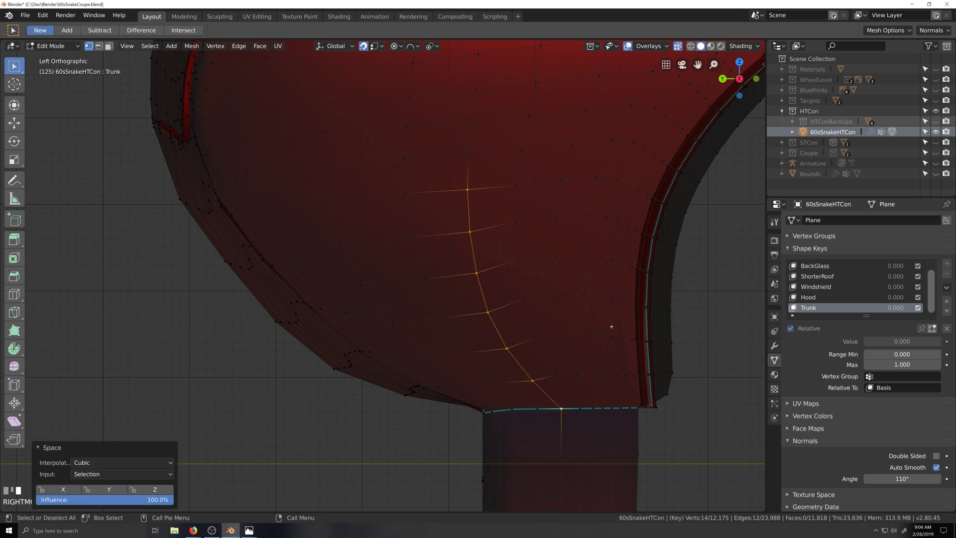
Apply LoopTools Space to the fifth vertex column forward of the rear corner on both sides, down to the lower body edge.
{"action": "left_click", "coordinate": [518, 186]}
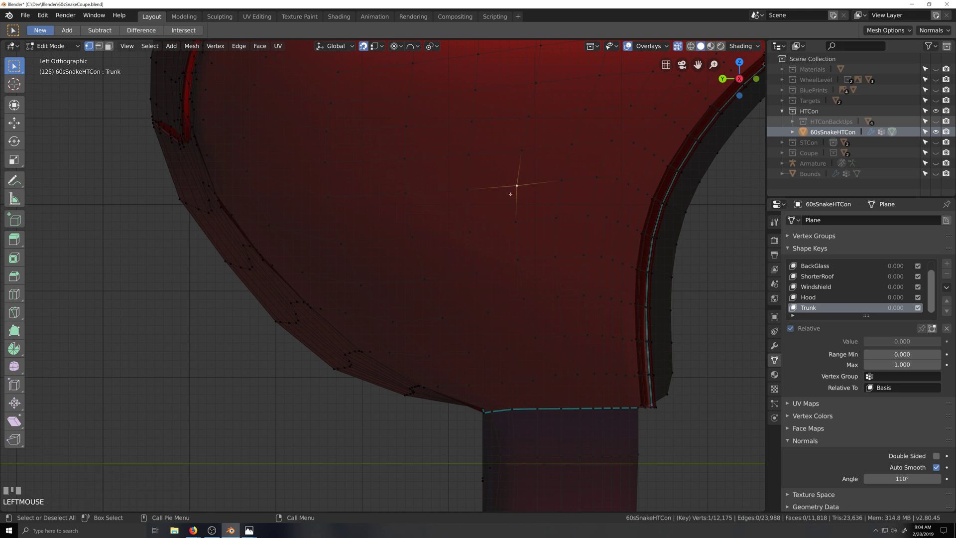
{"action": "left_click", "coordinate": [578, 407], "text": "ctrl+shift"}
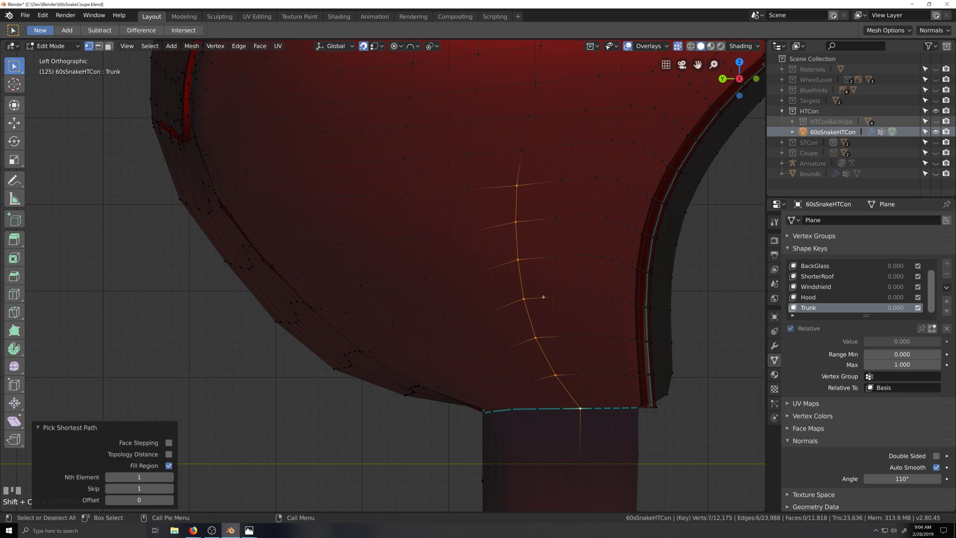
{"action": "key", "text": "c"}
{"action": "mouse_move", "coordinate": [510, 192]}
{"action": "left_mouse_down"}
{"action": "mouse_move", "coordinate": [533, 312]}
{"action": "mouse_move", "coordinate": [578, 414]}
{"action": "left_mouse_up"}
{"action": "key", "text": "Escape"}
{"action": "right_click", "coordinate": [577, 413]}
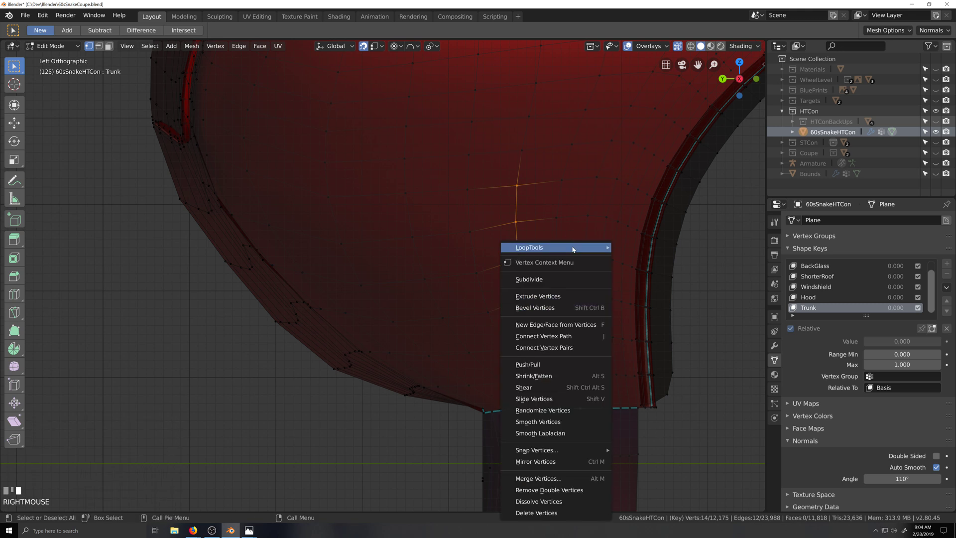
{"action": "mouse_move", "coordinate": [572, 247]}
{"action": "left_click", "coordinate": [634, 323]}
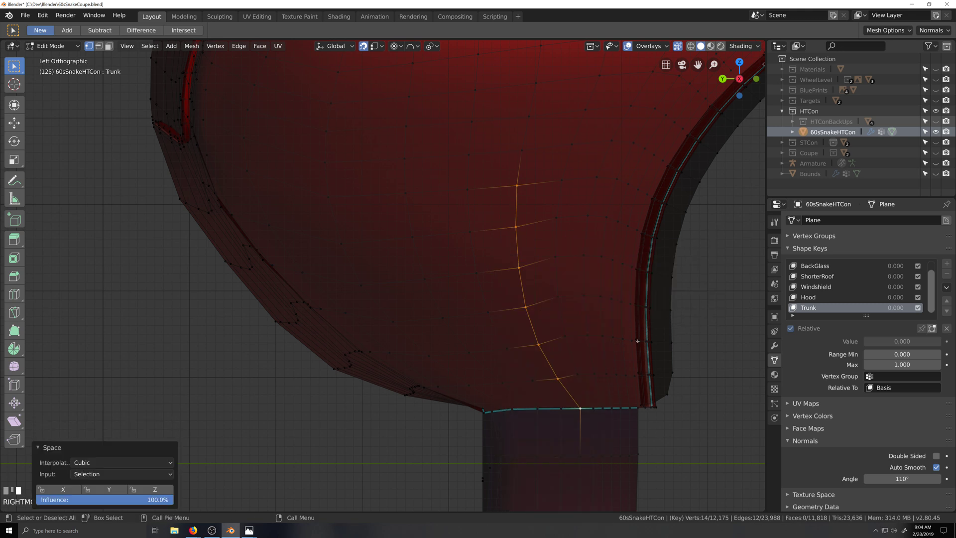
{"action": "middle_click_drag", "start_coordinate": [636, 332], "coordinate": [569, 281], "text": "shift"}
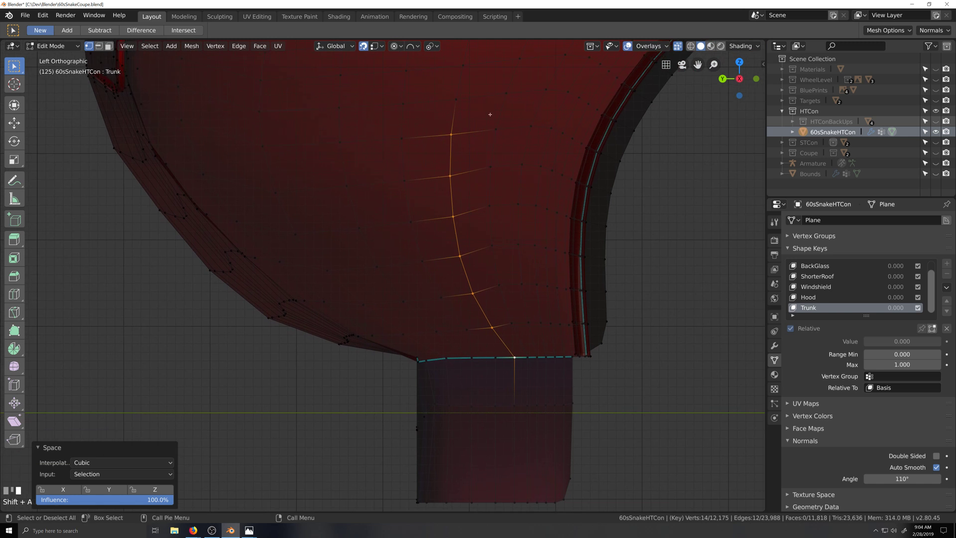
Evenly space the sixth vertex column forward of the rear corner on both sides of the body with LoopTools Space.
{"action": "left_click", "coordinate": [496, 133]}
{"action": "left_click", "coordinate": [528, 358], "text": "ctrl+shift"}
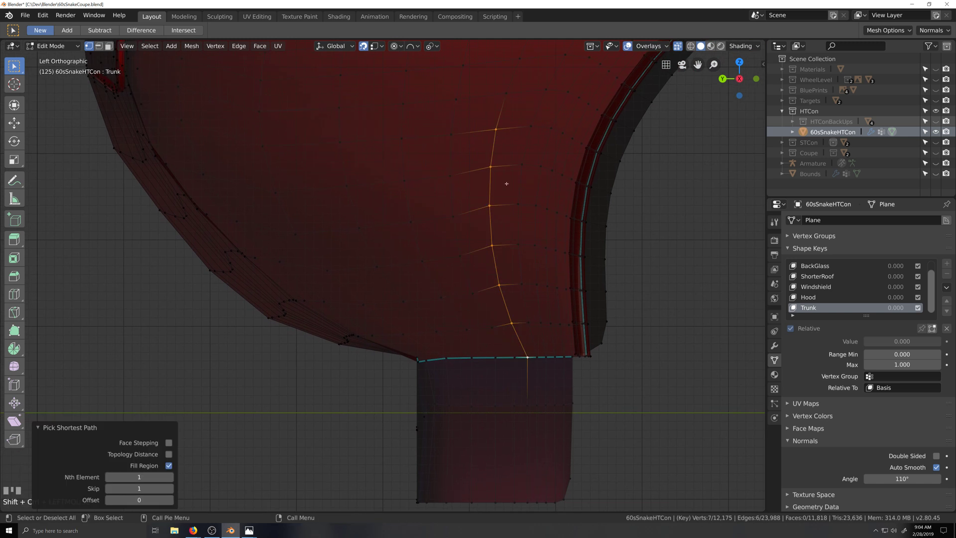
{"action": "key", "text": "c"}
{"action": "mouse_move", "coordinate": [486, 146]}
{"action": "left_mouse_down"}
{"action": "mouse_move", "coordinate": [493, 139]}
{"action": "mouse_move", "coordinate": [492, 240]}
{"action": "mouse_move", "coordinate": [526, 355]}
{"action": "left_mouse_up"}
{"action": "right_click", "coordinate": [526, 355]}
{"action": "right_click", "coordinate": [515, 249]}
{"action": "mouse_move", "coordinate": [543, 249]}
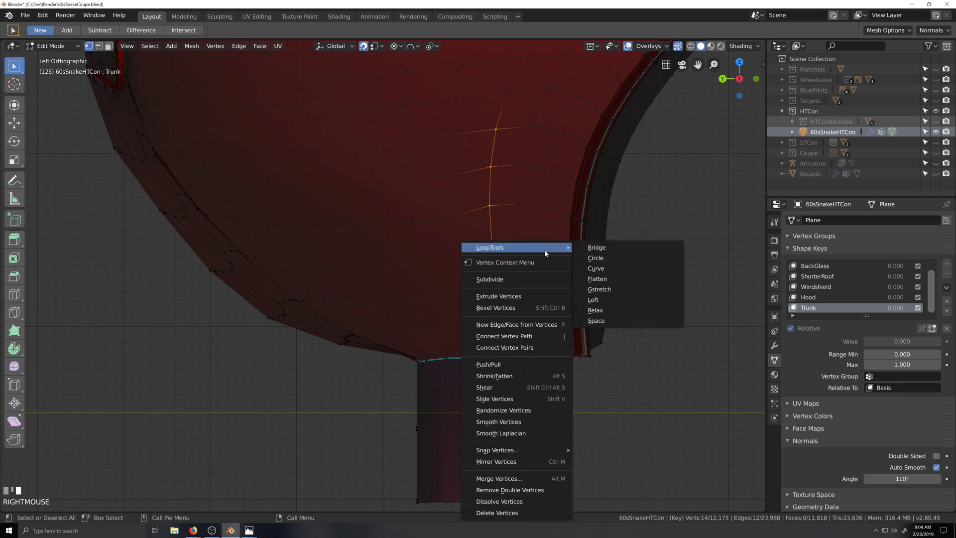
{"action": "left_click", "coordinate": [598, 320]}
{"action": "scroll", "coordinate": [478, 306], "scroll_direction": "down", "scroll_amount": 3}
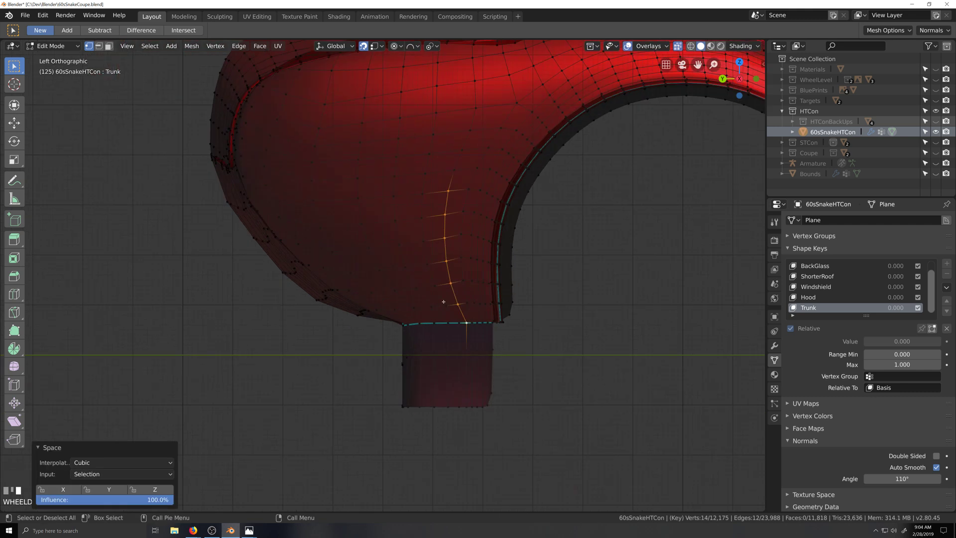
Leave Edit Mode, set the Trunk shape key's value to 1.000 and examine the reshaped rear body.
{"action": "key", "text": "grave"}
{"action": "scroll", "coordinate": [464, 311], "scroll_direction": "down", "scroll_amount": 4}
{"action": "key", "text": "grave"}
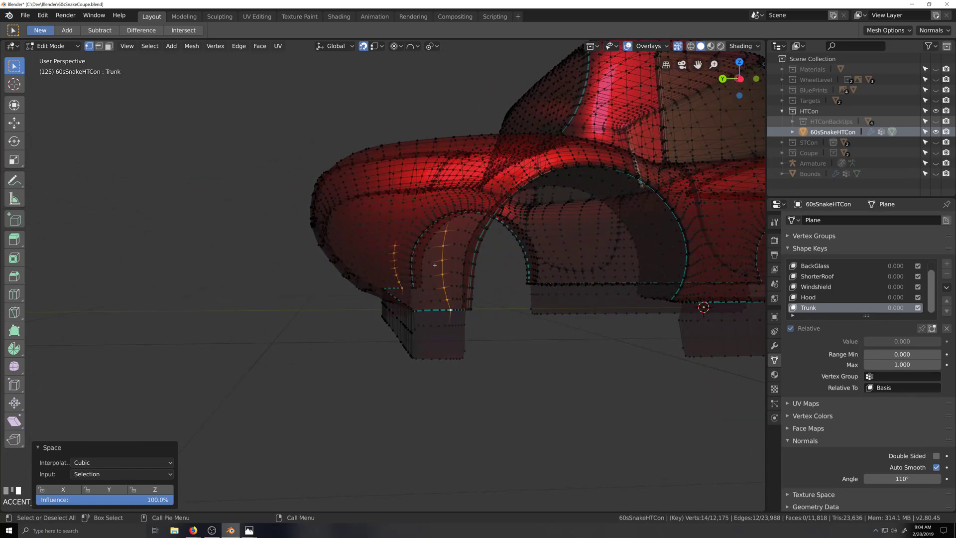
{"action": "middle_click_drag", "start_coordinate": [435, 265], "coordinate": [485, 320]}
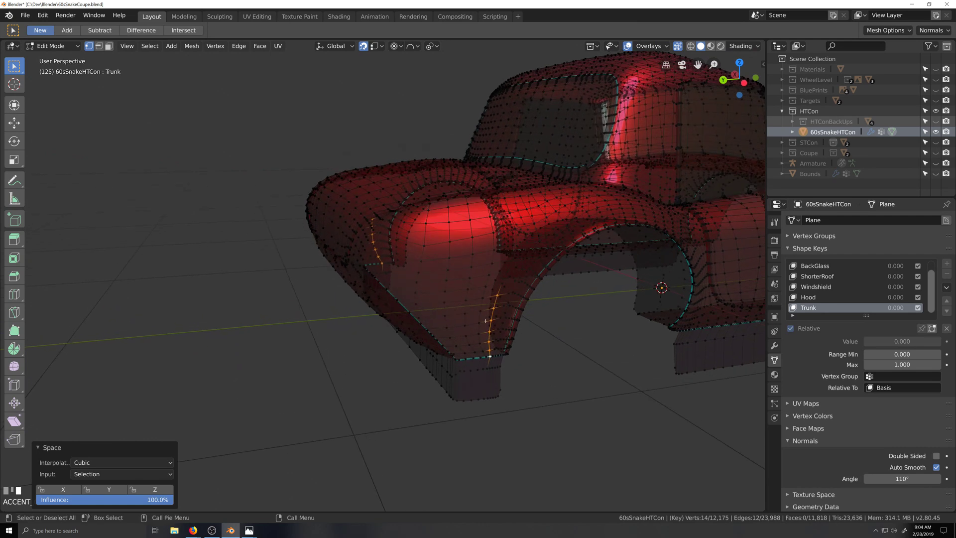
{"action": "key", "text": "Tab"}
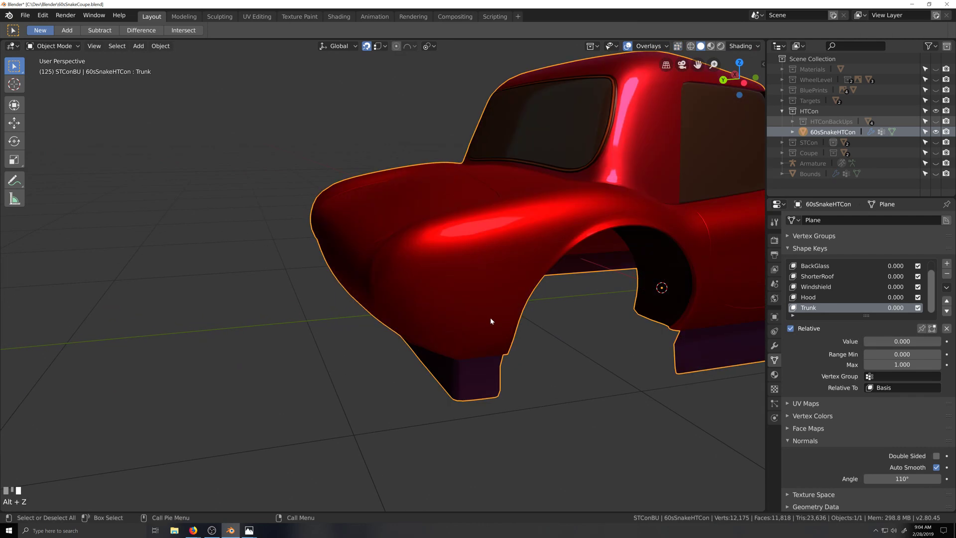
{"action": "left_click_drag", "start_coordinate": [868, 341], "coordinate": [941, 341]}
{"action": "scroll", "coordinate": [598, 352], "scroll_direction": "down", "scroll_amount": 3}
{"action": "key", "text": "grave"}
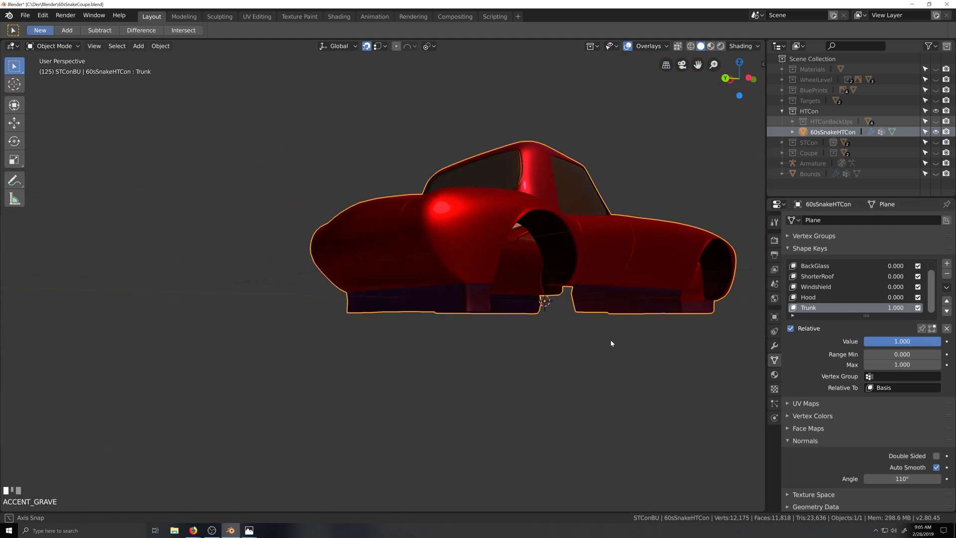
{"action": "middle_click_drag", "start_coordinate": [637, 326], "coordinate": [648, 279]}
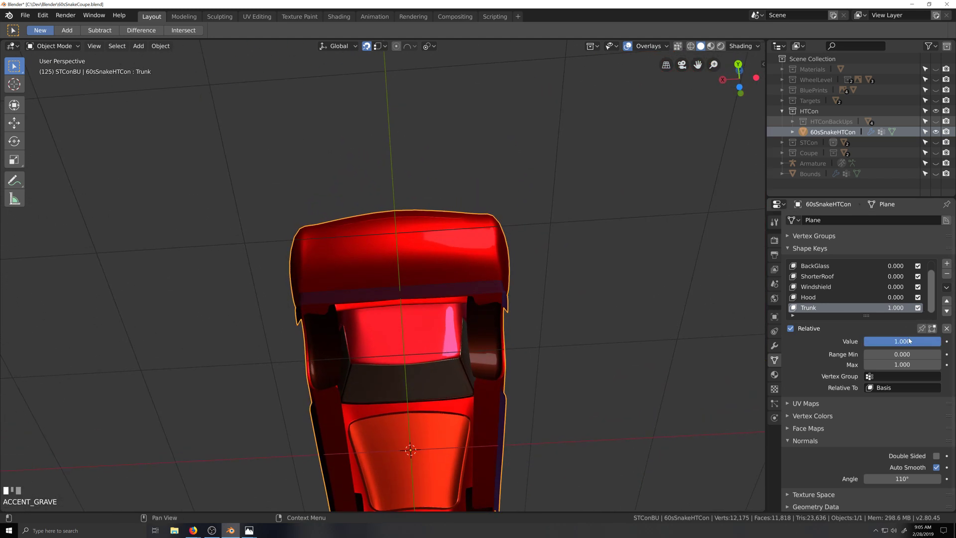
Enable the wireframe overlay in the viewport to show the body's edge flow in Object Mode.
{"action": "left_click", "coordinate": [630, 46]}
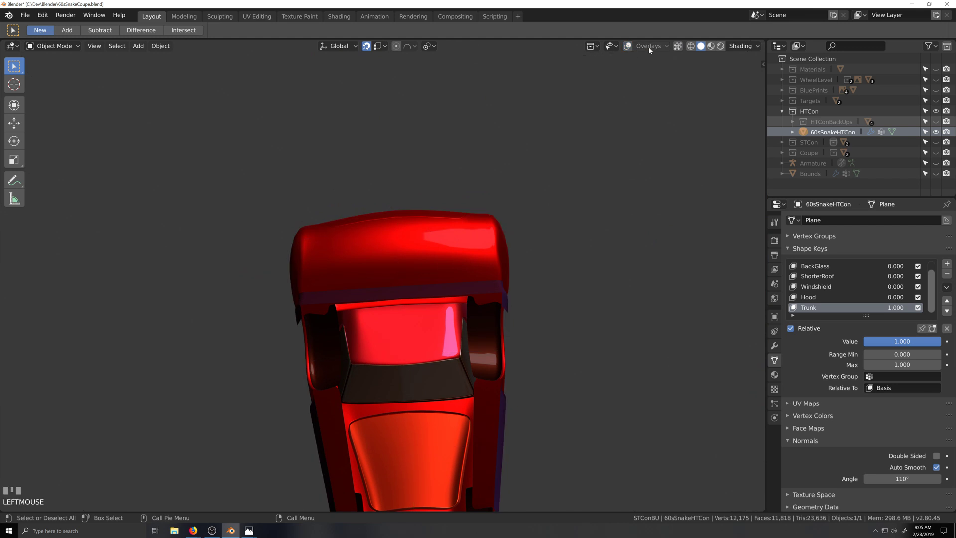
{"action": "left_click", "coordinate": [628, 46]}
{"action": "left_click", "coordinate": [616, 46]}
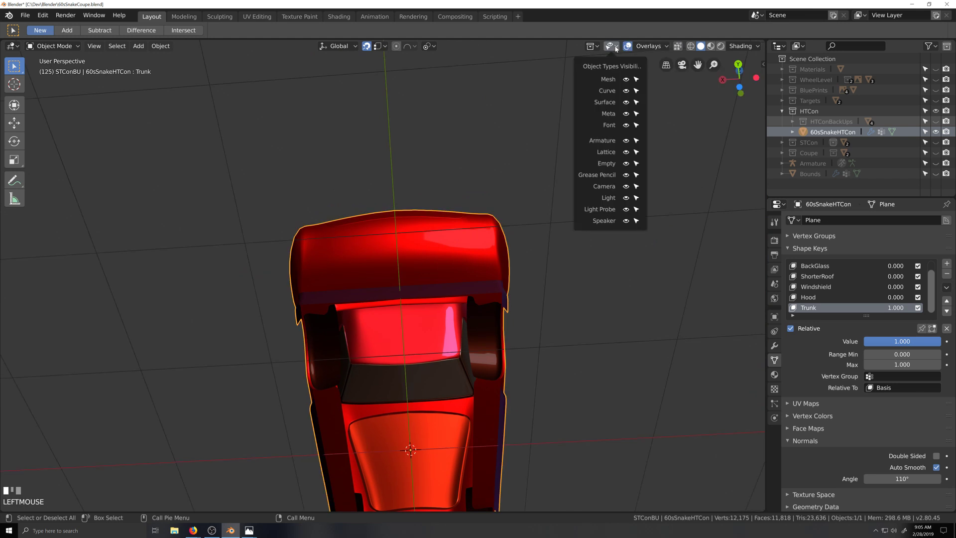
{"action": "left_click", "coordinate": [659, 48]}
{"action": "left_click", "coordinate": [658, 48]}
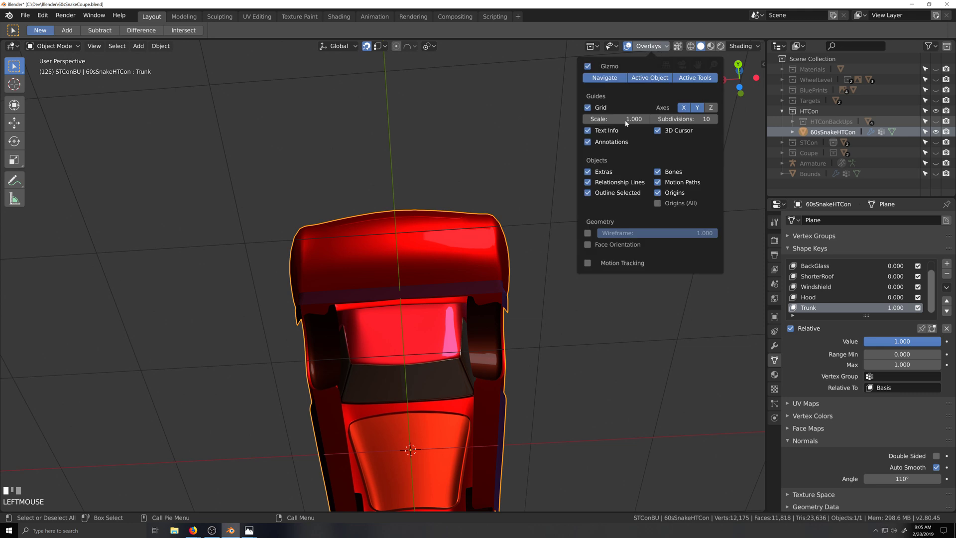
{"action": "left_click", "coordinate": [587, 234]}
{"action": "scroll", "coordinate": [538, 405], "scroll_direction": "up", "scroll_amount": 2}
{"action": "key", "text": "grave"}
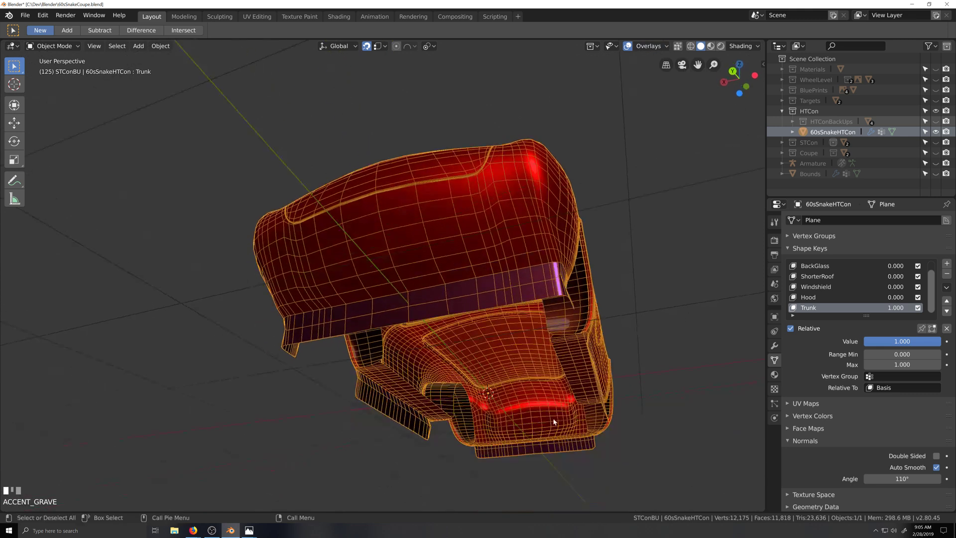
Vary the Trunk shape key's value, ending at 1.000, and examine the wireframe around the rear and wheel arch.
{"action": "left_click_drag", "start_coordinate": [890, 344], "coordinate": [940, 343]}
{"action": "middle_click_drag", "start_coordinate": [492, 352], "coordinate": [399, 379]}
{"action": "scroll", "coordinate": [409, 376], "scroll_direction": "up", "scroll_amount": 2}
{"action": "scroll", "coordinate": [399, 379], "scroll_direction": "down", "scroll_amount": 4}
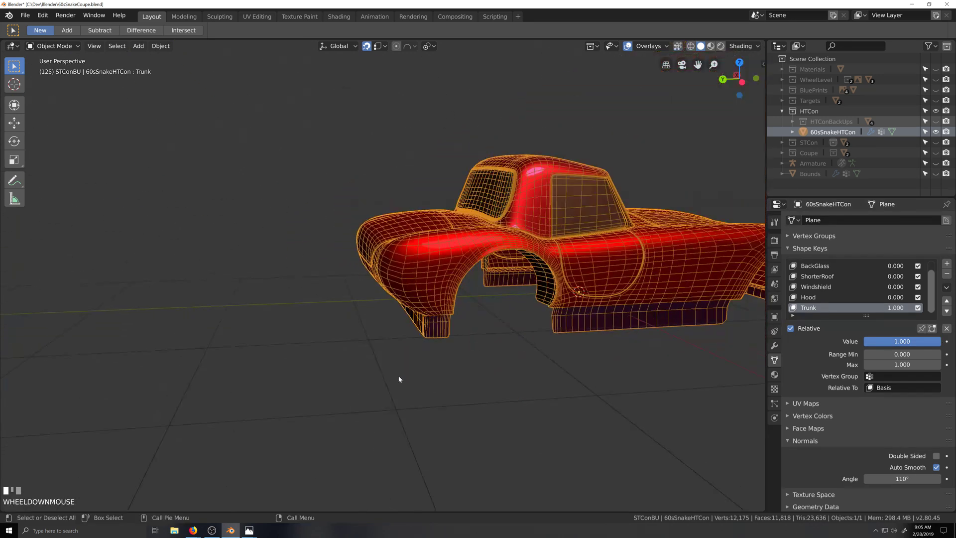
Show the Armature collection, move the Rear bone about -0.075 m in X and -0.291 m in Y, and compare rest and posed shapes.
{"action": "left_click", "coordinate": [935, 163]}
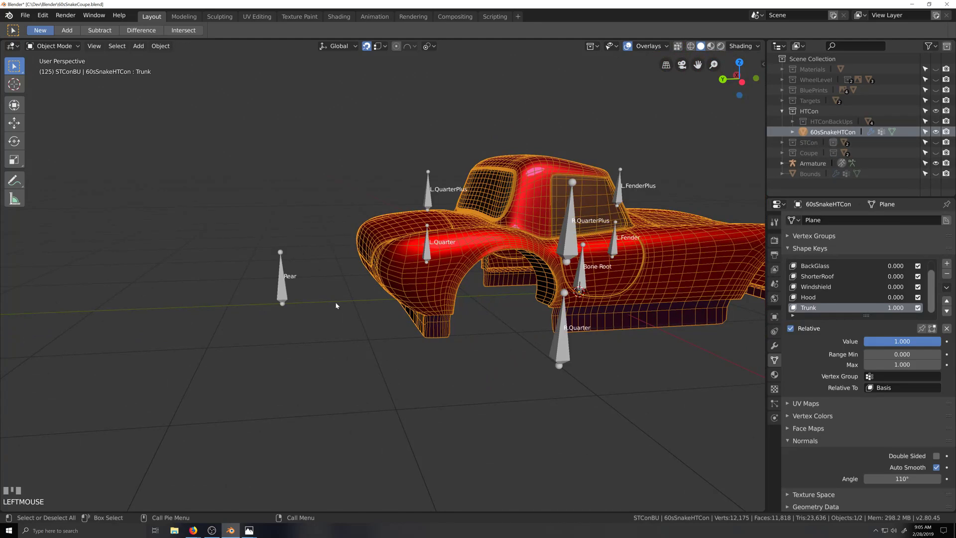
{"action": "left_click", "coordinate": [279, 297]}
{"action": "left_click", "coordinate": [280, 297]}
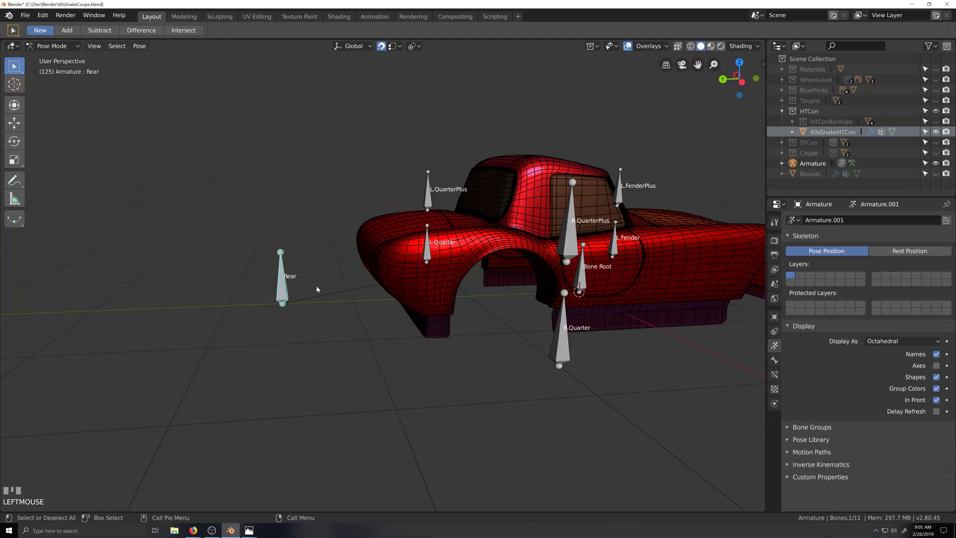
{"action": "key", "text": "g"}
{"action": "right_click", "coordinate": [254, 290]}
{"action": "key", "text": "grave"}
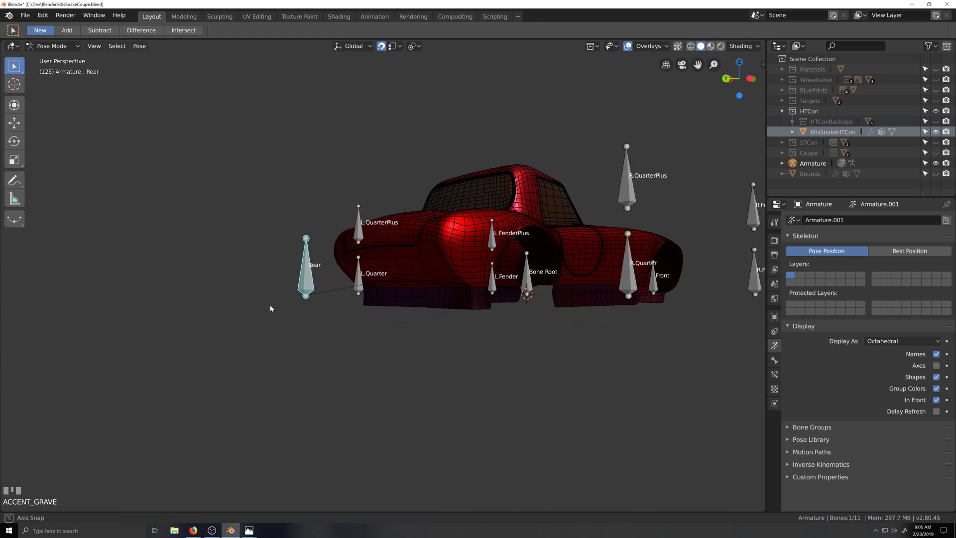
{"action": "scroll", "coordinate": [269, 303], "scroll_direction": "up", "scroll_amount": 3}
{"action": "key", "text": "g"}
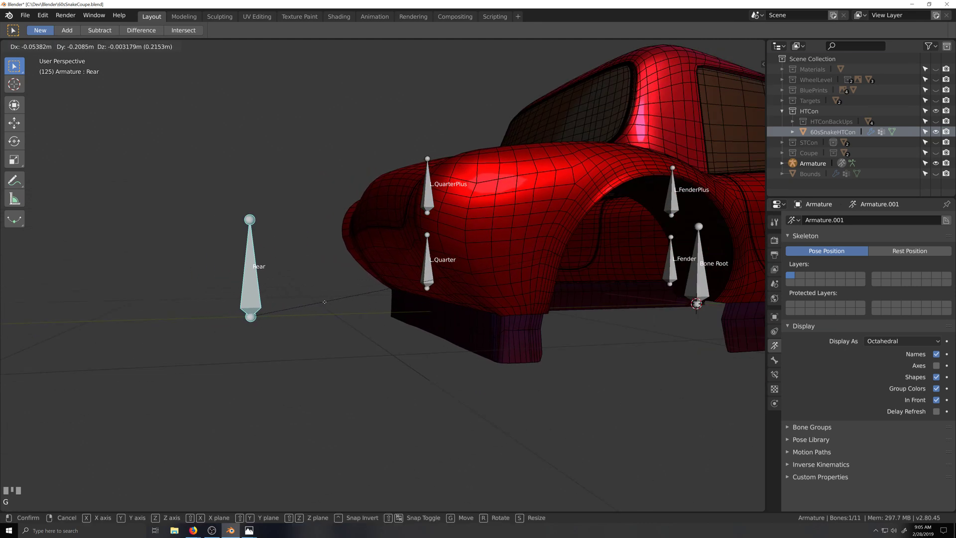
{"action": "left_click", "coordinate": [343, 303]}
{"action": "key", "text": "grave"}
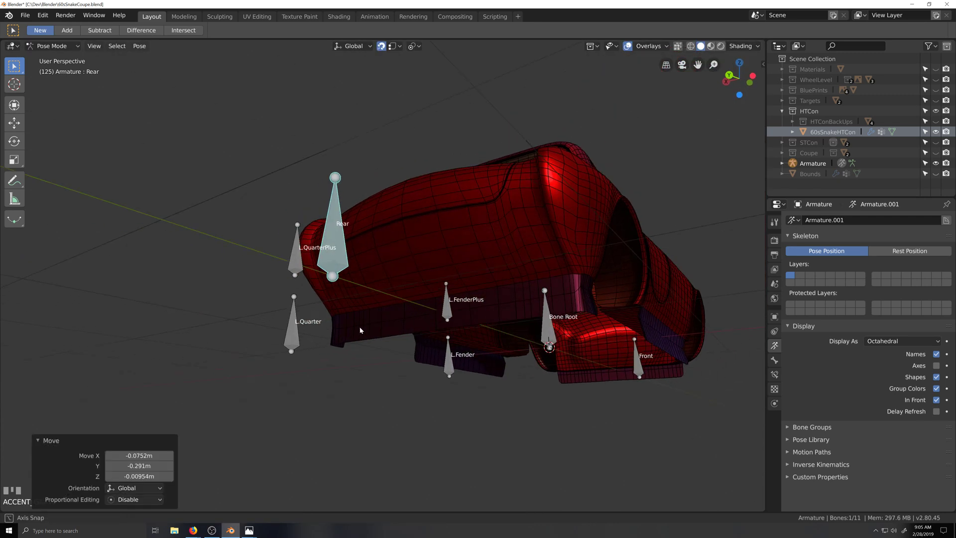
{"action": "key", "text": "Tab"}
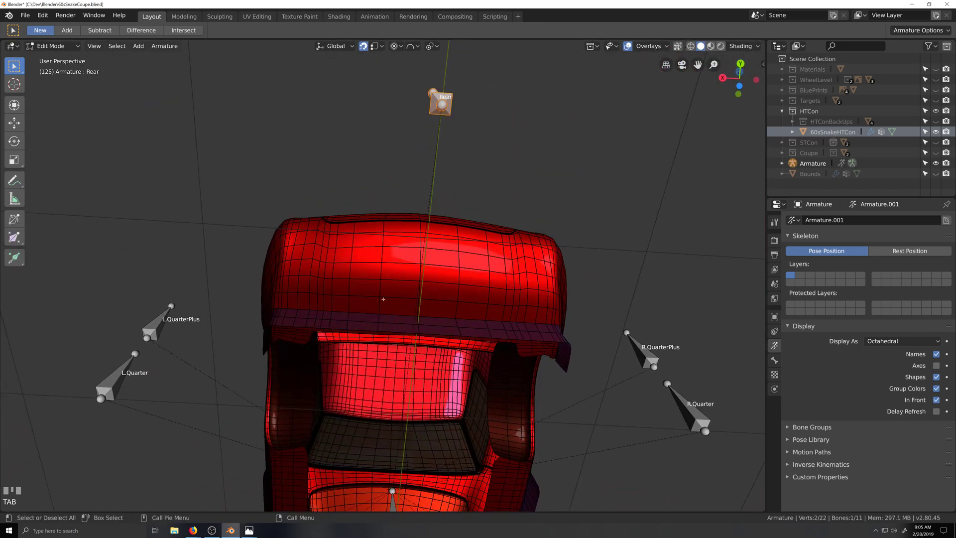
{"action": "key", "text": "Tab"}
Disable the wireframe overlay and examine the posed rear body's surface from the side and rear.
{"action": "left_click", "coordinate": [666, 46]}
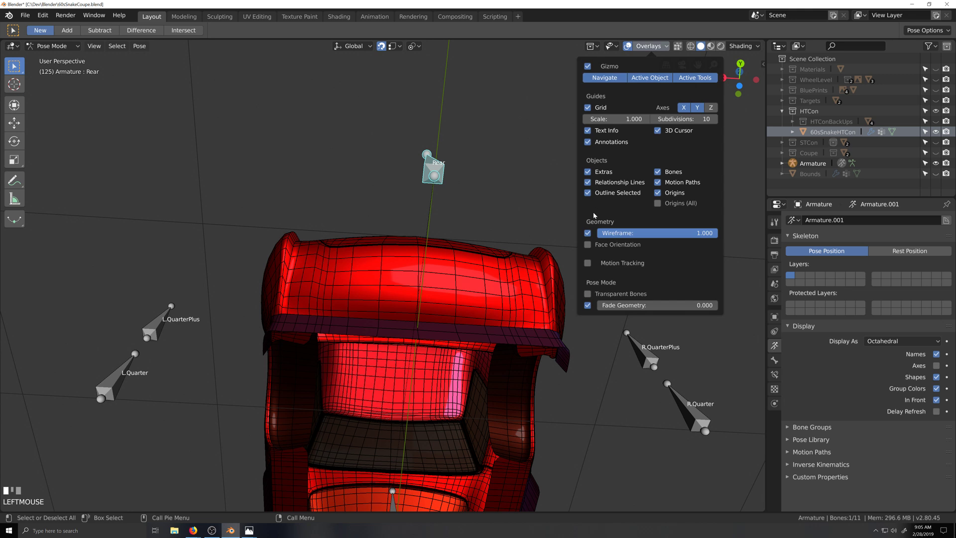
{"action": "left_click", "coordinate": [588, 233]}
{"action": "middle_click_drag", "start_coordinate": [572, 249], "coordinate": [423, 309]}
{"action": "scroll", "coordinate": [434, 307], "scroll_direction": "down", "scroll_amount": 2}
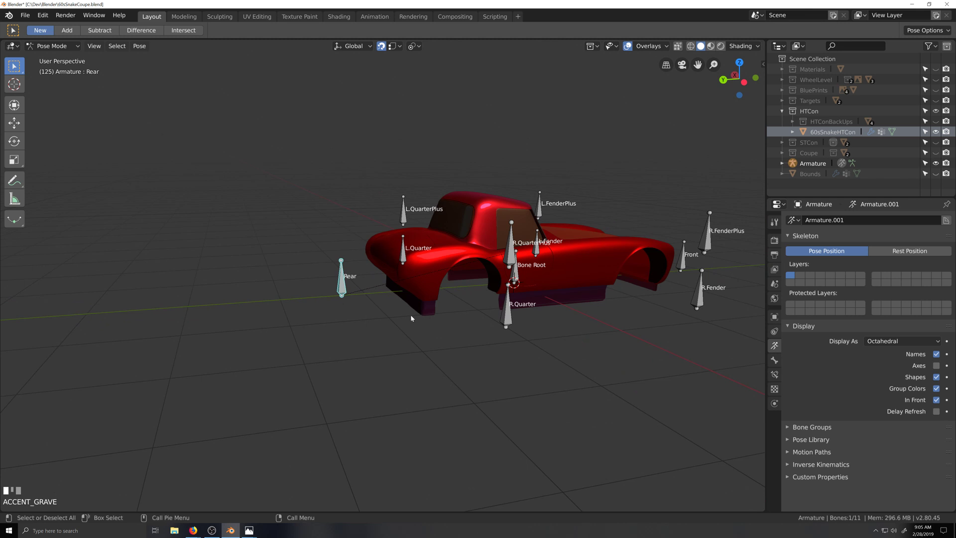
{"action": "scroll", "coordinate": [411, 318], "scroll_direction": "up", "scroll_amount": 2}
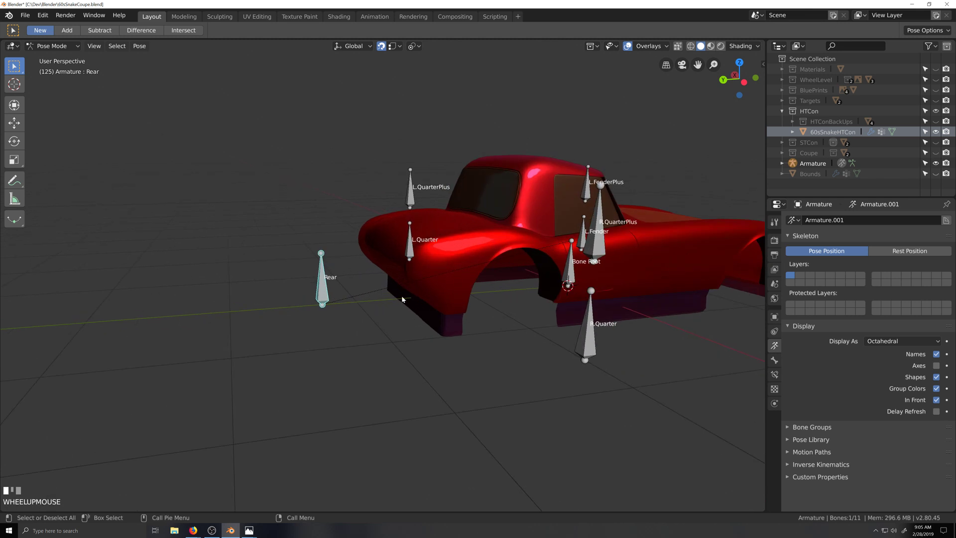
{"action": "scroll", "coordinate": [421, 302], "scroll_direction": "up", "scroll_amount": 2}
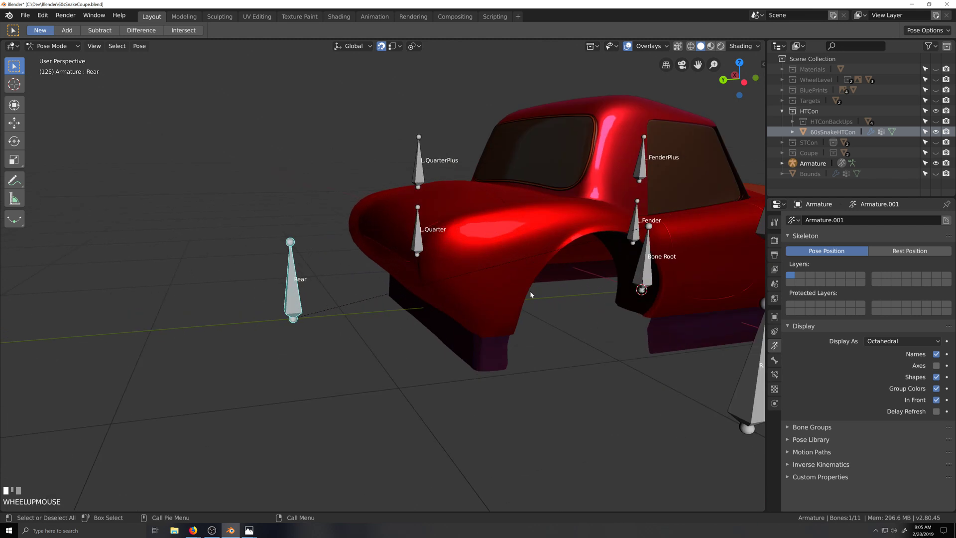
{"action": "scroll", "coordinate": [506, 284], "scroll_direction": "down", "scroll_amount": 4}
{"action": "key", "text": "grave"}
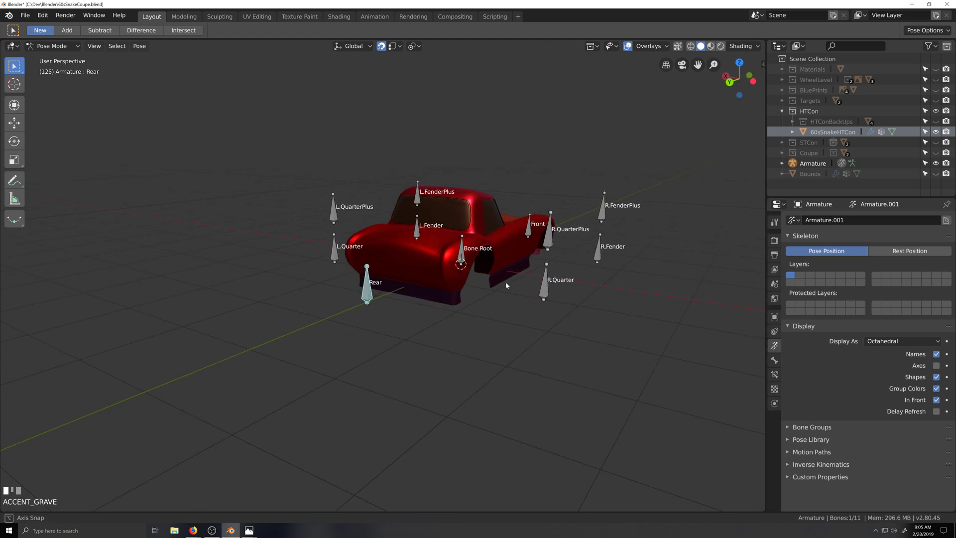
{"action": "scroll", "coordinate": [506, 286], "scroll_direction": "up", "scroll_amount": 3}
{"action": "key", "text": "grave"}
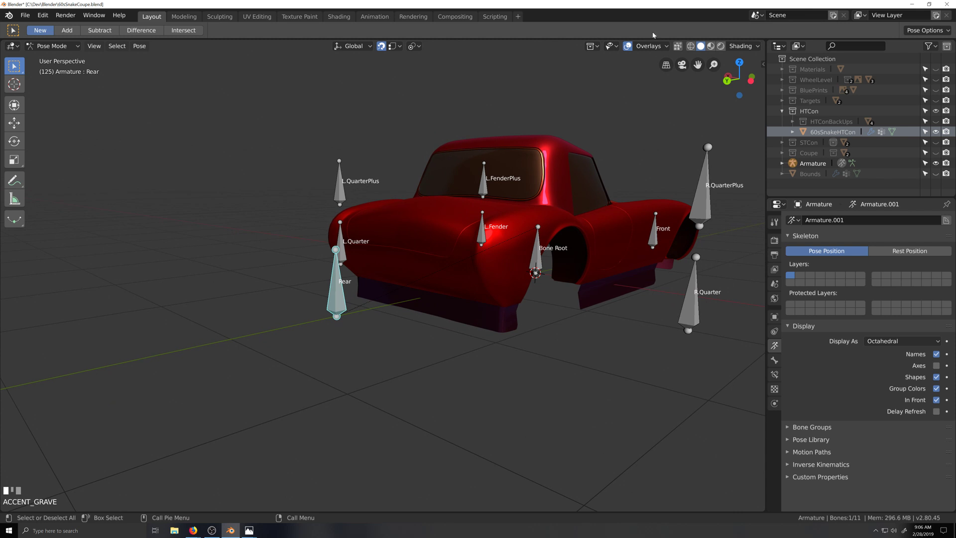
Re-enable the wireframe overlay over the posed car body.
{"action": "left_click", "coordinate": [649, 46]}
{"action": "left_click", "coordinate": [588, 233]}
{"action": "key", "text": "grave"}
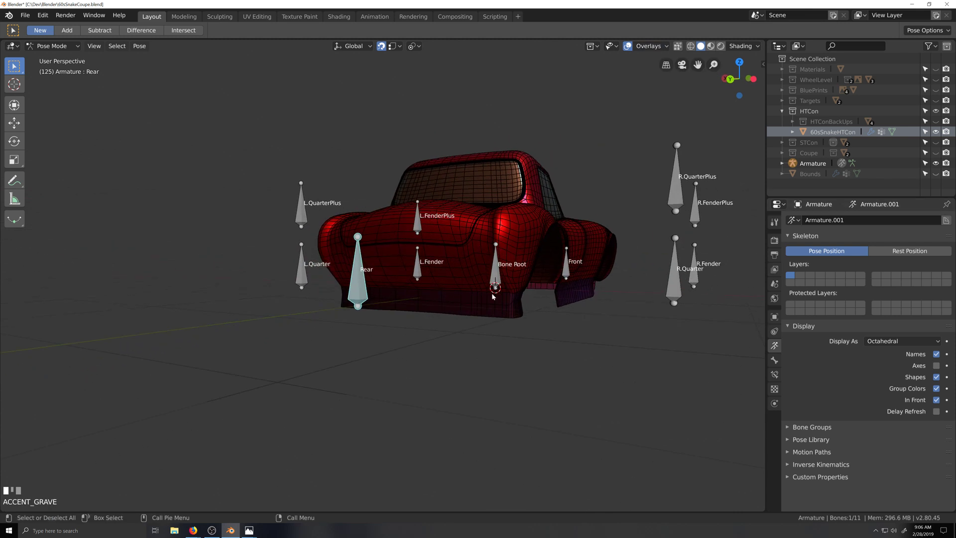
Clear the user transforms of the Rear bone and hide the Armature collection.
{"action": "right_click", "coordinate": [375, 289]}
{"action": "left_click", "coordinate": [357, 289]}
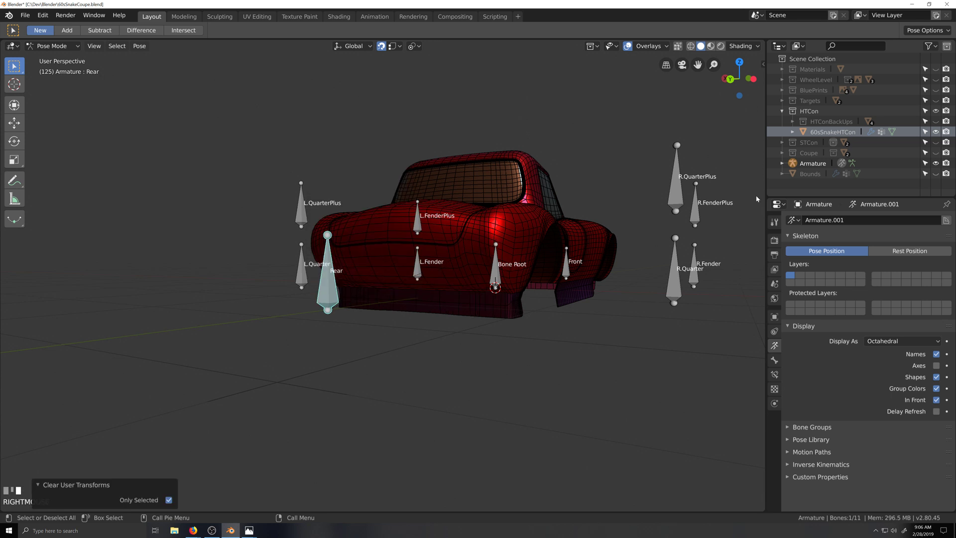
{"action": "left_click", "coordinate": [936, 164]}
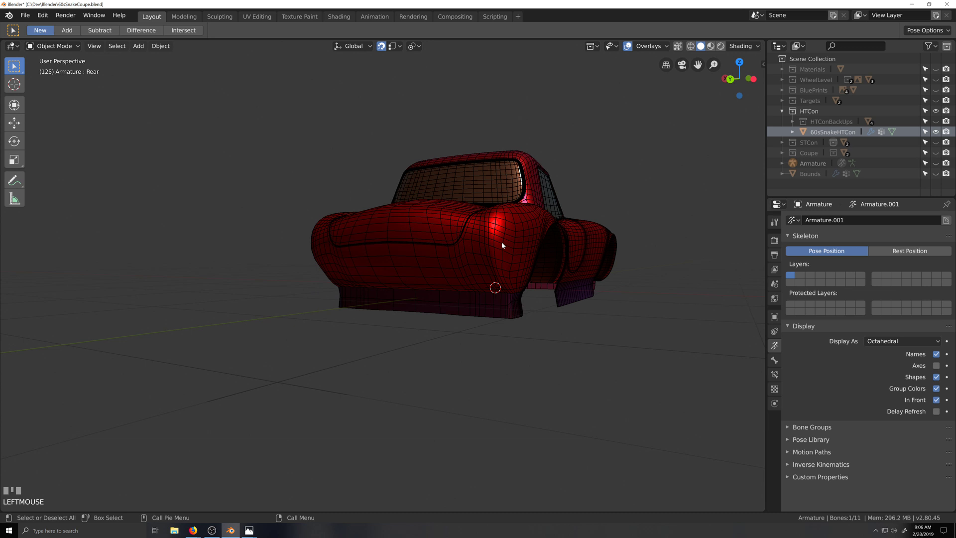
Select the 60sSnakeHTCon body, set its Trunk shape key value to 0.000 and inspect the rear wireframe.
{"action": "left_click", "coordinate": [516, 272]}
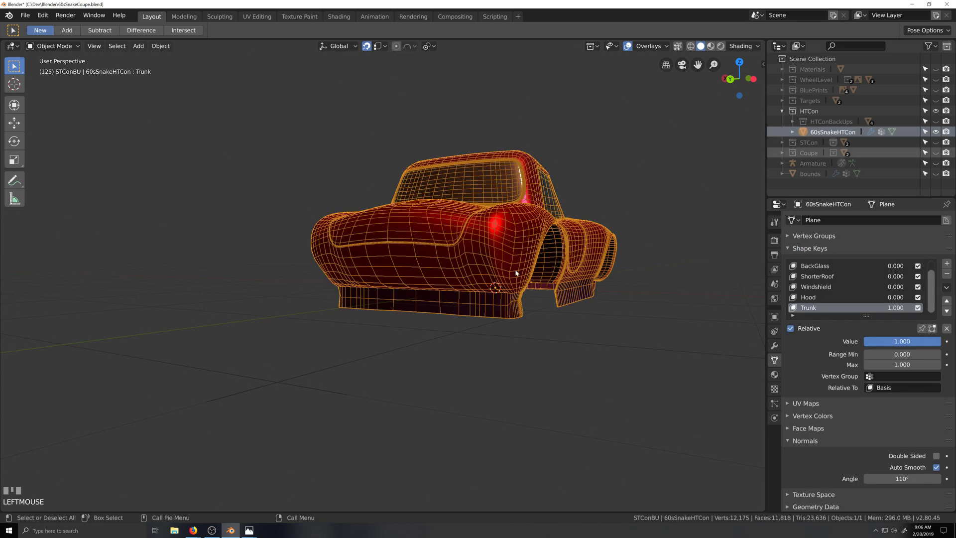
{"action": "left_click_drag", "start_coordinate": [911, 341], "coordinate": [864, 342]}
{"action": "scroll", "coordinate": [451, 312], "scroll_direction": "up", "scroll_amount": 3}
{"action": "key", "text": "grave"}
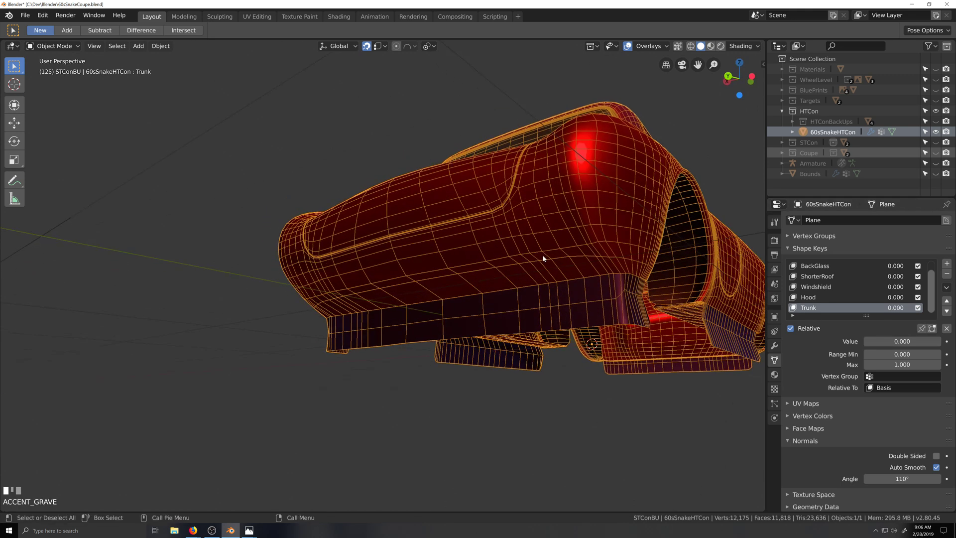
{"action": "middle_click_drag", "start_coordinate": [622, 260], "coordinate": [489, 278]}
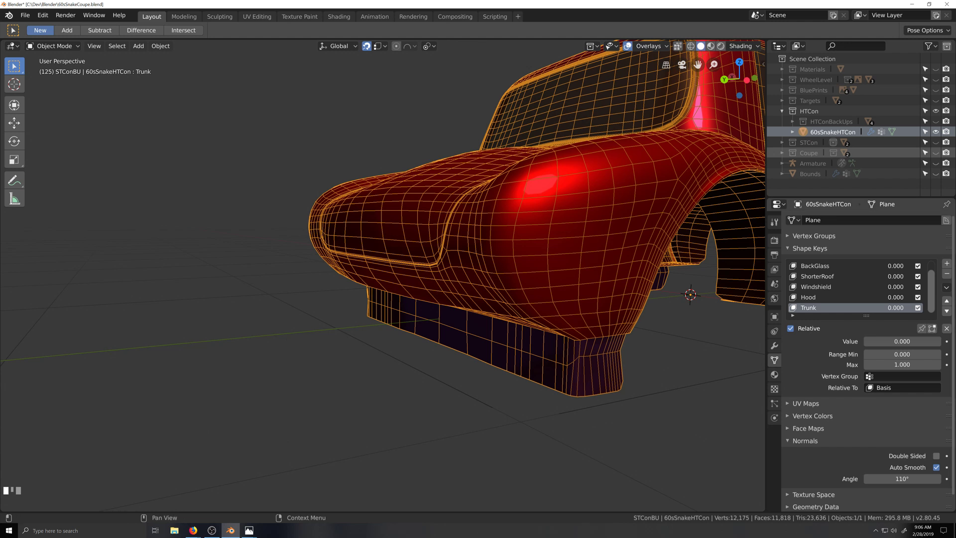
Reselect the 60sSnakeHTCon body and switch it to Edit Mode with the Trunk shape key active.
{"action": "key", "text": "alt+Tab"}
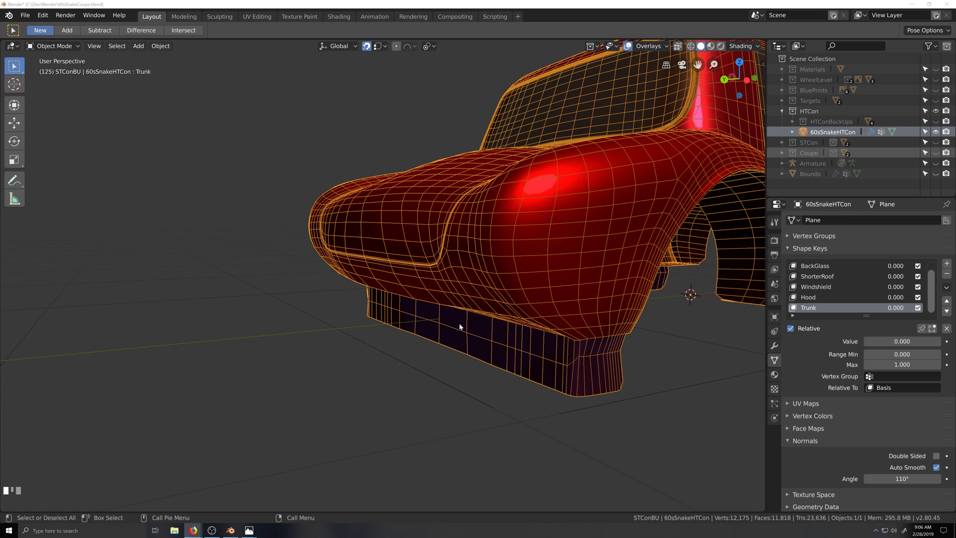
{"action": "scroll", "coordinate": [459, 327], "scroll_direction": "up", "scroll_amount": 2}
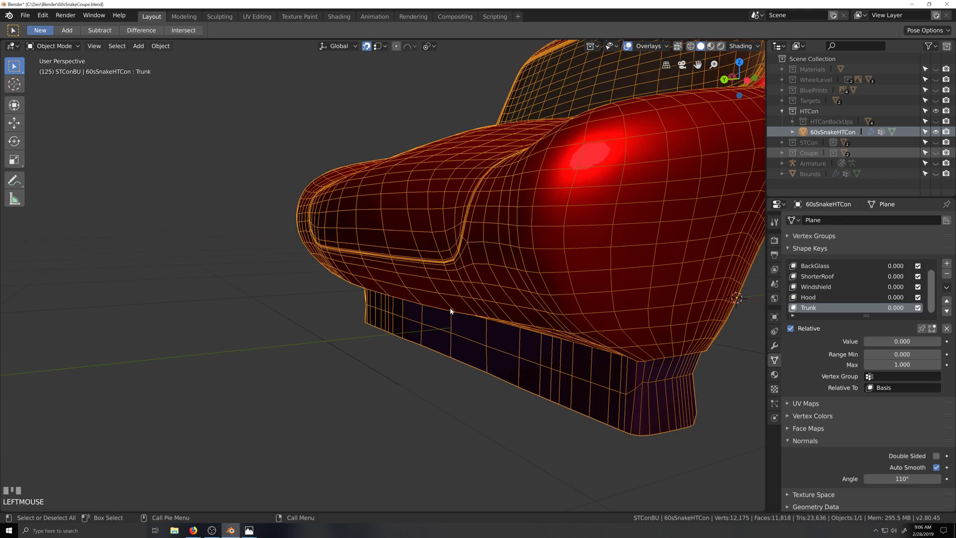
{"action": "left_click", "coordinate": [840, 133]}
{"action": "scroll", "coordinate": [473, 287], "scroll_direction": "down", "scroll_amount": 2}
{"action": "left_click", "coordinate": [73, 46]}
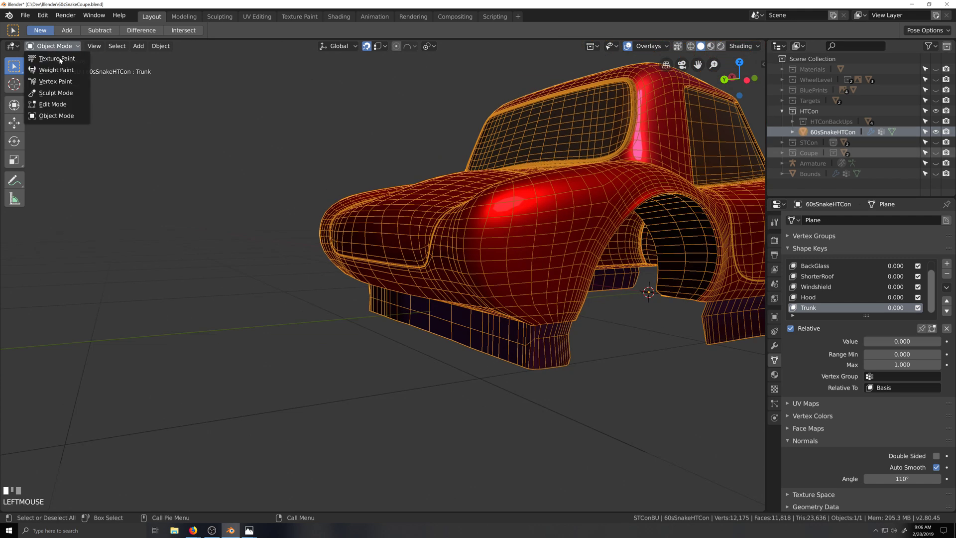
{"action": "left_click", "coordinate": [52, 104]}
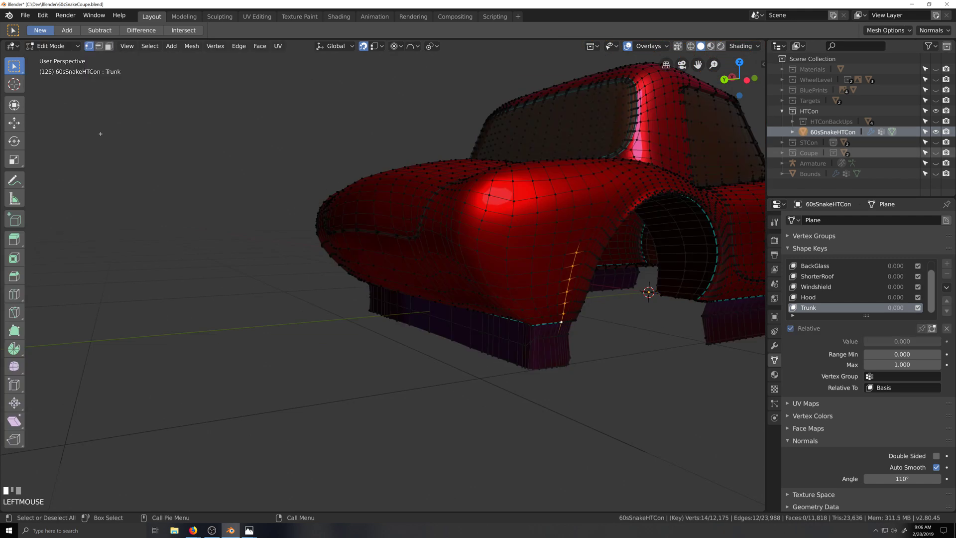
Select the center vertex just below the trunk lid seam and make Basis the active shape key.
{"action": "scroll", "coordinate": [397, 279], "scroll_direction": "up", "scroll_amount": 3}
{"action": "key", "text": "grave"}
{"action": "key", "text": "ctrl+KP_1"}
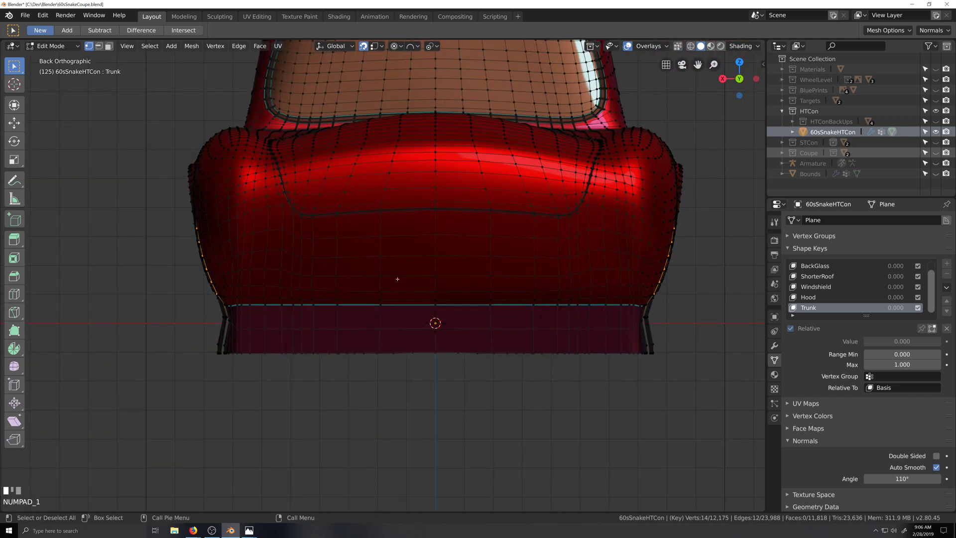
{"action": "scroll", "coordinate": [397, 279], "scroll_direction": "up", "scroll_amount": 2}
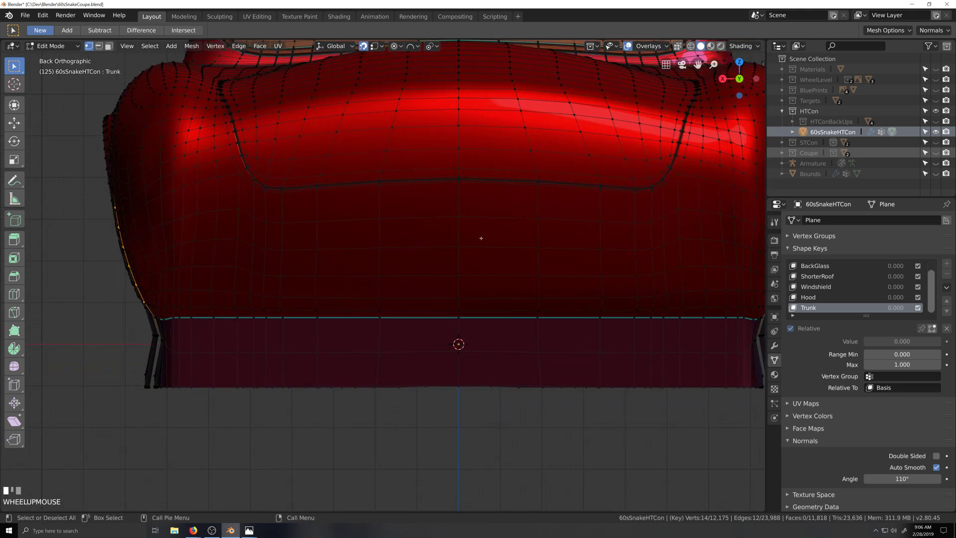
{"action": "middle_click_drag", "start_coordinate": [481, 238], "coordinate": [478, 285]}
{"action": "scroll", "coordinate": [478, 287], "scroll_direction": "up", "scroll_amount": 3}
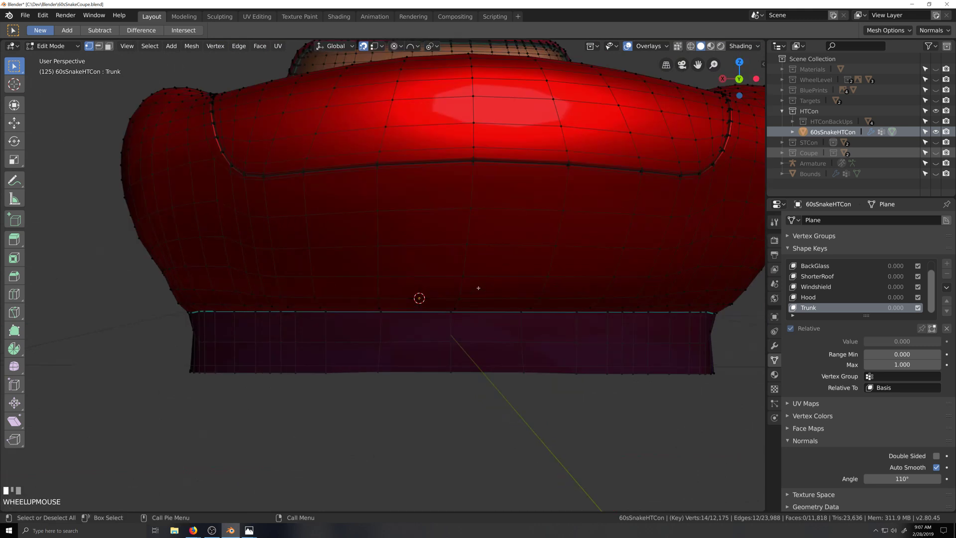
{"action": "left_click", "coordinate": [473, 166]}
{"action": "scroll", "coordinate": [473, 166], "scroll_direction": "down", "scroll_amount": 2}
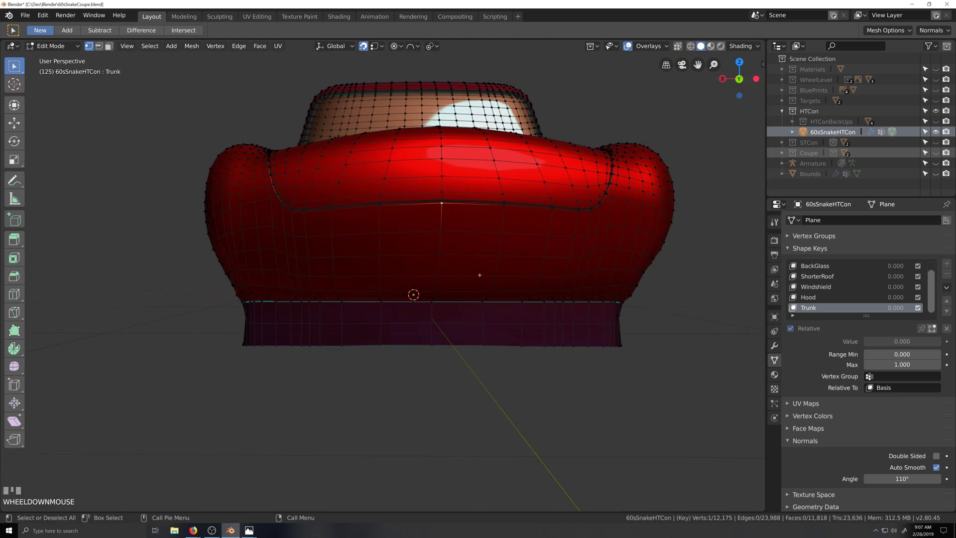
{"action": "scroll", "coordinate": [814, 297], "scroll_direction": "up", "scroll_amount": 1}
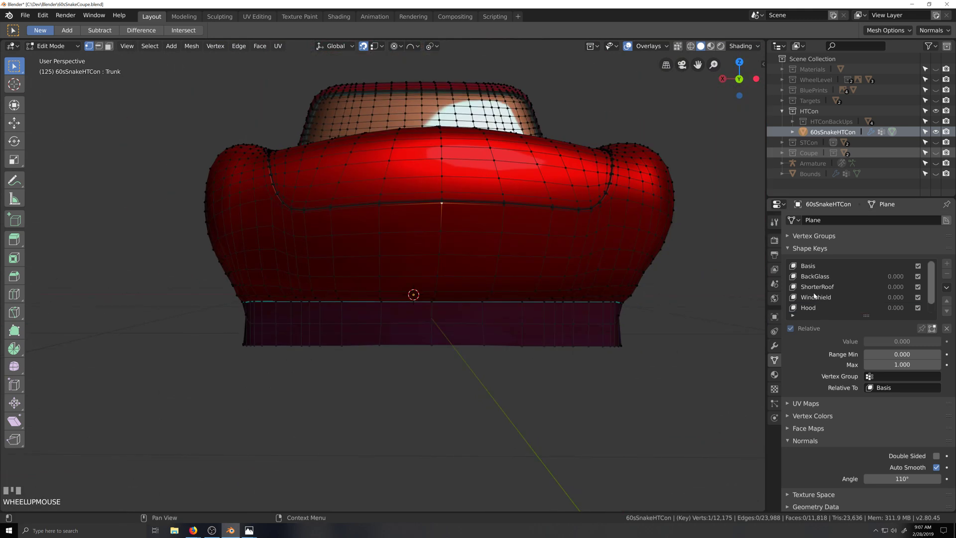
{"action": "left_click", "coordinate": [818, 265]}
Select the center vertex column from the trunk lid seam to the body's lower edge and even it out with LoopTools Space.
{"action": "scroll", "coordinate": [415, 293], "scroll_direction": "up", "scroll_amount": 5}
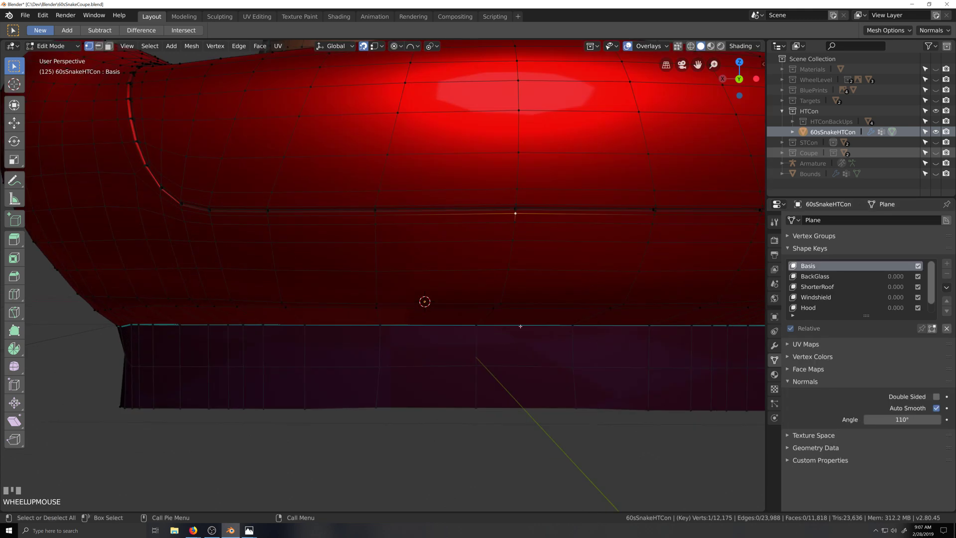
{"action": "key", "text": "shift+grave"}
{"action": "left_click", "coordinate": [494, 309]}
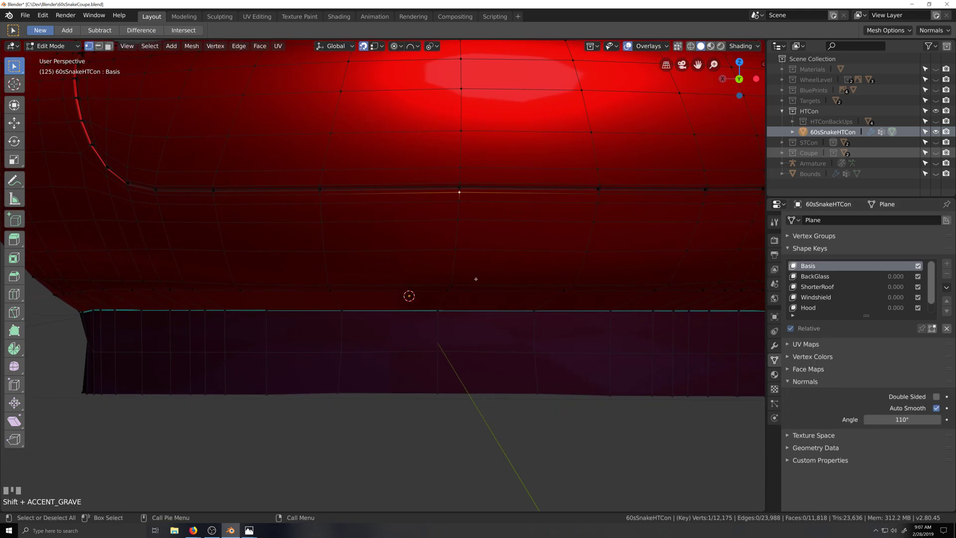
{"action": "left_click", "coordinate": [443, 311], "text": "ctrl+shift"}
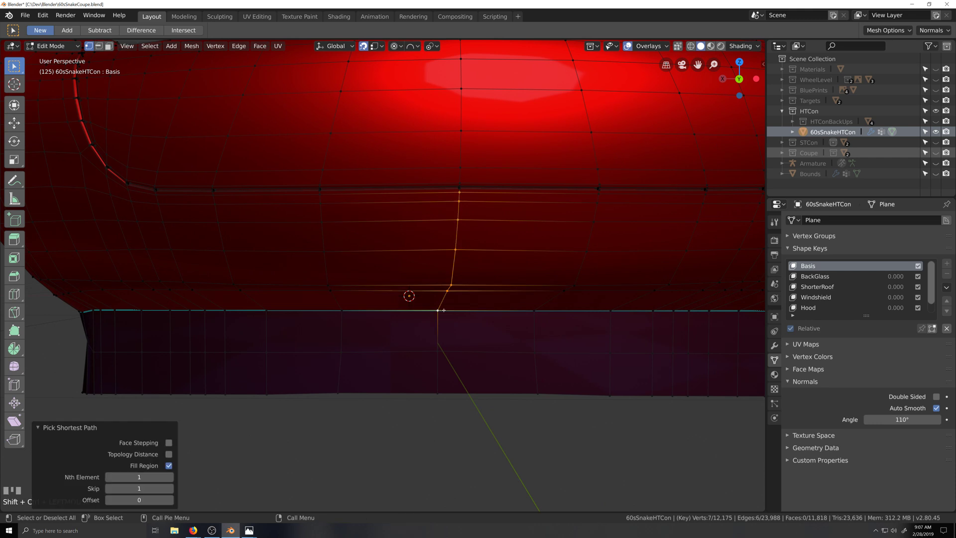
{"action": "key", "text": "ctrl+KP_1"}
{"action": "scroll", "coordinate": [445, 310], "scroll_direction": "down", "scroll_amount": 6}
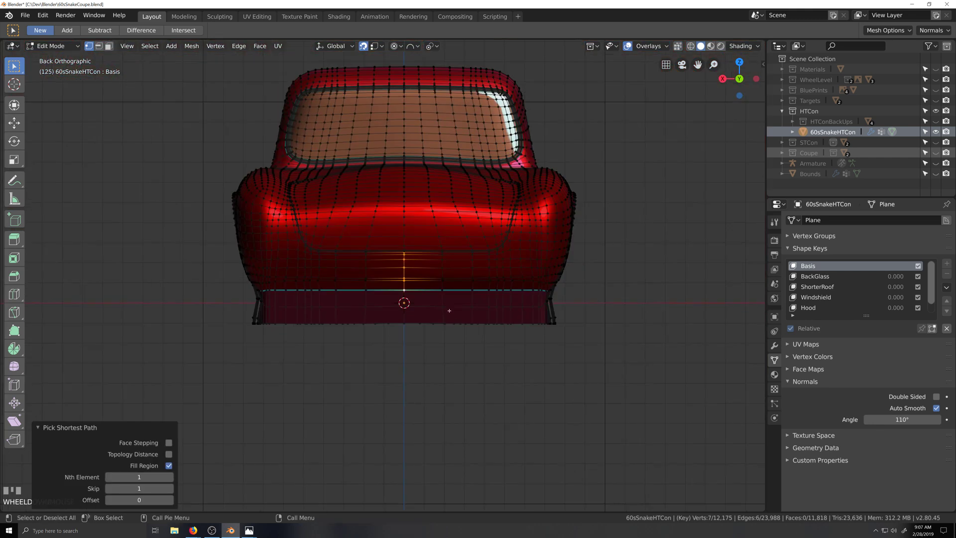
{"action": "scroll", "coordinate": [449, 310], "scroll_direction": "up", "scroll_amount": 7}
{"action": "right_click", "coordinate": [451, 269]}
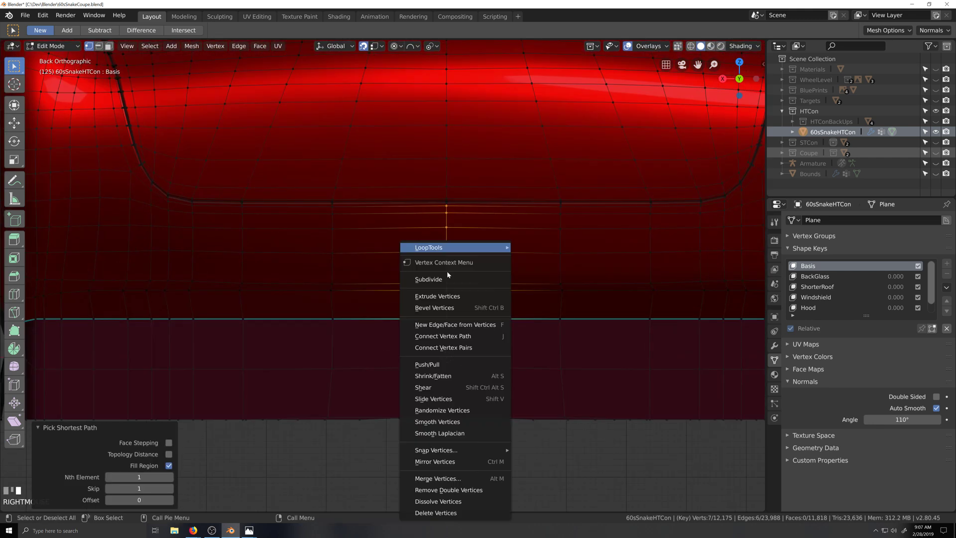
{"action": "mouse_move", "coordinate": [493, 247]}
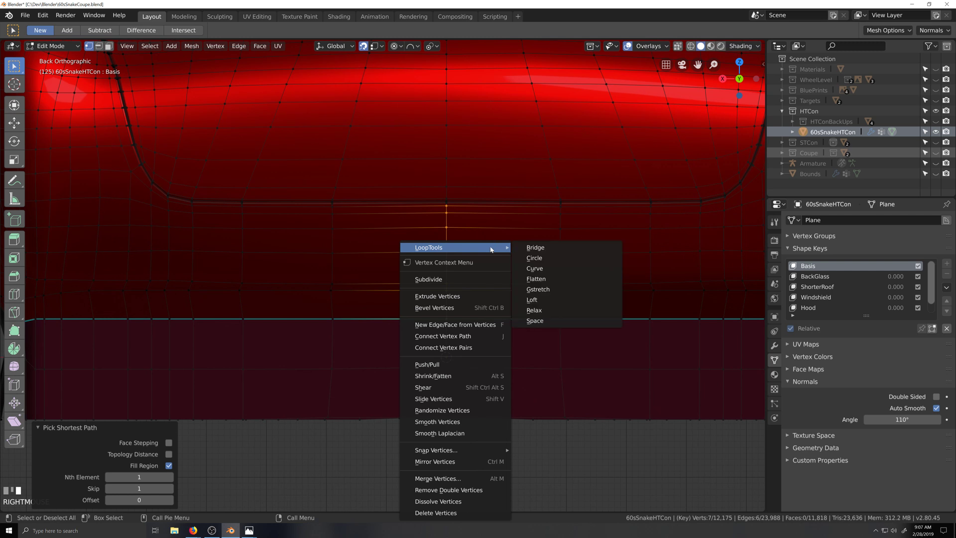
{"action": "left_click", "coordinate": [535, 321]}
Select the first pair of vertex columns flanking the center below the trunk lid and distribute them evenly with LoopTools Space.
{"action": "left_click", "coordinate": [330, 207]}
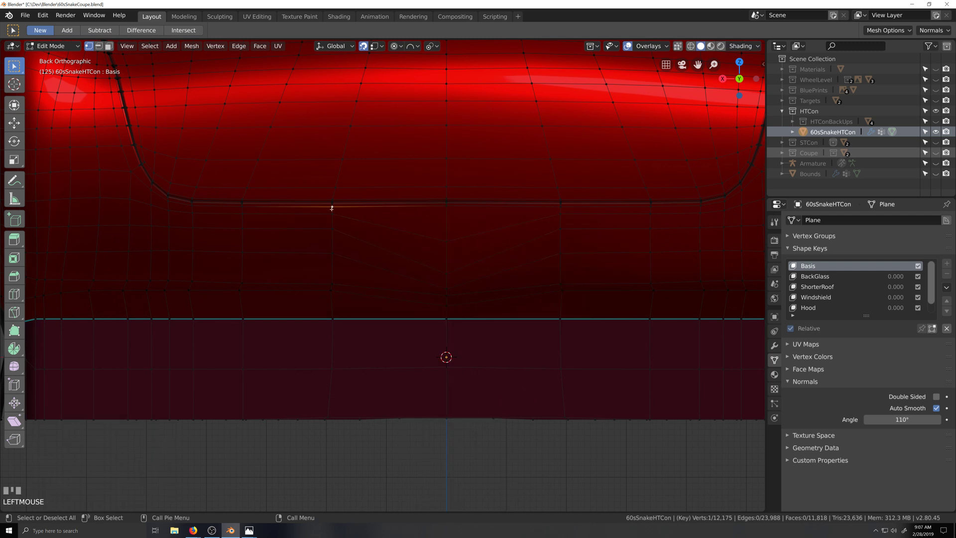
{"action": "left_click", "coordinate": [333, 319], "text": "ctrl+shift"}
{"action": "left_click", "coordinate": [561, 206], "text": "shift"}
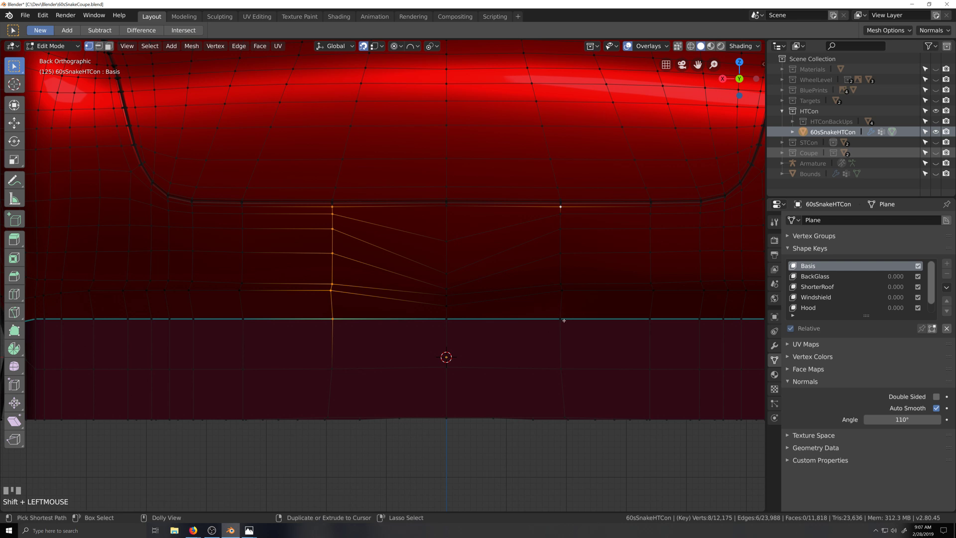
{"action": "left_click", "coordinate": [561, 318], "text": "ctrl+shift"}
{"action": "right_click", "coordinate": [562, 277]}
{"action": "mouse_move", "coordinate": [598, 247]}
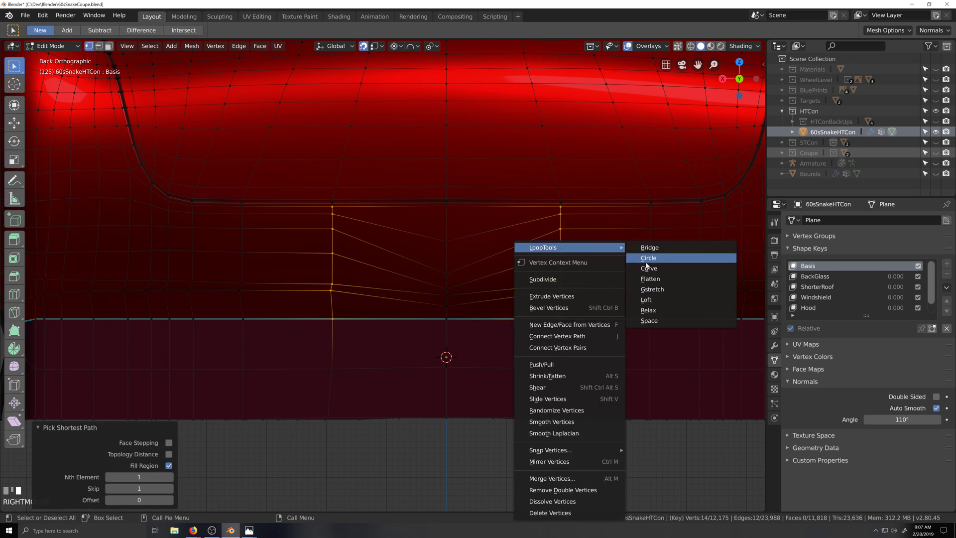
{"action": "left_click", "coordinate": [658, 311]}
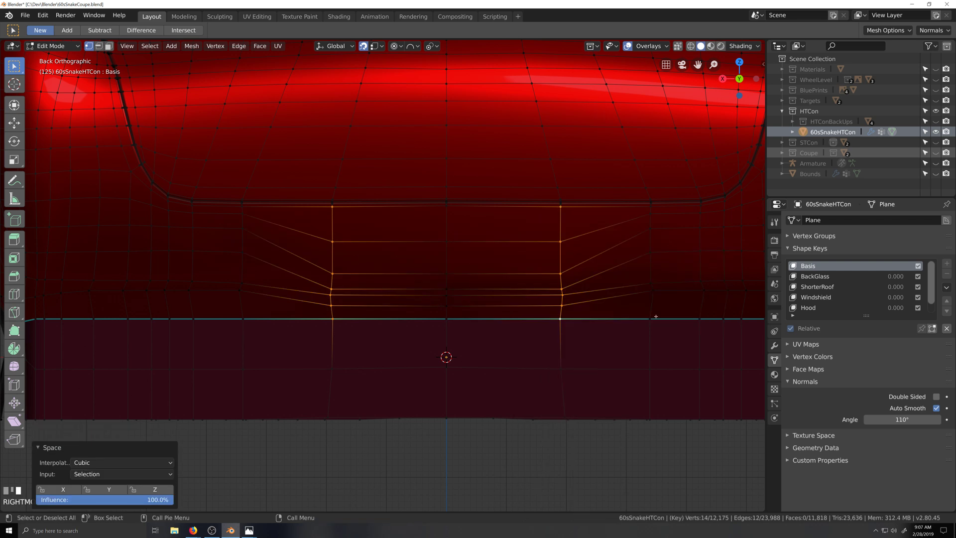
Apply LoopTools Space to the second pair of columns out from the center, between the trunk seam and the lower body edge.
{"action": "left_click", "coordinate": [242, 206]}
{"action": "left_click", "coordinate": [243, 318], "text": "ctrl+shift"}
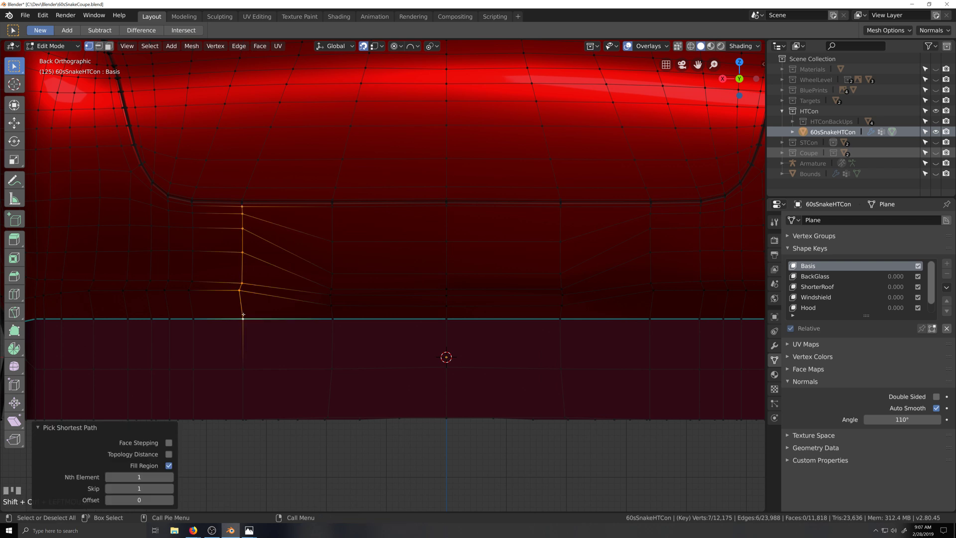
{"action": "left_click", "coordinate": [650, 207], "text": "shift"}
{"action": "left_click", "coordinate": [650, 319], "text": "ctrl+shift"}
{"action": "right_click", "coordinate": [654, 290]}
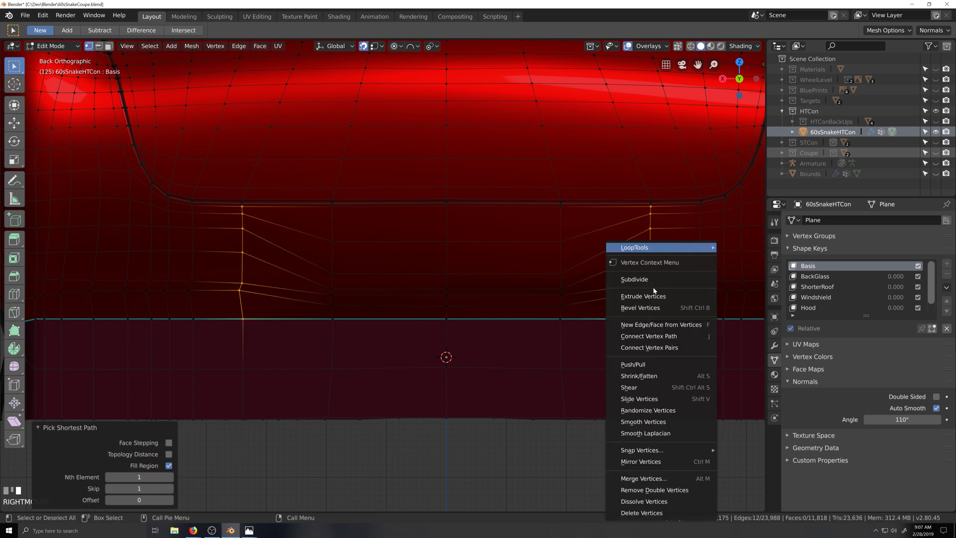
{"action": "mouse_move", "coordinate": [697, 247]}
{"action": "left_click", "coordinate": [745, 317]}
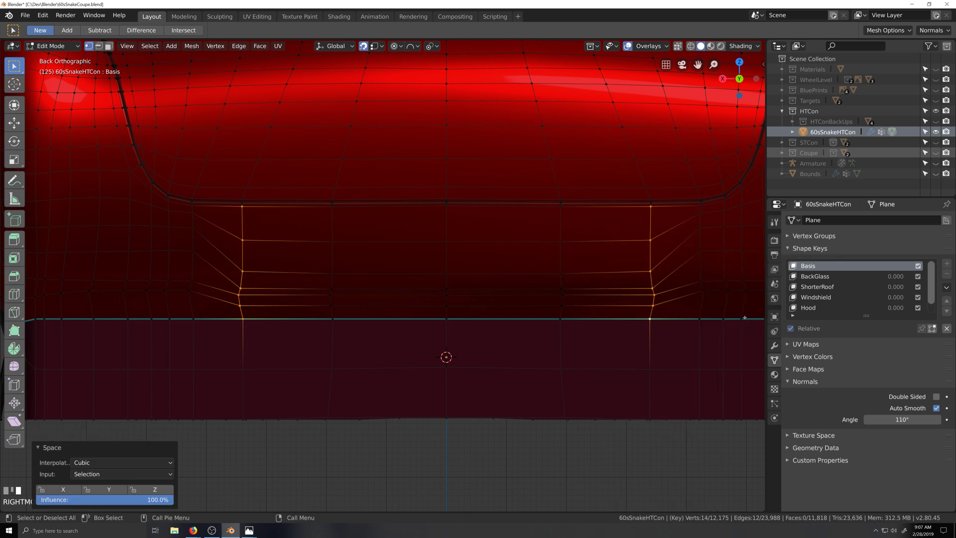
Evenly space the third pair of columns, at the ends of the lid's straight lower seam, with LoopTools Space.
{"action": "left_click", "coordinate": [192, 206]}
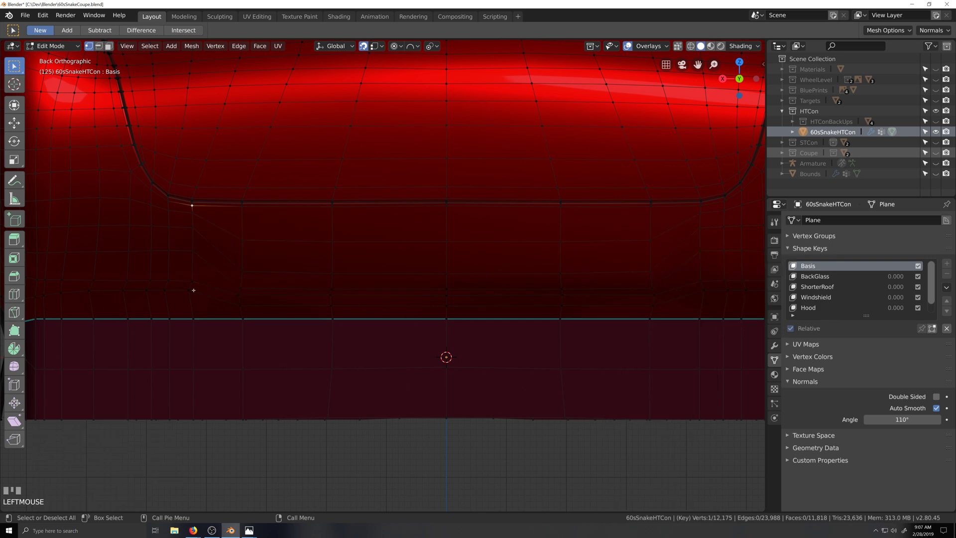
{"action": "left_click", "coordinate": [193, 319], "text": "ctrl+shift"}
{"action": "left_click", "coordinate": [700, 206], "text": "shift"}
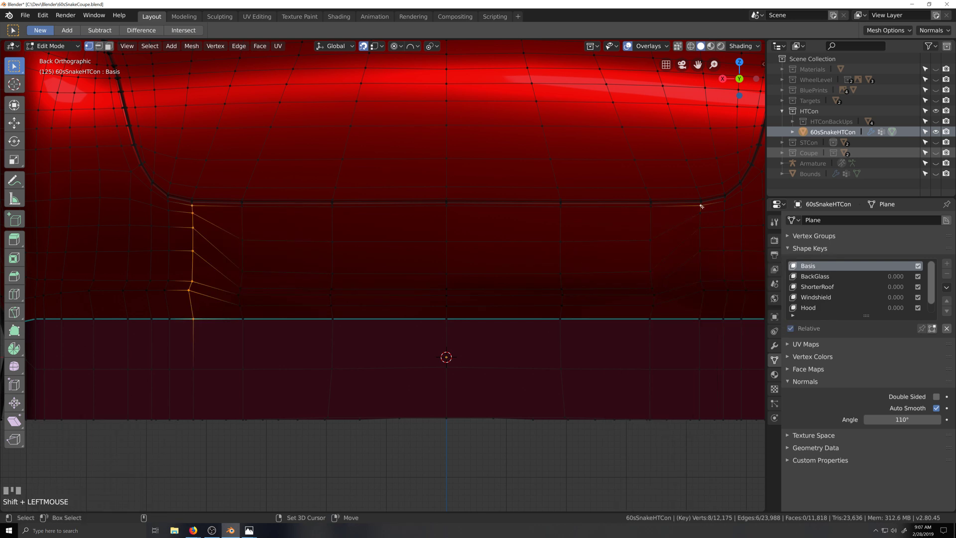
{"action": "left_click", "coordinate": [700, 319], "text": "ctrl+shift"}
{"action": "right_click", "coordinate": [727, 242]}
{"action": "mouse_move", "coordinate": [726, 242]}
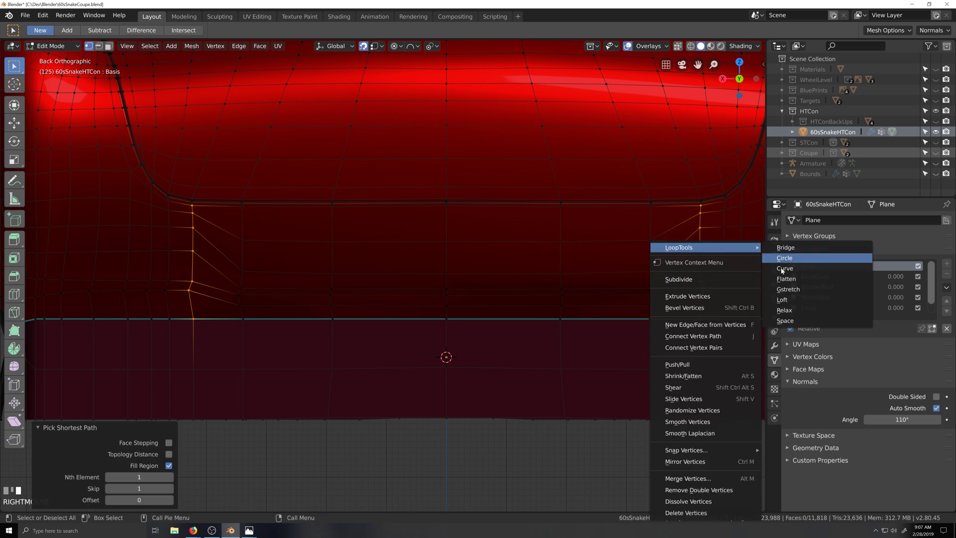
{"action": "left_click", "coordinate": [786, 320]}
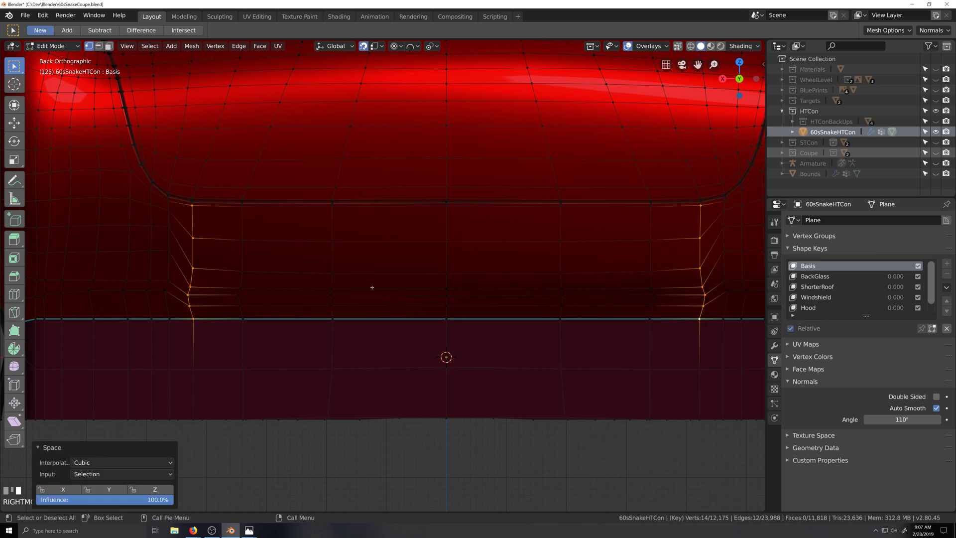
Evenly space the fourth pair of columns, where the trunk lid's lower corners begin to curve, with LoopTools Space.
{"action": "left_click", "coordinate": [167, 204]}
{"action": "left_click", "coordinate": [168, 318], "text": "ctrl+shift"}
{"action": "scroll", "coordinate": [623, 261], "scroll_direction": "down", "scroll_amount": 1}
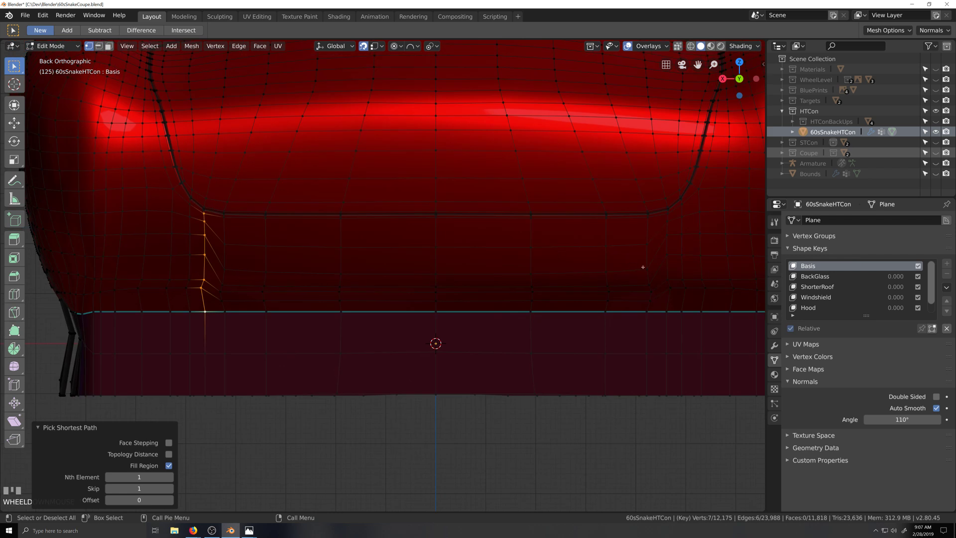
{"action": "left_click", "coordinate": [667, 213], "text": "shift"}
{"action": "left_click", "coordinate": [667, 311], "text": "ctrl+shift"}
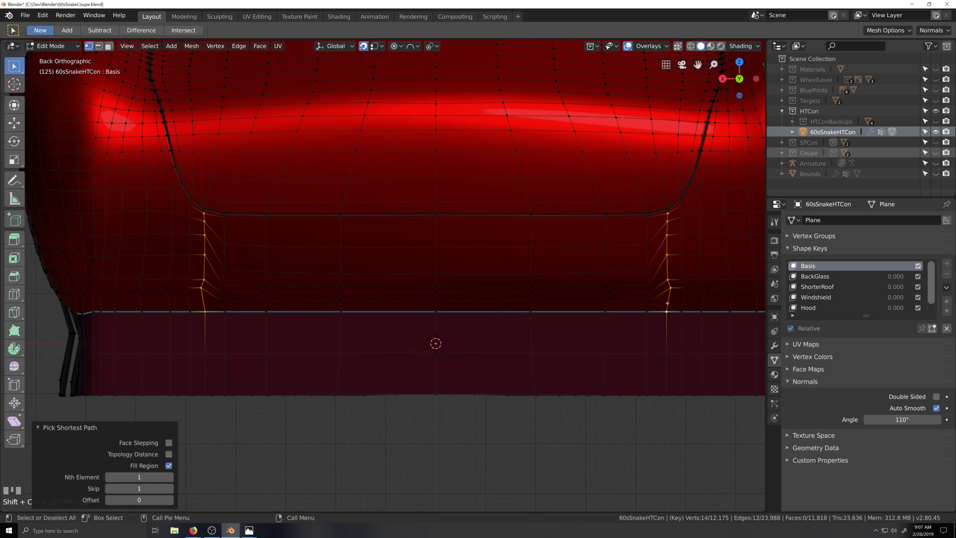
{"action": "right_click", "coordinate": [680, 258]}
{"action": "mouse_move", "coordinate": [725, 247]}
{"action": "left_click", "coordinate": [758, 319]}
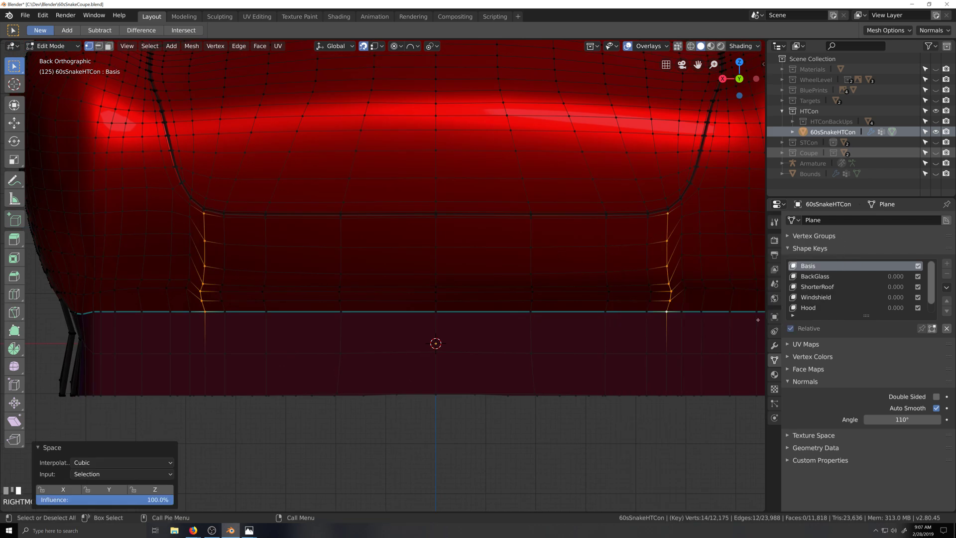
Evenly space the fifth pair of columns, running down from the middle of the lid's rounded lower corners, with LoopTools Space.
{"action": "left_click", "coordinate": [190, 204]}
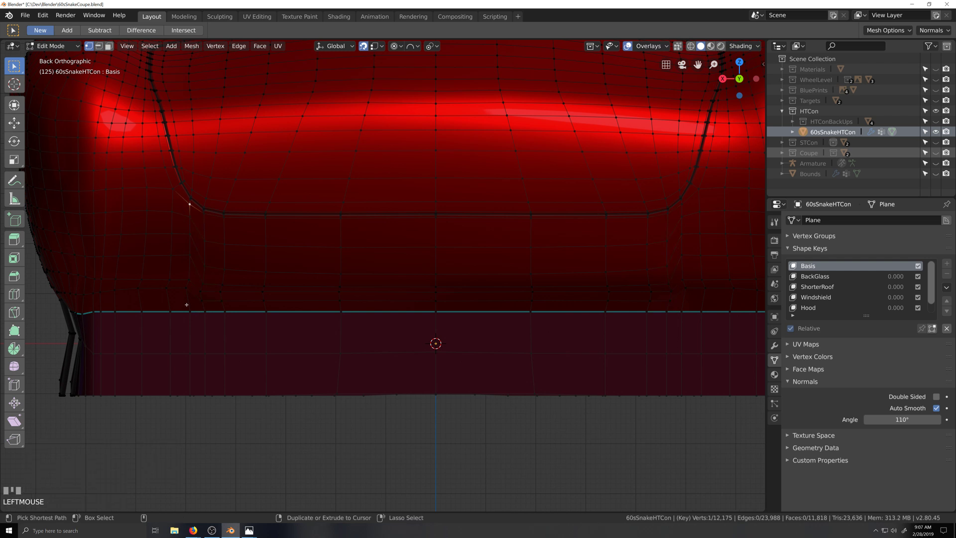
{"action": "left_click", "coordinate": [190, 311], "text": "ctrl+shift"}
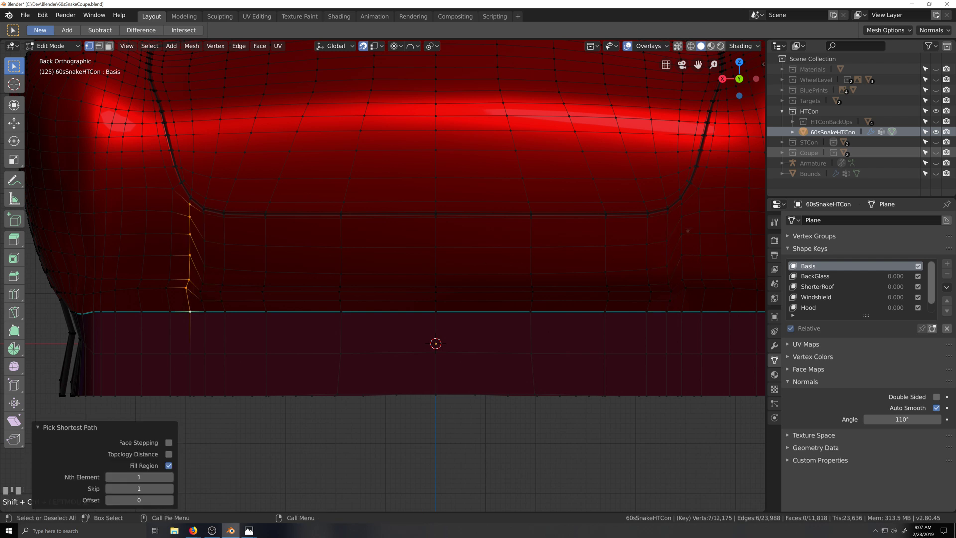
{"action": "left_click", "coordinate": [681, 204], "text": "shift"}
{"action": "left_click", "coordinate": [681, 311], "text": "ctrl+shift"}
{"action": "right_click", "coordinate": [683, 312]}
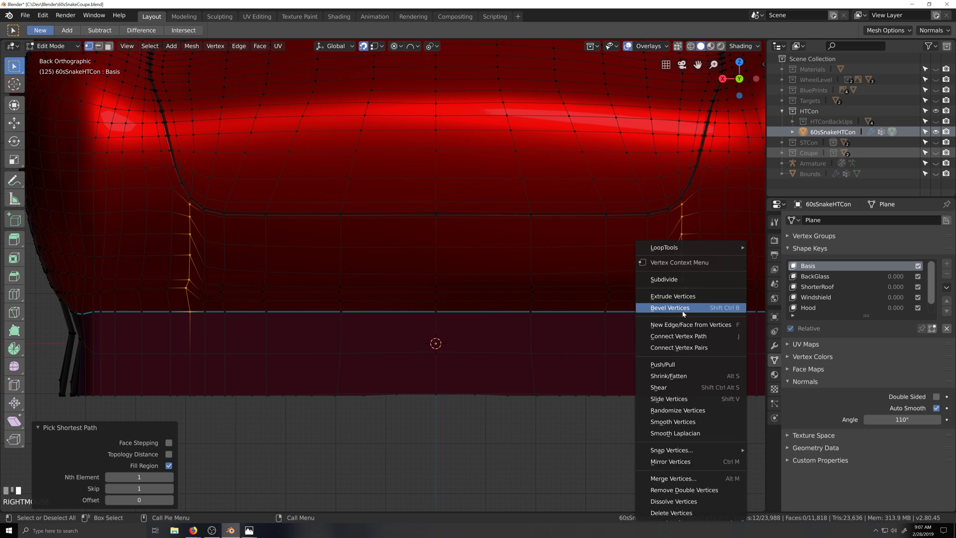
{"action": "mouse_move", "coordinate": [667, 247]}
{"action": "left_click", "coordinate": [758, 320]}
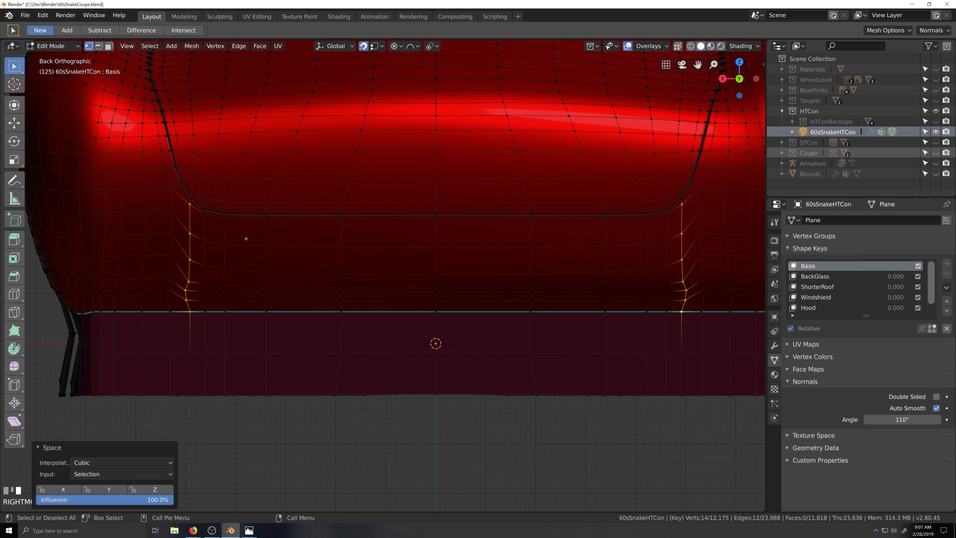
Evenly space the sixth pair of columns, starting beside the upper end of the lid's rounded corners, with LoopTools Space.
{"action": "left_click", "coordinate": [173, 189]}
{"action": "left_click", "coordinate": [170, 312], "text": "ctrl+shift"}
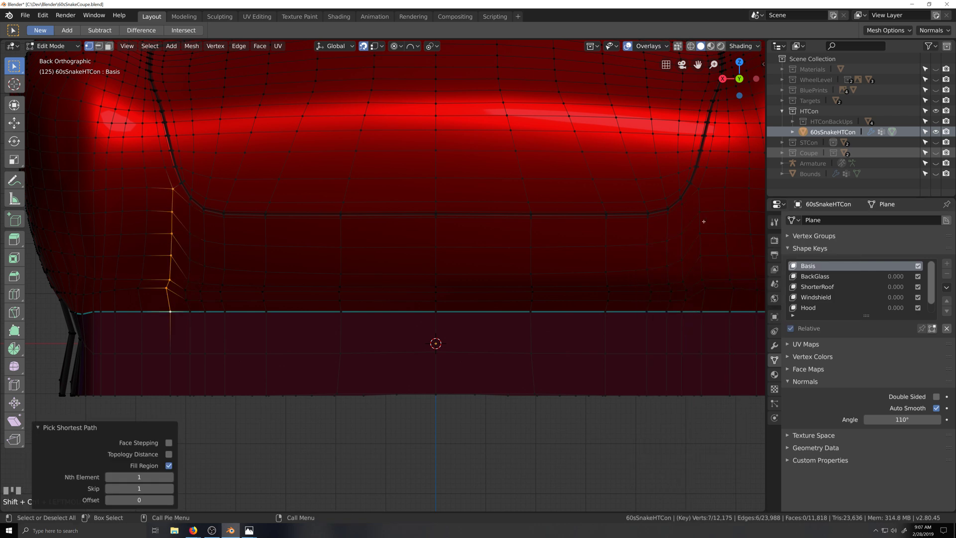
{"action": "left_click", "coordinate": [698, 189], "text": "shift"}
{"action": "left_click", "coordinate": [698, 312], "text": "ctrl+shift"}
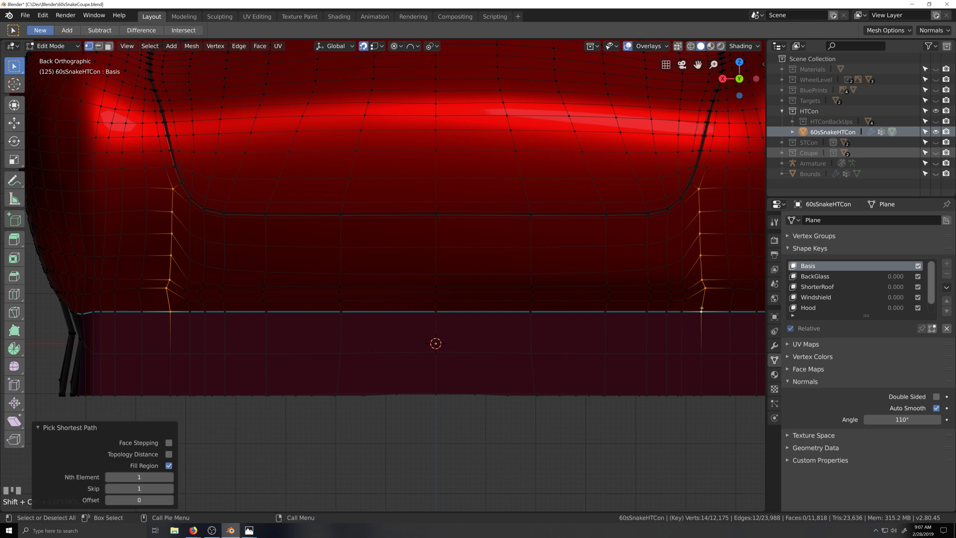
{"action": "right_click", "coordinate": [699, 313]}
{"action": "mouse_move", "coordinate": [709, 248]}
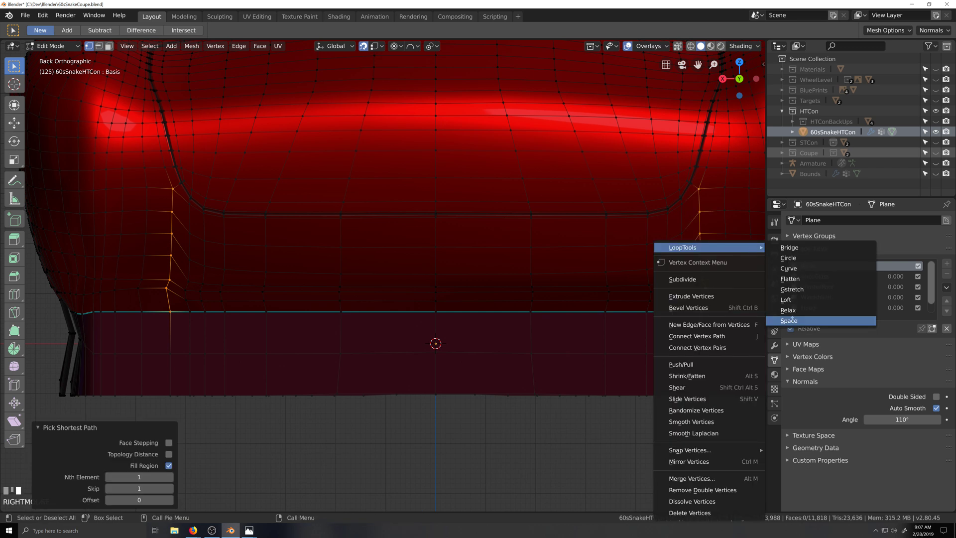
{"action": "left_click", "coordinate": [792, 320]}
Evenly space the seventh pair of columns, one column outside the trunk lid's rounded corners, with LoopTools Space.
{"action": "left_click", "coordinate": [147, 187]}
{"action": "left_click", "coordinate": [142, 311], "text": "ctrl+shift"}
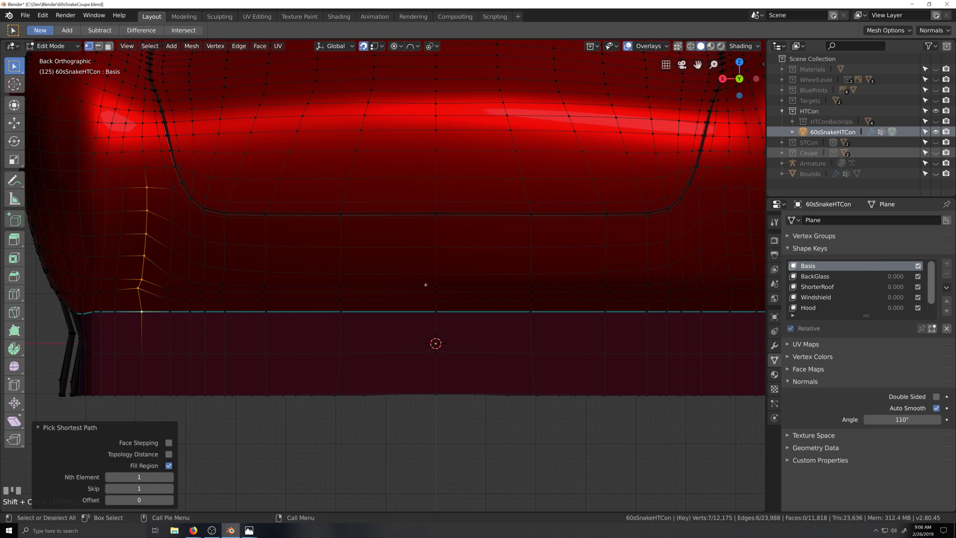
{"action": "left_click", "coordinate": [724, 188], "text": "shift"}
{"action": "left_click", "coordinate": [725, 311], "text": "ctrl+shift"}
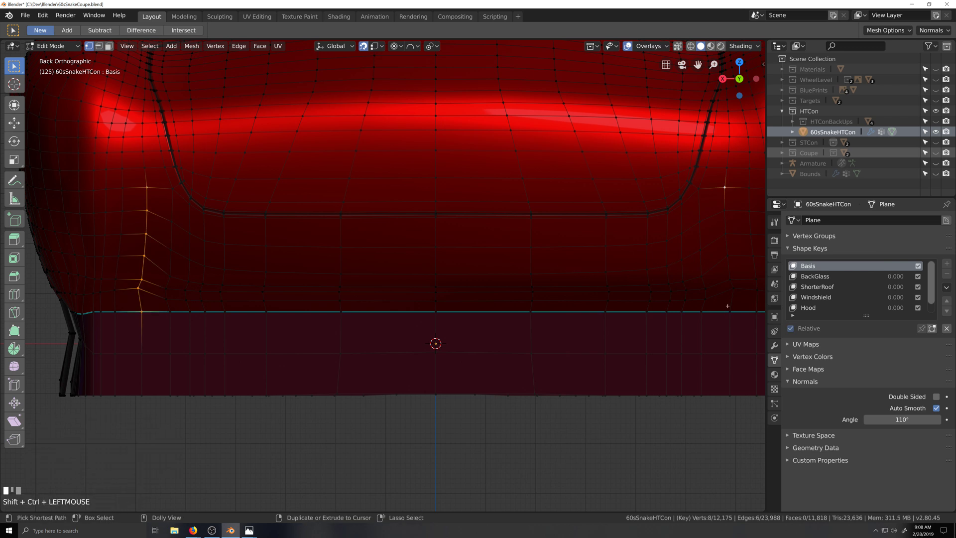
{"action": "right_click", "coordinate": [727, 237]}
{"action": "mouse_move", "coordinate": [727, 239]}
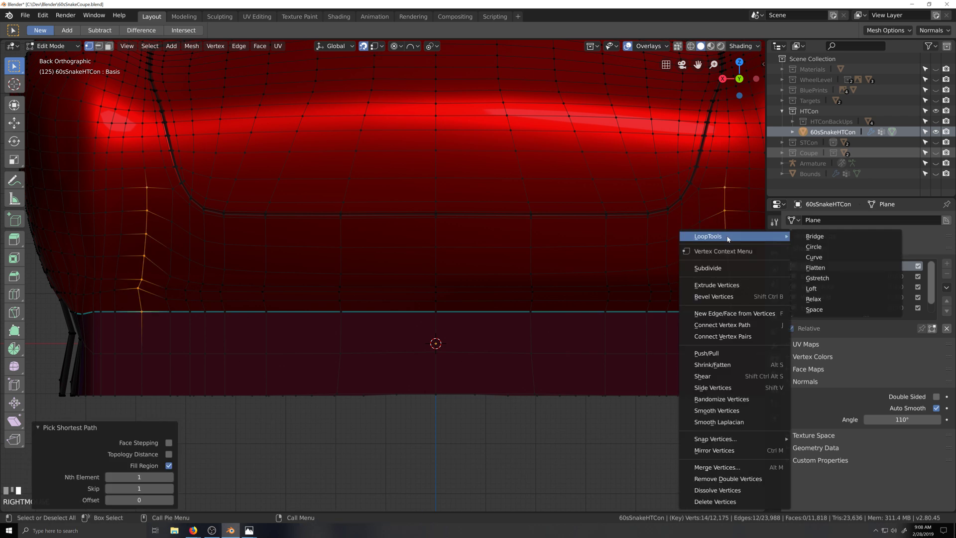
{"action": "left_click", "coordinate": [818, 309]}
Evenly space the eighth pair of columns, the next ones outward from the lid, with LoopTools Space.
{"action": "scroll", "coordinate": [475, 314], "scroll_direction": "down", "scroll_amount": 1}
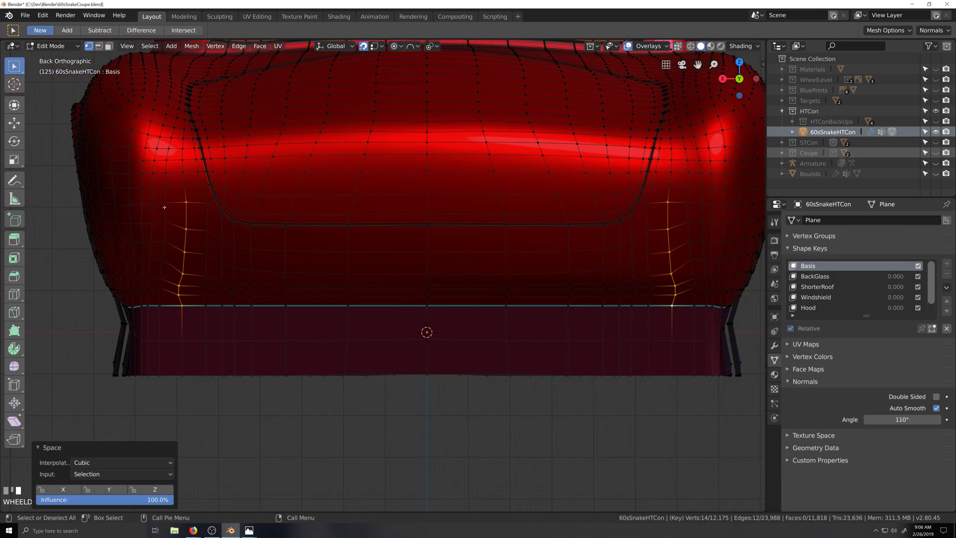
{"action": "middle_click_drag", "start_coordinate": [564, 314], "coordinate": [561, 280]}
{"action": "left_click", "coordinate": [170, 188]}
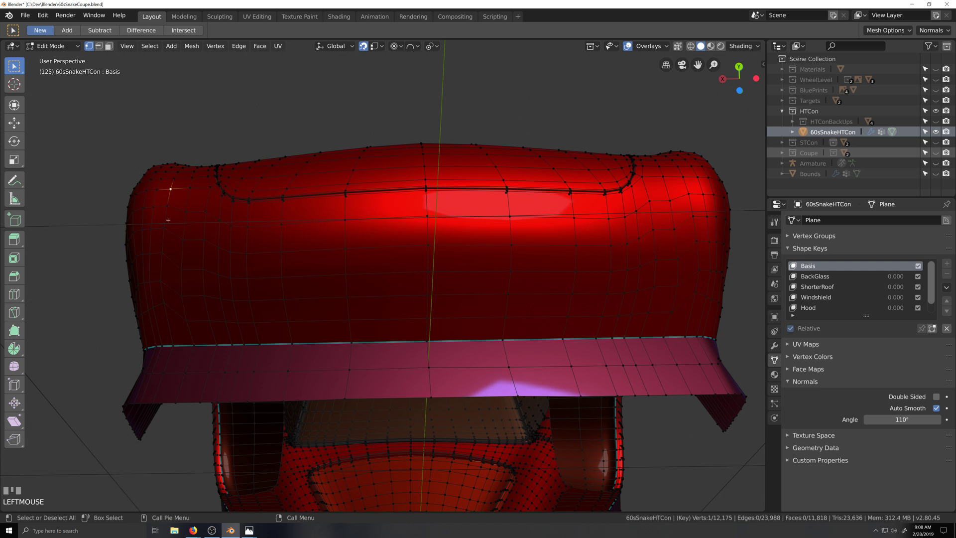
{"action": "left_click", "coordinate": [173, 345], "text": "ctrl+shift"}
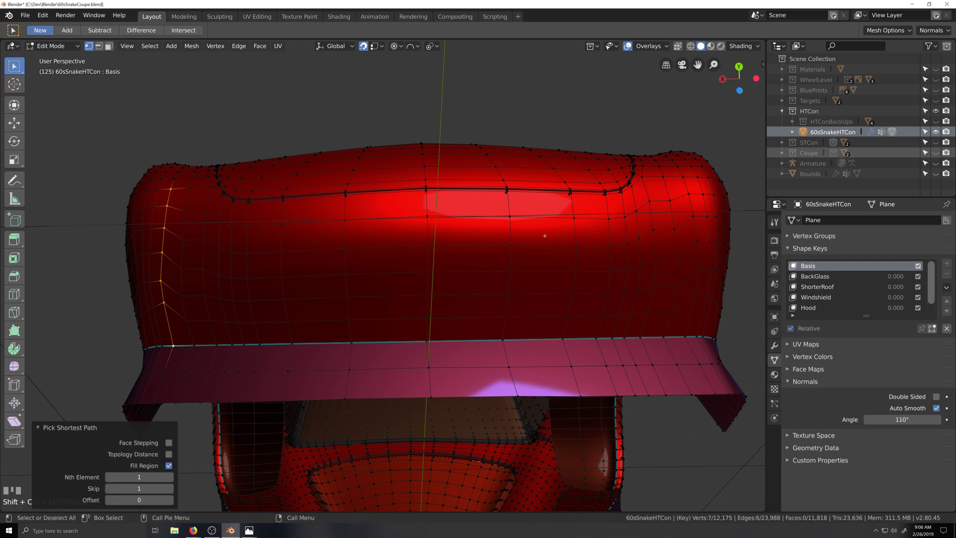
{"action": "left_click", "coordinate": [683, 176]}
{"action": "left_click", "coordinate": [702, 339], "text": "ctrl+shift"}
{"action": "right_click", "coordinate": [696, 291]}
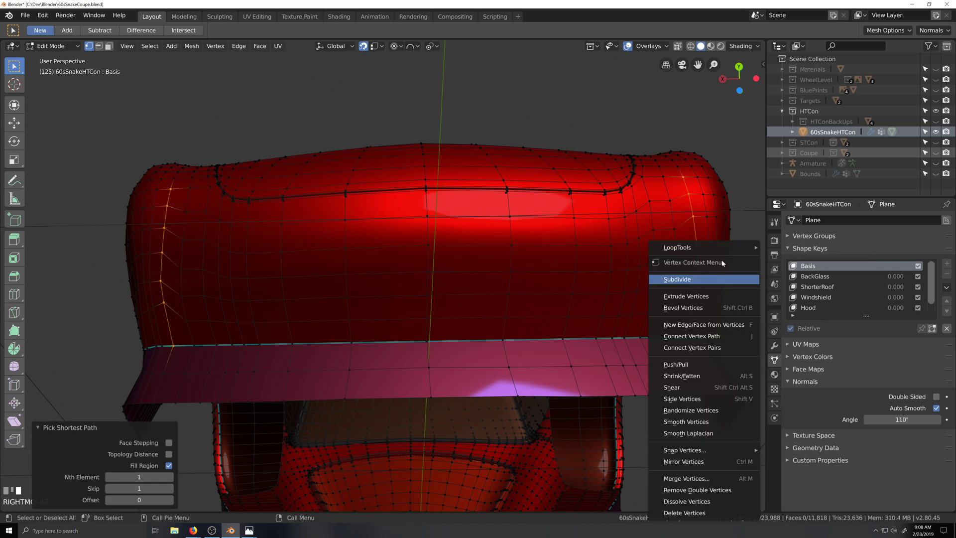
{"action": "mouse_move", "coordinate": [738, 249]}
{"action": "left_click", "coordinate": [787, 314]}
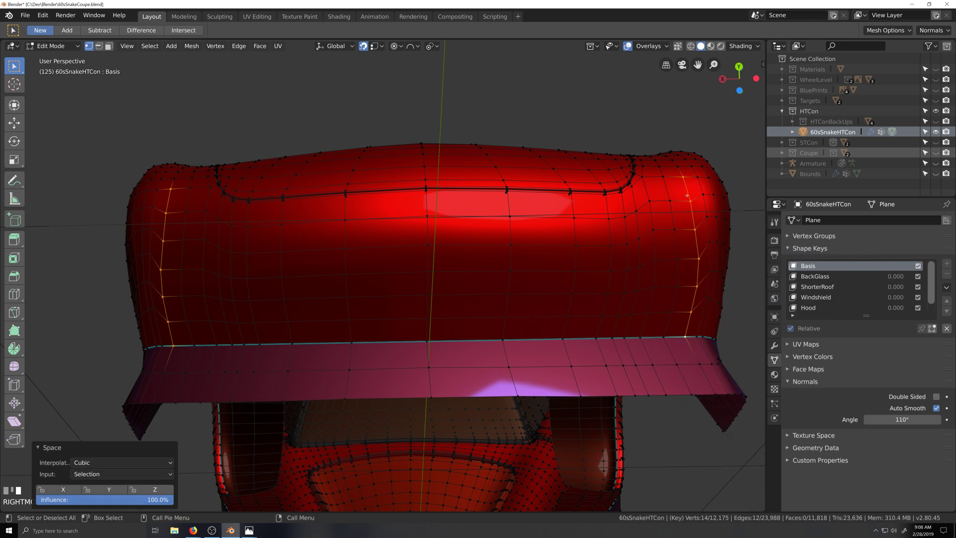
Evenly space the ninth pair of columns, where the rear panel starts curving toward the fenders, with LoopTools Space.
{"action": "left_click", "coordinate": [695, 176]}
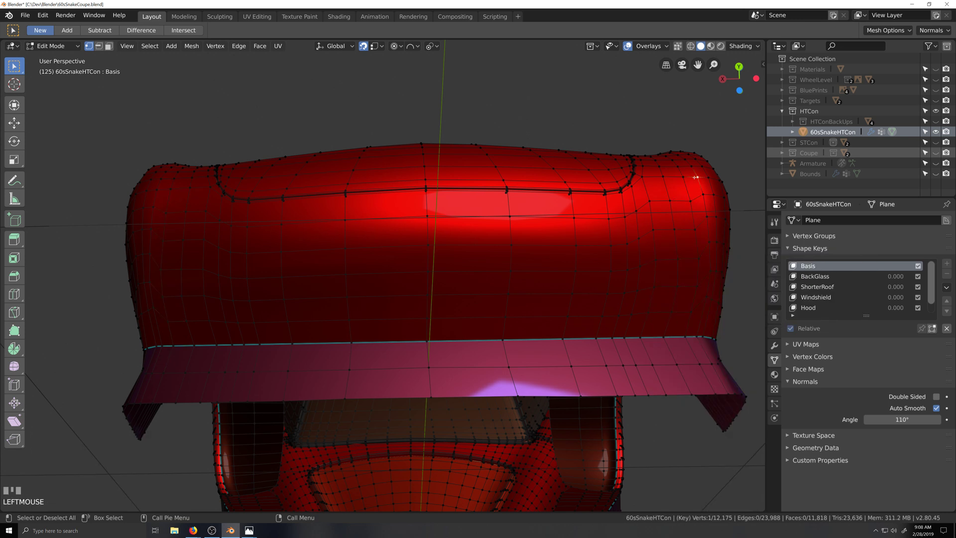
{"action": "left_click", "coordinate": [697, 336], "text": "ctrl+shift"}
{"action": "left_click", "coordinate": [157, 190], "text": "shift"}
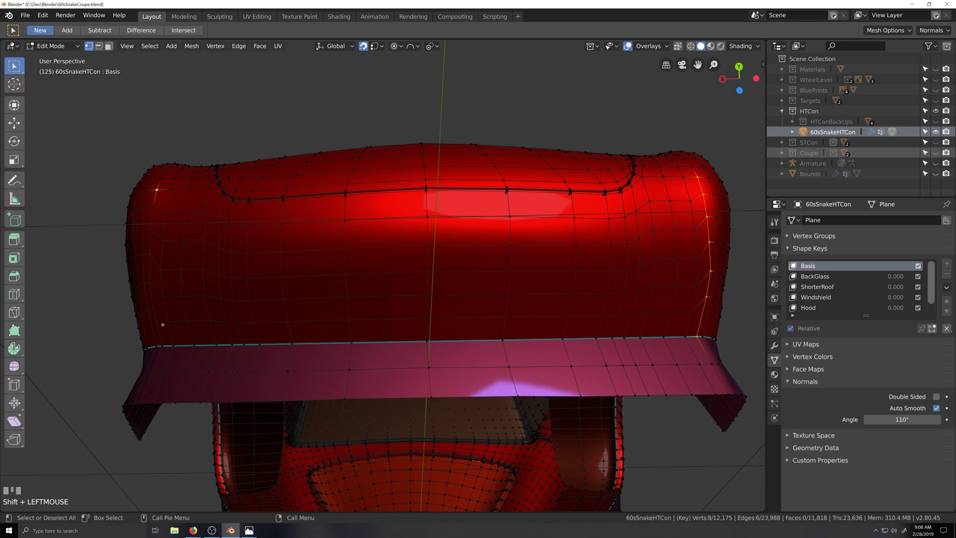
{"action": "left_click", "coordinate": [159, 330], "text": "ctrl+shift"}
{"action": "right_click", "coordinate": [199, 304]}
{"action": "mouse_move", "coordinate": [217, 247]}
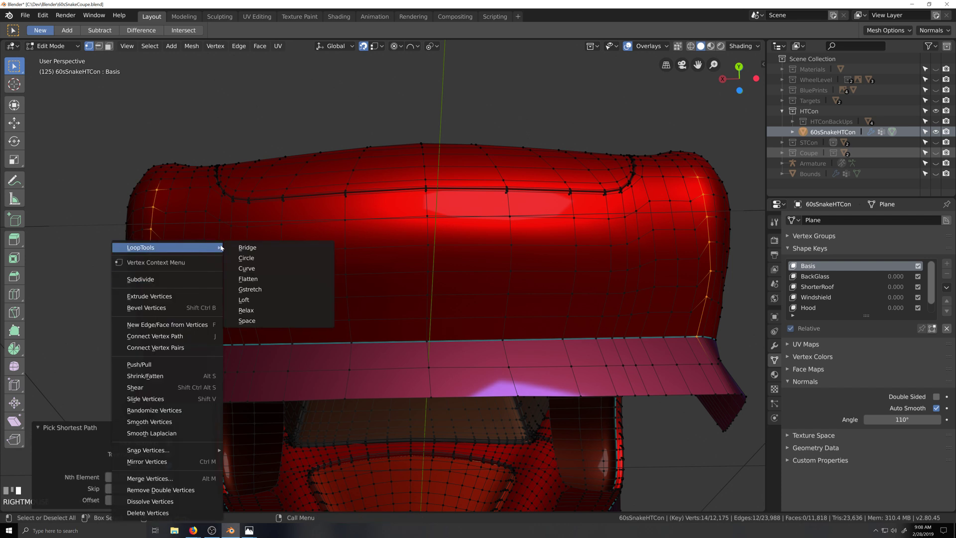
{"action": "left_click", "coordinate": [257, 321]}
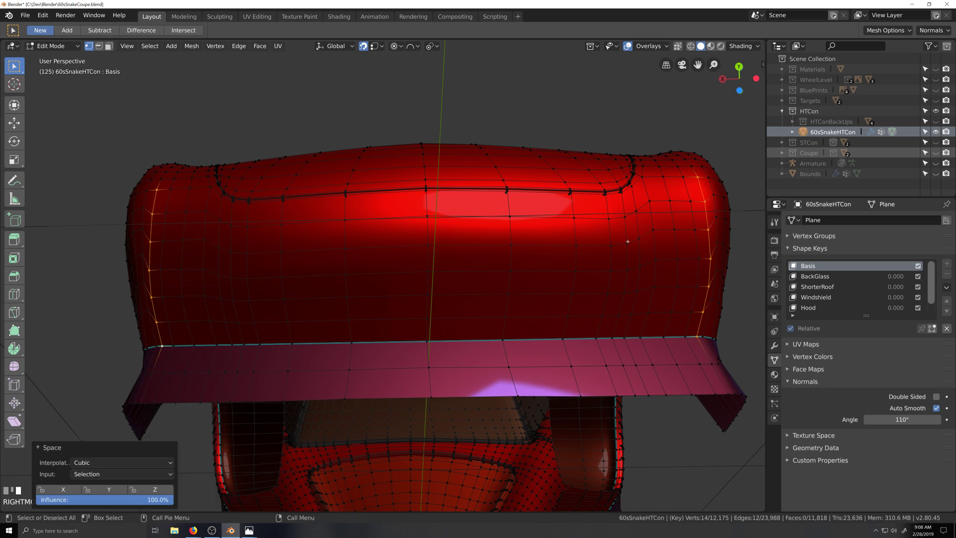
Evenly space the tenth pair of columns, one column inside the body's outer rear corners, with LoopTools Space.
{"action": "left_click", "coordinate": [708, 179]}
{"action": "left_click", "coordinate": [702, 336], "text": "ctrl+shift"}
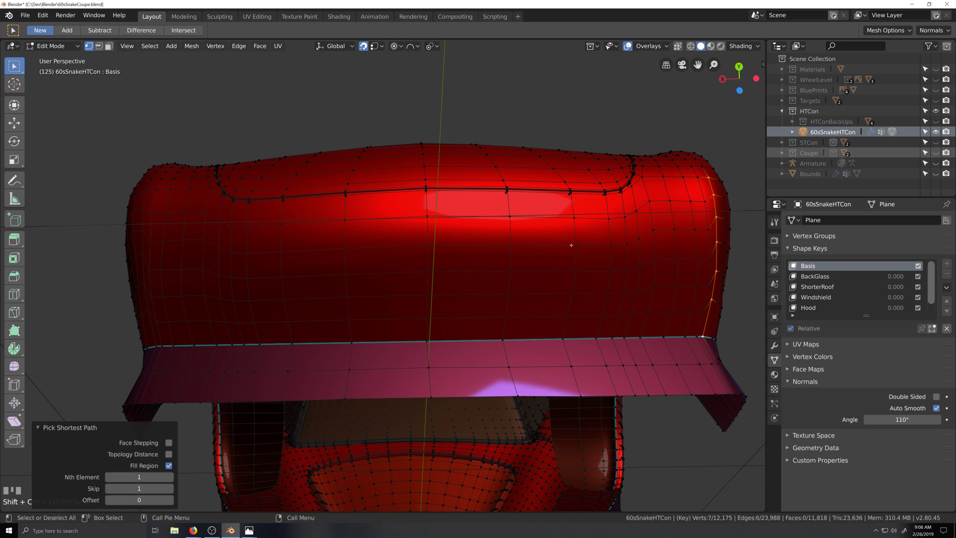
{"action": "left_click", "coordinate": [147, 192], "text": "shift"}
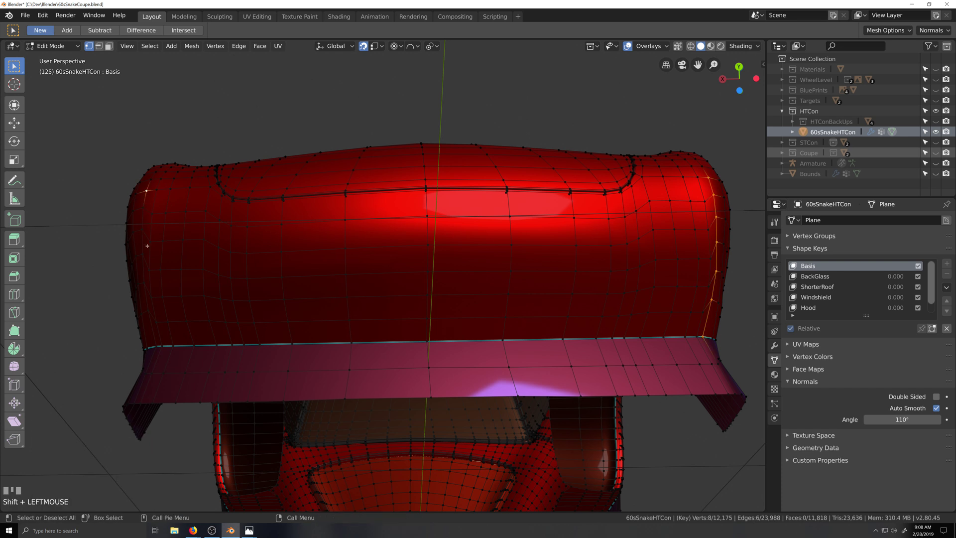
{"action": "left_click", "coordinate": [160, 342], "text": "ctrl+shift"}
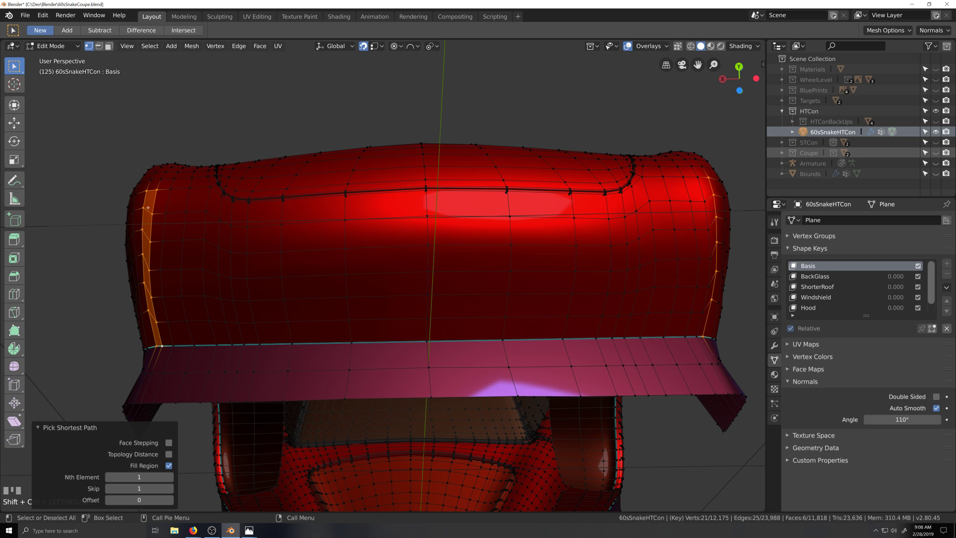
{"action": "key", "text": "ctrl+z"}
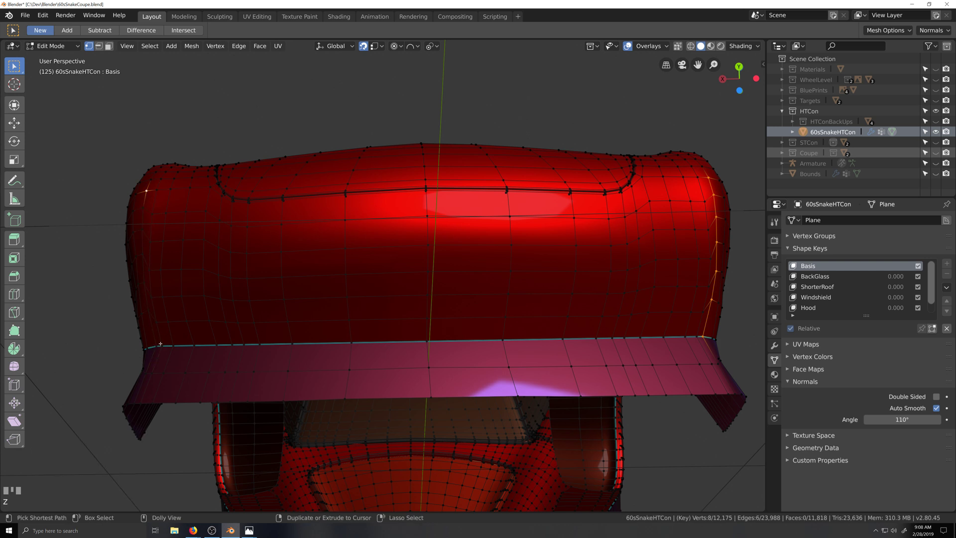
{"action": "left_click", "coordinate": [158, 341], "text": "ctrl+shift"}
{"action": "key", "text": "ctrl+z"}
{"action": "left_click", "coordinate": [154, 345], "text": "ctrl+shift"}
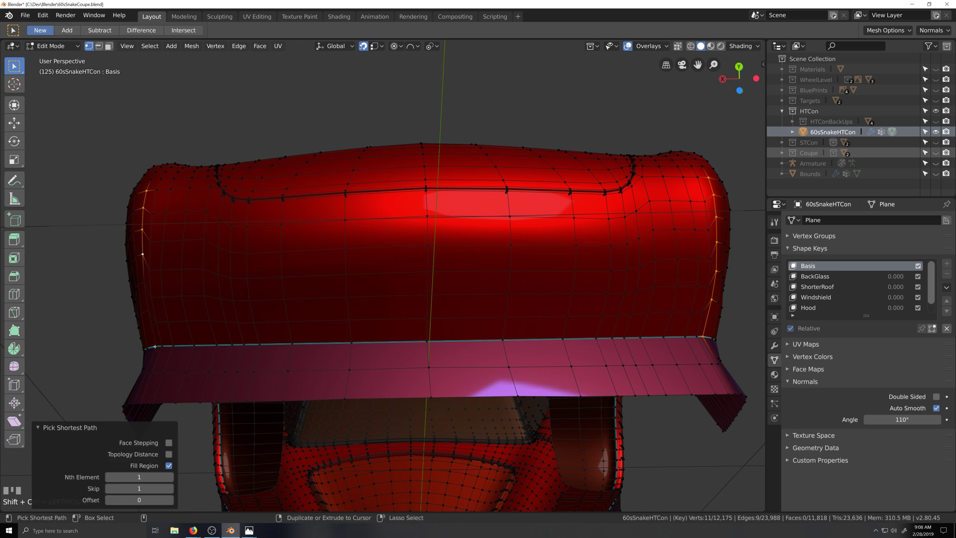
{"action": "right_click", "coordinate": [149, 315]}
{"action": "mouse_move", "coordinate": [124, 247]}
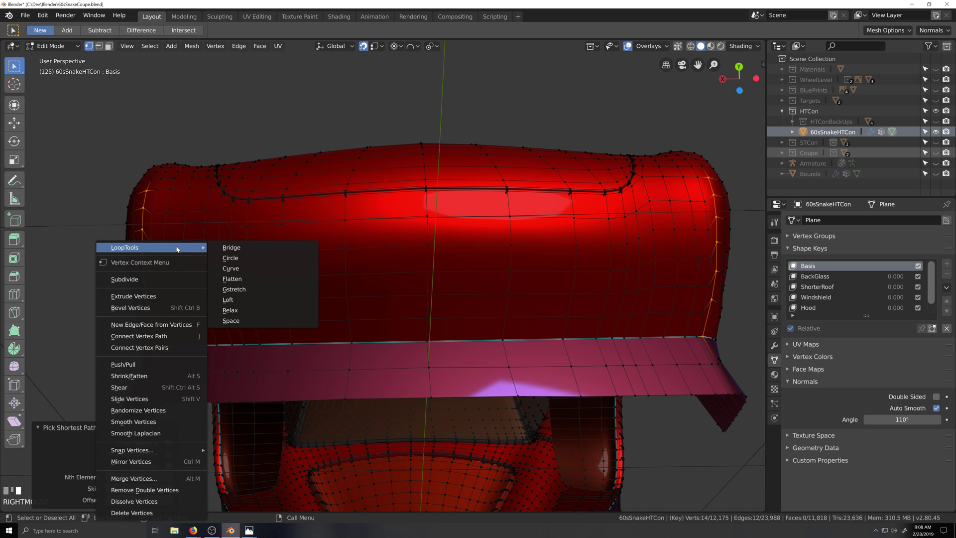
{"action": "left_click", "coordinate": [242, 320]}
Evenly space the eleventh pair of columns, running down the outer rear corners to the lower panel's ends, with LoopTools Space.
{"action": "left_click", "coordinate": [136, 194]}
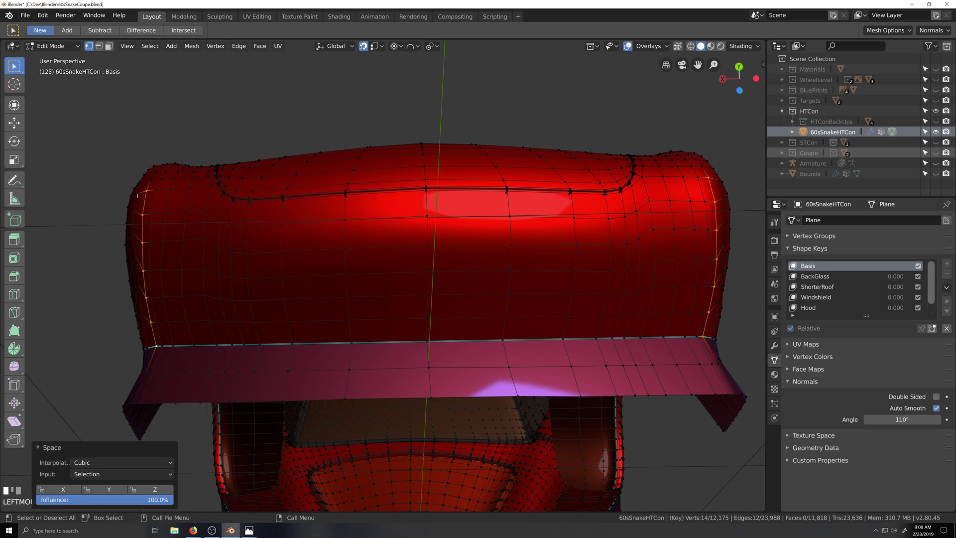
{"action": "left_click", "coordinate": [147, 347], "text": "ctrl+shift"}
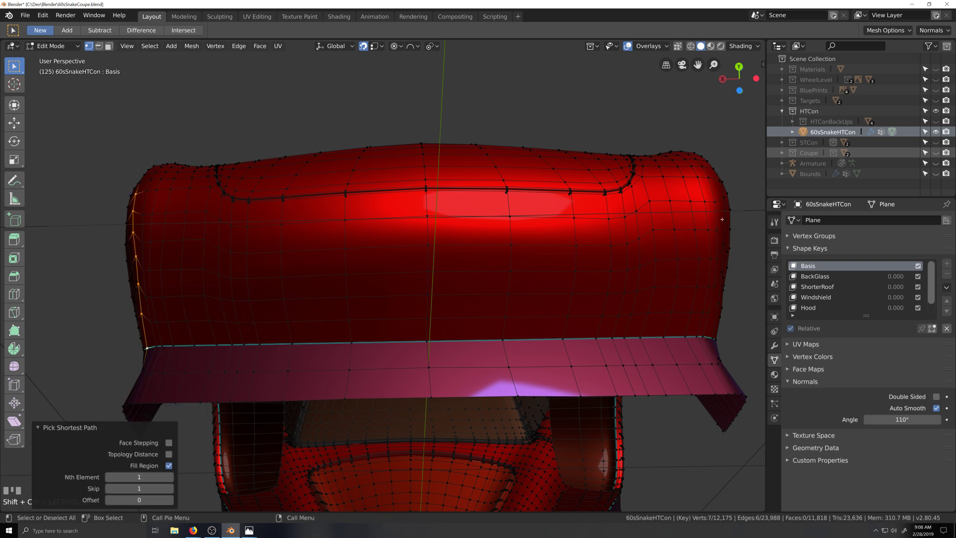
{"action": "left_click", "coordinate": [721, 181], "text": "shift"}
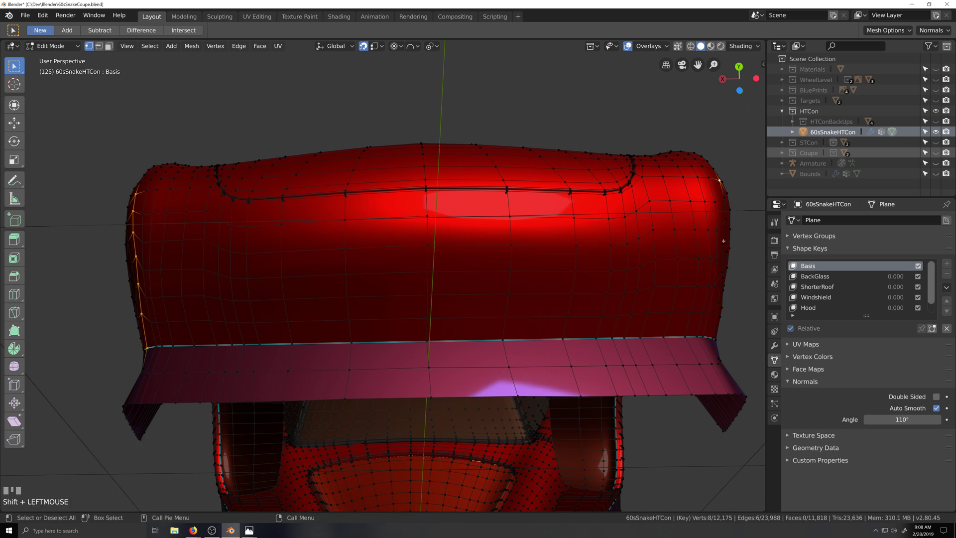
{"action": "left_click", "coordinate": [713, 336], "text": "ctrl+shift"}
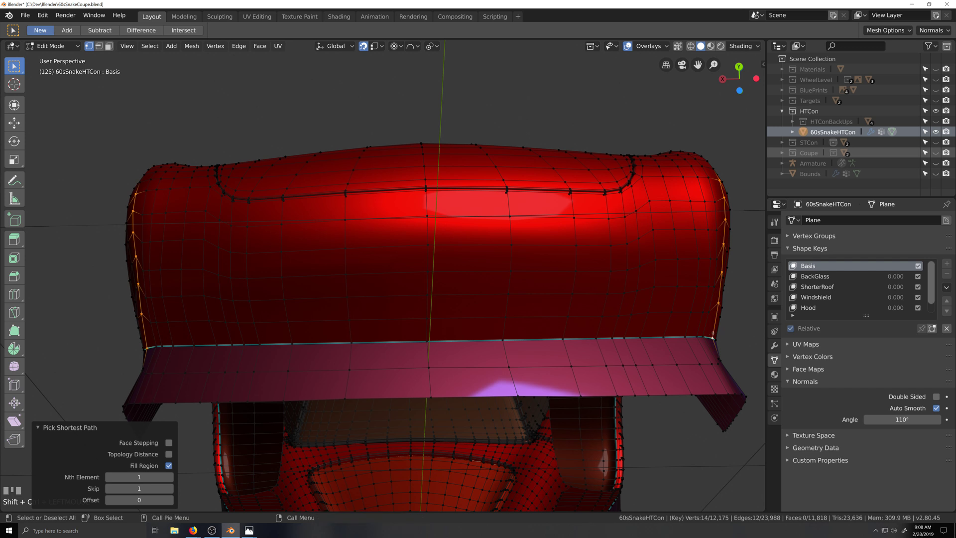
{"action": "right_click", "coordinate": [712, 280]}
{"action": "mouse_move", "coordinate": [736, 247]}
{"action": "left_click", "coordinate": [802, 320]}
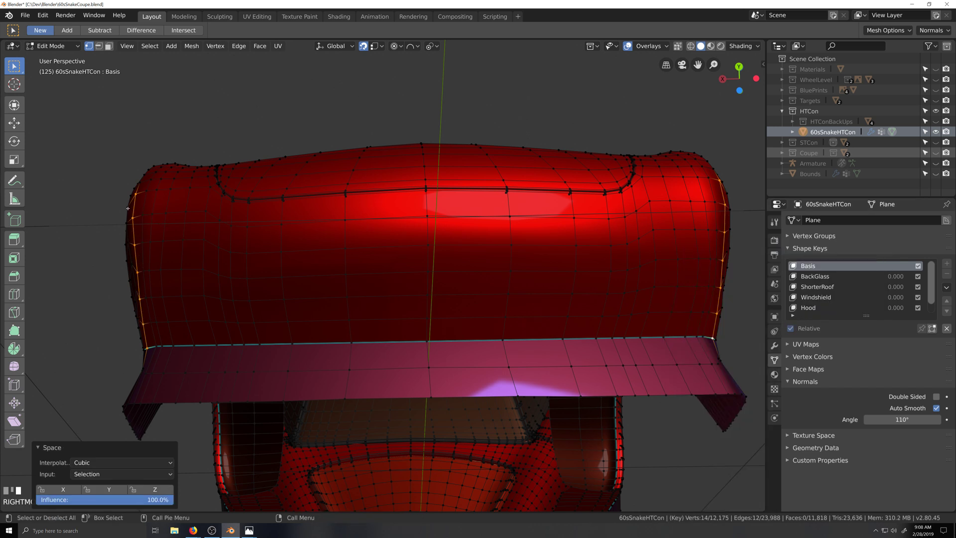
In the left side view with X-ray on, evenly space the twelfth pair of columns, just around the rear corners, with LoopTools Space.
{"action": "middle_click_drag", "start_coordinate": [726, 196], "coordinate": [691, 234]}
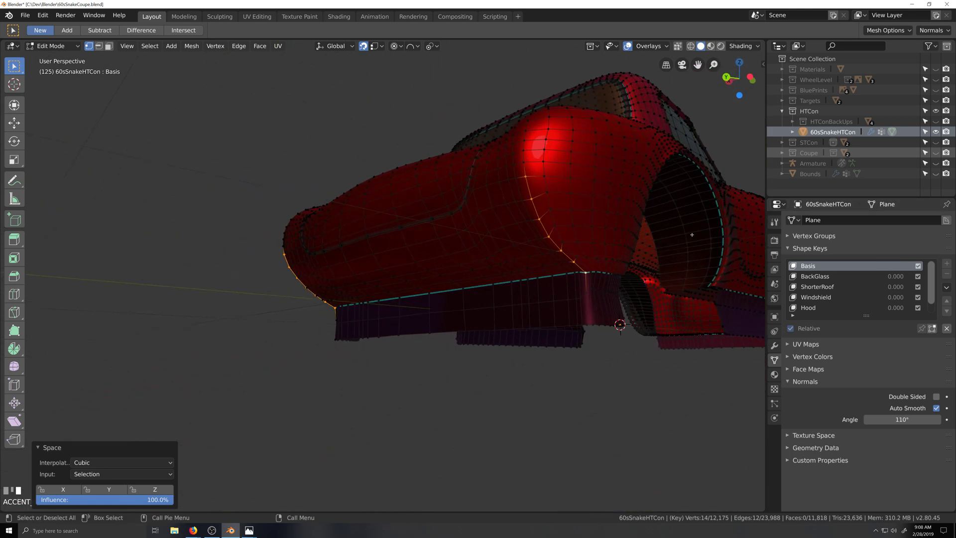
{"action": "left_click", "coordinate": [544, 189]}
{"action": "left_click", "coordinate": [590, 271], "text": "ctrl+shift"}
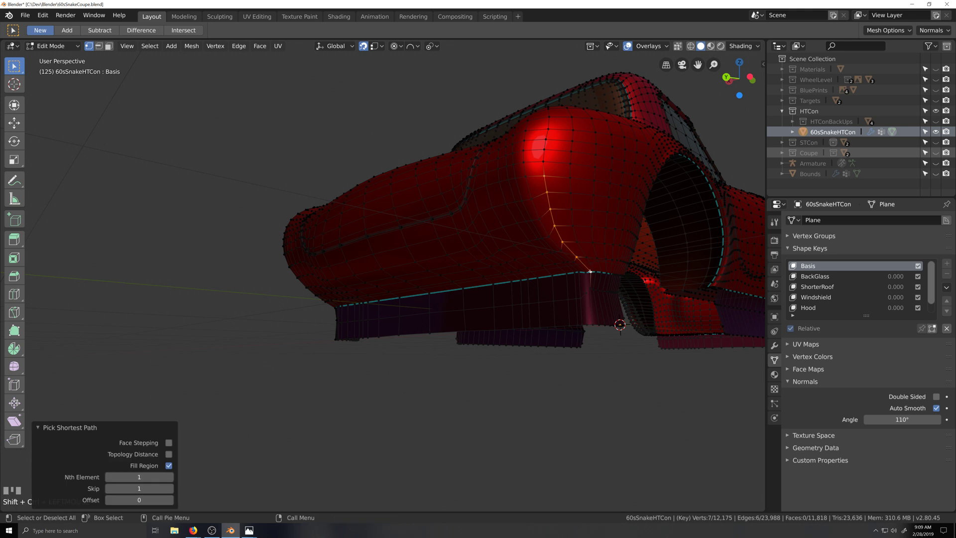
{"action": "key", "text": "ctrl+KP_3"}
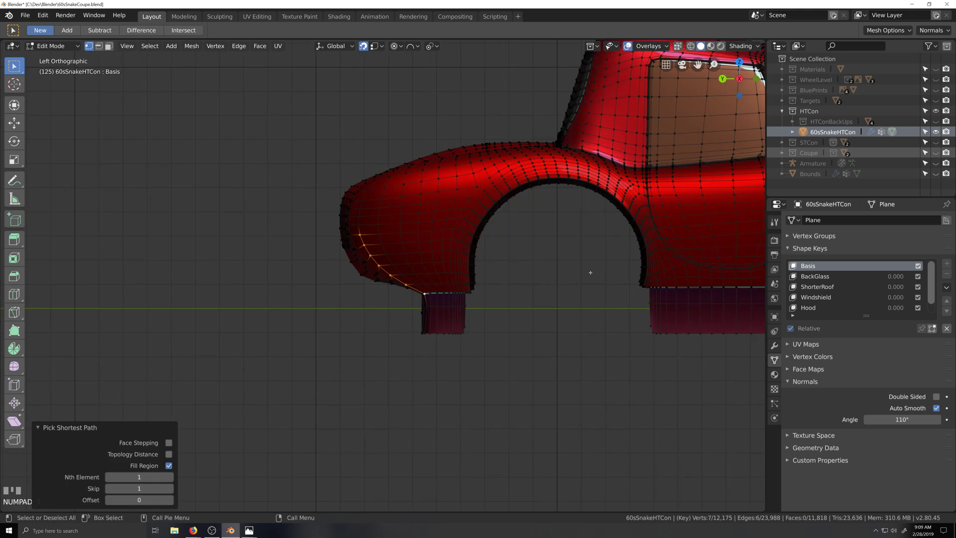
{"action": "scroll", "coordinate": [393, 354], "scroll_direction": "up", "scroll_amount": 6}
{"action": "key", "text": "alt+z"}
{"action": "key", "text": "shift+grave"}
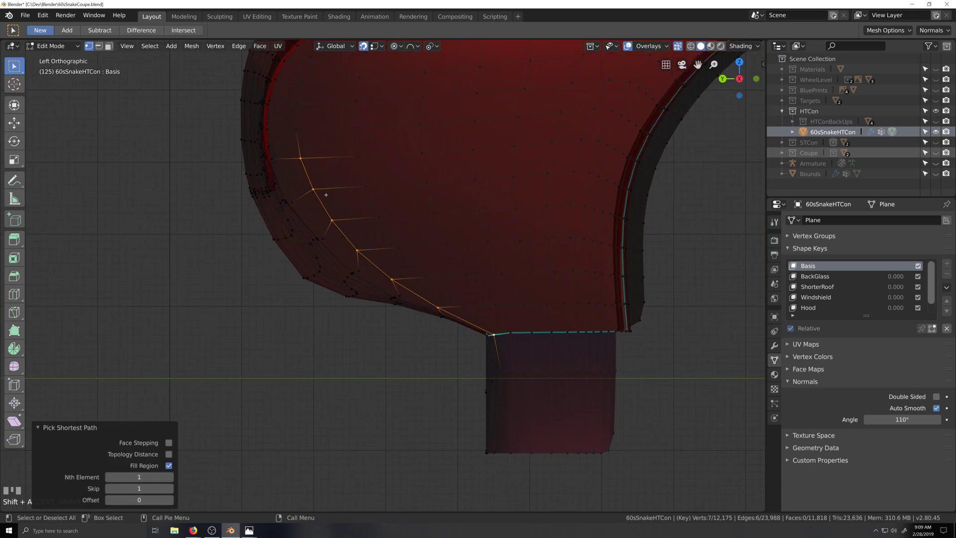
{"action": "scroll", "coordinate": [328, 188], "scroll_direction": "up", "scroll_amount": 2}
{"action": "key", "text": "c"}
{"action": "mouse_move", "coordinate": [266, 109]}
{"action": "left_mouse_down"}
{"action": "mouse_move", "coordinate": [284, 159]}
{"action": "mouse_move", "coordinate": [341, 241]}
{"action": "mouse_move", "coordinate": [542, 359]}
{"action": "left_mouse_up"}
{"action": "right_click", "coordinate": [543, 359]}
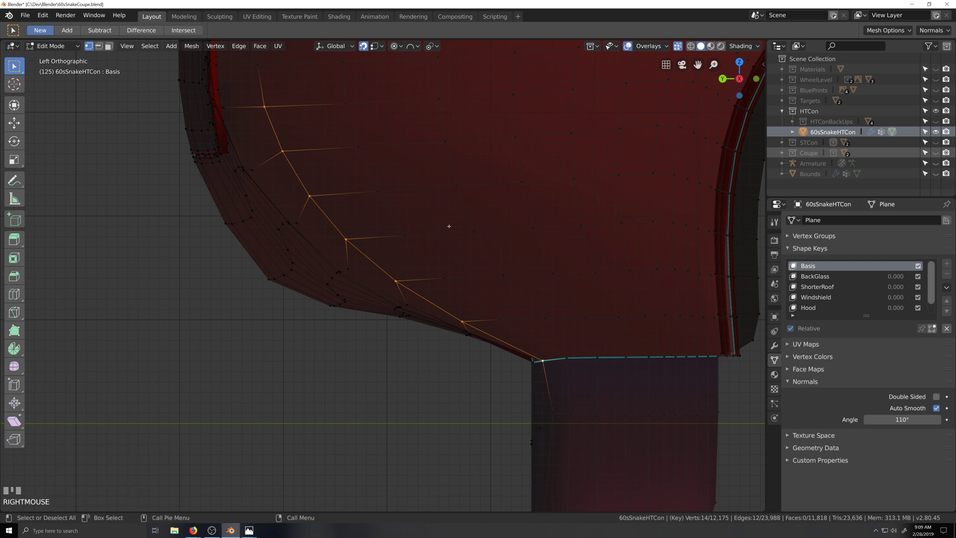
{"action": "right_click", "coordinate": [435, 247]}
{"action": "mouse_move", "coordinate": [449, 248]}
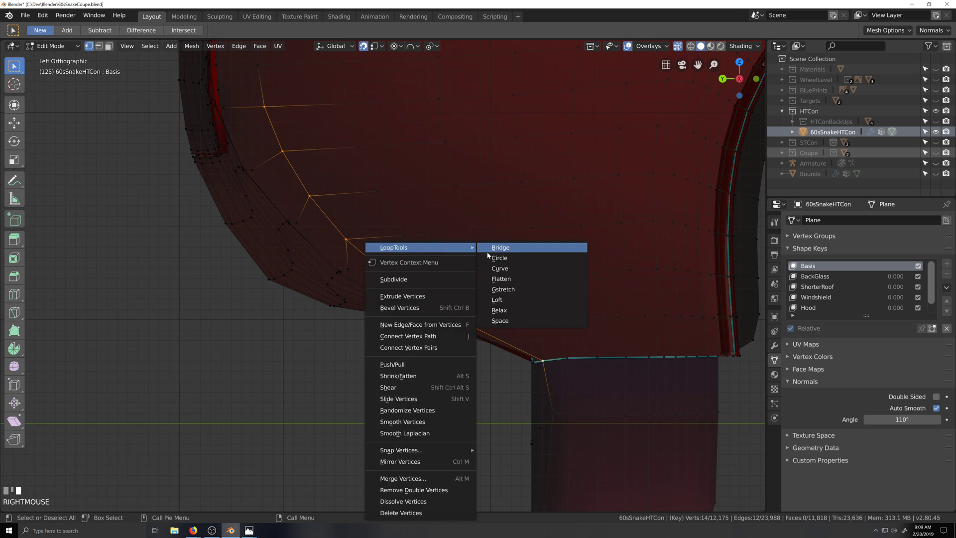
{"action": "left_click", "coordinate": [502, 312]}
Evenly space the thirteenth pair of columns, one column further toward the rear wheel arches, with LoopTools Space.
{"action": "middle_click_drag", "start_coordinate": [612, 299], "coordinate": [521, 270], "text": "shift"}
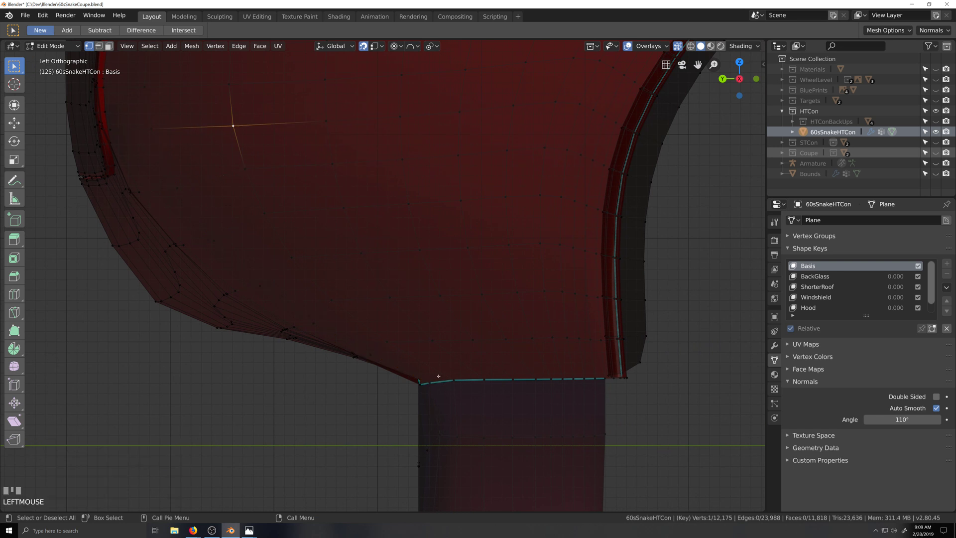
{"action": "left_click", "coordinate": [454, 381], "text": "ctrl+shift"}
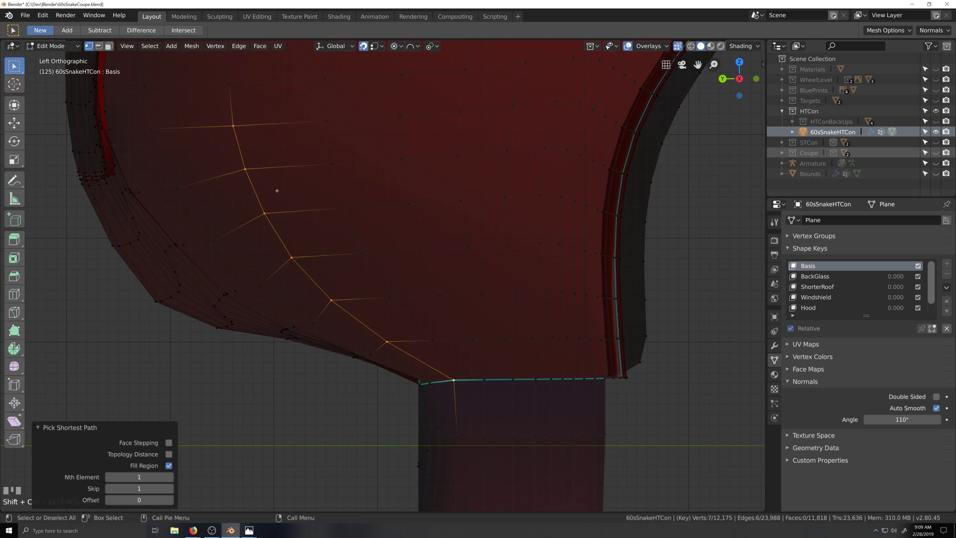
{"action": "key", "text": "c"}
{"action": "mouse_move", "coordinate": [234, 132]}
{"action": "left_mouse_down"}
{"action": "mouse_move", "coordinate": [256, 198]}
{"action": "mouse_move", "coordinate": [328, 292]}
{"action": "mouse_move", "coordinate": [455, 384]}
{"action": "left_mouse_up"}
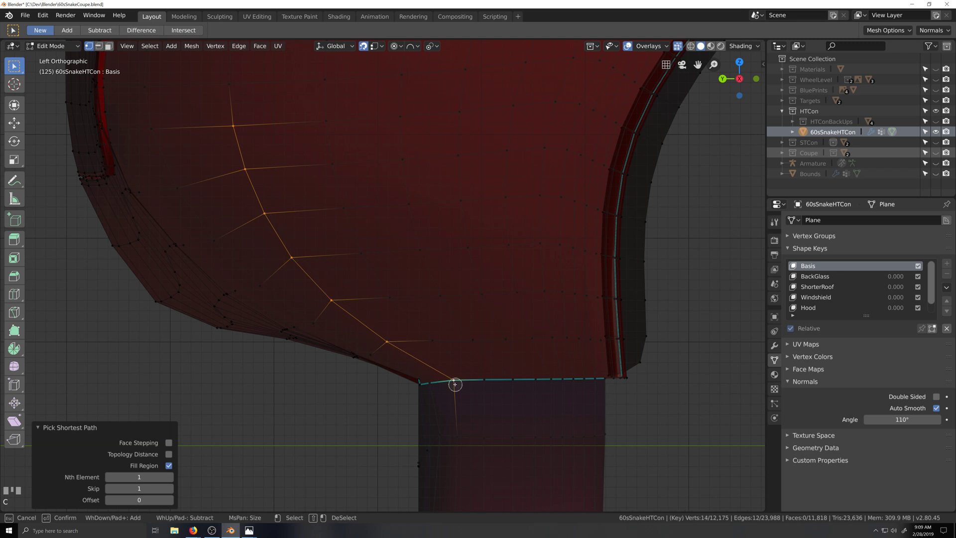
{"action": "right_click", "coordinate": [455, 384]}
{"action": "right_click", "coordinate": [448, 378]}
{"action": "mouse_move", "coordinate": [451, 247]}
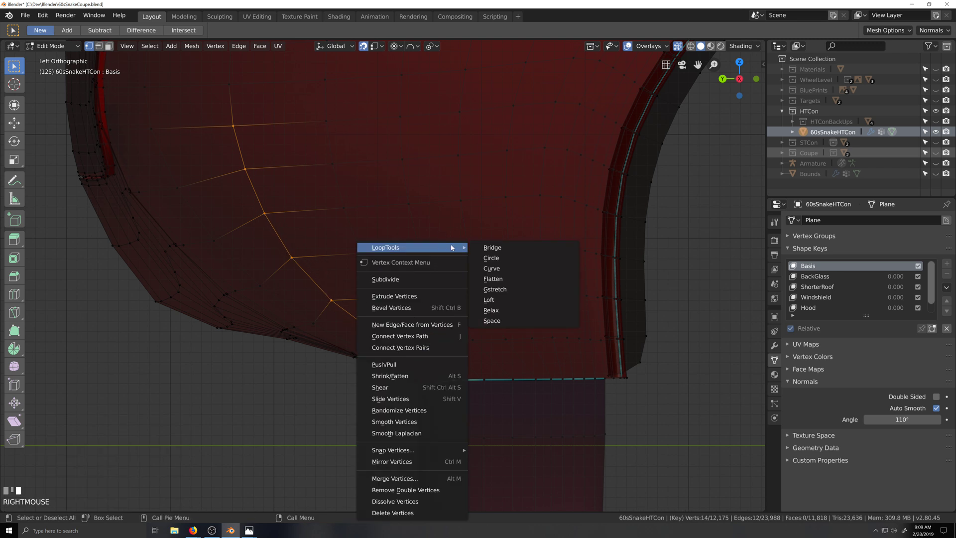
{"action": "left_click", "coordinate": [509, 321]}
Select the fourteenth pair of columns, the next ones toward the wheel arches on both rear fenders, for spacing.
{"action": "left_click", "coordinate": [328, 122]}
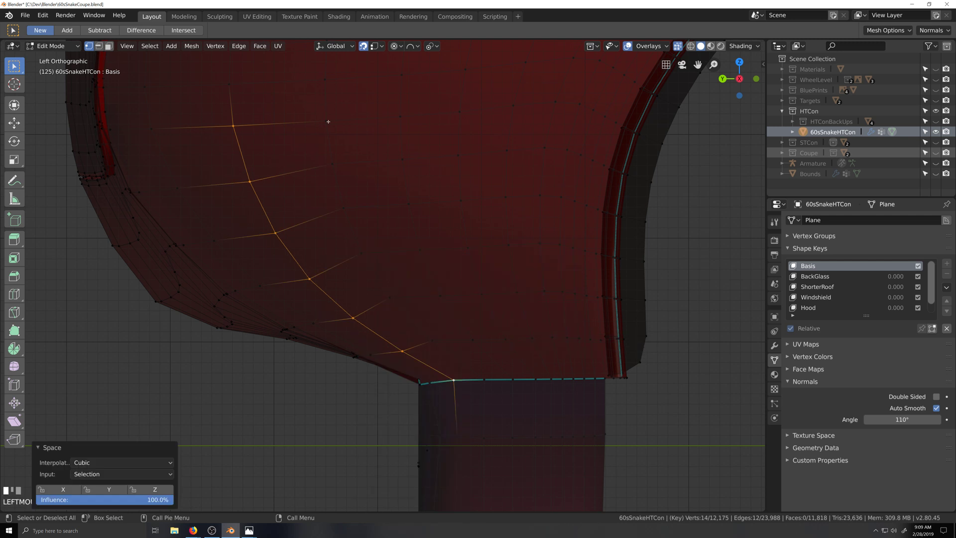
{"action": "left_click", "coordinate": [487, 377]}
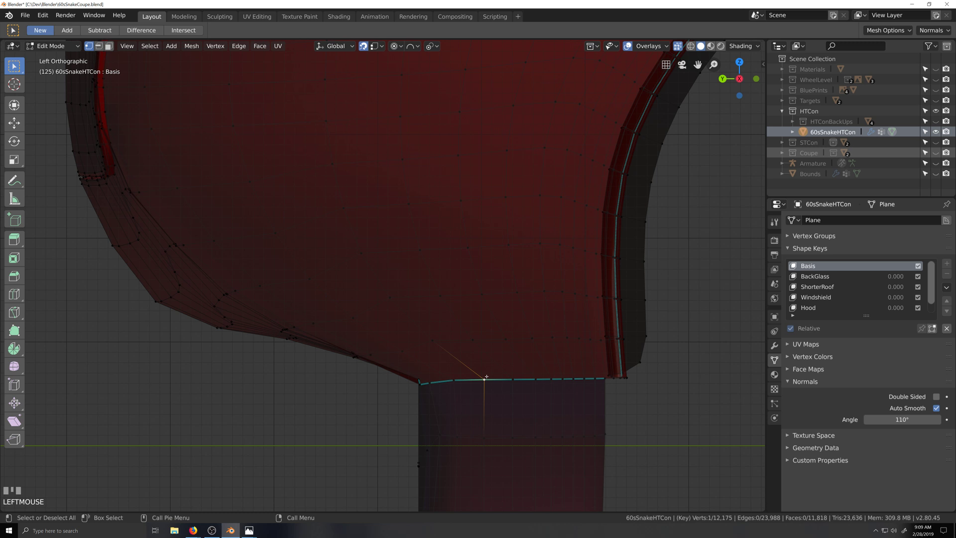
{"action": "left_click", "coordinate": [326, 121], "text": "ctrl+shift"}
{"action": "key", "text": "c"}
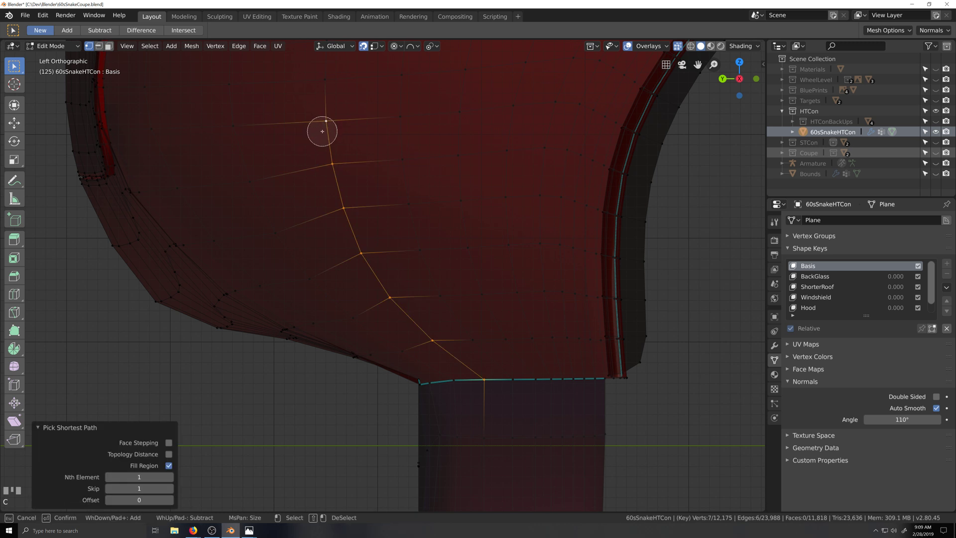
Add the matching far-side vertices to the selected vertical edge line on the rear quarter panel and even their spacing with LoopTools Space.
{"action": "mouse_move", "coordinate": [320, 128]}
{"action": "left_mouse_down"}
{"action": "mouse_move", "coordinate": [383, 286]}
{"action": "mouse_move", "coordinate": [426, 337]}
{"action": "mouse_move", "coordinate": [480, 370]}
{"action": "left_mouse_up"}
{"action": "right_click", "coordinate": [479, 370]}
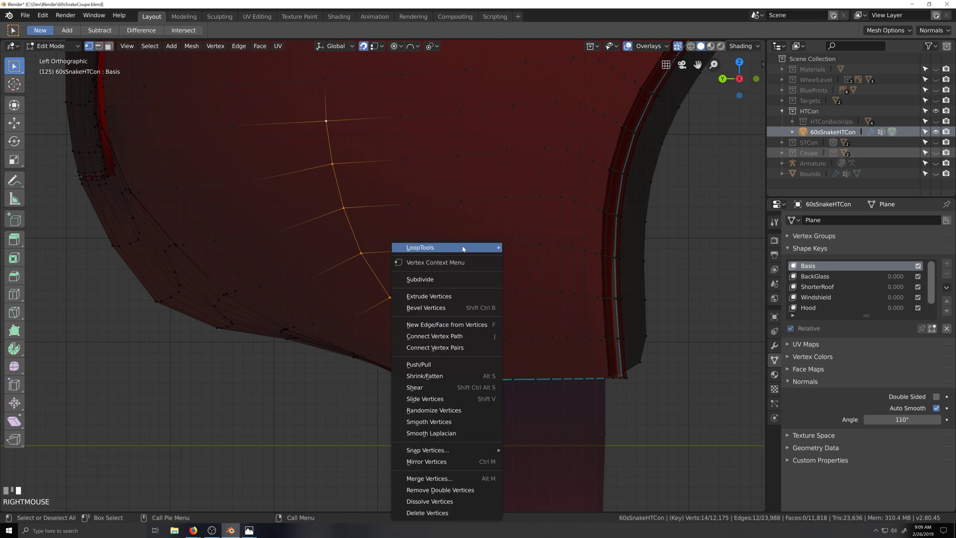
{"action": "mouse_move", "coordinate": [491, 248]}
{"action": "left_click", "coordinate": [527, 321]}
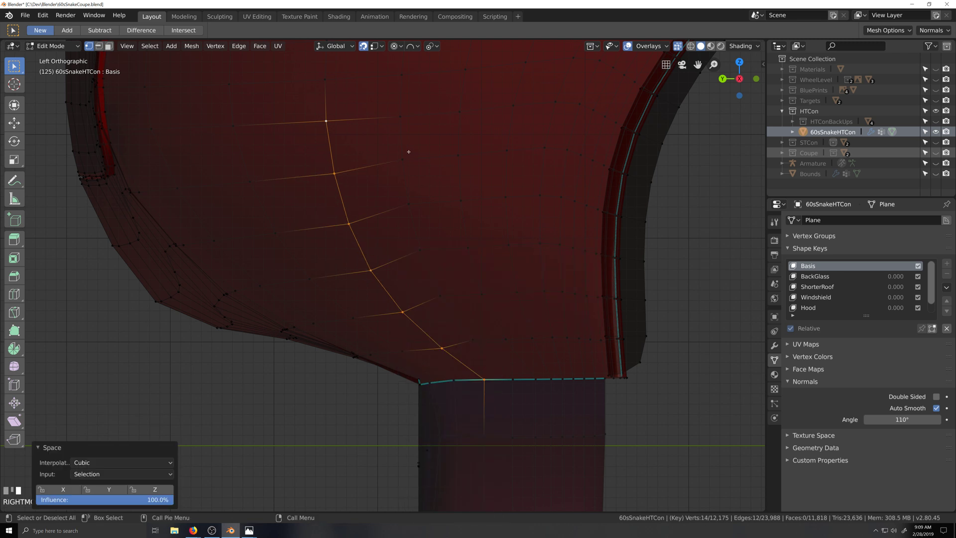
Evenly space the adjacent seven-vertex vertical line toward the rear wheel arch on both body sides with LoopTools Space.
{"action": "left_click", "coordinate": [400, 118]}
{"action": "left_click", "coordinate": [512, 377], "text": "ctrl+shift"}
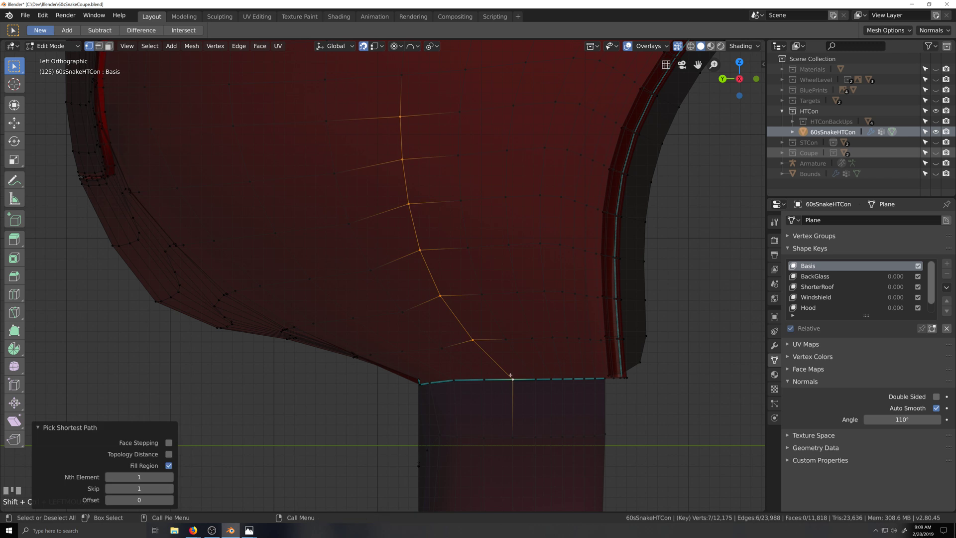
{"action": "key", "text": "c"}
{"action": "mouse_move", "coordinate": [395, 118]}
{"action": "left_mouse_down"}
{"action": "mouse_move", "coordinate": [420, 258]}
{"action": "mouse_move", "coordinate": [455, 327]}
{"action": "mouse_move", "coordinate": [508, 381]}
{"action": "left_mouse_up"}
{"action": "right_click", "coordinate": [508, 380]}
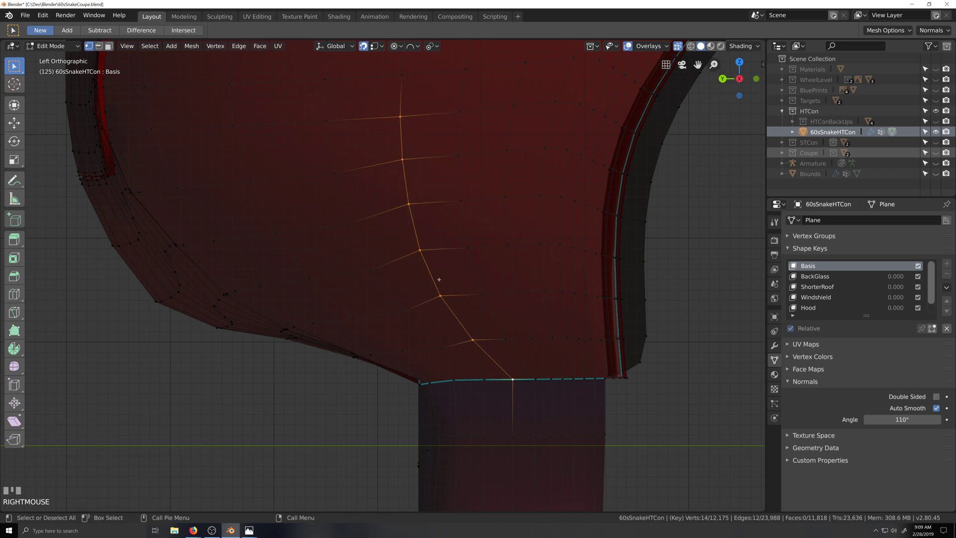
{"action": "right_click", "coordinate": [425, 251]}
{"action": "mouse_move", "coordinate": [425, 250]}
{"action": "left_click", "coordinate": [518, 320]}
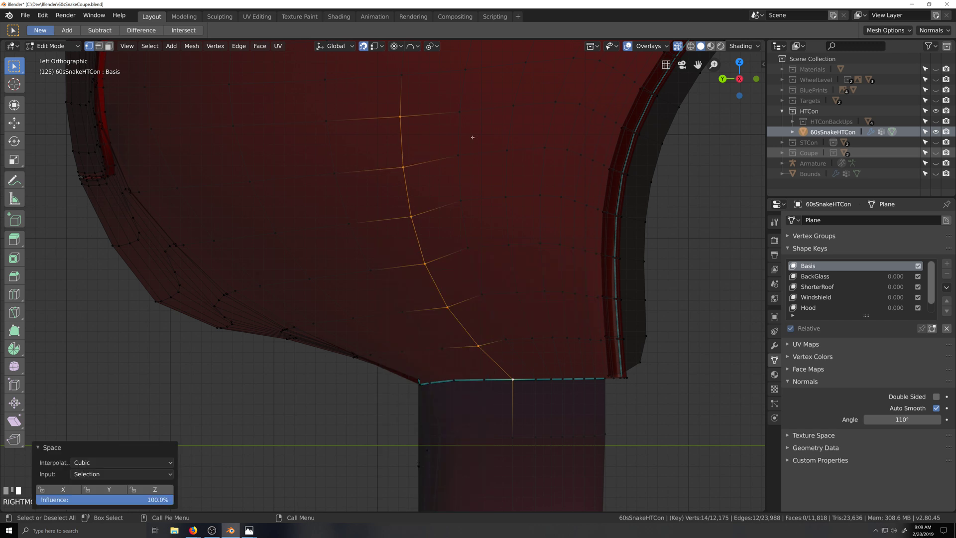
Even out the following vertical vertex line, midway across the rear quarter panel, on both body sides using LoopTools Space.
{"action": "left_click", "coordinate": [460, 112]}
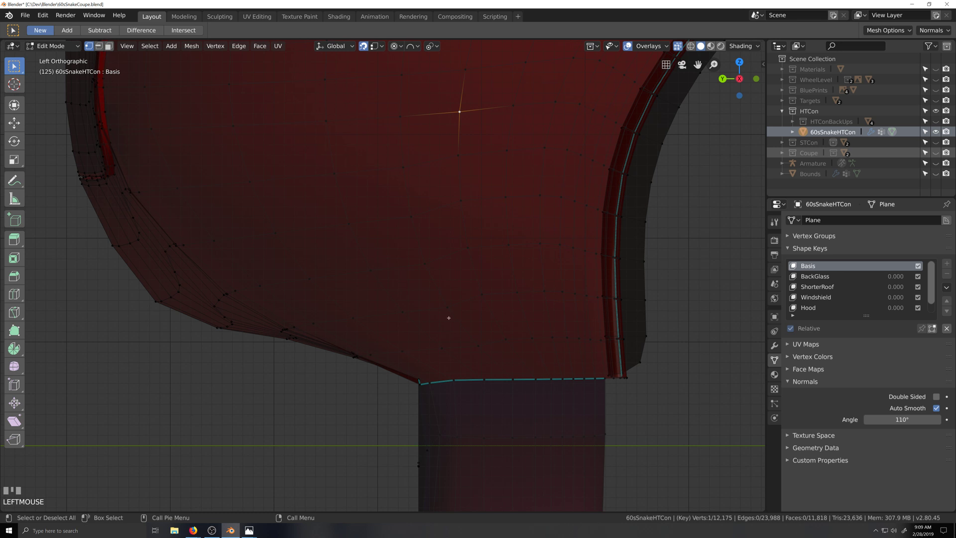
{"action": "left_click", "coordinate": [534, 379], "text": "ctrl+shift"}
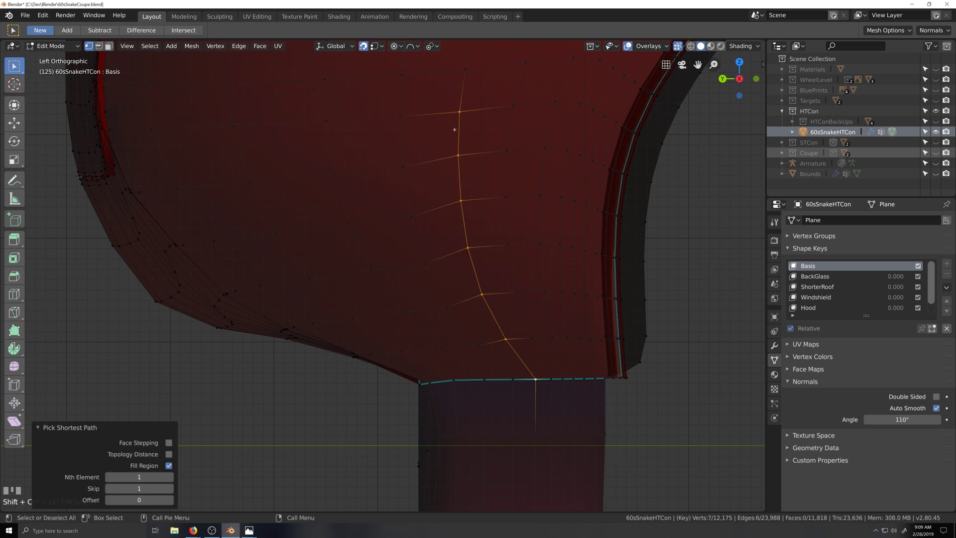
{"action": "key", "text": "c"}
{"action": "mouse_move", "coordinate": [461, 110]}
{"action": "left_mouse_down"}
{"action": "mouse_move", "coordinate": [461, 169]}
{"action": "mouse_move", "coordinate": [484, 282]}
{"action": "mouse_move", "coordinate": [507, 346]}
{"action": "mouse_move", "coordinate": [532, 374]}
{"action": "left_mouse_up"}
{"action": "right_click", "coordinate": [531, 374]}
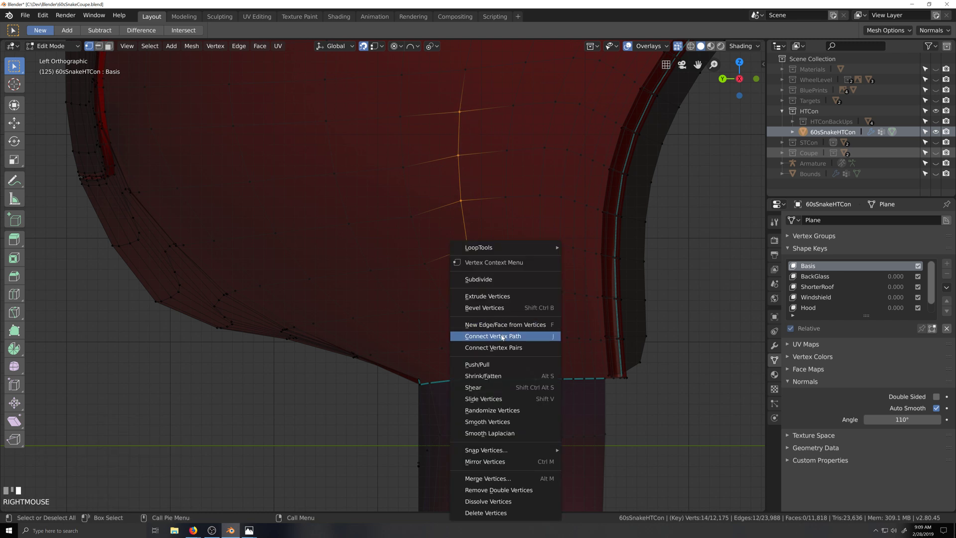
{"action": "mouse_move", "coordinate": [537, 254]}
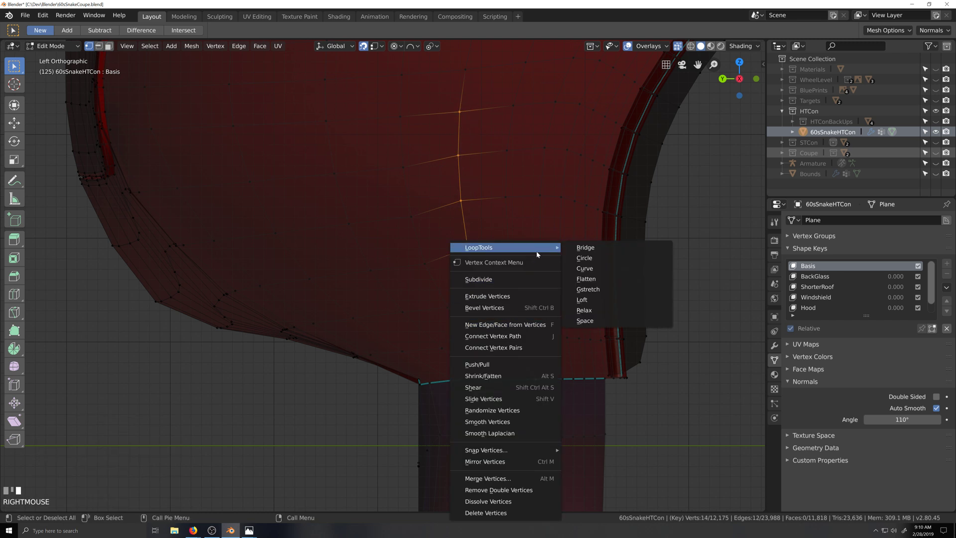
{"action": "left_click", "coordinate": [606, 323]}
Apply LoopTools Space to the second-to-last vertical vertex line before the rear wheel arch, including its far-side counterpart.
{"action": "middle_click_drag", "start_coordinate": [706, 335], "coordinate": [602, 318], "text": "shift"}
{"action": "middle_click_drag", "start_coordinate": [393, 144], "coordinate": [399, 161], "text": "shift"}
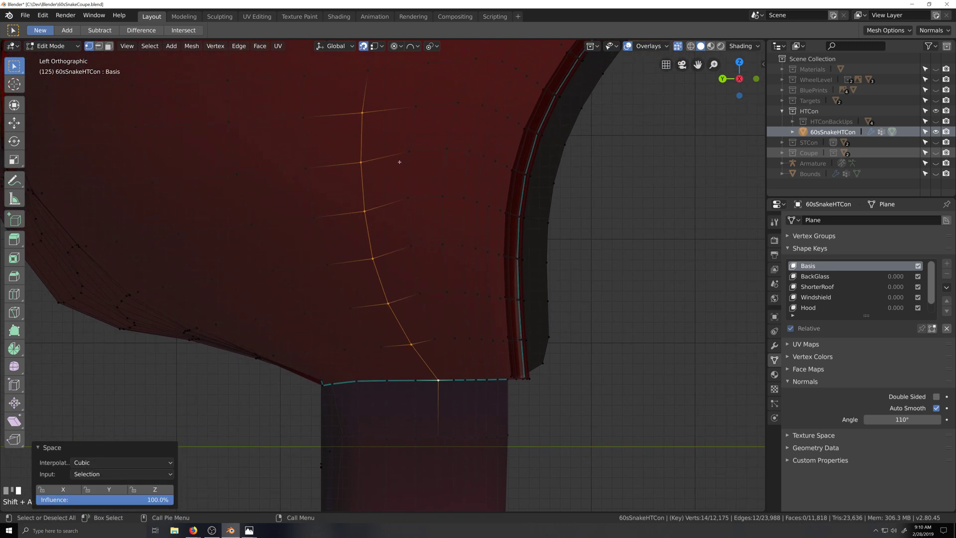
{"action": "left_click", "coordinate": [416, 107]}
{"action": "left_click", "coordinate": [455, 378], "text": "ctrl+shift"}
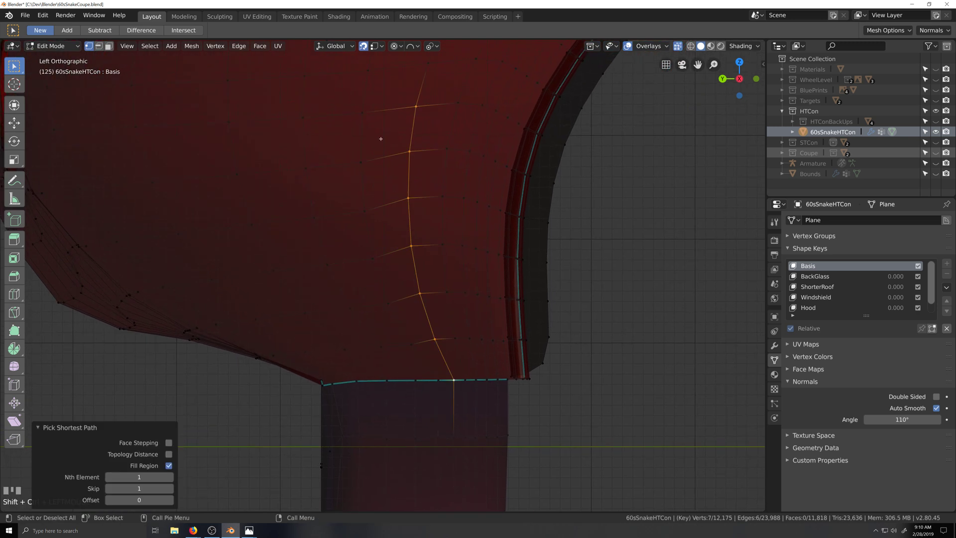
{"action": "key", "text": "c"}
{"action": "mouse_move", "coordinate": [415, 107]}
{"action": "left_mouse_down"}
{"action": "mouse_move", "coordinate": [418, 291]}
{"action": "mouse_move", "coordinate": [451, 377]}
{"action": "left_mouse_up"}
{"action": "right_click", "coordinate": [450, 377]}
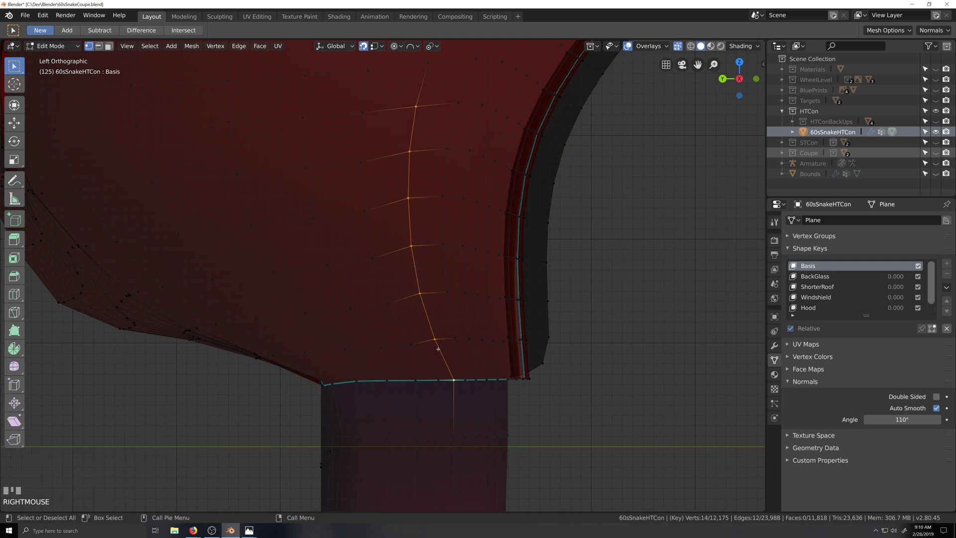
{"action": "right_click", "coordinate": [450, 377]}
{"action": "mouse_move", "coordinate": [459, 247]}
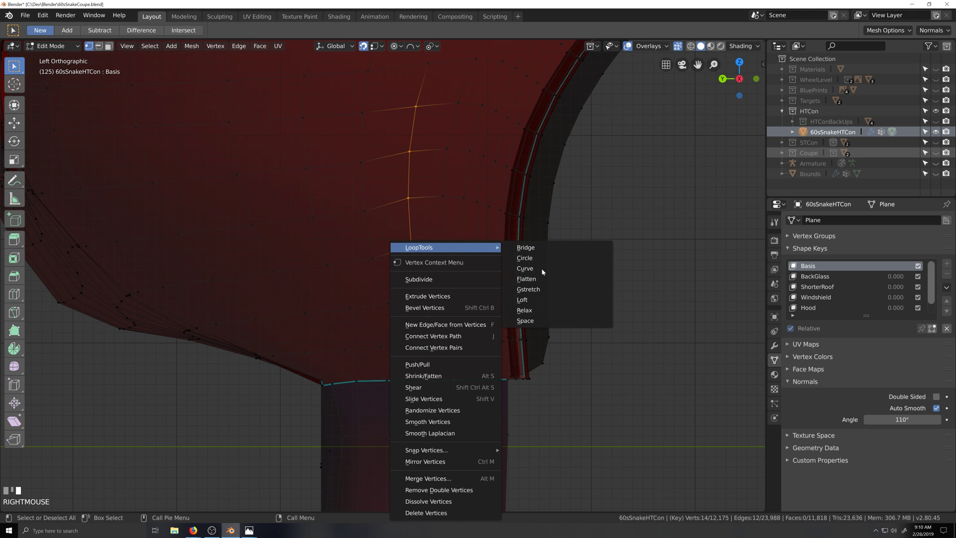
{"action": "left_click", "coordinate": [529, 320]}
Space out the vertical vertex line closest to the rear wheel arch evenly on both body sides with LoopTools Space.
{"action": "scroll", "coordinate": [379, 262], "scroll_direction": "down", "scroll_amount": 3}
{"action": "scroll", "coordinate": [371, 261], "scroll_direction": "up", "scroll_amount": 3}
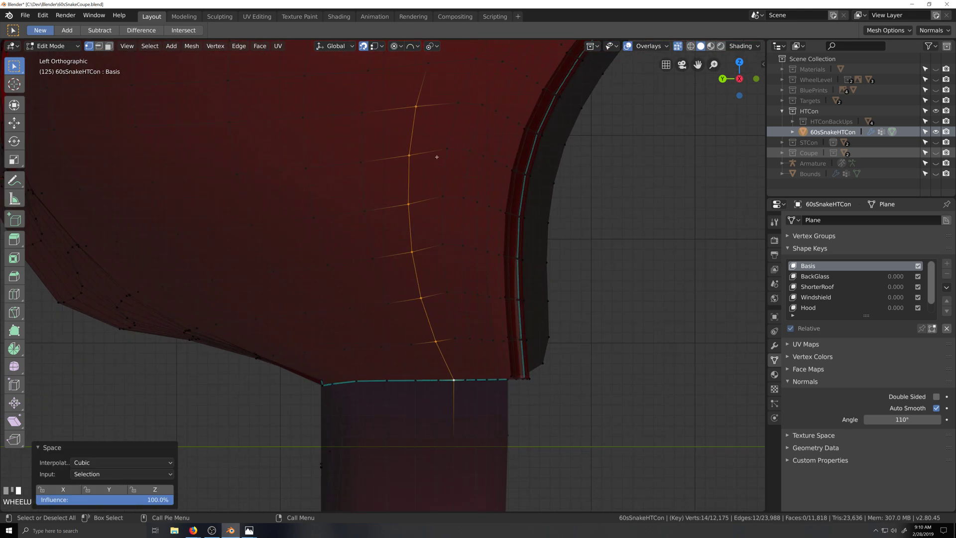
{"action": "left_click", "coordinate": [457, 104]}
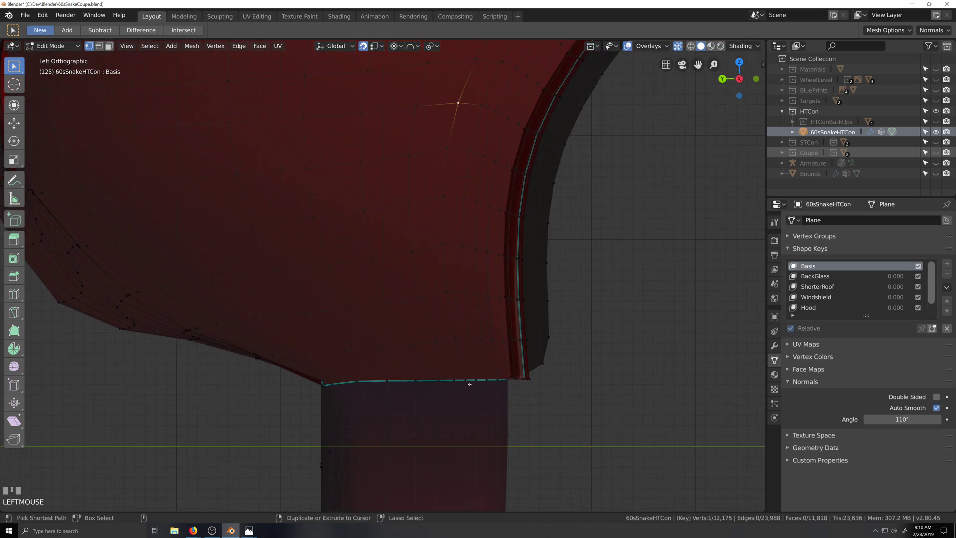
{"action": "left_click", "coordinate": [468, 383], "text": "ctrl"}
{"action": "key", "text": "c"}
{"action": "mouse_move", "coordinate": [458, 370]}
{"action": "left_mouse_down"}
{"action": "mouse_move", "coordinate": [456, 94]}
{"action": "mouse_move", "coordinate": [440, 163]}
{"action": "mouse_move", "coordinate": [438, 240]}
{"action": "mouse_move", "coordinate": [464, 372]}
{"action": "left_mouse_up"}
{"action": "right_click", "coordinate": [465, 372]}
{"action": "right_click", "coordinate": [443, 247]}
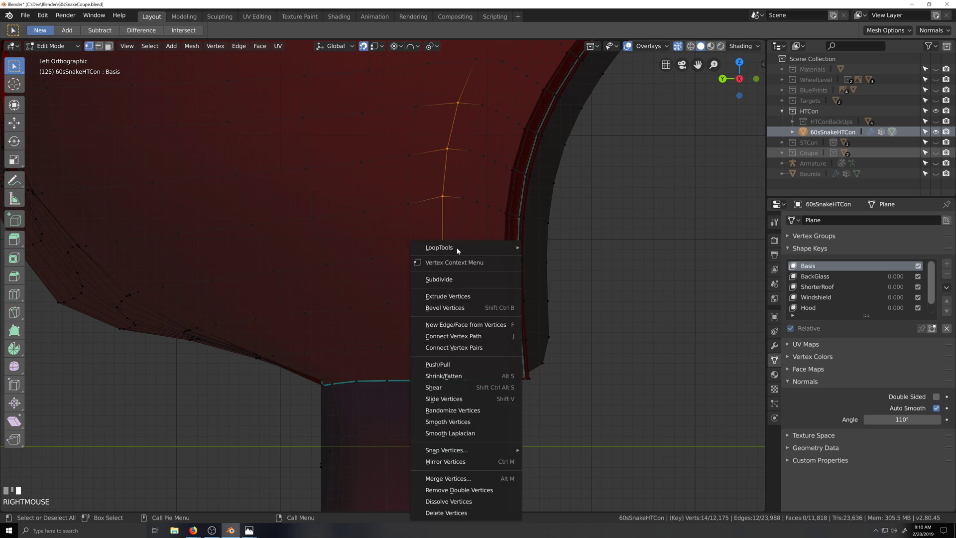
{"action": "mouse_move", "coordinate": [498, 247]}
{"action": "left_click", "coordinate": [552, 323]}
Return to Object Mode and inspect the wireframe flow across the rear bodywork.
{"action": "scroll", "coordinate": [399, 266], "scroll_direction": "down", "scroll_amount": 2}
{"action": "middle_click_drag", "start_coordinate": [400, 267], "coordinate": [428, 264]}
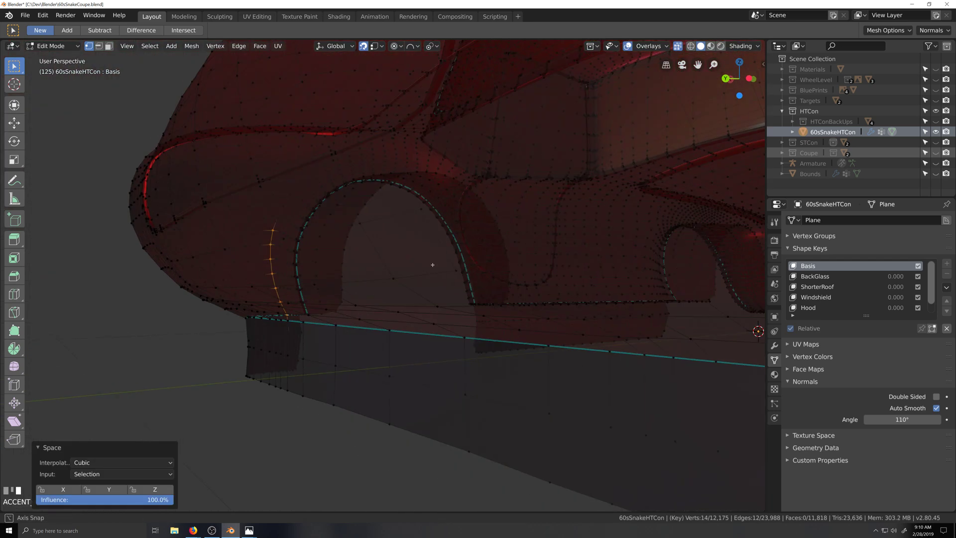
{"action": "scroll", "coordinate": [421, 284], "scroll_direction": "down", "scroll_amount": 3}
{"action": "key", "text": "Tab"}
{"action": "scroll", "coordinate": [453, 296], "scroll_direction": "down", "scroll_amount": 2}
{"action": "middle_click_drag", "start_coordinate": [453, 297], "coordinate": [471, 306]}
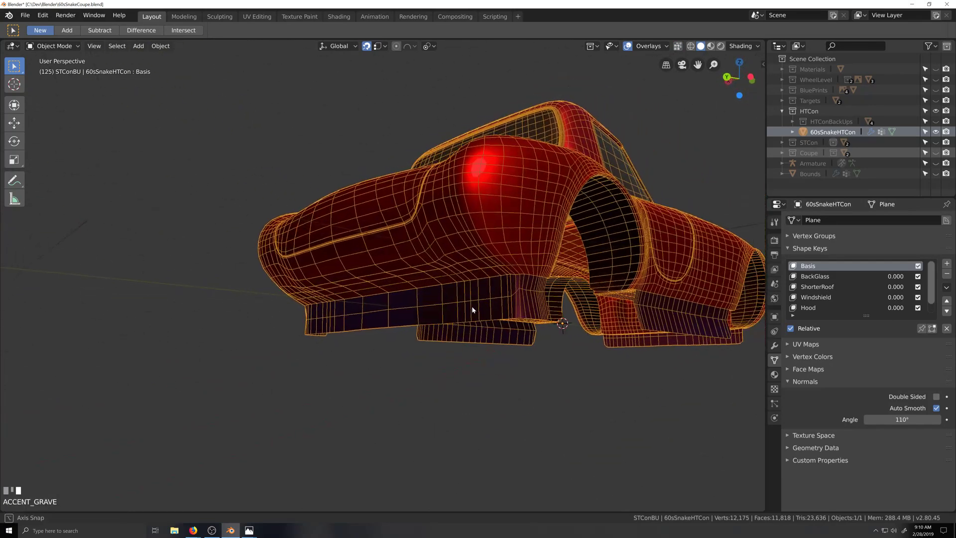
Preview the Trunk shape key by setting its value to 1.000.
{"action": "scroll", "coordinate": [803, 313], "scroll_direction": "down", "scroll_amount": 1}
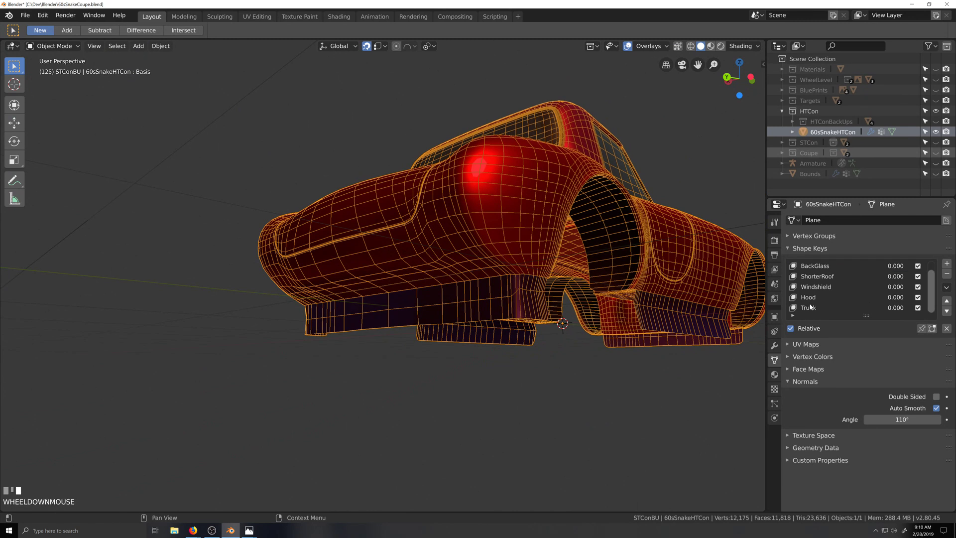
{"action": "left_click", "coordinate": [819, 309]}
{"action": "scroll", "coordinate": [816, 309], "scroll_direction": "up", "scroll_amount": 2}
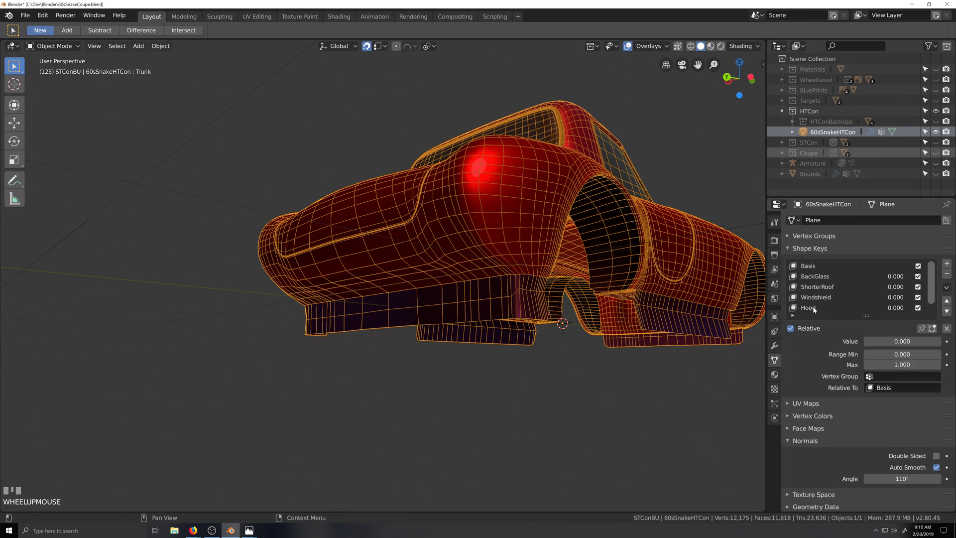
{"action": "left_click", "coordinate": [822, 268]}
{"action": "scroll", "coordinate": [822, 301], "scroll_direction": "down", "scroll_amount": 1}
{"action": "left_click", "coordinate": [821, 307]}
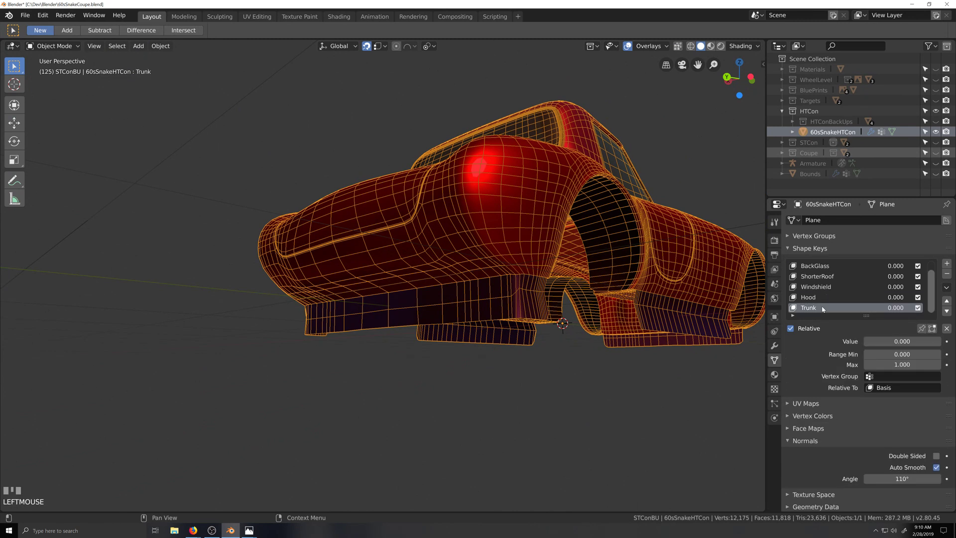
{"action": "left_click_drag", "start_coordinate": [886, 341], "coordinate": [952, 341]}
{"action": "scroll", "coordinate": [508, 321], "scroll_direction": "down", "scroll_amount": 2}
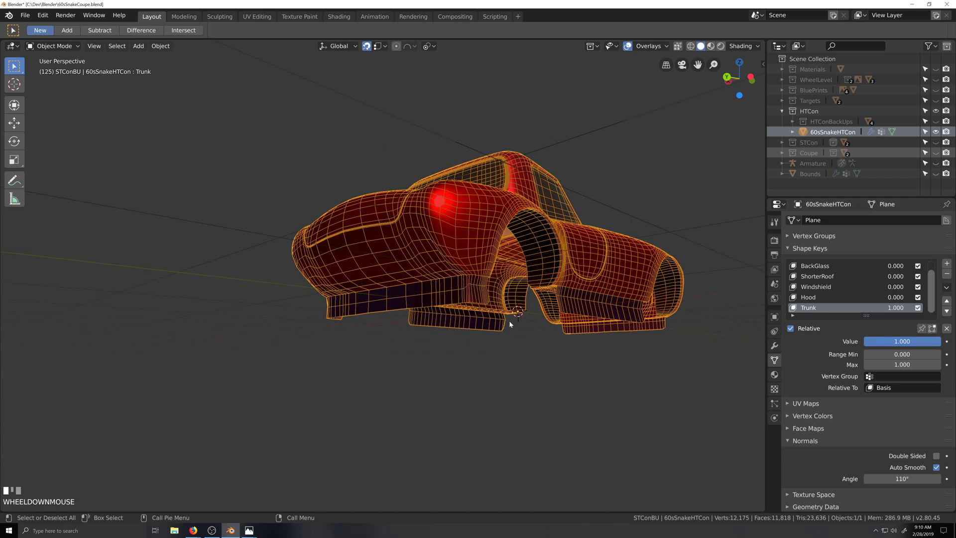
{"action": "key", "text": "grave"}
{"action": "key", "text": "Tab"}
{"action": "key", "text": "z"}
{"action": "key", "text": "grave"}
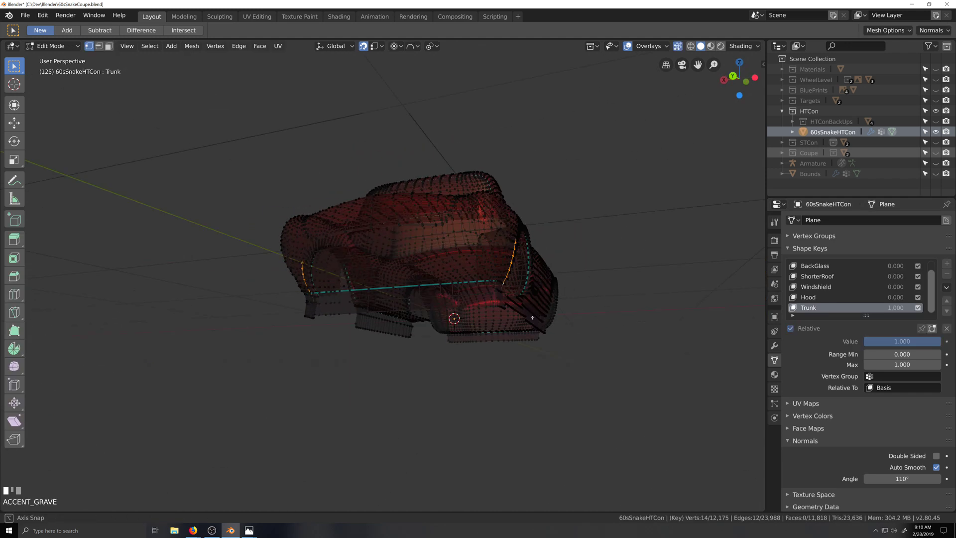
{"action": "key", "text": "z"}
{"action": "key", "text": "Tab"}
Turn off the wireframe overlay and inspect the shaded body from the rear and underneath.
{"action": "left_click", "coordinate": [666, 45]}
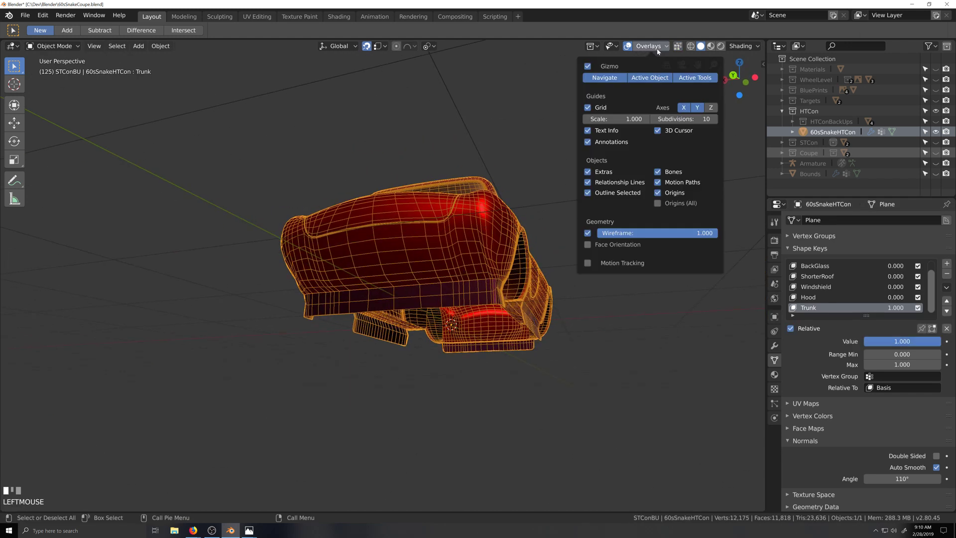
{"action": "left_click", "coordinate": [588, 232]}
{"action": "key", "text": "grave"}
{"action": "key", "text": "shift+grave"}
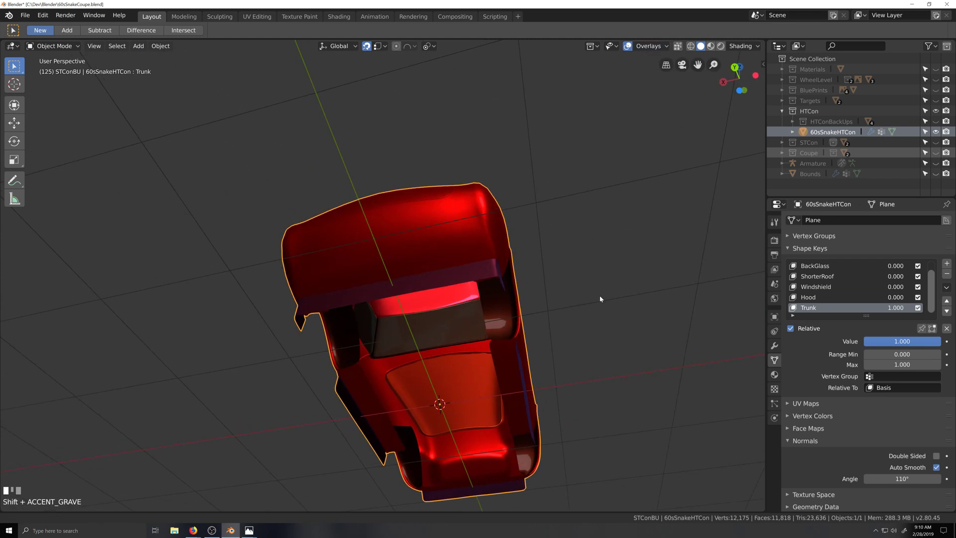
{"action": "scroll", "coordinate": [561, 326], "scroll_direction": "up", "scroll_amount": 2}
{"action": "key", "text": "grave"}
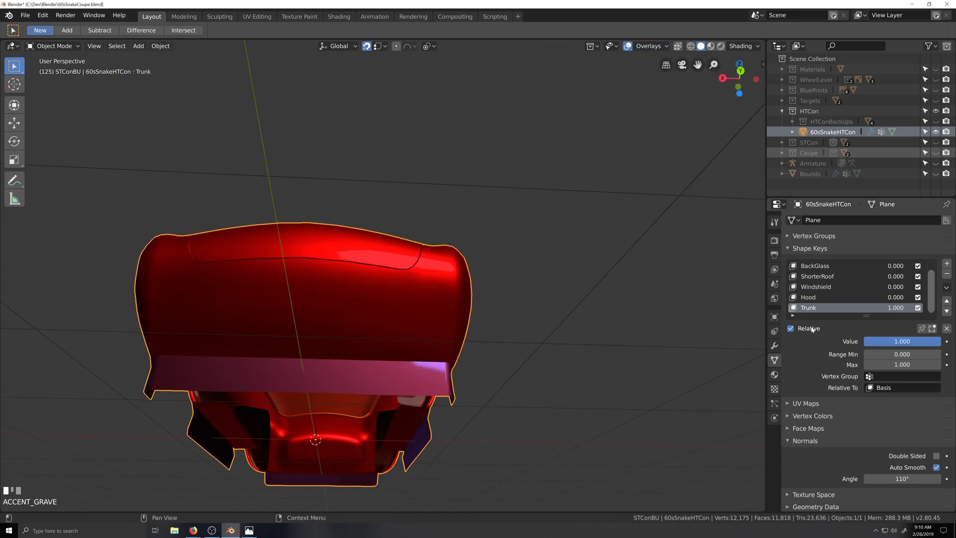
{"action": "middle_click_drag", "start_coordinate": [723, 353], "coordinate": [599, 294]}
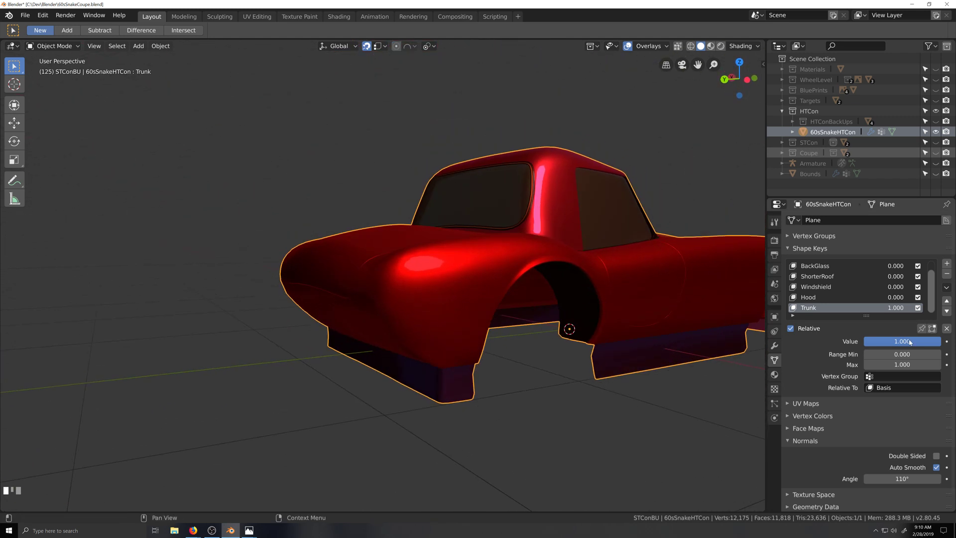
Lower the Trunk shape key's value to 0.000 and examine the rear end from behind and below.
{"action": "left_click_drag", "start_coordinate": [910, 341], "coordinate": [805, 343]}
{"action": "middle_click_drag", "start_coordinate": [692, 346], "coordinate": [652, 360]}
{"action": "left_click_drag", "start_coordinate": [891, 342], "coordinate": [841, 342]}
{"action": "middle_click_drag", "start_coordinate": [632, 342], "coordinate": [691, 345]}
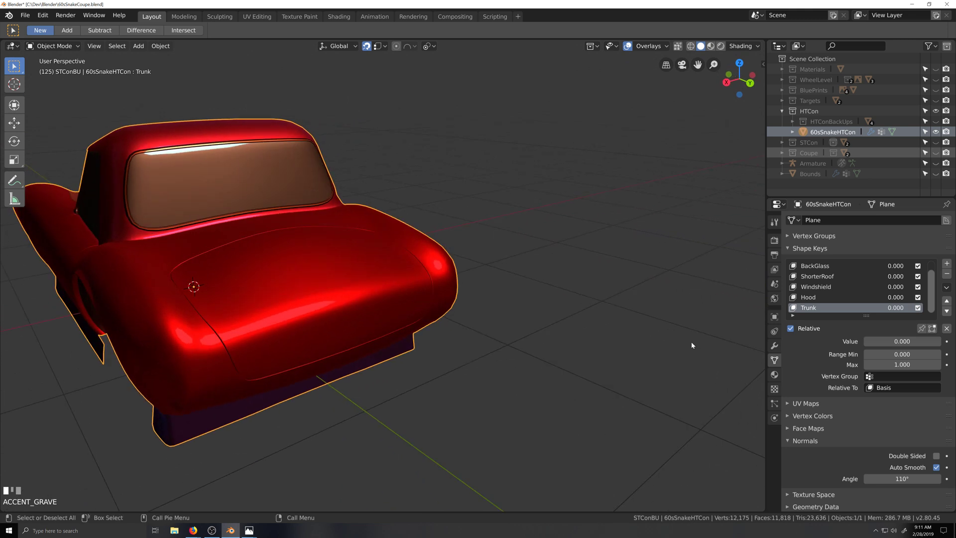
{"action": "mouse_move", "coordinate": [872, 341]}
{"action": "left_mouse_down"}
{"action": "mouse_move", "coordinate": [949, 342]}
{"action": "mouse_move", "coordinate": [866, 341]}
{"action": "left_mouse_up"}
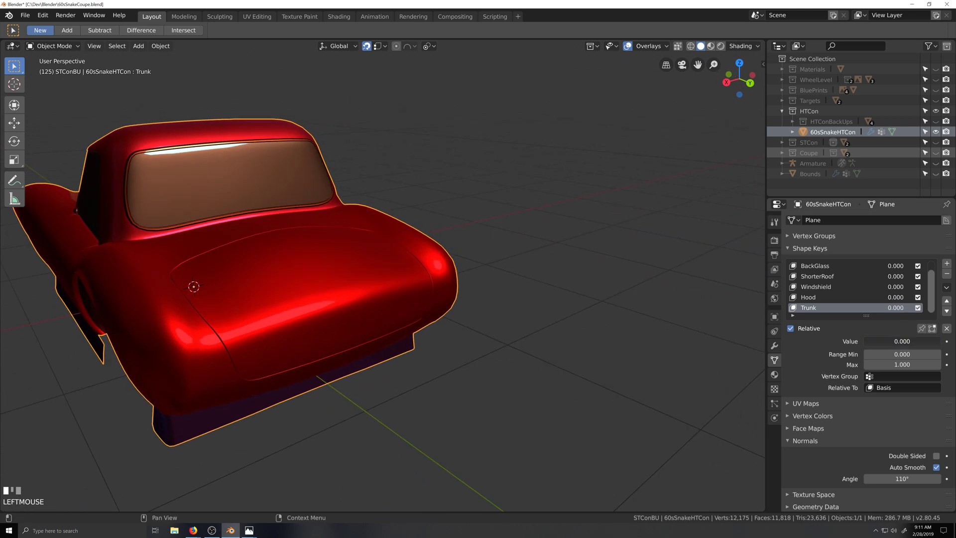
{"action": "middle_click_drag", "start_coordinate": [576, 358], "coordinate": [557, 322]}
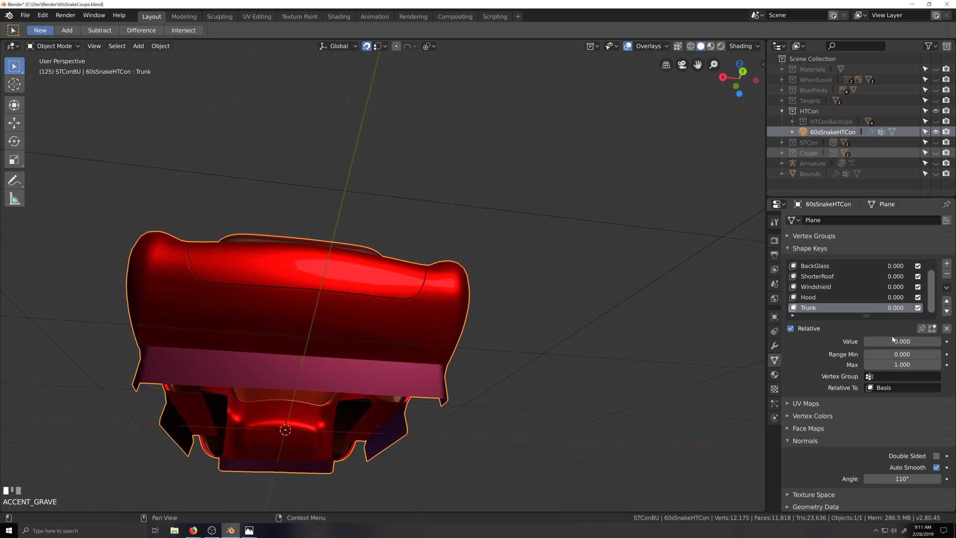
Raise the Trunk shape key's value to 1.000 and examine the body's side profile.
{"action": "left_click_drag", "start_coordinate": [893, 339], "coordinate": [946, 339]}
{"action": "middle_click_drag", "start_coordinate": [587, 329], "coordinate": [430, 267]}
{"action": "scroll", "coordinate": [529, 352], "scroll_direction": "down", "scroll_amount": 2}
{"action": "scroll", "coordinate": [466, 307], "scroll_direction": "up", "scroll_amount": 1}
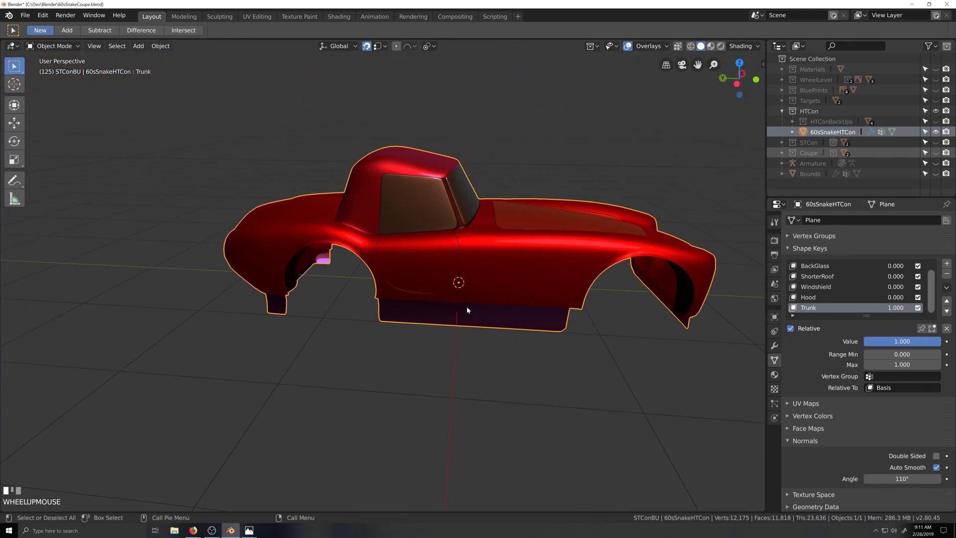
Reset the Trunk shape key's value to 0.000, deselect the car body and view its side profile.
{"action": "left_click_drag", "start_coordinate": [902, 341], "coordinate": [867, 341]}
{"action": "scroll", "coordinate": [571, 253], "scroll_direction": "down", "scroll_amount": 2}
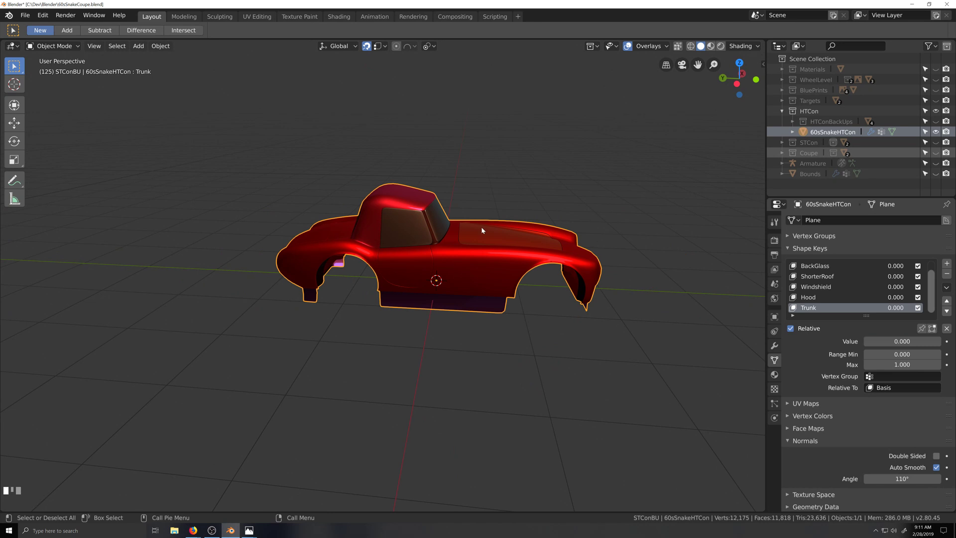
{"action": "scroll", "coordinate": [427, 280], "scroll_direction": "up", "scroll_amount": 1}
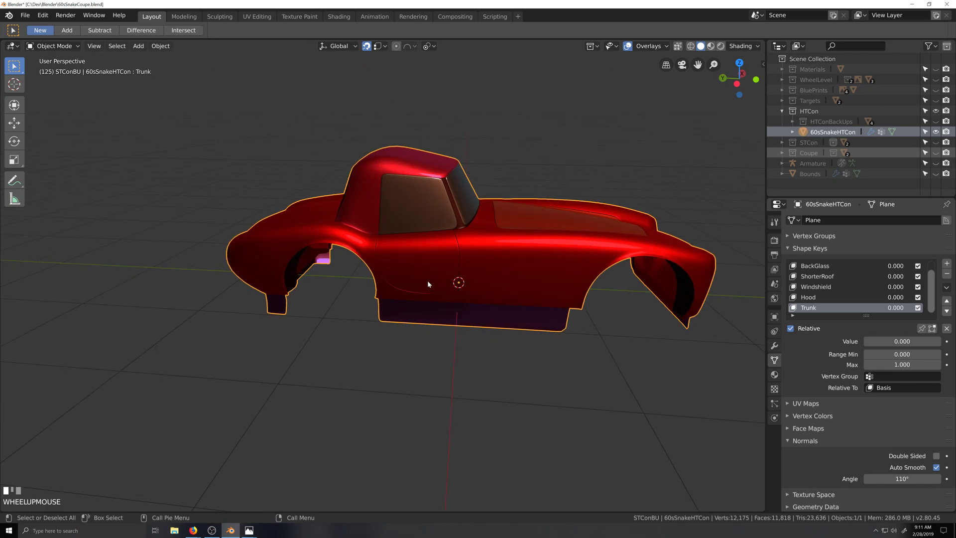
{"action": "scroll", "coordinate": [427, 280], "scroll_direction": "down", "scroll_amount": 3}
{"action": "left_click", "coordinate": [507, 318]}
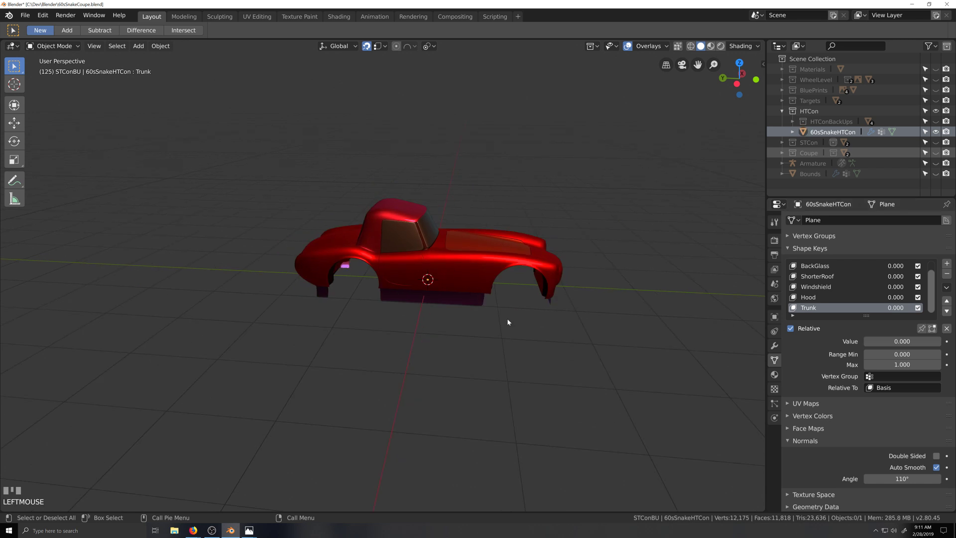
{"action": "middle_click_drag", "start_coordinate": [507, 319], "coordinate": [473, 327]}
{"action": "scroll", "coordinate": [438, 334], "scroll_direction": "up", "scroll_amount": 2}
{"action": "key", "text": "grave"}
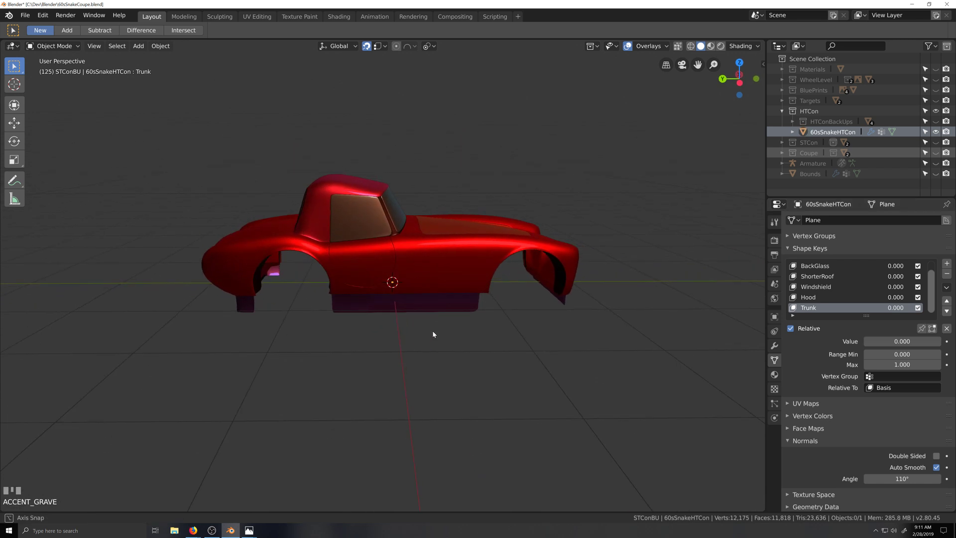
Unhide the Bounds object in the scene and switch the viewport's solid shading from MatCap to Studio lighting.
{"action": "key", "text": "shift+grave"}
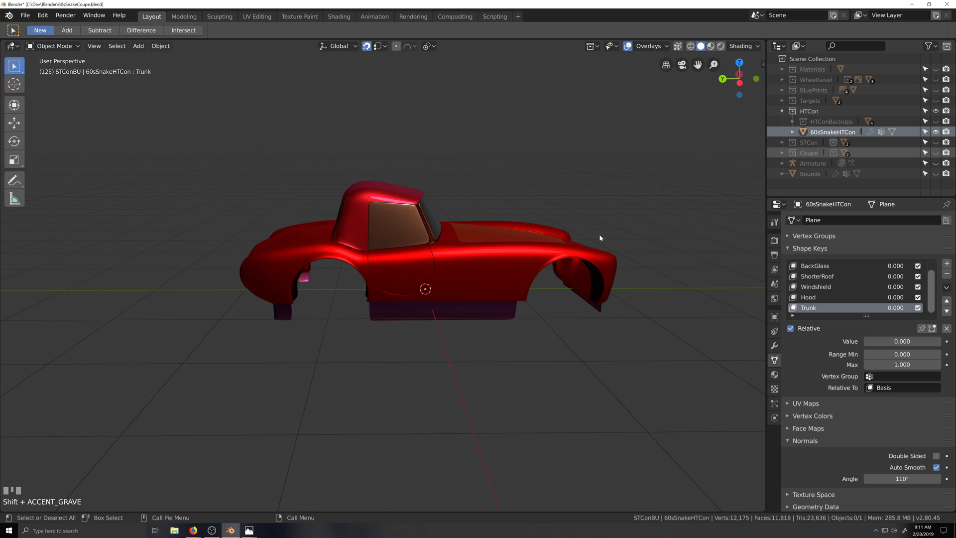
{"action": "left_click", "coordinate": [796, 173]}
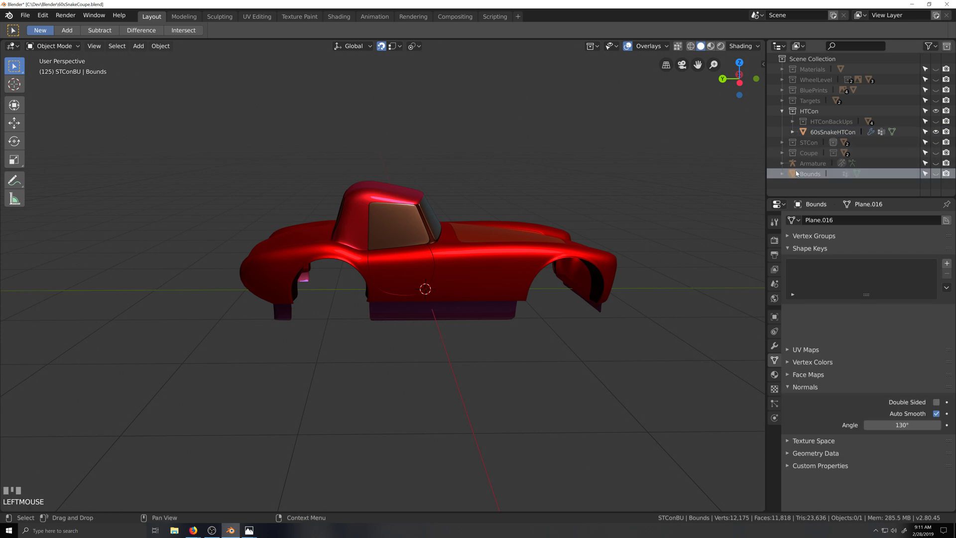
{"action": "left_click", "coordinate": [936, 173]}
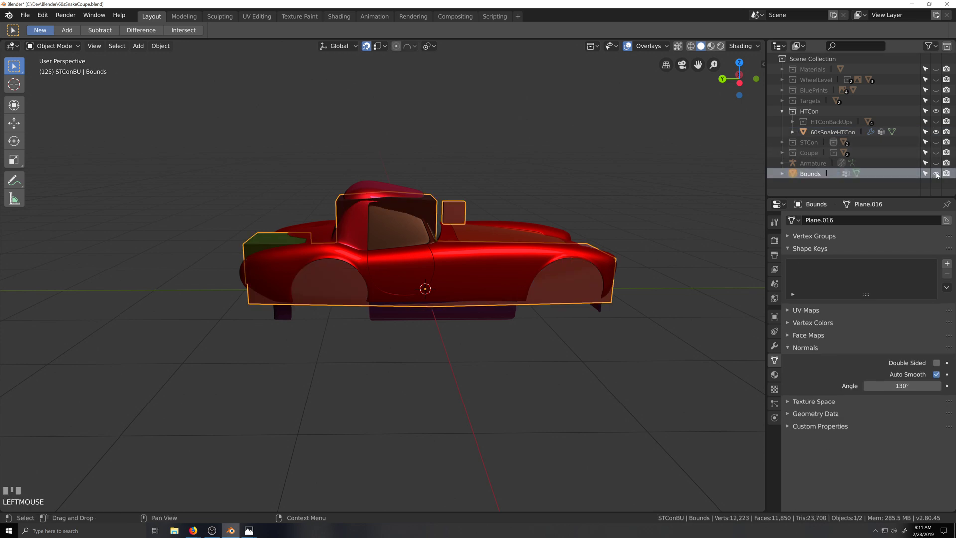
{"action": "left_click", "coordinate": [757, 46]}
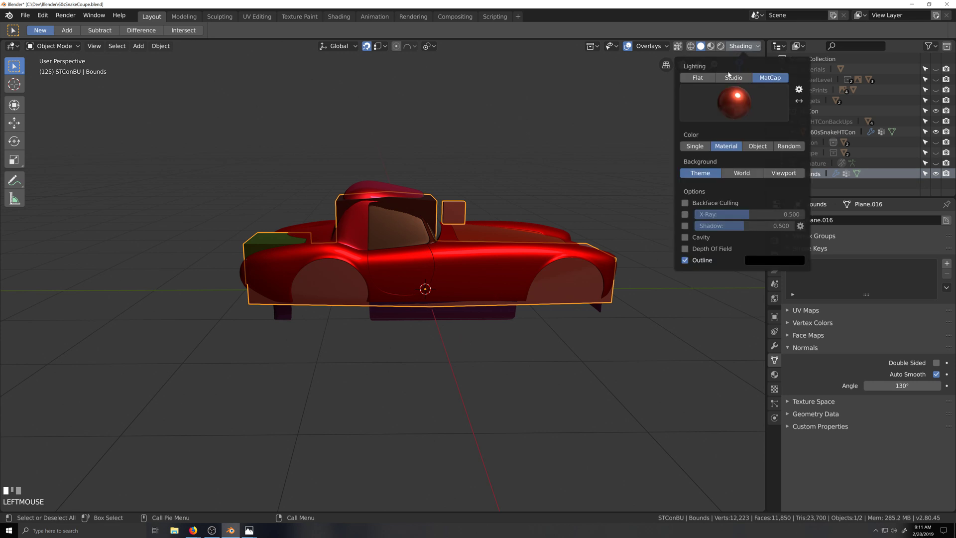
{"action": "left_click", "coordinate": [743, 154]}
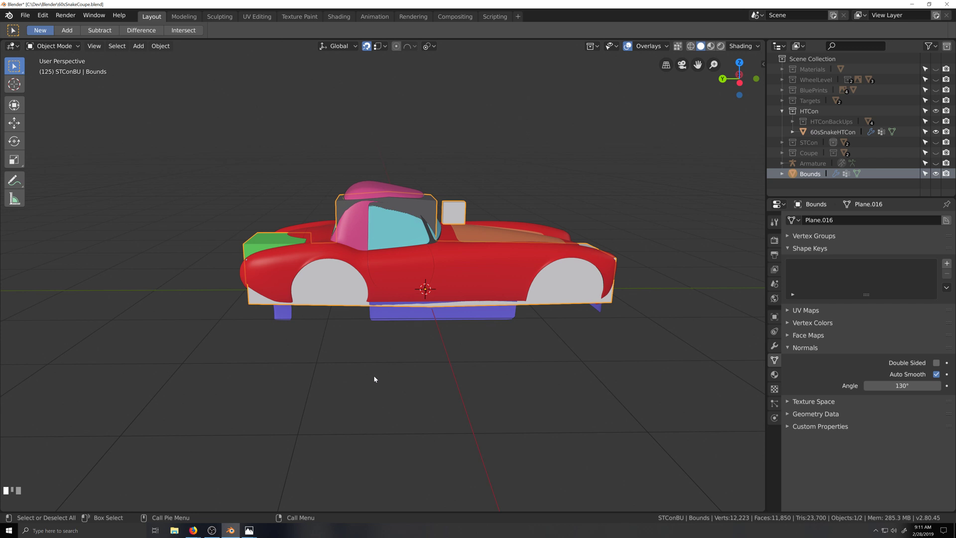
Show the modifiers of the Bounds object and unhide the Armature in the scene.
{"action": "left_click", "coordinate": [774, 345]}
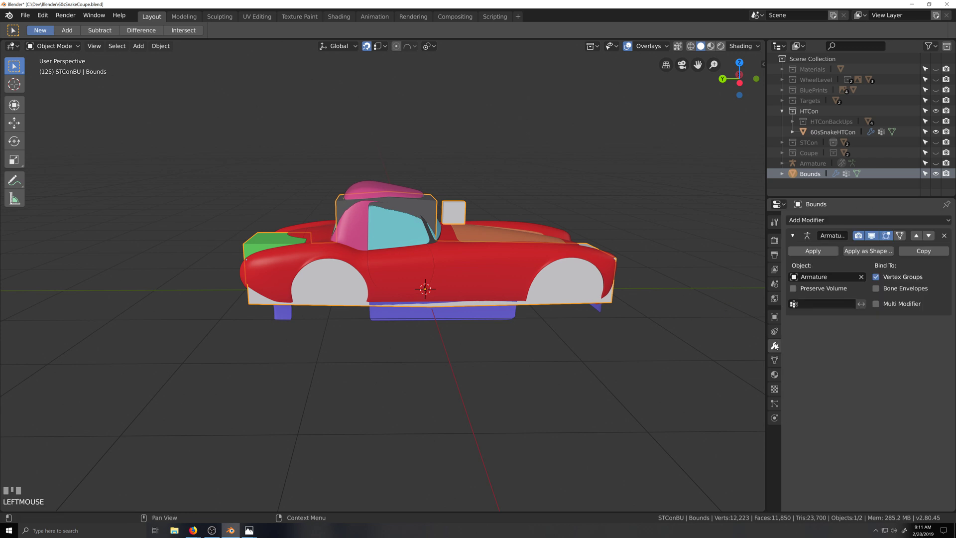
{"action": "scroll", "coordinate": [722, 190], "scroll_direction": "down", "scroll_amount": 2}
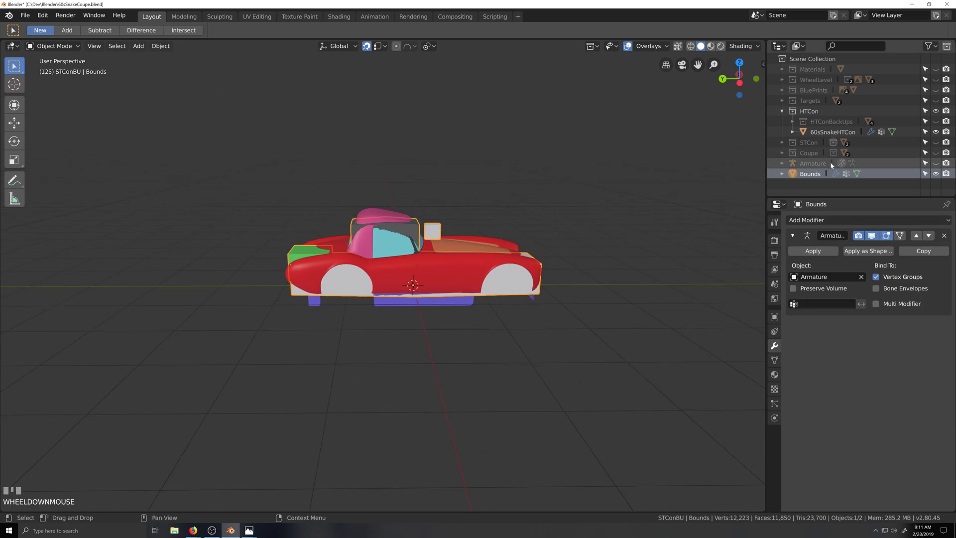
{"action": "left_click", "coordinate": [935, 162]}
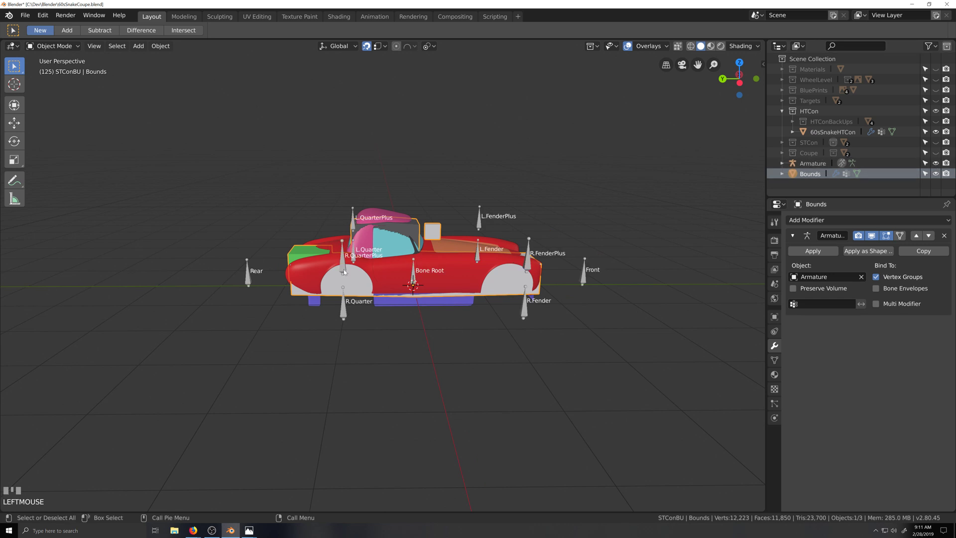
Try moving the Rear bone and the Front bone to test how the body and bounds deform, cancelling each move.
{"action": "left_click", "coordinate": [248, 278]}
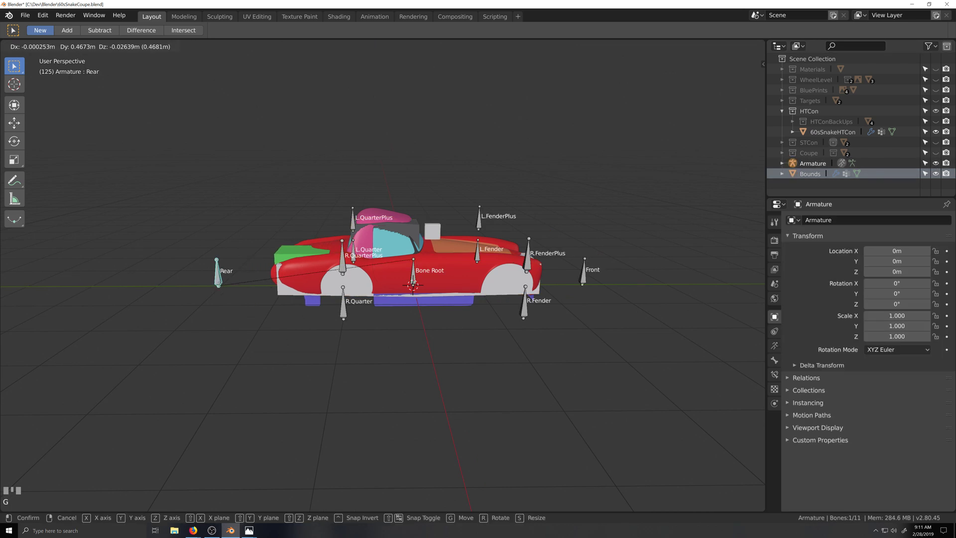
{"action": "left_click", "coordinate": [582, 282]}
{"action": "key", "text": "g"}
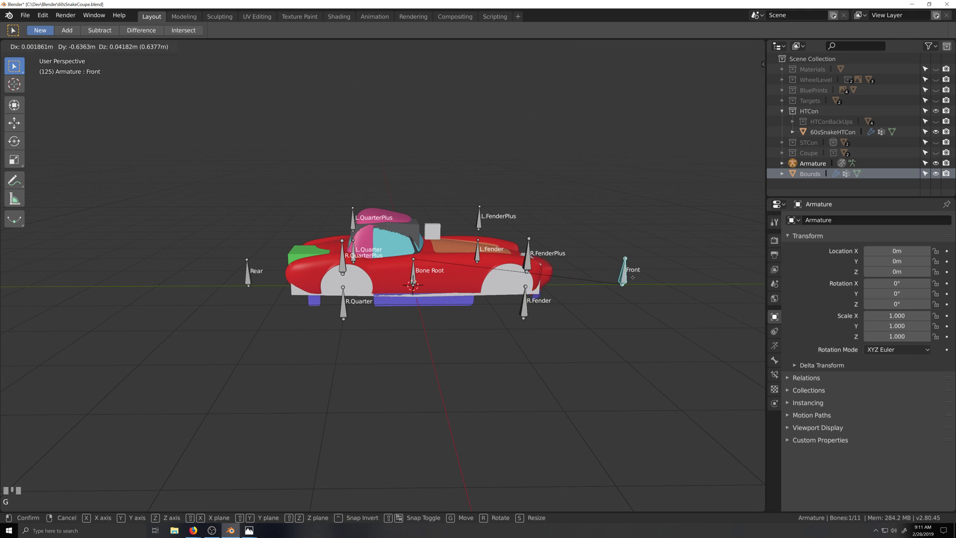
{"action": "right_click", "coordinate": [589, 285]}
{"action": "key", "text": "grave"}
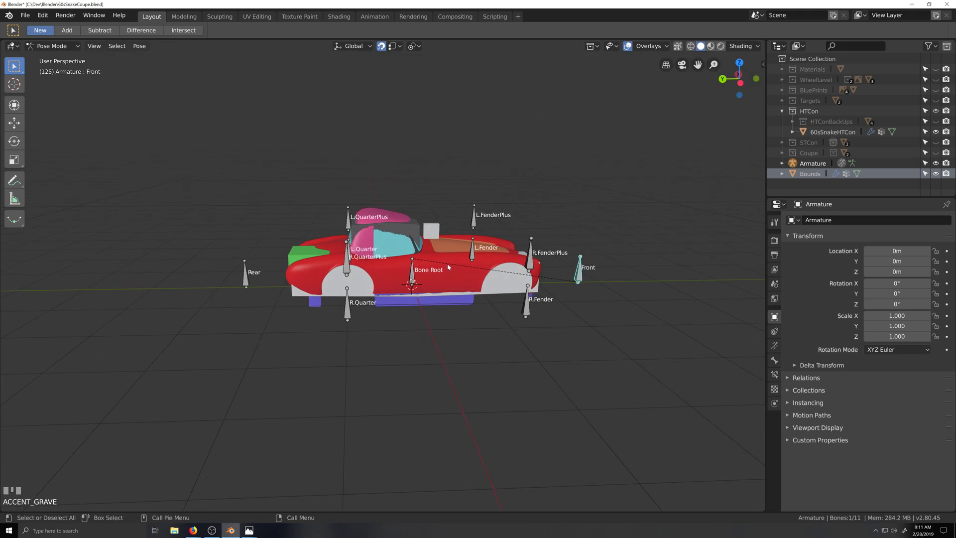
Switch the armature to Object Mode and select the Bounds object around the car body.
{"action": "scroll", "coordinate": [423, 275], "scroll_direction": "up", "scroll_amount": 4}
{"action": "key", "text": "shift+grave"}
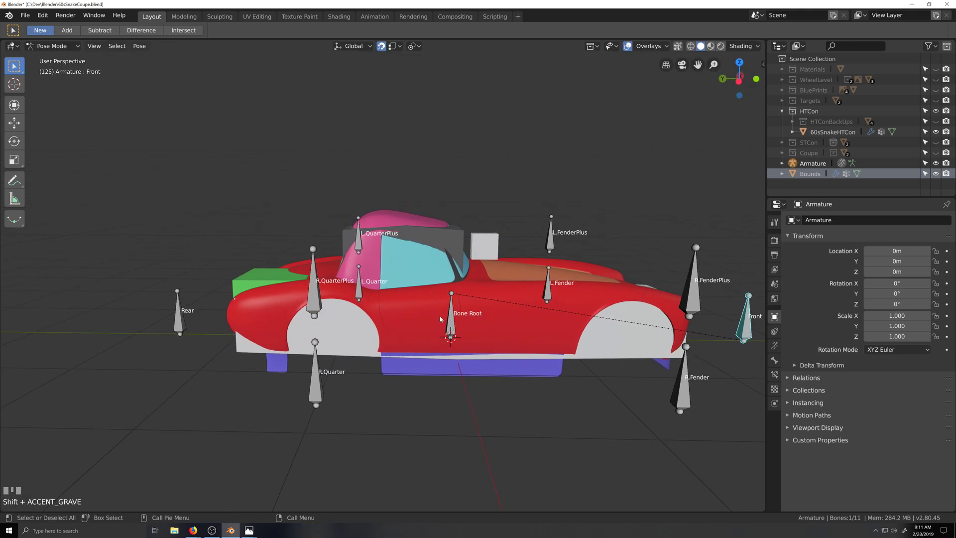
{"action": "scroll", "coordinate": [439, 316], "scroll_direction": "up", "scroll_amount": 2}
{"action": "left_click", "coordinate": [479, 227]}
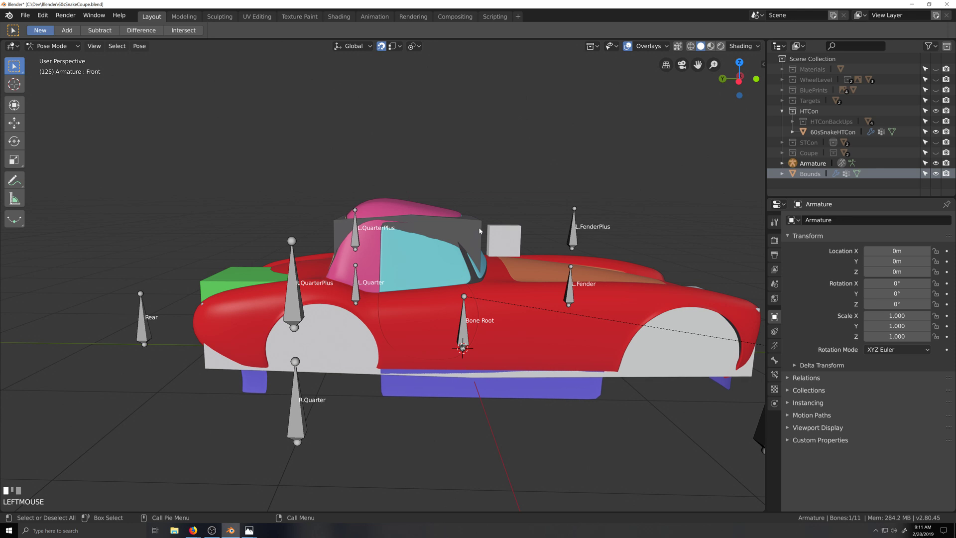
{"action": "key", "text": "Tab"}
{"action": "key", "text": "grave"}
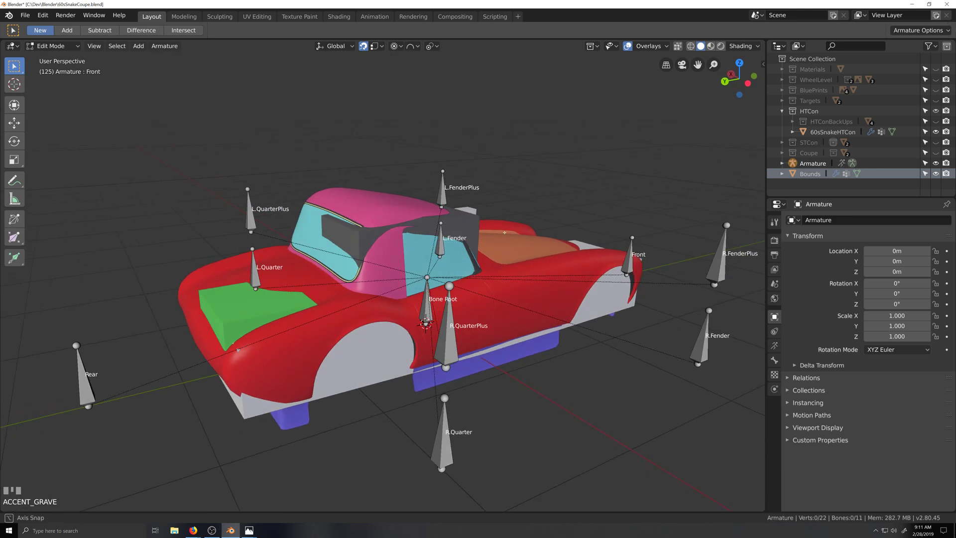
{"action": "key", "text": "grave"}
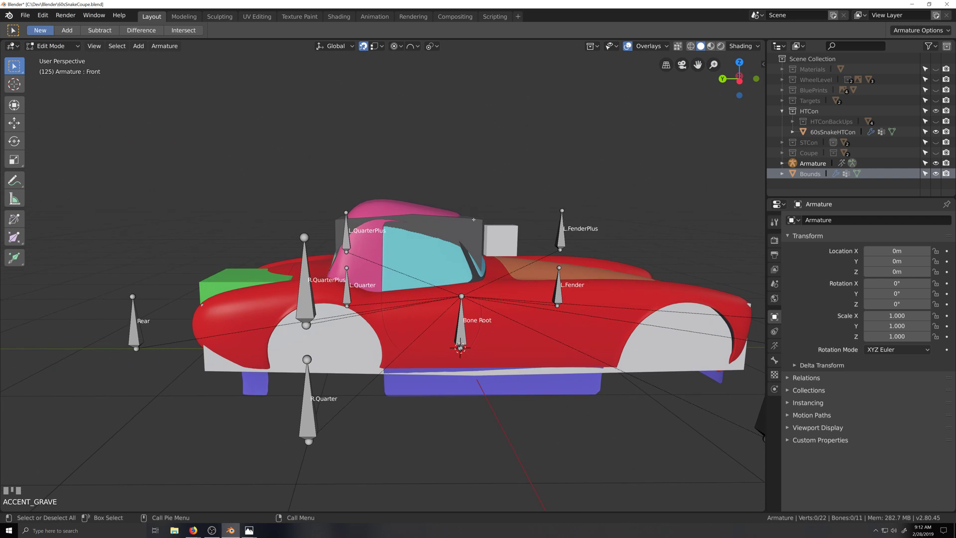
{"action": "key", "text": "ctrl+Tab"}
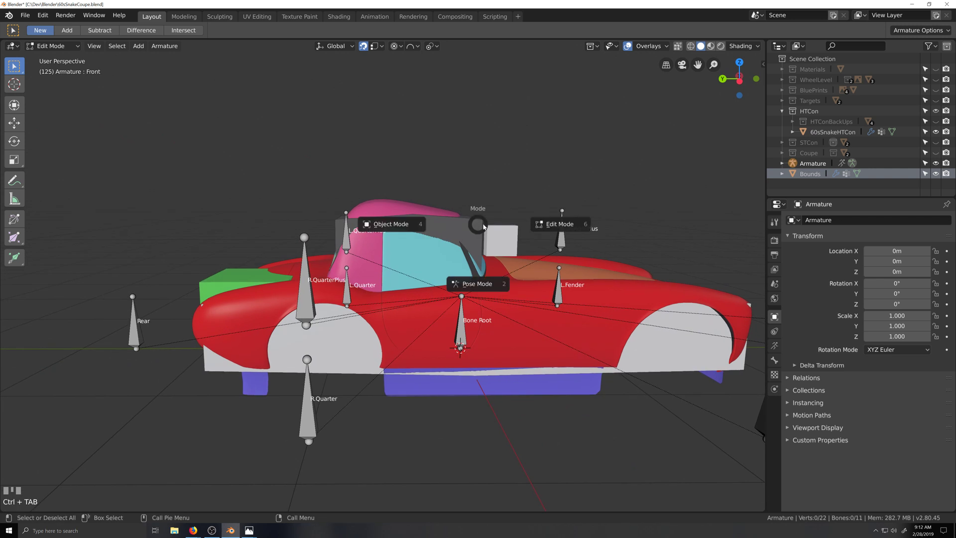
{"action": "left_click", "coordinate": [406, 212]}
{"action": "left_click", "coordinate": [496, 273]}
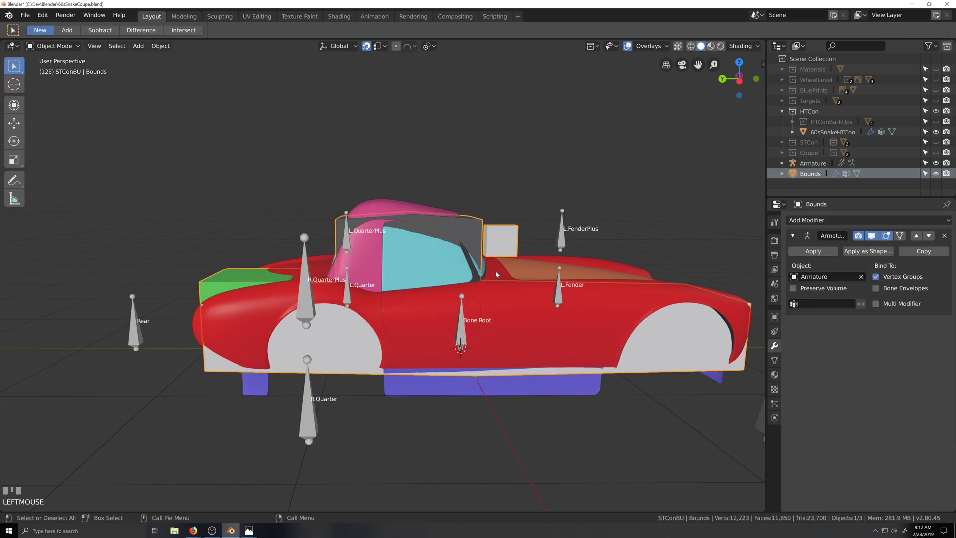
Enter Edit Mode on the Bounds mesh in the left orthographic view and show its mesh data properties.
{"action": "key", "text": "Tab"}
{"action": "key", "text": "ctrl+KP_3"}
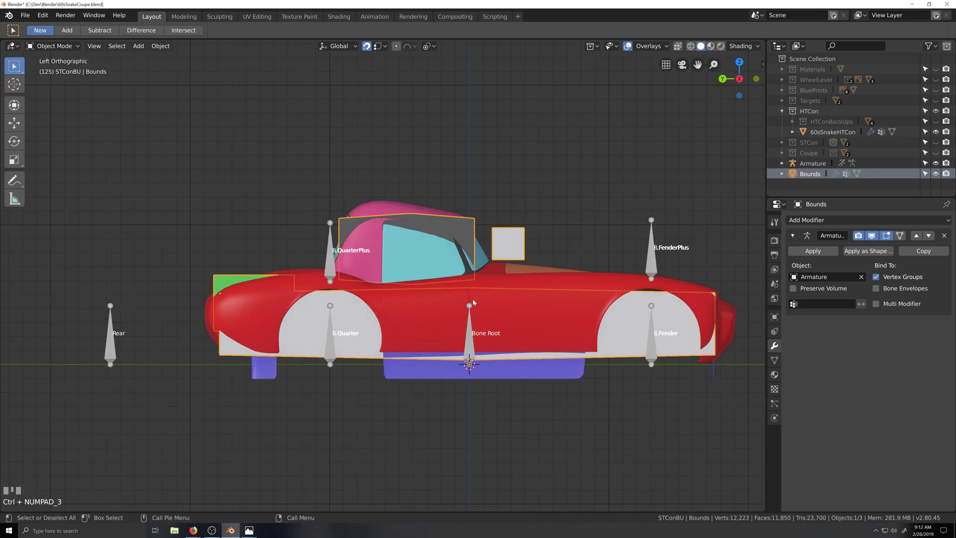
{"action": "scroll", "coordinate": [475, 298], "scroll_direction": "up", "scroll_amount": 2}
{"action": "scroll", "coordinate": [476, 297], "scroll_direction": "down", "scroll_amount": 2}
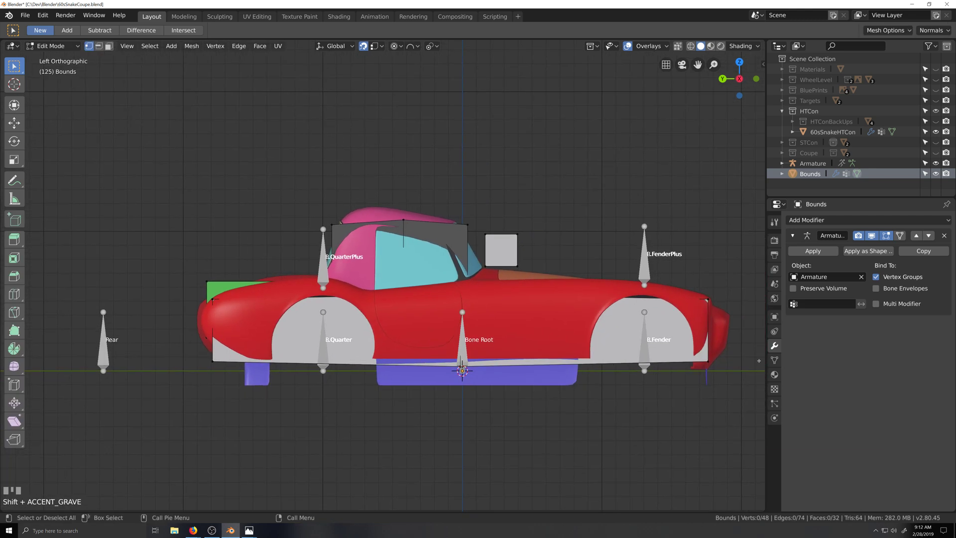
{"action": "left_click", "coordinate": [774, 360]}
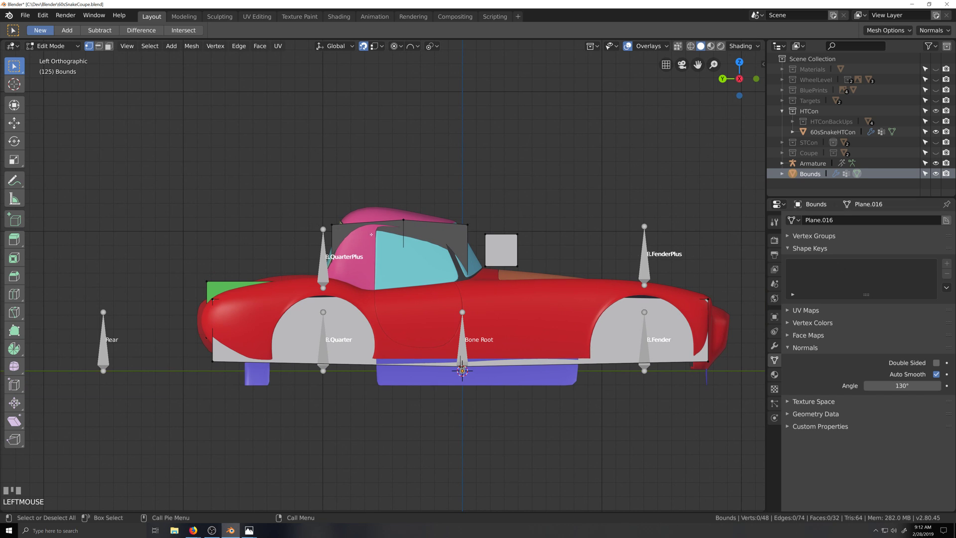
{"action": "scroll", "coordinate": [401, 239], "scroll_direction": "up", "scroll_amount": 1}
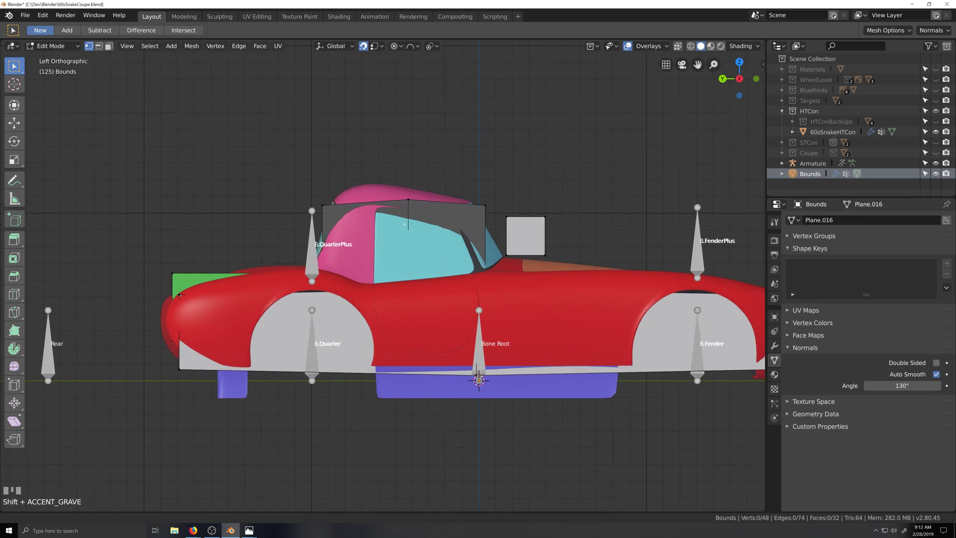
{"action": "scroll", "coordinate": [404, 224], "scroll_direction": "down", "scroll_amount": 1}
{"action": "scroll", "coordinate": [405, 224], "scroll_direction": "up", "scroll_amount": 1}
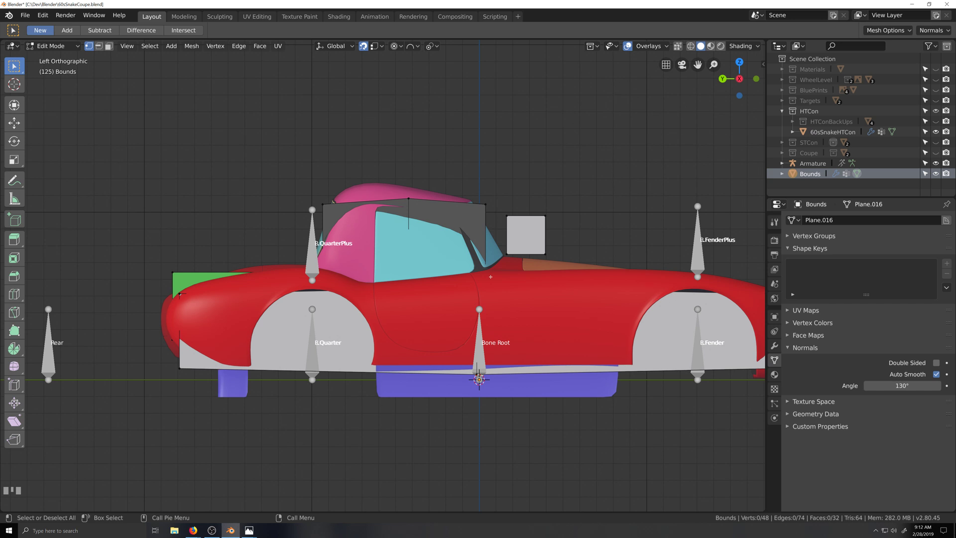
{"action": "scroll", "coordinate": [507, 259], "scroll_direction": "down", "scroll_amount": 1}
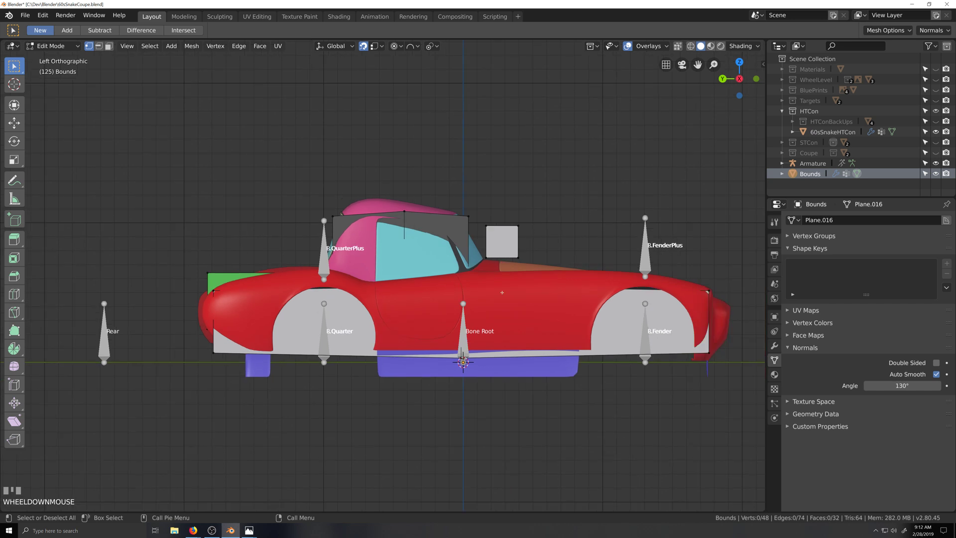
Select the entire Bounds mesh, add a vertex group named Bounds and assign all the selected vertices to it.
{"action": "key", "text": "grave"}
{"action": "middle_click_drag", "start_coordinate": [521, 311], "coordinate": [529, 317]}
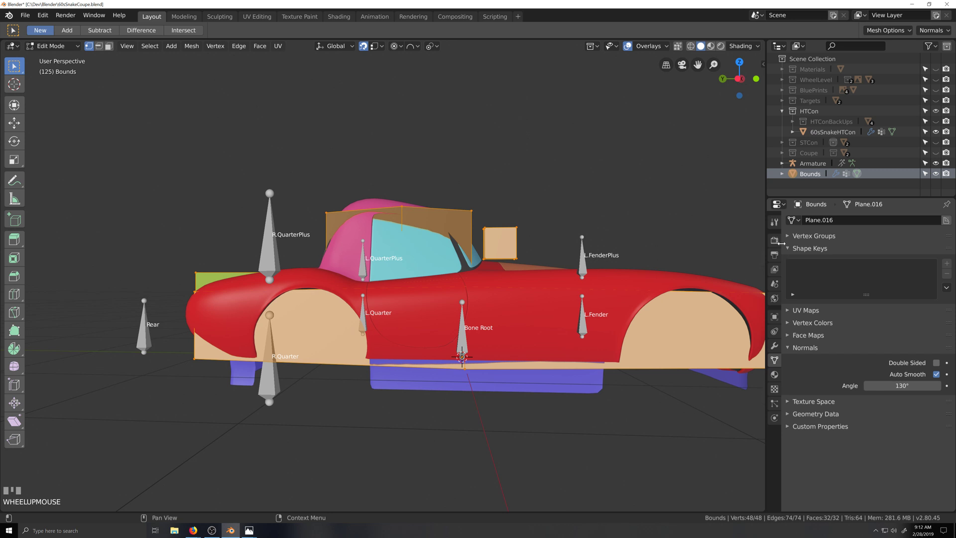
{"action": "left_click", "coordinate": [801, 236]}
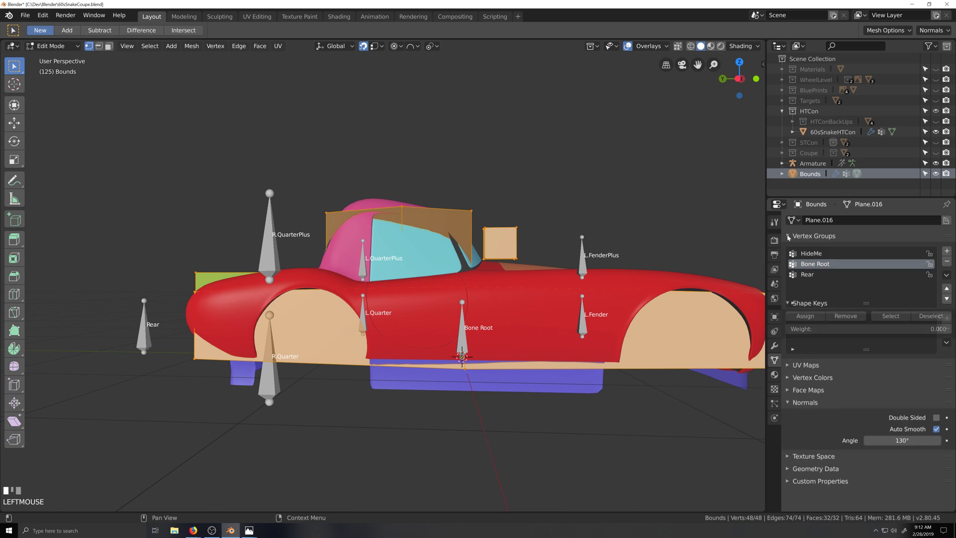
{"action": "left_click", "coordinate": [946, 251]}
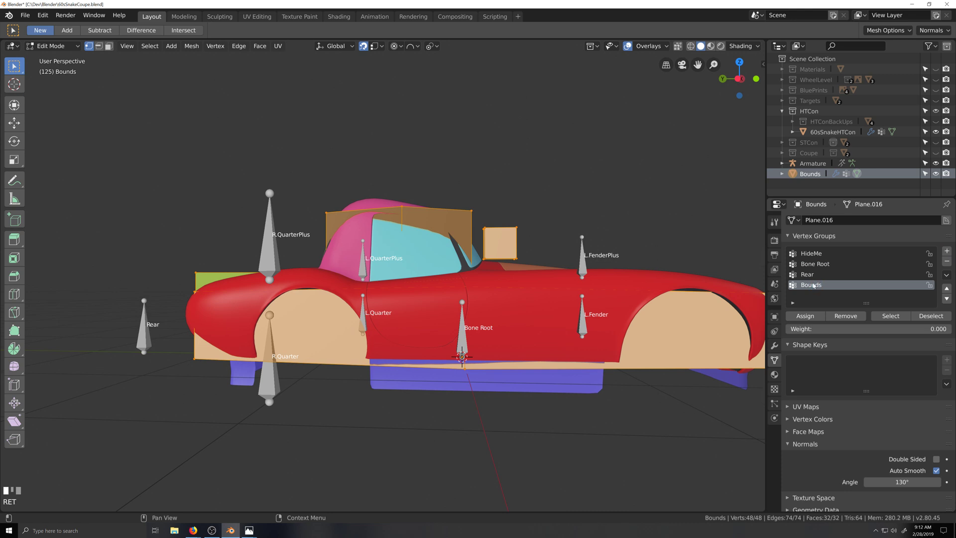
{"action": "left_click", "coordinate": [809, 319]}
View the bounds from below and the front, return to Object Mode and save the file.
{"action": "scroll", "coordinate": [472, 407], "scroll_direction": "down", "scroll_amount": 3}
{"action": "key", "text": "grave"}
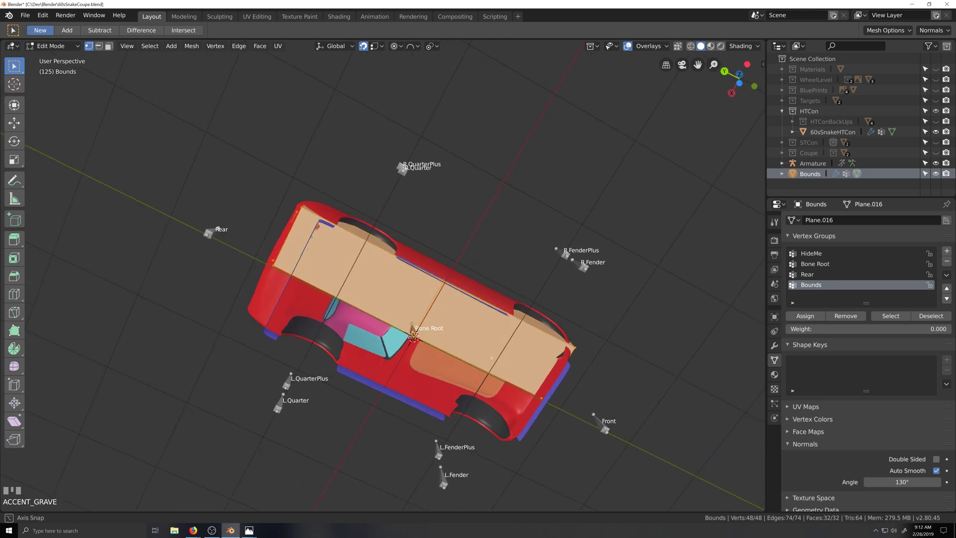
{"action": "middle_click_drag", "start_coordinate": [468, 399], "coordinate": [454, 409]}
{"action": "scroll", "coordinate": [453, 409], "scroll_direction": "down", "scroll_amount": 2}
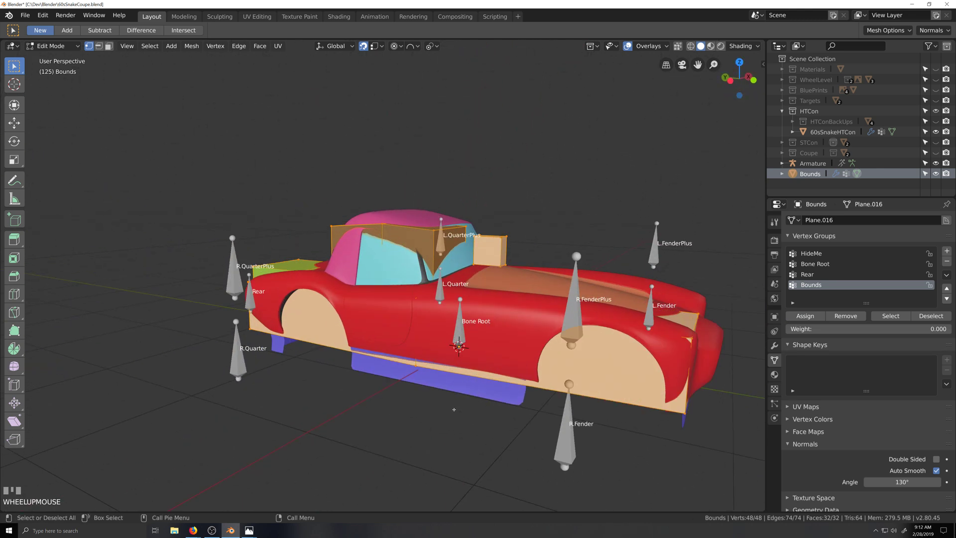
{"action": "key", "text": "Tab"}
{"action": "key", "text": "ctrl+s"}
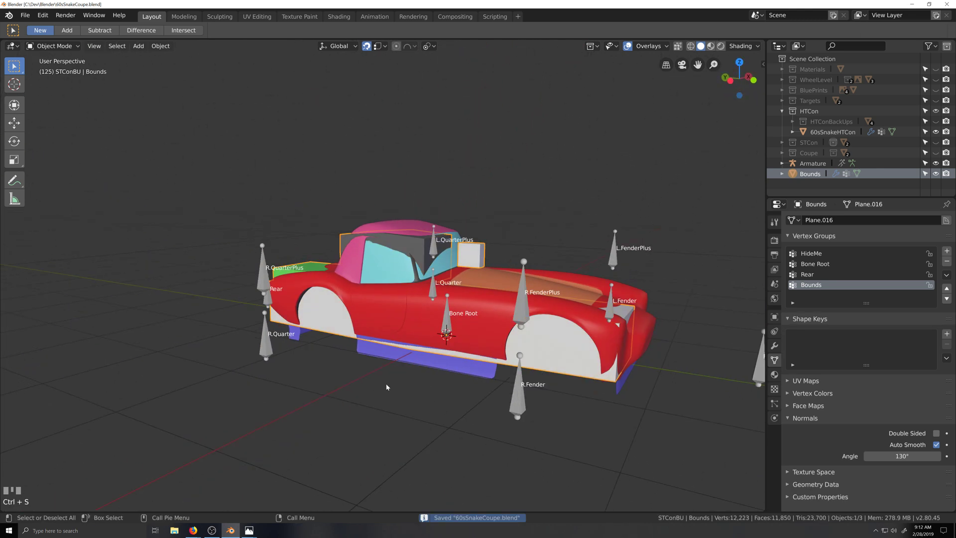
Try moving the Bounds object sideways off the car body and cancel the move.
{"action": "scroll", "coordinate": [416, 406], "scroll_direction": "down", "scroll_amount": 2}
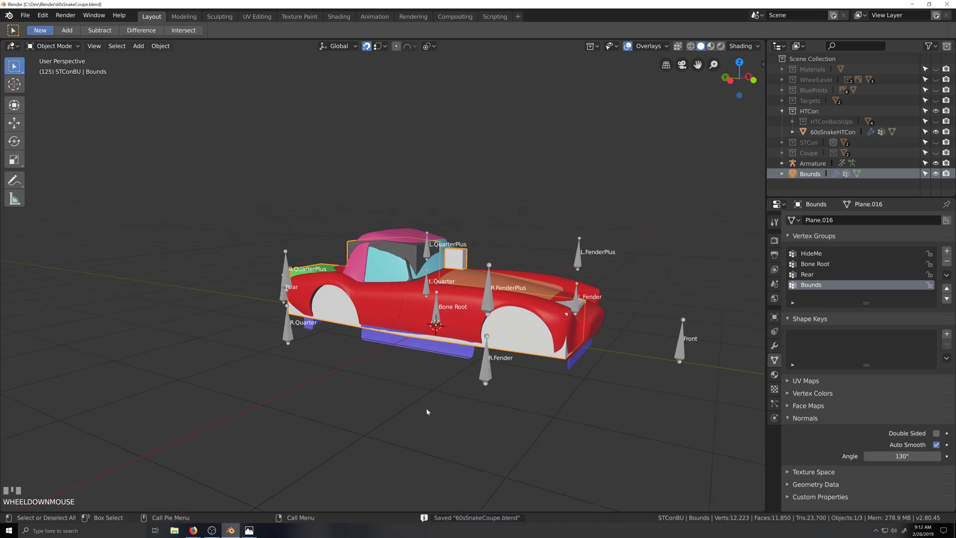
{"action": "key", "text": "grave"}
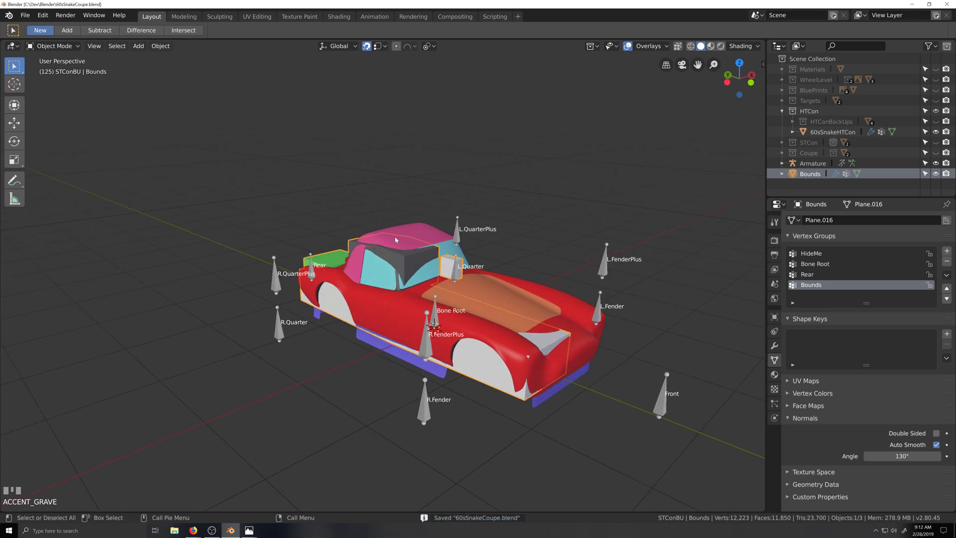
{"action": "key", "text": "g"}
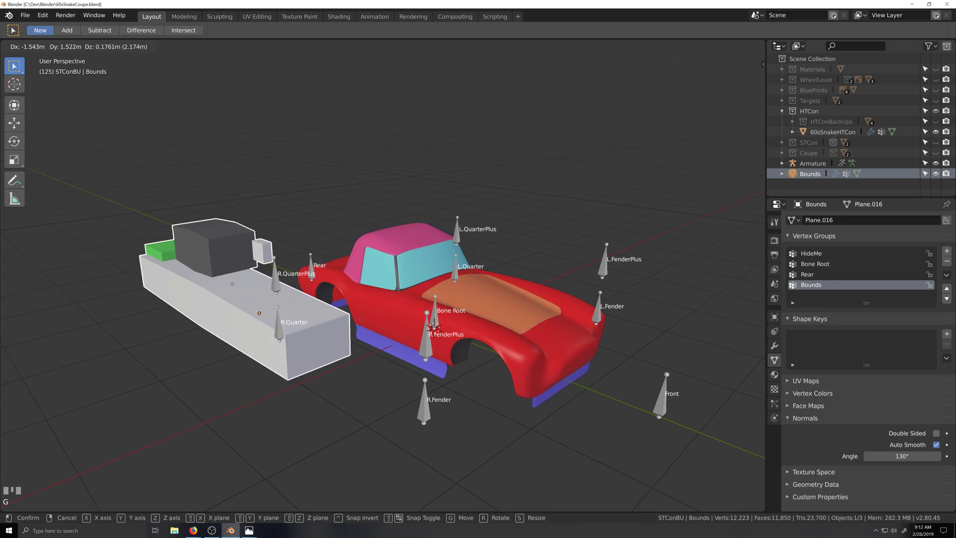
{"action": "right_click", "coordinate": [435, 317]}
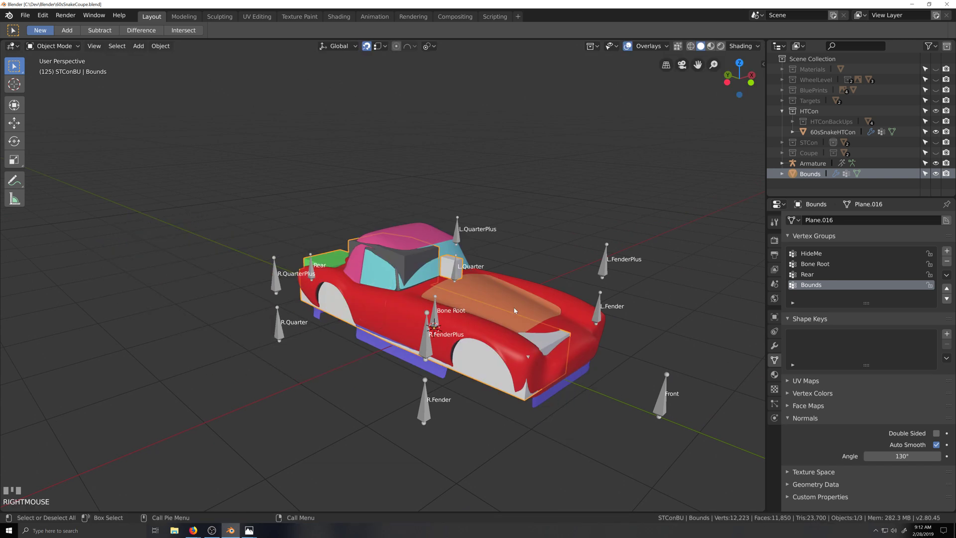
Turn snapping off, set the snap type to Increment, and try moving the Bounds object before cancelling the move.
{"action": "left_click", "coordinate": [367, 45]}
{"action": "left_click", "coordinate": [385, 46]}
{"action": "left_click", "coordinate": [355, 77]}
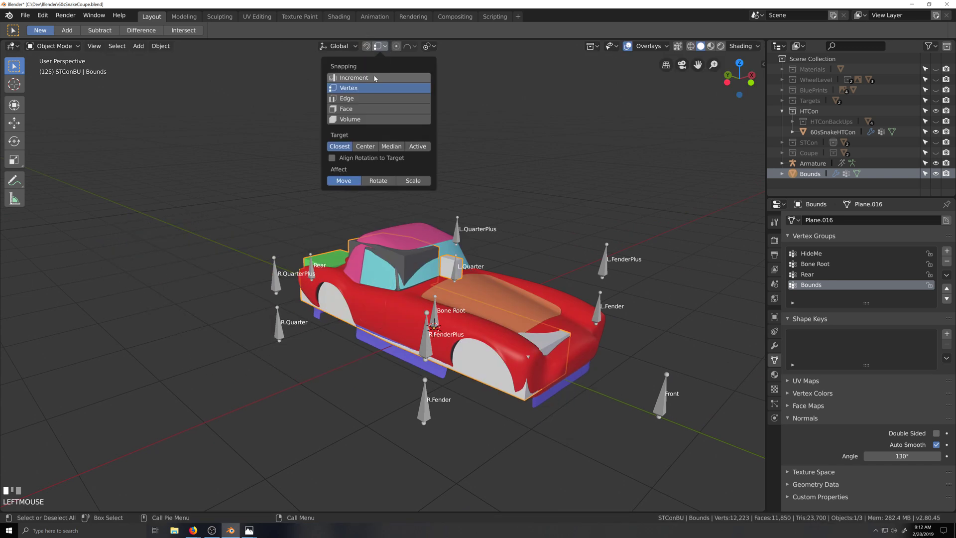
{"action": "key", "text": "g"}
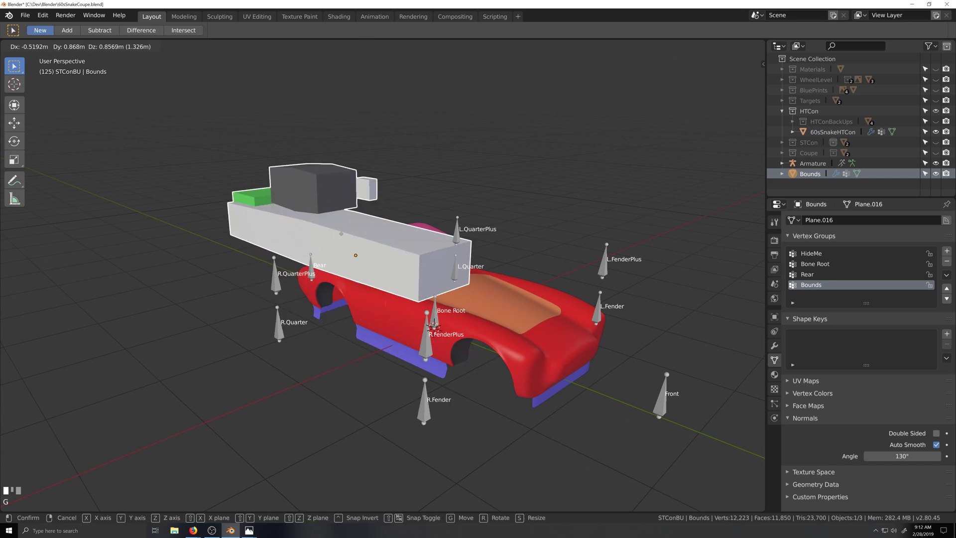
{"action": "right_click", "coordinate": [400, 291]}
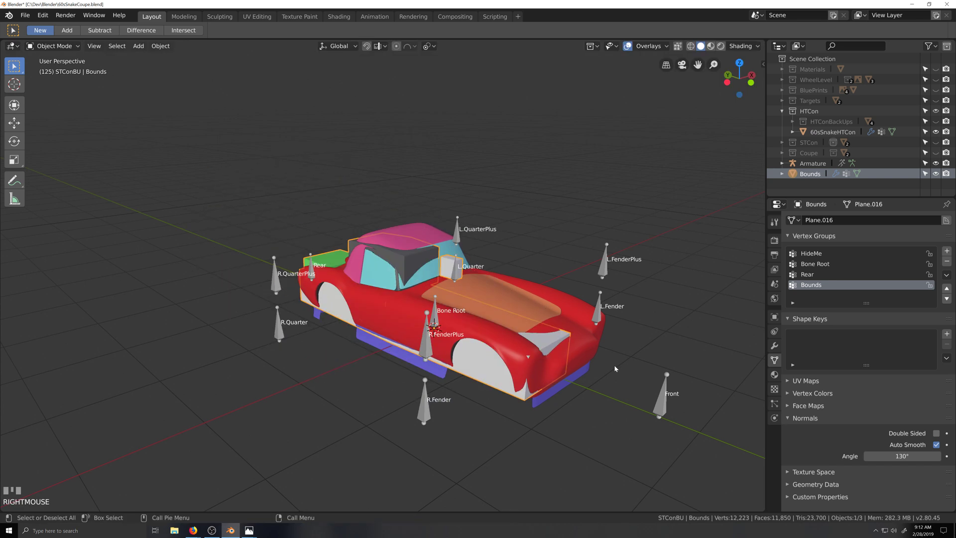
Try joining the Bounds object into the 60sSnakeHTCon body and inspect the combined mesh with a cancelled trial move.
{"action": "scroll", "coordinate": [615, 368], "scroll_direction": "up", "scroll_amount": 1}
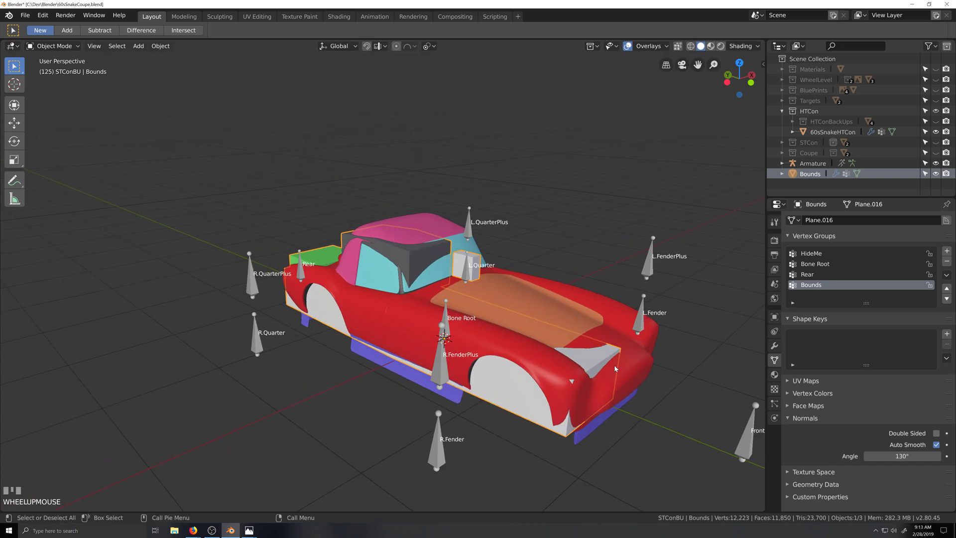
{"action": "left_click", "coordinate": [640, 369], "text": "shift"}
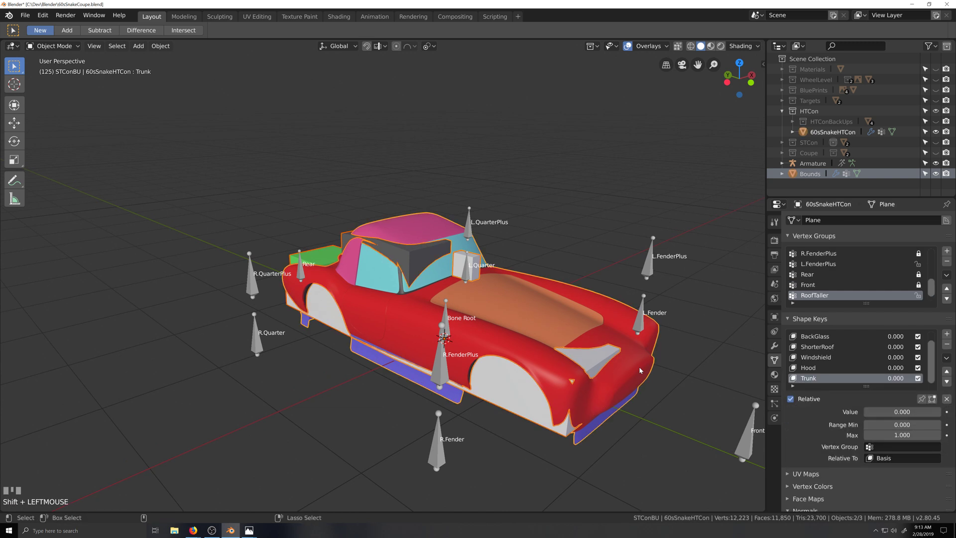
{"action": "key", "text": "ctrl+j"}
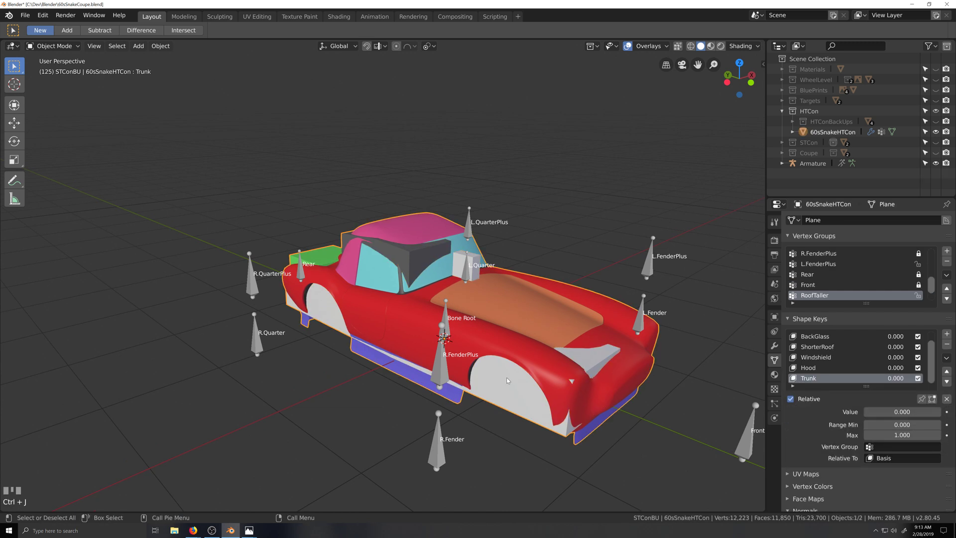
{"action": "key", "text": "g"}
{"action": "right_click", "coordinate": [482, 357]}
{"action": "key", "text": "grave"}
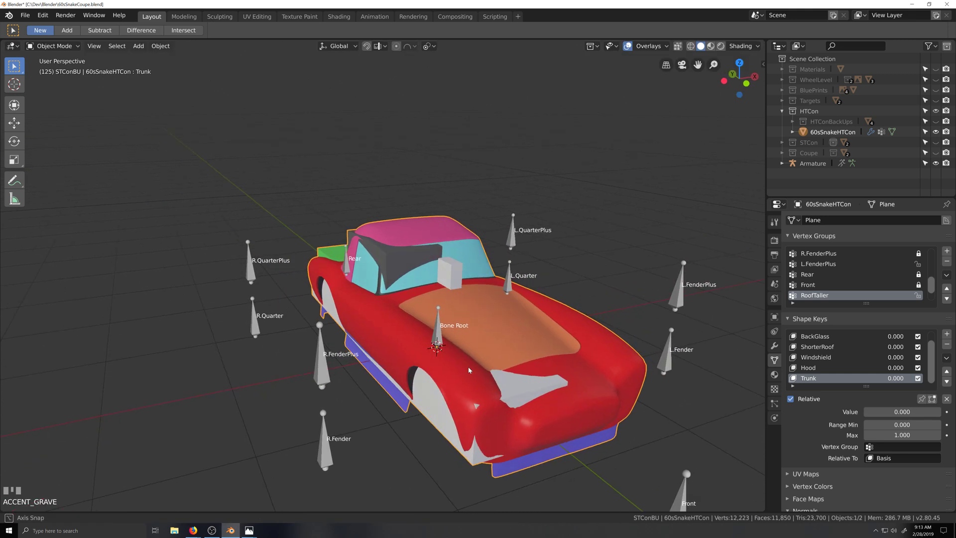
{"action": "middle_click_drag", "start_coordinate": [458, 370], "coordinate": [459, 351]}
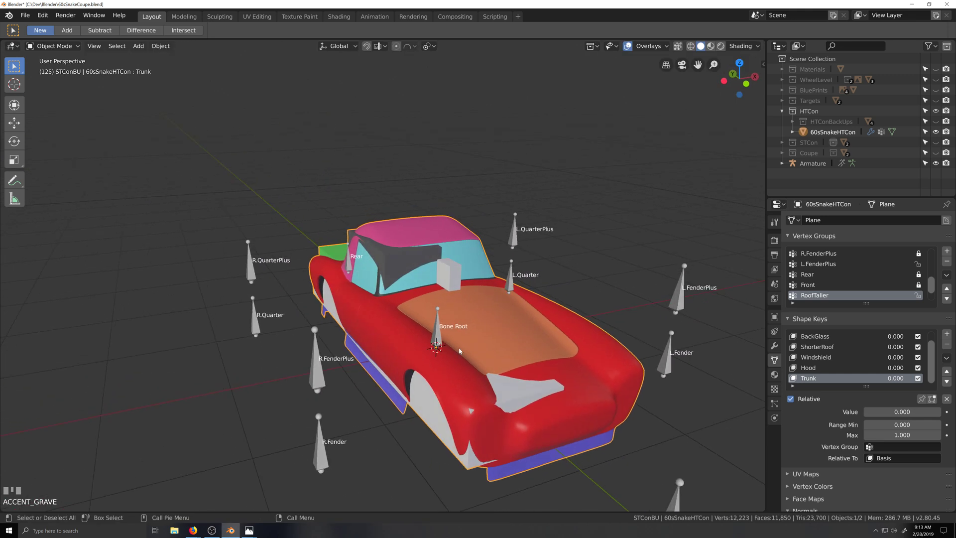
{"action": "middle_click_drag", "start_coordinate": [390, 264], "coordinate": [445, 263]}
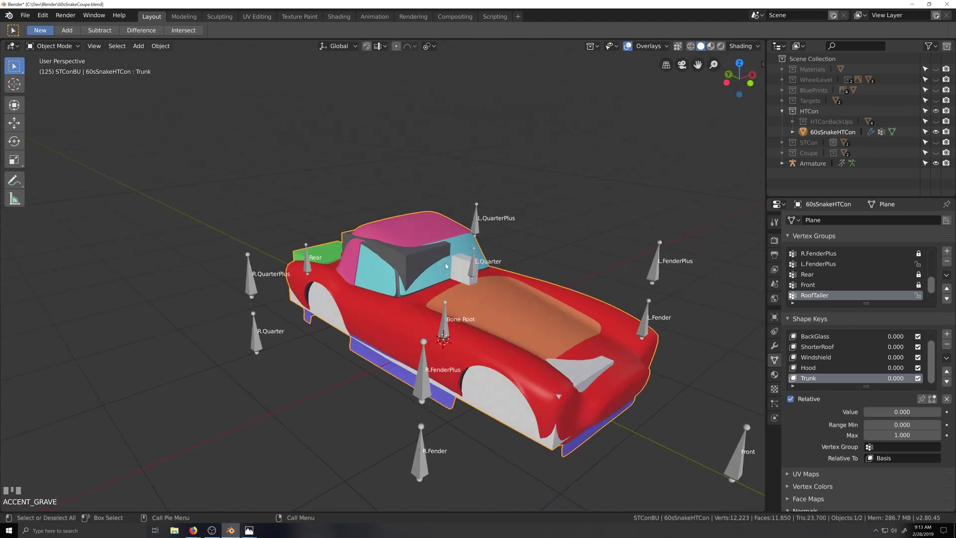
Undo the join and the body selection so that only the separate Bounds object is selected.
{"action": "scroll", "coordinate": [453, 328], "scroll_direction": "down", "scroll_amount": 3}
{"action": "key", "text": "grave"}
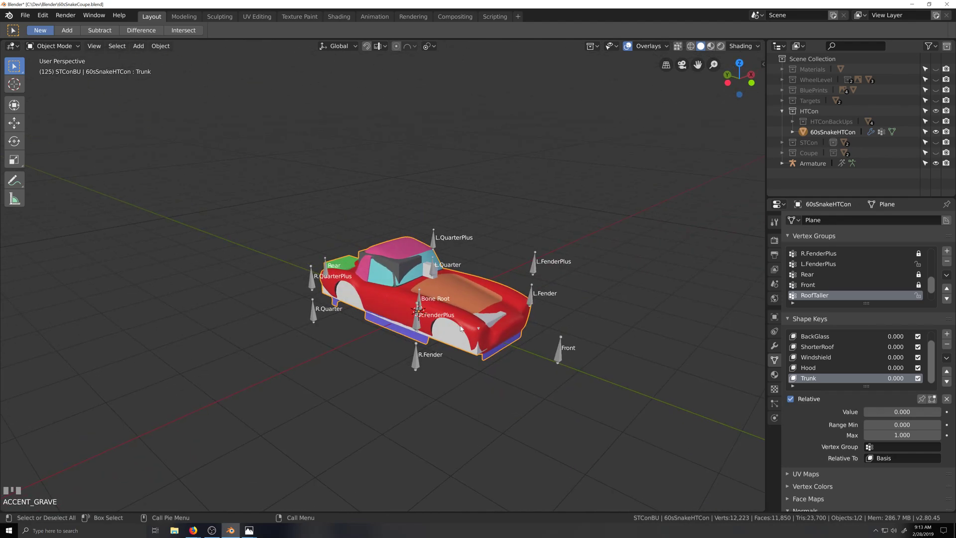
{"action": "key", "text": "ctrl+z"}
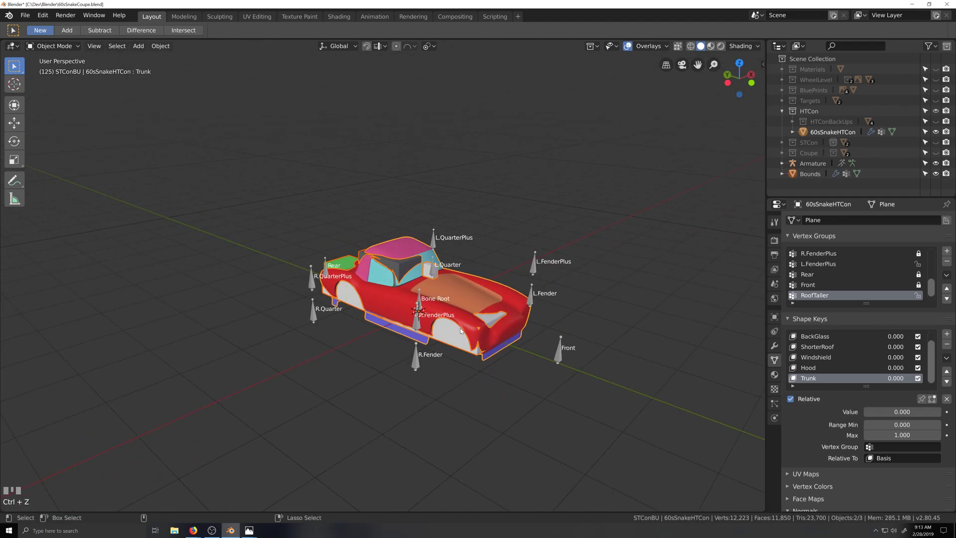
{"action": "key", "text": "ctrl+z"}
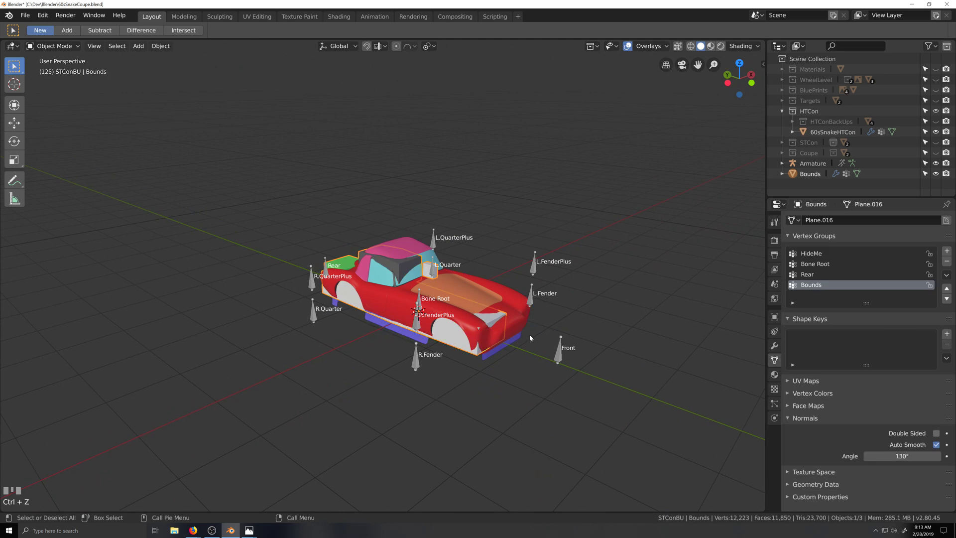
Add a Mirror modifier on the X axis to the Bounds object and apply it.
{"action": "left_click", "coordinate": [774, 345]}
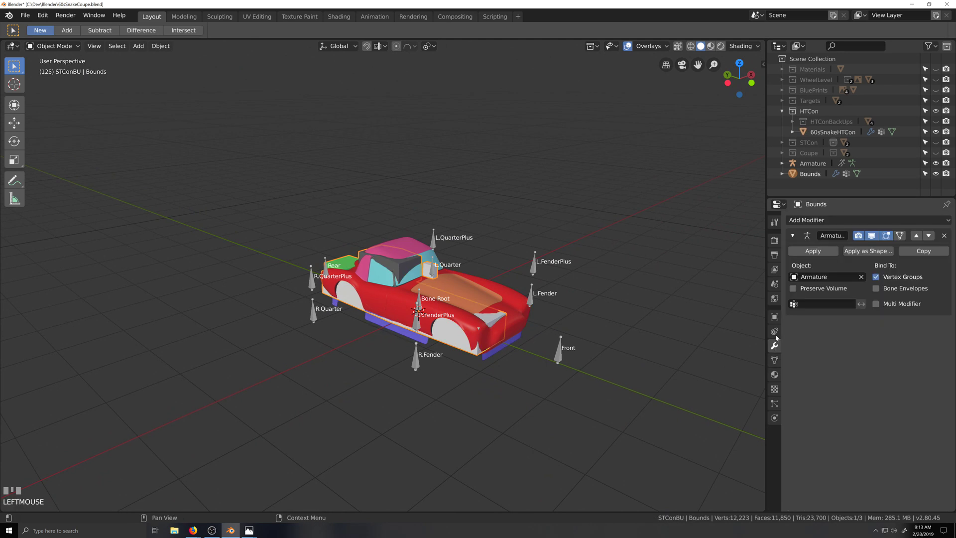
{"action": "left_click", "coordinate": [800, 222]}
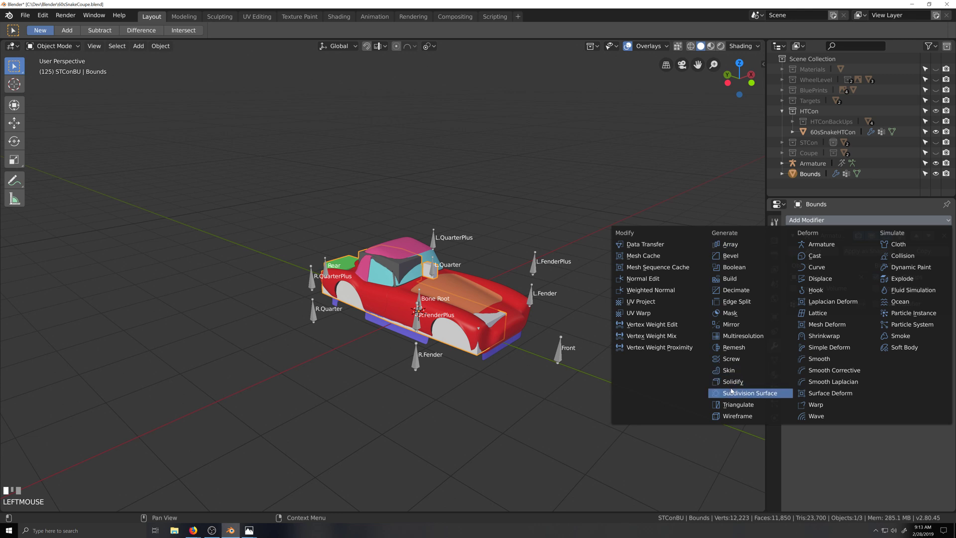
{"action": "left_click", "coordinate": [745, 325]}
{"action": "key", "text": "grave"}
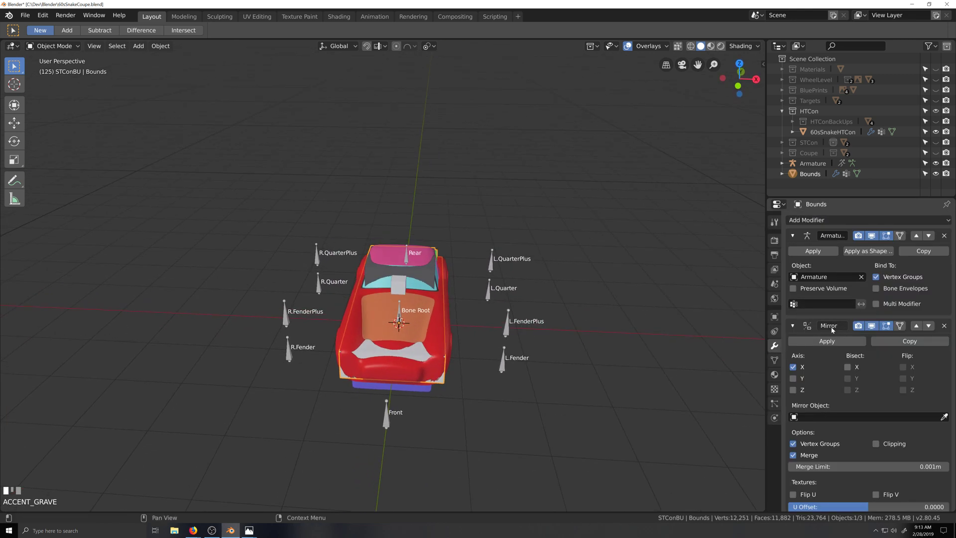
{"action": "left_click", "coordinate": [810, 341]}
{"action": "middle_click_drag", "start_coordinate": [480, 387], "coordinate": [506, 391]}
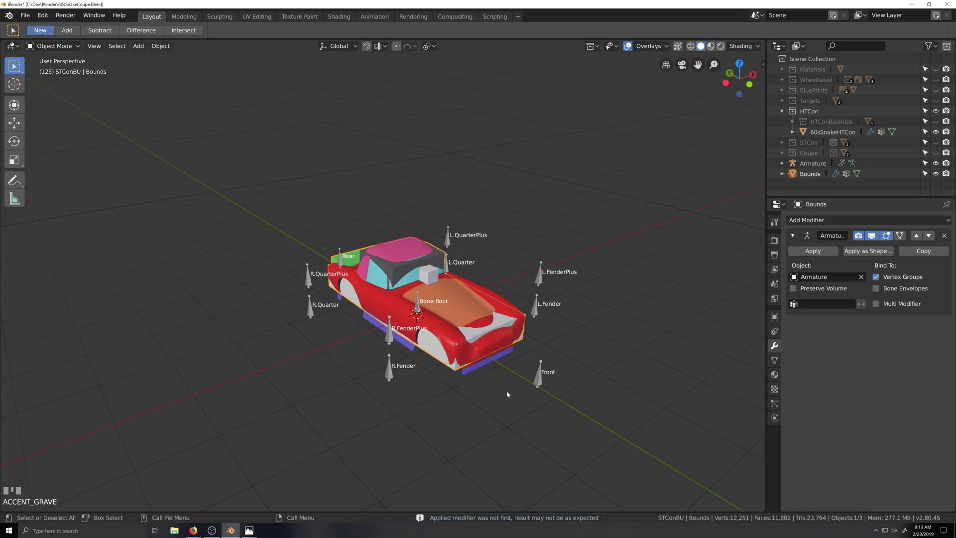
{"action": "scroll", "coordinate": [512, 399], "scroll_direction": "up", "scroll_amount": 2}
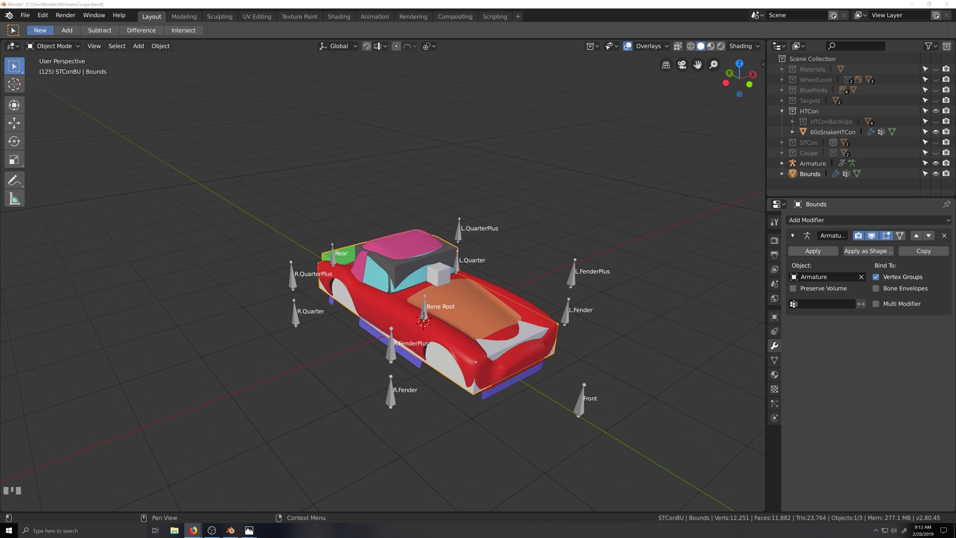
{"action": "scroll", "coordinate": [496, 360], "scroll_direction": "down", "scroll_amount": 2}
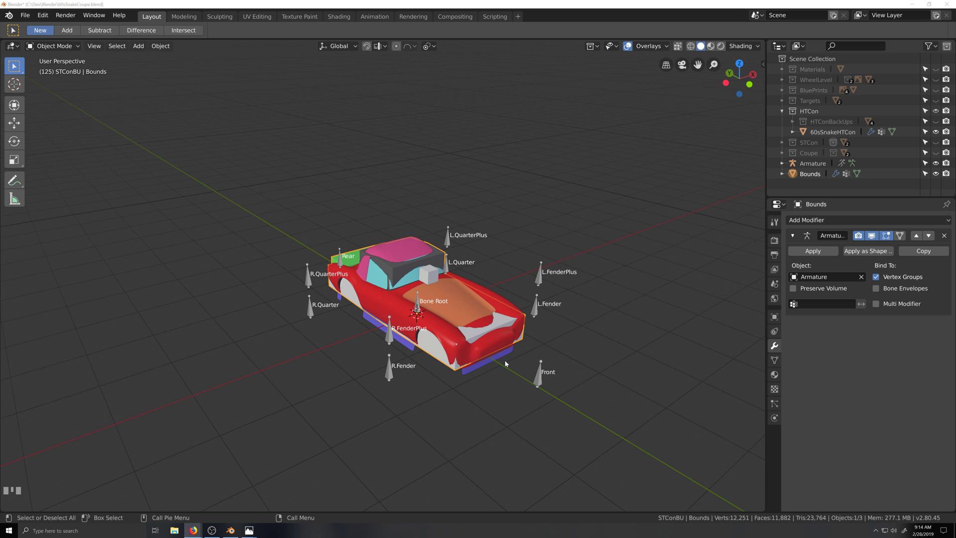
{"action": "scroll", "coordinate": [541, 394], "scroll_direction": "up", "scroll_amount": 2}
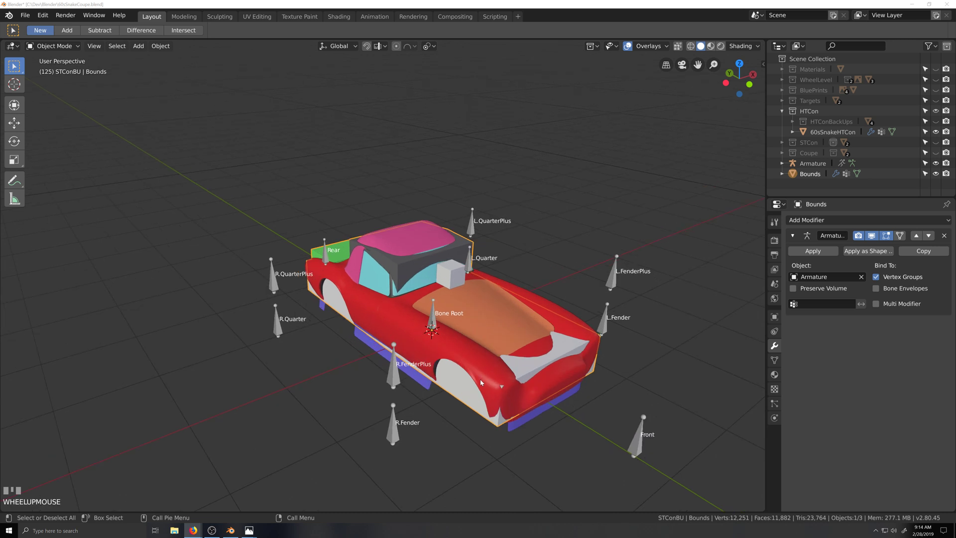
{"action": "scroll", "coordinate": [445, 421], "scroll_direction": "down", "scroll_amount": 1}
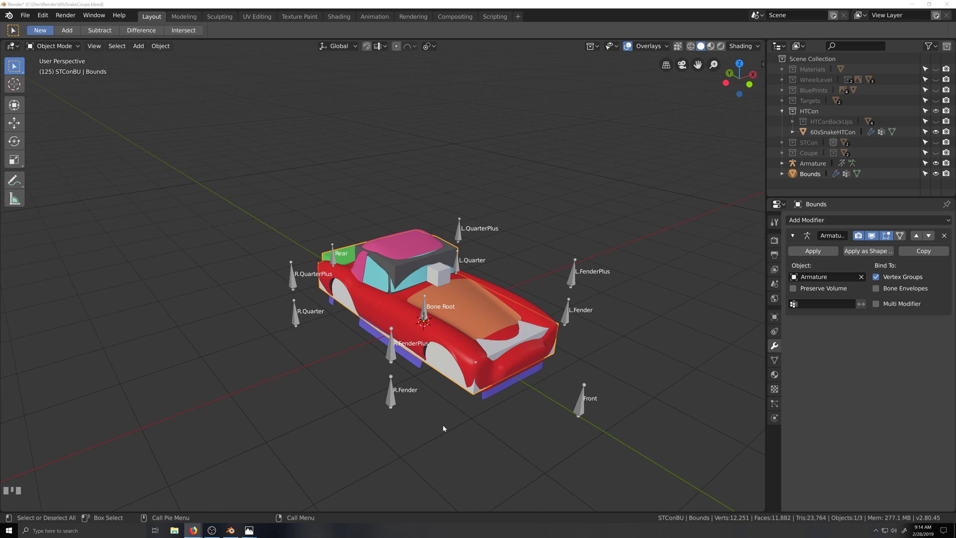
{"action": "scroll", "coordinate": [468, 383], "scroll_direction": "down", "scroll_amount": 2}
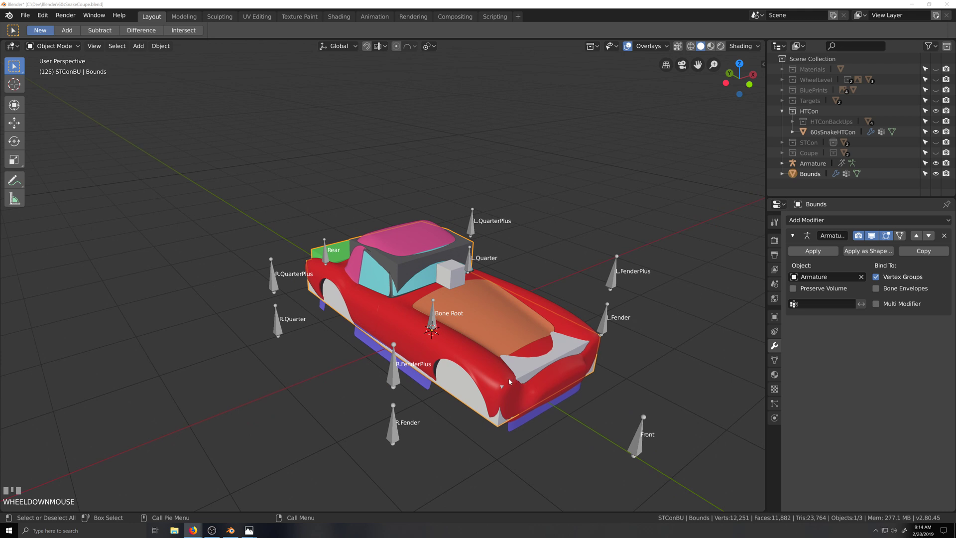
Check the mirrored Bounds object with a trial move off the car body, cancel the move and save the file.
{"action": "left_click", "coordinate": [515, 464]}
{"action": "key", "text": "grave"}
{"action": "scroll", "coordinate": [504, 369], "scroll_direction": "up", "scroll_amount": 2}
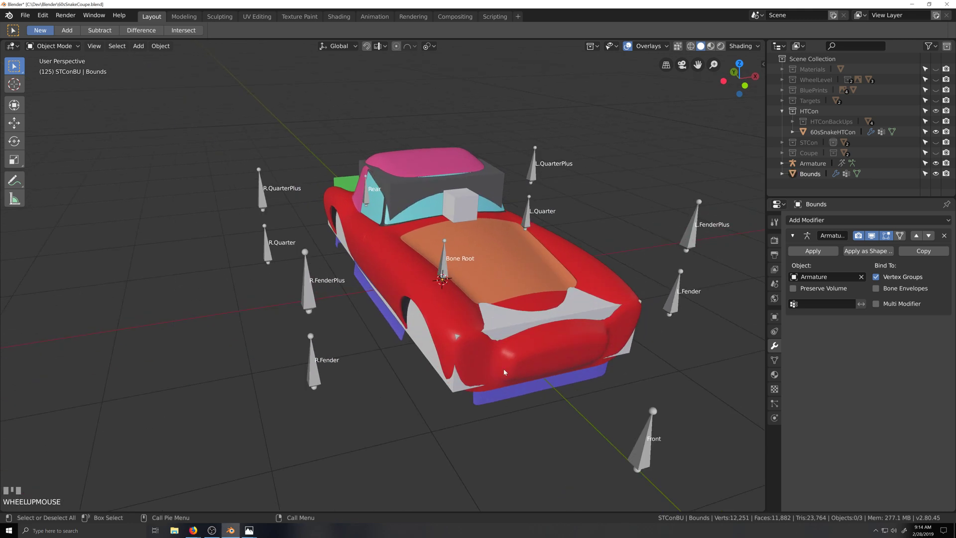
{"action": "left_click", "coordinate": [460, 227]}
{"action": "key", "text": "grave"}
{"action": "key", "text": "g"}
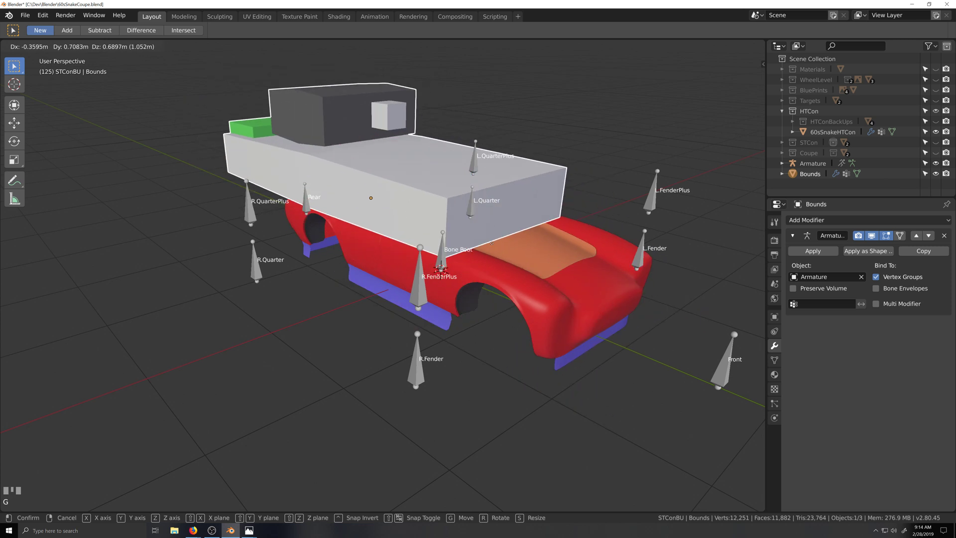
{"action": "right_click", "coordinate": [485, 245]}
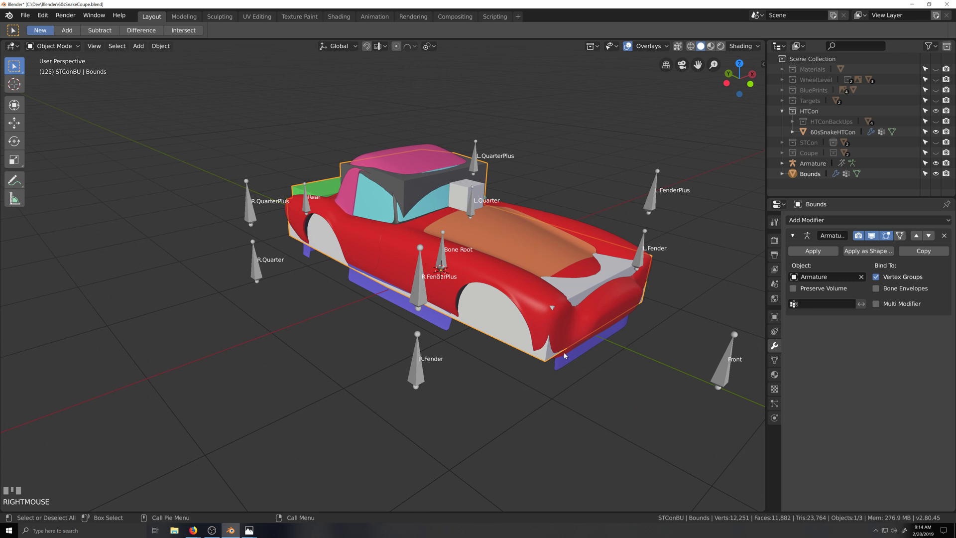
{"action": "key", "text": "ctrl+s"}
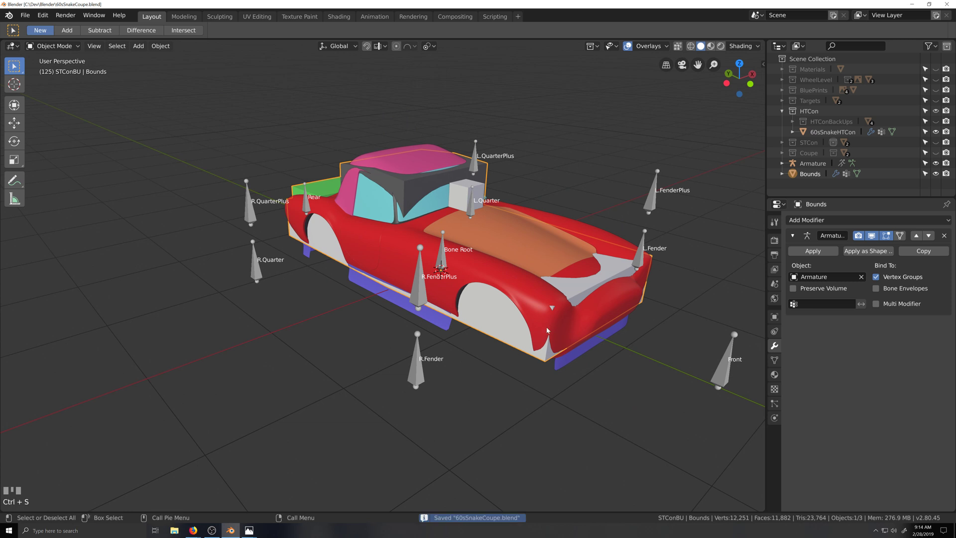
Join the Bounds object into the 60sSnakeHTCon body and check the result with a cancelled trial move.
{"action": "left_click", "coordinate": [595, 232], "text": "shift"}
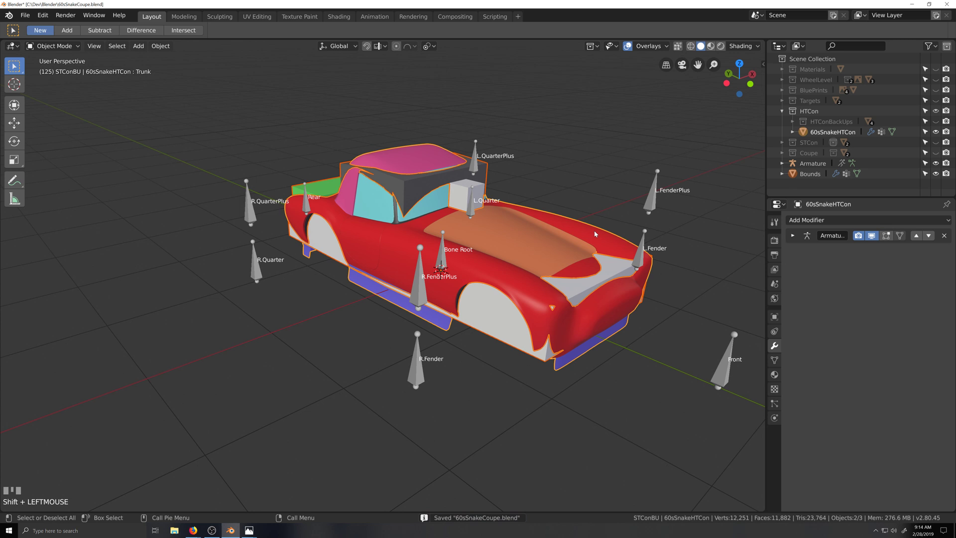
{"action": "key", "text": "ctrl+j"}
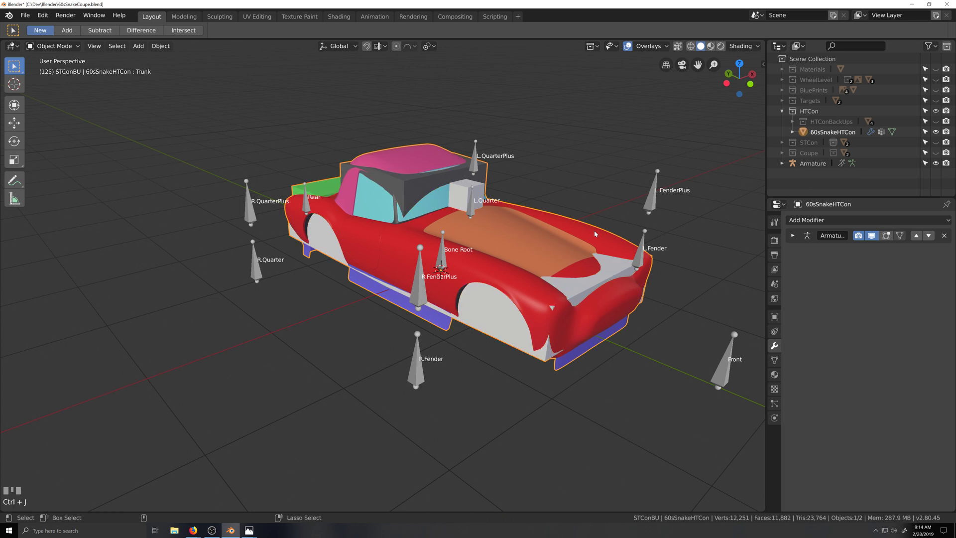
{"action": "key", "text": "g"}
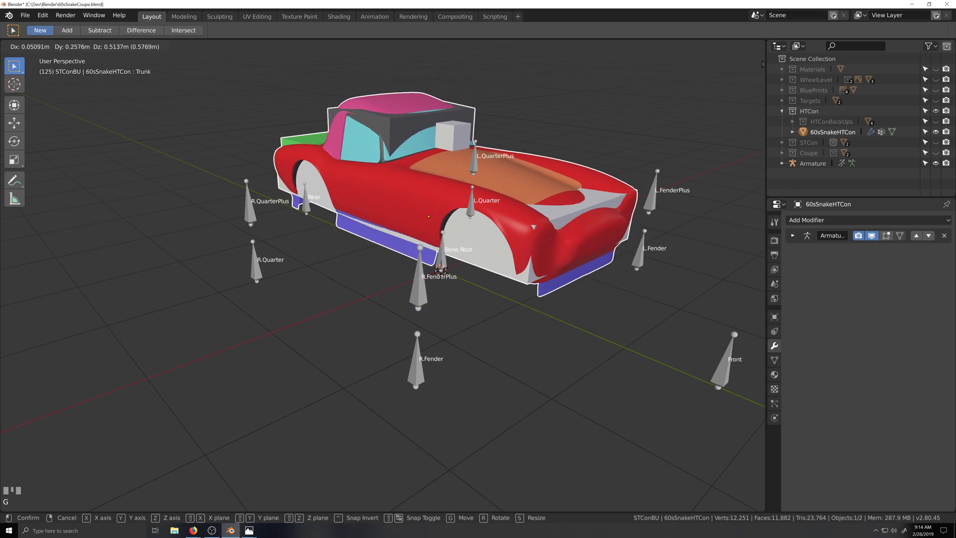
{"action": "right_click", "coordinate": [531, 212]}
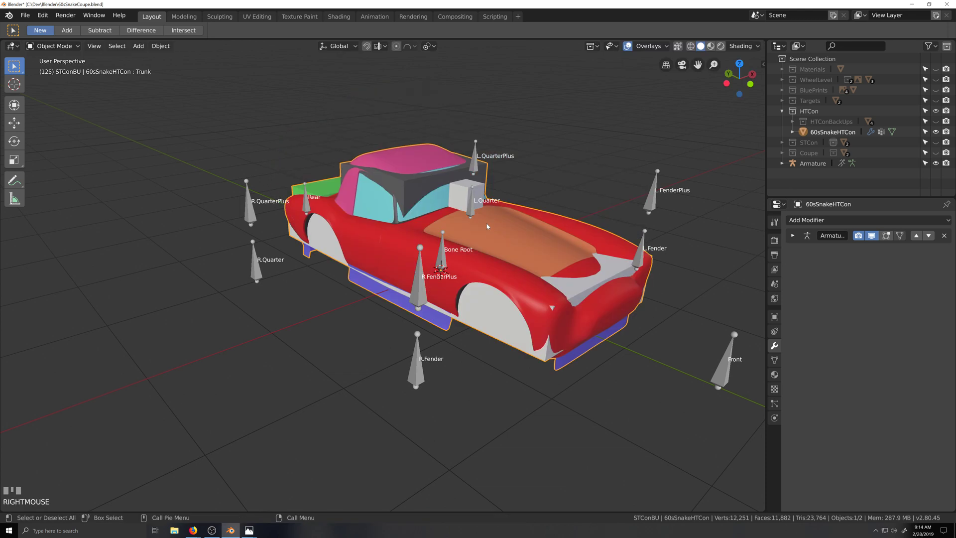
Enter Edit Mode on the joined car body in the left orthographic view and deselect all its vertices.
{"action": "key", "text": "ctrl+KP_3"}
{"action": "key", "text": "Tab"}
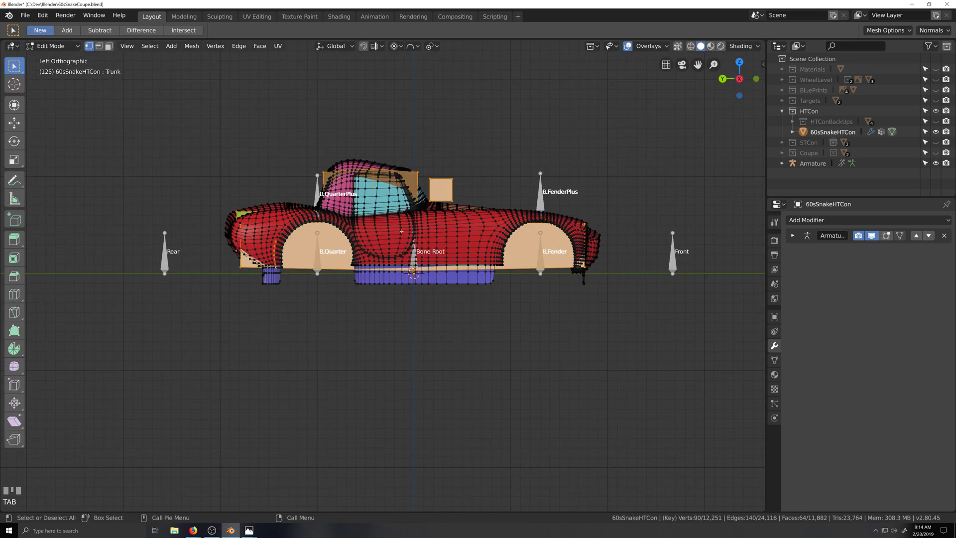
{"action": "scroll", "coordinate": [389, 228], "scroll_direction": "up", "scroll_amount": 3}
{"action": "key", "text": "alt+a"}
{"action": "key", "text": "shift+grave"}
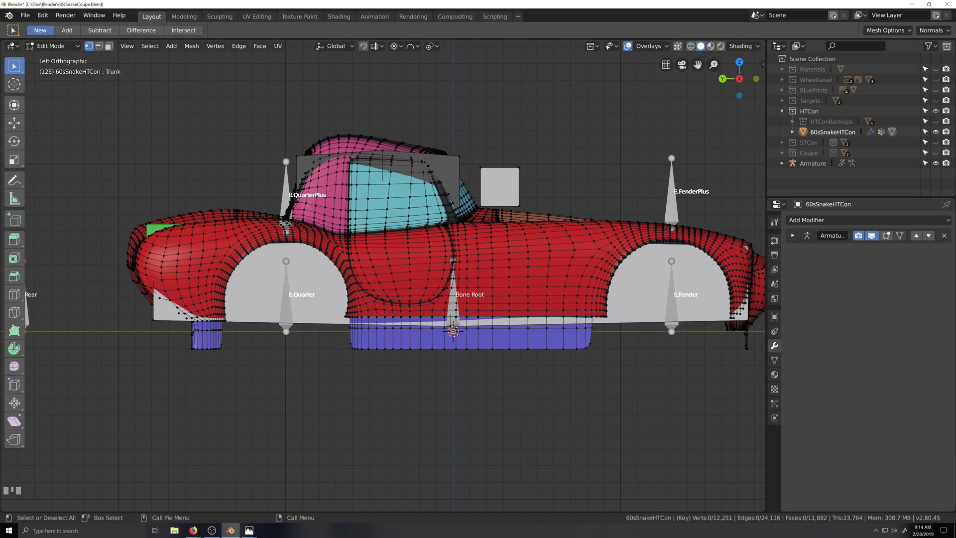
Step through the car body's Windshield and neighbouring shape keys and make ShorterRoof the active one.
{"action": "left_click", "coordinate": [774, 374]}
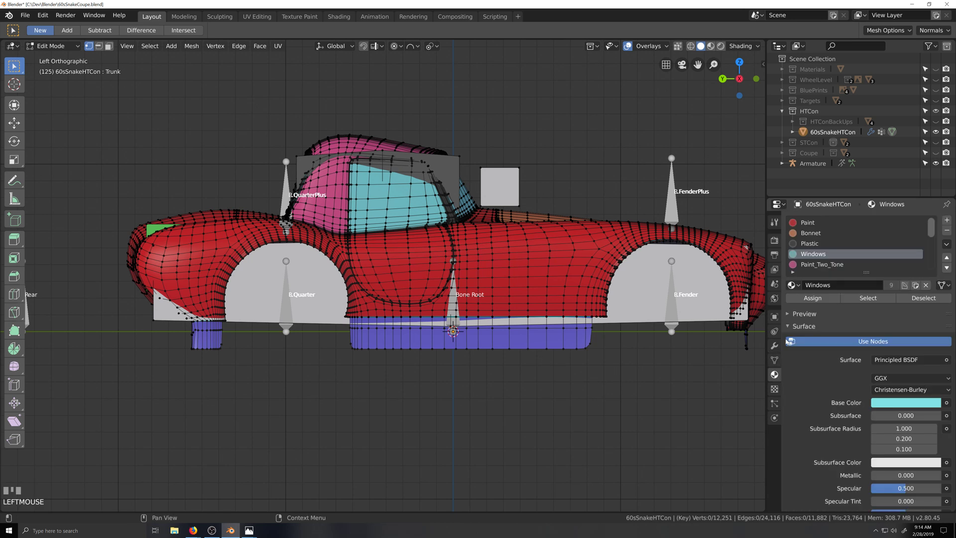
{"action": "left_click", "coordinate": [774, 360]}
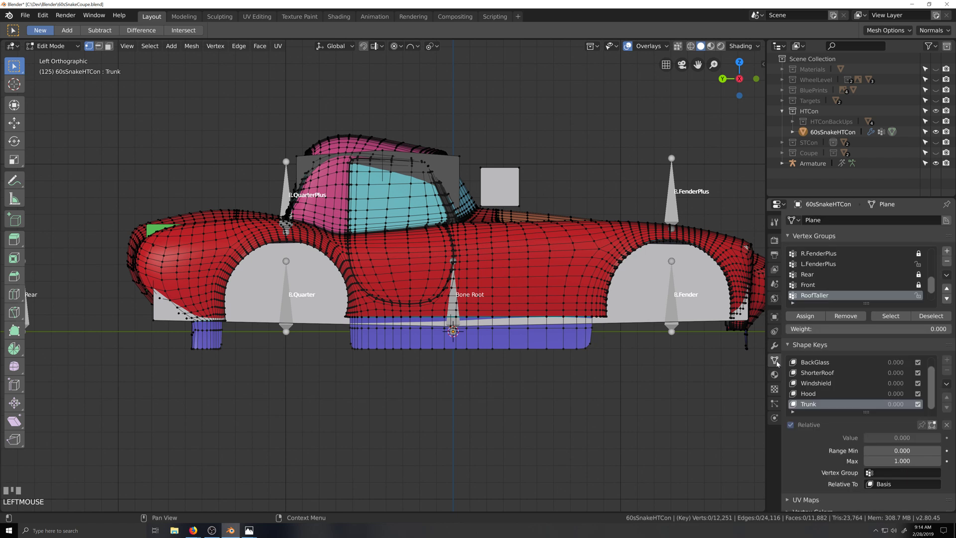
{"action": "scroll", "coordinate": [827, 285], "scroll_direction": "up", "scroll_amount": 1}
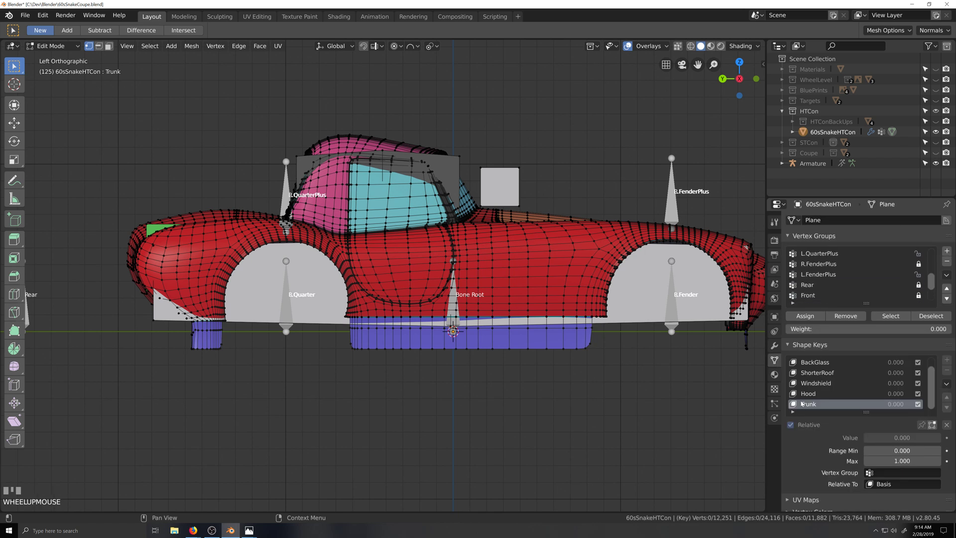
{"action": "left_click", "coordinate": [808, 393]}
{"action": "left_click", "coordinate": [815, 383]}
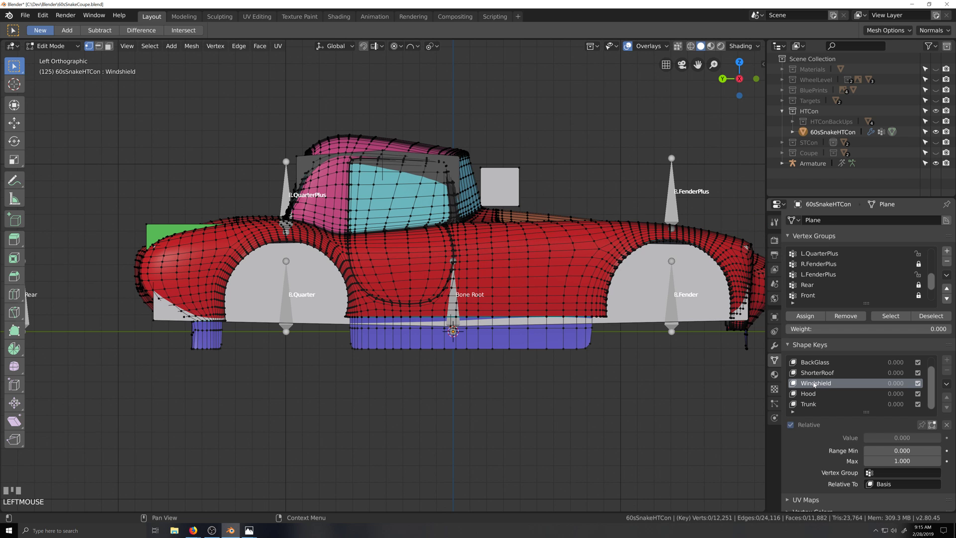
{"action": "scroll", "coordinate": [815, 385], "scroll_direction": "up", "scroll_amount": 1}
{"action": "scroll", "coordinate": [816, 385], "scroll_direction": "down", "scroll_amount": 1}
{"action": "scroll", "coordinate": [816, 385], "scroll_direction": "up", "scroll_amount": 1}
{"action": "left_click", "coordinate": [817, 383]}
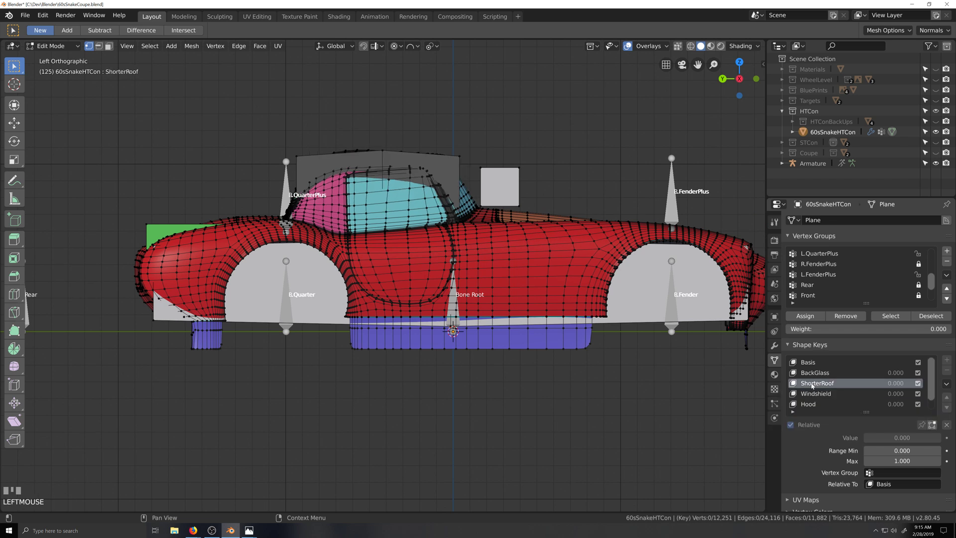
Turn on X-ray, select the CabinBounds material's geometry and deselect its lower vertices so only the roof vertices stay selected.
{"action": "left_click", "coordinate": [774, 345]}
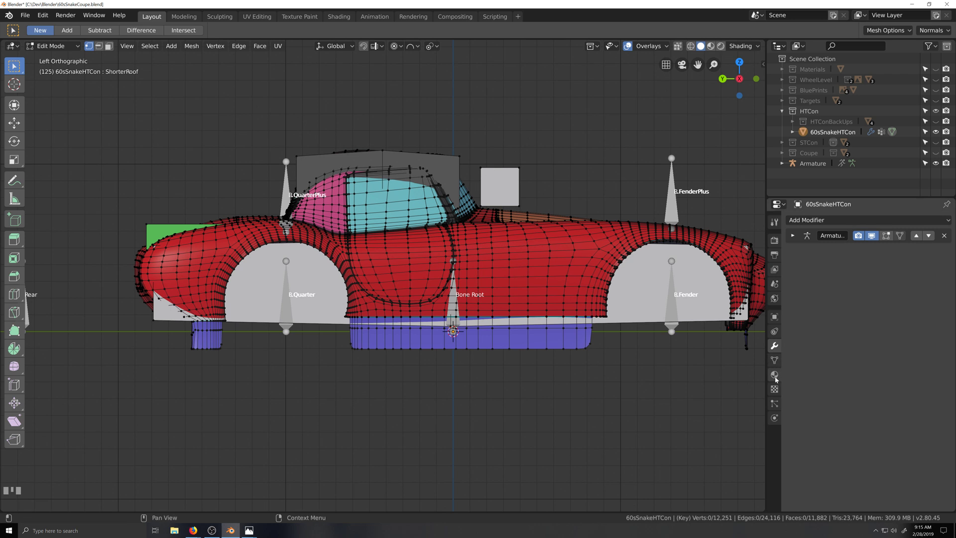
{"action": "key", "text": "alt+z"}
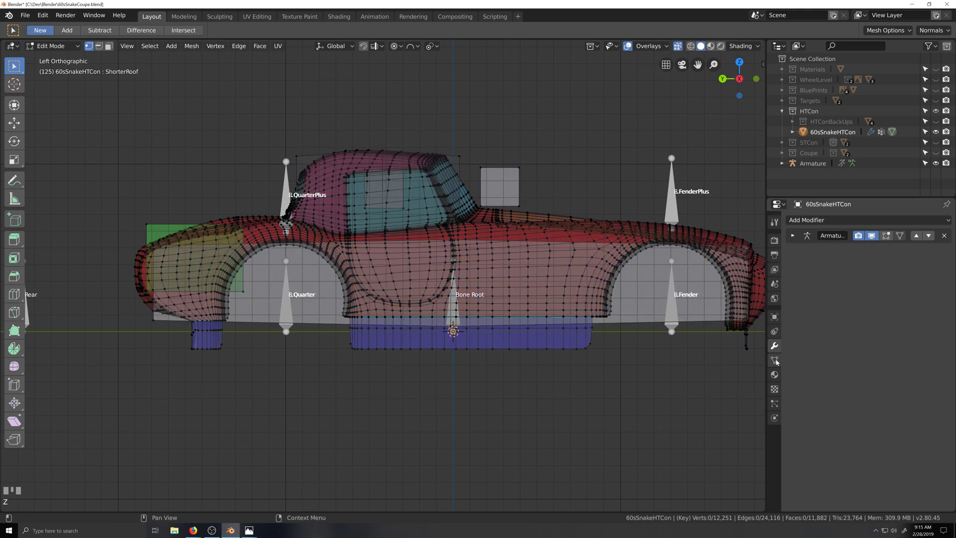
{"action": "left_click", "coordinate": [775, 374]}
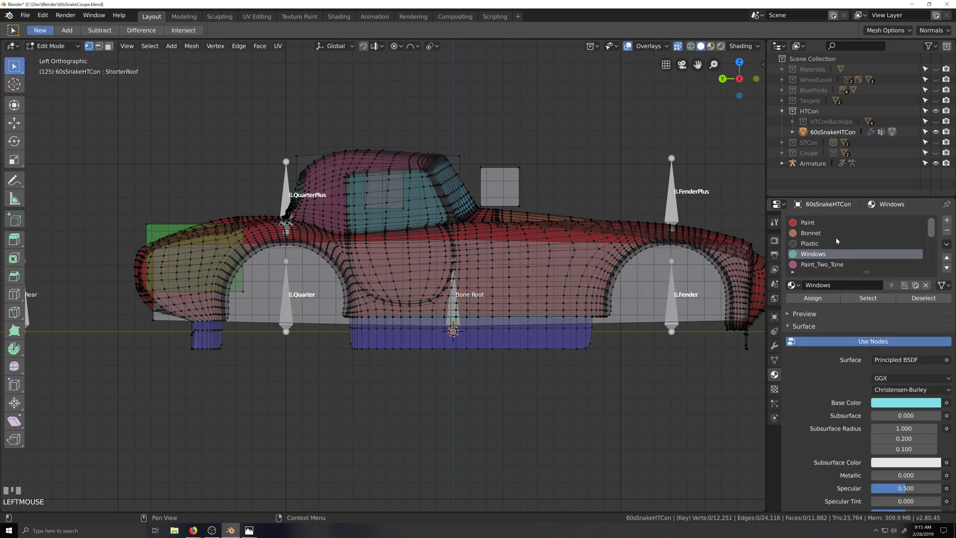
{"action": "scroll", "coordinate": [831, 246], "scroll_direction": "down", "scroll_amount": 5}
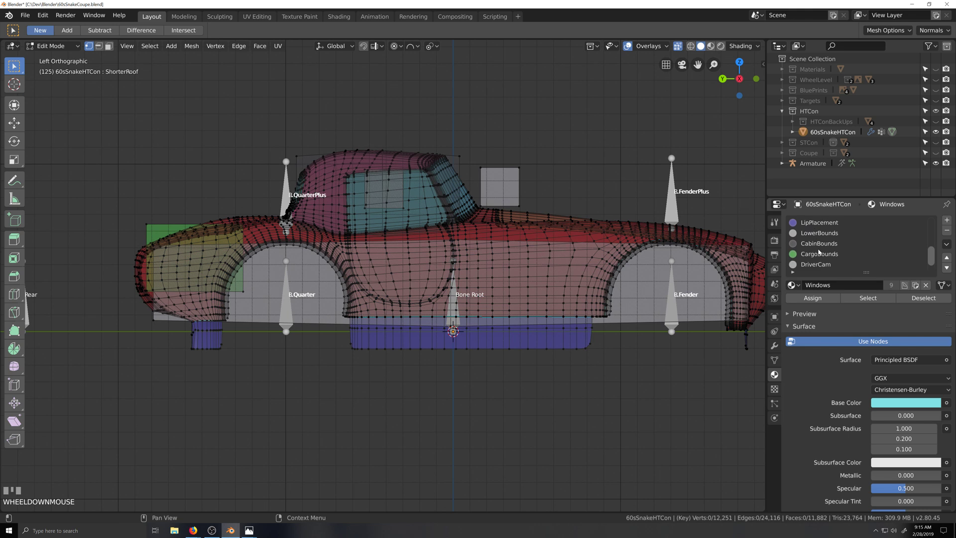
{"action": "left_click", "coordinate": [824, 244]}
{"action": "left_click", "coordinate": [867, 298]}
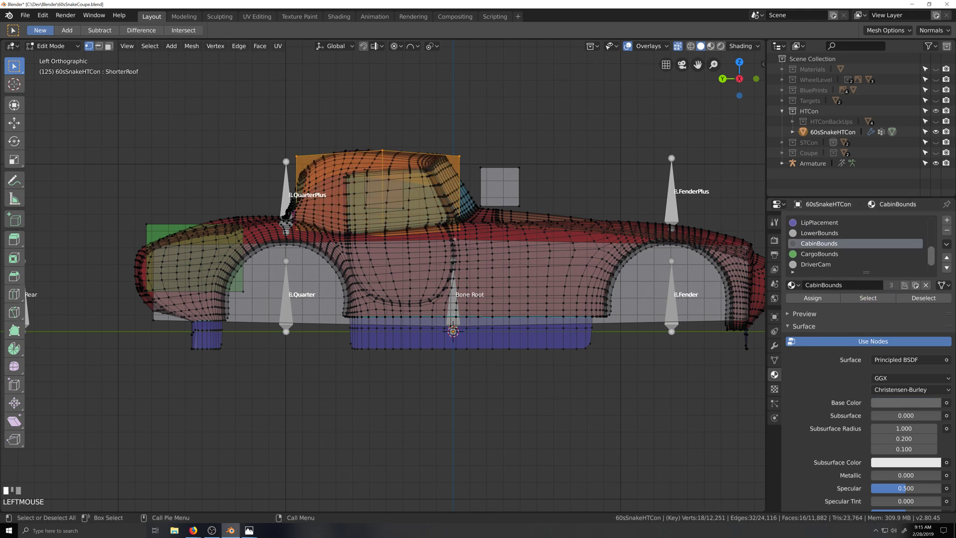
{"action": "left_click_drag", "start_coordinate": [273, 212], "coordinate": [496, 277], "text": "shift"}
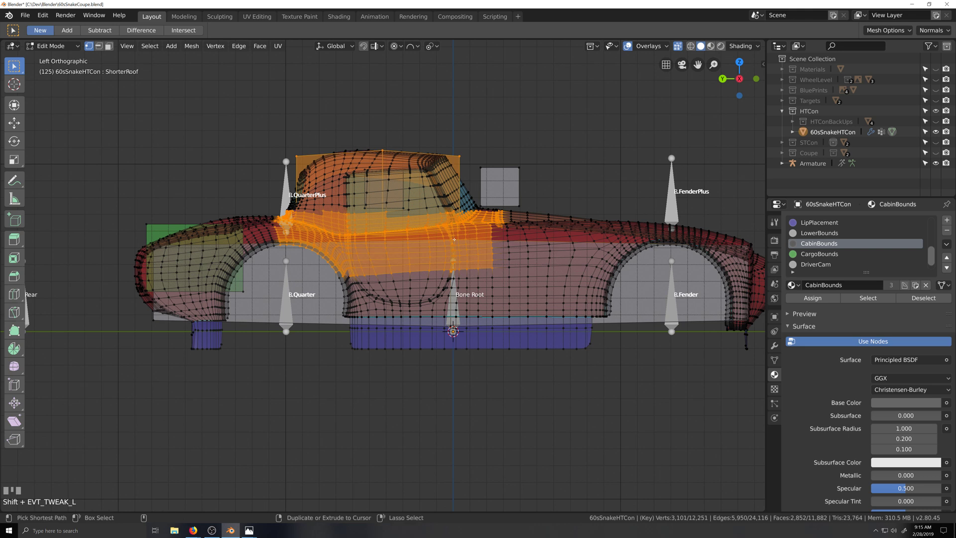
{"action": "key", "text": "ctrl+z"}
{"action": "left_click_drag", "start_coordinate": [264, 202], "coordinate": [476, 276], "text": "ctrl"}
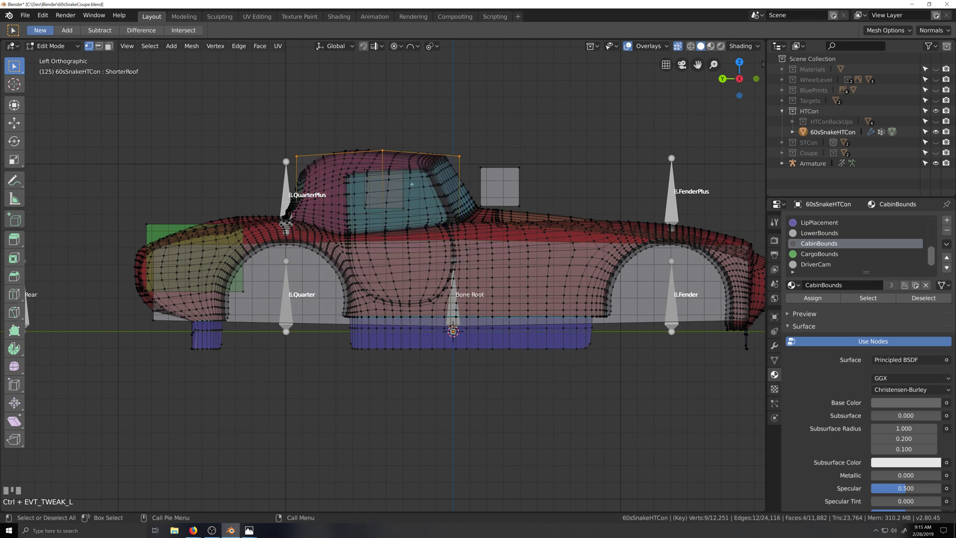
Turn off proportional editing and move the selected cabin bounds roof vertices down about 0.094 m along Z.
{"action": "key", "text": "g"}
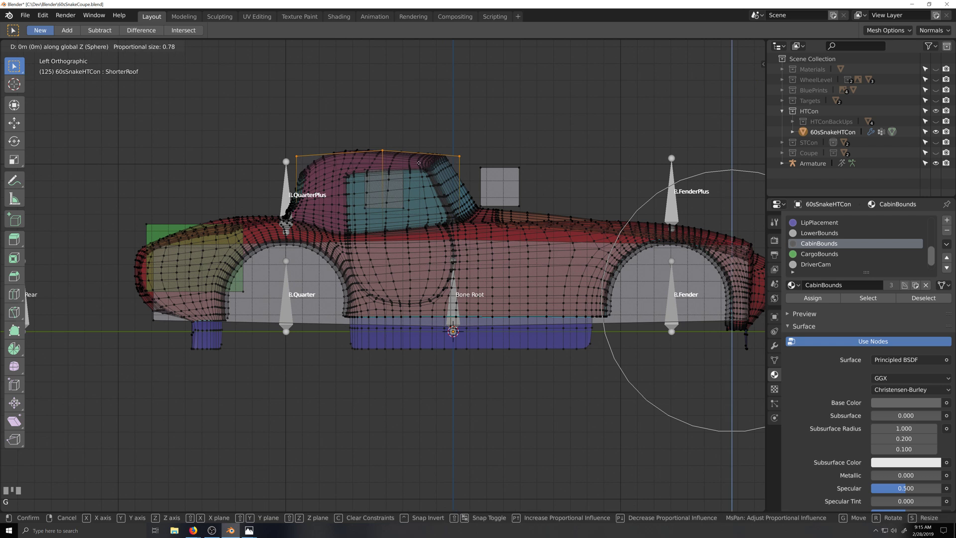
{"action": "right_click", "coordinate": [491, 131]}
{"action": "key", "text": "o"}
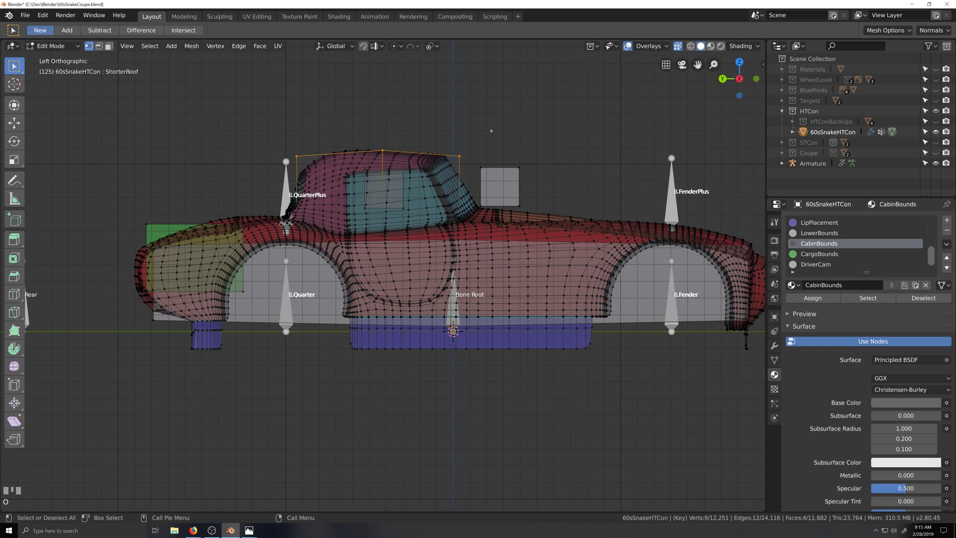
{"action": "key", "text": "g"}
{"action": "key", "text": "z"}
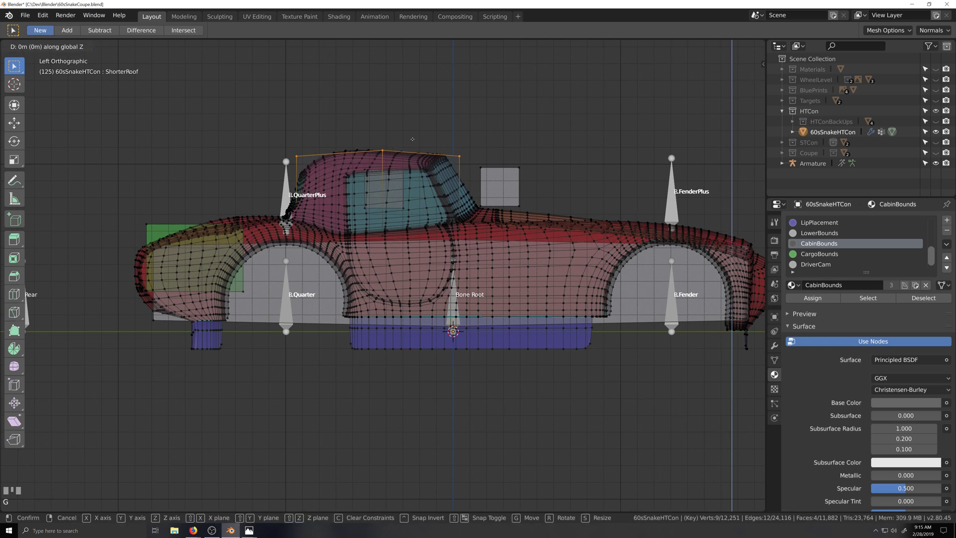
{"action": "left_click", "coordinate": [410, 155]}
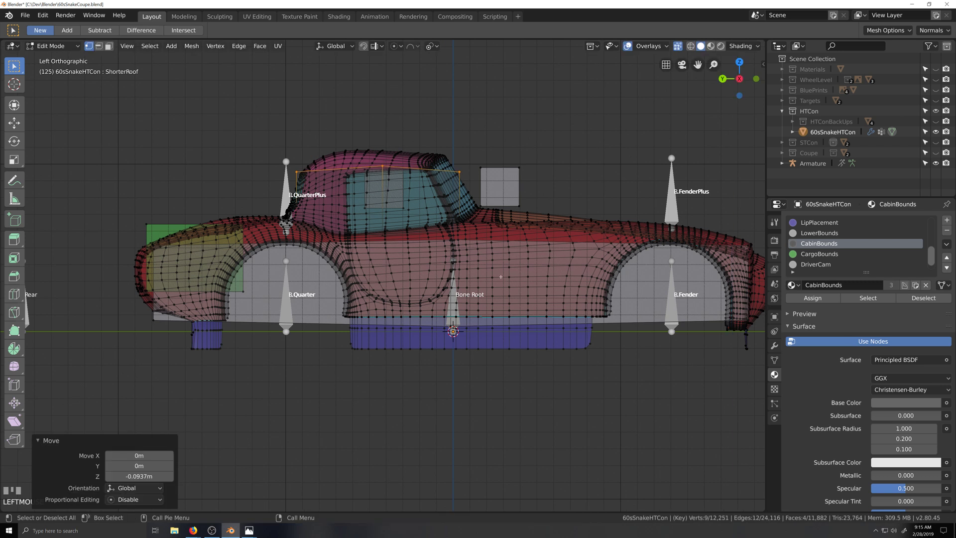
Compare the cabin bounds' roof height between the Basis and ShorterRoof shape keys.
{"action": "left_click", "coordinate": [774, 362]}
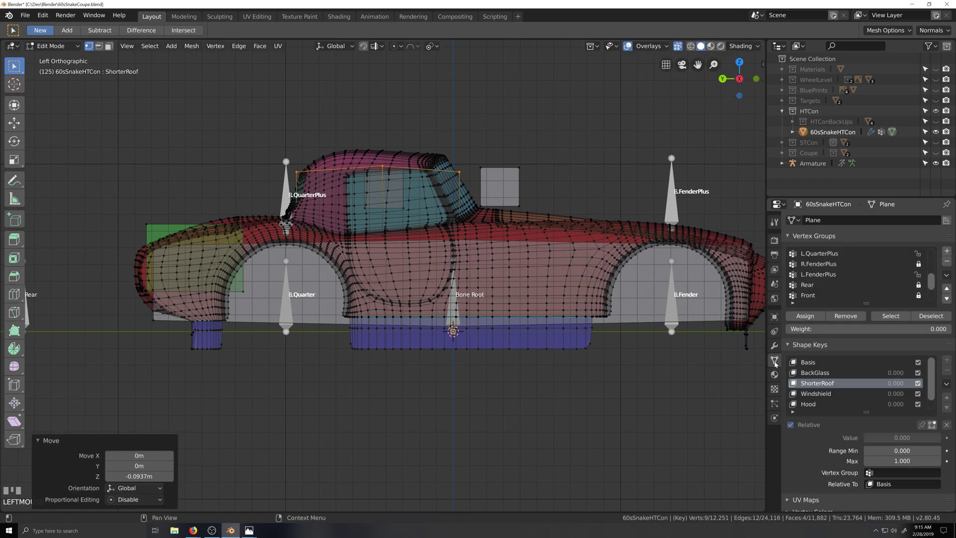
{"action": "scroll", "coordinate": [823, 287], "scroll_direction": "up", "scroll_amount": 3}
{"action": "scroll", "coordinate": [823, 307], "scroll_direction": "down", "scroll_amount": 5}
{"action": "scroll", "coordinate": [751, 344], "scroll_direction": "up", "scroll_amount": 1}
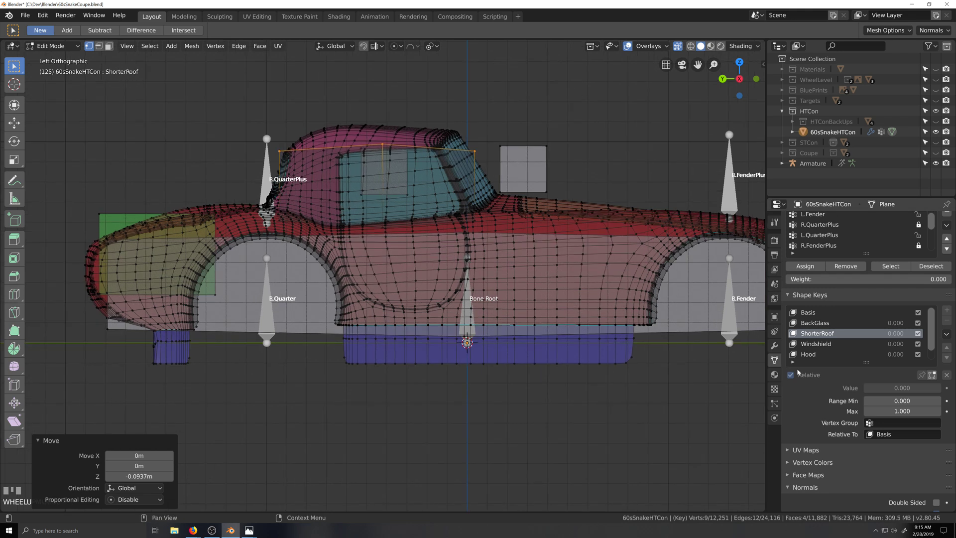
{"action": "left_click", "coordinate": [822, 313]}
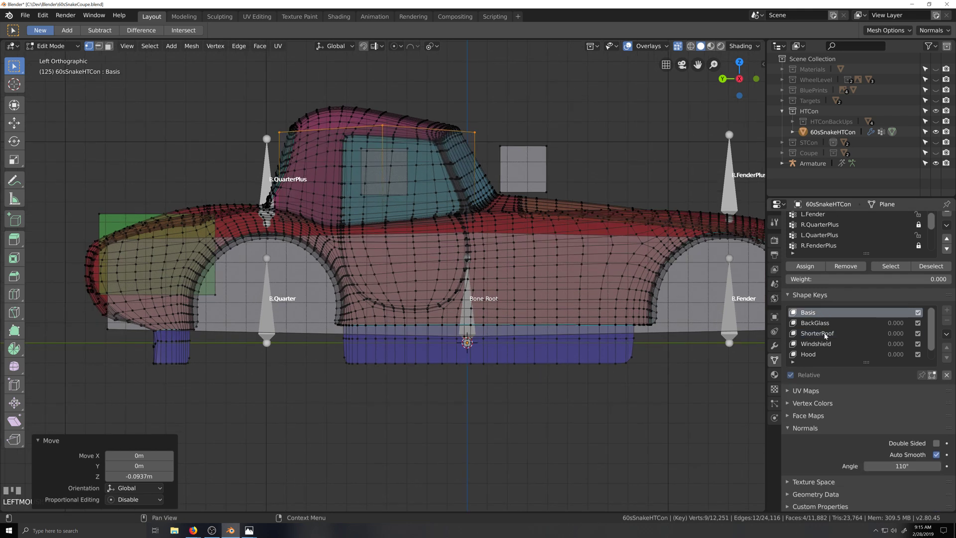
{"action": "scroll", "coordinate": [824, 338], "scroll_direction": "down", "scroll_amount": 1}
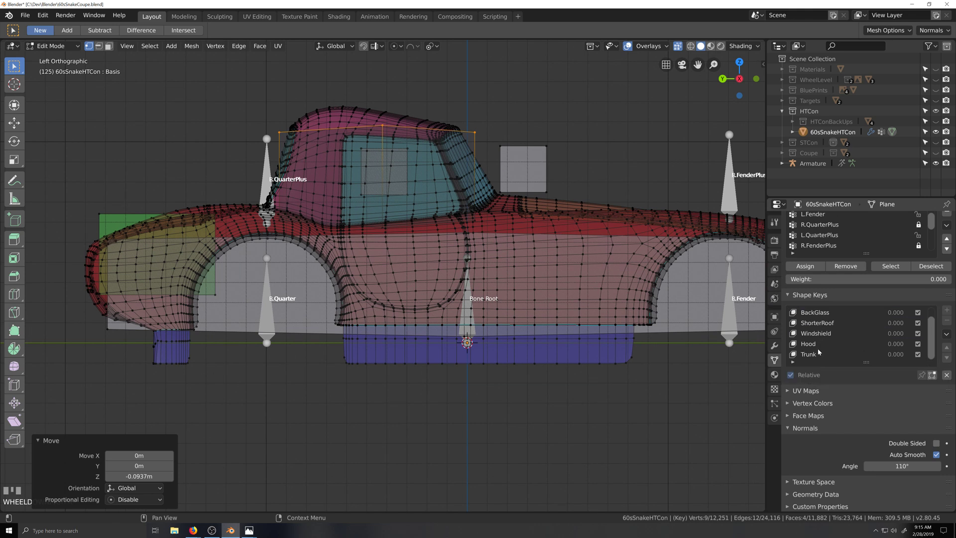
{"action": "scroll", "coordinate": [817, 344], "scroll_direction": "up", "scroll_amount": 1}
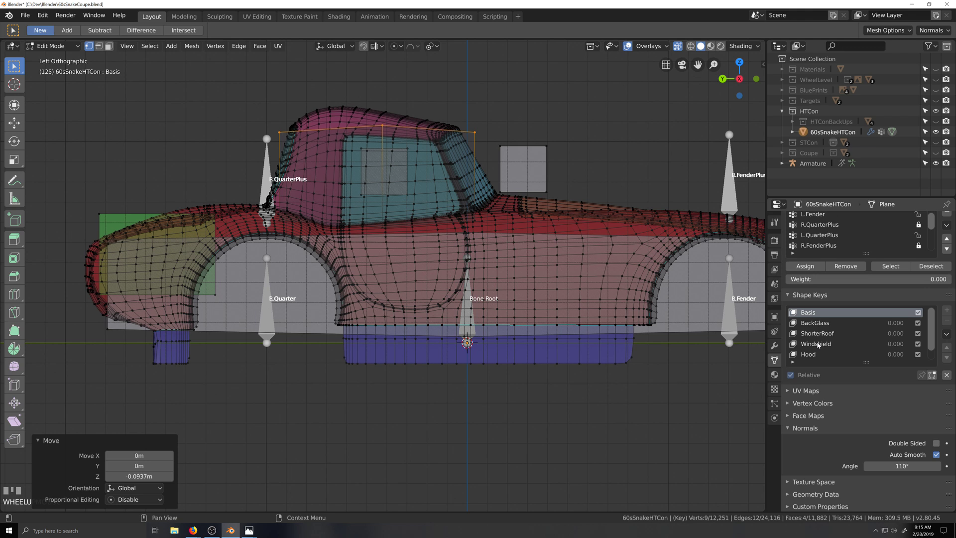
{"action": "left_click", "coordinate": [819, 333]}
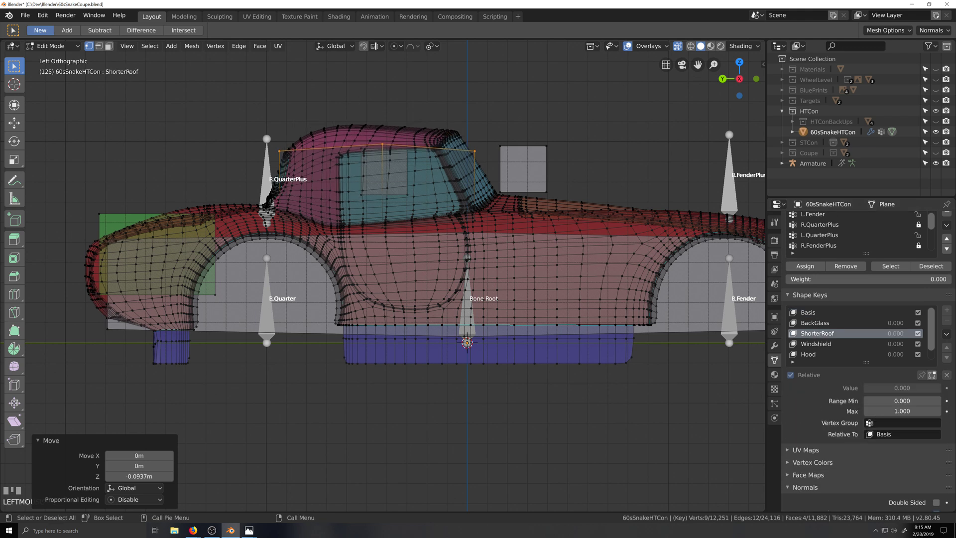
In the Windshield shape key, select only the windshield-side vertices of CabinBounds and move them about -0.089 m along Y.
{"action": "left_click", "coordinate": [824, 345]}
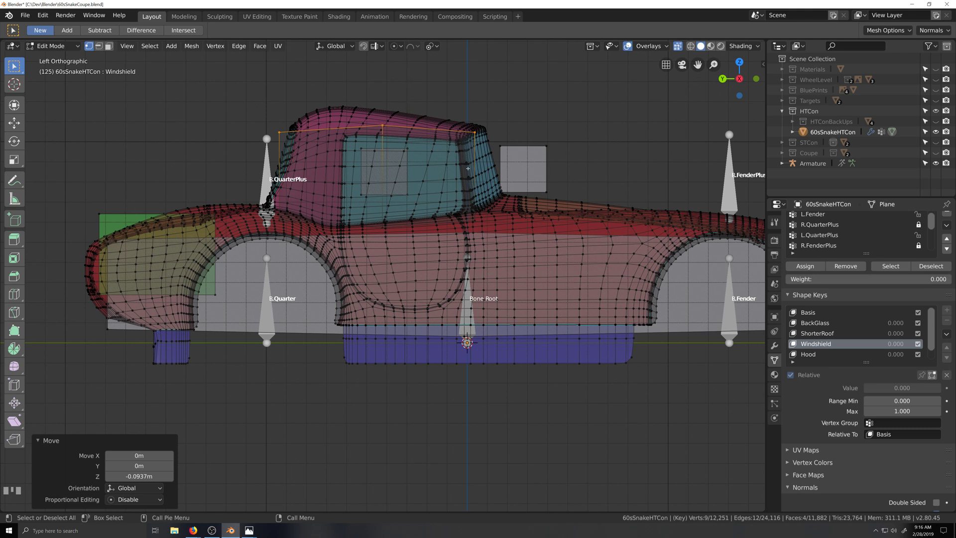
{"action": "left_click", "coordinate": [774, 375]}
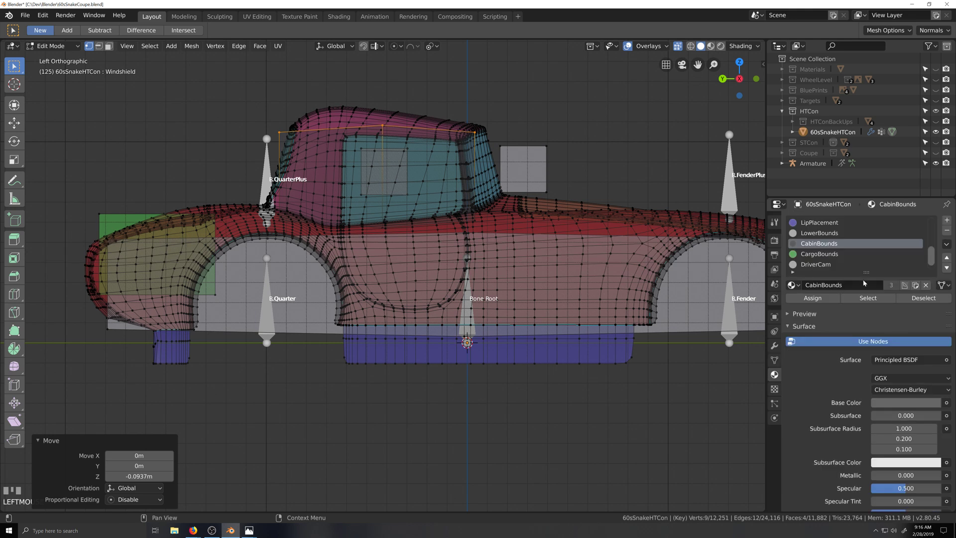
{"action": "left_click", "coordinate": [868, 298]}
{"action": "left_click_drag", "start_coordinate": [407, 80], "coordinate": [239, 267], "text": "ctrl"}
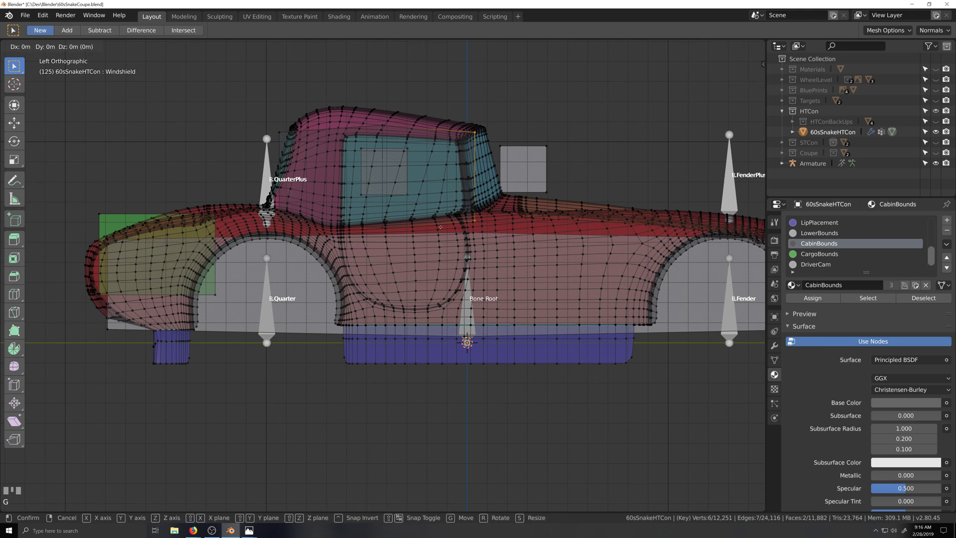
{"action": "key", "text": "g"}
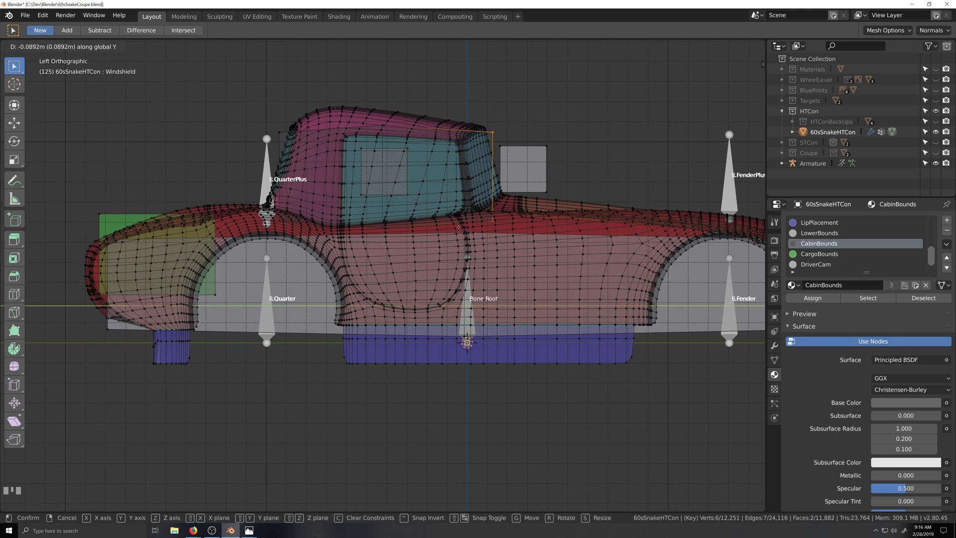
{"action": "left_click", "coordinate": [459, 227]}
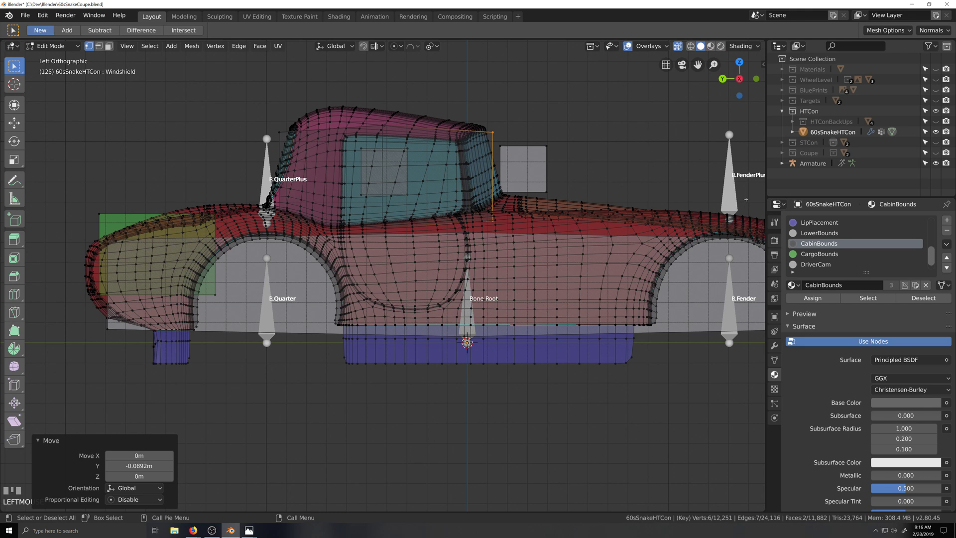
Compare the cabin bounds against the roof and glass across the BackGlass, ShorterRoof, Windshield and Basis shape keys.
{"action": "left_click", "coordinate": [774, 360]}
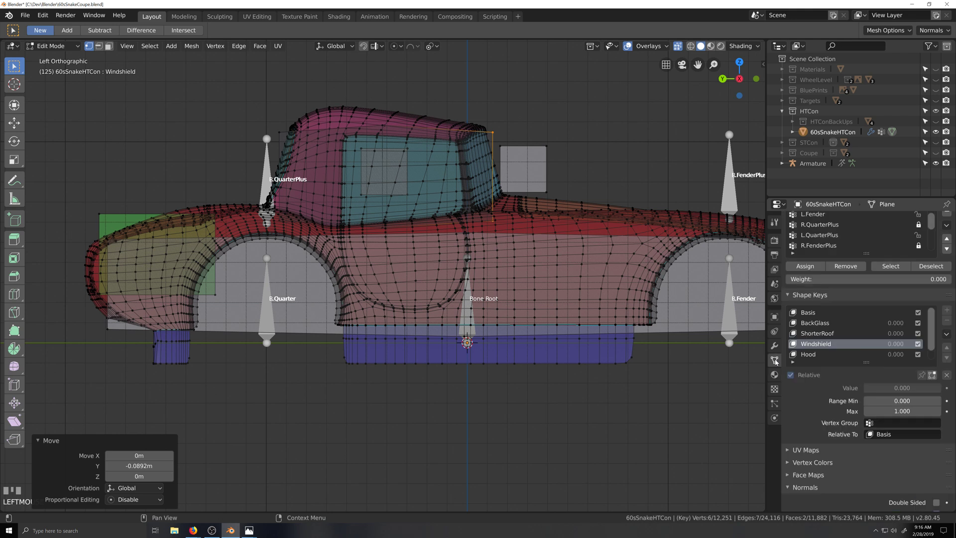
{"action": "left_click", "coordinate": [819, 322]}
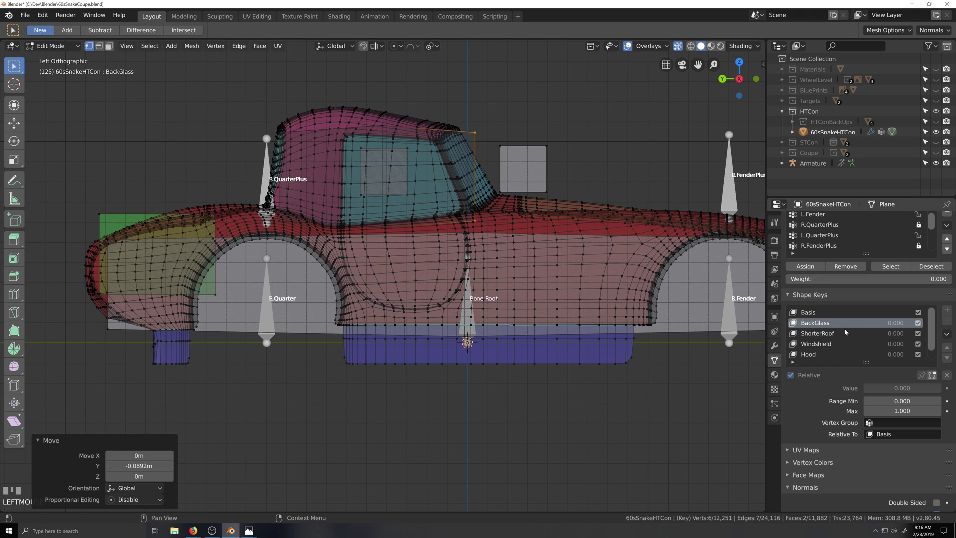
{"action": "left_click", "coordinate": [809, 314]}
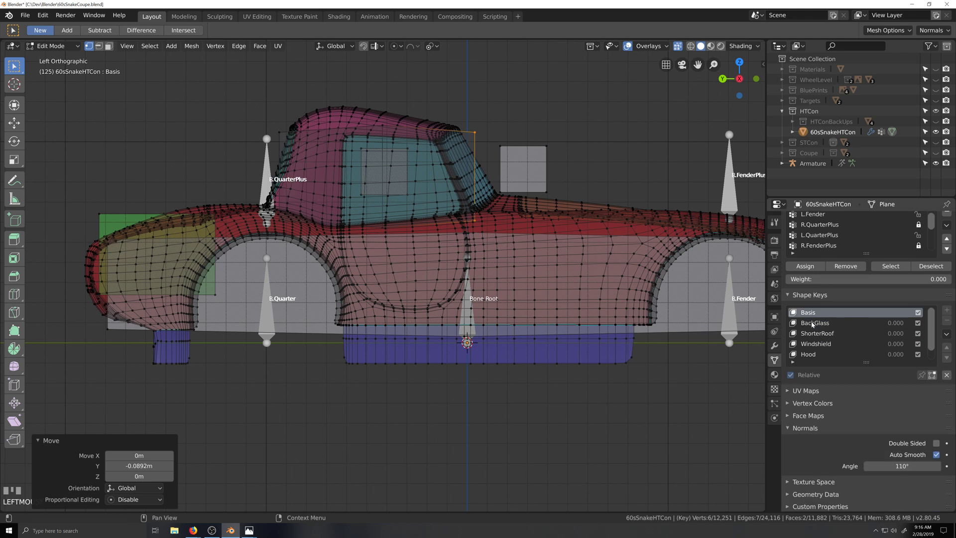
{"action": "left_click", "coordinate": [816, 324]}
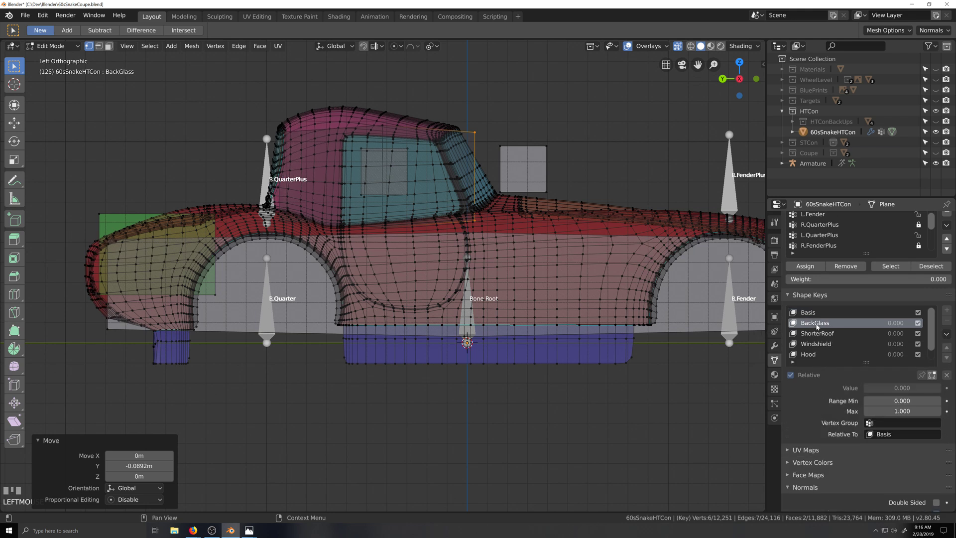
{"action": "left_click", "coordinate": [820, 314]}
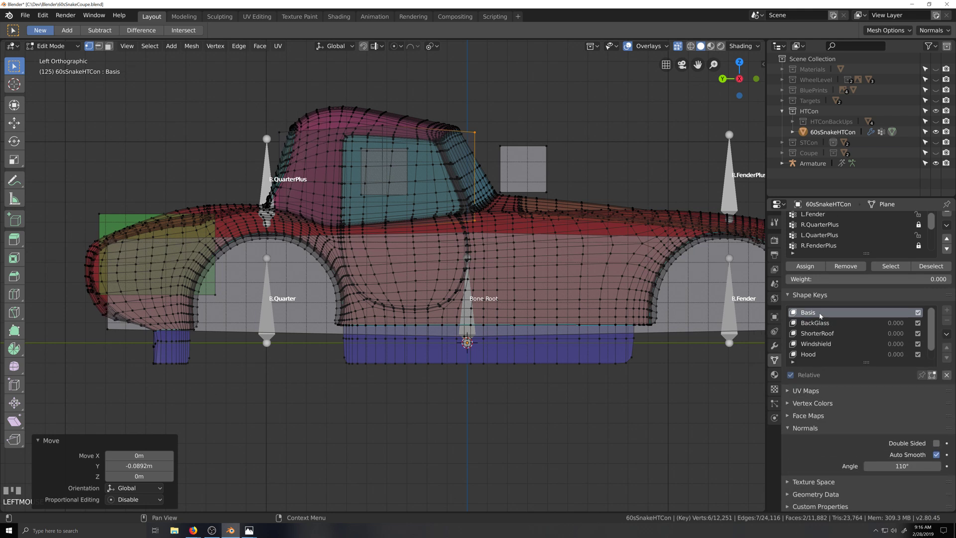
{"action": "left_click", "coordinate": [818, 333]}
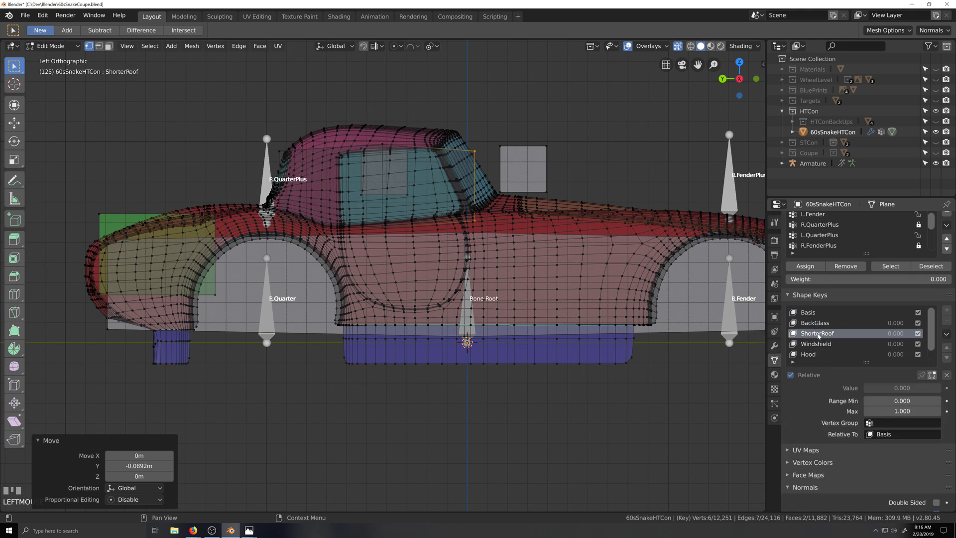
{"action": "left_click", "coordinate": [818, 345]}
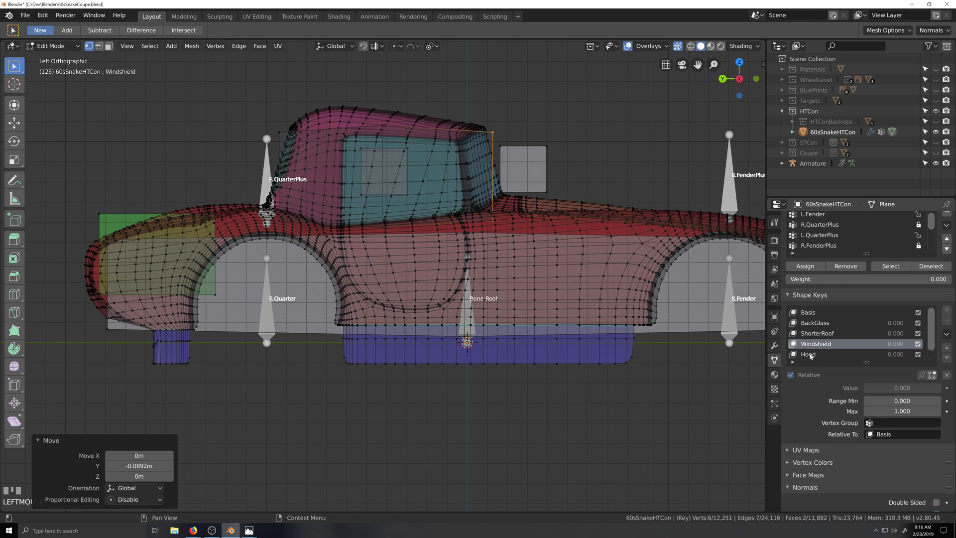
{"action": "left_click", "coordinate": [815, 351]}
{"action": "left_click", "coordinate": [814, 314]}
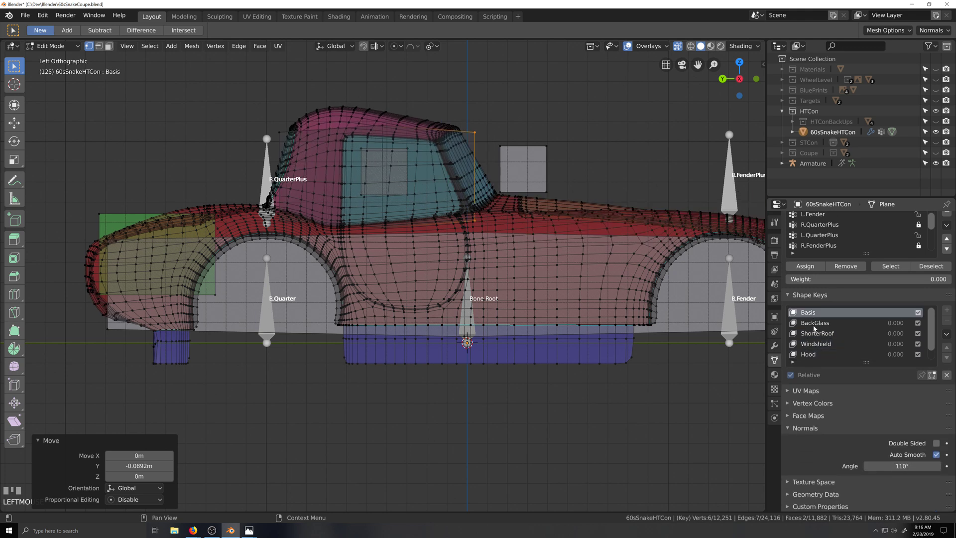
Recheck how the cabin bounds fit the body by cycling through BackGlass, Basis, ShorterRoof and Windshield, ending on the Basis shape key.
{"action": "left_click", "coordinate": [817, 321]}
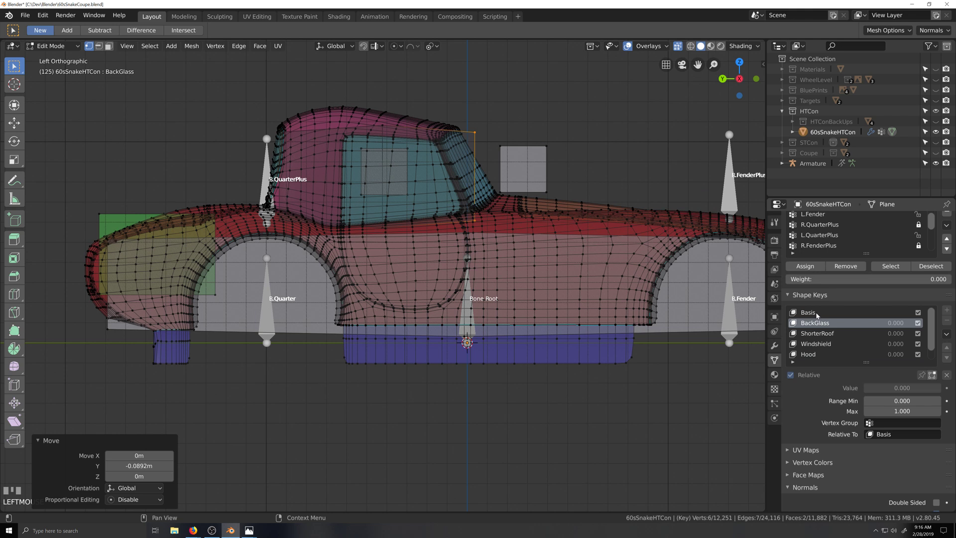
{"action": "left_click", "coordinate": [816, 312]}
{"action": "left_click", "coordinate": [816, 323]}
{"action": "left_click", "coordinate": [816, 333]}
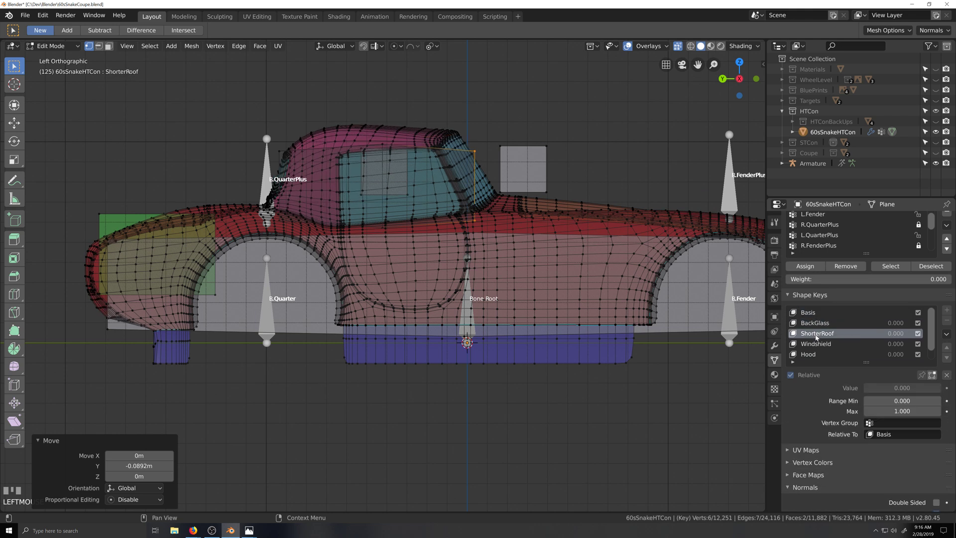
{"action": "left_click", "coordinate": [815, 343]}
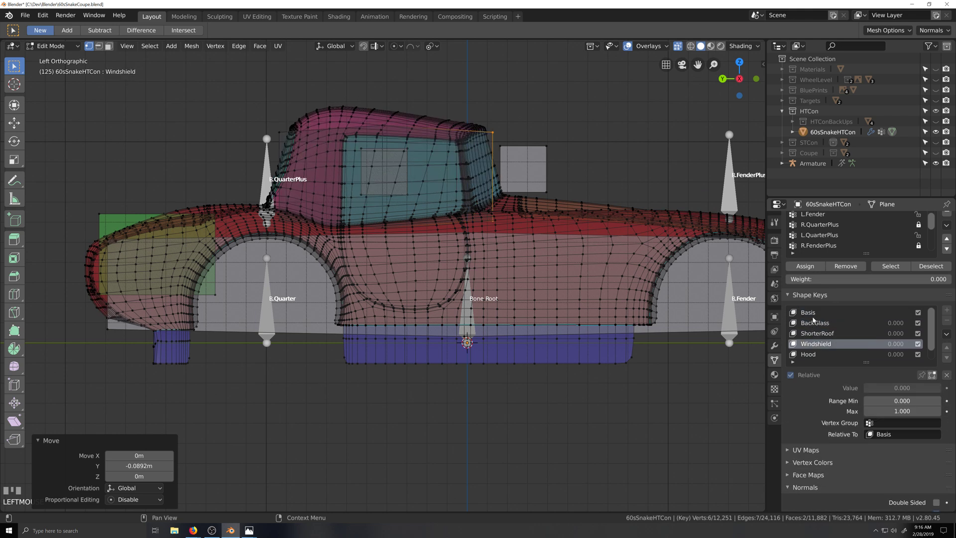
{"action": "left_click", "coordinate": [814, 312]}
Leave Edit Mode and turn off X-ray to inspect the bounds geometry against the solid car body in perspective.
{"action": "scroll", "coordinate": [143, 326], "scroll_direction": "down", "scroll_amount": 2}
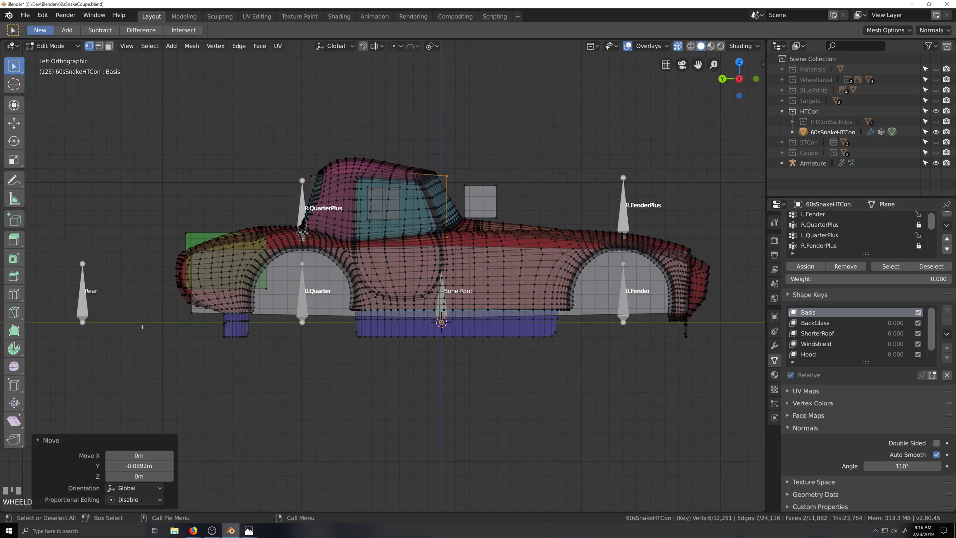
{"action": "key", "text": "grave"}
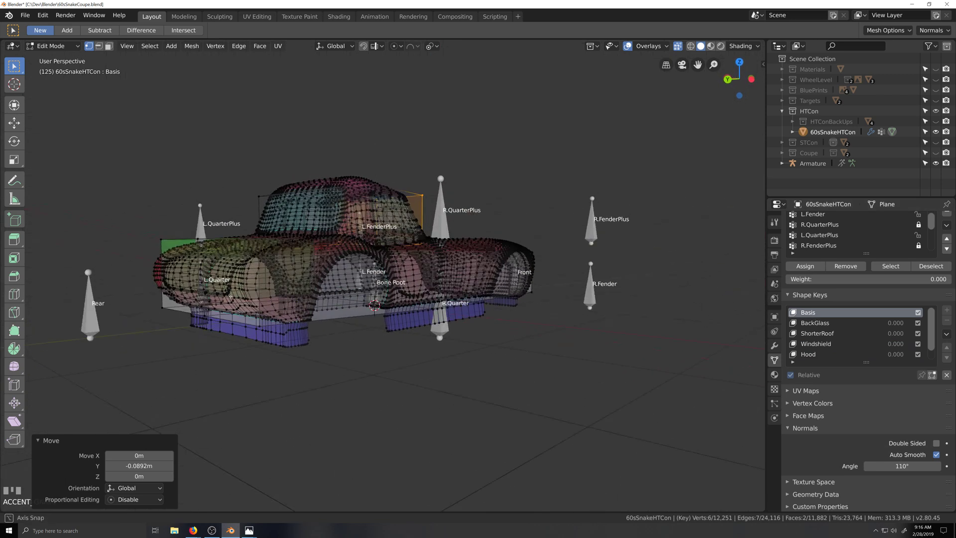
{"action": "middle_click_drag", "start_coordinate": [209, 288], "coordinate": [210, 305]}
{"action": "key", "text": "Tab"}
{"action": "key", "text": "grave"}
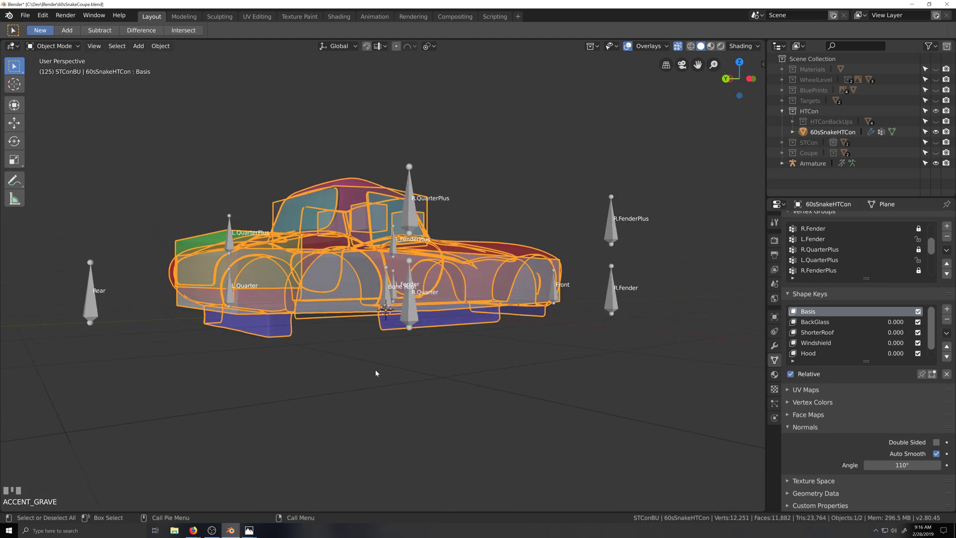
{"action": "key", "text": "alt+z"}
{"action": "key", "text": "grave"}
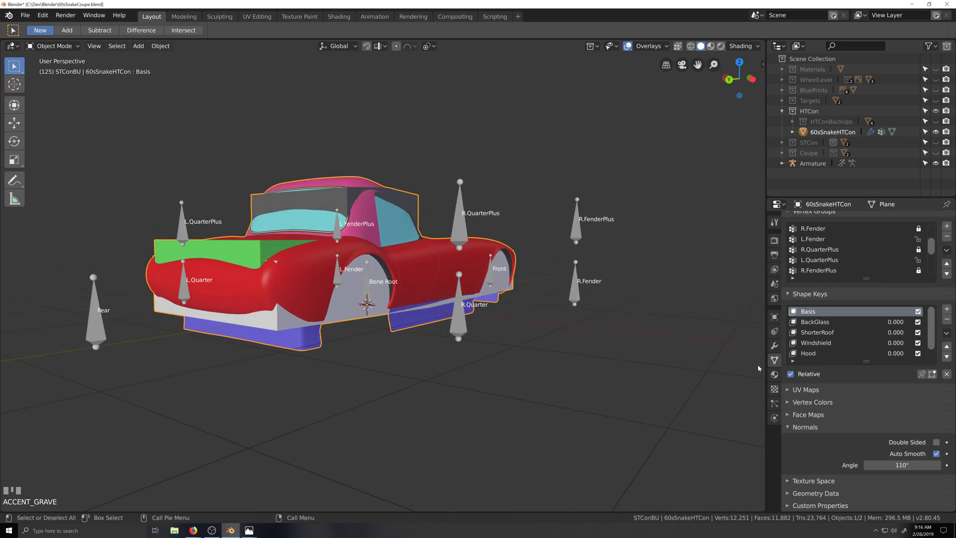
Preview the ShorterRoof shape key on the solid car body by varying its value, leaving it at 0.
{"action": "left_click", "coordinate": [824, 332]}
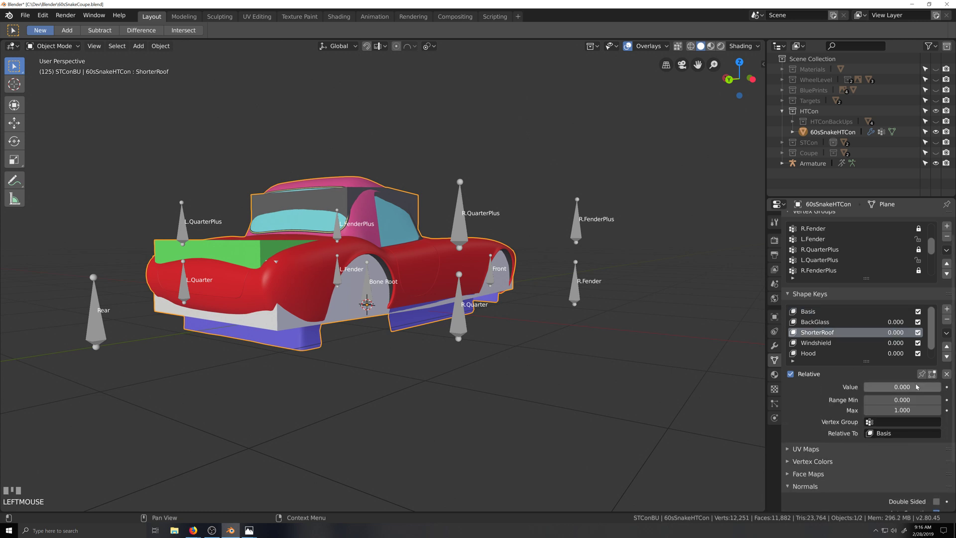
{"action": "mouse_move", "coordinate": [917, 386]}
{"action": "left_mouse_down"}
{"action": "mouse_move", "coordinate": [954, 386]}
{"action": "mouse_move", "coordinate": [917, 386]}
{"action": "left_mouse_up"}
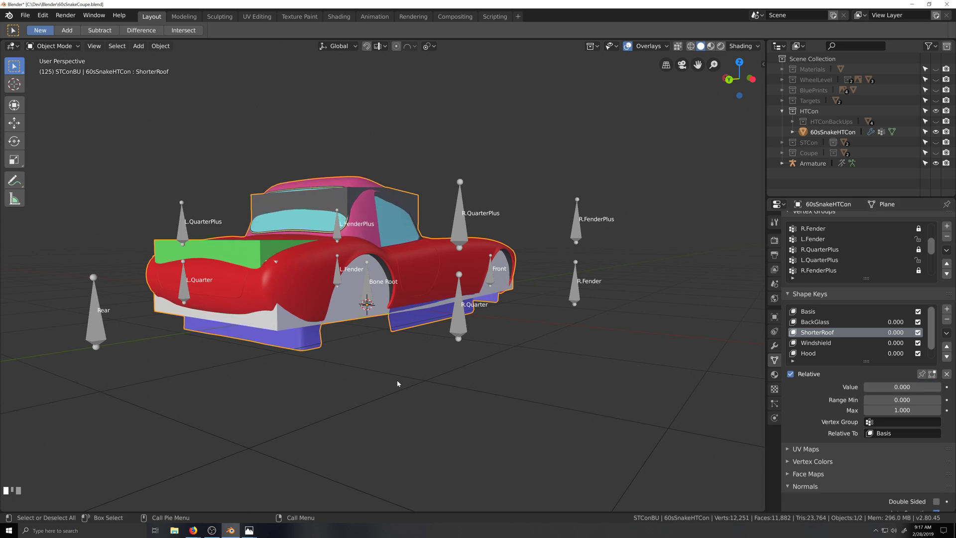
{"action": "scroll", "coordinate": [398, 383], "scroll_direction": "up", "scroll_amount": 1}
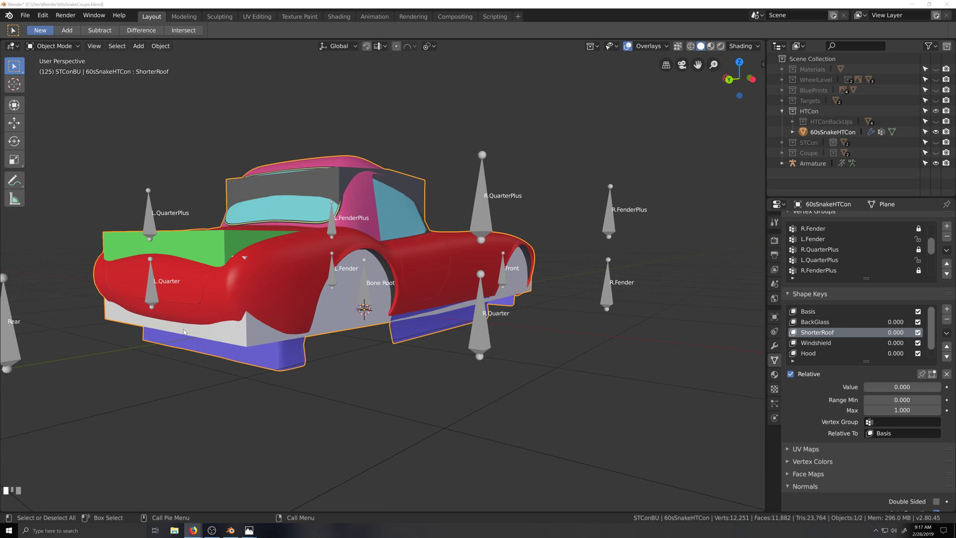
{"action": "scroll", "coordinate": [269, 343], "scroll_direction": "up", "scroll_amount": 2}
{"action": "scroll", "coordinate": [295, 331], "scroll_direction": "down", "scroll_amount": 3}
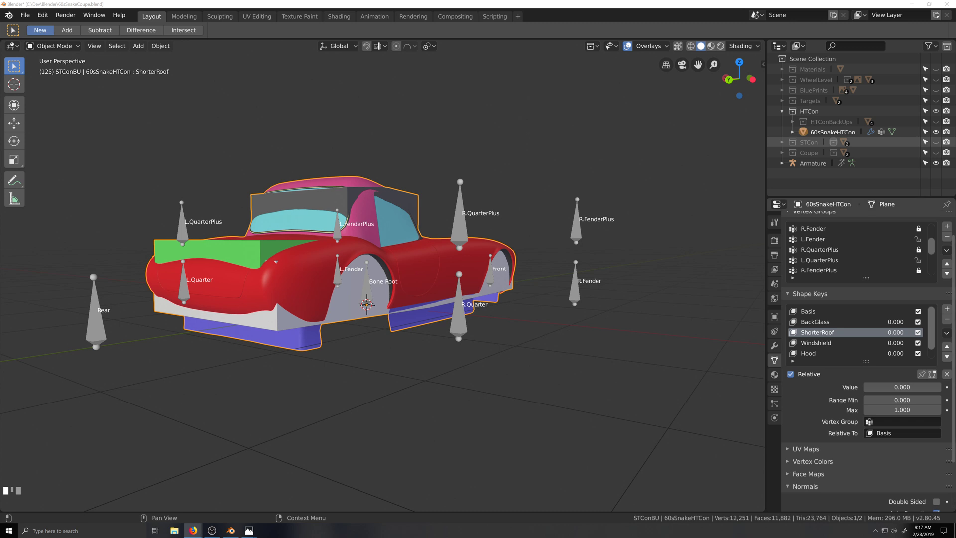
{"action": "left_click", "coordinate": [469, 378]}
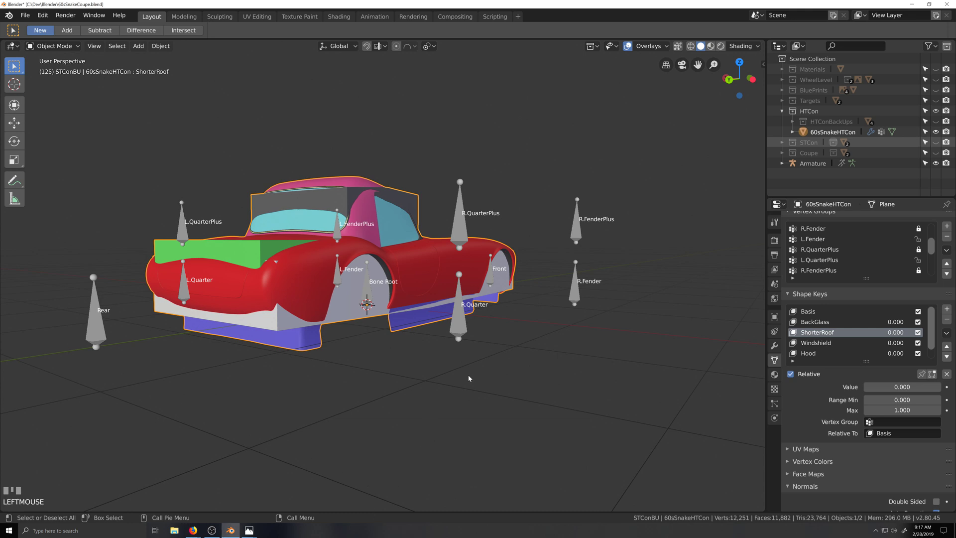
{"action": "scroll", "coordinate": [498, 363], "scroll_direction": "down", "scroll_amount": 2}
Make the BackGlass shape key active and edit the car body's mesh in the left orthographic view with X-ray on.
{"action": "key", "text": "grave"}
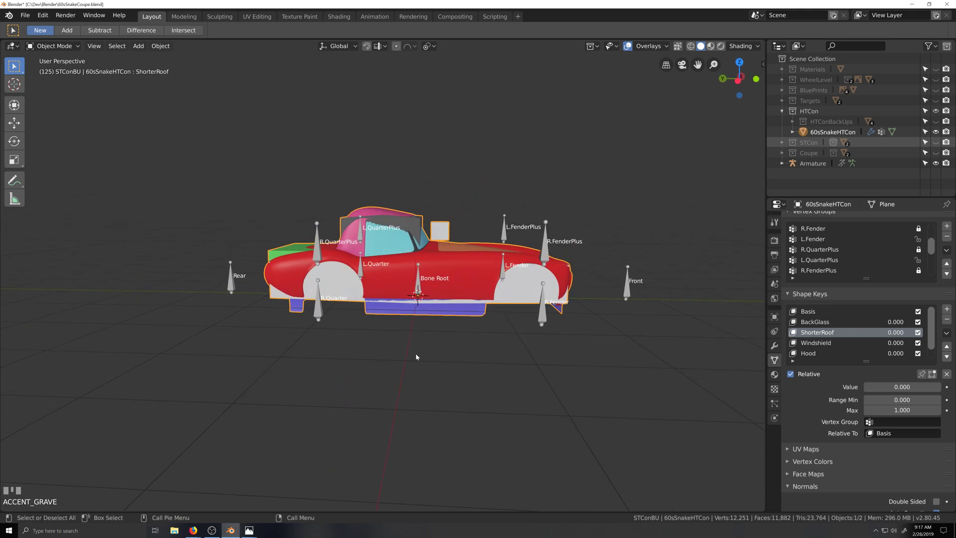
{"action": "key", "text": "KP_3"}
{"action": "scroll", "coordinate": [415, 354], "scroll_direction": "up", "scroll_amount": 5}
{"action": "key", "text": "shift+grave"}
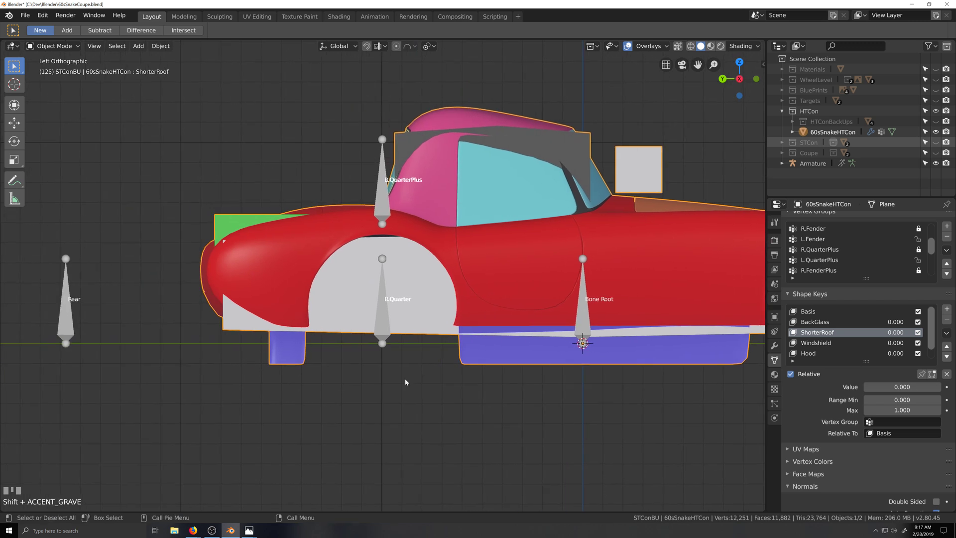
{"action": "scroll", "coordinate": [441, 382], "scroll_direction": "down", "scroll_amount": 1}
{"action": "key", "text": "shift+grave"}
{"action": "scroll", "coordinate": [452, 400], "scroll_direction": "up", "scroll_amount": 1}
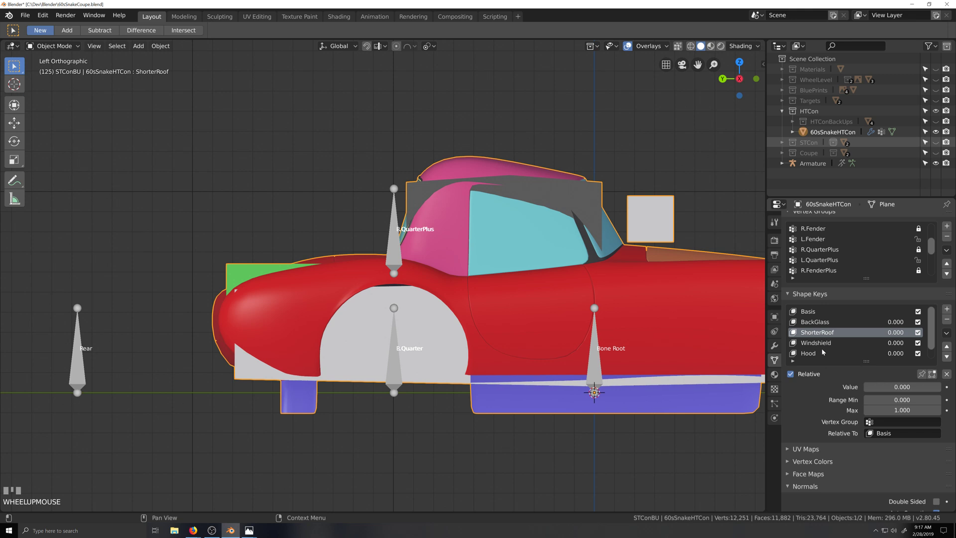
{"action": "left_click", "coordinate": [822, 322]}
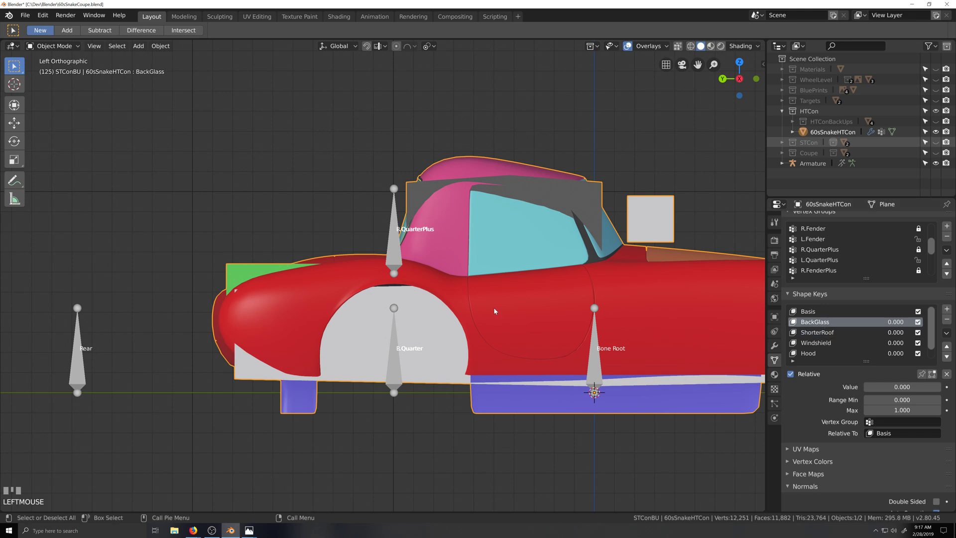
{"action": "key", "text": "Tab"}
{"action": "scroll", "coordinate": [404, 204], "scroll_direction": "up", "scroll_amount": 2}
{"action": "scroll", "coordinate": [405, 204], "scroll_direction": "down", "scroll_amount": 2}
{"action": "key", "text": "shift+grave"}
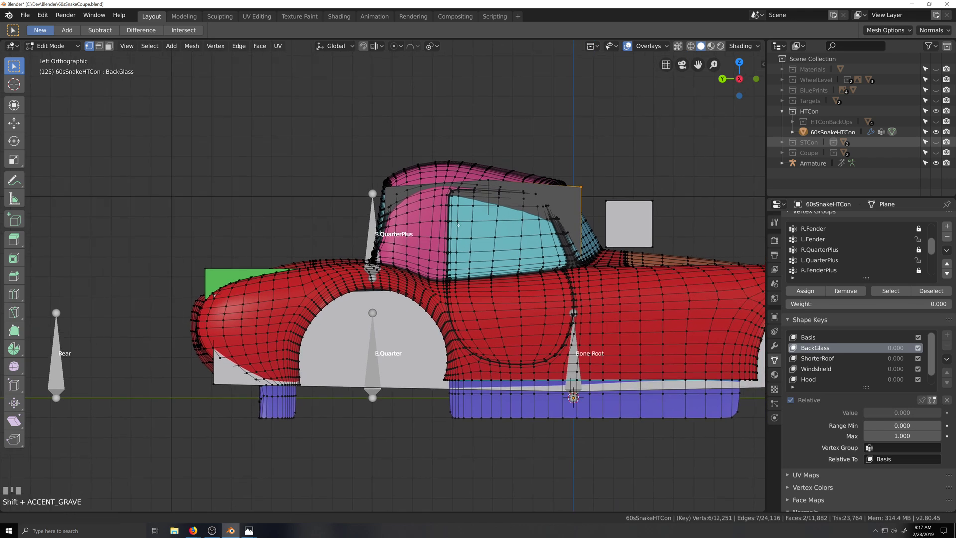
{"action": "key", "text": "alt+z"}
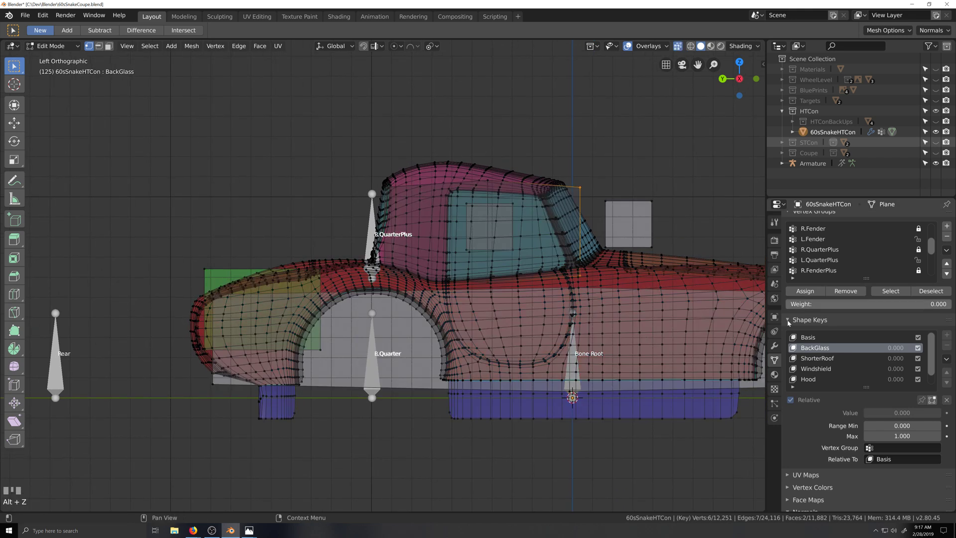
In the BackGlass shape key, select only the rear vertices of CabinBounds and move them about 0.035 m along Y.
{"action": "left_click", "coordinate": [774, 375]}
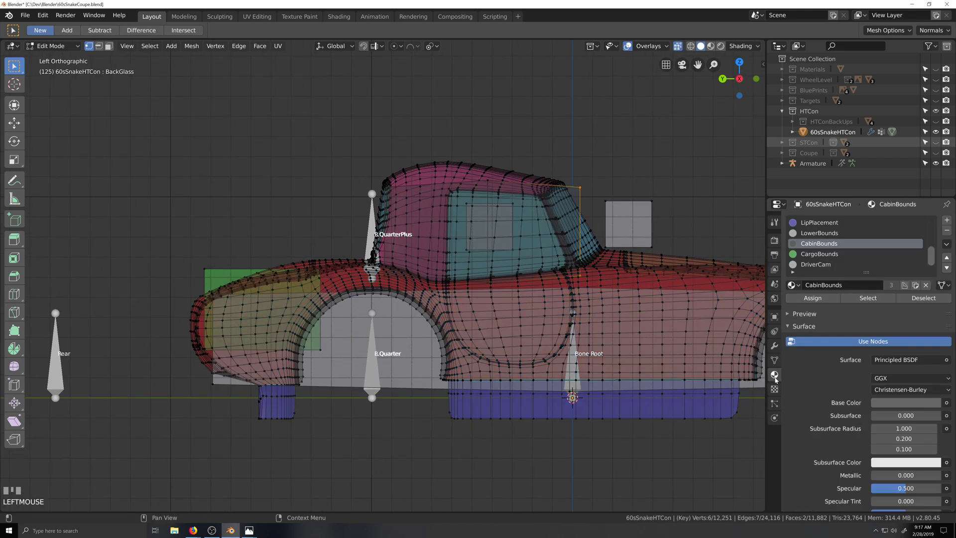
{"action": "left_click", "coordinate": [867, 298]}
{"action": "left_click_drag", "start_coordinate": [464, 155], "coordinate": [655, 339], "text": "ctrl"}
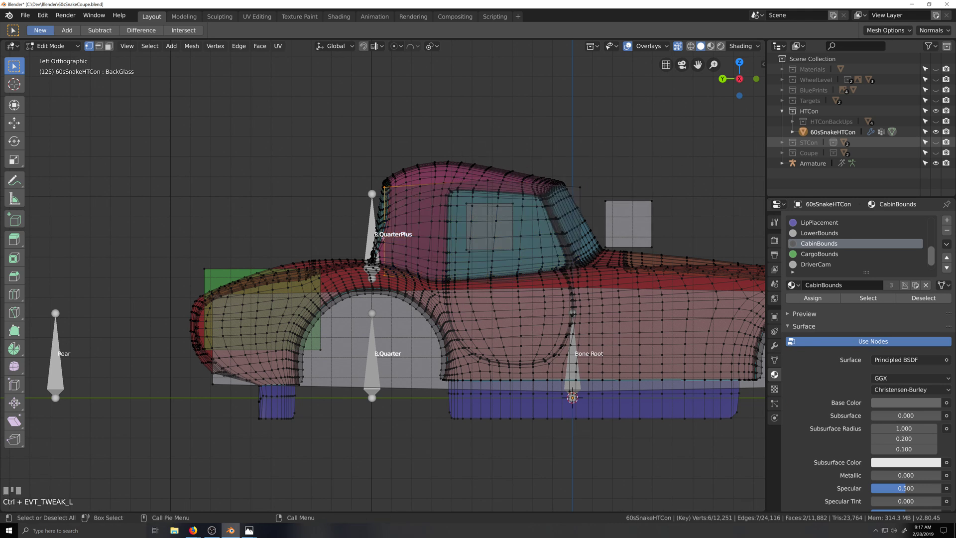
{"action": "key", "text": "g"}
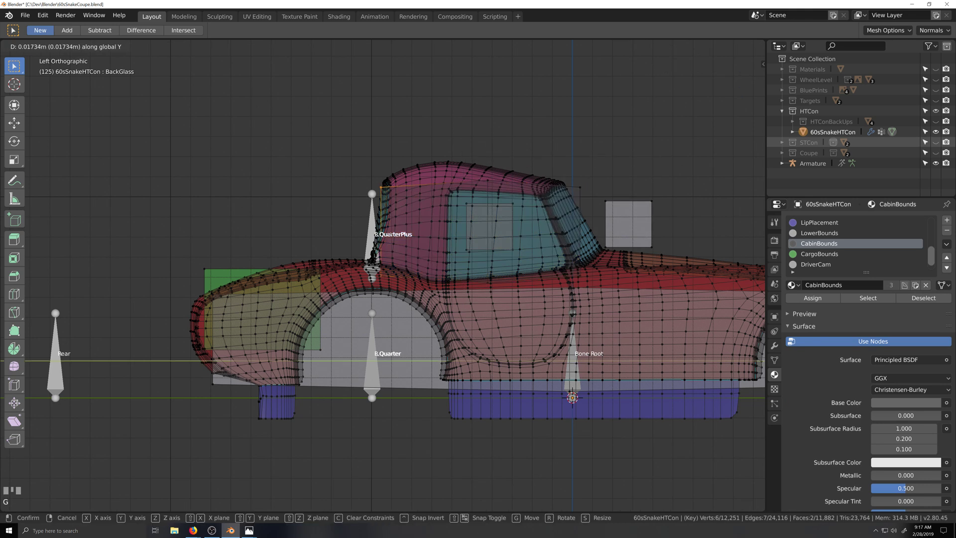
{"action": "left_click", "coordinate": [396, 305]}
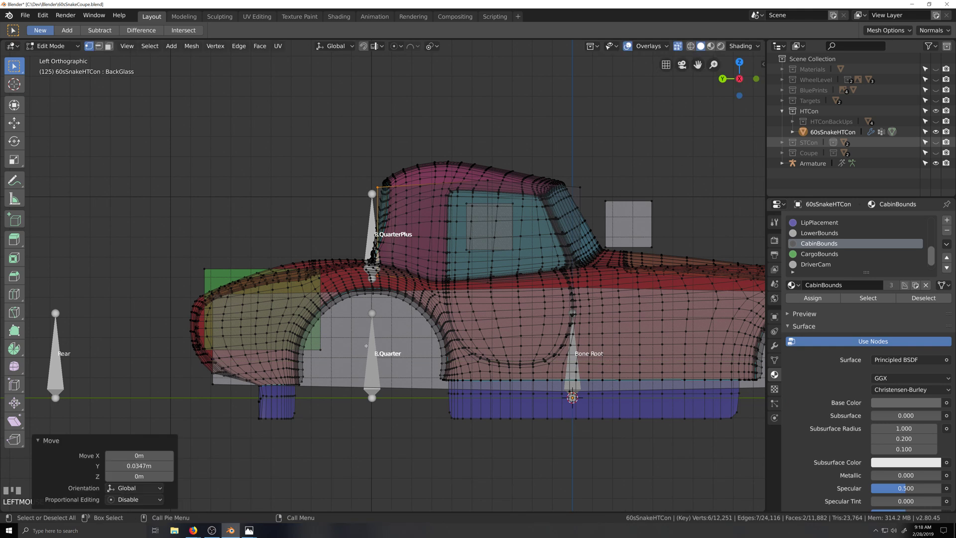
Make the Trunk shape key active for editing the rear of the car.
{"action": "scroll", "coordinate": [363, 355], "scroll_direction": "down", "scroll_amount": 1}
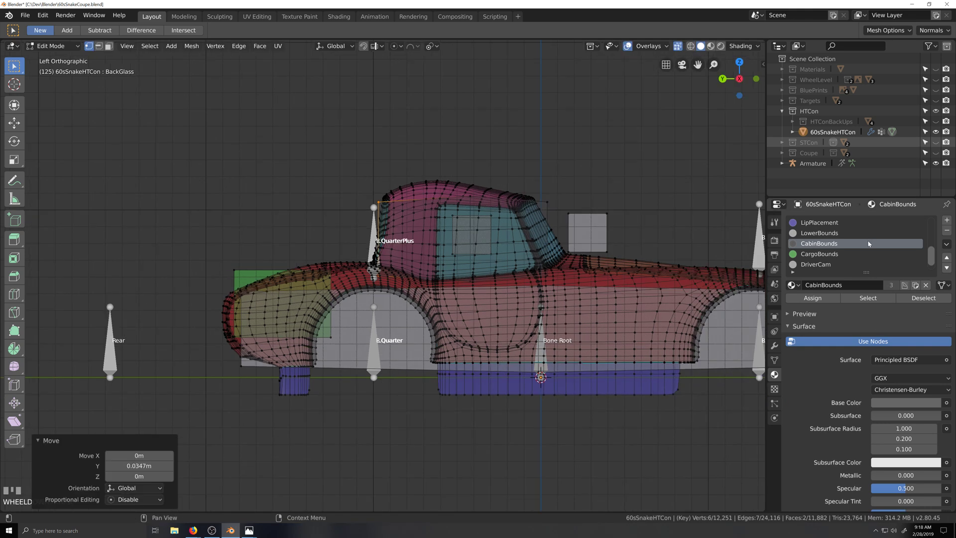
{"action": "scroll", "coordinate": [835, 257], "scroll_direction": "down", "scroll_amount": 1}
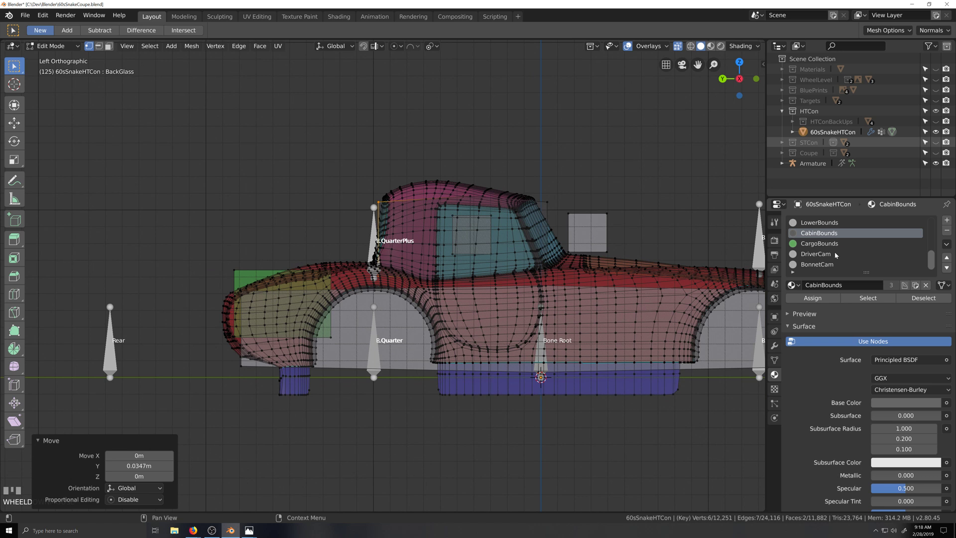
{"action": "left_click", "coordinate": [774, 359]}
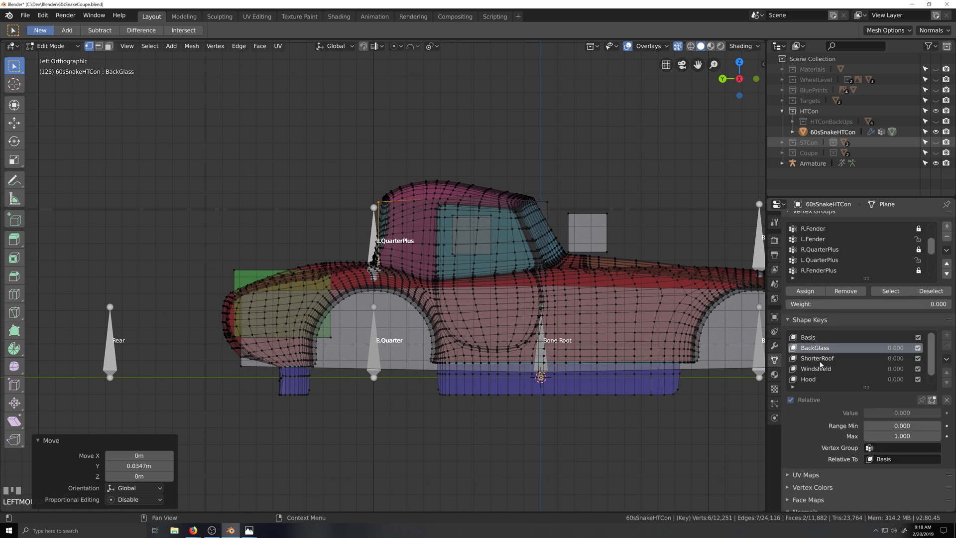
{"action": "scroll", "coordinate": [825, 360], "scroll_direction": "down", "scroll_amount": 1}
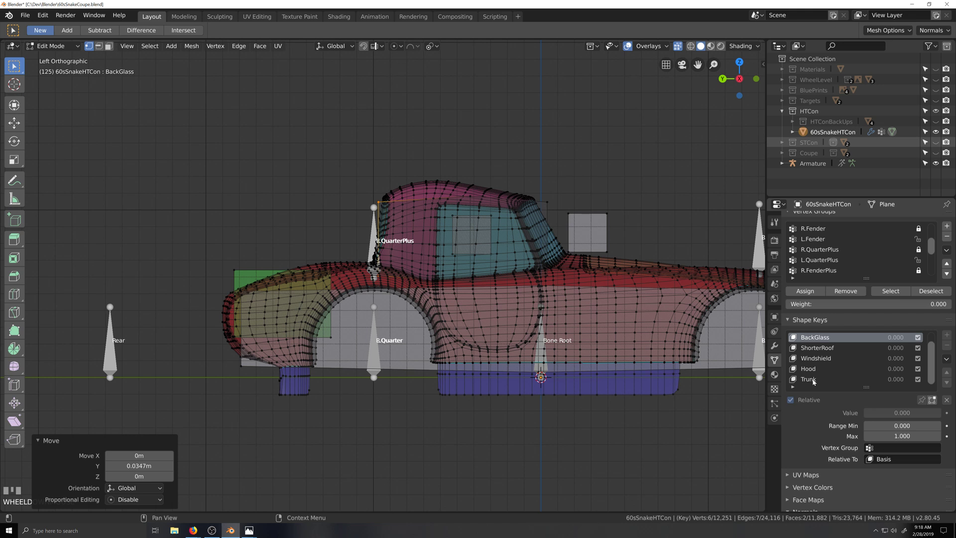
{"action": "left_click", "coordinate": [813, 381]}
{"action": "middle_click_drag", "start_coordinate": [392, 364], "coordinate": [573, 362], "text": "shift"}
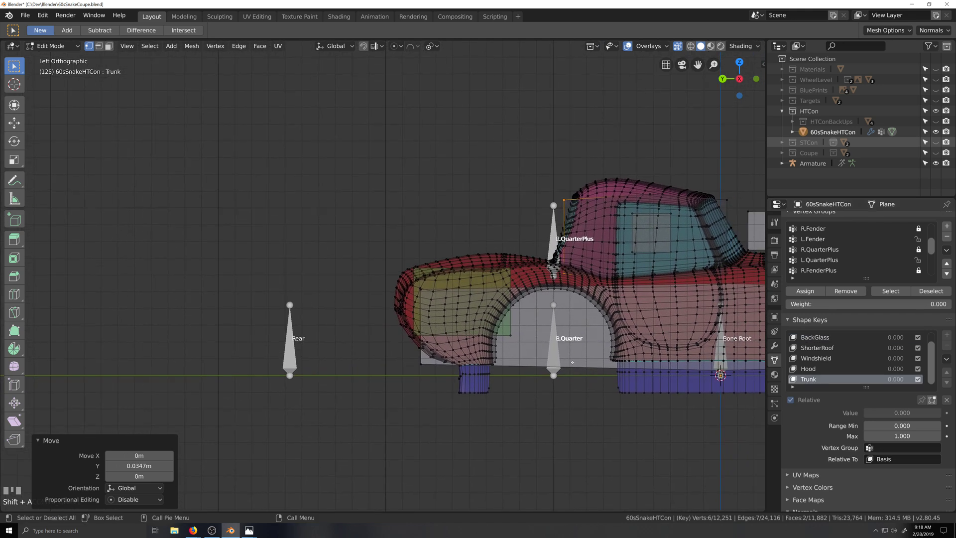
{"action": "scroll", "coordinate": [572, 362], "scroll_direction": "up", "scroll_amount": 1}
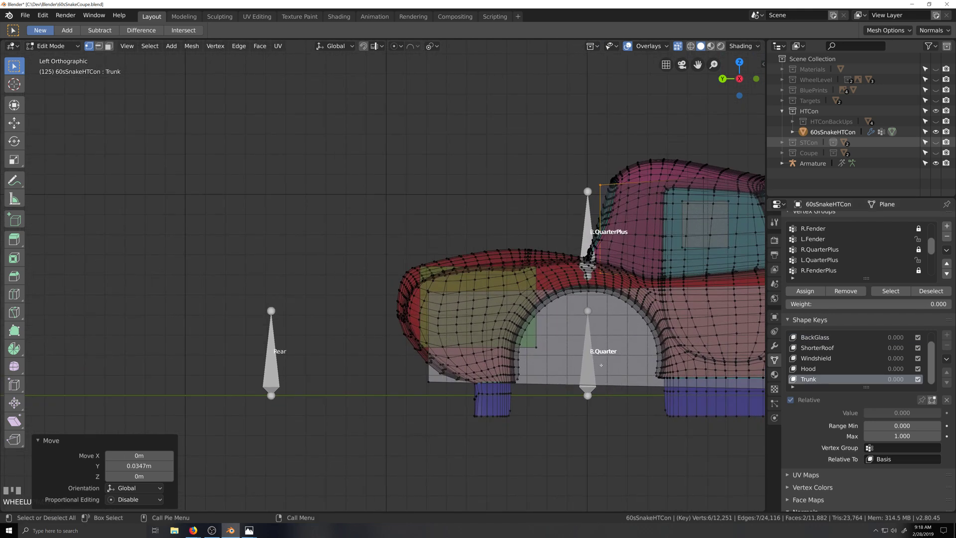
In the Trunk shape key, select only the upper vertices of CargoBounds and move them up about 0.052 m along Z.
{"action": "left_click", "coordinate": [775, 374]}
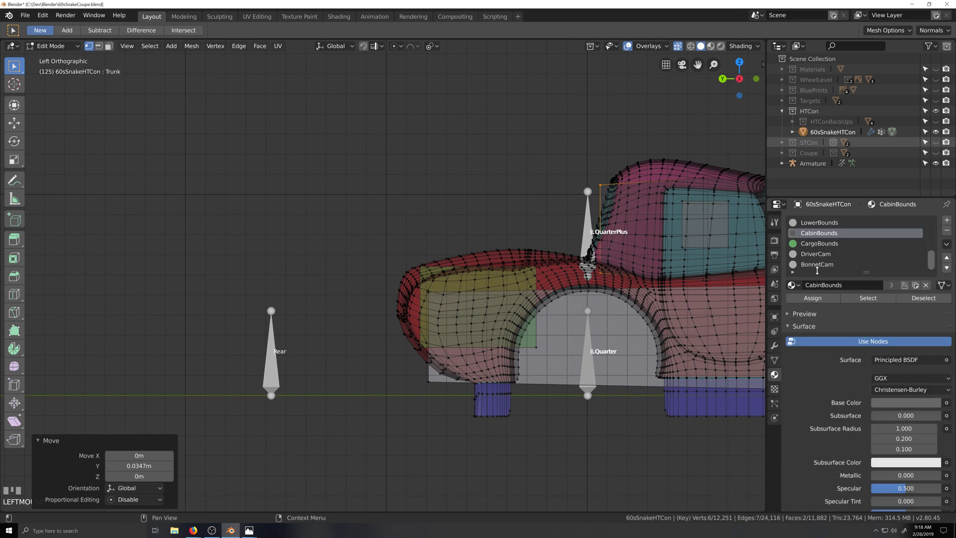
{"action": "key", "text": "alt+a"}
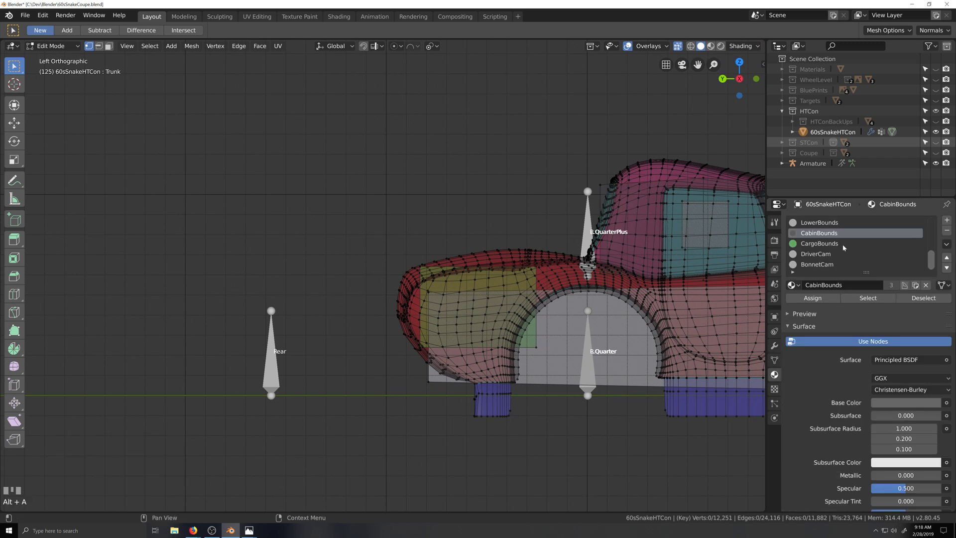
{"action": "left_click", "coordinate": [826, 244]}
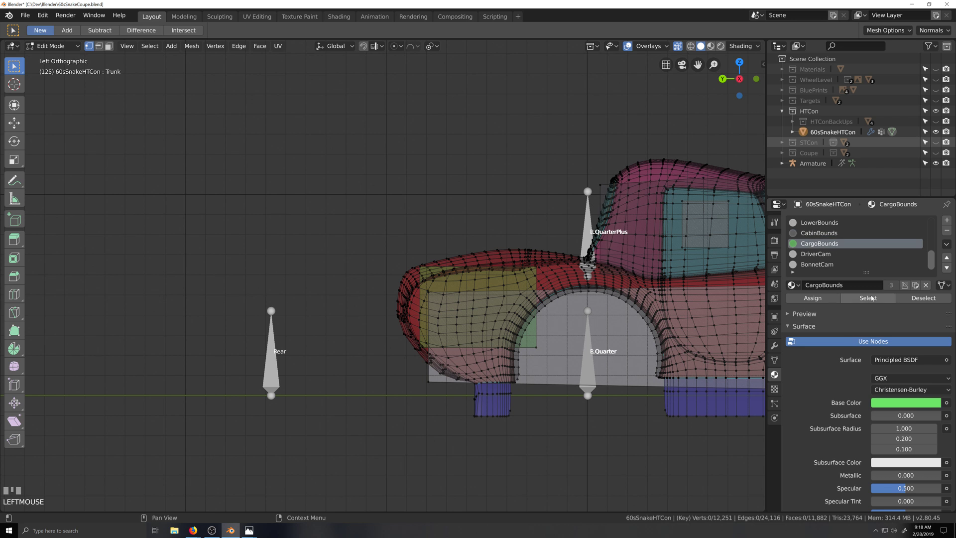
{"action": "left_click", "coordinate": [872, 298]}
{"action": "left_click_drag", "start_coordinate": [391, 315], "coordinate": [622, 408], "text": "ctrl"}
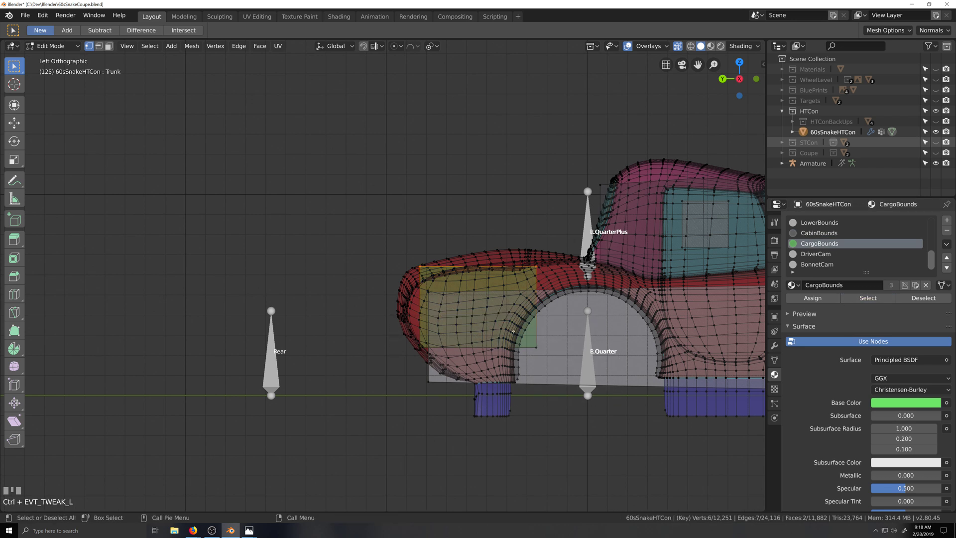
{"action": "key", "text": "g"}
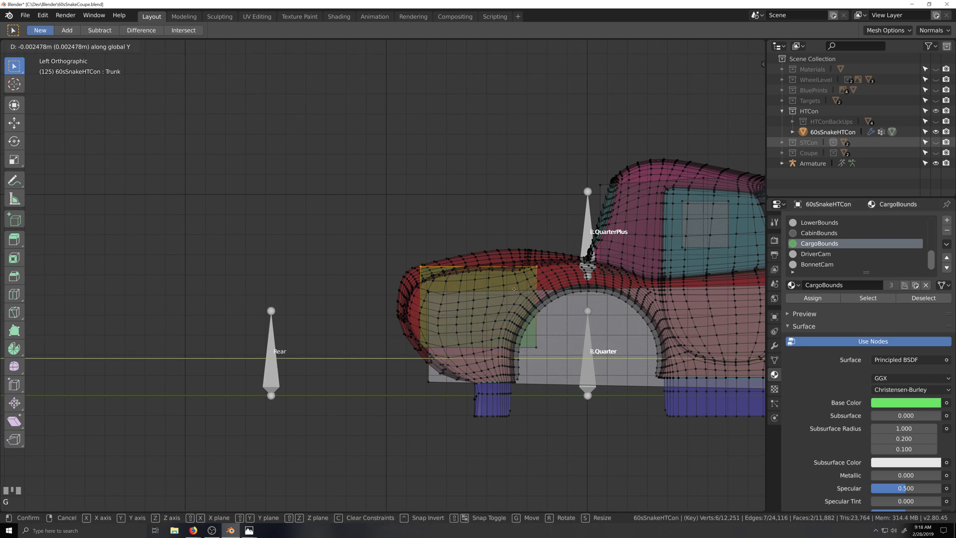
{"action": "key", "text": "y"}
{"action": "key", "text": "z"}
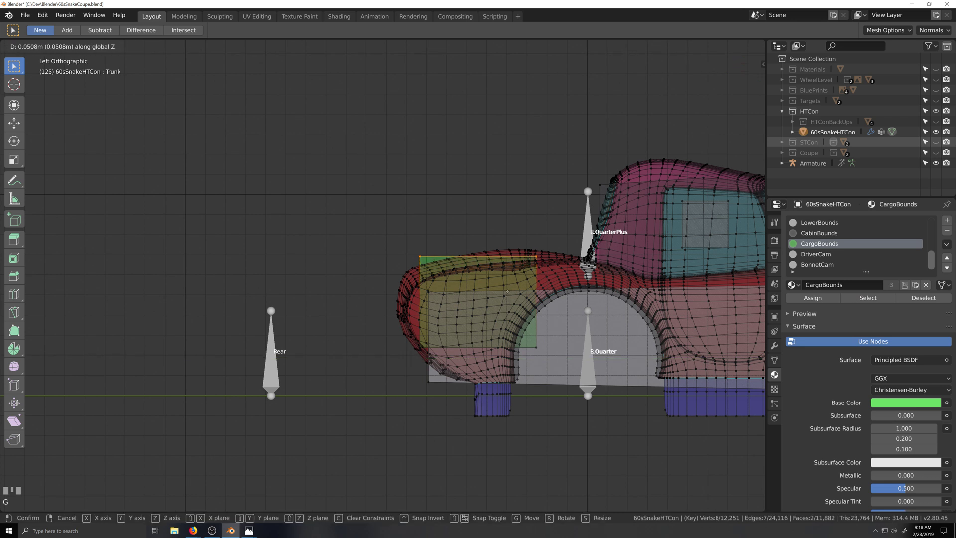
{"action": "left_click", "coordinate": [507, 291]}
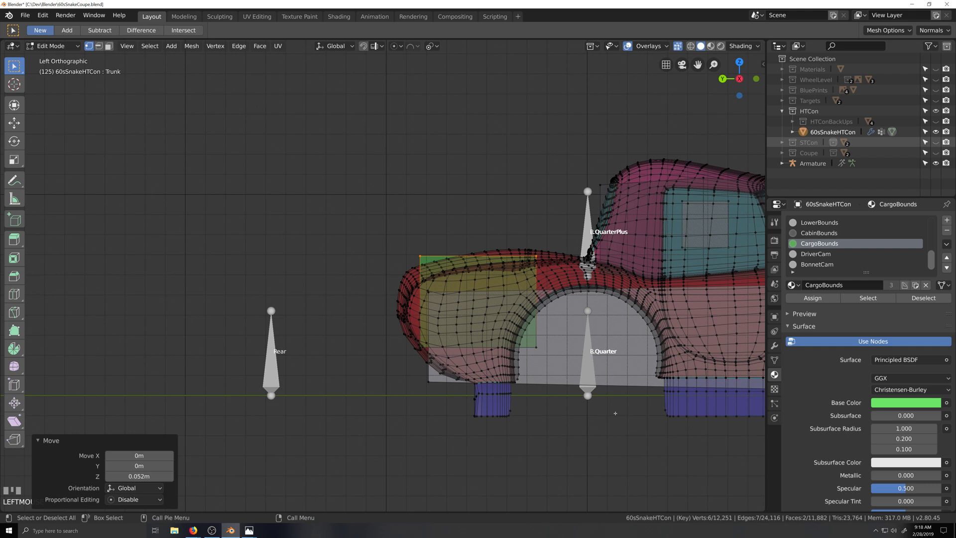
Make the Hood shape key active for editing the front of the car body.
{"action": "scroll", "coordinate": [615, 413], "scroll_direction": "down", "scroll_amount": 2}
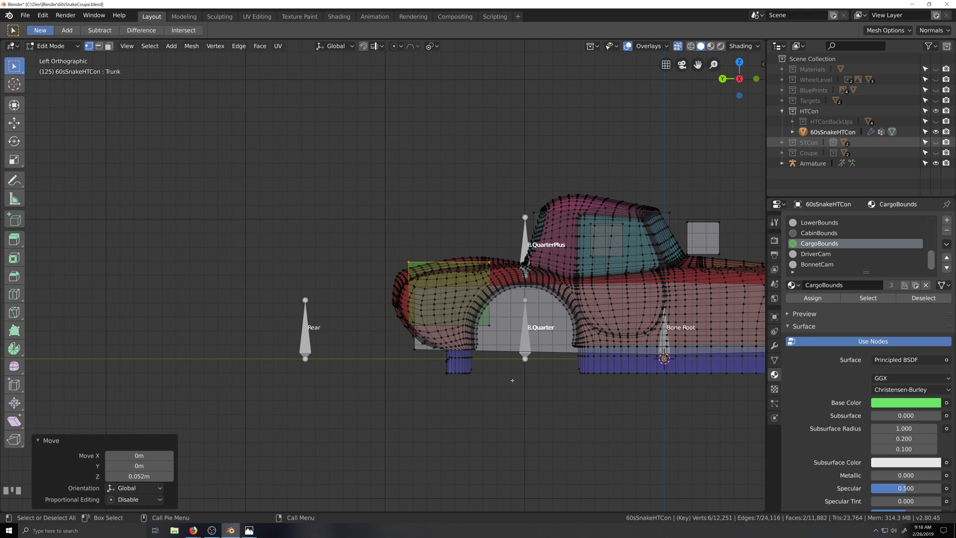
{"action": "scroll", "coordinate": [512, 380], "scroll_direction": "down", "scroll_amount": 2}
{"action": "scroll", "coordinate": [488, 383], "scroll_direction": "up", "scroll_amount": 1}
{"action": "mouse_move", "coordinate": [601, 378]}
{"action": "middle_mouse_down", "text": "shift"}
{"action": "mouse_move", "coordinate": [426, 360]}
{"action": "mouse_move", "coordinate": [471, 368]}
{"action": "mouse_move", "coordinate": [321, 369]}
{"action": "mouse_move", "coordinate": [605, 372]}
{"action": "middle_mouse_up", "text": "shift"}
{"action": "scroll", "coordinate": [573, 318], "scroll_direction": "up", "scroll_amount": 2}
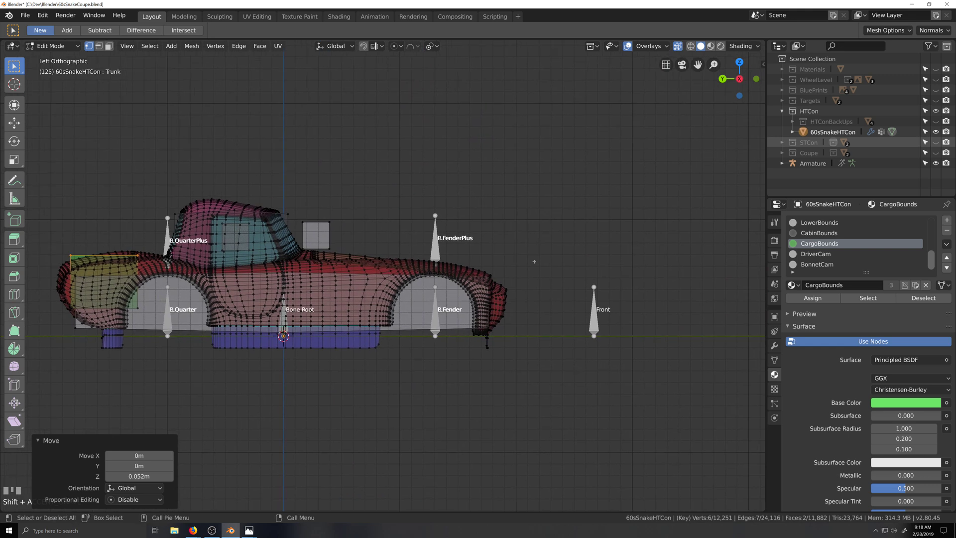
{"action": "scroll", "coordinate": [548, 267], "scroll_direction": "down", "scroll_amount": 1}
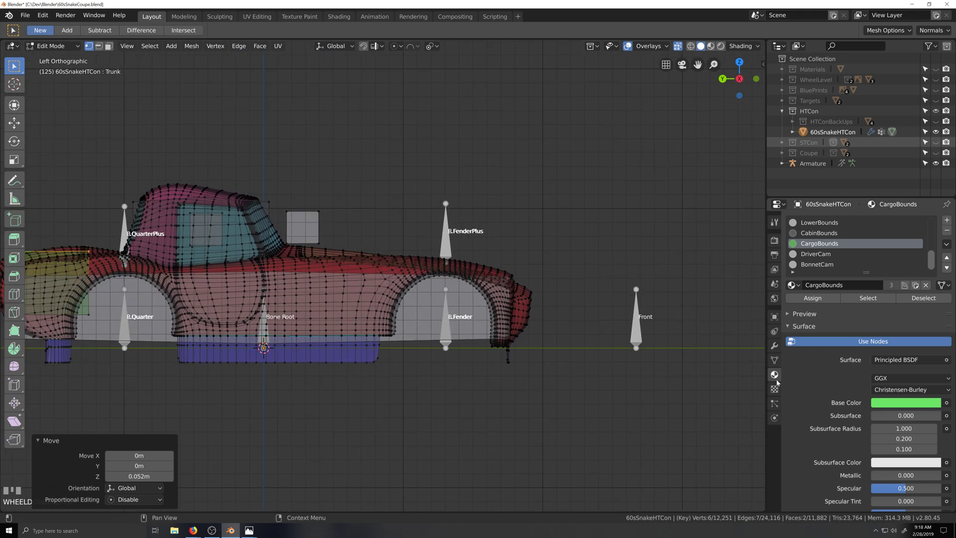
{"action": "left_click", "coordinate": [774, 360]}
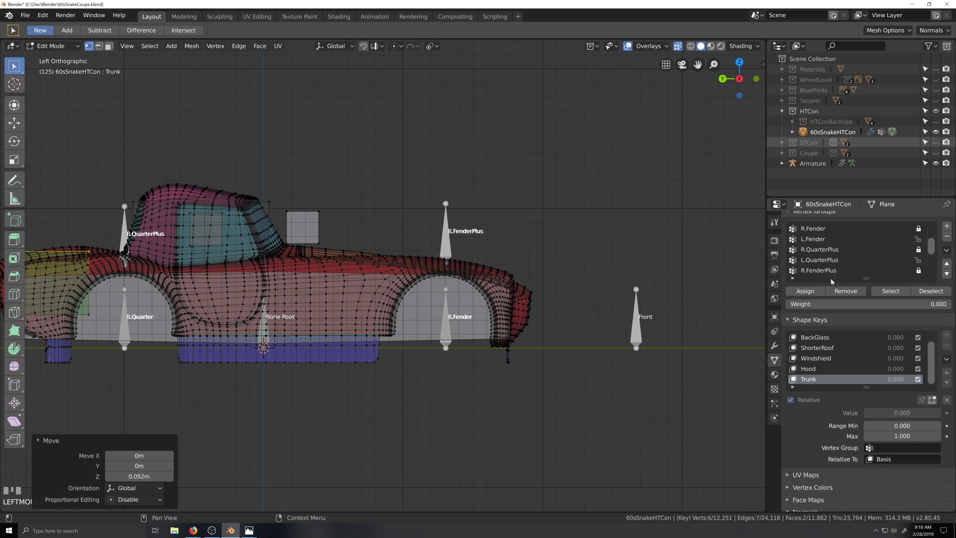
{"action": "left_click", "coordinate": [807, 369]}
{"action": "middle_click_drag", "start_coordinate": [365, 301], "coordinate": [487, 306], "text": "shift"}
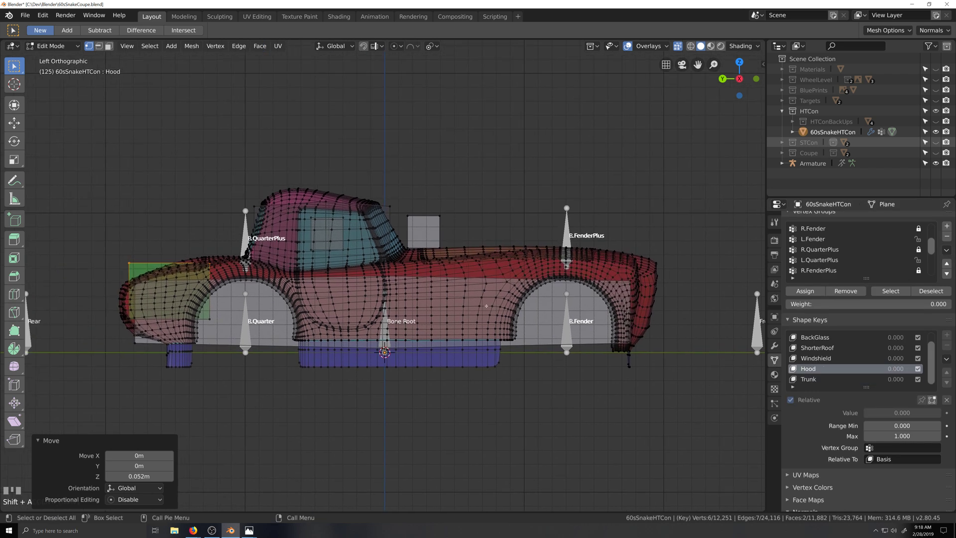
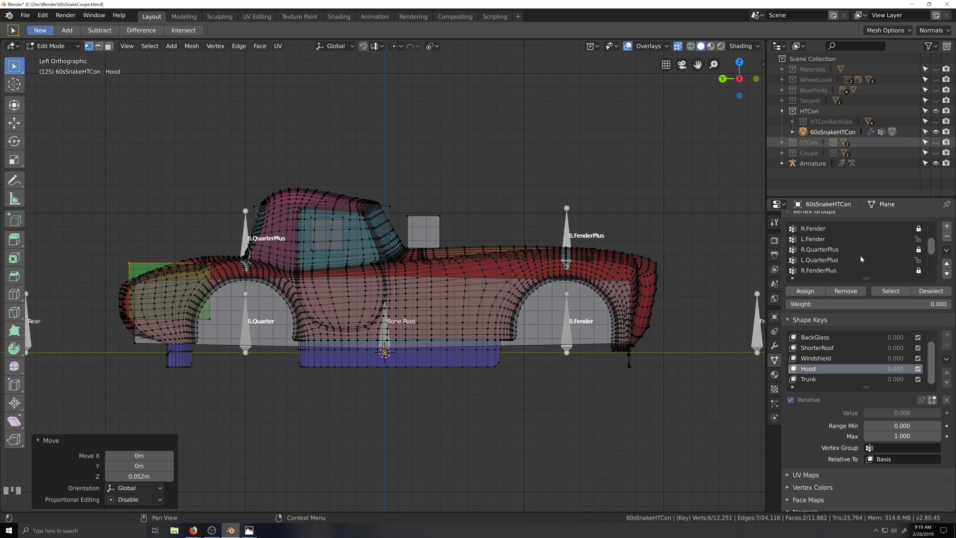
Clear the mesh selection and select only the geometry assigned to the LowerBounds material.
{"action": "scroll", "coordinate": [821, 362], "scroll_direction": "down", "scroll_amount": 2}
{"action": "scroll", "coordinate": [827, 264], "scroll_direction": "down", "scroll_amount": 1}
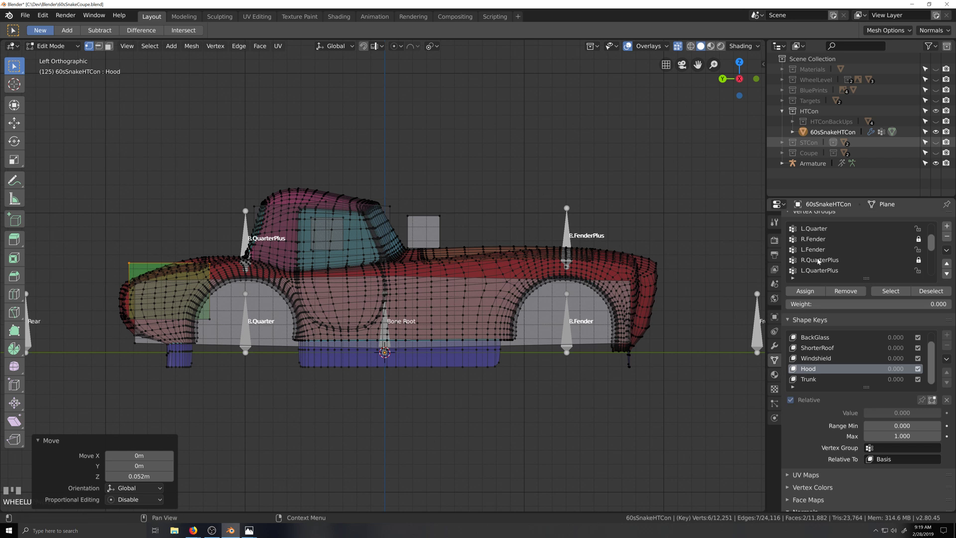
{"action": "left_click", "coordinate": [774, 376]}
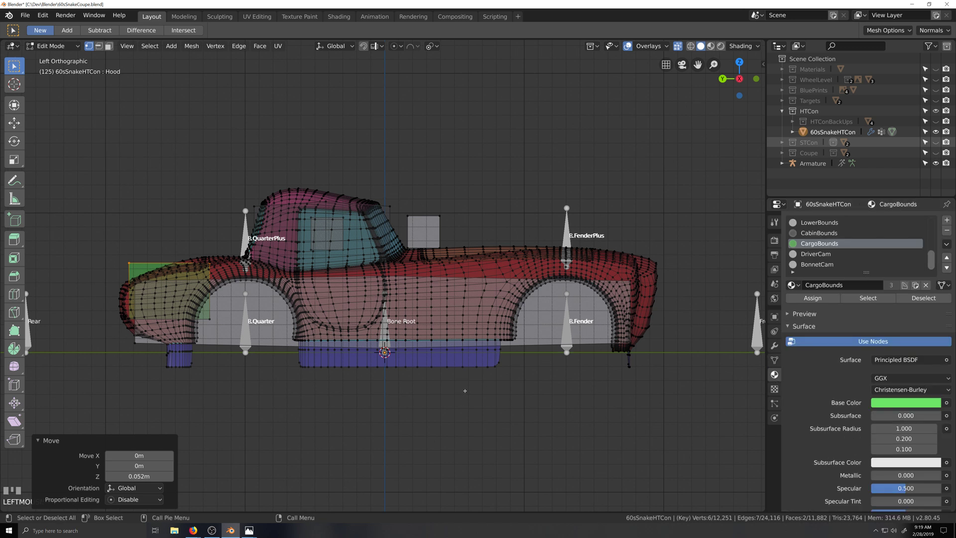
{"action": "key", "text": "alt+a"}
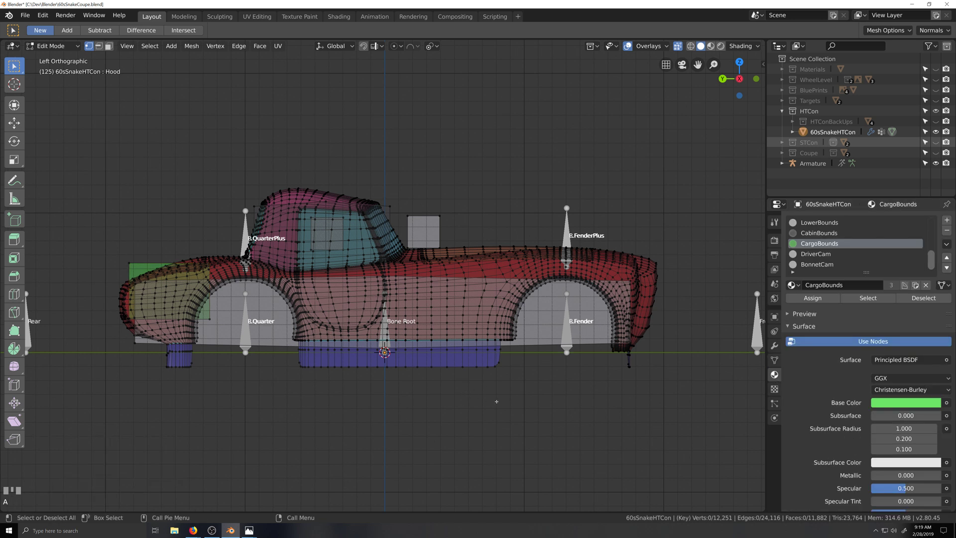
{"action": "left_click", "coordinate": [820, 222]}
{"action": "left_click", "coordinate": [868, 298]}
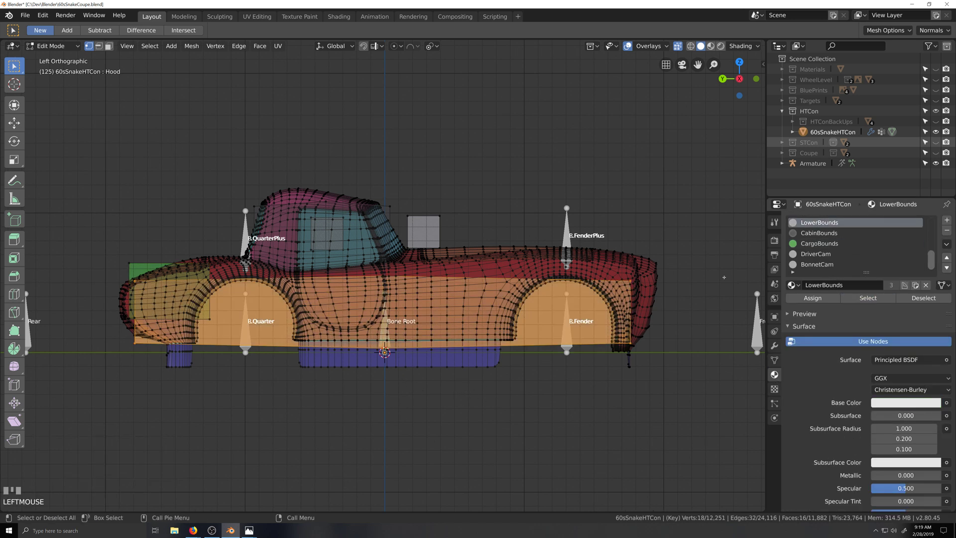
{"action": "left_click", "coordinate": [819, 243]}
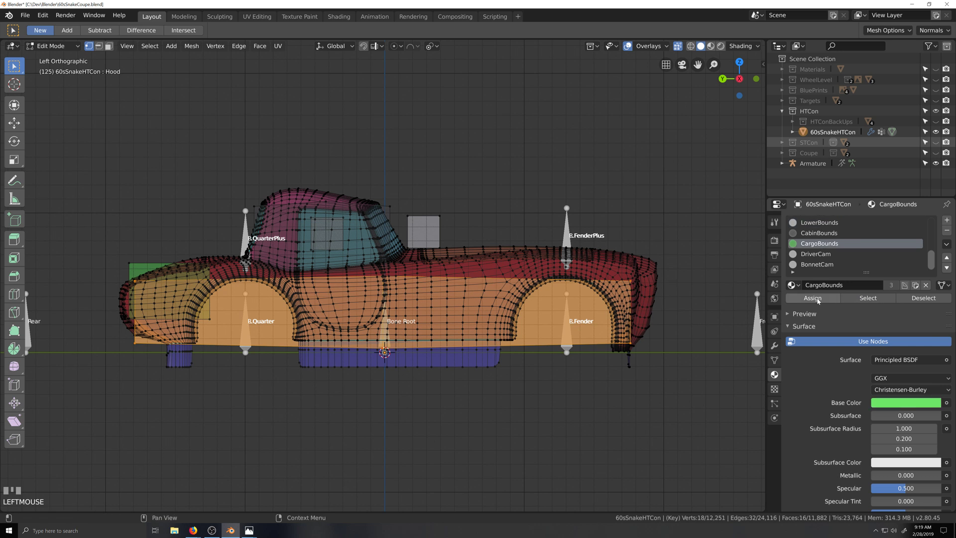
{"action": "left_click", "coordinate": [868, 297]}
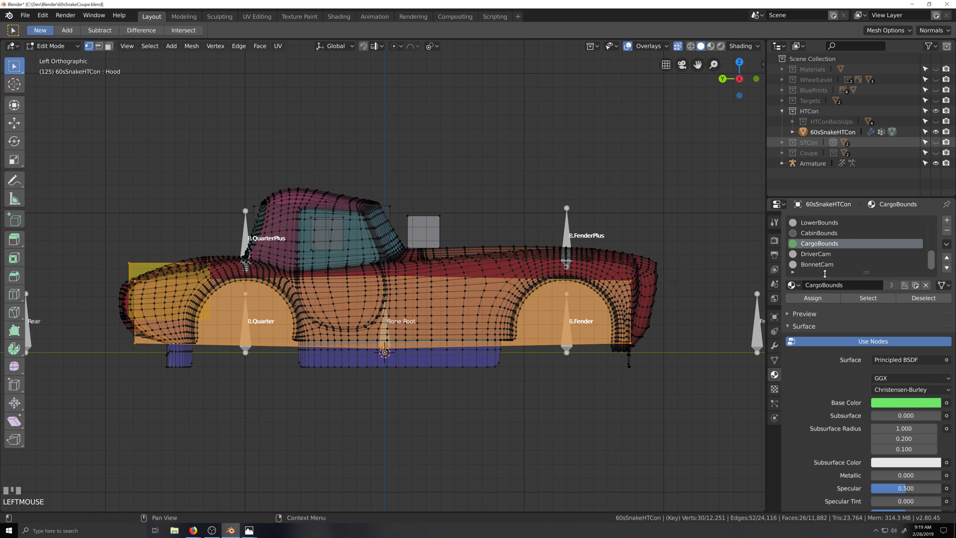
{"action": "key", "text": "ctrl+z"}
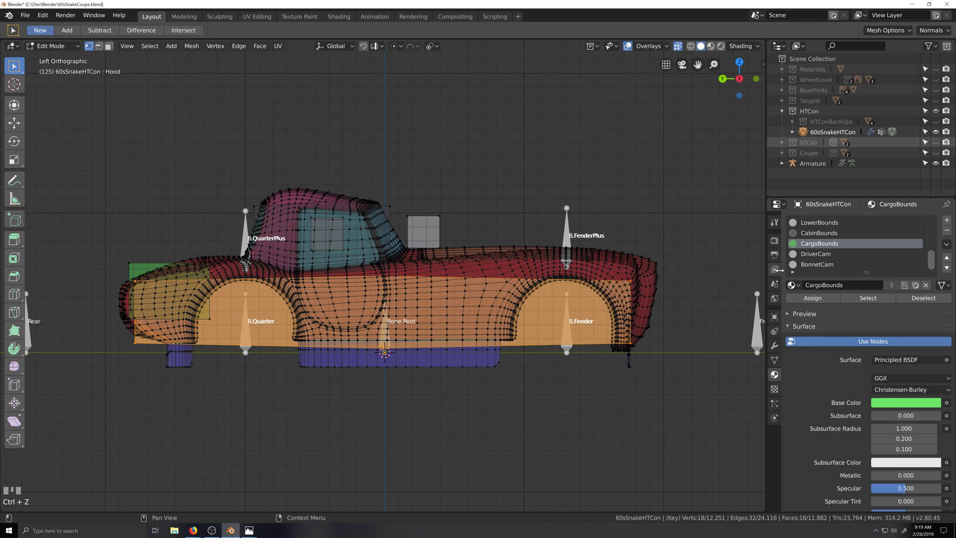
{"action": "left_click", "coordinate": [819, 233]}
{"action": "left_click", "coordinate": [867, 297]}
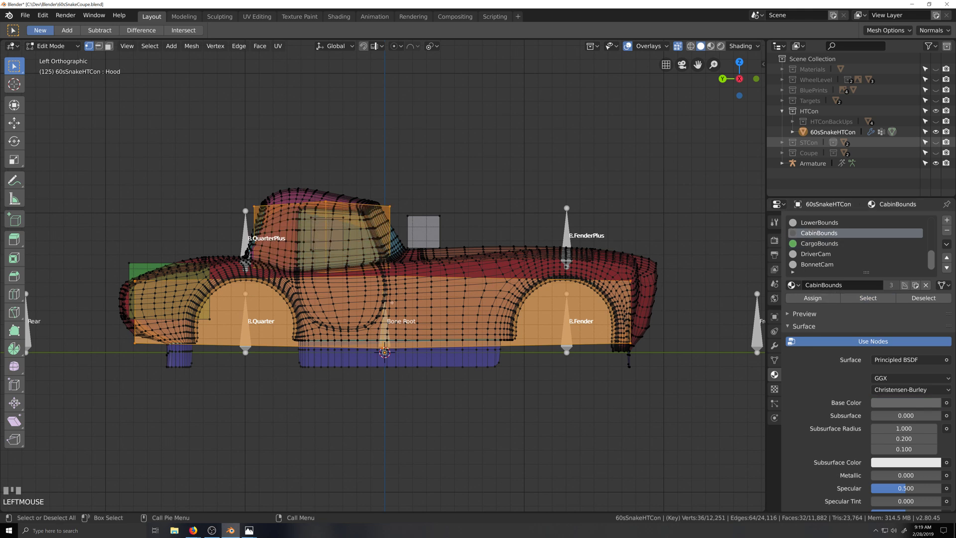
{"action": "scroll", "coordinate": [372, 273], "scroll_direction": "up", "scroll_amount": 8}
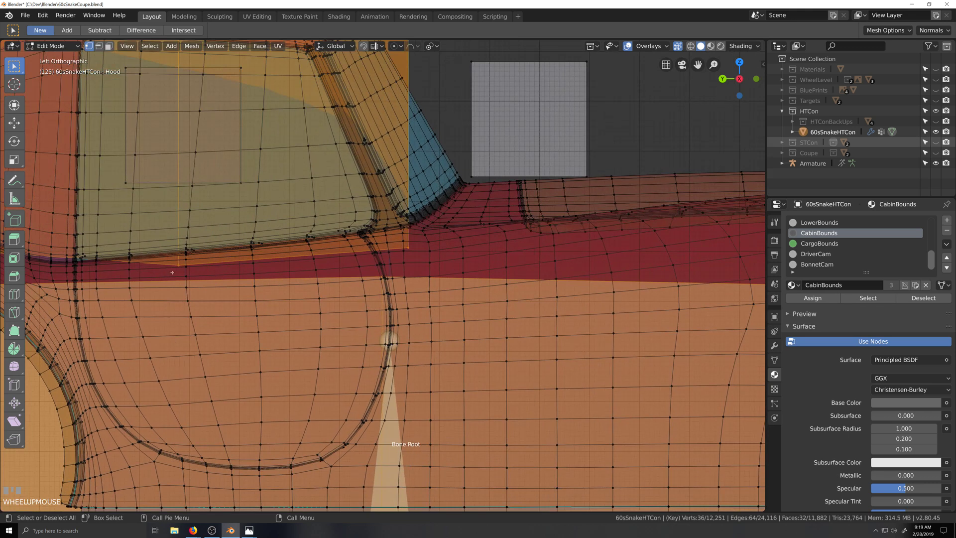
{"action": "scroll", "coordinate": [182, 262], "scroll_direction": "down", "scroll_amount": 8}
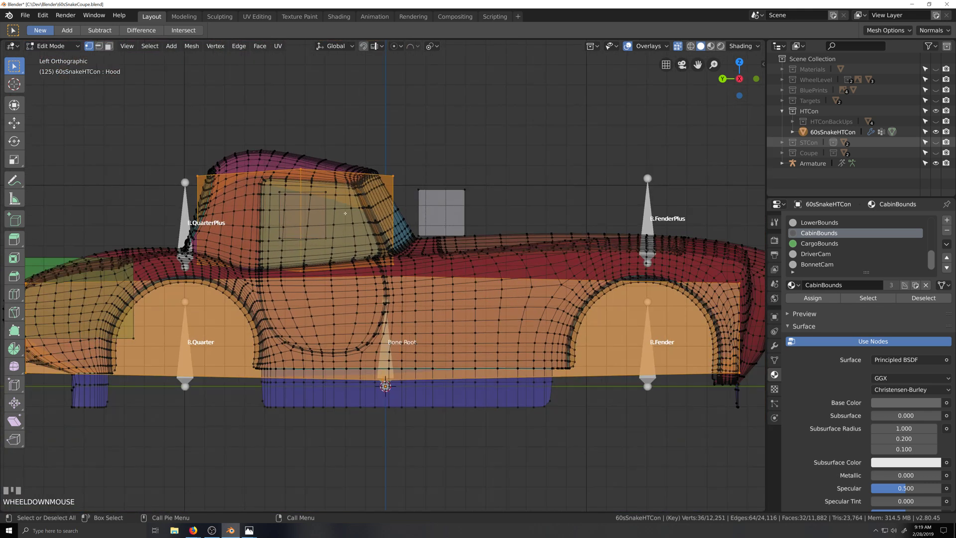
{"action": "left_click", "coordinate": [924, 297]}
In the Hood shape key, keep only the upper vertices of LowerBounds selected and move them up 0.012 m along Z.
{"action": "scroll", "coordinate": [504, 351], "scroll_direction": "down", "scroll_amount": 2}
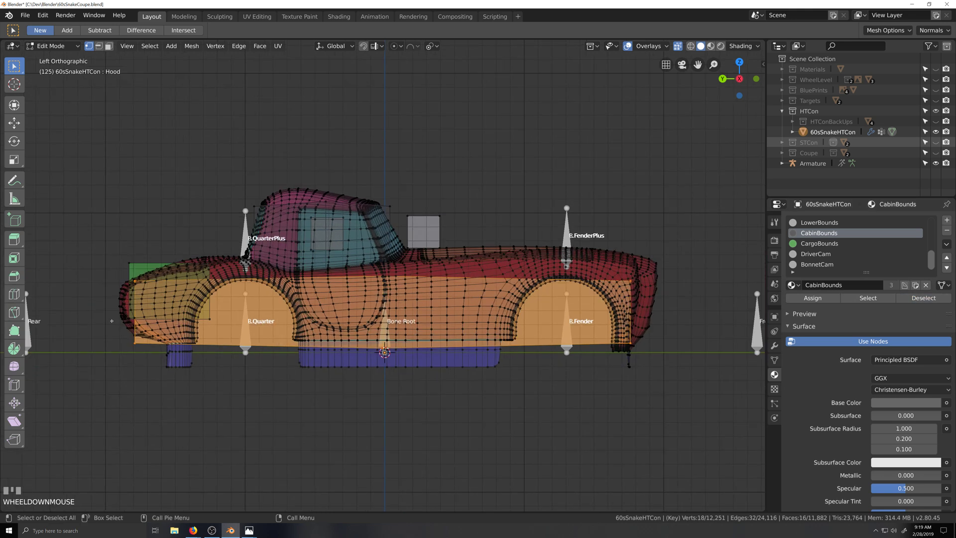
{"action": "left_click_drag", "start_coordinate": [102, 320], "coordinate": [678, 394], "text": "ctrl"}
{"action": "scroll", "coordinate": [565, 378], "scroll_direction": "up", "scroll_amount": 2}
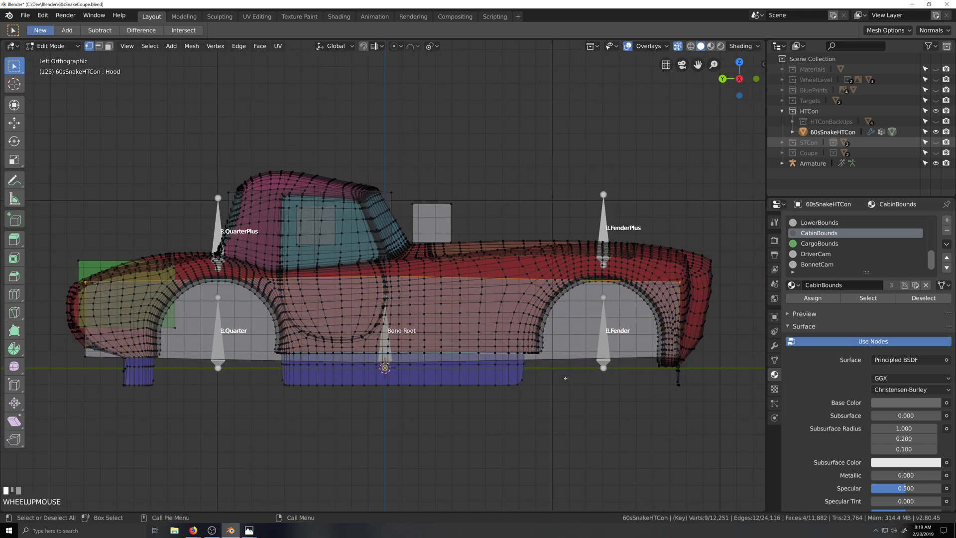
{"action": "left_click", "coordinate": [774, 359]}
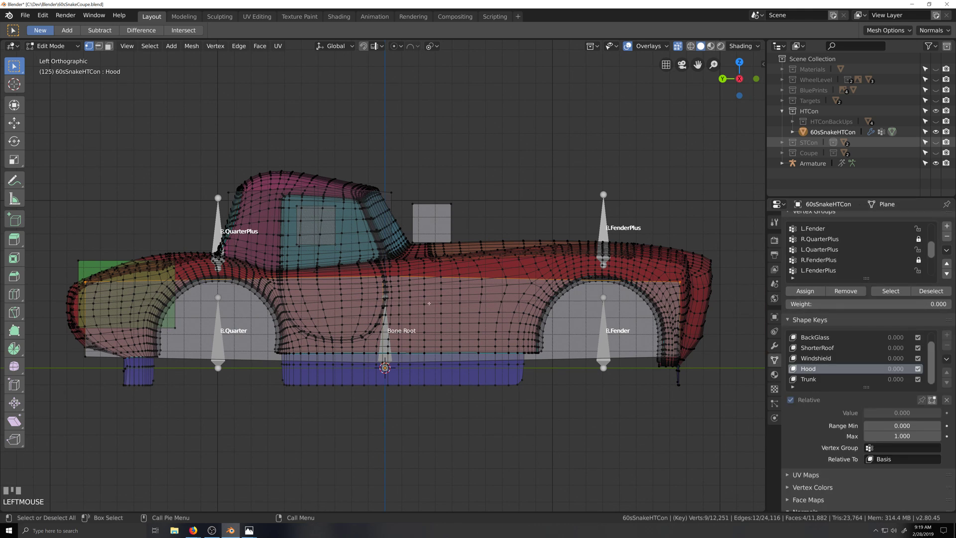
{"action": "key", "text": "g"}
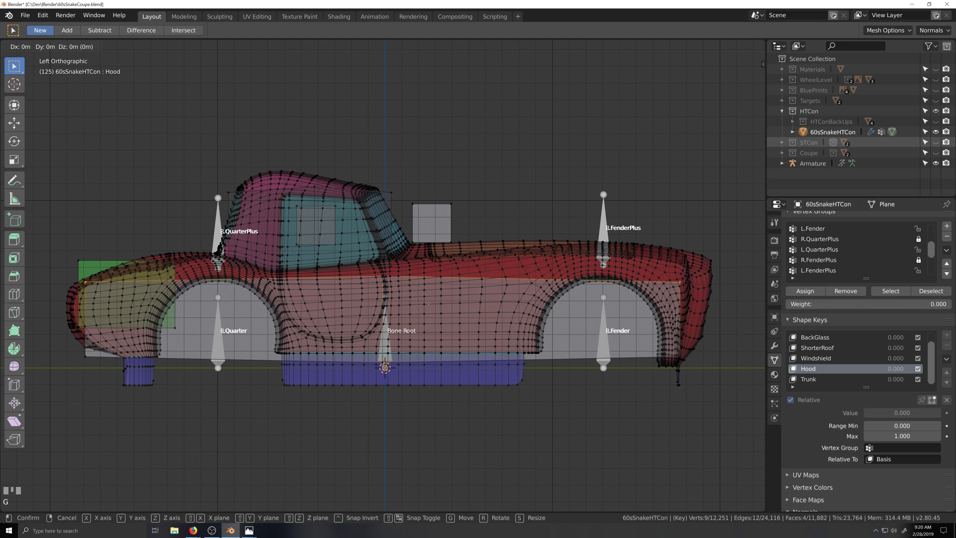
{"action": "key", "text": "z"}
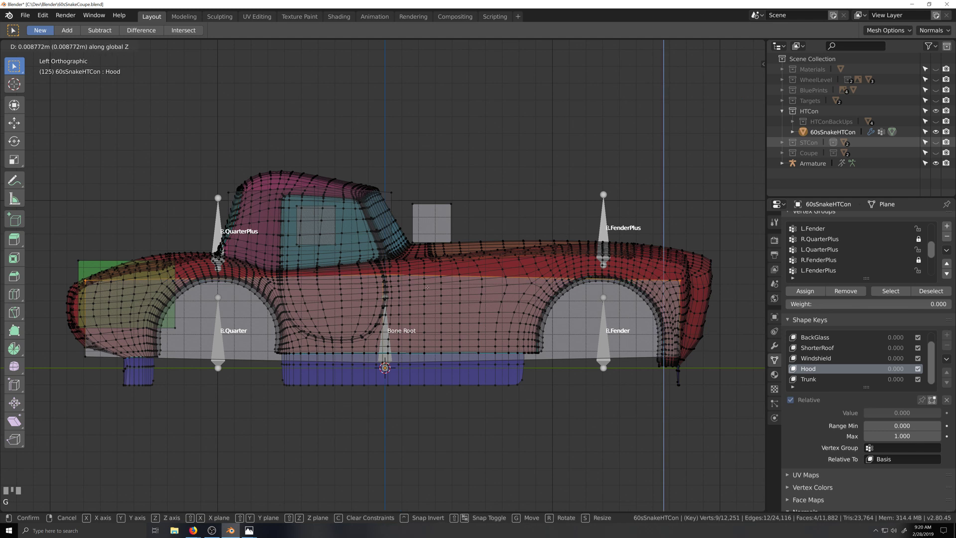
{"action": "type", "text": ".012"}
{"action": "key", "text": "Return"}
{"action": "scroll", "coordinate": [462, 402], "scroll_direction": "down", "scroll_amount": 2}
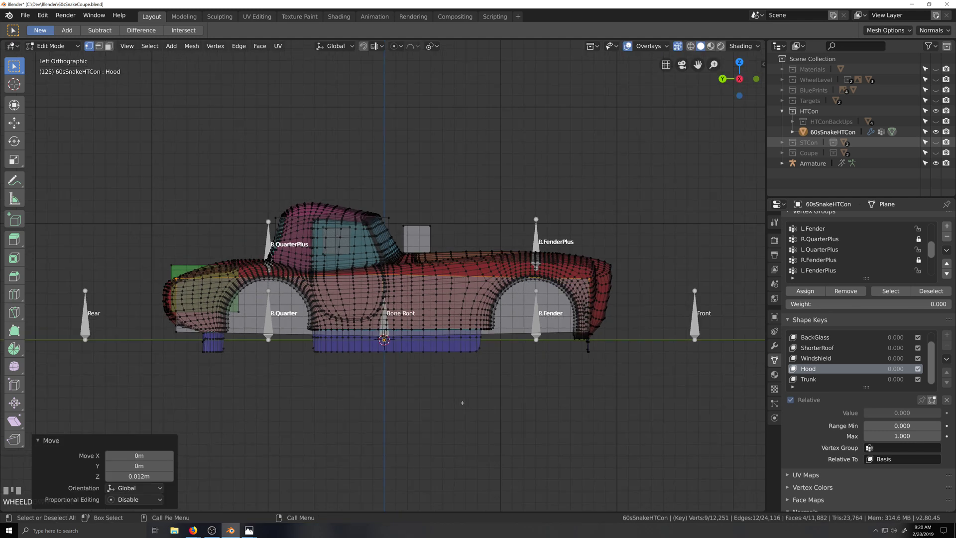
Make the Basis shape key active and clear the mesh selection.
{"action": "scroll", "coordinate": [394, 411], "scroll_direction": "down", "scroll_amount": 1}
{"action": "middle_click_drag", "start_coordinate": [409, 391], "coordinate": [397, 416]}
{"action": "scroll", "coordinate": [294, 423], "scroll_direction": "up", "scroll_amount": 1}
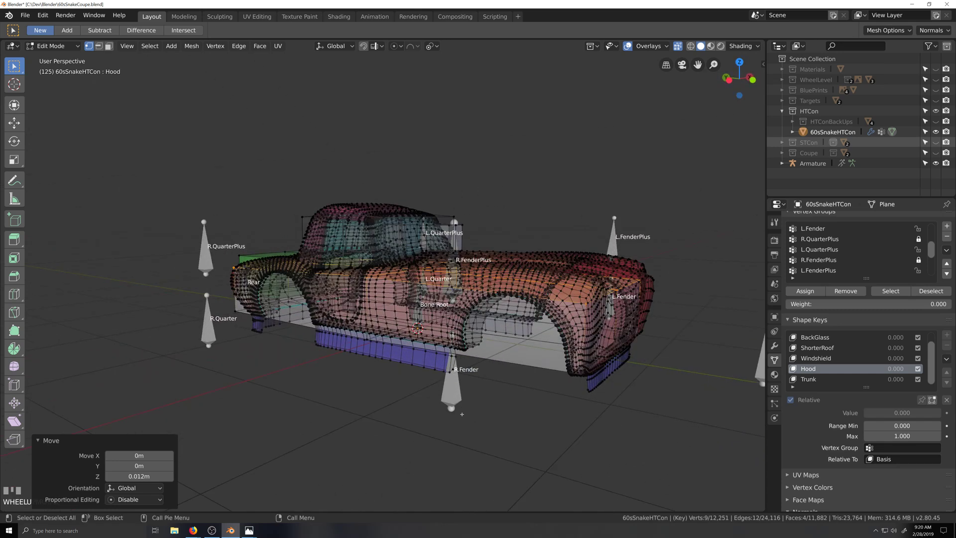
{"action": "scroll", "coordinate": [812, 343], "scroll_direction": "up", "scroll_amount": 1}
{"action": "left_click", "coordinate": [811, 339]}
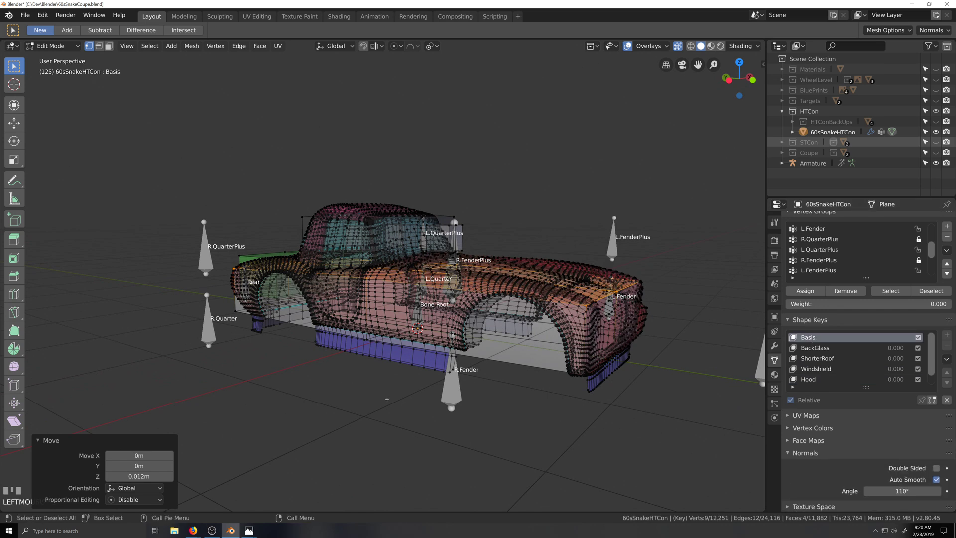
{"action": "scroll", "coordinate": [386, 399], "scroll_direction": "down", "scroll_amount": 2}
{"action": "key", "text": "grave"}
{"action": "key", "text": "a"}
{"action": "key", "text": "grave"}
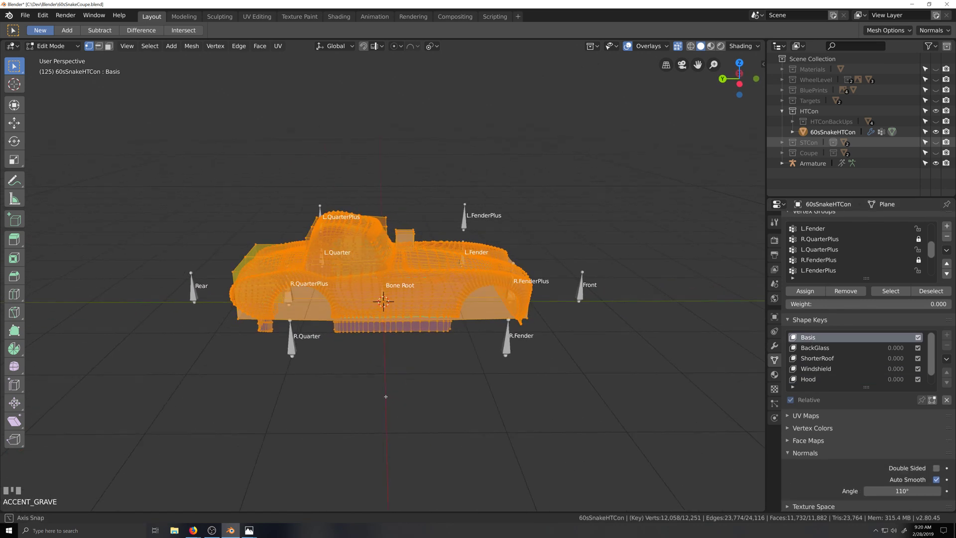
{"action": "key", "text": "alt+a"}
{"action": "key", "text": "grave"}
{"action": "middle_click_drag", "start_coordinate": [376, 394], "coordinate": [378, 394]}
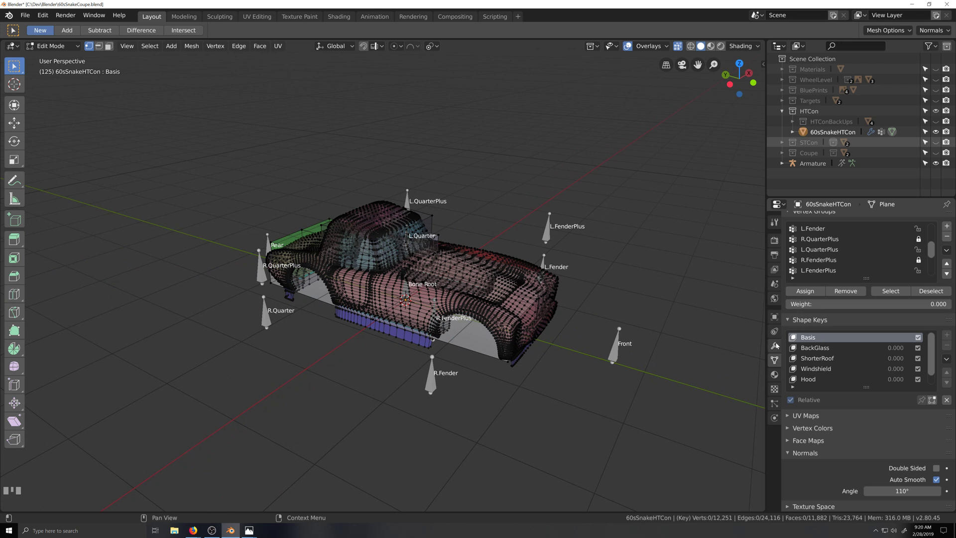
Select the vertices of the Bounds vertex group and separate them from the car body into their own object.
{"action": "scroll", "coordinate": [812, 361], "scroll_direction": "down", "scroll_amount": 1}
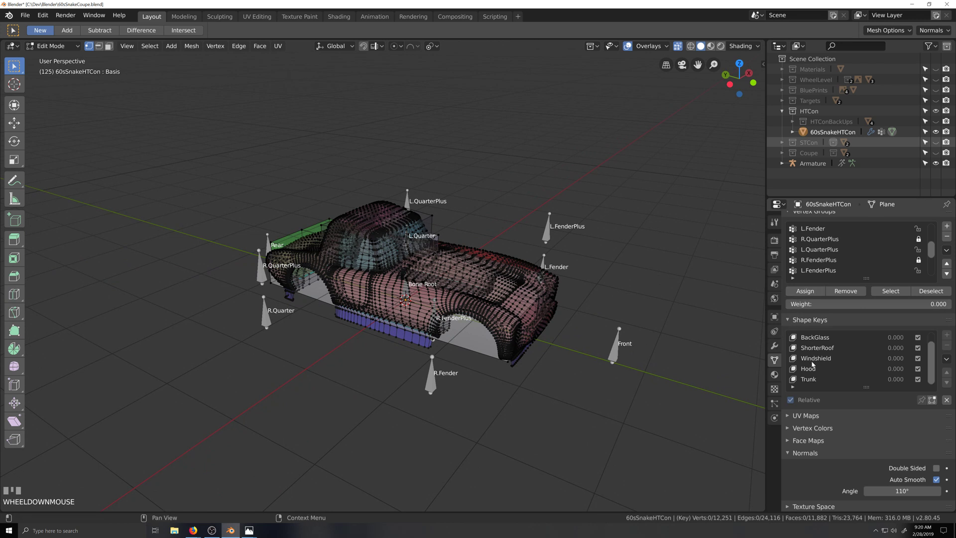
{"action": "scroll", "coordinate": [819, 373], "scroll_direction": "up", "scroll_amount": 1}
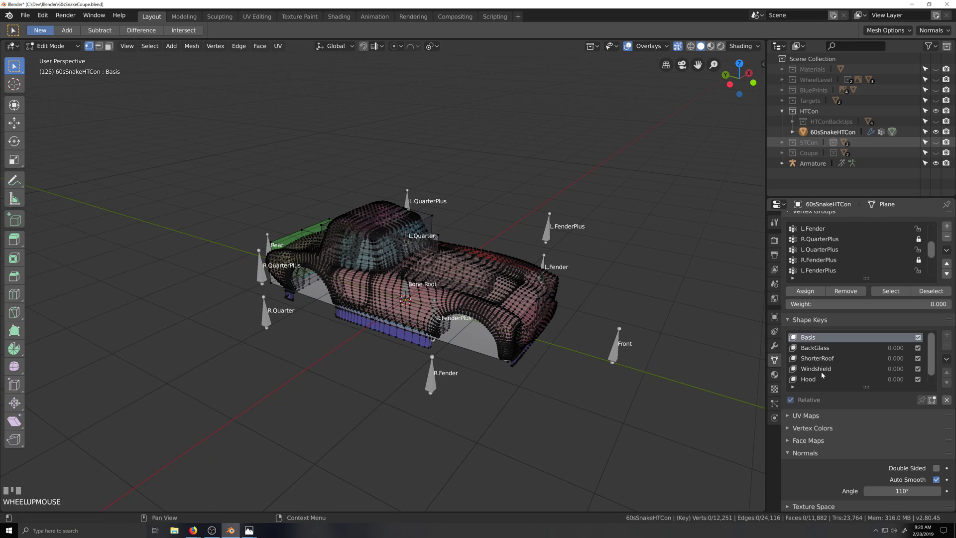
{"action": "scroll", "coordinate": [846, 252], "scroll_direction": "down", "scroll_amount": 5}
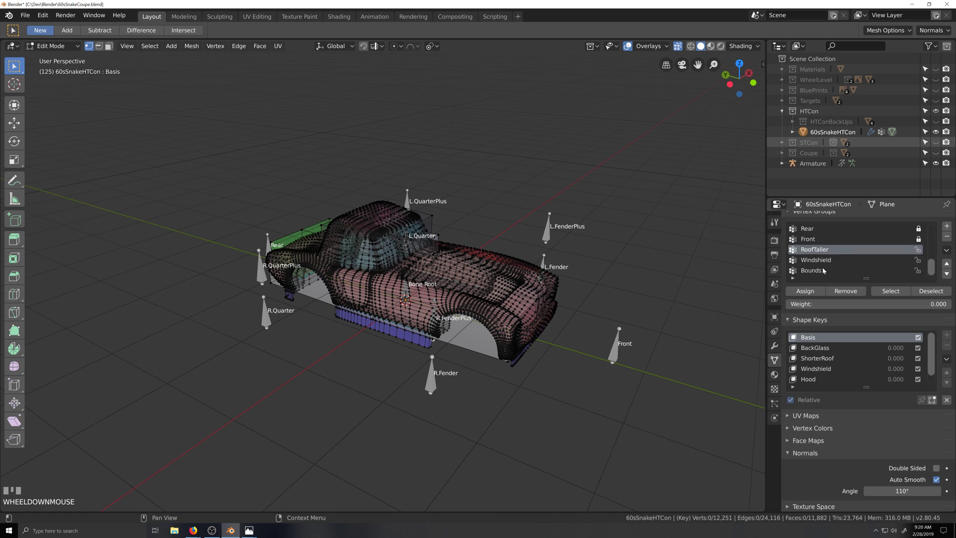
{"action": "left_click", "coordinate": [821, 269]}
{"action": "left_click", "coordinate": [891, 291]}
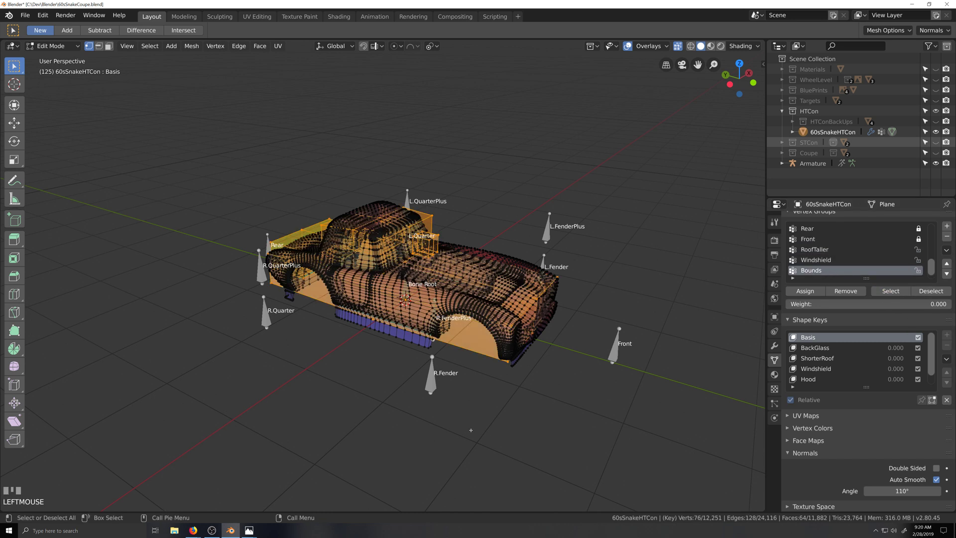
{"action": "key", "text": "p"}
{"action": "left_click", "coordinate": [514, 417]}
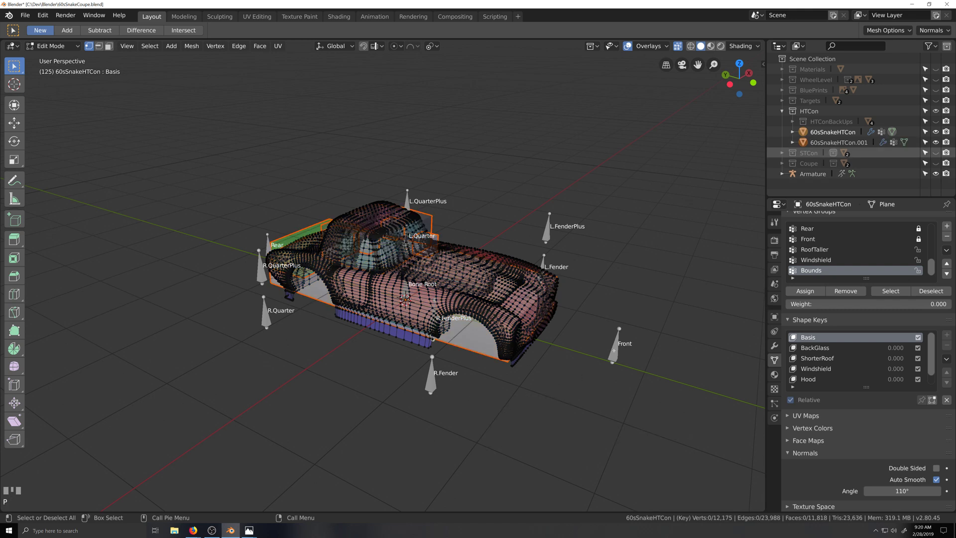
Rename the separated object as Bounds and move it out of the HTCon collection into the Scene Collection.
{"action": "left_click", "coordinate": [826, 142]}
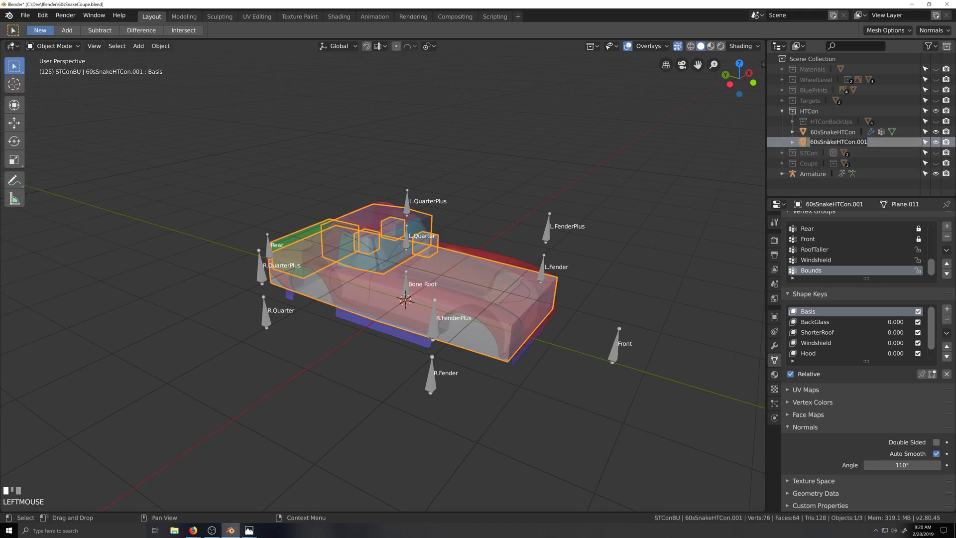
{"action": "type", "text": "Bounds"}
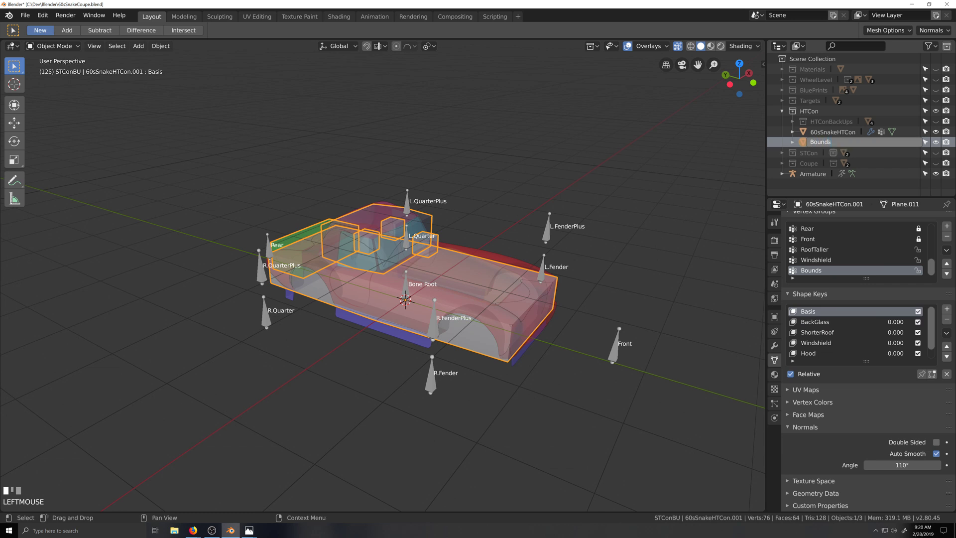
{"action": "key", "text": "Return"}
{"action": "left_click_drag", "start_coordinate": [796, 142], "coordinate": [823, 189]}
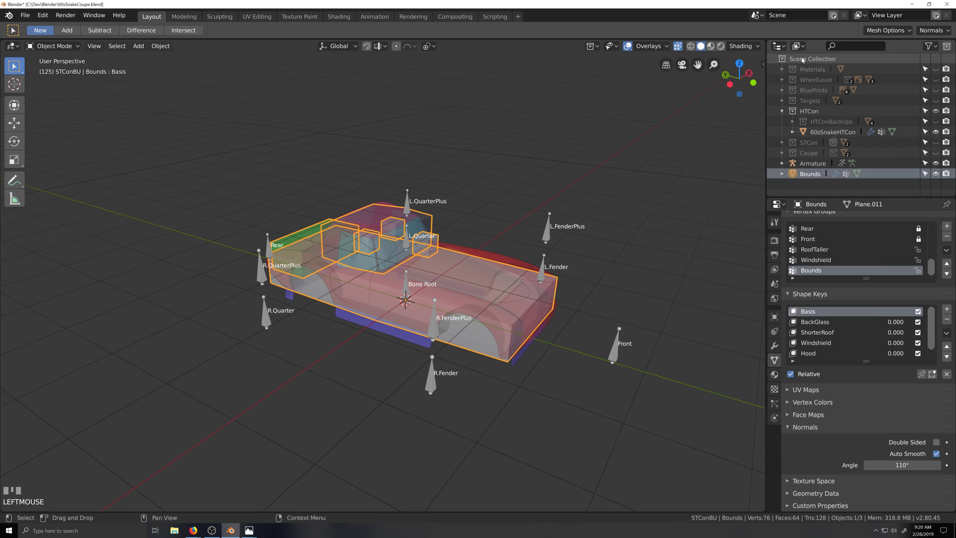
Hide the Bounds object in the viewport.
{"action": "left_click", "coordinate": [935, 173]}
{"action": "scroll", "coordinate": [401, 349], "scroll_direction": "up", "scroll_amount": 2}
{"action": "left_click", "coordinate": [376, 329]}
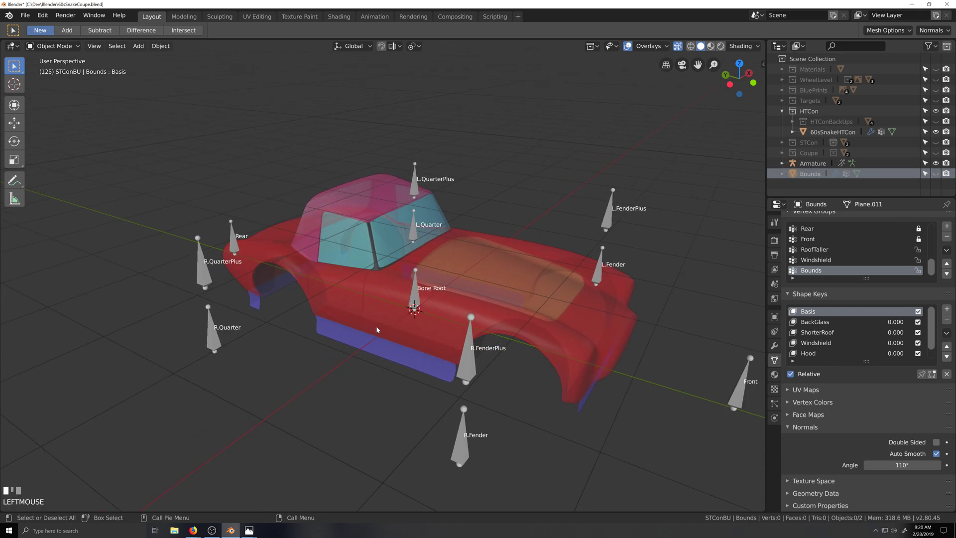
Enter Edit Mode on the 60sSnakeHTCon car body and examine its side and rear end.
{"action": "key", "text": "Tab"}
{"action": "key", "text": "grave"}
{"action": "middle_click_drag", "start_coordinate": [347, 377], "coordinate": [445, 402]}
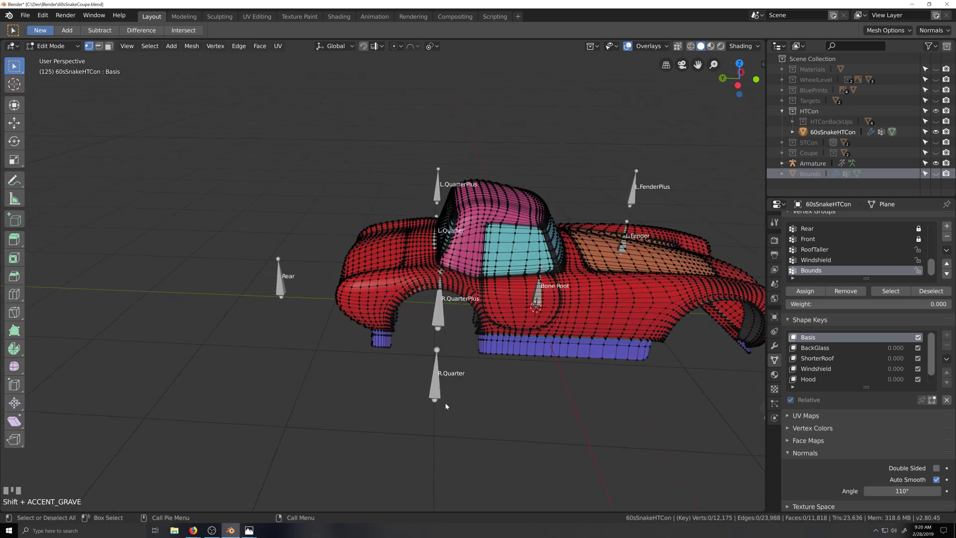
{"action": "scroll", "coordinate": [445, 402], "scroll_direction": "up", "scroll_amount": 3}
{"action": "scroll", "coordinate": [438, 404], "scroll_direction": "down", "scroll_amount": 3}
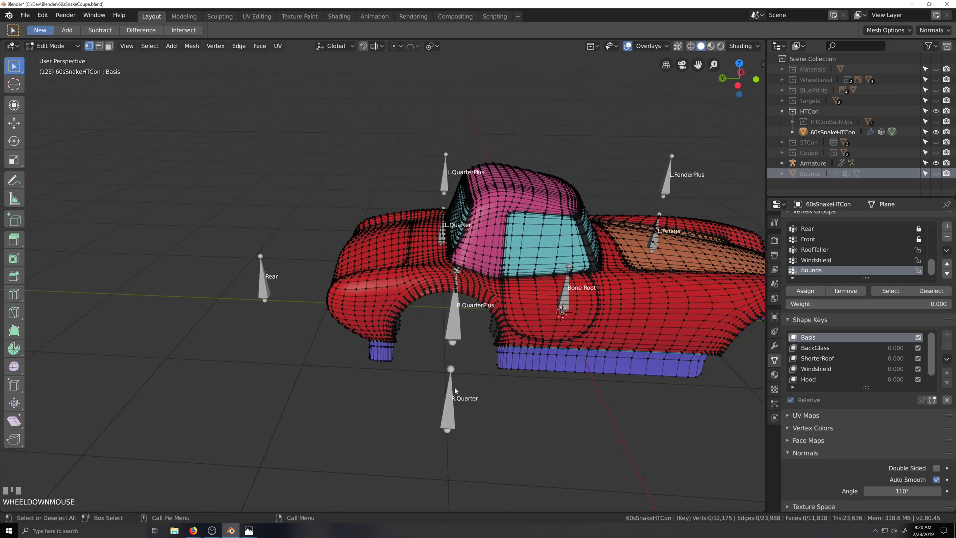
{"action": "scroll", "coordinate": [472, 393], "scroll_direction": "down", "scroll_amount": 2}
{"action": "key", "text": "grave"}
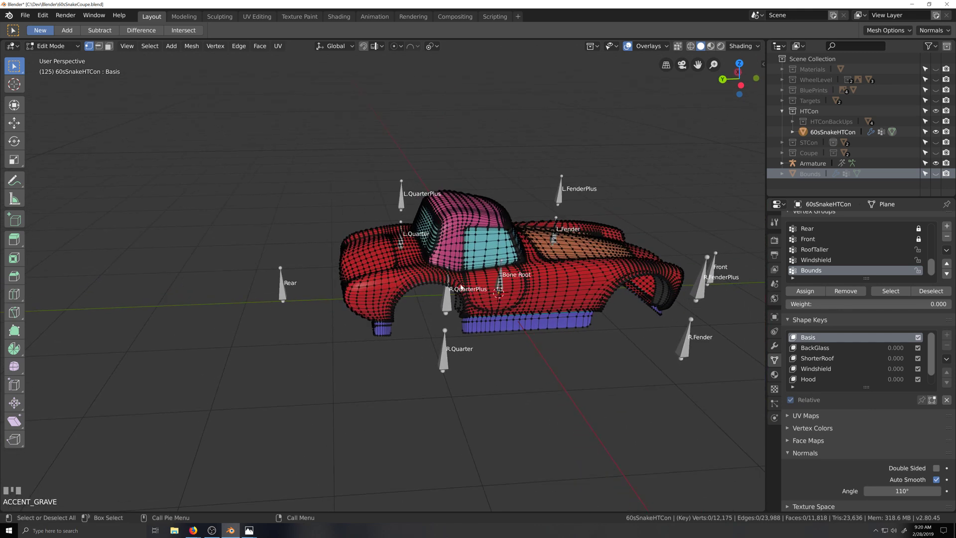
{"action": "key", "text": "grave"}
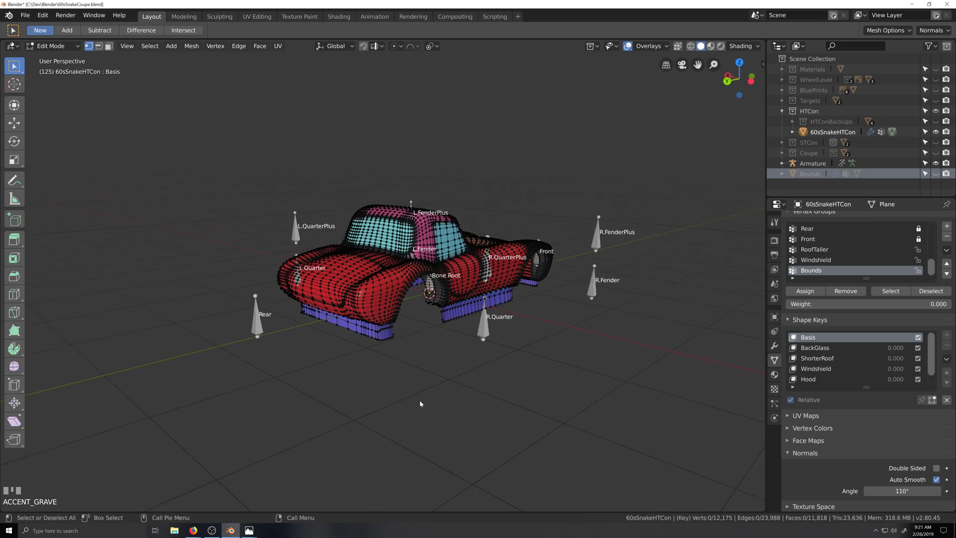
{"action": "scroll", "coordinate": [411, 400], "scroll_direction": "up", "scroll_amount": 3}
{"action": "key", "text": "grave"}
{"action": "key", "text": "grave"}
{"action": "key", "text": "shift+grave"}
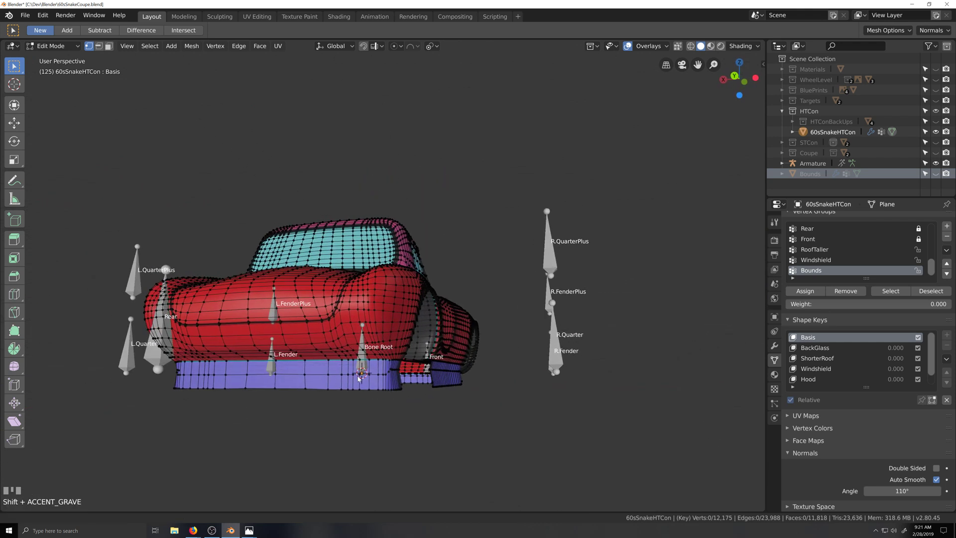
{"action": "scroll", "coordinate": [424, 368], "scroll_direction": "up", "scroll_amount": 3}
{"action": "key", "text": "shift+grave"}
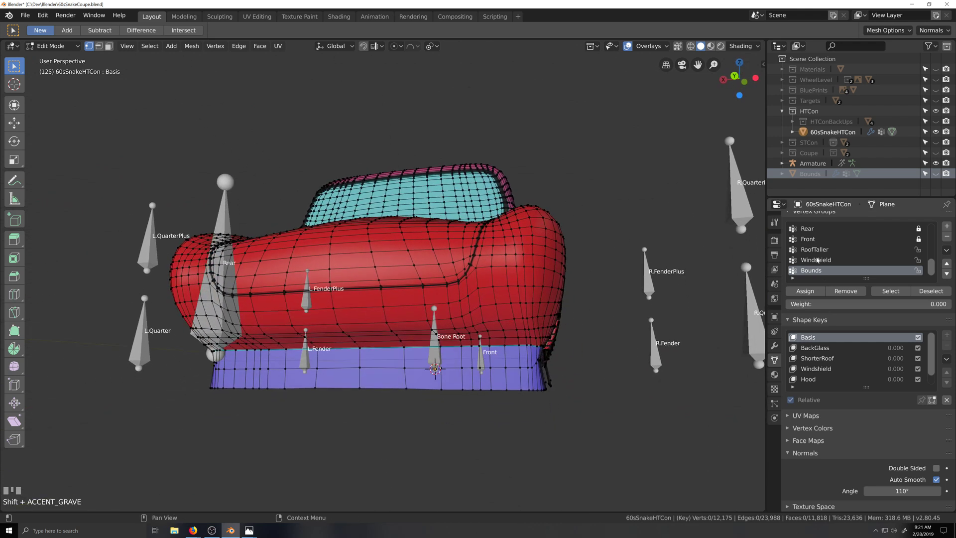
Collapse the vertex groups, check the BackGlass, ShorterRoof, Windshield and Hood shape keys one by one, and make Basis active again.
{"action": "scroll", "coordinate": [817, 256], "scroll_direction": "up", "scroll_amount": 3}
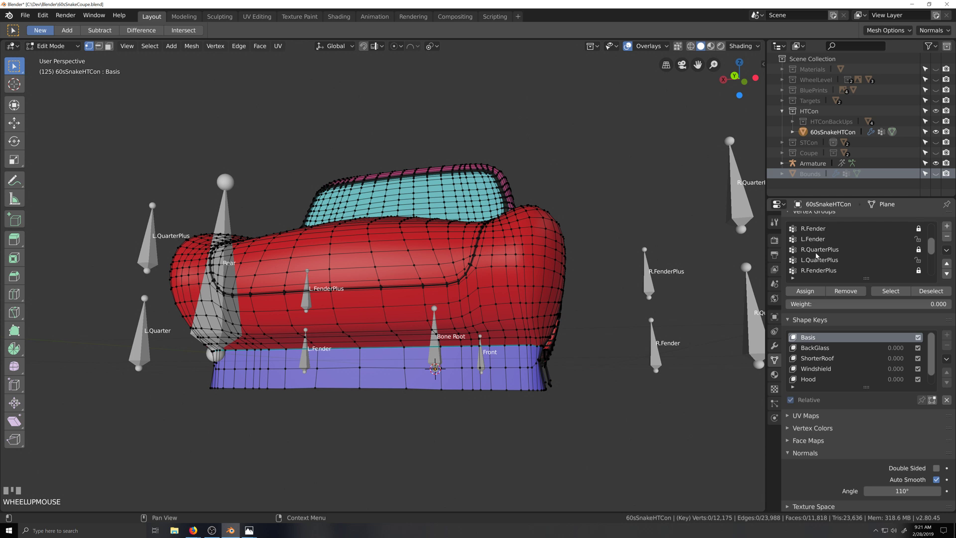
{"action": "left_click", "coordinate": [793, 214]}
{"action": "left_click", "coordinate": [812, 277]}
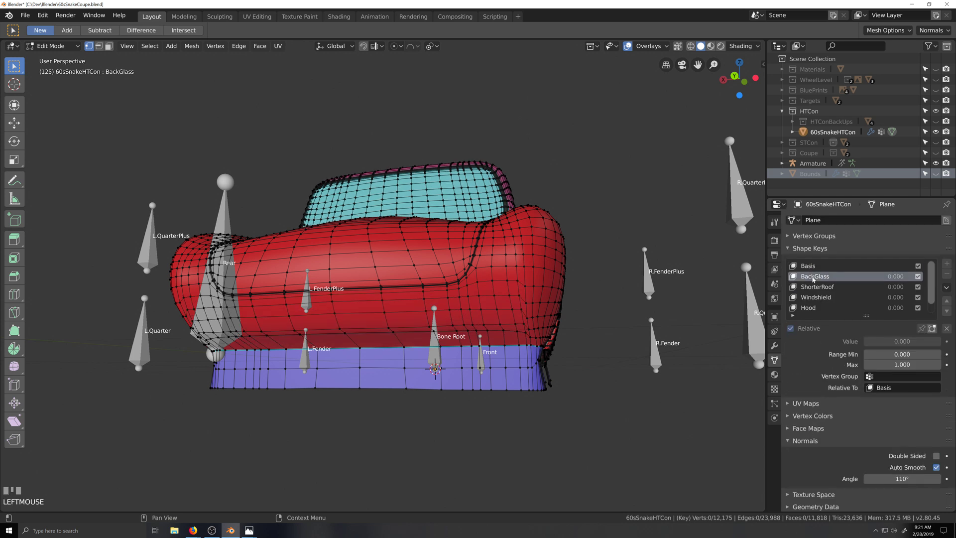
{"action": "left_click", "coordinate": [816, 287]}
{"action": "left_click", "coordinate": [814, 297]}
{"action": "left_click", "coordinate": [810, 308]}
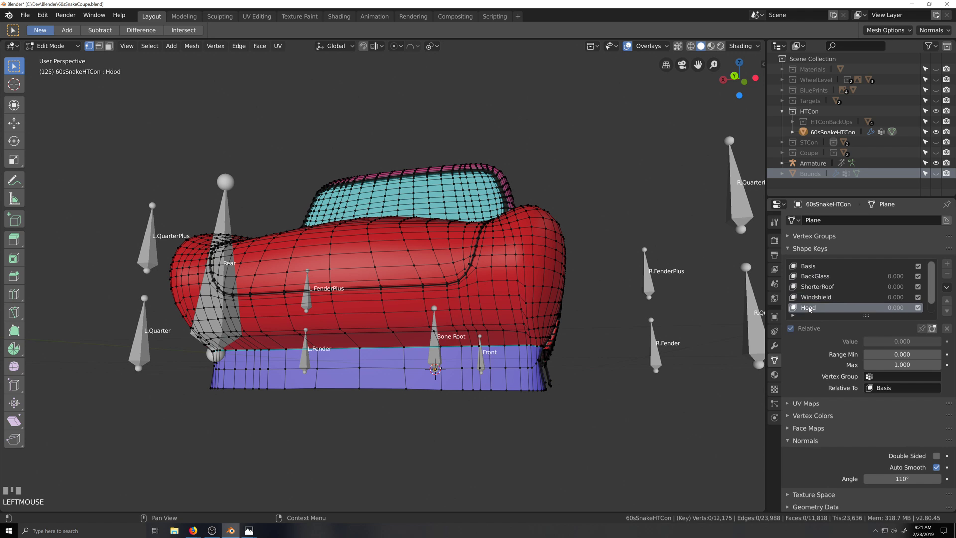
{"action": "left_click", "coordinate": [811, 266]}
{"action": "scroll", "coordinate": [833, 285], "scroll_direction": "up", "scroll_amount": 1}
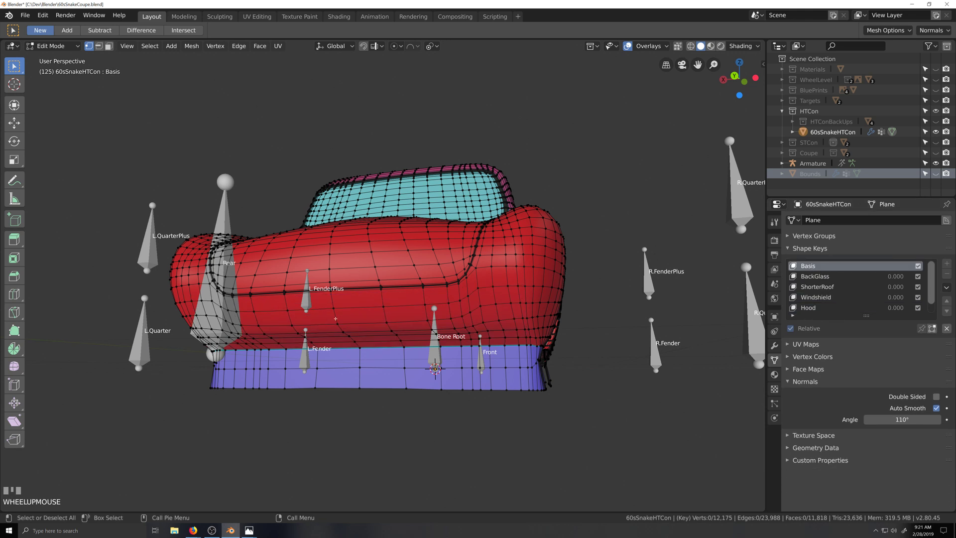
Select a single starting vertex near the middle of the trunk seam's lower edge.
{"action": "scroll", "coordinate": [336, 319], "scroll_direction": "up", "scroll_amount": 2}
{"action": "key", "text": "grave"}
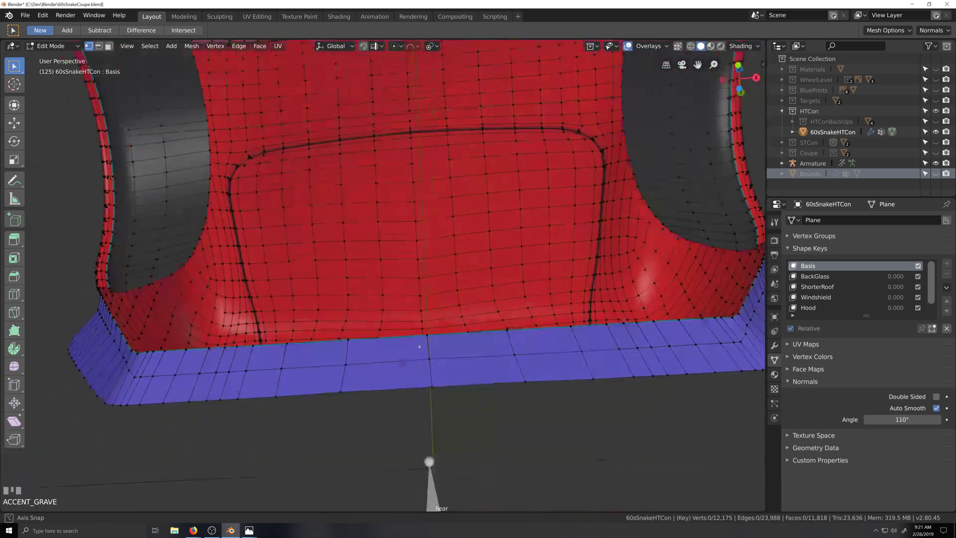
{"action": "key", "text": "grave"}
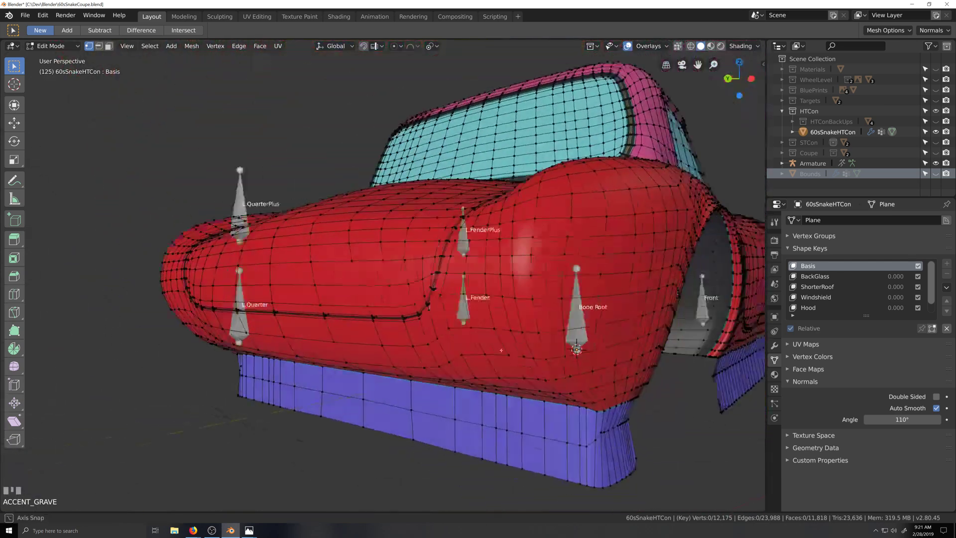
{"action": "left_click", "coordinate": [327, 307]}
{"action": "scroll", "coordinate": [348, 335], "scroll_direction": "up", "scroll_amount": 3}
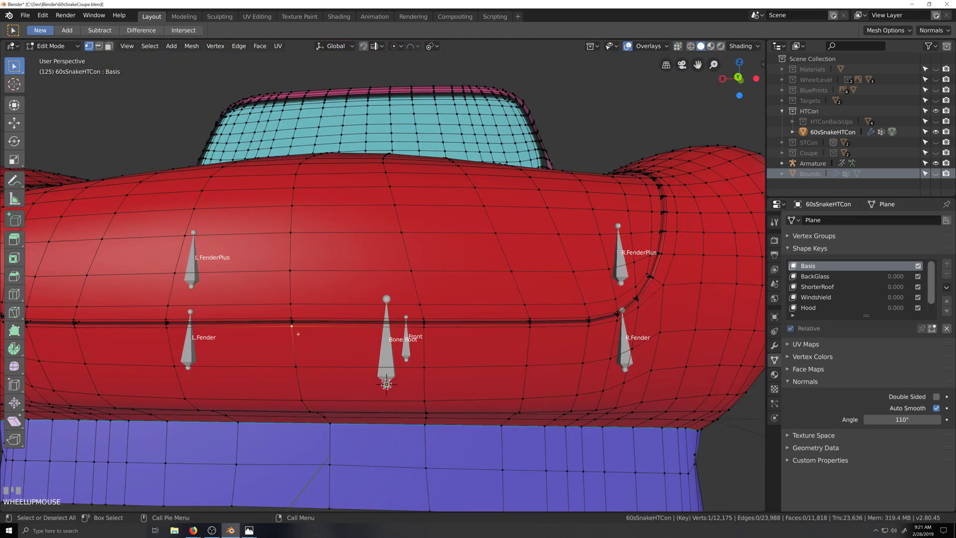
{"action": "left_click", "coordinate": [487, 428]}
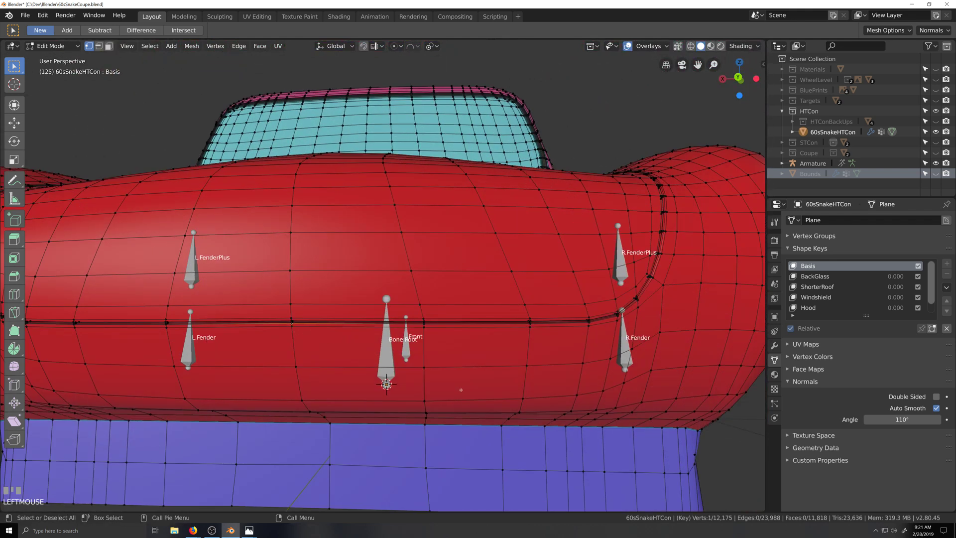
{"action": "key", "text": "grave"}
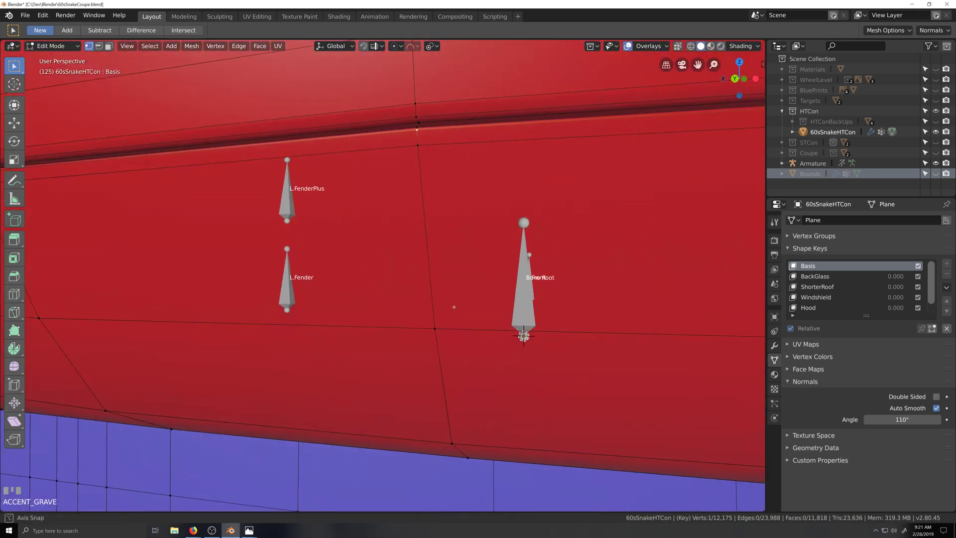
{"action": "scroll", "coordinate": [404, 285], "scroll_direction": "down", "scroll_amount": 10}
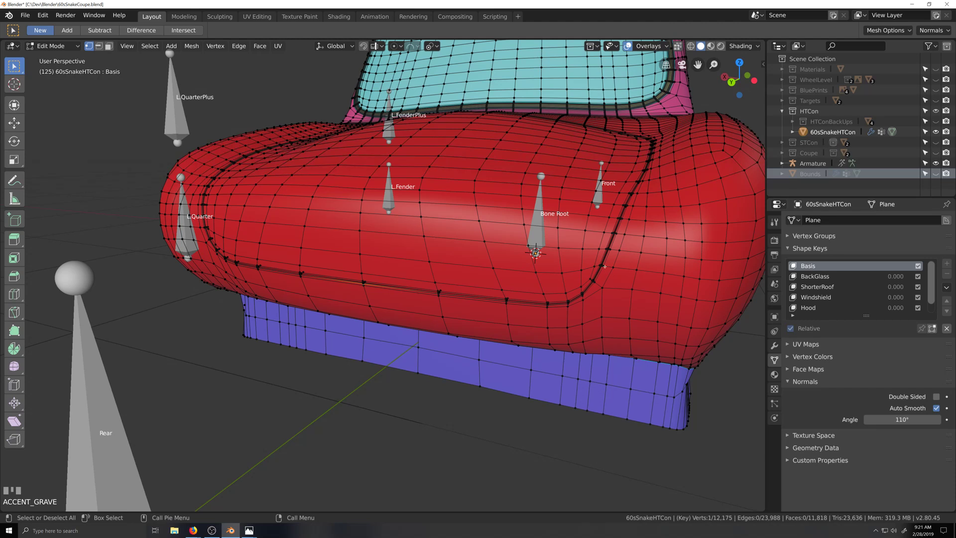
{"action": "left_click", "coordinate": [619, 235], "text": "alt+shift"}
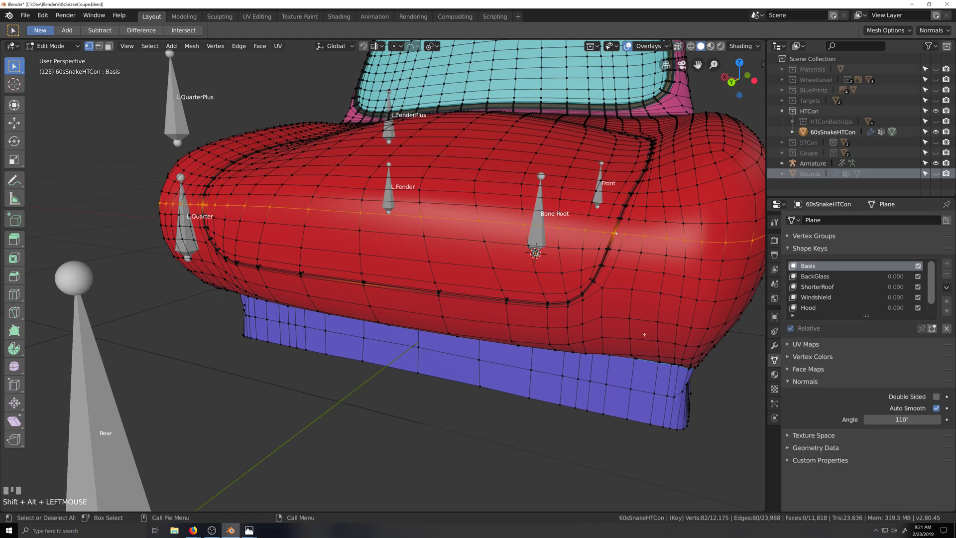
{"action": "left_click", "coordinate": [571, 328]}
{"action": "key", "text": "grave"}
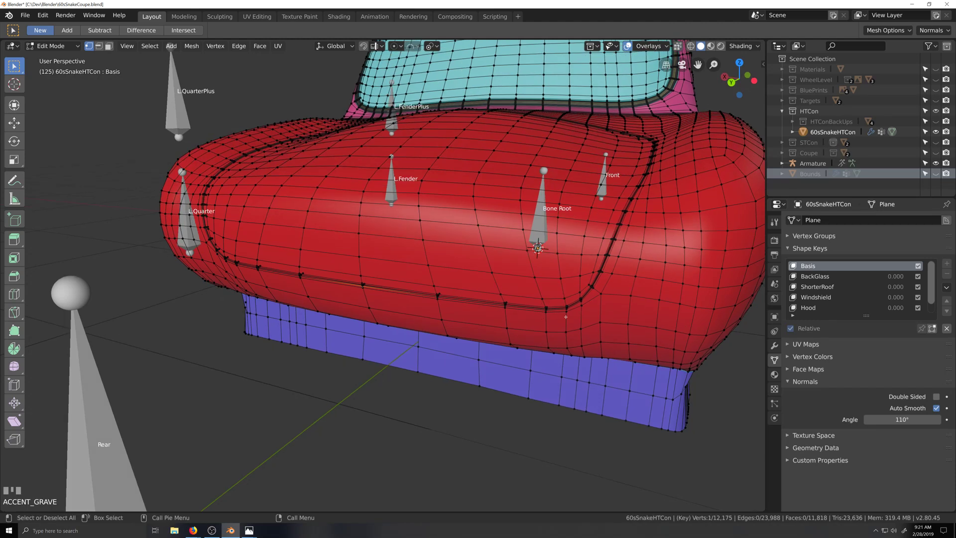
Extend the vertex selection with Pick Shortest Path along the trunk seam's lower edge and up its right side.
{"action": "scroll", "coordinate": [566, 317], "scroll_direction": "up", "scroll_amount": 2}
{"action": "left_click", "coordinate": [690, 332], "text": "ctrl"}
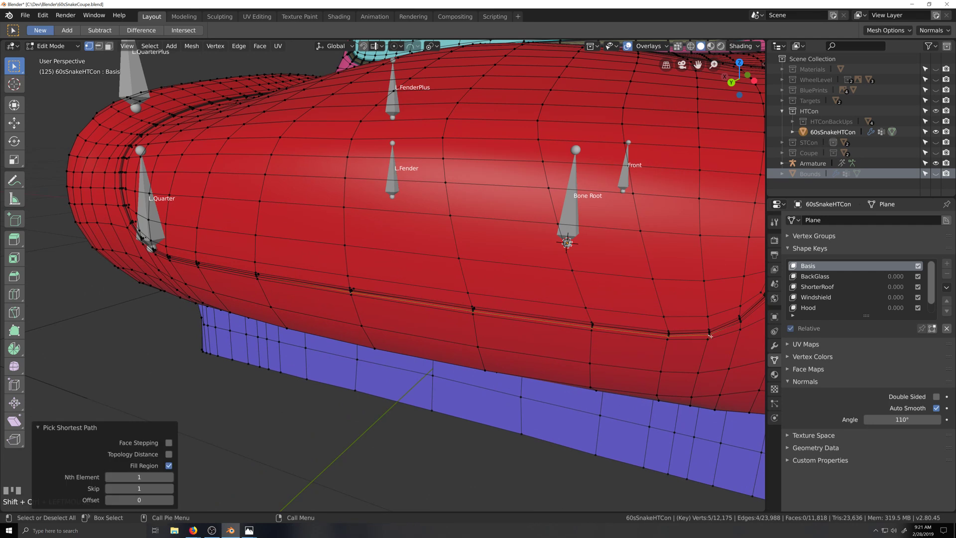
{"action": "key", "text": "grave"}
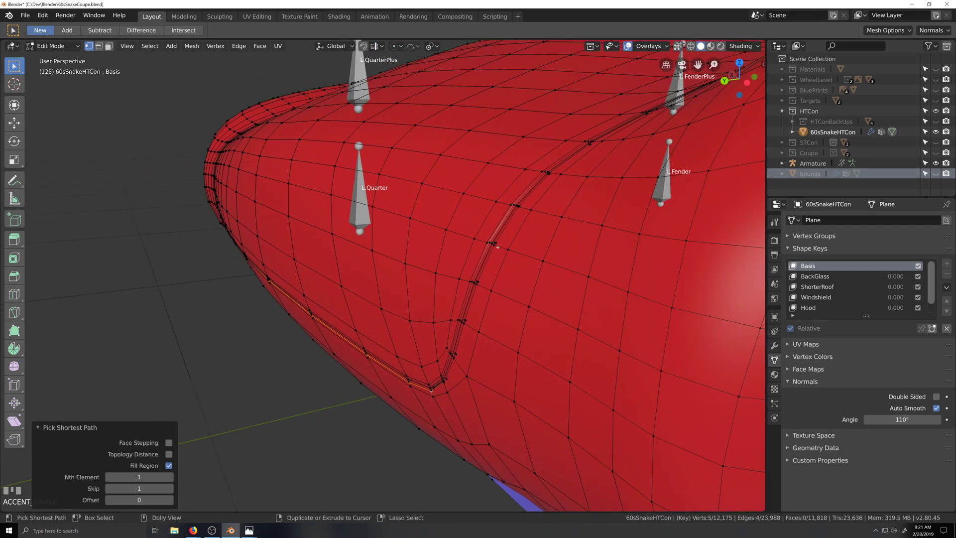
{"action": "left_click", "coordinate": [503, 249], "text": "ctrl"}
{"action": "key", "text": "grave"}
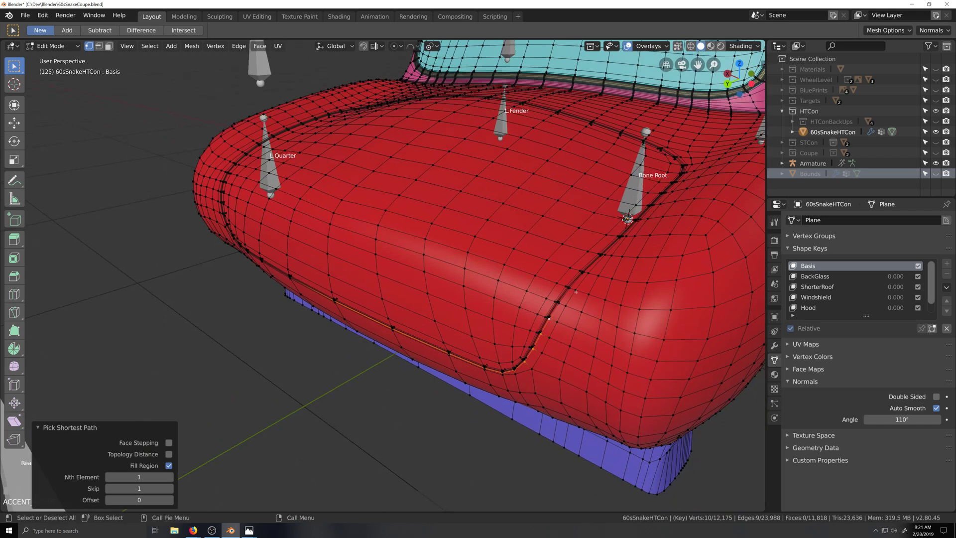
{"action": "left_click", "coordinate": [568, 296], "text": "ctrl"}
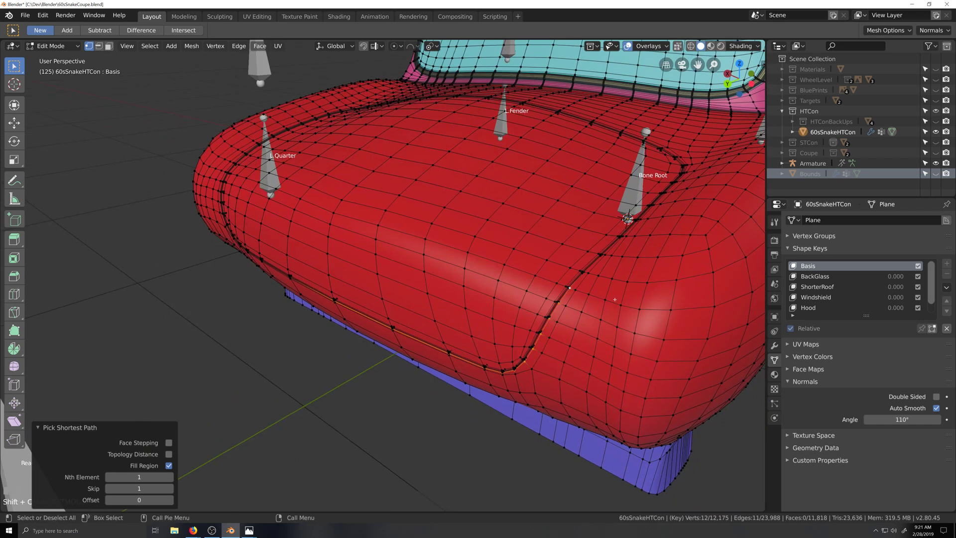
Continue the vertex path across the right rear quarter panel, down beside the wheel arch and through the blue lower skirt.
{"action": "middle_click_drag", "start_coordinate": [569, 296], "coordinate": [577, 326]}
{"action": "scroll", "coordinate": [573, 330], "scroll_direction": "down", "scroll_amount": 4}
{"action": "left_click", "coordinate": [528, 282], "text": "ctrl+shift"}
{"action": "middle_click_drag", "start_coordinate": [504, 317], "coordinate": [537, 314]}
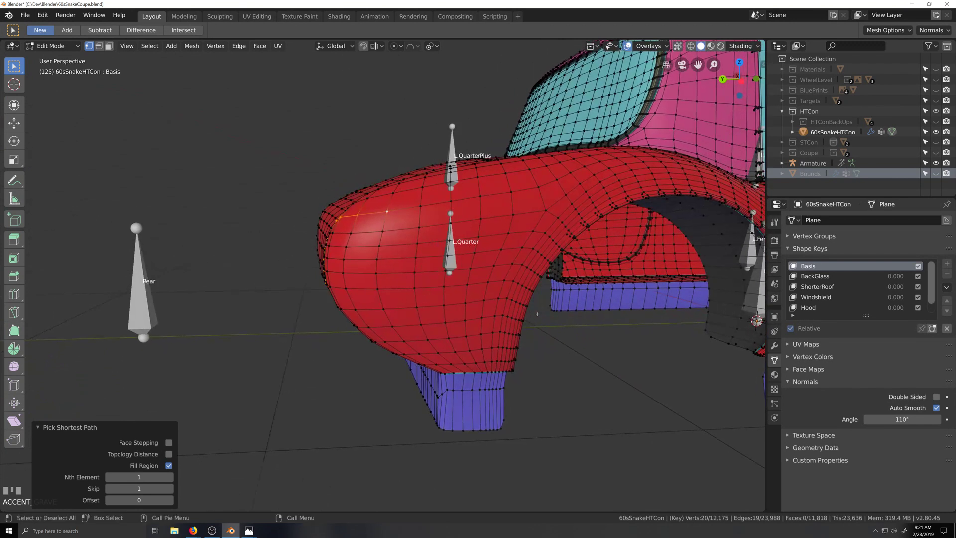
{"action": "left_click", "coordinate": [538, 188], "text": "ctrl+shift"}
{"action": "left_click", "coordinate": [546, 211], "text": "shift"}
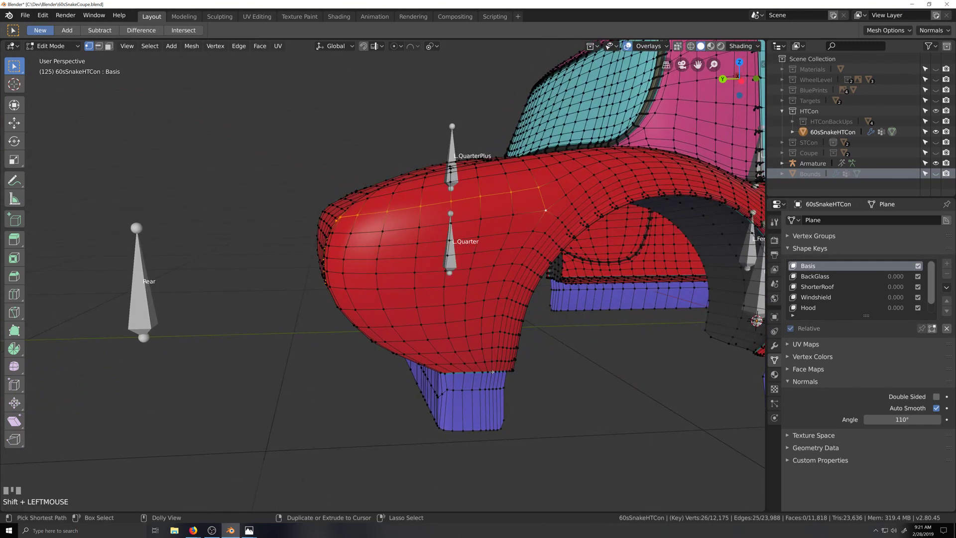
{"action": "left_click", "coordinate": [492, 370], "text": "ctrl+shift"}
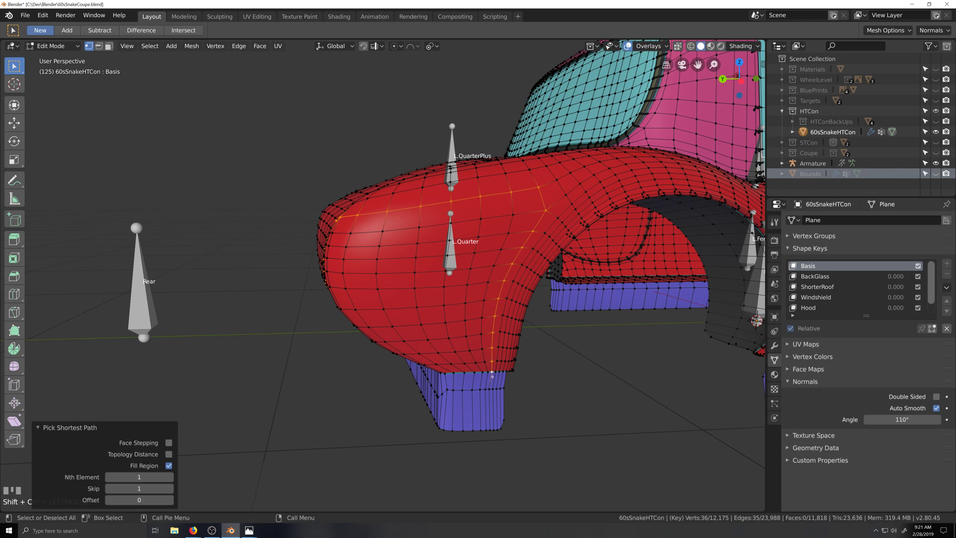
{"action": "left_click", "coordinate": [494, 434], "text": "ctrl+shift"}
Extend the selection along the trunk seam's lower edge to its left corner using Pick Shortest Path.
{"action": "middle_click_drag", "start_coordinate": [493, 435], "coordinate": [388, 371]}
{"action": "scroll", "coordinate": [387, 370], "scroll_direction": "up", "scroll_amount": 4}
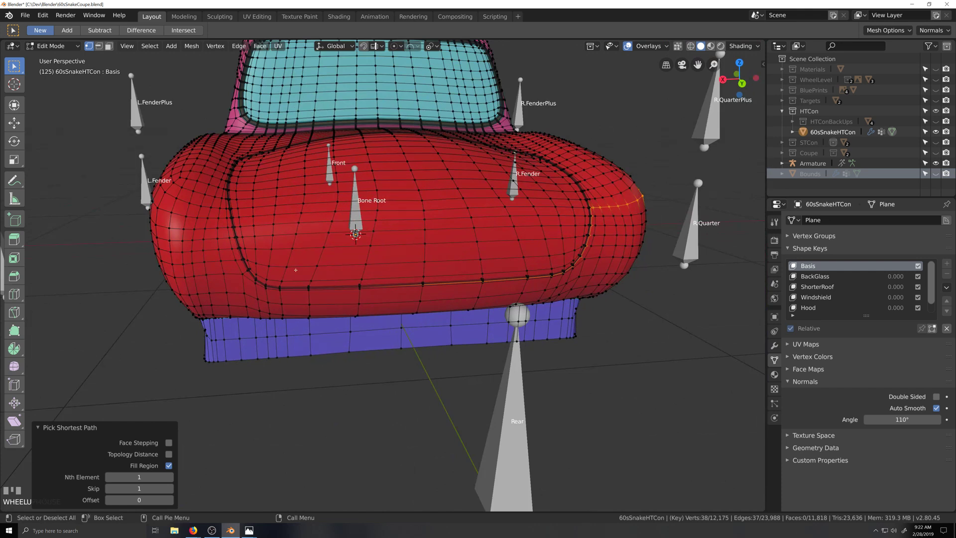
{"action": "left_click", "coordinate": [245, 272], "text": "ctrl+shift"}
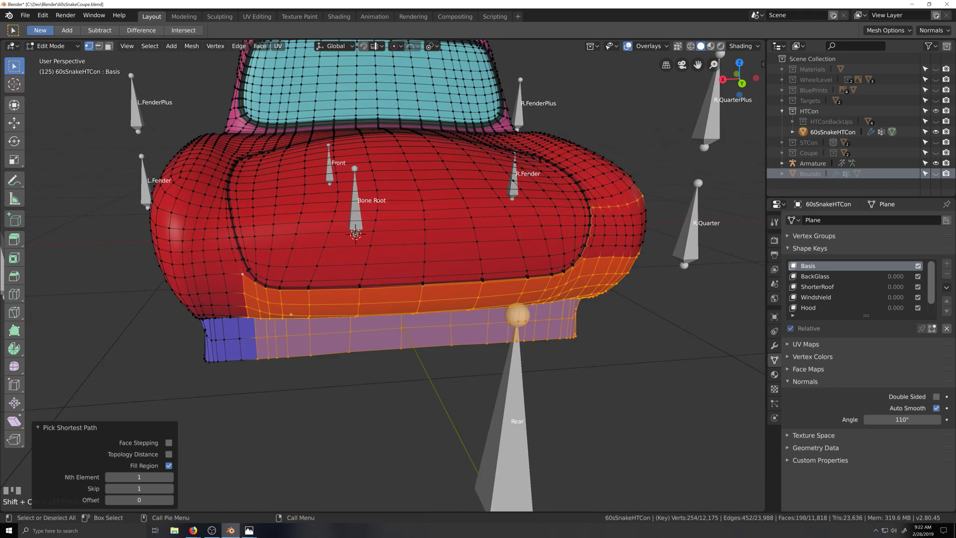
{"action": "scroll", "coordinate": [291, 314], "scroll_direction": "up", "scroll_amount": 3}
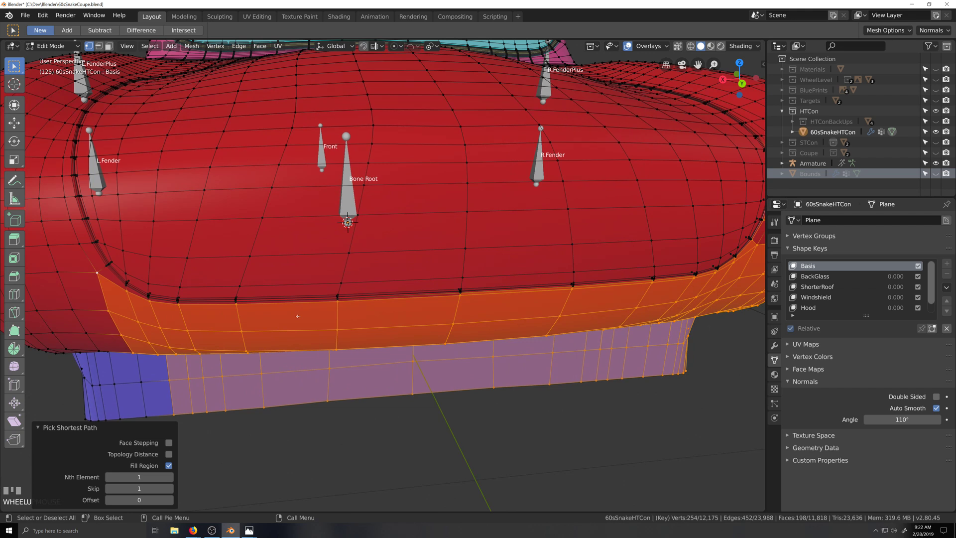
{"action": "left_click", "coordinate": [106, 266], "text": "ctrl+shift"}
{"action": "scroll", "coordinate": [554, 339], "scroll_direction": "up", "scroll_amount": 3}
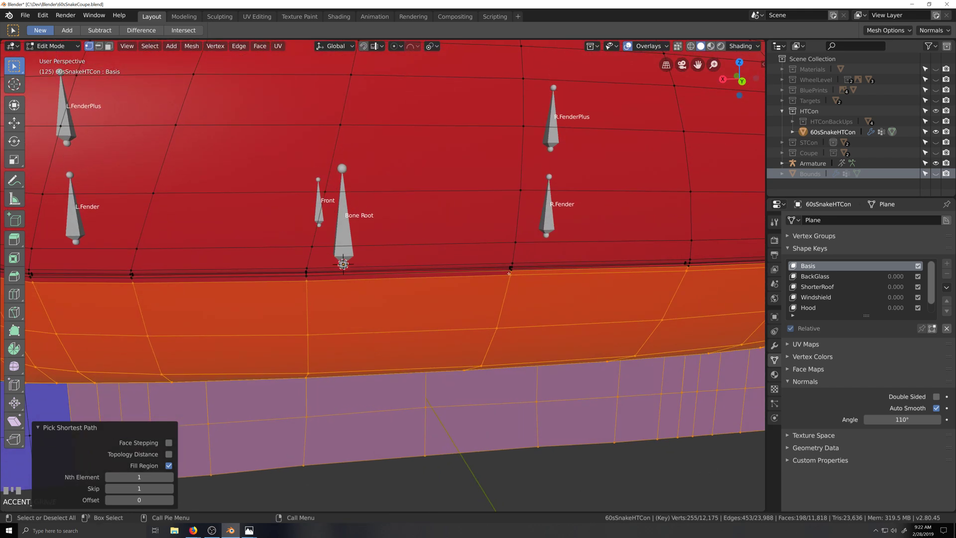
{"action": "left_click", "coordinate": [306, 274], "text": "ctrl+shift"}
{"action": "scroll", "coordinate": [438, 391], "scroll_direction": "down", "scroll_amount": 5}
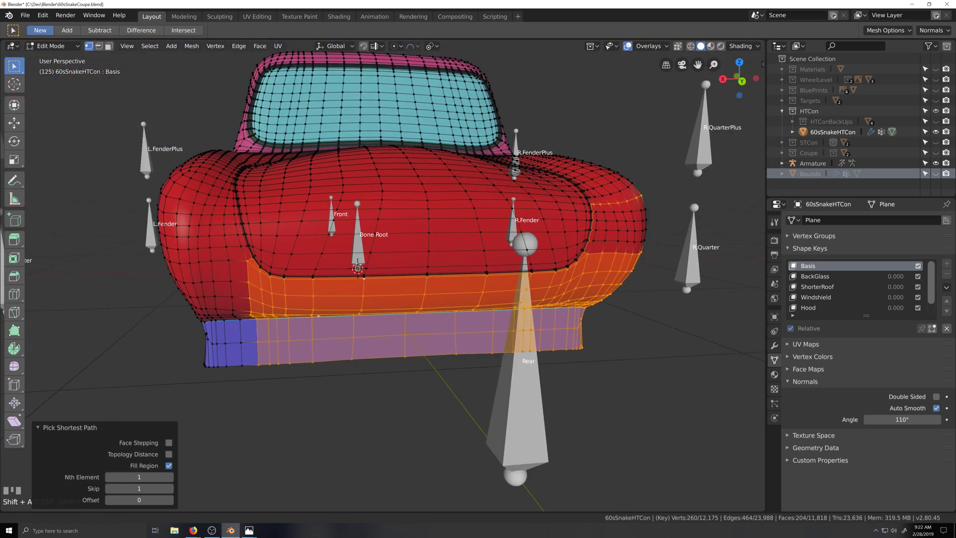
Extend the vertex selection up the left side of the trunk seam.
{"action": "scroll", "coordinate": [438, 391], "scroll_direction": "up", "scroll_amount": 2}
{"action": "scroll", "coordinate": [439, 392], "scroll_direction": "up", "scroll_amount": 1}
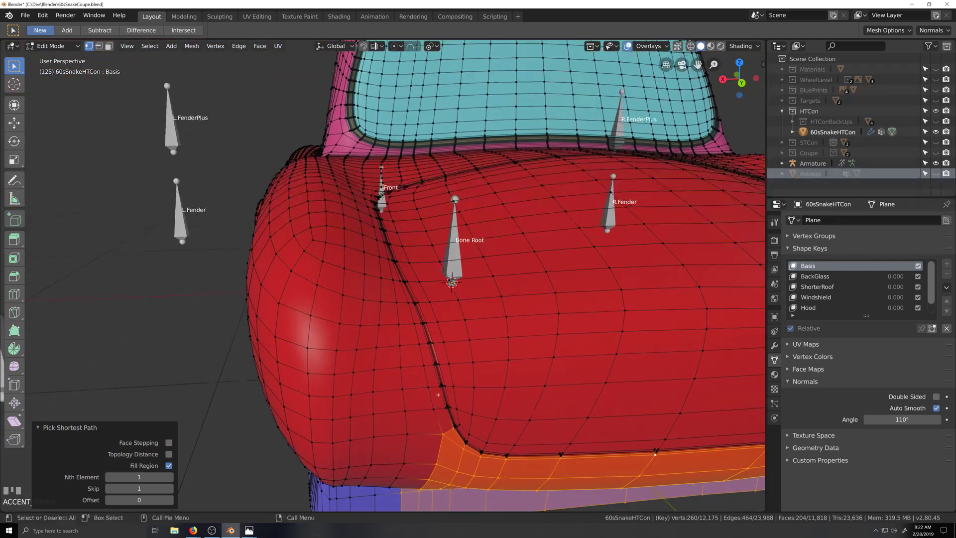
{"action": "left_click", "coordinate": [411, 326], "text": "ctrl+shift"}
Extend the vertex path from the trunk seam's left side across the left rear quarter panel using Pick Shortest Path.
{"action": "scroll", "coordinate": [411, 326], "scroll_direction": "down", "scroll_amount": 5}
{"action": "middle_click_drag", "start_coordinate": [411, 326], "coordinate": [489, 409]}
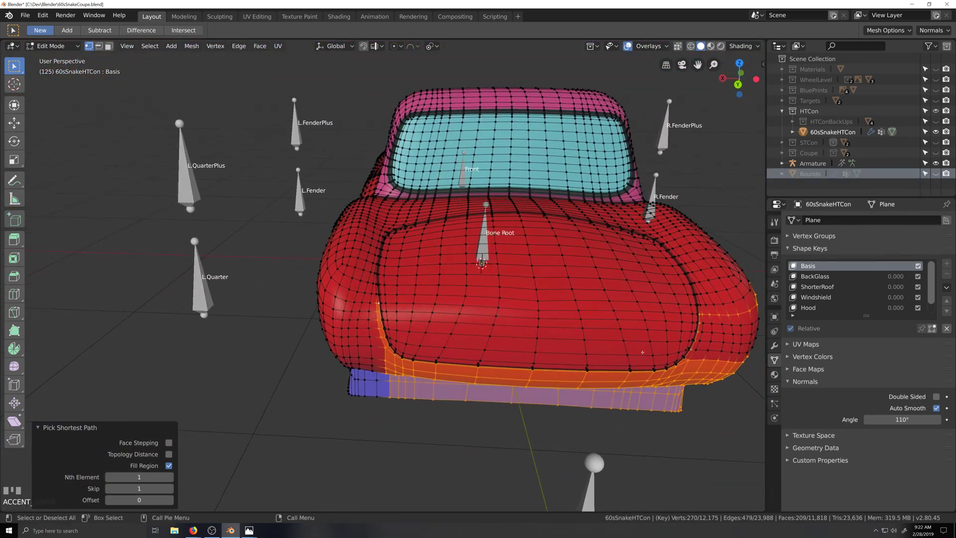
{"action": "middle_click_drag", "start_coordinate": [254, 292], "coordinate": [500, 301]}
{"action": "left_click", "coordinate": [345, 282], "text": "ctrl+shift"}
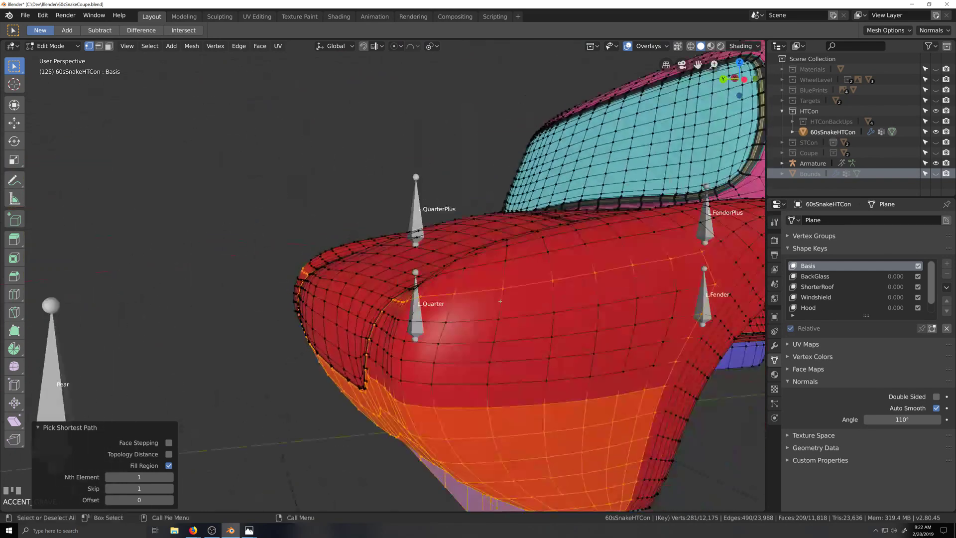
Continue the vertex path down the left rear quarter panel beside the wheel arch and through the blue lower skirt.
{"action": "scroll", "coordinate": [648, 284], "scroll_direction": "down", "scroll_amount": 2}
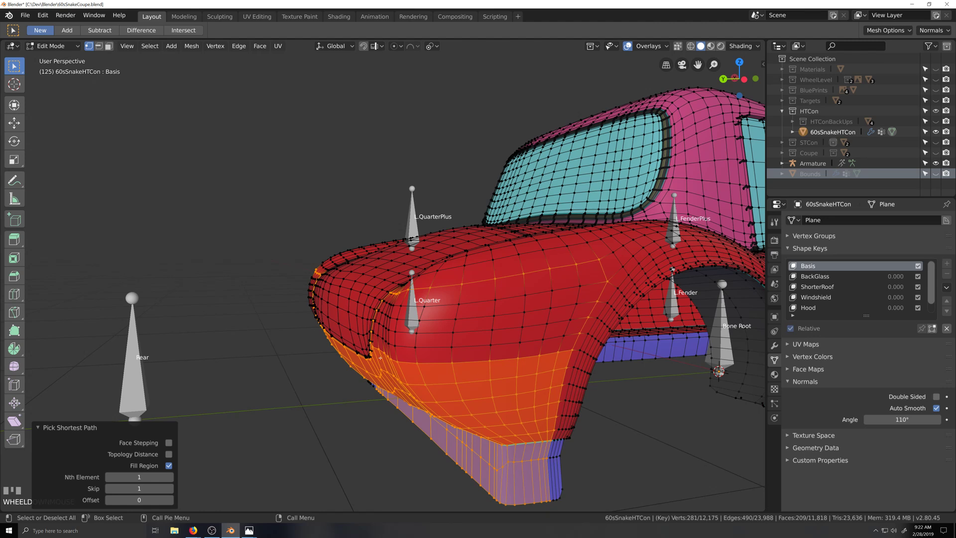
{"action": "middle_click_drag", "start_coordinate": [380, 357], "coordinate": [338, 272]}
{"action": "left_click", "coordinate": [337, 272], "text": "shift"}
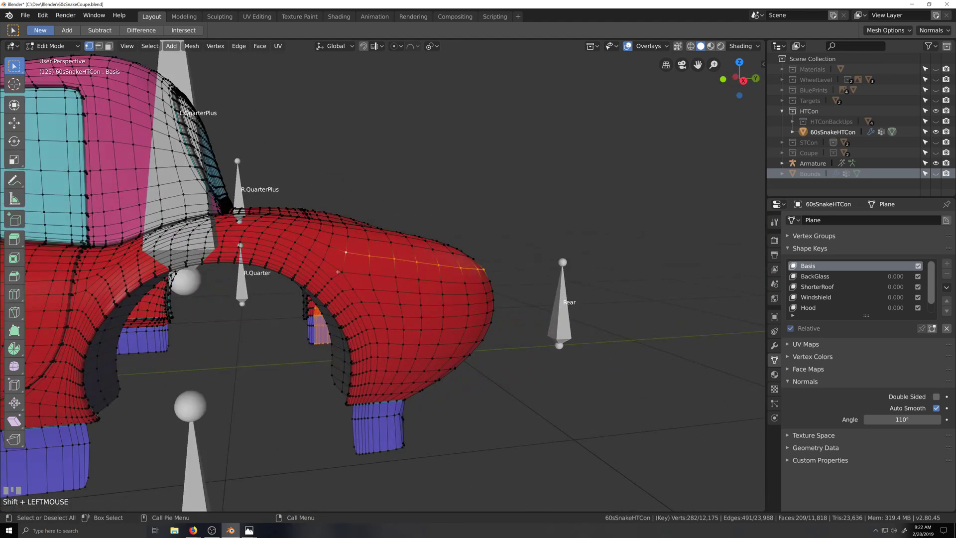
{"action": "left_click", "coordinate": [338, 272], "text": "ctrl+shift"}
{"action": "key", "text": "grave"}
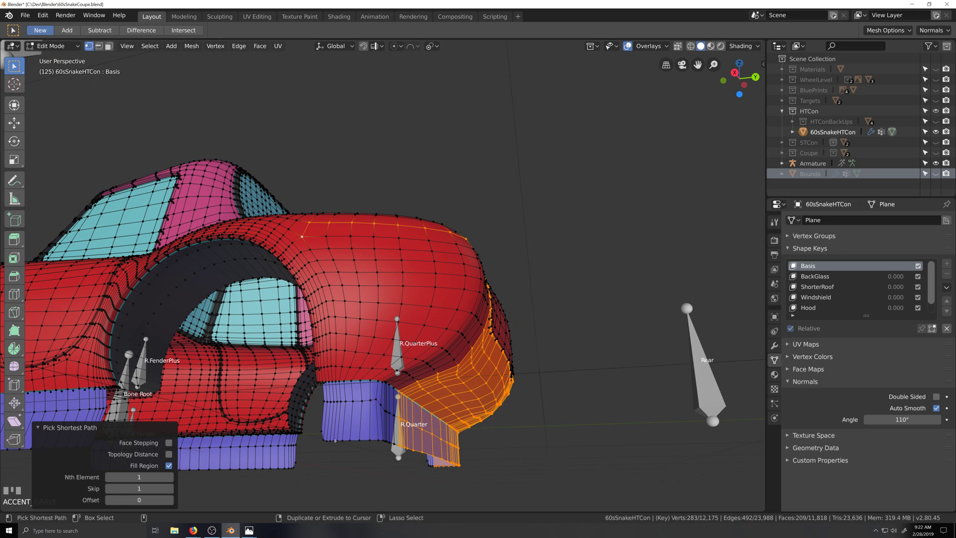
{"action": "left_click", "coordinate": [334, 440], "text": "ctrl+shift"}
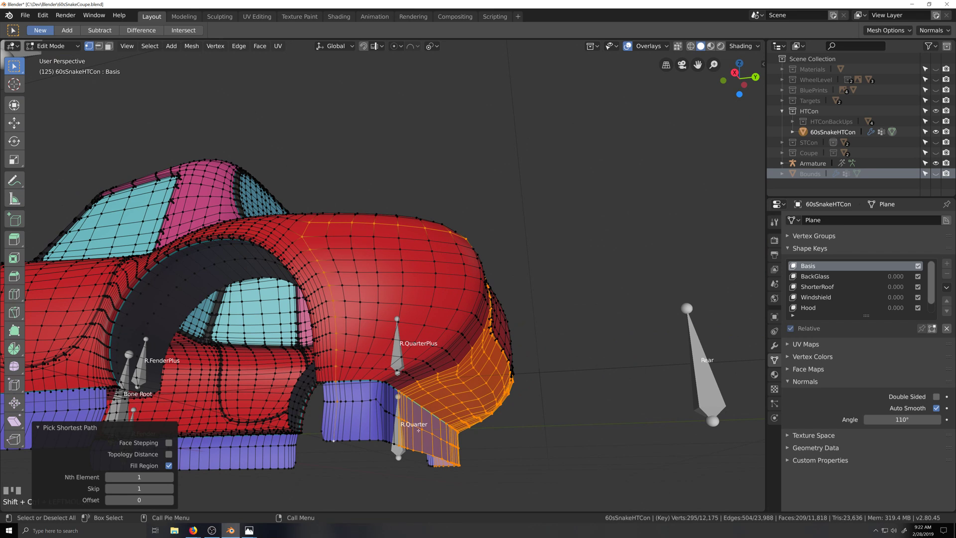
Hide the path, select the linked areas it encloses on both rear quarter panels, and reveal the hidden geometry as selected.
{"action": "key", "text": "h"}
{"action": "key", "text": "l"}
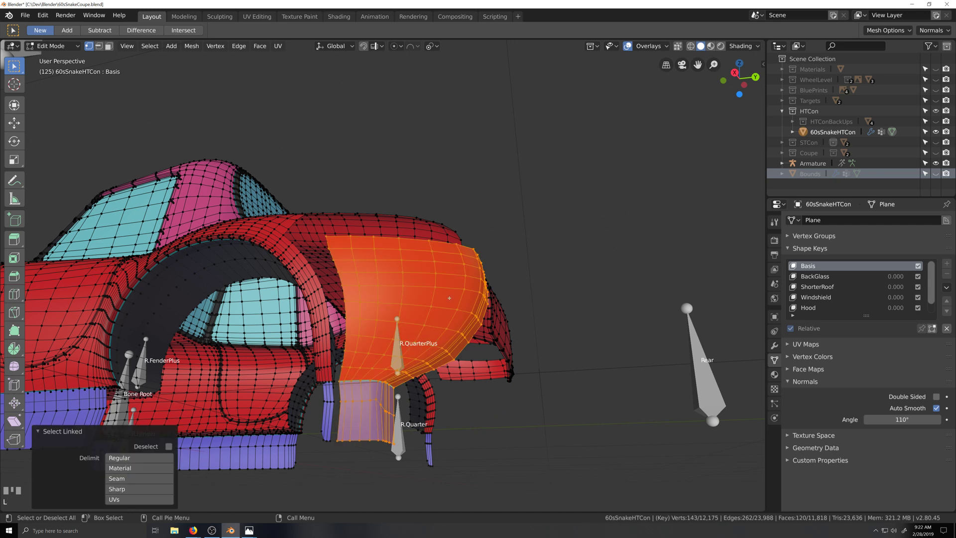
{"action": "key", "text": "grave"}
{"action": "scroll", "coordinate": [466, 370], "scroll_direction": "down", "scroll_amount": 3}
{"action": "key", "text": "grave"}
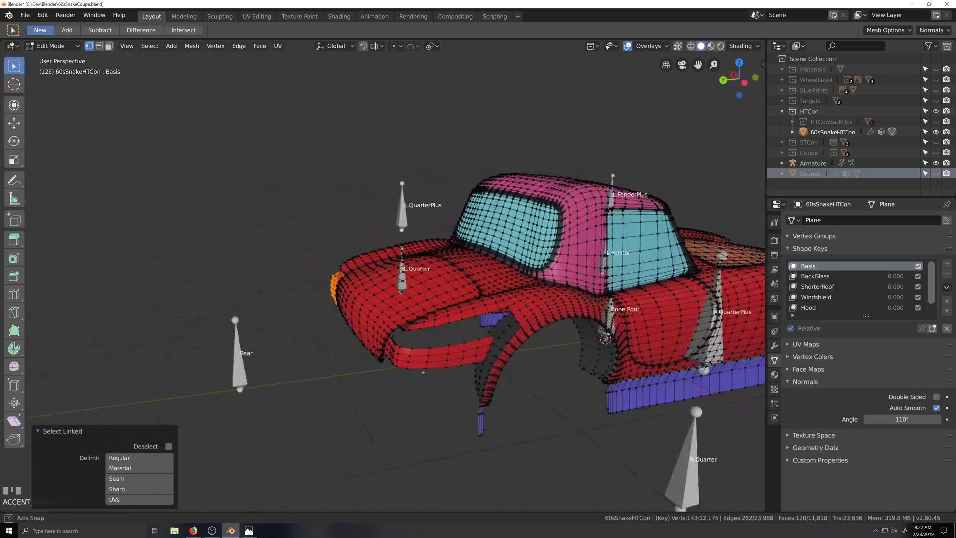
{"action": "key", "text": "l"}
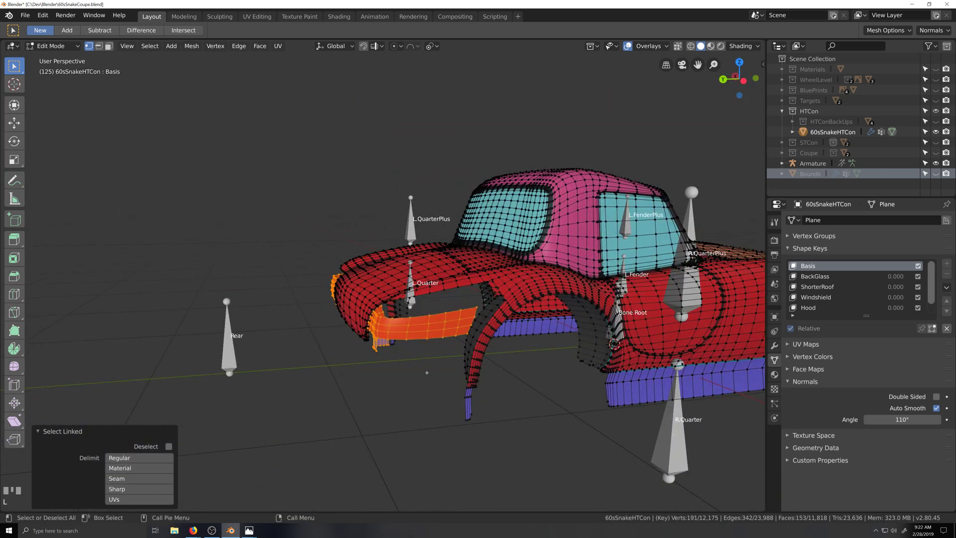
{"action": "key", "text": "alt+h"}
Examine the rear-end selection from below, behind and the side, including the skirt and wheel arch edges.
{"action": "key", "text": "grave"}
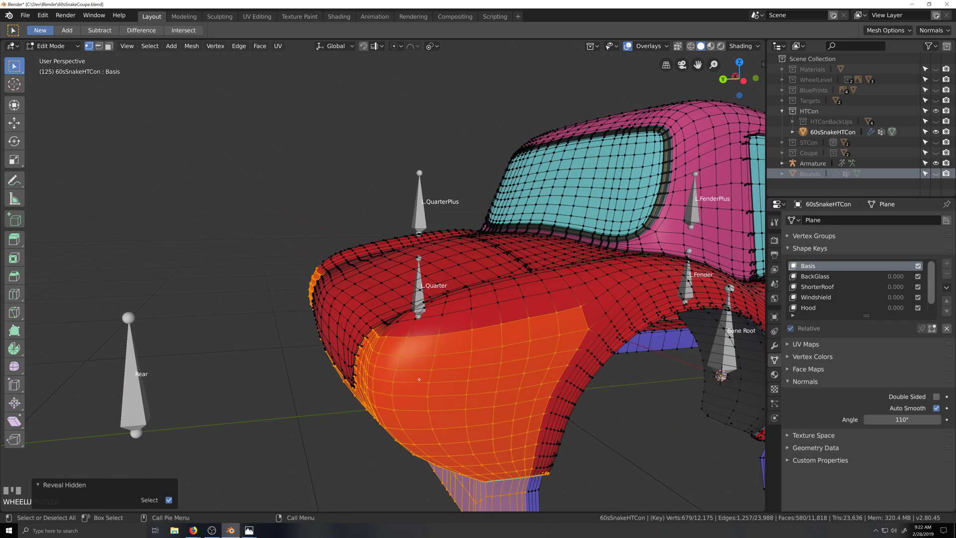
{"action": "middle_click_drag", "start_coordinate": [432, 368], "coordinate": [459, 371]}
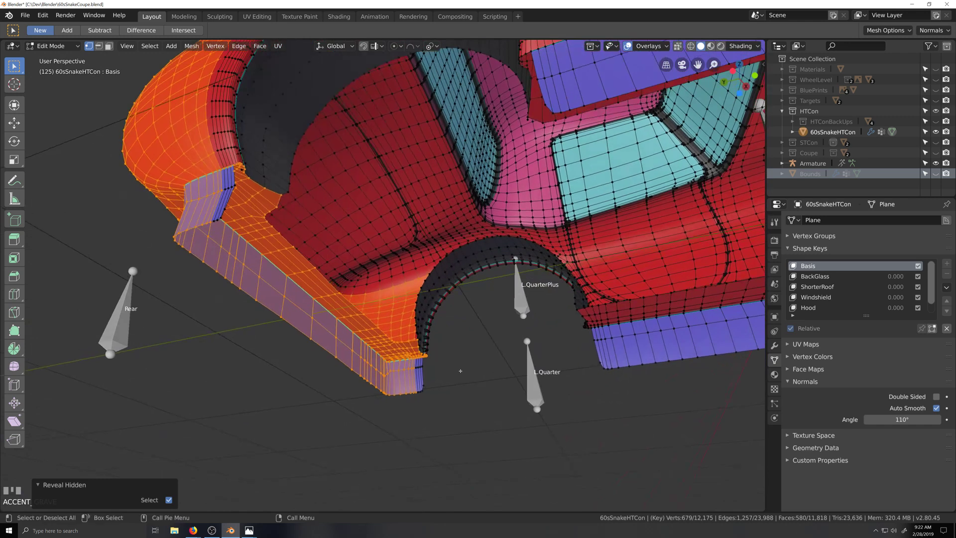
{"action": "scroll", "coordinate": [269, 244], "scroll_direction": "up", "scroll_amount": 2}
{"action": "key", "text": "grave"}
{"action": "key", "text": "shift+grave"}
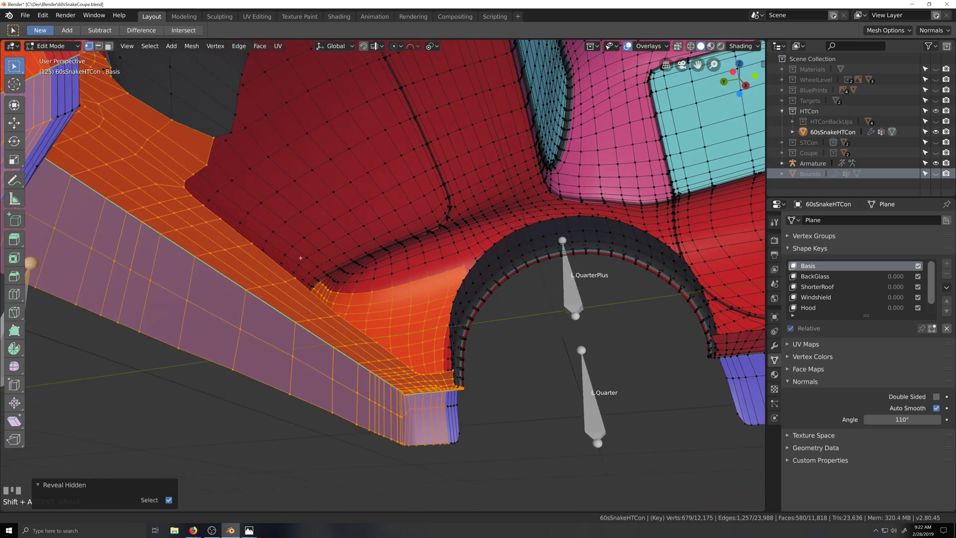
{"action": "scroll", "coordinate": [409, 280], "scroll_direction": "down", "scroll_amount": 5}
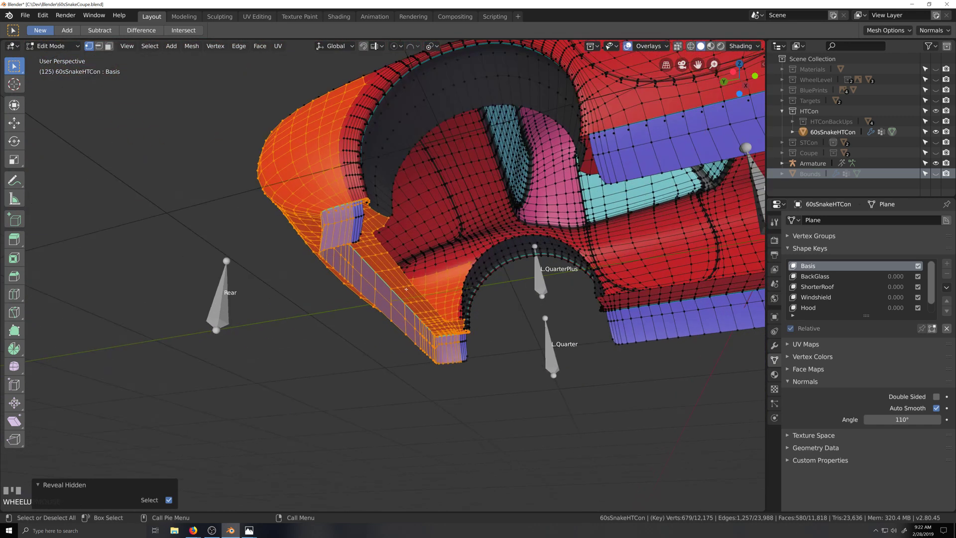
{"action": "scroll", "coordinate": [413, 288], "scroll_direction": "up", "scroll_amount": 5}
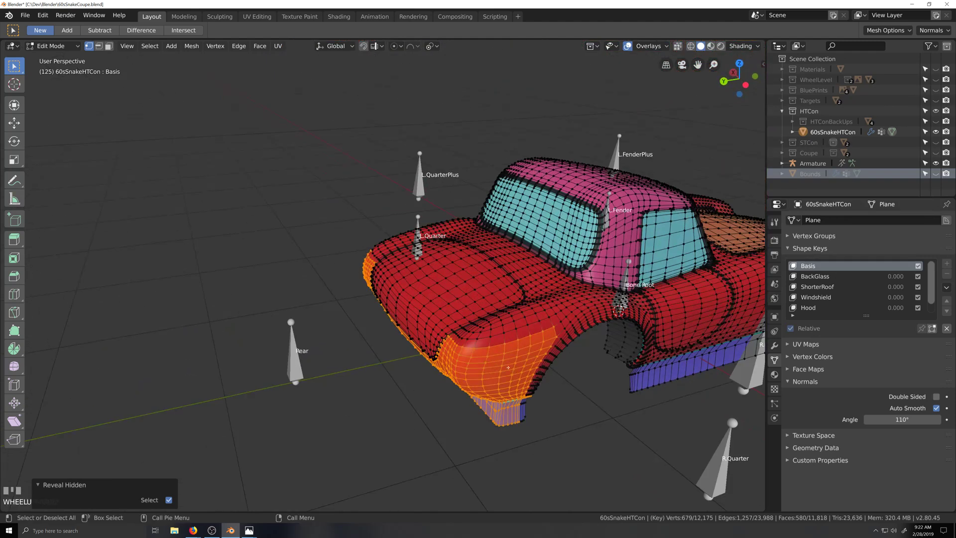
{"action": "key", "text": "grave"}
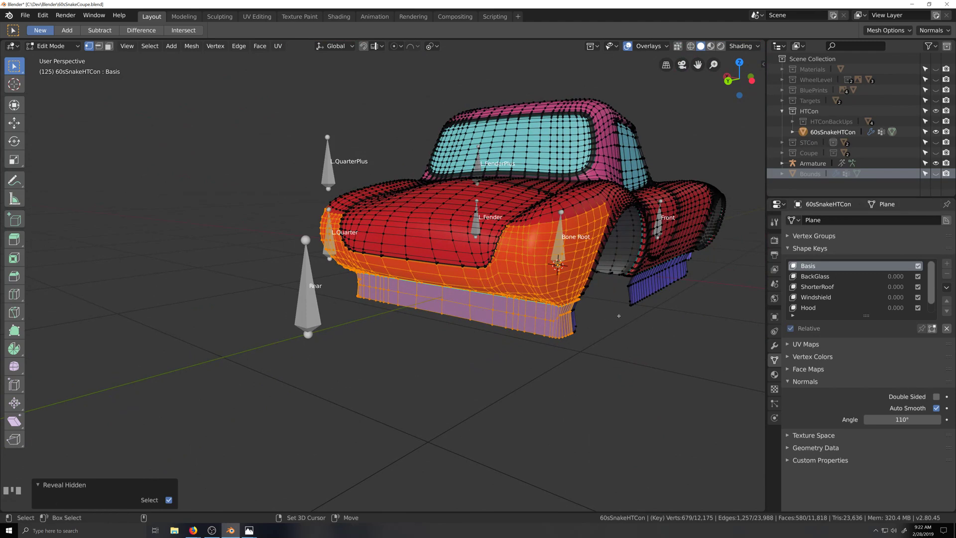
Duplicate the selected rear-end geometry in place and separate the copy into its own object.
{"action": "key", "text": "shift+d"}
{"action": "right_click", "coordinate": [620, 327]}
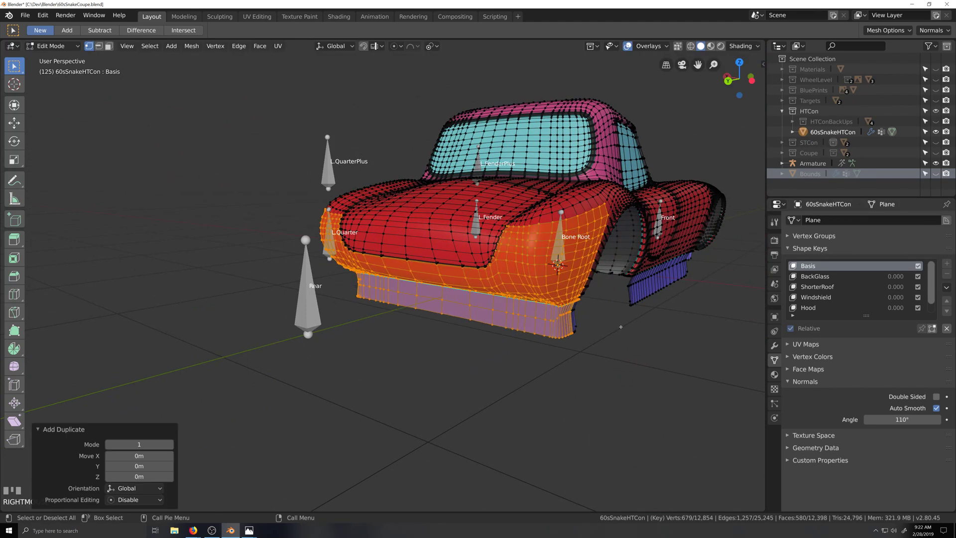
{"action": "scroll", "coordinate": [617, 321], "scroll_direction": "down", "scroll_amount": 3}
{"action": "key", "text": "grave"}
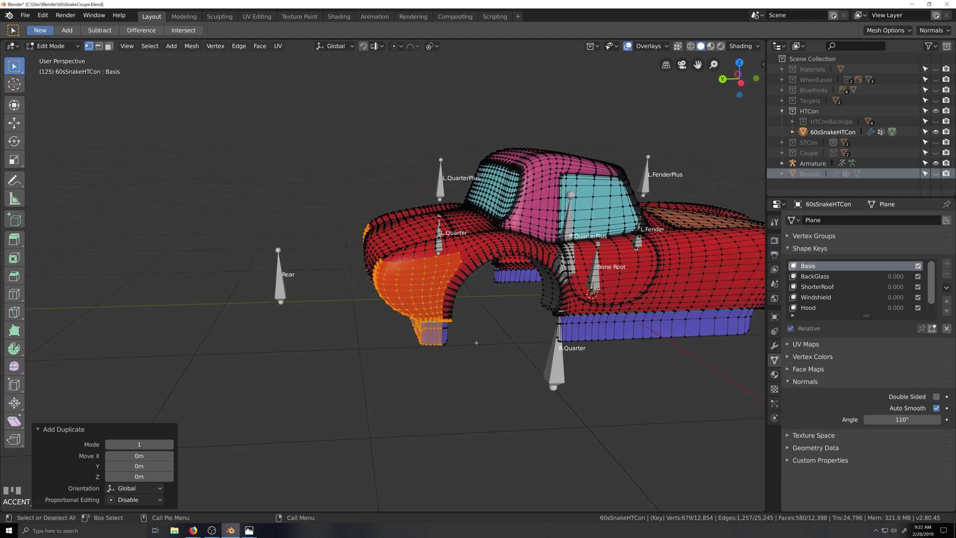
{"action": "scroll", "coordinate": [475, 348], "scroll_direction": "up", "scroll_amount": 3}
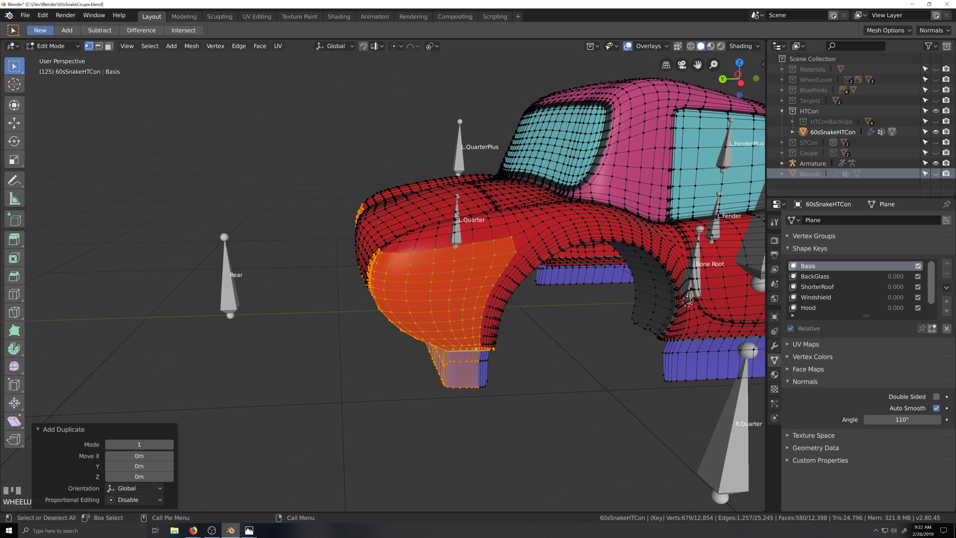
{"action": "key", "text": "grave"}
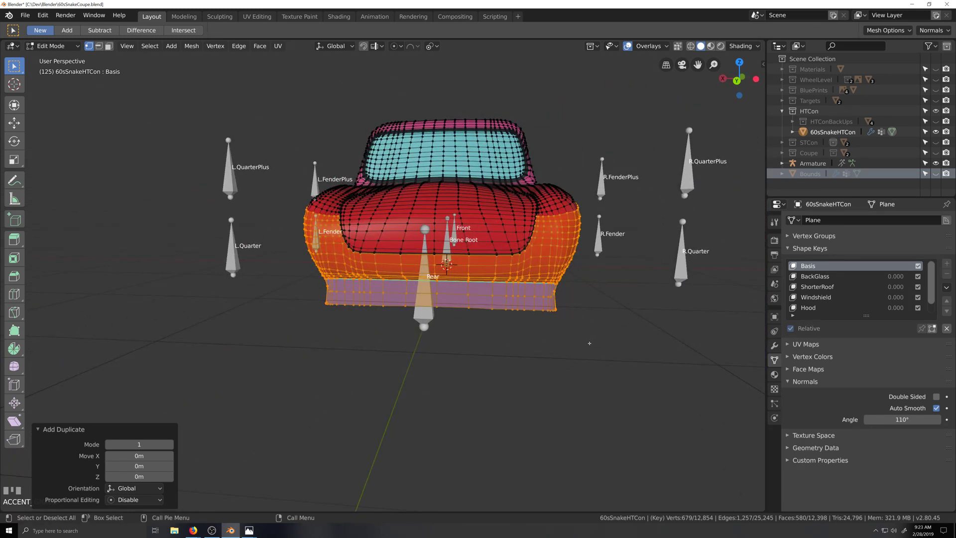
{"action": "key", "text": "ctrl+p"}
{"action": "left_click", "coordinate": [541, 278]}
{"action": "key", "text": "p"}
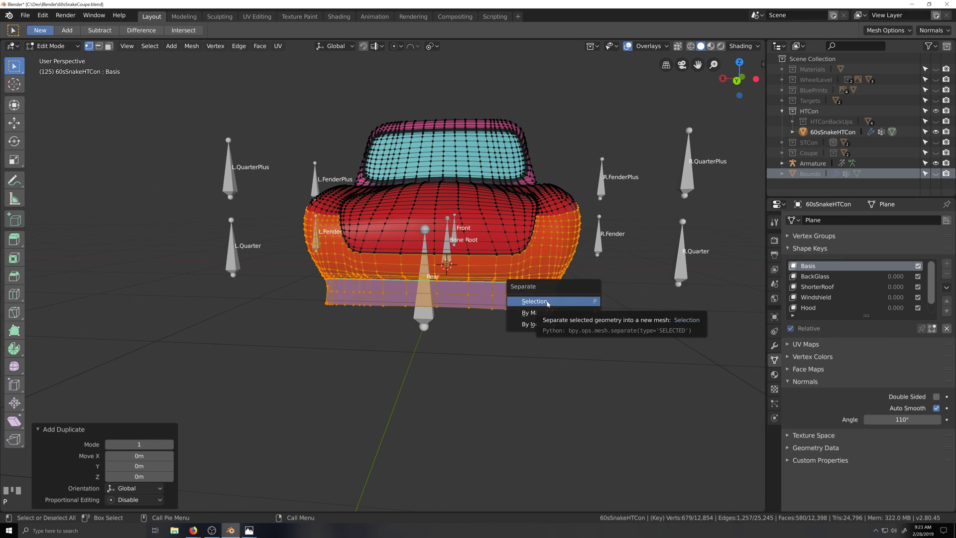
{"action": "left_click", "coordinate": [534, 301]}
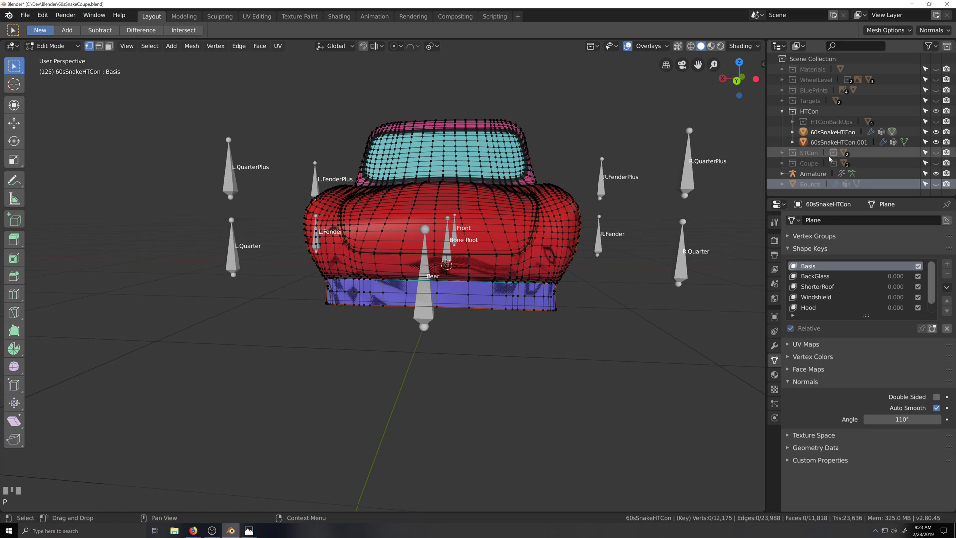
Rename the separated rear-end object as Back.
{"action": "left_click", "coordinate": [838, 144]}
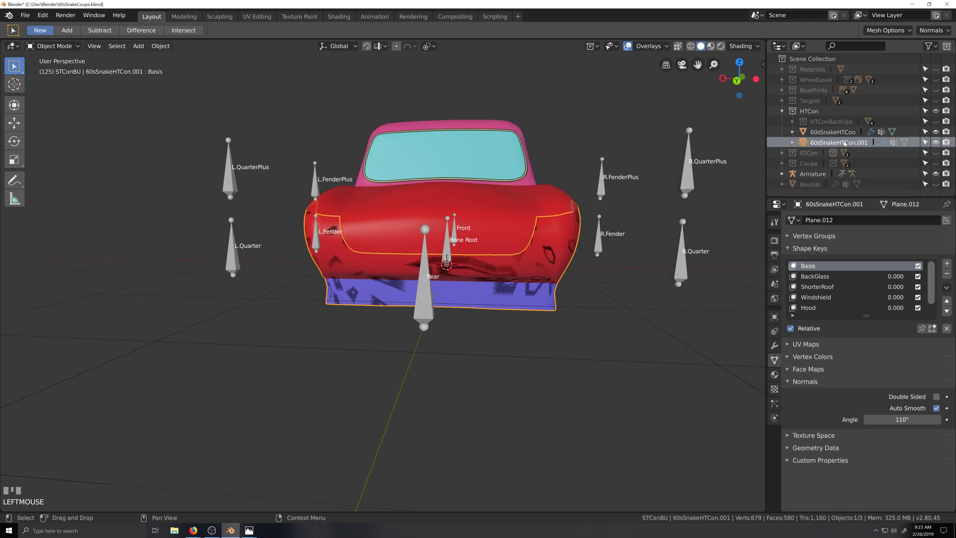
{"action": "double_click", "coordinate": [845, 144]}
{"action": "key", "text": "BackSpace"}
{"action": "key", "text": "BackSpace"}
{"action": "key", "text": "BackSpace"}
{"action": "key", "text": "BackSpace"}
{"action": "key", "text": "BackSpace"}
{"action": "key", "text": "BackSpace"}
{"action": "key", "text": "BackSpace"}
{"action": "key", "text": "BackSpace"}
{"action": "key", "text": "BackSpace"}
{"action": "key", "text": "BackSpace"}
{"action": "key", "text": "BackSpace"}
{"action": "key", "text": "BackSpace"}
{"action": "key", "text": "BackSpace"}
{"action": "key", "text": "BackSpace"}
{"action": "key", "text": "BackSpace"}
{"action": "key", "text": "BackSpace"}
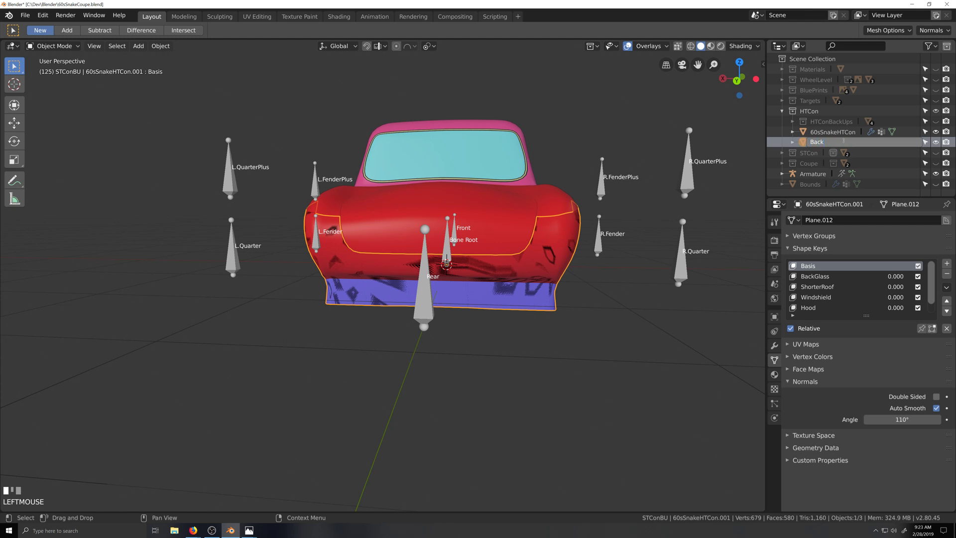
{"action": "key", "text": "Return"}
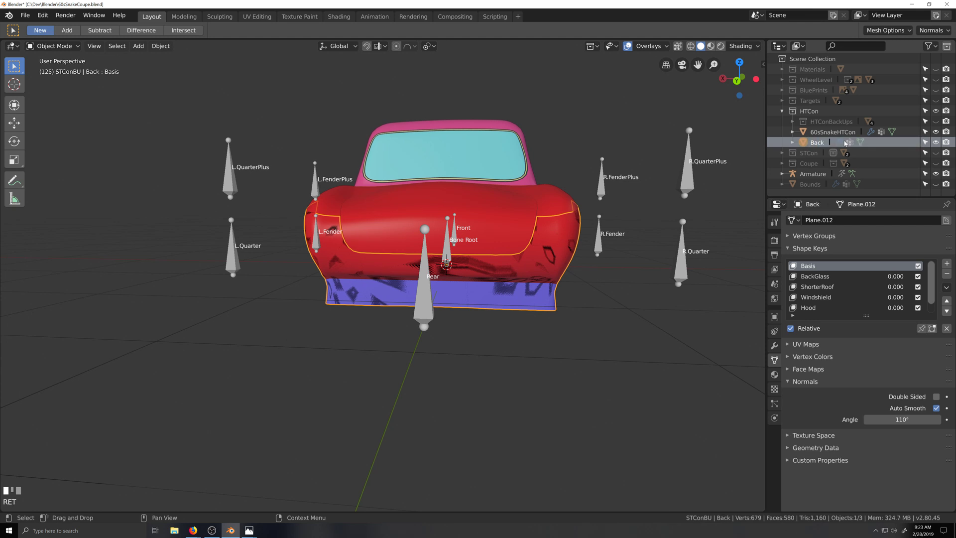
Make six copies of the Back object in place.
{"action": "left_click", "coordinate": [545, 261]}
{"action": "key", "text": "Tab"}
{"action": "left_click", "coordinate": [817, 143]}
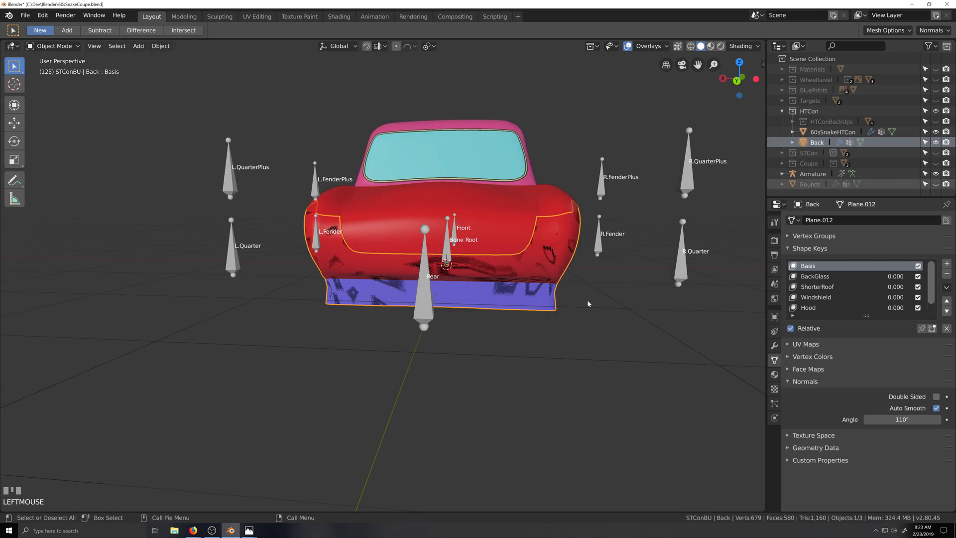
{"action": "key", "text": "shift+d"}
{"action": "right_click", "coordinate": [513, 310]}
{"action": "key", "text": "shift+d"}
{"action": "right_click", "coordinate": [513, 315]}
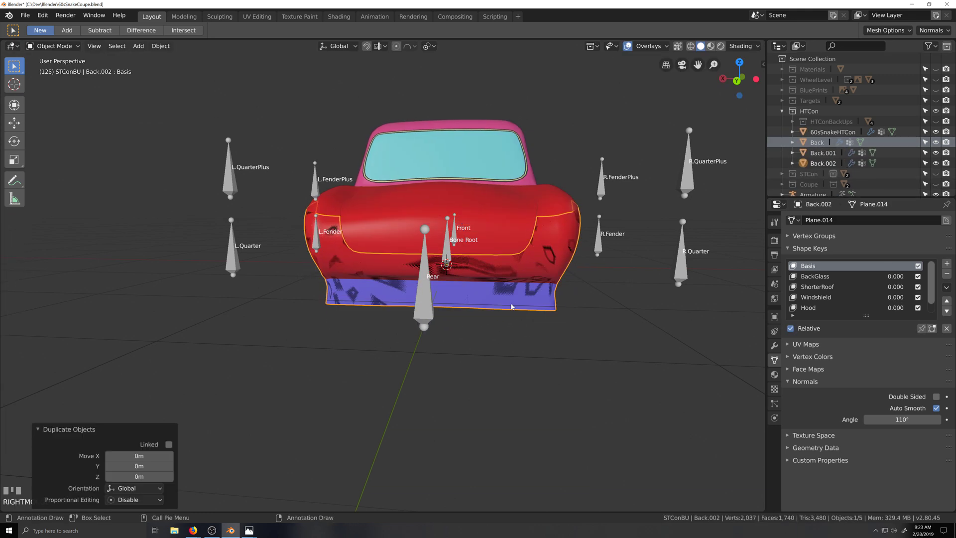
{"action": "key", "text": "shift+d"}
{"action": "right_click", "coordinate": [515, 330]}
{"action": "key", "text": "shift+d"}
{"action": "right_click", "coordinate": [514, 335]}
{"action": "key", "text": "shift+d"}
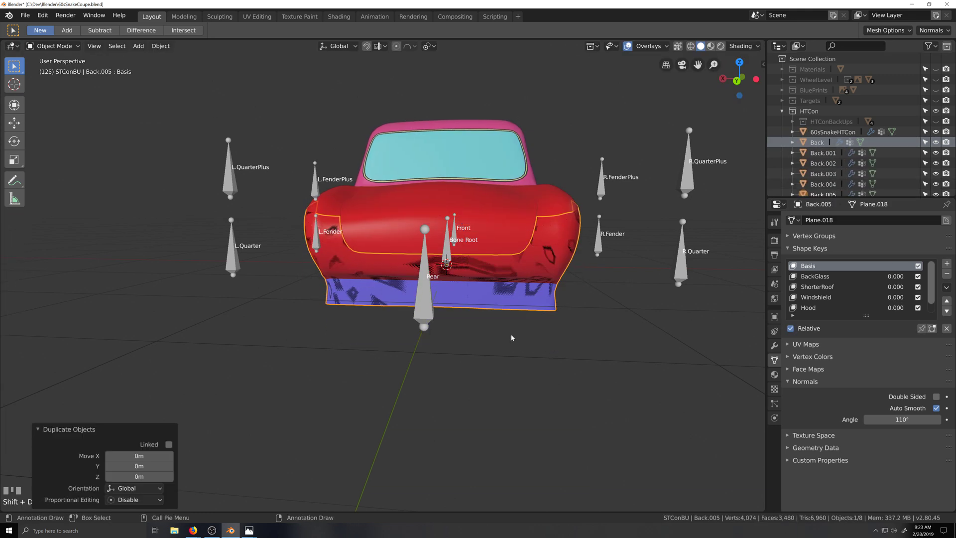
{"action": "right_click", "coordinate": [514, 340]}
{"action": "key", "text": "shift+d"}
{"action": "right_click", "coordinate": [514, 343]}
Return to editing the 60sSnakeHTCon mesh and hide Back and all six of its copies.
{"action": "scroll", "coordinate": [846, 124], "scroll_direction": "down", "scroll_amount": 3}
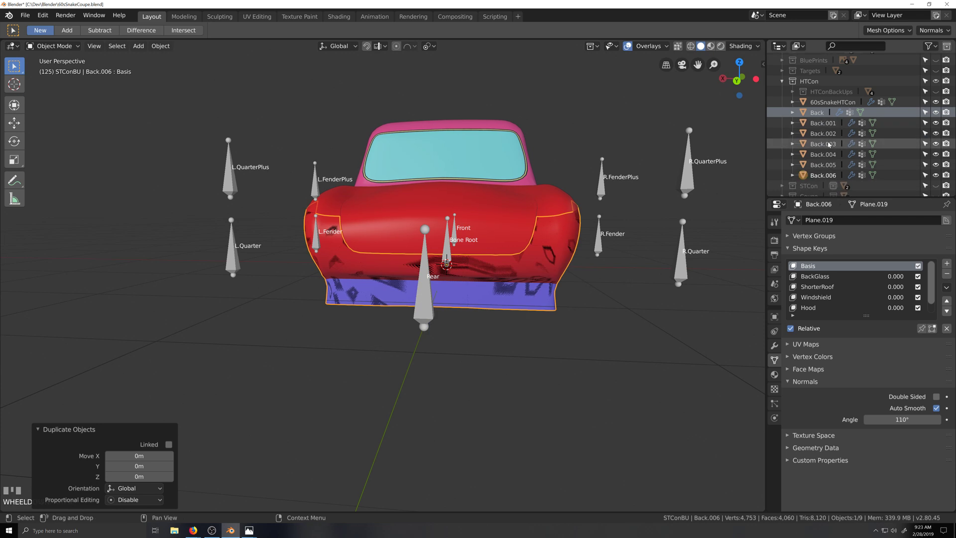
{"action": "left_click", "coordinate": [803, 102]}
{"action": "scroll", "coordinate": [495, 377], "scroll_direction": "up", "scroll_amount": 3}
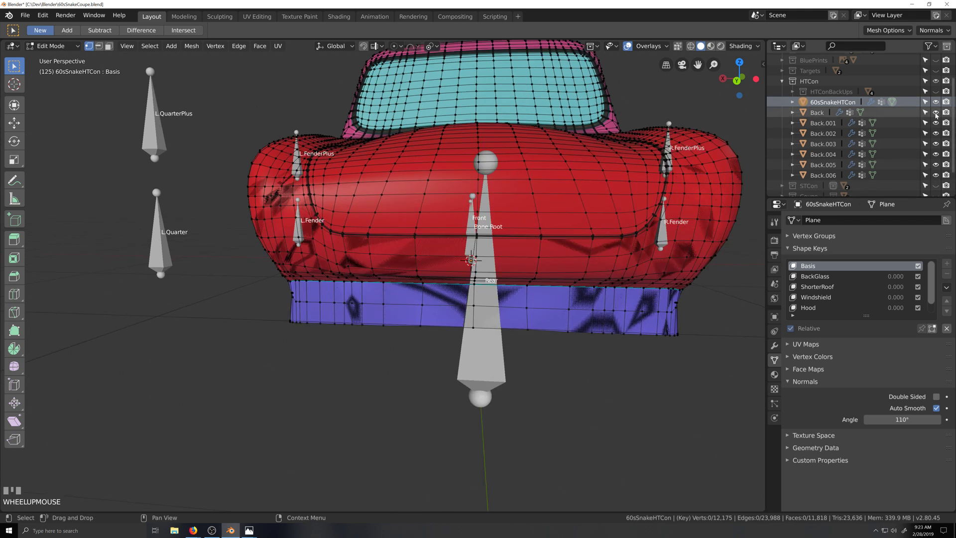
{"action": "left_click_drag", "start_coordinate": [934, 113], "coordinate": [936, 179]}
{"action": "scroll", "coordinate": [561, 287], "scroll_direction": "up", "scroll_amount": 2}
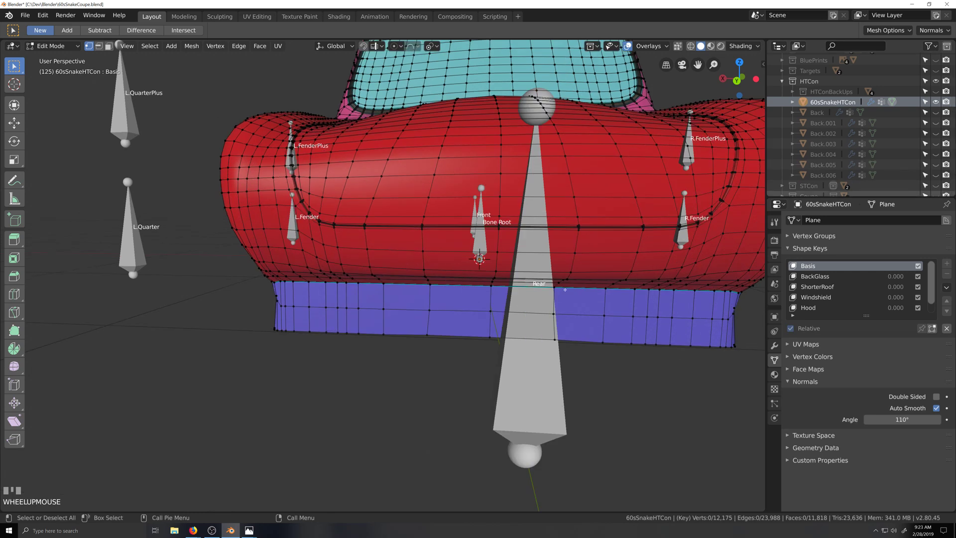
Select a vertex path beside the right rear wheel arch, running down the quarter panel to the blue skirt's lower edge.
{"action": "scroll", "coordinate": [561, 287], "scroll_direction": "down", "scroll_amount": 3}
{"action": "middle_click_drag", "start_coordinate": [562, 286], "coordinate": [533, 279]}
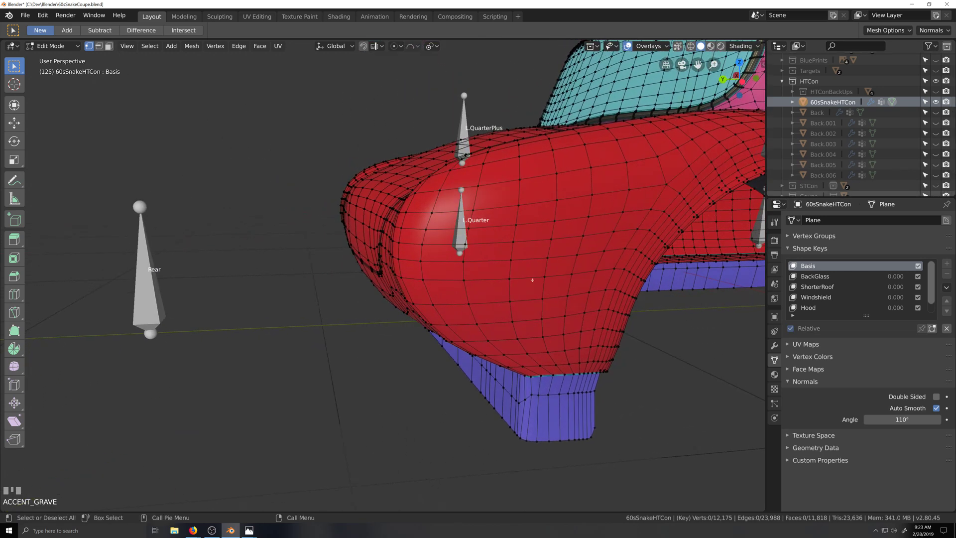
{"action": "left_click", "coordinate": [666, 184], "text": "shift"}
{"action": "middle_click_drag", "start_coordinate": [666, 184], "coordinate": [661, 163]}
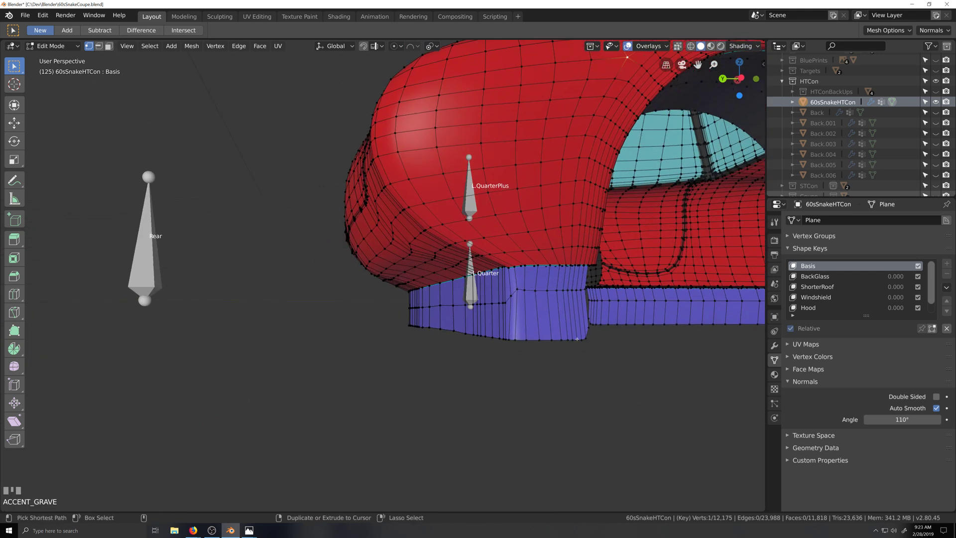
{"action": "left_click", "coordinate": [578, 344], "text": "ctrl"}
{"action": "middle_click_drag", "start_coordinate": [579, 344], "coordinate": [574, 312]}
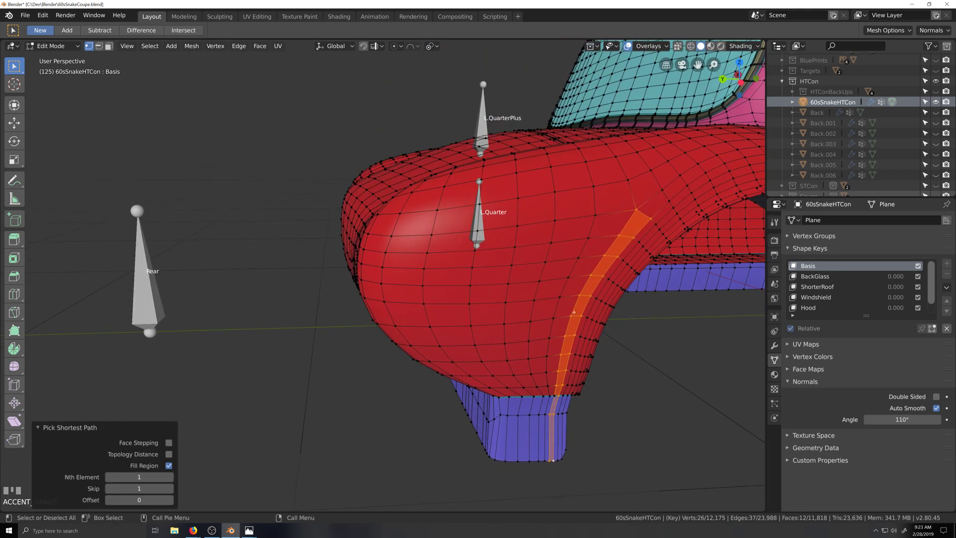
Extend the selection rearward across the right rear quarter panel to the trunk seam with Pick Shortest Path.
{"action": "left_click", "coordinate": [396, 244], "text": "ctrl+shift"}
{"action": "middle_click_drag", "start_coordinate": [395, 245], "coordinate": [565, 244]}
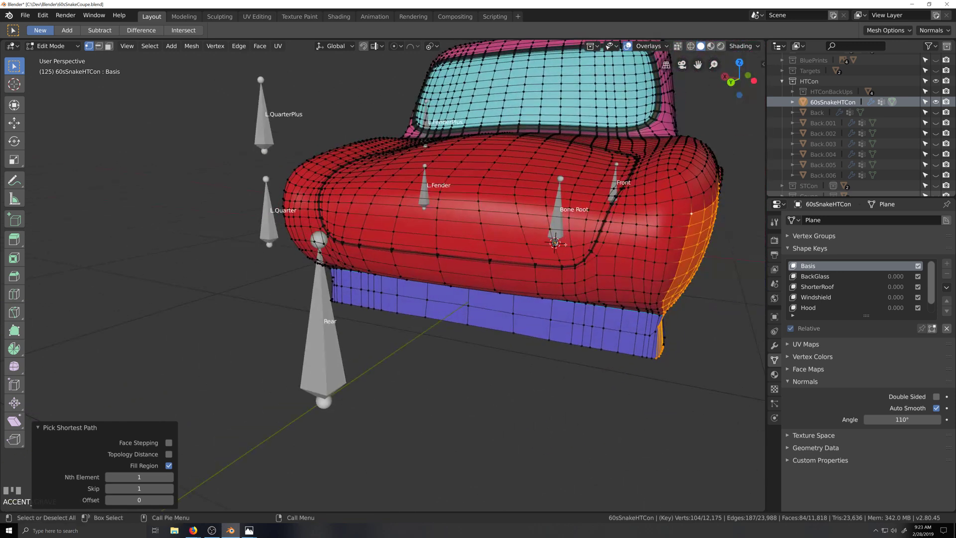
{"action": "left_click", "coordinate": [614, 216], "text": "ctrl+shift"}
{"action": "scroll", "coordinate": [617, 224], "scroll_direction": "up", "scroll_amount": 2}
{"action": "middle_click_drag", "start_coordinate": [624, 245], "coordinate": [453, 325], "text": "shift"}
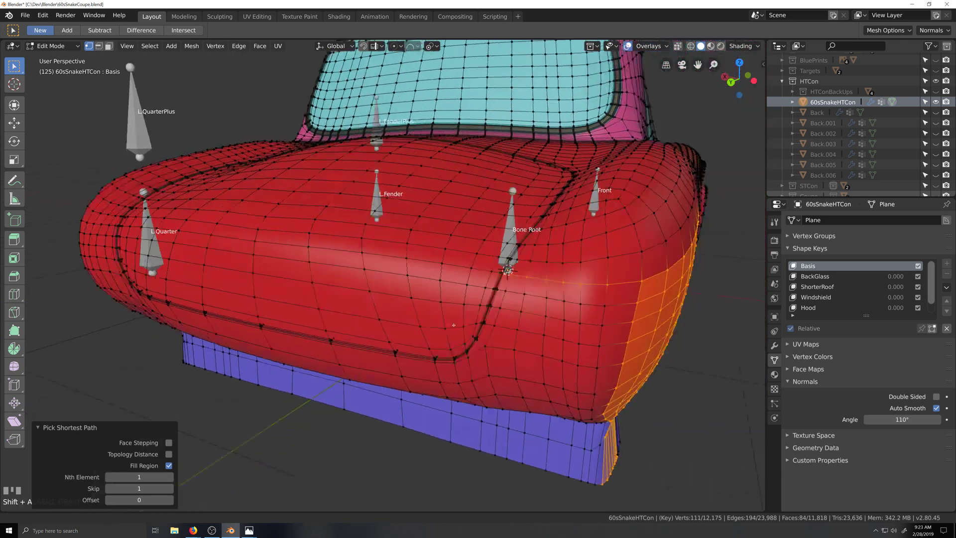
Extend the selected vertex path down the right side of the trunk seam to its lower corner with Pick Shortest Path.
{"action": "scroll", "coordinate": [453, 325], "scroll_direction": "up", "scroll_amount": 3}
{"action": "scroll", "coordinate": [576, 324], "scroll_direction": "down", "scroll_amount": 6}
{"action": "middle_click_drag", "start_coordinate": [577, 324], "coordinate": [595, 316]}
{"action": "scroll", "coordinate": [604, 314], "scroll_direction": "up", "scroll_amount": 4}
{"action": "left_click", "coordinate": [629, 272], "text": "ctrl+shift"}
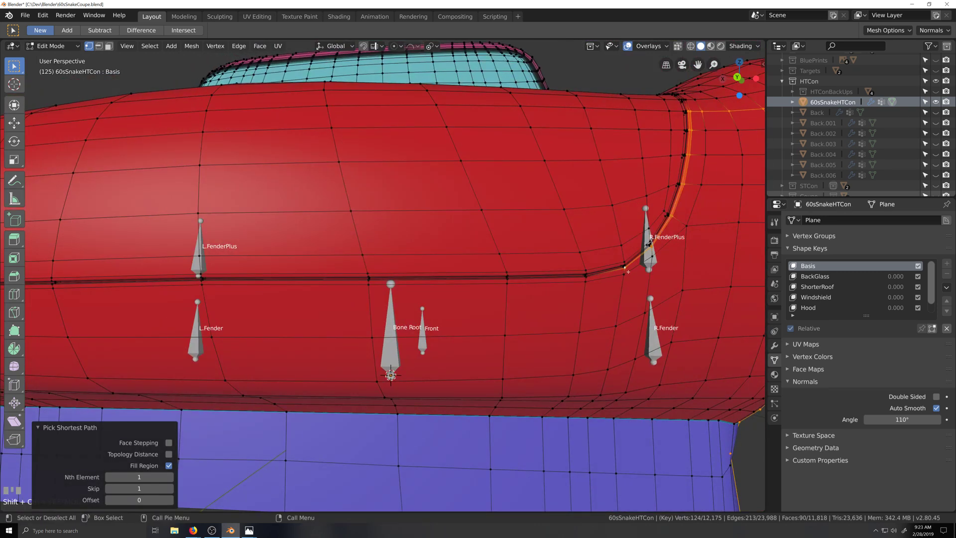
Undo the last seam path segment and pick a vertex at the middle of the lower trunk seam.
{"action": "scroll", "coordinate": [612, 276], "scroll_direction": "up", "scroll_amount": 2}
{"action": "middle_click_drag", "start_coordinate": [611, 276], "coordinate": [398, 313], "text": "shift"}
{"action": "scroll", "coordinate": [523, 320], "scroll_direction": "down", "scroll_amount": 4}
{"action": "middle_click_drag", "start_coordinate": [522, 320], "coordinate": [558, 386]}
{"action": "scroll", "coordinate": [557, 387], "scroll_direction": "up", "scroll_amount": 4}
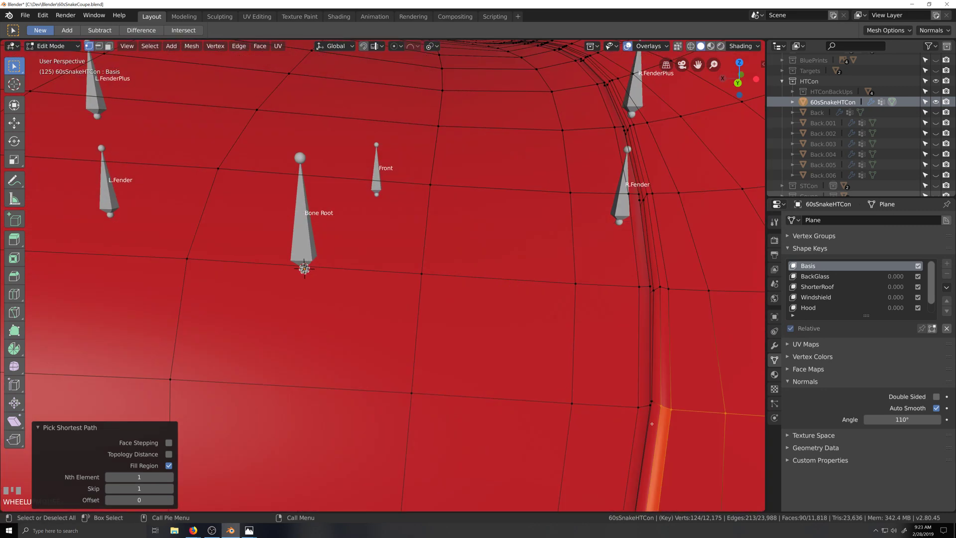
{"action": "key", "text": "ctrl+z"}
{"action": "scroll", "coordinate": [391, 367], "scroll_direction": "down", "scroll_amount": 5}
{"action": "middle_click_drag", "start_coordinate": [390, 367], "coordinate": [520, 238], "text": "shift"}
{"action": "scroll", "coordinate": [521, 238], "scroll_direction": "up", "scroll_amount": 3}
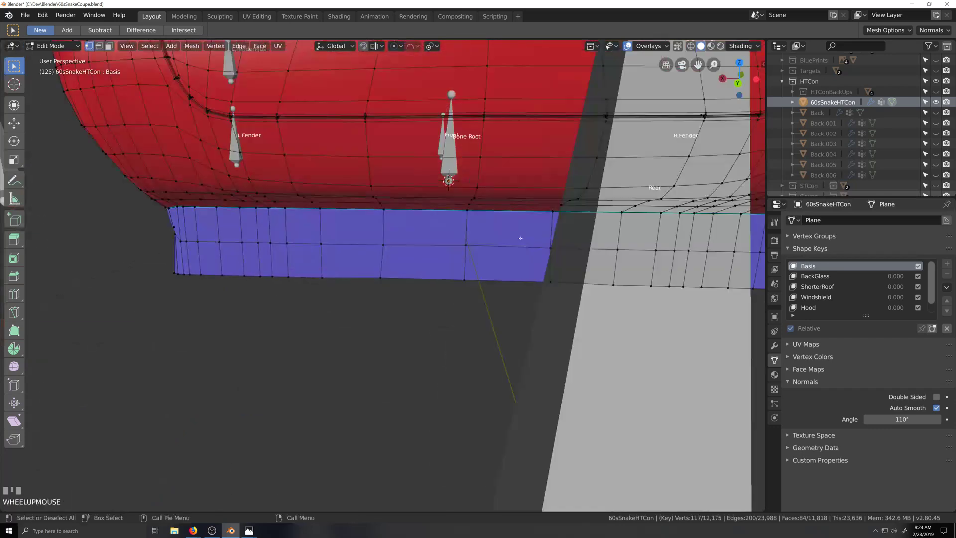
{"action": "middle_click_drag", "start_coordinate": [604, 180], "coordinate": [539, 250], "text": "shift"}
{"action": "scroll", "coordinate": [574, 255], "scroll_direction": "up", "scroll_amount": 1}
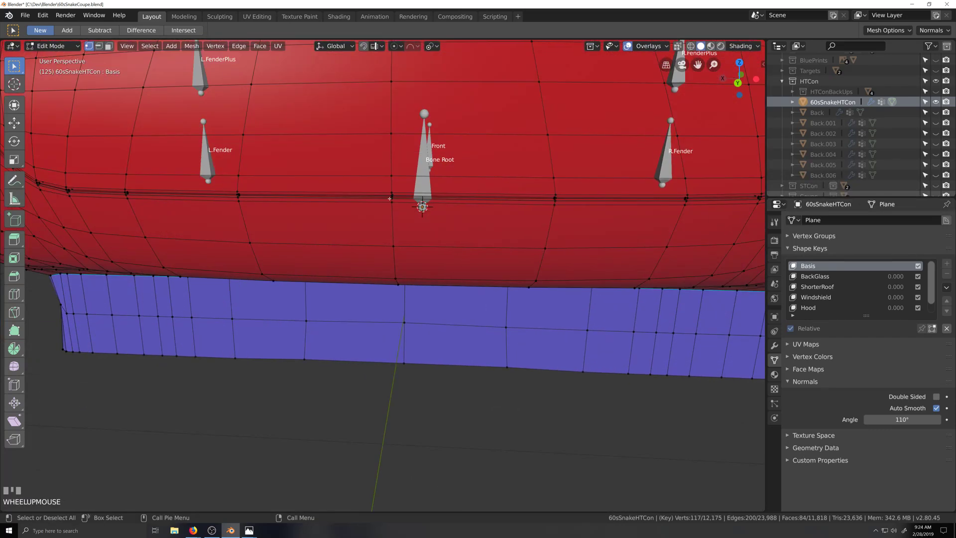
{"action": "scroll", "coordinate": [565, 211], "scroll_direction": "up", "scroll_amount": 3}
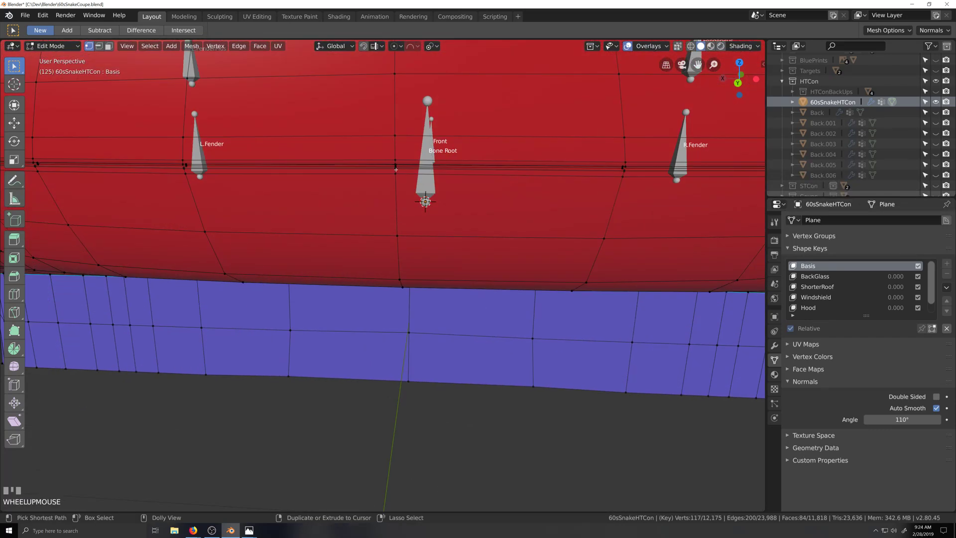
{"action": "left_click", "coordinate": [396, 169], "text": "ctrl"}
Extend the vertex selection along the lower edge of the trunk seam with Pick Shortest Path.
{"action": "scroll", "coordinate": [396, 170], "scroll_direction": "down", "scroll_amount": 6}
{"action": "middle_click_drag", "start_coordinate": [562, 228], "coordinate": [523, 202]}
{"action": "scroll", "coordinate": [493, 214], "scroll_direction": "up", "scroll_amount": 3}
{"action": "key", "text": "shift+grave"}
{"action": "left_click", "coordinate": [523, 201]}
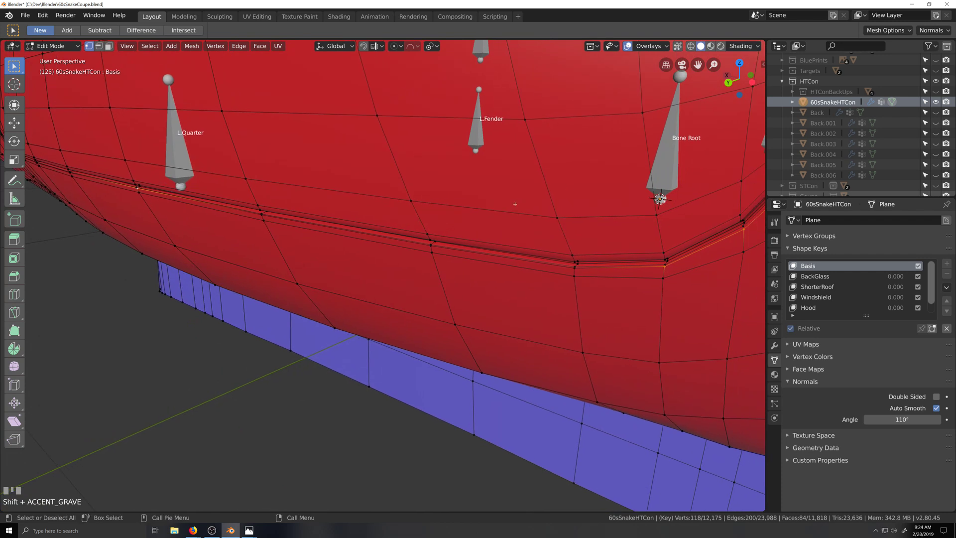
{"action": "key", "text": "KP_Decimal"}
{"action": "scroll", "coordinate": [328, 301], "scroll_direction": "up", "scroll_amount": 3}
{"action": "key", "text": "shift+grave"}
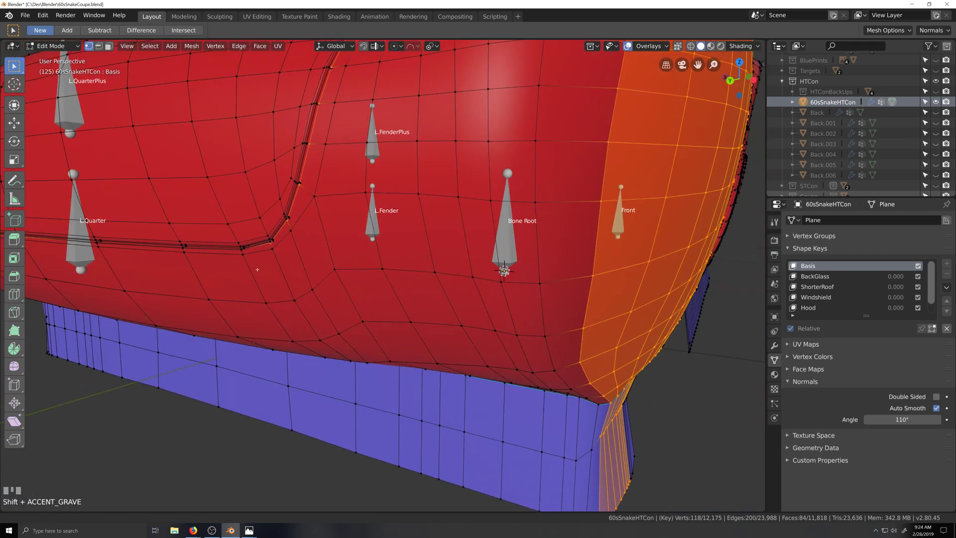
{"action": "scroll", "coordinate": [396, 324], "scroll_direction": "up", "scroll_amount": 2}
{"action": "left_click", "coordinate": [438, 311], "text": "ctrl"}
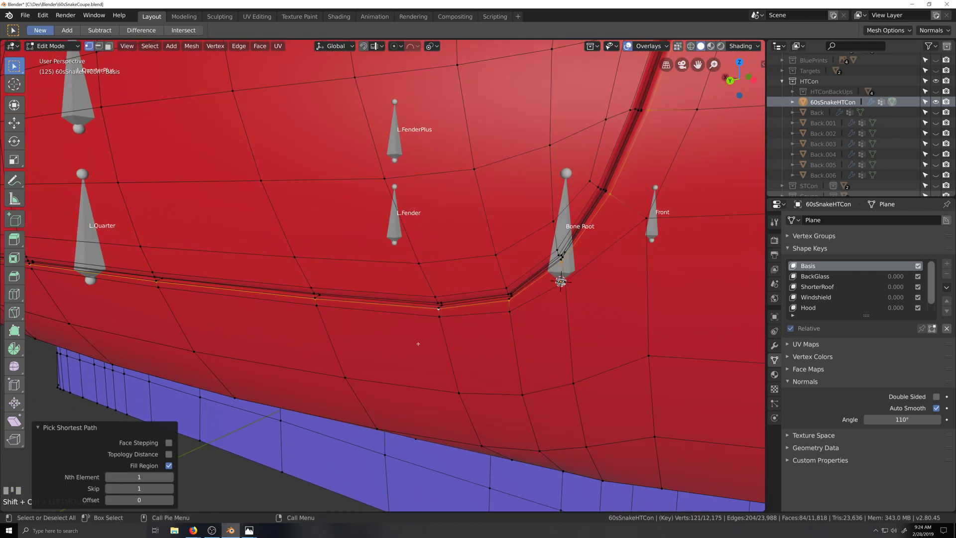
Continue the vertex path around the trunk seam's lower left corner and up its left side.
{"action": "key", "text": "shift+grave"}
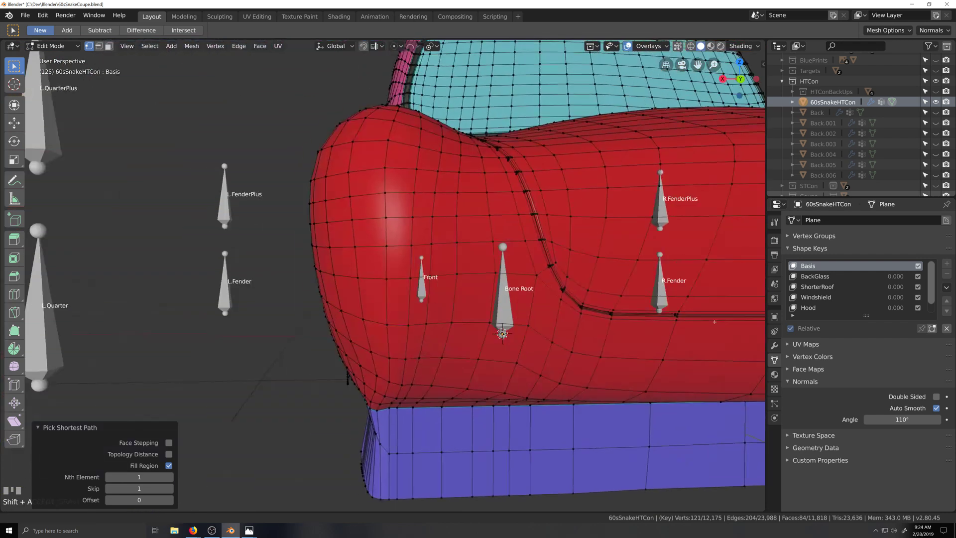
{"action": "left_click", "coordinate": [618, 331]}
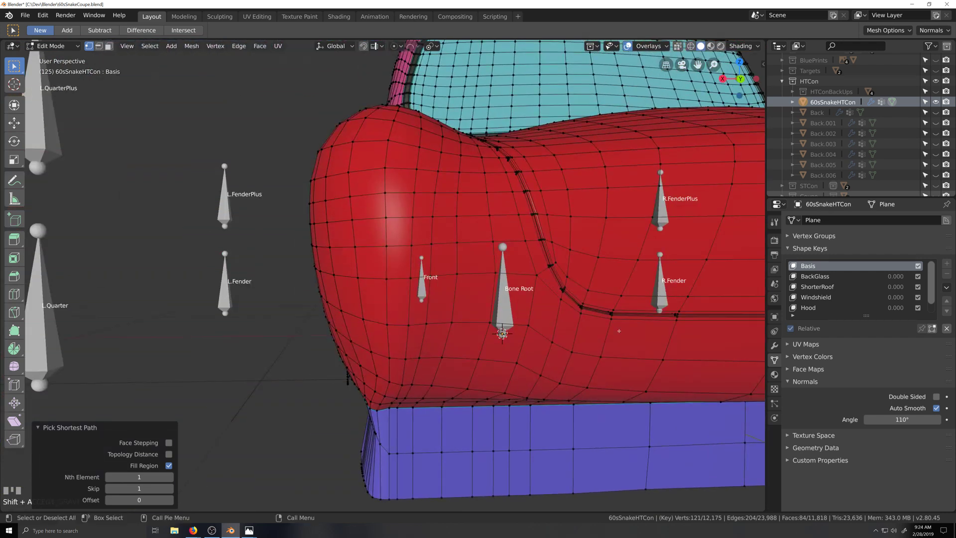
{"action": "left_click", "coordinate": [556, 310], "text": "ctrl+shift"}
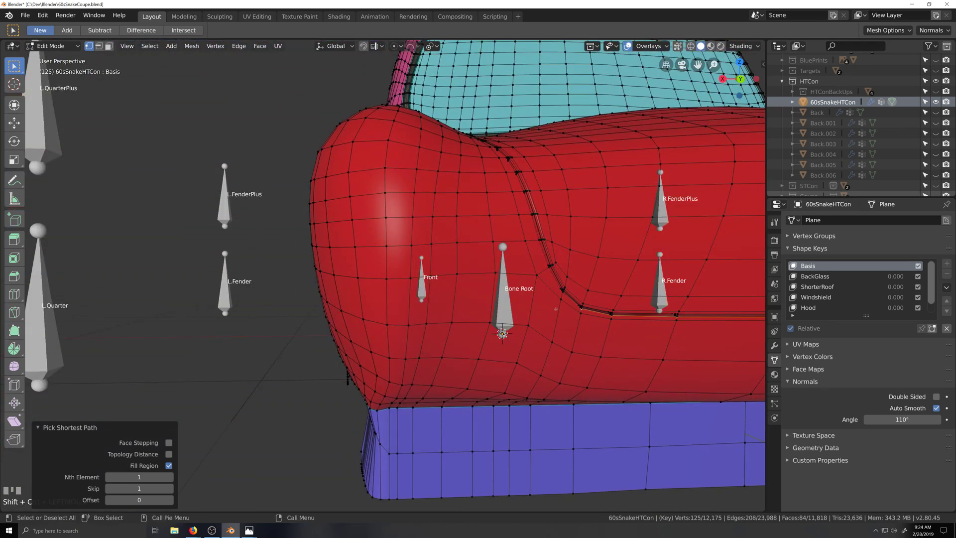
{"action": "left_click", "coordinate": [537, 241], "text": "ctrl+shift"}
{"action": "middle_click_drag", "start_coordinate": [517, 208], "coordinate": [510, 345], "text": "shift"}
{"action": "scroll", "coordinate": [501, 340], "scroll_direction": "down", "scroll_amount": 4}
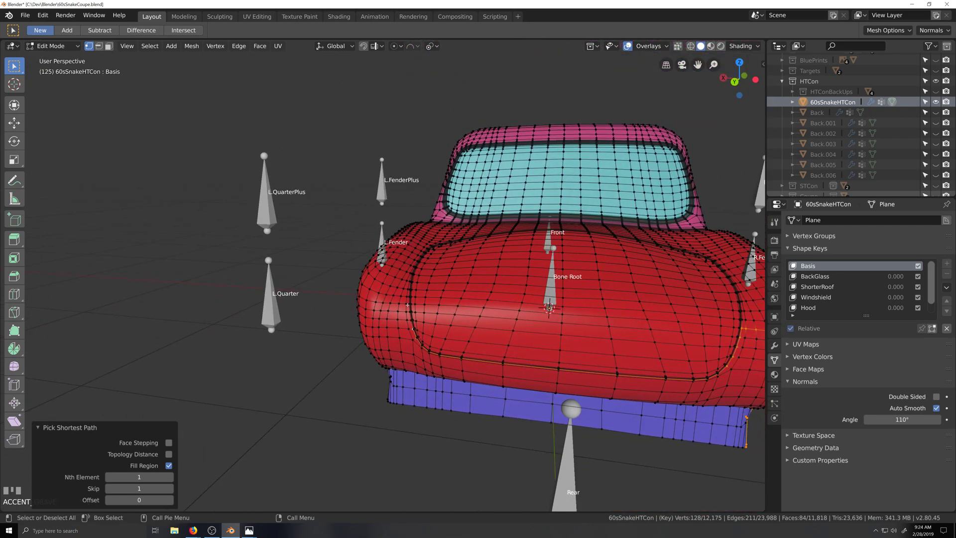
{"action": "left_click", "coordinate": [408, 303], "text": "ctrl"}
Carry the path across the left rear quarter panel and down beside the wheel arch to the blue skirt's lower edge.
{"action": "middle_click_drag", "start_coordinate": [407, 303], "coordinate": [493, 301]}
{"action": "scroll", "coordinate": [455, 344], "scroll_direction": "up", "scroll_amount": 3}
{"action": "left_click", "coordinate": [405, 334], "text": "ctrl"}
{"action": "left_click", "coordinate": [262, 281], "text": "ctrl+shift"}
{"action": "left_click", "coordinate": [344, 295], "text": "ctrl"}
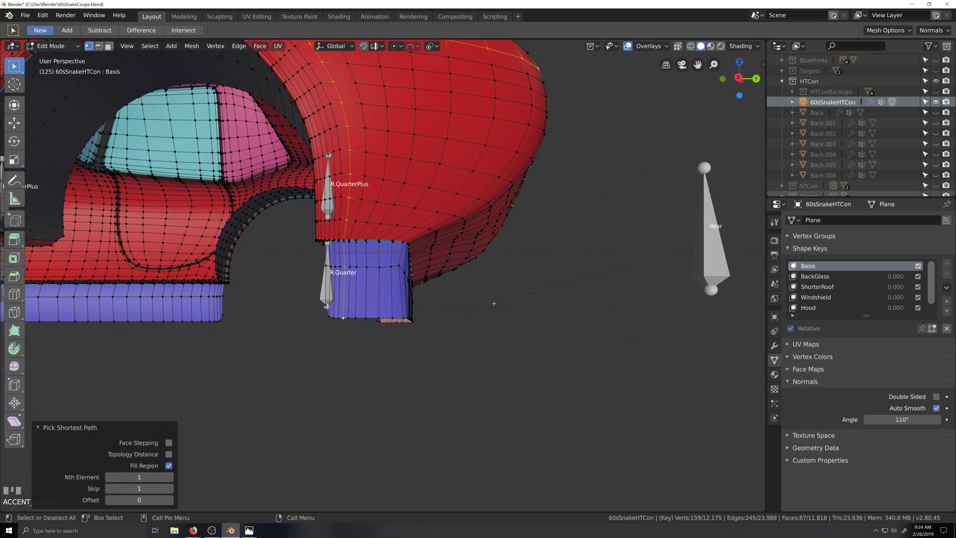
Try to isolate the rear body section by hiding the path and selecting the linked vertices, and undo it.
{"action": "key", "text": "h"}
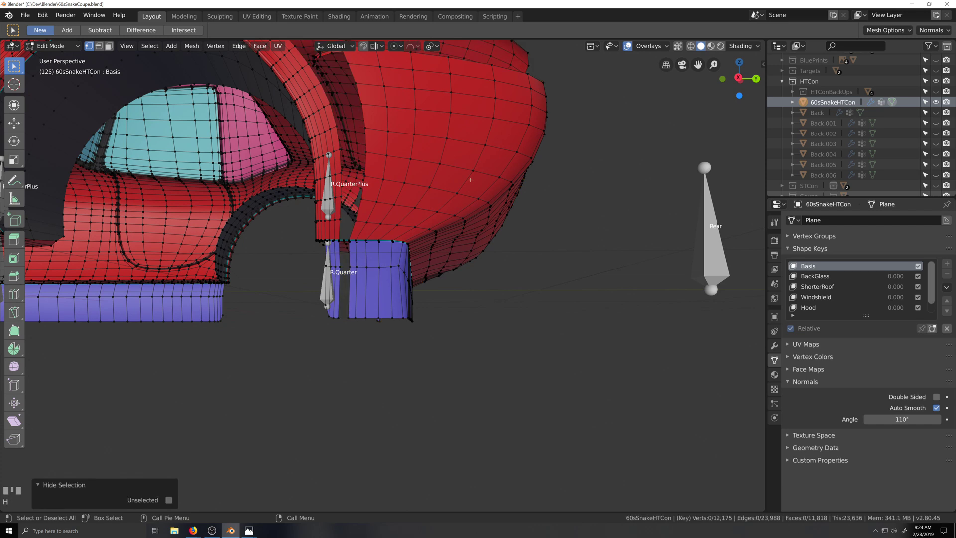
{"action": "key", "text": "l"}
{"action": "middle_click_drag", "start_coordinate": [500, 251], "coordinate": [541, 235]}
{"action": "scroll", "coordinate": [494, 260], "scroll_direction": "down", "scroll_amount": 2}
{"action": "mouse_move", "coordinate": [494, 260]}
{"action": "middle_mouse_down"}
{"action": "mouse_move", "coordinate": [508, 271]}
{"action": "mouse_move", "coordinate": [496, 268]}
{"action": "middle_mouse_up"}
{"action": "scroll", "coordinate": [507, 270], "scroll_direction": "up", "scroll_amount": 1}
{"action": "scroll", "coordinate": [495, 266], "scroll_direction": "down", "scroll_amount": 3}
{"action": "scroll", "coordinate": [494, 269], "scroll_direction": "up", "scroll_amount": 4}
{"action": "key", "text": "grave"}
{"action": "key", "text": "ctrl+z"}
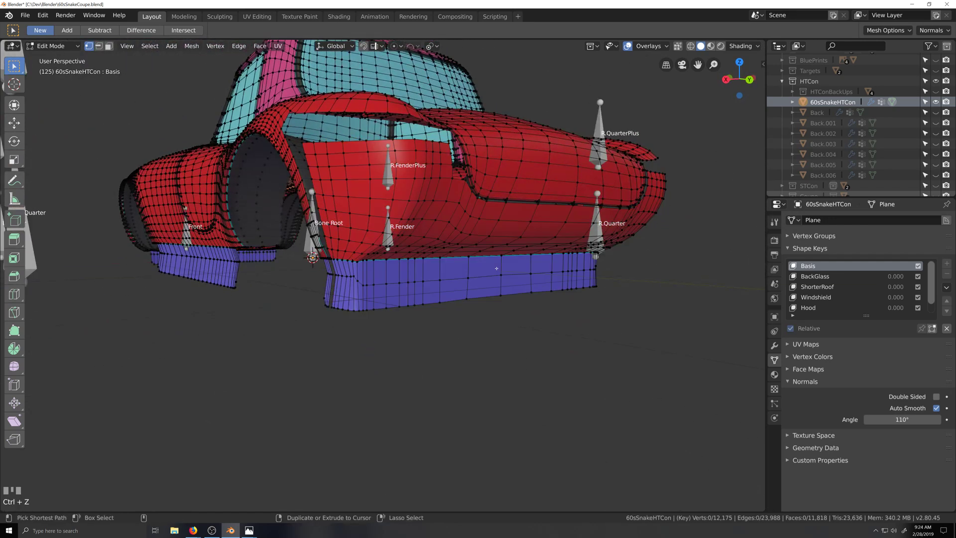
{"action": "key", "text": "ctrl+z"}
{"action": "scroll", "coordinate": [497, 269], "scroll_direction": "down", "scroll_amount": 3}
{"action": "middle_click_drag", "start_coordinate": [540, 295], "coordinate": [508, 301]}
{"action": "scroll", "coordinate": [493, 295], "scroll_direction": "up", "scroll_amount": 1}
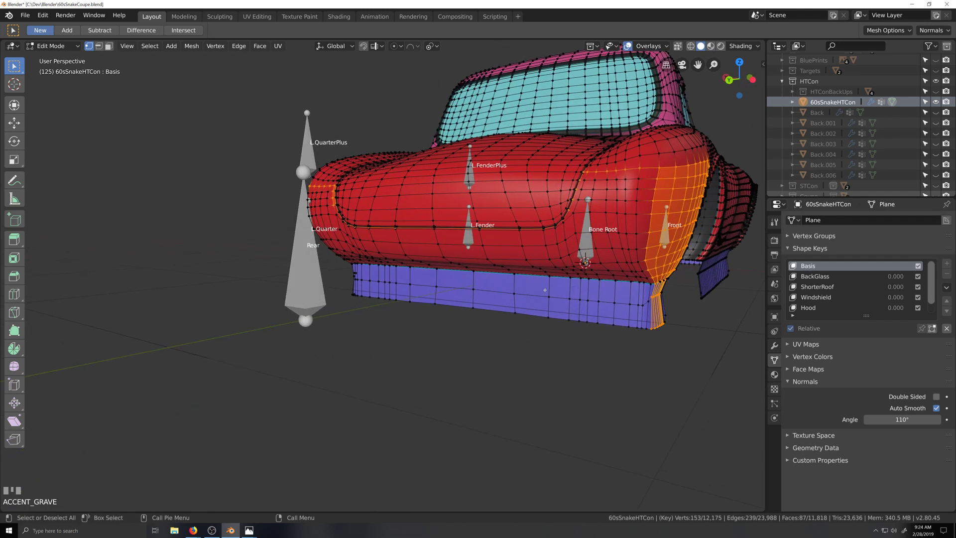
Activate the BackGlass shape key and extend the path down the left quarter panel to the blue skirt's lower edge.
{"action": "left_click", "coordinate": [829, 277]}
{"action": "mouse_move", "coordinate": [597, 296]}
{"action": "middle_mouse_down"}
{"action": "mouse_move", "coordinate": [630, 297]}
{"action": "mouse_move", "coordinate": [586, 296]}
{"action": "middle_mouse_up"}
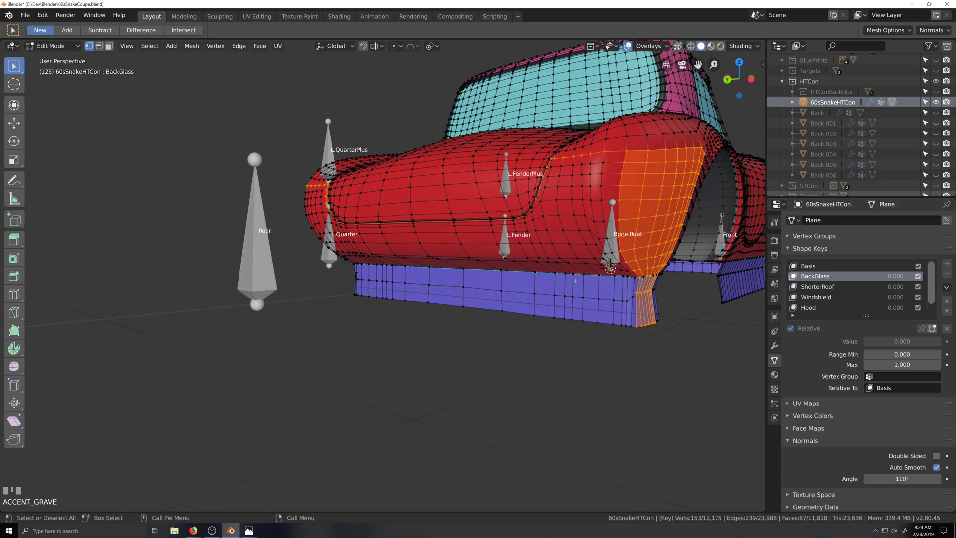
{"action": "left_click", "coordinate": [816, 267]}
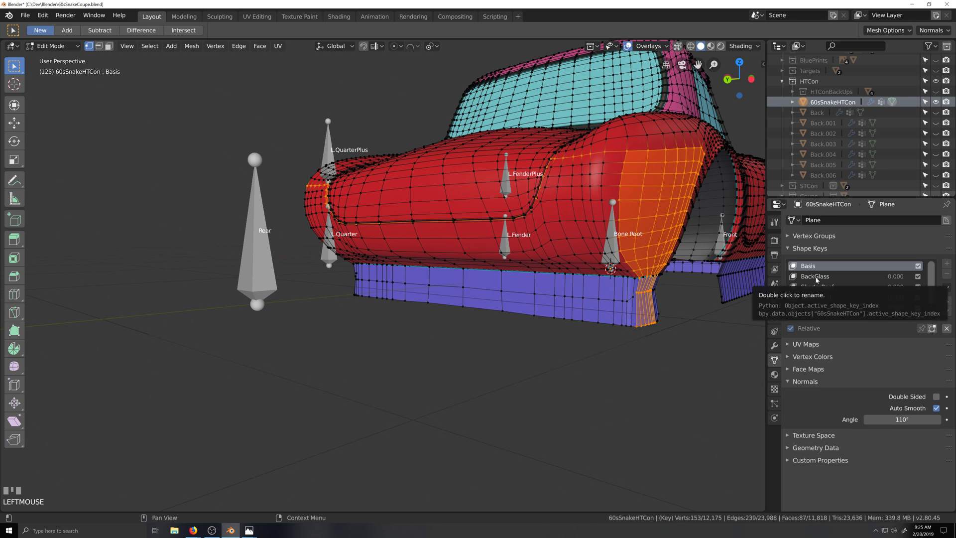
{"action": "left_click", "coordinate": [815, 279]}
{"action": "middle_click_drag", "start_coordinate": [349, 282], "coordinate": [373, 325]}
{"action": "scroll", "coordinate": [432, 285], "scroll_direction": "up", "scroll_amount": 2}
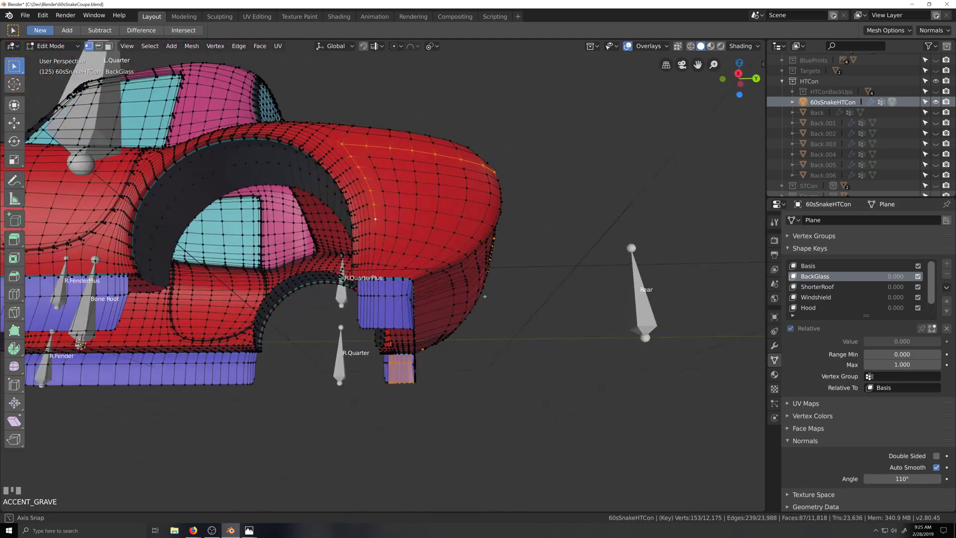
{"action": "left_click", "coordinate": [373, 326], "text": "ctrl"}
Select the linked lower rear body and skirt enclosed by the hidden path, and reveal the path vertices as selected too.
{"action": "middle_click_drag", "start_coordinate": [483, 330], "coordinate": [443, 280]}
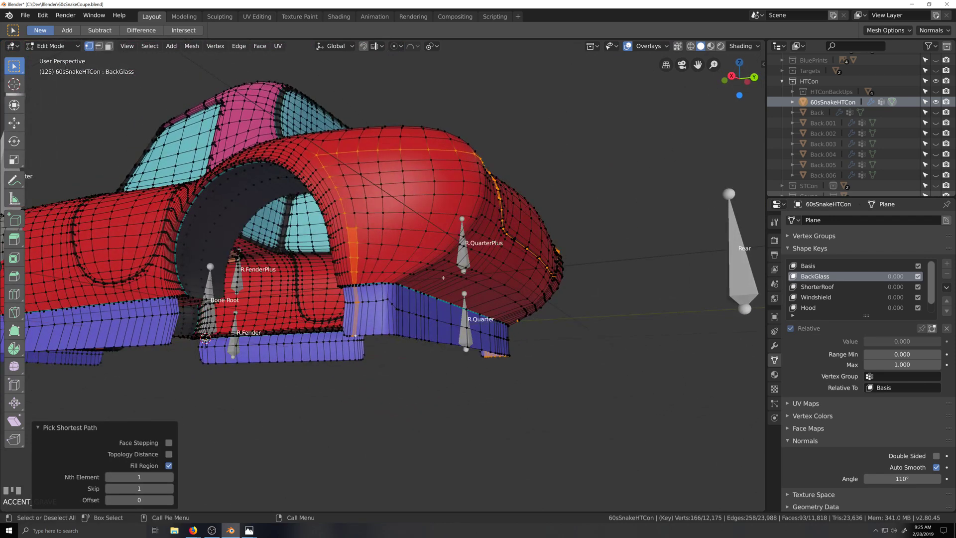
{"action": "key", "text": "l"}
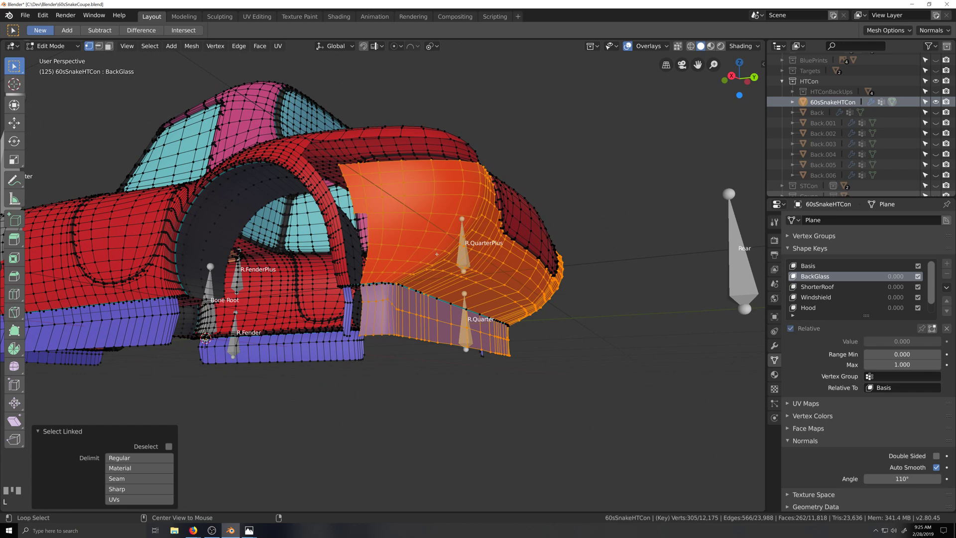
{"action": "key", "text": "alt+h"}
{"action": "middle_click_drag", "start_coordinate": [448, 254], "coordinate": [444, 328]}
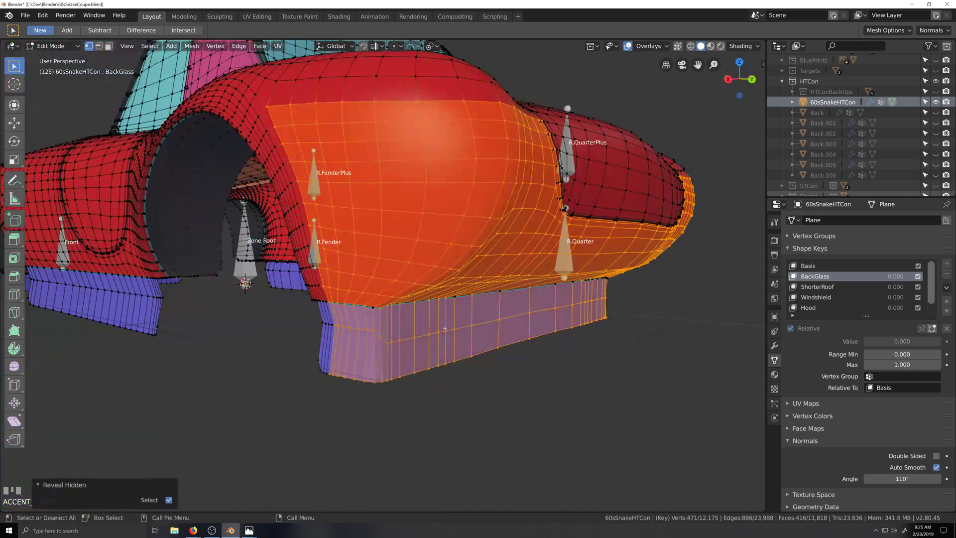
{"action": "scroll", "coordinate": [597, 294], "scroll_direction": "down", "scroll_amount": 2}
{"action": "middle_click_drag", "start_coordinate": [598, 293], "coordinate": [571, 279]}
Make BackGlass the active shape key again and delete the selected rear body and skirt vertices.
{"action": "left_click", "coordinate": [822, 290]}
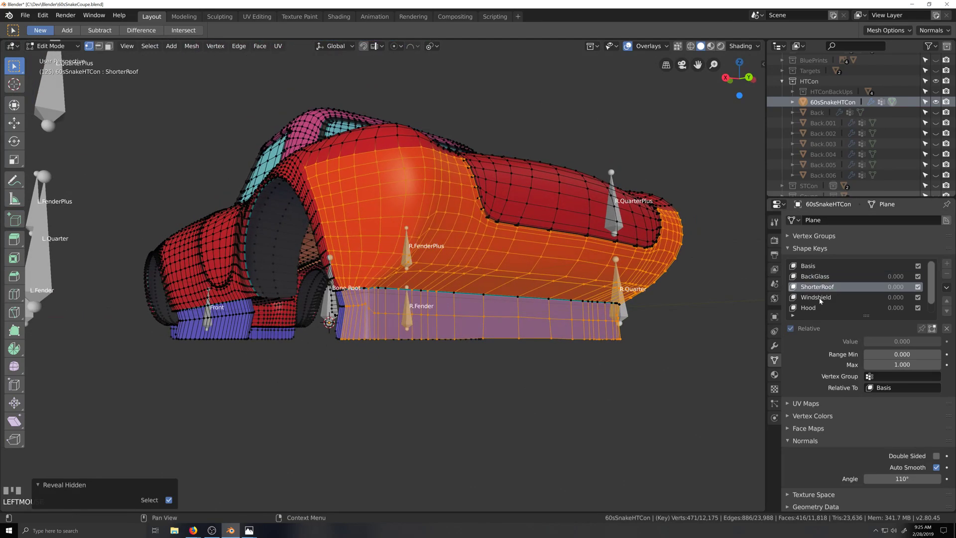
{"action": "left_click", "coordinate": [819, 301]}
{"action": "left_click", "coordinate": [820, 280]}
{"action": "mouse_move", "coordinate": [447, 343]}
{"action": "middle_mouse_down"}
{"action": "mouse_move", "coordinate": [440, 351]}
{"action": "mouse_move", "coordinate": [453, 346]}
{"action": "middle_mouse_up"}
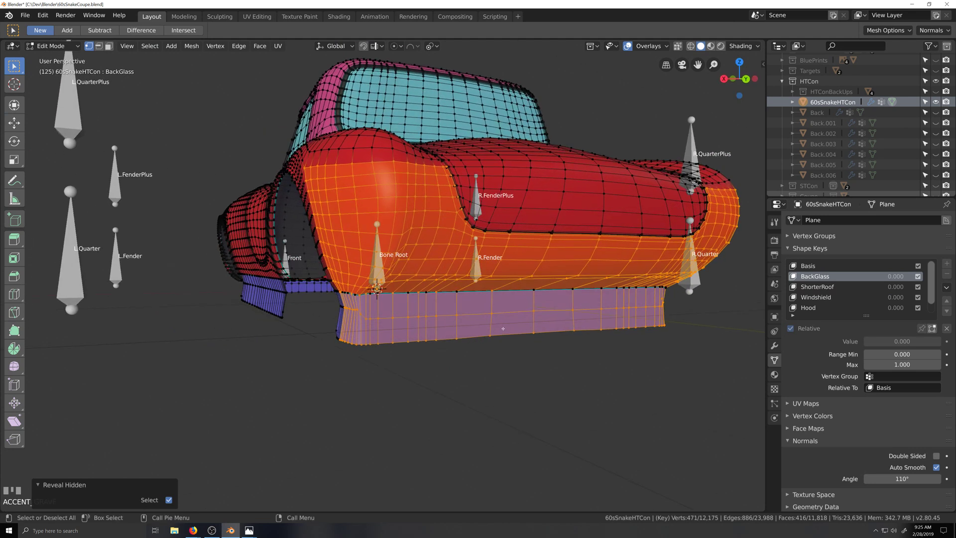
{"action": "key", "text": "x"}
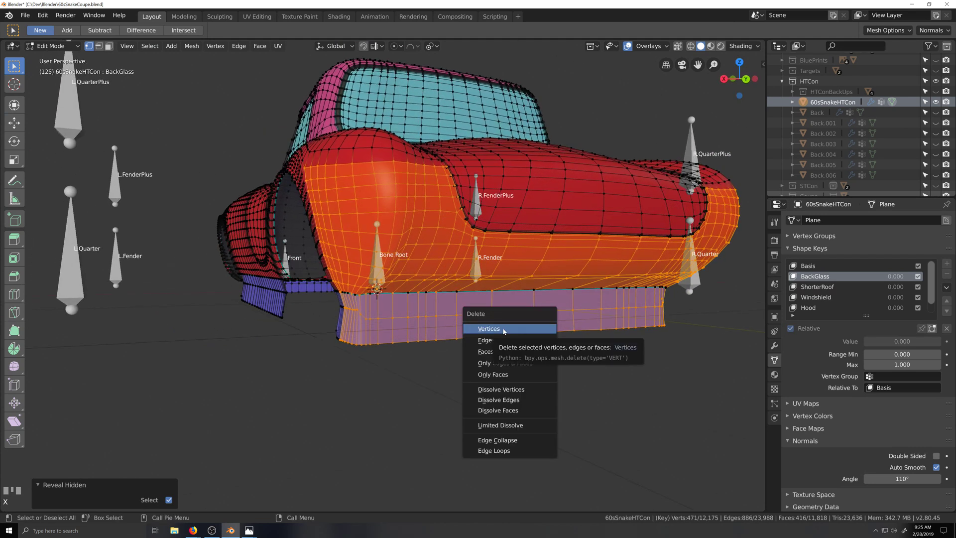
{"action": "left_click", "coordinate": [504, 329]}
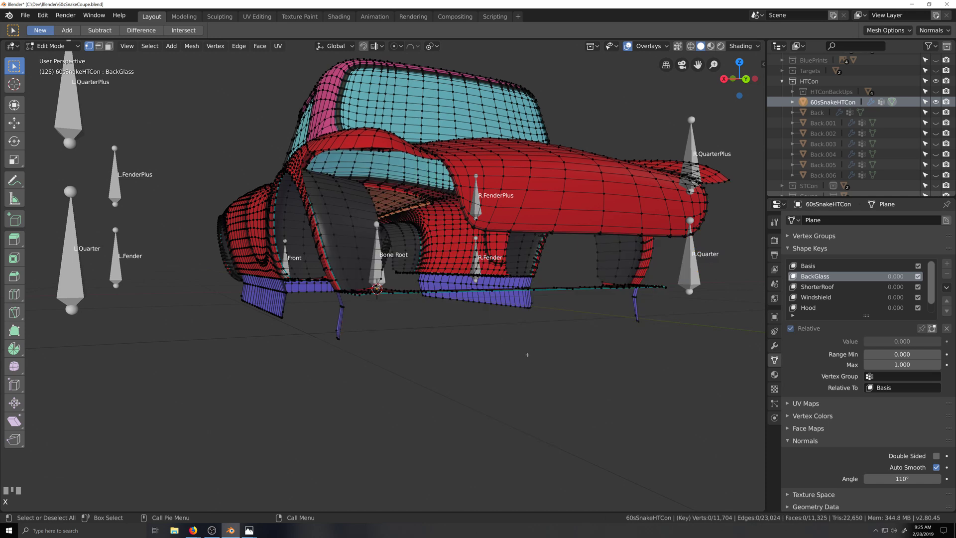
Delete the linked strip of red faces left along the lower rear edge of the body.
{"action": "scroll", "coordinate": [572, 316], "scroll_direction": "down", "scroll_amount": 2}
{"action": "scroll", "coordinate": [572, 316], "scroll_direction": "up", "scroll_amount": 3}
{"action": "key", "text": "grave"}
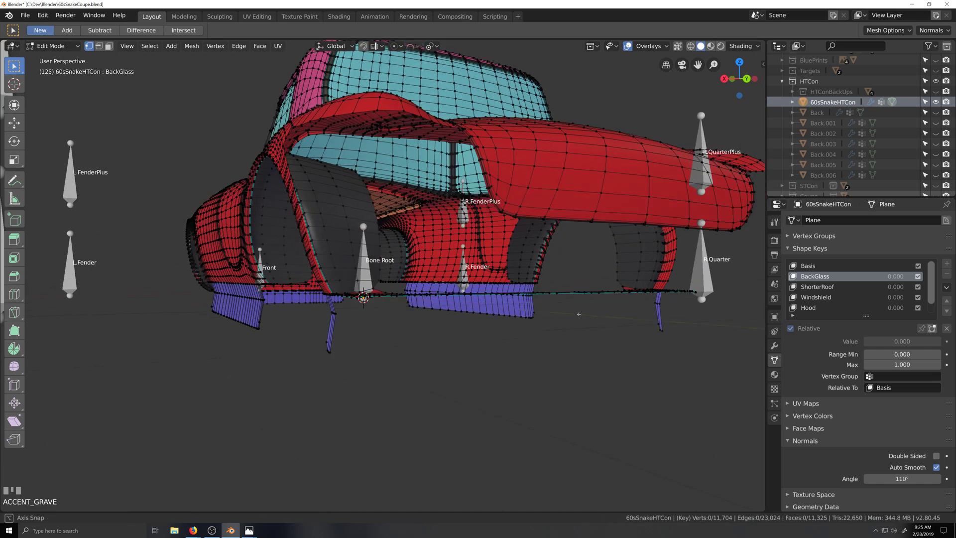
{"action": "middle_click_drag", "start_coordinate": [579, 314], "coordinate": [597, 327]}
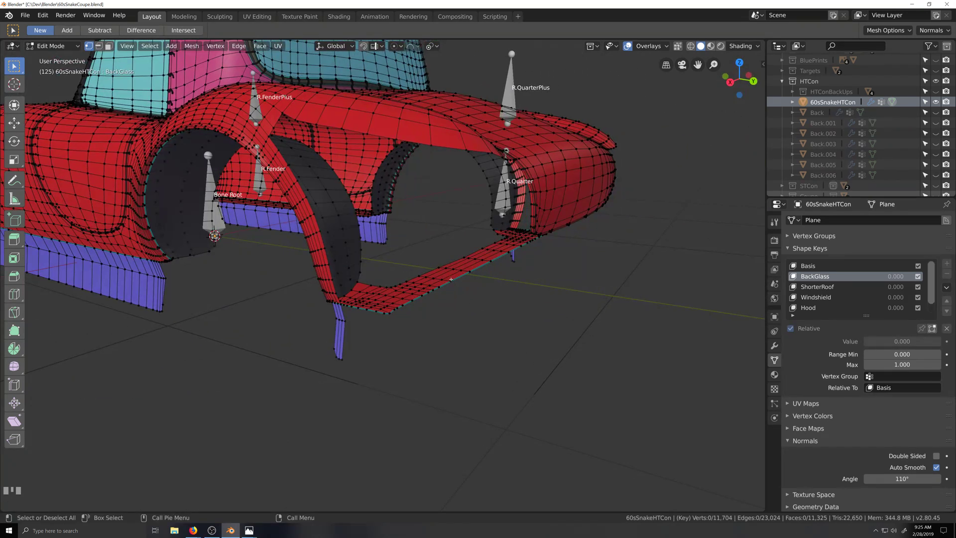
{"action": "key", "text": "l"}
{"action": "key", "text": "x"}
{"action": "left_click", "coordinate": [450, 278]}
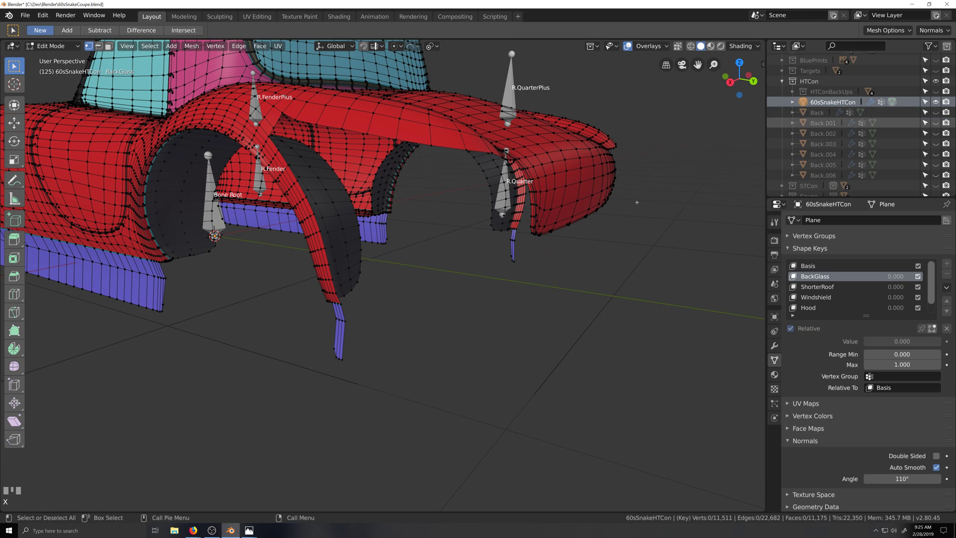
Return to Object Mode, unhide the Back object and select it.
{"action": "scroll", "coordinate": [573, 257], "scroll_direction": "down", "scroll_amount": 6}
{"action": "key", "text": "Tab"}
{"action": "key", "text": "grave"}
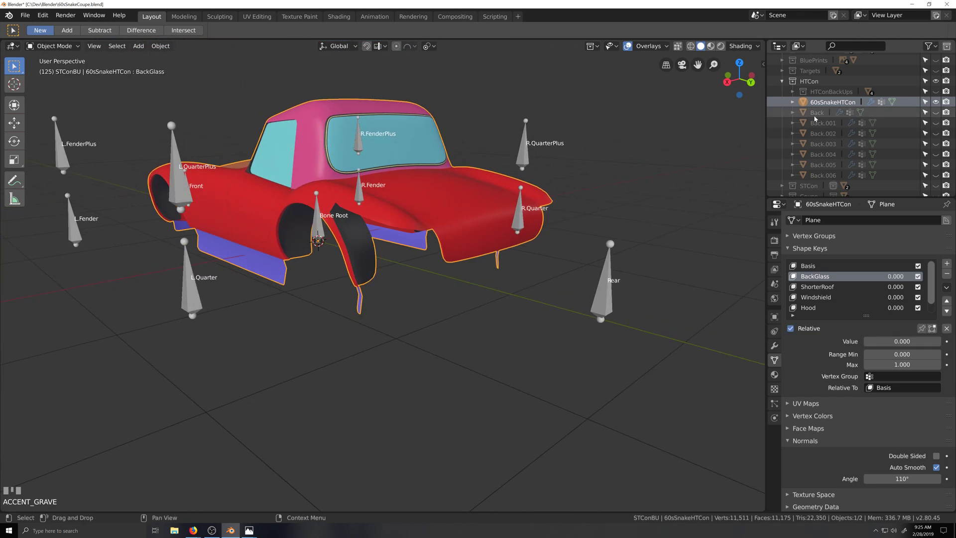
{"action": "left_click", "coordinate": [935, 113]}
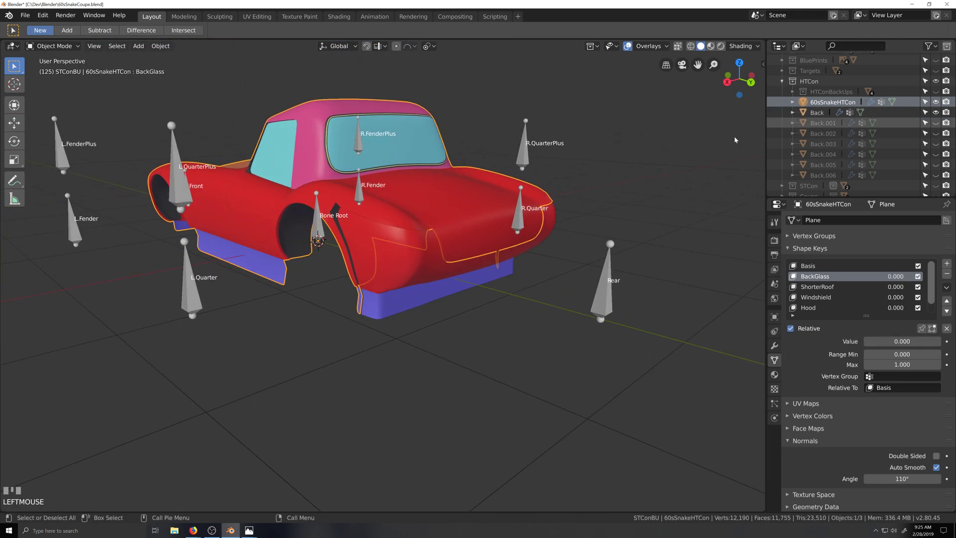
{"action": "left_click", "coordinate": [415, 279]}
{"action": "key", "text": "grave"}
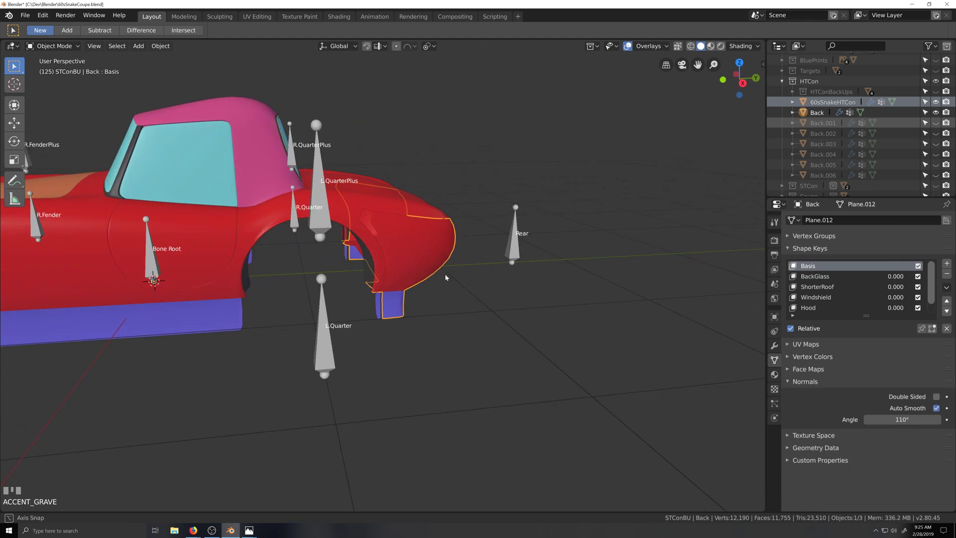
Join Back into the 60sSnakeHTCon object and enter Edit Mode on the merged mesh.
{"action": "scroll", "coordinate": [443, 283], "scroll_direction": "up", "scroll_amount": 3}
{"action": "key", "text": "grave"}
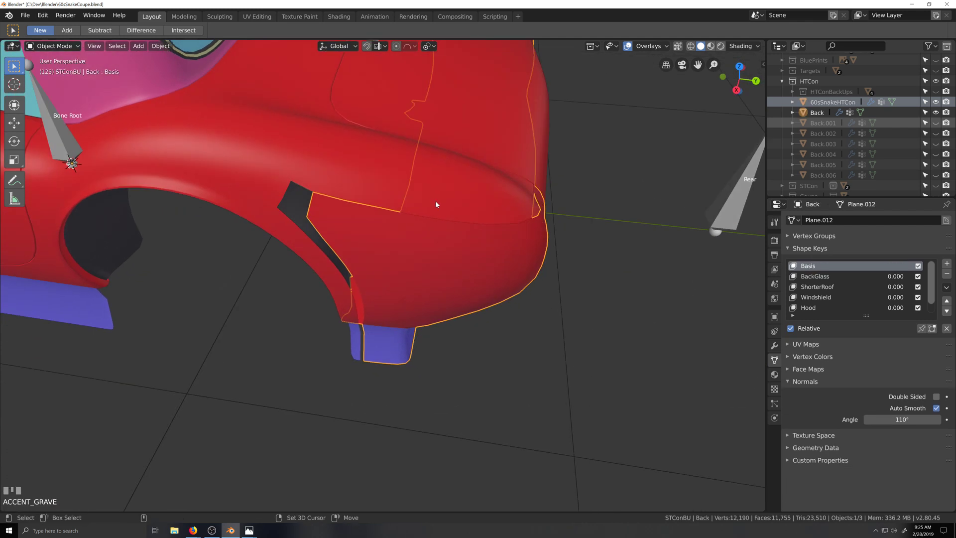
{"action": "left_click", "coordinate": [435, 201], "text": "shift"}
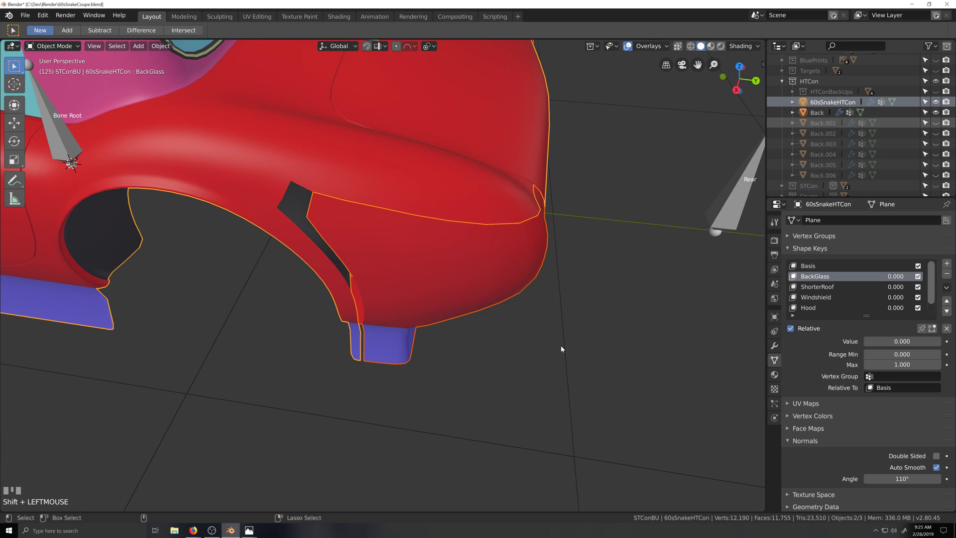
{"action": "key", "text": "ctrl+j"}
{"action": "key", "text": "Tab"}
{"action": "key", "text": "grave"}
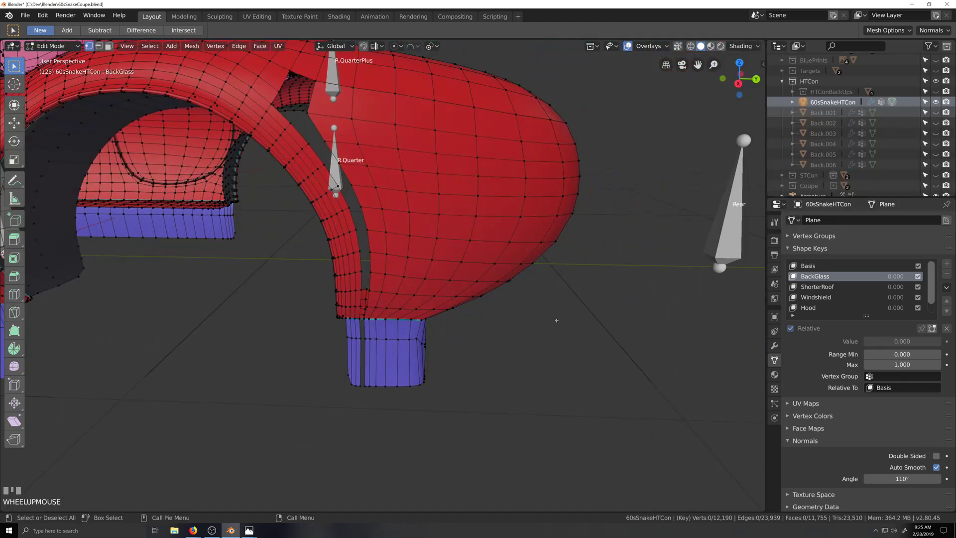
Undo the join of Back into 60sSnakeHTCon and the preceding deletions of the rear body, skirt and lower-edge faces.
{"action": "key", "text": "shift+grave"}
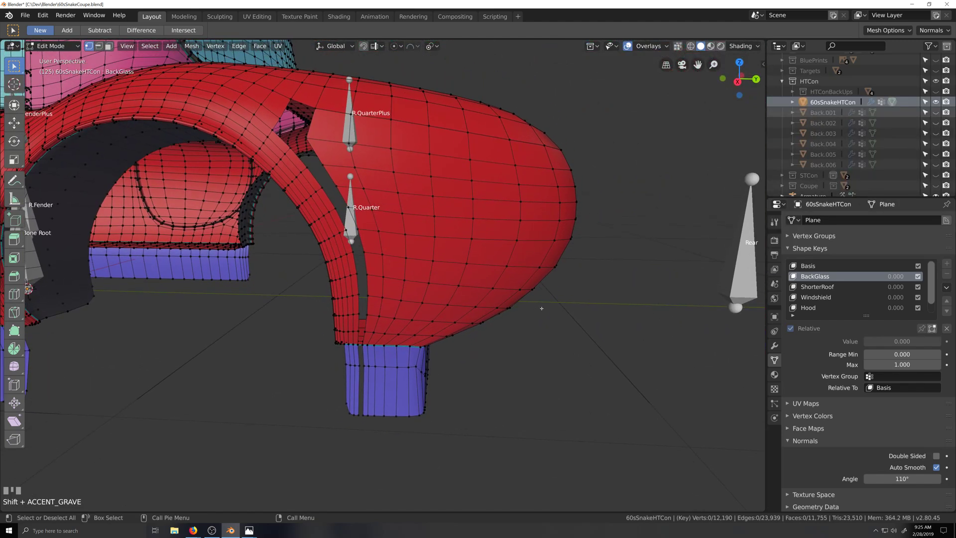
{"action": "key", "text": "ctrl+z"}
{"action": "key", "text": "ctrl+z"}
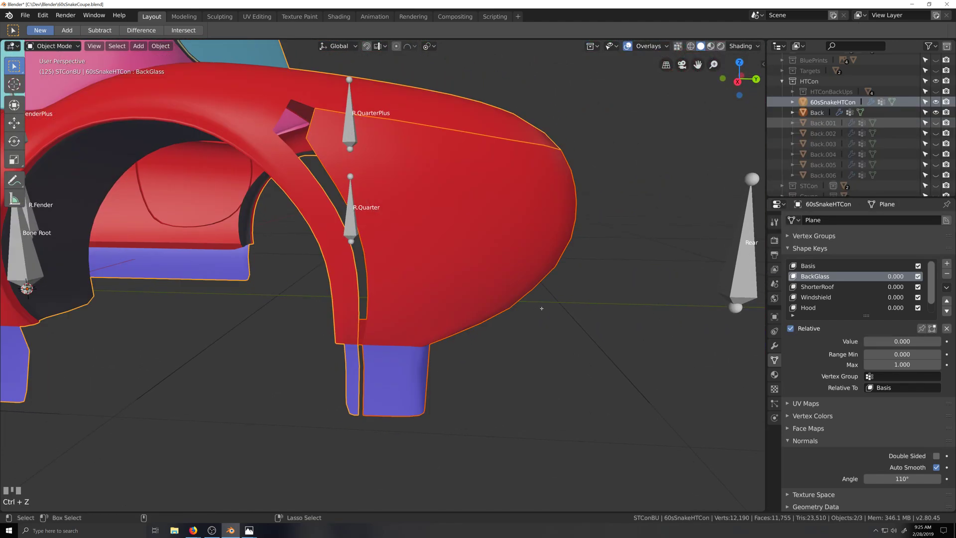
{"action": "key", "text": "ctrl+z"}
{"action": "key", "text": "ctrl+z"}
{"action": "key", "text": "ctrl+z"}
{"action": "key", "text": "ctrl+z"}
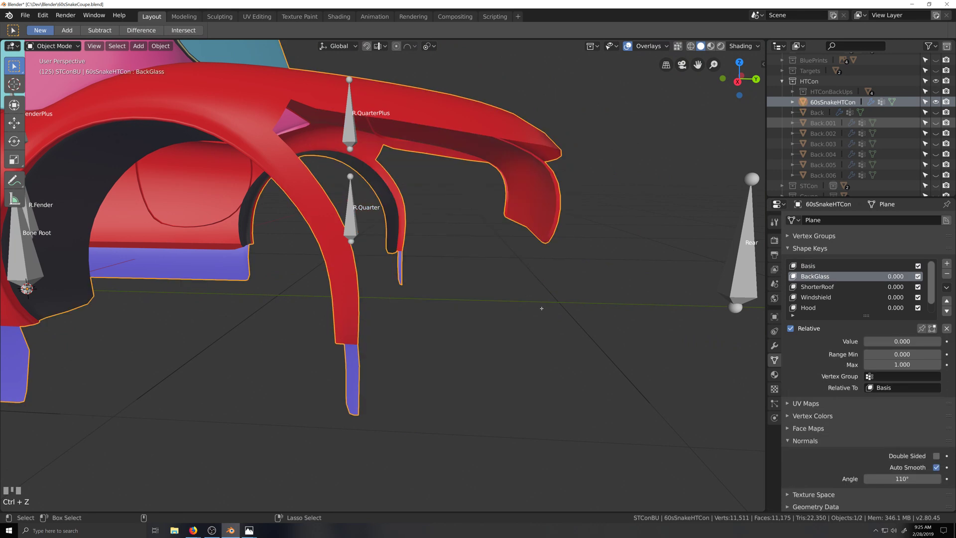
{"action": "key", "text": "ctrl+z"}
{"action": "key", "text": "ctrl+z"}
{"action": "key", "text": "ctrl+z"}
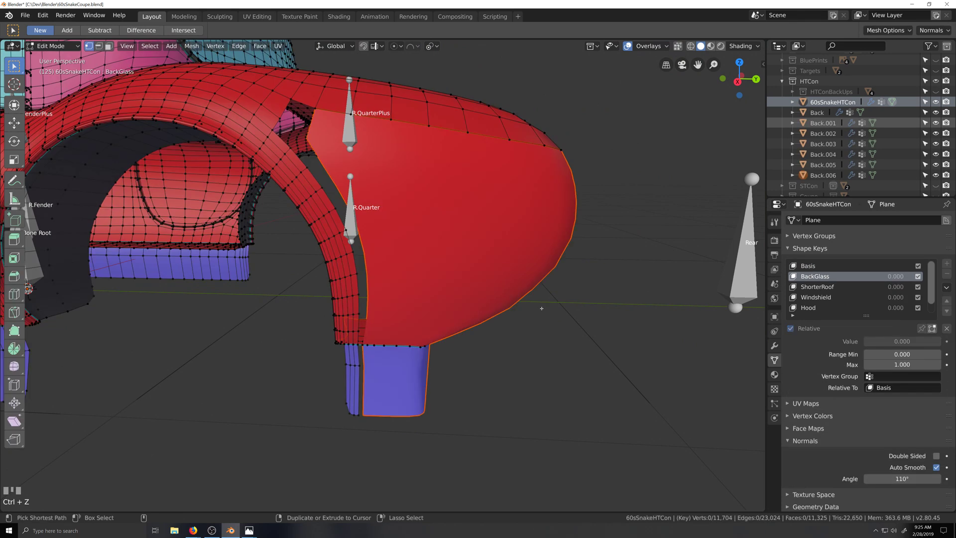
Hide the copies Back.001 through Back.006 while keeping the rear body and skirt vertices selected.
{"action": "key", "text": "grave"}
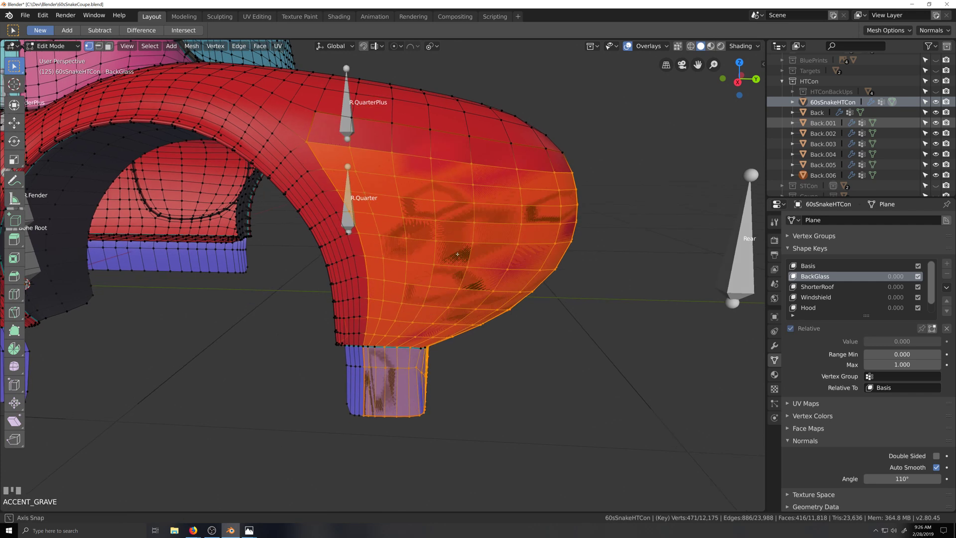
{"action": "middle_click_drag", "start_coordinate": [455, 259], "coordinate": [500, 234]}
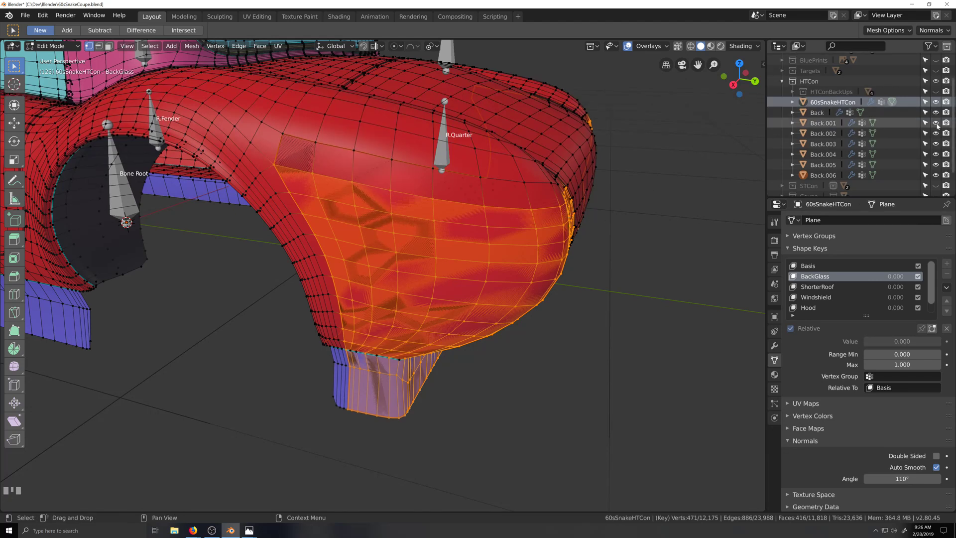
{"action": "left_click_drag", "start_coordinate": [937, 123], "coordinate": [938, 176]}
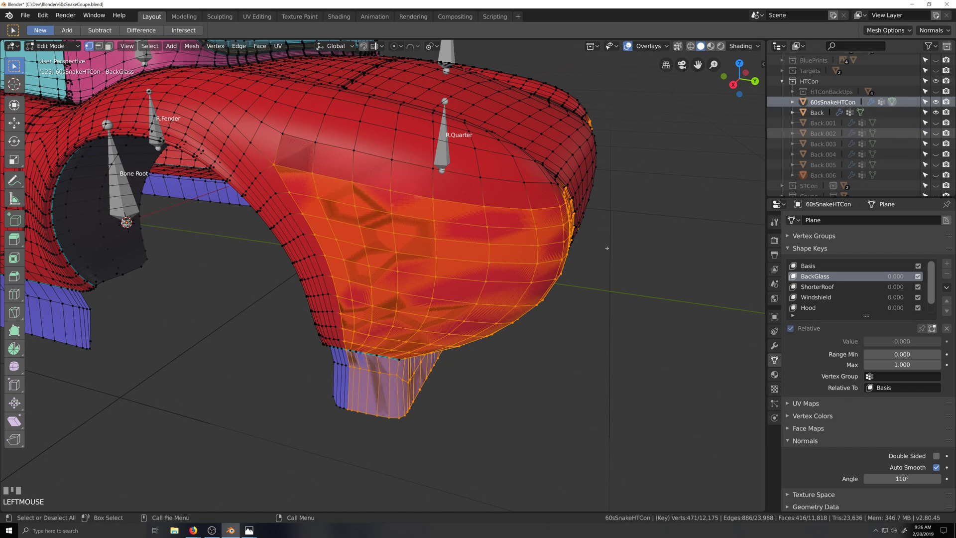
{"action": "scroll", "coordinate": [565, 283], "scroll_direction": "down", "scroll_amount": 2}
{"action": "key", "text": "grave"}
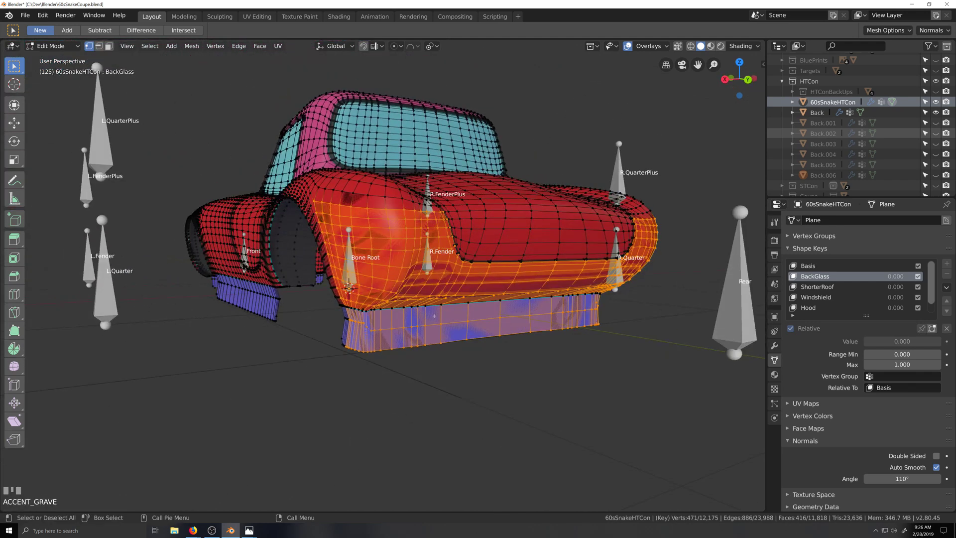
{"action": "middle_click_drag", "start_coordinate": [434, 316], "coordinate": [399, 220]}
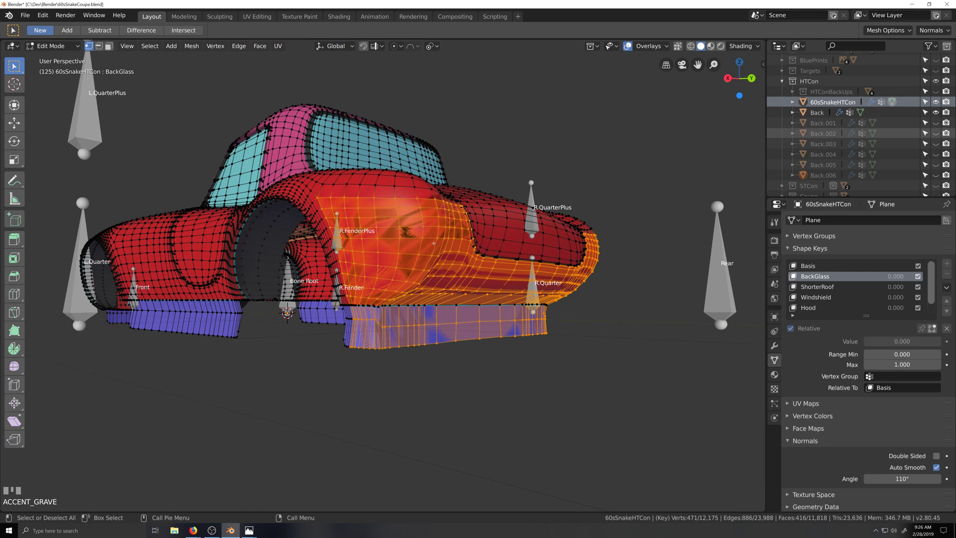
Preview the ShorterRoof shape key, return to BackGlass, and hide the Back object.
{"action": "left_click", "coordinate": [815, 287]}
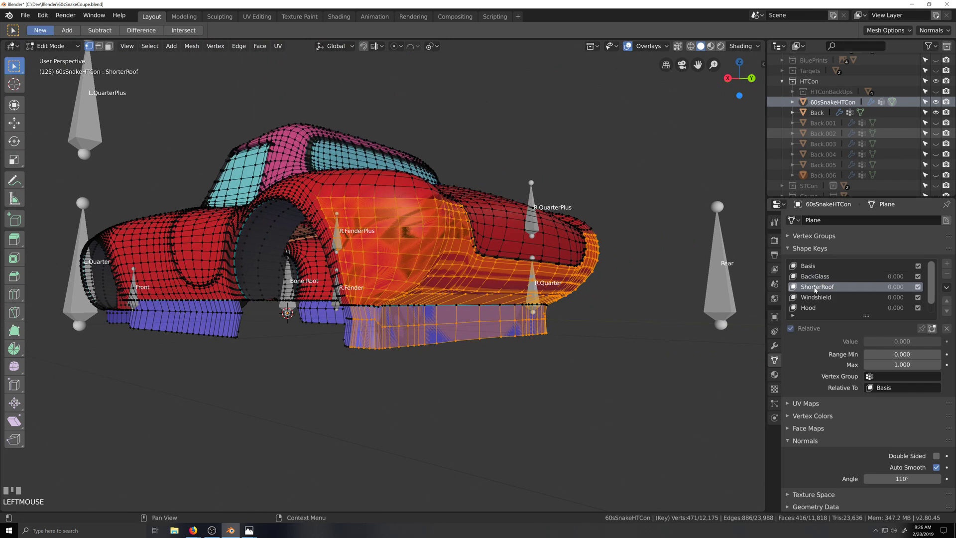
{"action": "left_click", "coordinate": [819, 278]}
{"action": "left_click", "coordinate": [935, 112]}
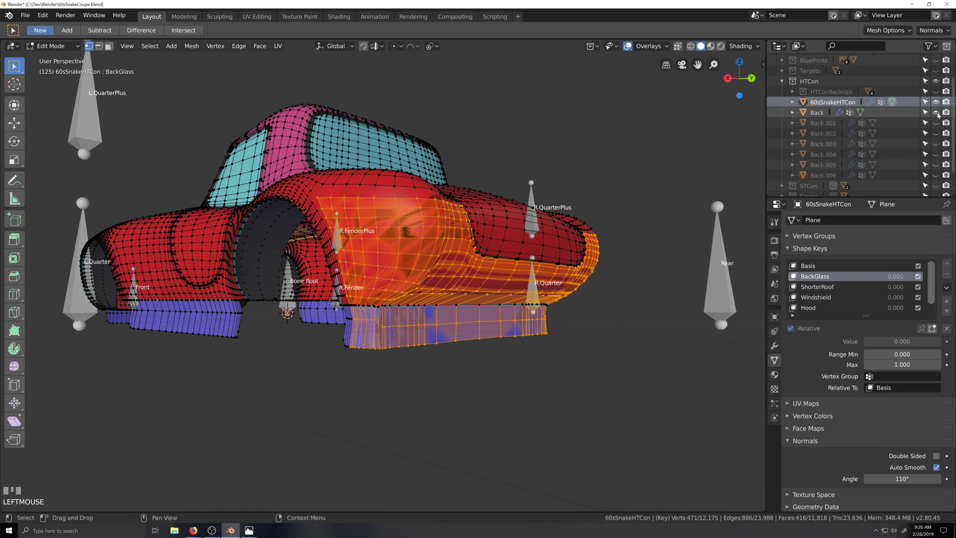
{"action": "key", "text": "grave"}
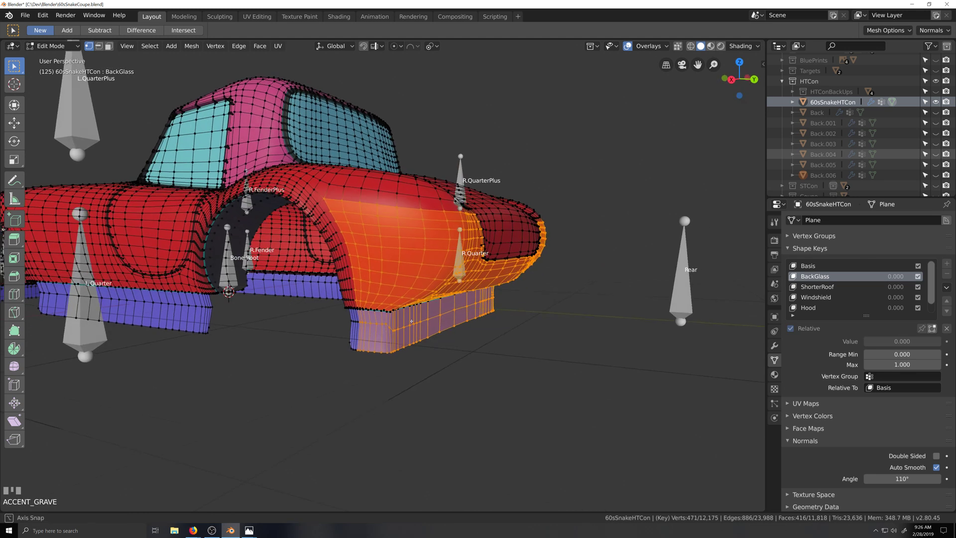
{"action": "middle_click_drag", "start_coordinate": [538, 326], "coordinate": [513, 325]}
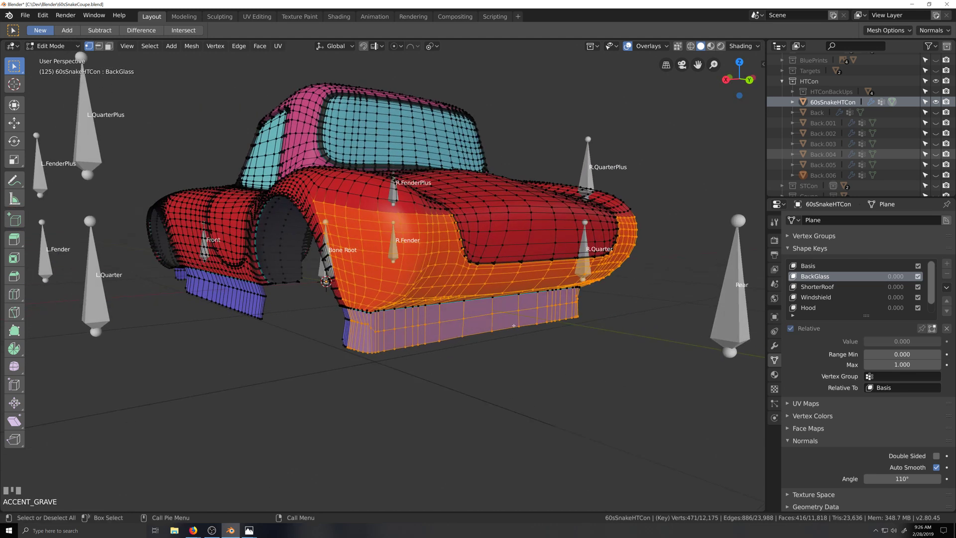
Preview the Windshield shape key and make Basis the active shape key.
{"action": "left_click", "coordinate": [820, 298]}
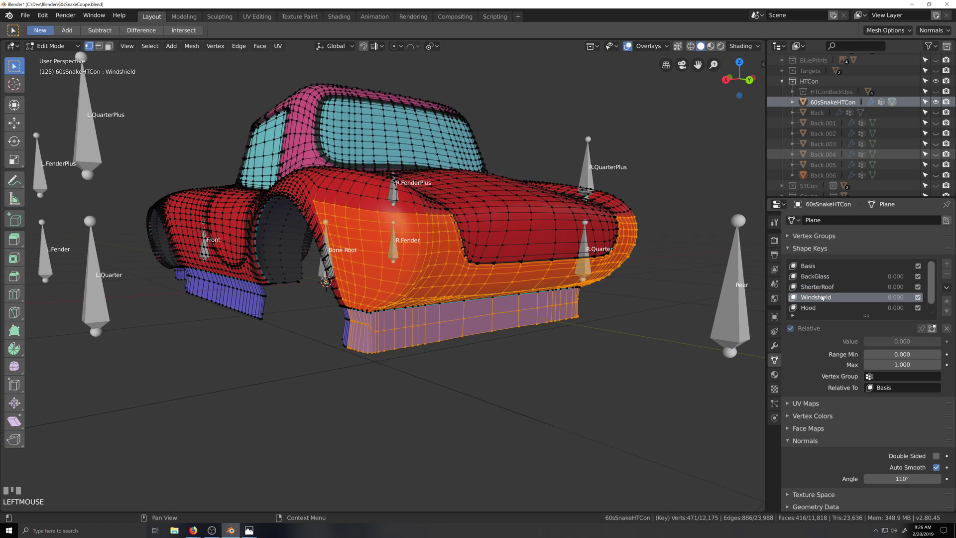
{"action": "left_click", "coordinate": [820, 268]}
{"action": "scroll", "coordinate": [839, 280], "scroll_direction": "down", "scroll_amount": 1}
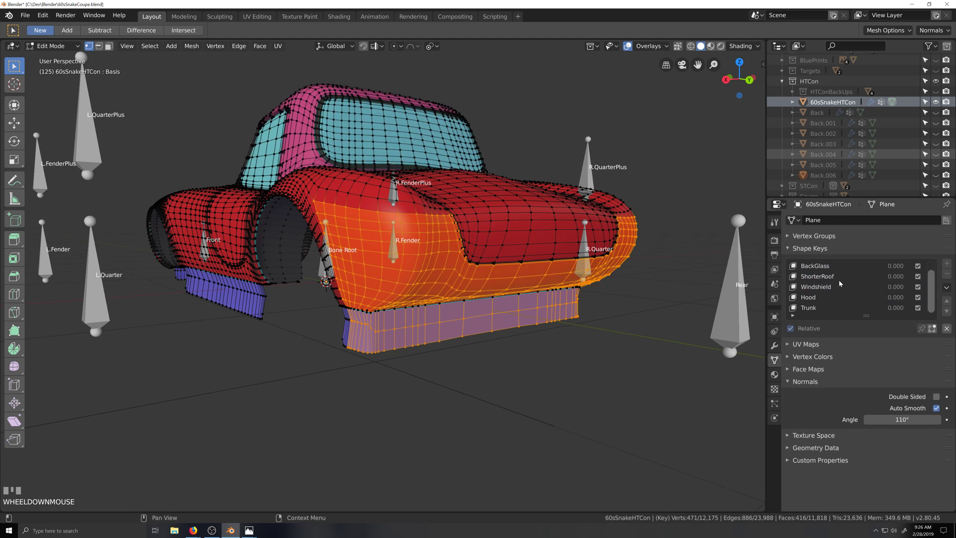
{"action": "scroll", "coordinate": [838, 280], "scroll_direction": "up", "scroll_amount": 1}
Examine the whole 60sSnakeHTCon body in the Basis shape from the rear, underside, sides and front, including the selected rear region.
{"action": "key", "text": "grave"}
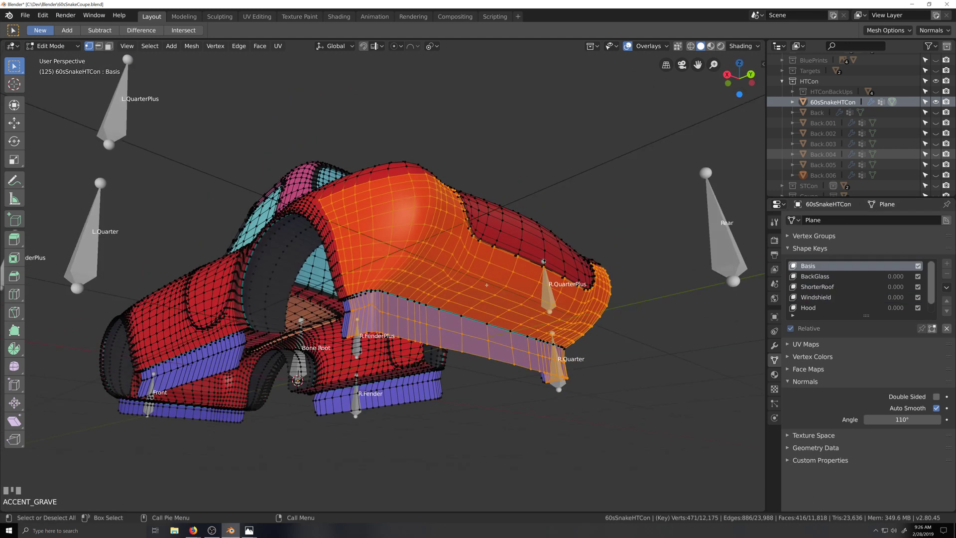
{"action": "scroll", "coordinate": [464, 311], "scroll_direction": "up", "scroll_amount": 3}
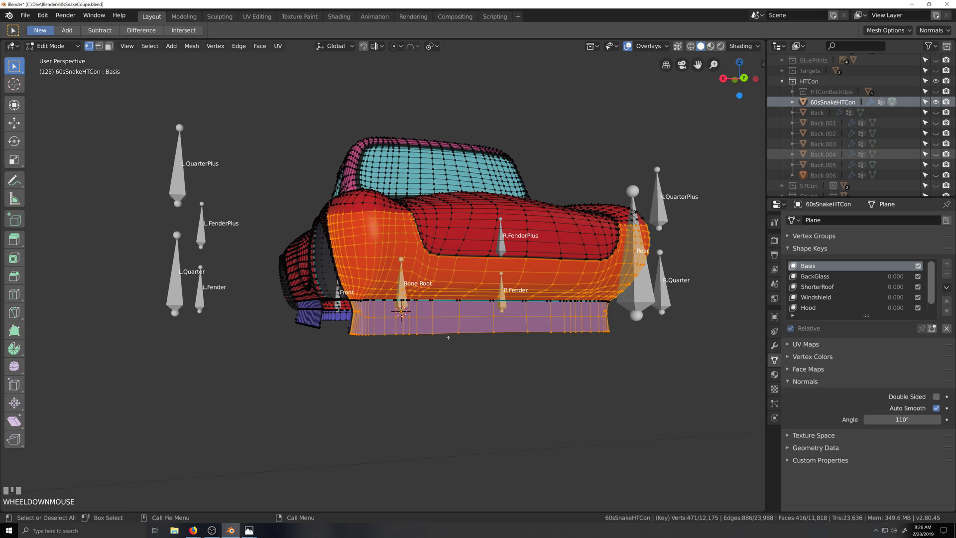
{"action": "scroll", "coordinate": [448, 337], "scroll_direction": "down", "scroll_amount": 1}
{"action": "key", "text": "grave"}
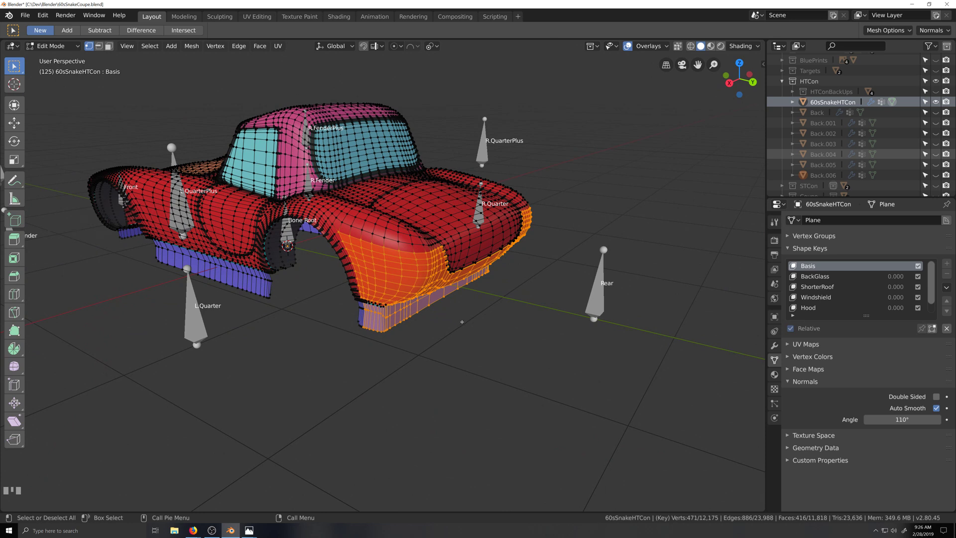
{"action": "scroll", "coordinate": [462, 322], "scroll_direction": "down", "scroll_amount": 2}
{"action": "key", "text": "grave"}
{"action": "scroll", "coordinate": [441, 355], "scroll_direction": "down", "scroll_amount": 2}
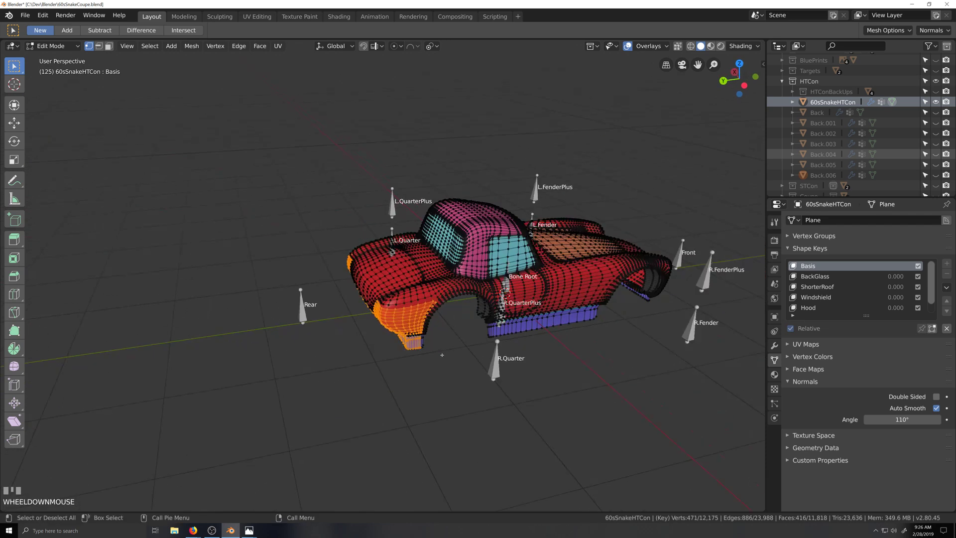
{"action": "key", "text": "grave"}
{"action": "scroll", "coordinate": [428, 344], "scroll_direction": "up", "scroll_amount": 2}
{"action": "key", "text": "grave"}
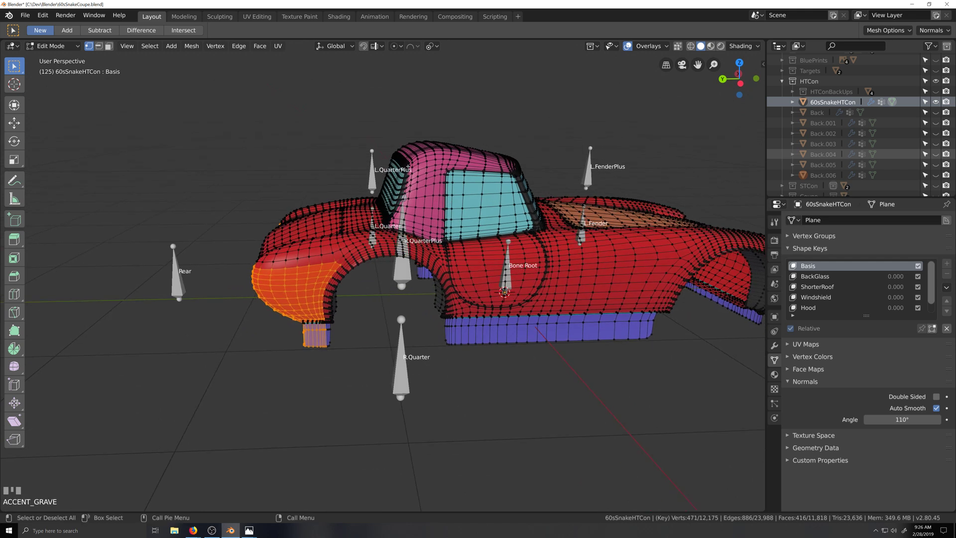
{"action": "scroll", "coordinate": [486, 265], "scroll_direction": "down", "scroll_amount": 2}
{"action": "key", "text": "grave"}
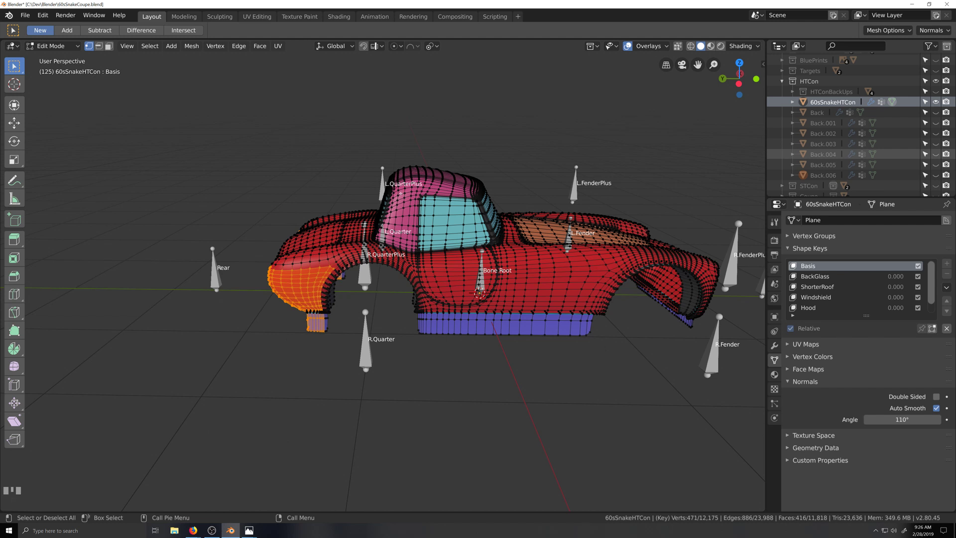
{"action": "scroll", "coordinate": [480, 261], "scroll_direction": "down", "scroll_amount": 1}
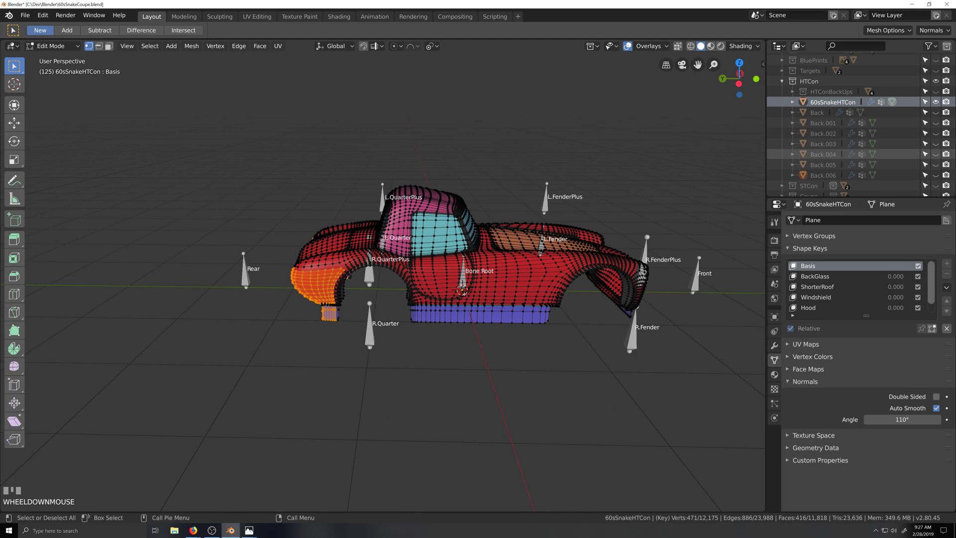
{"action": "scroll", "coordinate": [464, 294], "scroll_direction": "up", "scroll_amount": 3}
{"action": "key", "text": "grave"}
{"action": "key", "text": "shift+grave"}
{"action": "scroll", "coordinate": [446, 302], "scroll_direction": "down", "scroll_amount": 2}
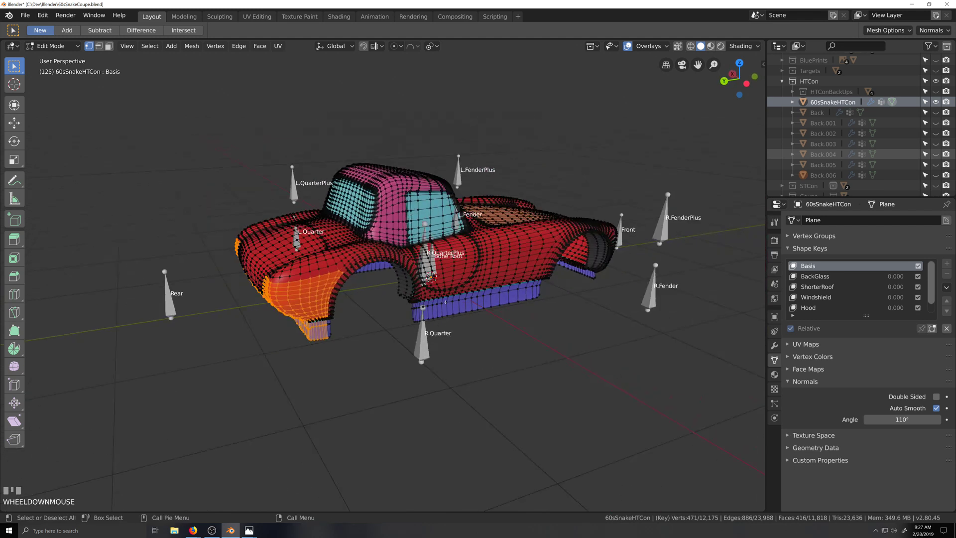
{"action": "key", "text": "grave"}
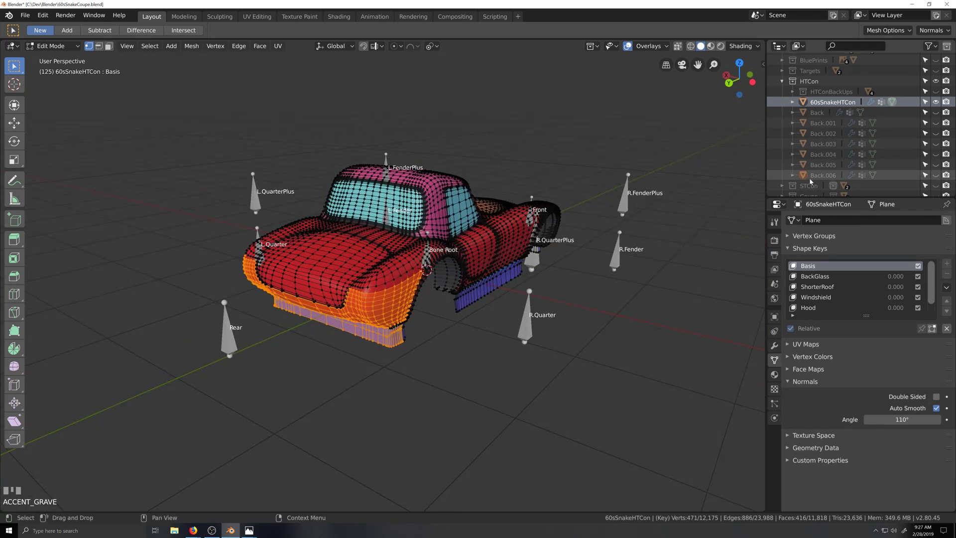
{"action": "key", "text": "grave"}
{"action": "key", "text": "grave"}
{"action": "key", "text": "grave"}
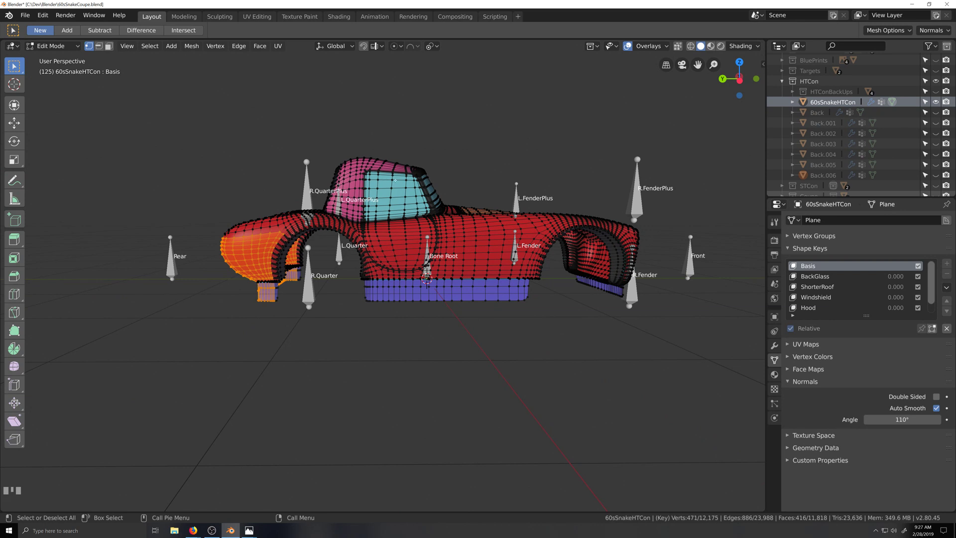
{"action": "key", "text": "grave"}
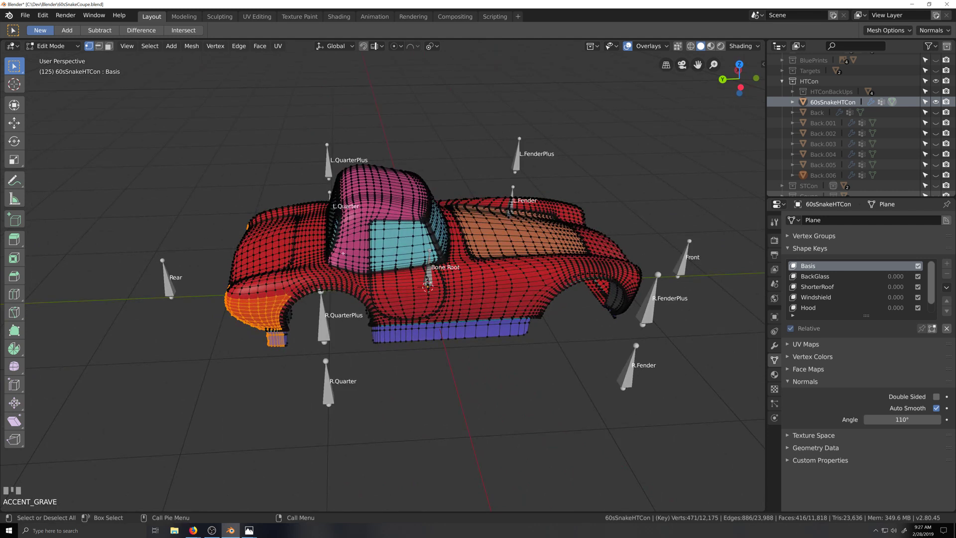
{"action": "key", "text": "grave"}
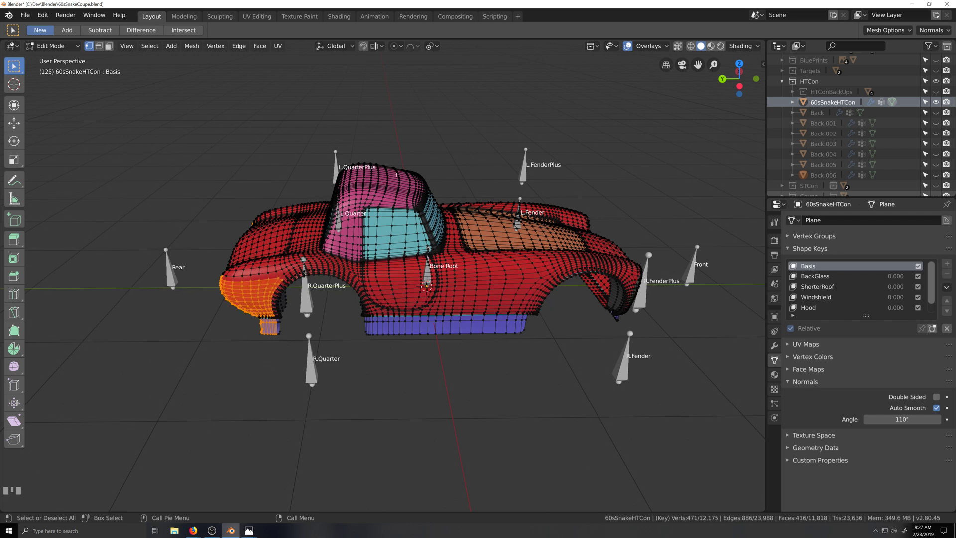
{"action": "scroll", "coordinate": [479, 325], "scroll_direction": "down", "scroll_amount": 2}
{"action": "key", "text": "grave"}
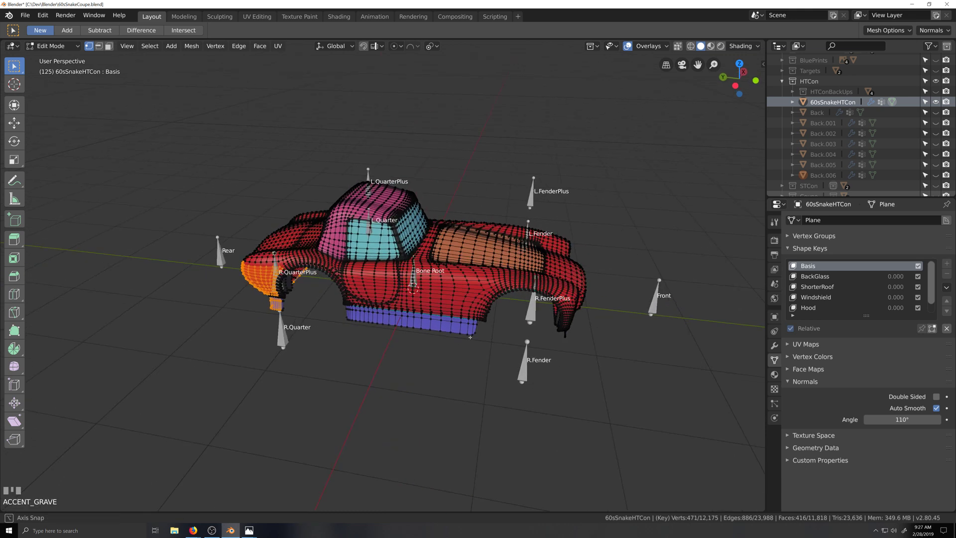
{"action": "key", "text": "grave"}
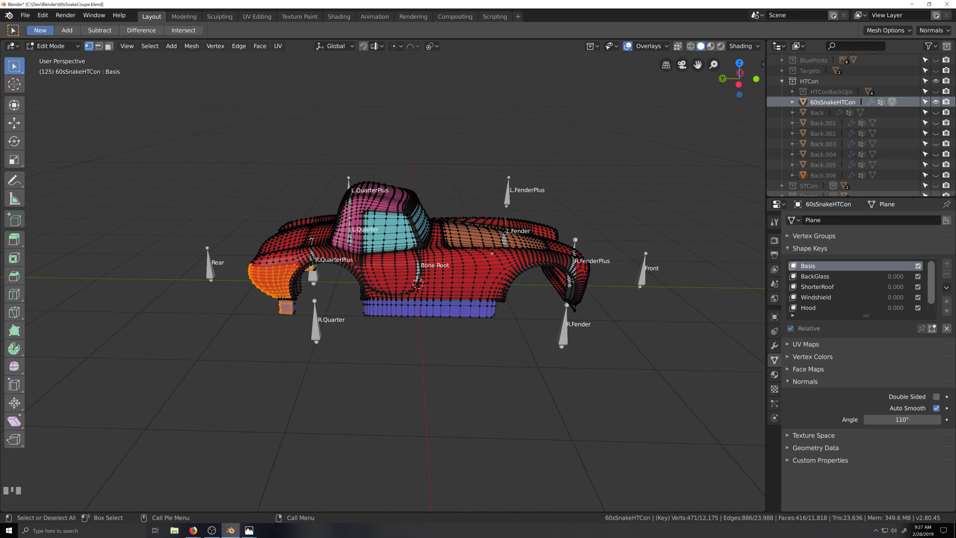
{"action": "scroll", "coordinate": [537, 302], "scroll_direction": "up", "scroll_amount": 1}
{"action": "key", "text": "grave"}
{"action": "scroll", "coordinate": [519, 302], "scroll_direction": "up", "scroll_amount": 1}
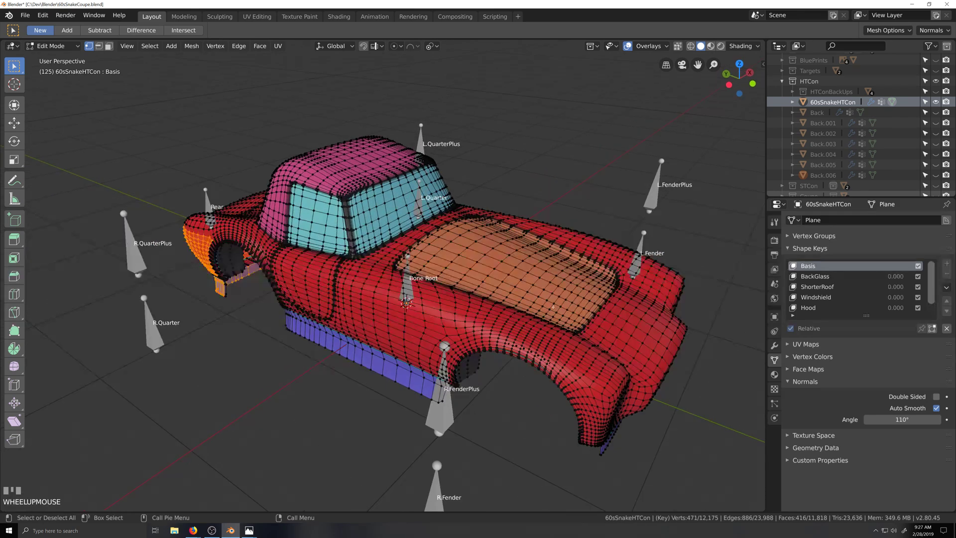
{"action": "key", "text": "grave"}
{"action": "scroll", "coordinate": [503, 303], "scroll_direction": "down", "scroll_amount": 3}
{"action": "key", "text": "grave"}
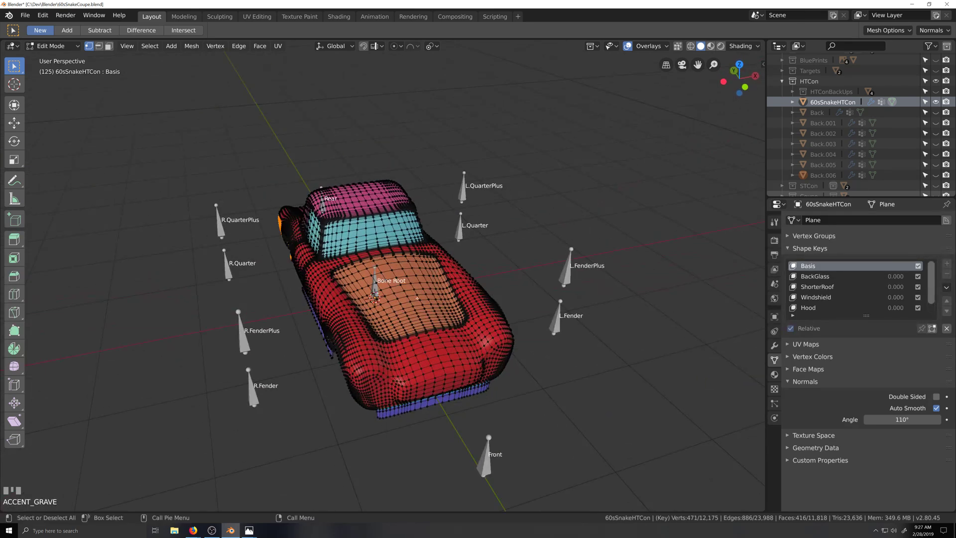
{"action": "key", "text": "grave"}
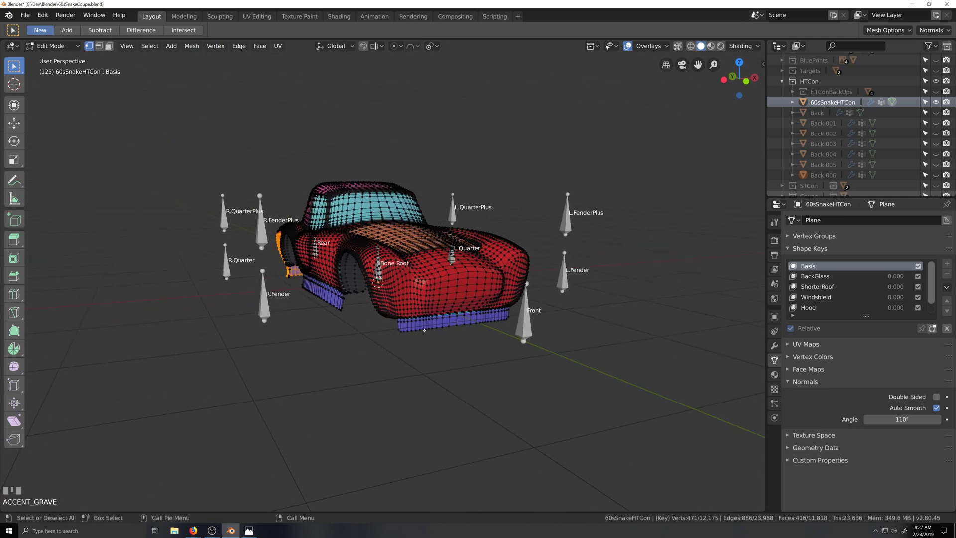
{"action": "key", "text": "grave"}
{"action": "scroll", "coordinate": [429, 332], "scroll_direction": "up", "scroll_amount": 2}
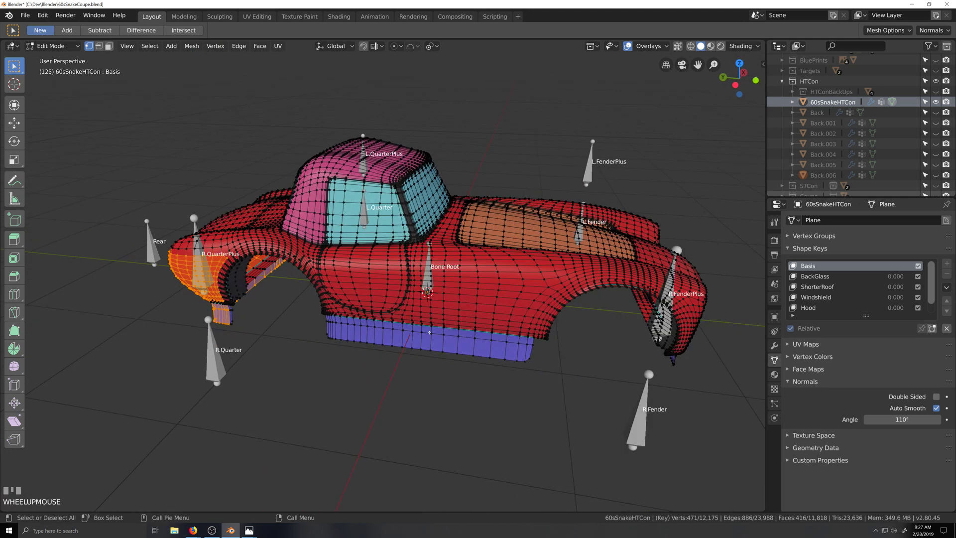
{"action": "key", "text": "grave"}
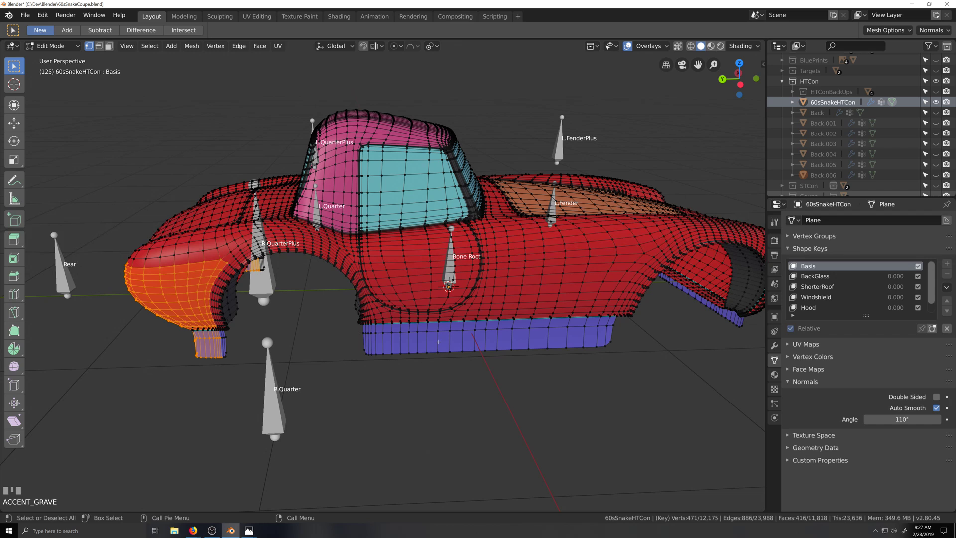
{"action": "scroll", "coordinate": [438, 341], "scroll_direction": "down", "scroll_amount": 2}
{"action": "key", "text": "grave"}
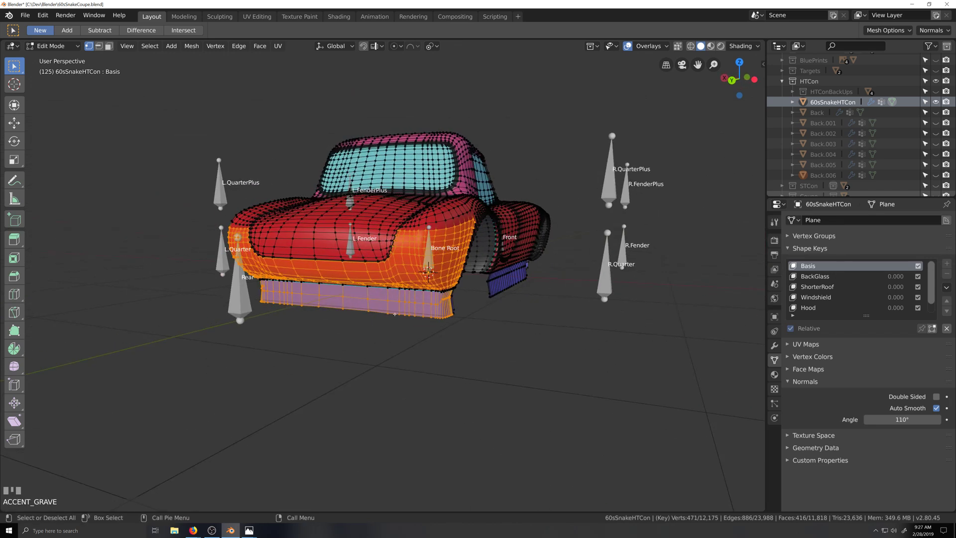